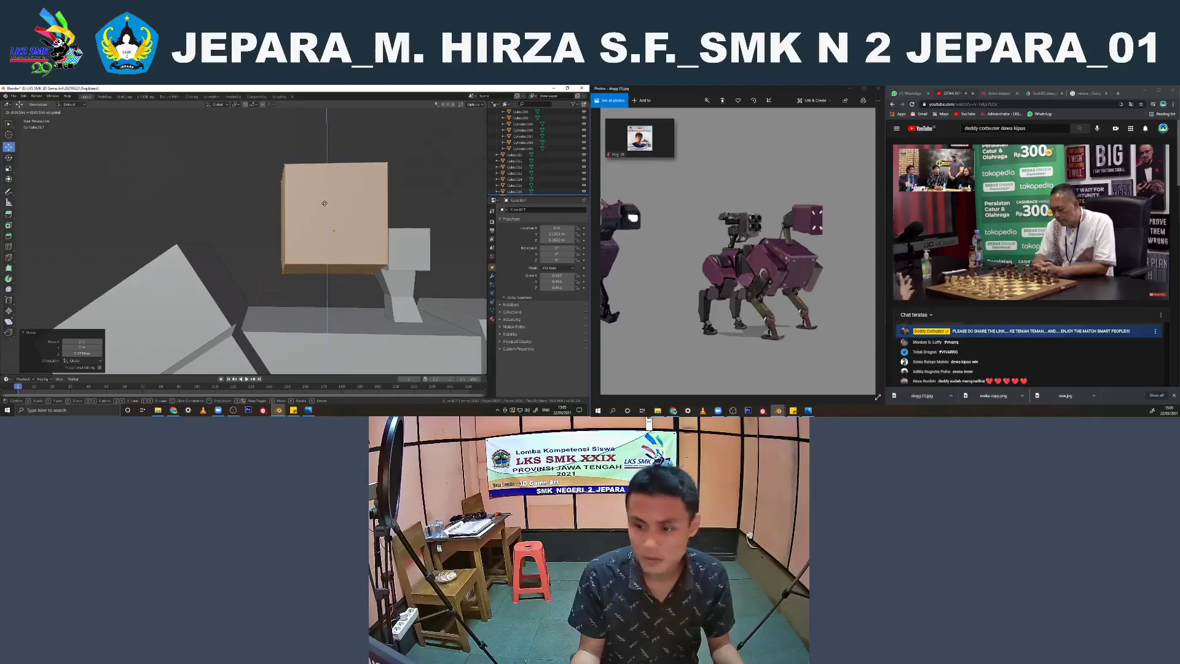
# Adjust the height of the turret box beside the neck bracket and leave mesh editing
pyautogui.moveTo(325, 203); pyautogui.dragTo(325, 204)
pyautogui.press('Tab')
pyautogui.scroll(-4, 332, 200)
pyautogui.click(377, 164)
pyautogui.scroll(-1, 380, 185)
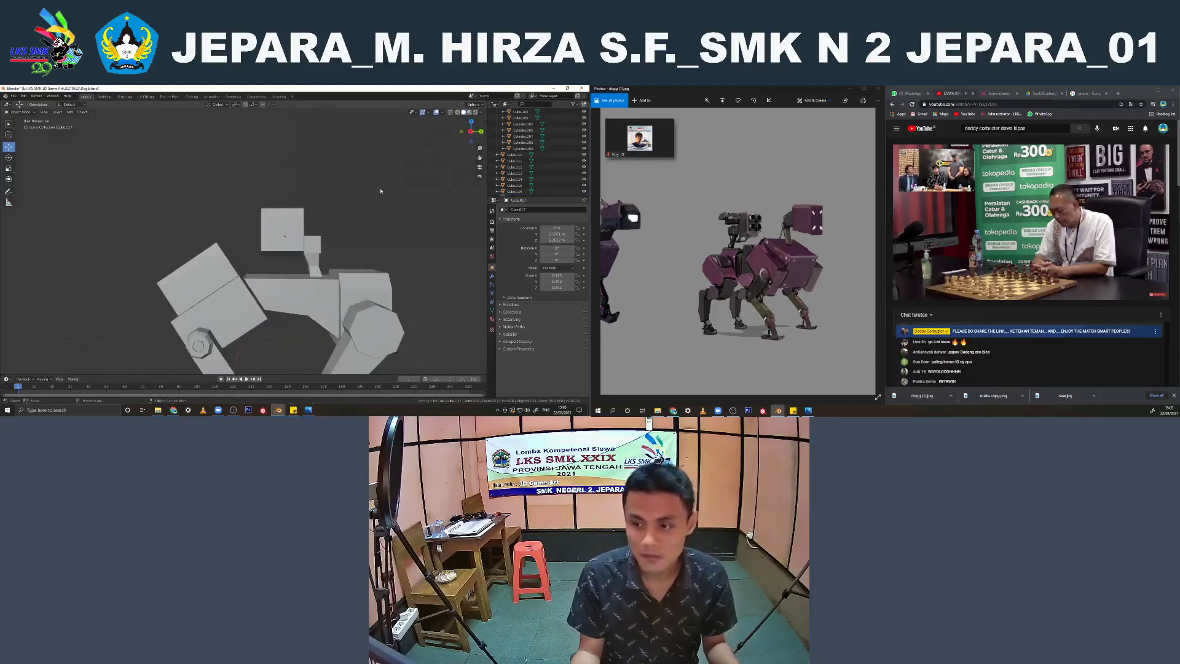
# Examine the robot's proportions and the turret box placement from the front, side and perspective angles
pyautogui.moveTo(381, 191); pyautogui.dragTo(350, 196, button='middle')
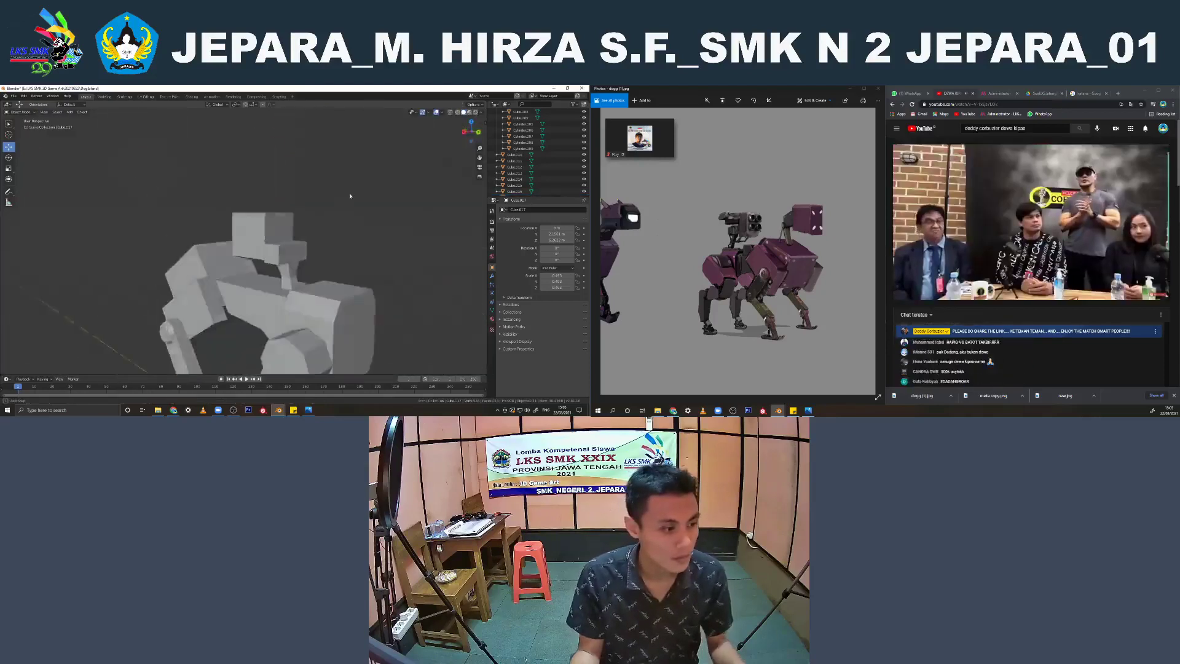
pyautogui.press('KP_1')
pyautogui.press('KP_3')
pyautogui.scroll(-3, 363, 246)
pyautogui.keyDown('shift'); pyautogui.moveTo(354, 256); pyautogui.dragTo(402, 243, button='middle'); pyautogui.keyUp('shift')
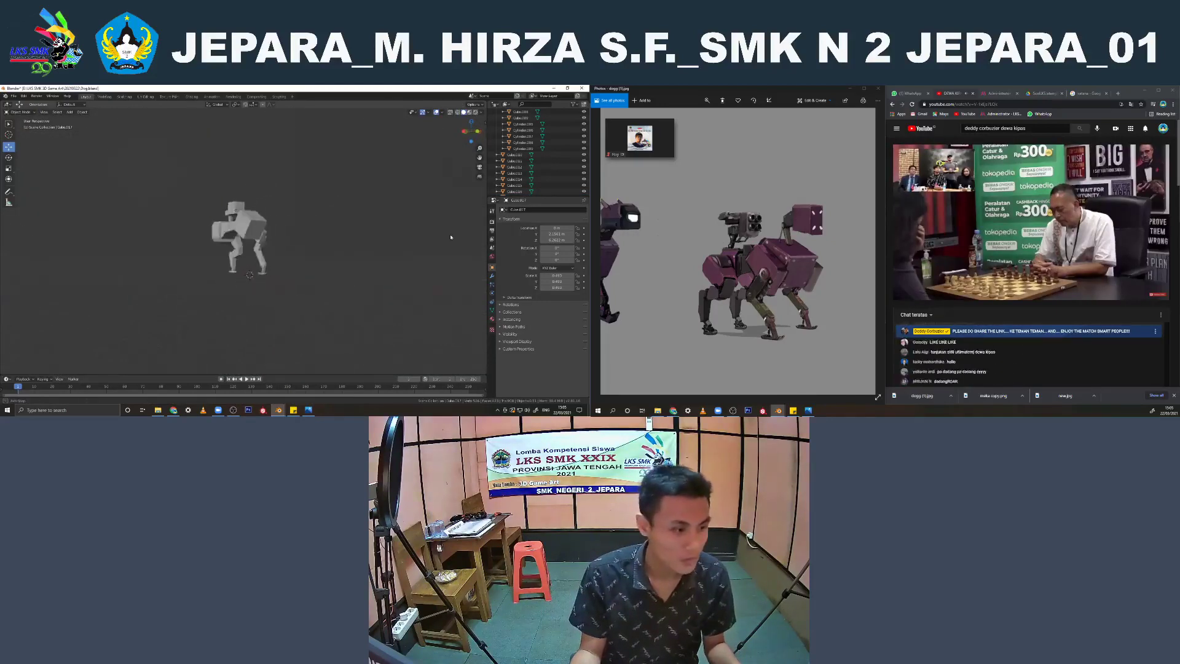
pyautogui.scroll(5, 304, 247)
pyautogui.moveTo(304, 247)
pyautogui.keyDown('shift'); pyautogui.mouseDown(button='middle')
pyautogui.moveTo(296, 269)
pyautogui.moveTo(300, 253)
pyautogui.mouseUp(button='middle'); pyautogui.keyUp('shift')
pyautogui.click(257, 239)
pyautogui.keyDown('shift'); pyautogui.click(242, 224); pyautogui.keyUp('shift')
pyautogui.moveTo(241, 225); pyautogui.dragTo(260, 240, button='middle')
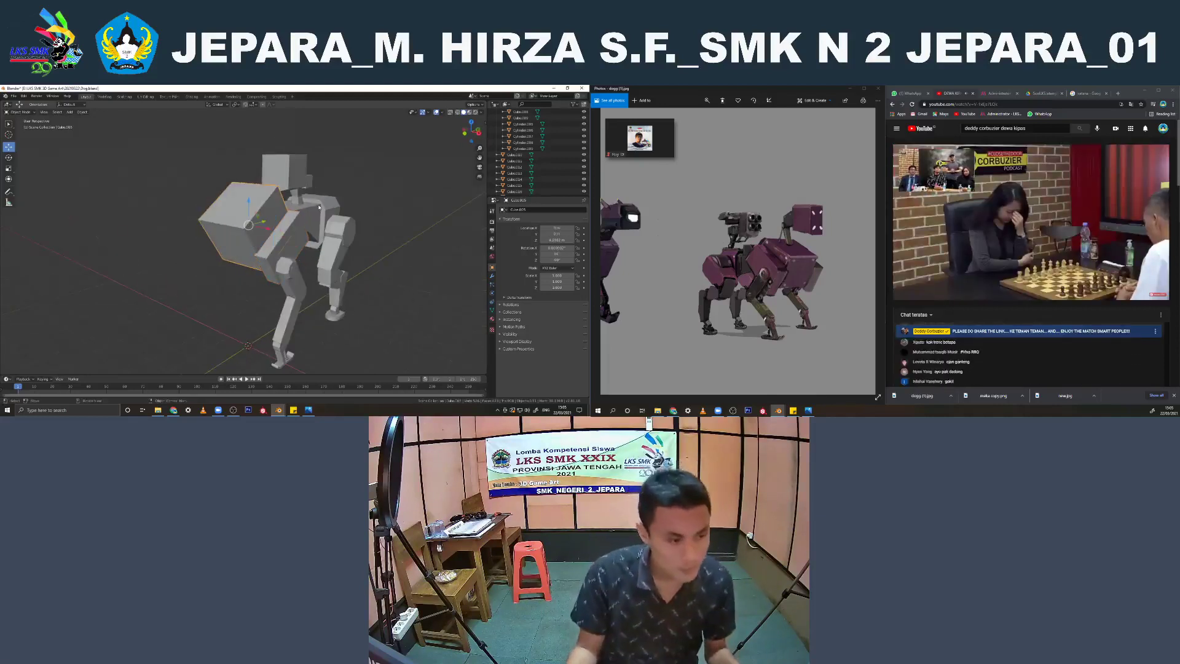
pyautogui.scroll(3, 319, 206)
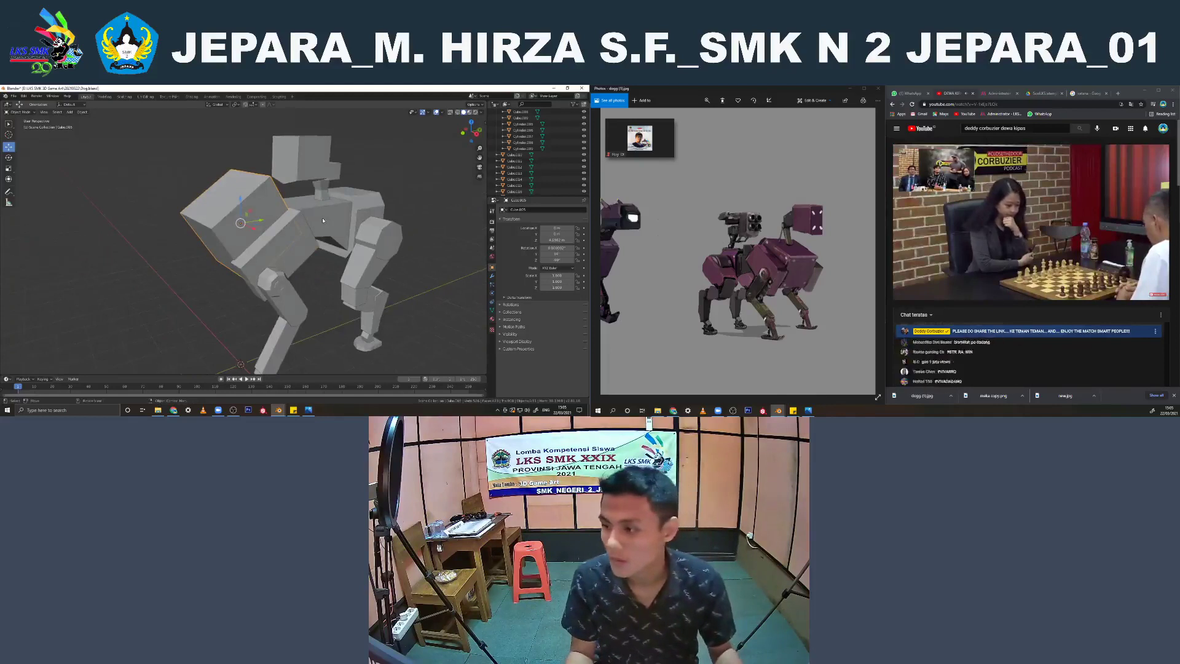
# Add a mesh cylinder and raise it vertically to the height of the robot's chest box
pyautogui.hotkey('shift', 'a')
pyautogui.moveTo(327, 186)
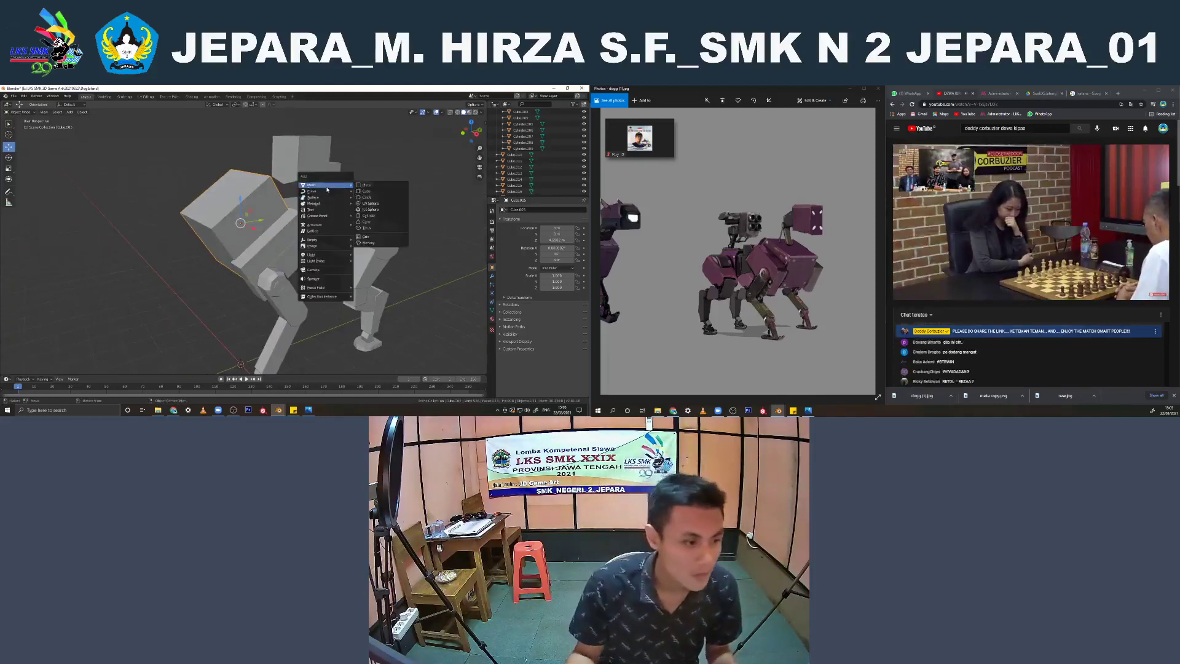
pyautogui.click(367, 216)
pyautogui.scroll(-3, 261, 291)
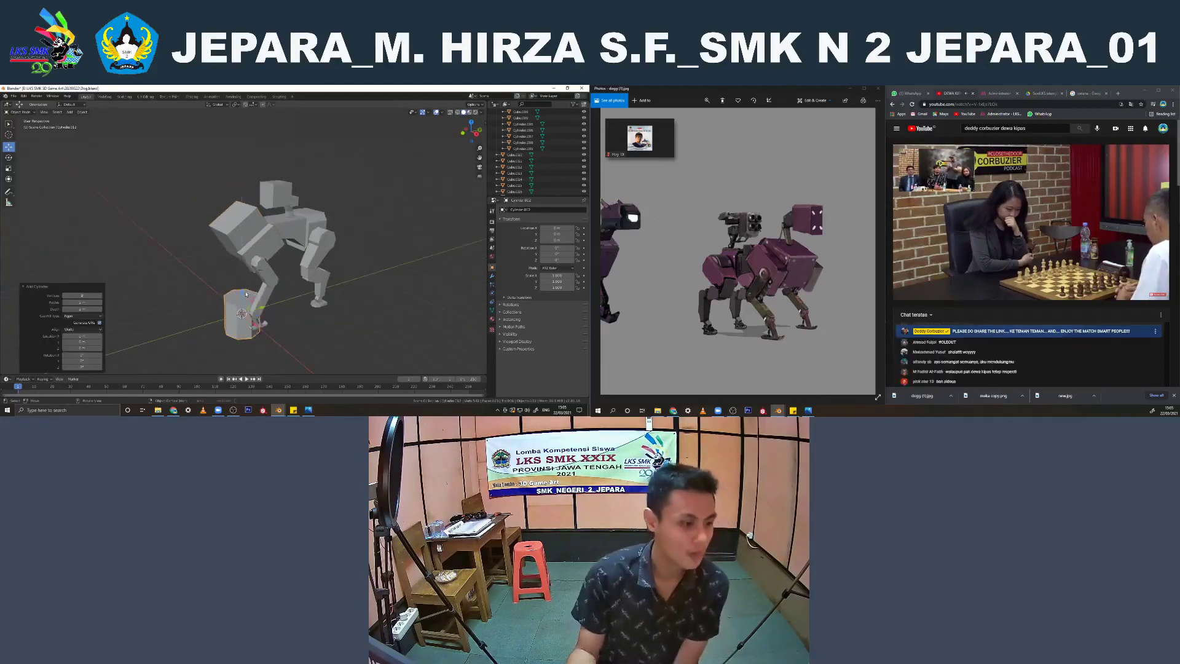
pyautogui.moveTo(246, 294); pyautogui.dragTo(246, 184)
# Rotate the new cylinder by 90 degrees in the side view so it points forward
pyautogui.press('KP_3')
pyautogui.write('r')
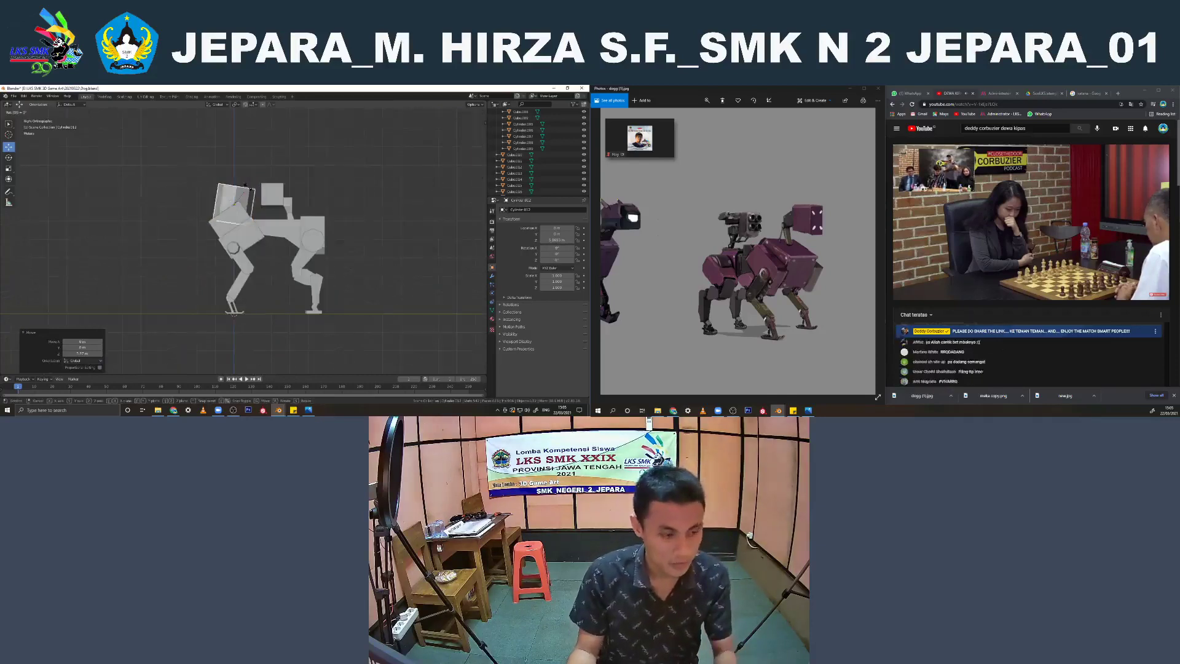
pyautogui.write('90')
pyautogui.press('Return')
pyautogui.scroll(3, 312, 241)
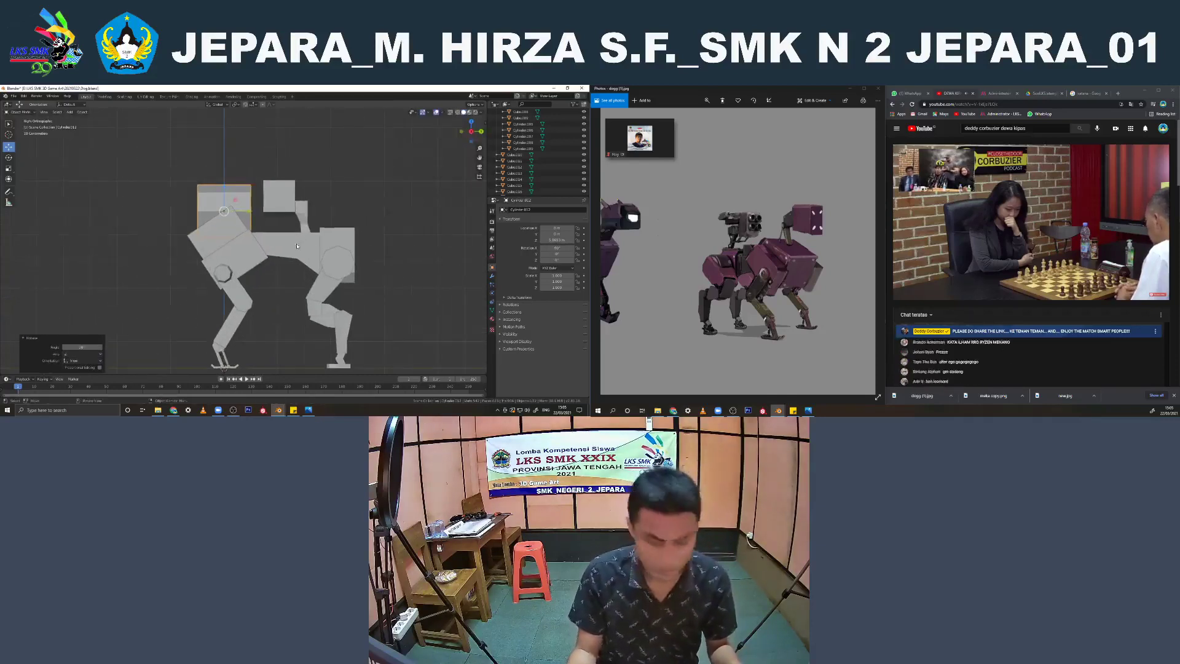
# Scale the cylinder down, place it against the front of the turret box, and save the file
pyautogui.press('s')
pyautogui.click(253, 220)
pyautogui.moveTo(249, 212); pyautogui.dragTo(282, 211)
pyautogui.moveTo(256, 192)
pyautogui.mouseDown()
pyautogui.moveTo(258, 211)
pyautogui.moveTo(258, 188)
pyautogui.mouseUp()
pyautogui.hotkey('ctrl', 's')
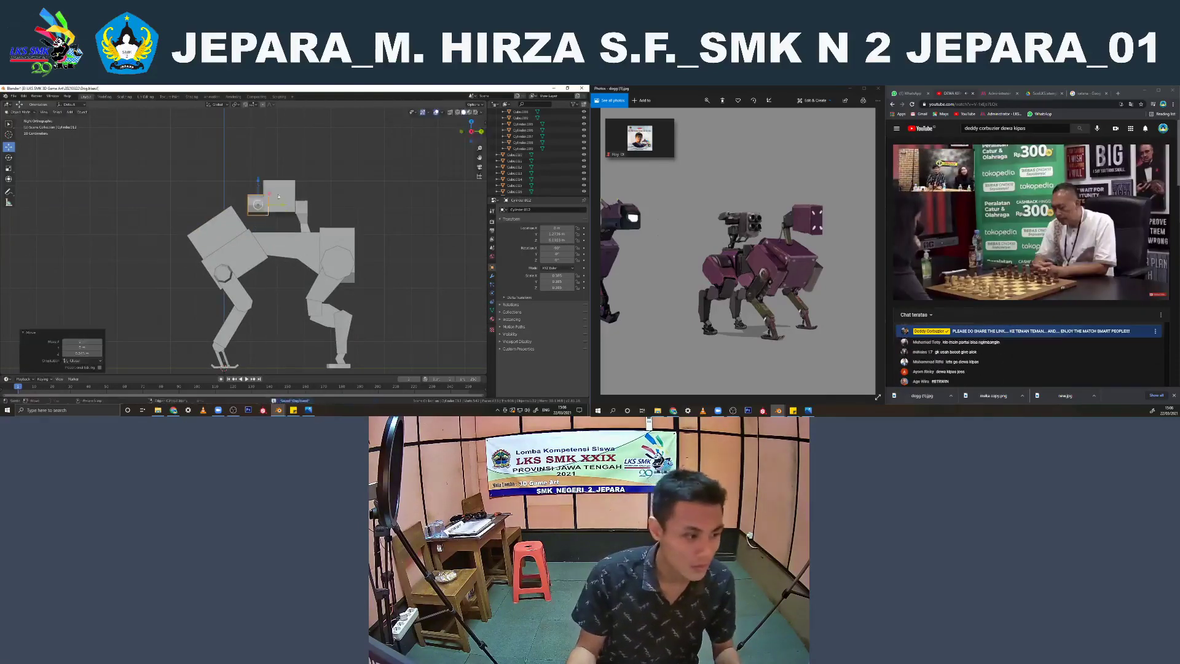
# Shrink the cylinder to barrel size and offset it sideways on the lower part of the turret box's front
pyautogui.press('s')
pyautogui.click(265, 198)
pyautogui.press('KP_1')
pyautogui.scroll(3, 265, 199)
pyautogui.keyDown('shift'); pyautogui.moveTo(265, 199); pyautogui.dragTo(251, 294, button='middle'); pyautogui.keyUp('shift')
pyautogui.scroll(3, 262, 249)
pyautogui.moveTo(301, 262); pyautogui.dragTo(325, 263)
pyautogui.press('s')
pyautogui.click(345, 269)
pyautogui.moveTo(344, 270); pyautogui.dragTo(340, 277, button='middle')
pyautogui.press('KP_3')
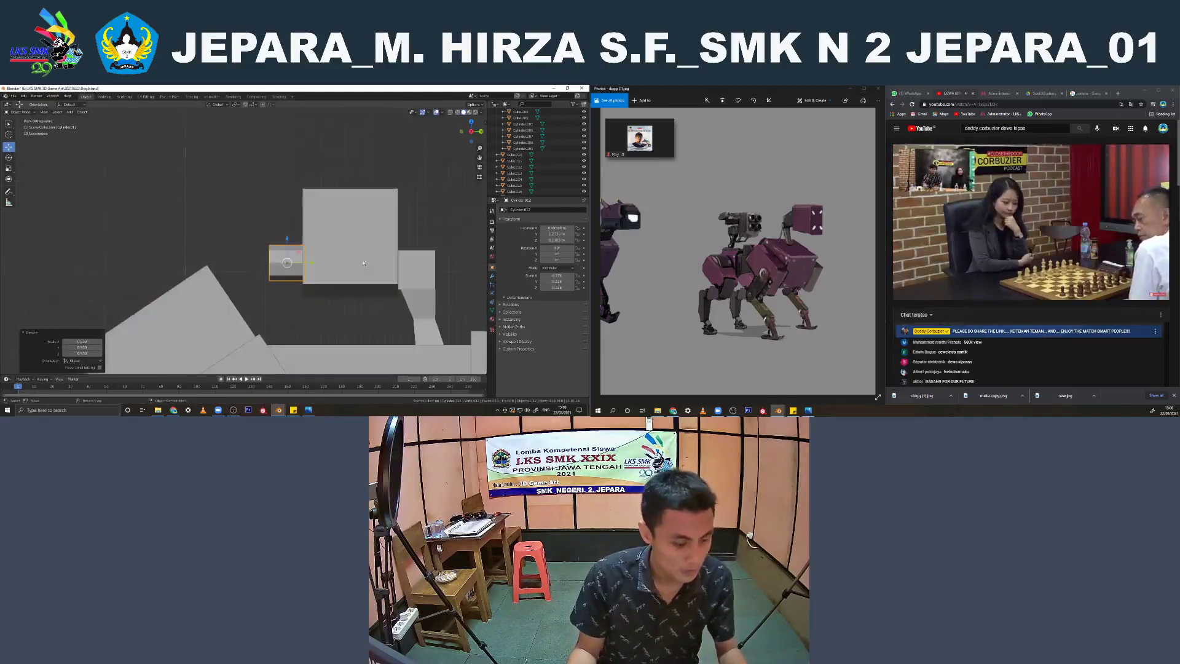
# Shorten the barrel cylinder along Y and slide it slightly into the turret box's front face
pyautogui.scroll(2, 336, 265)
pyautogui.press('z')
pyautogui.click(281, 269)
pyautogui.press('s')
pyautogui.press('y')
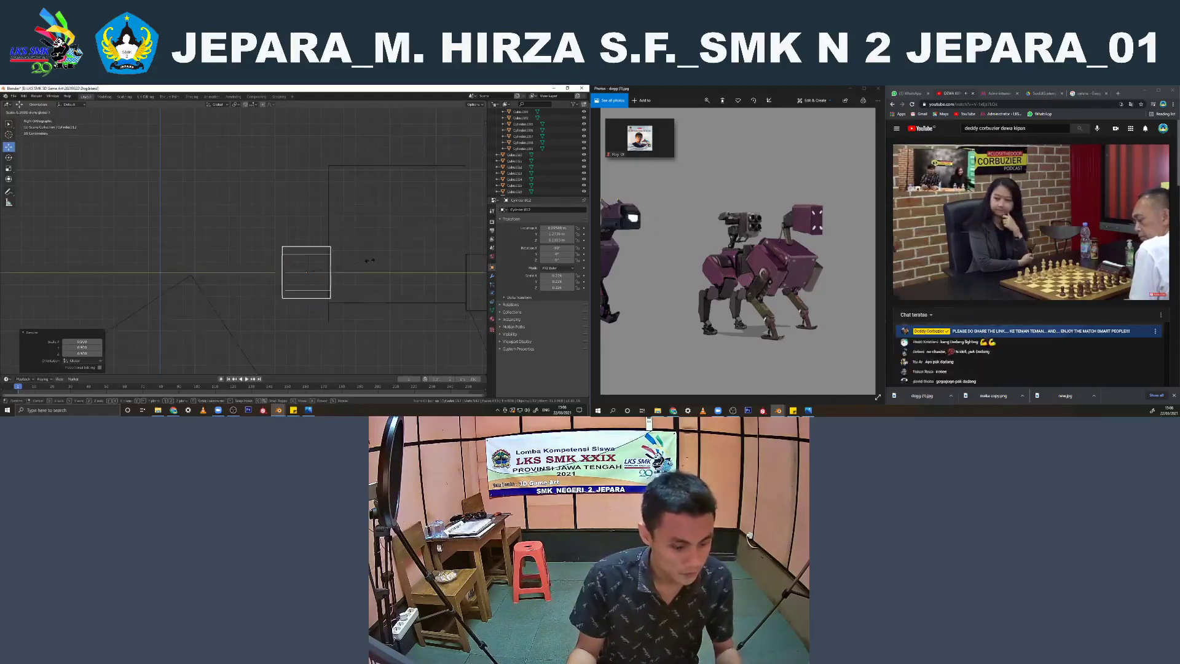
pyautogui.click(348, 272)
pyautogui.moveTo(332, 273); pyautogui.dragTo(337, 272)
# Move the barrel mesh's front end slightly outward along Y
pyautogui.press('Tab')
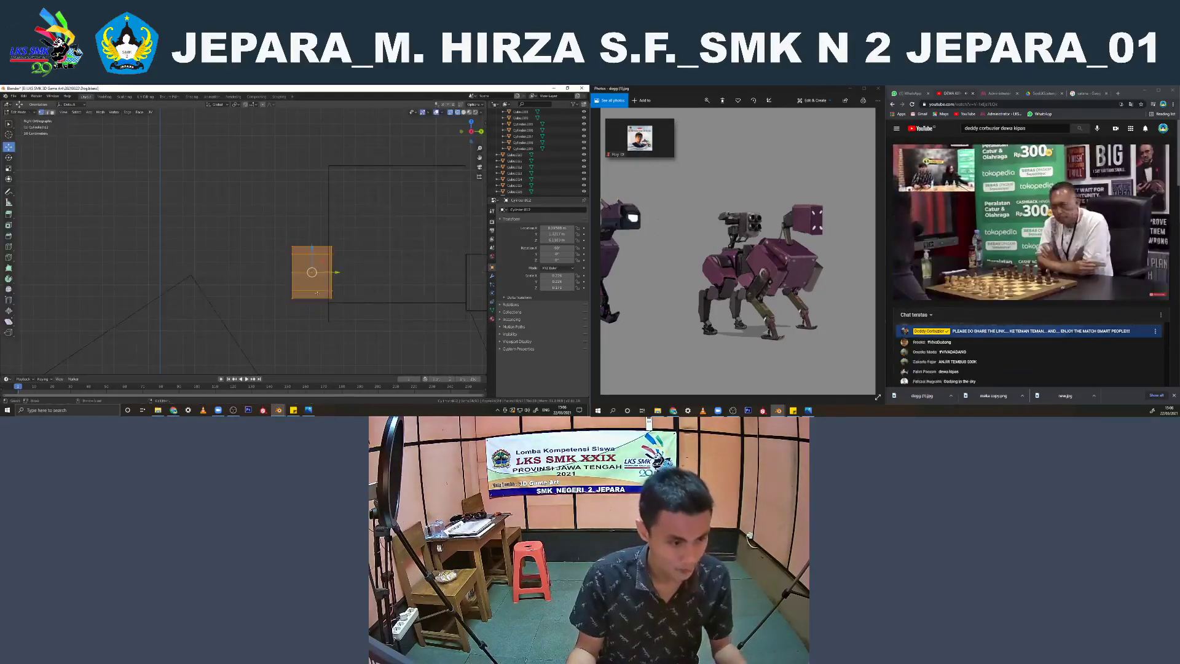
pyautogui.hotkey('alt', 'a')
pyautogui.moveTo(309, 321); pyautogui.dragTo(306, 271)
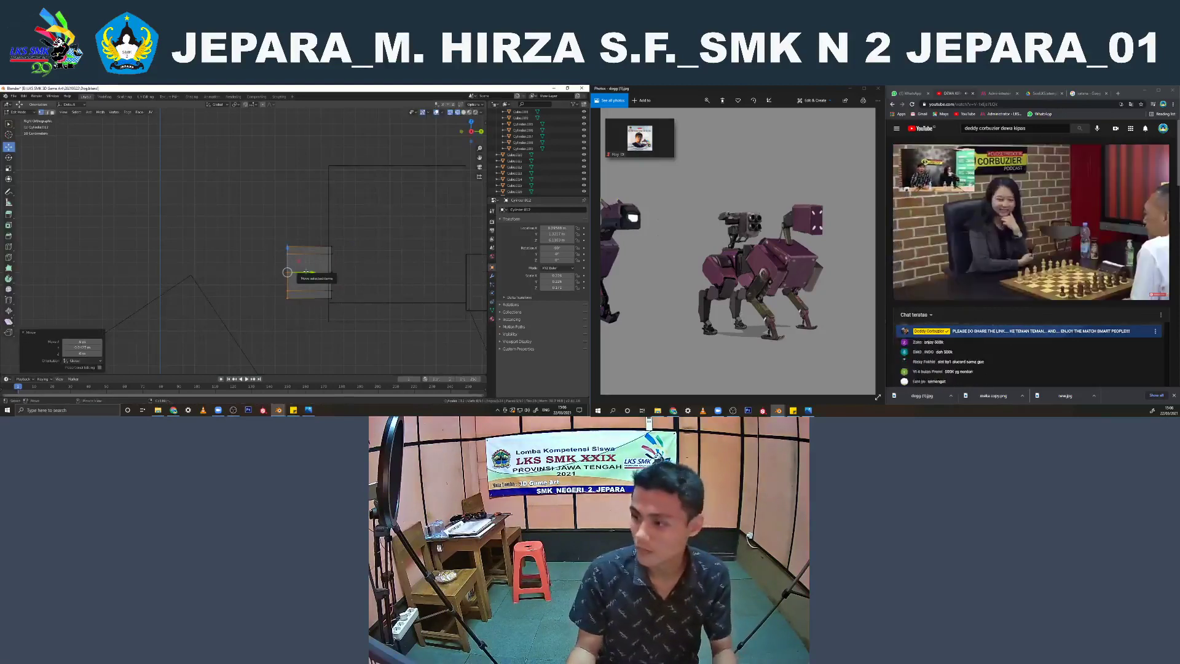
# Inset the barrel's front face and extrude it inward to hollow out the muzzle
pyautogui.press('KP_1')
pyautogui.press('i')
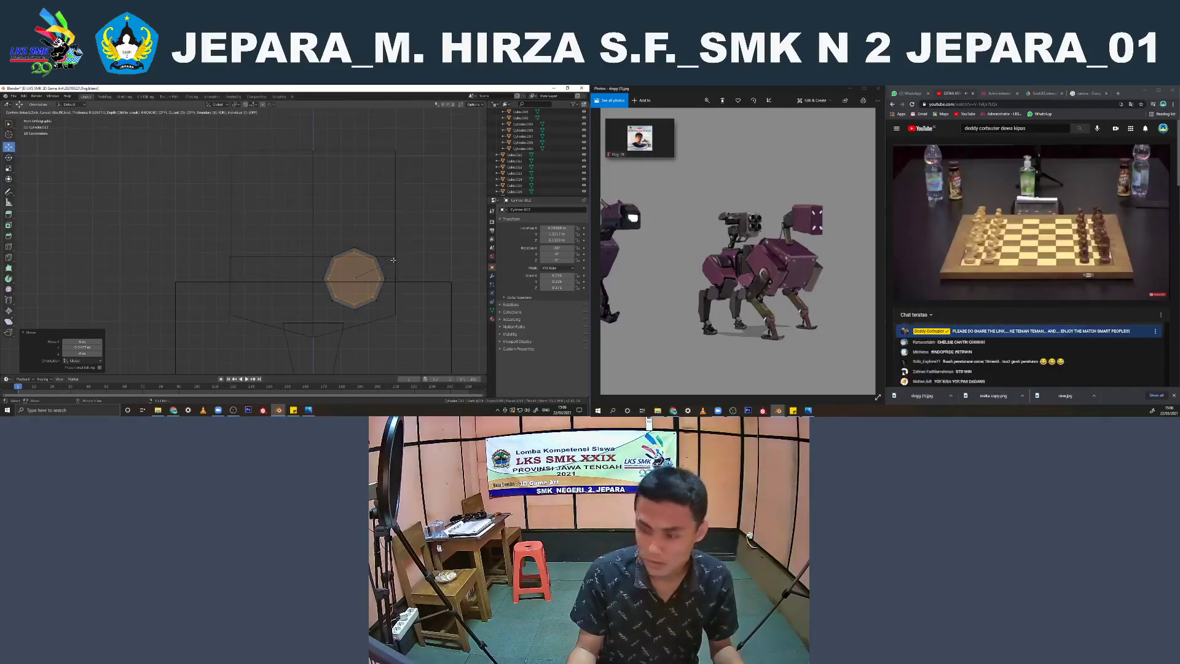
pyautogui.click(393, 260)
pyautogui.press('KP_3')
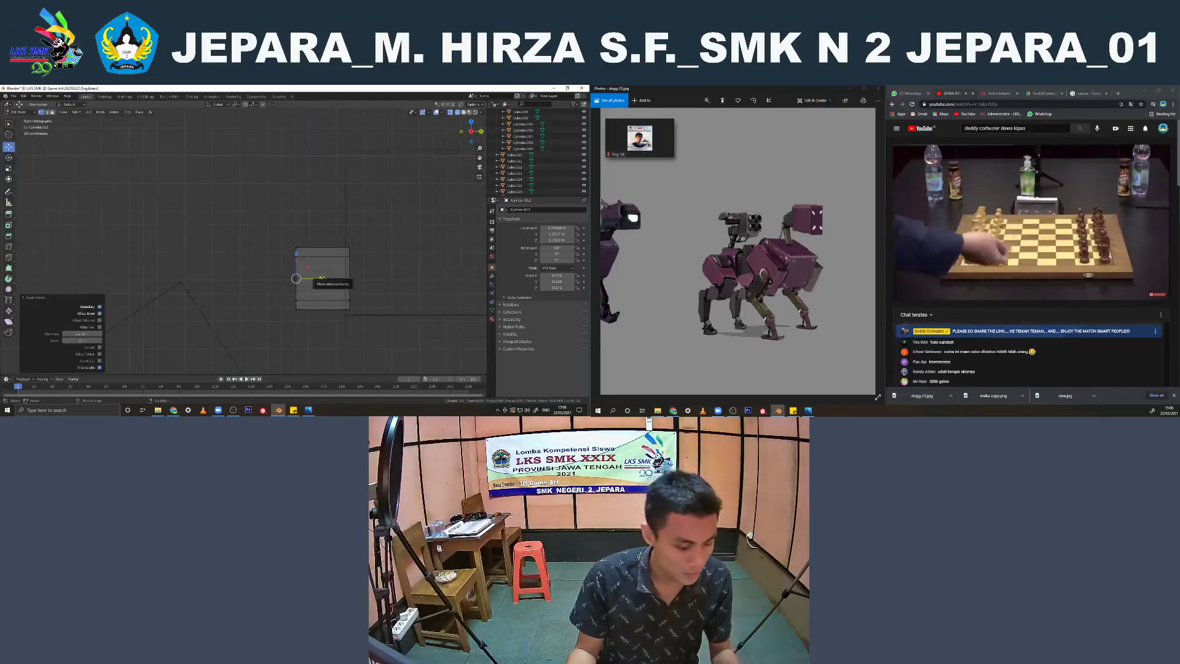
pyautogui.press('e')
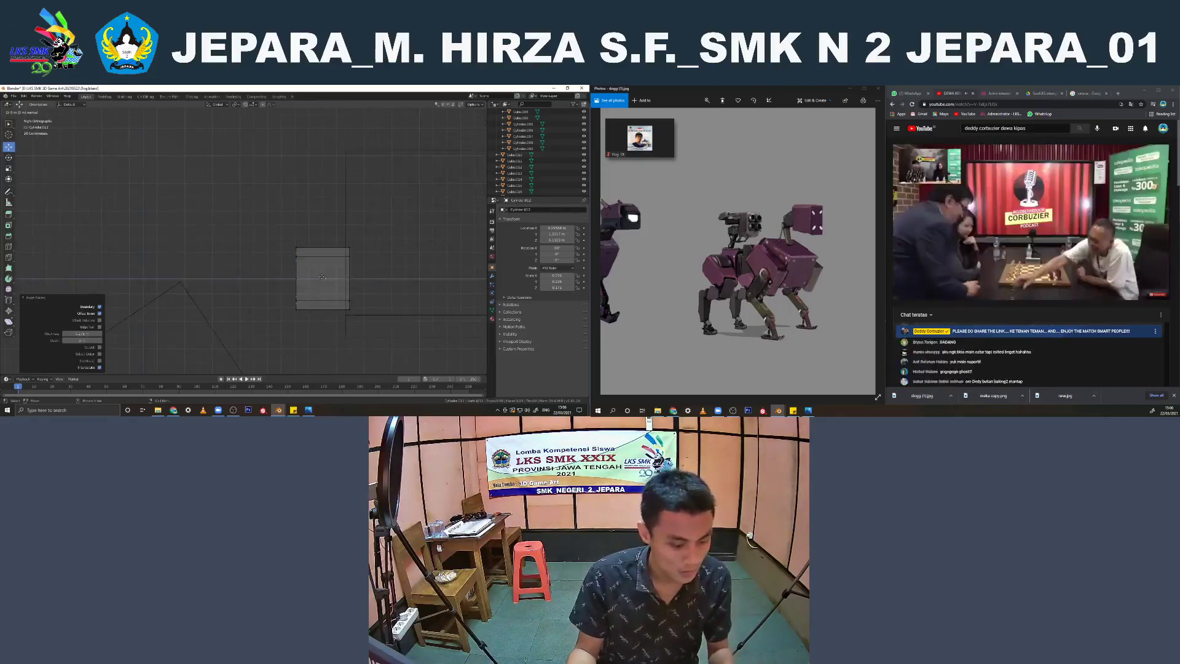
pyautogui.click(337, 277)
# Duplicate the barrel mesh and move the copy straight up along Z above the original
pyautogui.press('KP_1')
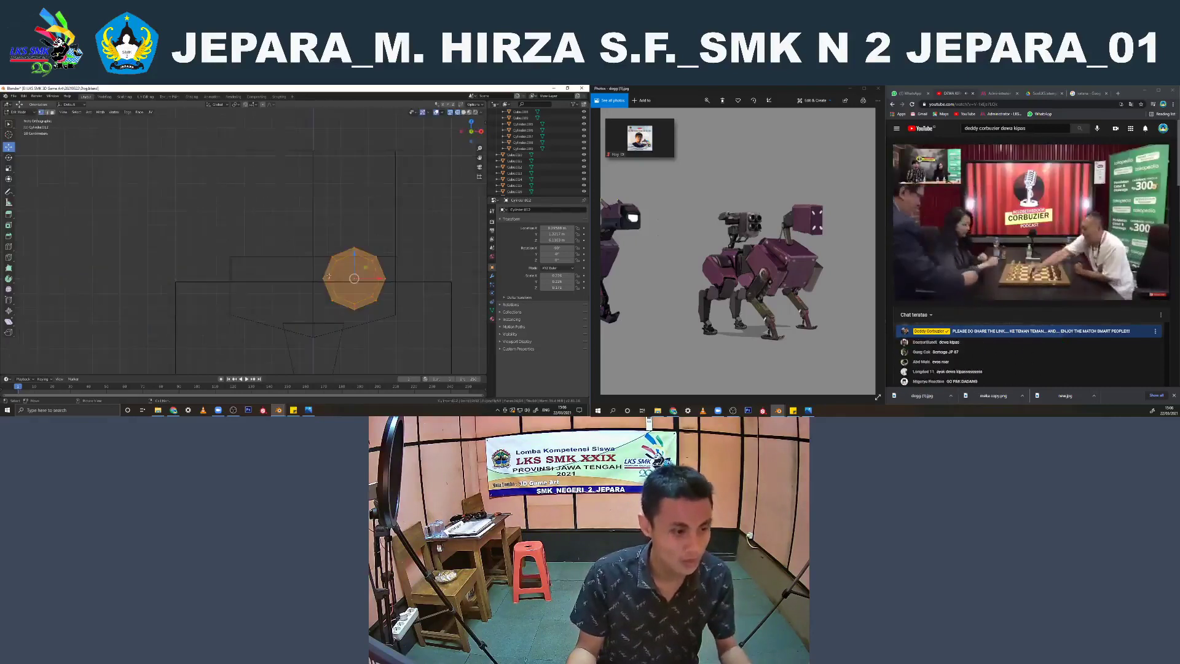
pyautogui.press('g')
pyautogui.rightClick(352, 246)
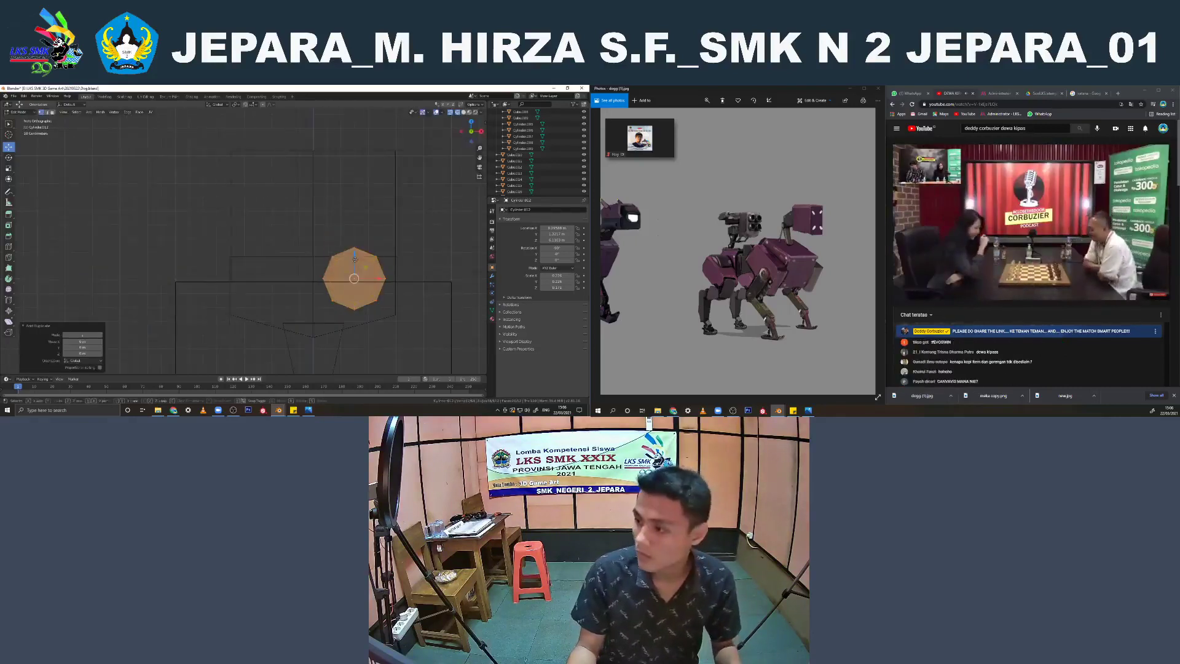
pyautogui.press('g')
pyautogui.press('z')
pyautogui.click(356, 184)
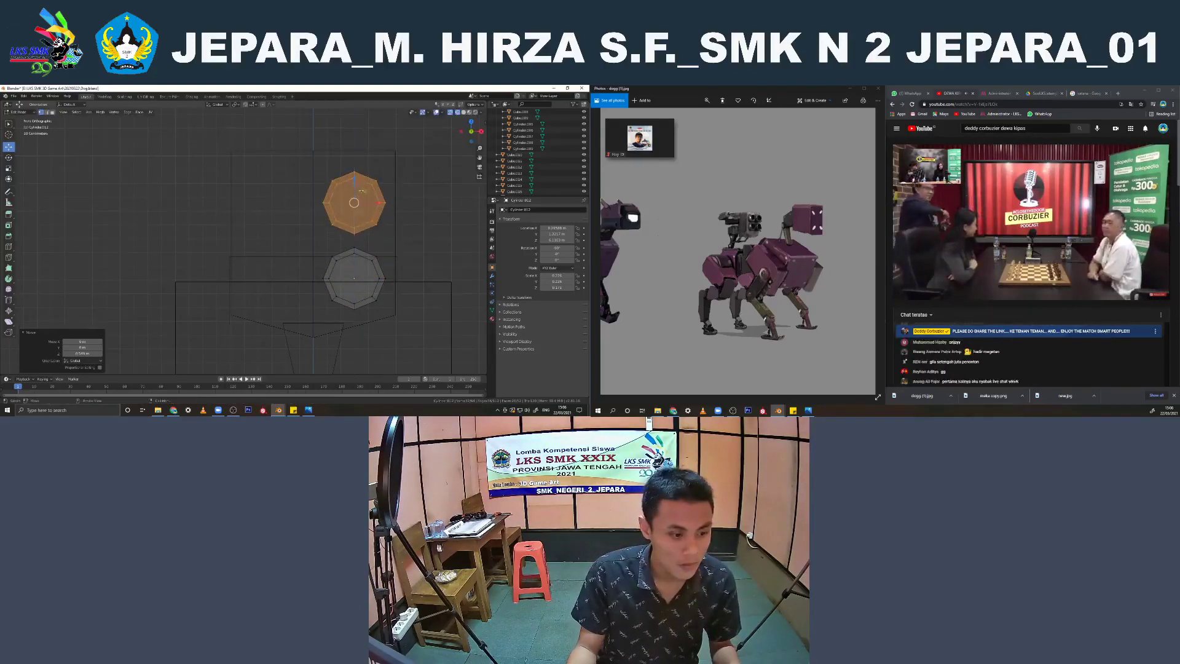
# Shift the barrel meshes sideways across the turret box's front and leave mesh editing
pyautogui.press('z')
pyautogui.click(396, 209)
pyautogui.moveTo(395, 215)
pyautogui.mouseDown(button='middle')
pyautogui.moveTo(356, 209)
pyautogui.moveTo(363, 249)
pyautogui.moveTo(335, 220)
pyautogui.moveTo(343, 215)
pyautogui.moveTo(316, 215)
pyautogui.mouseUp(button='middle')
pyautogui.press('Tab')
# Select the turret box, barrels and rear bracket together and raise them above the neck
pyautogui.click(356, 164)
pyautogui.scroll(-3, 356, 164)
pyautogui.press('KP_3')
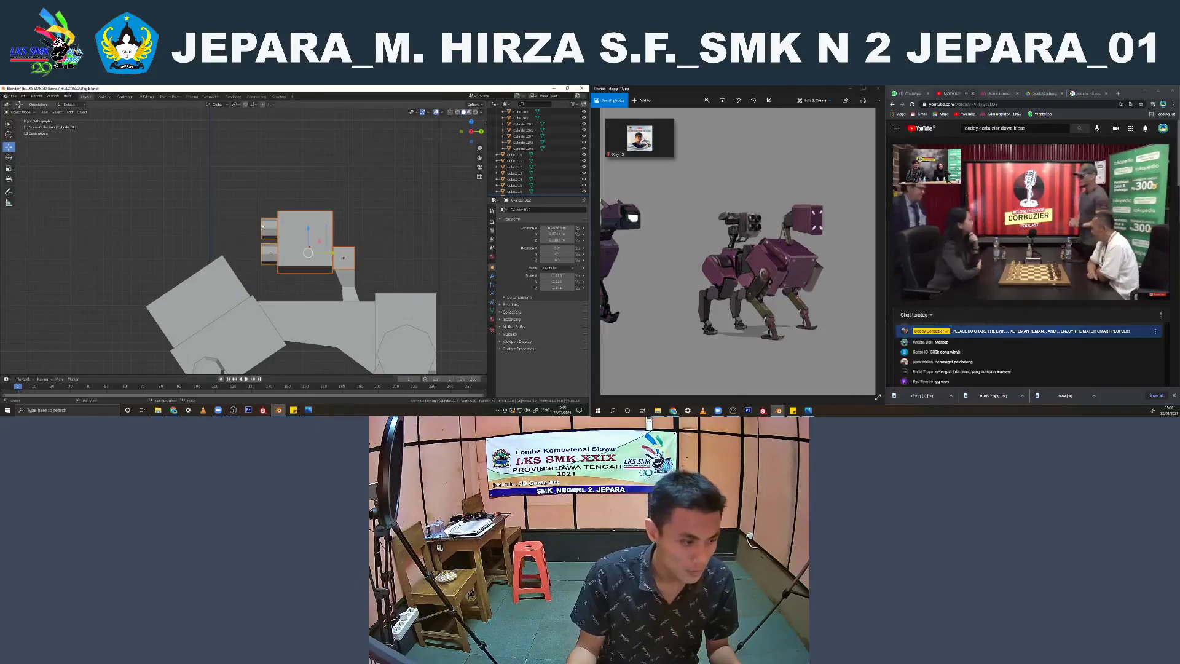
pyautogui.moveTo(309, 235); pyautogui.dragTo(307, 222)
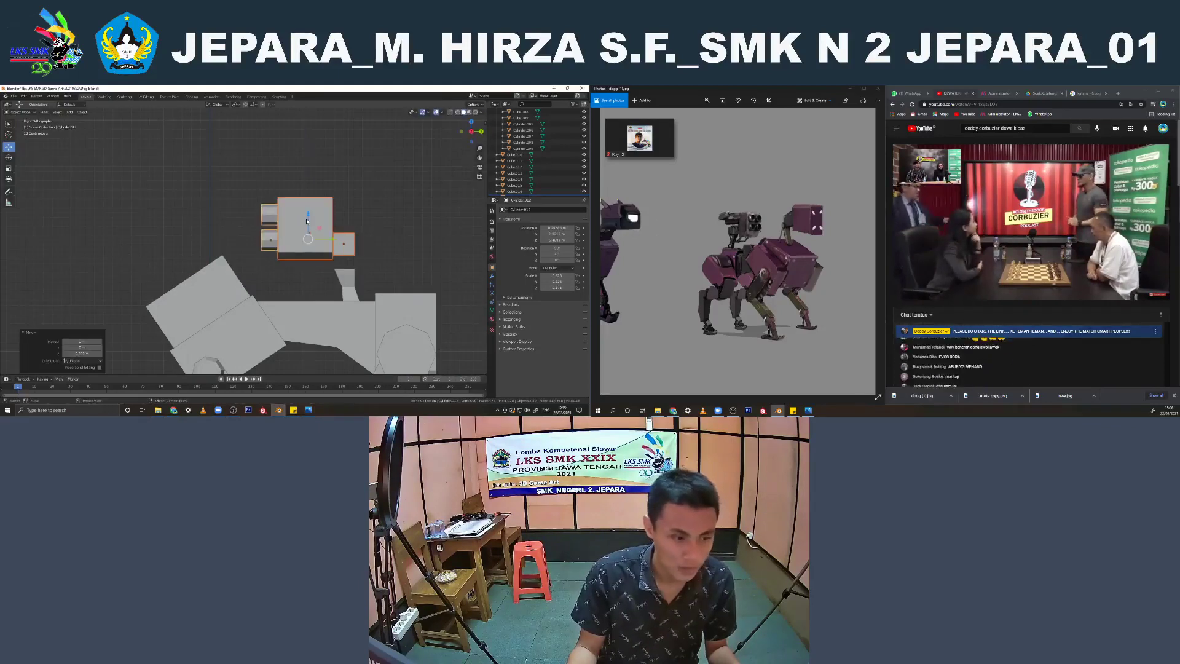
# Extend the top of the neck piece upward to meet the raised turret bracket
pyautogui.click(354, 279)
pyautogui.press('Tab')
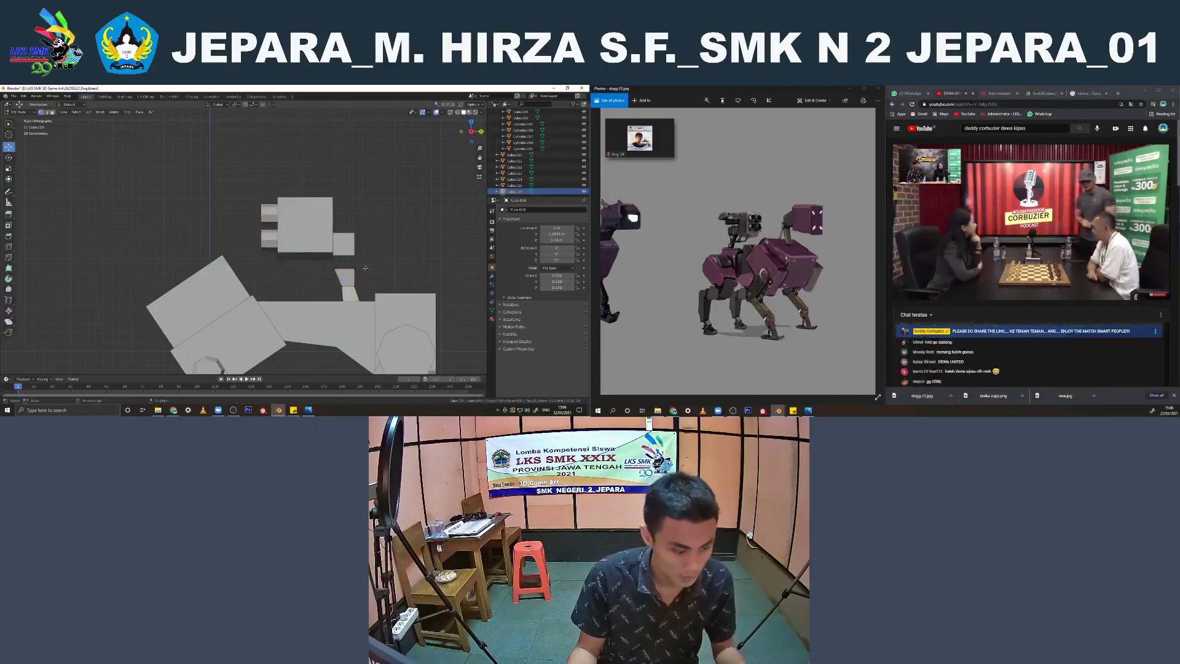
pyautogui.hotkey('shift', 'z')
pyautogui.moveTo(348, 262)
pyautogui.mouseDown()
pyautogui.moveTo(345, 247)
pyautogui.moveTo(334, 284)
pyautogui.moveTo(347, 262)
pyautogui.mouseUp()
pyautogui.press('b')
pyautogui.press('x')
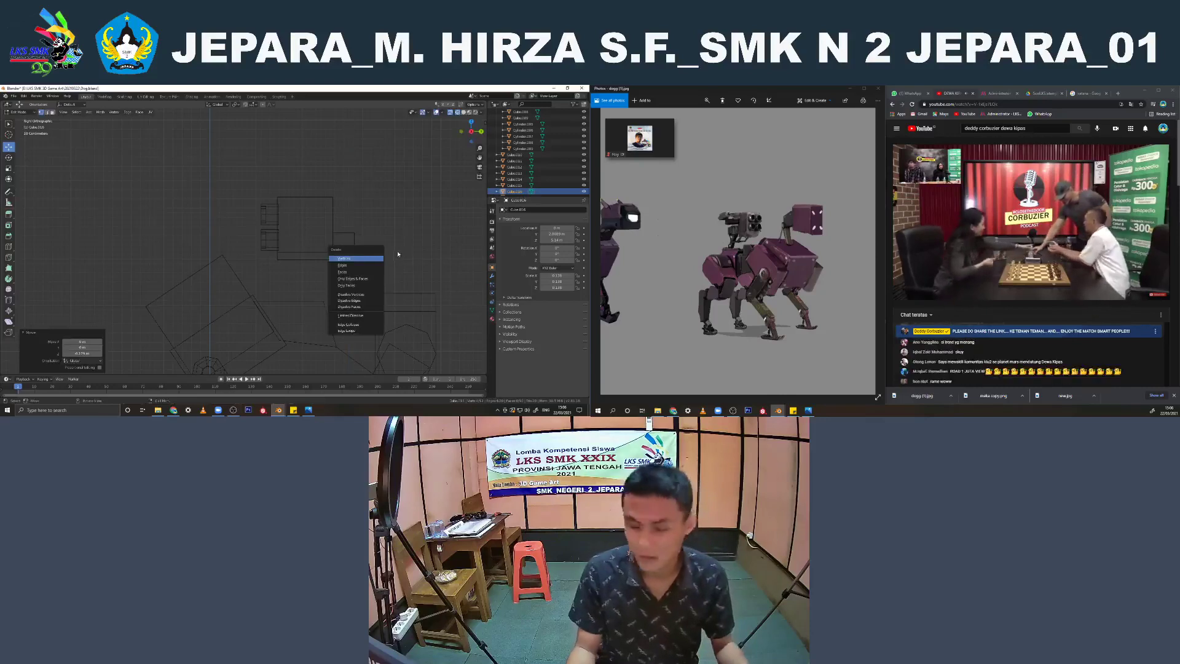
pyautogui.hotkey('shift', 'z')
pyautogui.press('Tab')
# Check the turret on the robot's back from several angles and save the file
pyautogui.moveTo(402, 253); pyautogui.dragTo(332, 280, button='middle')
pyautogui.scroll(-2, 378, 253)
pyautogui.click(332, 256)
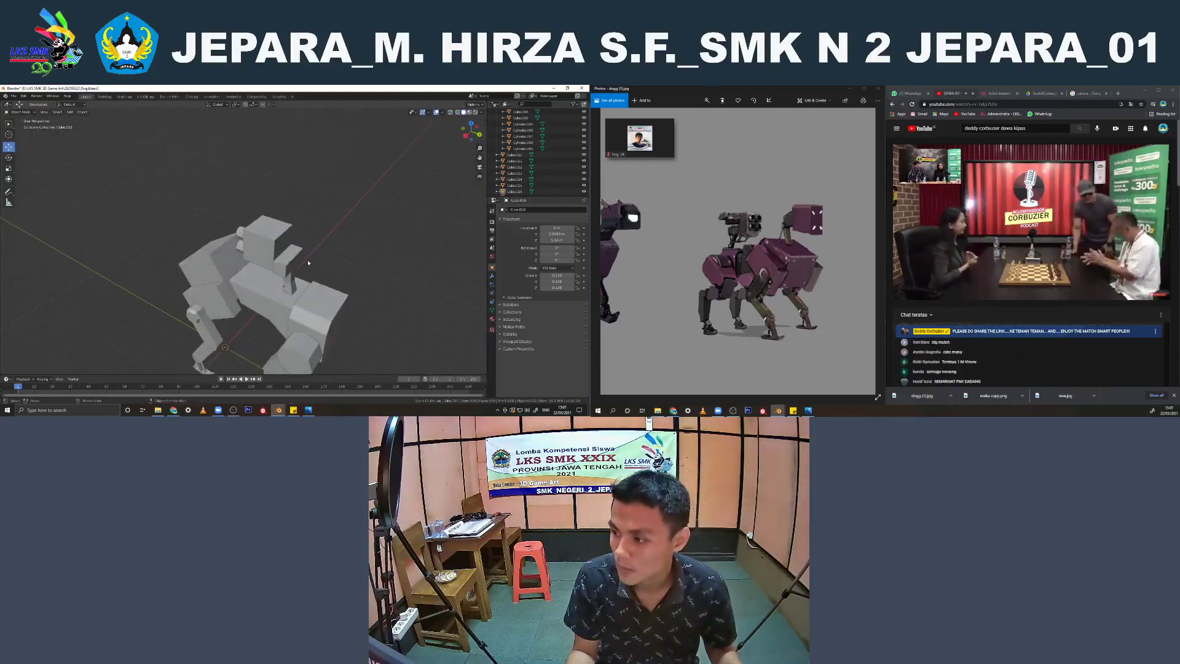
pyautogui.moveTo(309, 263); pyautogui.dragTo(286, 242, button='middle')
pyautogui.hotkey('ctrl', 's')
# Select the parts of the robot's front leg from the shoulder plate down to the foot
pyautogui.scroll(2, 274, 242)
pyautogui.keyDown('shift'); pyautogui.click(277, 286); pyautogui.keyUp('shift')
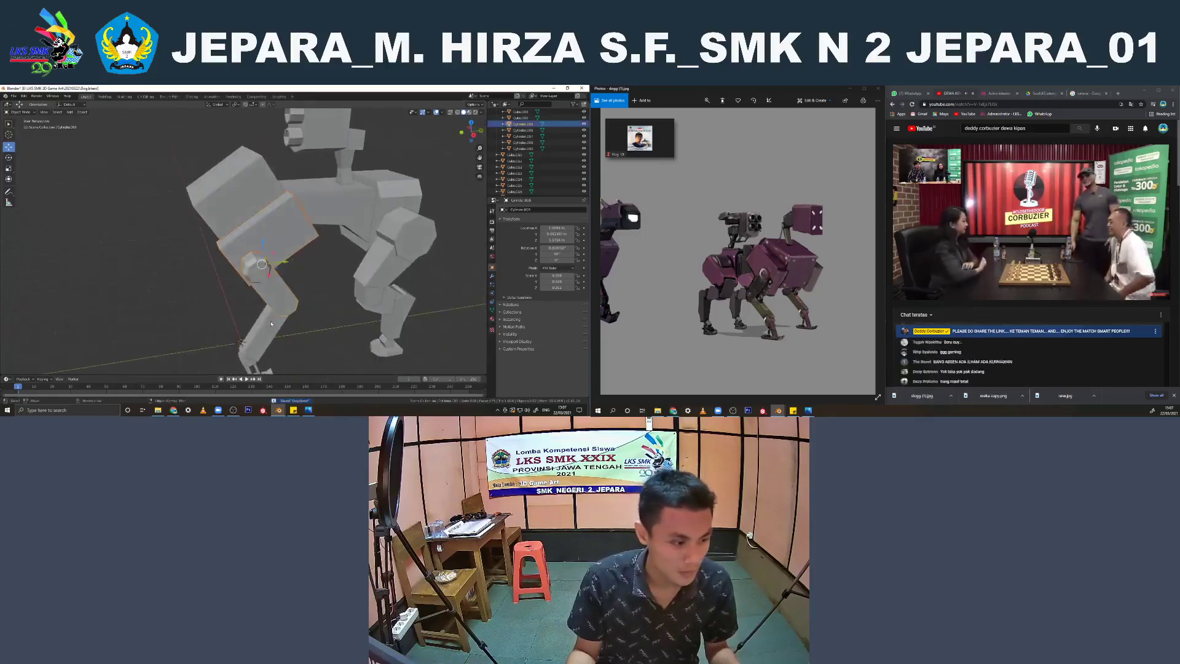
pyautogui.keyDown('shift'); pyautogui.click(265, 330); pyautogui.keyUp('shift')
pyautogui.moveTo(265, 330)
pyautogui.mouseDown(button='middle')
pyautogui.moveTo(260, 261)
pyautogui.moveTo(260, 320)
pyautogui.moveTo(256, 311)
pyautogui.mouseUp(button='middle')
pyautogui.scroll(3, 271, 273)
pyautogui.scroll(-2, 274, 269)
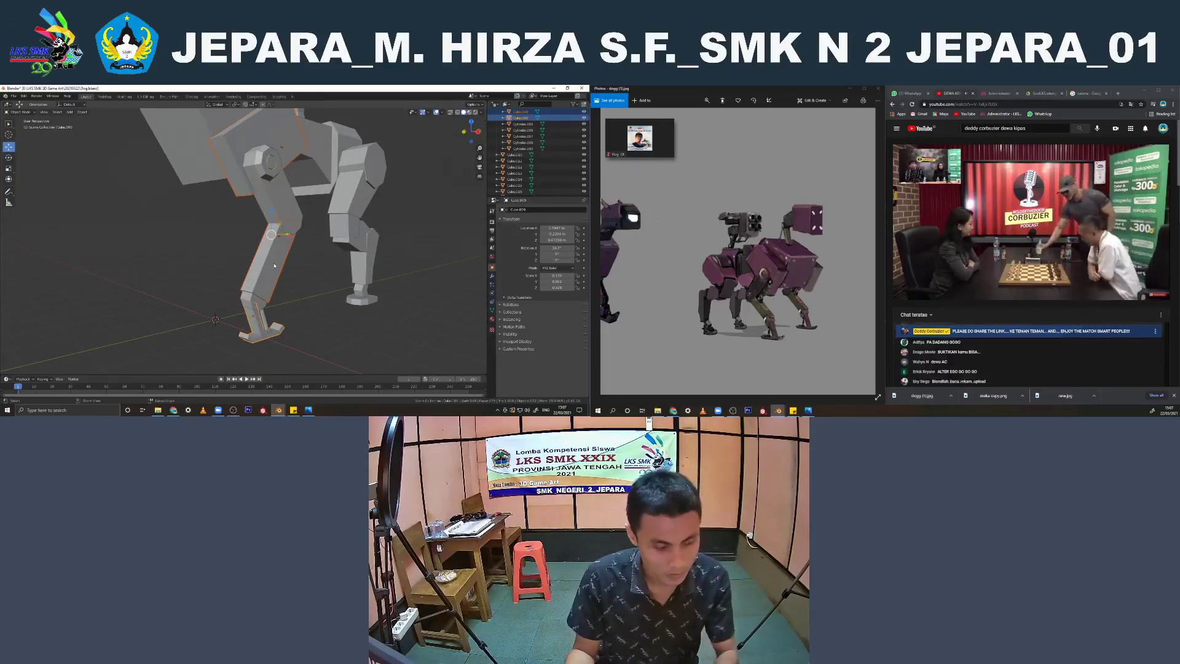
pyautogui.moveTo(275, 266); pyautogui.dragTo(313, 257, button='middle')
# Try to join the hind leg parts with the selected front leg parts into one object, and undo it
pyautogui.click(313, 257)
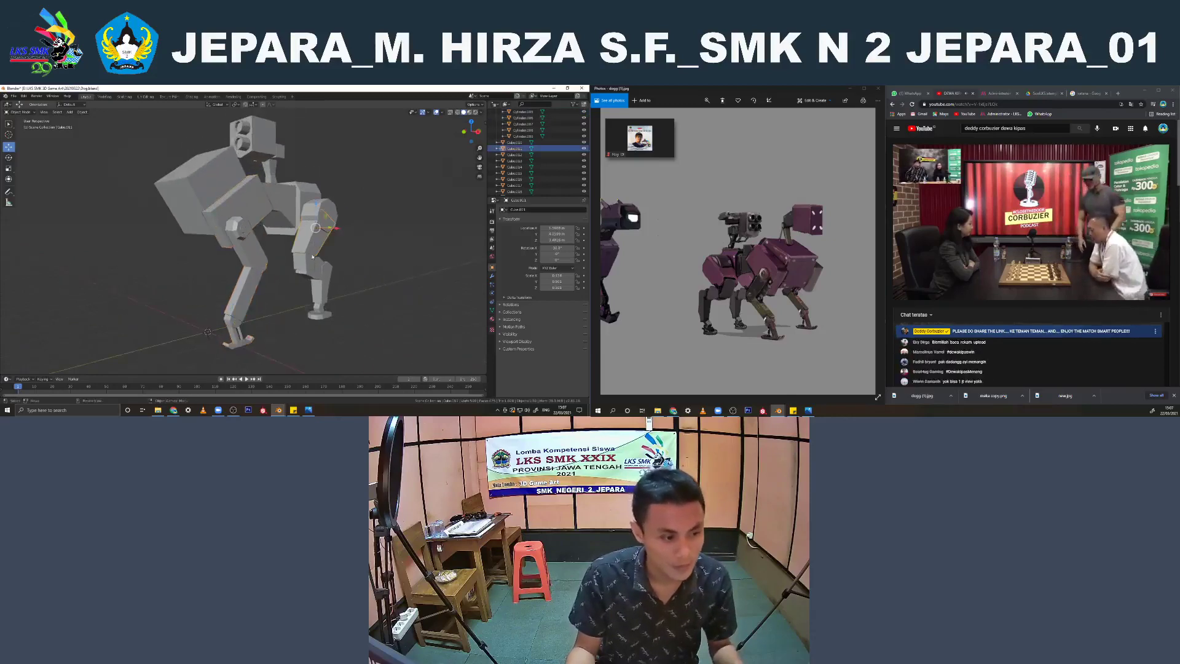
pyautogui.scroll(2, 313, 257)
pyautogui.click(315, 264)
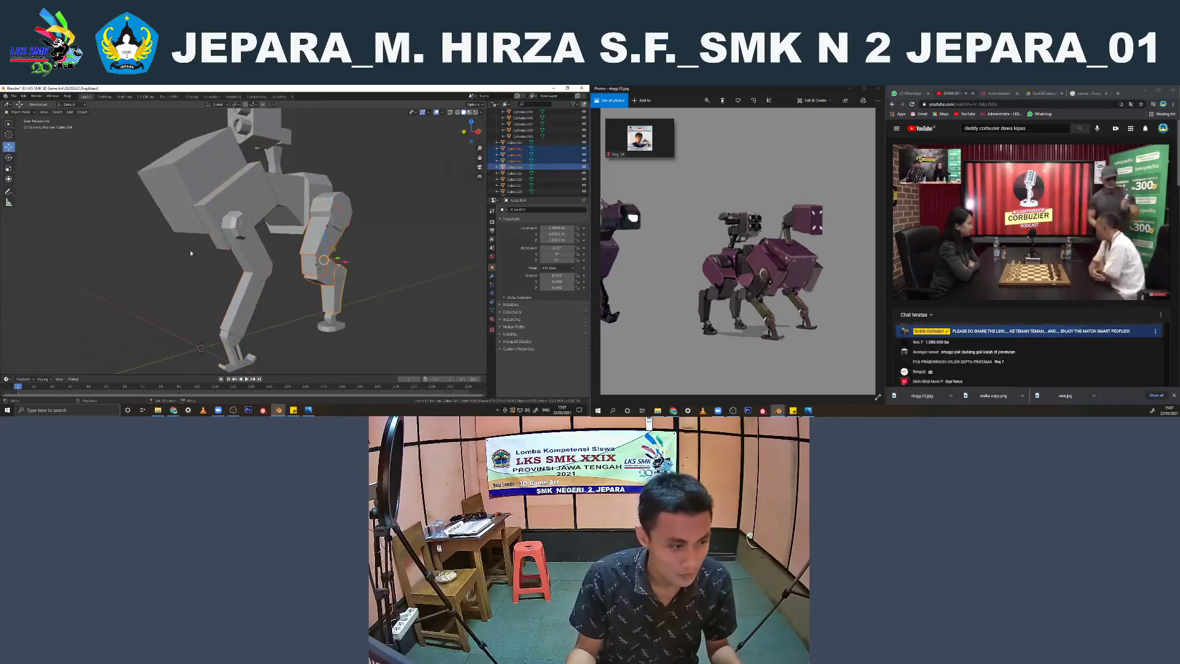
pyautogui.keyDown('shift'); pyautogui.click(216, 226); pyautogui.keyUp('shift')
pyautogui.keyDown('shift'); pyautogui.click(327, 320); pyautogui.keyUp('shift')
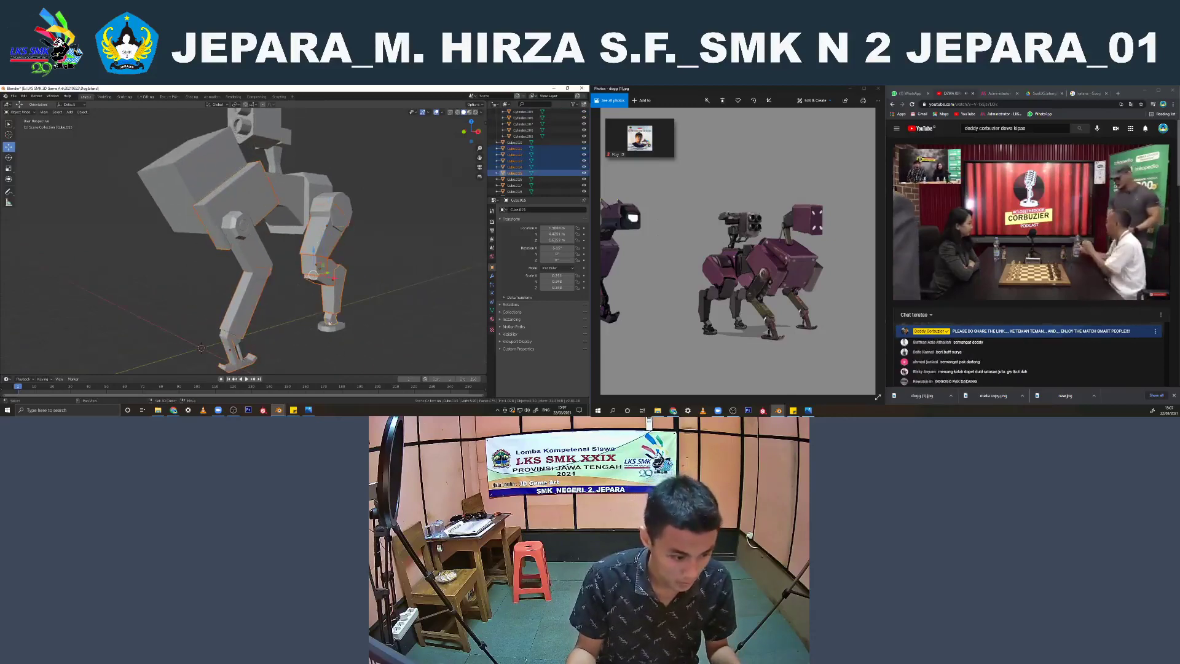
pyautogui.hotkey('ctrl', 'j')
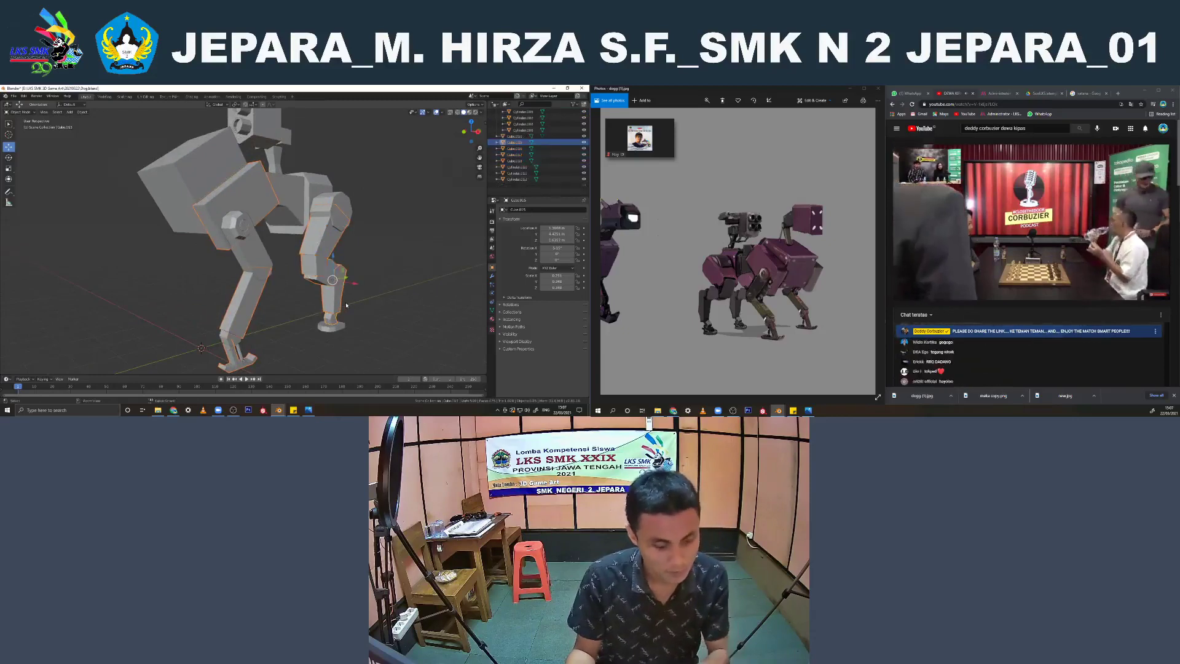
pyautogui.moveTo(335, 298)
pyautogui.mouseDown(button='middle')
pyautogui.moveTo(366, 298)
pyautogui.moveTo(353, 299)
pyautogui.mouseUp(button='middle')
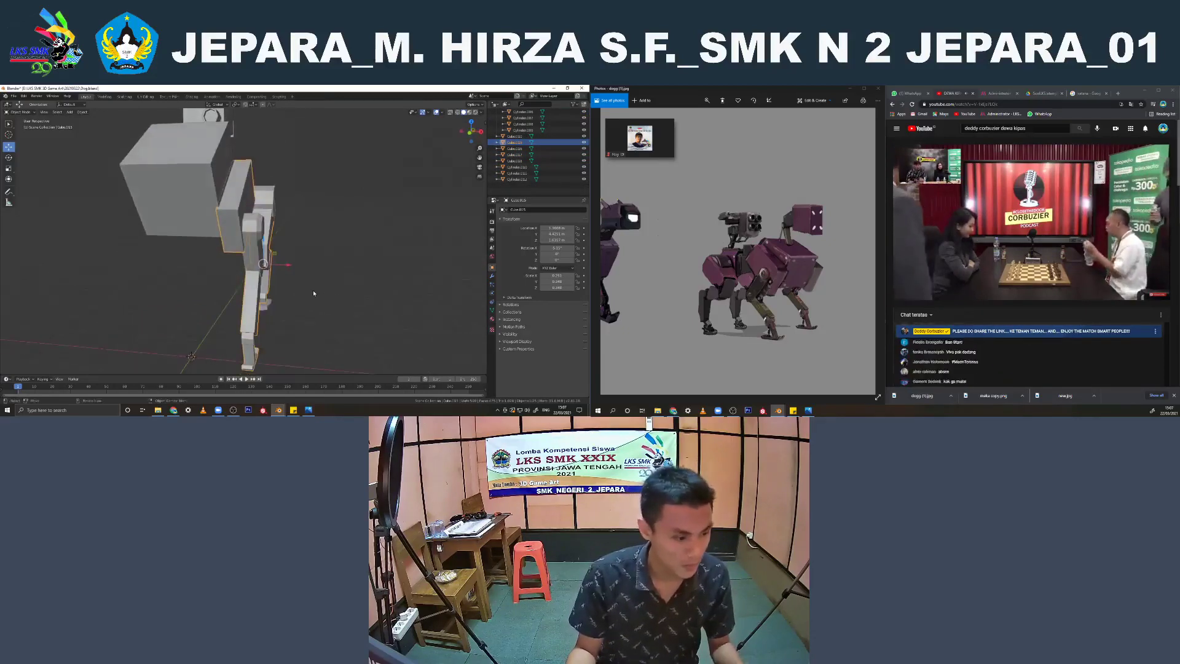
pyautogui.hotkey('ctrl', 'z')
pyautogui.hotkey('ctrl', 'z')
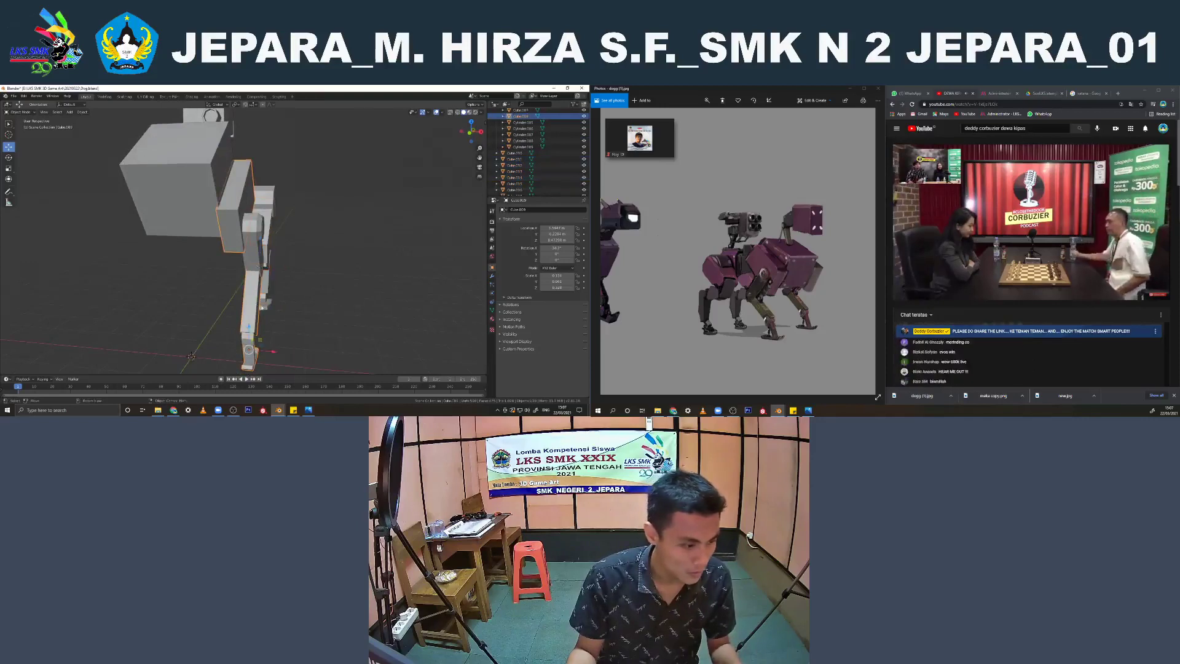
# Select the hind leg segments from the thigh plate down through the knee to the lower leg
pyautogui.moveTo(262, 305); pyautogui.dragTo(284, 293, button='middle')
pyautogui.click(292, 250)
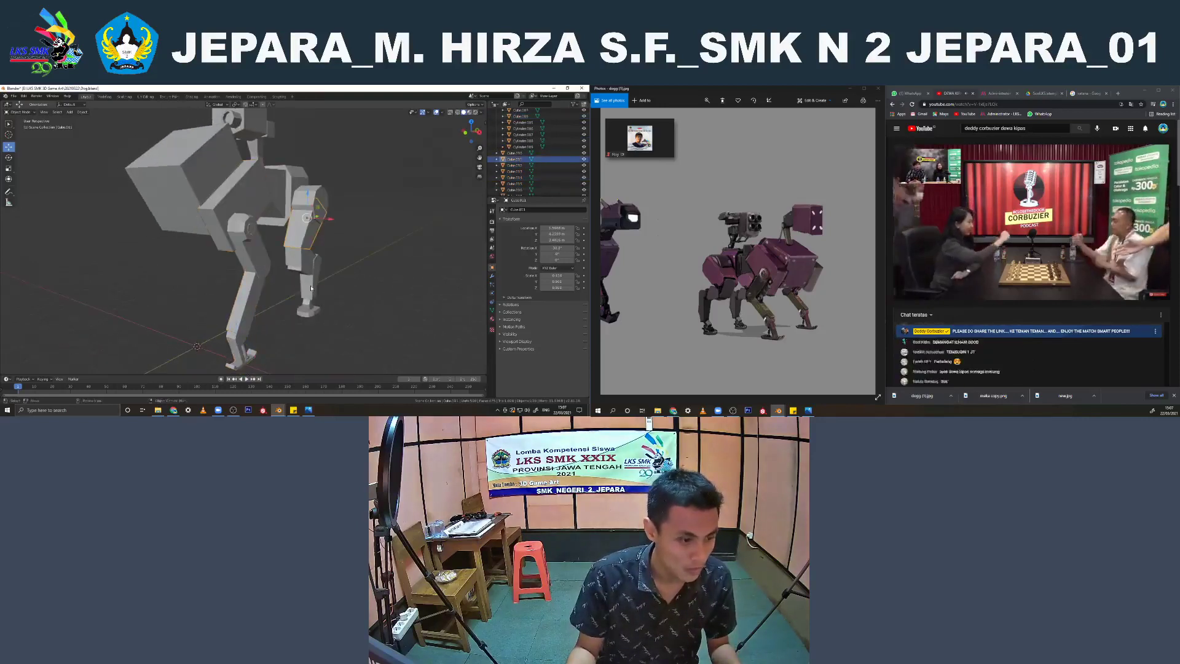
pyautogui.click(314, 270)
pyautogui.keyDown('shift'); pyautogui.click(309, 302); pyautogui.keyUp('shift')
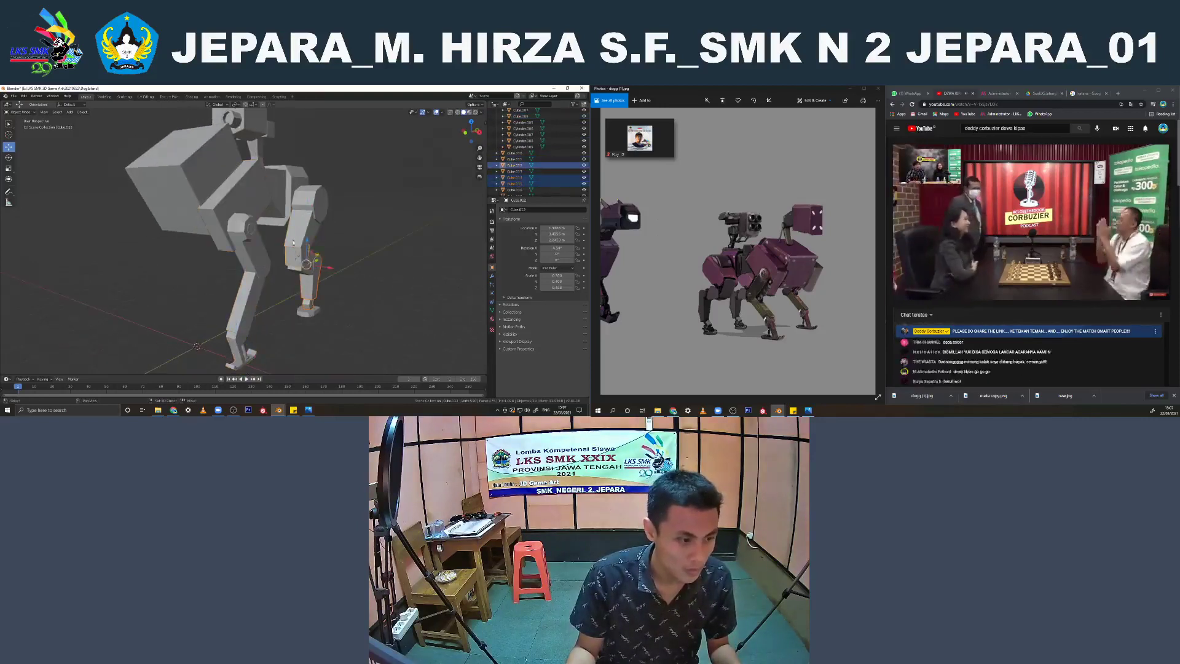
pyautogui.keyDown('shift'); pyautogui.click(306, 252); pyautogui.keyUp('shift')
pyautogui.moveTo(299, 274); pyautogui.dragTo(366, 295, button='middle')
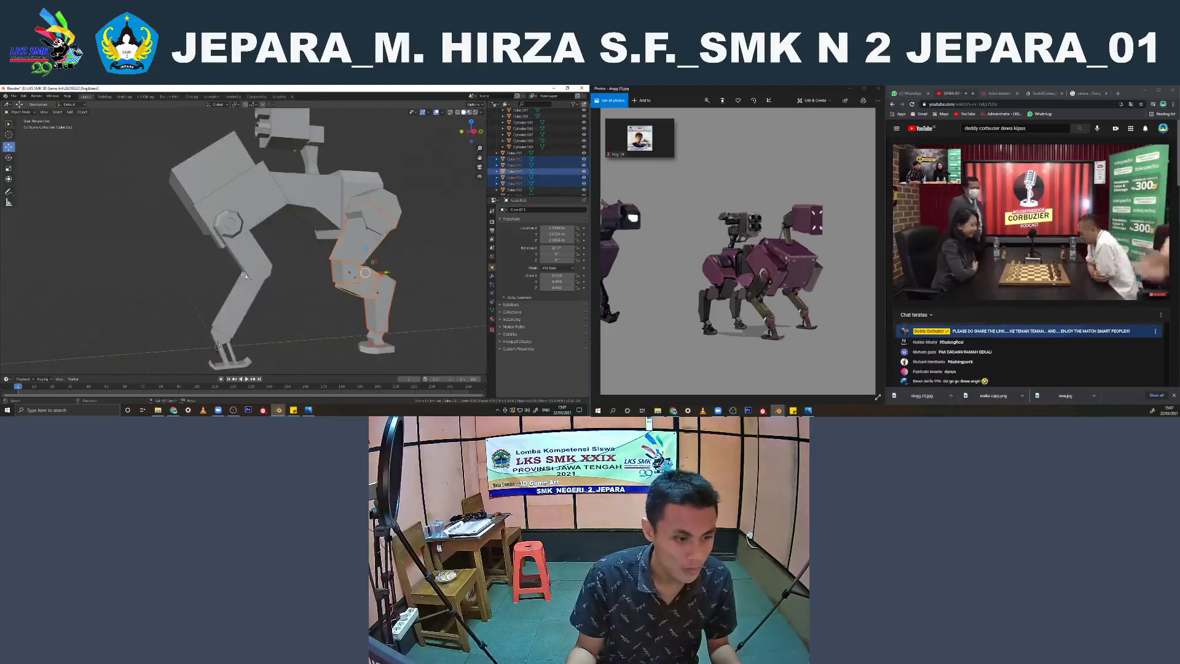
# Add the front leg parts to the selection, join all the selected leg pieces into one object, and deselect it
pyautogui.keyDown('shift'); pyautogui.click(239, 214); pyautogui.keyUp('shift')
pyautogui.hotkey('ctrl', 'z')
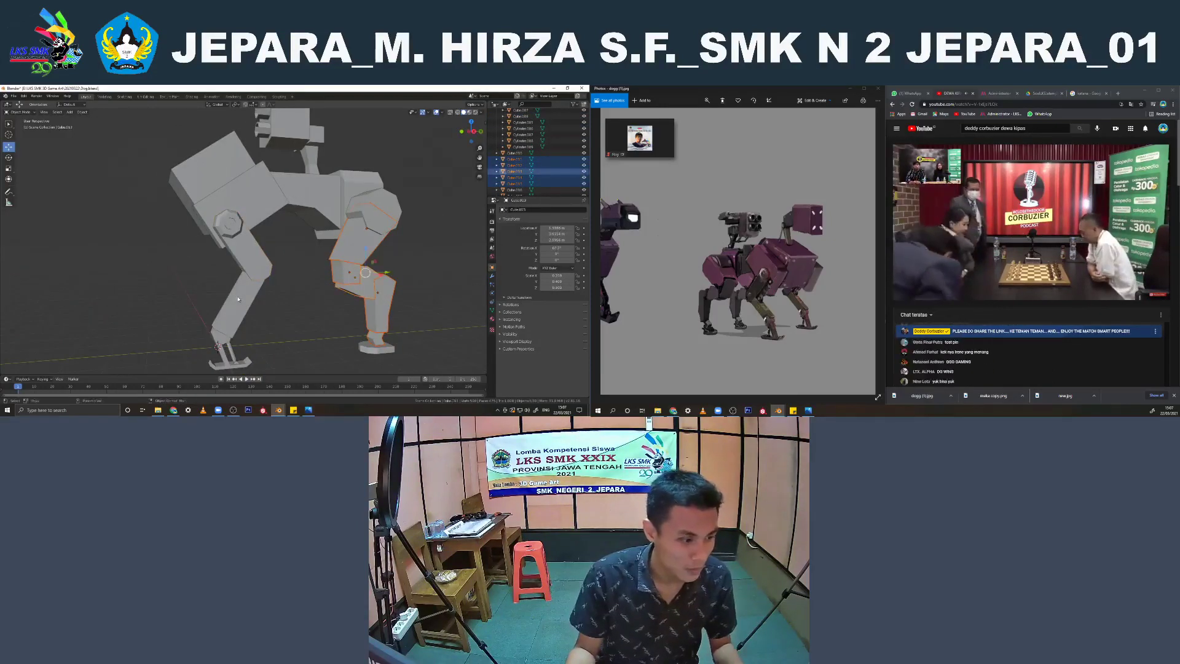
pyautogui.keyDown('shift'); pyautogui.click(225, 335); pyautogui.keyUp('shift')
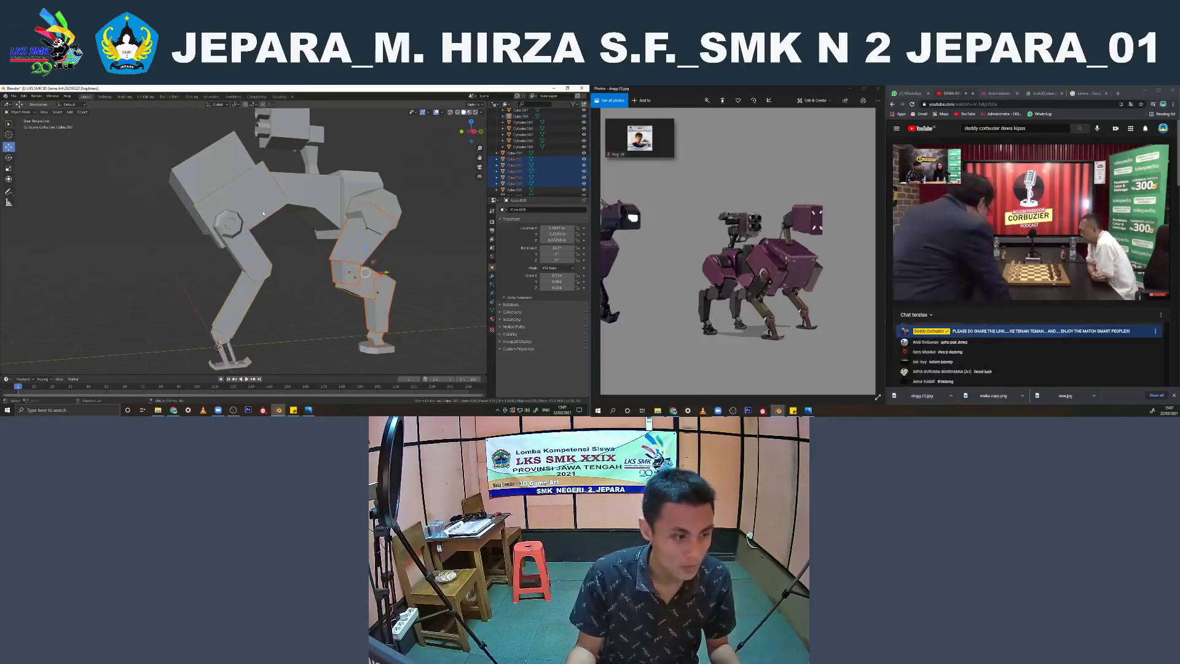
pyautogui.moveTo(238, 224); pyautogui.dragTo(332, 242, button='middle')
pyautogui.hotkey('ctrl', 'j')
pyautogui.press('Tab')
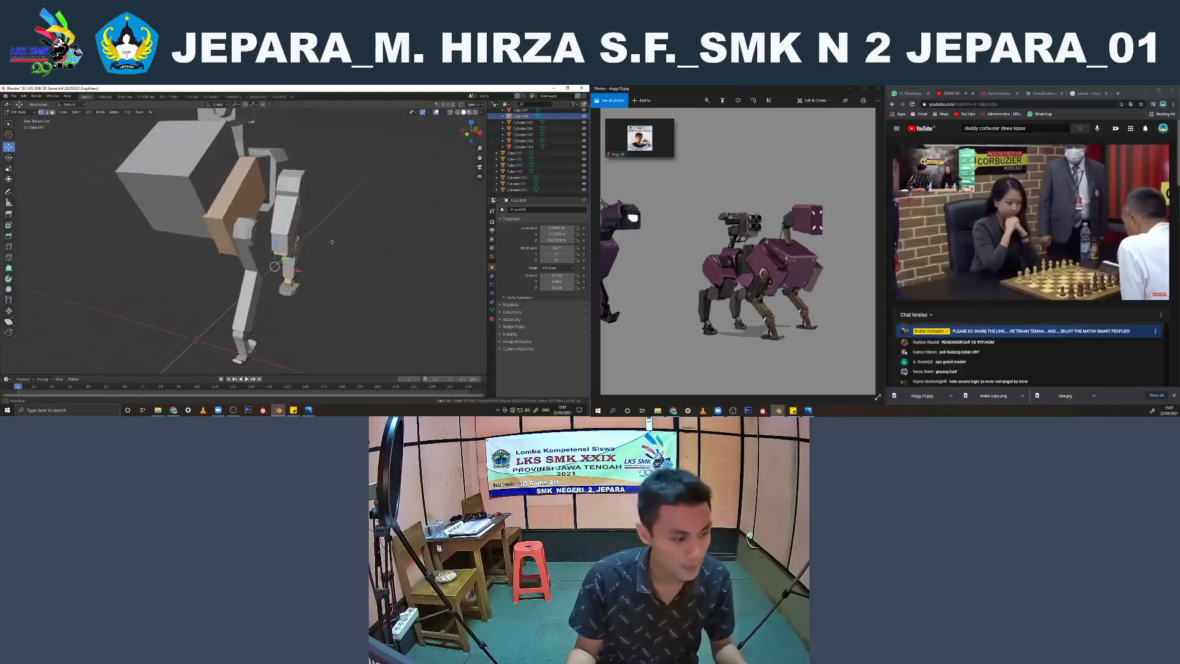
pyautogui.press('Tab')
pyautogui.scroll(-4, 297, 239)
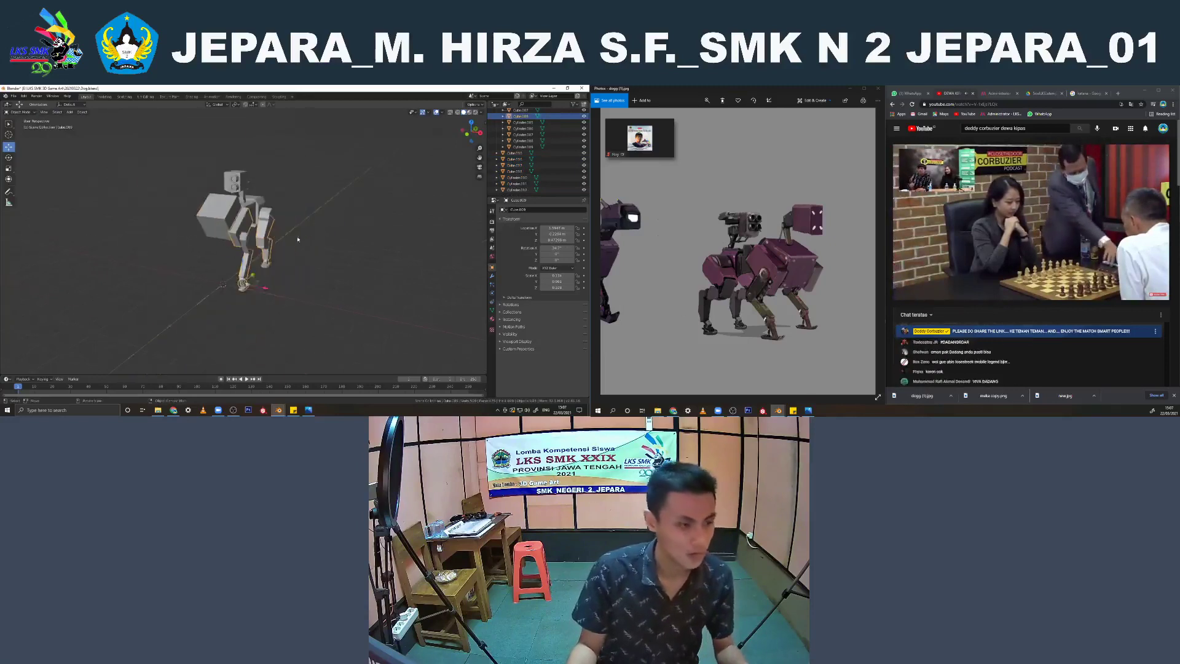
pyautogui.click(297, 239)
pyautogui.moveTo(298, 239); pyautogui.dragTo(286, 235, button='middle')
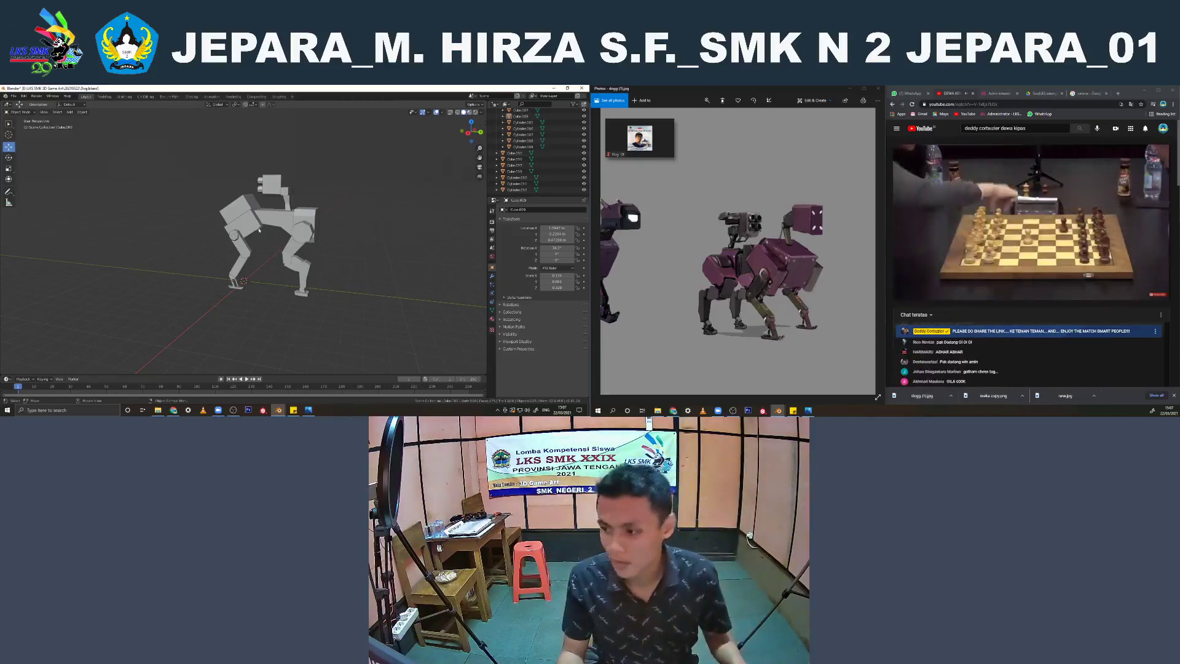
# Add a cube and place it above and ahead of the body in the right side view, as the robot's head
pyautogui.press('KP_3')
pyautogui.scroll(1, 232, 221)
pyautogui.keyDown('shift'); pyautogui.moveTo(231, 221); pyautogui.dragTo(258, 241, button='middle'); pyautogui.keyUp('shift')
pyautogui.hotkey('shift', 'a')
pyautogui.moveTo(266, 177)
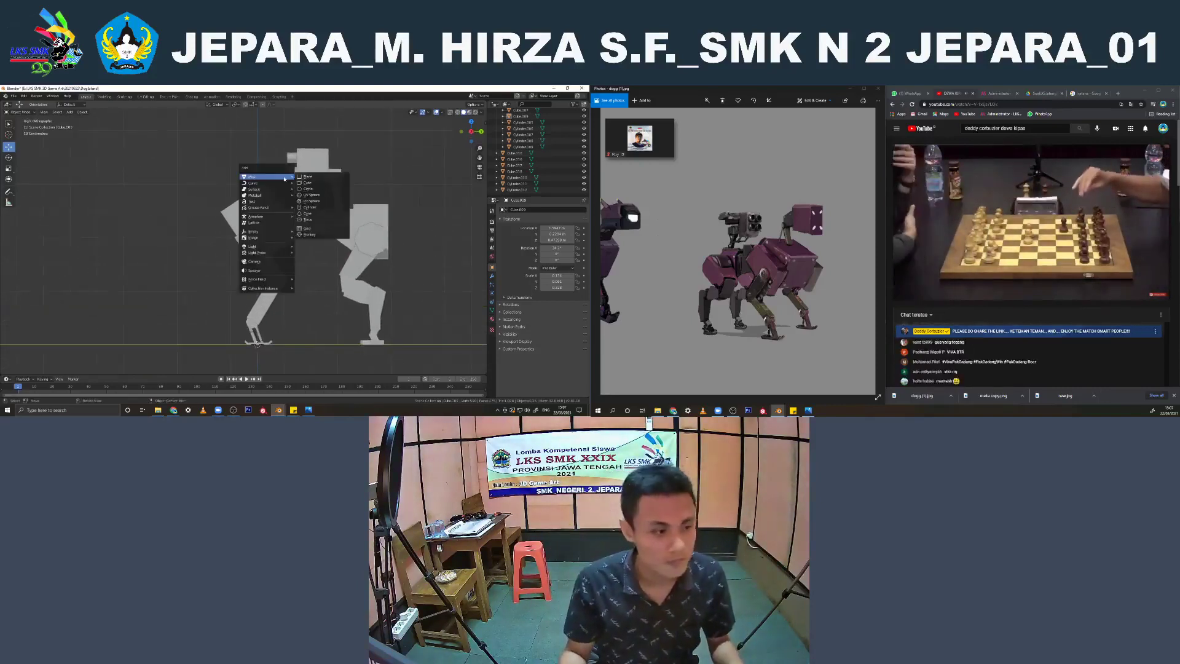
pyautogui.click(315, 182)
pyautogui.scroll(1, 281, 288)
pyautogui.moveTo(271, 340); pyautogui.dragTo(270, 155)
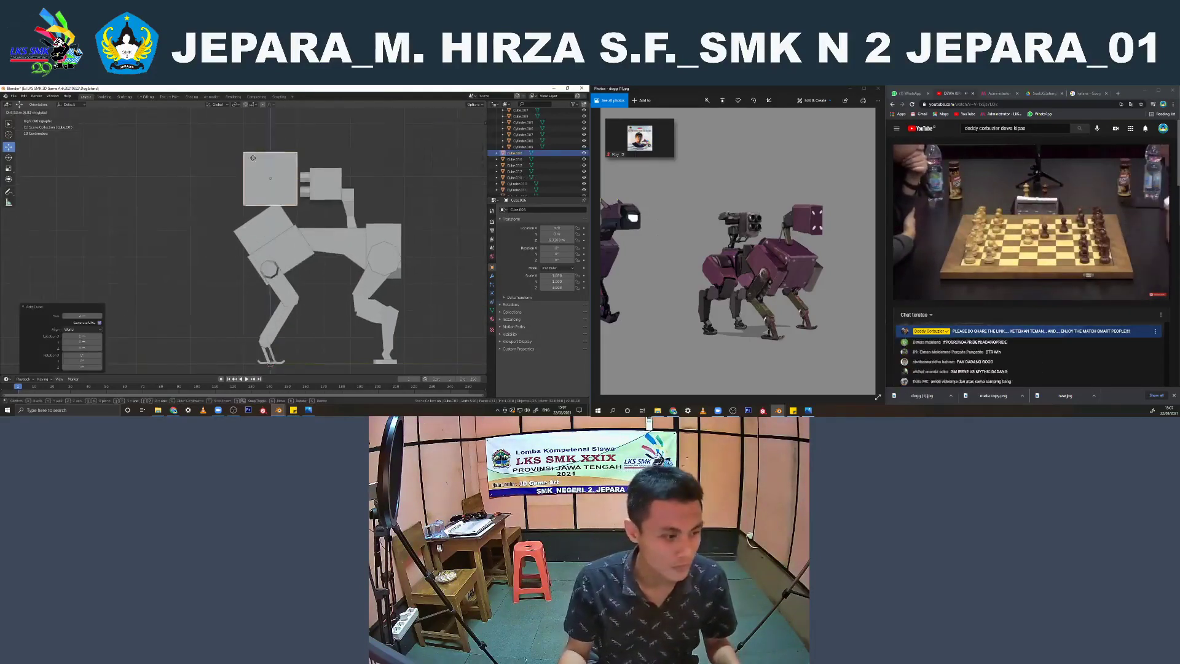
pyautogui.keyDown('shift'); pyautogui.moveTo(271, 156); pyautogui.dragTo(283, 180, button='middle'); pyautogui.keyUp('shift')
pyautogui.moveTo(302, 202); pyautogui.dragTo(228, 202)
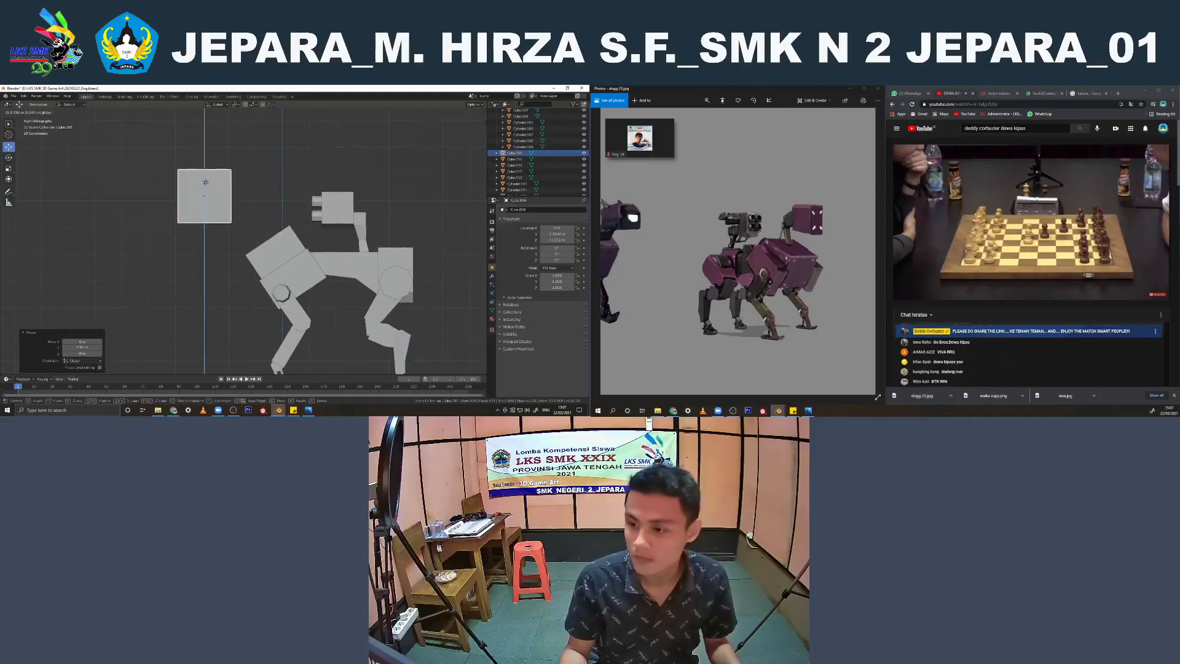
# Narrow the head cube along X in front view and scale it down overall
pyautogui.press('KP_1')
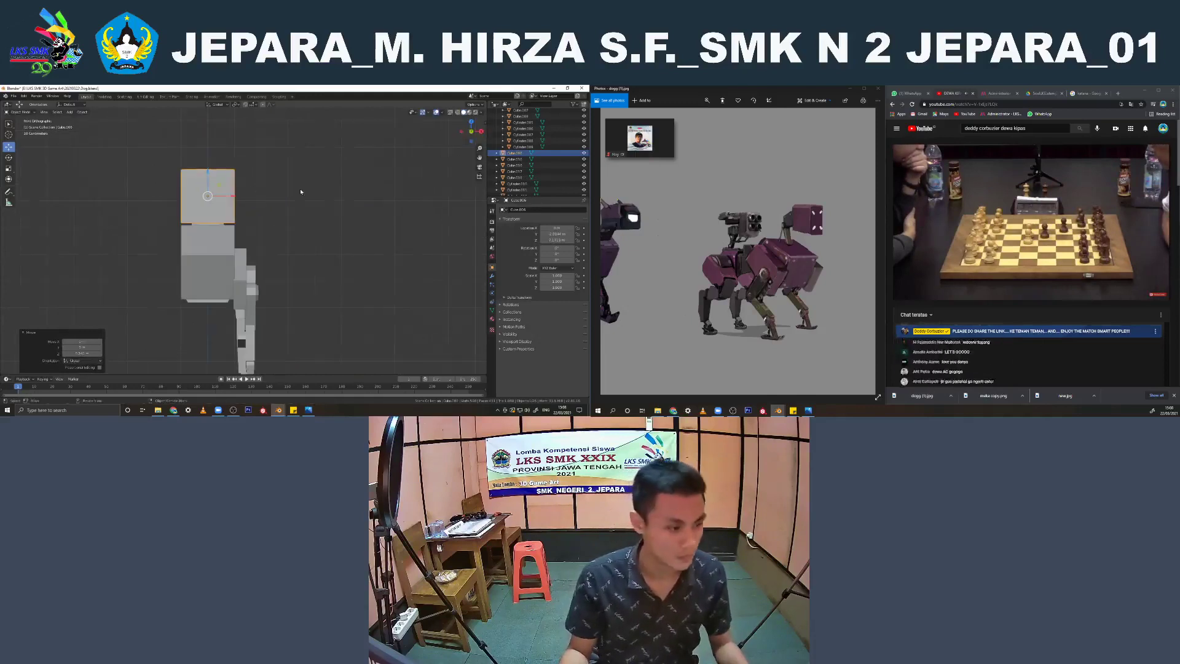
pyautogui.press('s')
pyautogui.press('x')
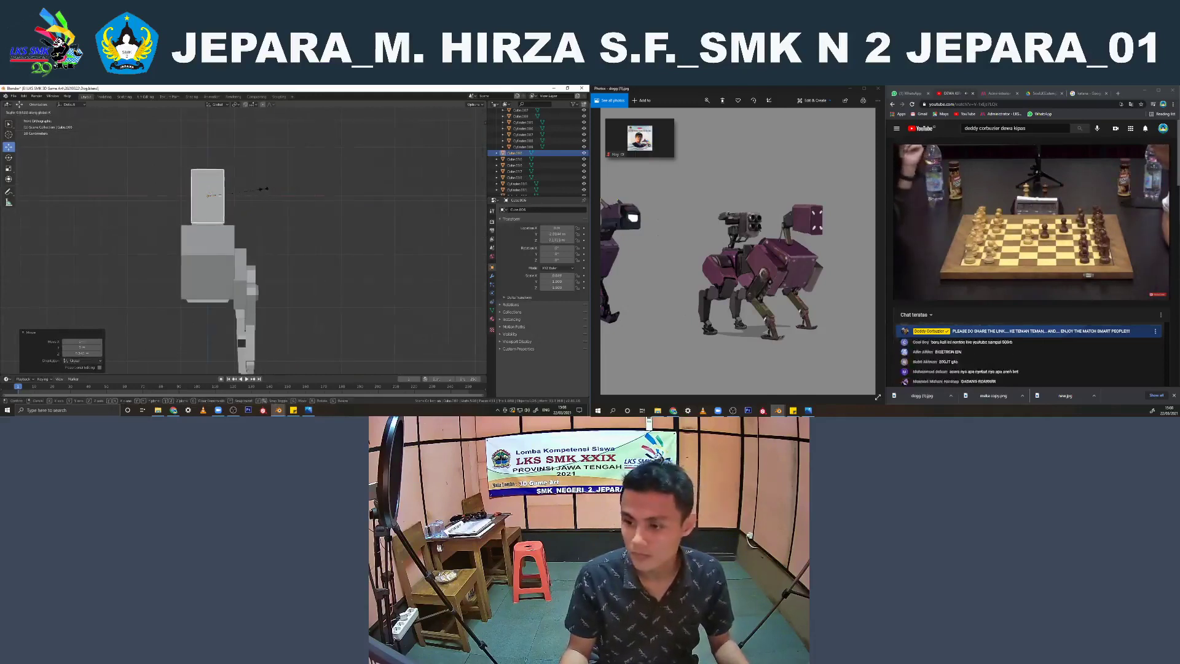
pyautogui.click(265, 189)
pyautogui.press('s')
pyautogui.click(254, 202)
pyautogui.press('s')
pyautogui.press('x')
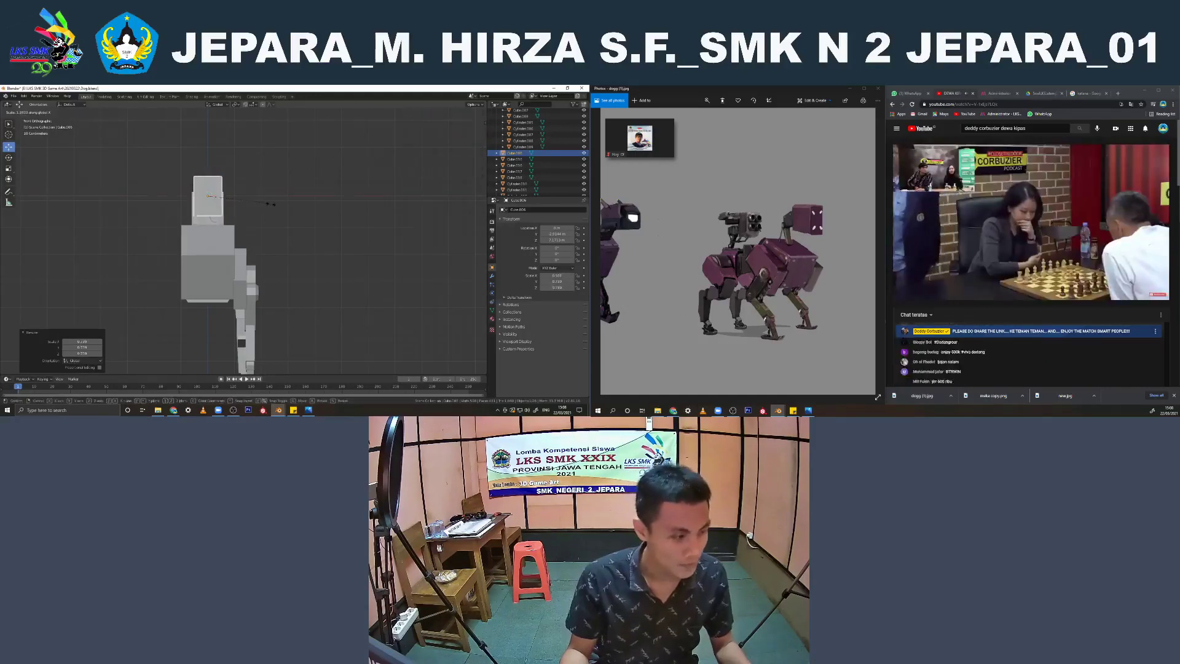
pyautogui.click(248, 202)
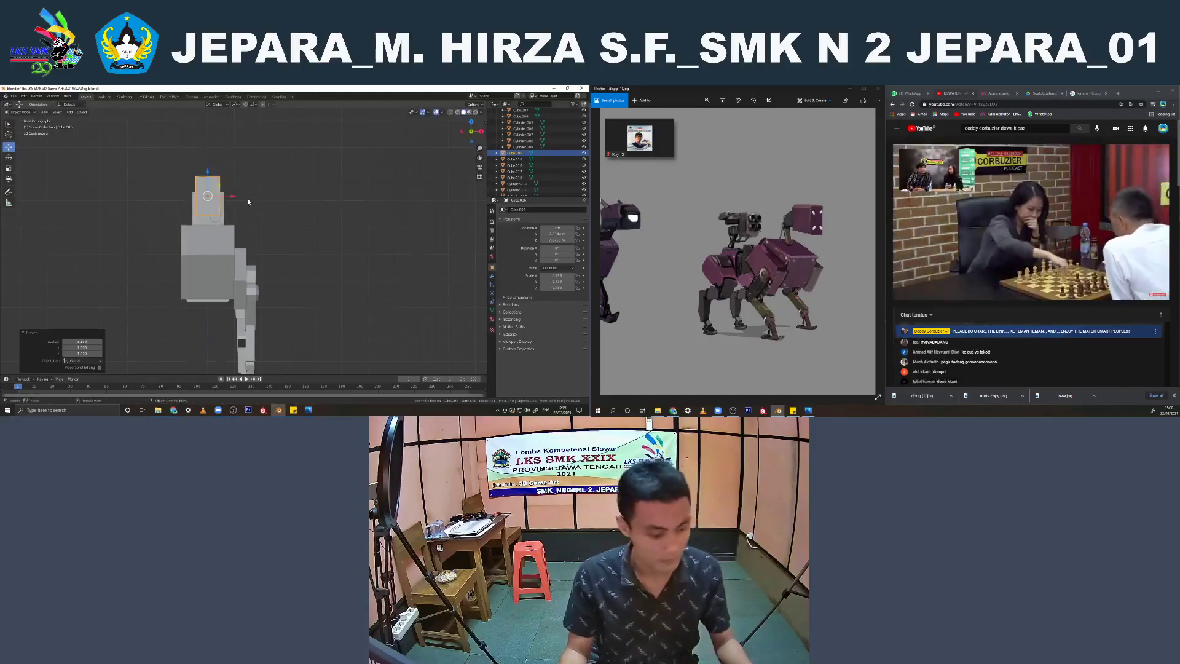
# Lower the head cube and shift it slightly along Y in the right side view to sit ahead of the body
pyautogui.press('KP_3')
pyautogui.press('g')
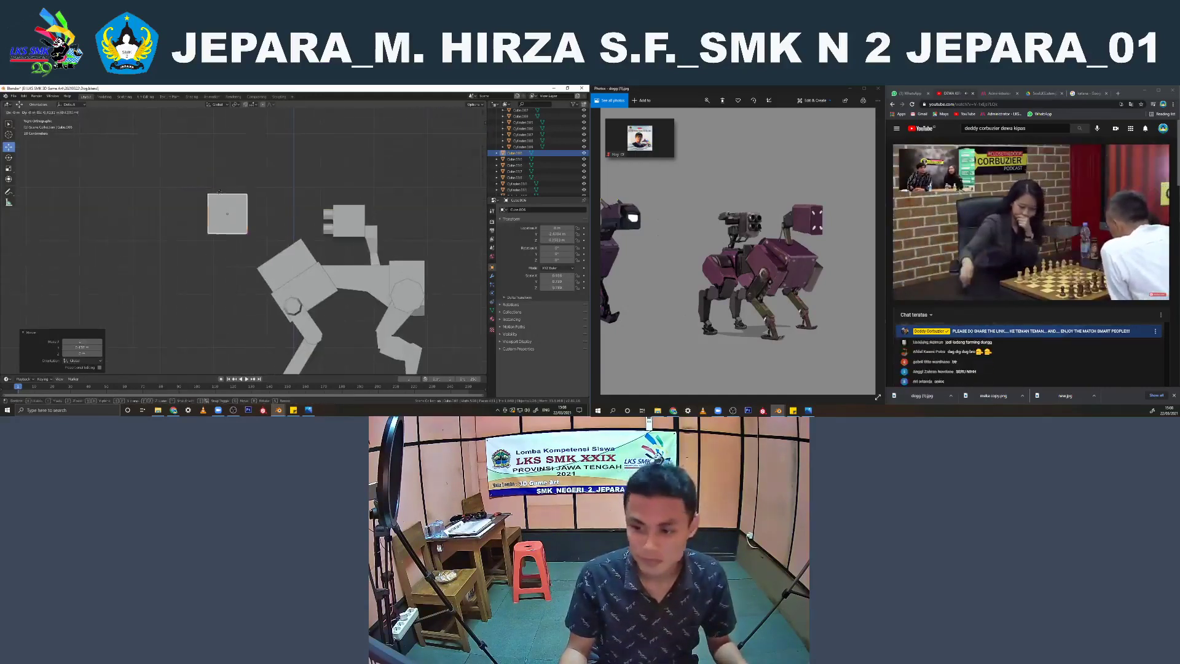
pyautogui.press('z')
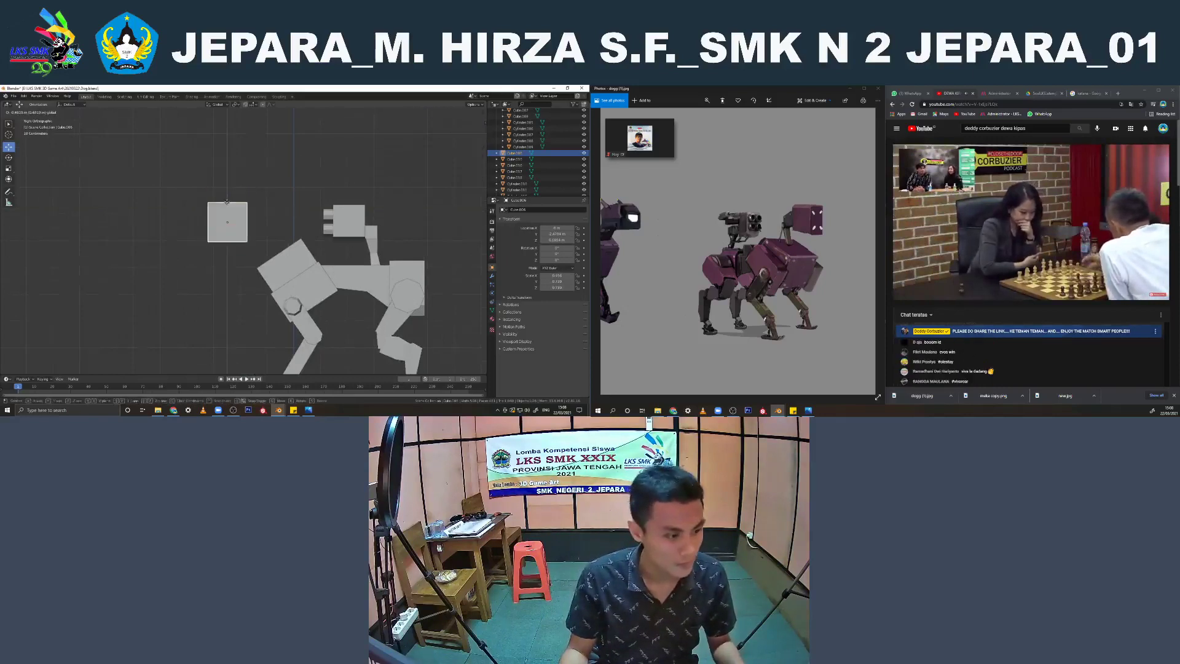
pyautogui.click(227, 201)
pyautogui.press('g')
pyautogui.press('z')
pyautogui.click(242, 226)
pyautogui.press('g')
pyautogui.press('y')
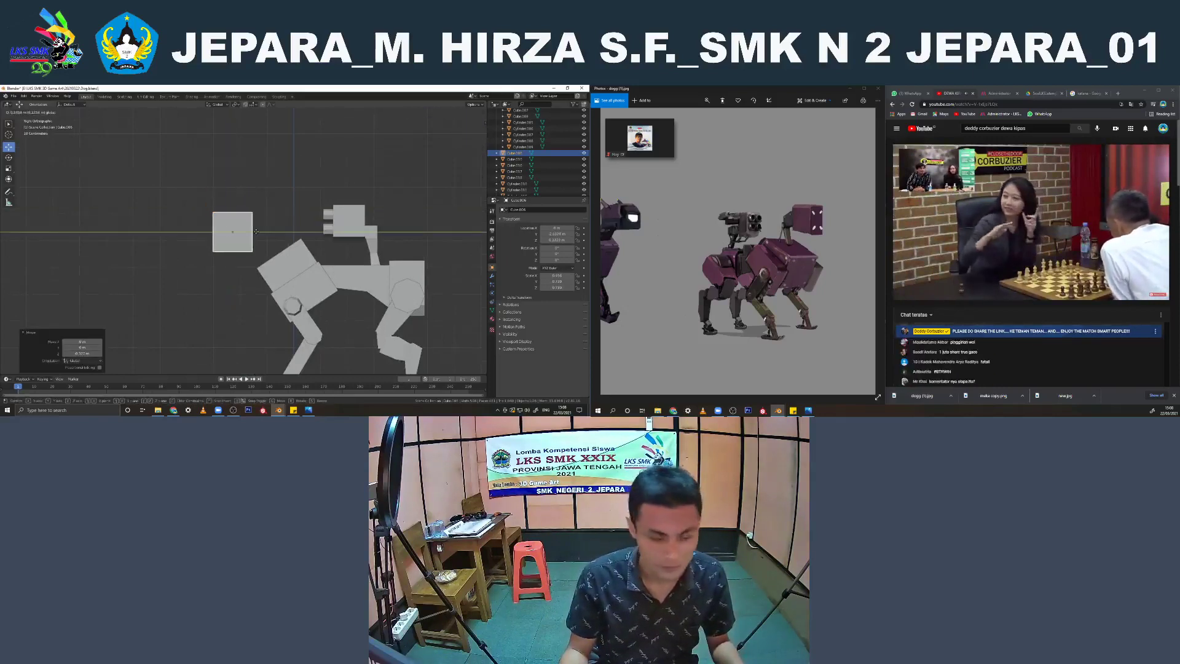
pyautogui.click(254, 225)
# Widen the head cube along X in front view to match the width of the turret behind it
pyautogui.click(286, 171)
pyautogui.moveTo(286, 171); pyautogui.dragTo(214, 232, button='middle')
pyautogui.click(214, 232)
pyautogui.press('KP_1')
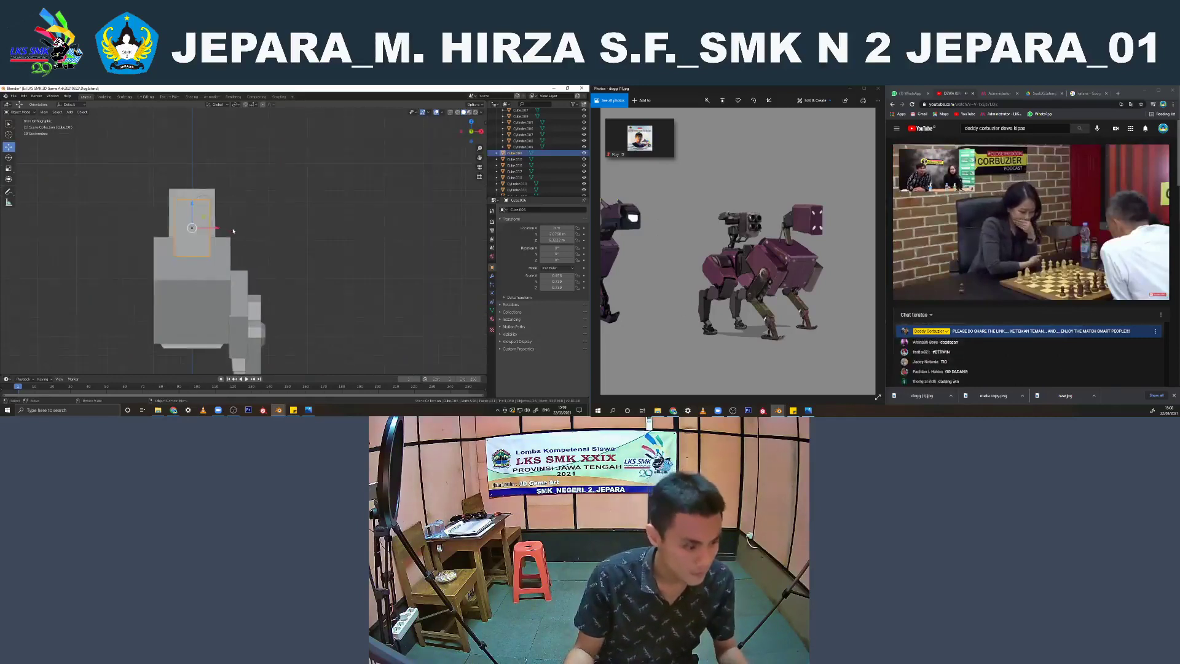
pyautogui.press('s')
pyautogui.press('x')
pyautogui.click(246, 232)
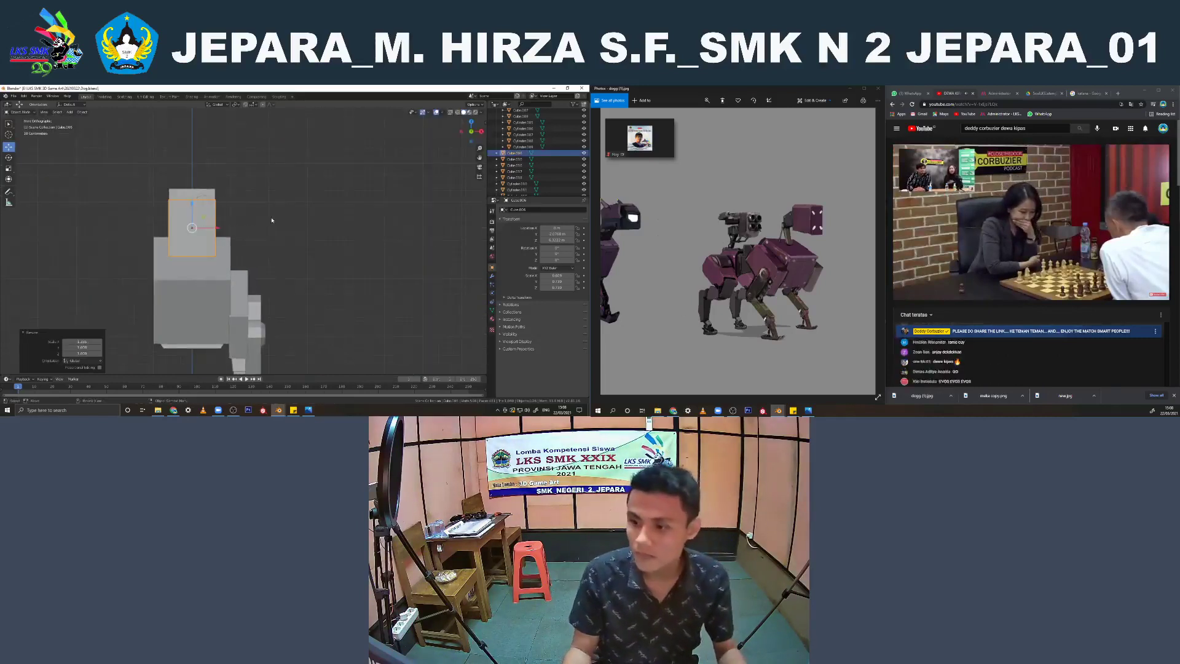
# Move the head cube slightly forward along Y and raise it along Z in the right side view
pyautogui.press('KP_3')
pyautogui.scroll(2, 258, 222)
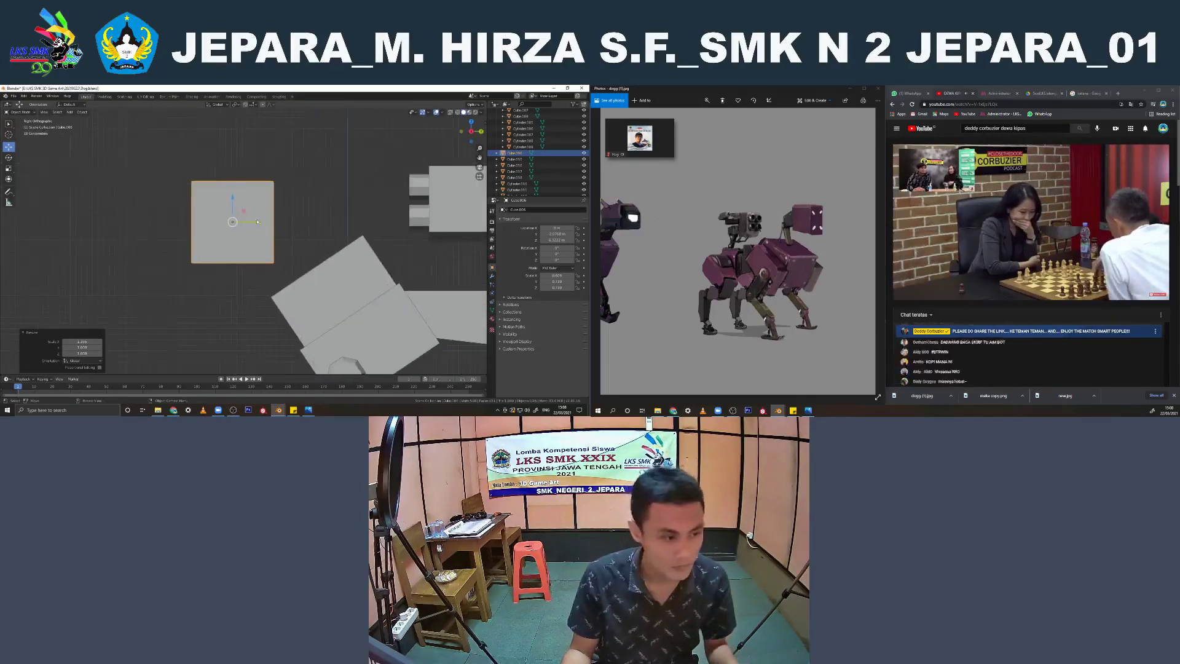
pyautogui.press('g')
pyautogui.press('y')
pyautogui.click(246, 219)
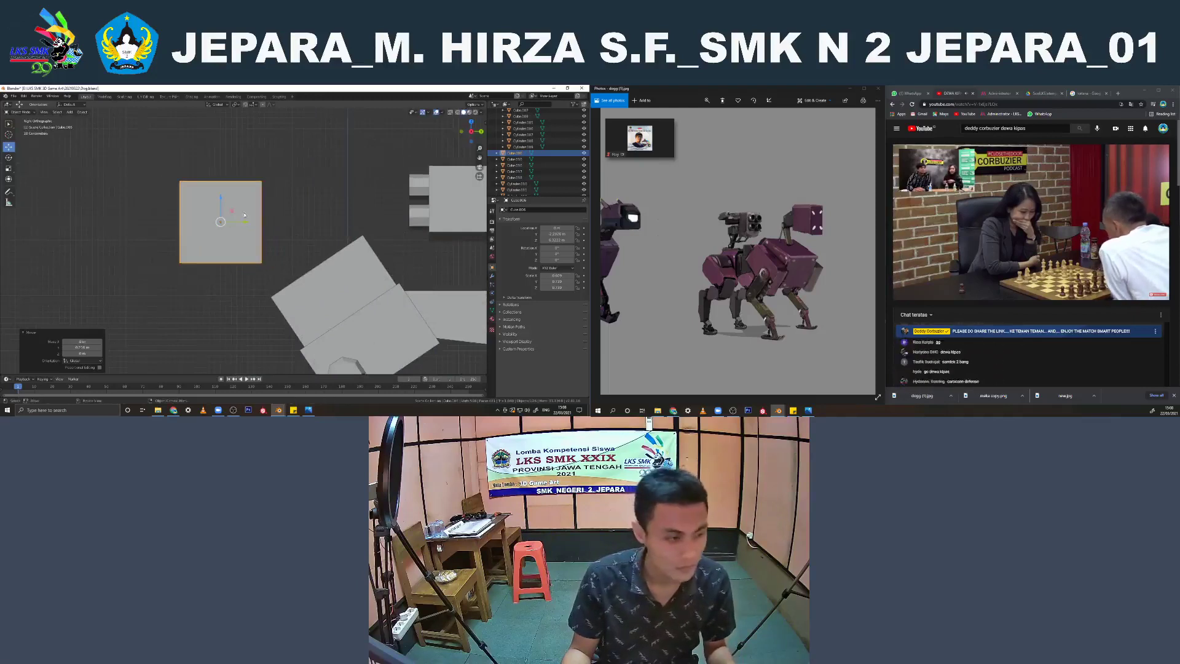
pyautogui.press('g')
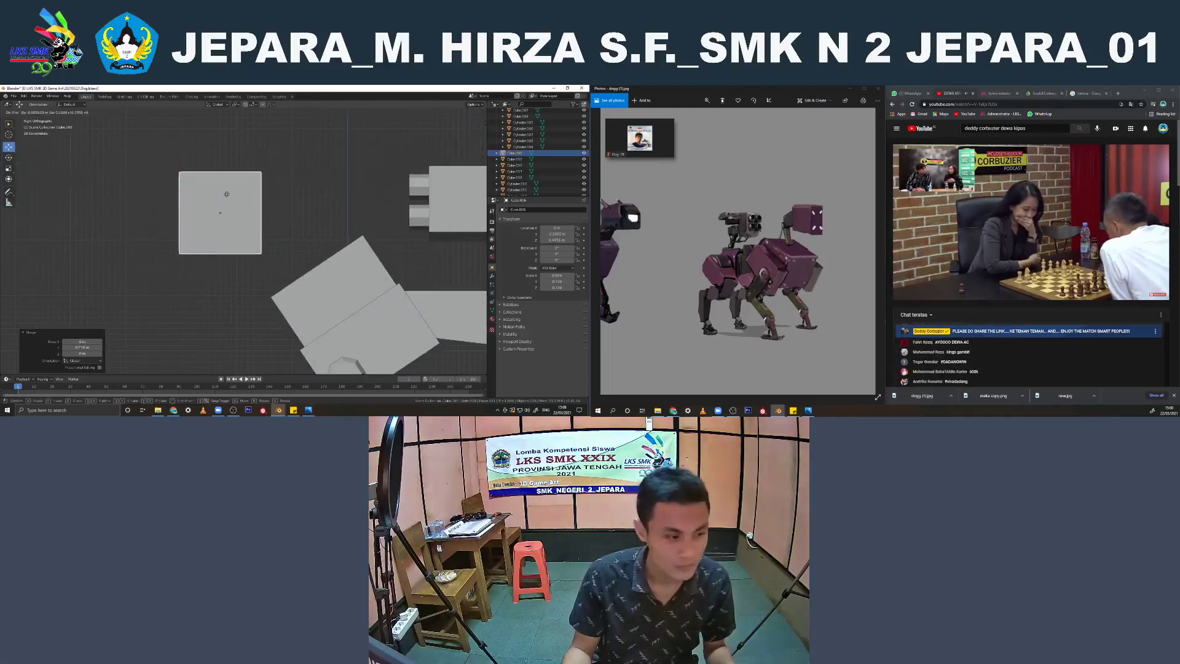
pyautogui.press('z')
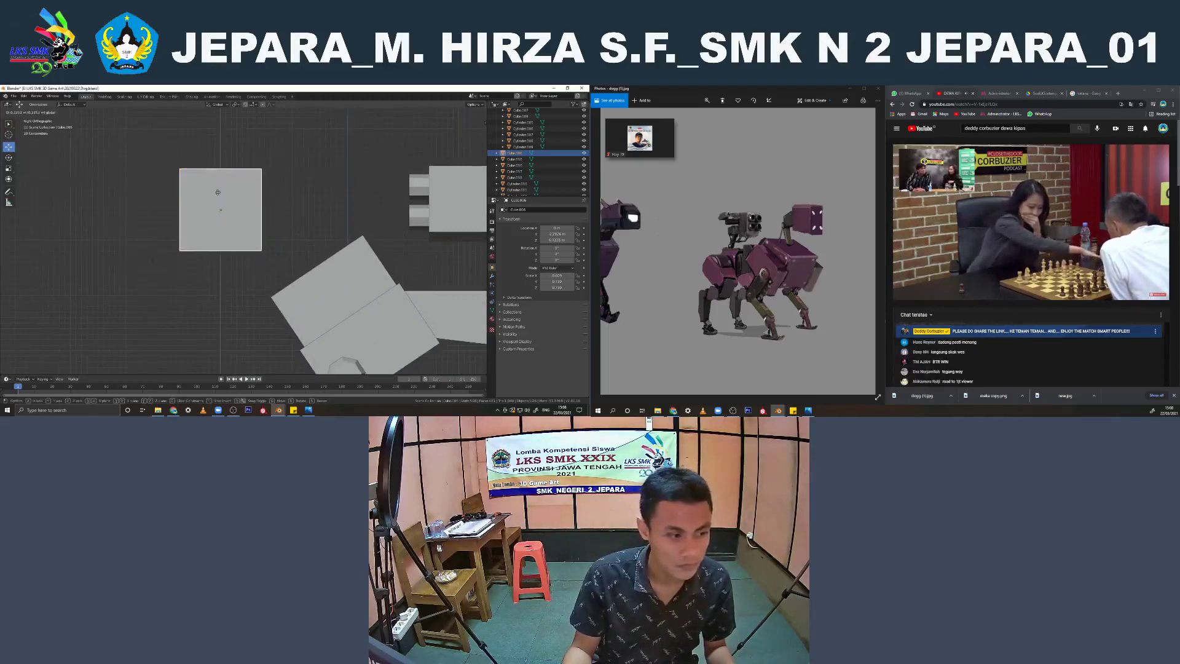
pyautogui.click(219, 186)
# Pull the head cube's lower front edge down along Z in wireframe so its underside slopes
pyautogui.press('Tab')
pyautogui.hotkey('shift', 'z')
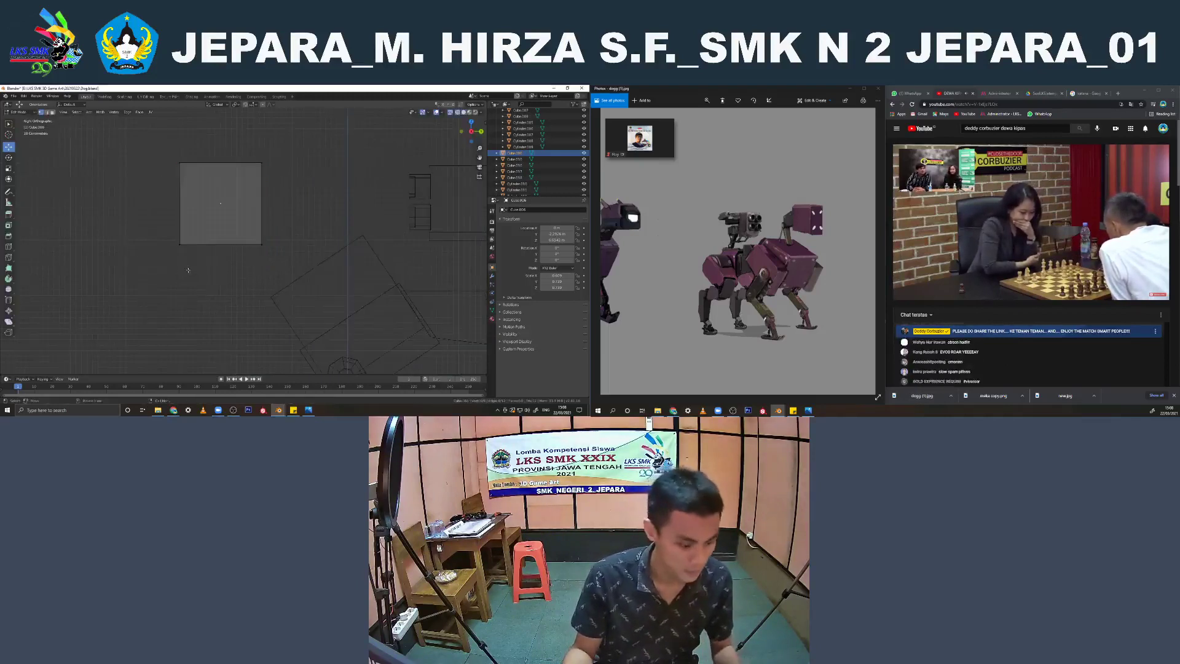
pyautogui.press('g')
pyautogui.press('z')
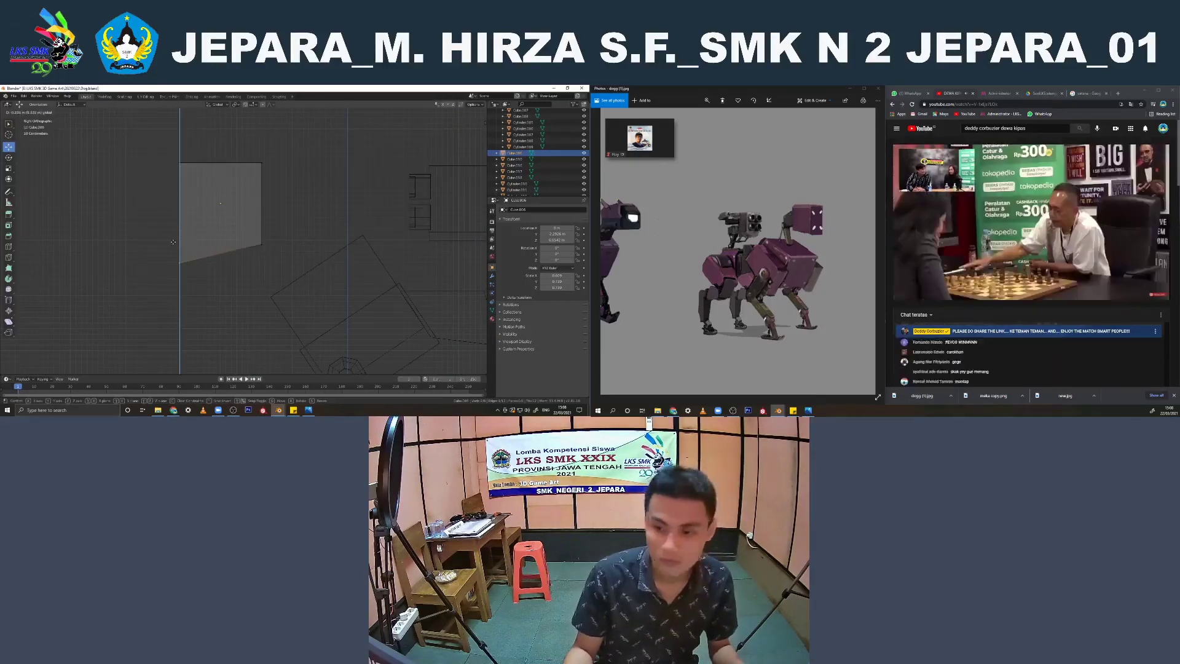
pyautogui.click(179, 239)
pyautogui.press('Tab')
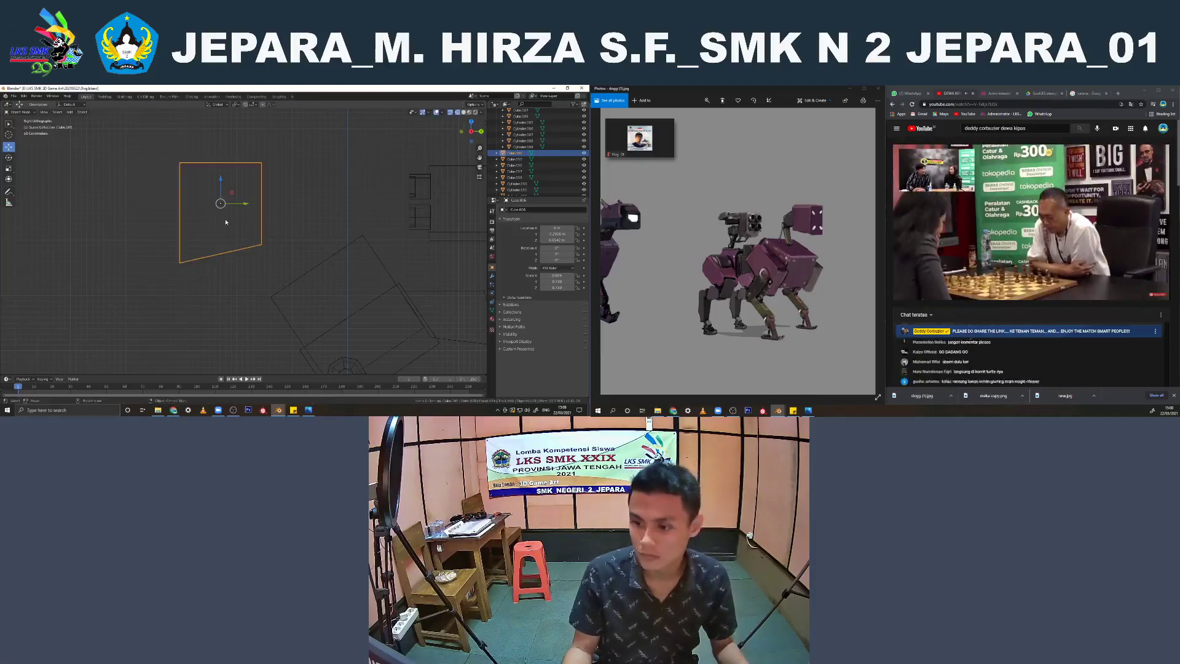
# Duplicate the head block, scale the copy down to about half size, and place it against the back of the head
pyautogui.hotkey('shift', 'd')
pyautogui.rightClick(220, 219)
pyautogui.press('g')
pyautogui.press('y')
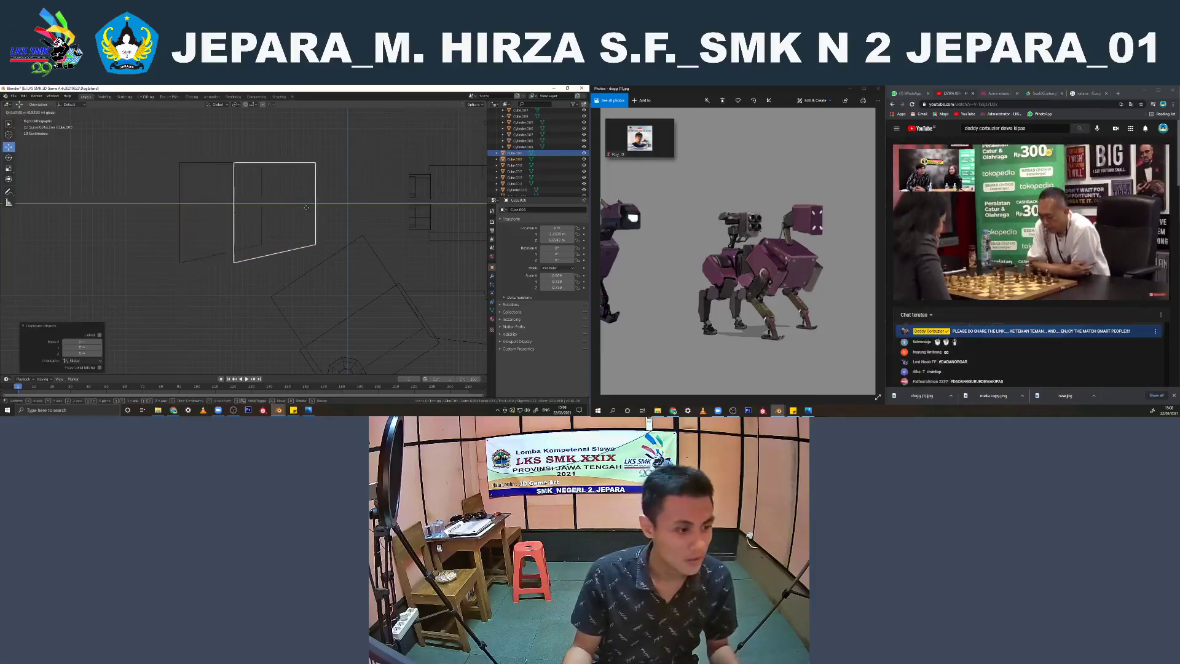
pyautogui.click(337, 220)
pyautogui.press('s')
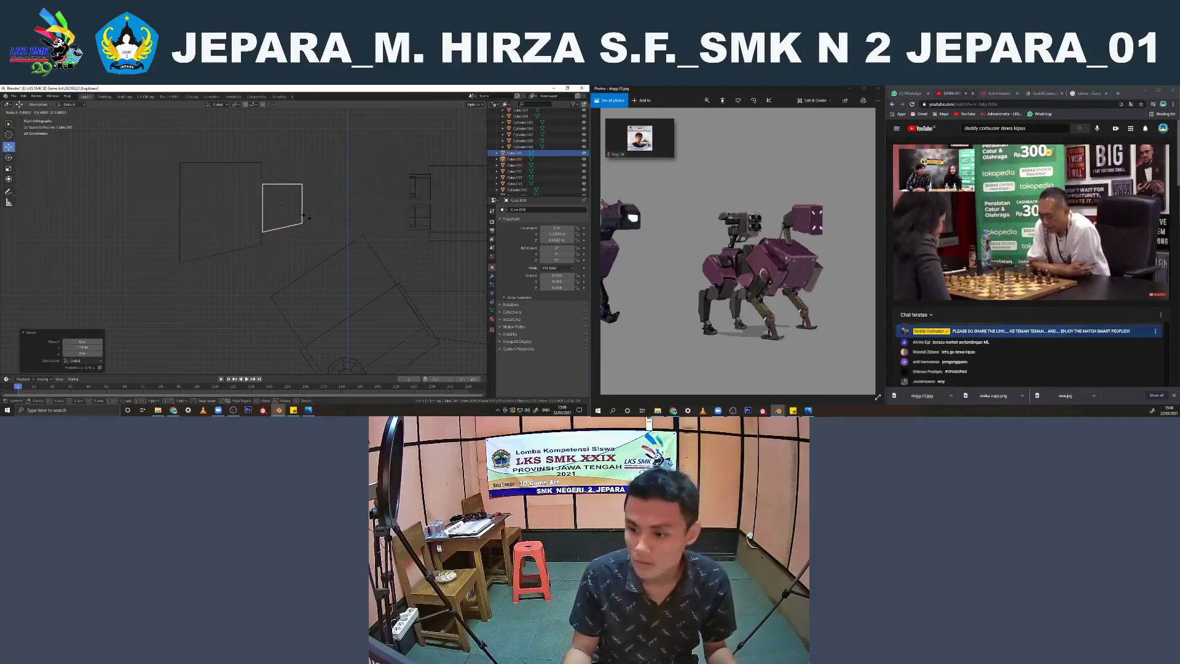
pyautogui.click(308, 216)
pyautogui.press('g')
pyautogui.press('y')
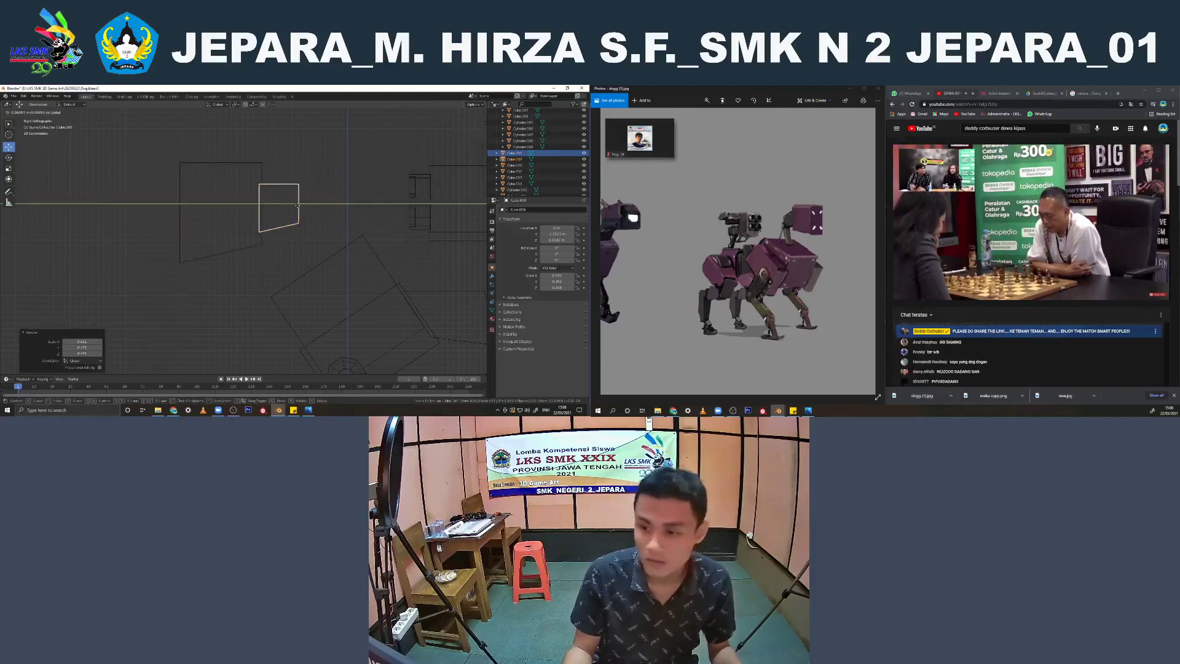
pyautogui.click(298, 205)
# Adjust the small rear head block's scale and inspect the head in solid shading
pyautogui.moveTo(317, 217)
pyautogui.mouseDown(button='middle')
pyautogui.moveTo(301, 251)
pyautogui.moveTo(371, 214)
pyautogui.moveTo(327, 206)
pyautogui.moveTo(350, 215)
pyautogui.mouseUp(button='middle')
pyautogui.hotkey('shift', 'z')
pyautogui.press('s')
pyautogui.click(349, 232)
pyautogui.scroll(-5, 371, 214)
pyautogui.click(342, 203)
pyautogui.press('KP_3')
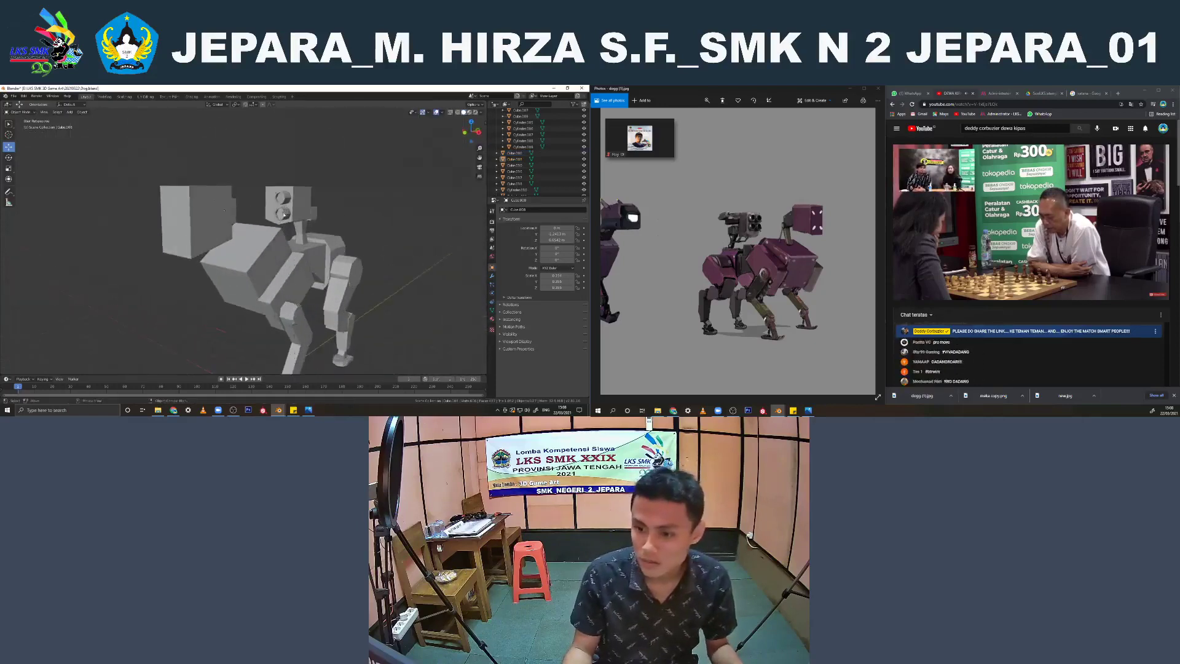
# Flatten the underside of the small rear head block by scaling its lower vertices along Z in wireframe edit mode
pyautogui.scroll(4, 288, 211)
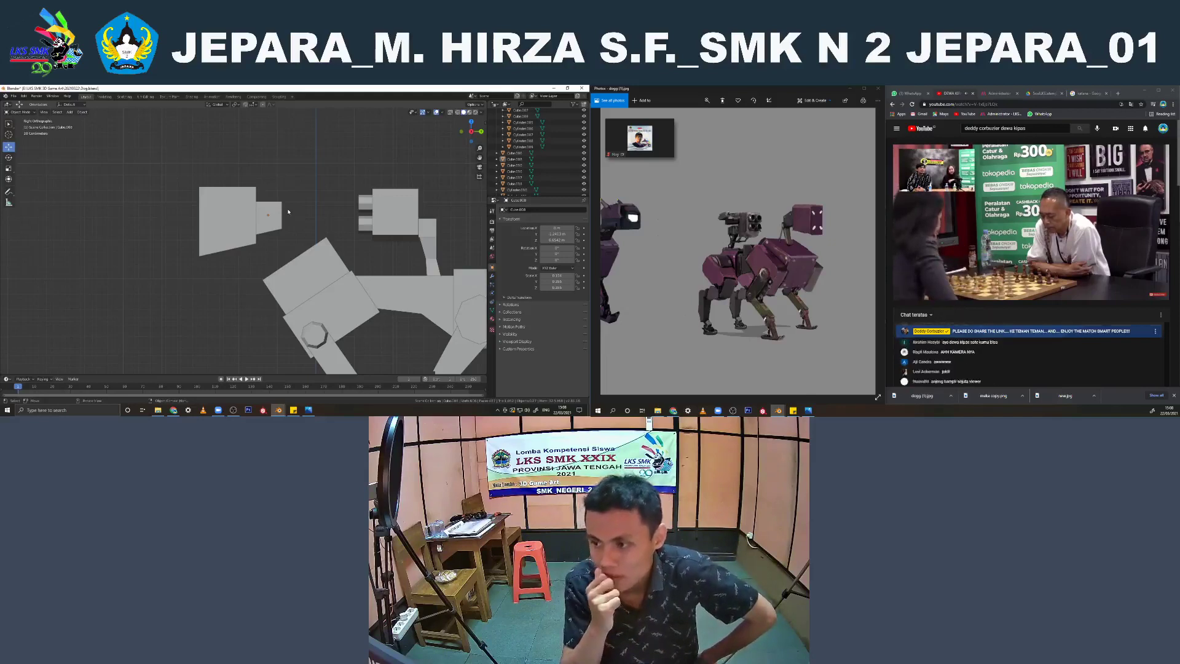
pyautogui.click(277, 214)
pyautogui.scroll(2, 300, 230)
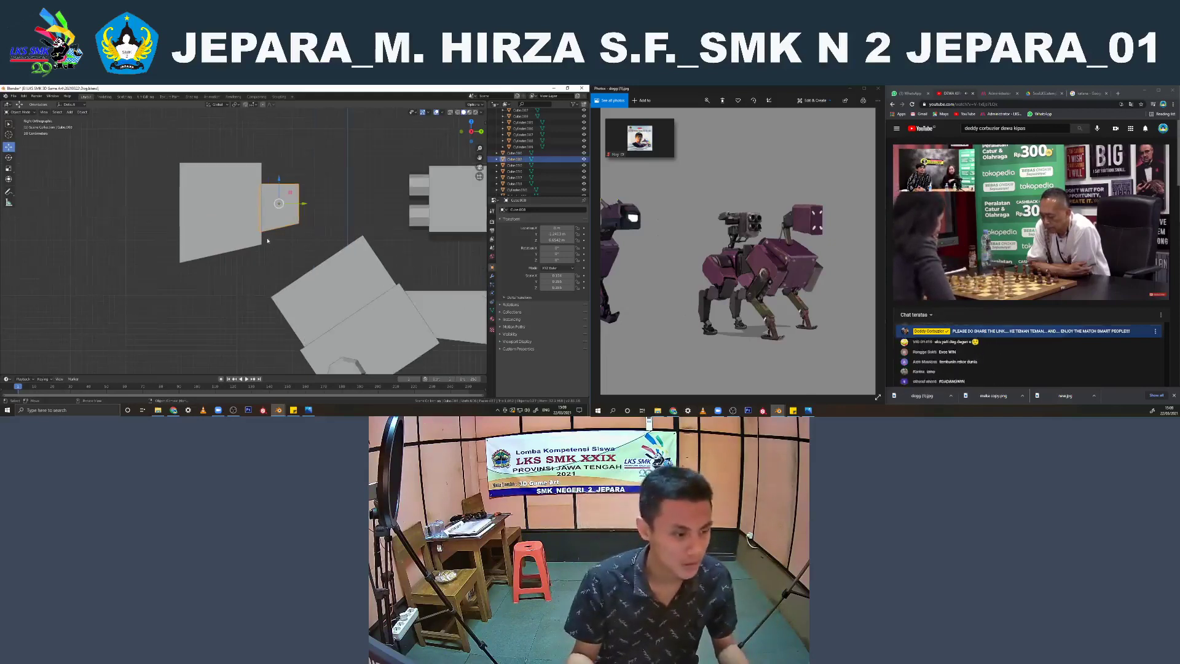
pyautogui.press('ctrl+KP_1')
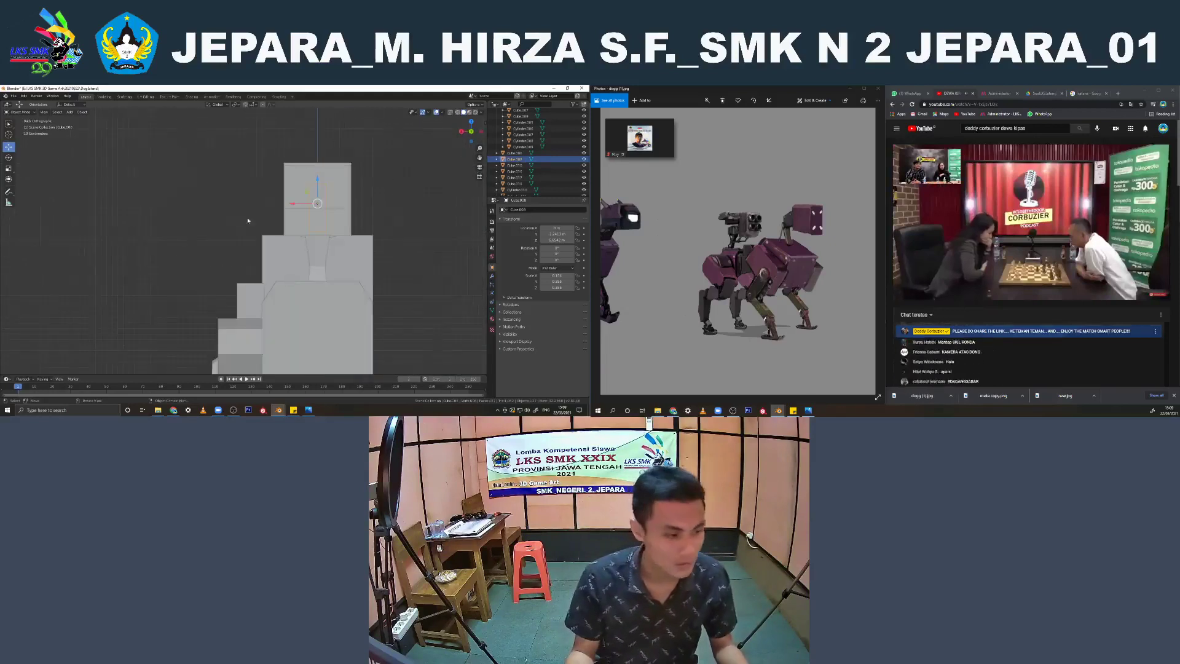
pyautogui.press('KP_3')
pyautogui.scroll(2, 289, 220)
pyautogui.press('z')
pyautogui.click(264, 221)
pyautogui.press('Tab')
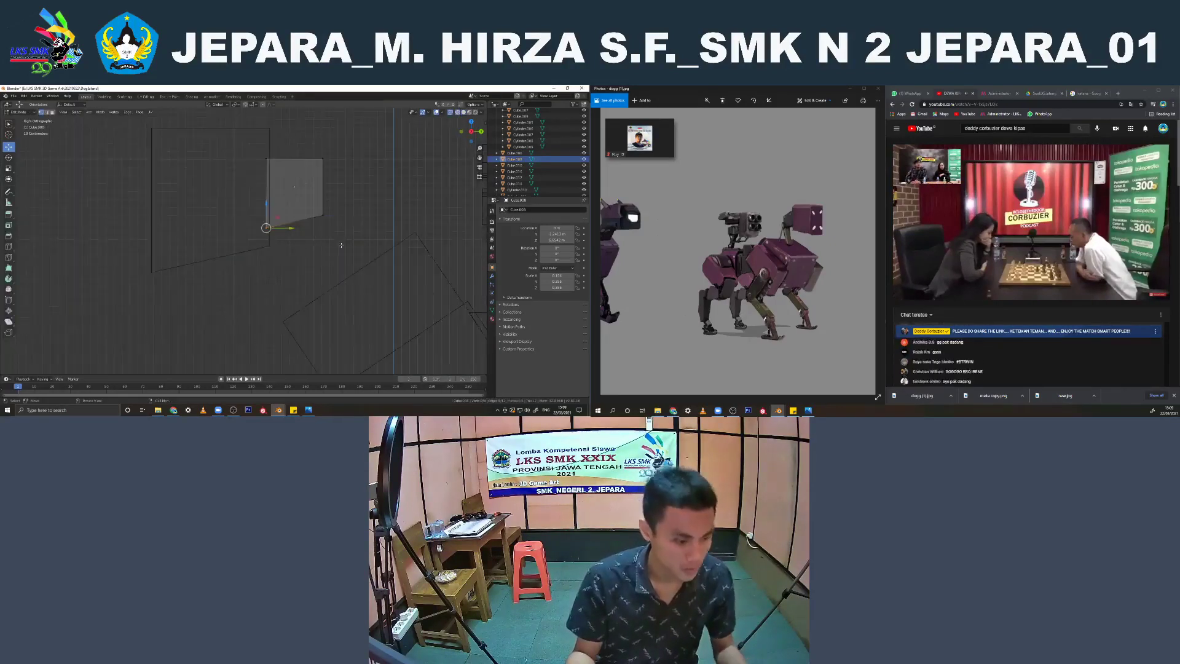
pyautogui.moveTo(318, 236); pyautogui.dragTo(256, 205)
pyautogui.press('s')
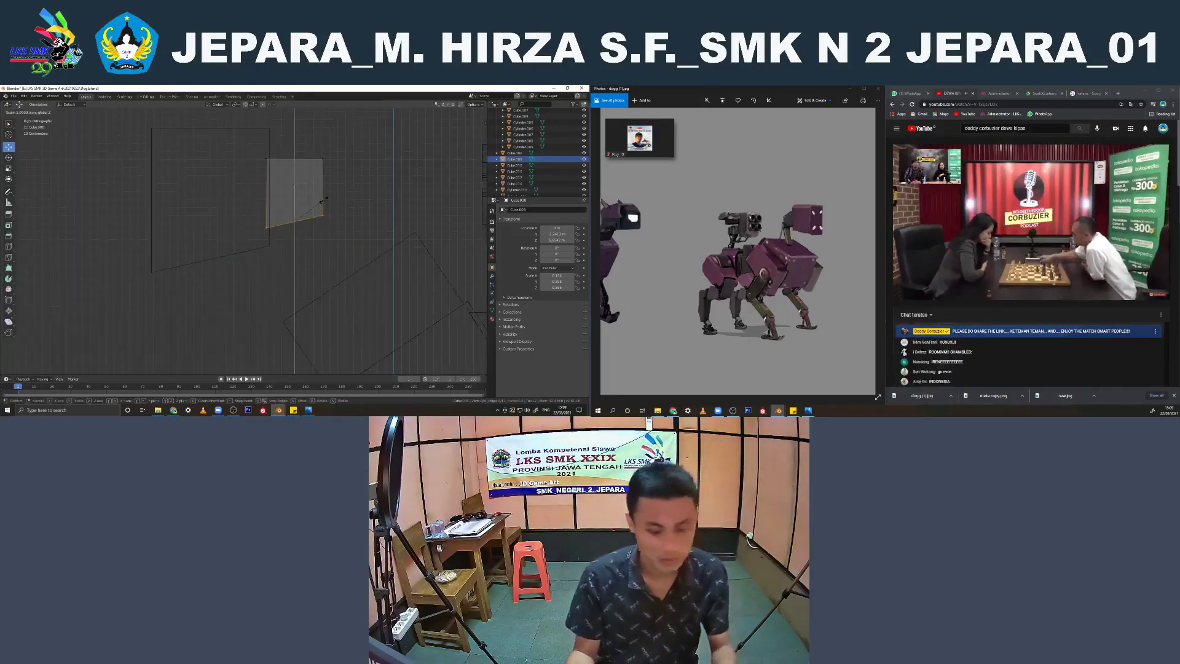
pyautogui.press('Return')
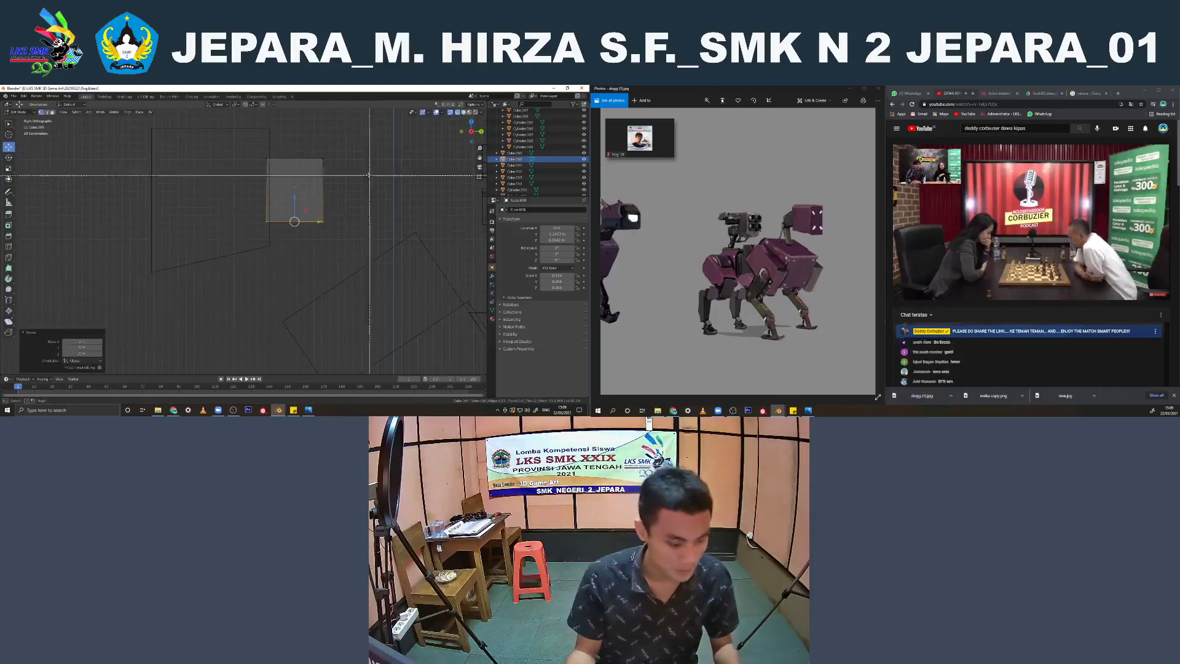
# Reshape the small rear head block's upper edges so its top slopes down toward the back
pyautogui.moveTo(325, 144); pyautogui.dragTo(269, 147)
pyautogui.click(329, 149)
pyautogui.press('b')
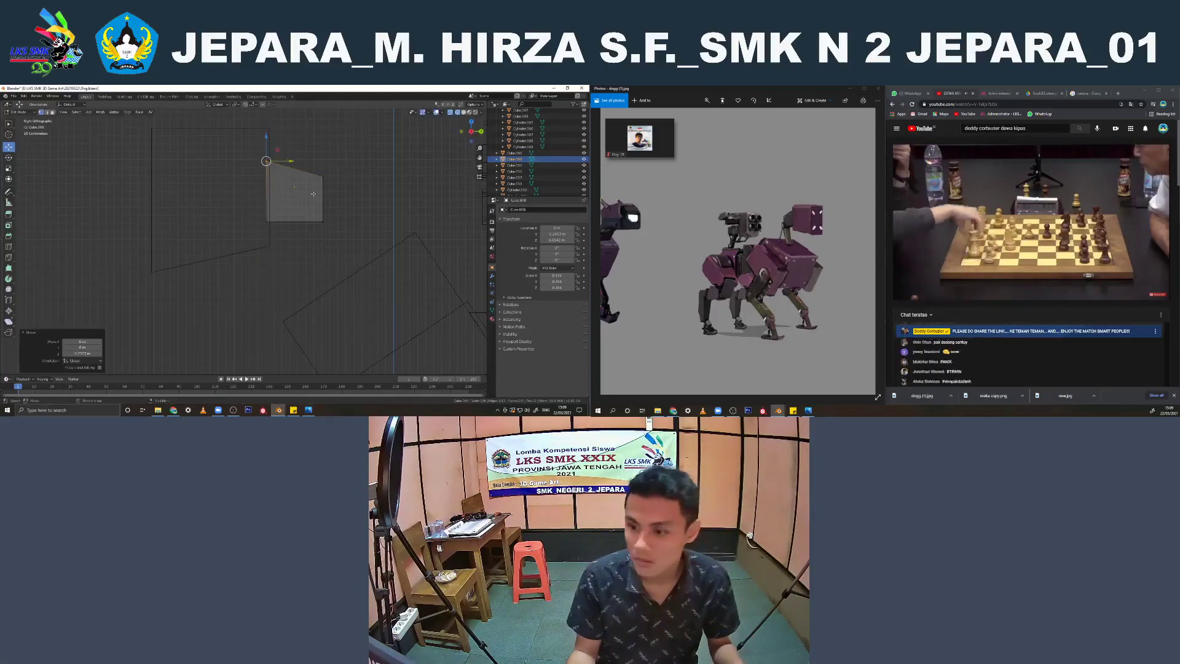
pyautogui.press('Tab')
# Add a cylinder mesh, raise it above the front body, tilt it in the side view, and scale it down
pyautogui.hotkey('shift', 'a')
pyautogui.moveTo(354, 164)
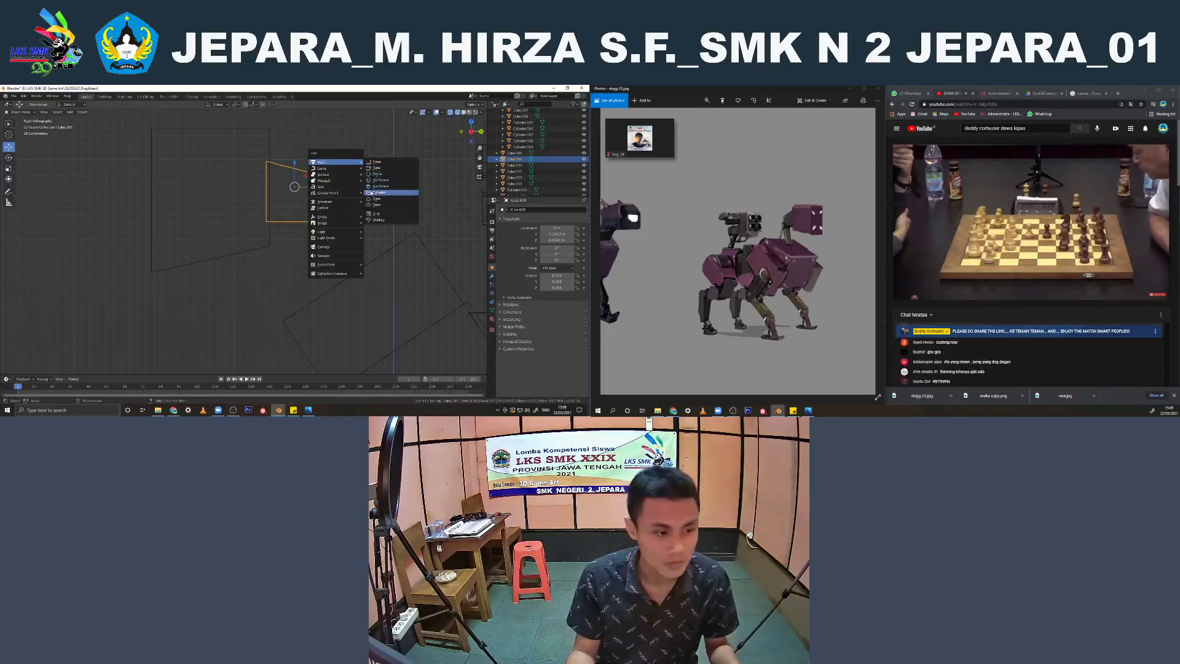
pyautogui.click(372, 193)
pyautogui.scroll(-4, 295, 258)
pyautogui.press('g')
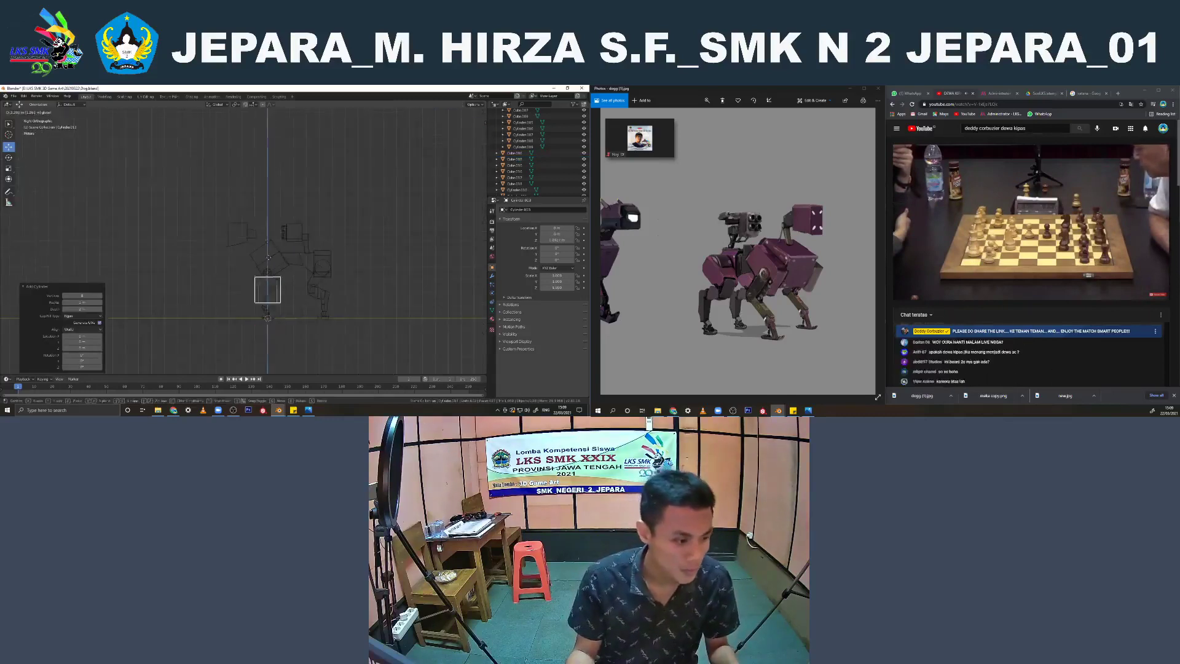
pyautogui.moveTo(268, 257); pyautogui.dragTo(268, 211)
pyautogui.scroll(4, 271, 215)
pyautogui.press('r')
pyautogui.click(333, 250)
pyautogui.press('s')
pyautogui.click(312, 249)
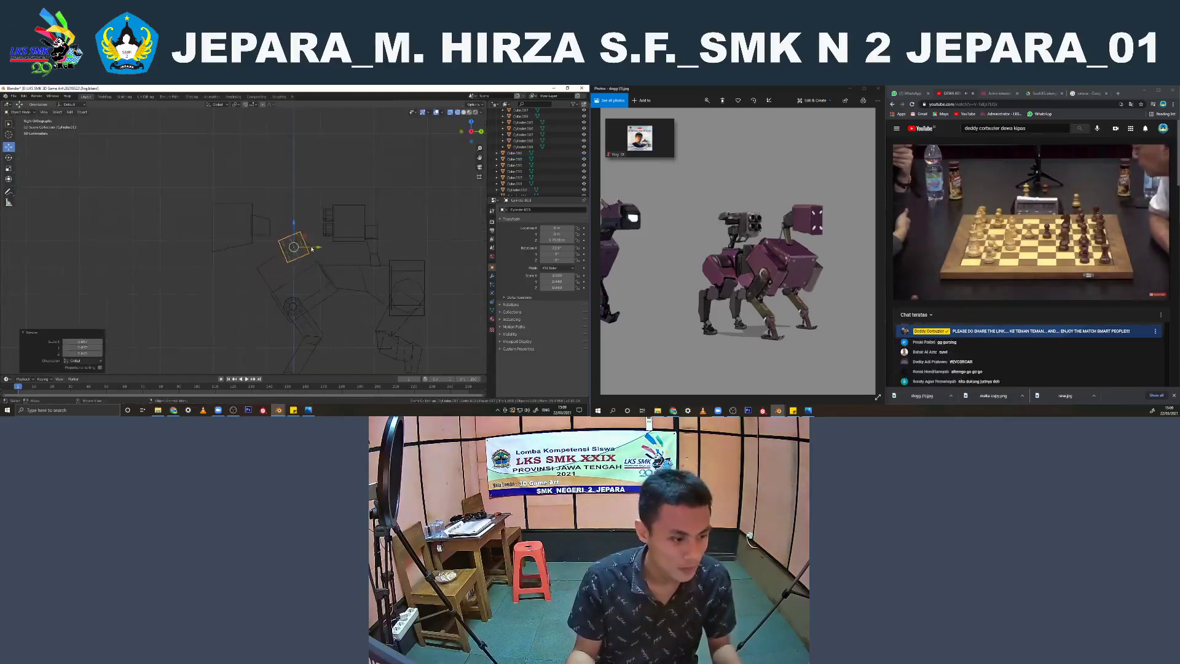
# Move the tilted cylinder under the small rear head block and scale it down to neck thickness
pyautogui.scroll(4, 312, 249)
pyautogui.moveTo(372, 253); pyautogui.dragTo(306, 213)
pyautogui.press('s')
pyautogui.click(336, 252)
pyautogui.moveTo(316, 235); pyautogui.dragTo(309, 234)
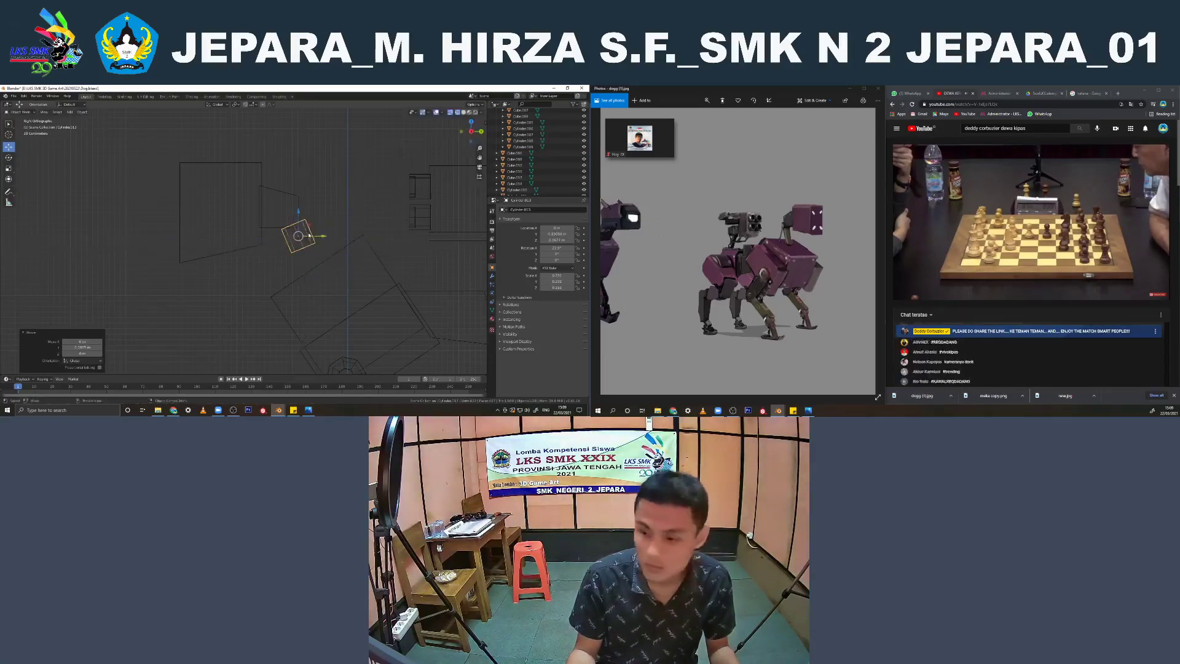
pyautogui.scroll(4, 332, 249)
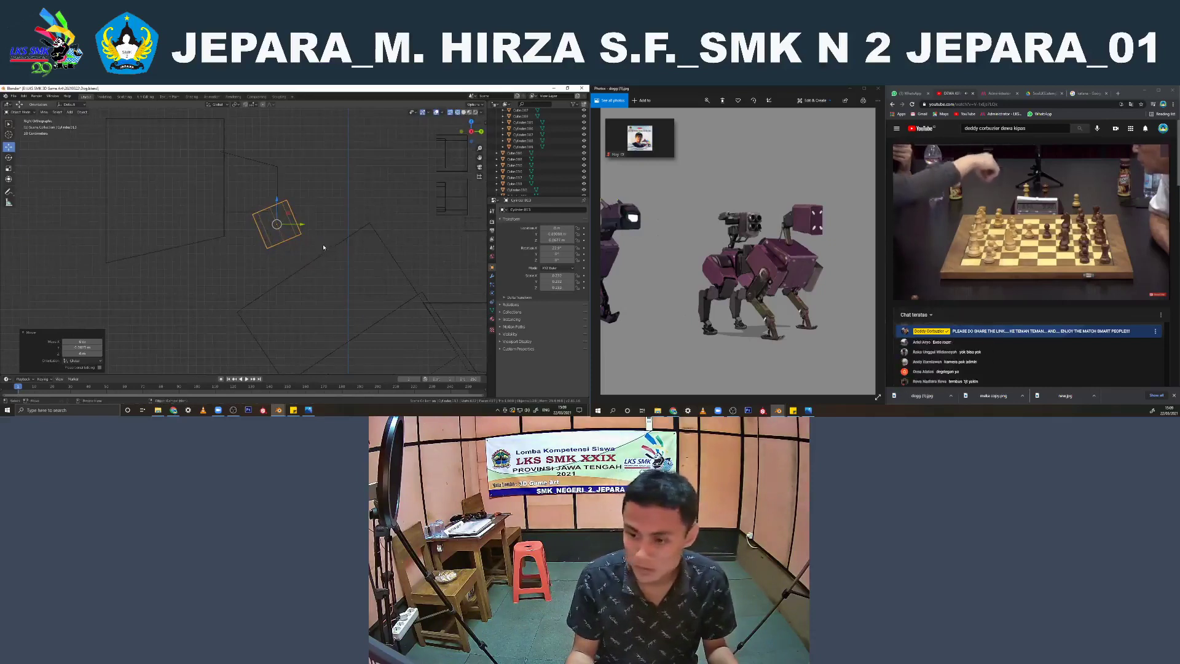
pyautogui.press('s')
pyautogui.click(315, 242)
pyautogui.scroll(2, 319, 239)
pyautogui.press('g')
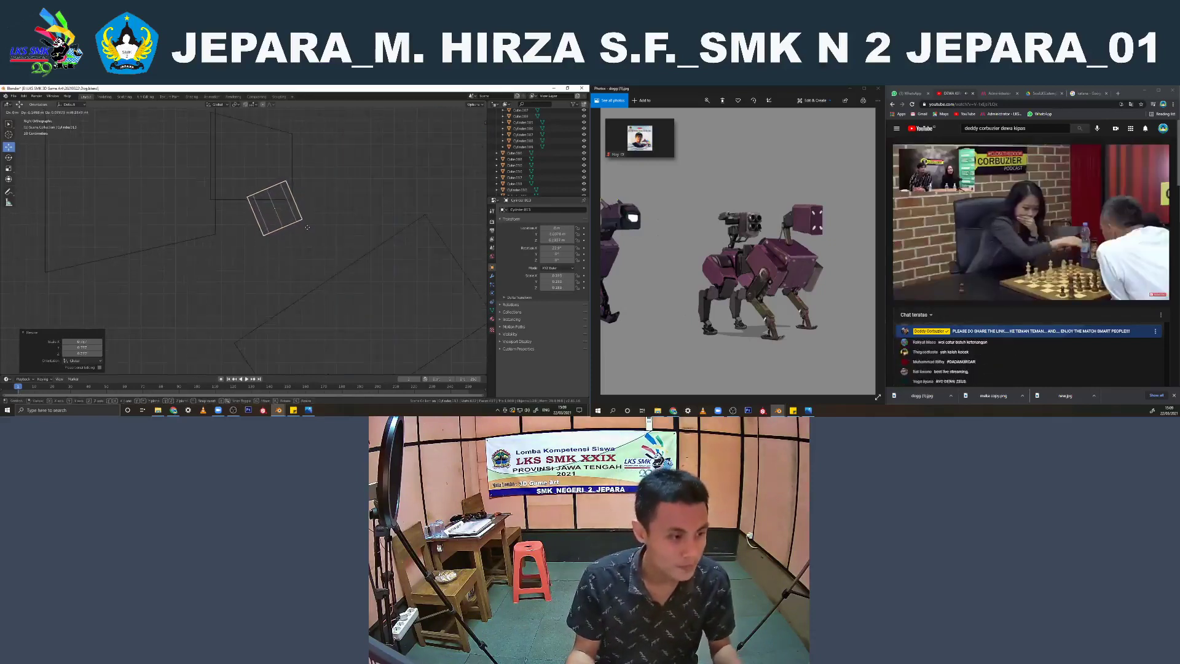
pyautogui.click(306, 229)
# Lengthen the neck cylinder by pulling its lower end down to the front body block in edit mode
pyautogui.press('Tab')
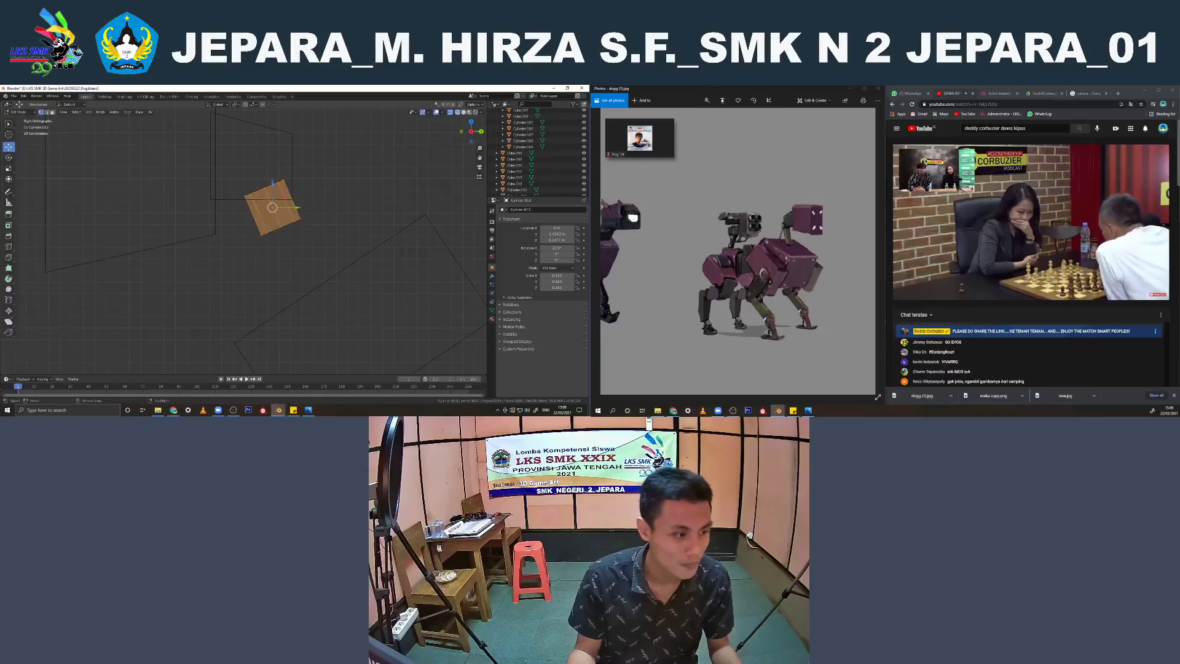
pyautogui.moveTo(281, 203); pyautogui.dragTo(331, 301)
pyautogui.press('Tab')
# Shift the lower end of the neck cylinder slightly backward along Y in edit mode
pyautogui.press('Tab')
pyautogui.press('Tab')
pyautogui.click(326, 236)
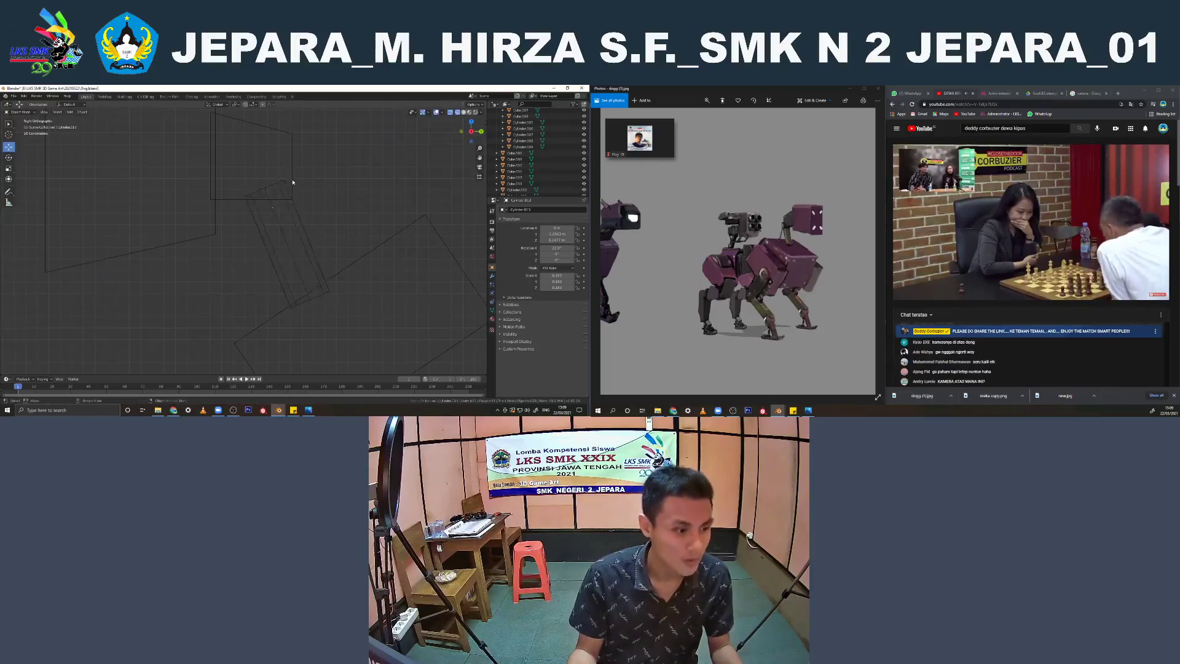
pyautogui.click(292, 196)
pyautogui.click(297, 234)
pyautogui.press('Tab')
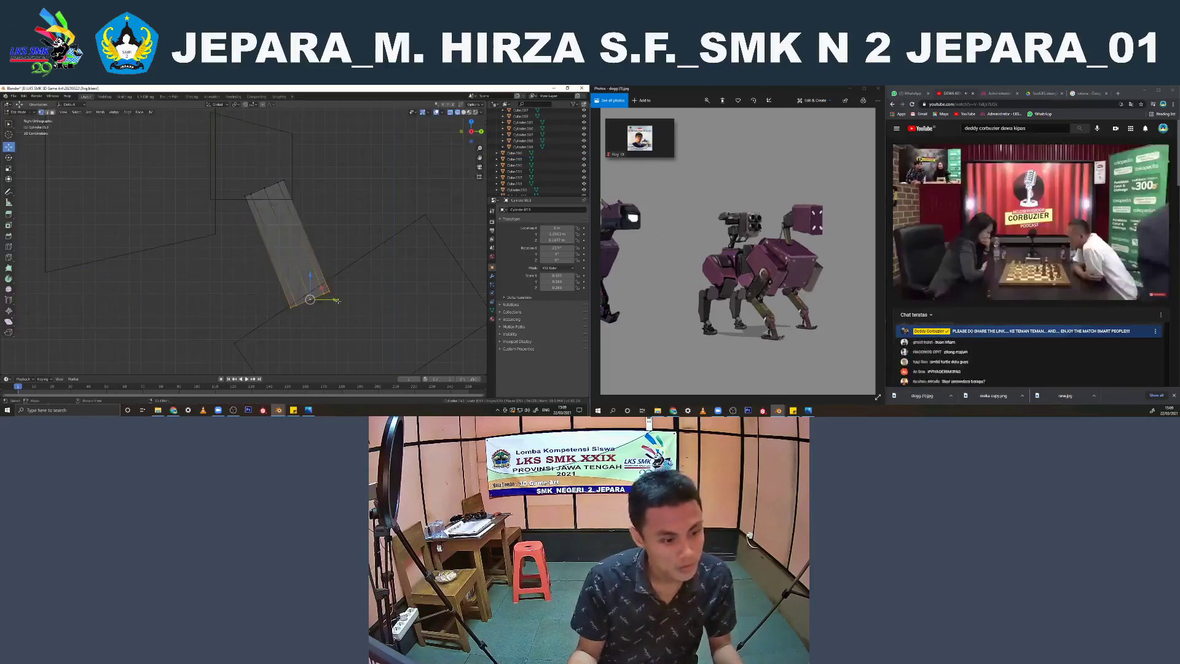
pyautogui.moveTo(333, 301); pyautogui.dragTo(345, 300)
pyautogui.press('Tab')
# Move the head cube and its small rear block together slightly backward along Y over the neck
pyautogui.click(289, 148)
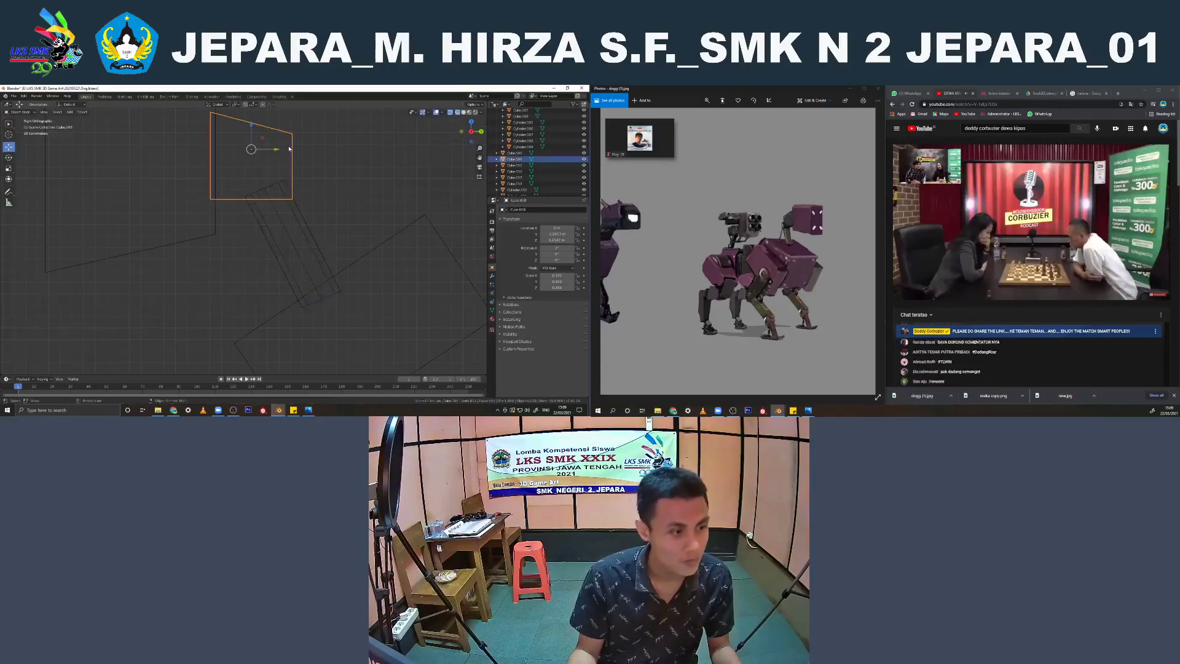
pyautogui.scroll(-1, 275, 163)
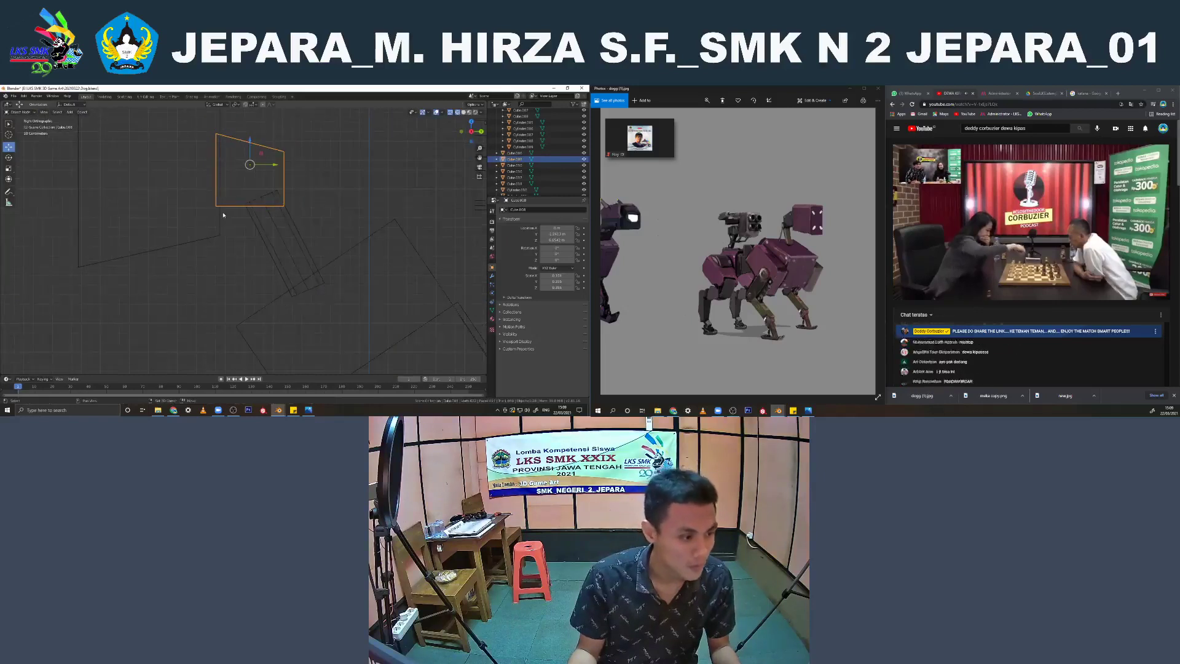
pyautogui.keyDown('shift'); pyautogui.click(220, 215); pyautogui.keyUp('shift')
pyautogui.moveTo(227, 164); pyautogui.dragTo(235, 165)
pyautogui.click(326, 172)
pyautogui.scroll(-2, 292, 212)
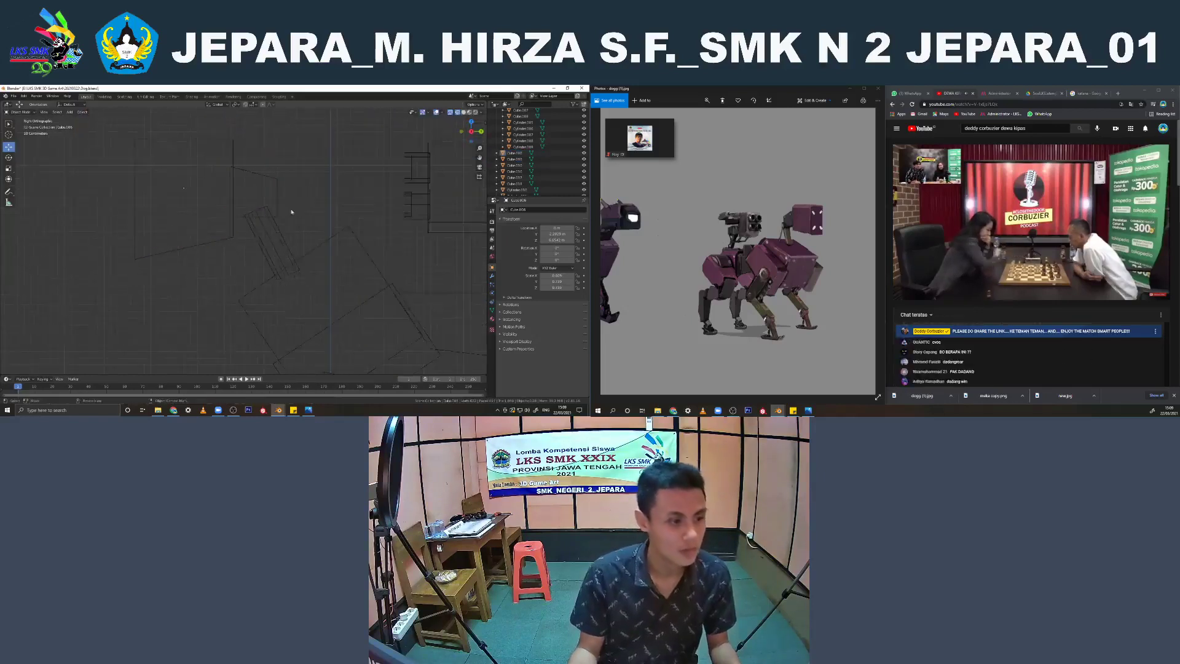
# Scale the neck cylinder thinner and widen the small rear head block along X
pyautogui.moveTo(291, 212); pyautogui.dragTo(321, 235, button='middle')
pyautogui.press('s')
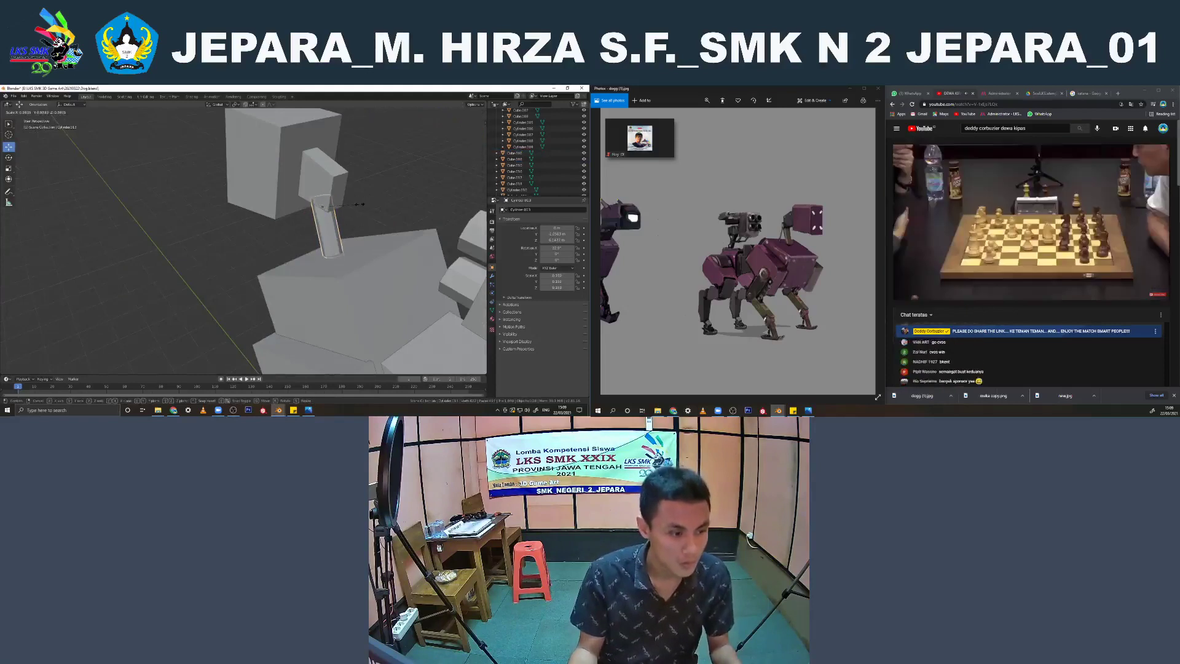
pyautogui.click(357, 206)
pyautogui.moveTo(351, 208)
pyautogui.mouseDown(button='middle')
pyautogui.moveTo(327, 207)
pyautogui.moveTo(362, 220)
pyautogui.mouseUp(button='middle')
pyautogui.click(339, 207)
pyautogui.press('s')
pyautogui.press('x')
pyautogui.click(370, 222)
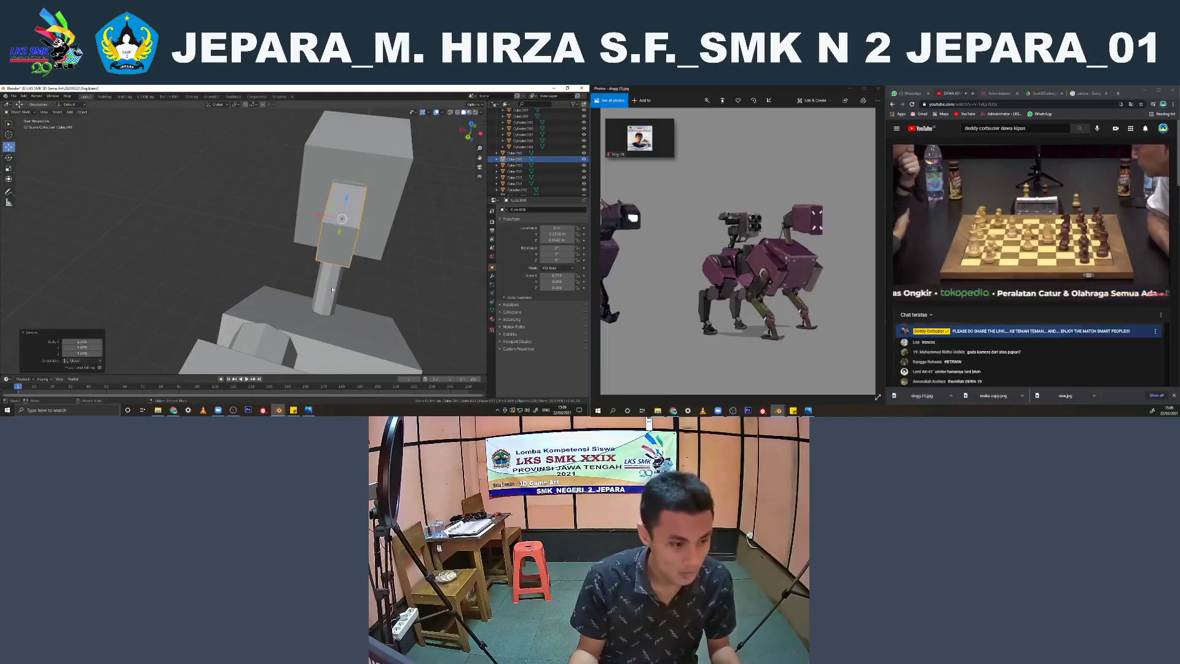
# Adjust the neck cylinder's lower end where it meets the front body in the right side view
pyautogui.click(332, 280)
pyautogui.press('KP_3')
pyautogui.scroll(3, 289, 249)
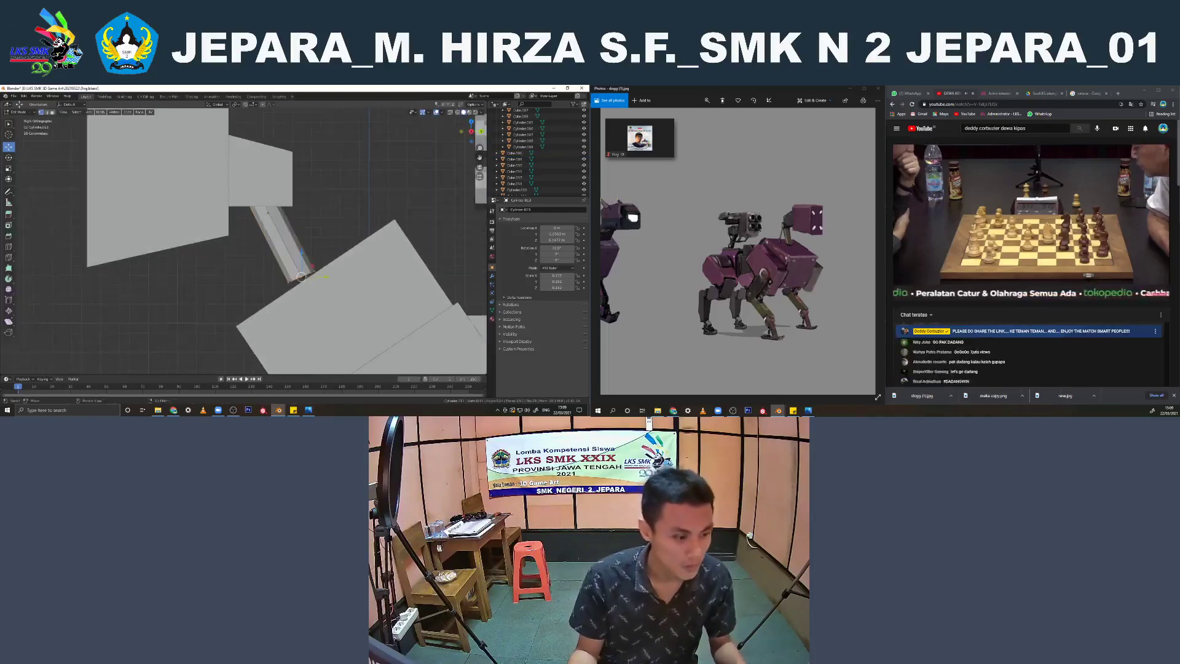
pyautogui.rightClick(284, 247)
pyautogui.click(284, 247)
pyautogui.click(316, 229)
pyautogui.scroll(-6, 316, 230)
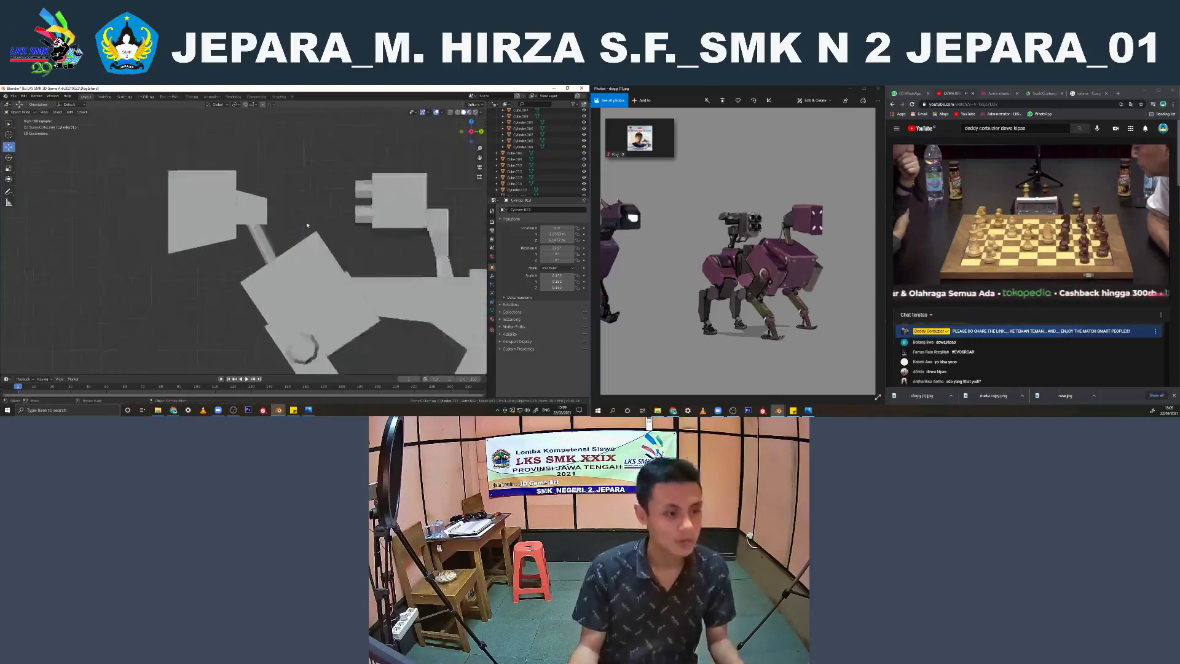
pyautogui.moveTo(316, 230); pyautogui.dragTo(282, 261, button='middle')
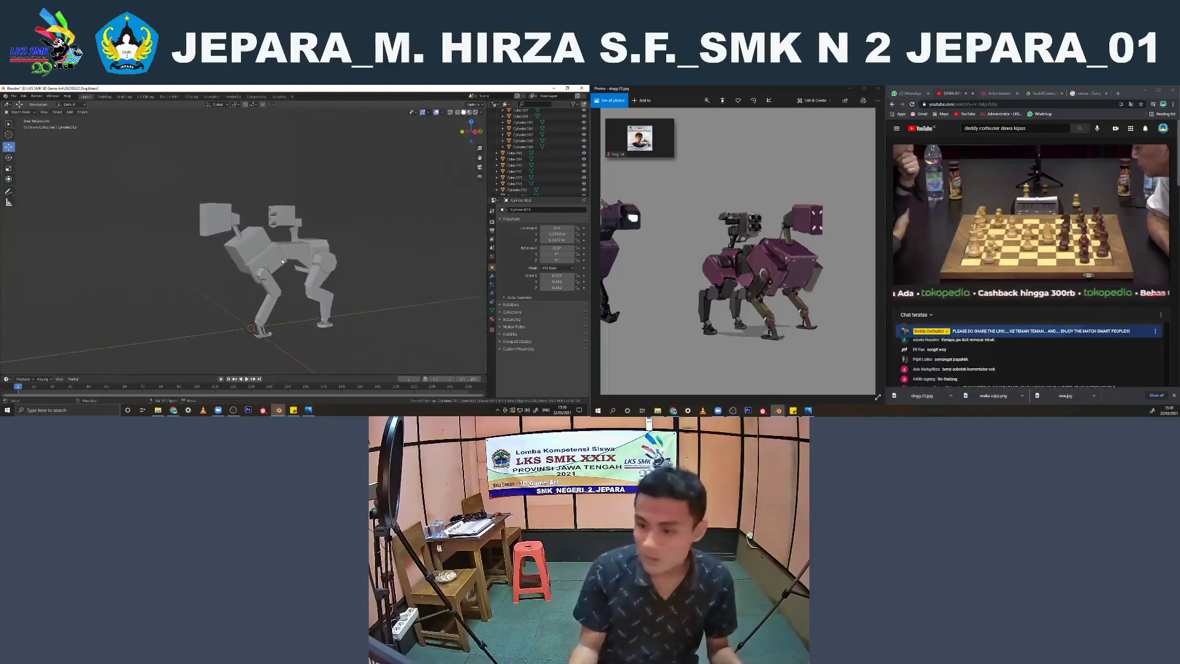
# Check the head and neck proportions from the side and front, and save the file
pyautogui.scroll(1, 282, 262)
pyautogui.press('KP_3')
pyautogui.scroll(3, 265, 249)
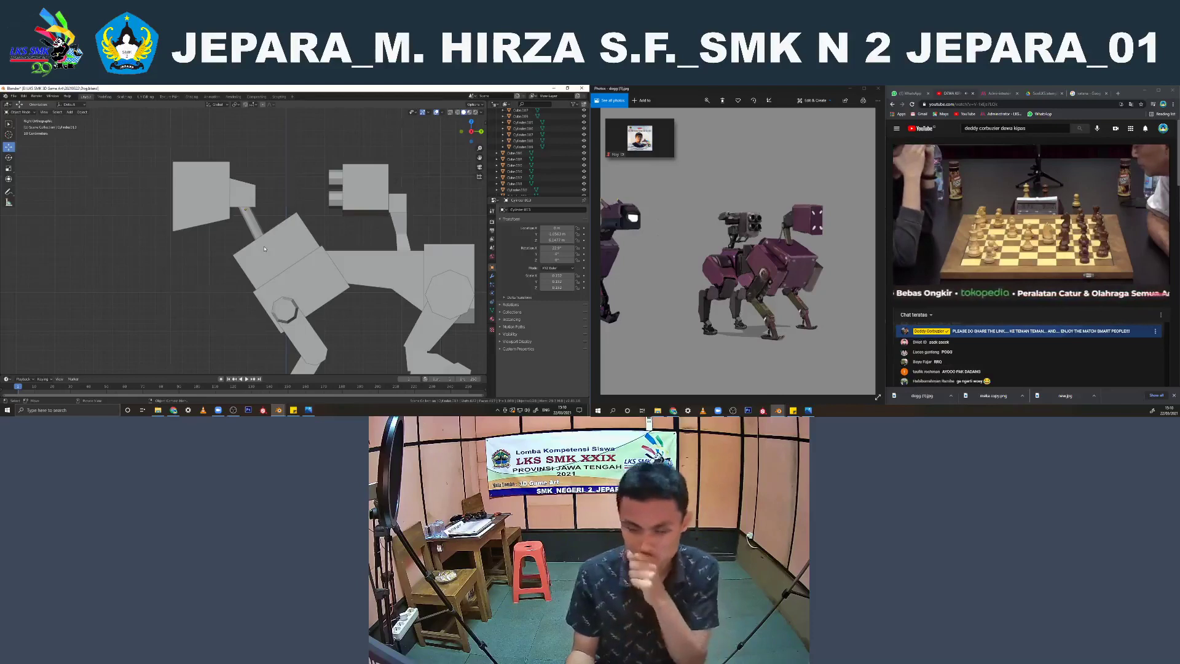
pyautogui.moveTo(265, 248); pyautogui.dragTo(333, 247, button='middle')
pyautogui.hotkey('ctrl', 's')
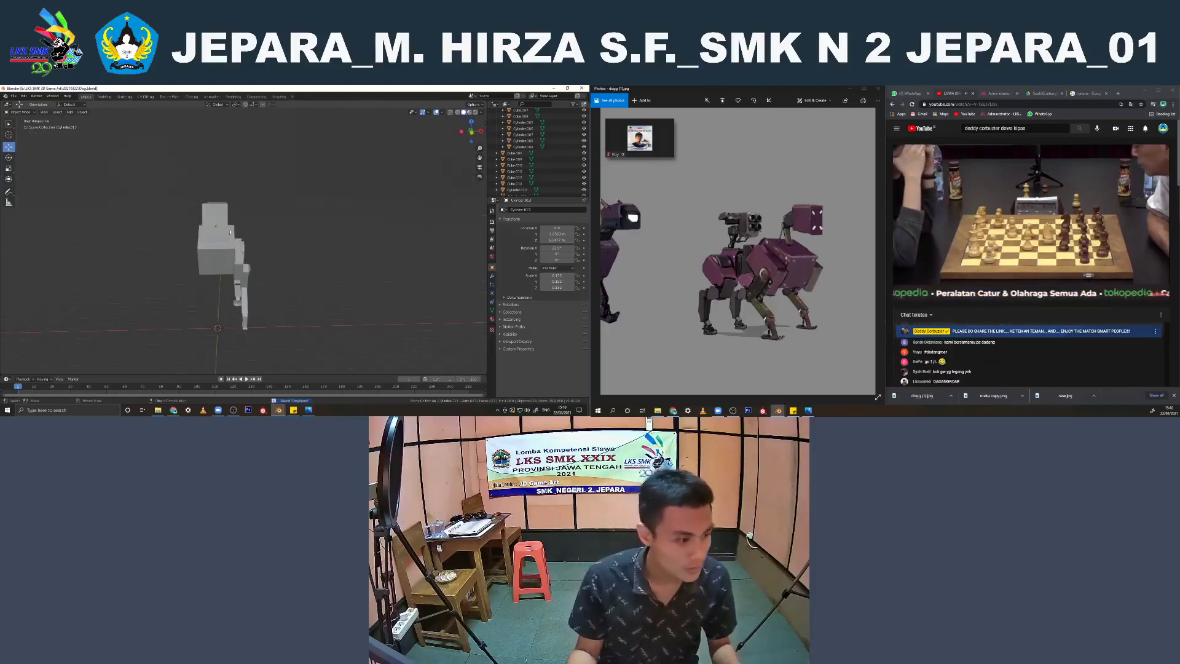
# Widen the main head cube along X
pyautogui.click(225, 225)
pyautogui.press('s')
pyautogui.click(241, 227)
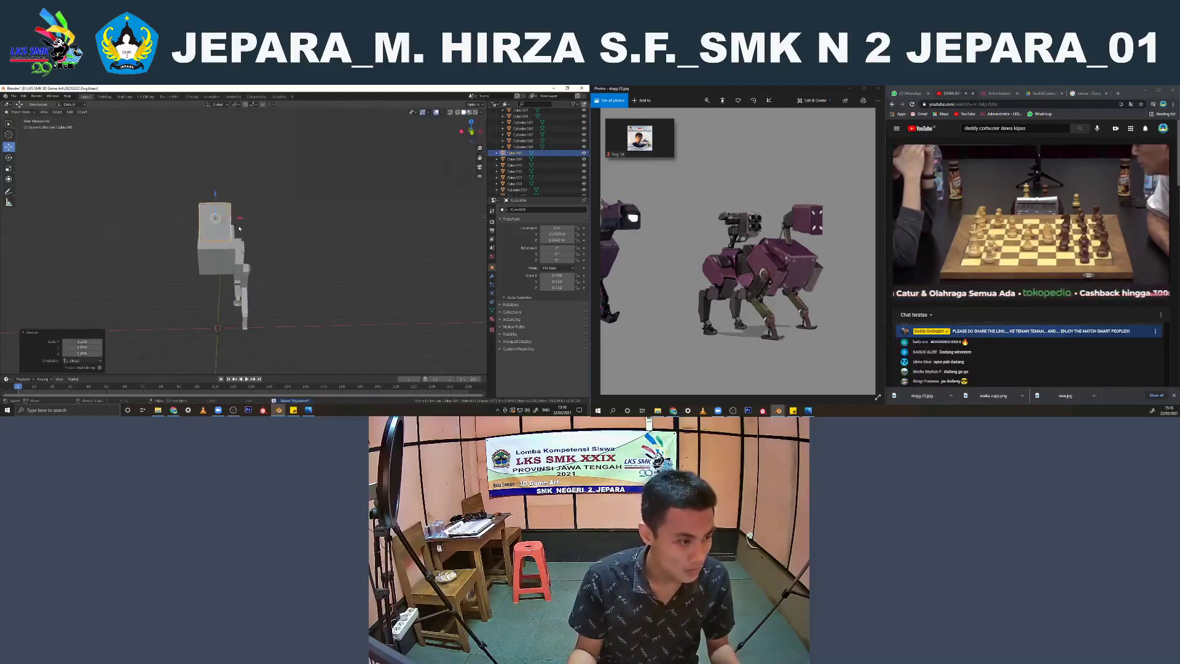
pyautogui.moveTo(241, 227); pyautogui.dragTo(134, 280, button='middle')
pyautogui.scroll(2, 134, 280)
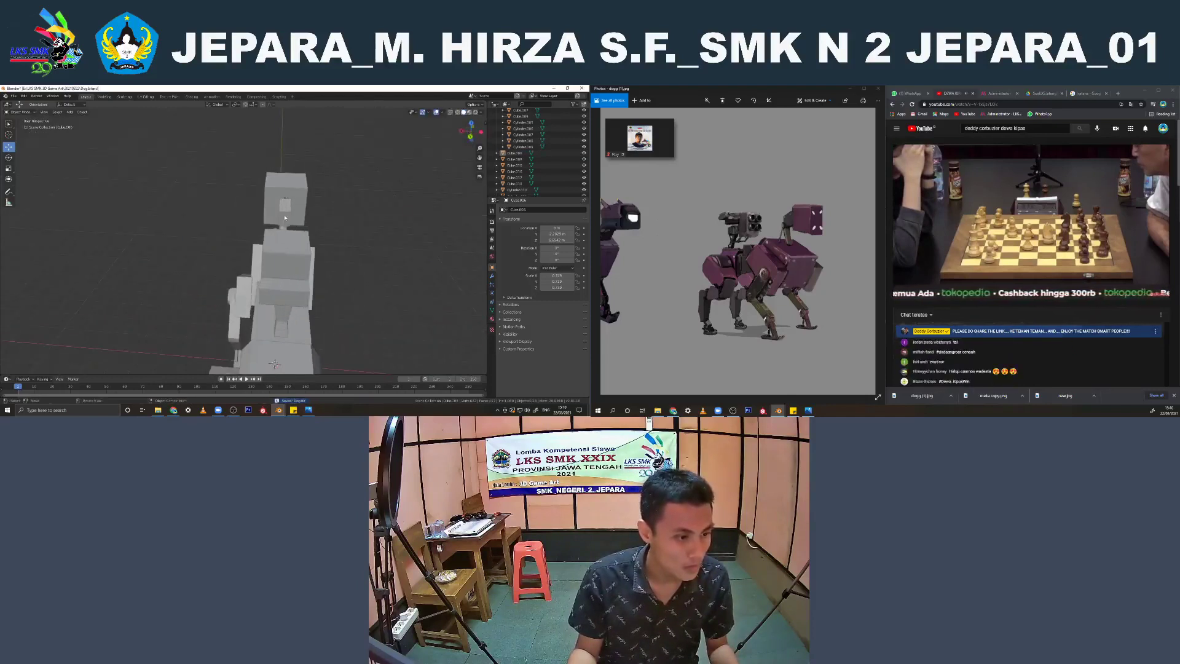
# Adjust the width of the small block behind the head by scaling it along X
pyautogui.click(284, 214)
pyautogui.press('s')
pyautogui.press('x')
pyautogui.click(280, 216)
pyautogui.click(353, 214)
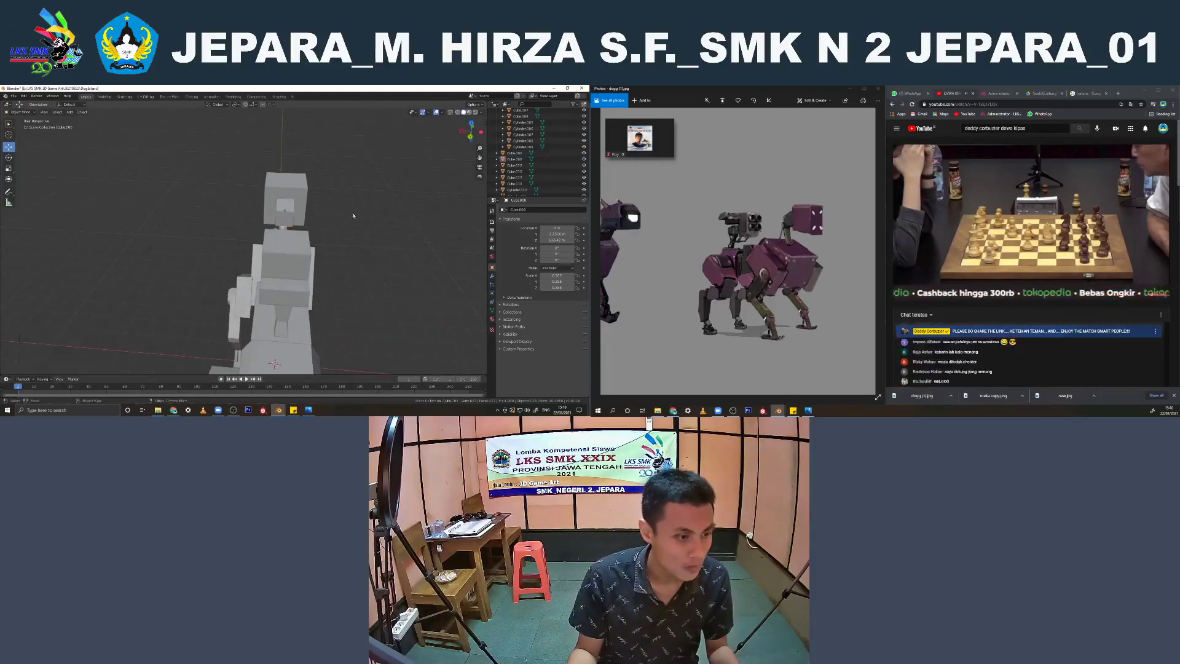
pyautogui.moveTo(352, 213); pyautogui.dragTo(399, 200, button='middle')
pyautogui.scroll(-3, 292, 214)
pyautogui.moveTo(292, 214); pyautogui.dragTo(432, 252, button='middle')
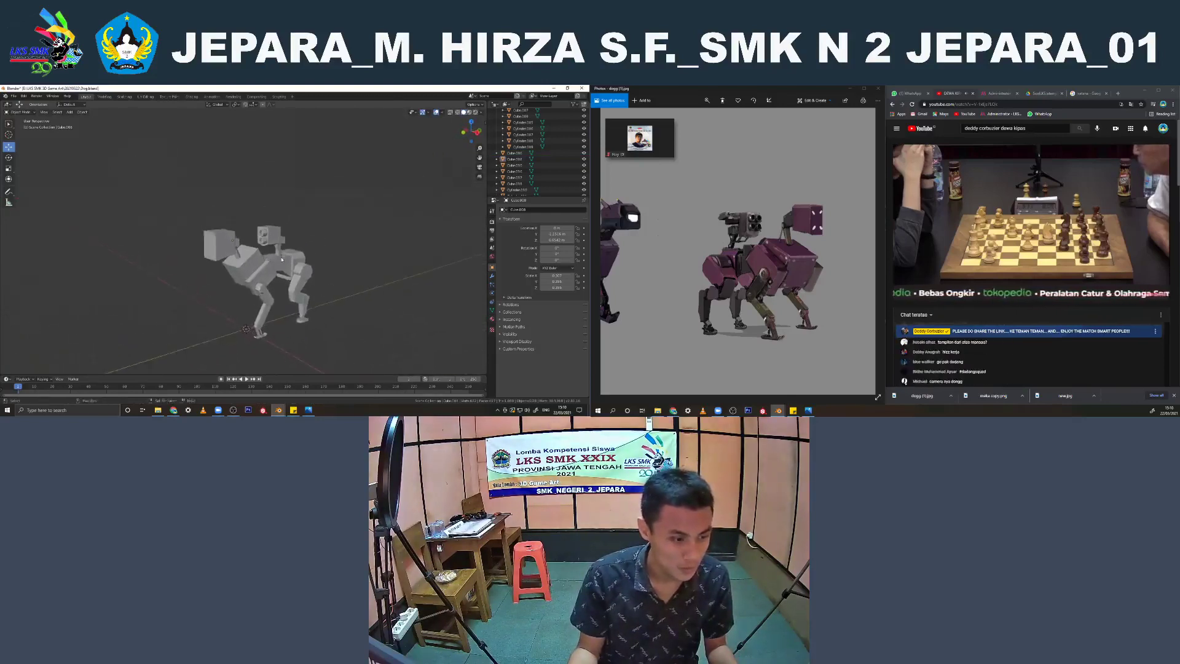
# Examine the gun turret, head and neck from perspective and right side views against the reference image
pyautogui.scroll(4, 283, 238)
pyautogui.click(282, 238)
pyautogui.scroll(3, 281, 238)
pyautogui.keyDown('shift'); pyautogui.moveTo(274, 236); pyautogui.dragTo(238, 238, button='middle'); pyautogui.keyUp('shift')
pyautogui.scroll(-4, 237, 238)
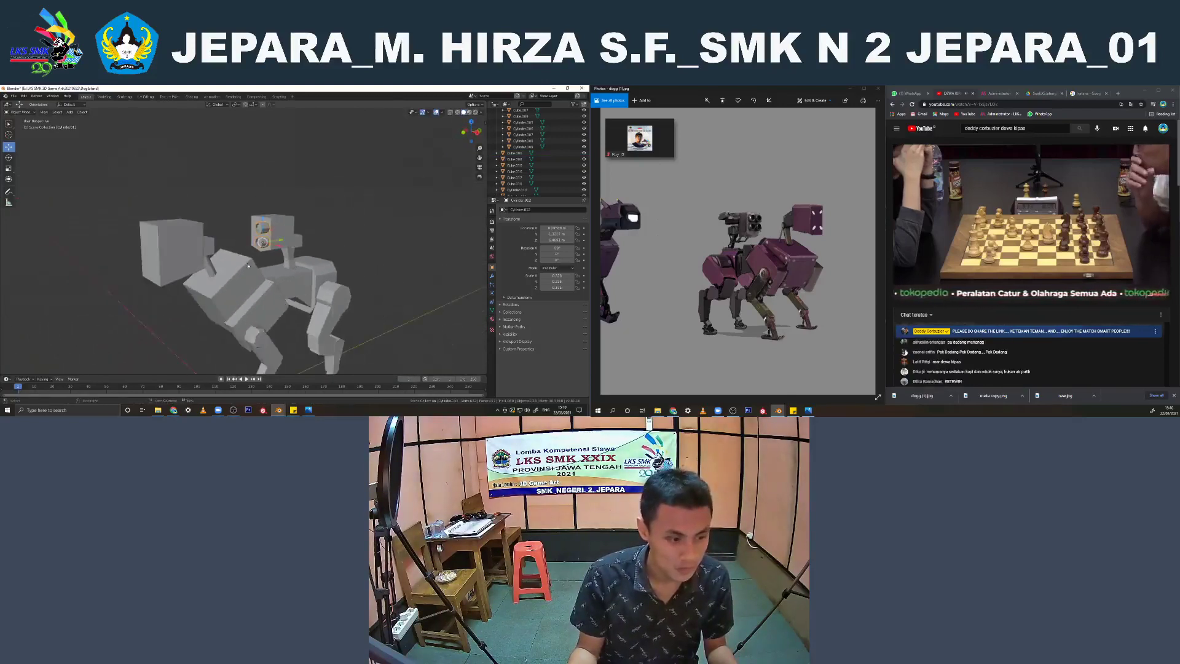
pyautogui.keyDown('shift'); pyautogui.moveTo(264, 317); pyautogui.dragTo(241, 247, button='middle'); pyautogui.keyUp('shift')
pyautogui.scroll(-4, 216, 252)
pyautogui.press('a')
pyautogui.click(285, 202)
pyautogui.moveTo(285, 203); pyautogui.dragTo(244, 201, button='middle')
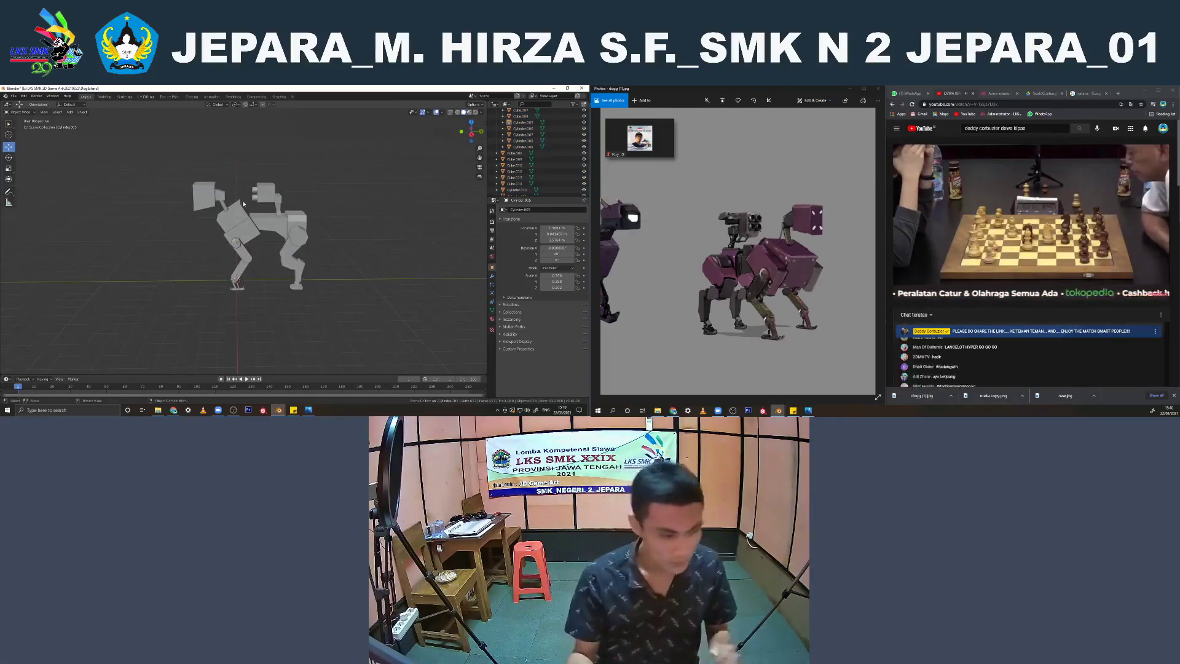
pyautogui.press('KP_3')
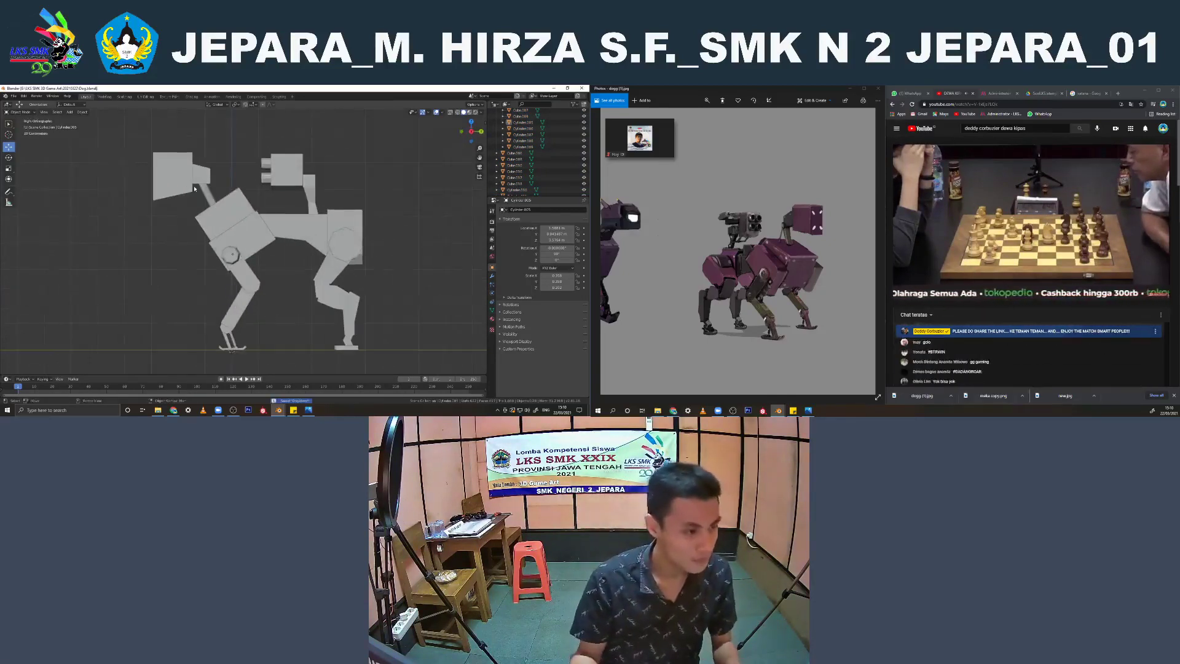
pyautogui.scroll(2, 194, 189)
pyautogui.moveTo(221, 219)
pyautogui.keyDown('shift'); pyautogui.mouseDown(button='middle')
pyautogui.moveTo(241, 232)
pyautogui.moveTo(231, 238)
pyautogui.mouseUp(button='middle'); pyautogui.keyUp('shift')
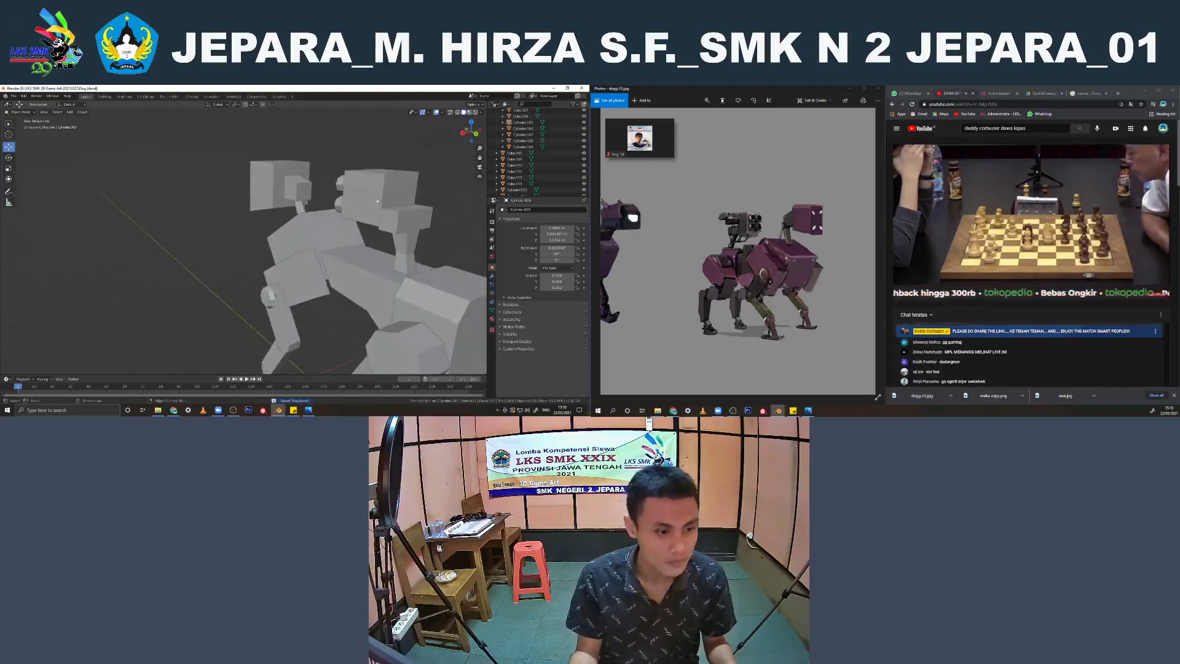
# Duplicate the small block behind the gun turret and move the copy straight up to the turret's upper edge
pyautogui.click(378, 201)
pyautogui.press('KP_3')
pyautogui.scroll(2, 341, 212)
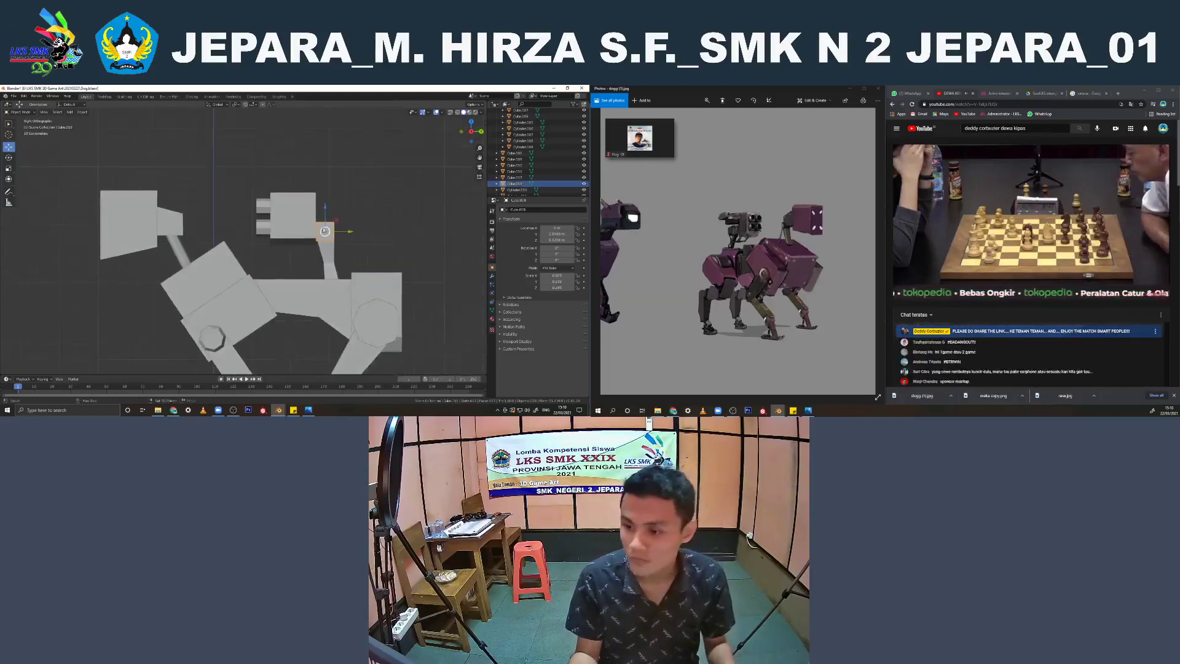
pyautogui.hotkey('shift', 'd')
pyautogui.press('Escape')
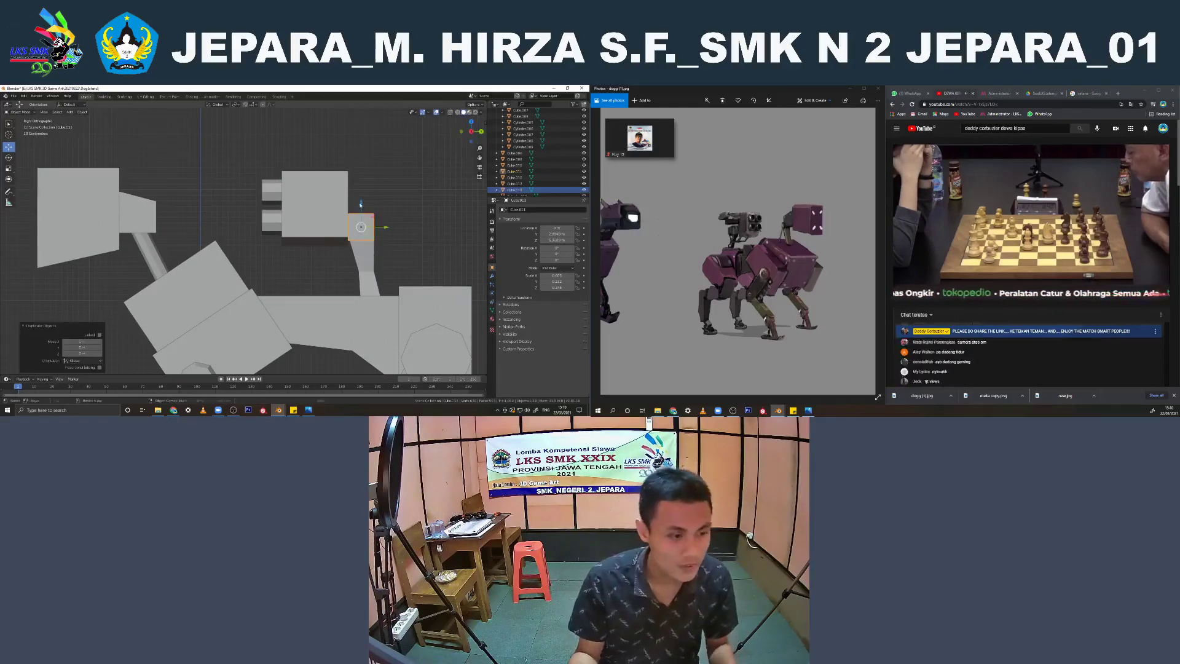
pyautogui.moveTo(361, 204); pyautogui.dragTo(354, 163)
pyautogui.click(353, 159)
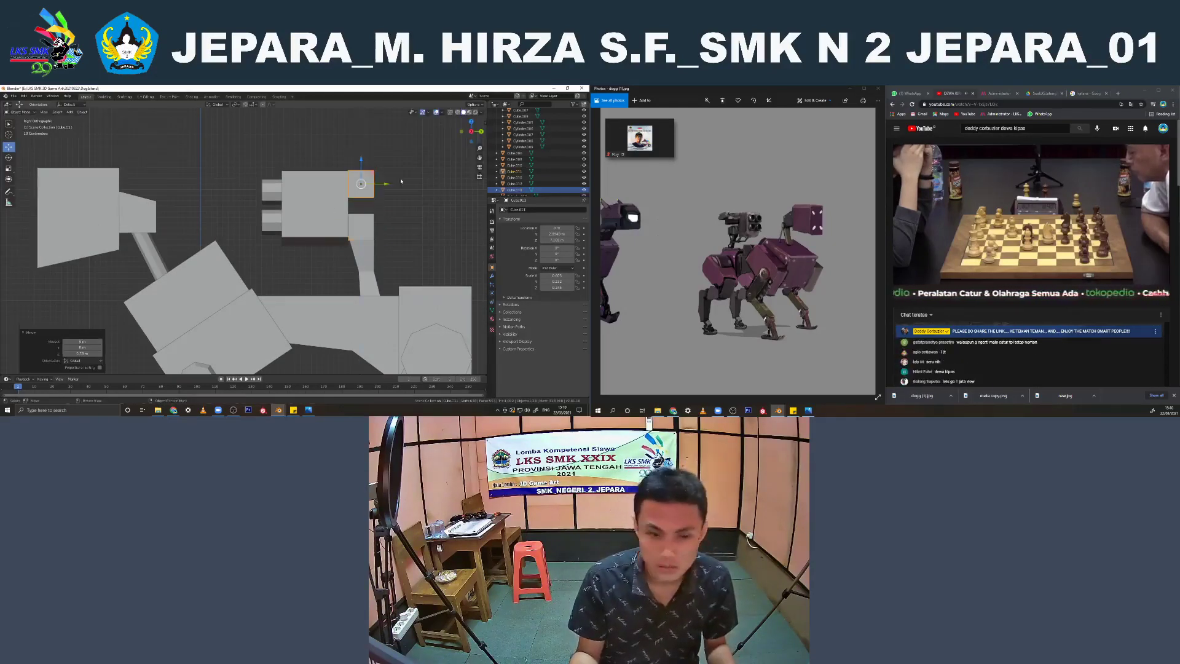
# Lengthen the duplicated turret block by moving its rear vertices backward along Y in the side view
pyautogui.press('Tab')
pyautogui.hotkey('shift', 'z')
pyautogui.hotkey('alt', 'a')
pyautogui.moveTo(402, 210)
pyautogui.mouseDown()
pyautogui.moveTo(360, 151)
pyautogui.moveTo(423, 186)
pyautogui.mouseUp()
pyautogui.scroll(-2, 418, 187)
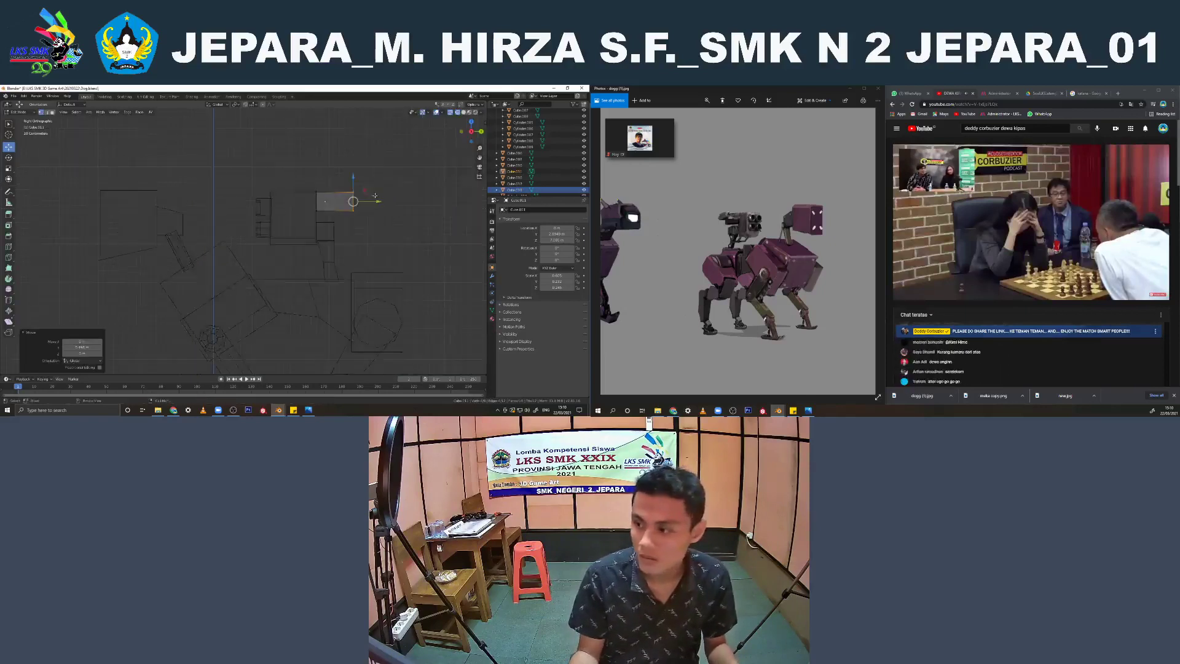
pyautogui.hotkey('shift', 'z')
pyautogui.moveTo(237, 179)
pyautogui.mouseDown(button='middle')
pyautogui.moveTo(273, 204)
pyautogui.moveTo(243, 160)
pyautogui.mouseUp(button='middle')
pyautogui.hotkey('alt', 'a')
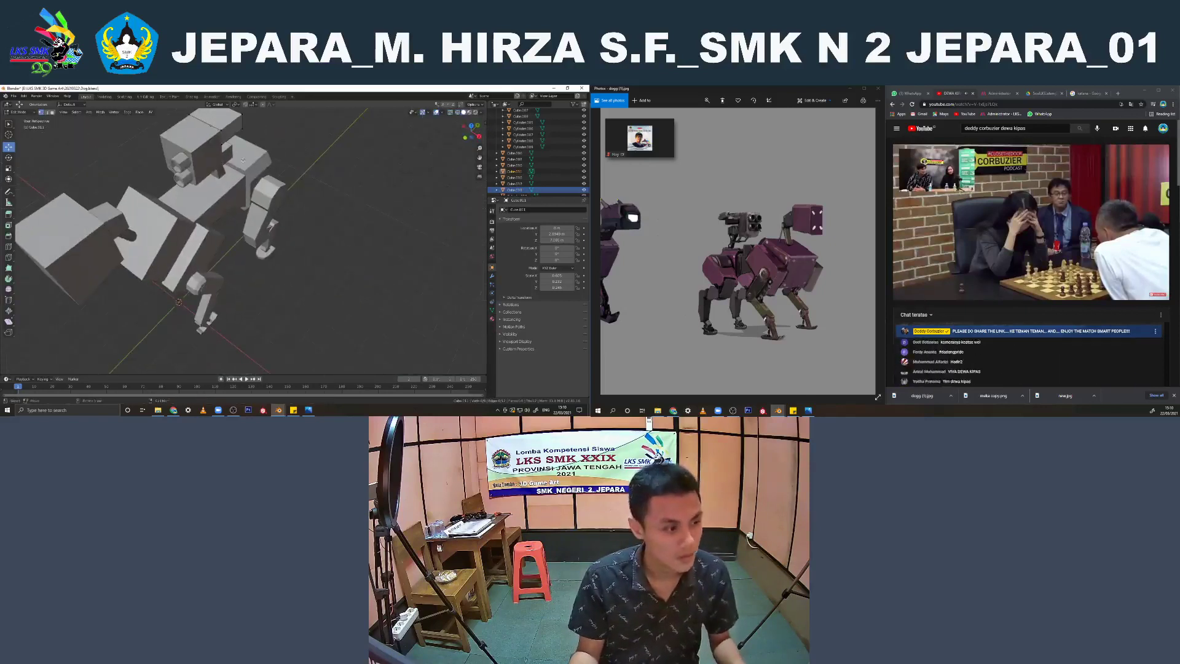
# Rescale the upper turret block from the top view, undo the last change, and nudge the block along Z
pyautogui.press('KP_7')
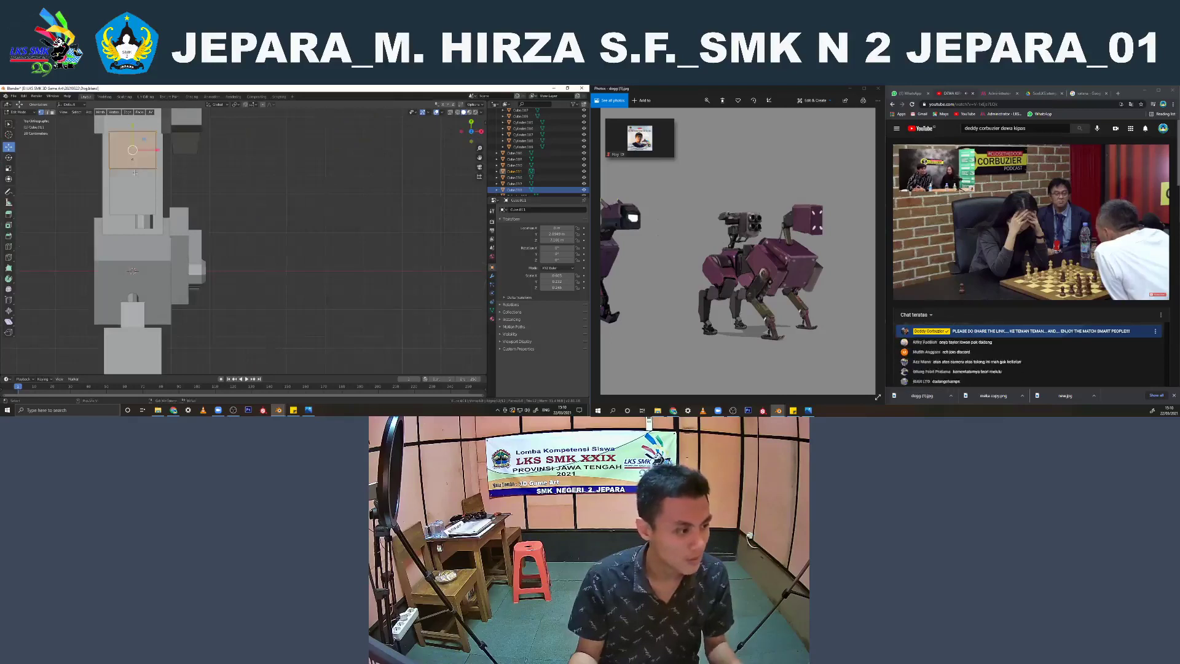
pyautogui.keyDown('shift'); pyautogui.moveTo(136, 173); pyautogui.dragTo(199, 217, button='middle'); pyautogui.keyUp('shift')
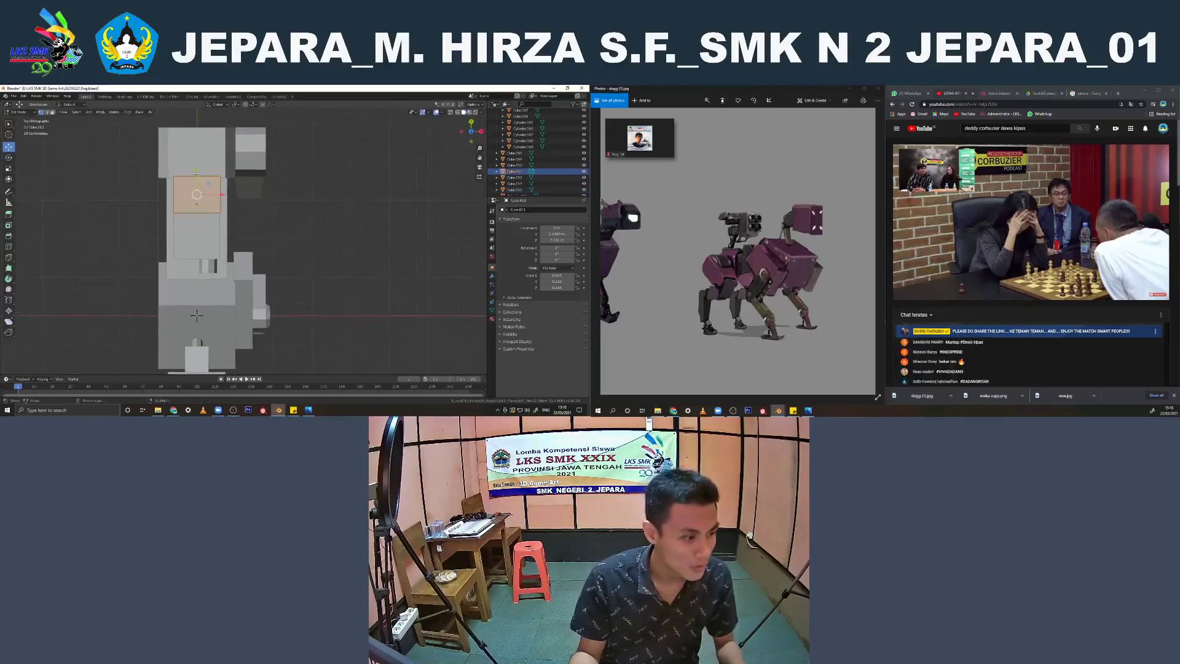
pyautogui.press('s')
pyautogui.click(200, 179)
pyautogui.press('s')
pyautogui.click(223, 216)
pyautogui.moveTo(234, 206); pyautogui.dragTo(196, 129, button='middle')
pyautogui.hotkey('ctrl', 'z')
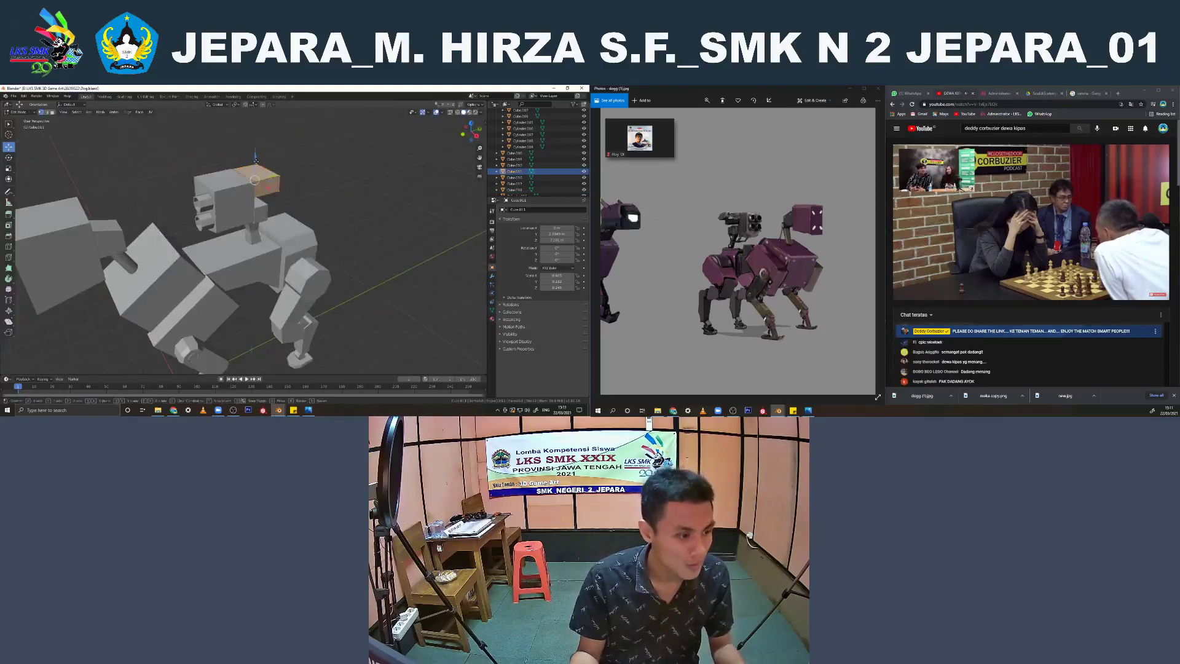
pyautogui.moveTo(256, 162); pyautogui.dragTo(256, 164)
pyautogui.press('Tab')
# Examine the whole robot with its extended turret from several angles against the reference image
pyautogui.click(284, 158)
pyautogui.scroll(-3, 284, 158)
pyautogui.moveTo(285, 158); pyautogui.dragTo(306, 199, button='middle')
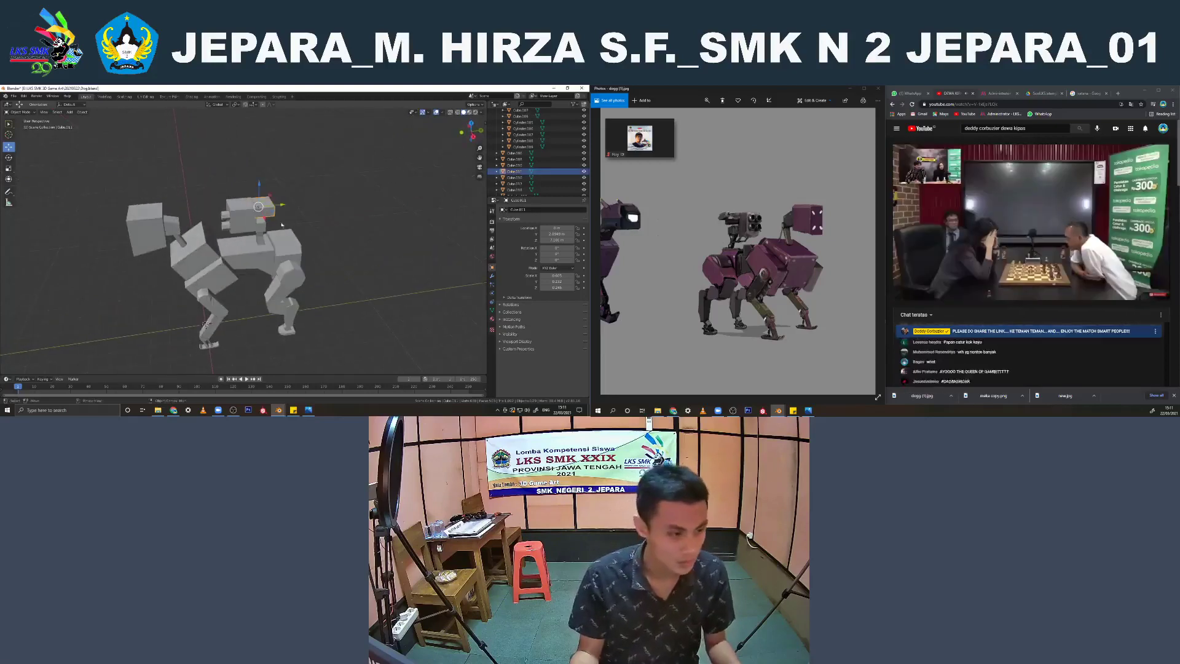
pyautogui.click(287, 239)
pyautogui.click(316, 223)
pyautogui.scroll(-2, 302, 209)
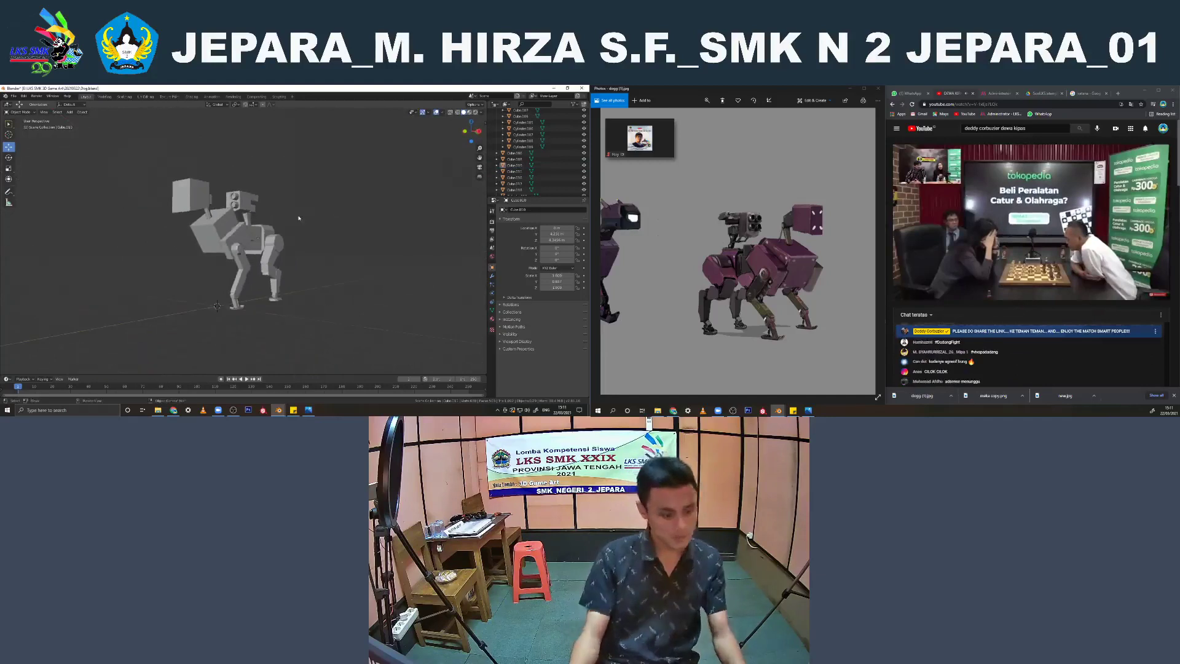
pyautogui.moveTo(241, 227)
pyautogui.mouseDown(button='middle')
pyautogui.moveTo(259, 231)
pyautogui.moveTo(235, 235)
pyautogui.mouseUp(button='middle')
pyautogui.scroll(2, 246, 236)
# Isolate the front upper leg cylinder, open its mesh for editing, and inspect the octagonal ring on its cap
pyautogui.click(240, 274)
pyautogui.scroll(2, 241, 283)
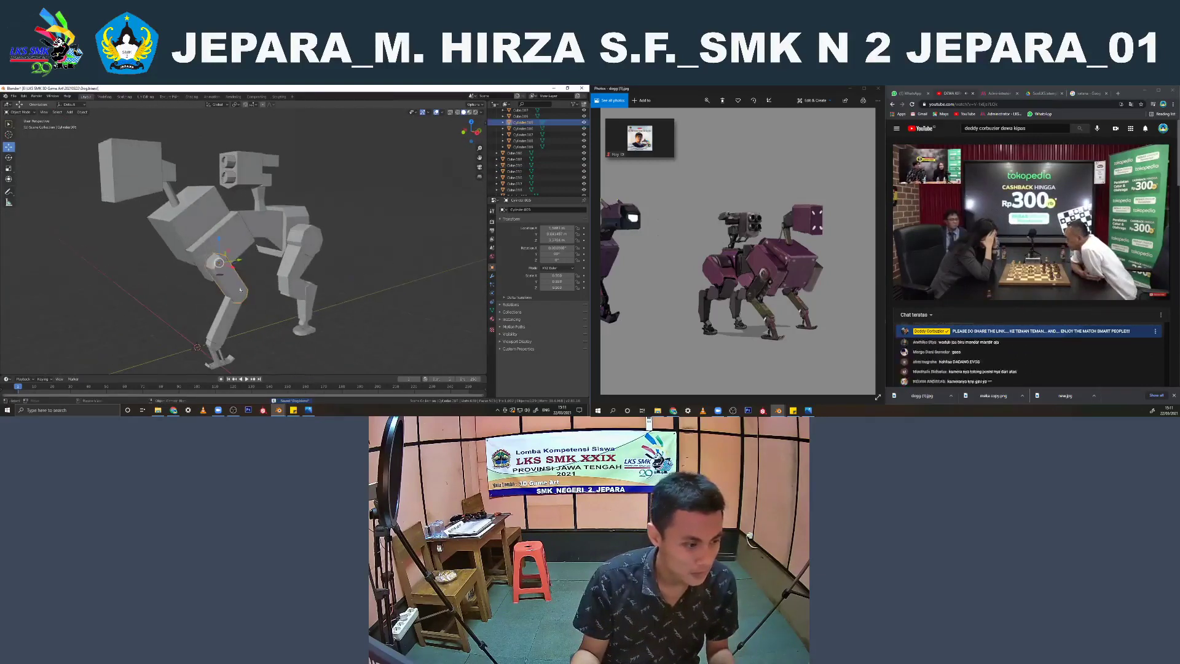
pyautogui.press('Tab')
pyautogui.scroll(4, 234, 296)
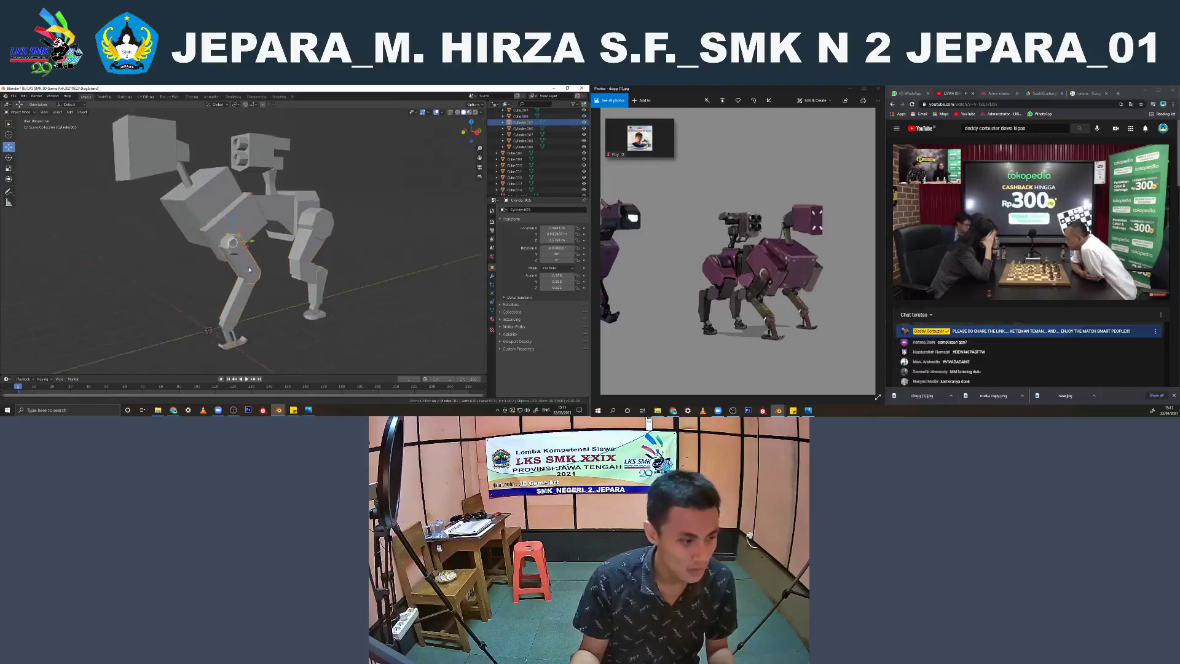
pyautogui.scroll(-3, 240, 269)
pyautogui.scroll(4, 237, 231)
pyautogui.press('KP_Divide')
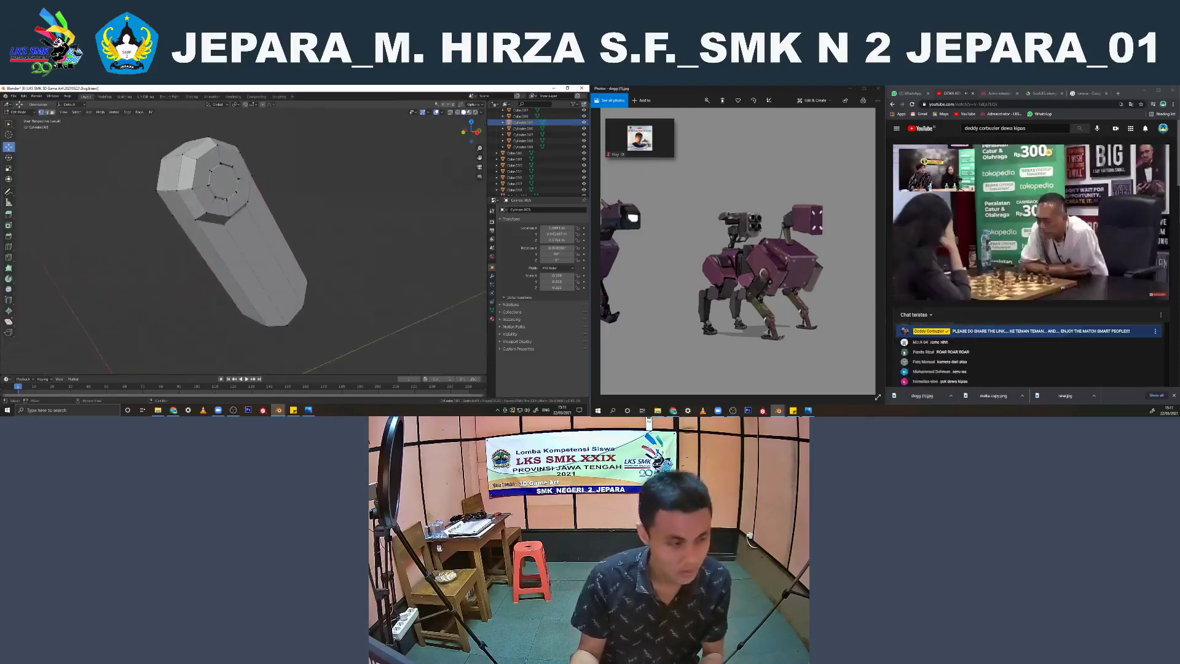
pyautogui.moveTo(237, 230); pyautogui.dragTo(202, 220, button='middle')
pyautogui.scroll(5, 201, 221)
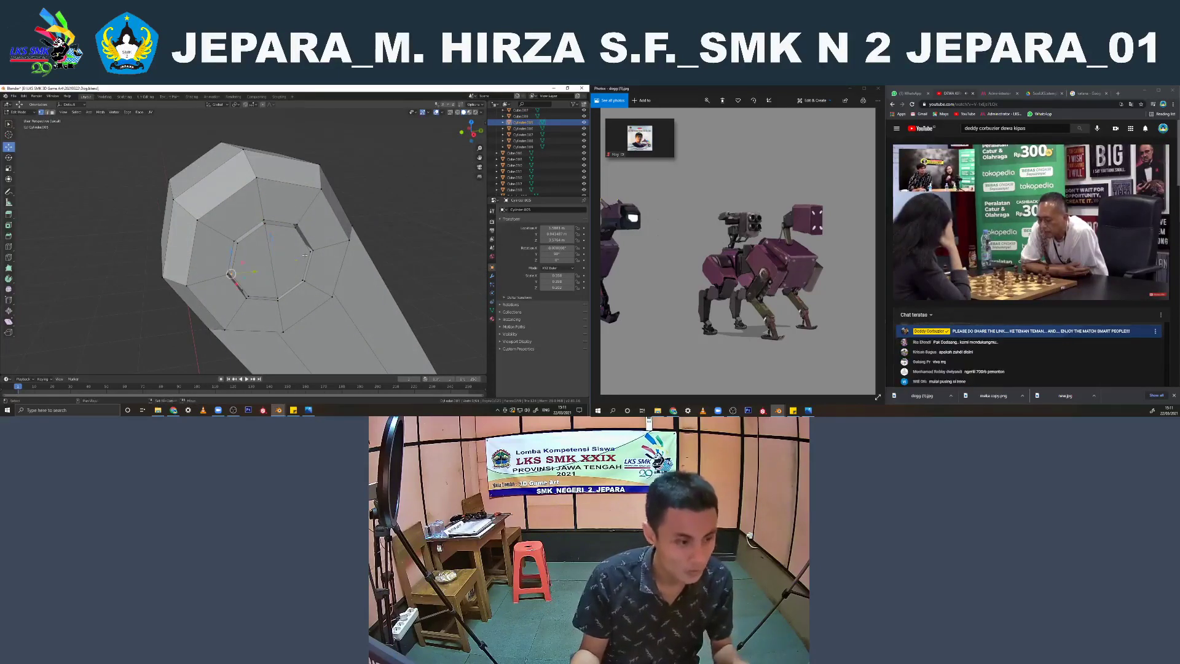
# Connect two opposite corner vertices with an edge across the flat inner face of the front upper leg
pyautogui.moveTo(303, 258); pyautogui.dragTo(401, 245, button='middle')
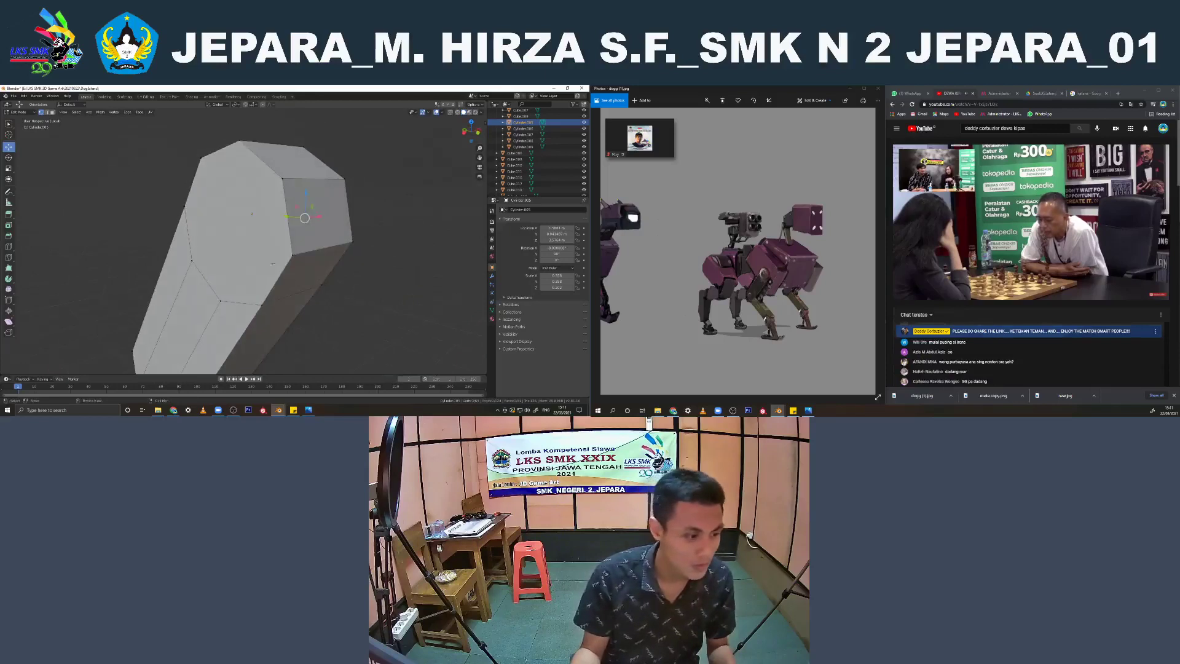
pyautogui.moveTo(247, 200); pyautogui.dragTo(272, 203, button='middle')
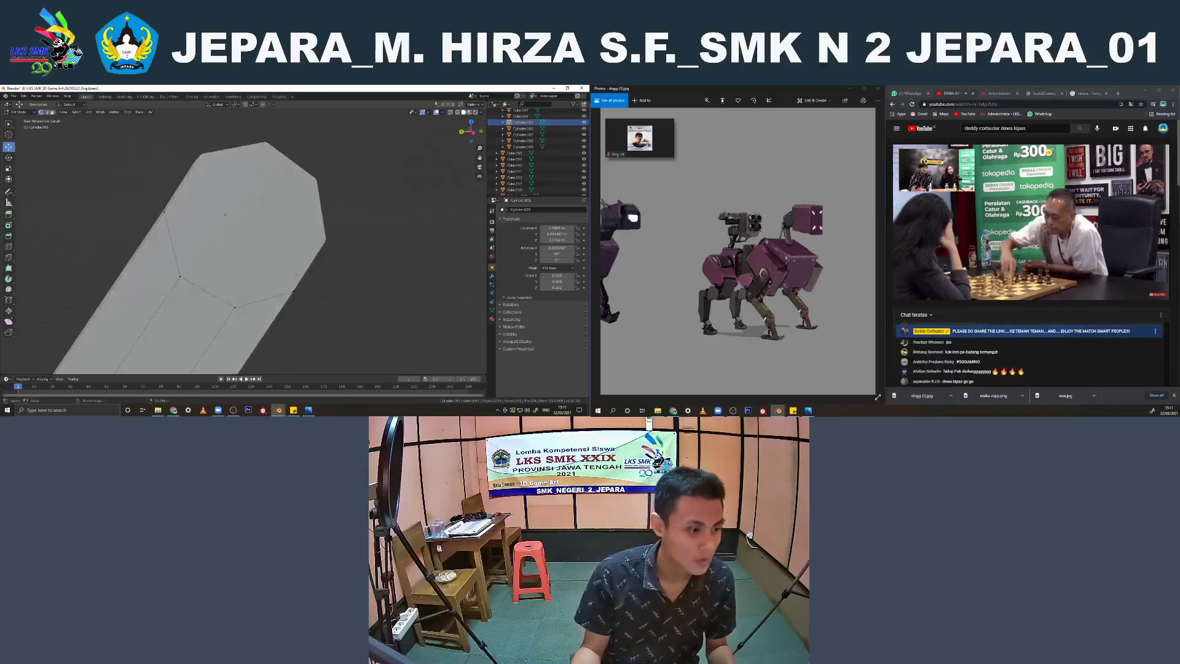
pyautogui.click(324, 239)
pyautogui.keyDown('shift'); pyautogui.click(204, 163); pyautogui.keyUp('shift')
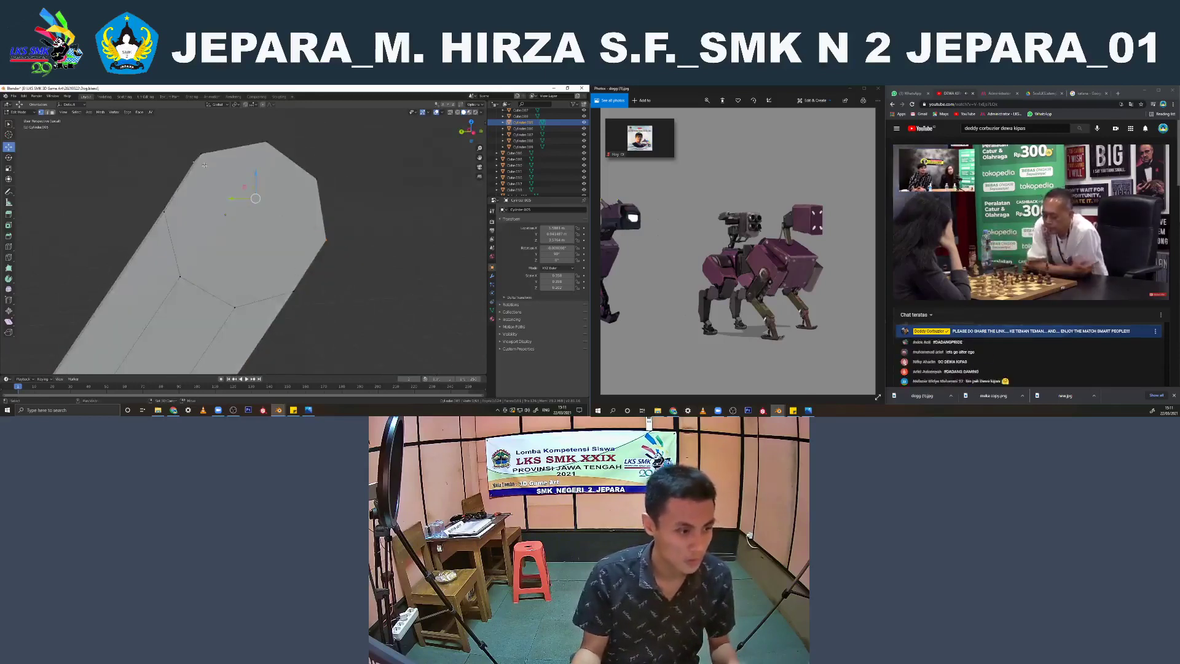
pyautogui.moveTo(204, 165); pyautogui.dragTo(213, 169, button='middle')
pyautogui.click(208, 166)
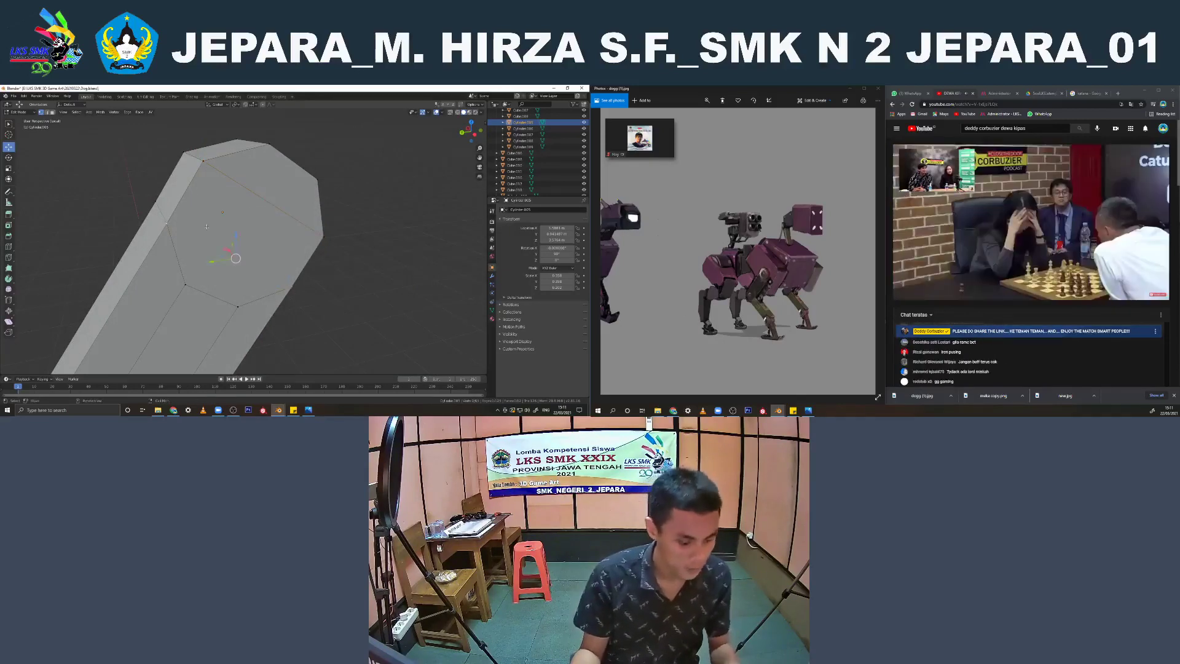
pyautogui.moveTo(245, 264); pyautogui.dragTo(112, 236, button='middle')
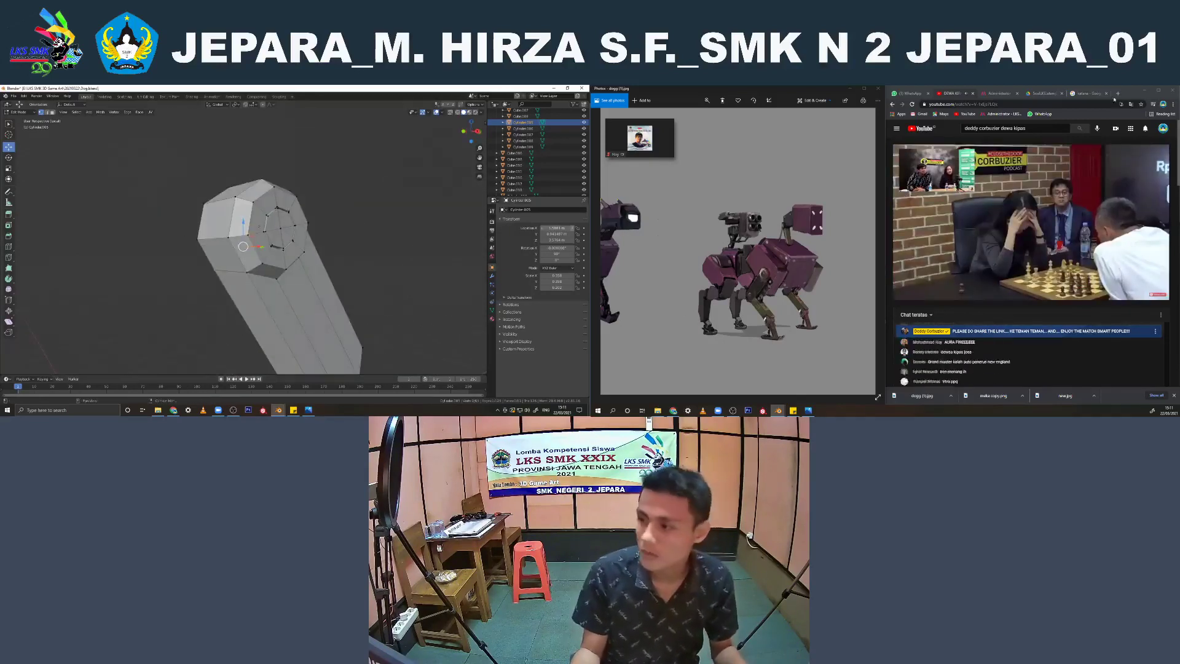
# Minimize the browser, maximize the reference image, and return from the isolated leg to the full robot
pyautogui.click(1146, 92)
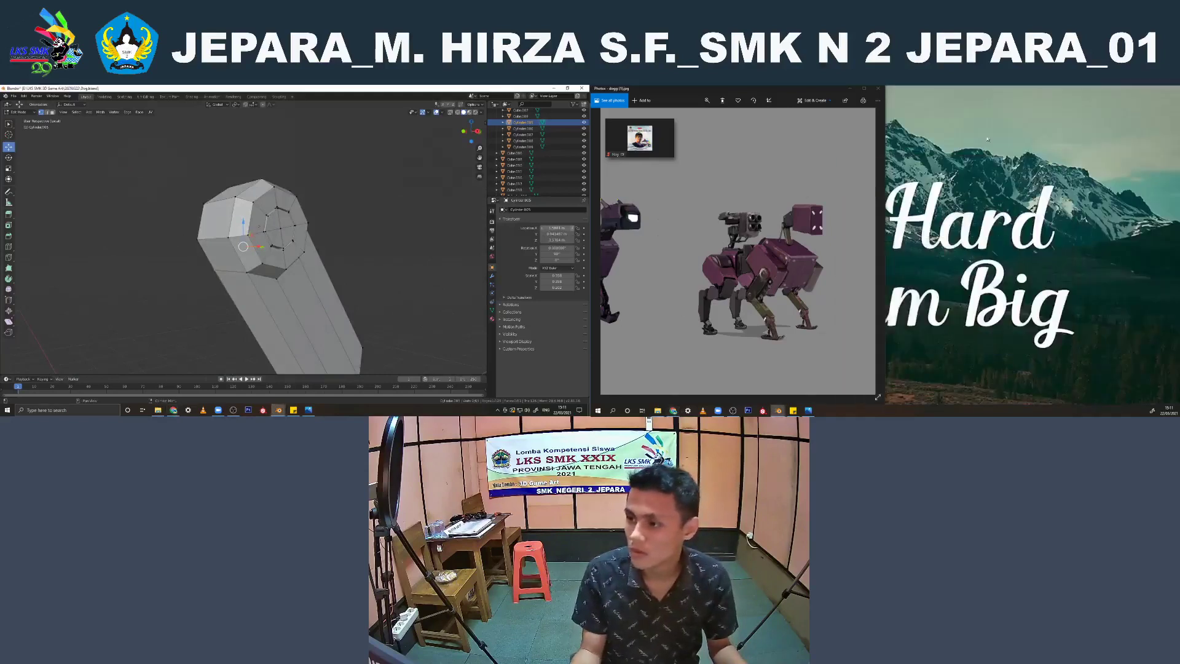
pyautogui.click(865, 89)
pyautogui.moveTo(211, 272); pyautogui.dragTo(178, 262, button='middle')
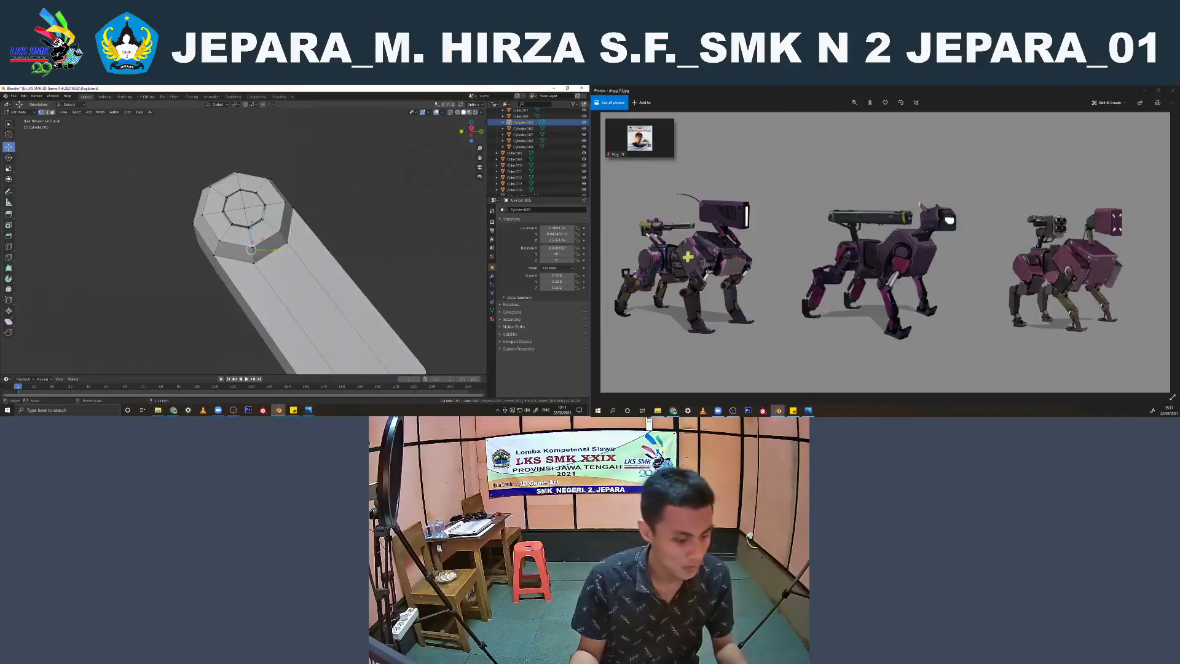
pyautogui.scroll(-3, 290, 229)
pyautogui.press('Tab')
pyautogui.press('KP_Divide')
pyautogui.scroll(-5, 289, 263)
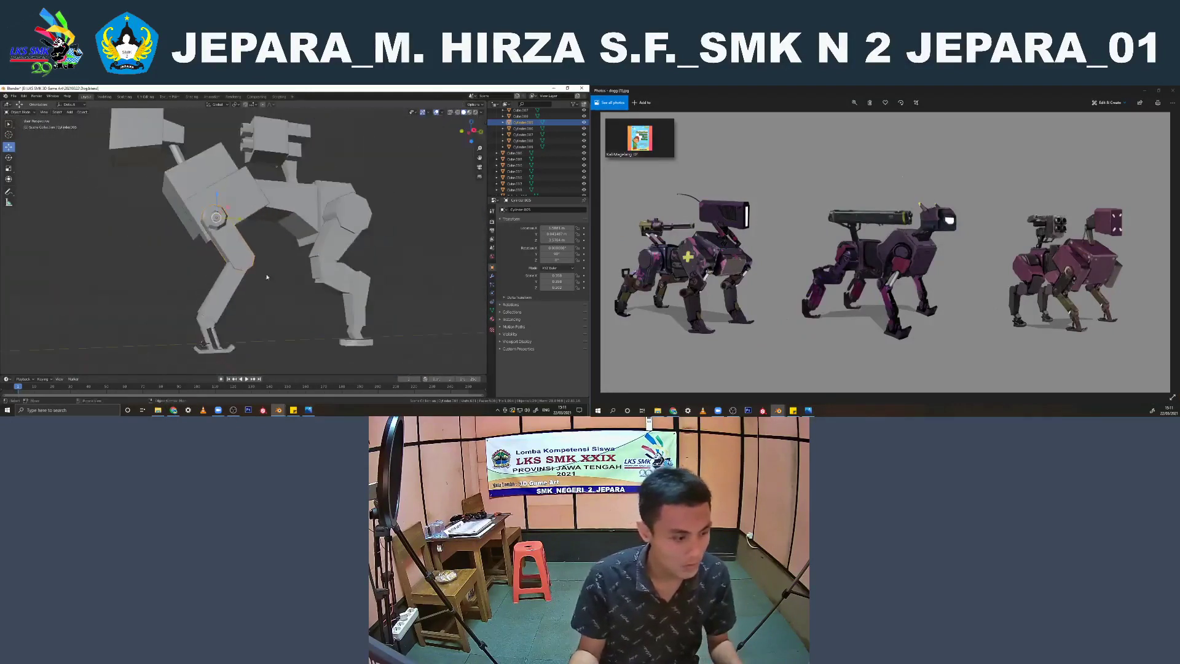
# Isolate the small ankle cylinder above the front foot, inspect its end caps, and return to the full robot
pyautogui.keyDown('shift'); pyautogui.moveTo(267, 276); pyautogui.dragTo(271, 248, button='middle'); pyautogui.keyUp('shift')
pyautogui.scroll(1, 262, 275)
pyautogui.click(213, 315)
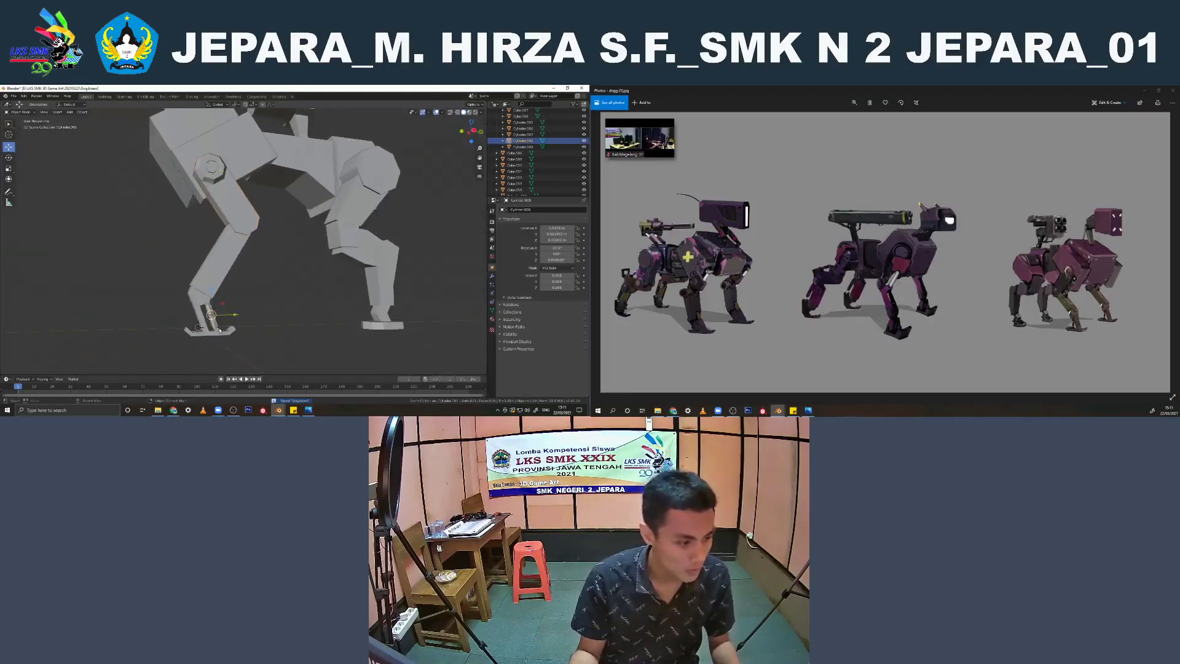
pyautogui.scroll(9, 242, 287)
pyautogui.keyDown('shift'); pyautogui.moveTo(222, 332); pyautogui.dragTo(261, 233, button='middle'); pyautogui.keyUp('shift')
pyautogui.press('Tab')
pyautogui.press('KP_Divide')
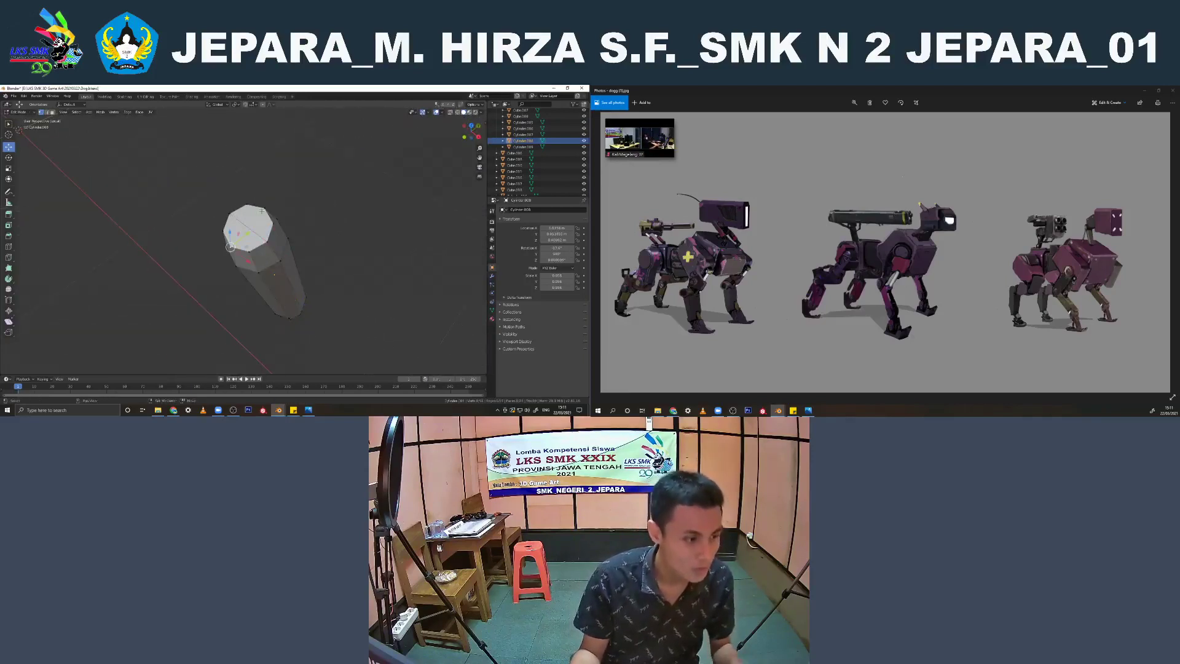
pyautogui.moveTo(292, 256); pyautogui.dragTo(212, 193, button='middle')
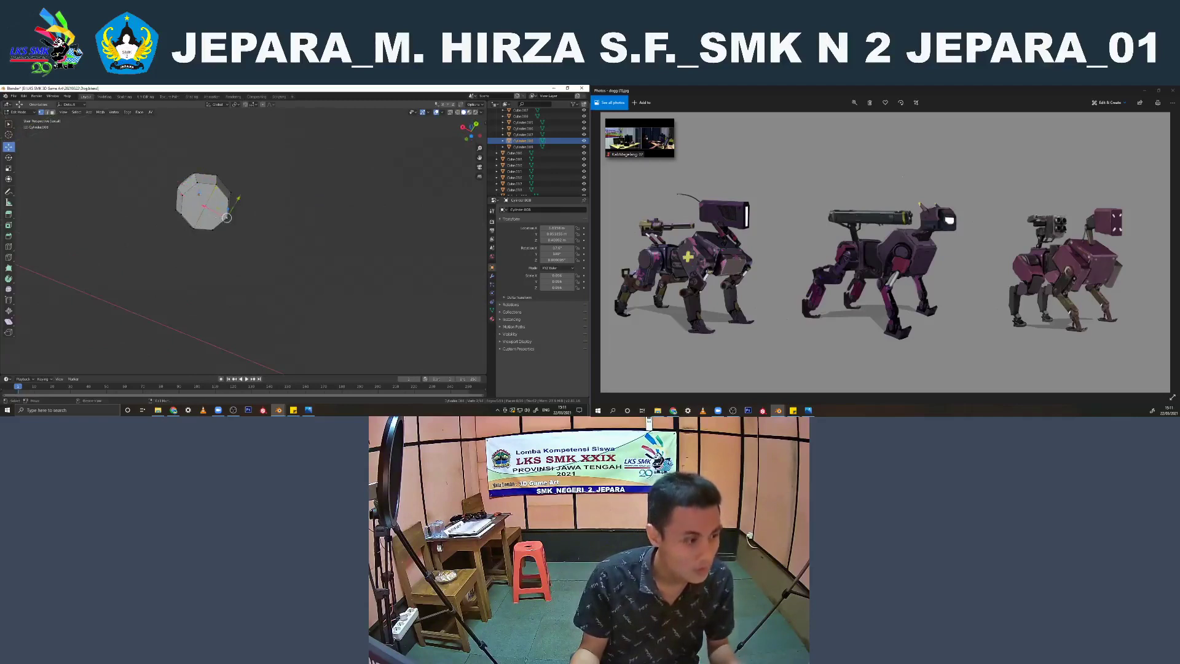
pyautogui.moveTo(194, 199); pyautogui.dragTo(278, 213, button='middle')
pyautogui.press('Tab')
pyautogui.scroll(-4, 243, 237)
pyautogui.press('KP_Divide')
pyautogui.scroll(-12, 292, 262)
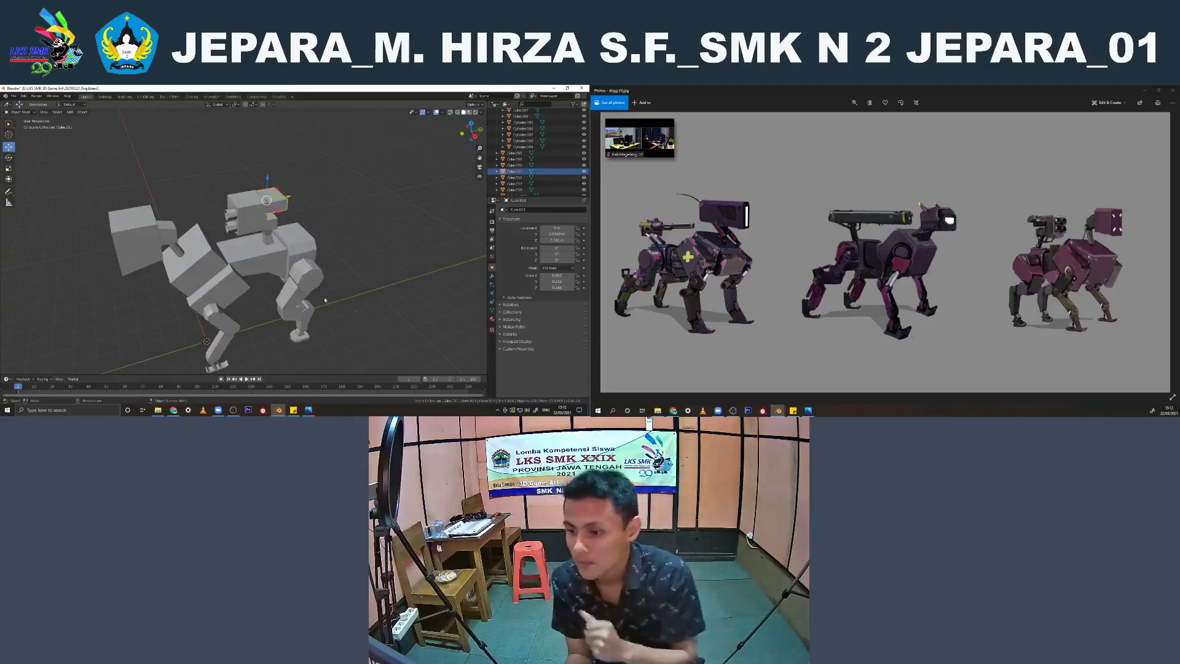
# Scale up the rear hip cylinder slightly in the right side view
pyautogui.moveTo(156, 320); pyautogui.dragTo(216, 280, button='middle')
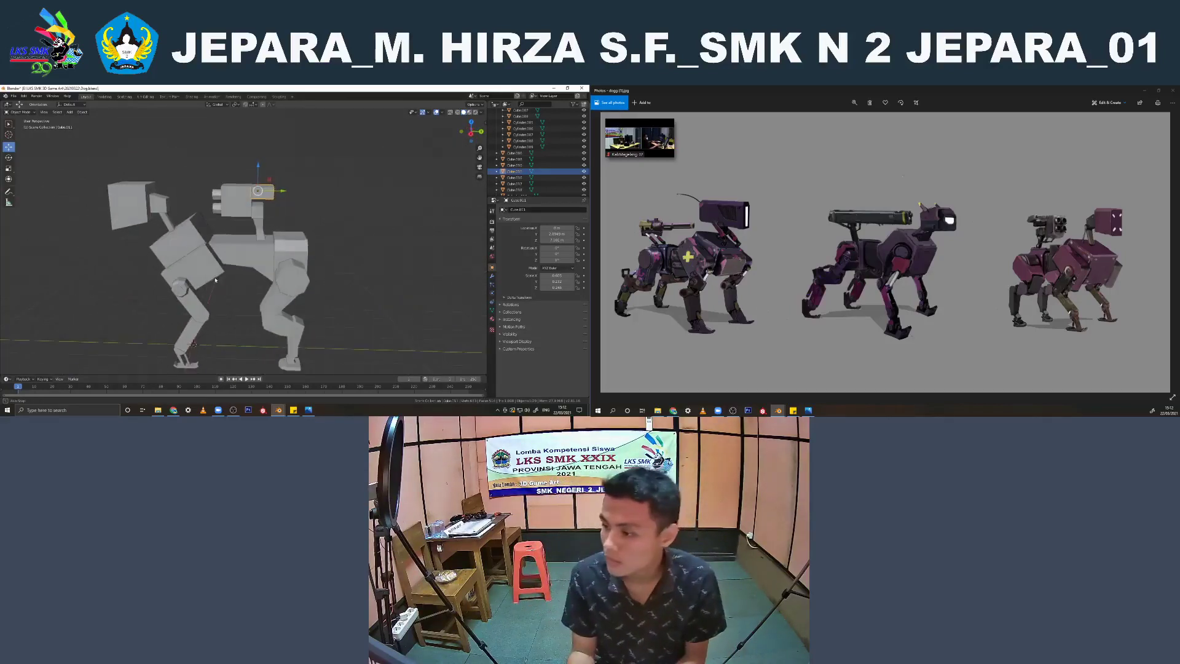
pyautogui.click(292, 284)
pyautogui.press('KP_3')
pyautogui.scroll(3, 342, 272)
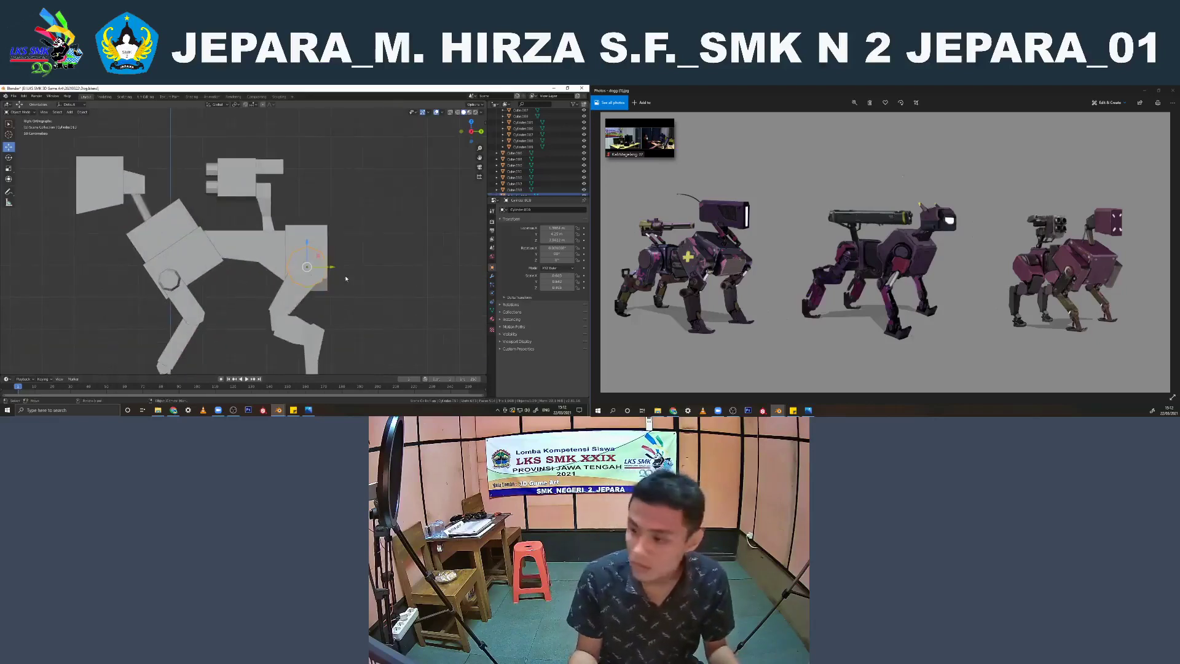
pyautogui.press('s')
pyautogui.click(358, 282)
# Select the rear leg's vertices in the leg mesh with X-ray shading and scale them along X
pyautogui.click(287, 299)
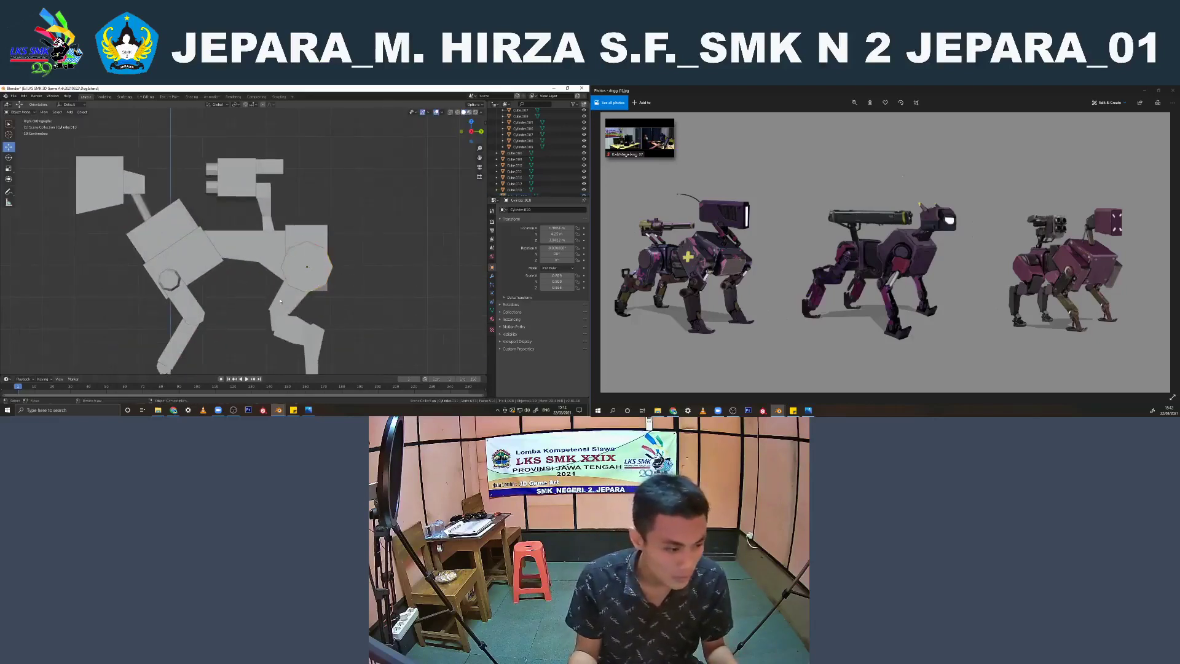
pyautogui.moveTo(286, 300); pyautogui.dragTo(333, 311, button='middle')
pyautogui.press('Tab')
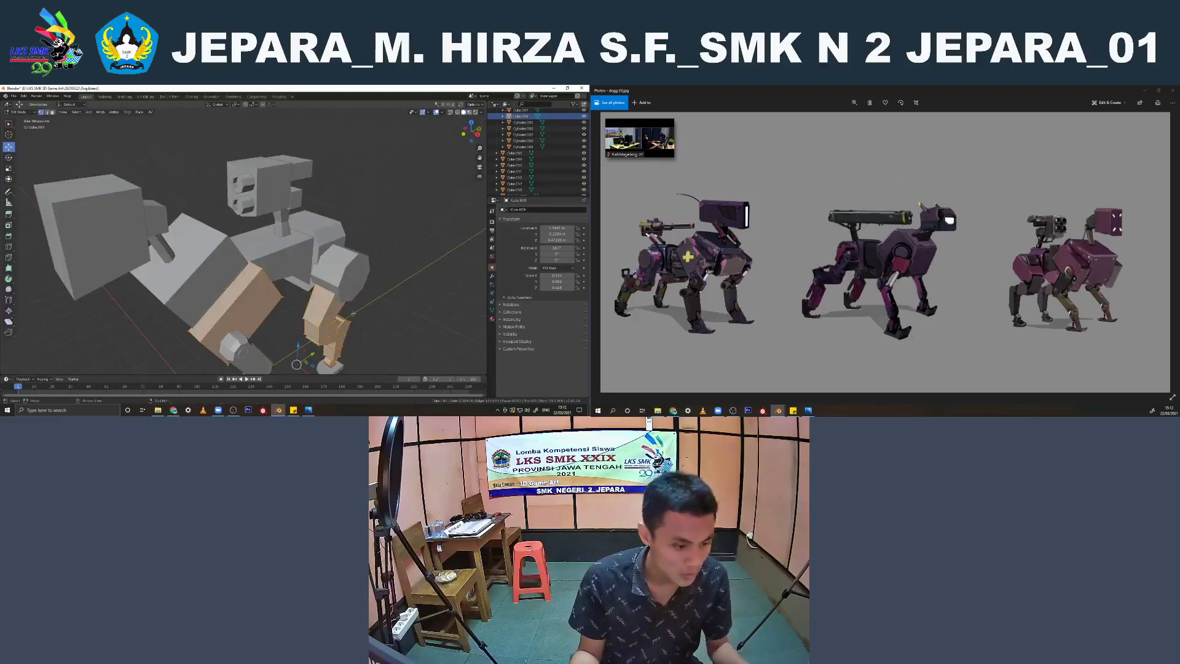
pyautogui.press('KP_1')
pyautogui.press('KP_3')
pyautogui.hotkey('shift', 'z')
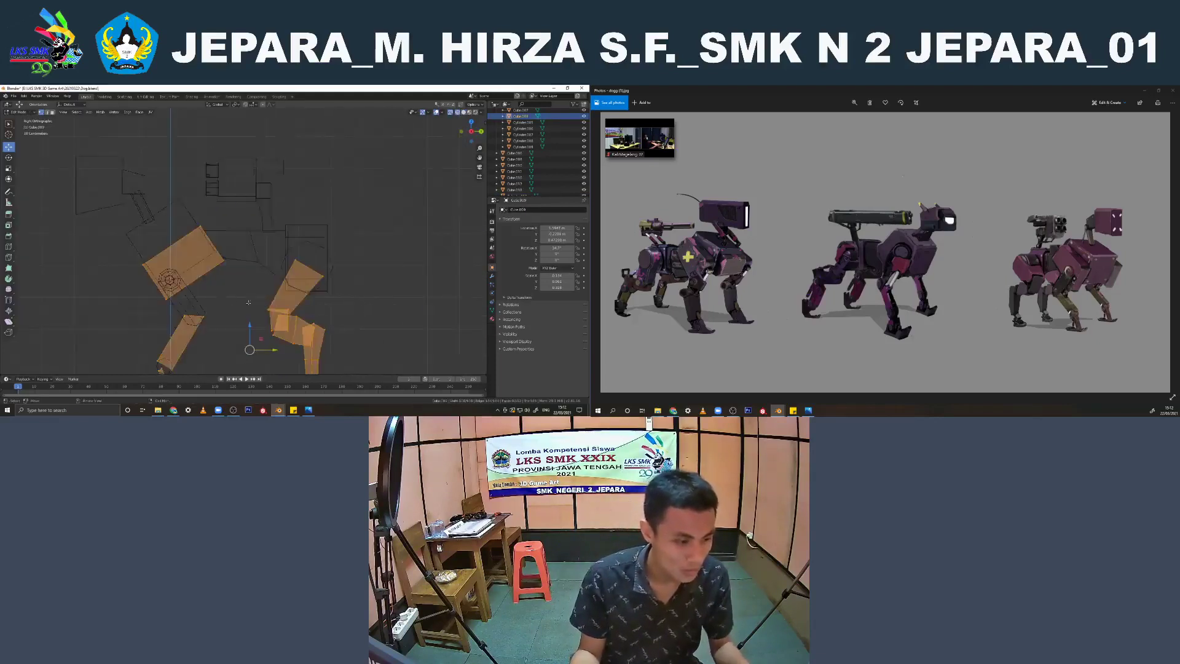
pyautogui.keyDown('shift'); pyautogui.moveTo(362, 309); pyautogui.dragTo(343, 232, button='middle'); pyautogui.keyUp('shift')
pyautogui.hotkey('alt', 'a')
pyautogui.moveTo(361, 331); pyautogui.dragTo(247, 172)
pyautogui.moveTo(248, 172); pyautogui.dragTo(281, 222, button='middle')
pyautogui.press('s')
pyautogui.press('x')
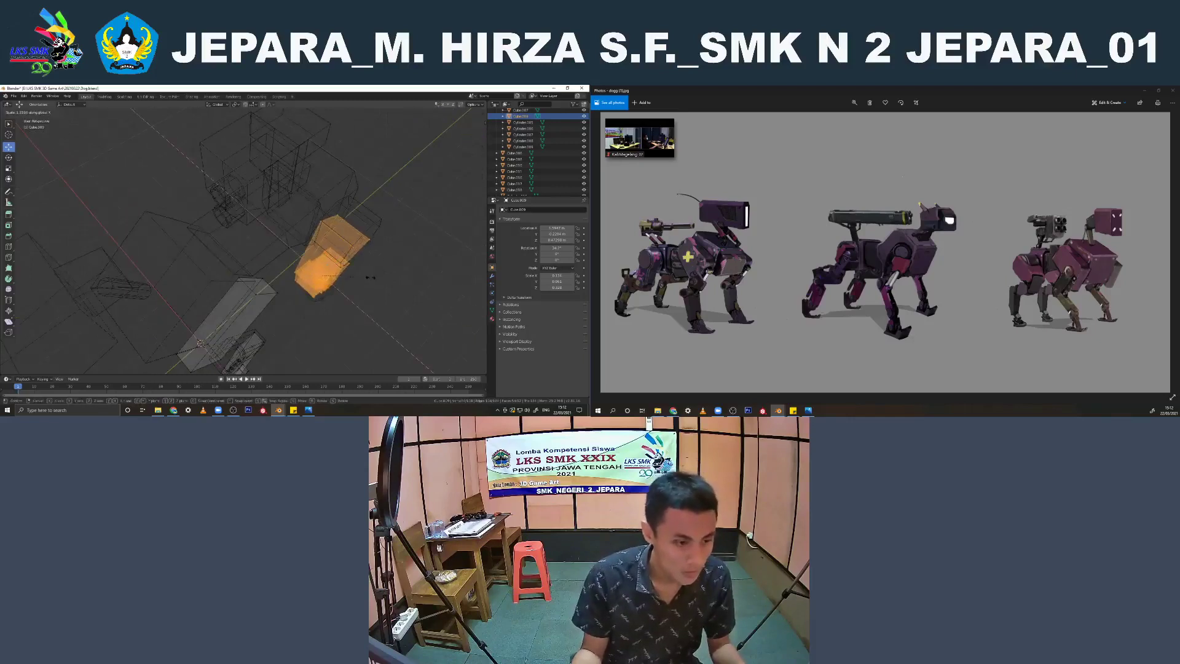
pyautogui.click(370, 269)
# Shift the rear leg segments sideways to align them under the hip cylinder
pyautogui.hotkey('shift', 'z')
pyautogui.press('g')
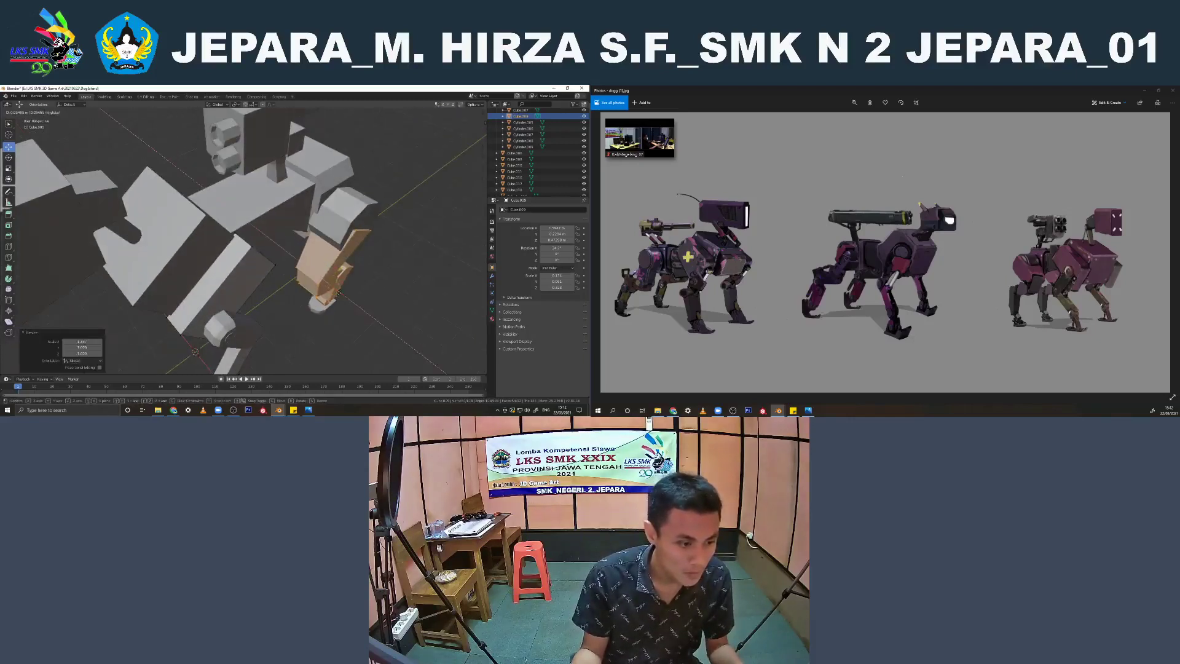
pyautogui.moveTo(338, 293); pyautogui.dragTo(340, 293)
pyautogui.moveTo(340, 294); pyautogui.dragTo(336, 273, button='middle')
pyautogui.press('Tab')
# Move the flat rear foot cylinder sideways along X to line it up with the leg
pyautogui.click(330, 317)
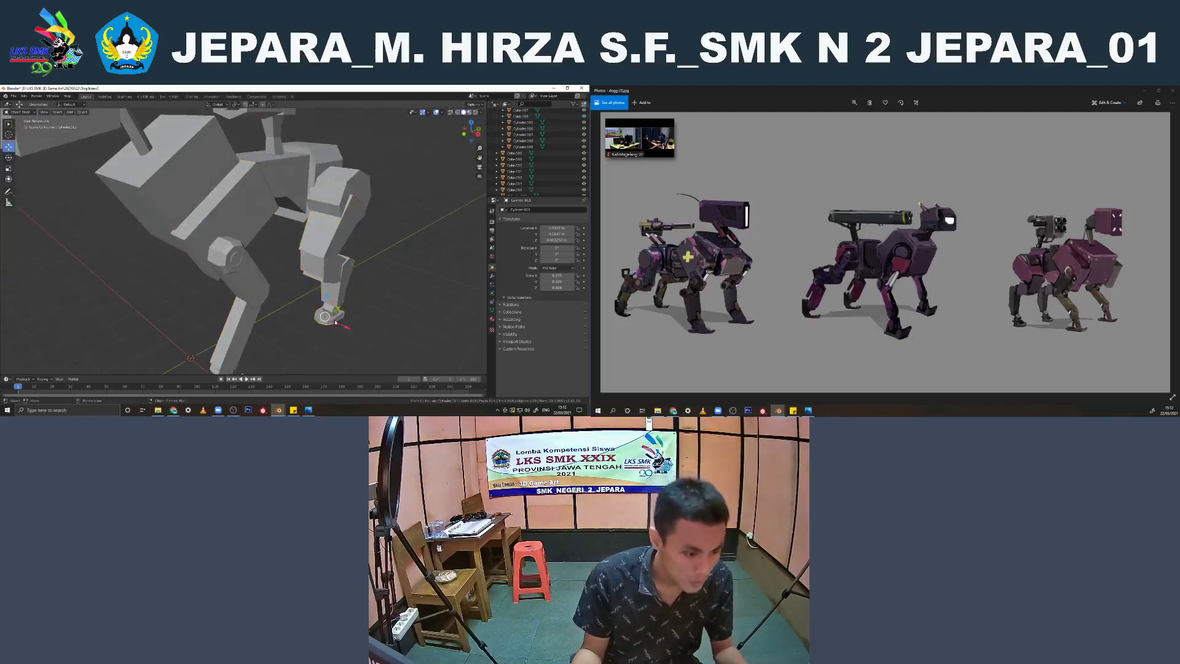
pyautogui.moveTo(333, 318); pyautogui.dragTo(337, 320)
pyautogui.moveTo(337, 320); pyautogui.dragTo(255, 271, button='middle')
pyautogui.scroll(-4, 347, 244)
pyautogui.scroll(5, 250, 221)
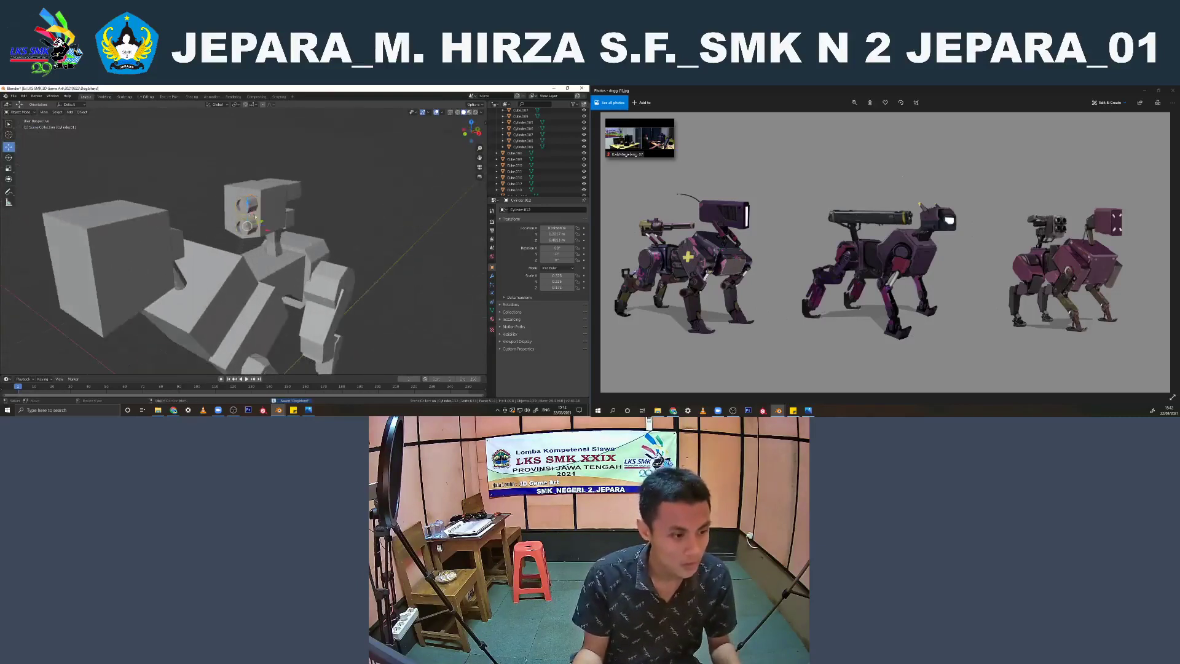
# Select the outer side face of the small box behind the turret housing and inset it
pyautogui.moveTo(256, 216); pyautogui.dragTo(264, 175, button='middle')
pyautogui.click(288, 196)
pyautogui.press('Tab')
pyautogui.scroll(3, 286, 198)
pyautogui.click(52, 113)
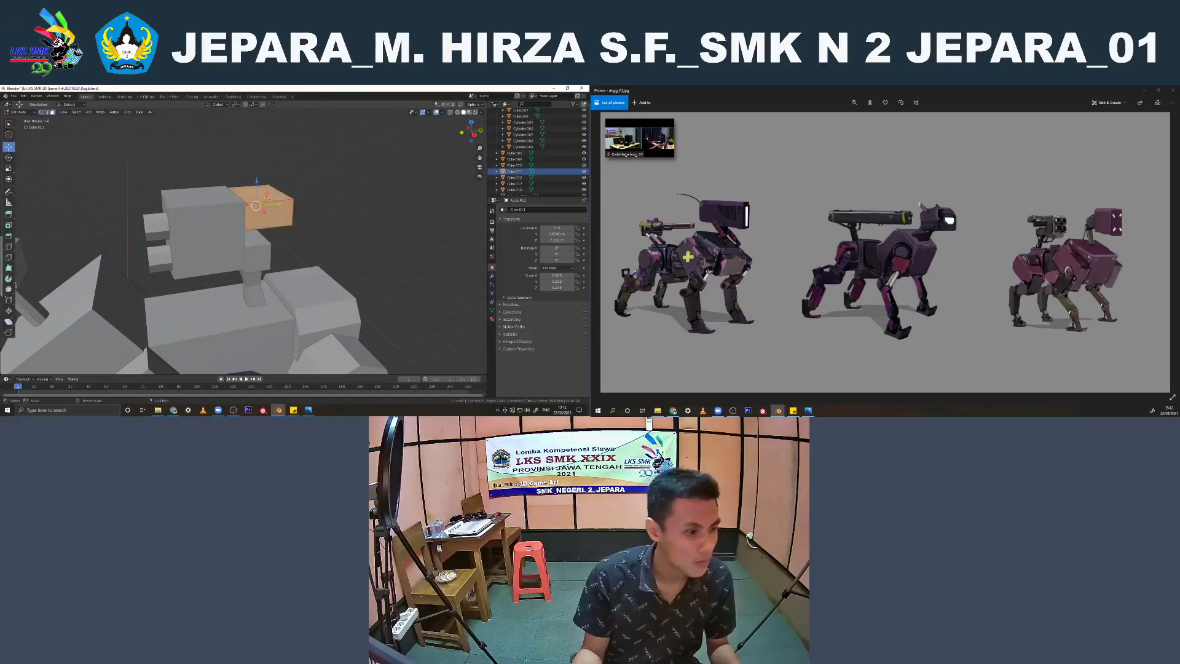
pyautogui.scroll(1, 263, 214)
pyautogui.click(263, 215)
pyautogui.press('KP_3')
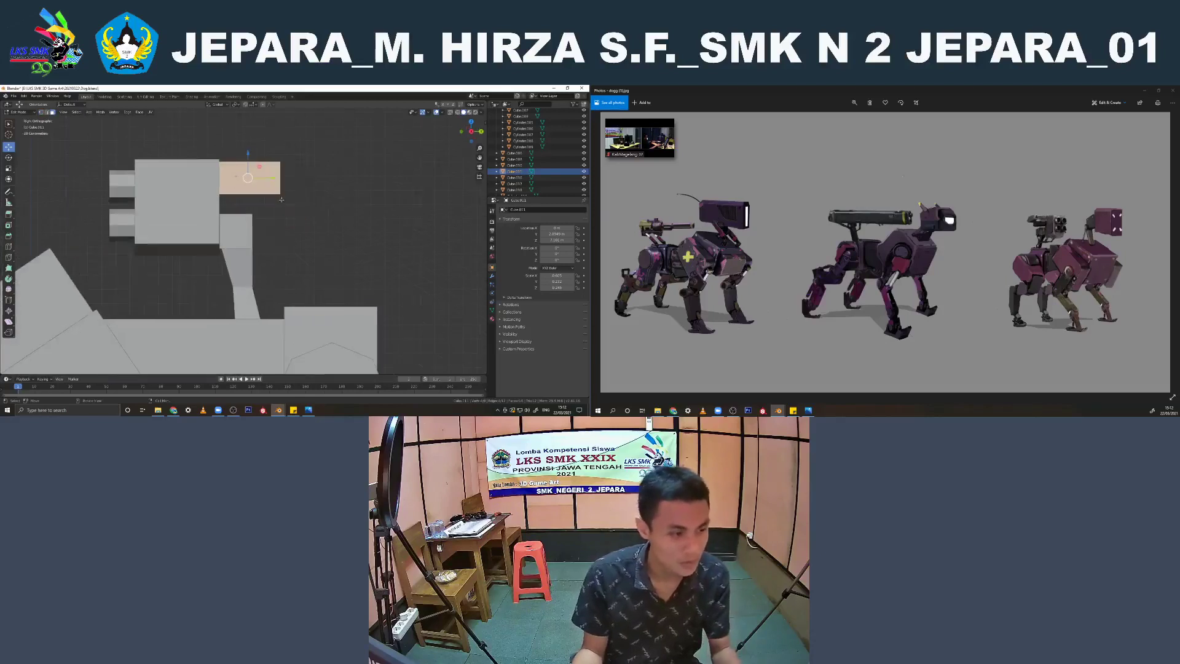
pyautogui.press('i')
pyautogui.click(300, 169)
# Extrude the inset side face outward from the turret's rear box and adjust its position along X
pyautogui.press('KP_7')
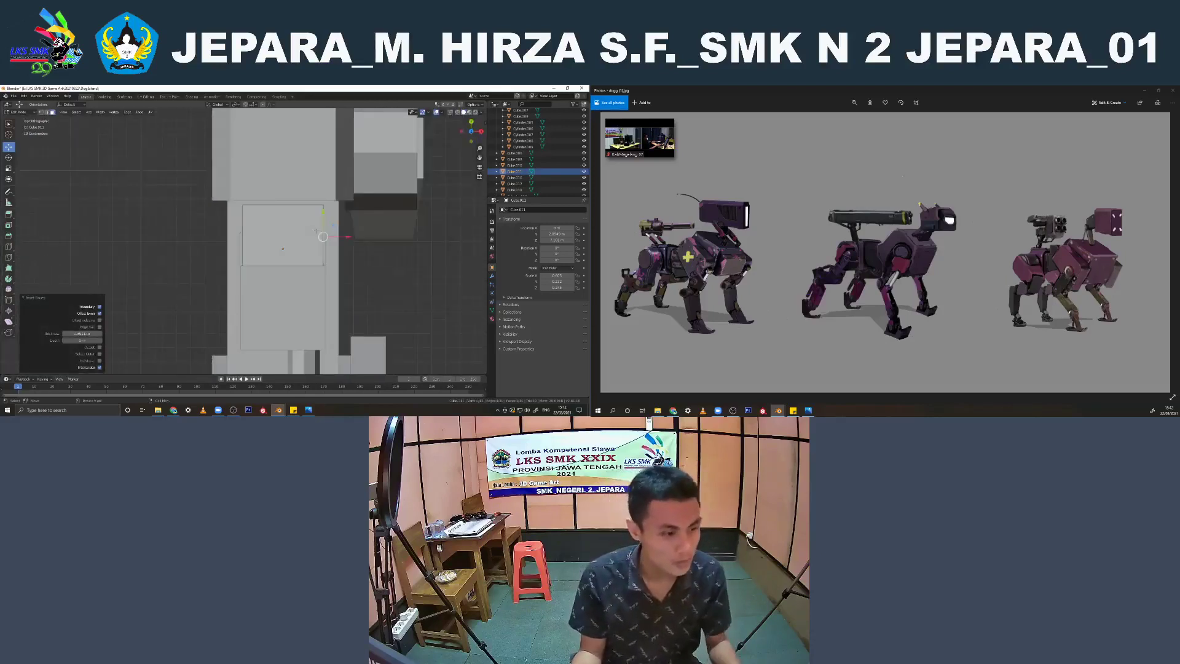
pyautogui.press('e')
pyautogui.click(342, 233)
pyautogui.press('KP_1')
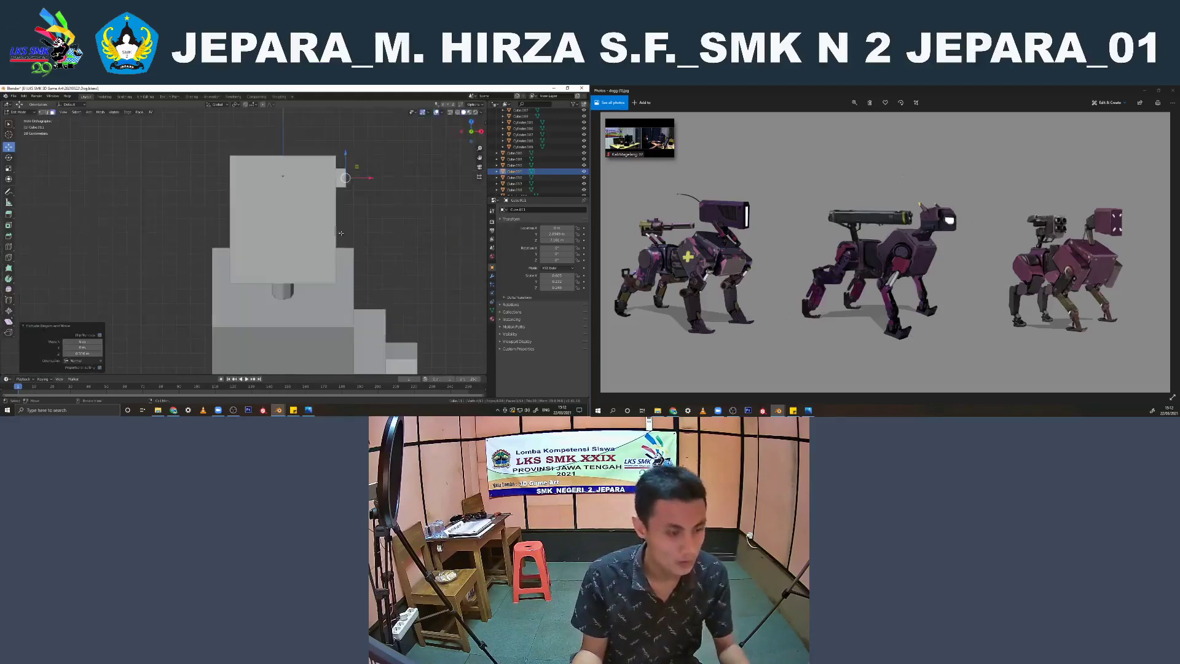
pyautogui.moveTo(326, 233); pyautogui.dragTo(304, 254, button='middle')
pyautogui.press('Tab')
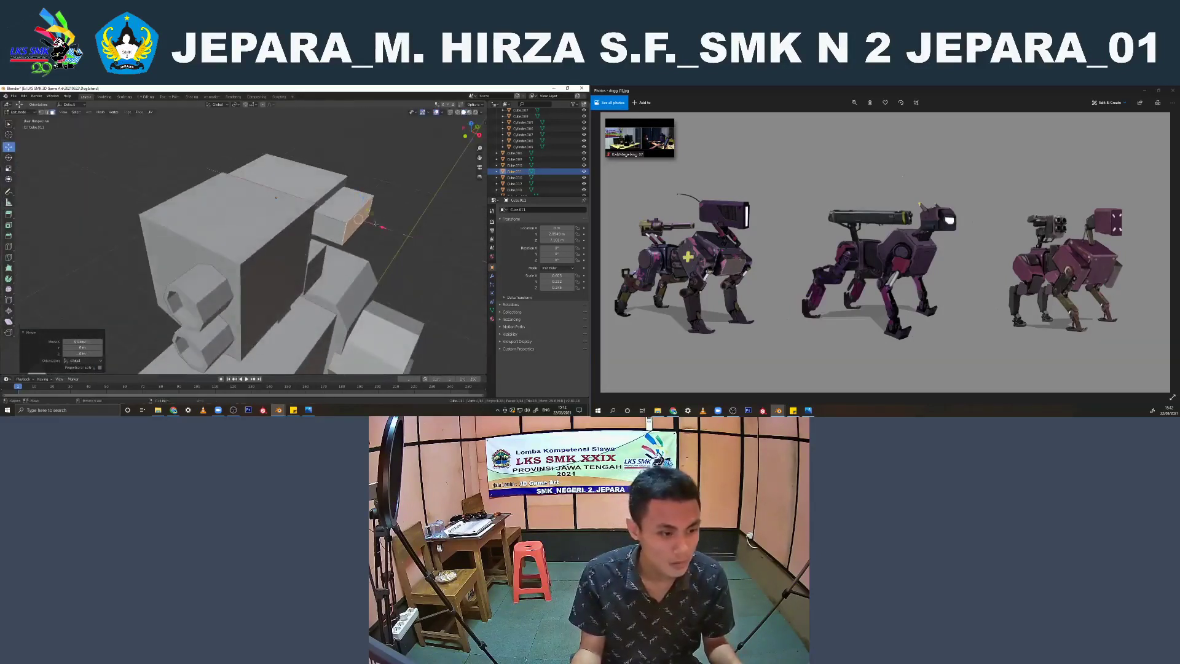
# Isolate the rear hip cylinder and connect the opposite top and bottom vertices across both of its end caps
pyautogui.moveTo(373, 223); pyautogui.dragTo(302, 232, button='middle')
pyautogui.scroll(-6, 328, 237)
pyautogui.click(228, 263)
pyautogui.scroll(4, 228, 263)
pyautogui.moveTo(198, 288); pyautogui.dragTo(321, 274, button='middle')
pyautogui.click(283, 275)
pyautogui.press('Tab')
pyautogui.scroll(1, 283, 275)
pyautogui.press('KP_Divide')
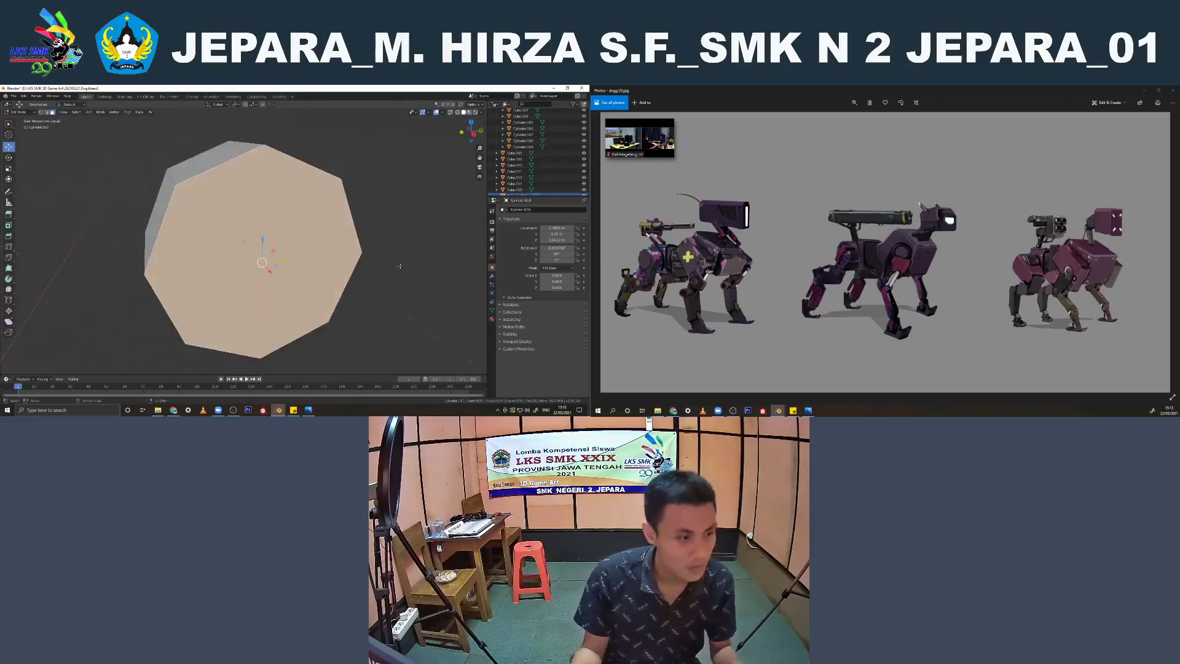
pyautogui.click(321, 274)
pyautogui.click(42, 113)
pyautogui.click(251, 154)
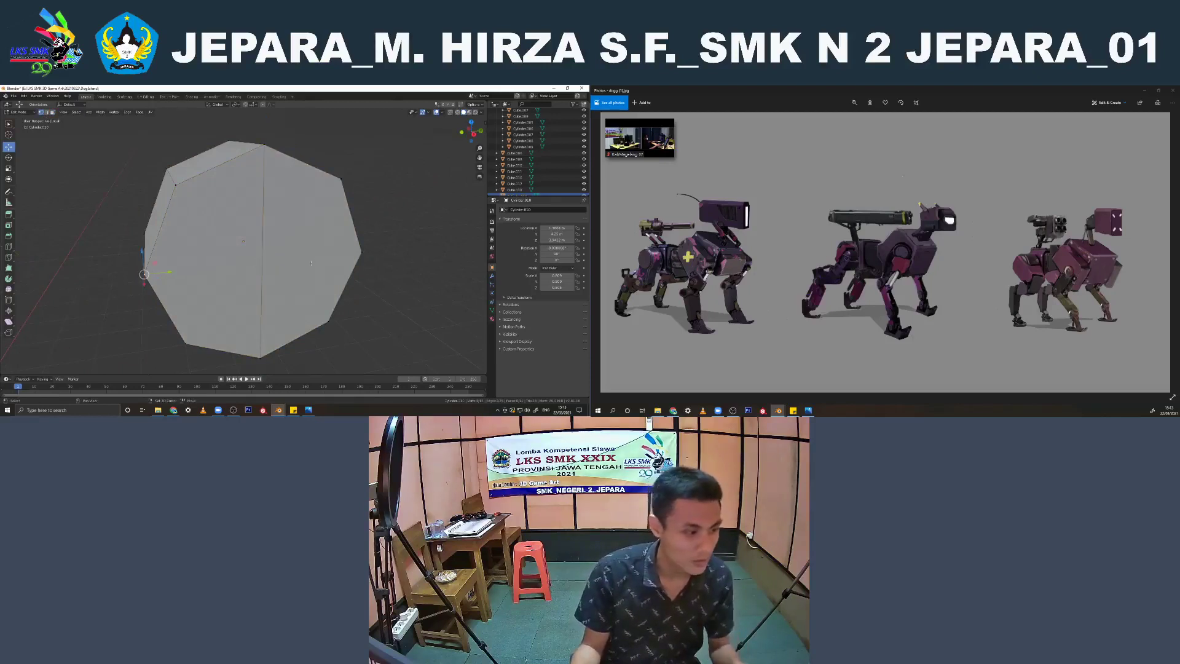
pyautogui.moveTo(243, 241); pyautogui.dragTo(236, 206, button='middle')
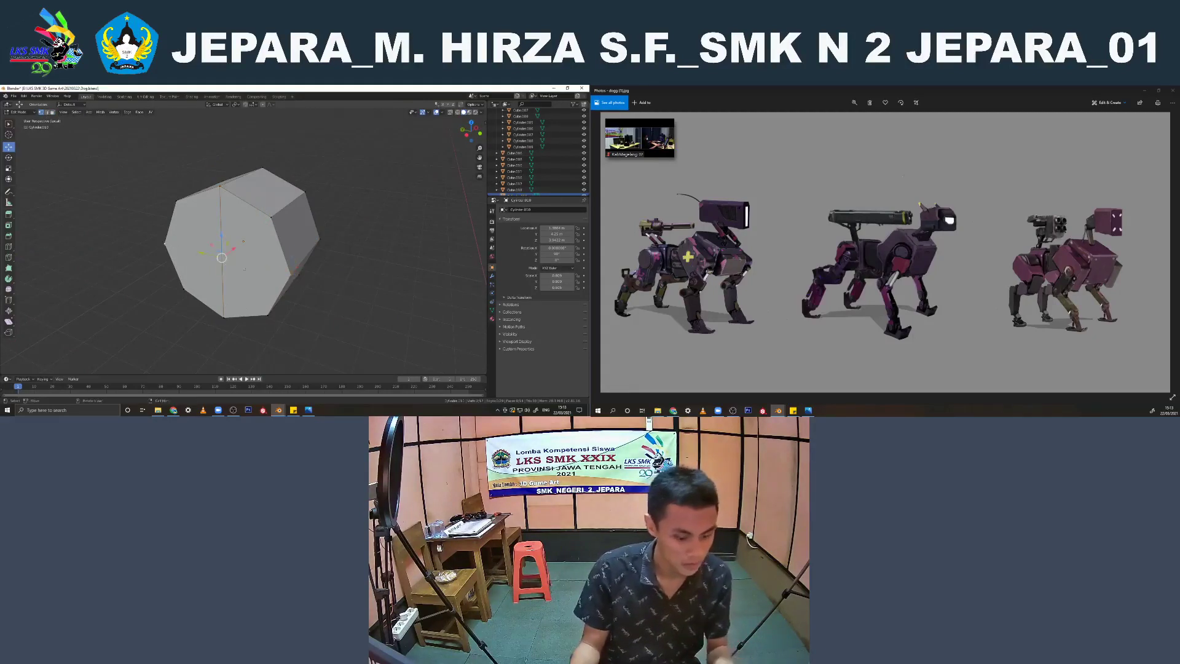
pyautogui.moveTo(236, 206); pyautogui.dragTo(246, 231, button='middle')
# Add a loop cut near each end of the rear hip cylinder, slide them toward the caps, and leave the isolated view
pyautogui.click(241, 214)
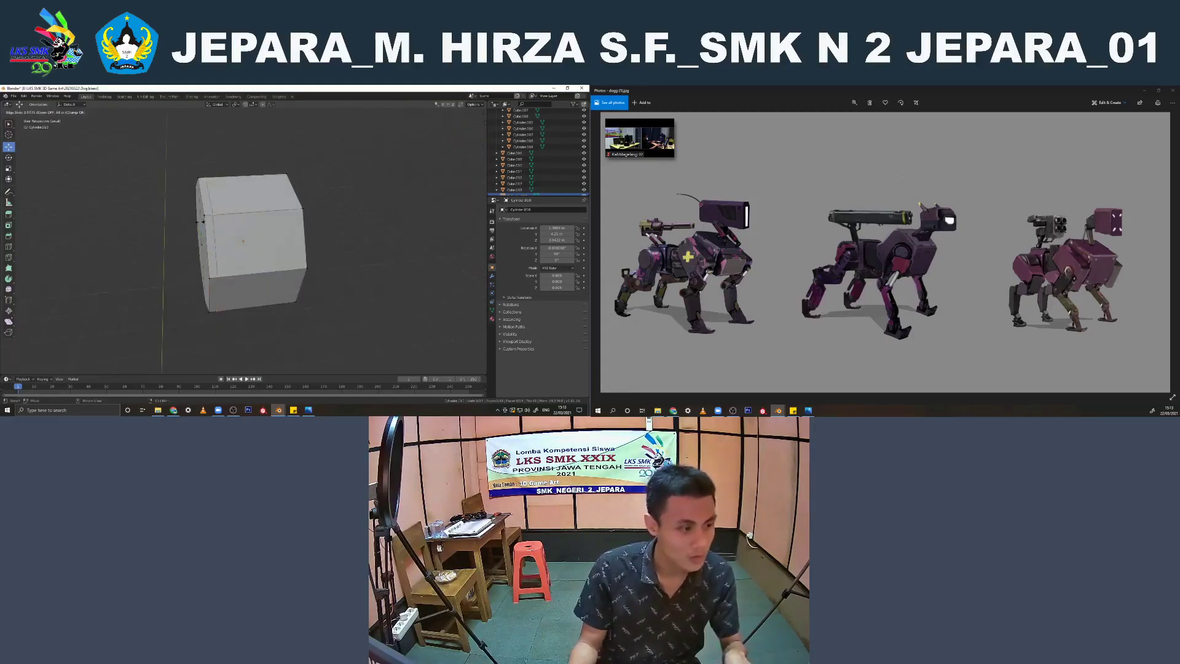
pyautogui.click(196, 223)
pyautogui.hotkey('ctrl', 'r')
pyautogui.click(246, 214)
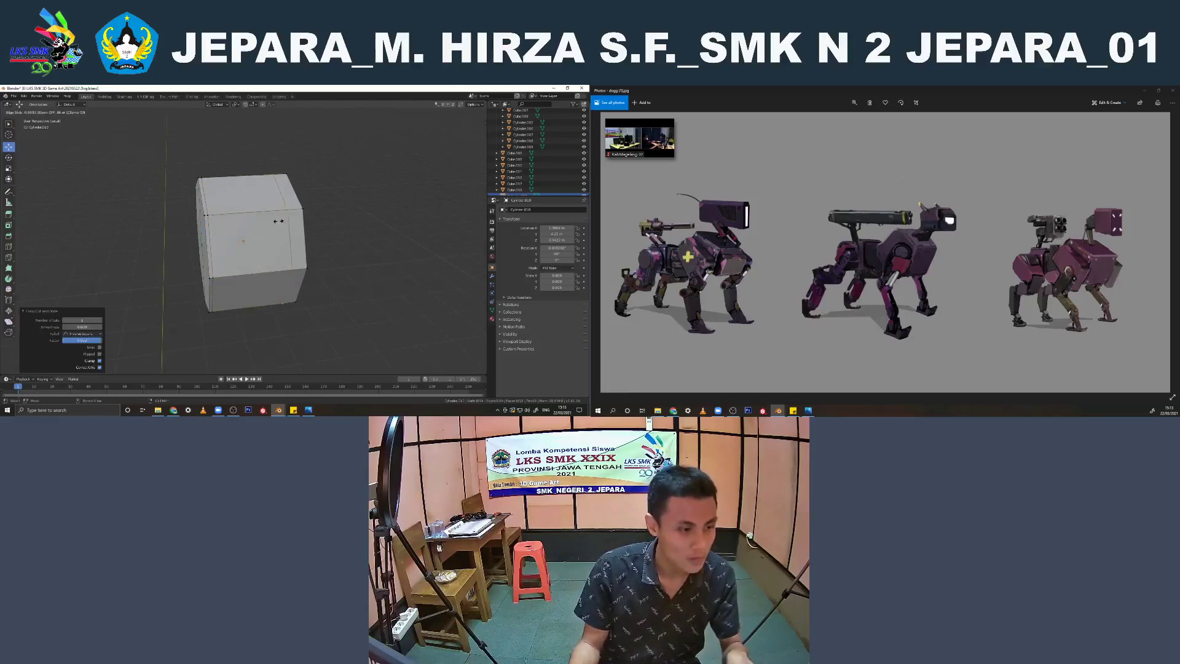
pyautogui.click(290, 222)
pyautogui.press('KP_Divide')
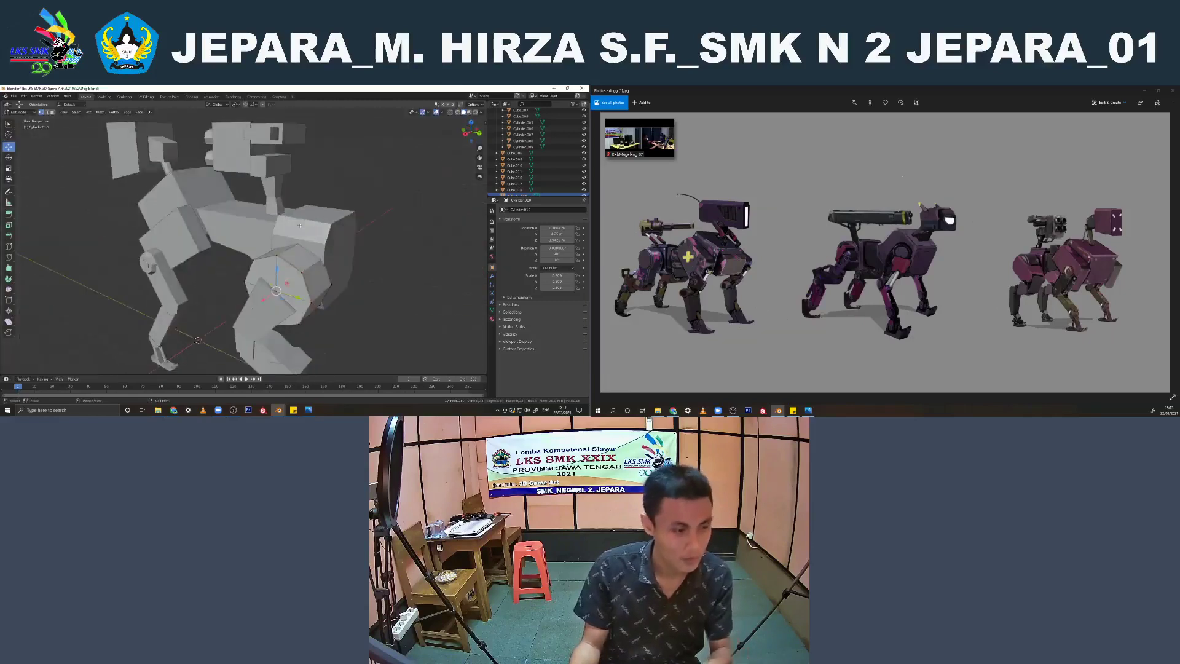
pyautogui.scroll(-2, 280, 270)
pyautogui.press('Tab')
# Examine the front upper leg on its own and together with the rest of the robot
pyautogui.moveTo(265, 274); pyautogui.dragTo(300, 231, button='middle')
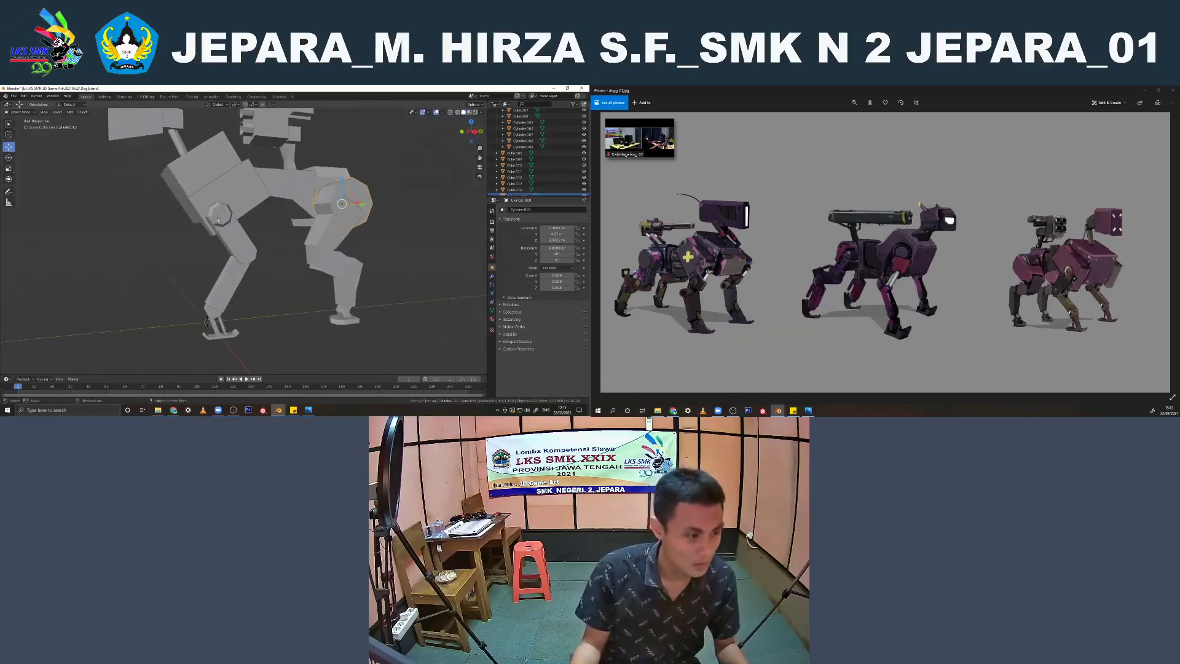
pyautogui.click(220, 208)
pyautogui.press('Tab')
pyautogui.moveTo(219, 210); pyautogui.dragTo(266, 261, button='middle')
pyautogui.press('KP_Divide')
pyautogui.press('Tab')
pyautogui.scroll(-4, 282, 269)
pyautogui.press('KP_Divide')
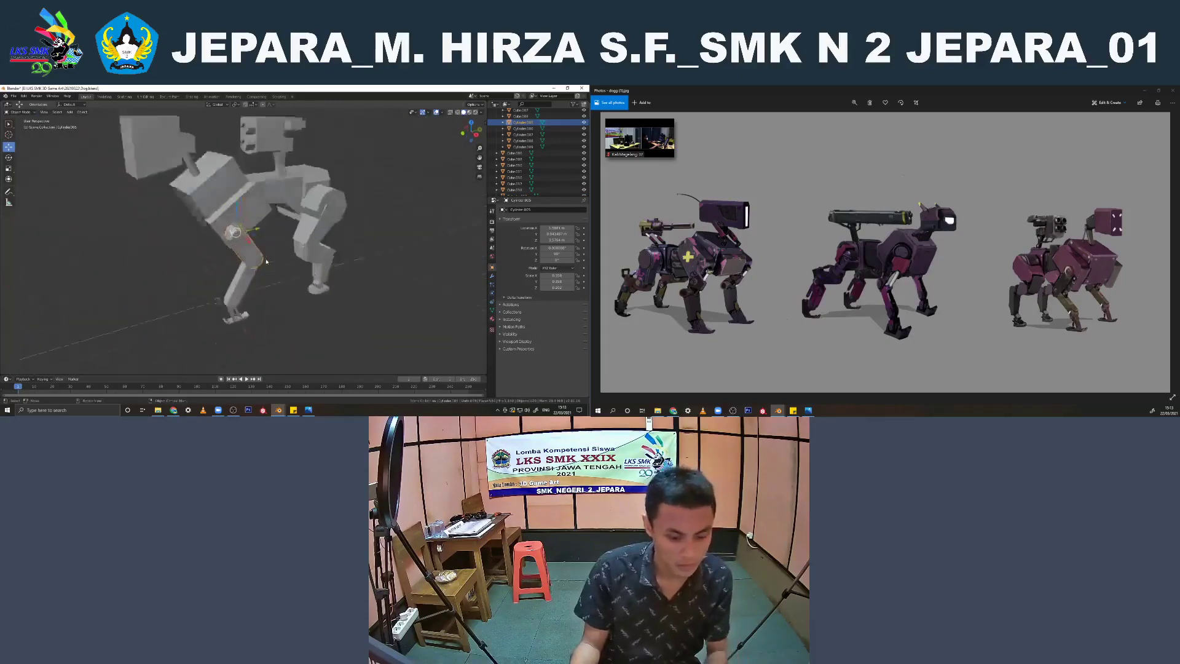
pyautogui.scroll(3, 266, 262)
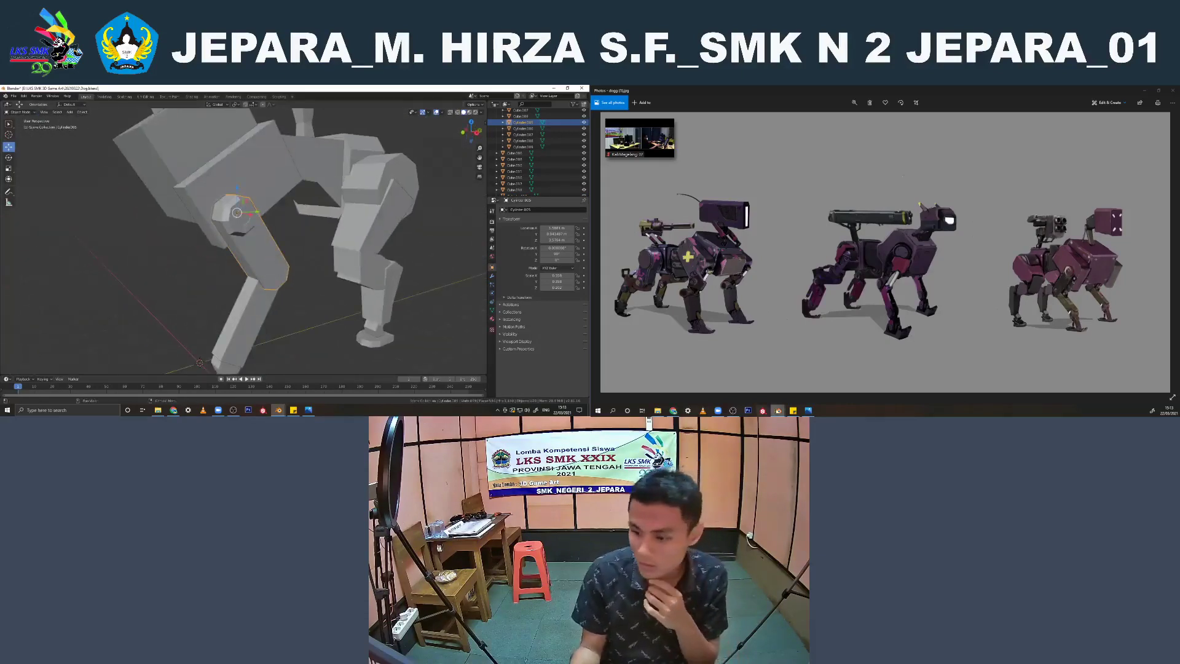
pyautogui.scroll(-3, 425, 259)
pyautogui.moveTo(424, 259); pyautogui.dragTo(301, 311, button='middle')
pyautogui.click(403, 264)
pyautogui.scroll(-2, 404, 264)
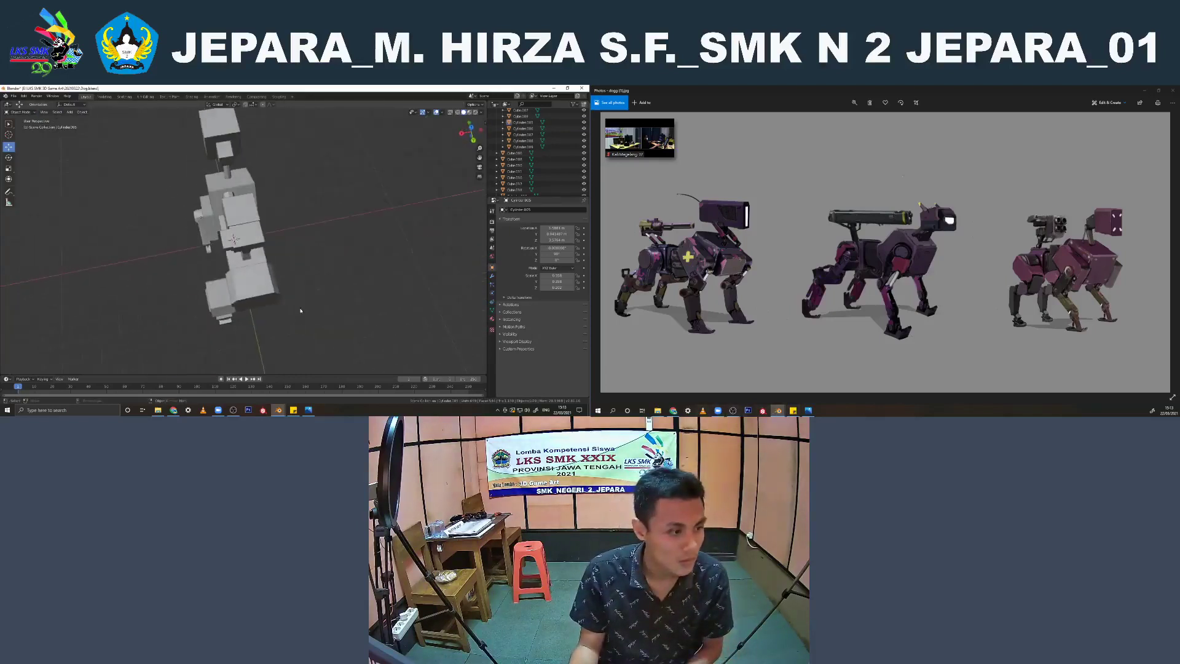
# Add a centered lengthwise loop cut to the turret's rear box in top view
pyautogui.click(254, 243)
pyautogui.moveTo(254, 241); pyautogui.dragTo(277, 205, button='middle')
pyautogui.press('KP_7')
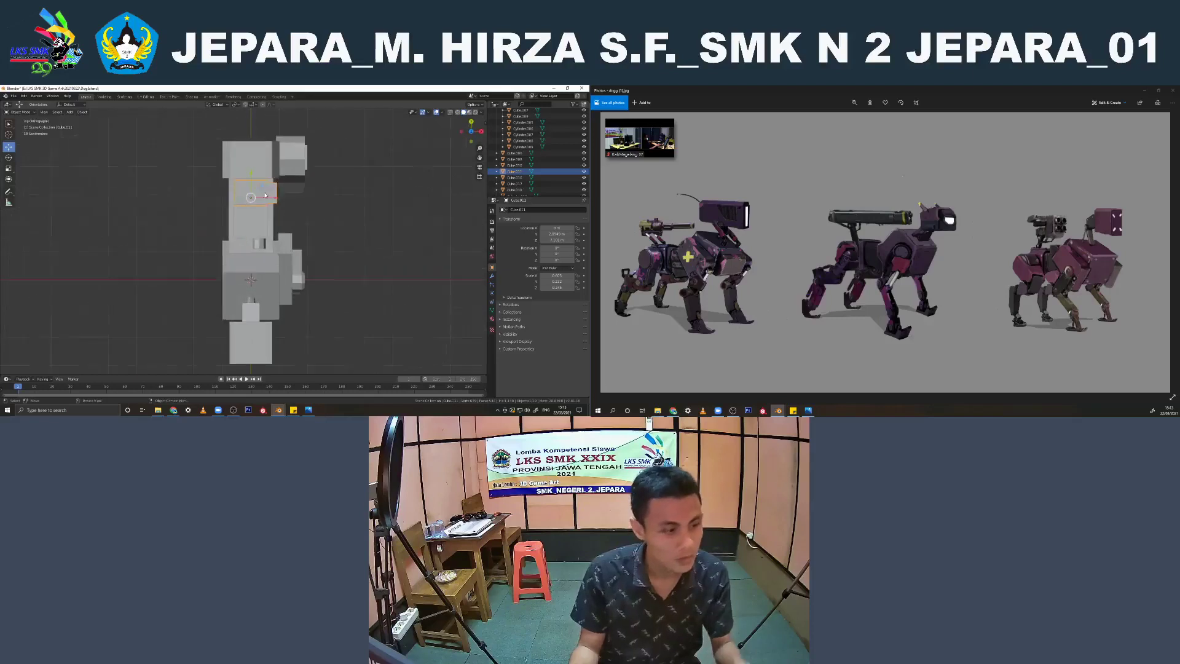
pyautogui.press('Tab')
pyautogui.scroll(2, 258, 193)
pyautogui.hotkey('ctrl', 'r')
pyautogui.click(249, 175)
pyautogui.rightClick(240, 169)
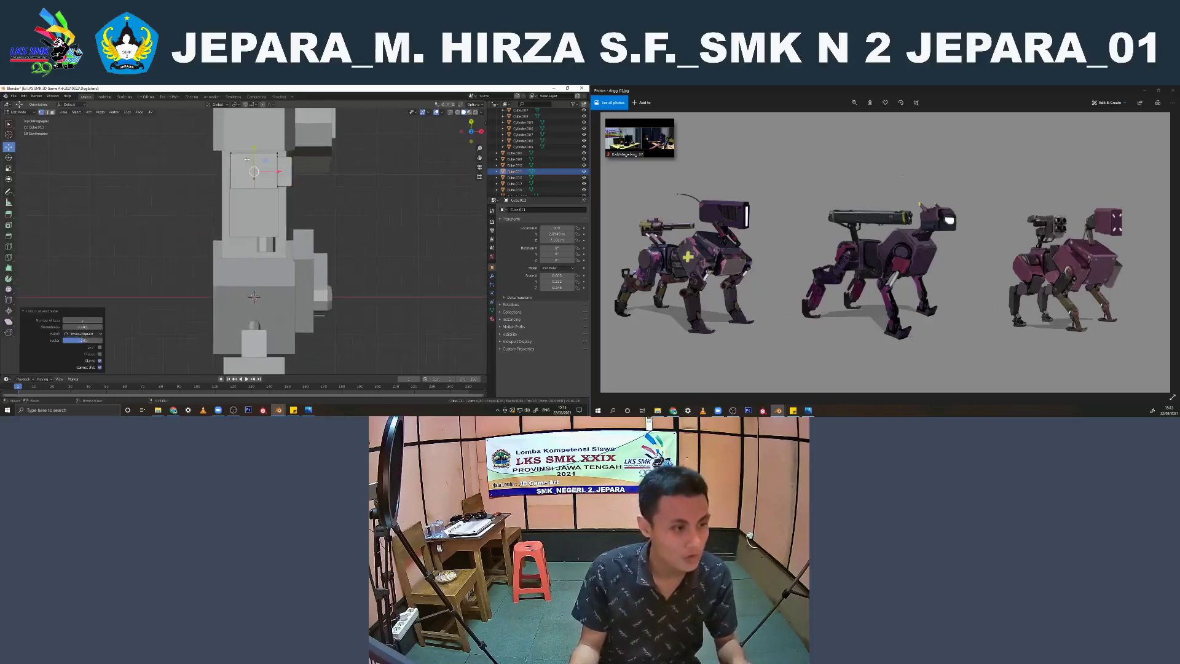
# Select the negative-X half of the turret's rear box in wireframe shading and delete its vertices
pyautogui.keyDown('shift'); pyautogui.moveTo(239, 168); pyautogui.dragTo(253, 208, button='middle'); pyautogui.keyUp('shift')
pyautogui.click(212, 207)
pyautogui.click(179, 164)
pyautogui.press('b')
pyautogui.moveTo(222, 161)
pyautogui.mouseDown()
pyautogui.moveTo(244, 194)
pyautogui.moveTo(258, 275)
pyautogui.mouseUp()
pyautogui.press('z')
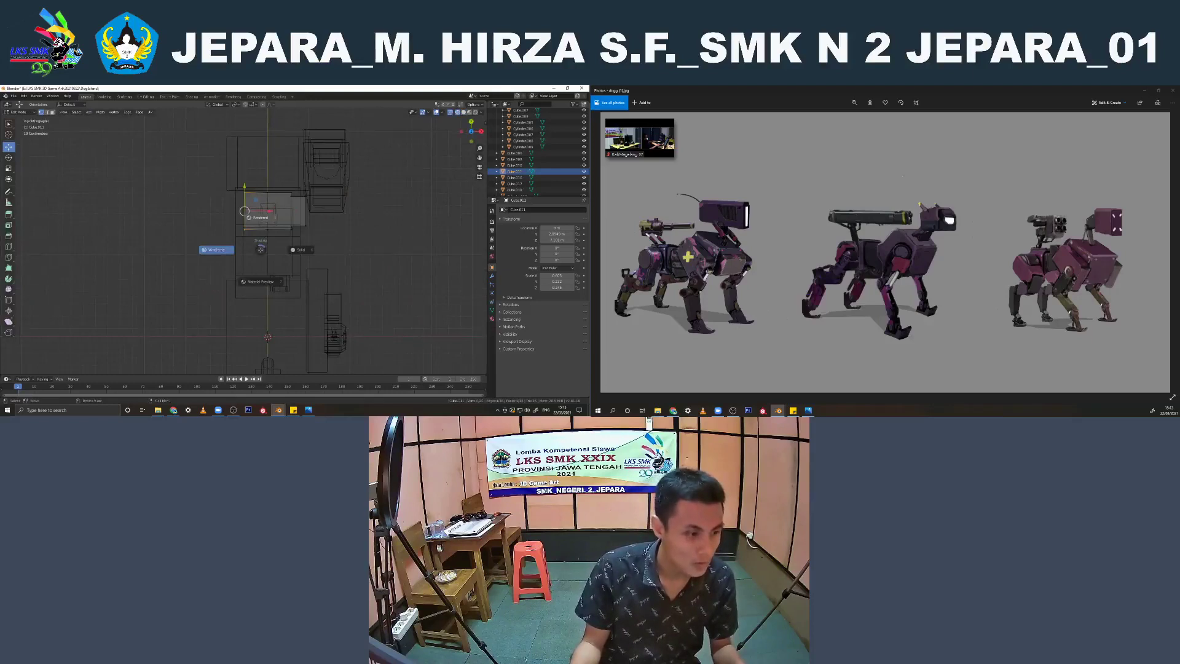
pyautogui.click(245, 212)
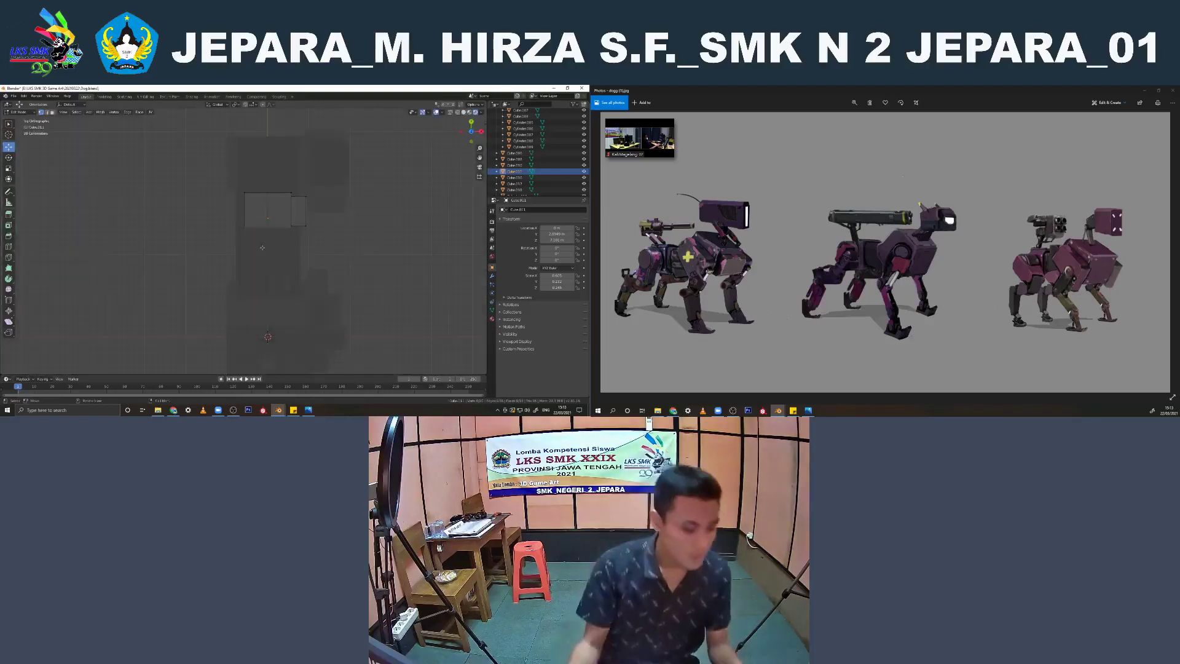
pyautogui.hotkey('shift', 'z')
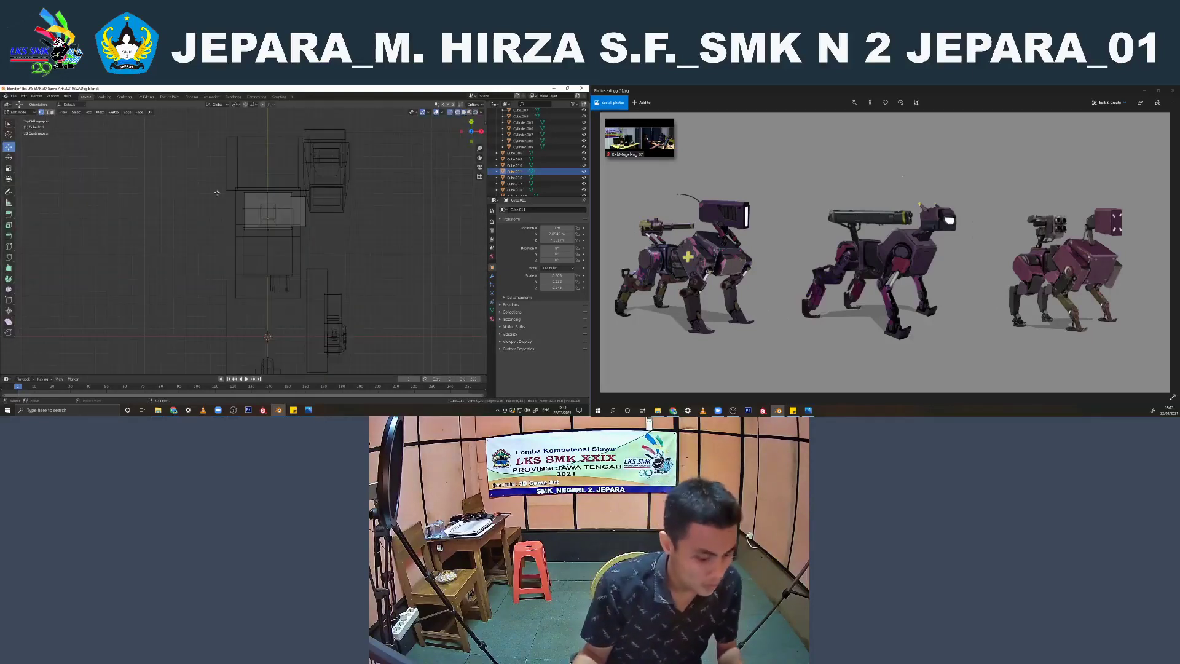
pyautogui.press('b')
pyautogui.moveTo(214, 168); pyautogui.dragTo(261, 248)
pyautogui.press('x')
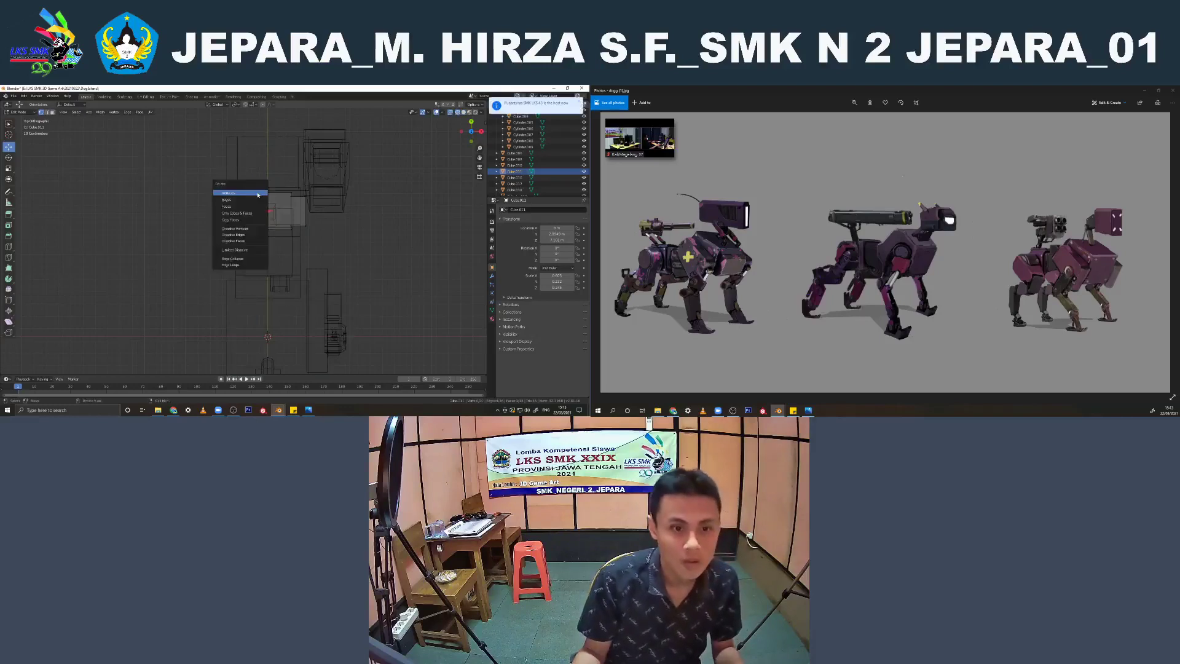
pyautogui.click(251, 194)
pyautogui.press('Tab')
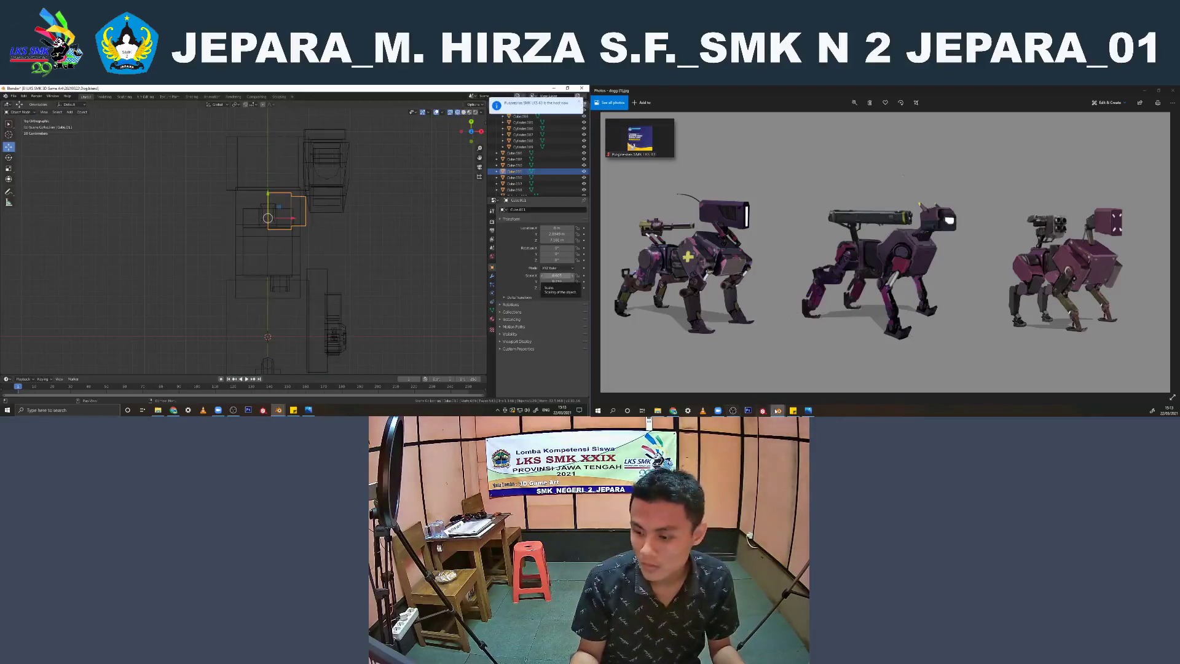
pyautogui.click(678, 411)
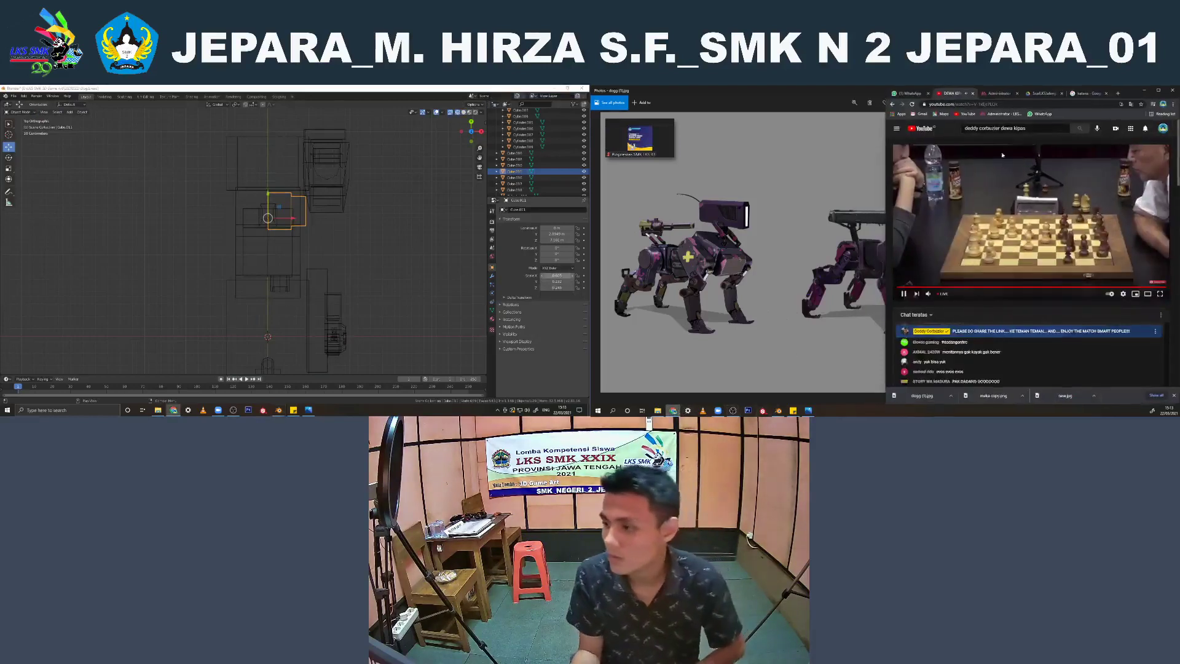
pyautogui.click(1145, 91)
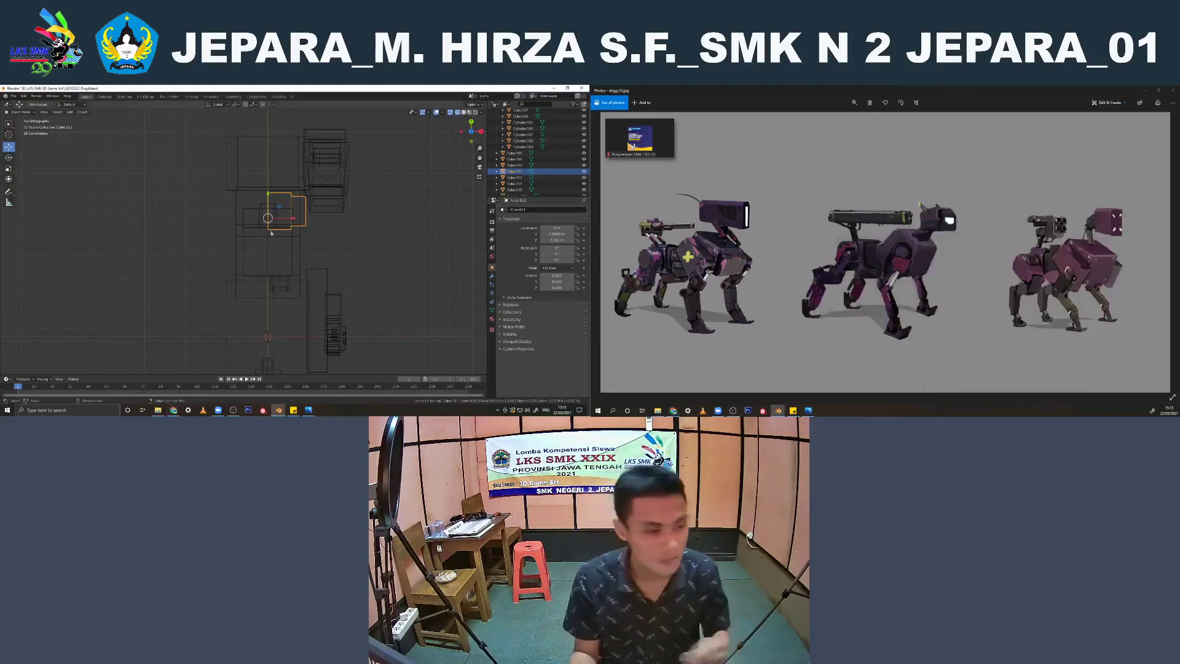
# Return the viewport from wireframe to solid shading and clear the selection of all objects
pyautogui.scroll(1, 398, 262)
pyautogui.click(294, 291)
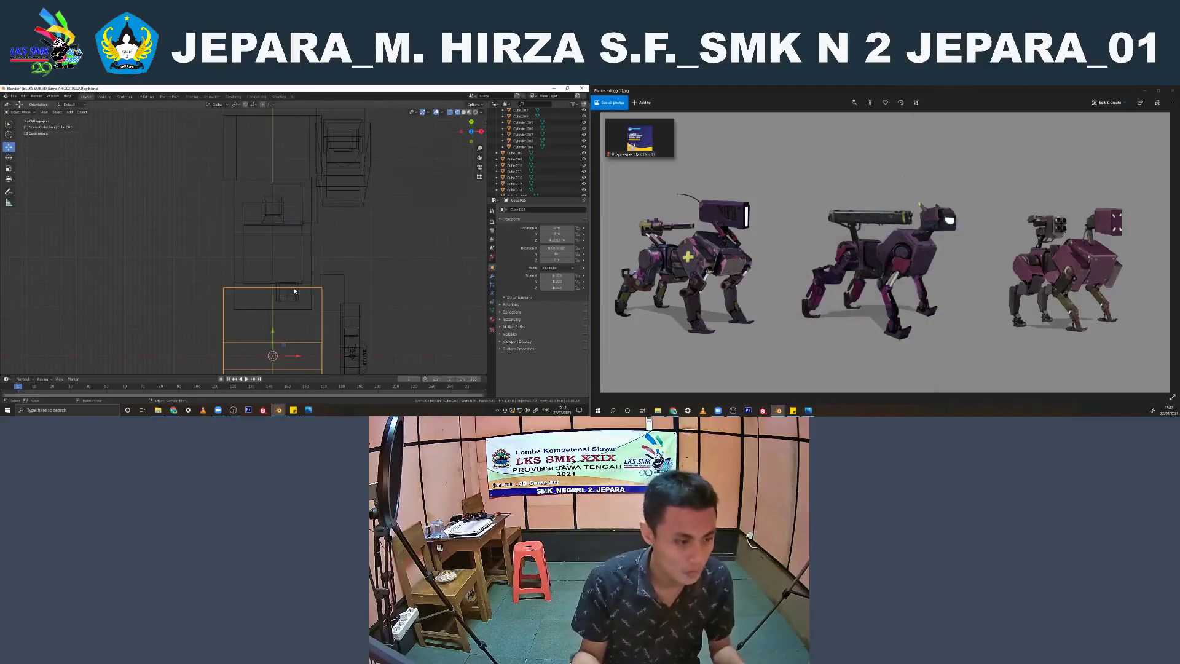
pyautogui.press('a')
pyautogui.moveTo(363, 290); pyautogui.dragTo(403, 292, button='middle')
pyautogui.click(321, 264)
pyautogui.scroll(-3, 323, 268)
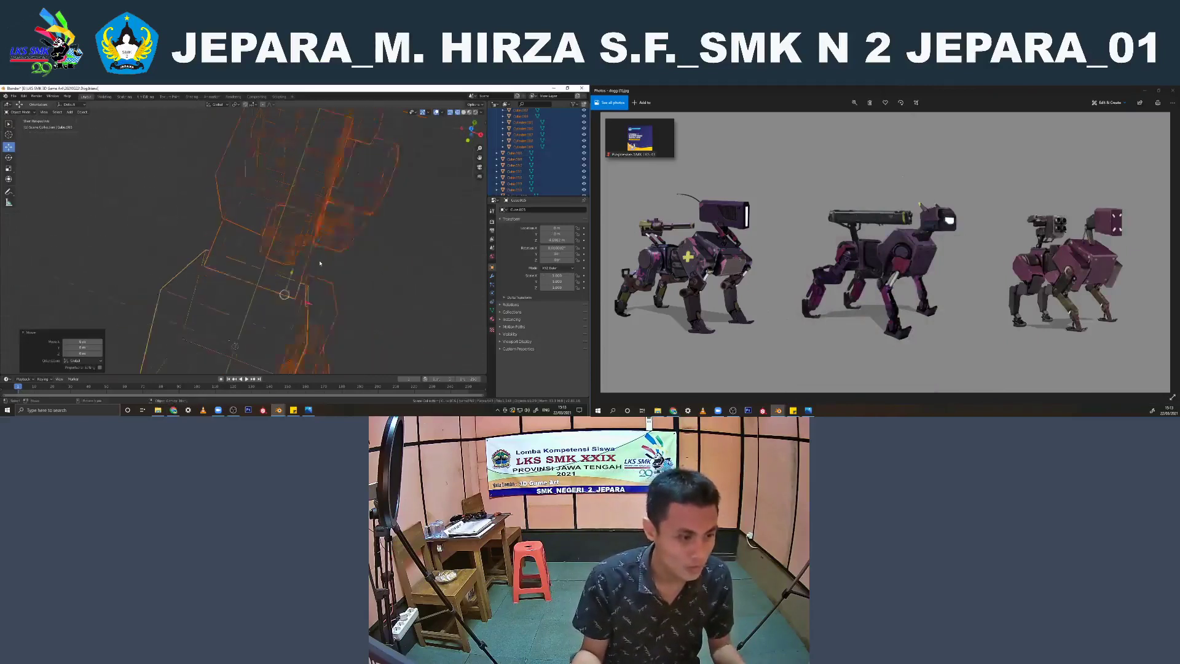
pyautogui.click(325, 272)
pyautogui.hotkey('shift', 'z')
pyautogui.moveTo(285, 274); pyautogui.dragTo(308, 246, button='middle')
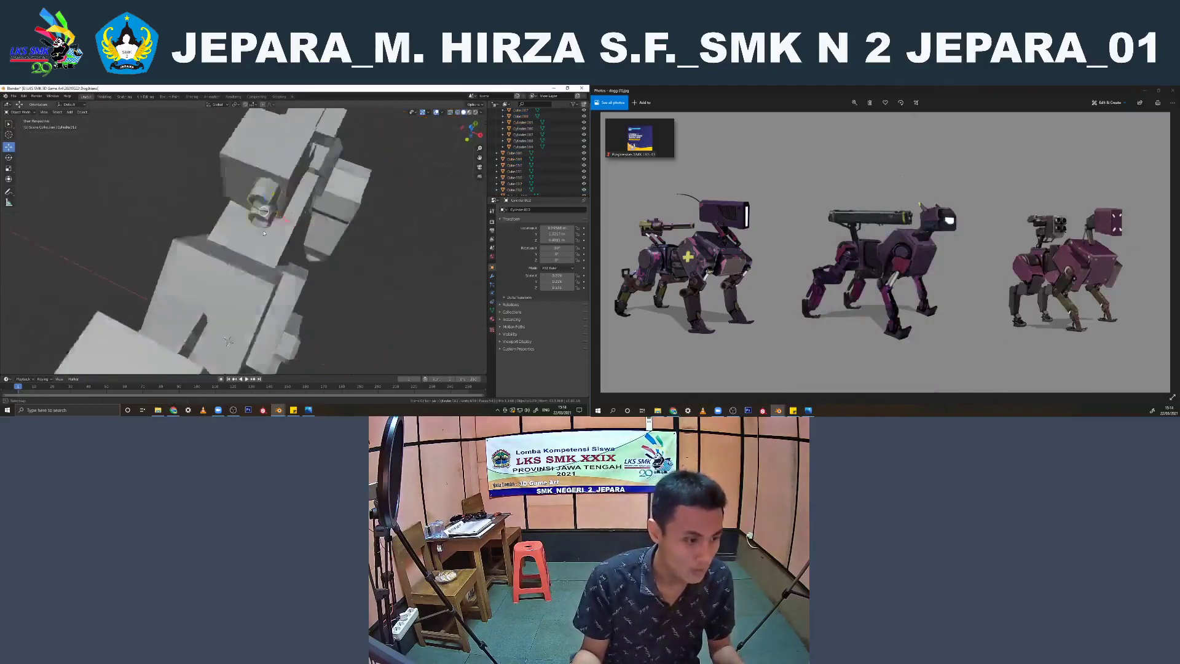
# Inspect the hollow openings of the turret's two gun barrels up close in mesh editing
pyautogui.scroll(2, 270, 234)
pyautogui.click(253, 177)
pyautogui.press('Tab')
pyautogui.scroll(2, 252, 183)
pyautogui.keyDown('shift'); pyautogui.moveTo(253, 167); pyautogui.dragTo(256, 207, button='middle'); pyautogui.keyUp('shift')
pyautogui.scroll(3, 256, 207)
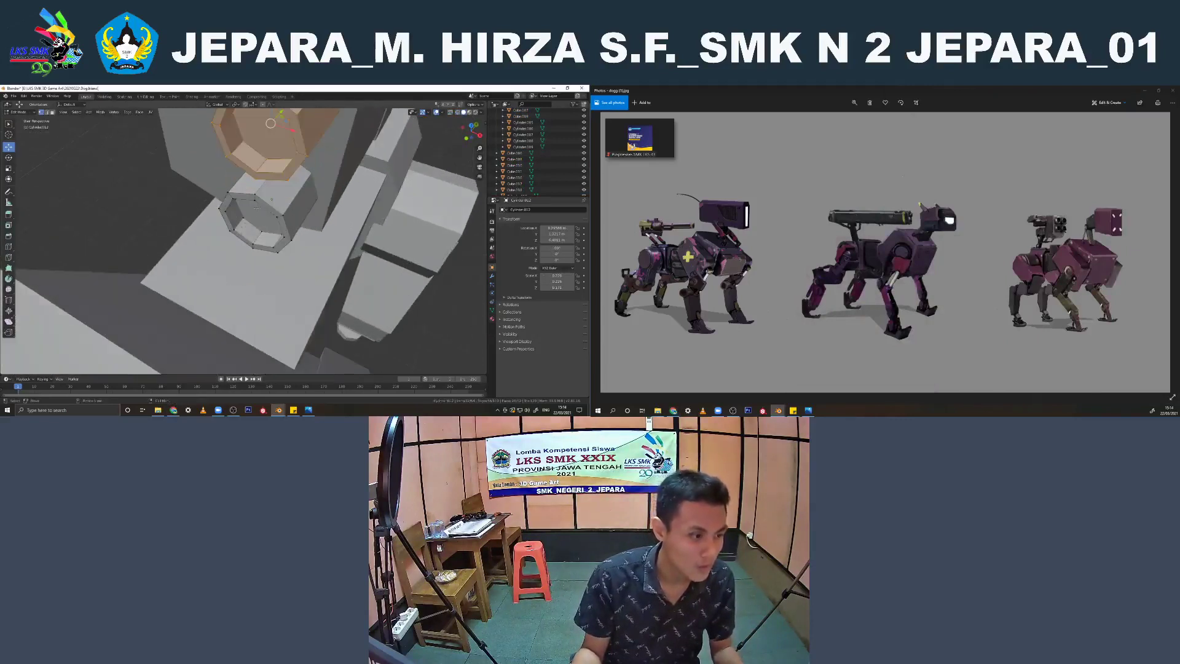
pyautogui.scroll(-8, 93, 142)
pyautogui.press('Tab')
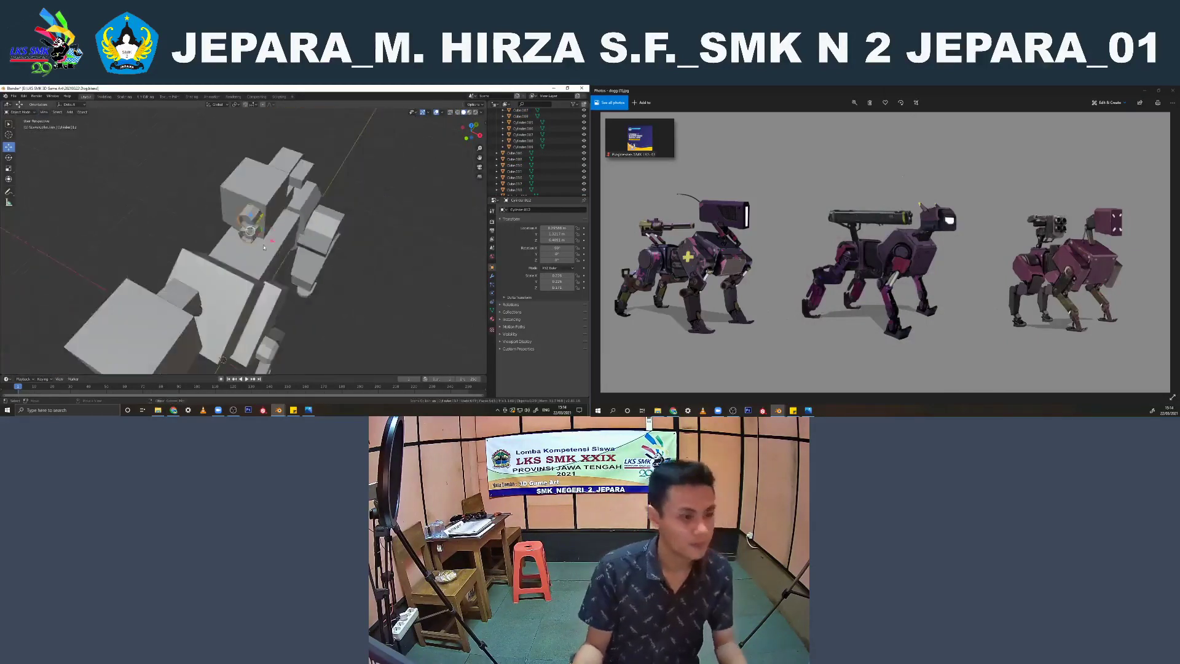
# Duplicate all of the robot's objects in place and move the copies to a new collection
pyautogui.moveTo(258, 258); pyautogui.dragTo(317, 209, button='middle')
pyautogui.scroll(-1, 317, 208)
pyautogui.click(319, 207)
pyautogui.press('a')
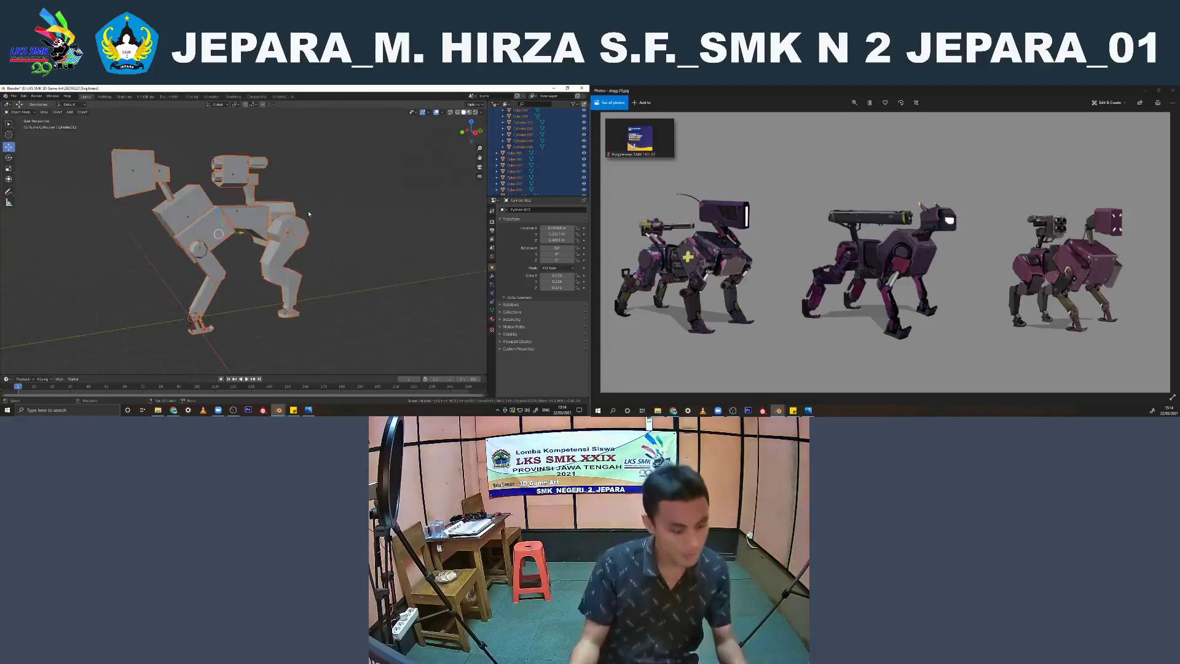
pyautogui.hotkey('shift', 'd')
pyautogui.press('Escape')
pyautogui.press('m')
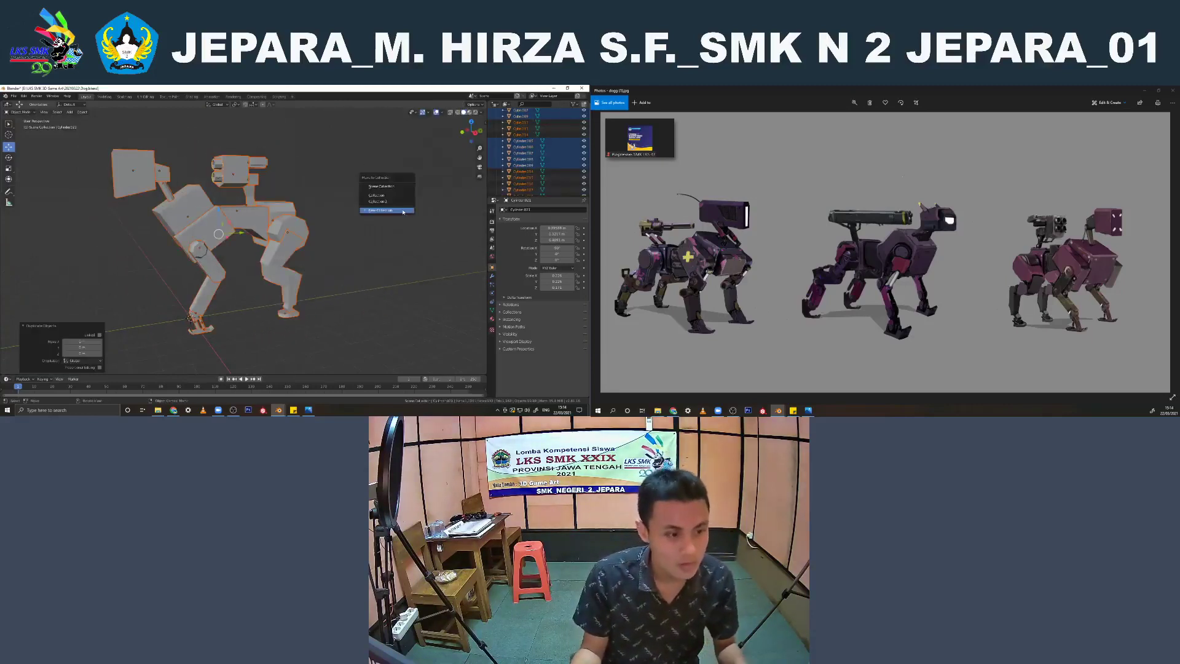
pyautogui.click(403, 212)
pyautogui.click(404, 213)
# Collapse and exclude Collection 2 holding the original robot parts, and clear the selection
pyautogui.scroll(3, 500, 147)
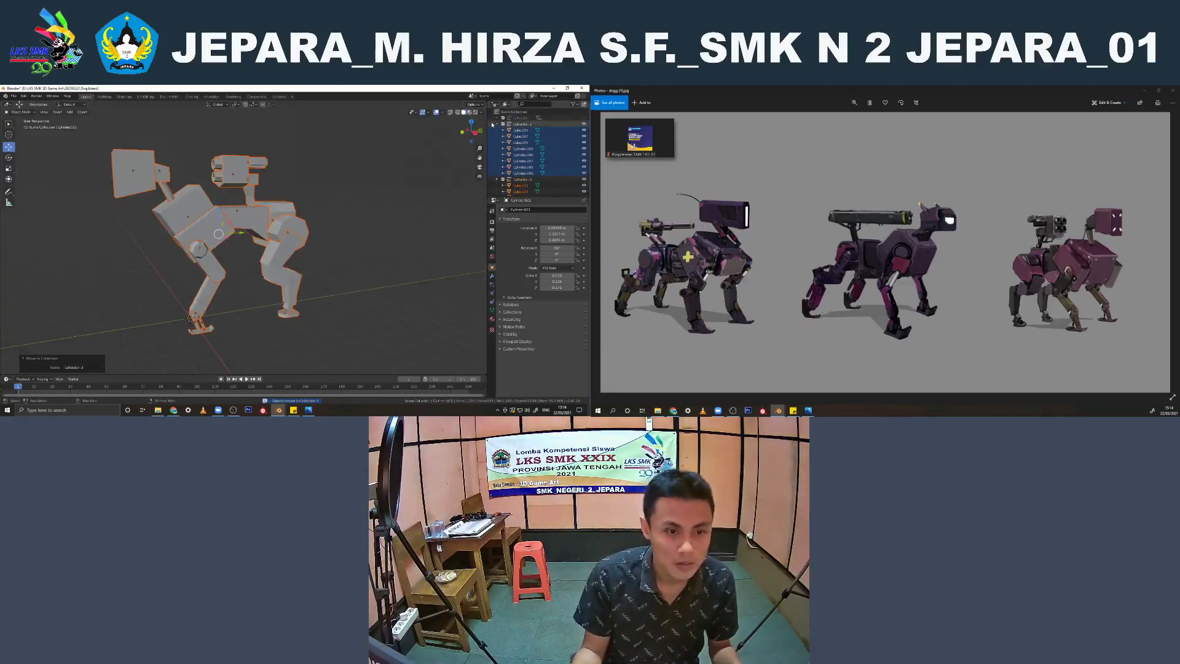
pyautogui.click(497, 123)
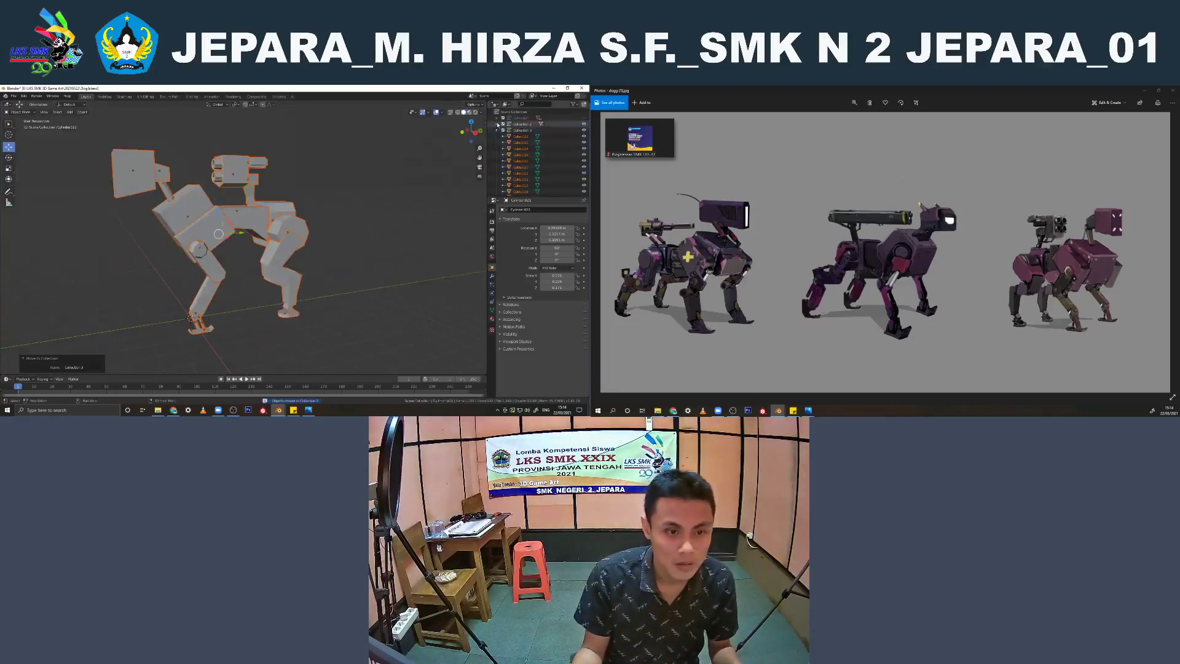
pyautogui.click(379, 173)
# Isolate the robot's head, neck, chest, waist and rear body blocks in local view and join them into one object
pyautogui.moveTo(286, 194); pyautogui.dragTo(281, 208, button='middle')
pyautogui.click(229, 218)
pyautogui.scroll(1, 171, 227)
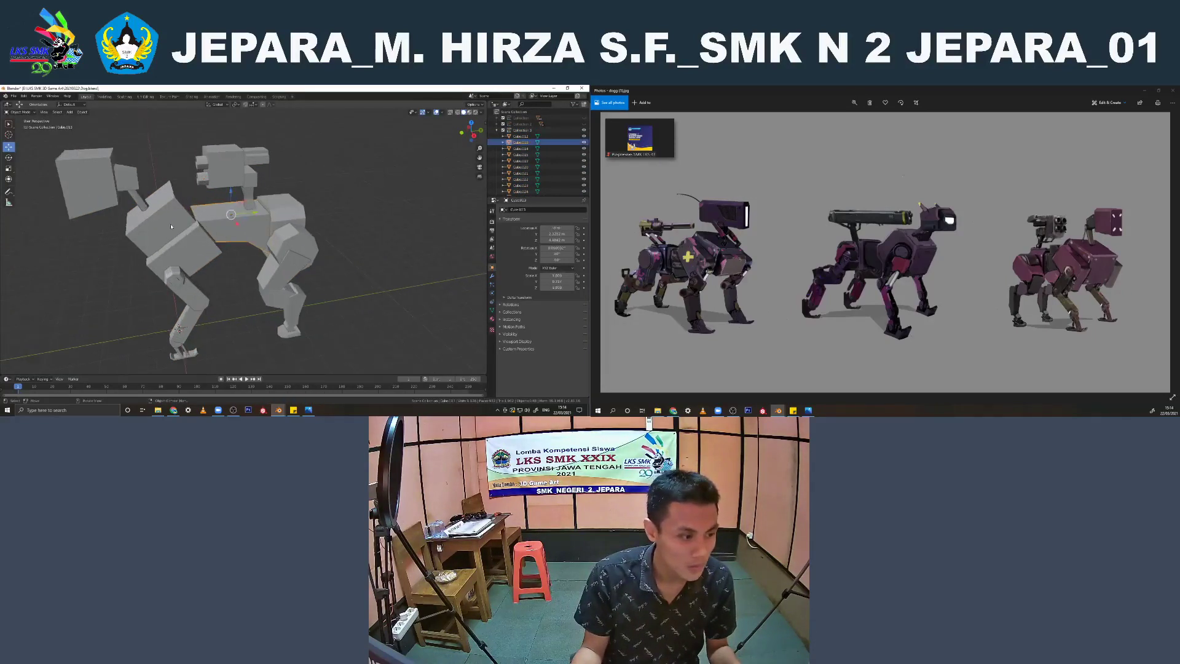
pyautogui.keyDown('shift'); pyautogui.click(172, 227); pyautogui.keyUp('shift')
pyautogui.keyDown('shift'); pyautogui.moveTo(171, 227); pyautogui.dragTo(190, 233, button='middle'); pyautogui.keyUp('shift')
pyautogui.keyDown('shift'); pyautogui.click(284, 228); pyautogui.keyUp('shift')
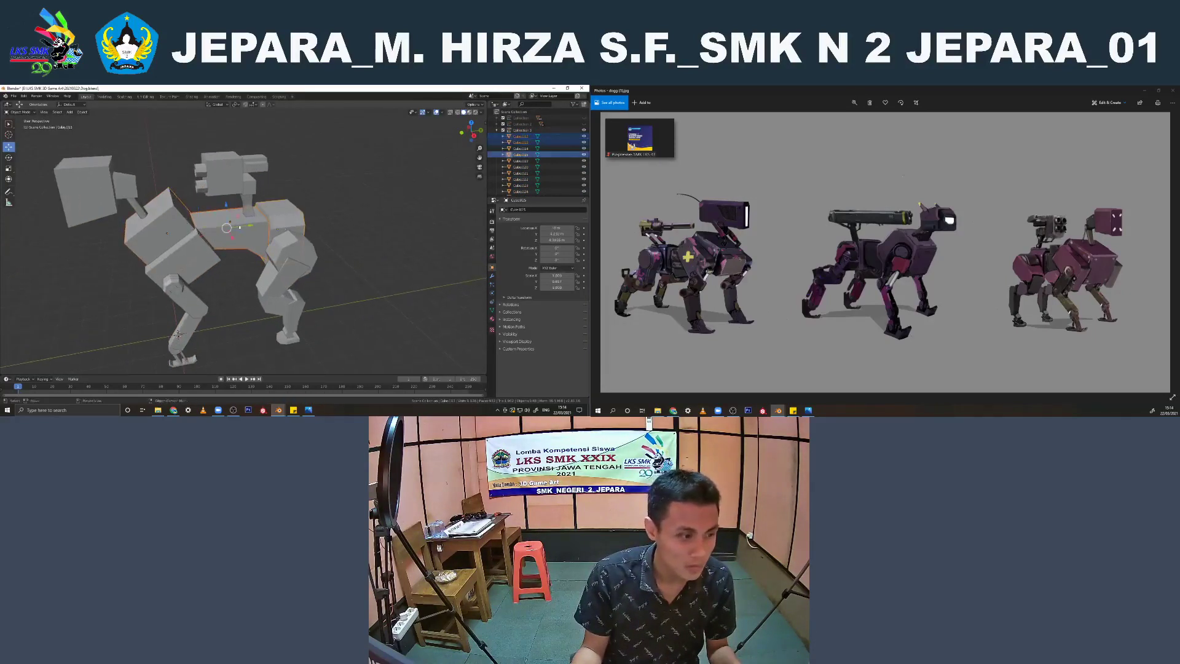
pyautogui.keyDown('shift'); pyautogui.click(109, 198); pyautogui.keyUp('shift')
pyautogui.keyDown('shift'); pyautogui.click(128, 189); pyautogui.keyUp('shift')
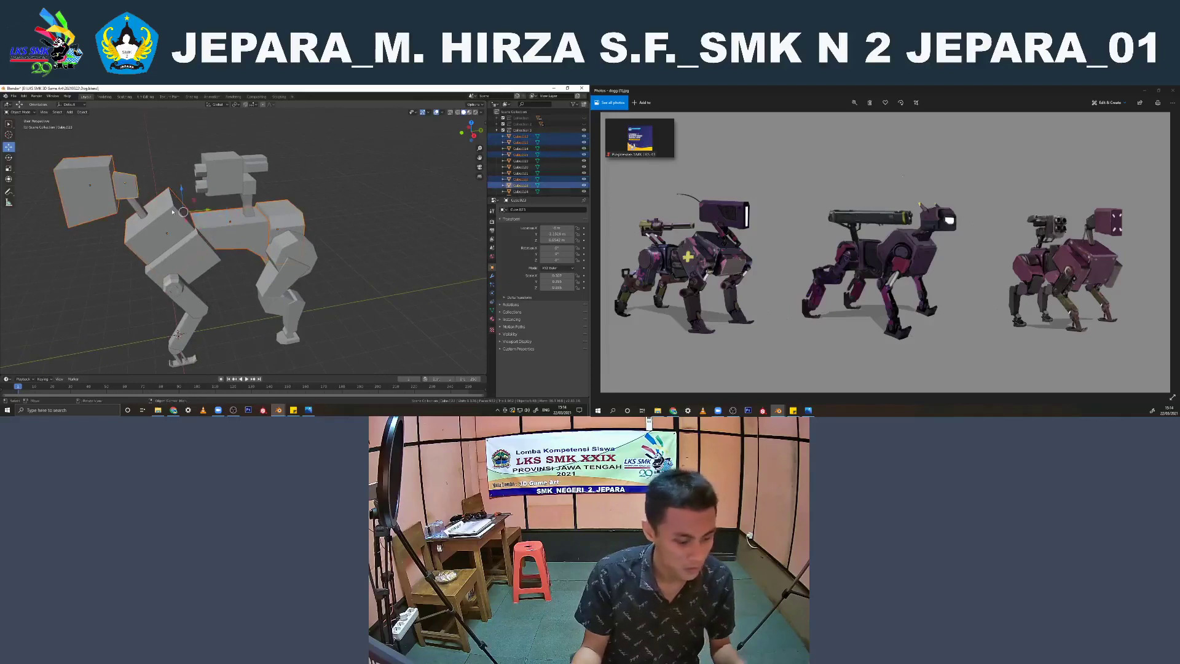
pyautogui.press('KP_Divide')
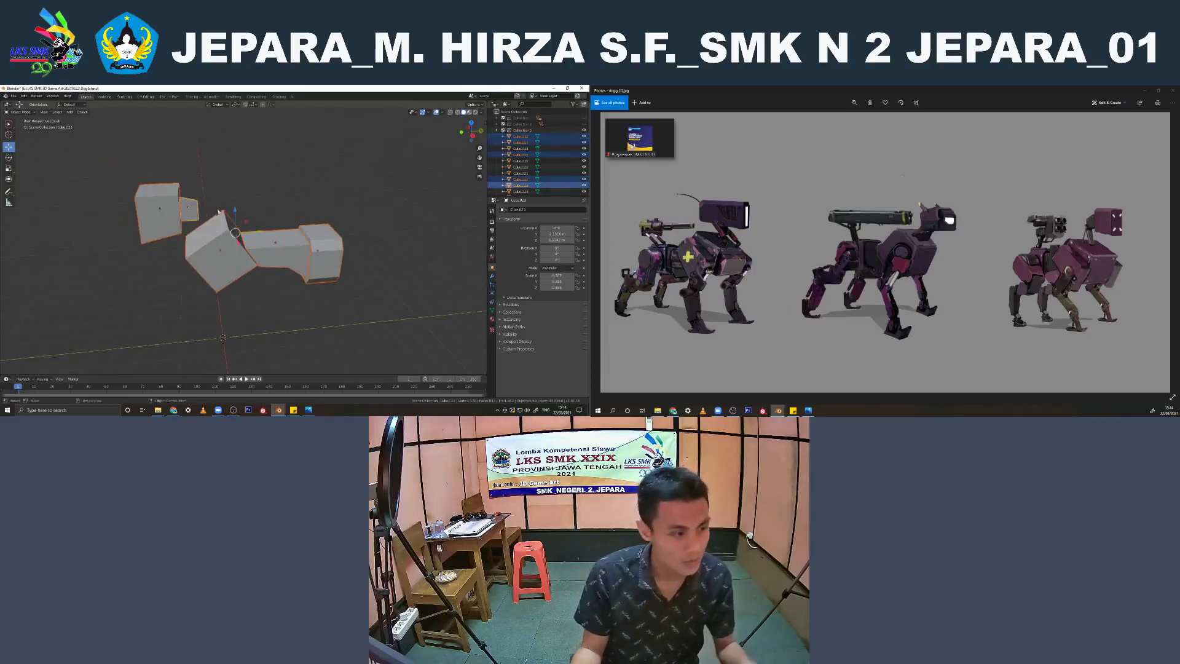
pyautogui.hotkey('ctrl', 'j')
pyautogui.moveTo(220, 215); pyautogui.dragTo(275, 234, button='middle')
# Bevel all edges of the joined body mesh by a small amount in mesh editing
pyautogui.press('Tab')
pyautogui.press('a')
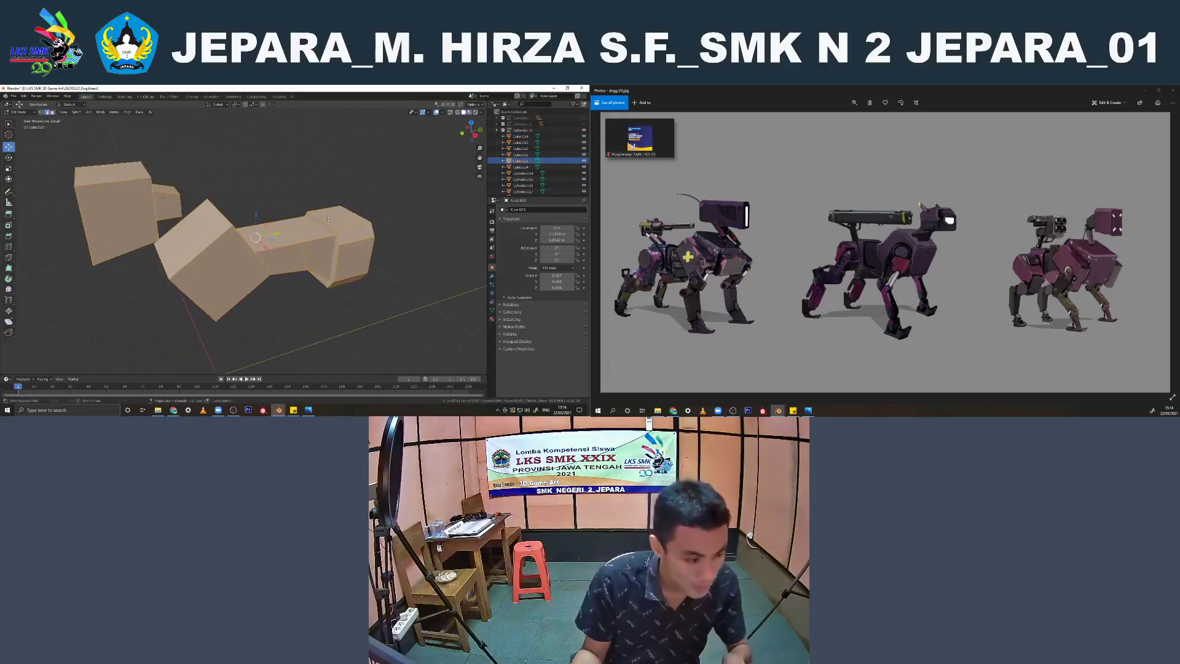
pyautogui.hotkey('ctrl', 'b')
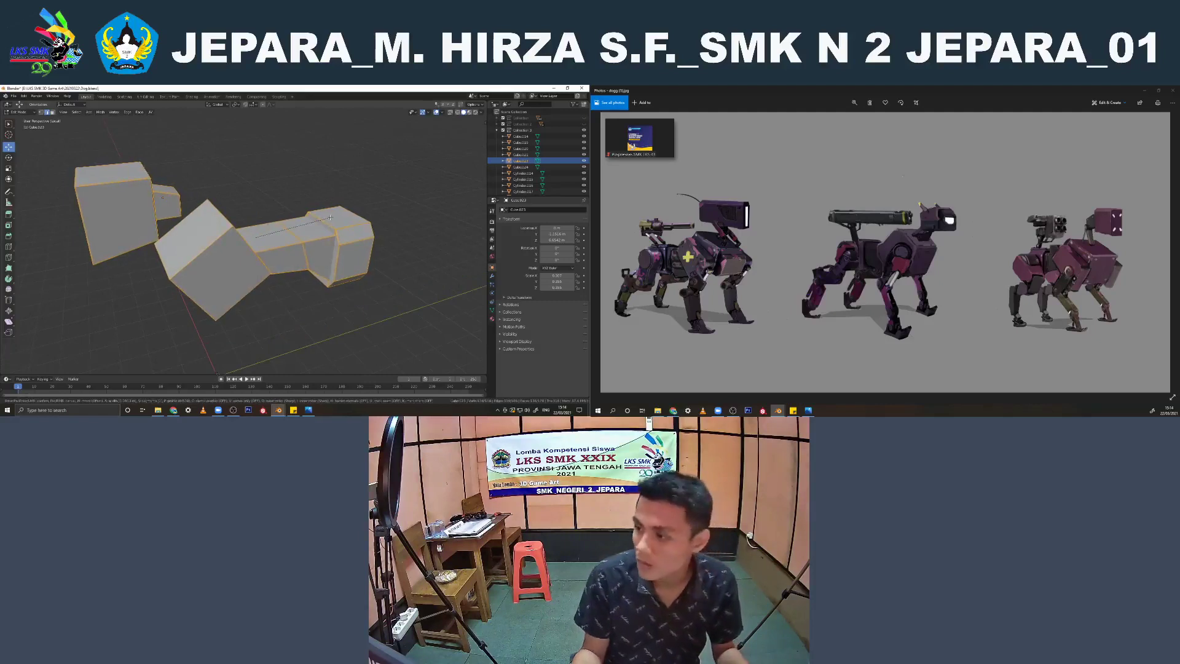
pyautogui.rightClick(335, 217)
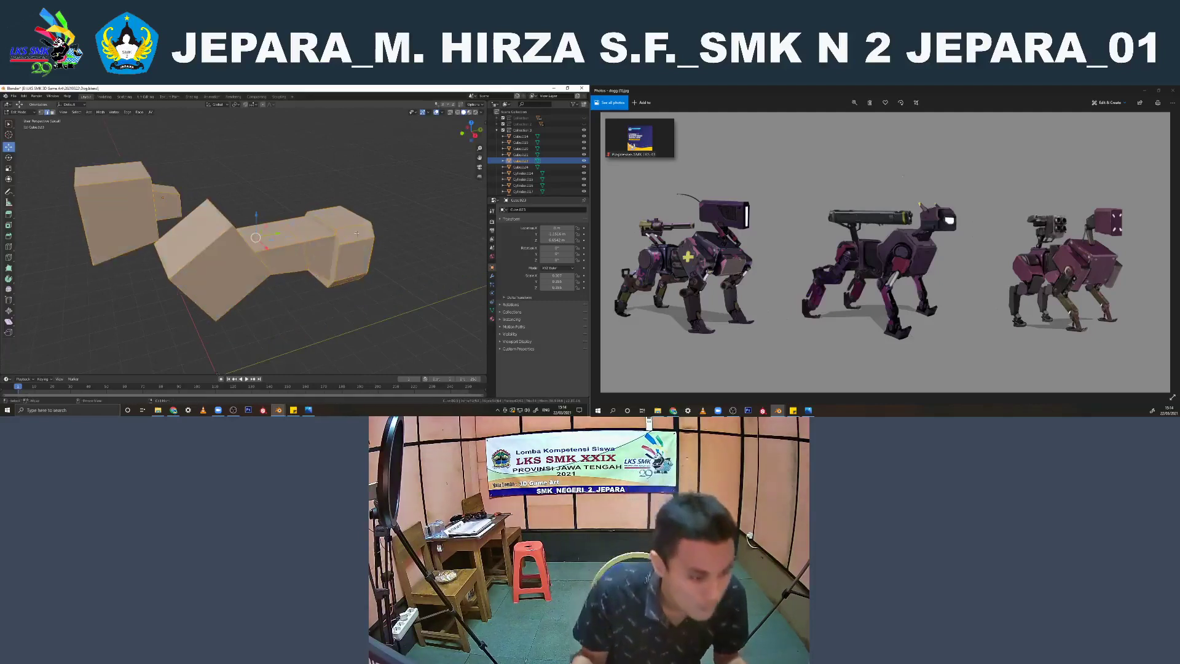
pyautogui.scroll(1, 382, 231)
pyautogui.hotkey('ctrl', 'b')
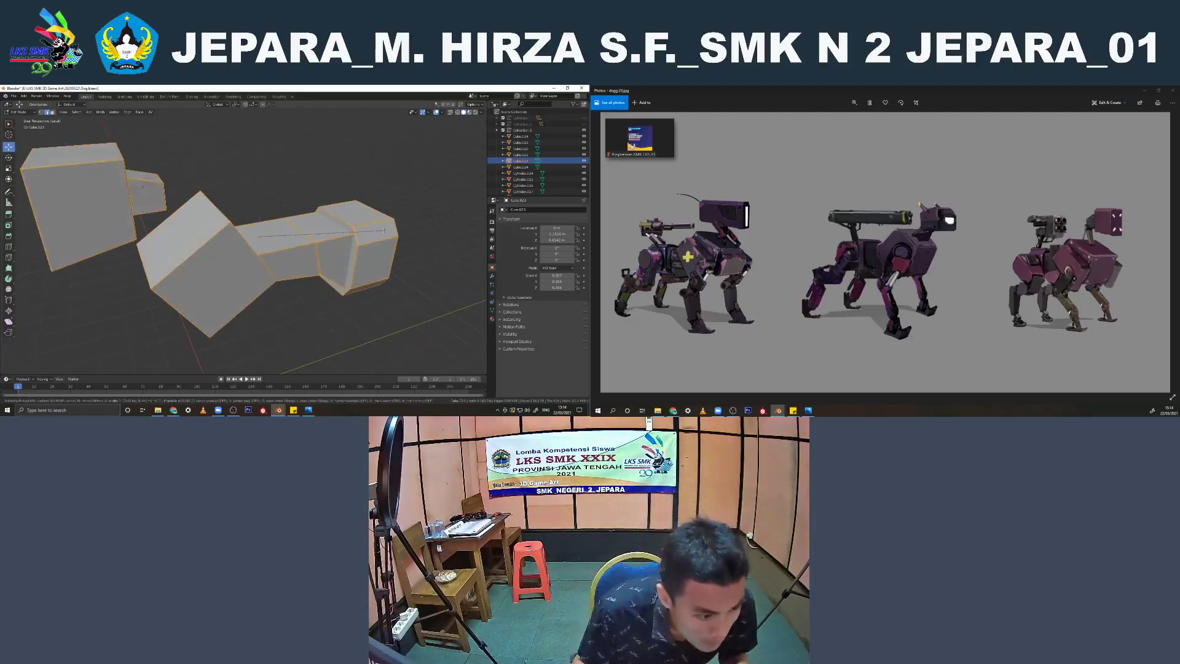
pyautogui.click(387, 231)
pyautogui.press('Tab')
pyautogui.moveTo(387, 231); pyautogui.dragTo(372, 213, button='middle')
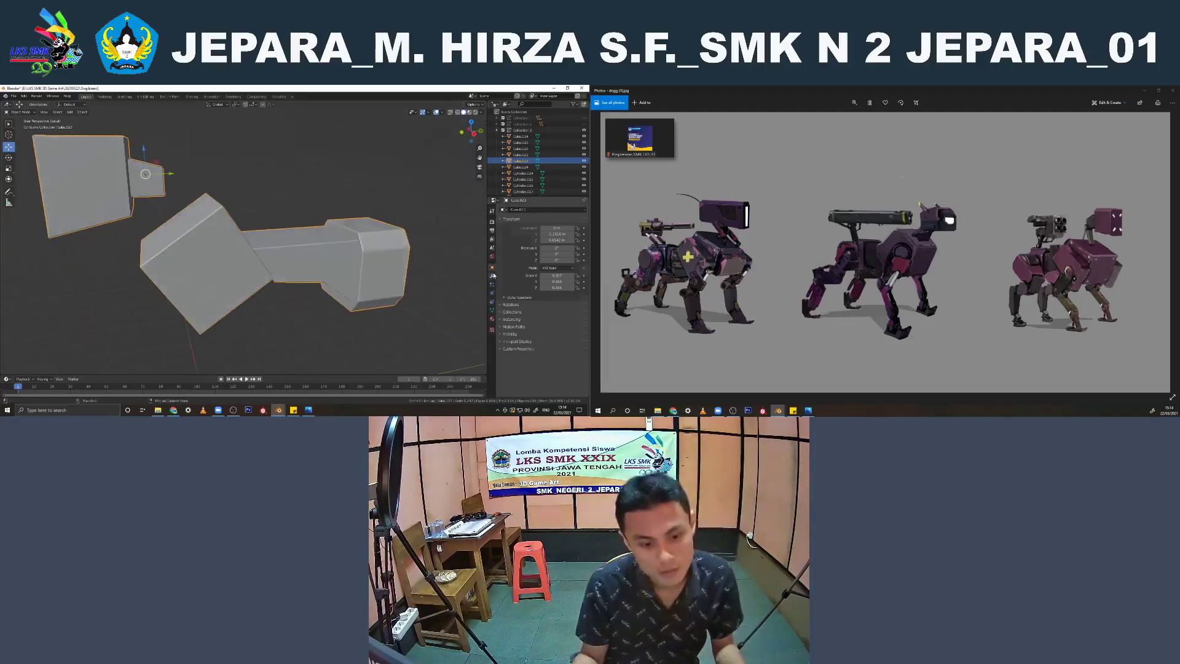
# Add a Subdivision Surface modifier to the joined body, shade it smooth and raise the modifier's viewport level
pyautogui.click(492, 276)
pyautogui.click(515, 210)
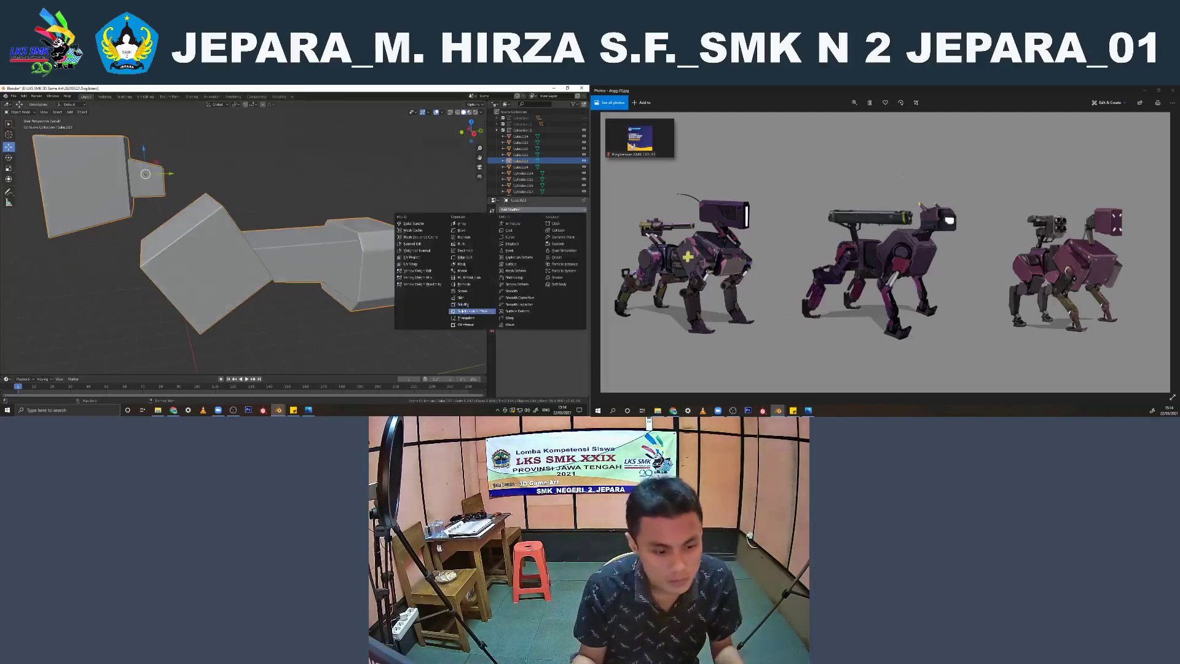
pyautogui.click(470, 307)
pyautogui.rightClick(392, 258)
pyautogui.click(391, 258)
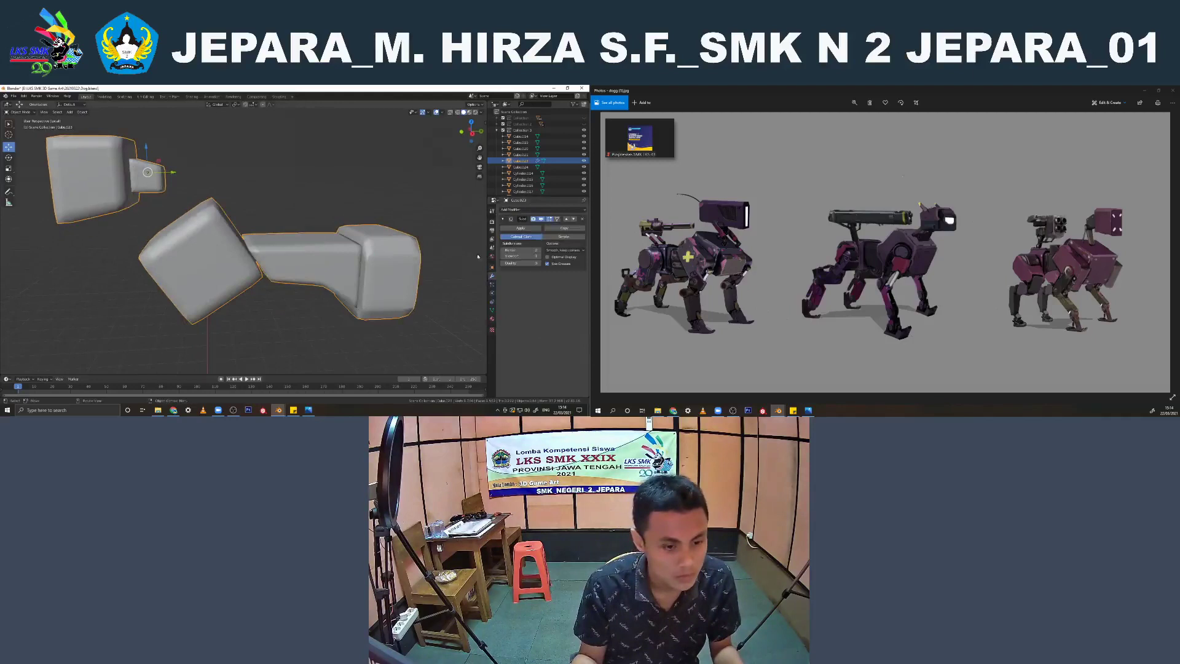
pyautogui.click(539, 257)
pyautogui.moveTo(369, 221); pyautogui.dragTo(322, 198, button='middle')
pyautogui.click(282, 182)
# Move the waist block's front end vertices beside the chest in the orthographic side view, using wireframe display
pyautogui.press('KP_3')
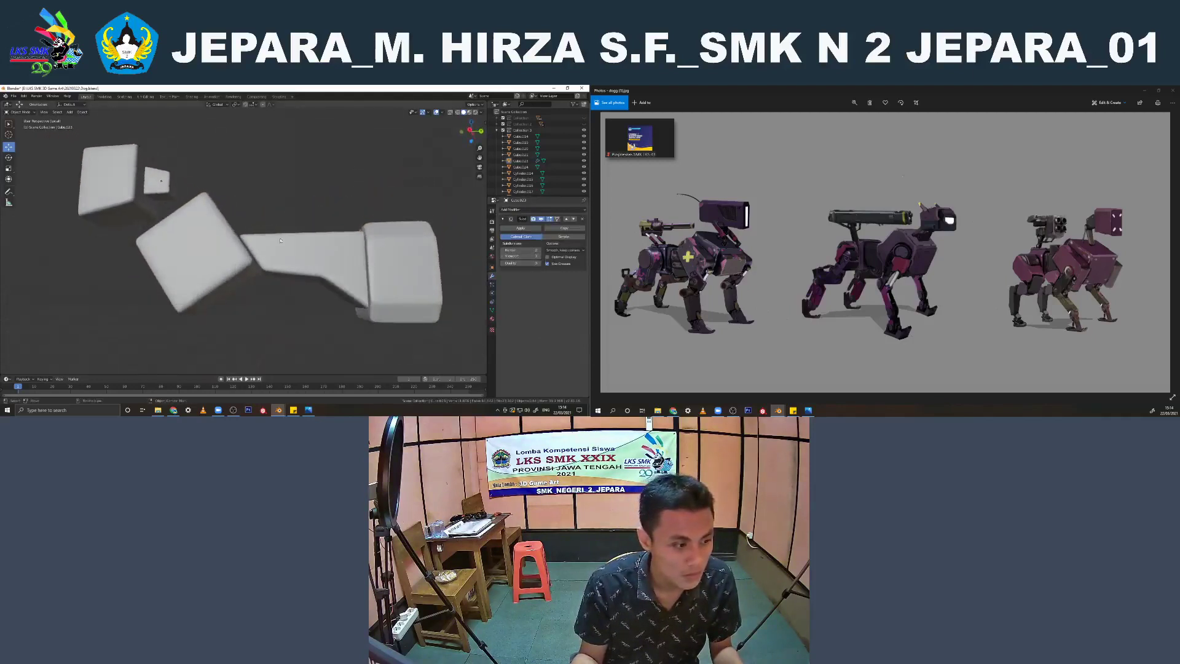
pyautogui.click(275, 256)
pyautogui.press('KP_5')
pyautogui.scroll(2, 276, 256)
pyautogui.press('Tab')
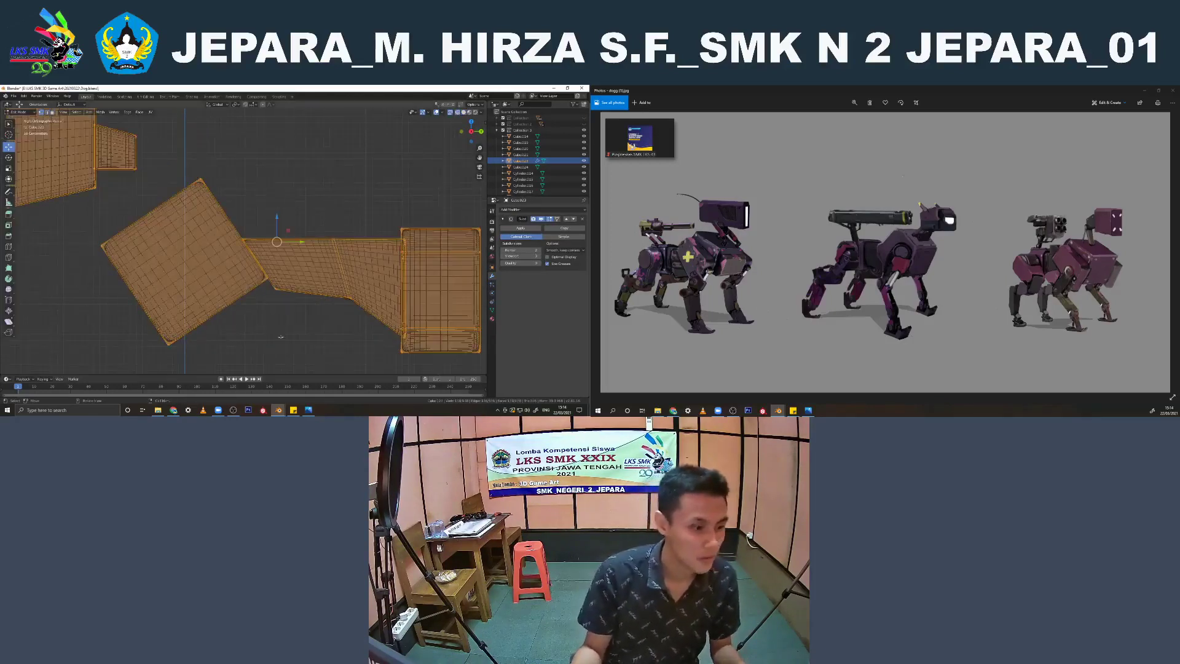
pyautogui.hotkey('alt', 'a')
pyautogui.scroll(1, 291, 316)
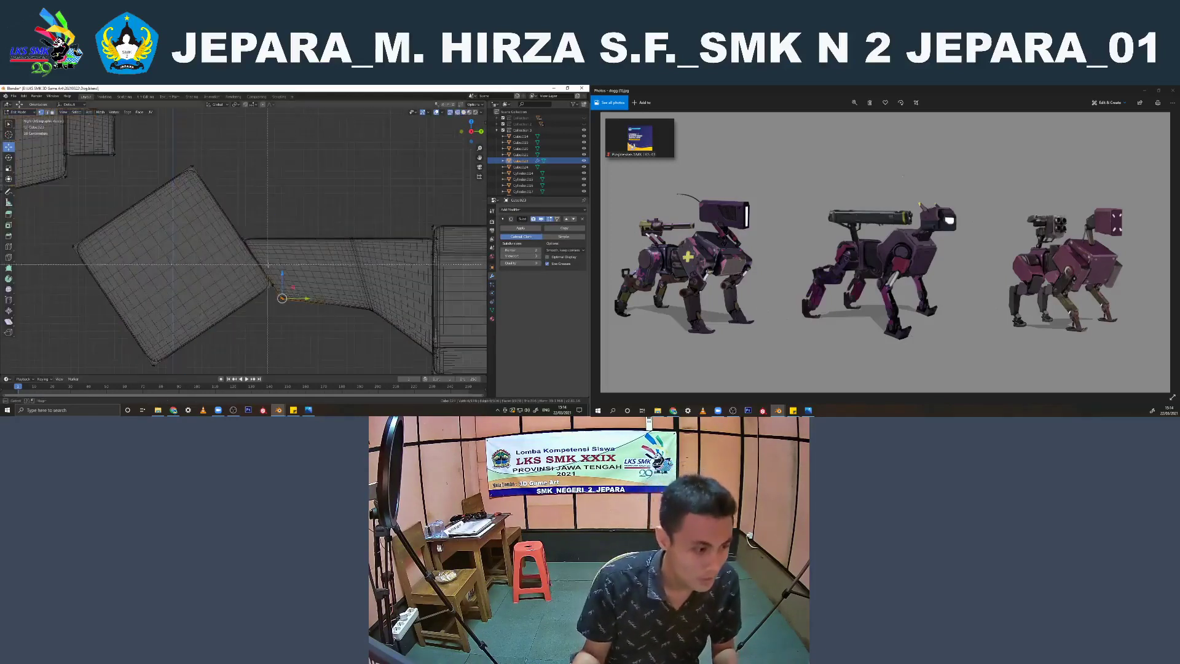
pyautogui.keyDown('alt'); pyautogui.click(262, 268); pyautogui.keyUp('alt')
pyautogui.press('Tab')
pyautogui.hotkey('shift', 'z')
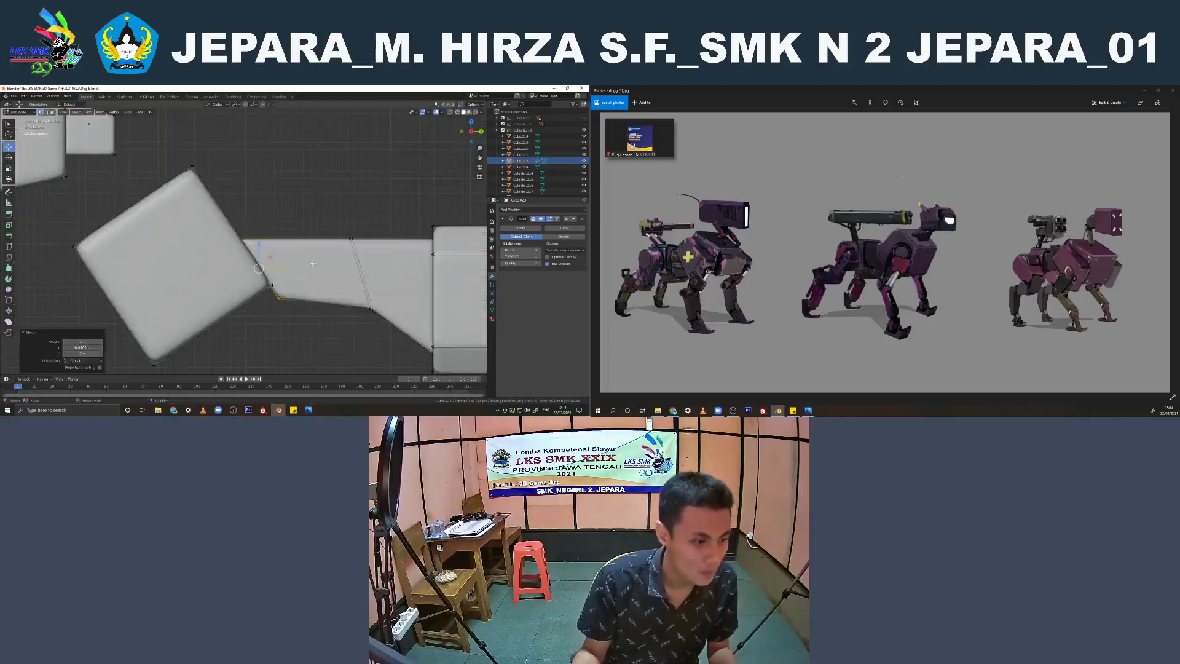
pyautogui.moveTo(262, 269); pyautogui.dragTo(268, 206, button='middle')
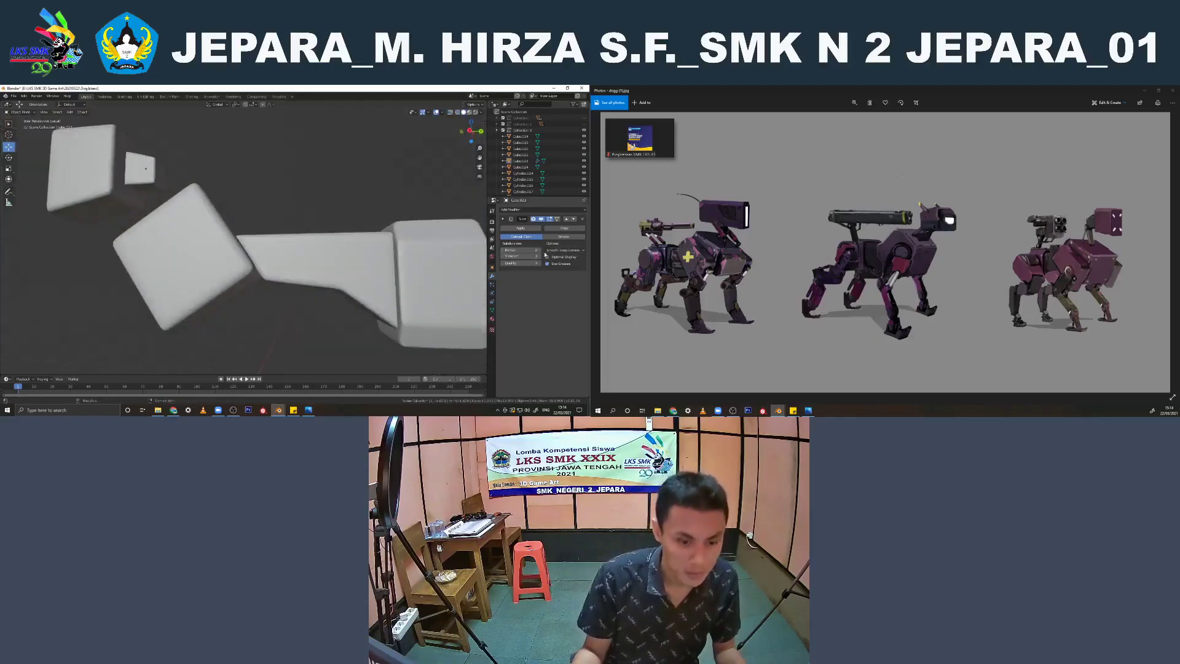
# Add supporting edge loops to the chest and waist blocks and slide each close to the block's lower edge
pyautogui.press('Tab')
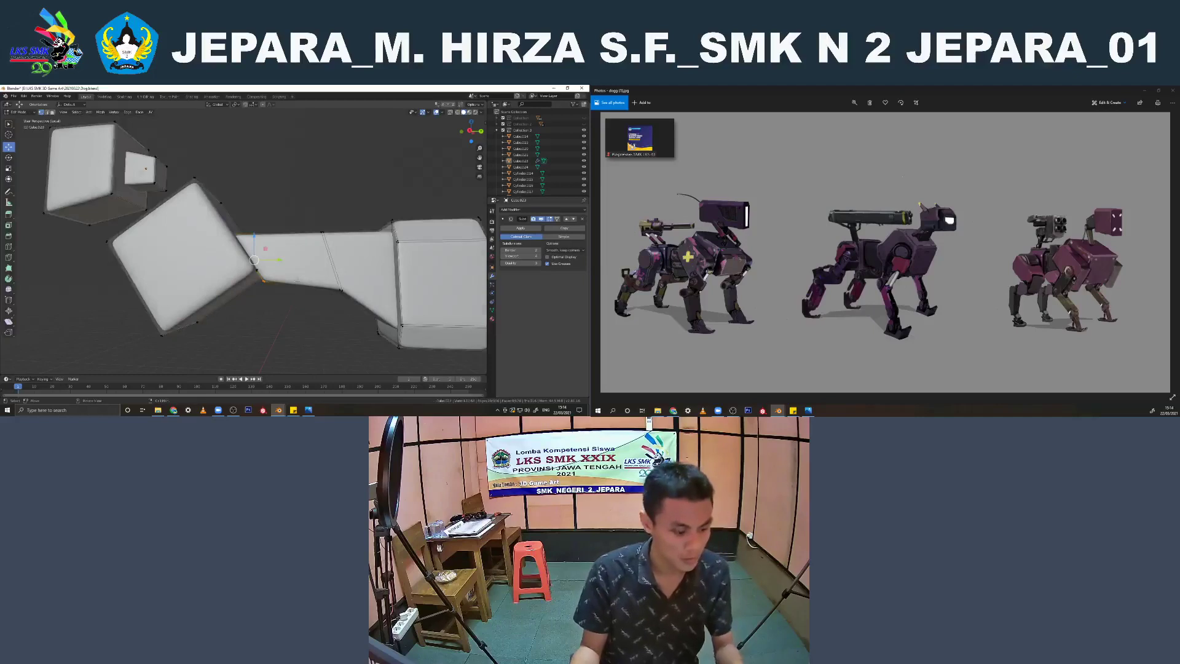
pyautogui.press('KP_3')
pyautogui.press('g')
pyautogui.press('g')
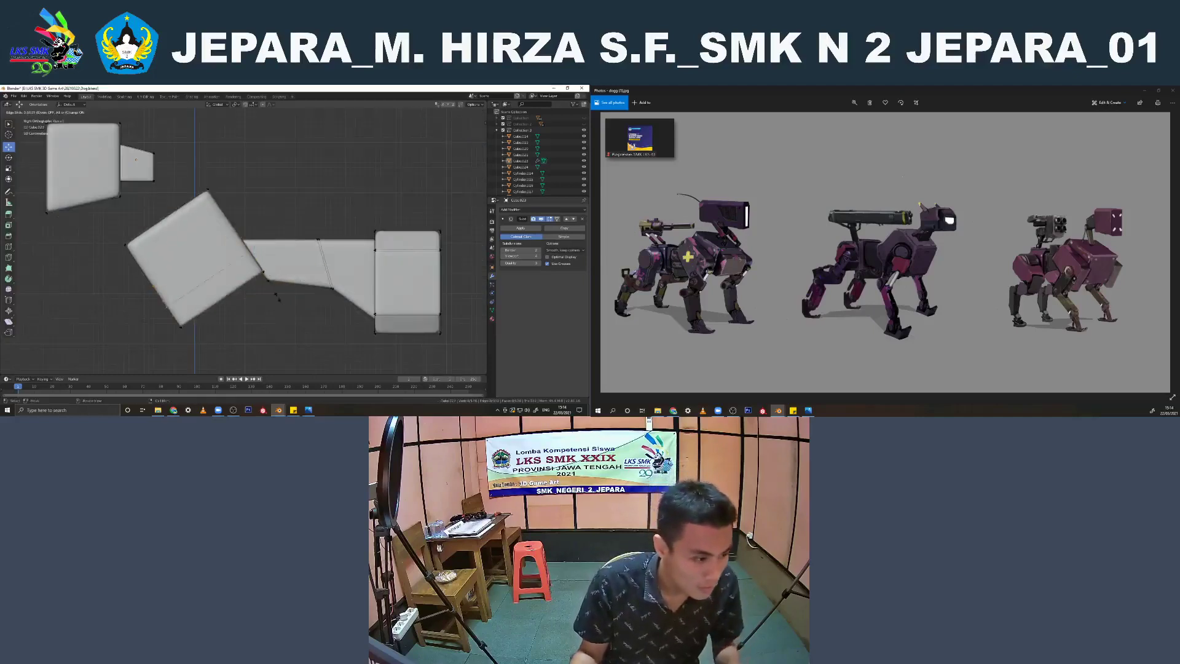
pyautogui.click(284, 312)
pyautogui.scroll(2, 286, 312)
pyautogui.hotkey('ctrl', 'r')
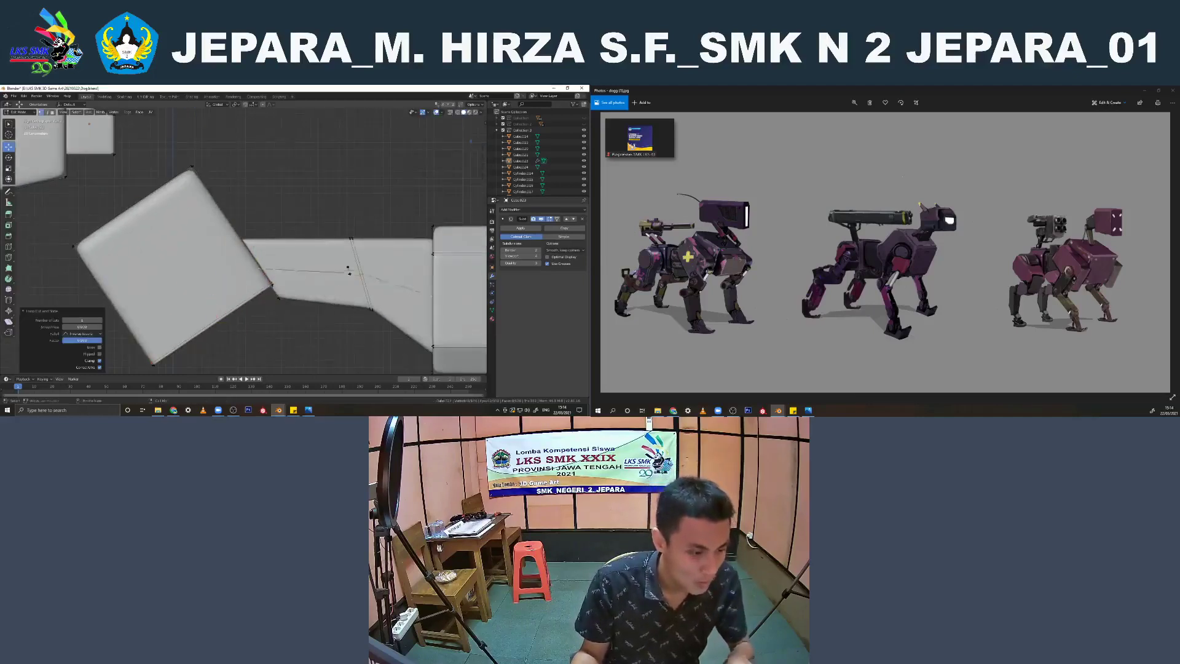
pyautogui.click(348, 275)
pyautogui.click(345, 302)
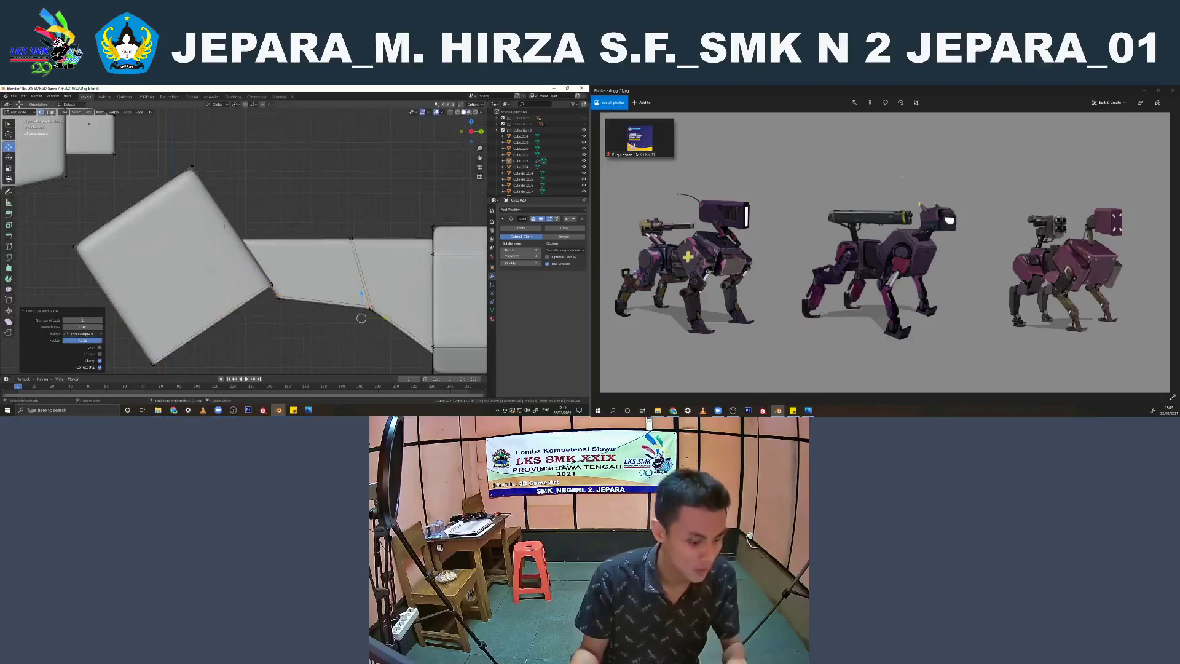
# Add supporting edge loops to the chest and waist blocks and slide each close to the block's upper edge
pyautogui.hotkey('ctrl', 'r')
pyautogui.click(224, 225)
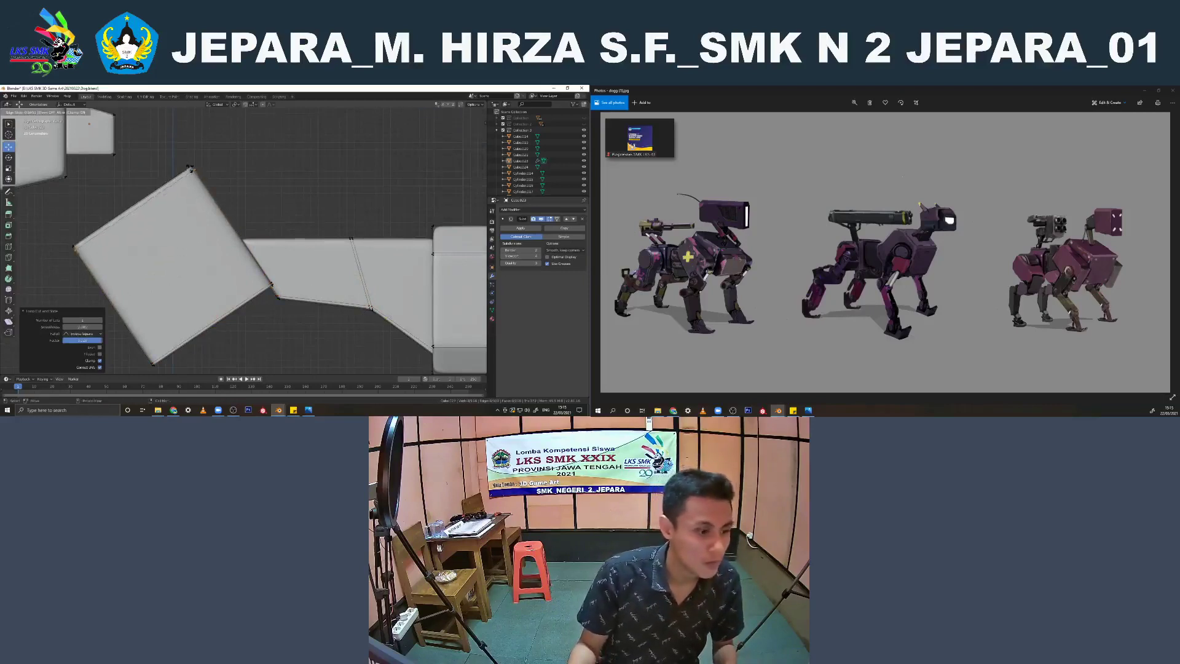
pyautogui.click(191, 168)
pyautogui.hotkey('ctrl', 'r')
pyautogui.click(352, 234)
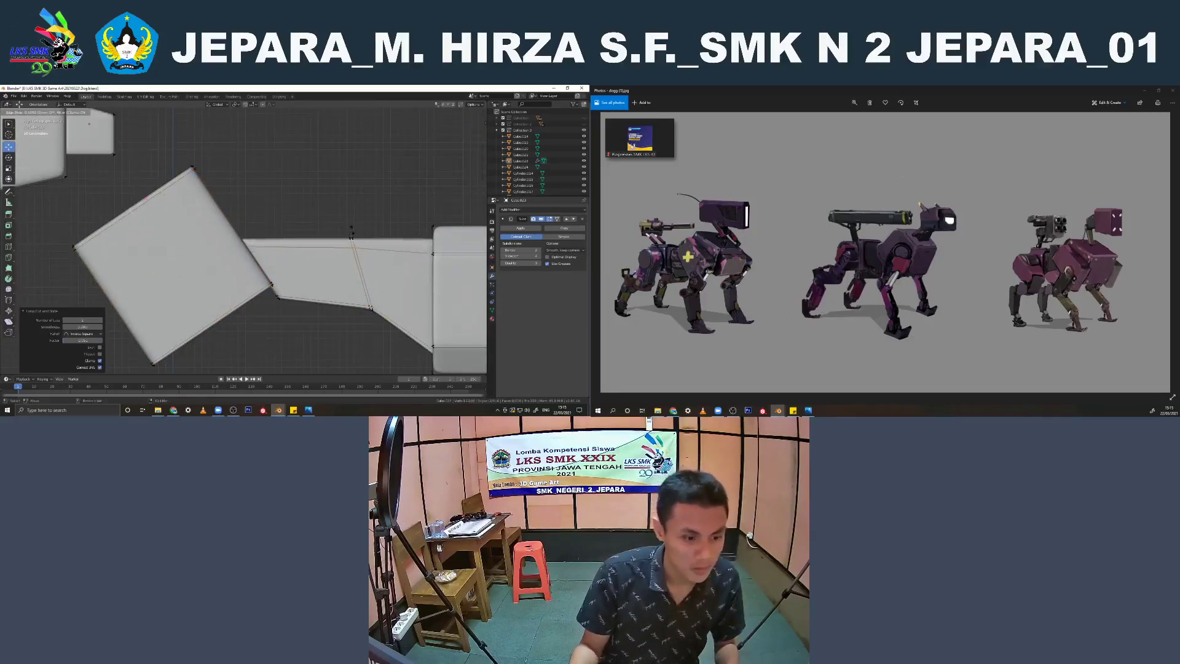
pyautogui.click(353, 223)
# Add supporting edge loops close to both side edges of the rear body block in the back view
pyautogui.keyDown('shift'); pyautogui.moveTo(473, 332); pyautogui.dragTo(255, 268, button='middle'); pyautogui.keyUp('shift')
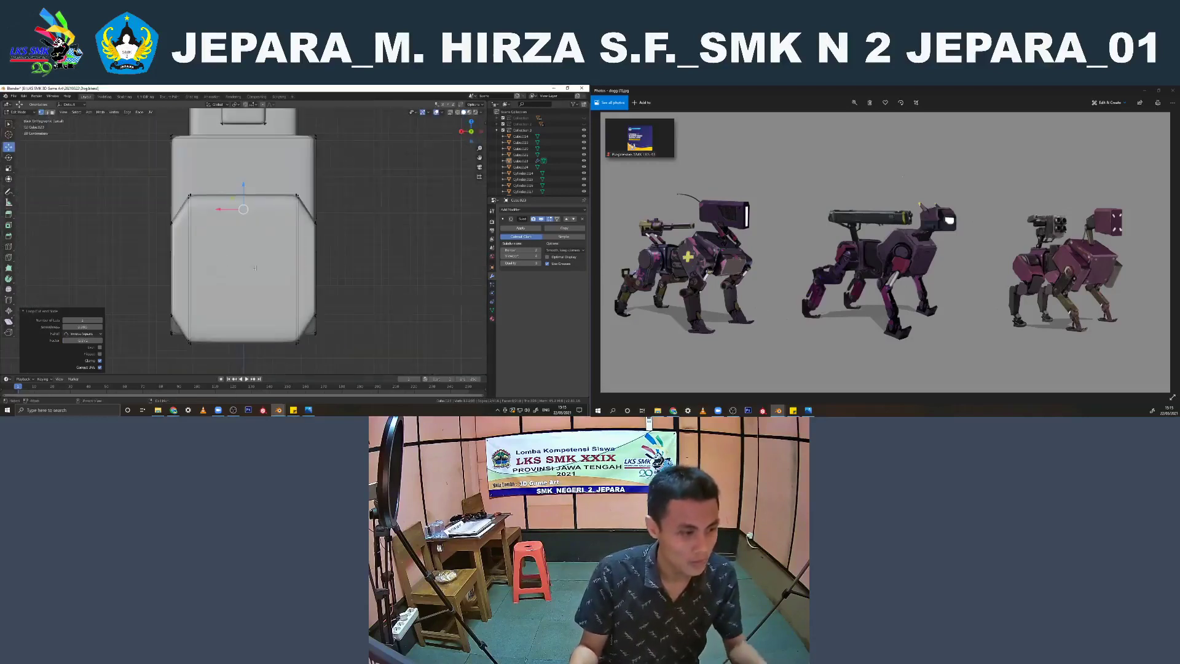
pyautogui.click(176, 224)
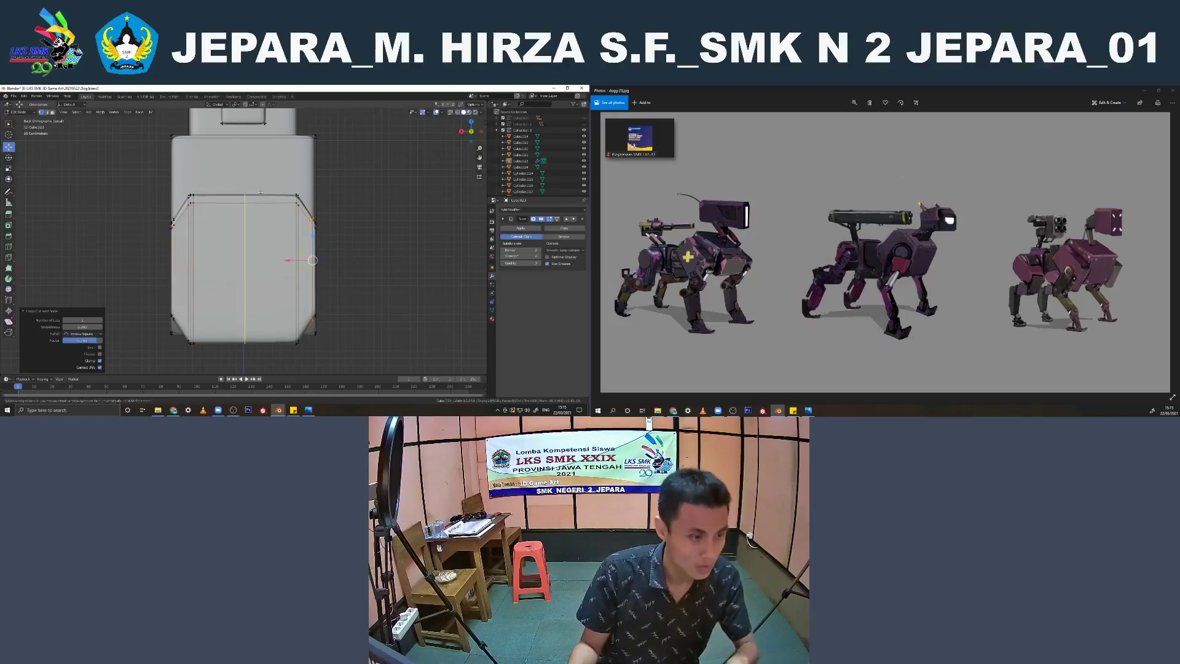
pyautogui.click(312, 212)
pyautogui.press('Tab')
pyautogui.scroll(-3, 349, 265)
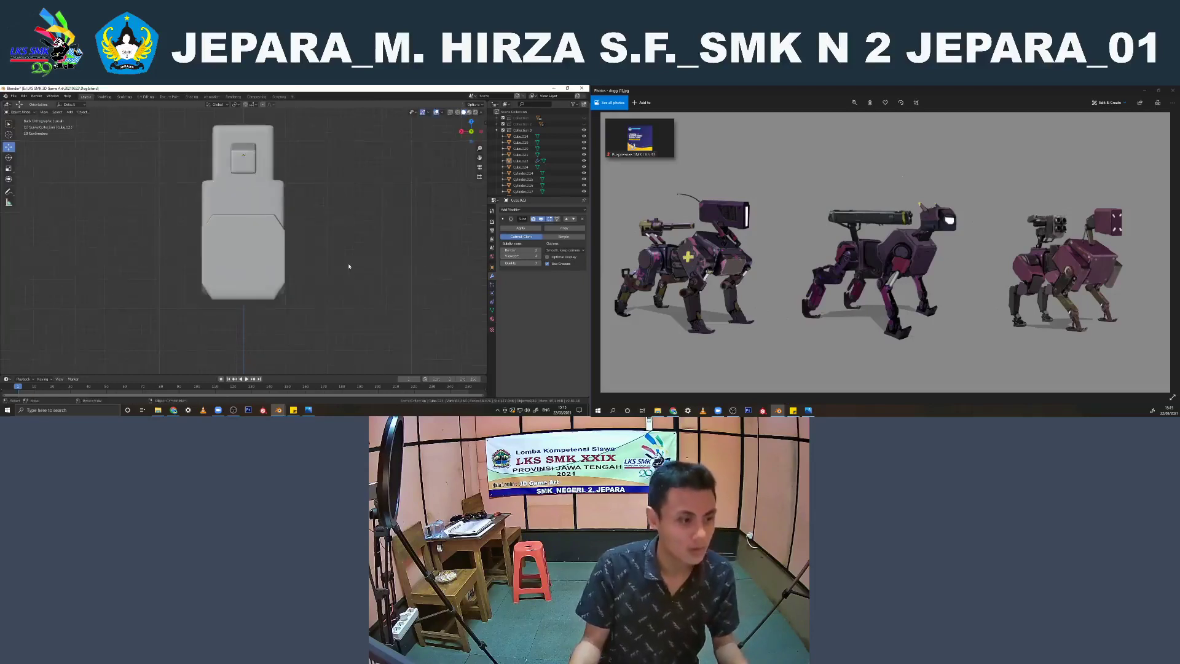
# Add a supporting edge loop to the chest block and slide it close to the edge facing the waist
pyautogui.moveTo(351, 266); pyautogui.dragTo(280, 340, button='middle')
pyautogui.click(234, 301)
pyautogui.scroll(3, 280, 339)
pyautogui.press('Tab')
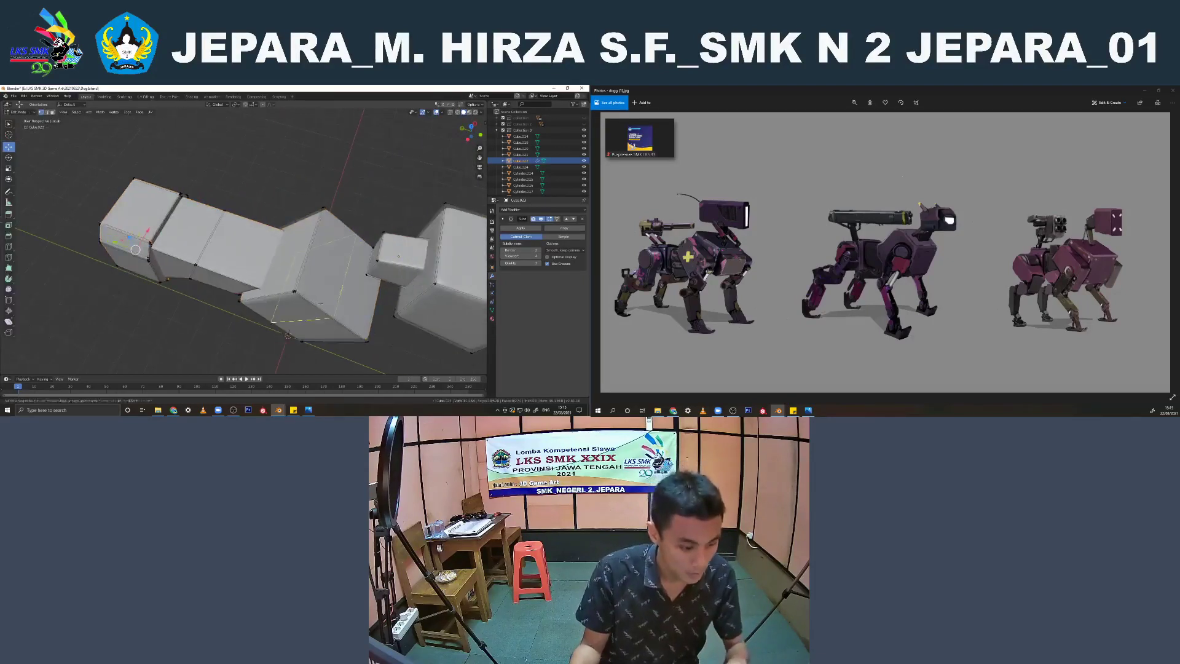
pyautogui.click(321, 304)
pyautogui.click(287, 283)
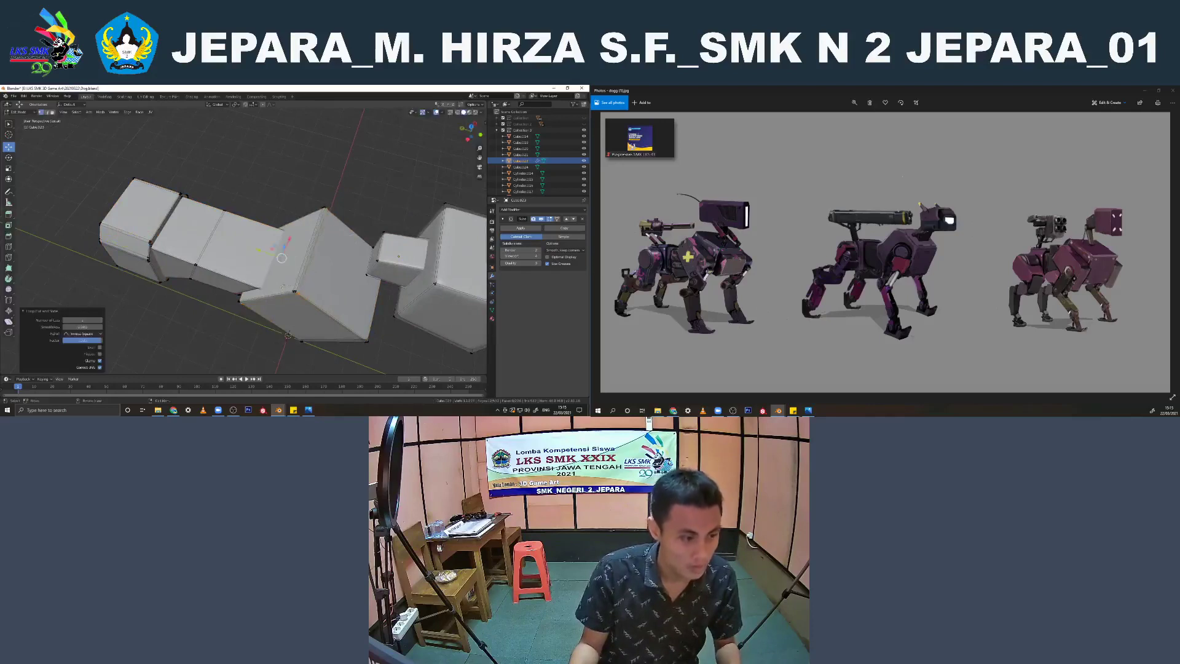
pyautogui.press('Tab')
pyautogui.moveTo(286, 282); pyautogui.dragTo(316, 275, button='middle')
# Show the head block in the orthographic side view with the joined body open for mesh editing
pyautogui.press('KP_1')
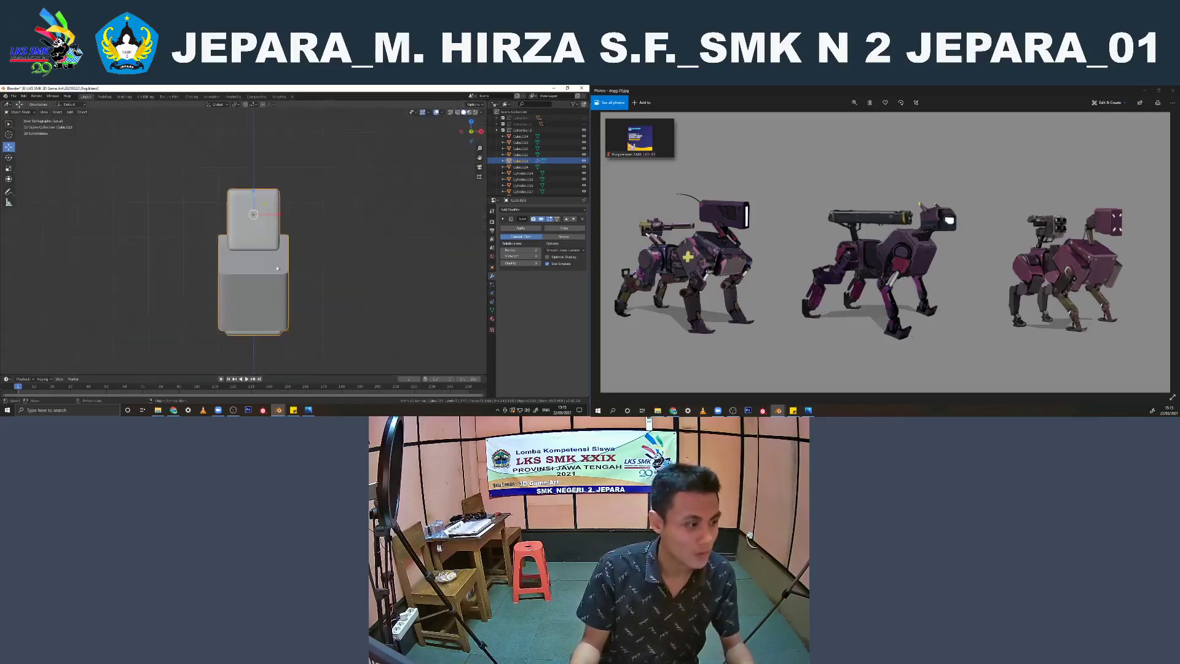
pyautogui.scroll(2, 304, 256)
pyautogui.press('KP_3')
pyautogui.press('Tab')
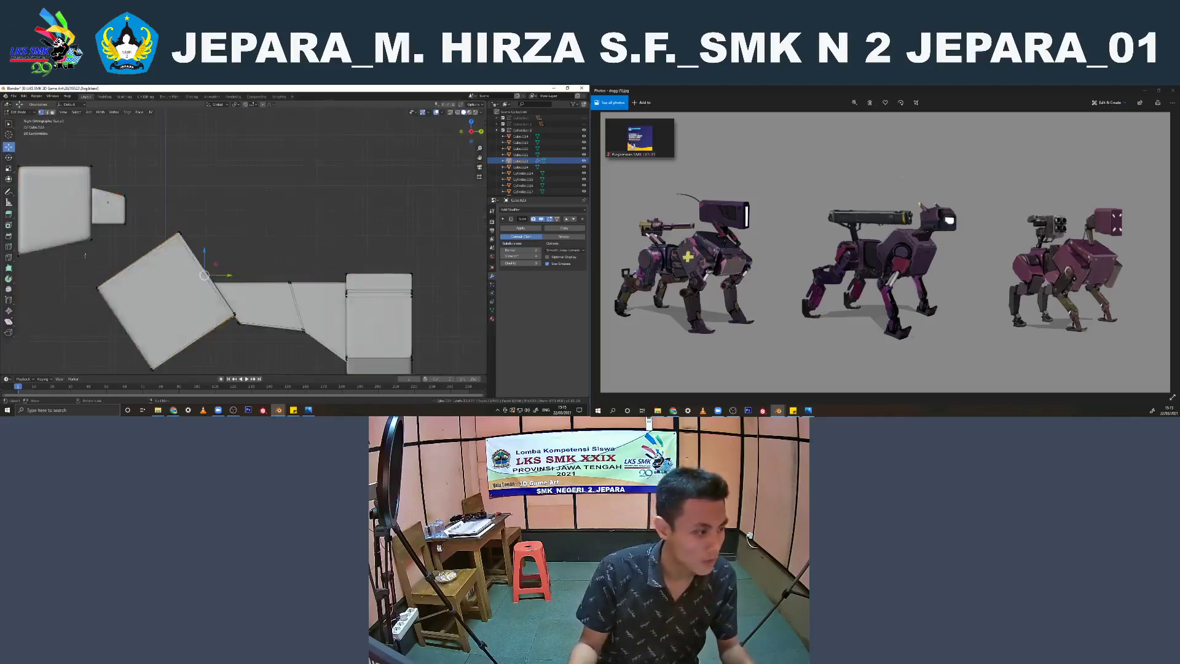
pyautogui.keyDown('shift'); pyautogui.moveTo(156, 253); pyautogui.dragTo(327, 278, button='middle'); pyautogui.keyUp('shift')
pyautogui.scroll(2, 327, 277)
pyautogui.hotkey('ctrl', 'r')
pyautogui.click(232, 177)
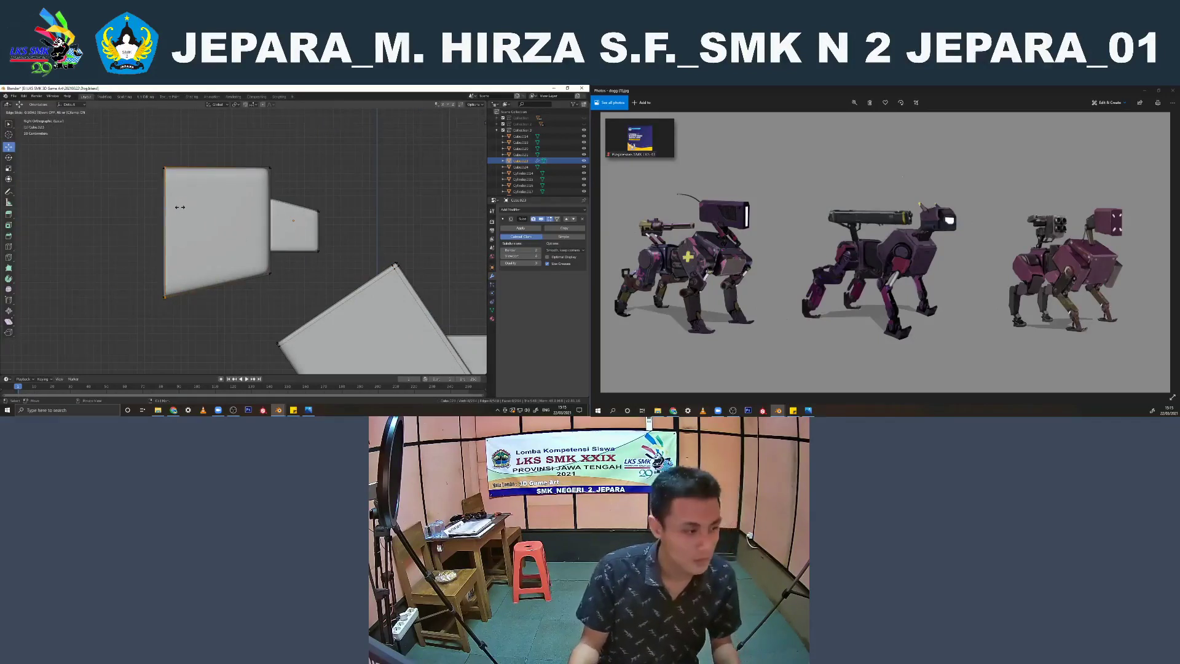
pyautogui.click(179, 207)
pyautogui.hotkey('ctrl', 'z')
# Add two vertical supporting edge loops to the head block, one close to its front edge and one close to its back edge
pyautogui.hotkey('ctrl', 'r')
pyautogui.click(201, 190)
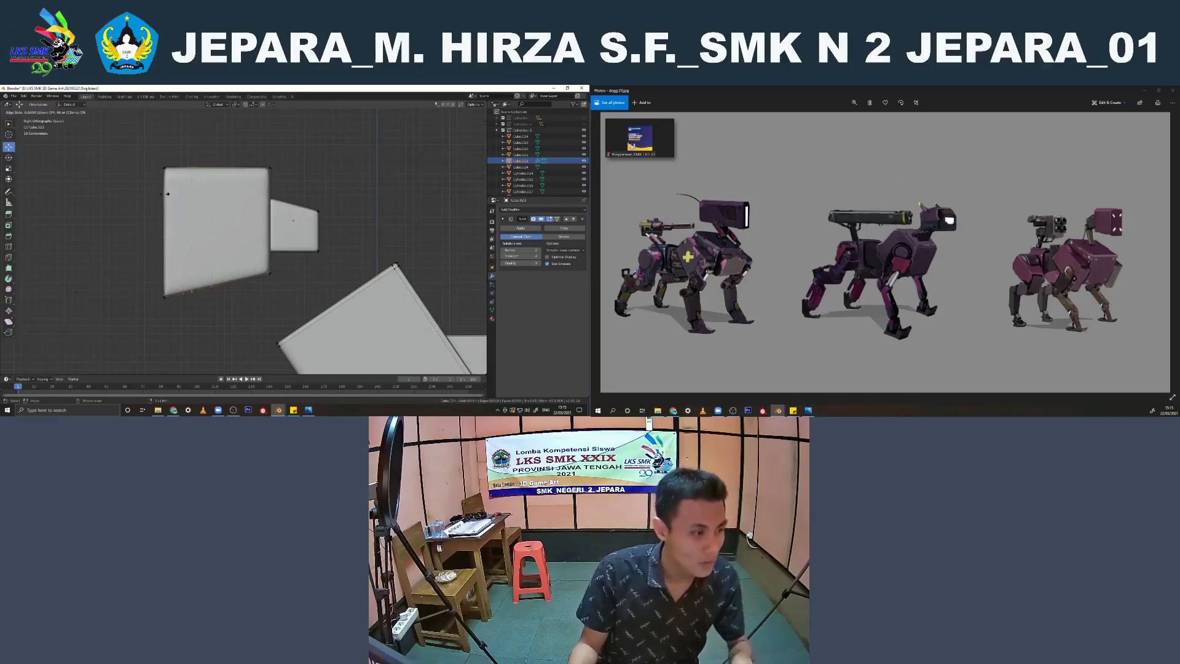
pyautogui.click(149, 201)
pyautogui.hotkey('ctrl', 'r')
pyautogui.click(223, 178)
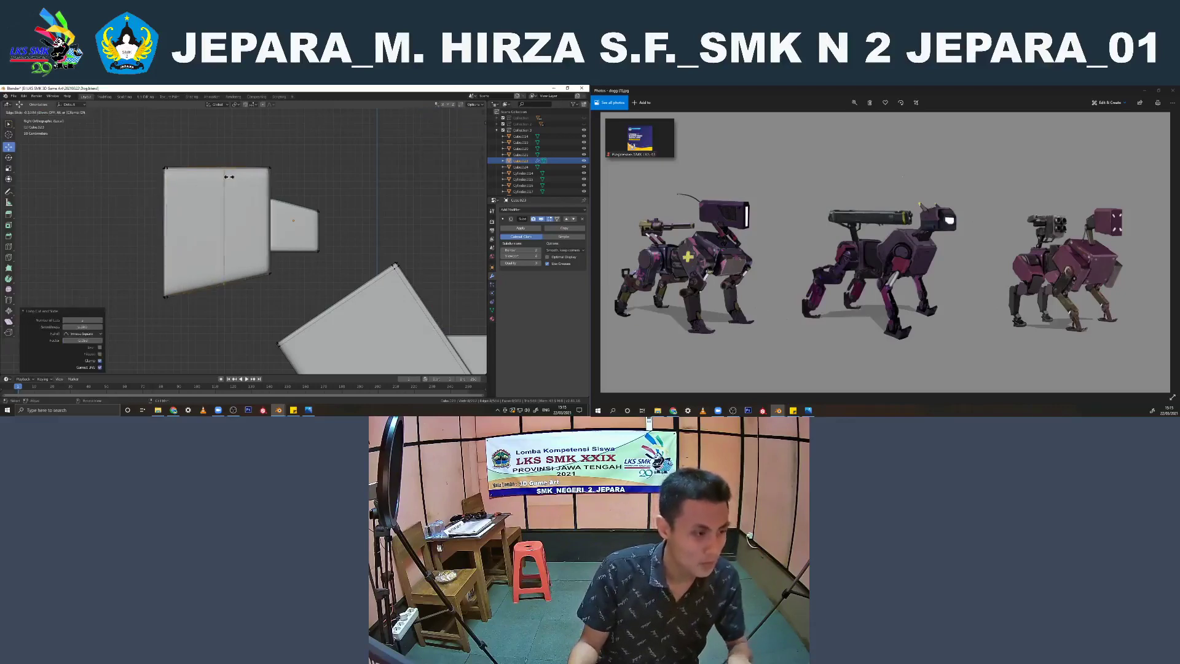
pyautogui.click(257, 197)
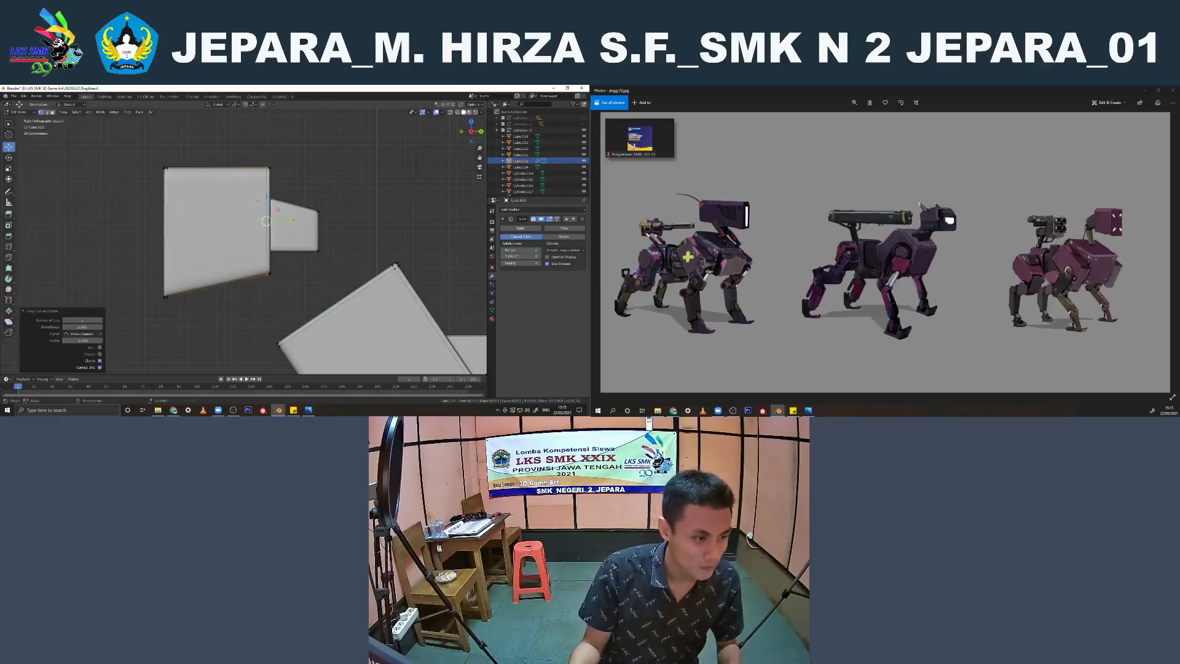
# Add two supporting edge loops to the head block, close to its lower and upper edges, and return to the full robot in object mode
pyautogui.click(263, 266)
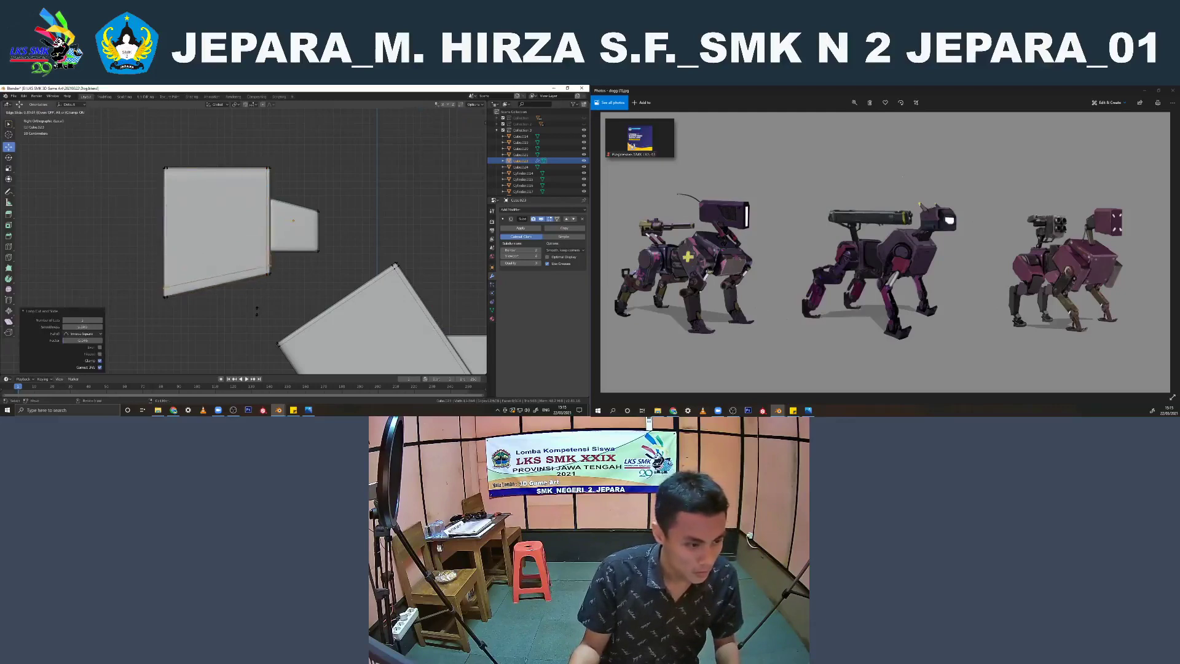
pyautogui.click(275, 245)
pyautogui.hotkey('ctrl', 'r')
pyautogui.click(266, 225)
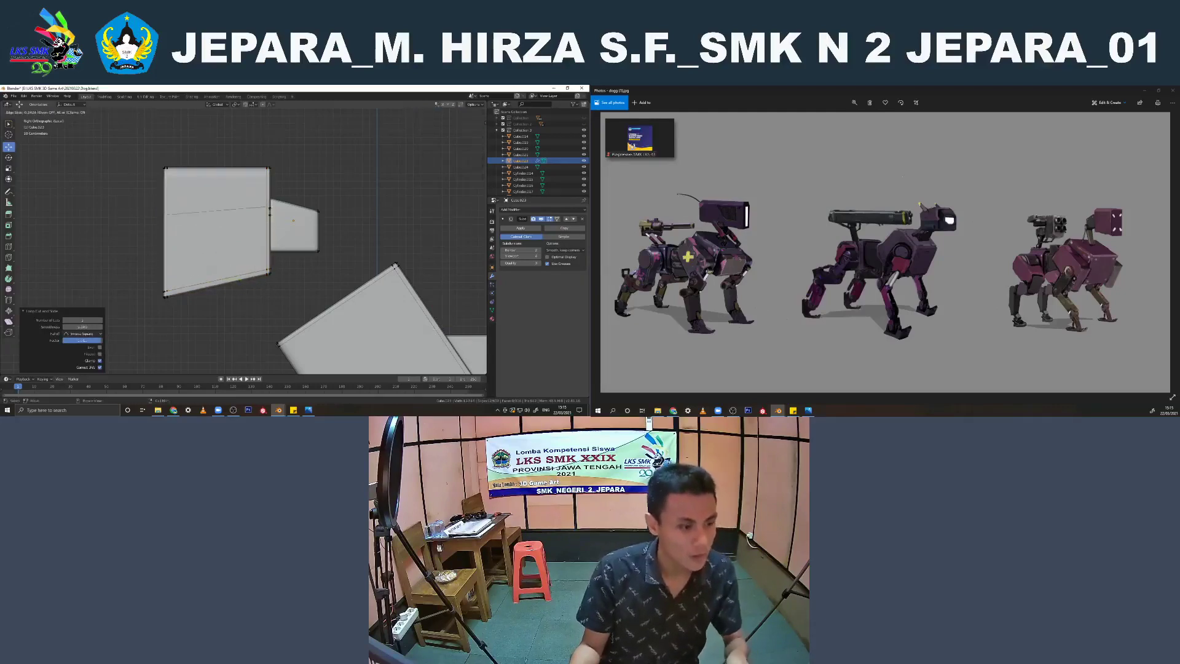
pyautogui.click(272, 178)
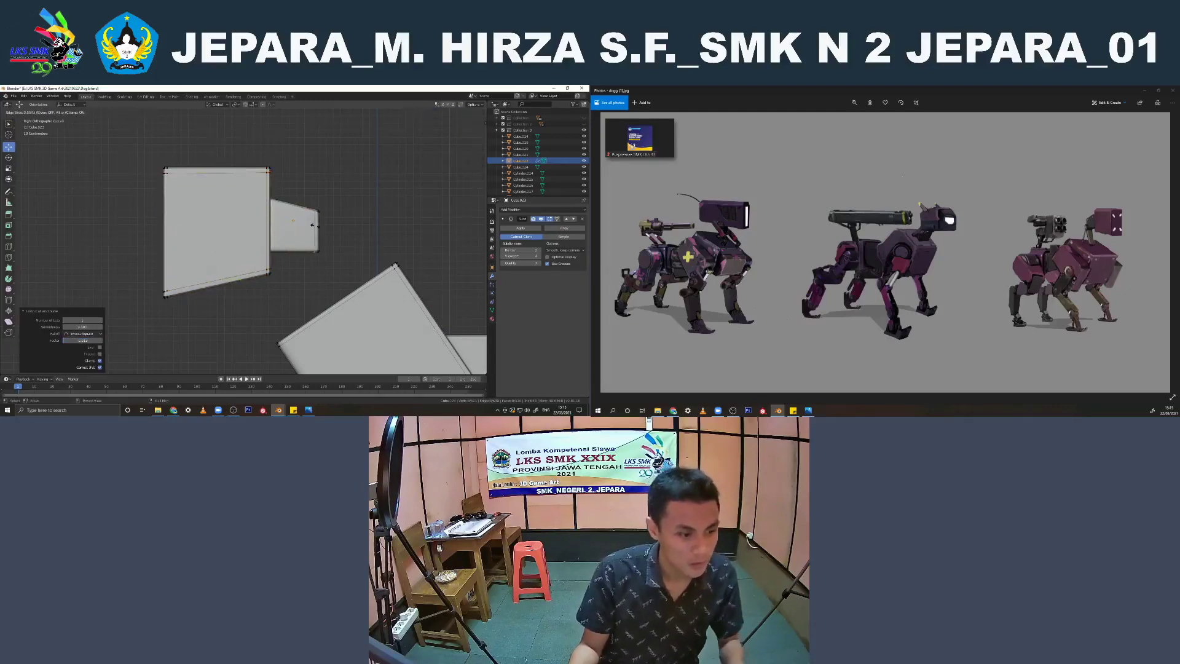
pyautogui.press('Tab')
pyautogui.moveTo(313, 220); pyautogui.dragTo(326, 255, button='middle')
pyautogui.press('KP_Divide')
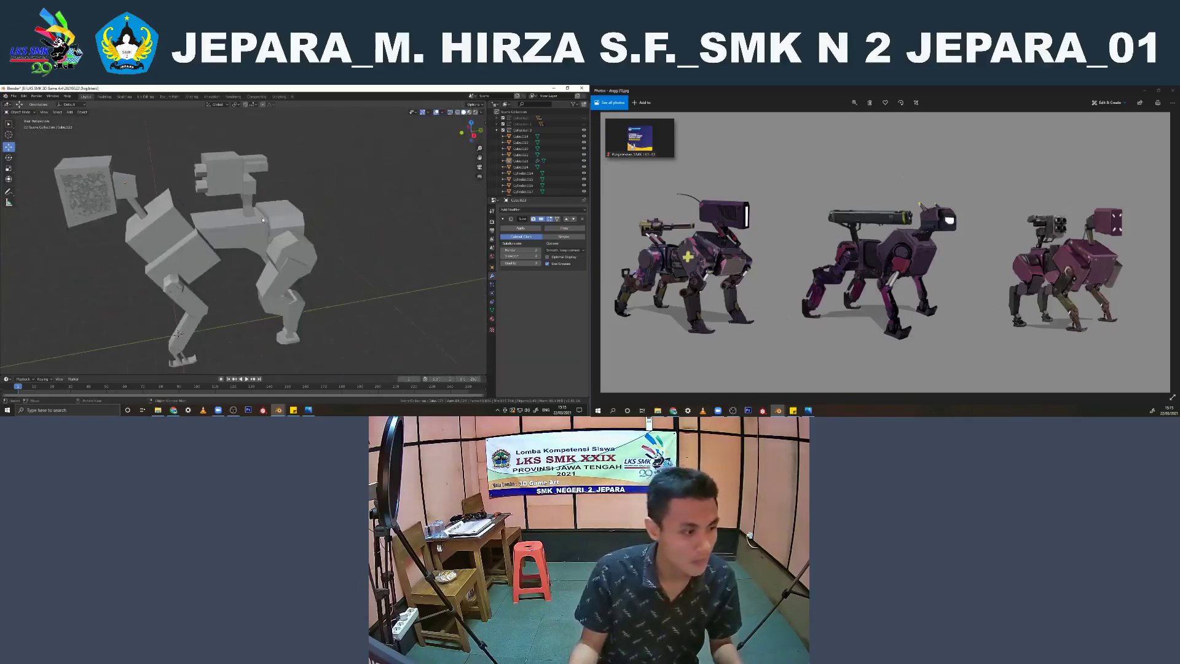
# Try to move the joined body along the X axis away from the overlapping low-poly parts, and undo the move
pyautogui.click(116, 184)
pyautogui.moveTo(116, 184); pyautogui.dragTo(116, 179, button='middle')
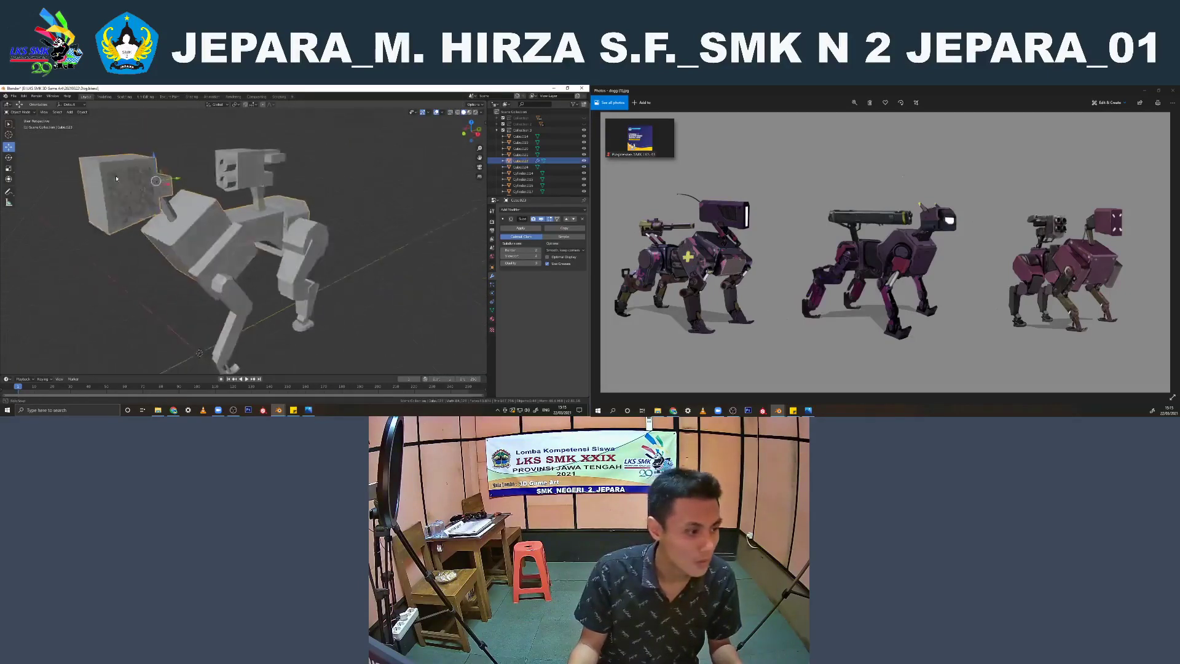
pyautogui.press('g')
pyautogui.press('x')
pyautogui.click(288, 244)
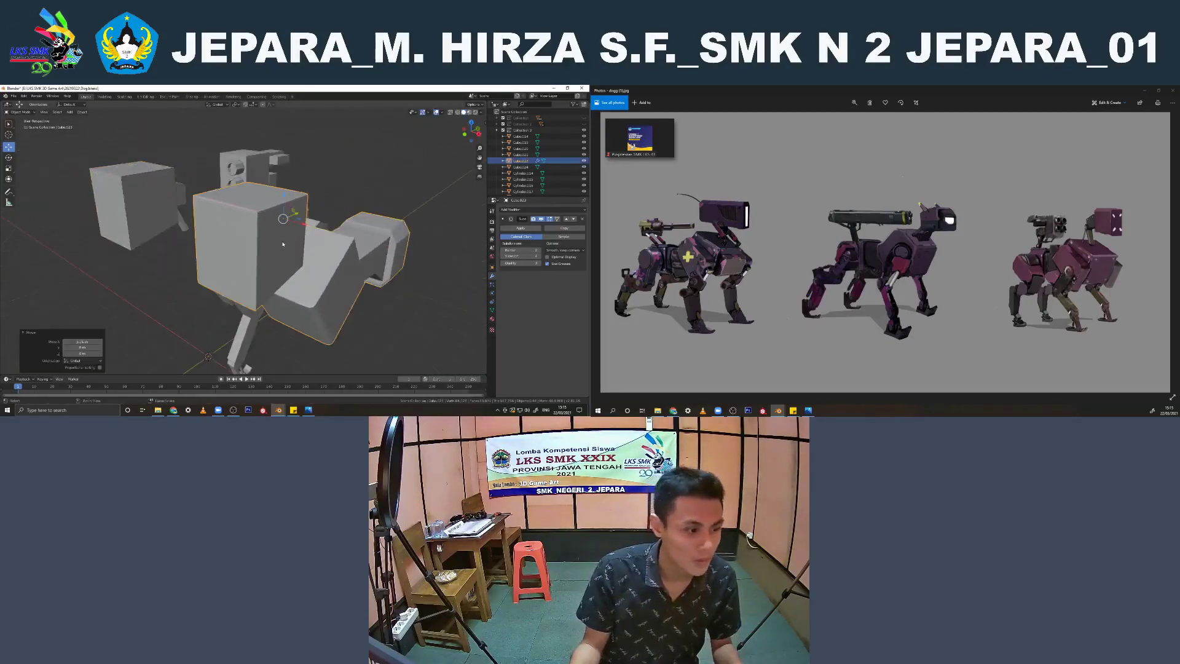
pyautogui.hotkey('ctrl', 'z')
# Move all the loose low-poly duplicate parts into a new collection and hide that collection
pyautogui.click(126, 208)
pyautogui.scroll(-5, 529, 166)
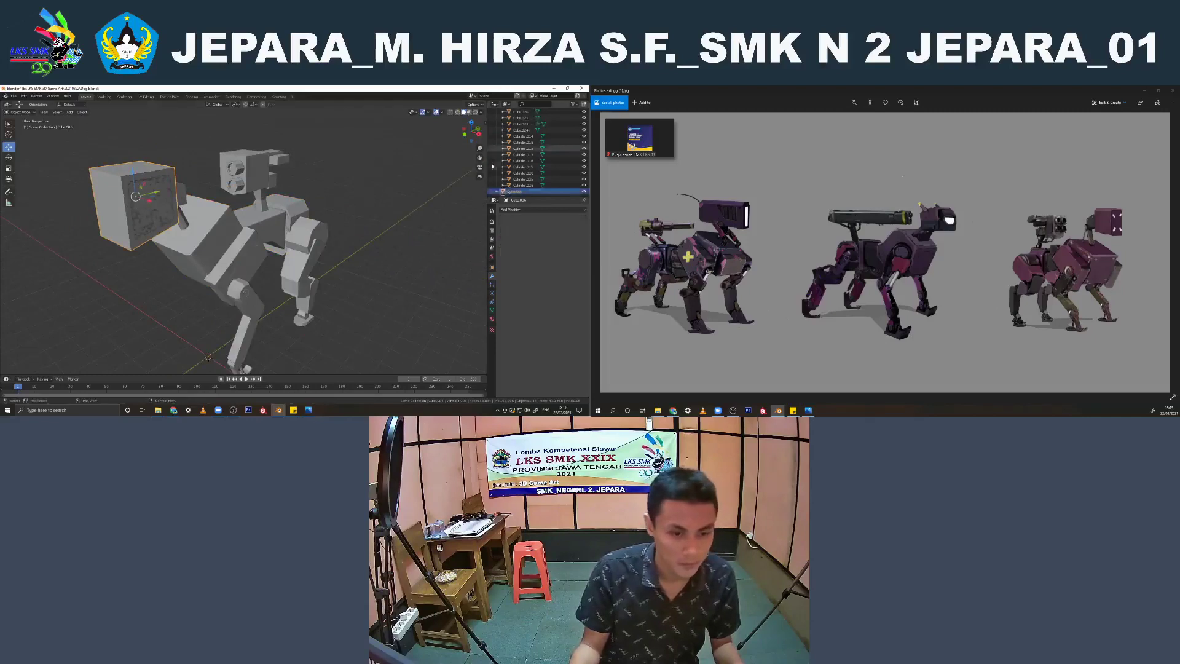
pyautogui.click(514, 148)
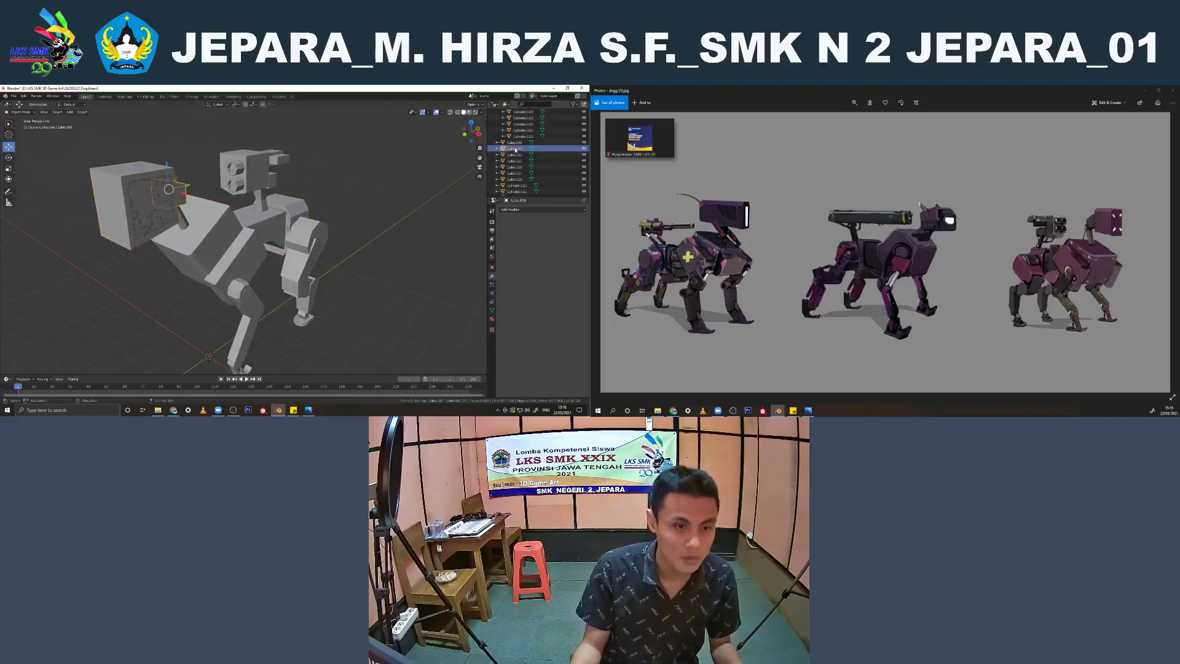
pyautogui.keyDown('ctrl'); pyautogui.click(514, 142); pyautogui.keyUp('ctrl')
pyautogui.keyDown('shift'); pyautogui.click(515, 155); pyautogui.keyUp('shift')
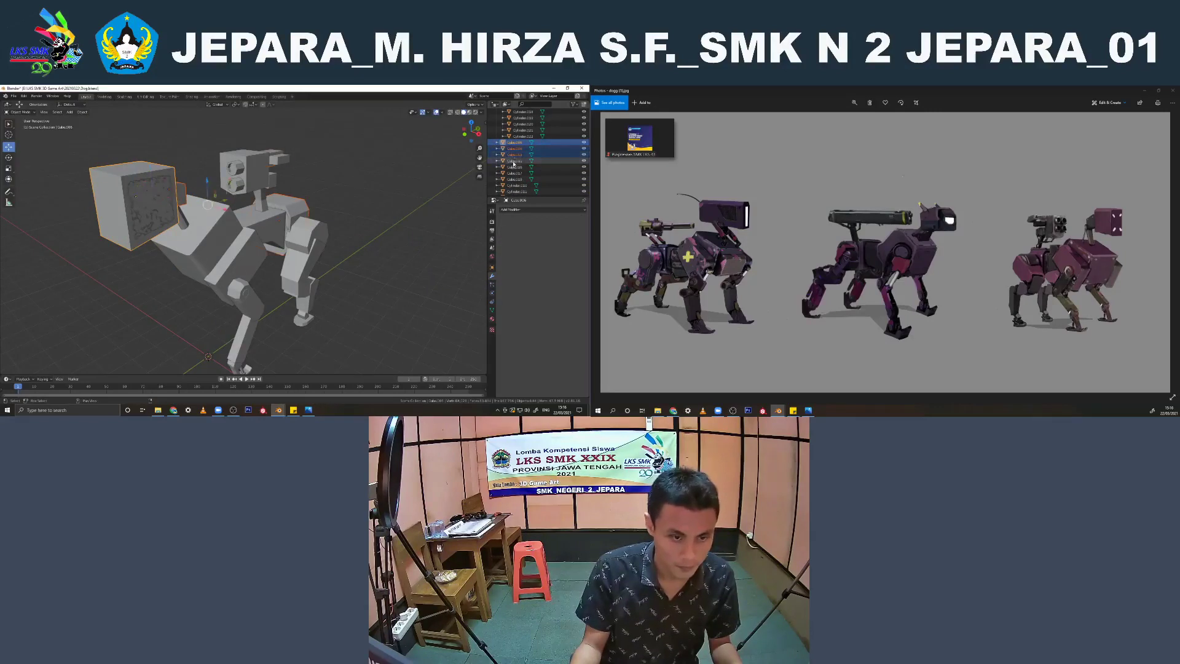
pyautogui.keyDown('shift'); pyautogui.click(515, 162); pyautogui.keyUp('shift')
pyautogui.keyDown('shift'); pyautogui.click(515, 168); pyautogui.keyUp('shift')
pyautogui.scroll(-1, 516, 174)
pyautogui.keyDown('shift'); pyautogui.click(515, 159); pyautogui.keyUp('shift')
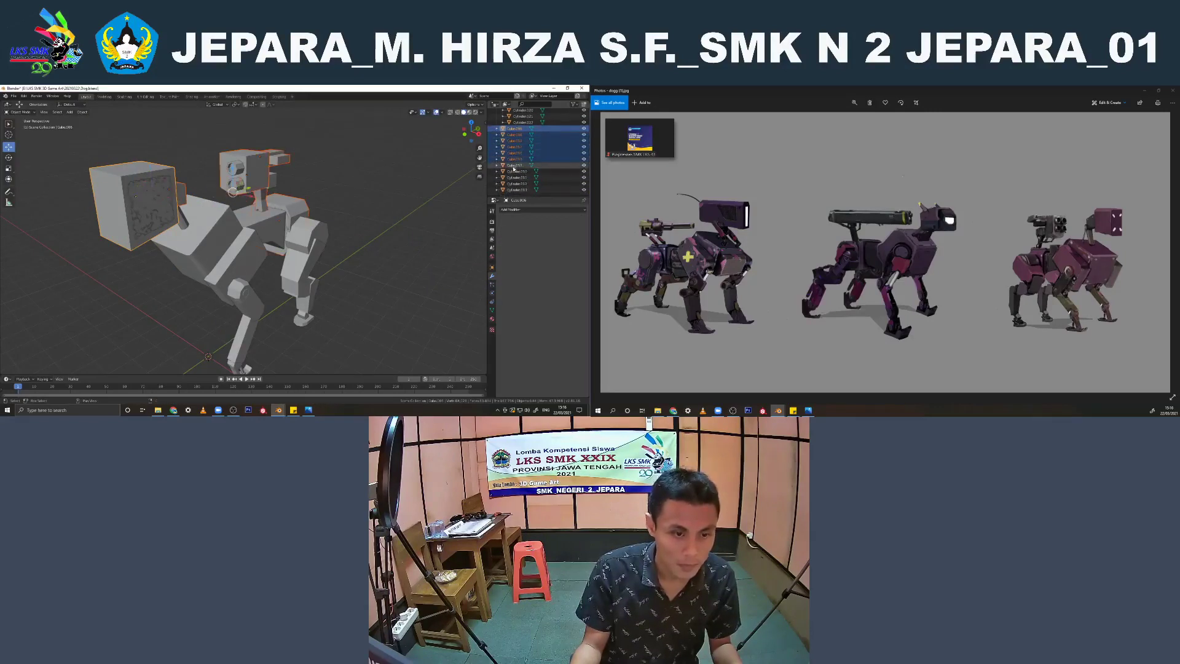
pyautogui.keyDown('shift'); pyautogui.click(515, 165); pyautogui.keyUp('shift')
pyautogui.keyDown('shift'); pyautogui.click(515, 172); pyautogui.keyUp('shift')
pyautogui.keyDown('shift'); pyautogui.click(514, 178); pyautogui.keyUp('shift')
pyautogui.keyDown('shift'); pyautogui.click(513, 184); pyautogui.keyUp('shift')
pyautogui.keyDown('shift'); pyautogui.click(514, 190); pyautogui.keyUp('shift')
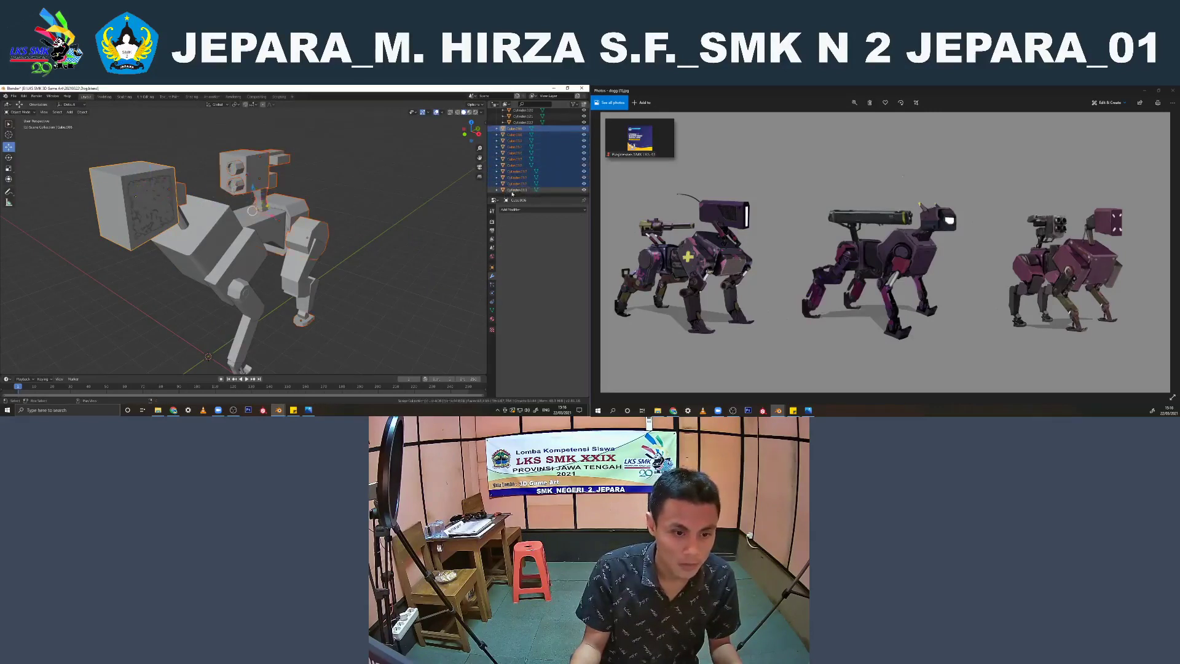
pyautogui.press('m')
pyautogui.click(335, 215)
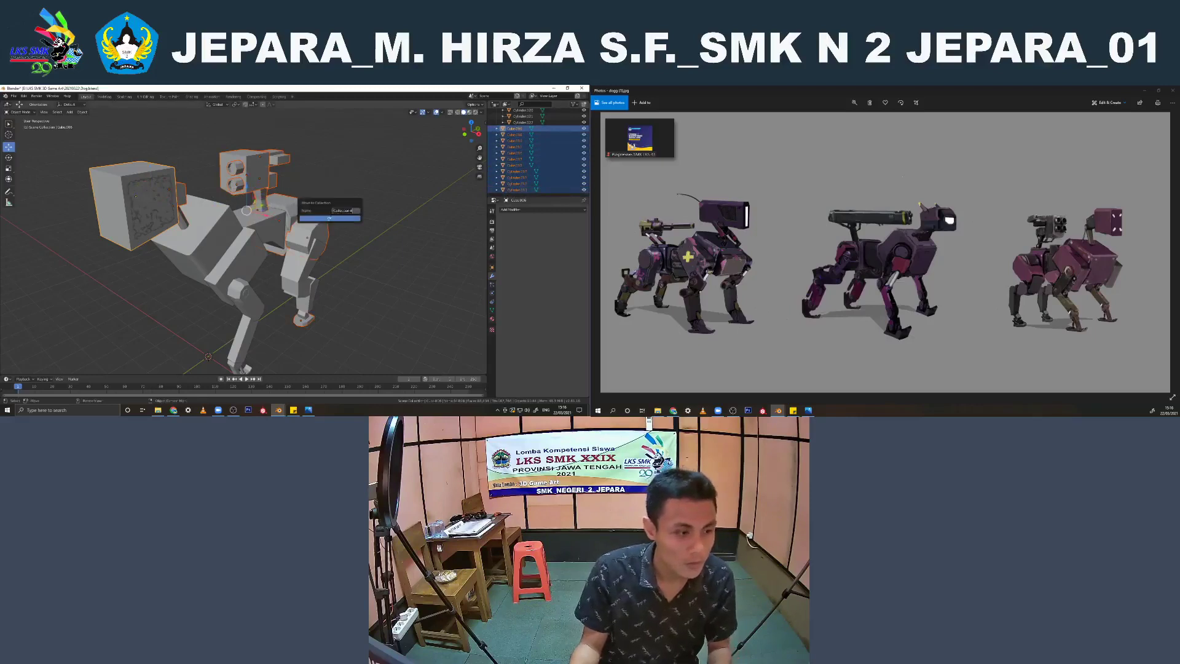
pyautogui.click(335, 217)
pyautogui.click(584, 128)
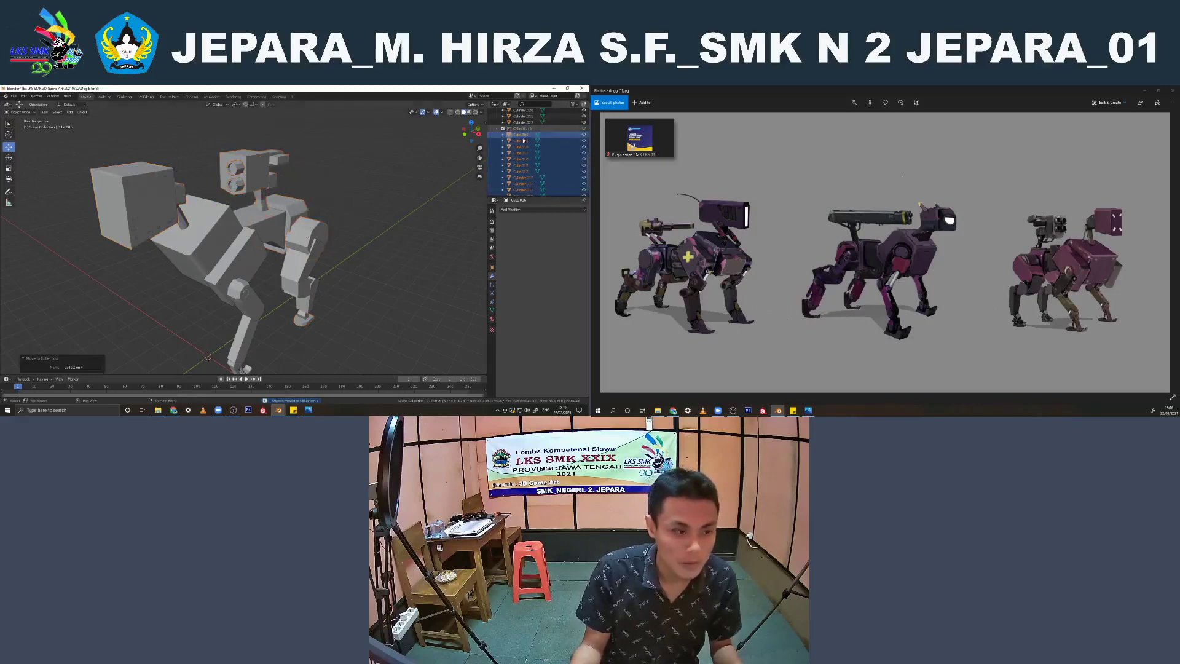
# Isolate the joined mesh of block-shaped leg parts in local view and open it for mesh editing
pyautogui.moveTo(252, 193); pyautogui.dragTo(330, 182, button='middle')
pyautogui.click(210, 180)
pyautogui.scroll(-3, 246, 194)
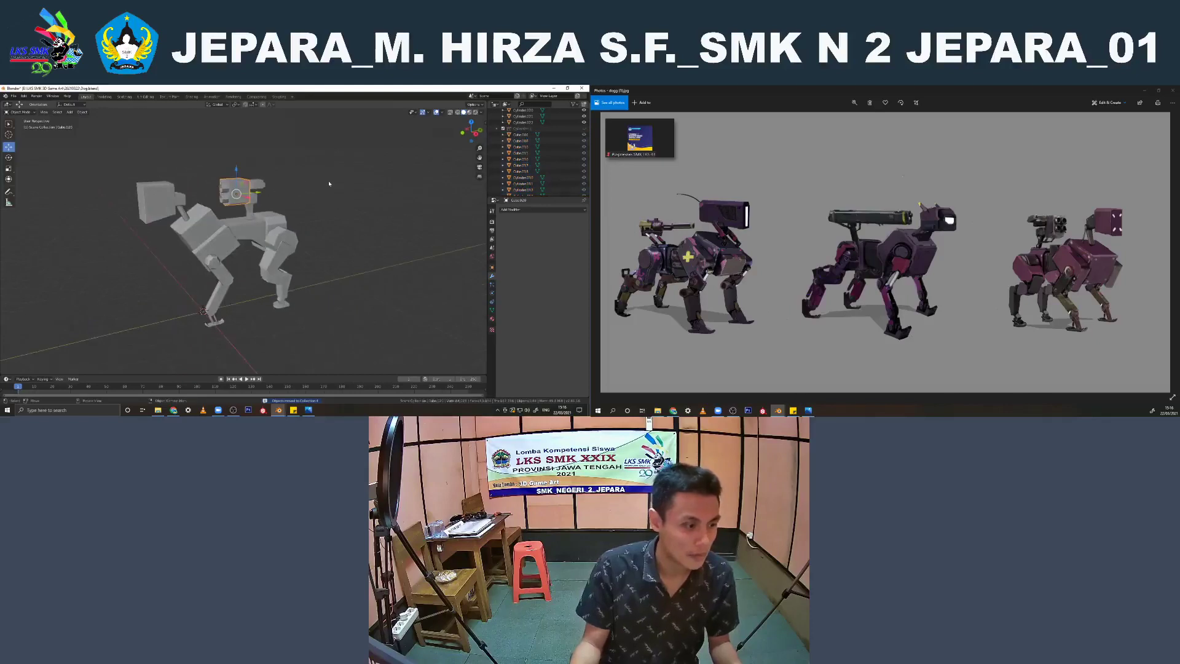
pyautogui.click(330, 182)
pyautogui.scroll(3, 307, 190)
pyautogui.click(210, 237)
pyautogui.moveTo(210, 238); pyautogui.dragTo(271, 261, button='middle')
pyautogui.click(283, 265)
pyautogui.press('Tab')
pyautogui.press('KP_Divide')
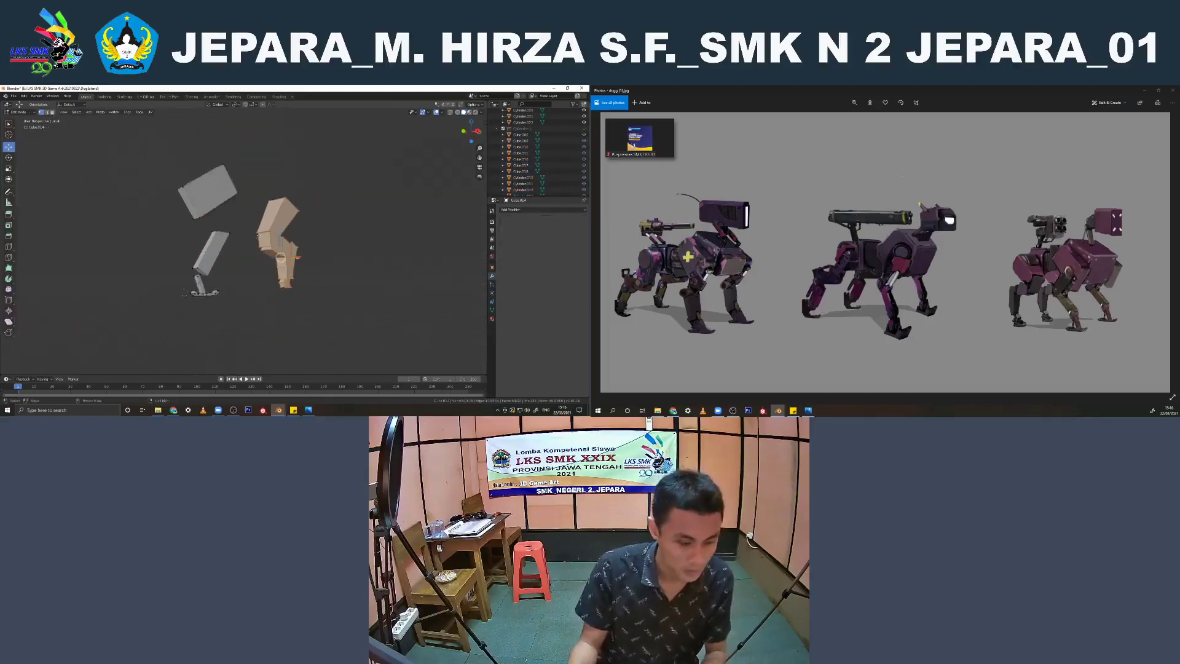
# Bevel all edges of the joined block-shaped leg parts and return to object mode
pyautogui.scroll(2, 188, 249)
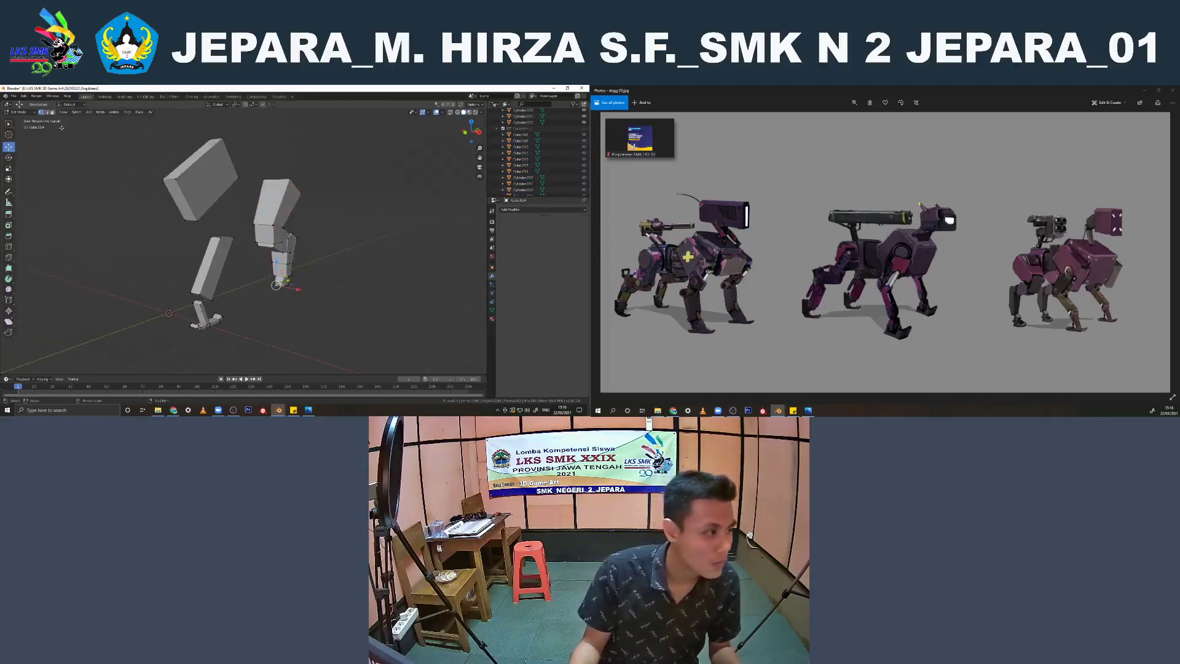
pyautogui.press('a')
pyautogui.scroll(5, 270, 247)
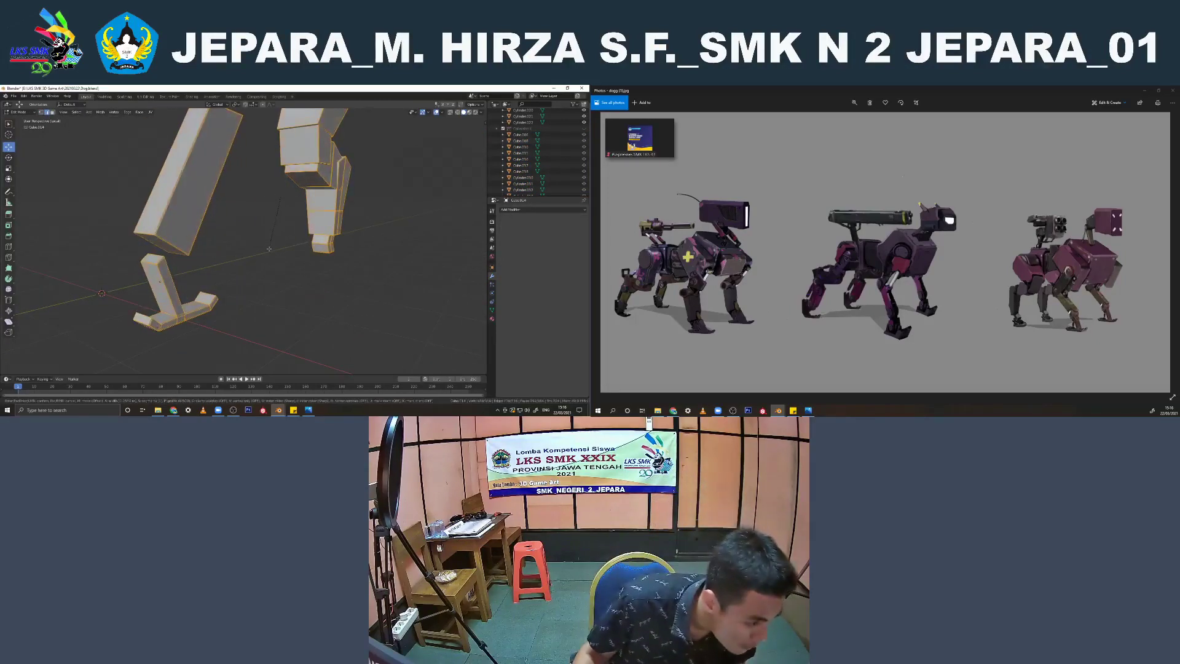
pyautogui.click(269, 249)
pyautogui.press('Tab')
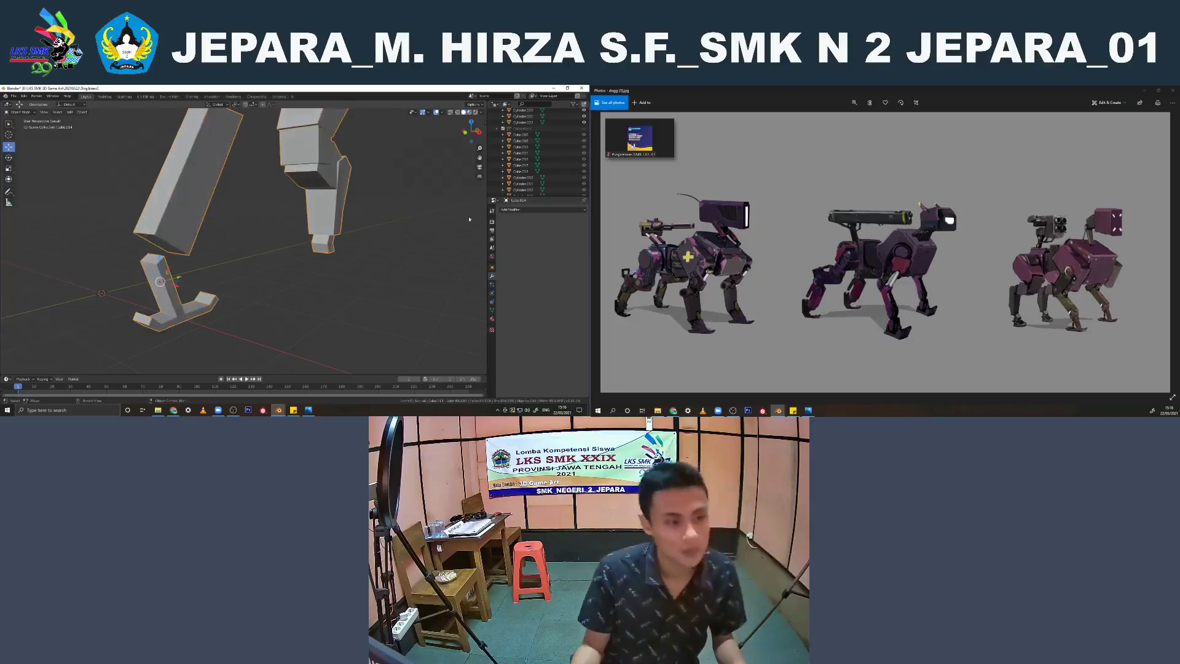
# Add a Subdivision Surface modifier to the block-shaped leg parts, shade them smooth, raise the viewport subdivision level and leave local view
pyautogui.click(510, 210)
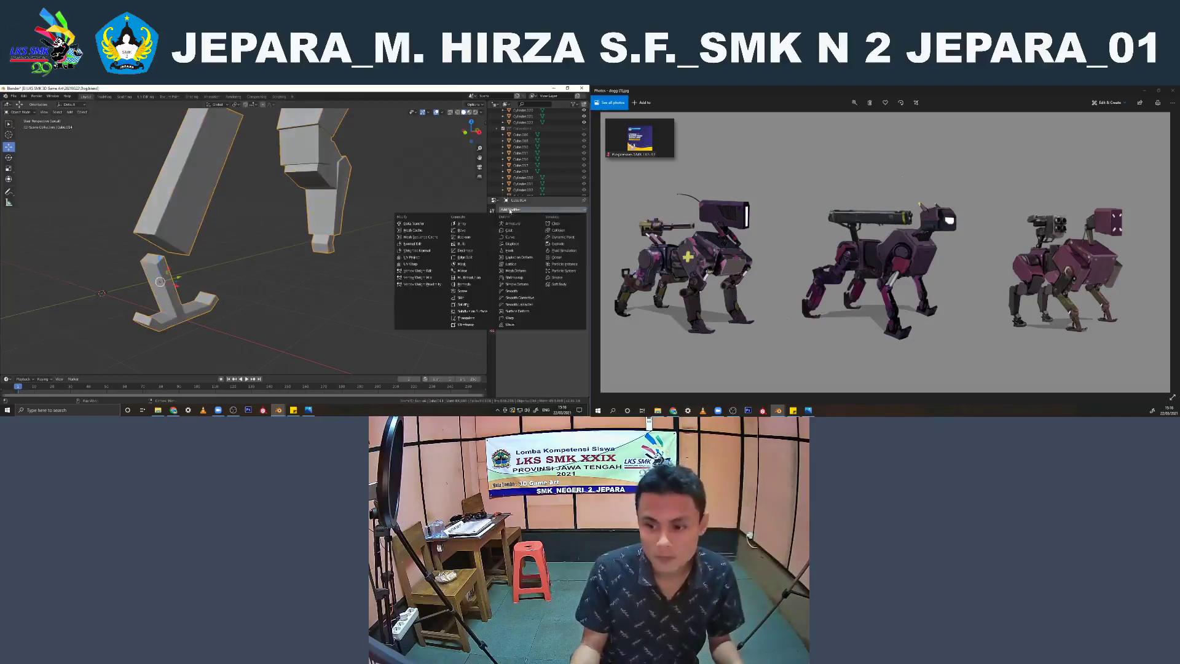
pyautogui.click(463, 313)
pyautogui.rightClick(312, 184)
pyautogui.click(312, 183)
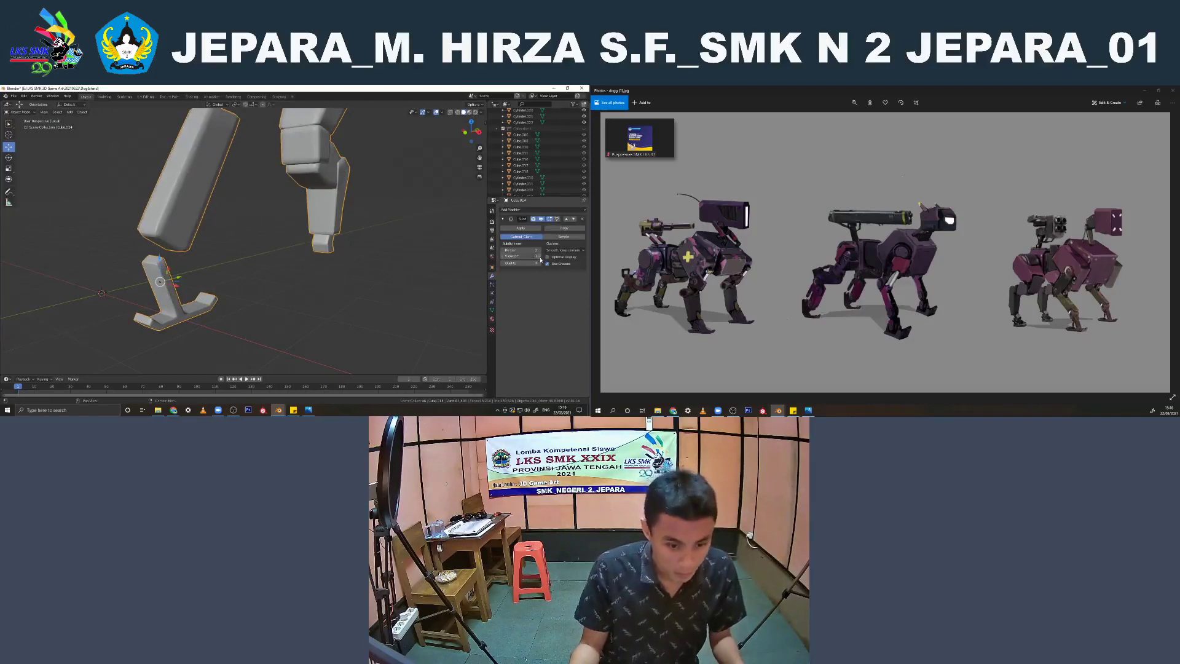
pyautogui.click(540, 257)
pyautogui.scroll(-5, 268, 221)
pyautogui.moveTo(307, 234); pyautogui.dragTo(246, 229, button='middle')
pyautogui.press('KP_Divide')
# Add a Subdivision Surface modifier to the round hip cylinder of the rear leg
pyautogui.click(201, 243)
pyautogui.scroll(3, 200, 243)
pyautogui.scroll(-4, 201, 243)
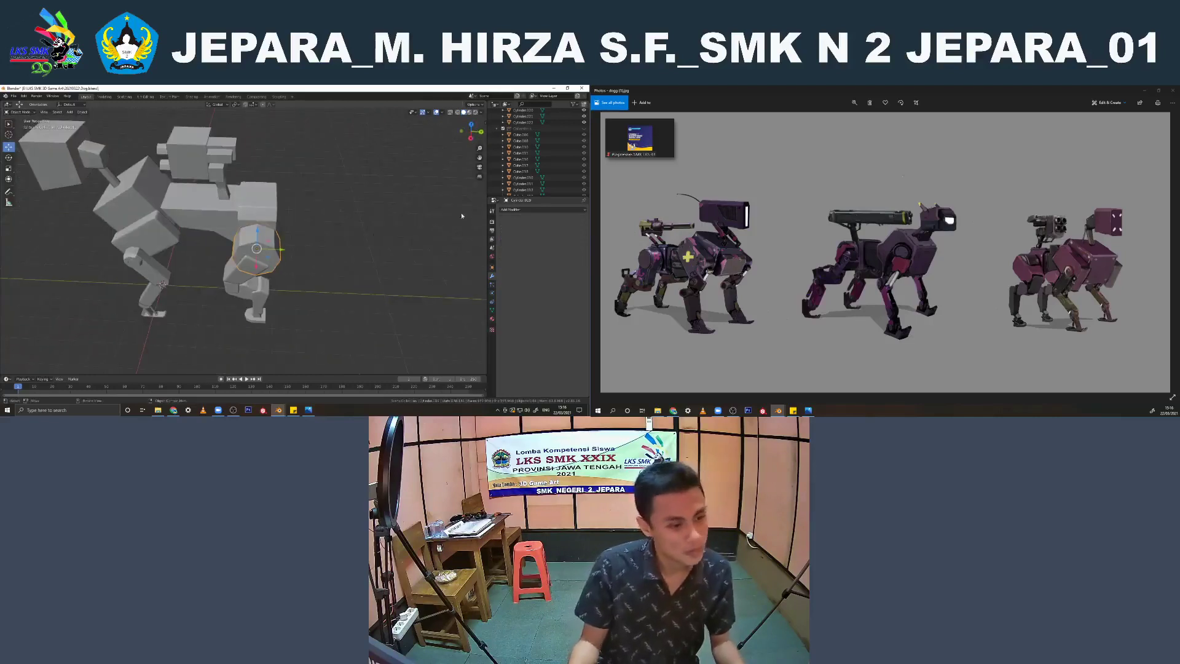
pyautogui.click(542, 210)
pyautogui.click(473, 305)
pyautogui.scroll(2, 352, 251)
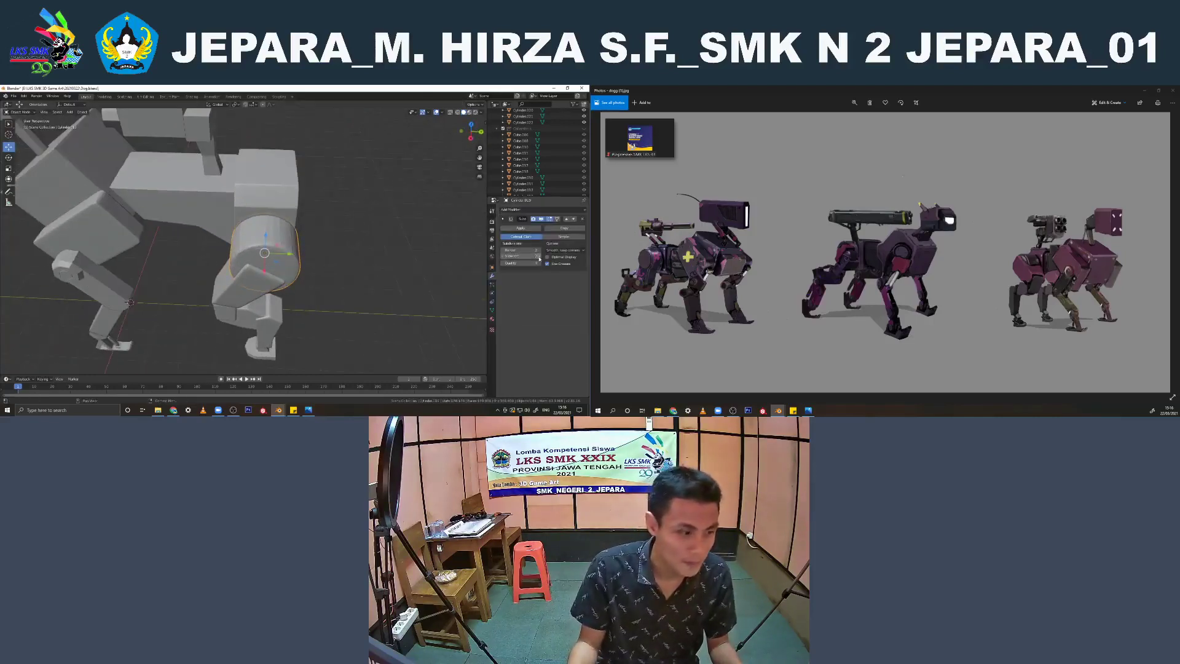
# Isolate the elongated cylindrical leg link in local view and open it for mesh editing
pyautogui.moveTo(279, 269); pyautogui.dragTo(267, 316, button='middle')
pyautogui.scroll(-4, 295, 256)
pyautogui.scroll(1, 208, 279)
pyautogui.click(217, 288)
pyautogui.scroll(6, 243, 263)
pyautogui.press('Tab')
pyautogui.press('KP_Divide')
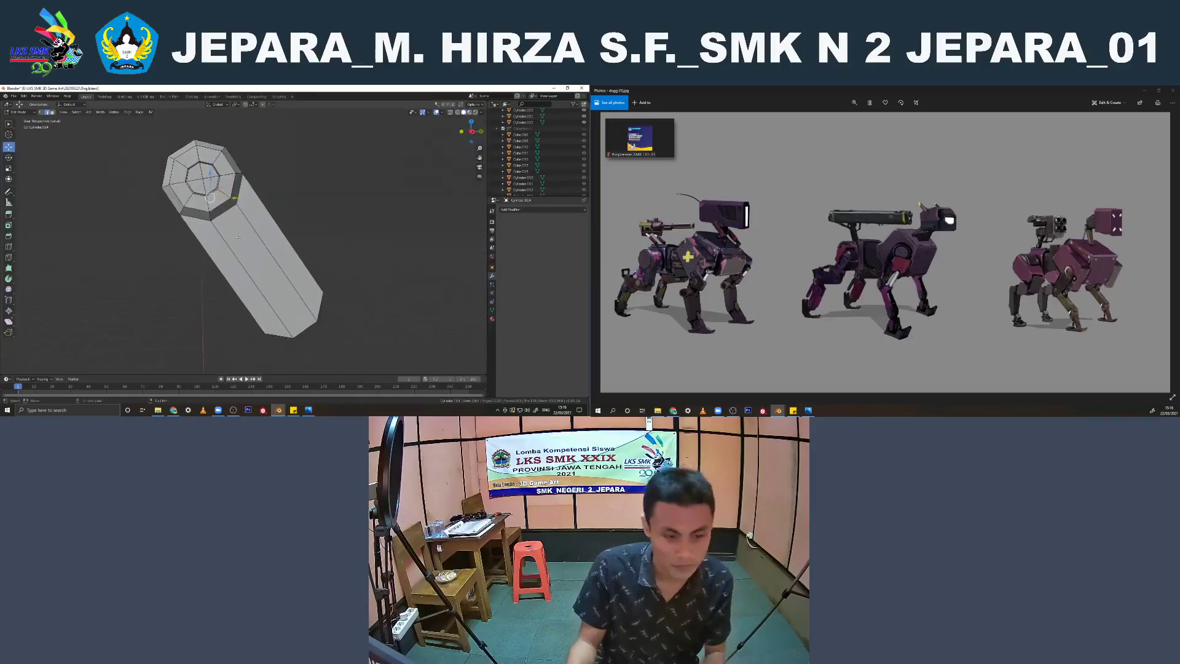
# Bevel the outer rim and inner recess edge loops on both faces of the leg link's round joint
pyautogui.moveTo(284, 188); pyautogui.dragTo(321, 200, button='middle')
pyautogui.scroll(1, 200, 216)
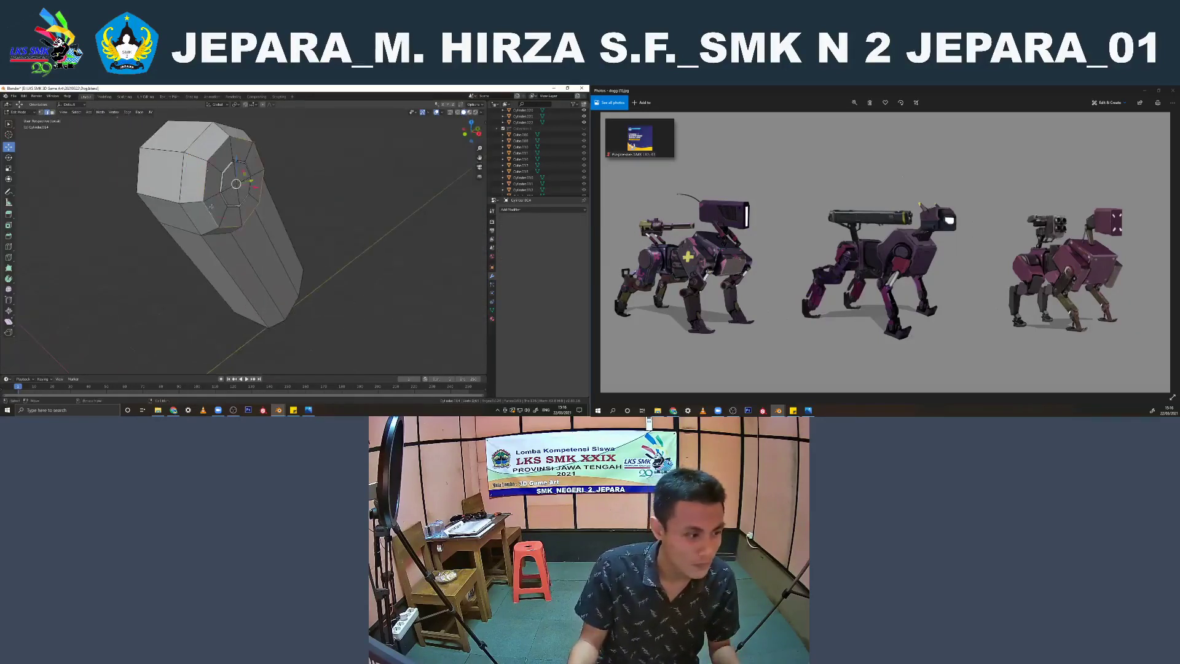
pyautogui.scroll(4, 211, 207)
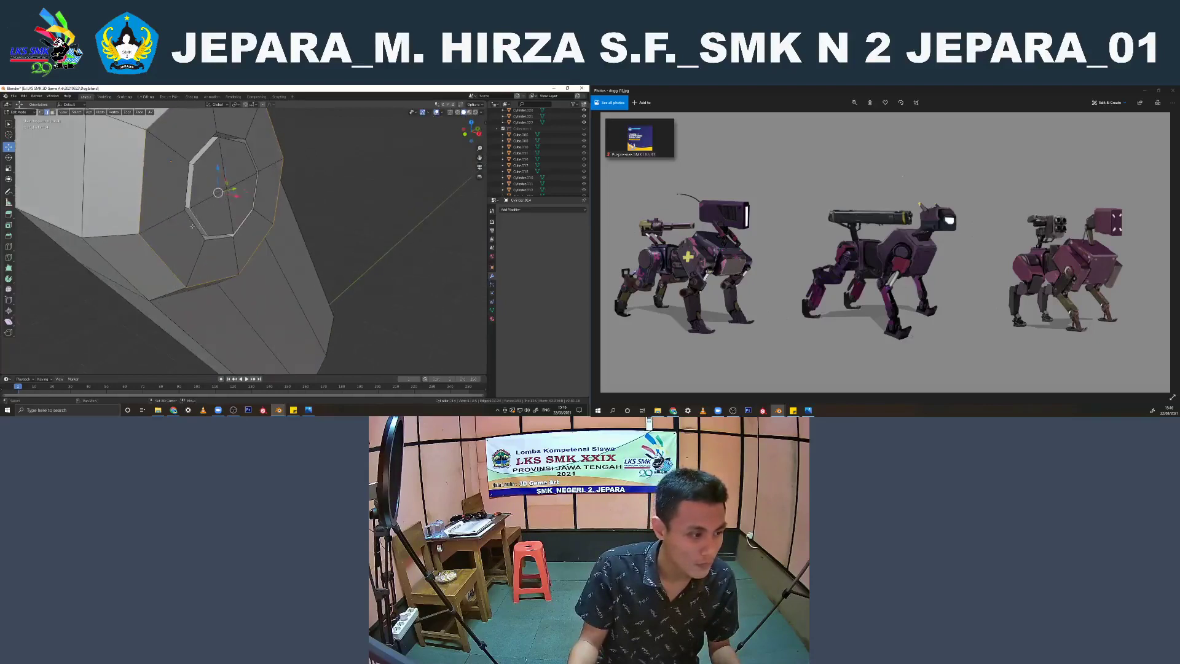
pyautogui.hotkey('alt', 'z')
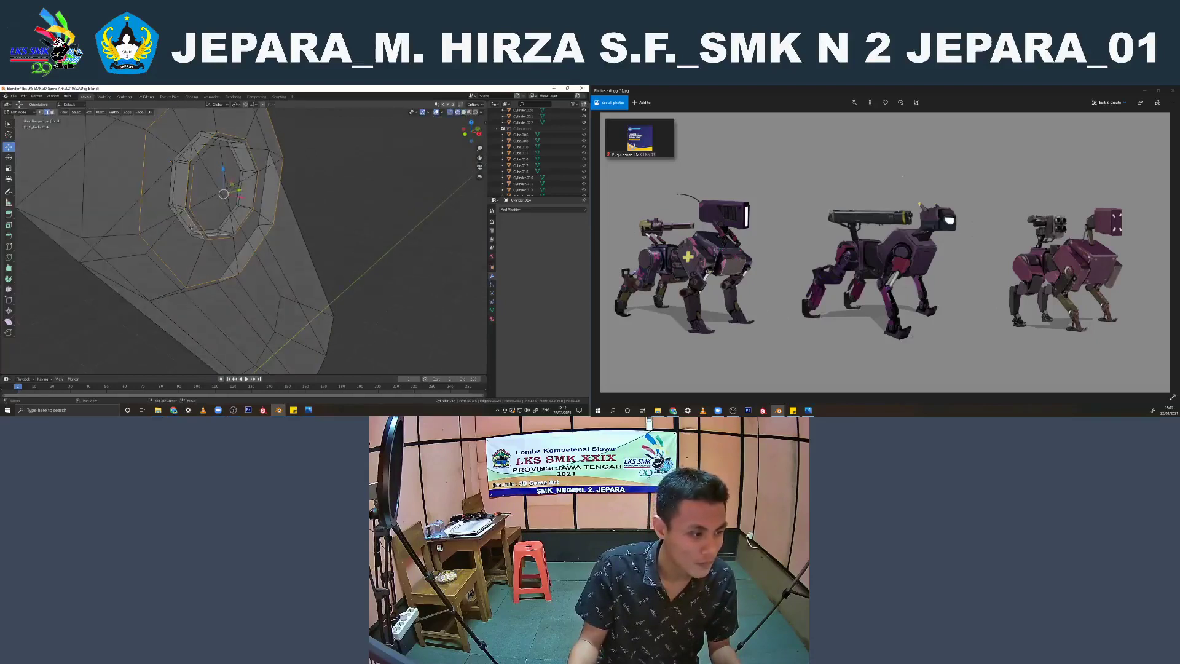
pyautogui.moveTo(182, 224)
pyautogui.mouseDown(button='middle')
pyautogui.moveTo(198, 280)
pyautogui.moveTo(151, 262)
pyautogui.mouseUp(button='middle')
pyautogui.hotkey('alt', 'z')
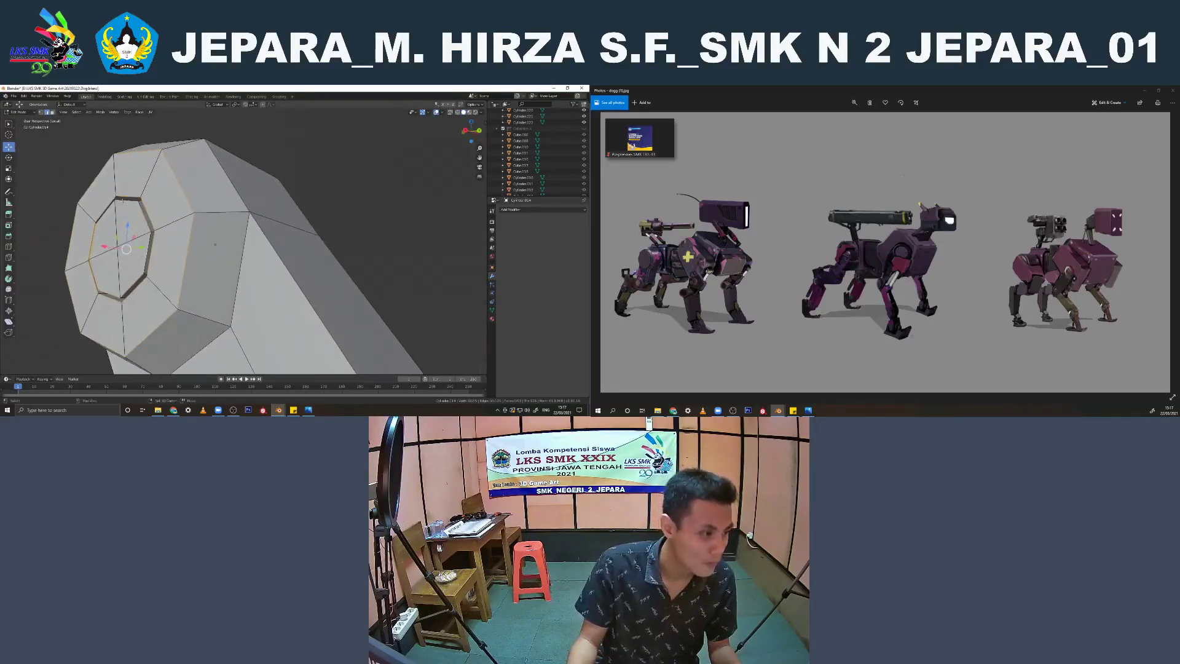
pyautogui.scroll(-4, 122, 201)
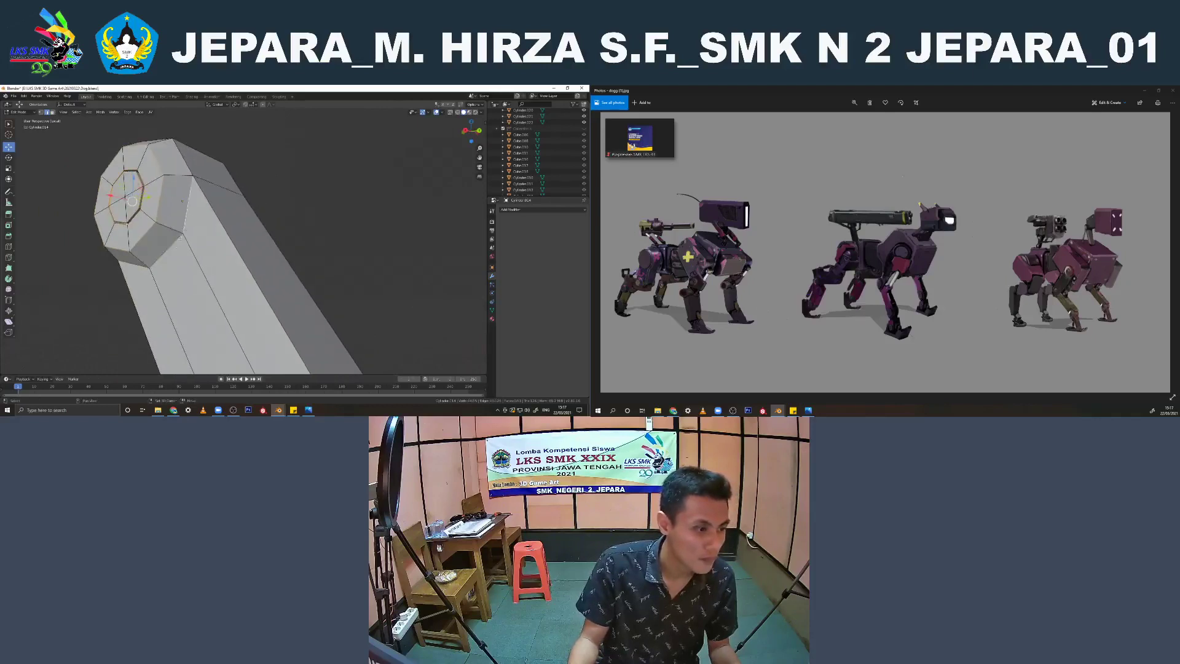
pyautogui.moveTo(180, 237); pyautogui.dragTo(182, 259, button='middle')
pyautogui.moveTo(186, 199); pyautogui.dragTo(268, 207, button='middle')
pyautogui.scroll(-5, 270, 234)
pyautogui.keyDown('shift'); pyautogui.moveTo(293, 319); pyautogui.dragTo(230, 274, button='middle'); pyautogui.keyUp('shift')
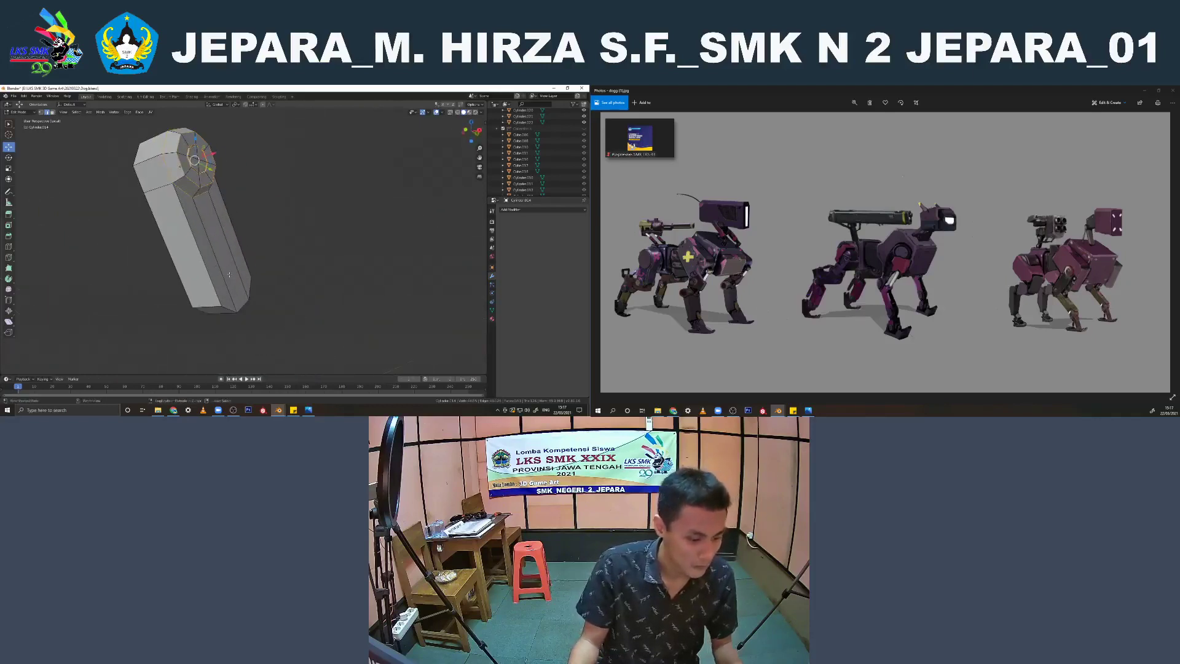
pyautogui.hotkey('ctrl', 'b')
pyautogui.click(236, 275)
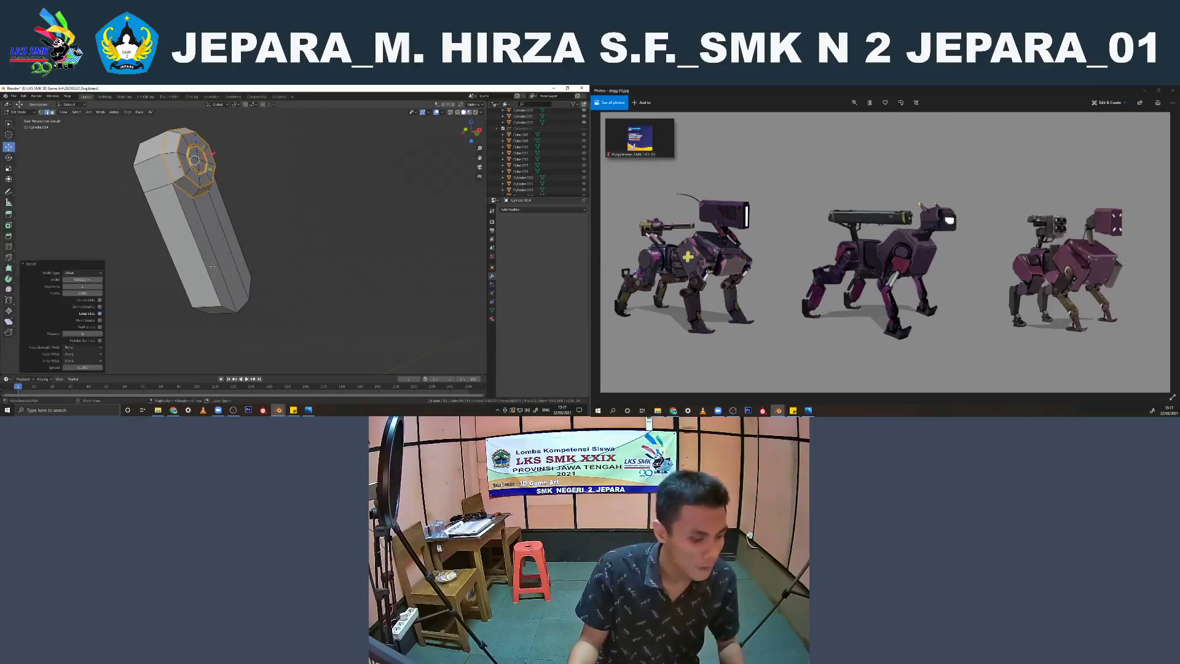
# Add a supporting edge loop across the leg link's shaft and slide it close to the lower end
pyautogui.click(196, 246)
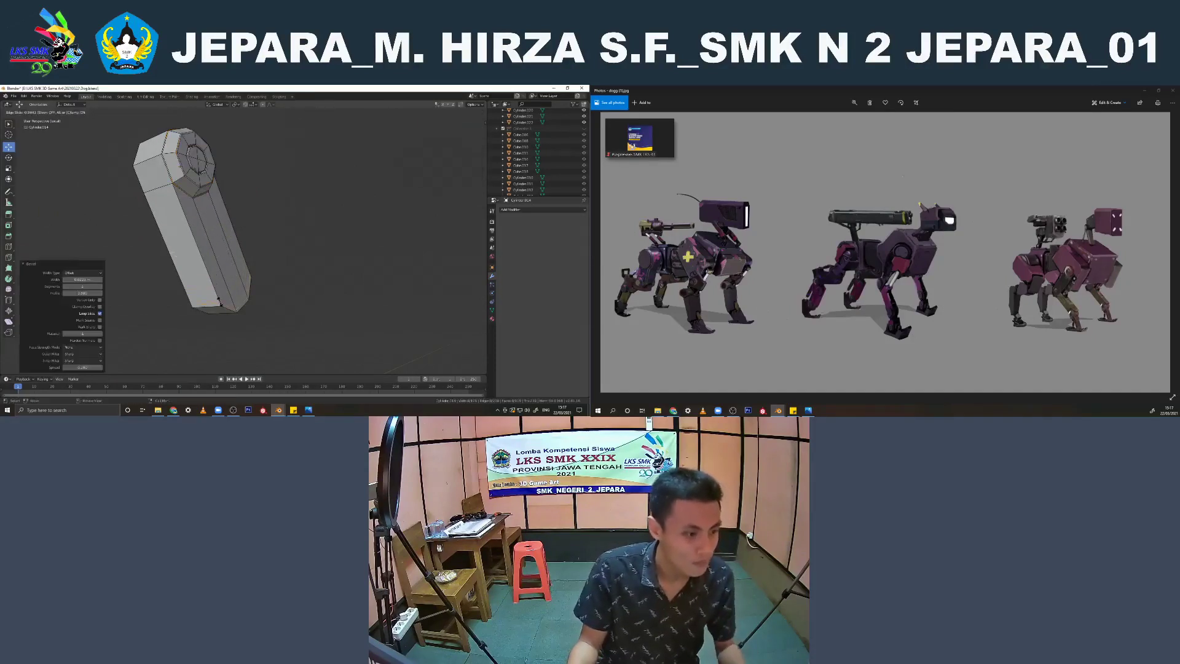
pyautogui.click(220, 301)
pyautogui.moveTo(220, 301); pyautogui.dragTo(184, 294, button='middle')
# Add a Subdivision Surface modifier to the leg link and shade it smooth
pyautogui.press('Tab')
pyautogui.click(528, 210)
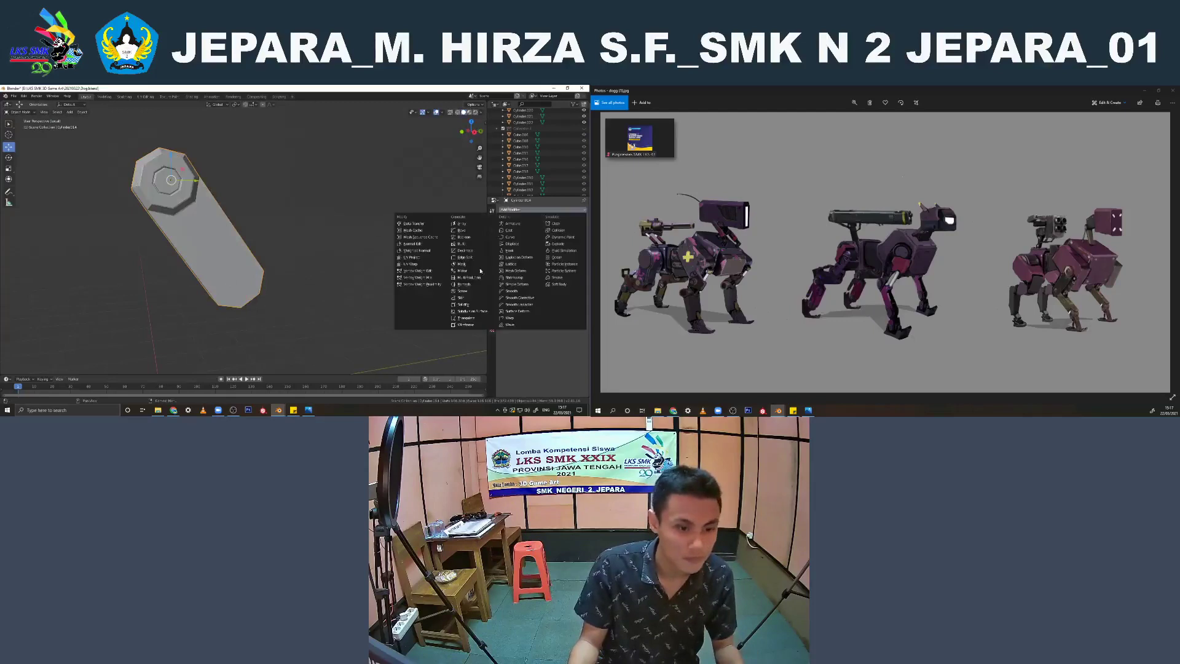
pyautogui.click(470, 311)
pyautogui.rightClick(178, 183)
pyautogui.click(178, 183)
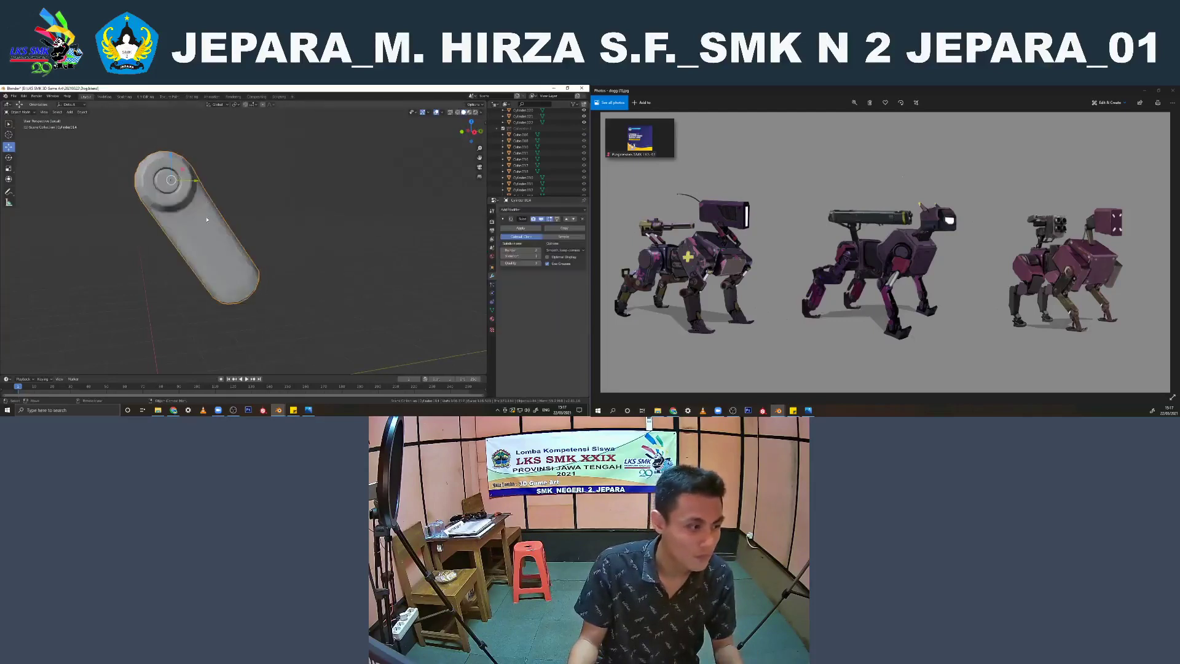
# Add a supporting edge loop across the leg link's shaft close to the round joint and check the smoothed shape
pyautogui.press('Tab')
pyautogui.hotkey('ctrl', 'r')
pyautogui.click(205, 205)
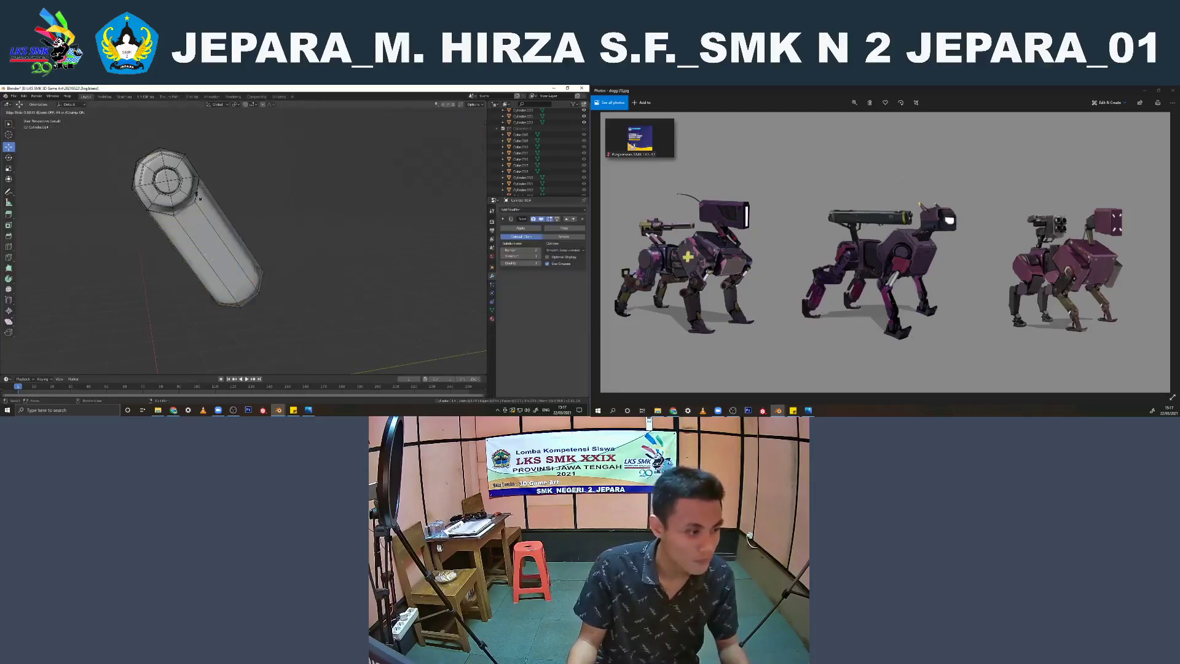
pyautogui.click(197, 196)
pyautogui.press('Tab')
pyautogui.moveTo(196, 199); pyautogui.dragTo(156, 227, button='middle')
pyautogui.press('Tab')
pyautogui.scroll(3, 185, 218)
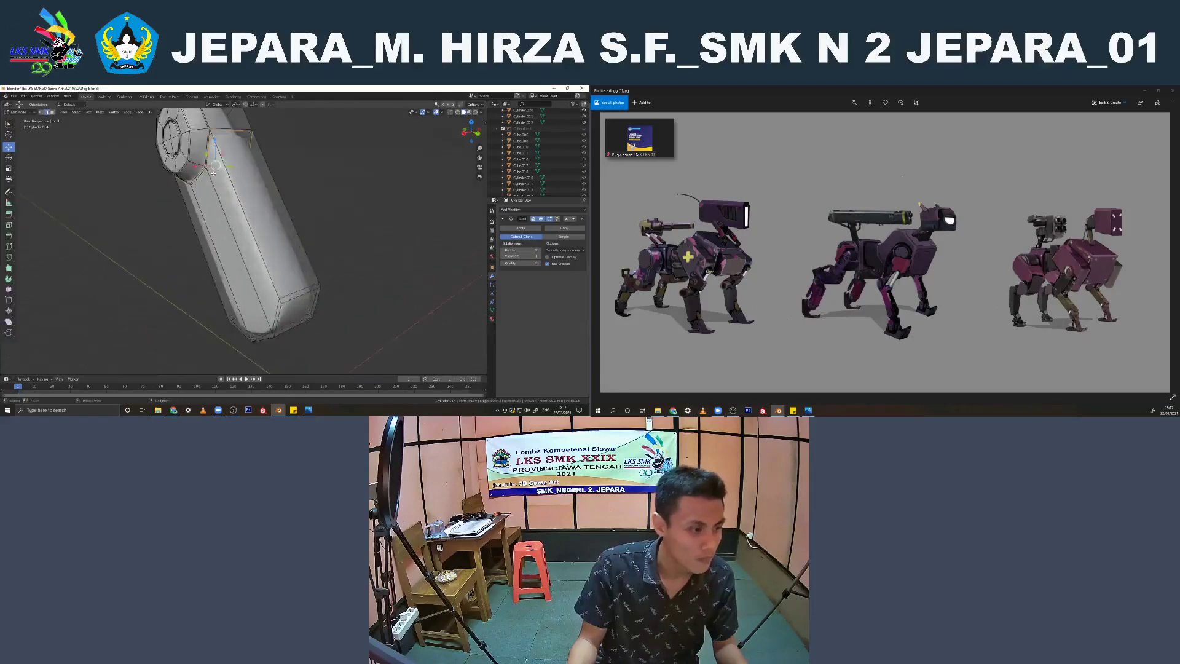
# Add further supporting edge loops along the side of the round joint and where it meets the shaft
pyautogui.moveTo(241, 209); pyautogui.dragTo(207, 204, button='middle')
pyautogui.hotkey('ctrl', 'r')
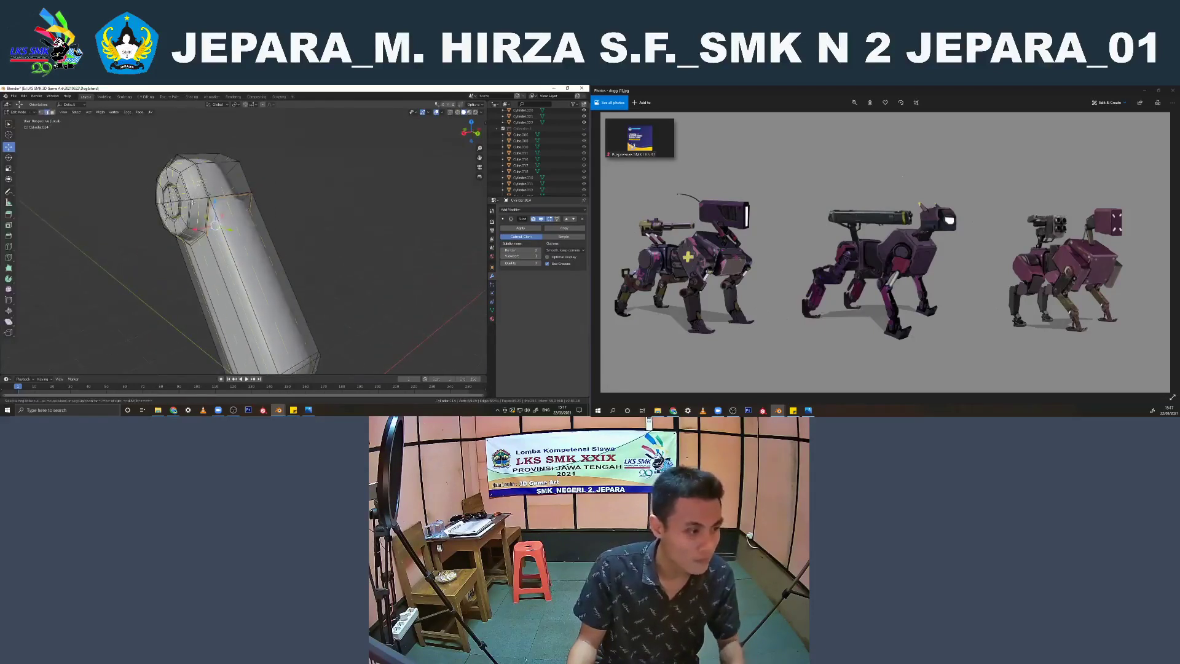
pyautogui.click(195, 200)
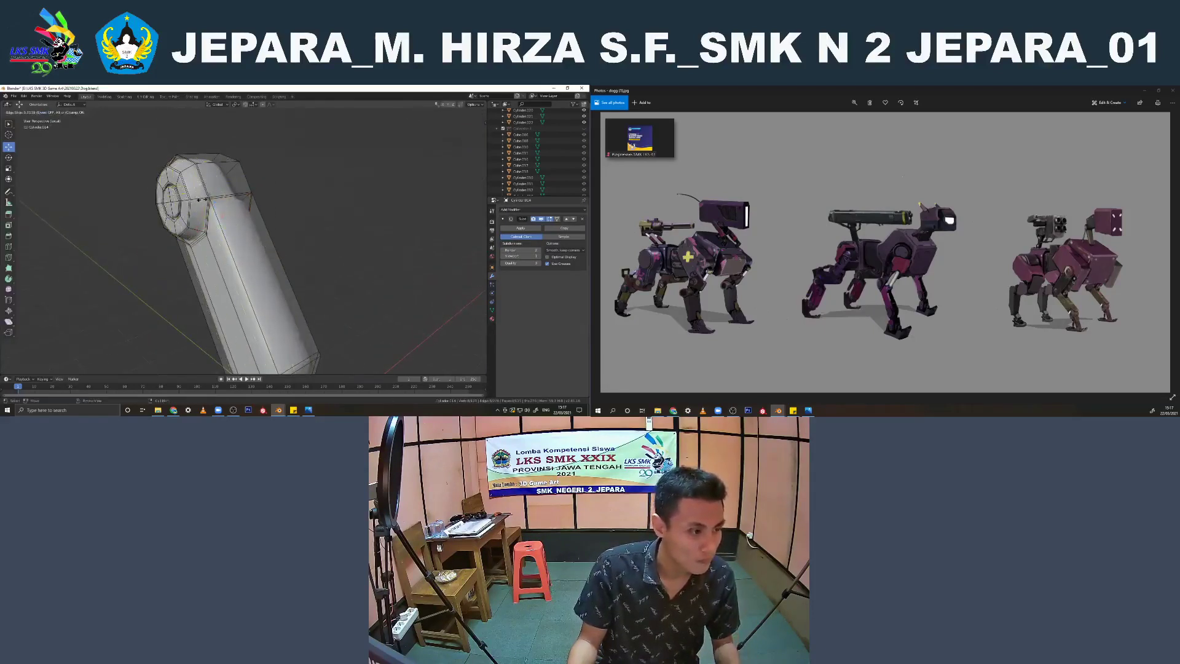
pyautogui.click(201, 200)
pyautogui.moveTo(201, 200); pyautogui.dragTo(227, 176, button='middle')
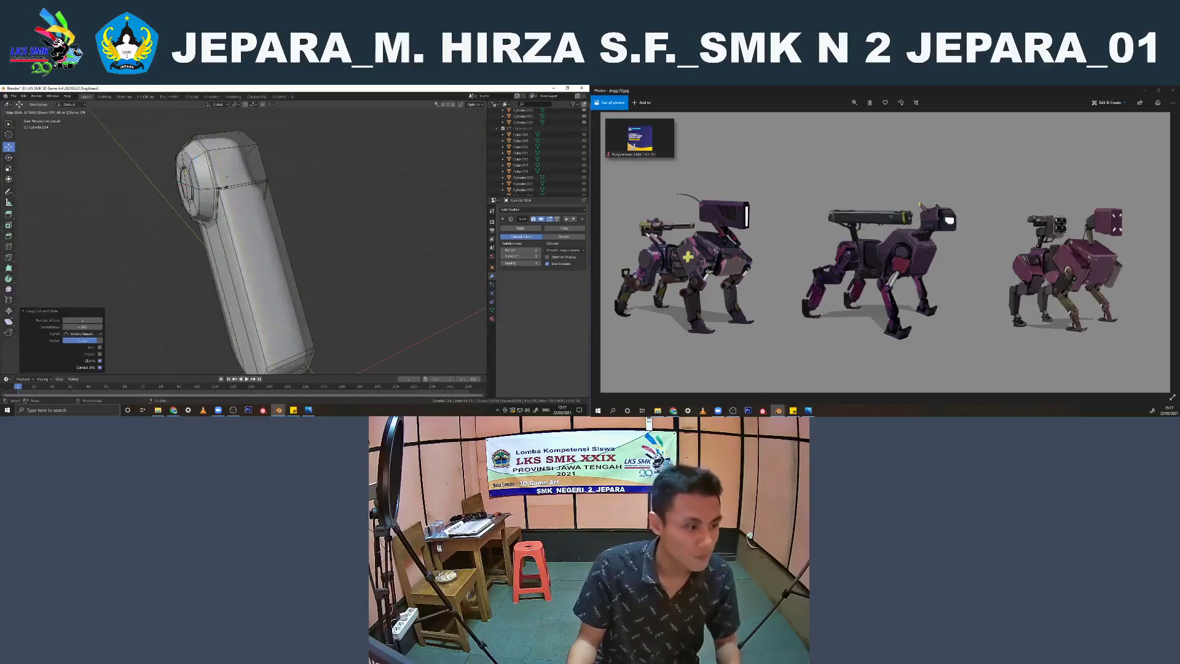
pyautogui.click(227, 176)
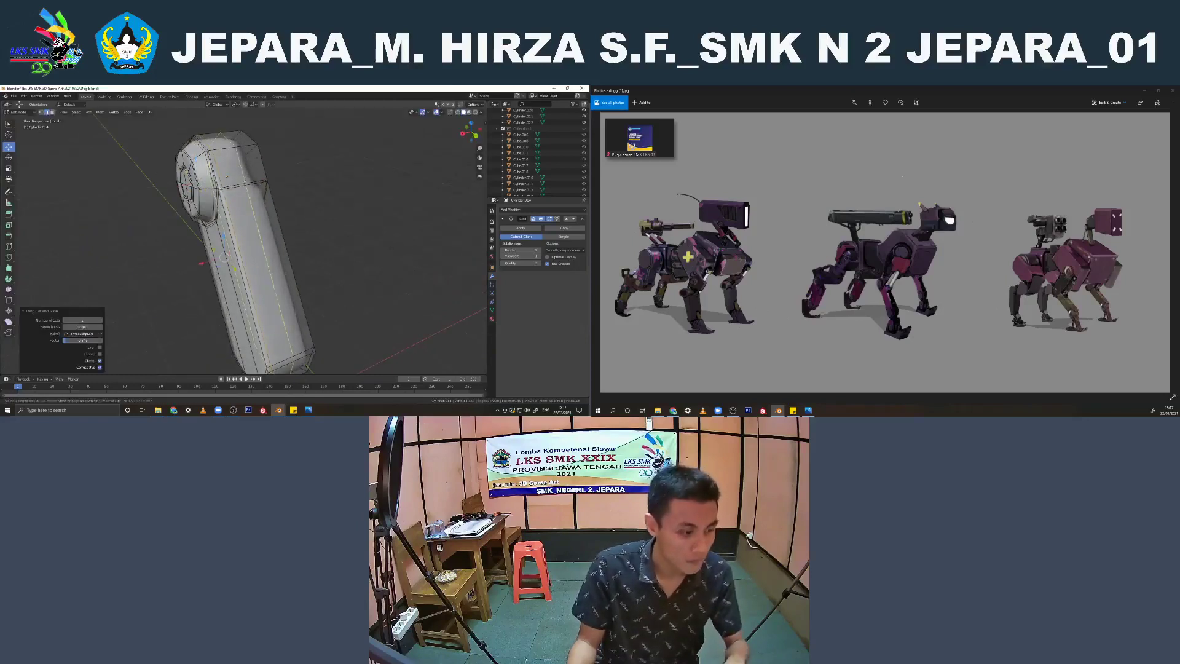
pyautogui.click(260, 177)
pyautogui.click(264, 177)
# Check the smoothed leg link from several angles in both object mode and edit mode
pyautogui.press('Tab')
pyautogui.moveTo(265, 176); pyautogui.dragTo(190, 271, button='middle')
pyautogui.scroll(-5, 193, 171)
pyautogui.click(279, 221)
pyautogui.press('Tab')
pyautogui.moveTo(279, 221)
pyautogui.mouseDown(button='middle')
pyautogui.moveTo(303, 213)
pyautogui.moveTo(252, 226)
pyautogui.moveTo(267, 229)
pyautogui.mouseUp(button='middle')
pyautogui.scroll(4, 303, 213)
pyautogui.press('Tab')
pyautogui.scroll(-3, 252, 226)
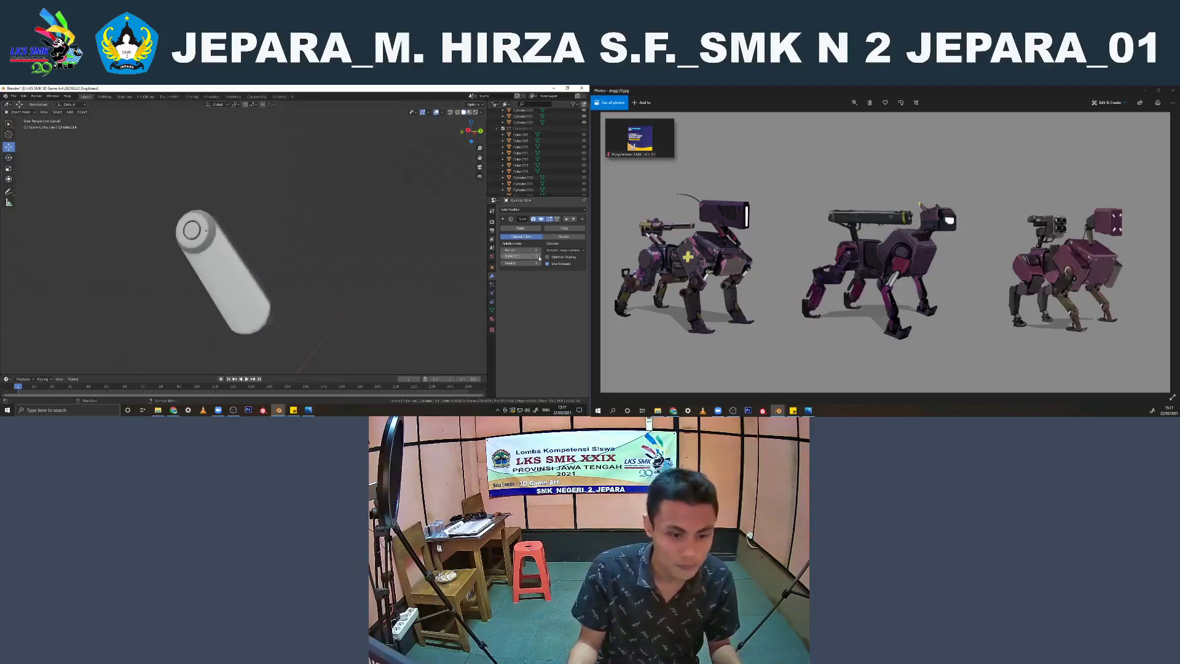
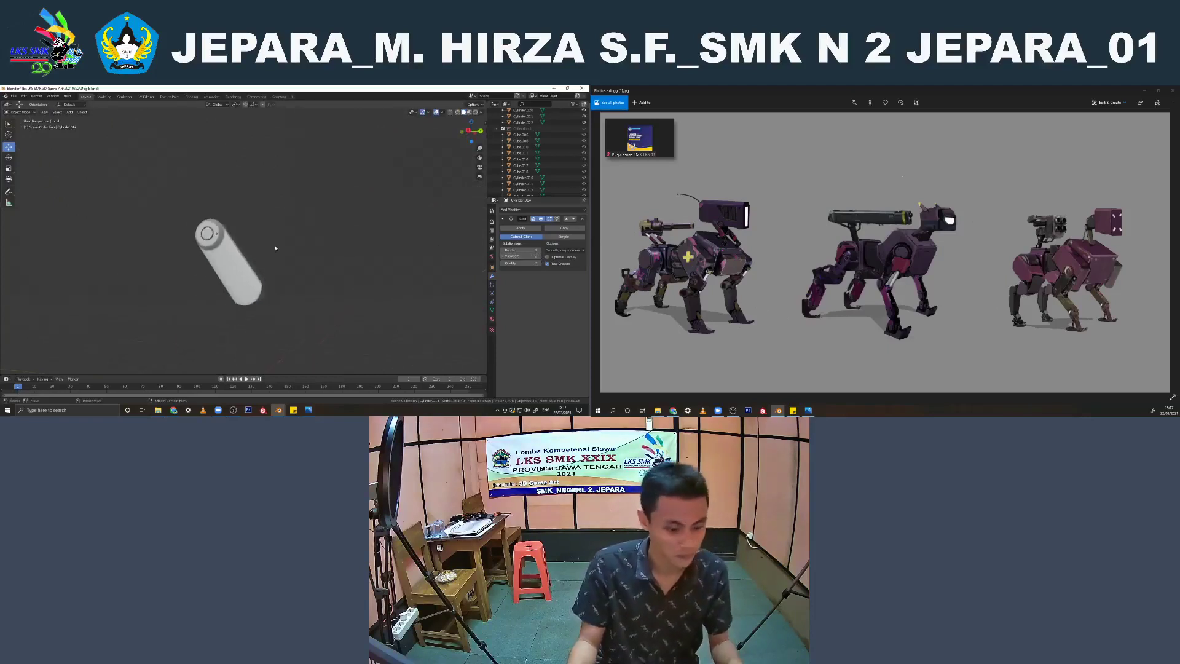
# Leave local view and join the front upper leg link with the lower leg mesh
pyautogui.press('/')
pyautogui.scroll(-5, 317, 252)
pyautogui.keyDown('shift'); pyautogui.moveTo(261, 284); pyautogui.dragTo(264, 249, button='middle'); pyautogui.keyUp('shift')
pyautogui.click(251, 220)
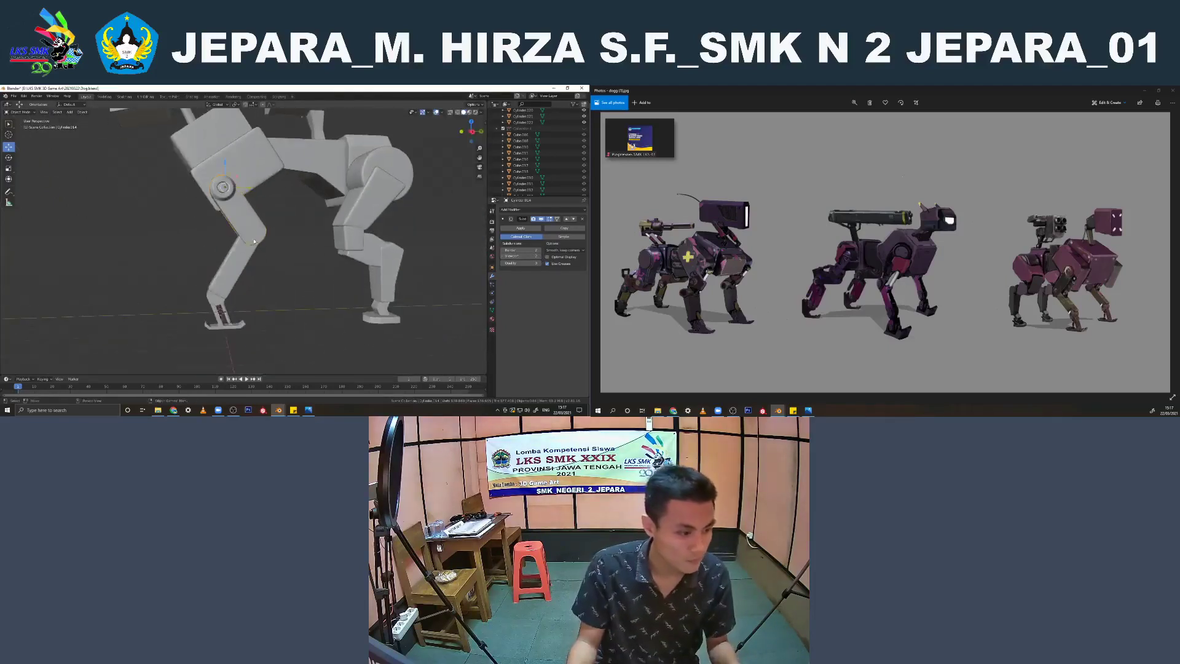
pyautogui.scroll(3, 236, 290)
pyautogui.click(236, 290)
pyautogui.keyDown('shift'); pyautogui.click(262, 221); pyautogui.keyUp('shift')
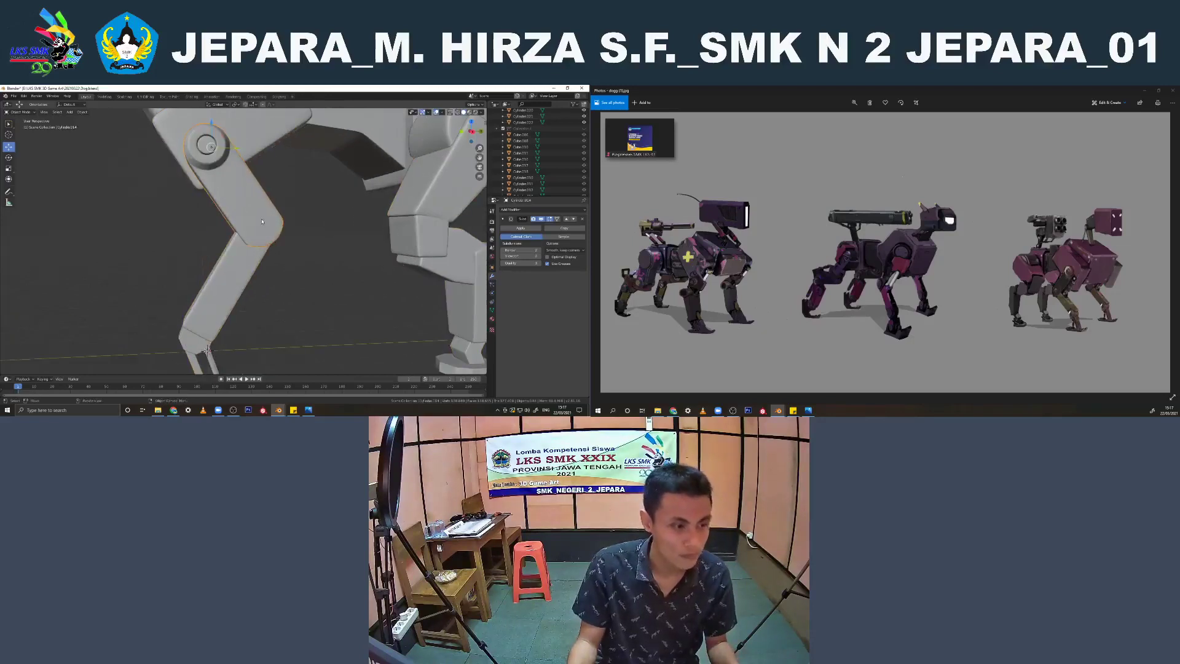
pyautogui.keyDown('shift'); pyautogui.click(225, 273); pyautogui.keyUp('shift')
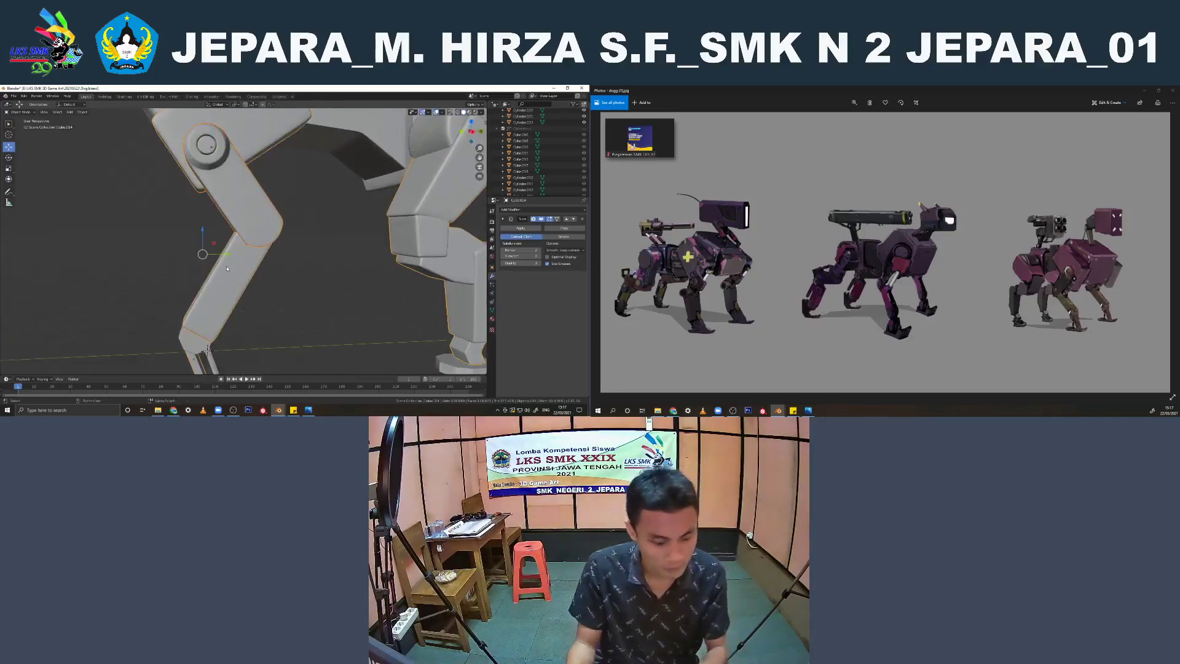
pyautogui.scroll(-5, 303, 271)
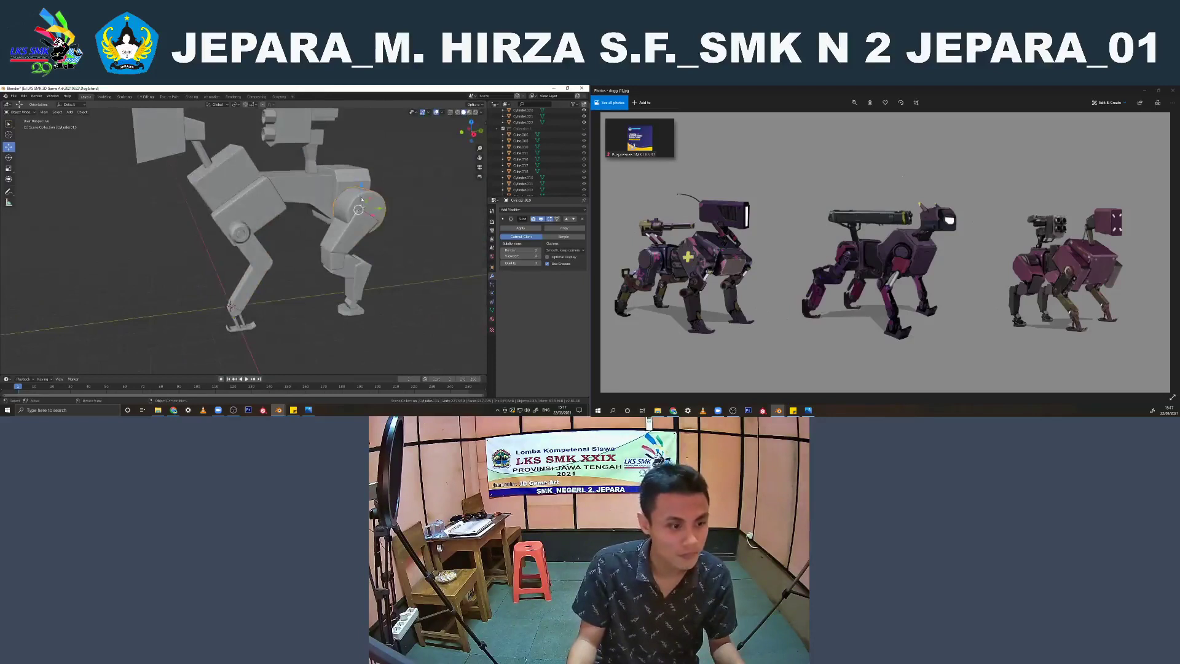
# Shade the rear hip cylinder smooth and join it to the leg mesh
pyautogui.moveTo(362, 200)
pyautogui.keyDown('shift'); pyautogui.mouseDown(button='middle')
pyautogui.moveTo(289, 235)
pyautogui.moveTo(338, 251)
pyautogui.mouseUp(button='middle'); pyautogui.keyUp('shift')
pyautogui.scroll(4, 301, 235)
pyautogui.rightClick(309, 236)
pyautogui.click(310, 236)
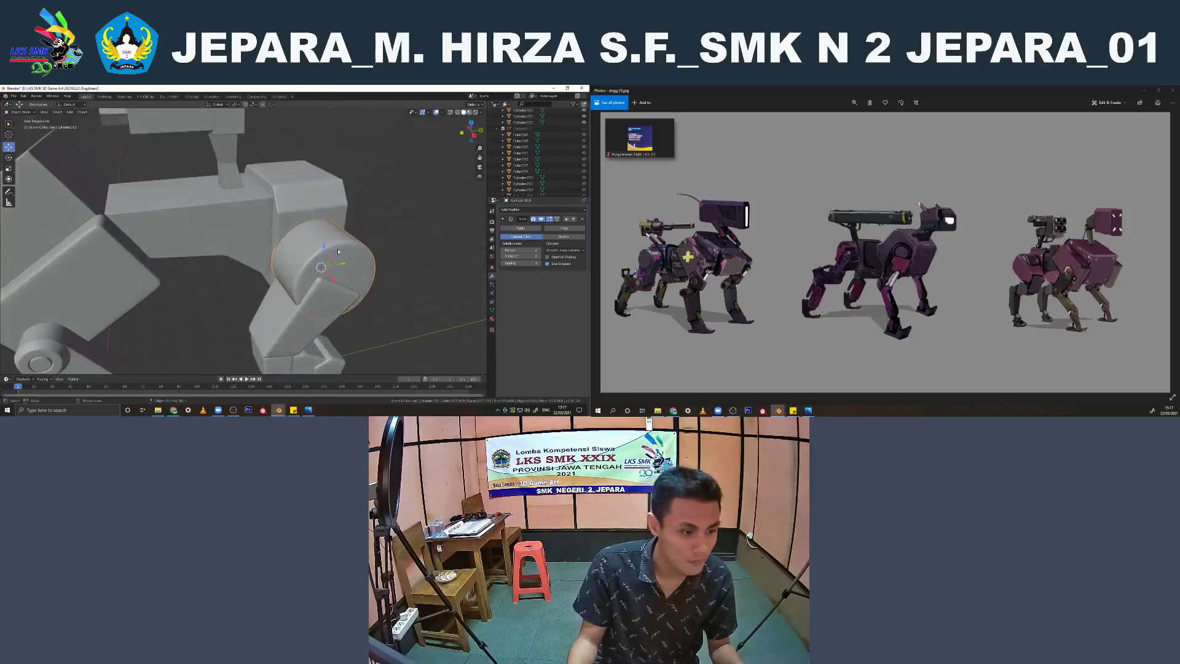
pyautogui.keyDown('shift'); pyautogui.click(311, 308); pyautogui.keyUp('shift')
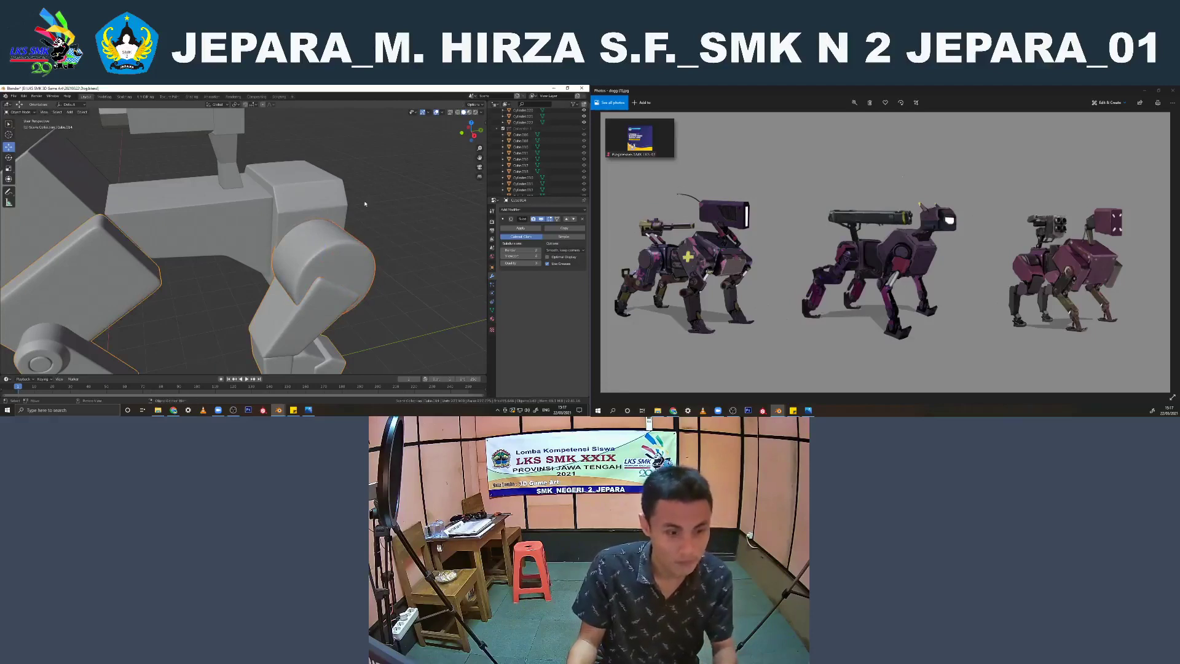
pyautogui.click(365, 205)
# Examine the joined legs and the small parts around the front foot up close
pyautogui.scroll(-8, 316, 257)
pyautogui.moveTo(316, 257); pyautogui.dragTo(343, 241, button='middle')
pyautogui.scroll(5, 337, 287)
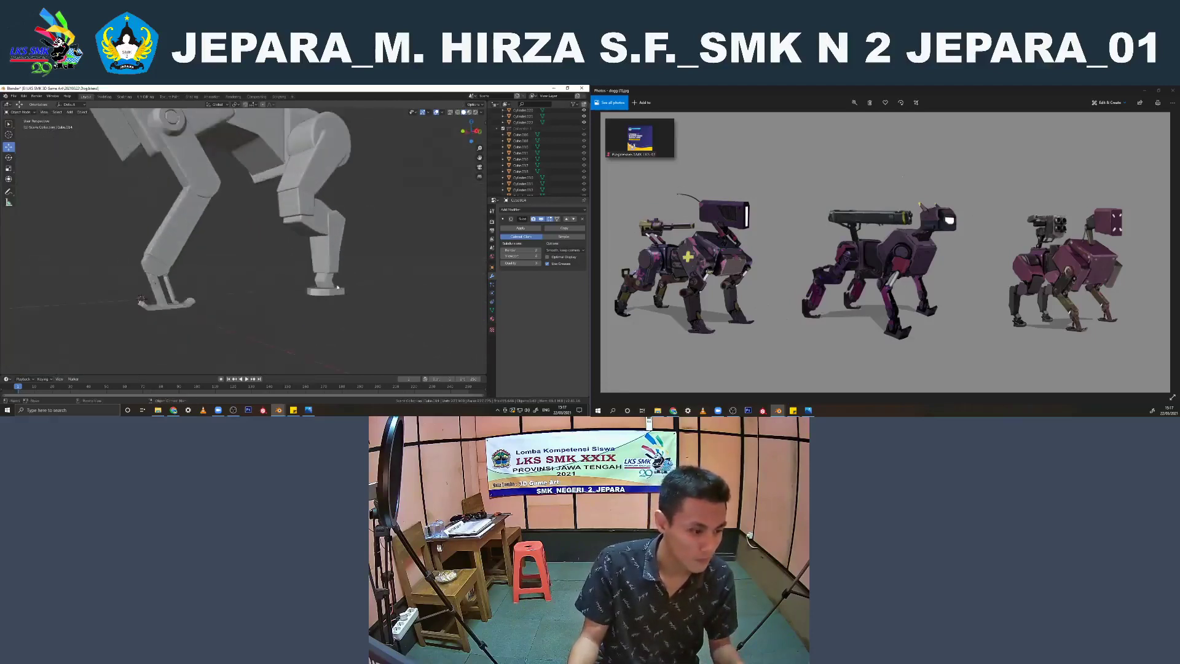
pyautogui.scroll(4, 249, 247)
pyautogui.keyDown('shift'); pyautogui.moveTo(337, 287); pyautogui.dragTo(205, 232, button='middle'); pyautogui.keyUp('shift')
pyautogui.click(239, 273)
pyautogui.scroll(-4, 265, 294)
pyautogui.scroll(3, 258, 276)
pyautogui.click(220, 229)
pyautogui.scroll(2, 205, 232)
# Delete the small cylinder part beside the front foot's strut
pyautogui.keyDown('shift'); pyautogui.moveTo(101, 232); pyautogui.dragTo(176, 298, button='middle'); pyautogui.keyUp('shift')
pyautogui.click(171, 280)
pyautogui.scroll(3, 176, 216)
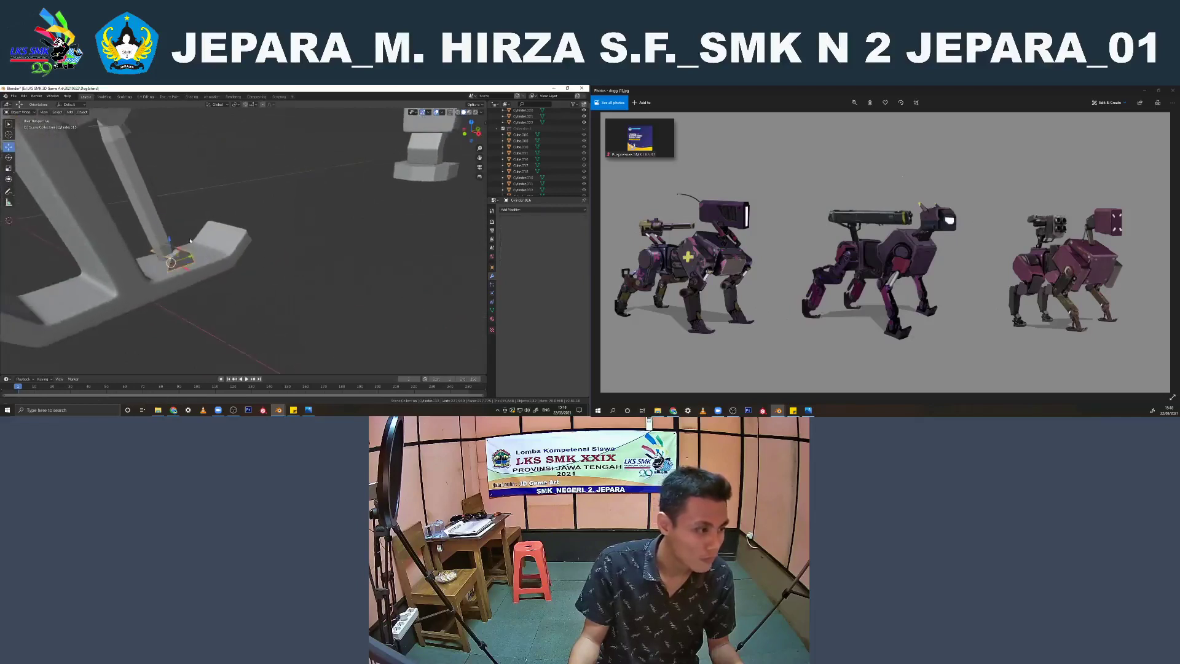
pyautogui.scroll(-3, 177, 258)
pyautogui.moveTo(179, 245); pyautogui.dragTo(319, 298, button='middle')
pyautogui.scroll(3, 258, 291)
pyautogui.scroll(-5, 110, 215)
pyautogui.press('x')
pyautogui.click(215, 231)
pyautogui.press('KP_1')
pyautogui.scroll(-5, 348, 283)
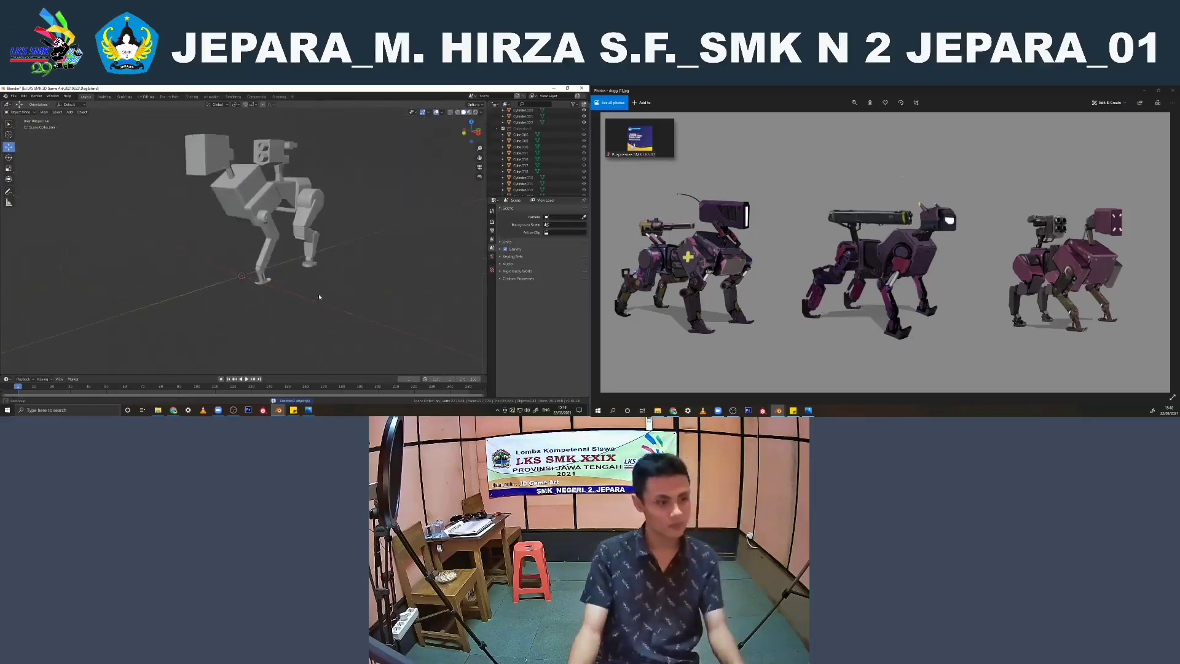
# Delete the half-round pin at the base of the front foot's strut
pyautogui.scroll(10, 272, 230)
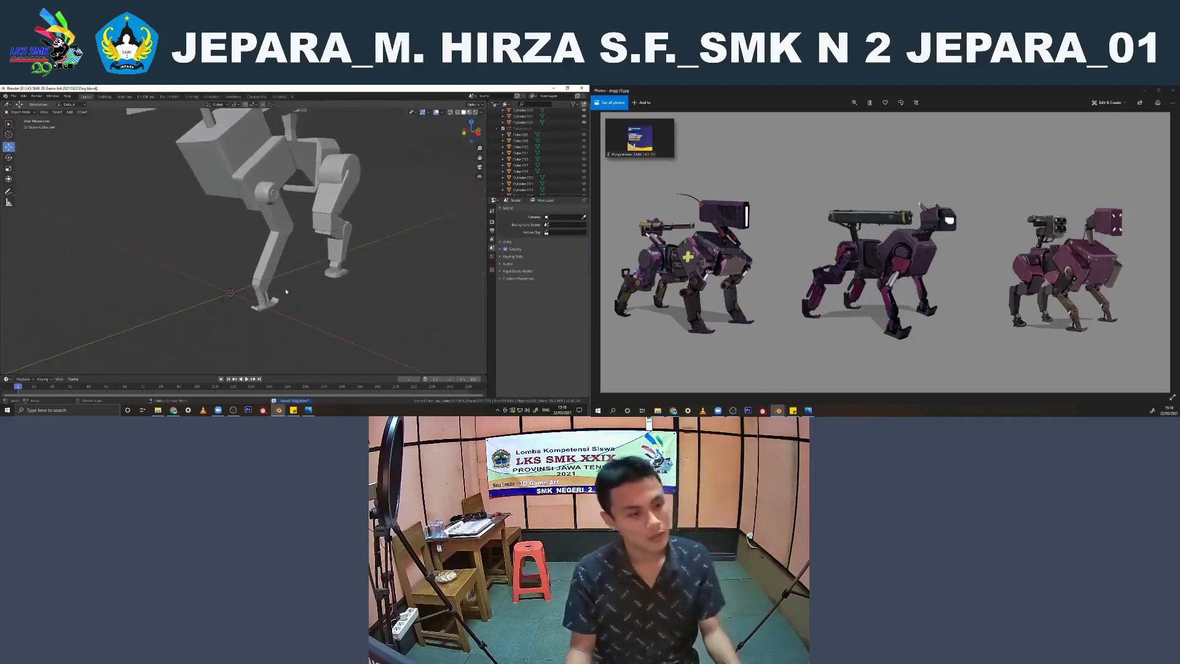
pyautogui.moveTo(254, 271); pyautogui.dragTo(226, 250, button='middle')
pyautogui.scroll(5, 225, 251)
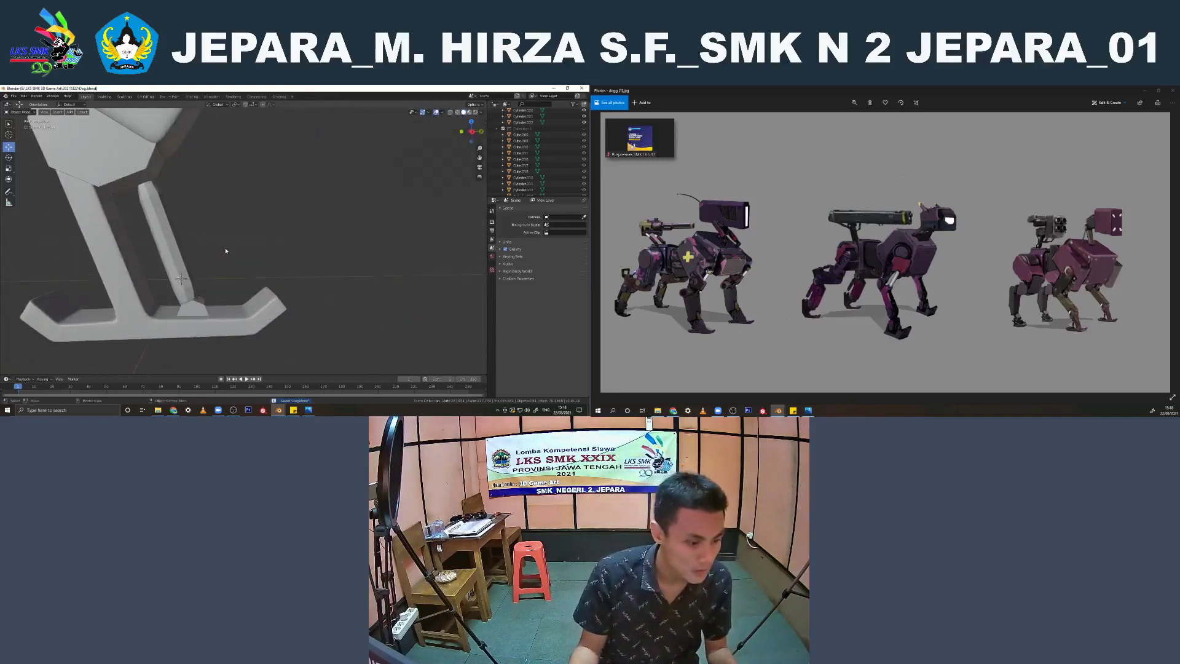
pyautogui.click(196, 310)
pyautogui.moveTo(196, 310); pyautogui.dragTo(220, 294, button='middle')
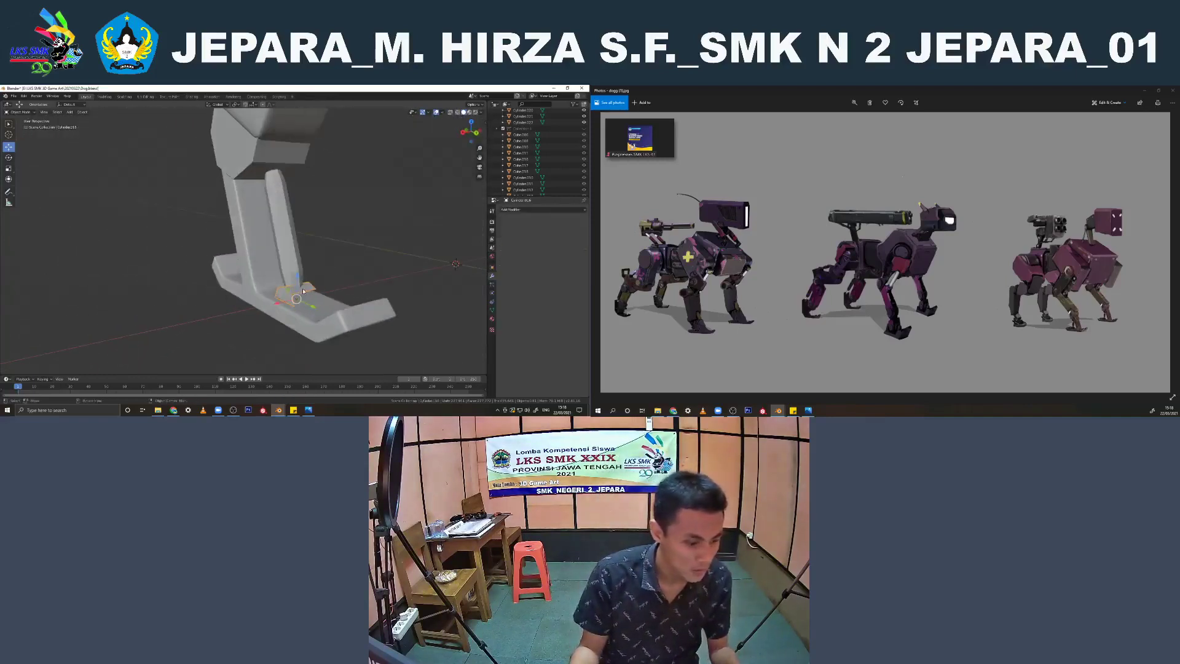
pyautogui.press('Delete')
# Examine the front foot strut's mesh in wireframe from the right orthographic view
pyautogui.click(282, 257)
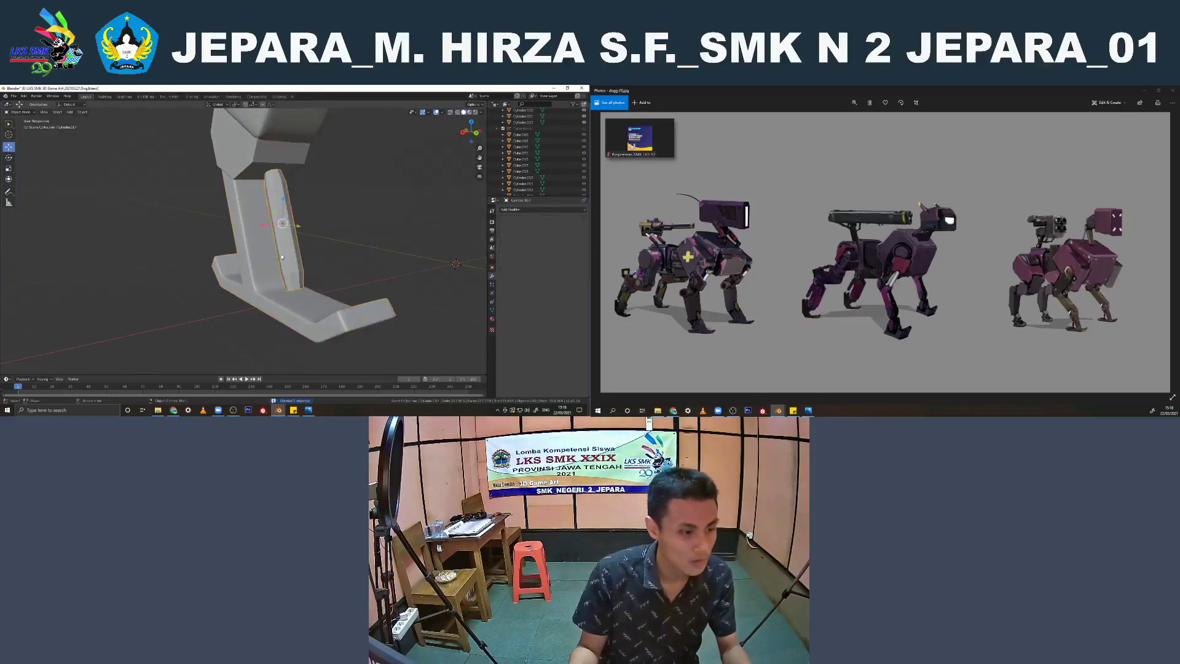
pyautogui.press('KP_3')
pyautogui.press('Tab')
pyautogui.moveTo(186, 265)
pyautogui.keyDown('shift'); pyautogui.mouseDown(button='middle')
pyautogui.moveTo(228, 284)
pyautogui.moveTo(269, 203)
pyautogui.mouseUp(button='middle'); pyautogui.keyUp('shift')
pyautogui.click(198, 225)
pyautogui.press('Tab')
pyautogui.click(330, 205)
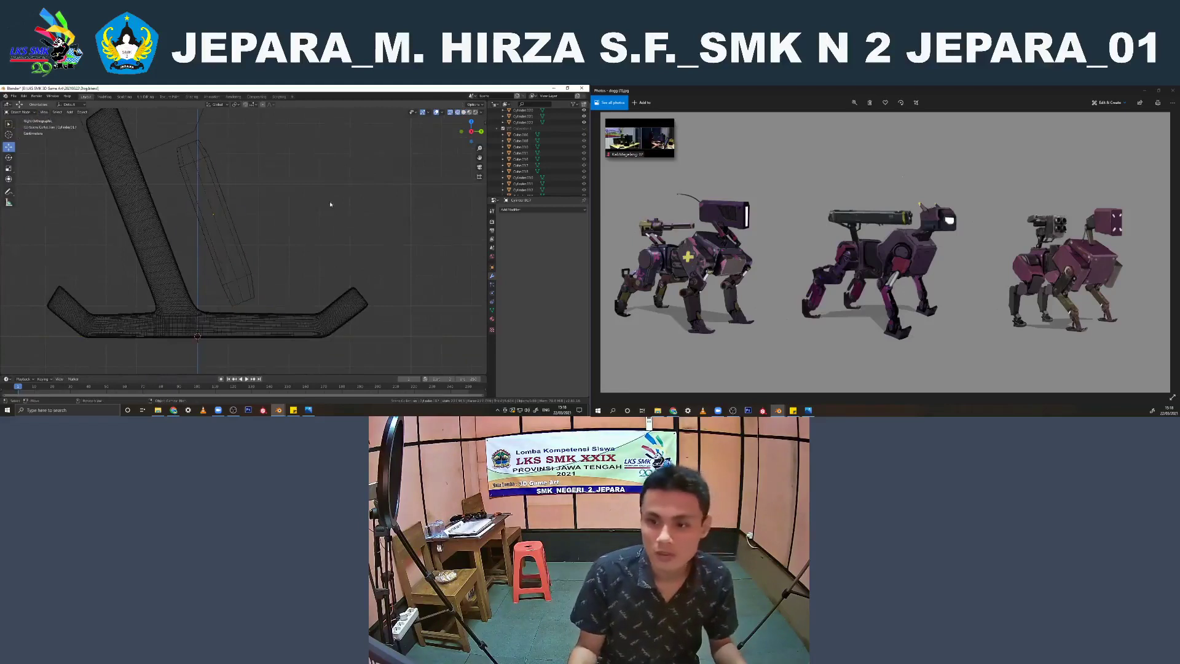
pyautogui.scroll(-2, 320, 197)
pyautogui.hotkey('shift', 'a')
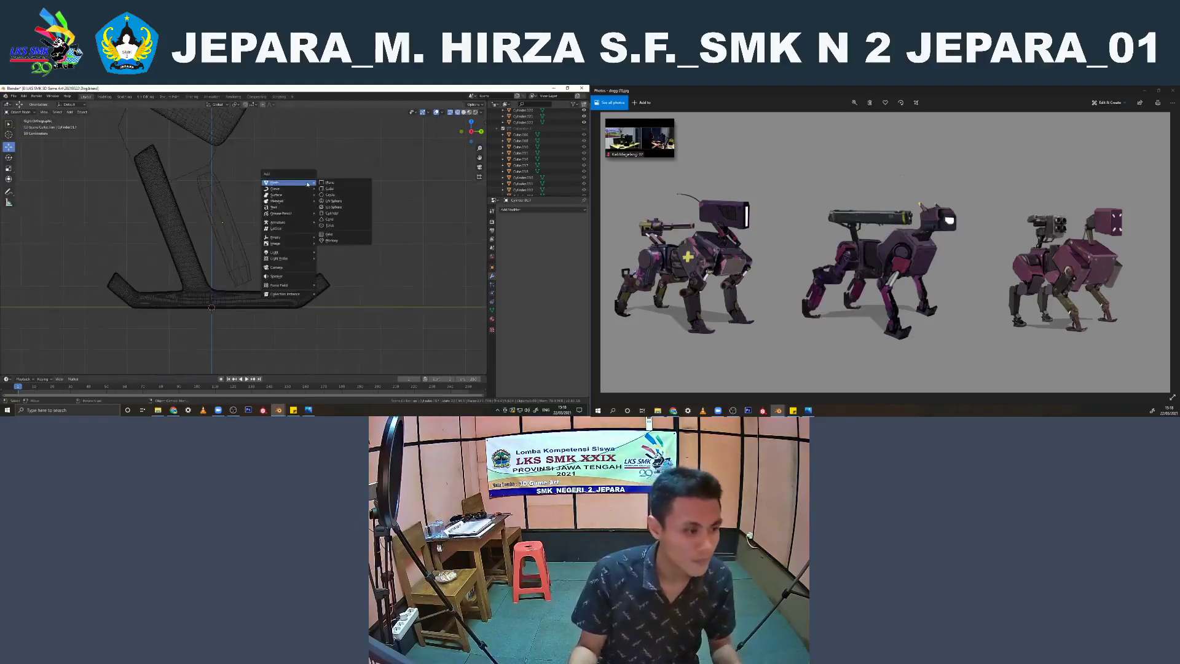
pyautogui.scroll(-4, 172, 210)
pyautogui.press('z')
pyautogui.moveTo(246, 198); pyautogui.dragTo(292, 225, button='middle')
# Add supporting edge loops to the front ankle block and slide them close to its edges
pyautogui.press('Tab')
pyautogui.keyDown('shift'); pyautogui.moveTo(188, 200); pyautogui.dragTo(237, 241, button='middle'); pyautogui.keyUp('shift')
pyautogui.scroll(2, 227, 246)
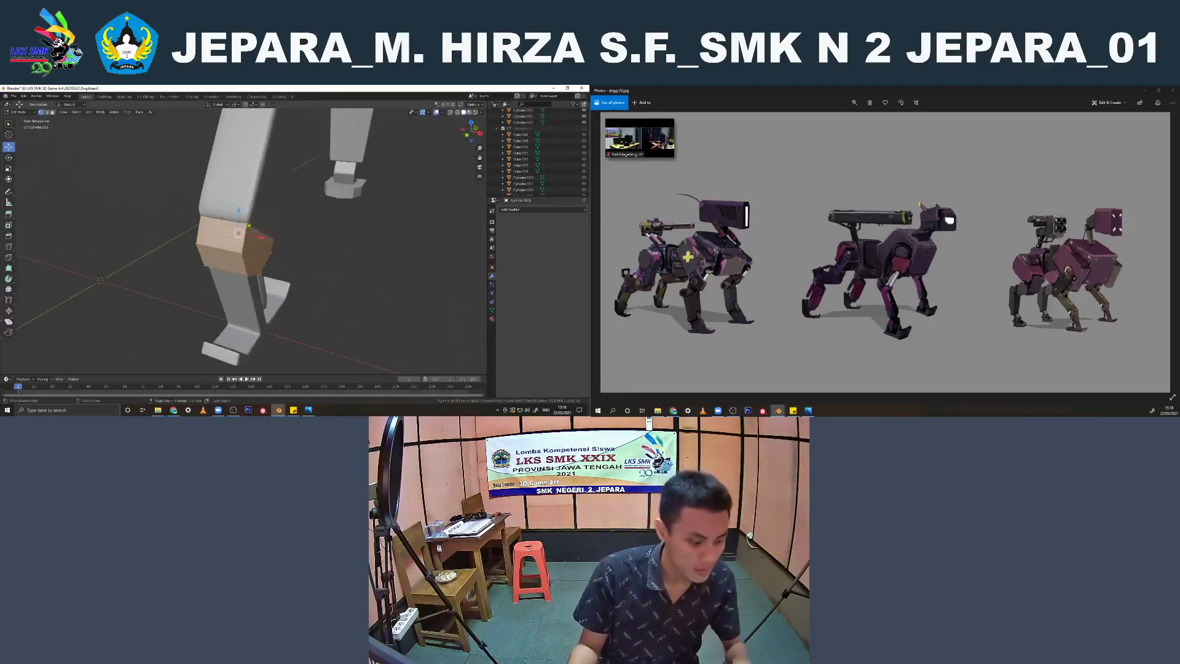
pyautogui.hotkey('ctrl', 'r')
pyautogui.click(223, 221)
pyautogui.click(197, 216)
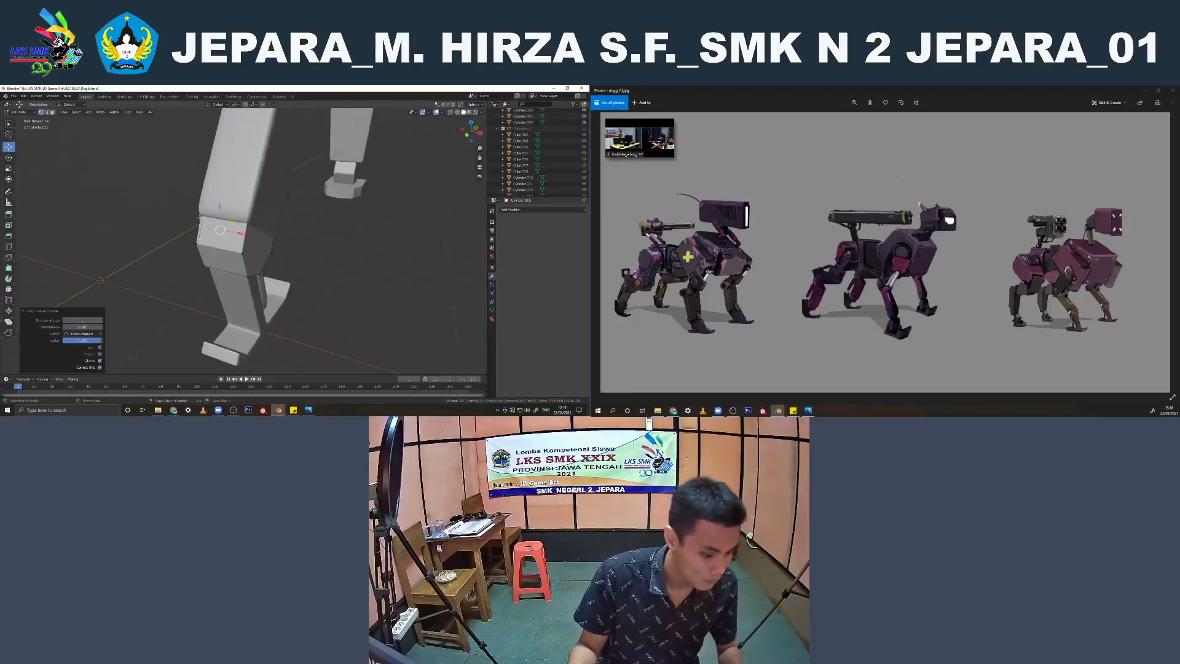
pyautogui.press('g')
pyautogui.press('g')
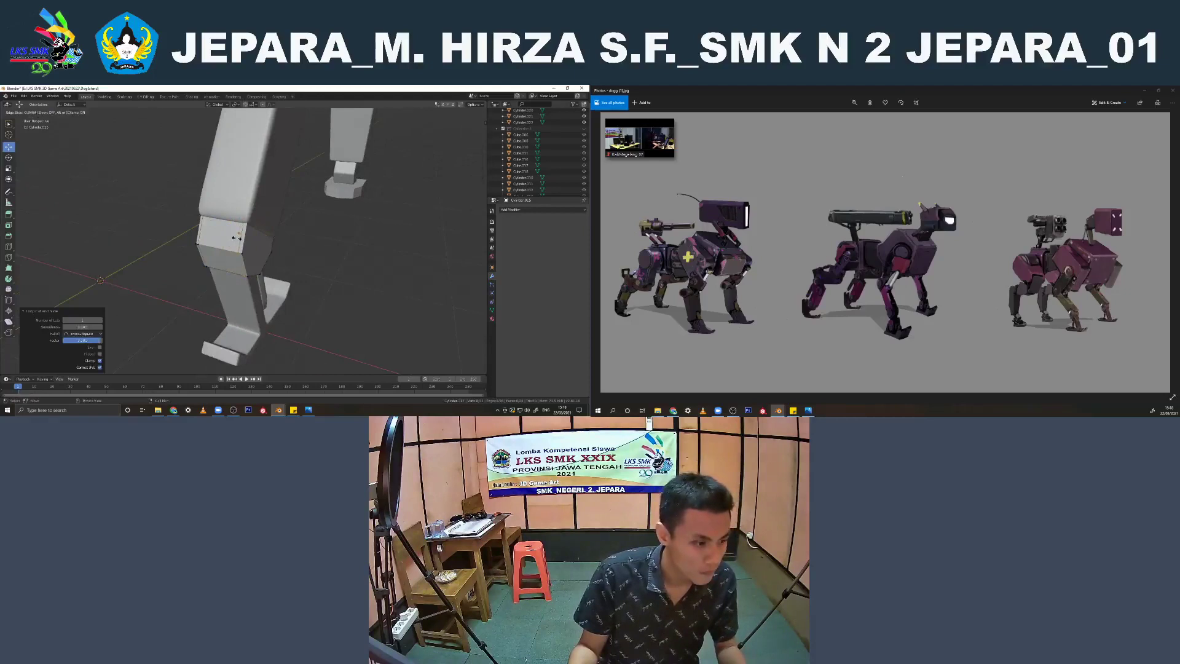
pyautogui.click(238, 238)
pyautogui.press('Tab')
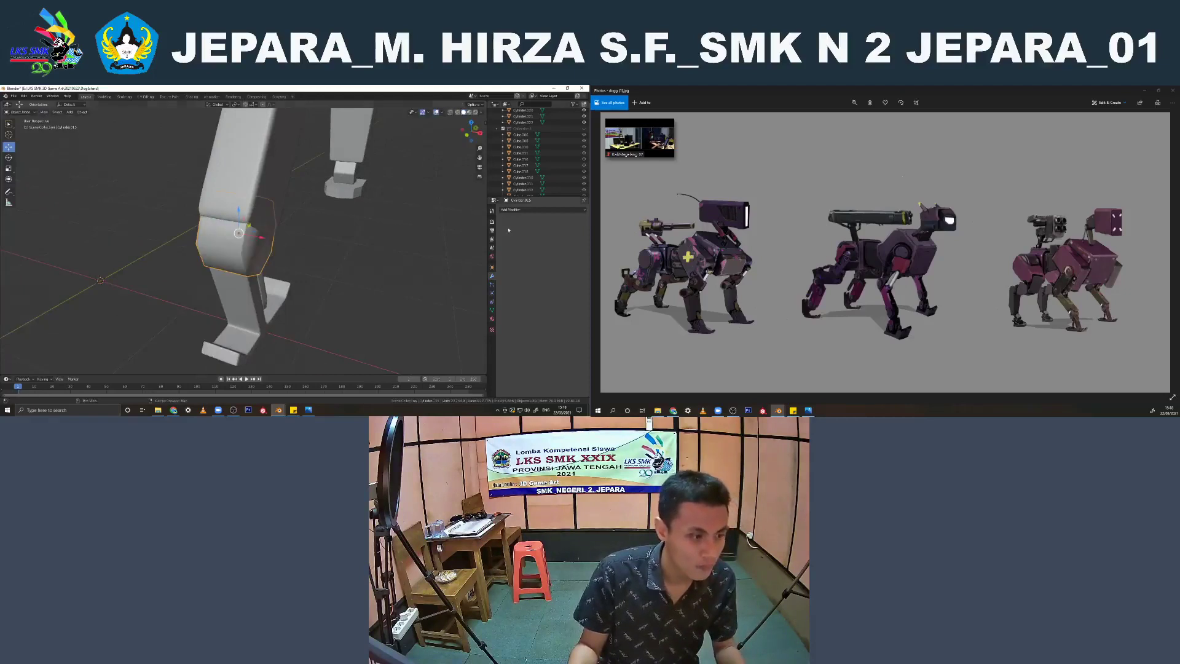
# Add a Subdivision Surface modifier to the ankle block and join it to the leg mesh
pyautogui.click(522, 212)
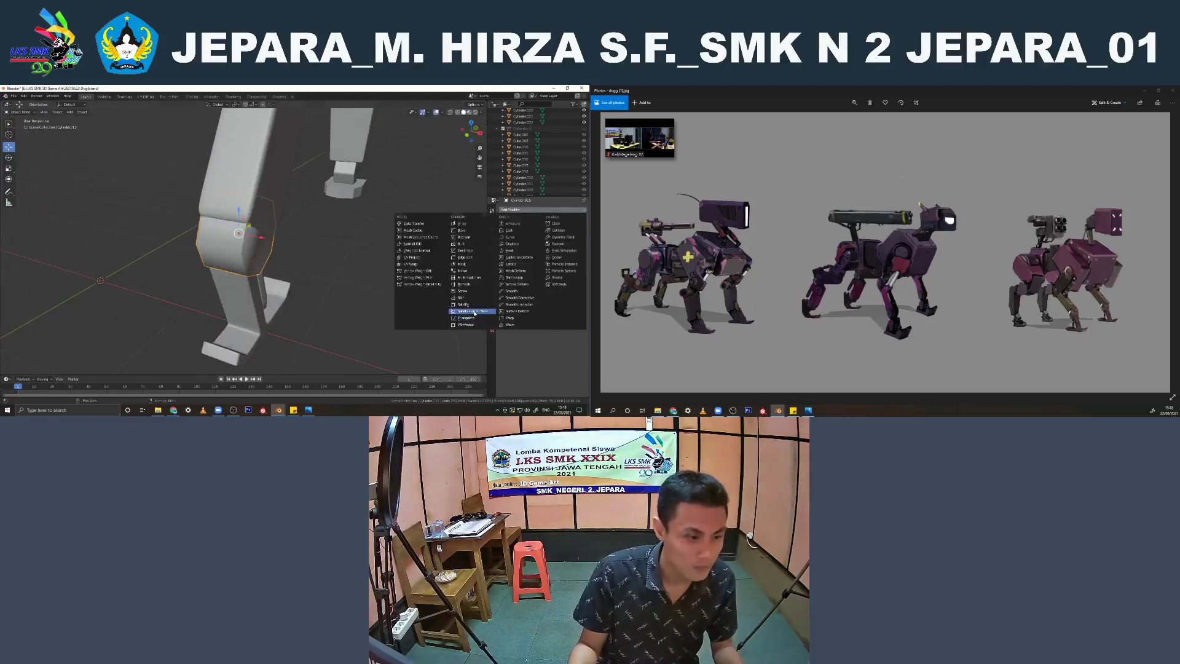
pyautogui.click(473, 312)
pyautogui.moveTo(318, 253); pyautogui.dragTo(277, 224, button='middle')
pyautogui.keyDown('shift'); pyautogui.click(275, 214); pyautogui.keyUp('shift')
pyautogui.scroll(-2, 274, 214)
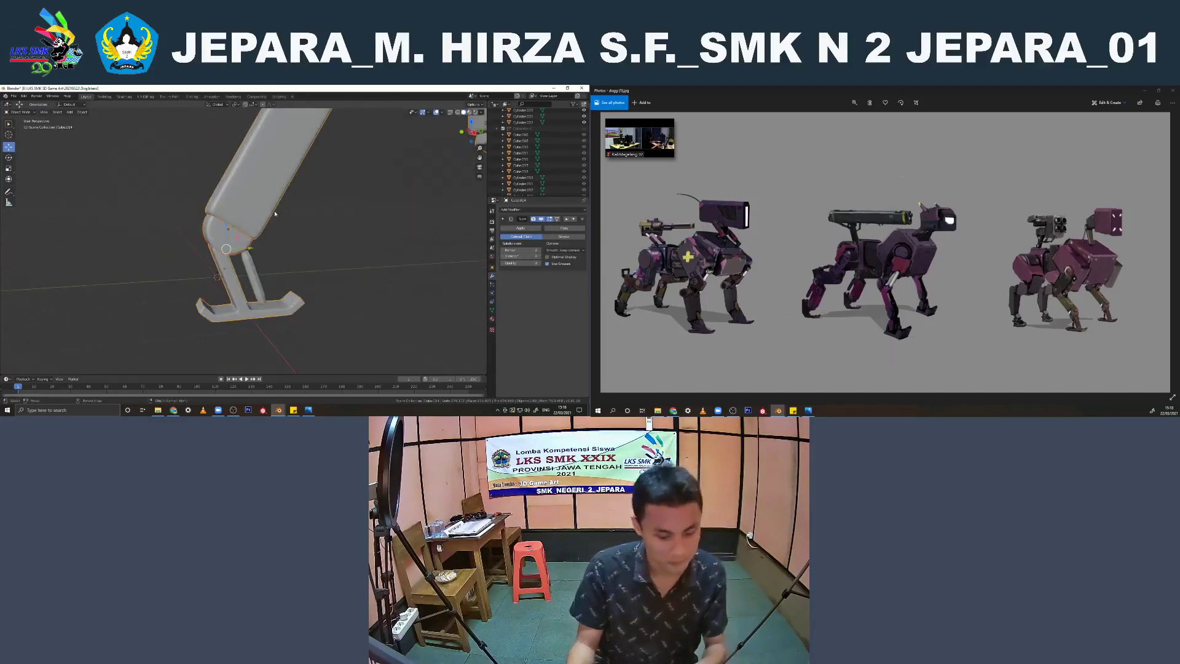
pyautogui.hotkey('ctrl', 'j')
pyautogui.click(335, 237)
pyautogui.scroll(-5, 332, 238)
pyautogui.moveTo(298, 250); pyautogui.dragTo(248, 280, button='middle')
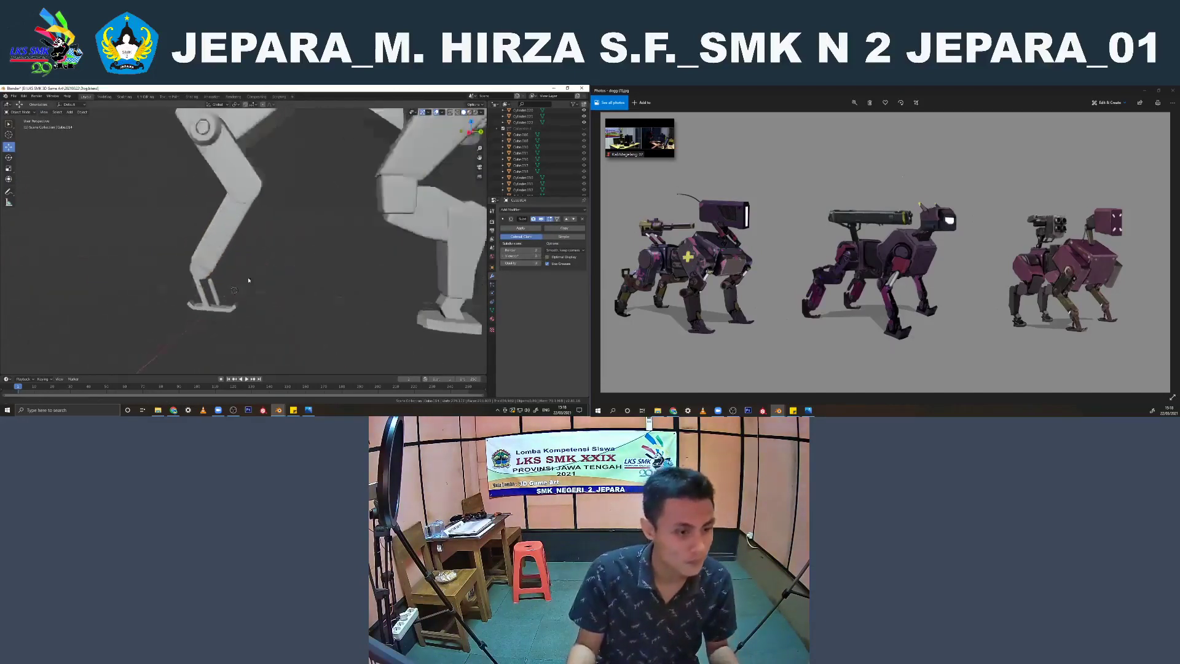
# Isolate the rear foot plate in local view and edit its mesh for a cross edge where the rounded end begins
pyautogui.scroll(-2, 248, 279)
pyautogui.keyDown('shift'); pyautogui.moveTo(357, 280); pyautogui.dragTo(308, 307, button='middle'); pyautogui.keyUp('shift')
pyautogui.click(367, 340)
pyautogui.press('KP_Divide')
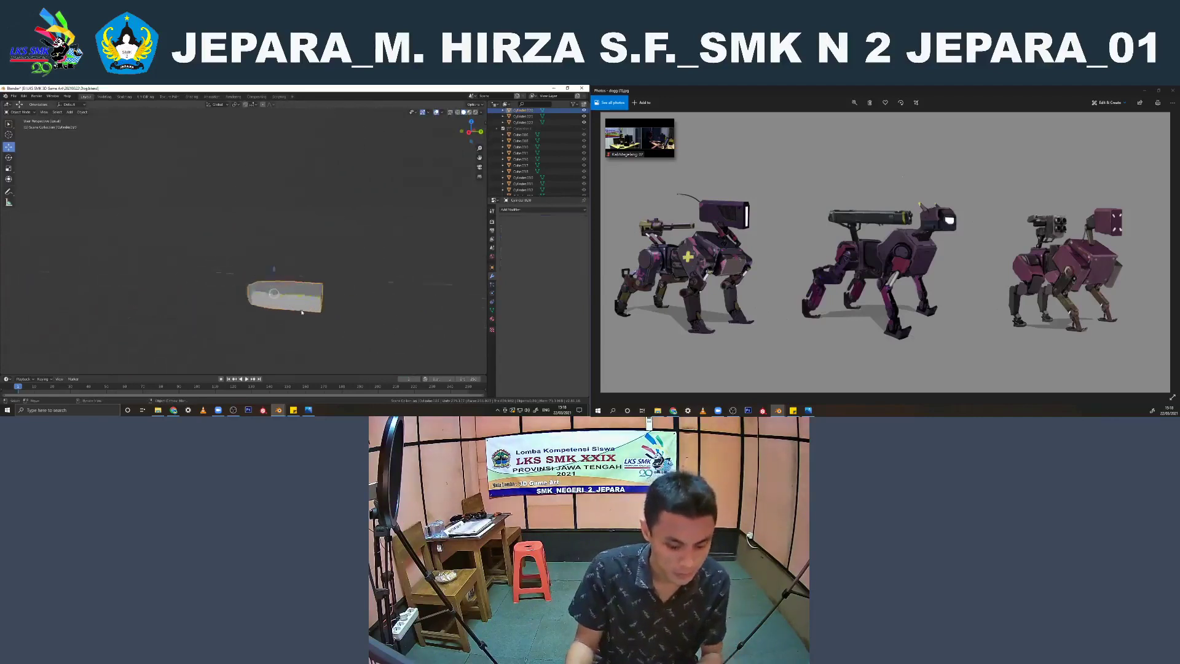
pyautogui.press('Tab')
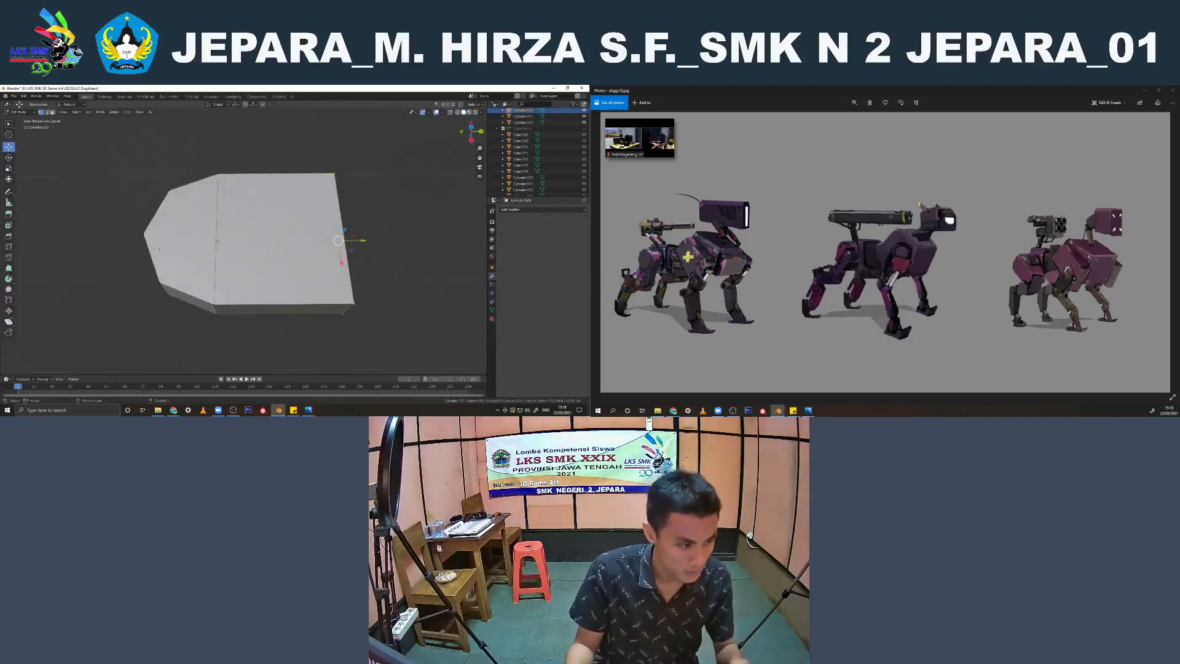
pyautogui.moveTo(159, 249); pyautogui.dragTo(154, 219, button='middle')
pyautogui.moveTo(208, 236); pyautogui.dragTo(203, 297, button='middle')
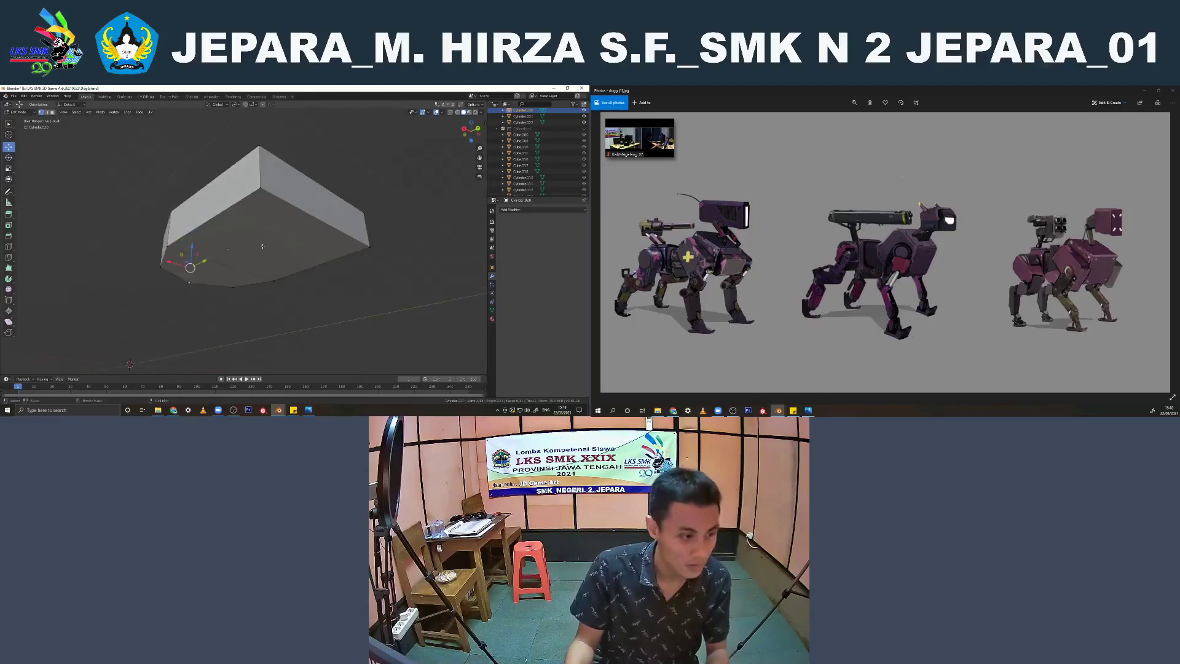
pyautogui.moveTo(263, 246); pyautogui.dragTo(286, 282, button='middle')
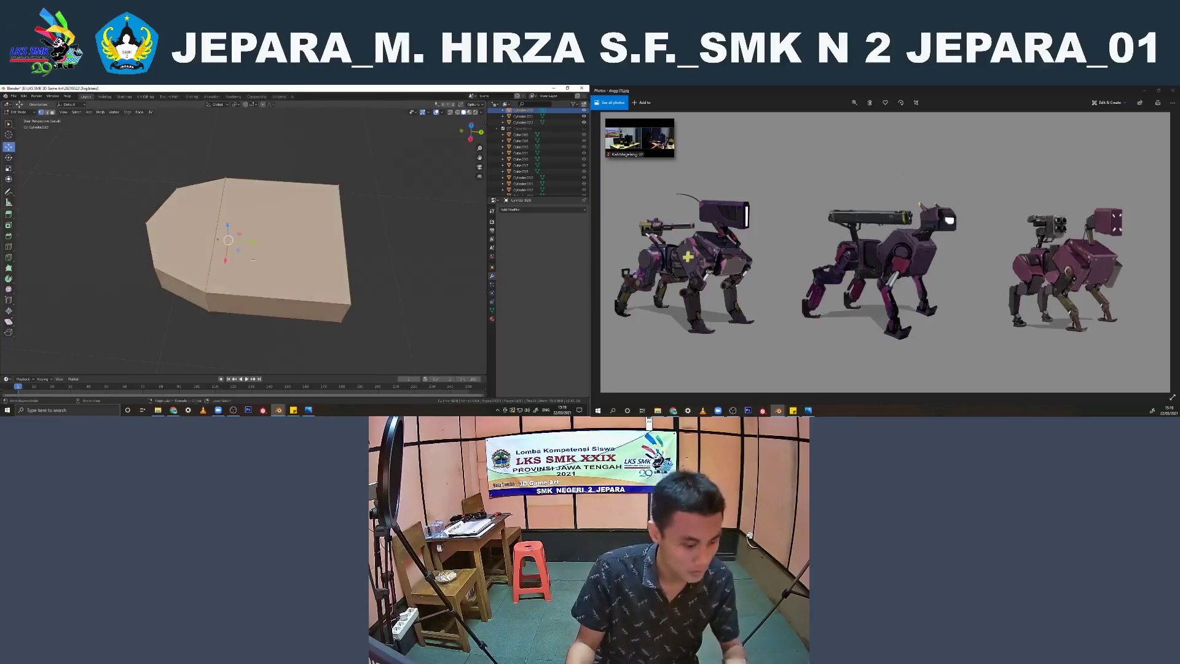
pyautogui.click(204, 251)
pyautogui.click(204, 254)
pyautogui.hotkey('ctrl', 'z')
# Cut a lengthwise centre edge loop through the foot plate and connect it to the rounded tip
pyautogui.moveTo(198, 251); pyautogui.dragTo(89, 229, button='middle')
pyautogui.click(144, 250)
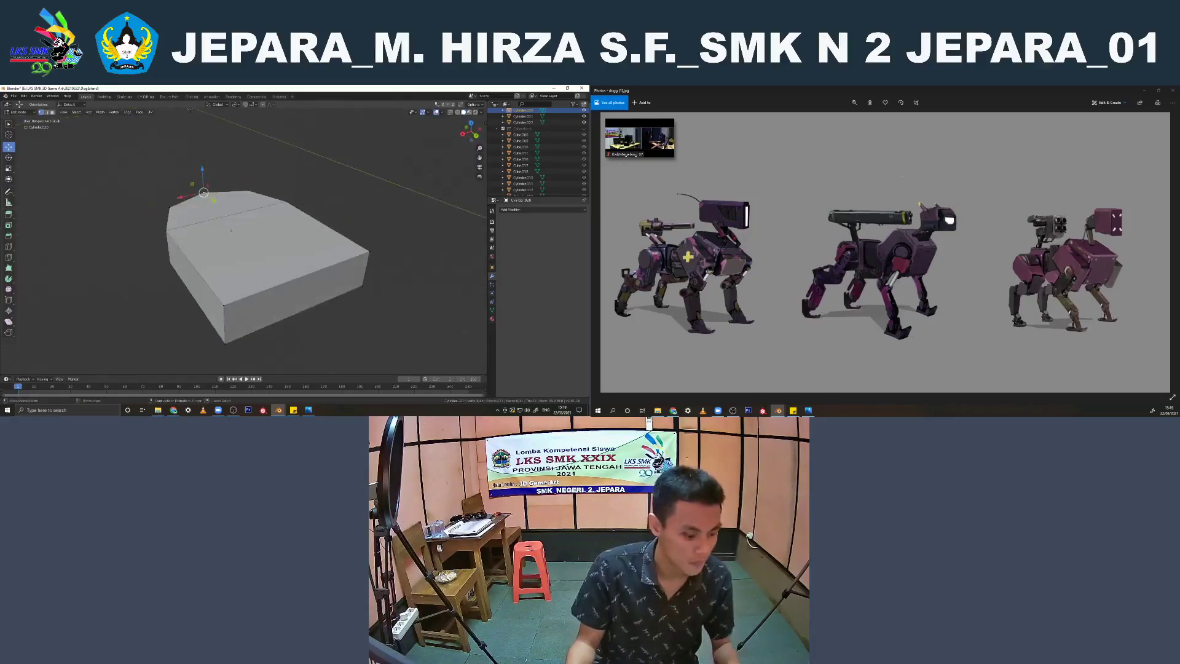
pyautogui.click(223, 224)
pyautogui.click(223, 212)
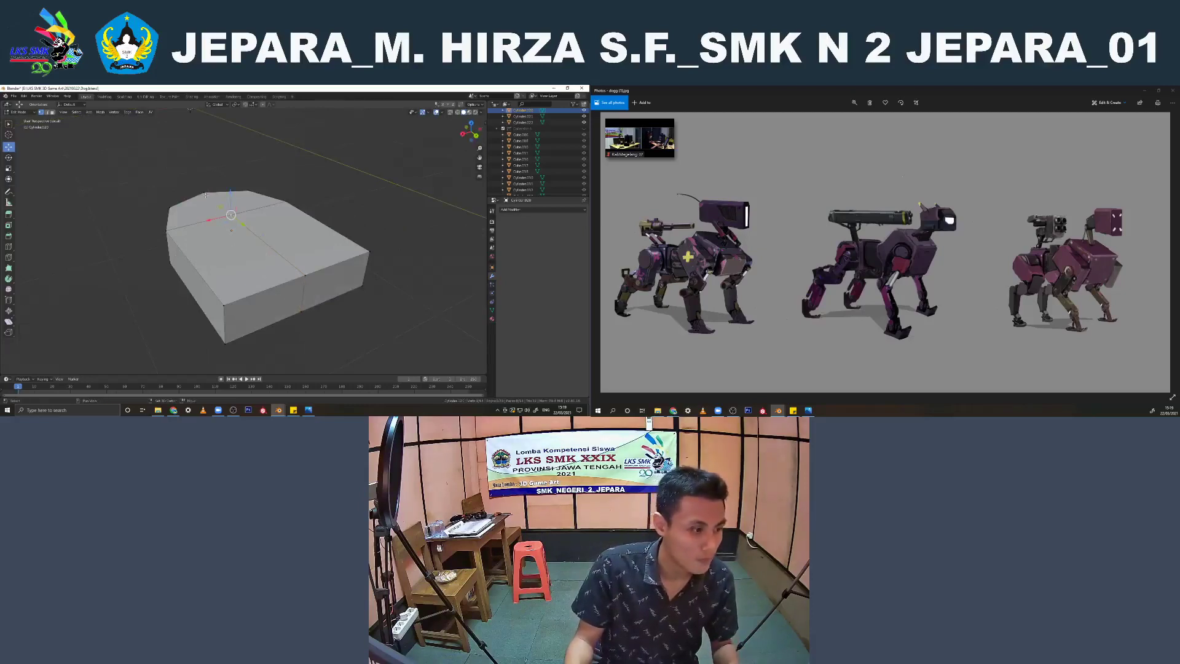
pyautogui.moveTo(206, 195); pyautogui.dragTo(233, 234, button='middle')
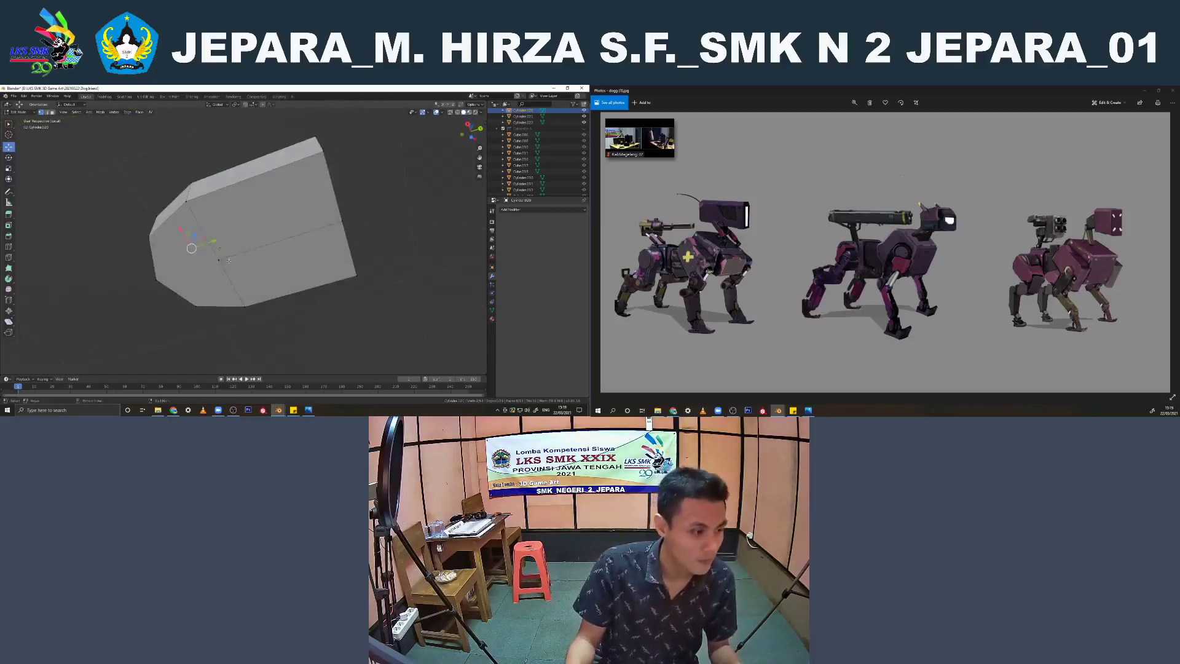
pyautogui.moveTo(225, 295); pyautogui.dragTo(241, 307, button='middle')
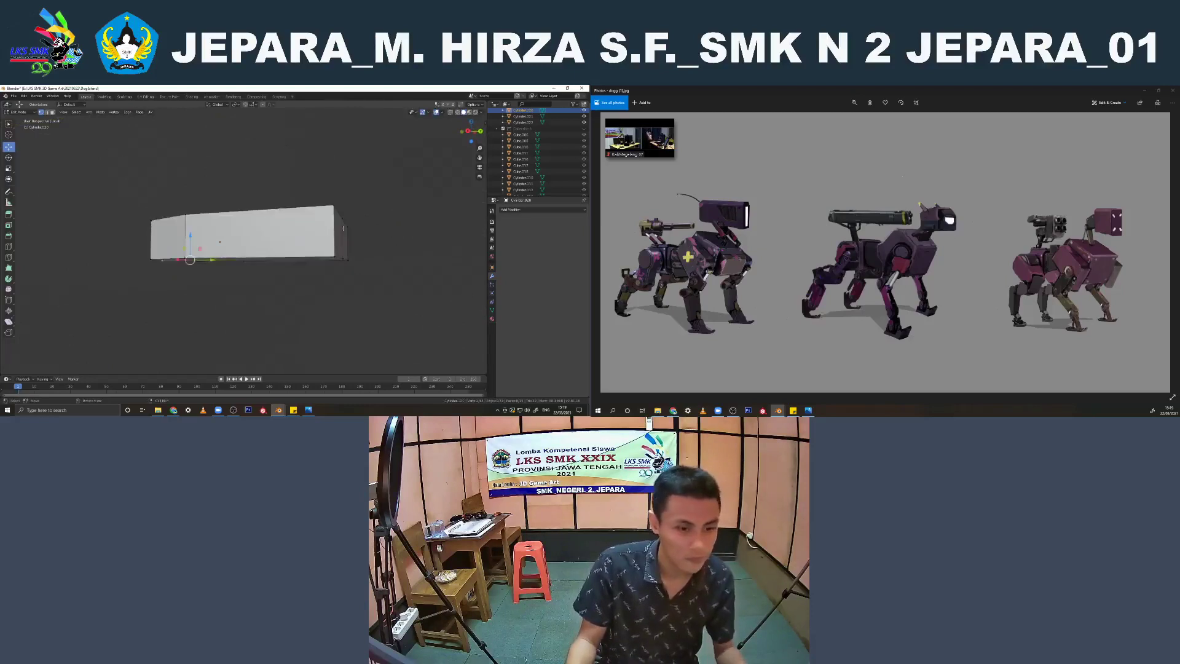
# Add a Subdivision Surface modifier to the foot plate
pyautogui.press('Tab')
pyautogui.click(523, 210)
pyautogui.click(464, 311)
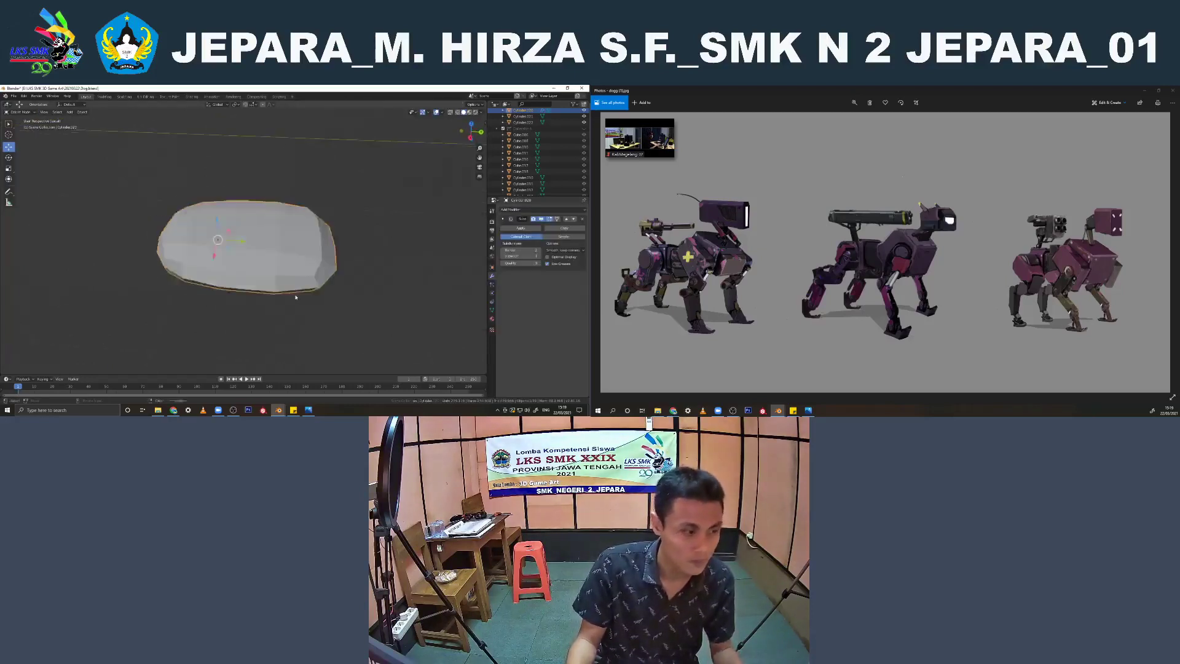
# Add supporting edge loops around the foot plate's side, close to its upper and lower edges
pyautogui.press('Tab')
pyautogui.hotkey('ctrl', 'r')
pyautogui.click(205, 287)
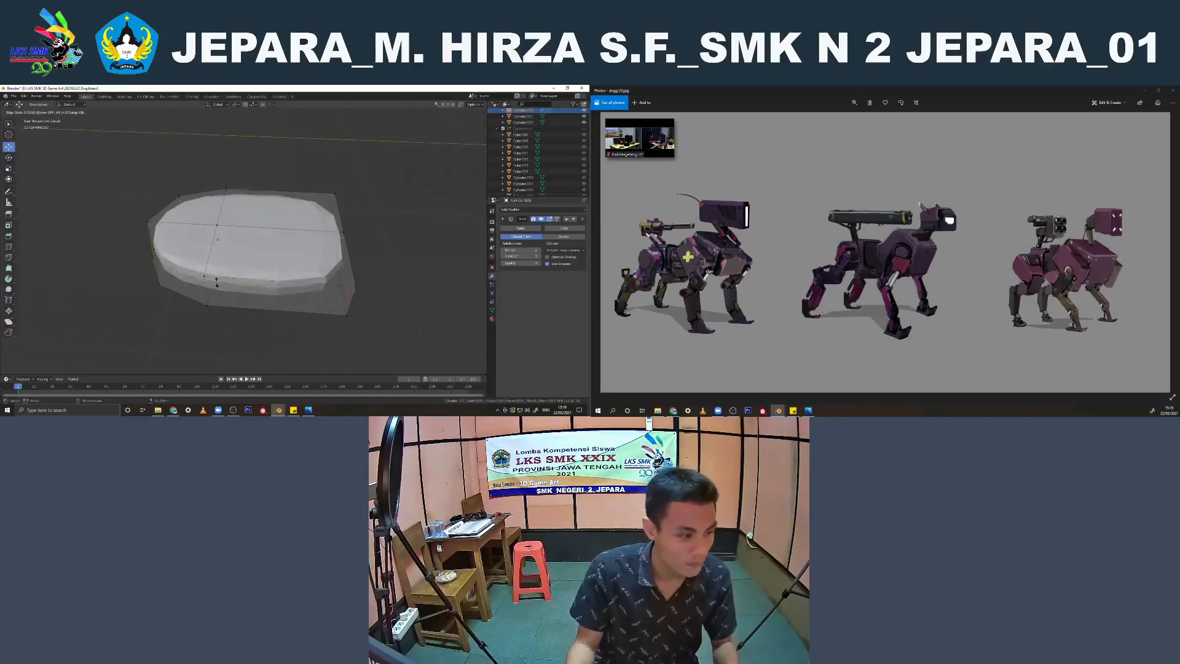
pyautogui.click(206, 288)
pyautogui.press('g')
pyautogui.press('g')
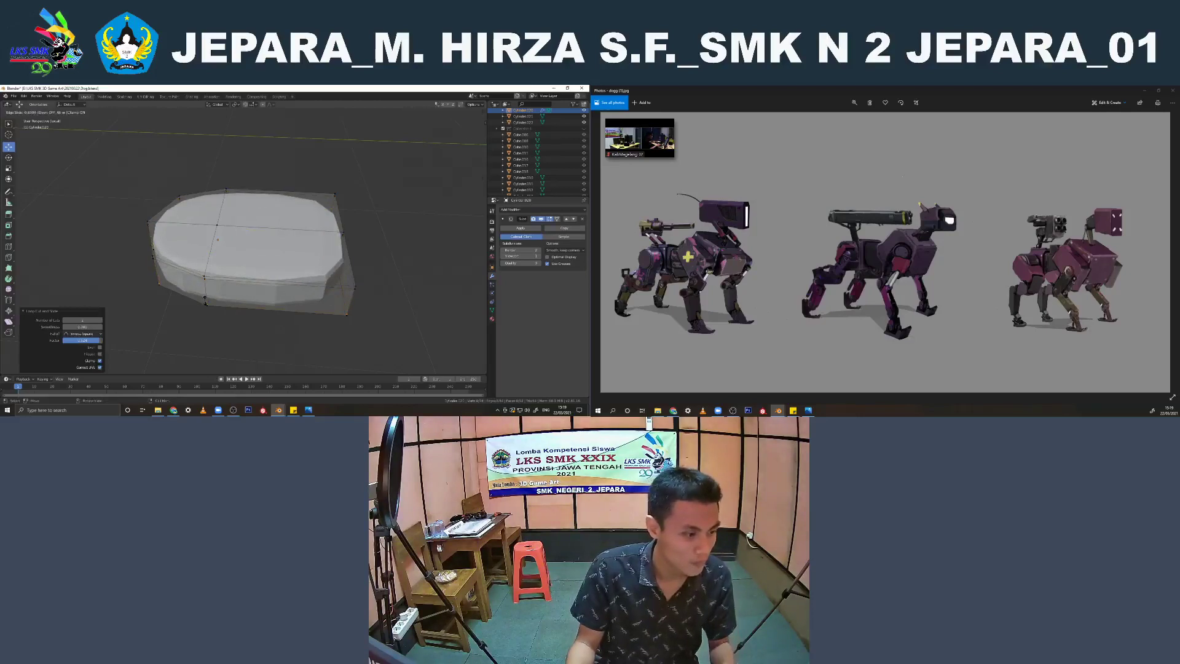
# Add a supporting edge loop across the foot plate and slide it close to the flat end
pyautogui.click(266, 263)
pyautogui.press('g')
pyautogui.press('g')
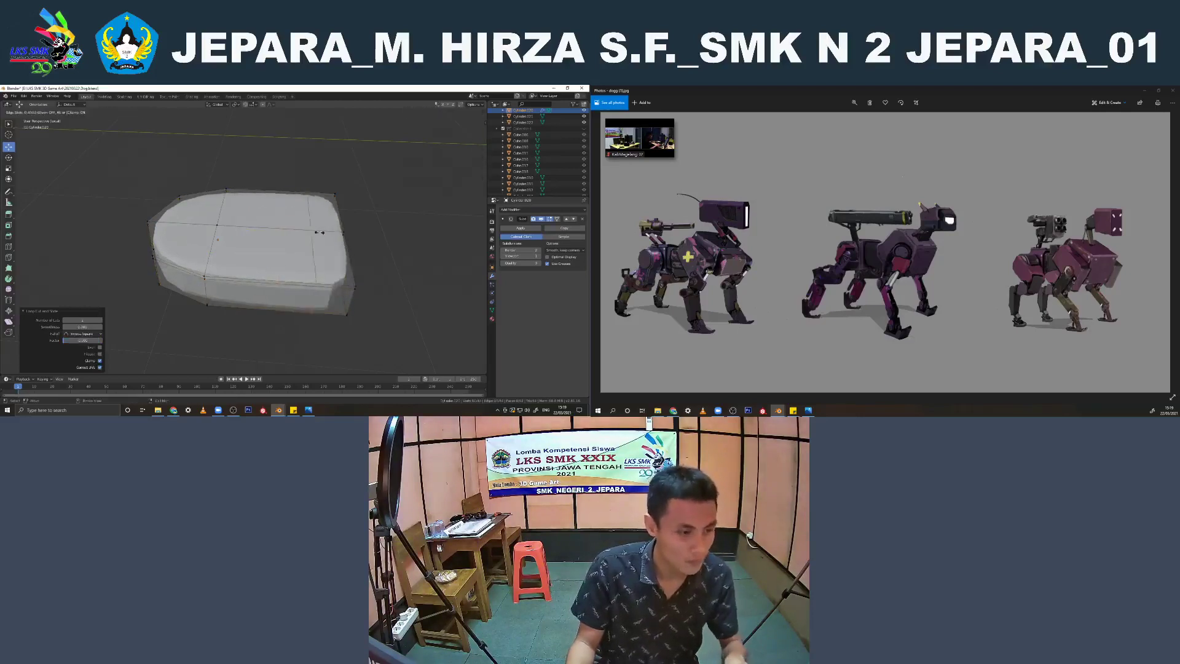
pyautogui.click(349, 243)
pyautogui.moveTo(362, 246); pyautogui.dragTo(361, 273, button='middle')
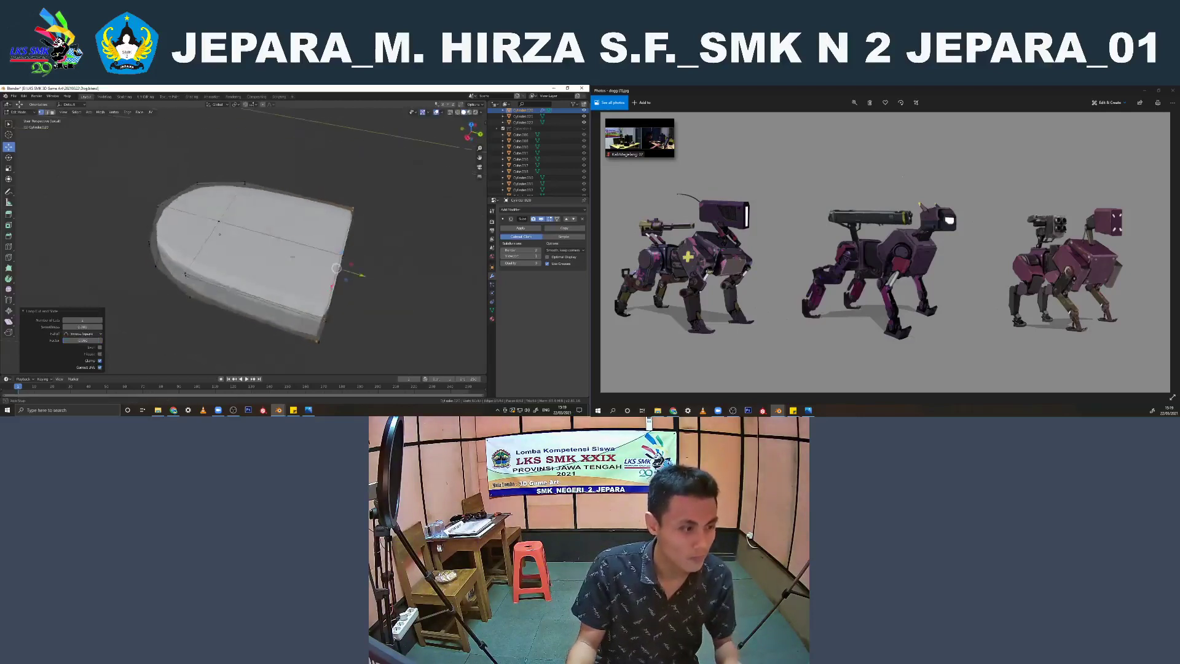
# Shade the finished foot plate smooth and leave its isolated view to show the whole robot
pyautogui.press('Tab')
pyautogui.rightClick(275, 229)
pyautogui.click(275, 229)
pyautogui.moveTo(275, 230); pyautogui.dragTo(280, 258, button='middle')
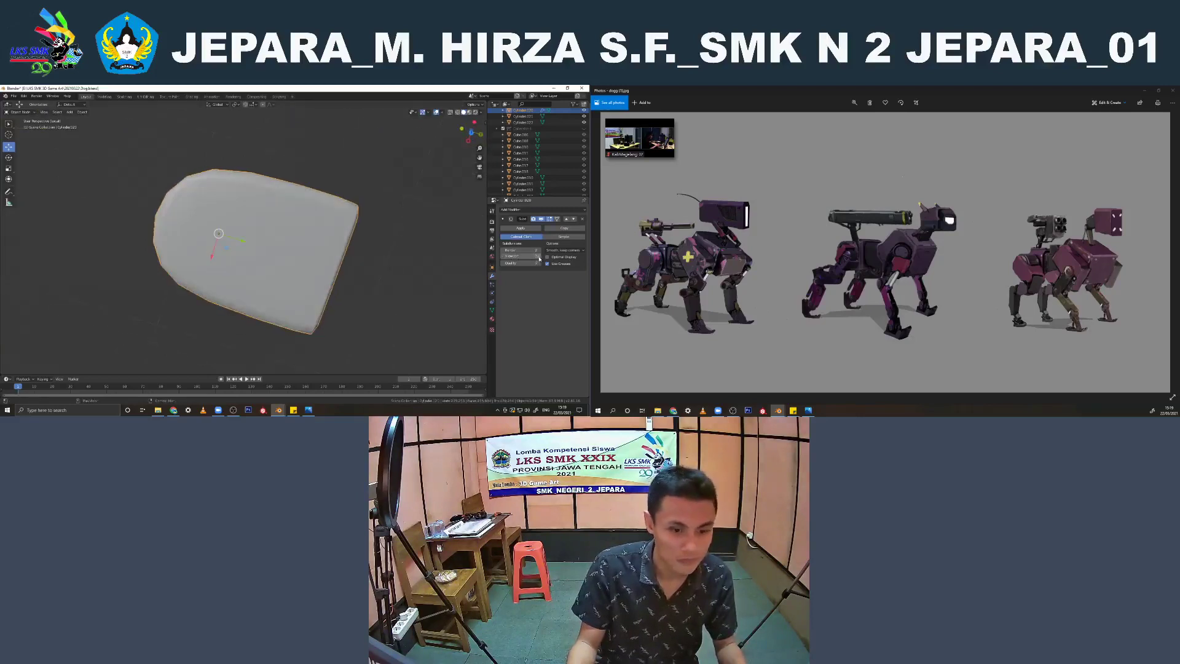
pyautogui.press('KP_Divide')
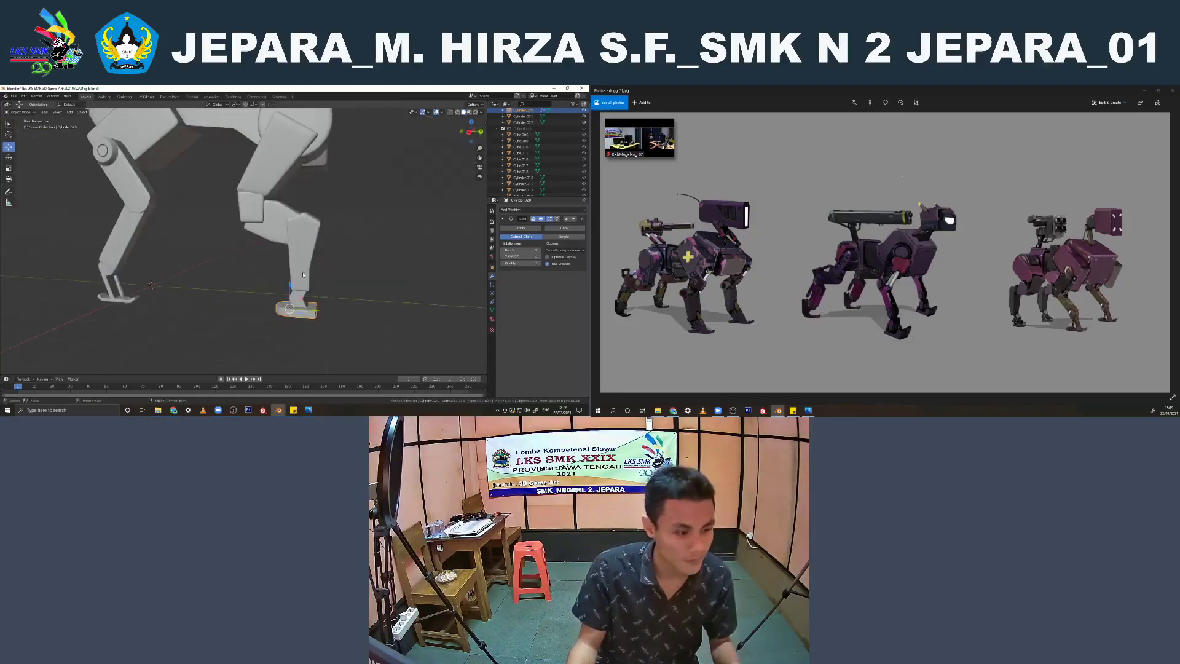
# Look over the legs and examine the mesh of the weapon's main box on the robot's back
pyautogui.click(302, 272)
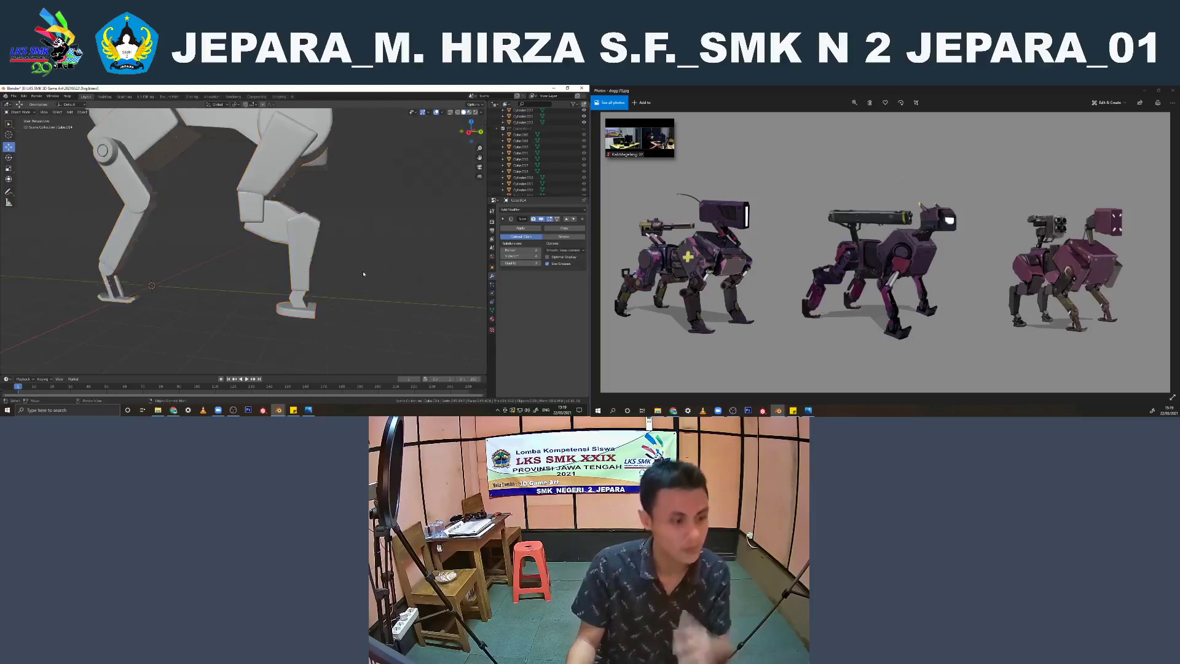
pyautogui.scroll(-4, 304, 274)
pyautogui.moveTo(304, 274); pyautogui.dragTo(325, 299, button='middle')
pyautogui.scroll(-3, 323, 298)
pyautogui.keyDown('shift'); pyautogui.moveTo(295, 246); pyautogui.dragTo(298, 296, button='middle'); pyautogui.keyUp('shift')
pyautogui.scroll(3, 277, 246)
pyautogui.click(261, 224)
pyautogui.scroll(5, 261, 224)
pyautogui.press('Tab')
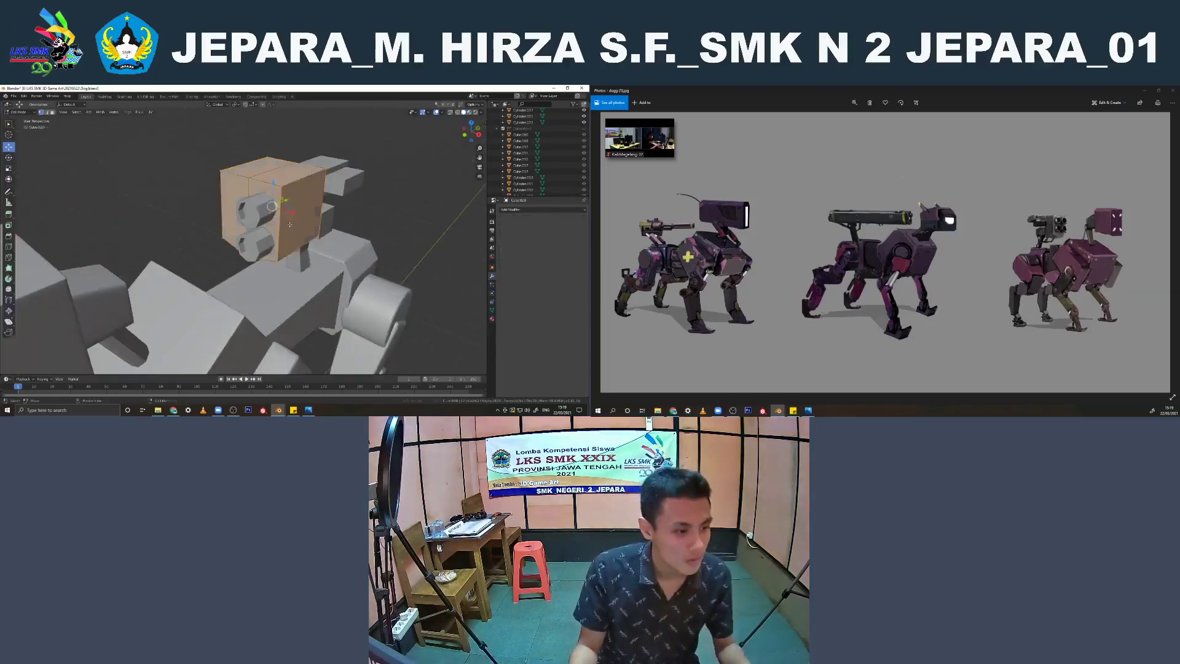
pyautogui.keyDown('shift'); pyautogui.moveTo(317, 208); pyautogui.dragTo(286, 247, button='middle'); pyautogui.keyUp('shift')
pyautogui.press('Tab')
# Join the weapon's gun barrels with its half rear block into one object
pyautogui.click(293, 193)
pyautogui.moveTo(293, 192); pyautogui.dragTo(253, 234, button='middle')
pyautogui.press('KP_7')
pyautogui.press('Tab')
pyautogui.scroll(1, 337, 274)
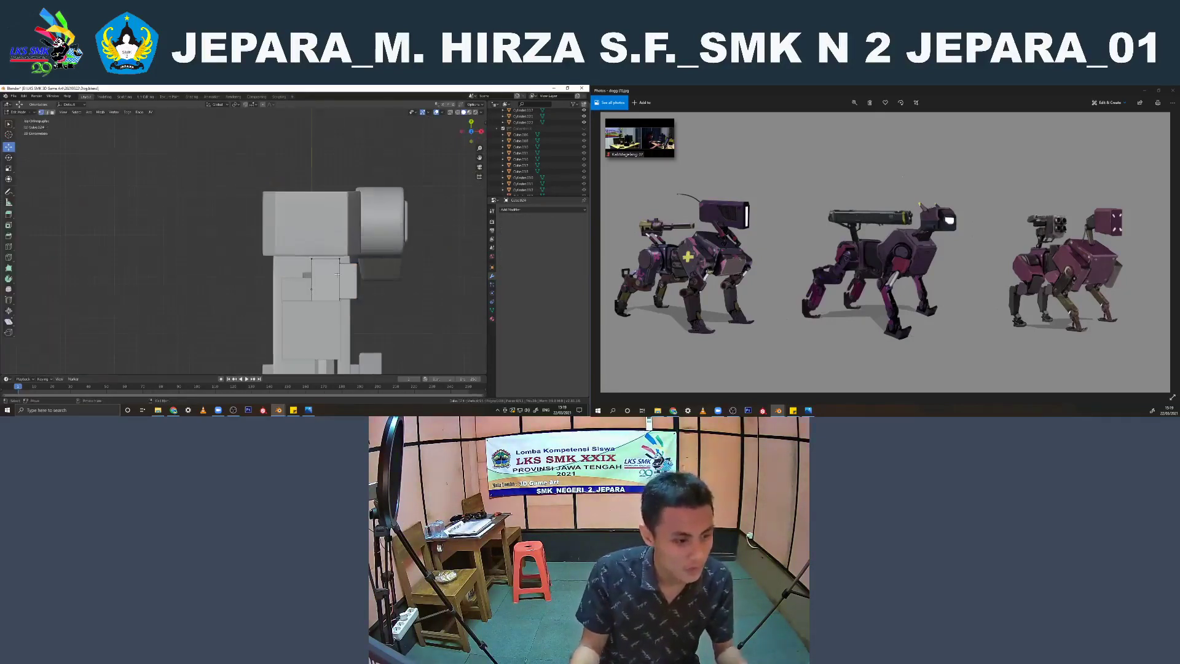
pyautogui.press('Tab')
pyautogui.keyDown('shift'); pyautogui.moveTo(326, 277); pyautogui.dragTo(303, 278, button='middle'); pyautogui.keyUp('shift')
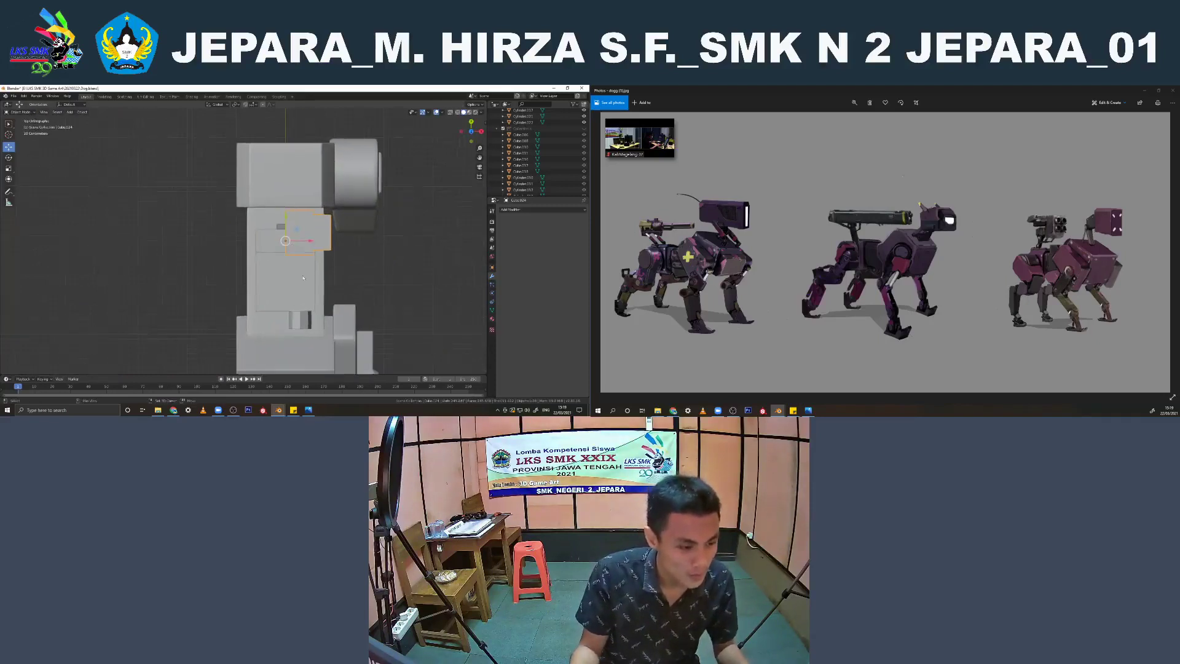
pyautogui.keyDown('shift'); pyautogui.click(305, 330); pyautogui.keyUp('shift')
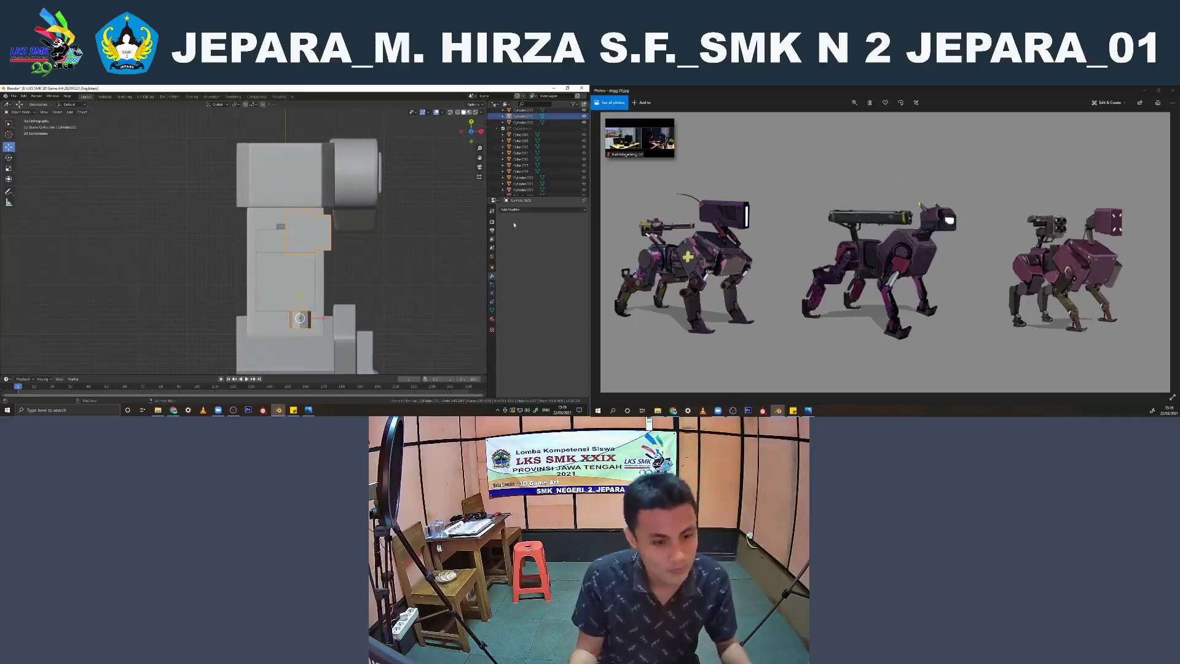
pyautogui.click(541, 210)
pyautogui.click(471, 271)
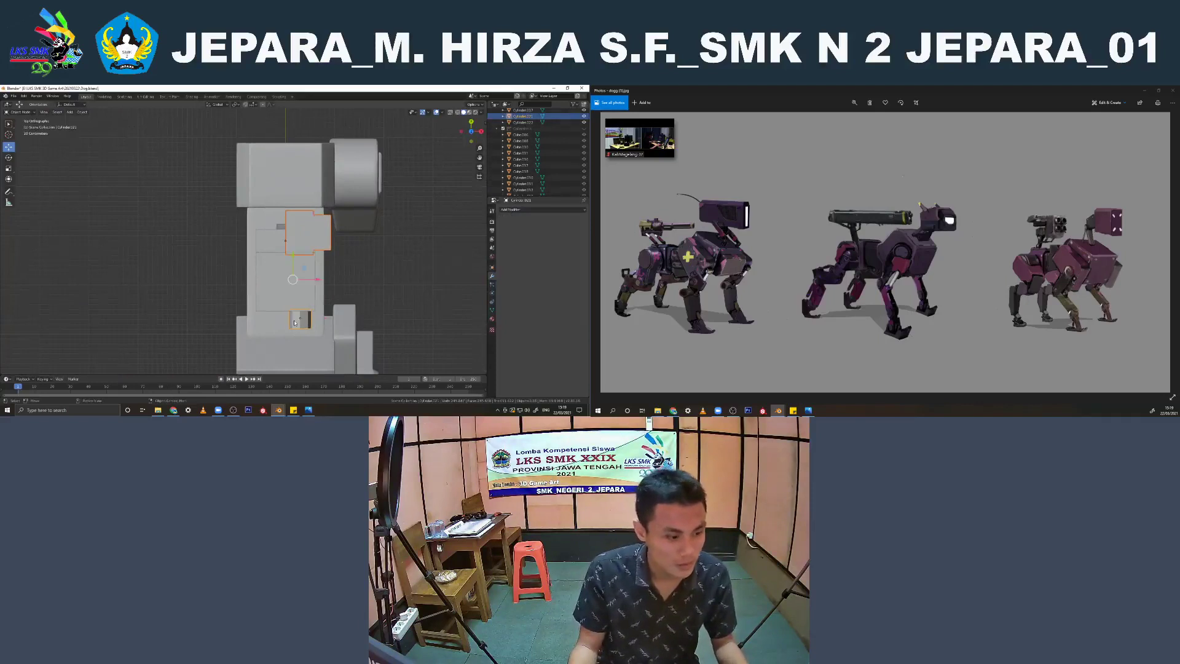
pyautogui.keyDown('shift'); pyautogui.click(317, 239); pyautogui.keyUp('shift')
pyautogui.hotkey('ctrl', 'j')
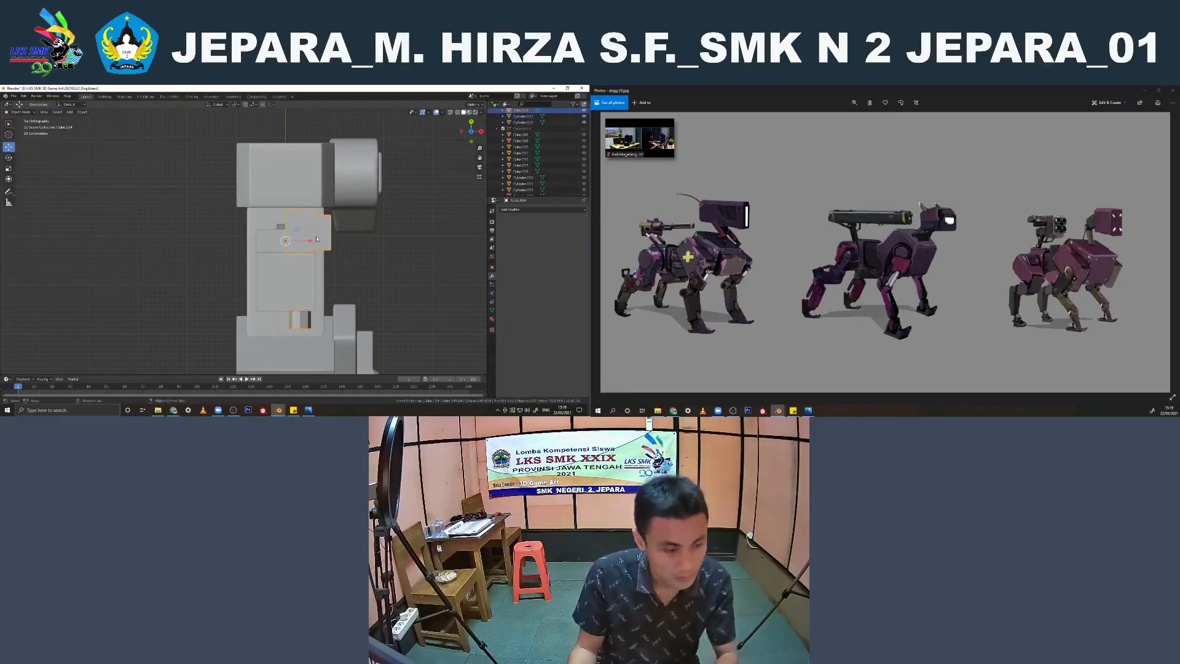
# Add a Mirror modifier to the joined weapon parts so they repeat across the robot's centre
pyautogui.click(541, 209)
pyautogui.click(462, 271)
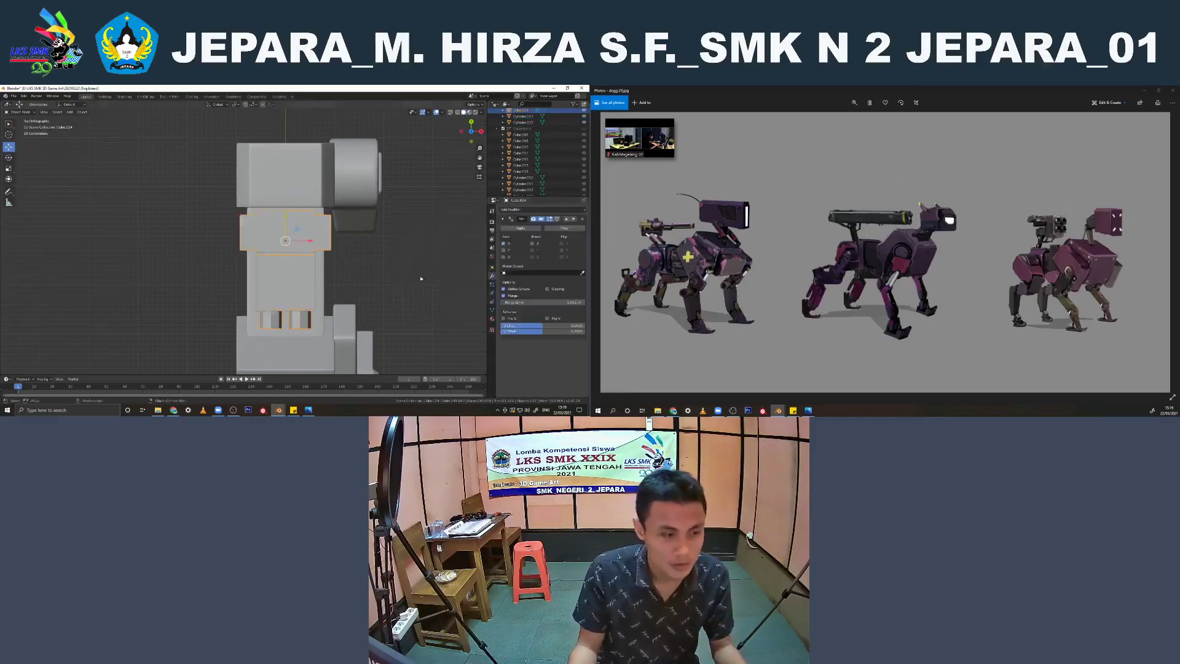
pyautogui.moveTo(320, 246); pyautogui.dragTo(314, 134, button='middle')
# Bevel the front rim edge loops of the upper and lower gun barrels
pyautogui.press('Tab')
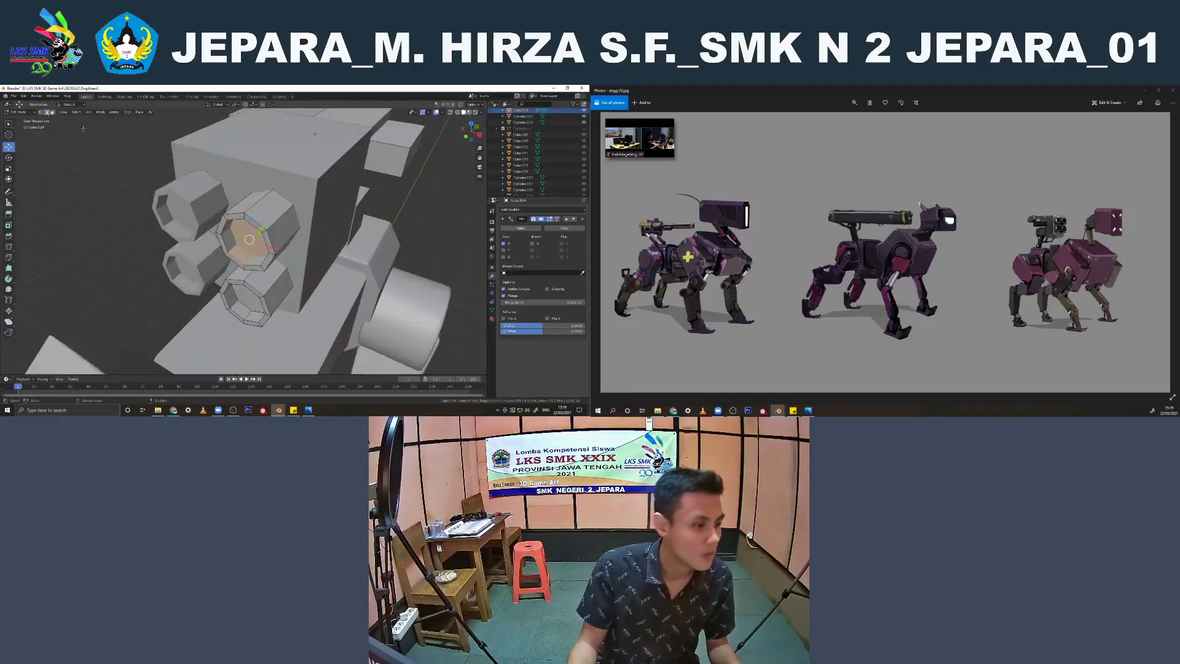
pyautogui.scroll(3, 315, 135)
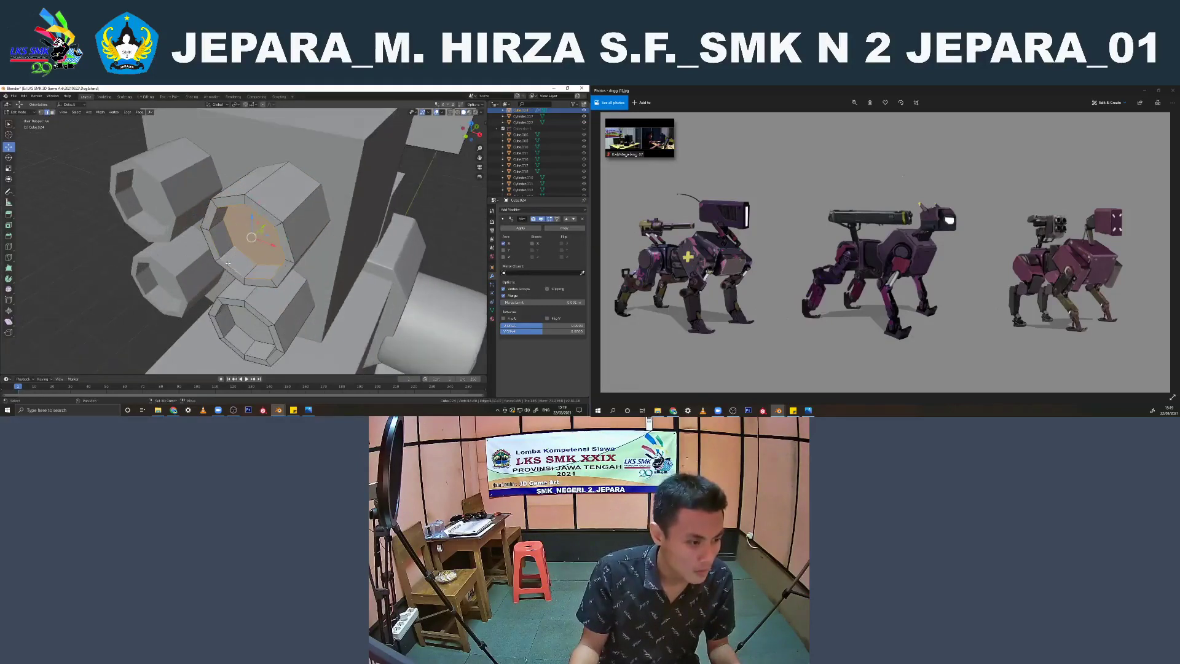
pyautogui.keyDown('alt'); pyautogui.keyDown('shift'); pyautogui.click(227, 276); pyautogui.keyUp('shift'); pyautogui.keyUp('alt')
pyautogui.keyDown('alt'); pyautogui.keyDown('shift'); pyautogui.click(235, 300); pyautogui.keyUp('shift'); pyautogui.keyUp('alt')
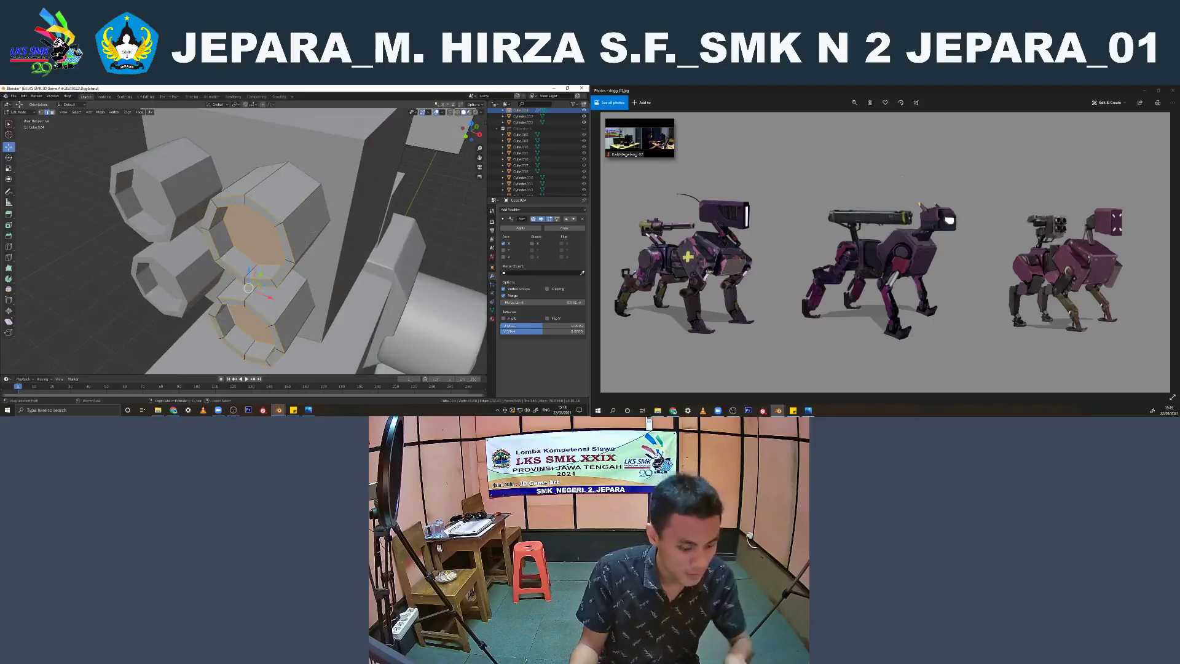
pyautogui.hotkey('ctrl', 'b')
pyautogui.click(315, 229)
pyautogui.hotkey('alt', 'z')
pyautogui.moveTo(300, 226); pyautogui.dragTo(267, 224, button='middle')
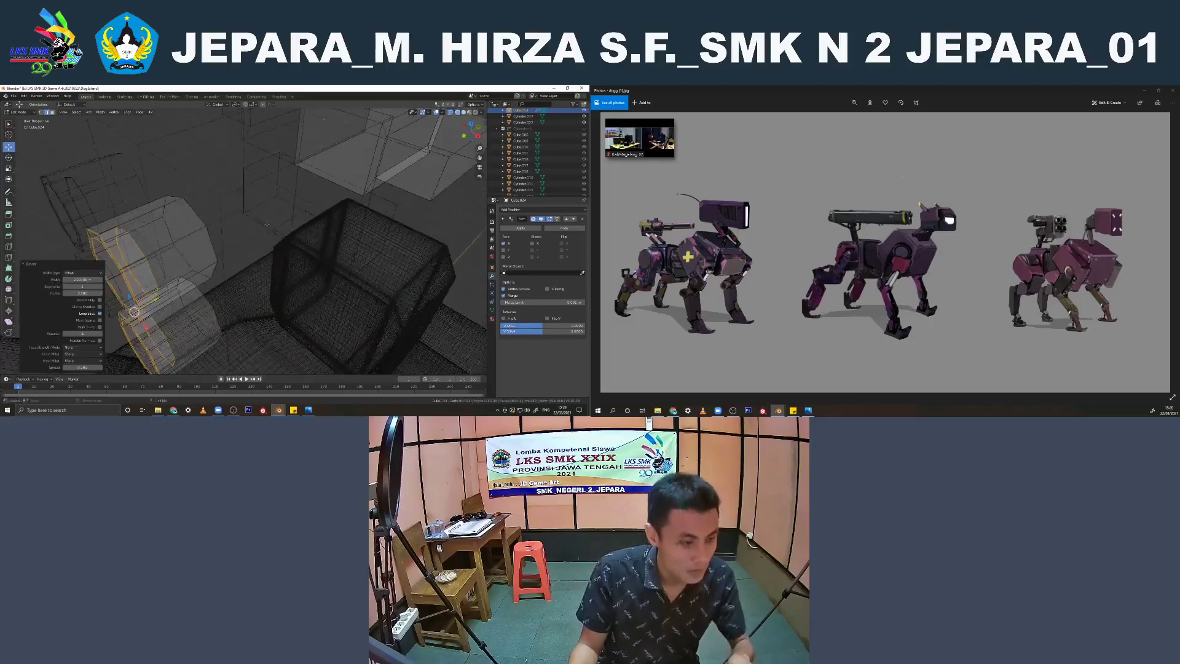
# Bevel the edge loops at the back ends of both gun barrels
pyautogui.click(199, 211)
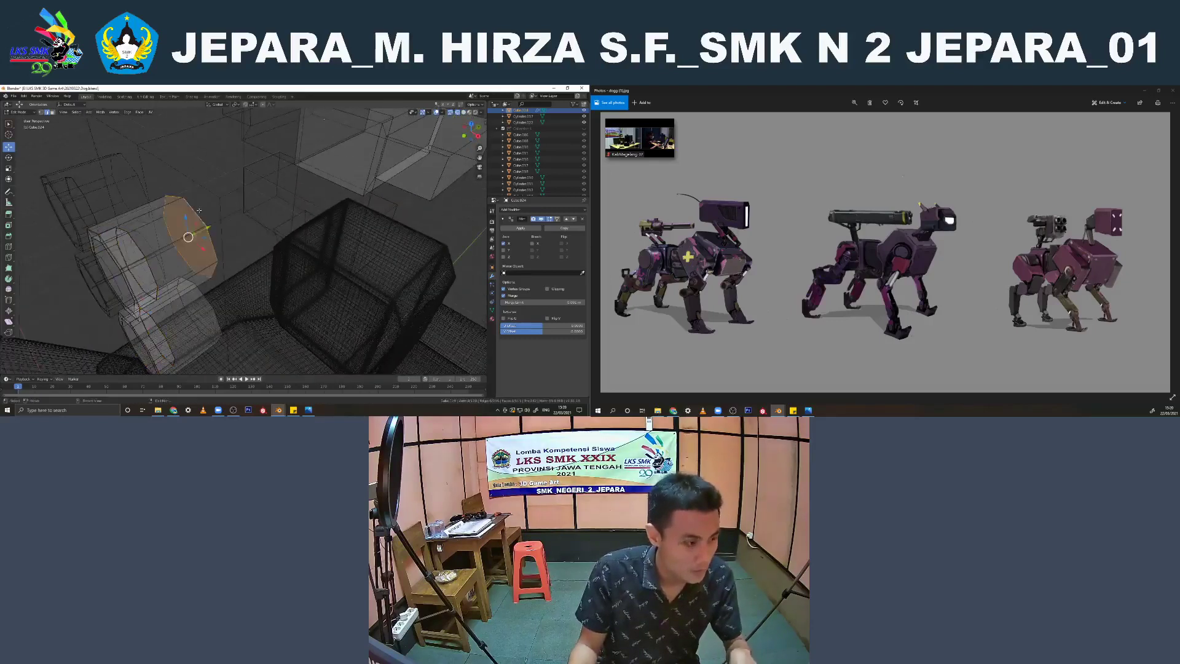
pyautogui.keyDown('shift'); pyautogui.click(206, 292); pyautogui.keyUp('shift')
pyautogui.hotkey('ctrl', 'b')
pyautogui.click(241, 268)
# Bevel all edges of the weapon's rear blocks, then return to solid shading in Object Mode
pyautogui.moveTo(241, 268); pyautogui.dragTo(370, 274, button='middle')
pyautogui.hotkey('alt', 'a')
pyautogui.press('b')
pyautogui.moveTo(369, 299); pyautogui.dragTo(200, 121)
pyautogui.scroll(3, 335, 213)
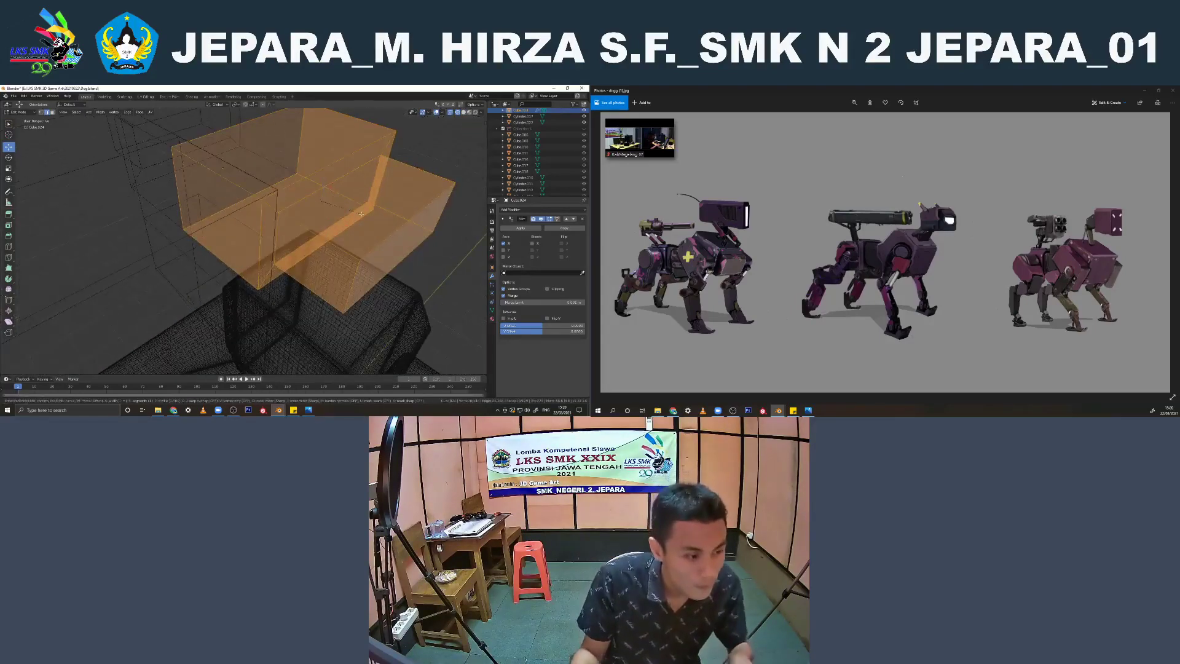
pyautogui.press('Tab')
pyautogui.scroll(-5, 322, 213)
pyautogui.press('z')
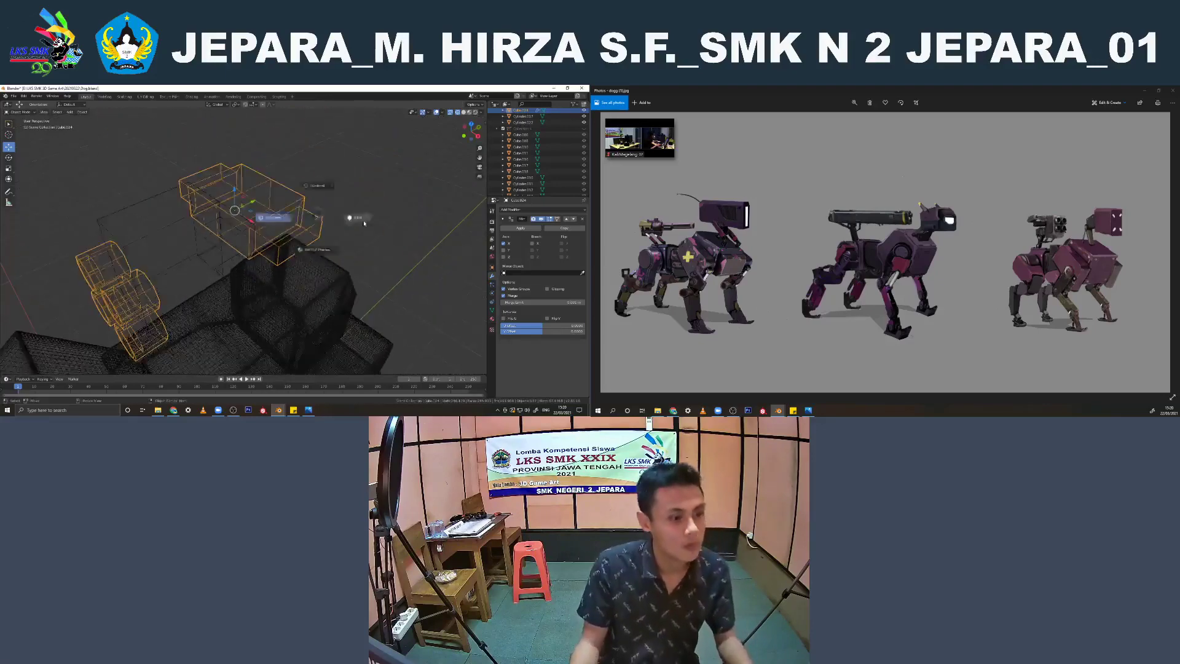
pyautogui.click(359, 217)
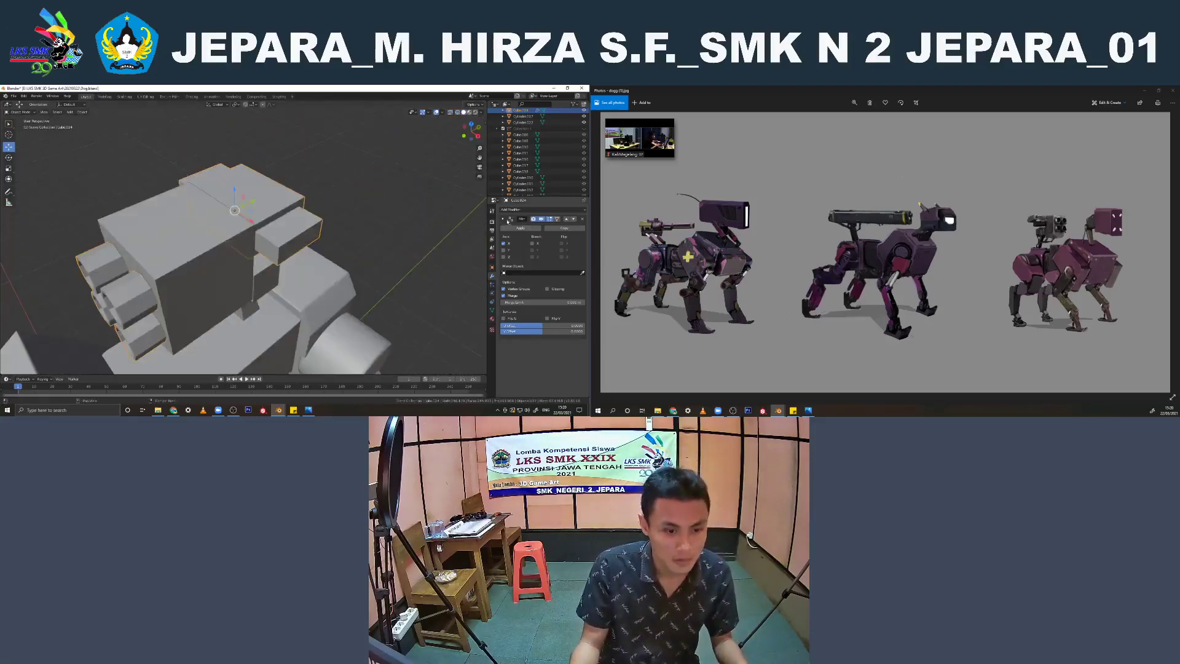
# Add a Subdivision Surface modifier to the weapon parts and shade them smooth
pyautogui.click(504, 219)
pyautogui.click(511, 210)
pyautogui.click(470, 308)
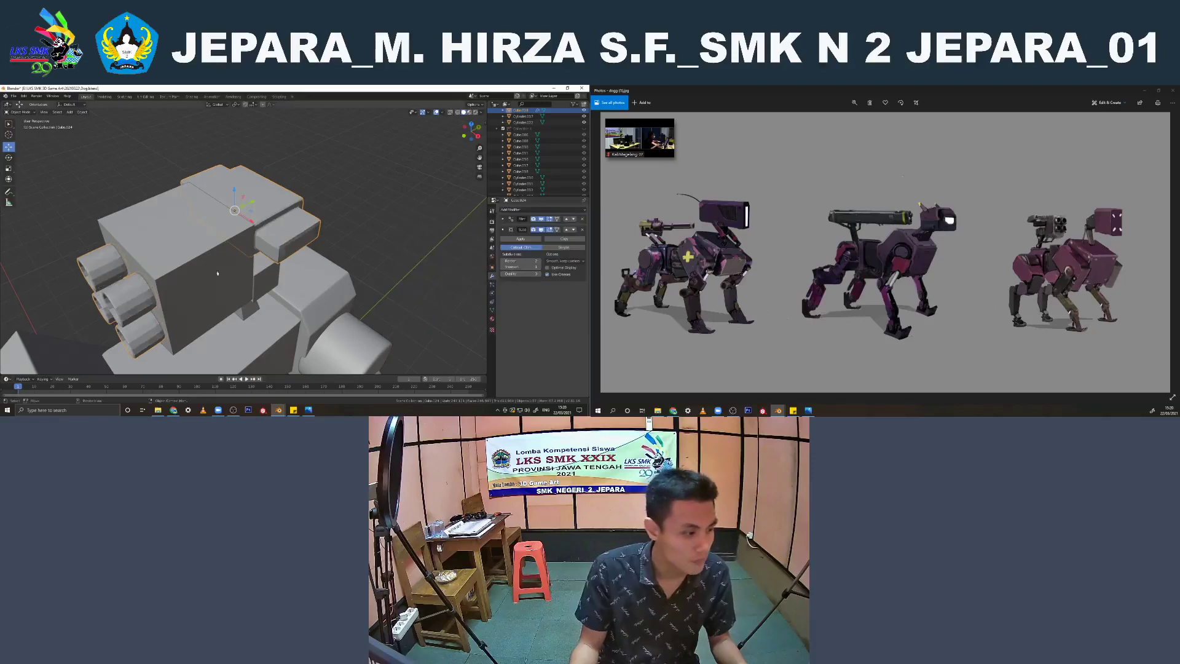
pyautogui.rightClick(124, 284)
pyautogui.click(124, 284)
pyautogui.moveTo(124, 284); pyautogui.dragTo(160, 252, button='middle')
# Add a supporting edge loop near the upper barrel's open end and raise the subdivision's viewport level by one
pyautogui.press('Tab')
pyautogui.scroll(3, 160, 252)
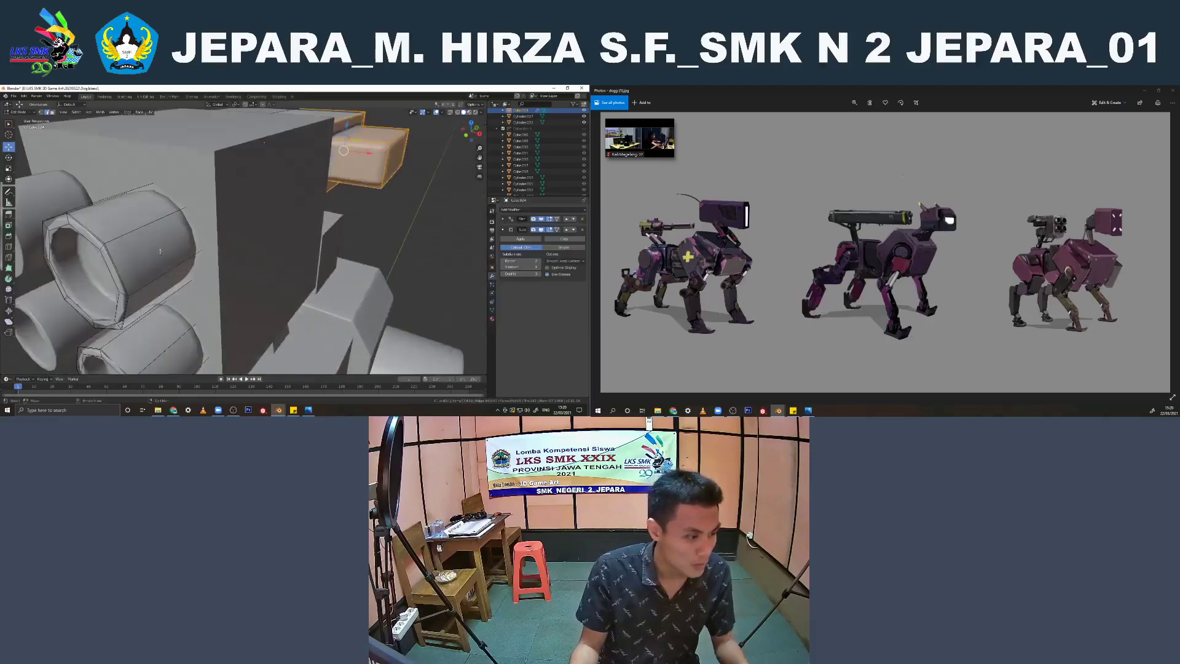
pyautogui.click(104, 249)
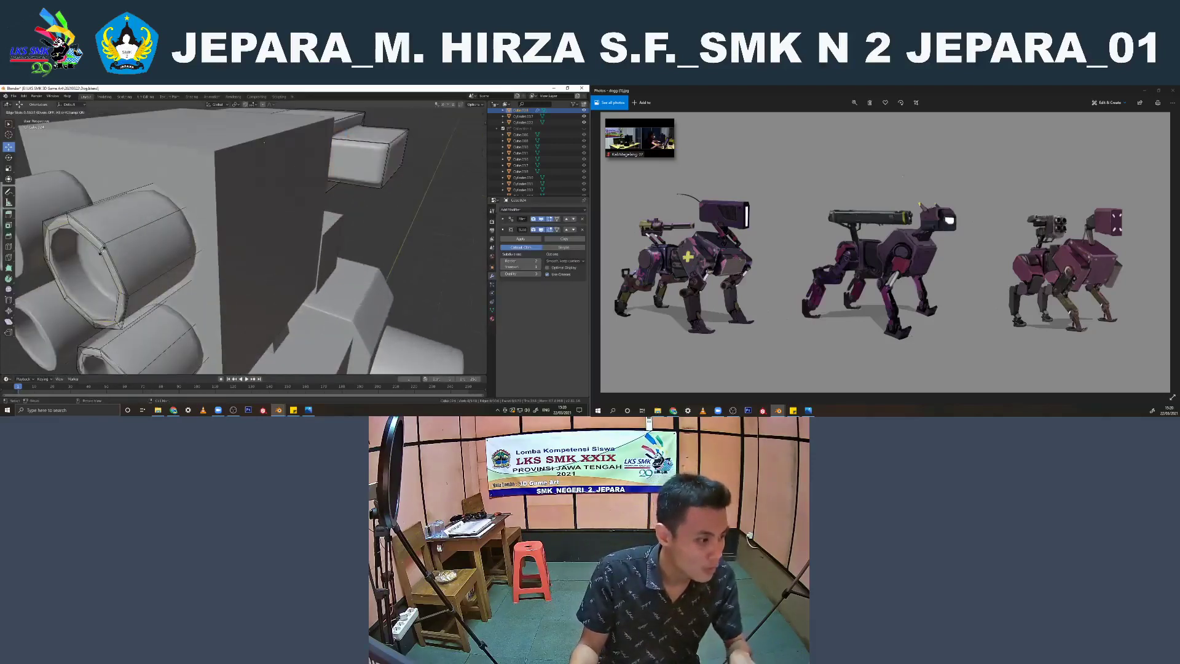
pyautogui.click(111, 253)
pyautogui.scroll(-4, 117, 270)
pyautogui.keyDown('shift'); pyautogui.moveTo(144, 317); pyautogui.dragTo(172, 253, button='middle'); pyautogui.keyUp('shift')
pyautogui.scroll(5, 172, 253)
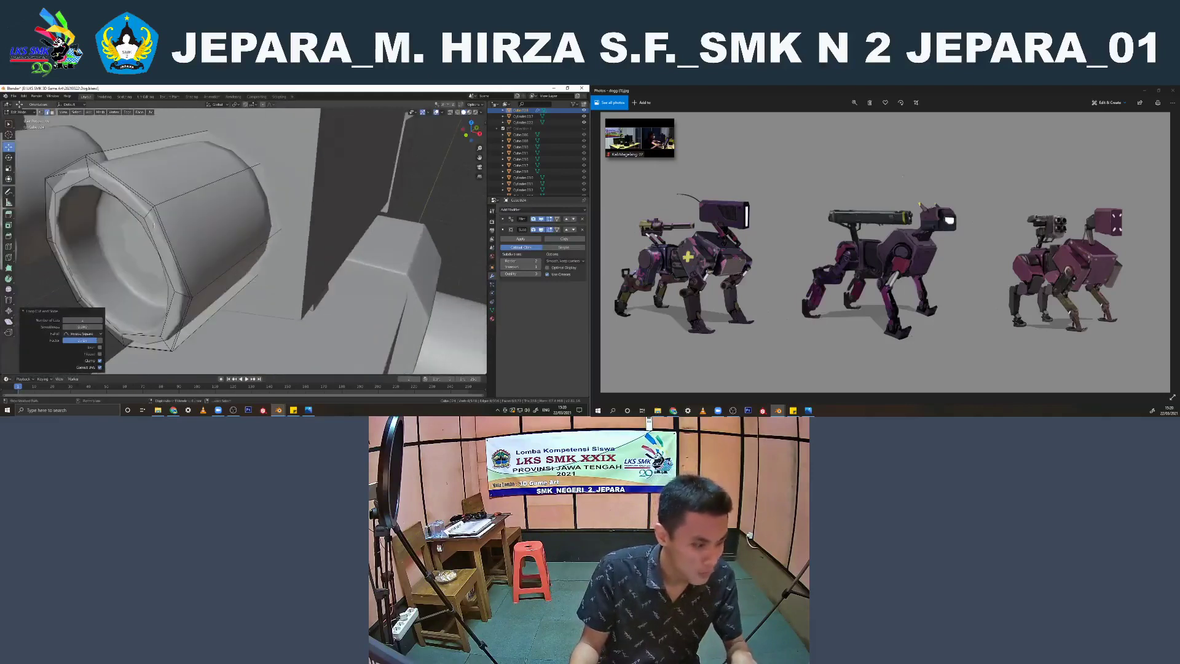
pyautogui.press('Tab')
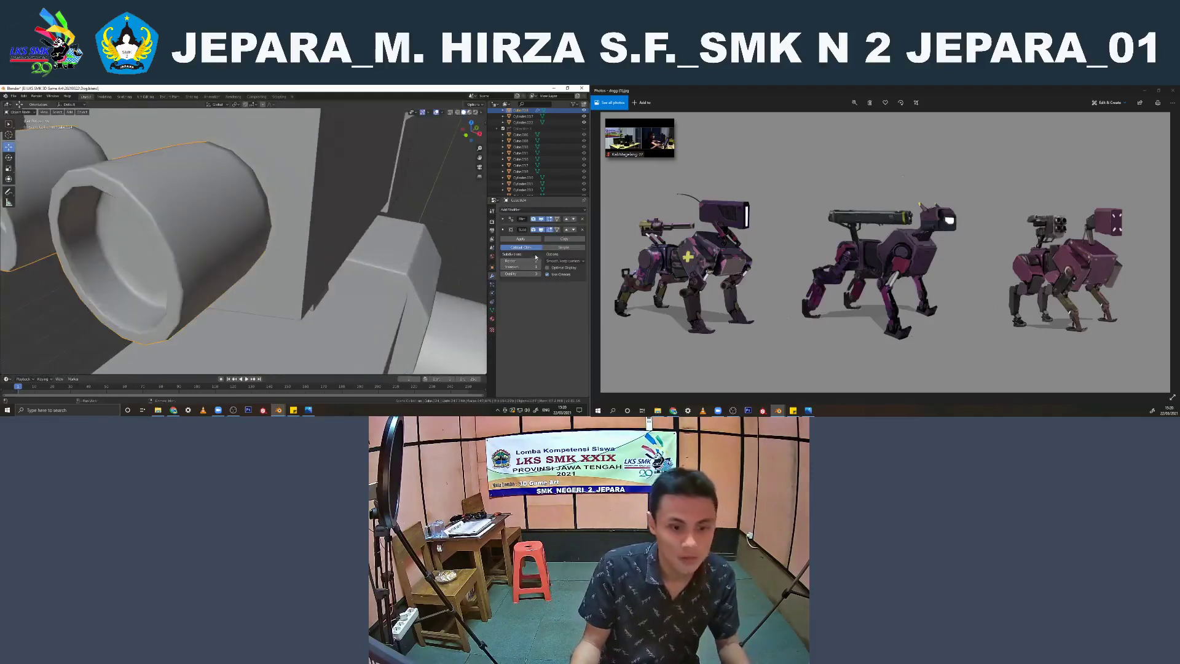
pyautogui.click(537, 267)
# Join the leg object into the weapon parts object so the legs share its Mirror and Subdivision Surface modifiers
pyautogui.scroll(-9, 344, 223)
pyautogui.moveTo(344, 222); pyautogui.dragTo(271, 242, button='middle')
pyautogui.click(288, 255)
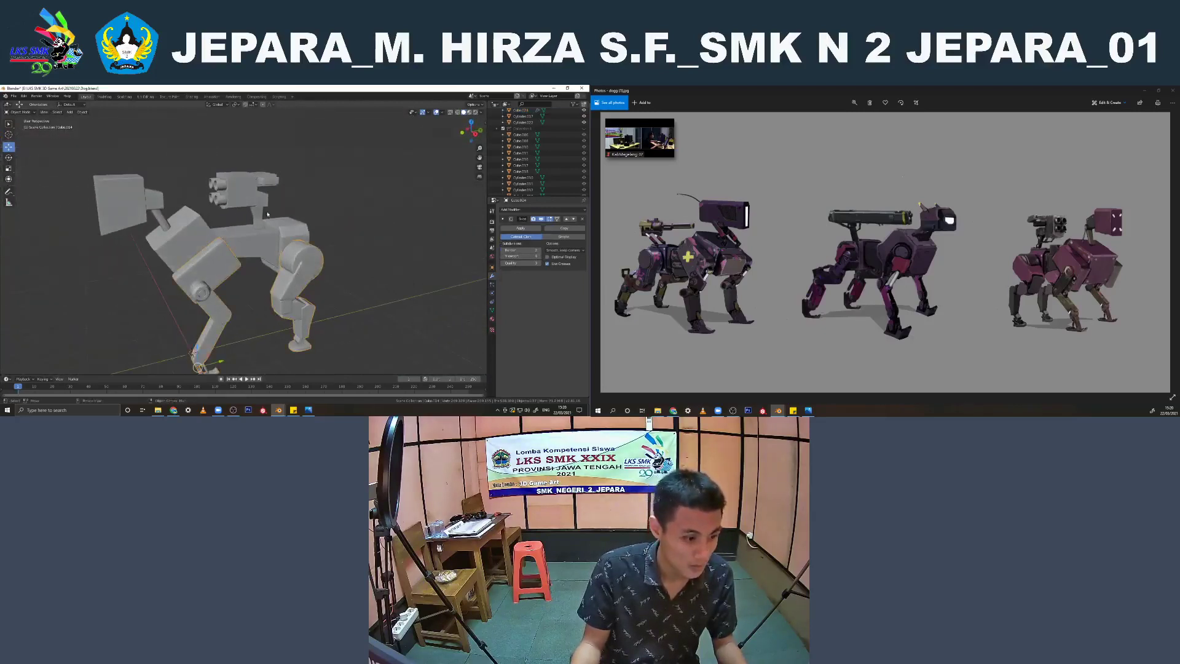
pyautogui.click(262, 185)
pyautogui.moveTo(261, 184); pyautogui.dragTo(284, 184, button='middle')
pyautogui.click(243, 283)
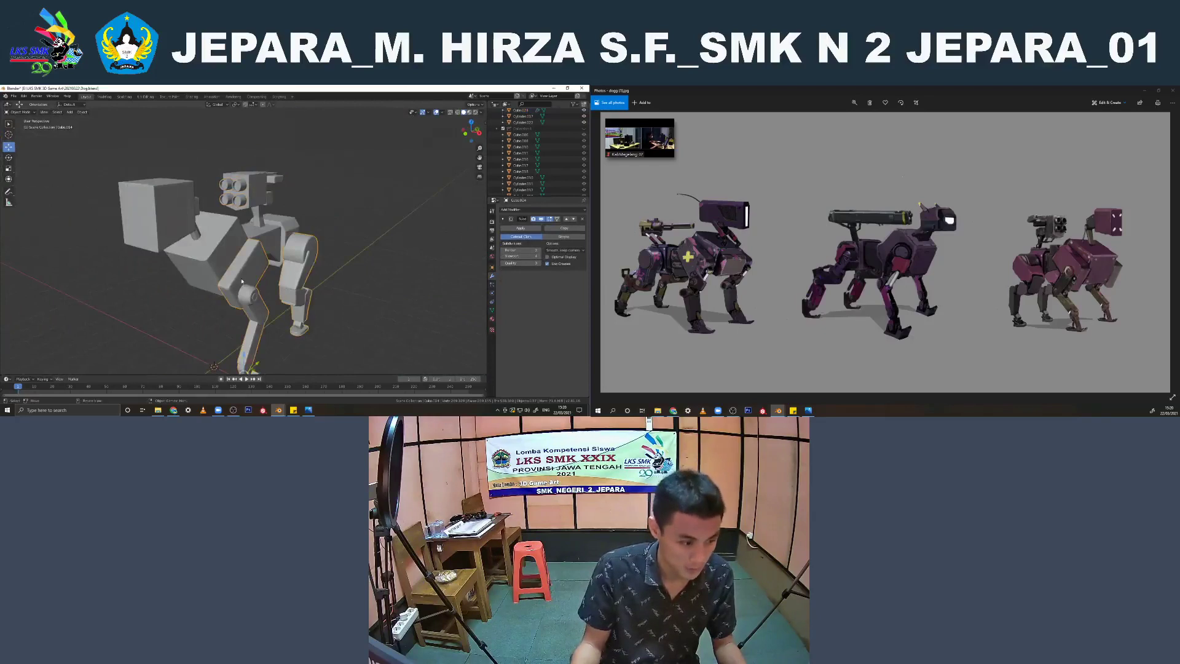
pyautogui.moveTo(243, 282); pyautogui.dragTo(247, 282, button='middle')
pyautogui.keyDown('shift'); pyautogui.click(242, 204); pyautogui.keyUp('shift')
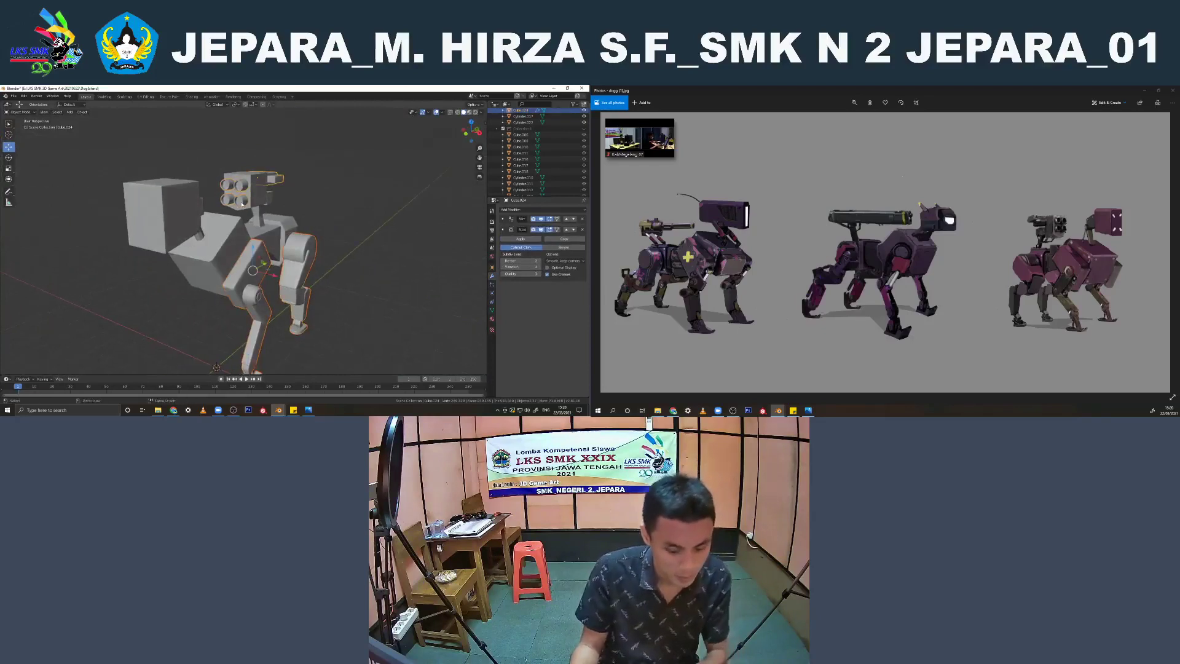
pyautogui.click(314, 143)
pyautogui.moveTo(281, 186); pyautogui.dragTo(256, 289, button='middle')
pyautogui.click(236, 282)
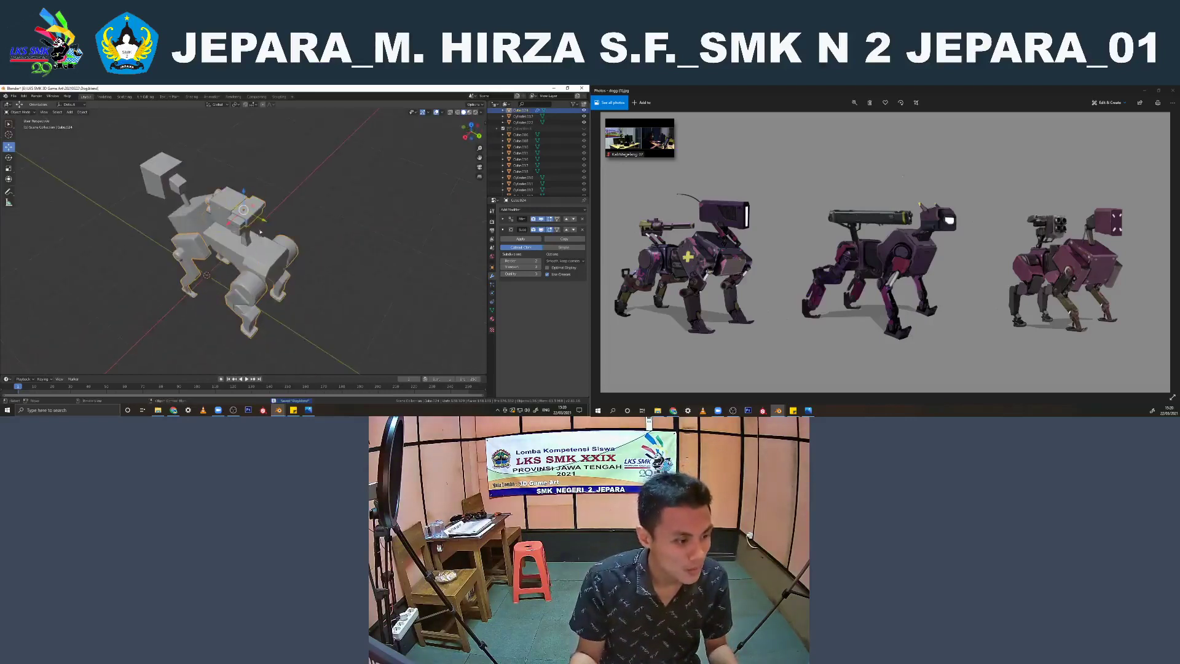
pyautogui.moveTo(260, 218); pyautogui.dragTo(260, 218)
pyautogui.click(260, 218)
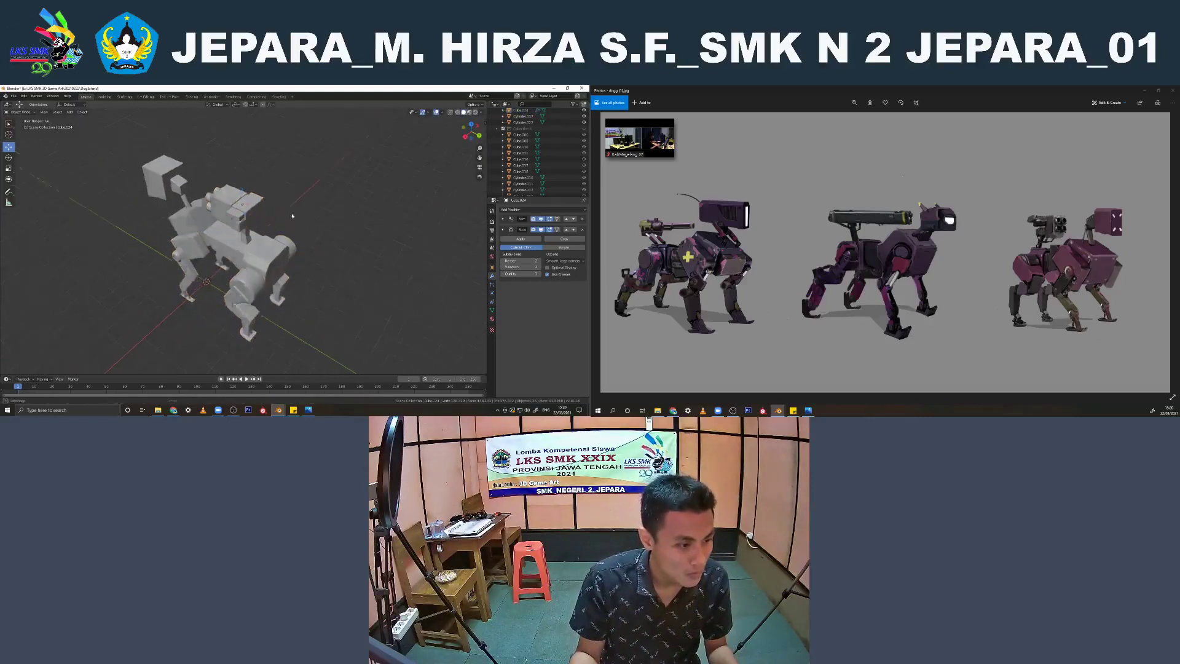
pyautogui.moveTo(260, 218)
pyautogui.mouseDown(button='middle')
pyautogui.moveTo(284, 238)
pyautogui.moveTo(335, 213)
pyautogui.moveTo(417, 243)
pyautogui.moveTo(251, 228)
pyautogui.mouseUp(button='middle')
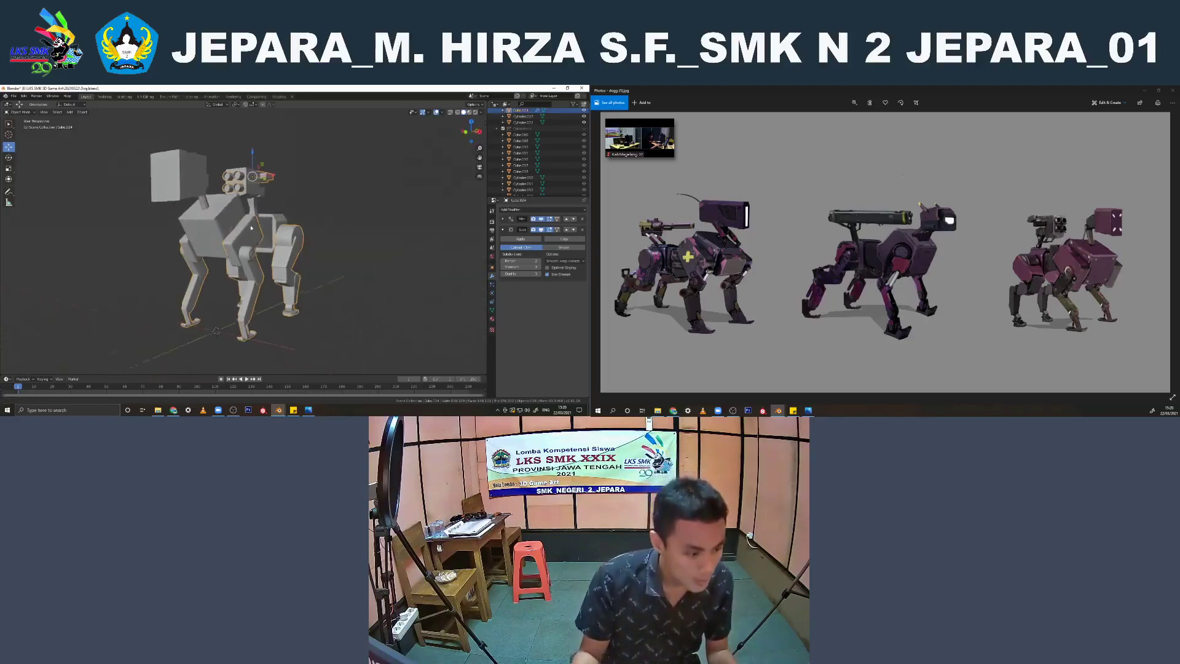
# Select the small strut above the front foot and add a new cylinder mesh
pyautogui.scroll(10, 250, 228)
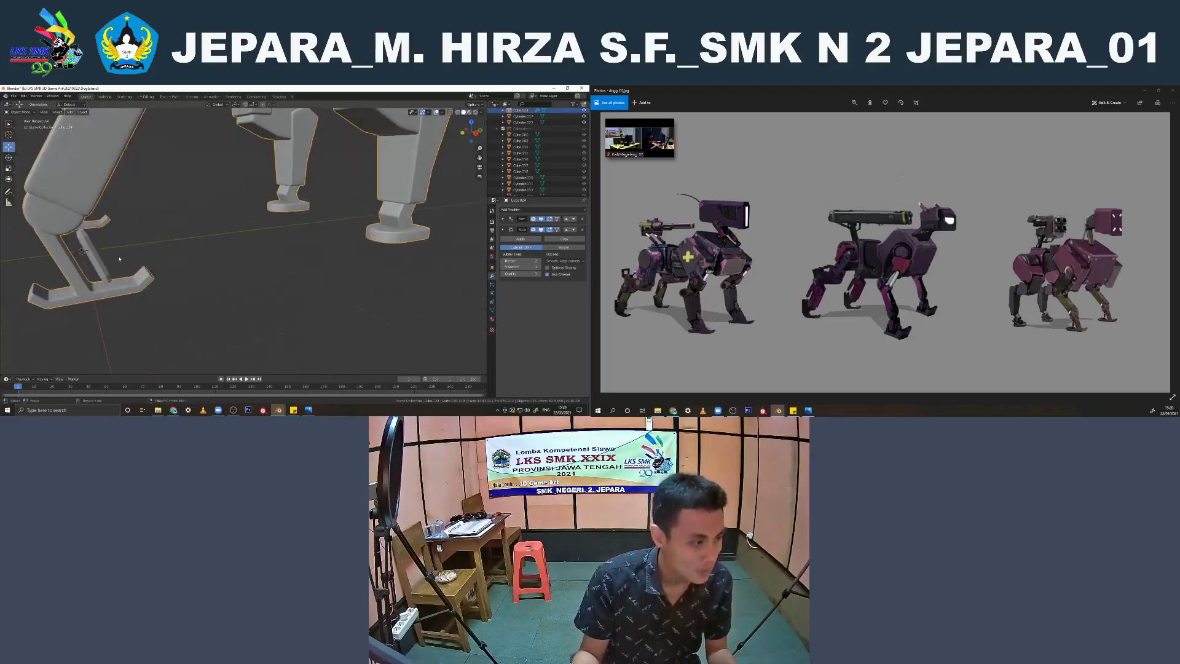
pyautogui.click(100, 261)
pyautogui.press('KP_3')
pyautogui.hotkey('shift', 'a')
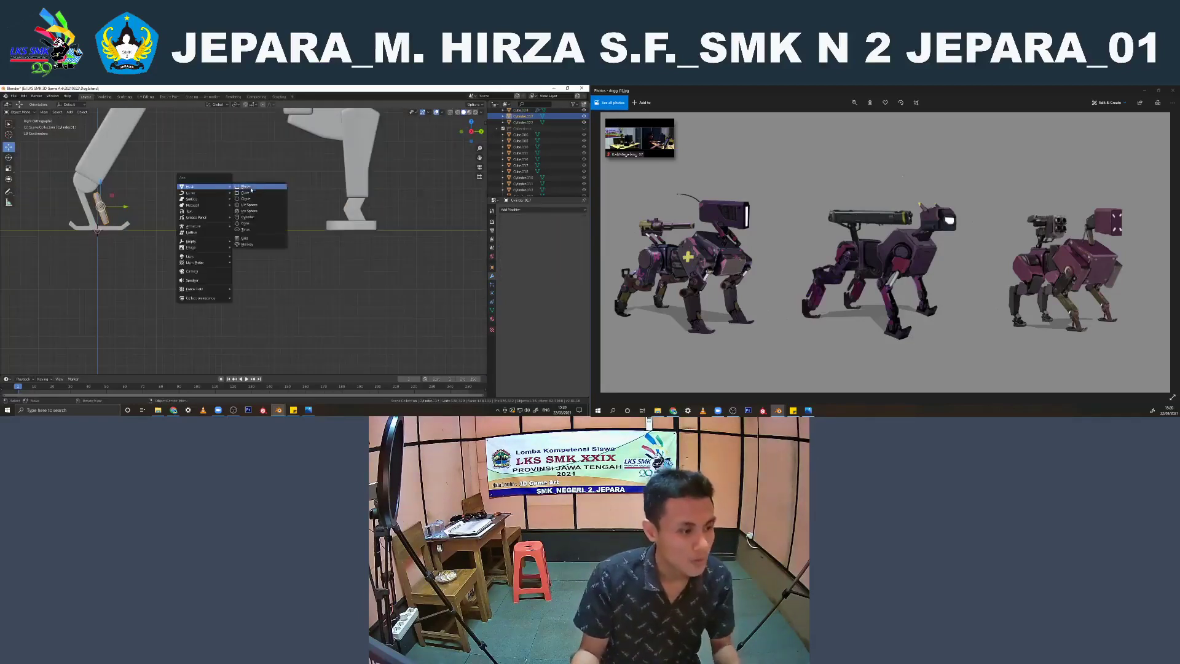
pyautogui.click(246, 217)
pyautogui.scroll(-3, 167, 233)
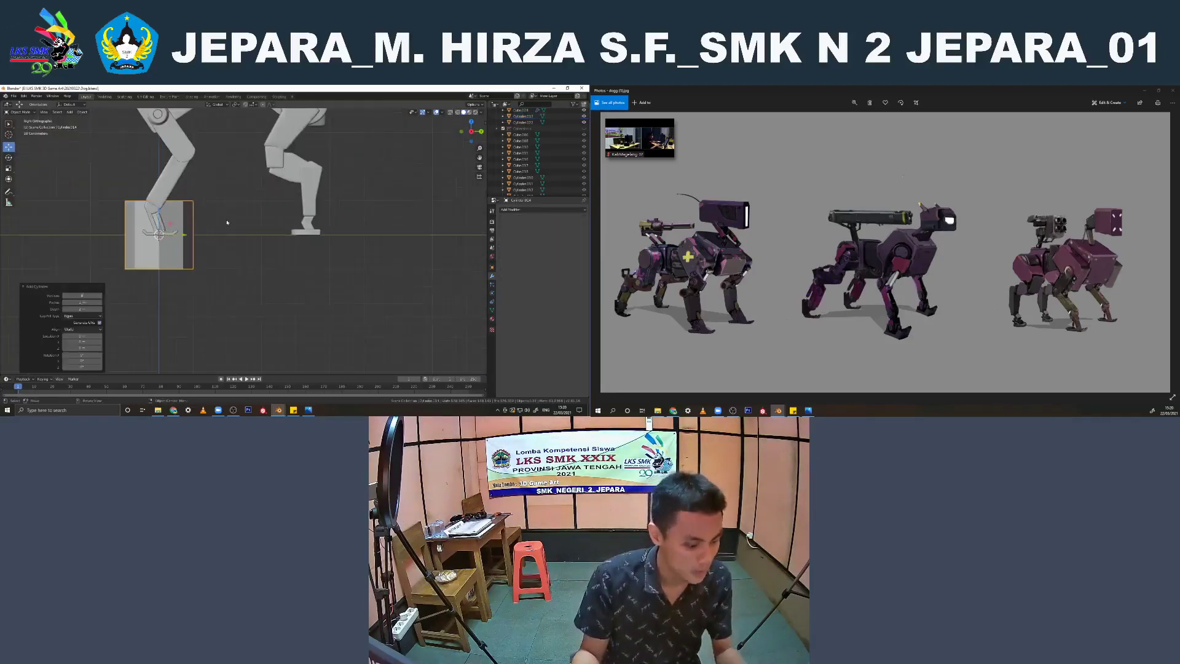
pyautogui.press('KP_1')
pyautogui.press('r')
pyautogui.press('x')
pyautogui.press('9')
pyautogui.press('0')
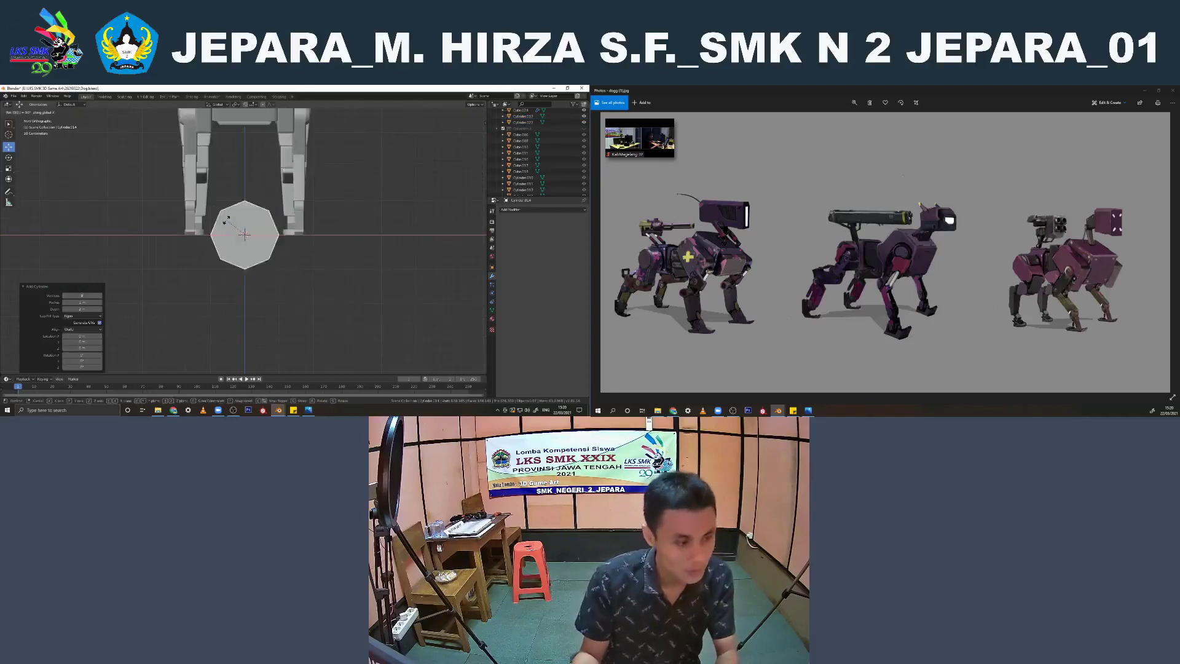
pyautogui.press('Escape')
pyautogui.press('r')
pyautogui.press('x')
pyautogui.press('9')
pyautogui.press('0')
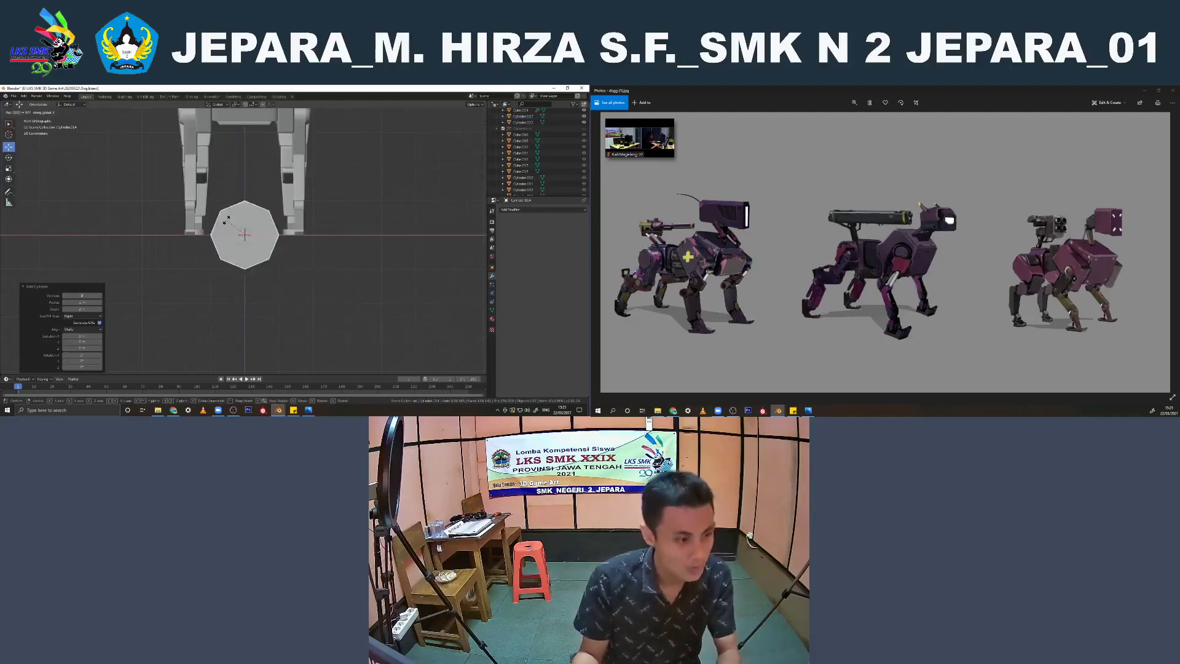
pyautogui.press('Escape')
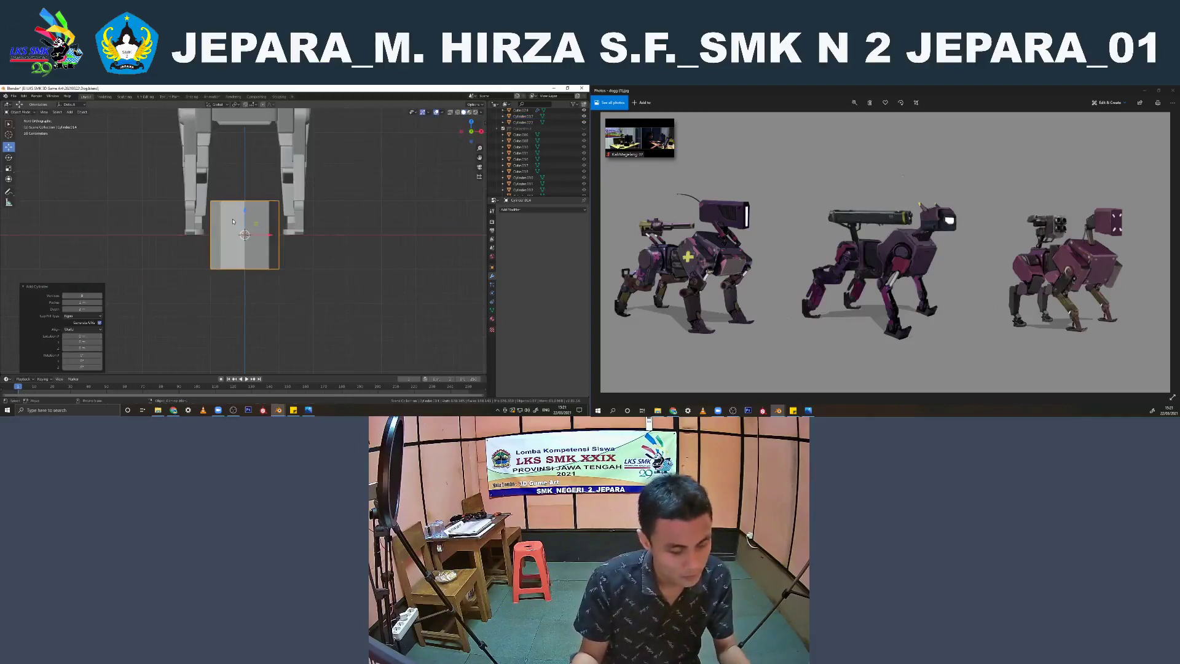
# Rotate the new cylinder 90 degrees and place it, scaled to about half size, beside the front foot
pyautogui.press('r')
pyautogui.press('9')
pyautogui.press('0')
pyautogui.press('Return')
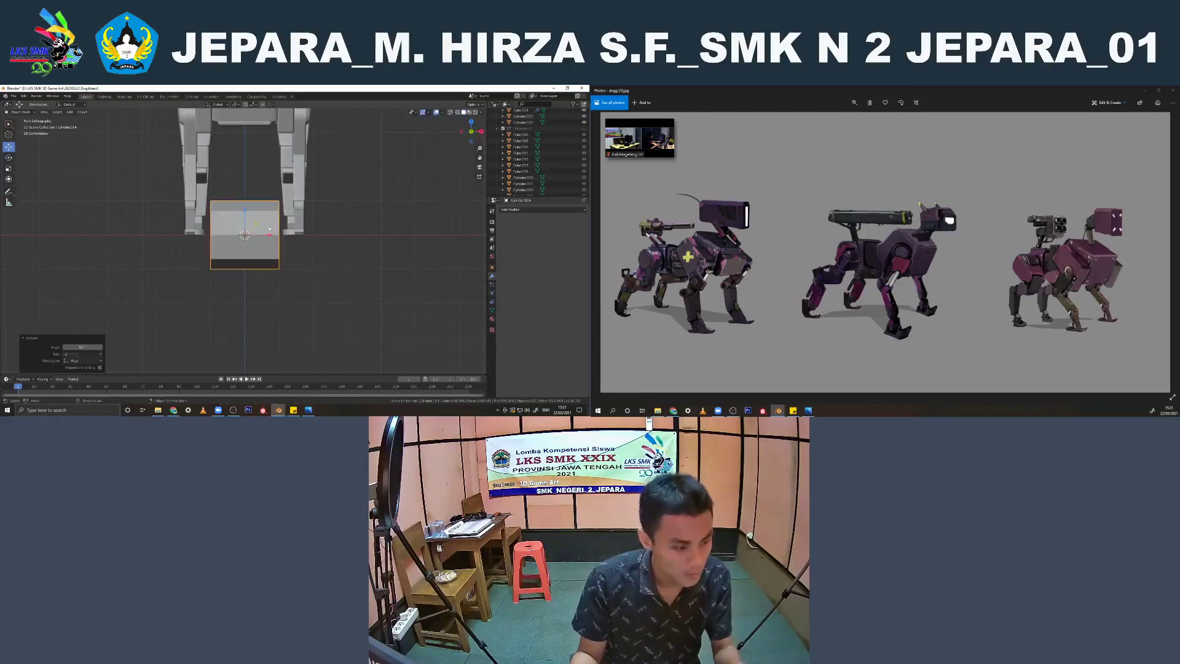
pyautogui.press('s')
pyautogui.click(264, 236)
pyautogui.moveTo(262, 236); pyautogui.dragTo(352, 237)
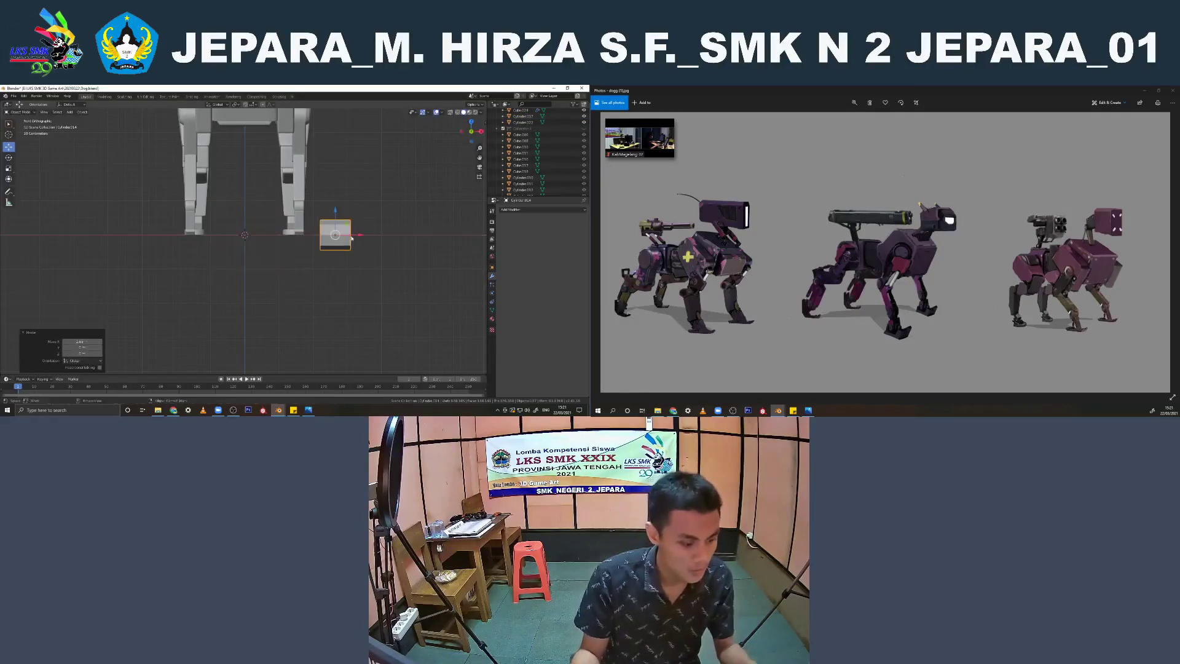
# Delete the lower vertices of the cylinder so that only its upper half-round shape is left
pyautogui.press('KP_3')
pyautogui.press('Tab')
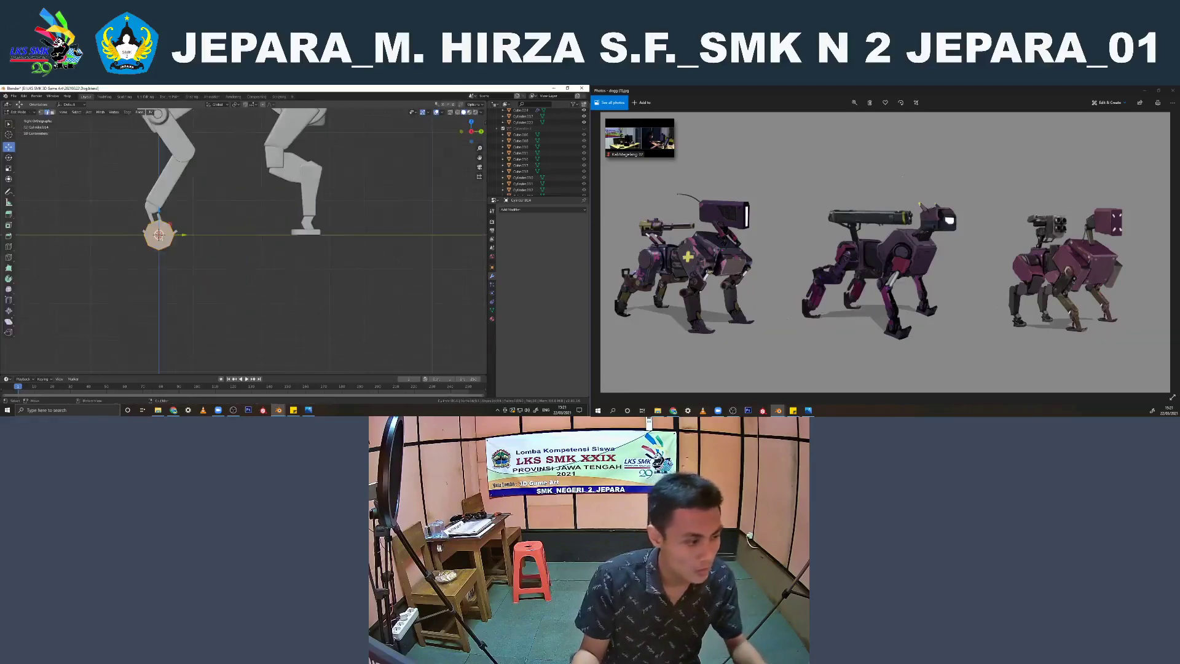
pyautogui.keyDown('shift'); pyautogui.moveTo(18, 157); pyautogui.dragTo(152, 219, button='middle'); pyautogui.keyUp('shift')
pyautogui.click(42, 113)
pyautogui.scroll(2, 306, 294)
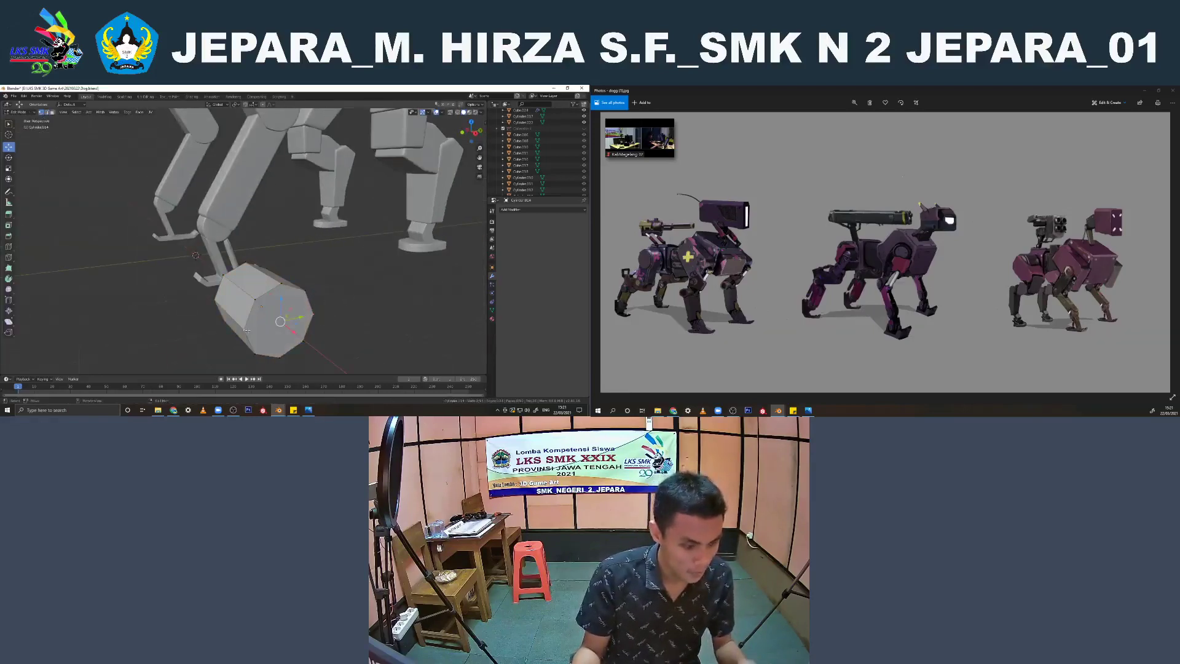
pyautogui.moveTo(247, 330); pyautogui.dragTo(251, 271, button='middle')
pyautogui.press('KP_1')
pyautogui.press('KP_3')
pyautogui.hotkey('alt', 'z')
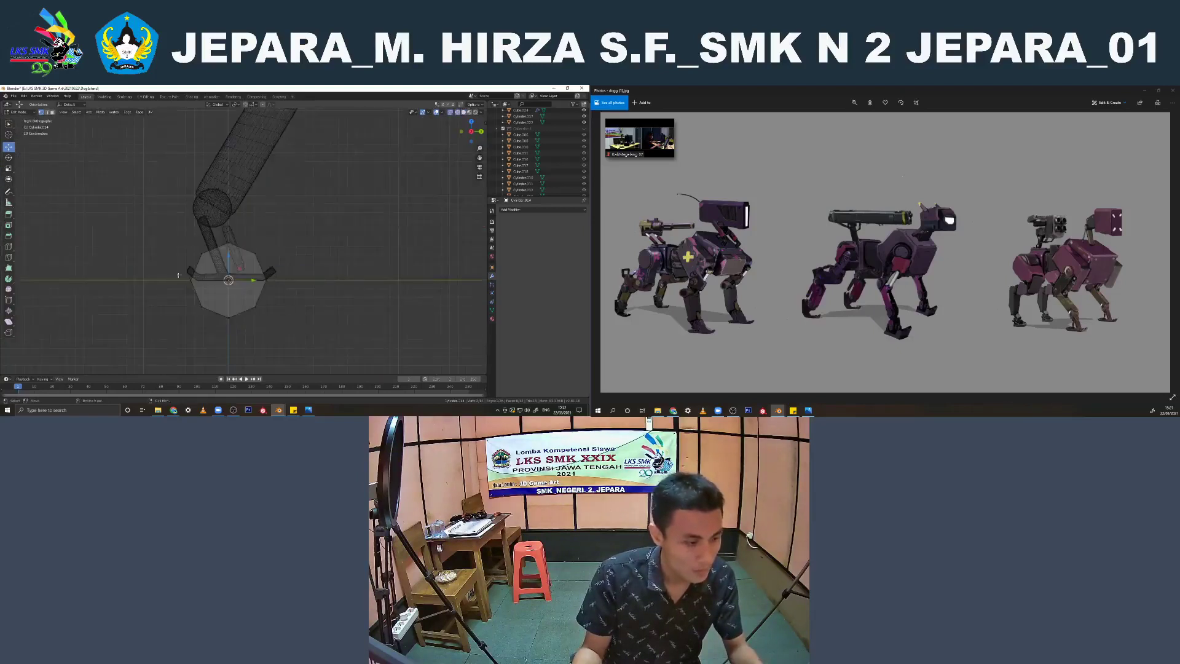
pyautogui.moveTo(236, 324); pyautogui.dragTo(168, 295)
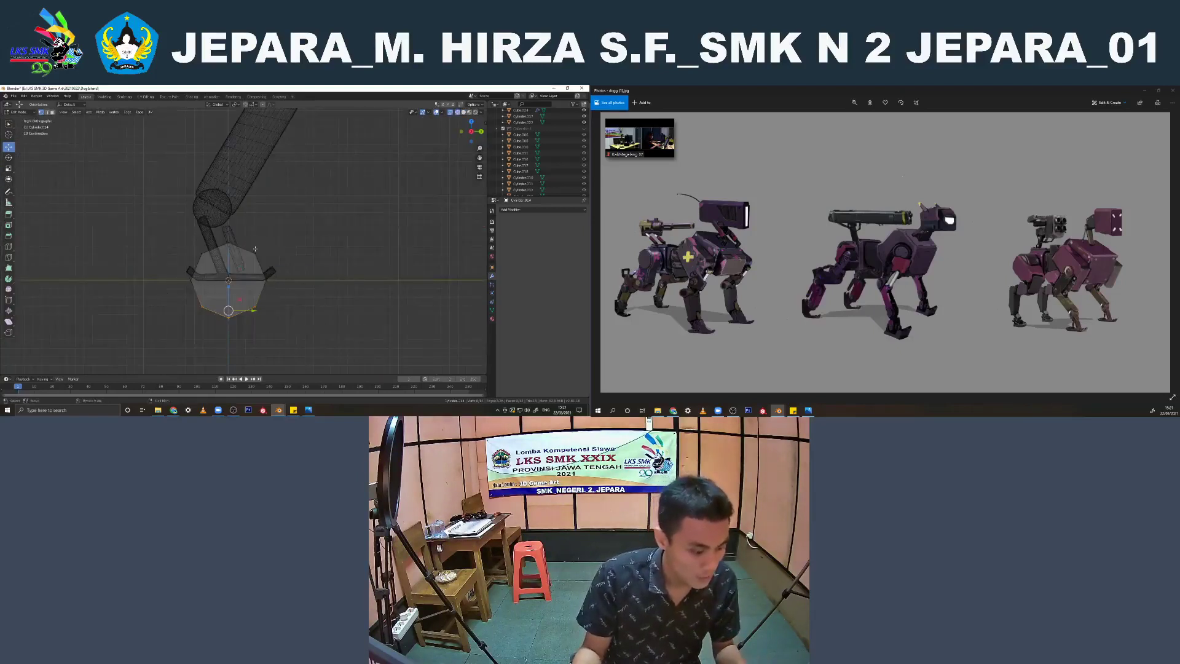
pyautogui.press('x')
pyautogui.click(255, 253)
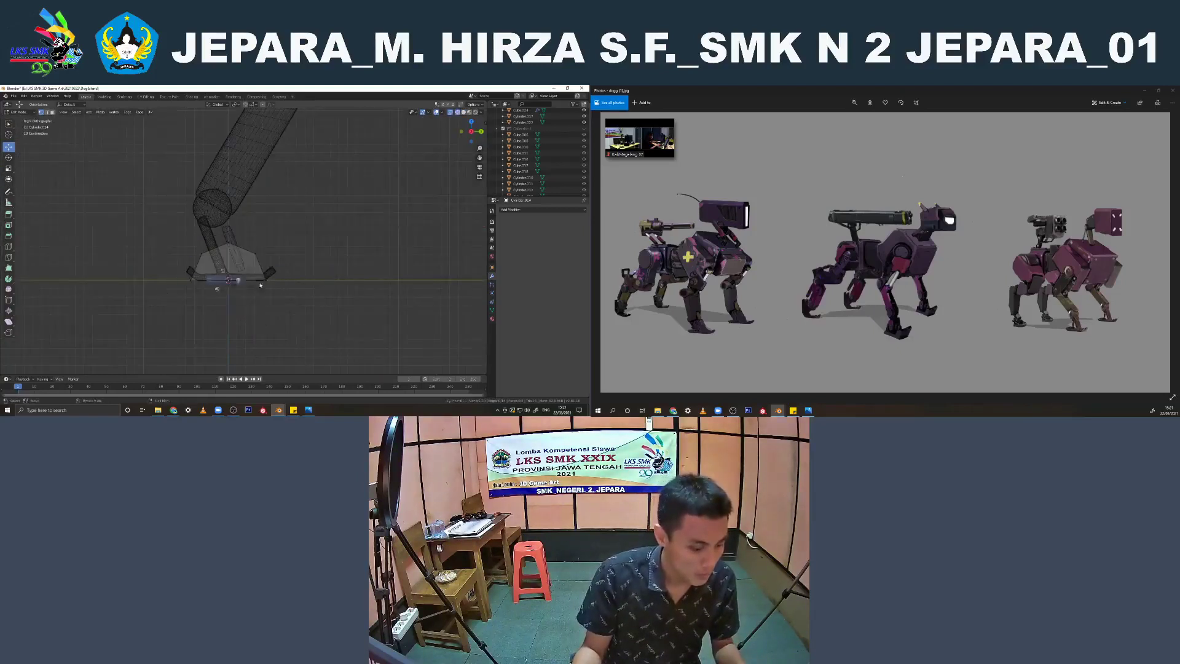
# Scale the half-cylinder down and position it on the foot at the strut's lower end
pyautogui.press('Tab')
pyautogui.hotkey('alt', 'z')
pyautogui.press('s')
pyautogui.click(242, 282)
pyautogui.scroll(4, 255, 289)
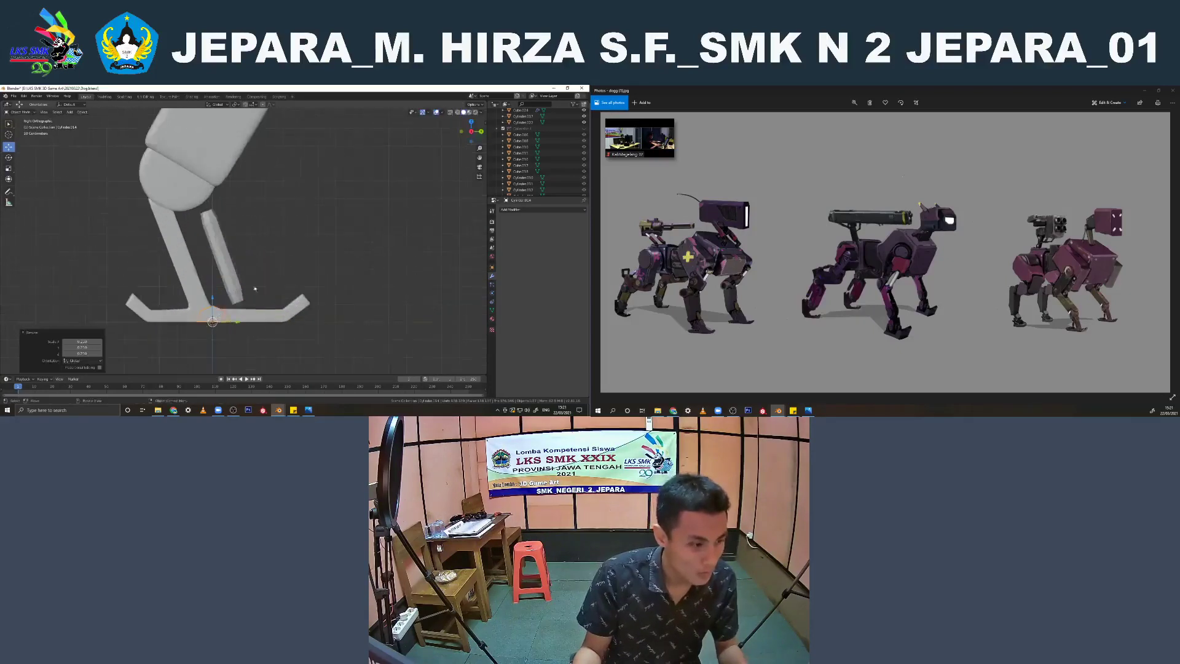
pyautogui.moveTo(229, 320); pyautogui.dragTo(239, 290)
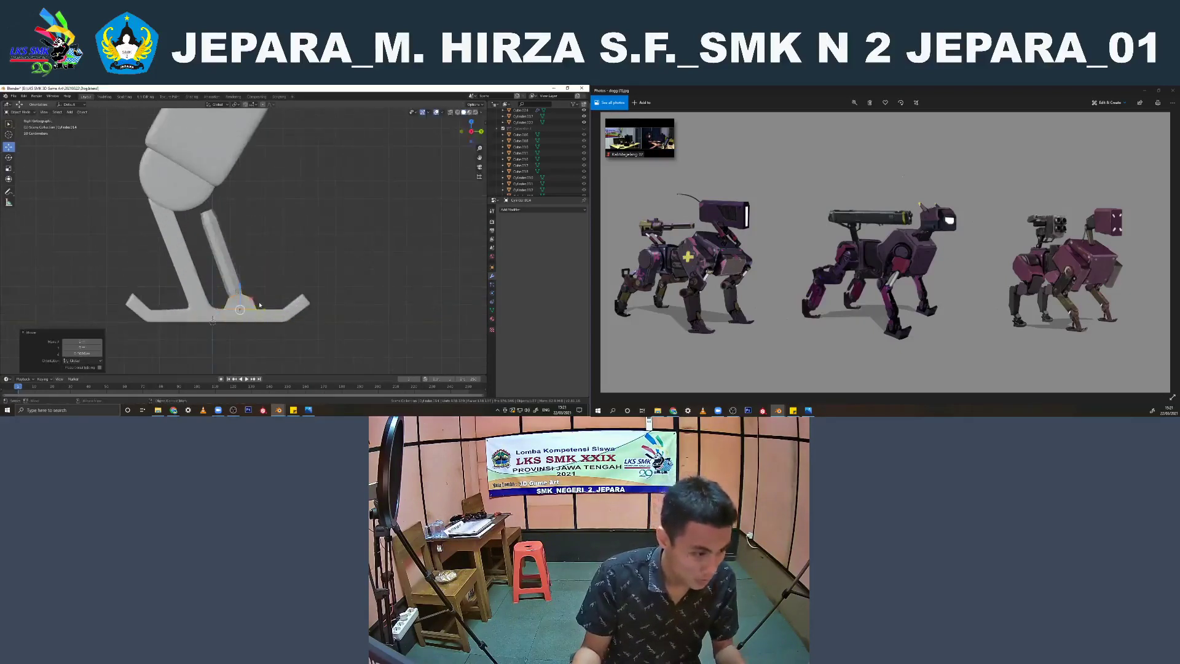
# Shift the half-cylinder sideways so it sits on the foot directly beneath the strut
pyautogui.moveTo(260, 306); pyautogui.dragTo(288, 317, button='middle')
pyautogui.scroll(-3, 288, 316)
pyautogui.moveTo(334, 322); pyautogui.dragTo(261, 288)
pyautogui.hotkey('ctrl', 'z')
pyautogui.moveTo(332, 321); pyautogui.dragTo(259, 289)
pyautogui.moveTo(263, 292); pyautogui.dragTo(284, 313, button='middle')
pyautogui.scroll(2, 285, 314)
pyautogui.moveTo(257, 303); pyautogui.dragTo(263, 335)
pyautogui.scroll(2, 265, 306)
# Scale the half-cylinder along X to the strut's width and align it with the strut from the front
pyautogui.press('s')
pyautogui.press('x')
pyautogui.click(280, 315)
pyautogui.moveTo(264, 336); pyautogui.dragTo(244, 308, button='middle')
pyautogui.press('KP_1')
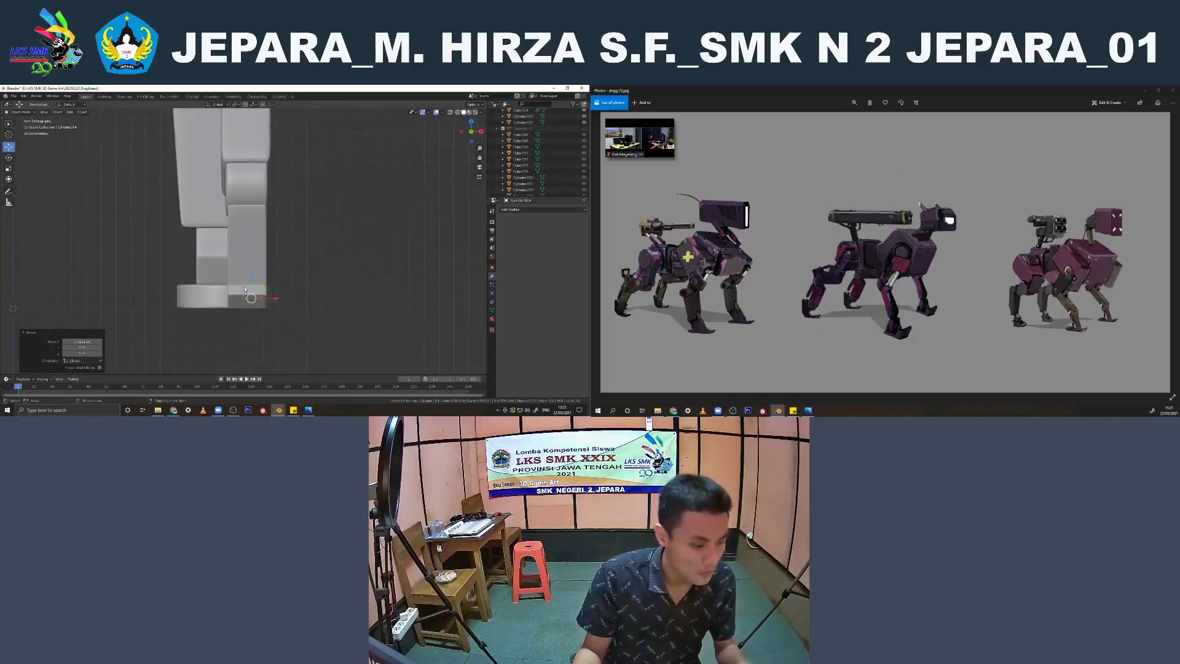
pyautogui.press('KP_3')
pyautogui.keyDown('shift'); pyautogui.moveTo(239, 275); pyautogui.dragTo(244, 279, button='middle'); pyautogui.keyUp('shift')
pyautogui.scroll(2, 258, 298)
# Duplicate the half-cylinder, flip it over and place it between the strut's top and the round lower-leg joint
pyautogui.hotkey('shift', 'd')
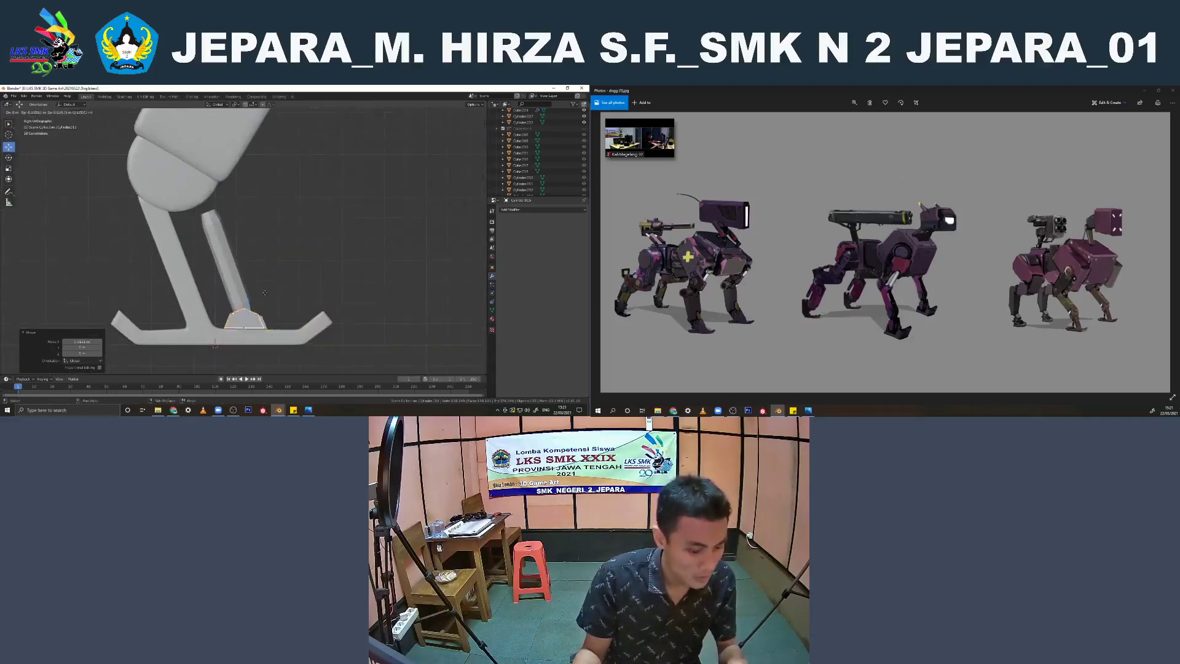
pyautogui.click(220, 216)
pyautogui.keyDown('shift'); pyautogui.moveTo(219, 216); pyautogui.dragTo(264, 258, button='middle'); pyautogui.keyUp('shift')
pyautogui.scroll(2, 265, 259)
pyautogui.press('r')
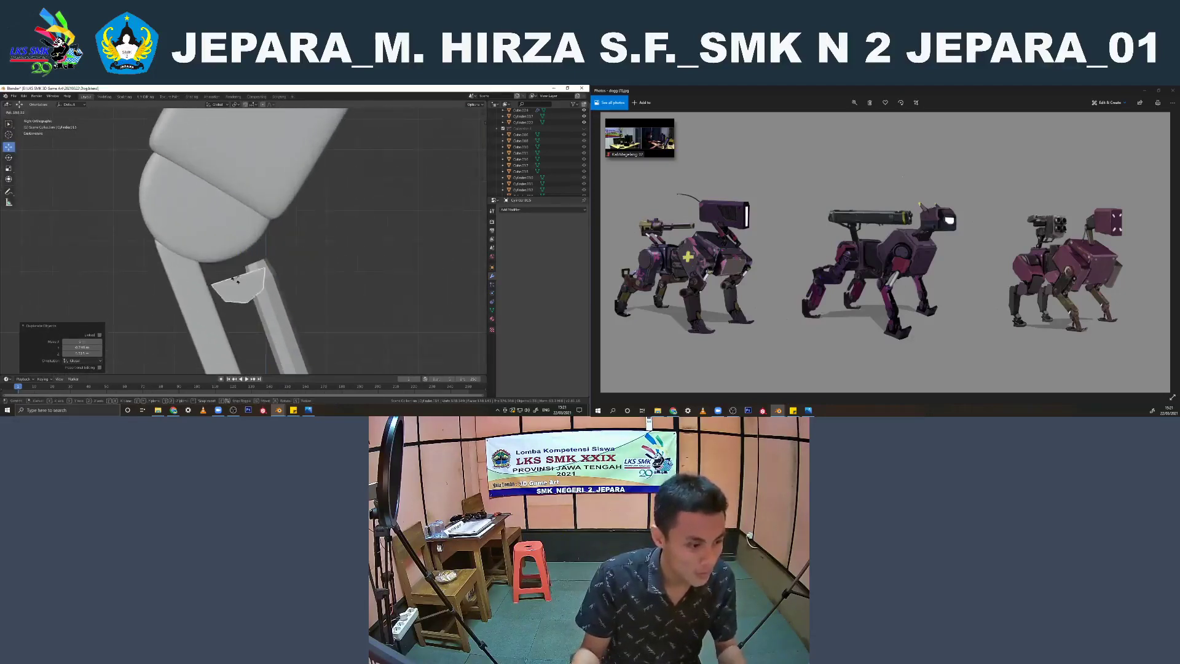
pyautogui.click(254, 287)
pyautogui.press('g')
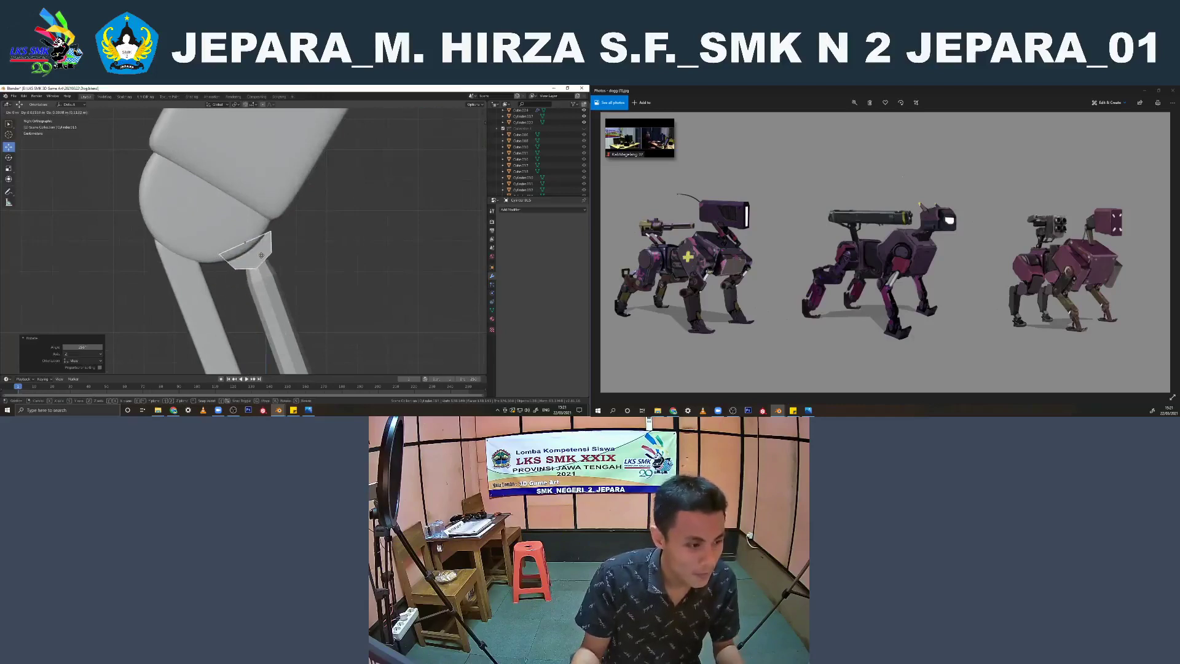
pyautogui.click(262, 254)
# Fine-tune the upper half-cylinder's rotation and its position along Y so it fits against the round joint
pyautogui.scroll(1, 270, 249)
pyautogui.press('r')
pyautogui.click(303, 234)
pyautogui.moveTo(303, 236); pyautogui.dragTo(287, 242, button='middle')
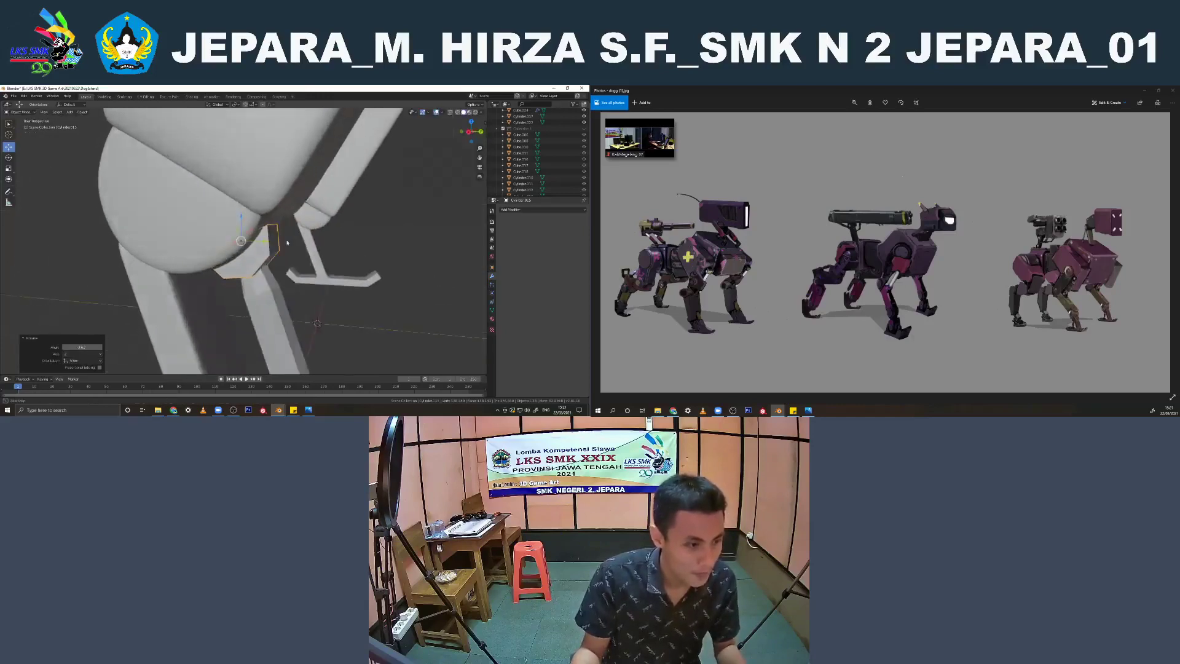
pyautogui.press('KP_1')
pyautogui.press('KP_3')
pyautogui.press('g')
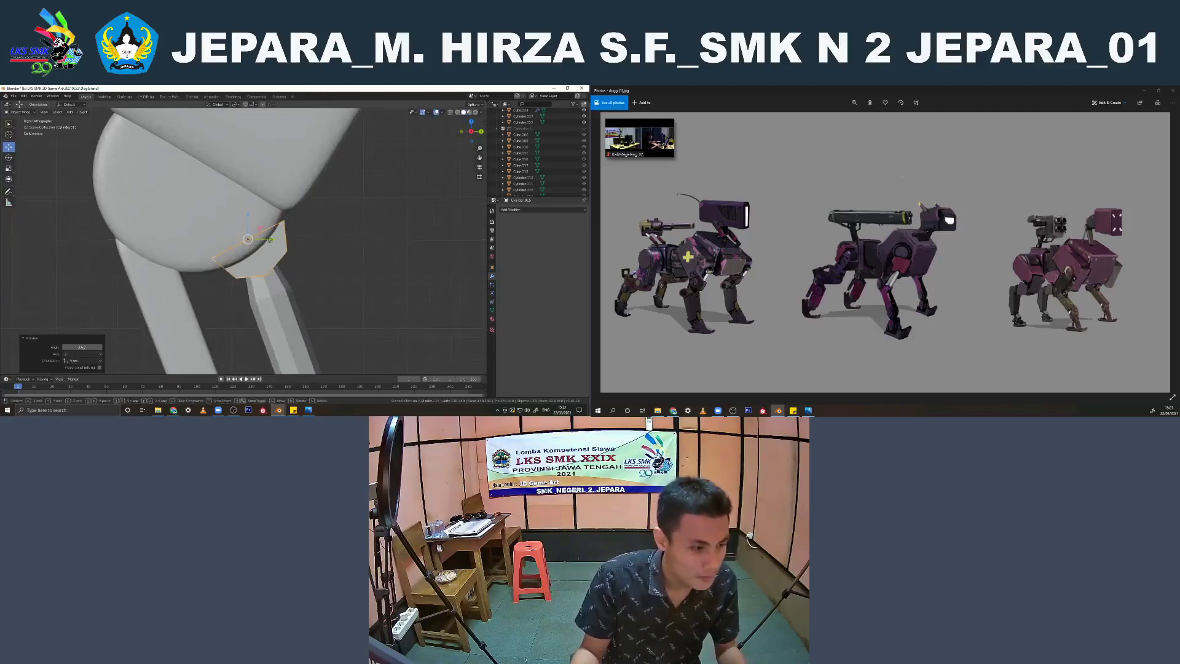
pyautogui.press('y')
pyautogui.click(321, 228)
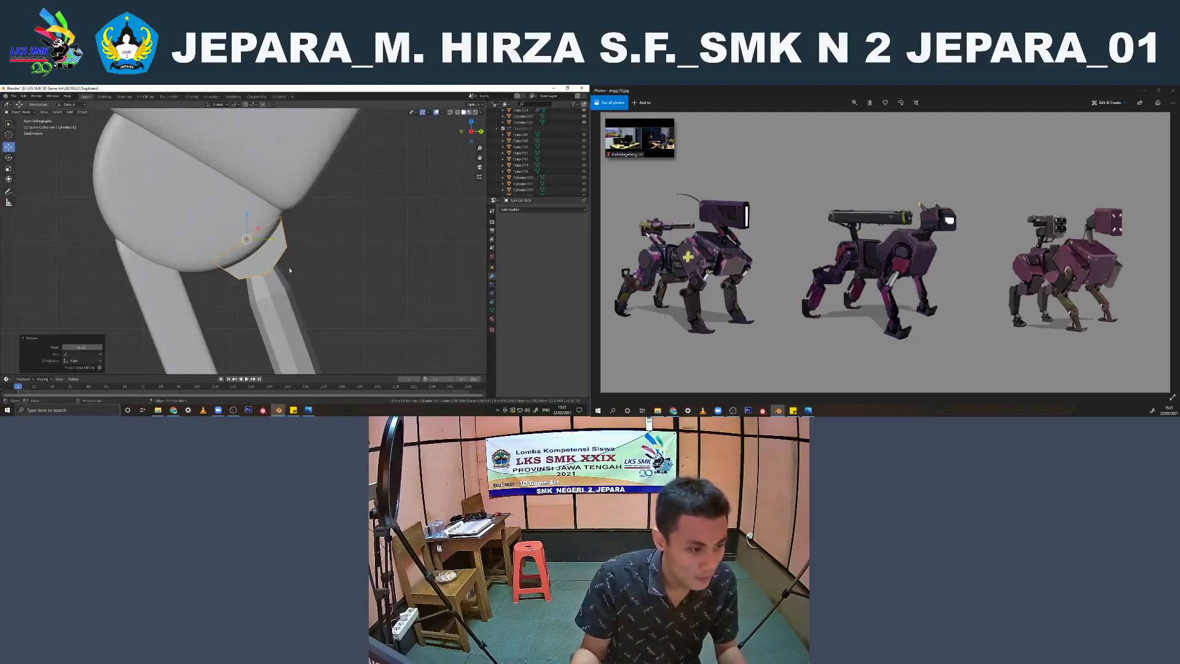
# Raise the strut's top vertices into the upper mount and shift the edge loop below them slightly along Y
pyautogui.click(273, 264)
pyautogui.press('Tab')
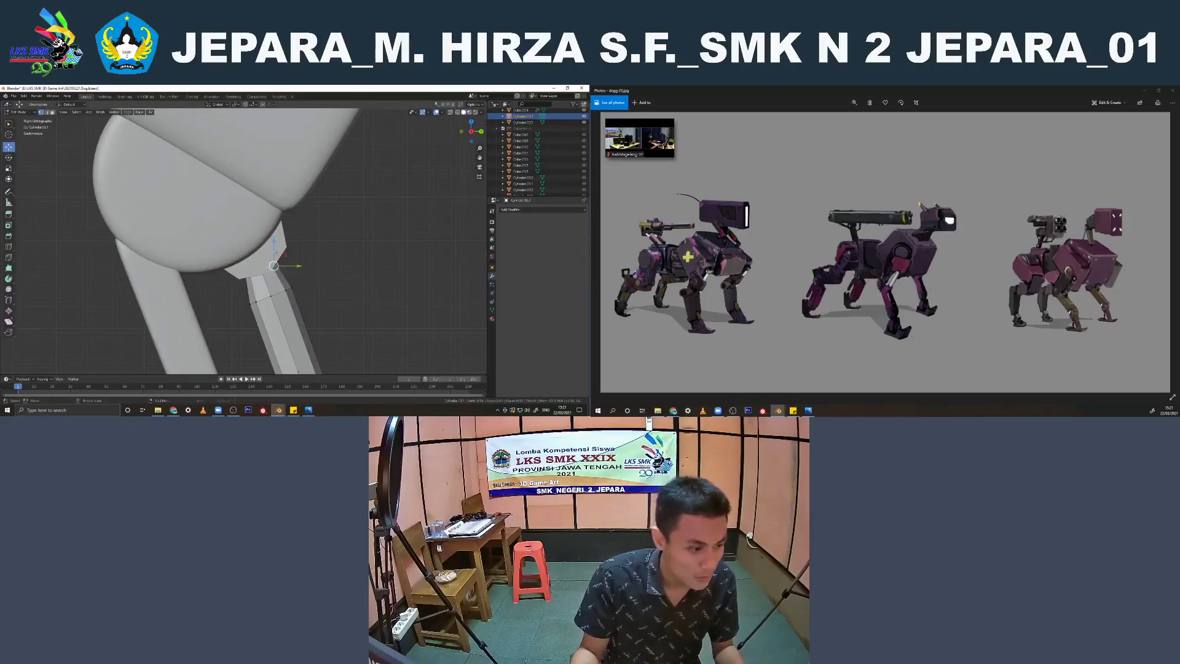
pyautogui.hotkey('shift', 'z')
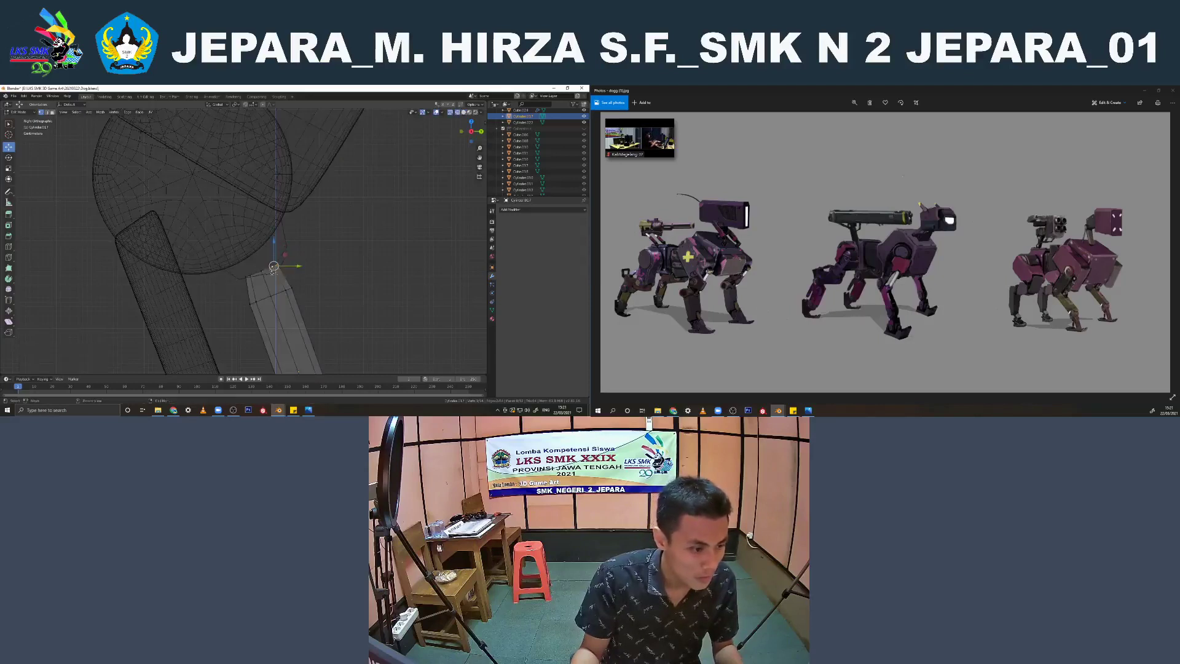
pyautogui.moveTo(260, 252); pyautogui.dragTo(259, 245)
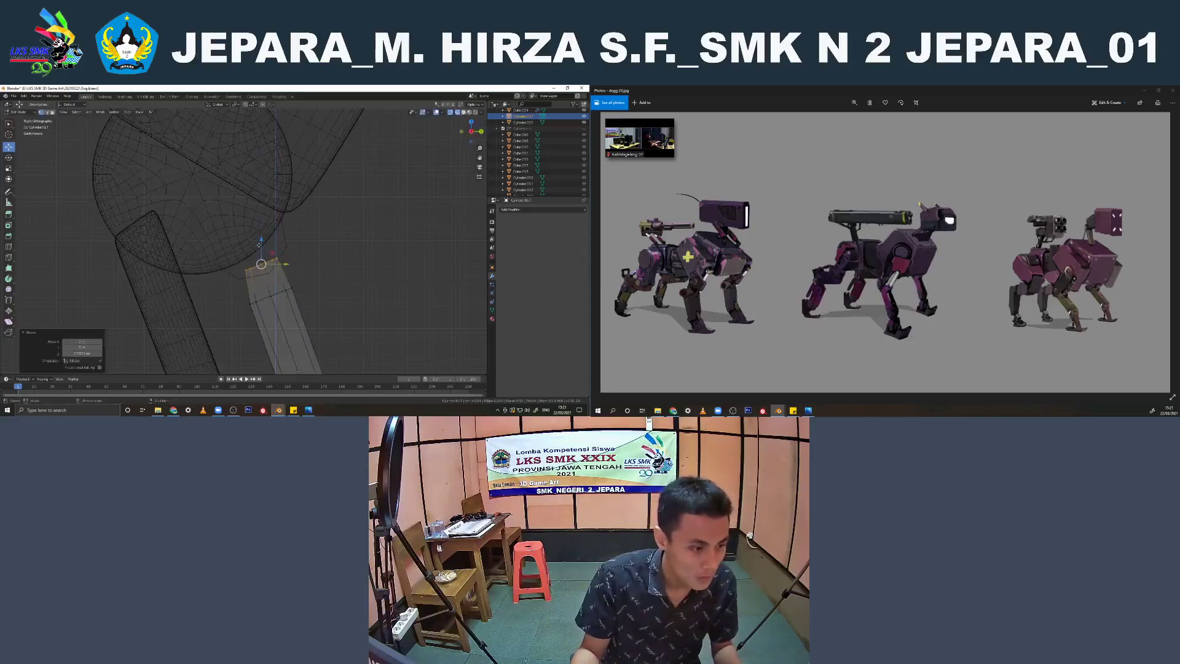
pyautogui.keyDown('alt'); pyautogui.click(266, 299); pyautogui.keyUp('alt')
pyautogui.moveTo(296, 296); pyautogui.dragTo(299, 297)
pyautogui.scroll(-3, 295, 300)
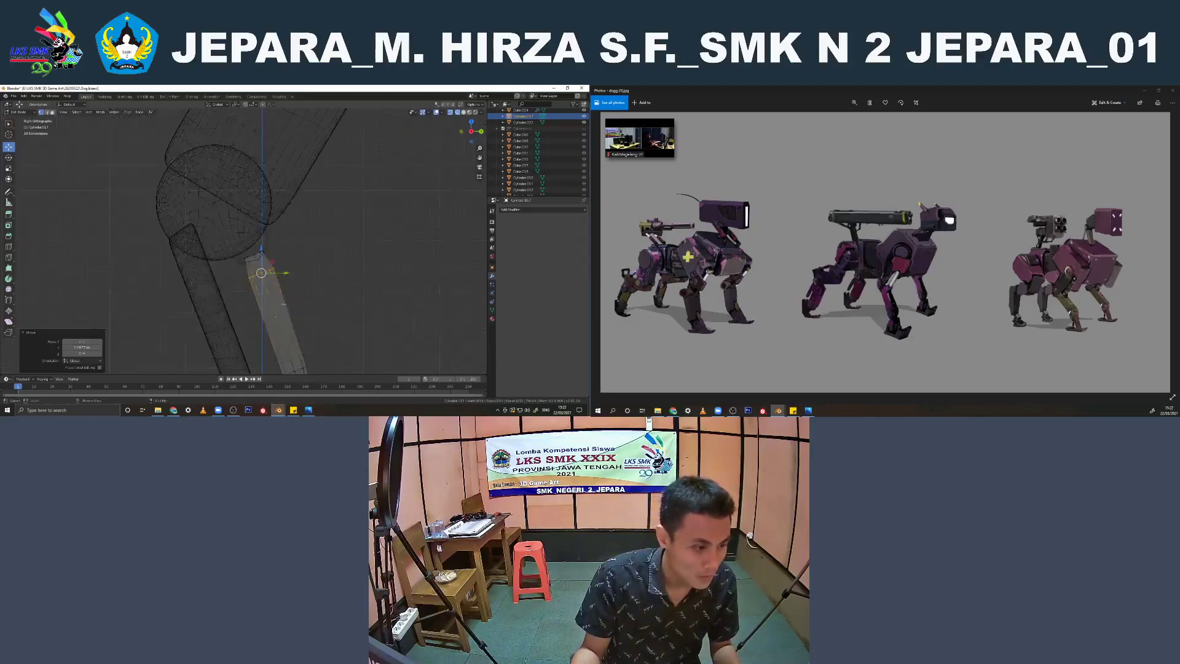
pyautogui.moveTo(289, 305)
pyautogui.keyDown('shift'); pyautogui.mouseDown(button='middle')
pyautogui.moveTo(267, 246)
pyautogui.moveTo(277, 261)
pyautogui.moveTo(234, 279)
pyautogui.moveTo(197, 326)
pyautogui.mouseUp(button='middle'); pyautogui.keyUp('shift')
pyautogui.press('Tab')
pyautogui.hotkey('shift', 'z')
pyautogui.scroll(-3, 303, 261)
pyautogui.click(303, 261)
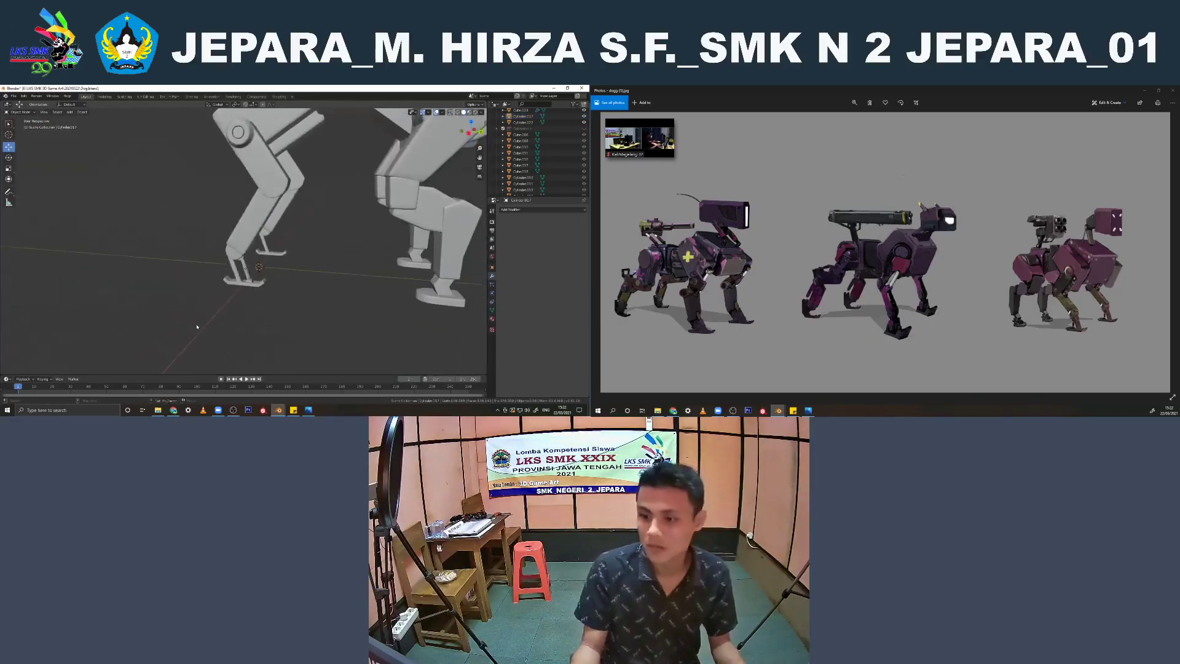
# Isolate the neck cylinder and add supporting edge loops near its two ends
pyautogui.scroll(-4, 259, 300)
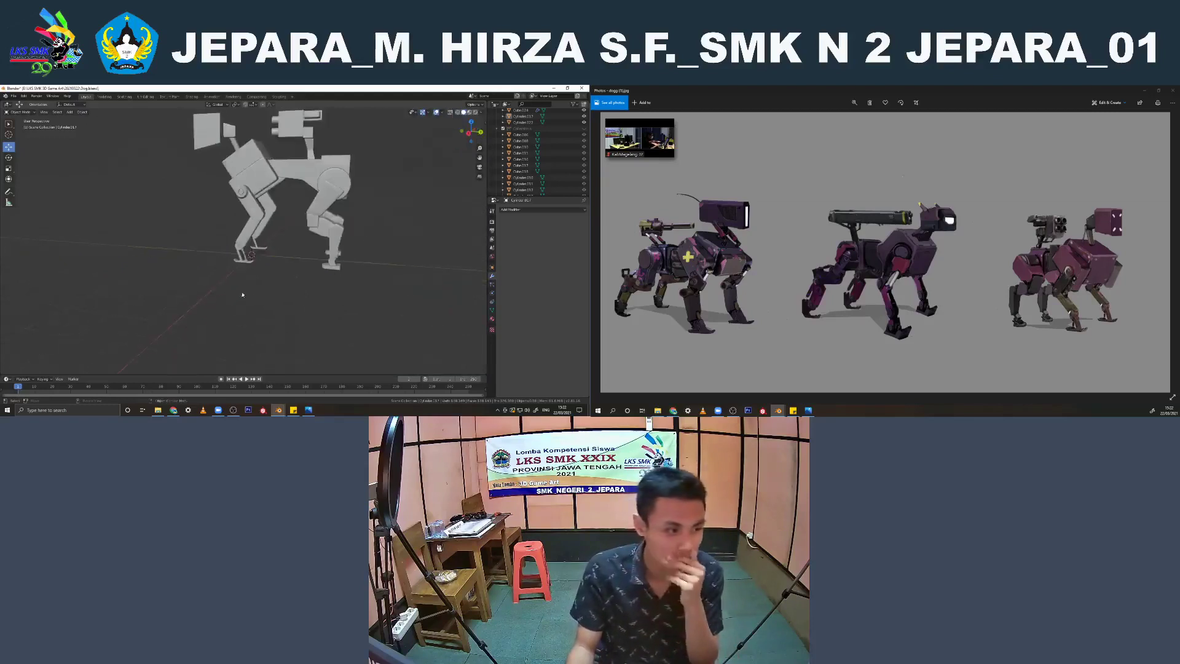
pyautogui.moveTo(242, 293); pyautogui.dragTo(286, 303, button='middle')
pyautogui.click(269, 213)
pyautogui.moveTo(269, 212); pyautogui.dragTo(220, 208, button='middle')
pyautogui.click(214, 197)
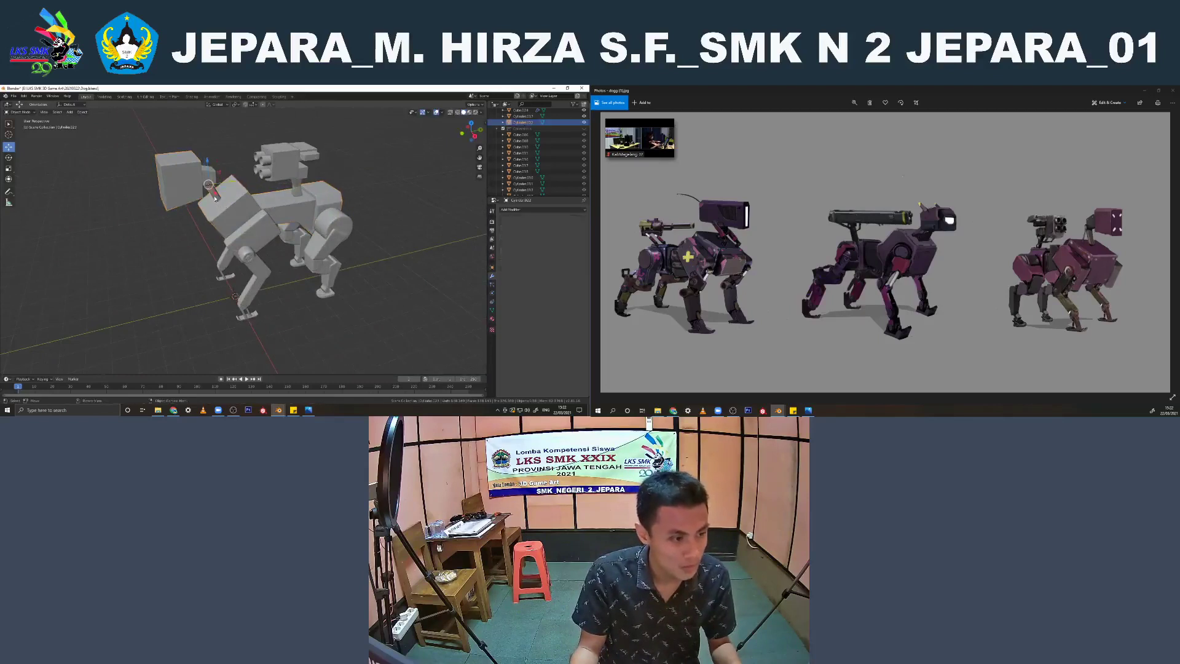
pyautogui.press('KP_Divide')
pyautogui.scroll(1, 257, 226)
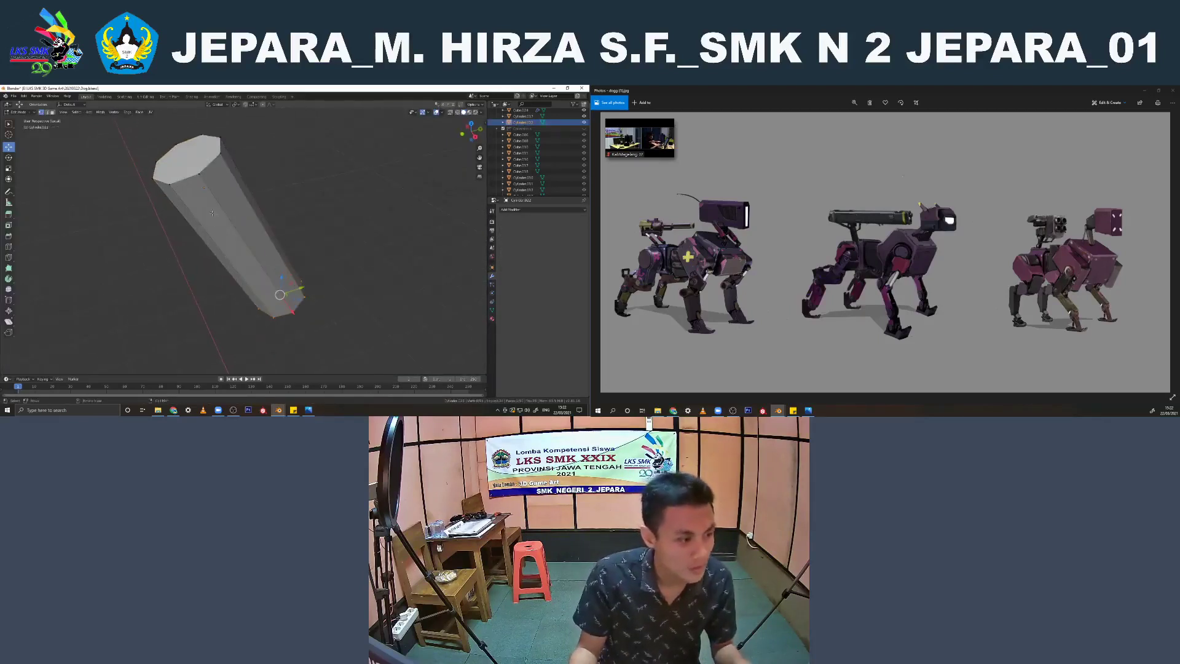
pyautogui.press('g')
pyautogui.press('g')
pyautogui.click(187, 149)
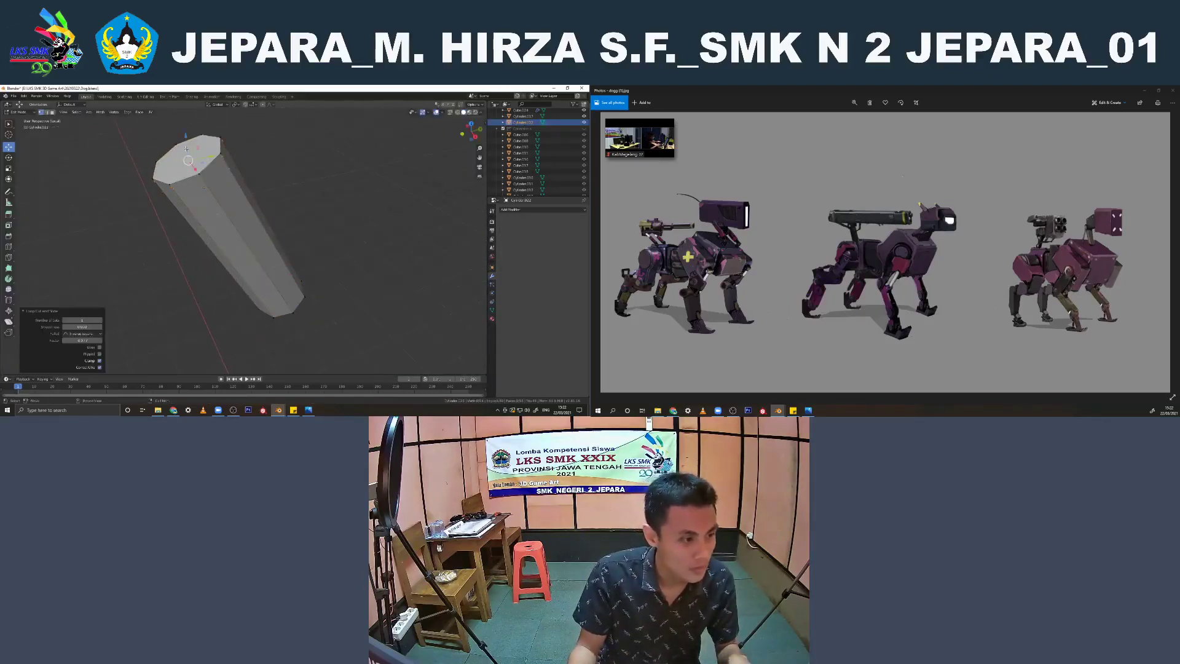
pyautogui.moveTo(188, 151); pyautogui.dragTo(227, 185, button='middle')
pyautogui.hotkey('ctrl', 'r')
pyautogui.click(234, 196)
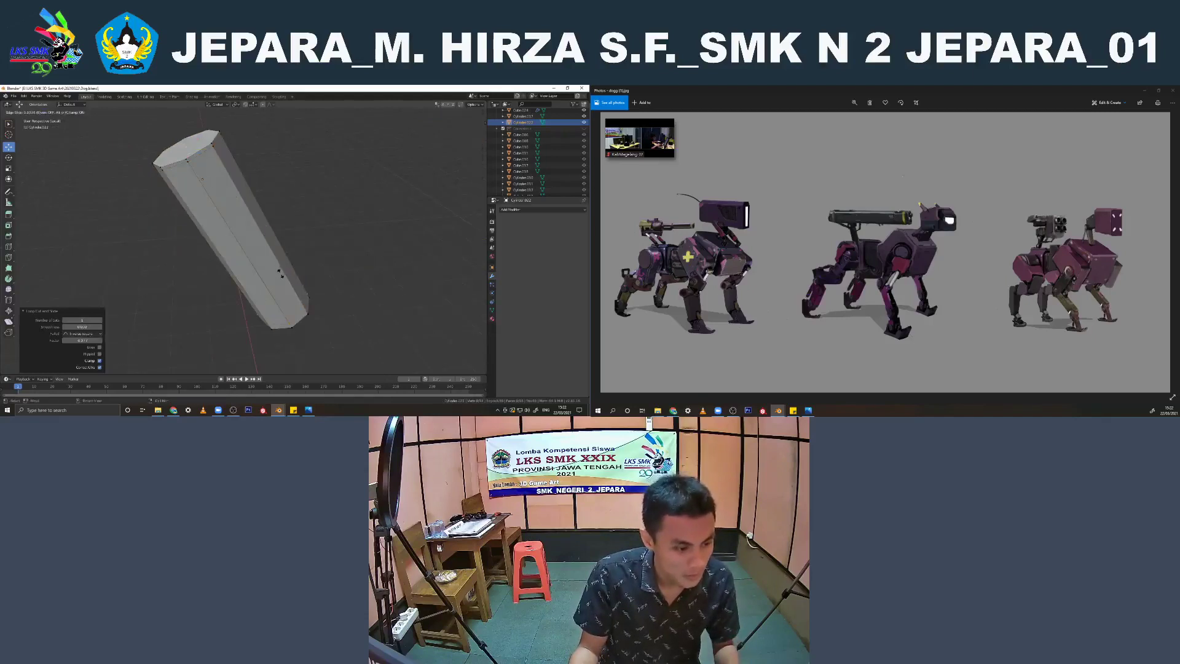
pyautogui.click(277, 277)
# Shade the neck cylinder smooth and join it into the head and body object with the Subdivision Surface modifier
pyautogui.press('Tab')
pyautogui.rightClick(265, 242)
pyautogui.click(265, 242)
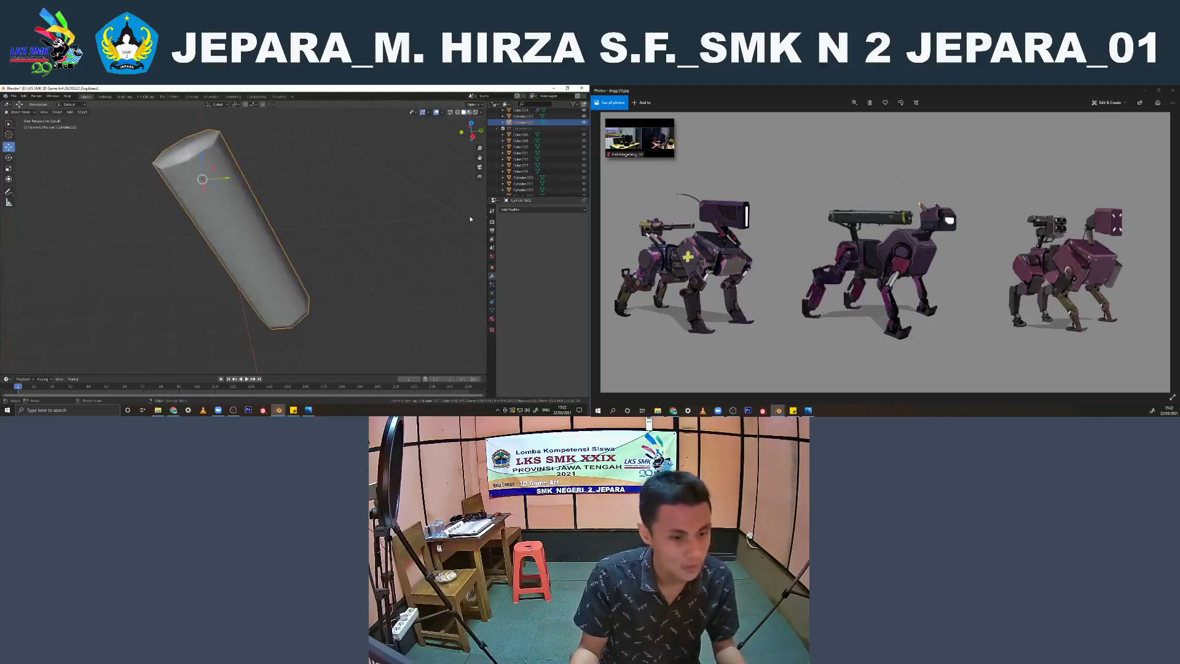
pyautogui.press('KP_Divide')
pyautogui.click(245, 208)
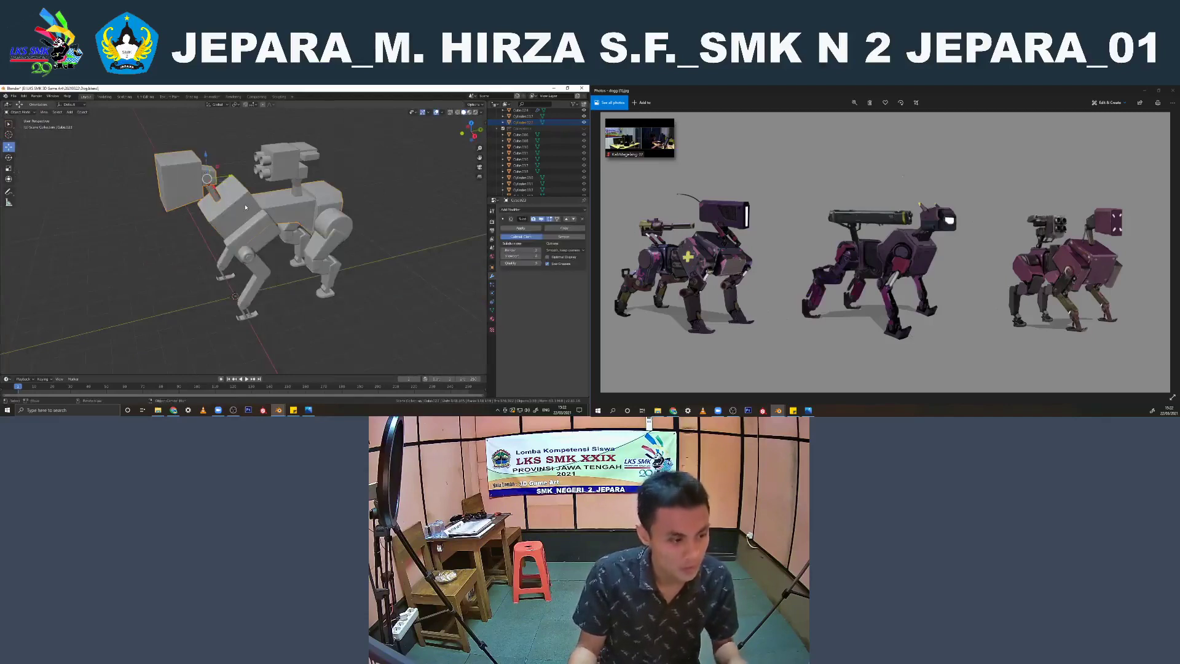
pyautogui.click(245, 207)
pyautogui.moveTo(377, 181); pyautogui.dragTo(263, 238, button='middle')
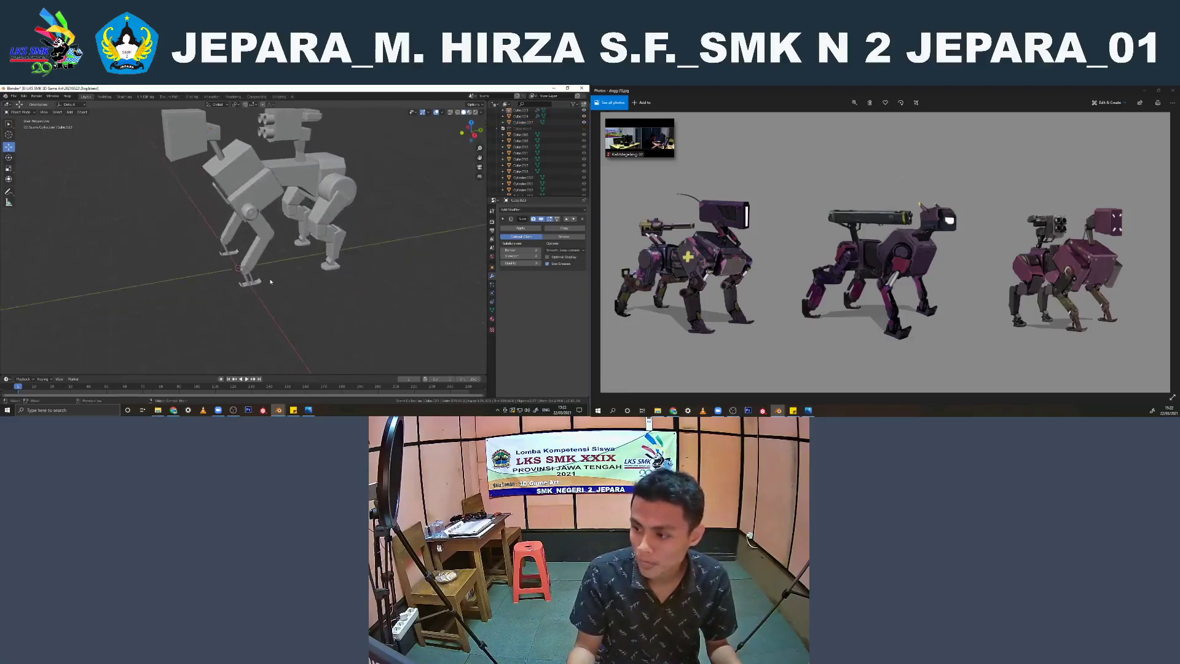
# Open the front-foot strut and its half-cylinder mounts for editing and add supporting edge loops to the lower mount
pyautogui.scroll(5, 271, 282)
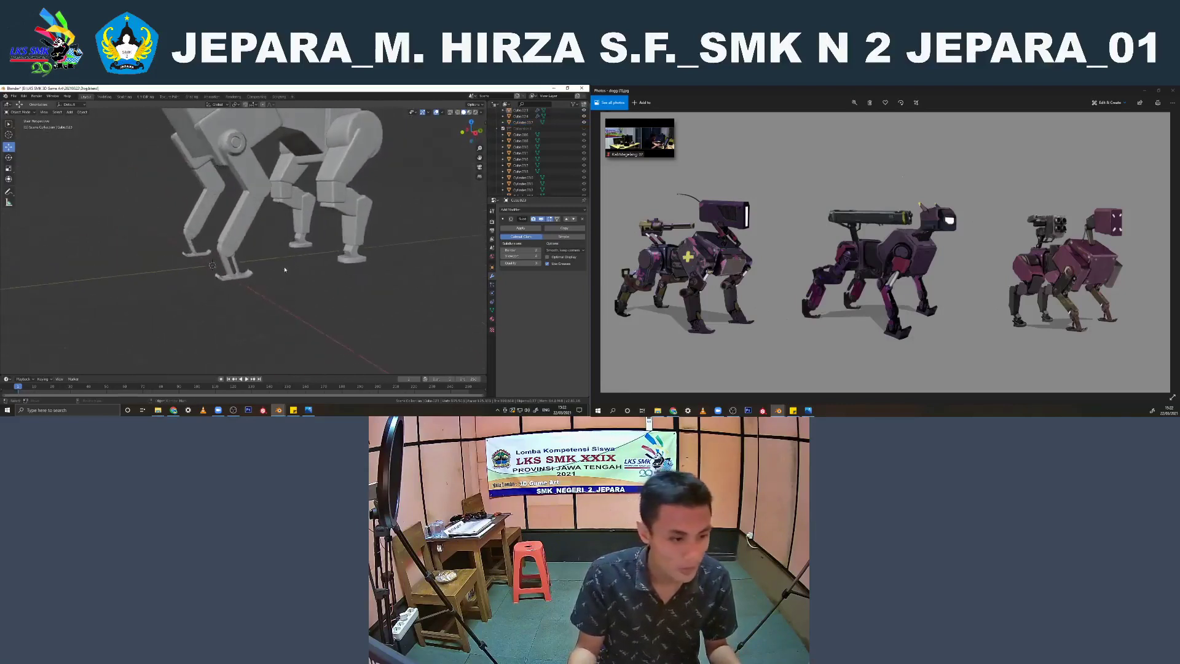
pyautogui.scroll(3, 283, 269)
pyautogui.click(236, 280)
pyautogui.scroll(2, 245, 295)
pyautogui.keyDown('shift'); pyautogui.moveTo(253, 307); pyautogui.dragTo(258, 261, button='middle'); pyautogui.keyUp('shift')
pyautogui.scroll(2, 258, 261)
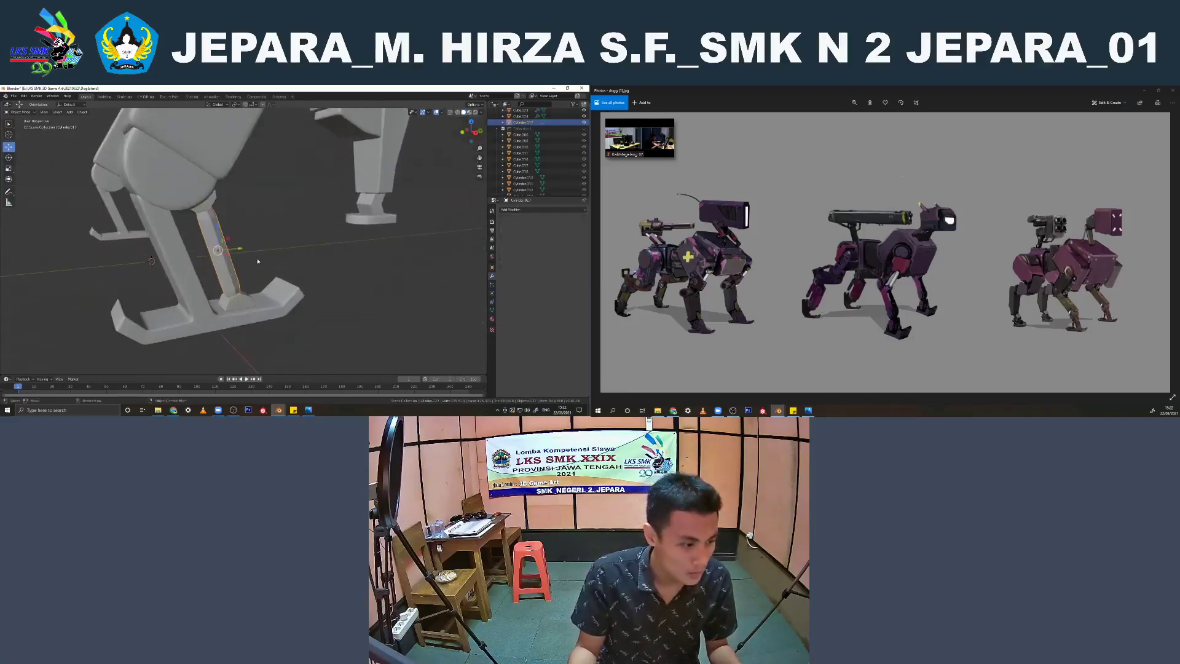
pyautogui.click(237, 302)
pyautogui.press('Tab')
pyautogui.moveTo(237, 302); pyautogui.dragTo(242, 300, button='middle')
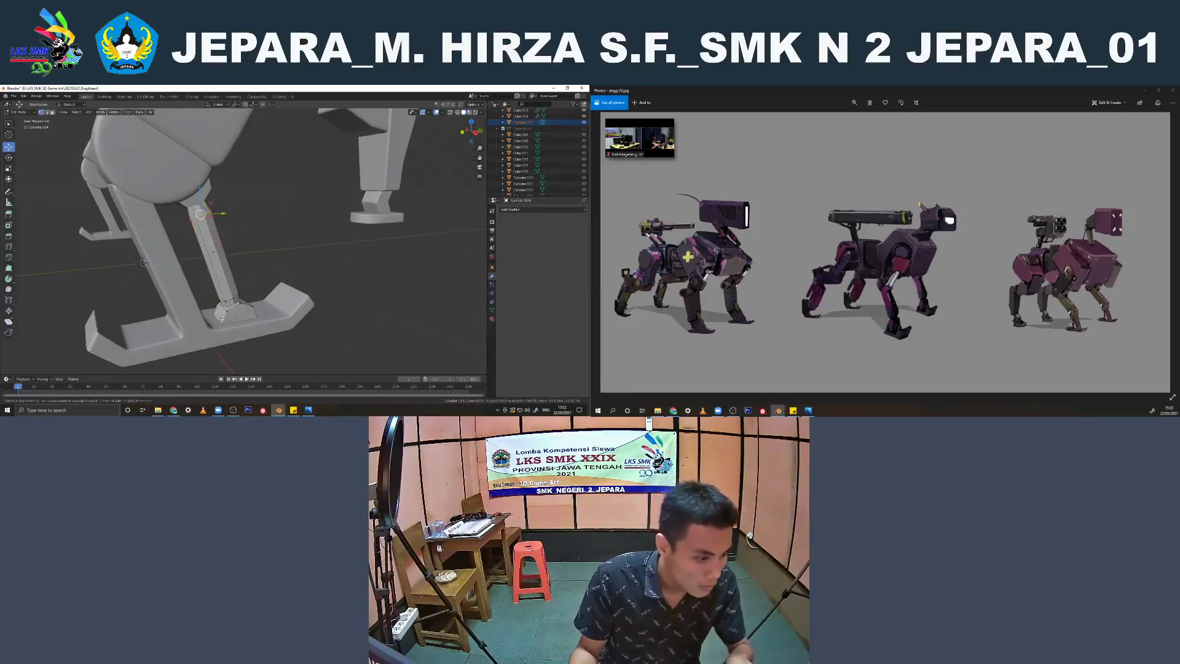
pyautogui.press('g')
pyautogui.press('g')
pyautogui.click(226, 314)
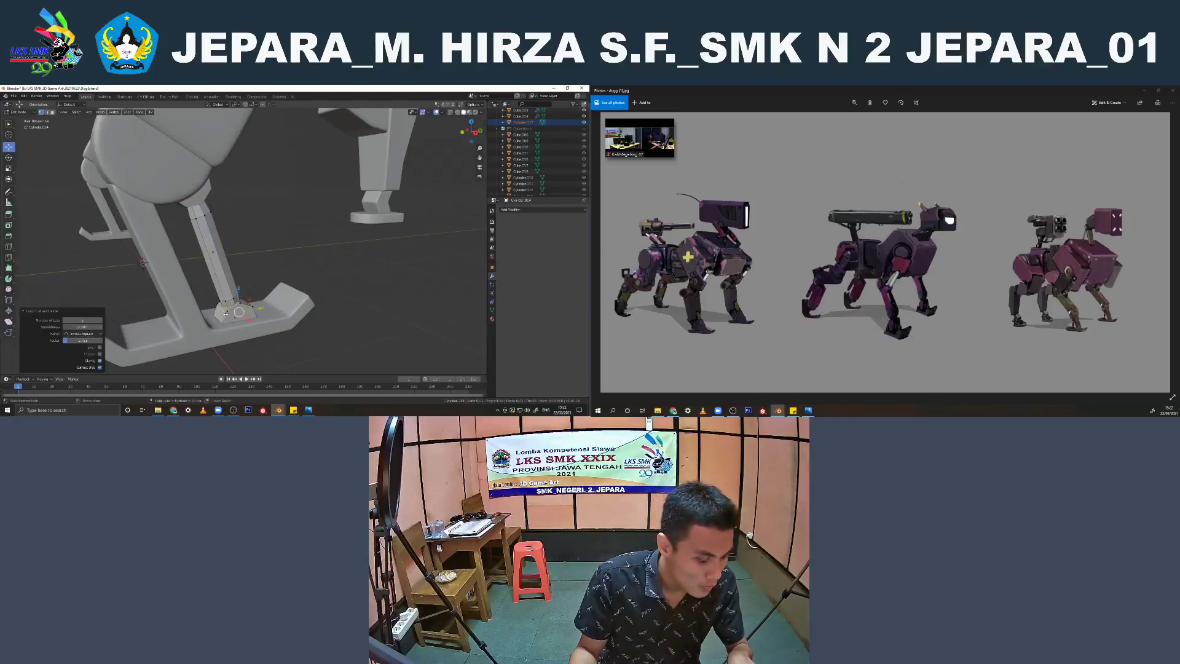
pyautogui.press('g')
pyautogui.press('g')
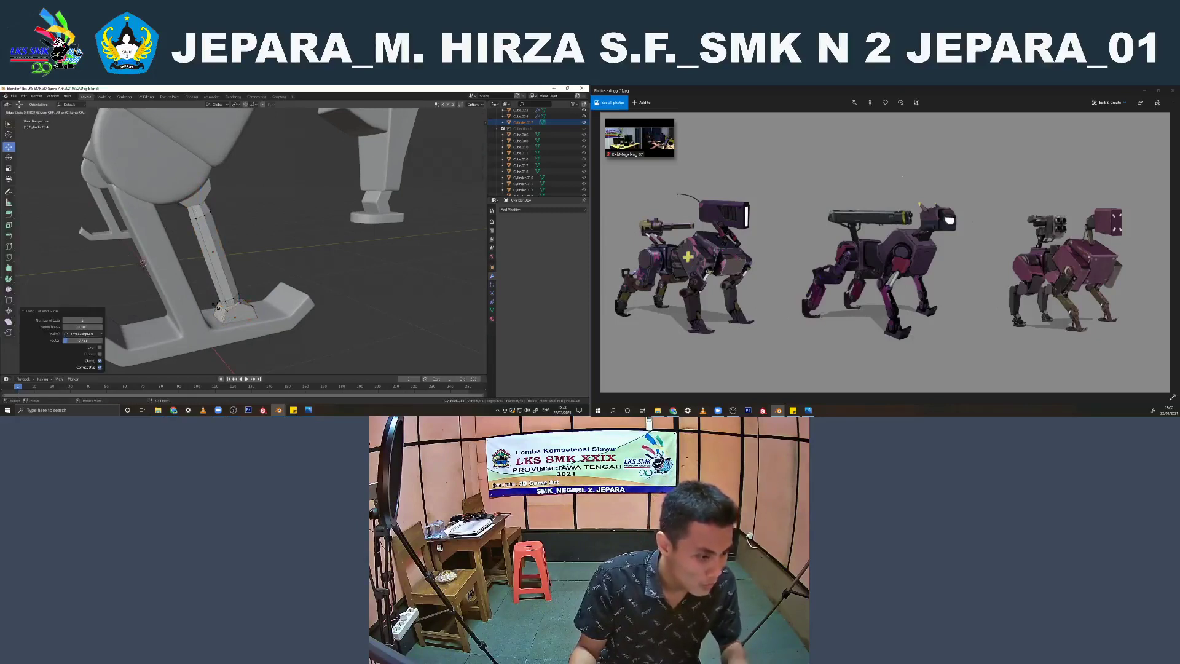
pyautogui.click(219, 308)
pyautogui.moveTo(216, 306); pyautogui.dragTo(232, 281, button='middle')
pyautogui.scroll(-4, 278, 265)
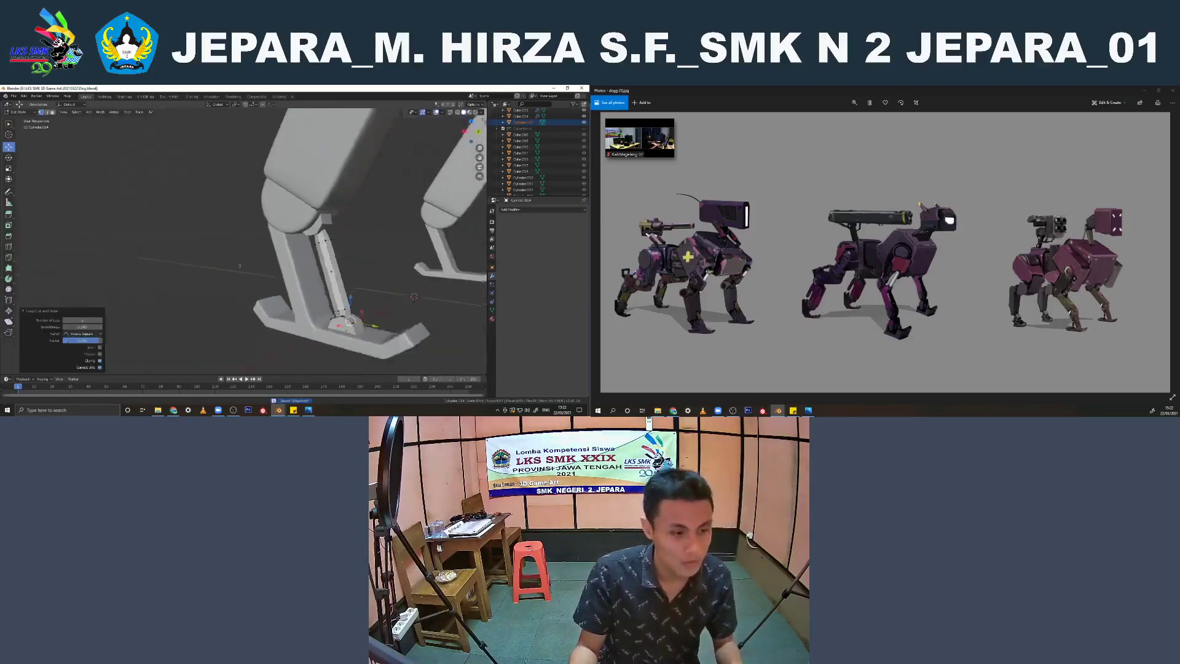
# Add supporting edge loops to the upper half-cylinder mount of the front-foot strut and slide them towards its edges
pyautogui.scroll(4, 363, 246)
pyautogui.press('Tab')
pyautogui.click(340, 217)
pyautogui.press('Tab')
pyautogui.moveTo(340, 215); pyautogui.dragTo(344, 209, button='middle')
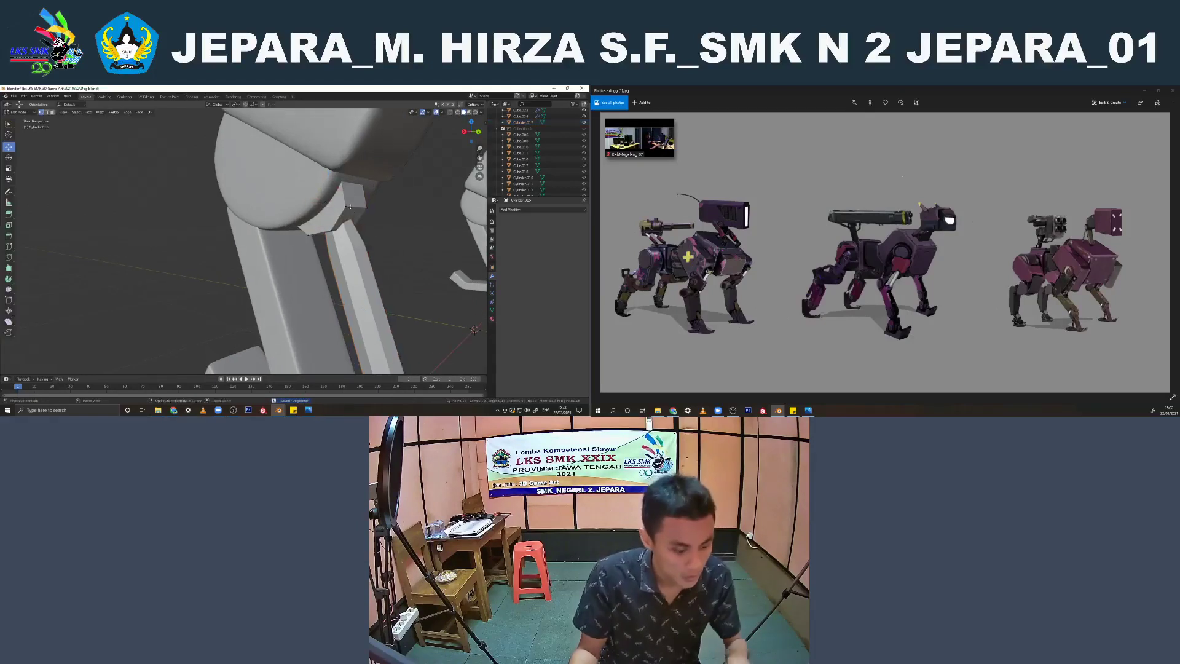
pyautogui.press('g')
pyautogui.press('g')
pyautogui.click(343, 205)
pyautogui.hotkey('ctrl', 'r')
pyautogui.click(358, 205)
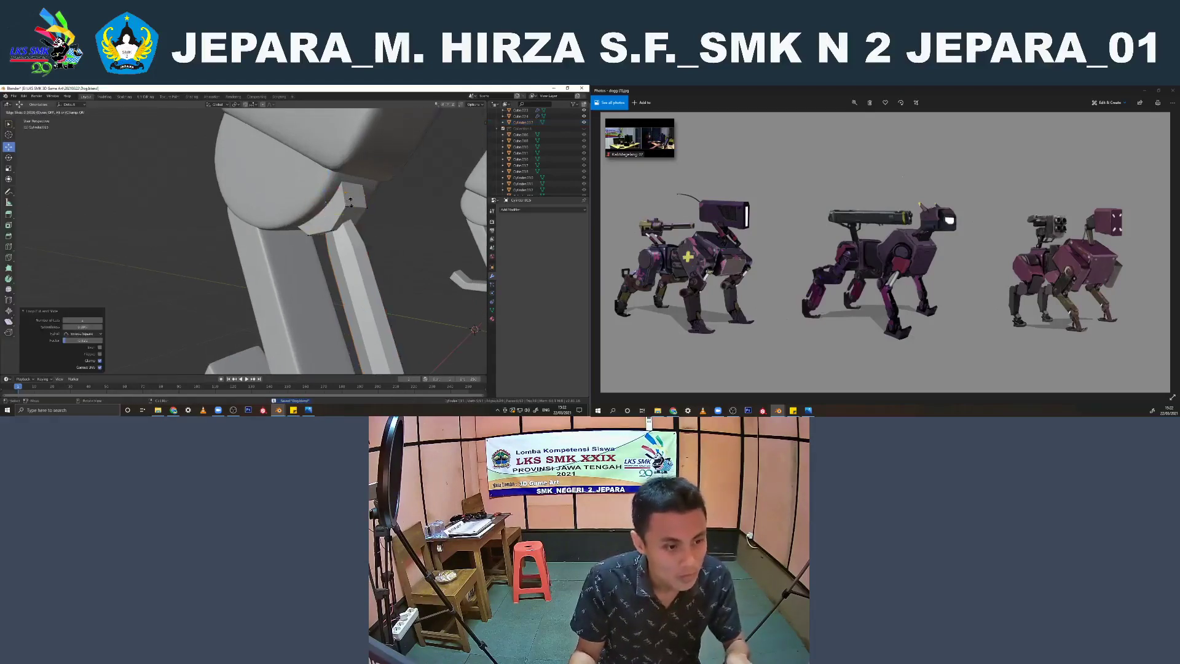
pyautogui.click(361, 205)
pyautogui.hotkey('ctrl', 'z')
pyautogui.press('g')
pyautogui.press('g')
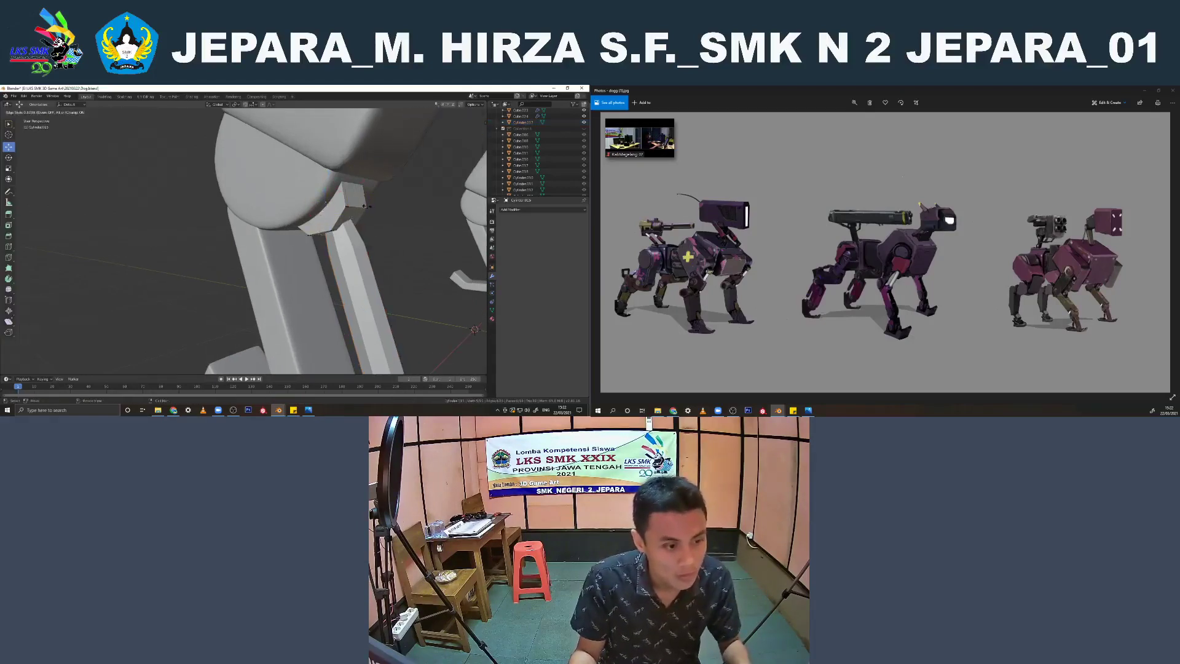
pyautogui.click(366, 207)
pyautogui.press('Tab')
# Add a Subdivision Surface modifier to the strut's upper mount
pyautogui.press('KP_1')
pyautogui.press('KP_3')
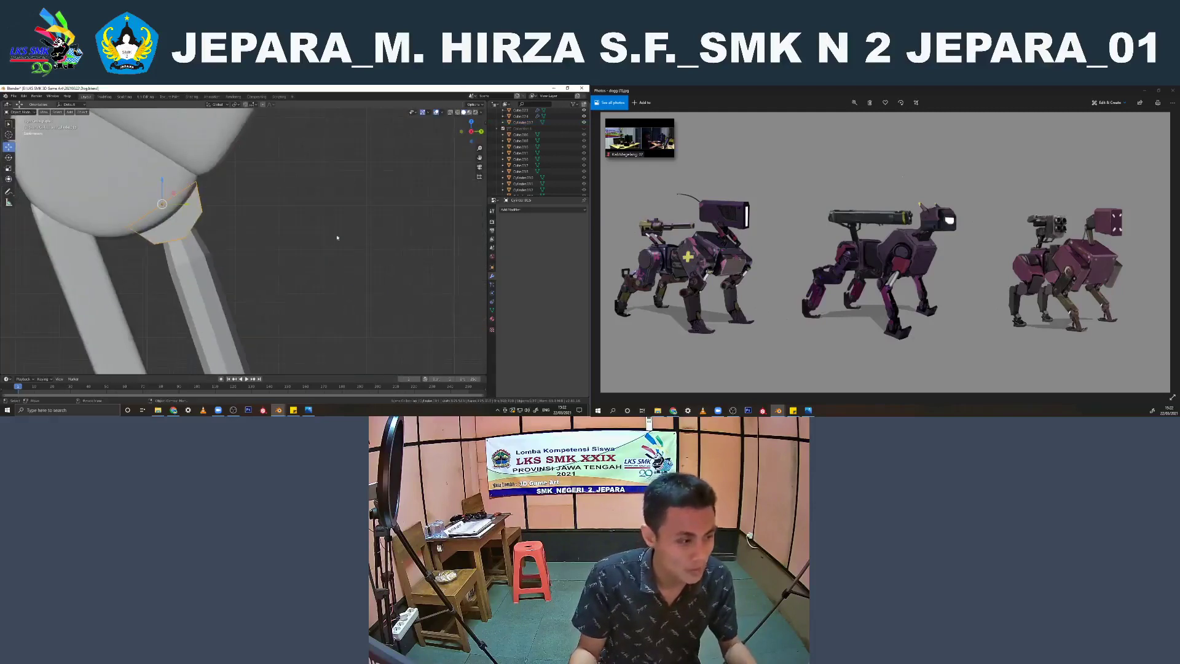
pyautogui.click(522, 210)
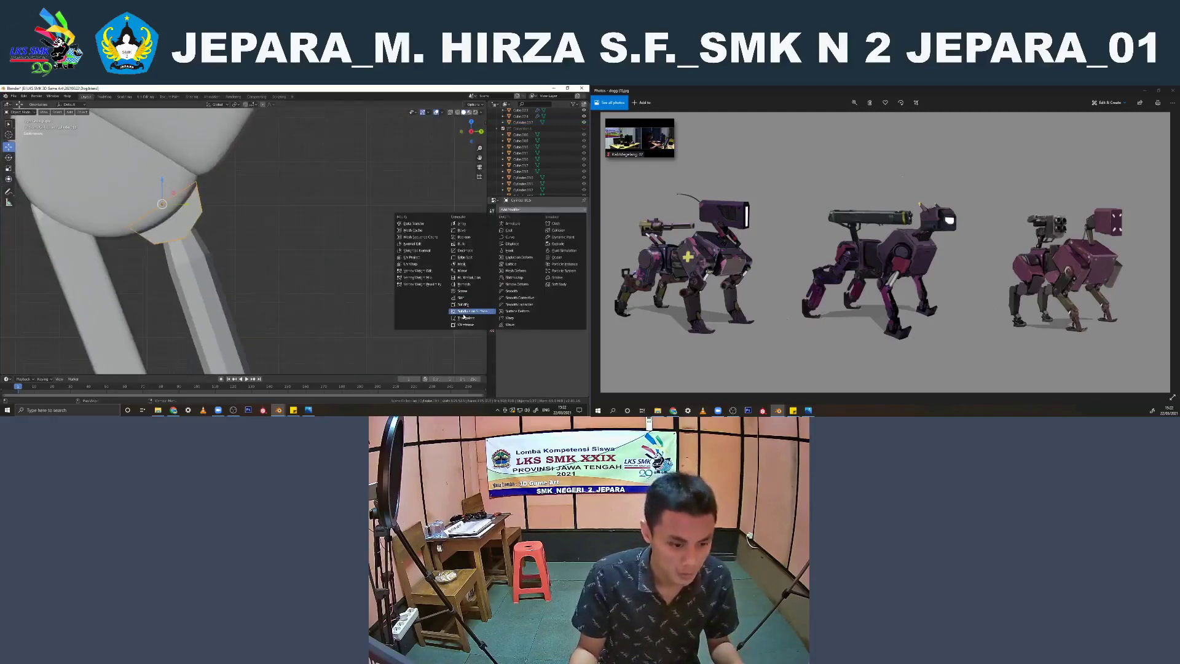
pyautogui.click(464, 313)
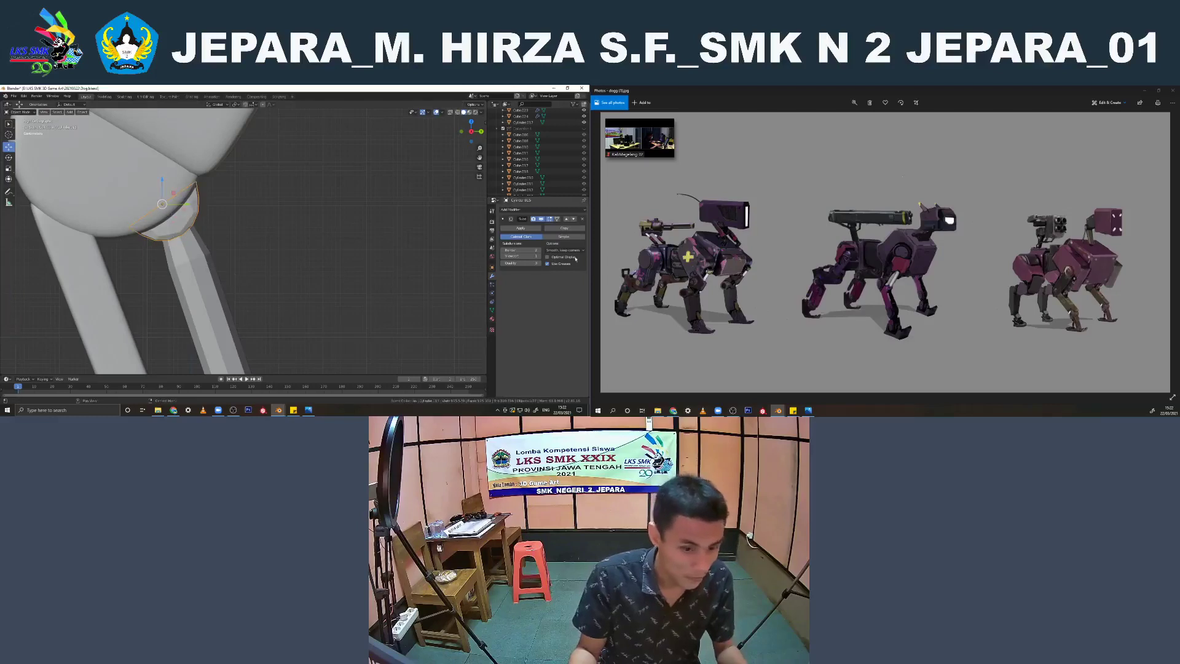
pyautogui.scroll(-3, 245, 288)
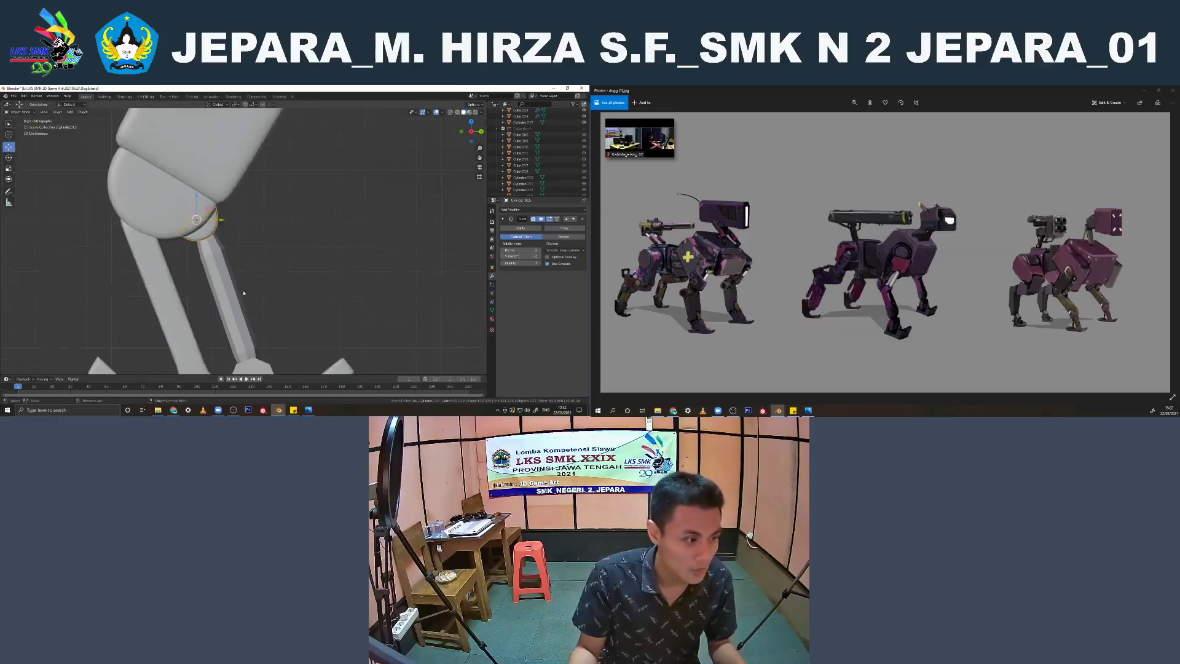
# Join the strut and its lower mount into the upper mount object and shade the result smooth
pyautogui.click(234, 292)
pyautogui.keyDown('shift'); pyautogui.moveTo(237, 294); pyautogui.dragTo(222, 244, button='middle'); pyautogui.keyUp('shift')
pyautogui.keyDown('shift'); pyautogui.click(241, 321); pyautogui.keyUp('shift')
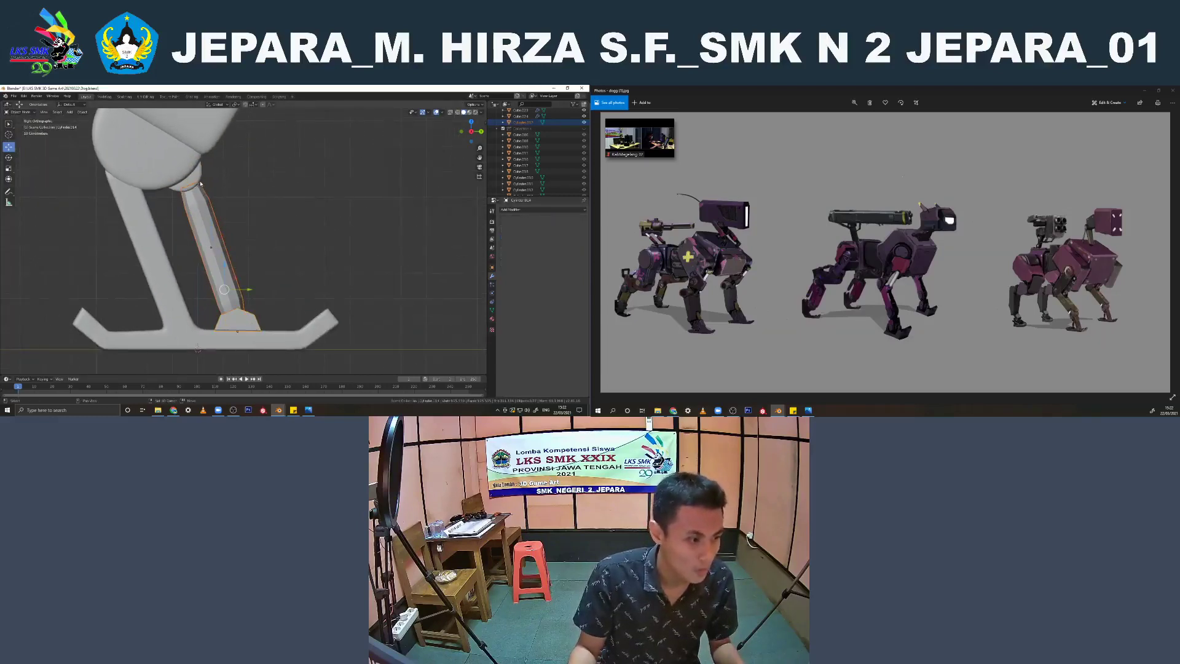
pyautogui.keyDown('shift'); pyautogui.click(200, 179); pyautogui.keyUp('shift')
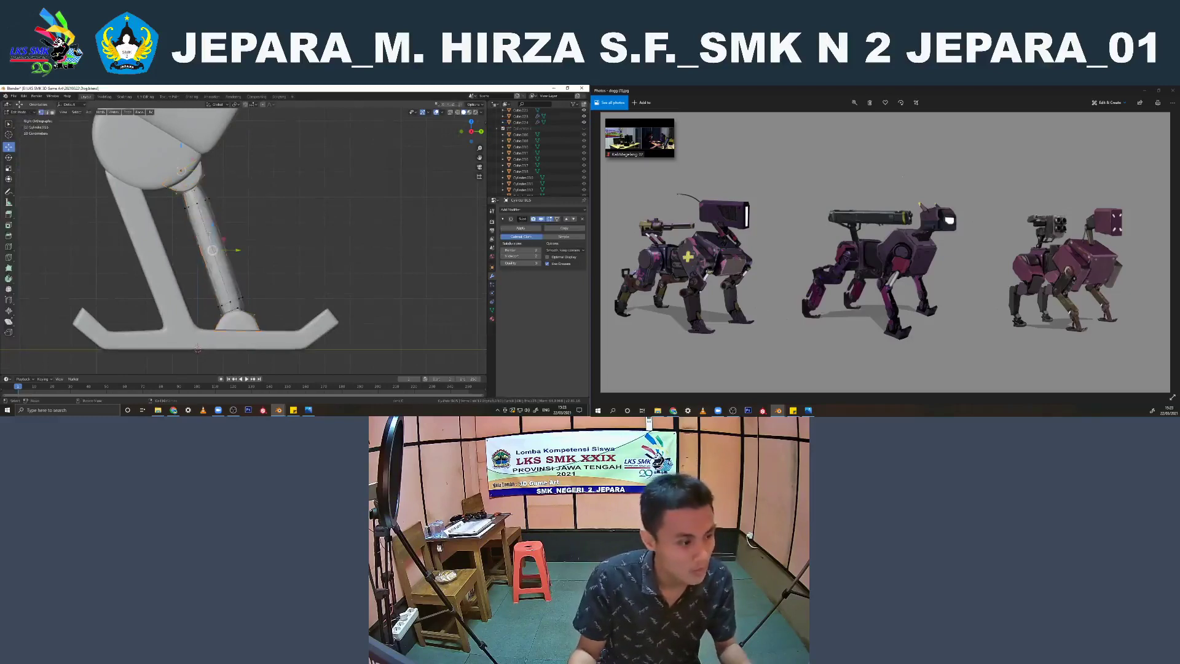
pyautogui.rightClick(211, 242)
pyautogui.click(210, 242)
pyautogui.press('Tab')
# Add a supporting edge loop near the strut's upper end, close to the upper mount
pyautogui.scroll(2, 200, 237)
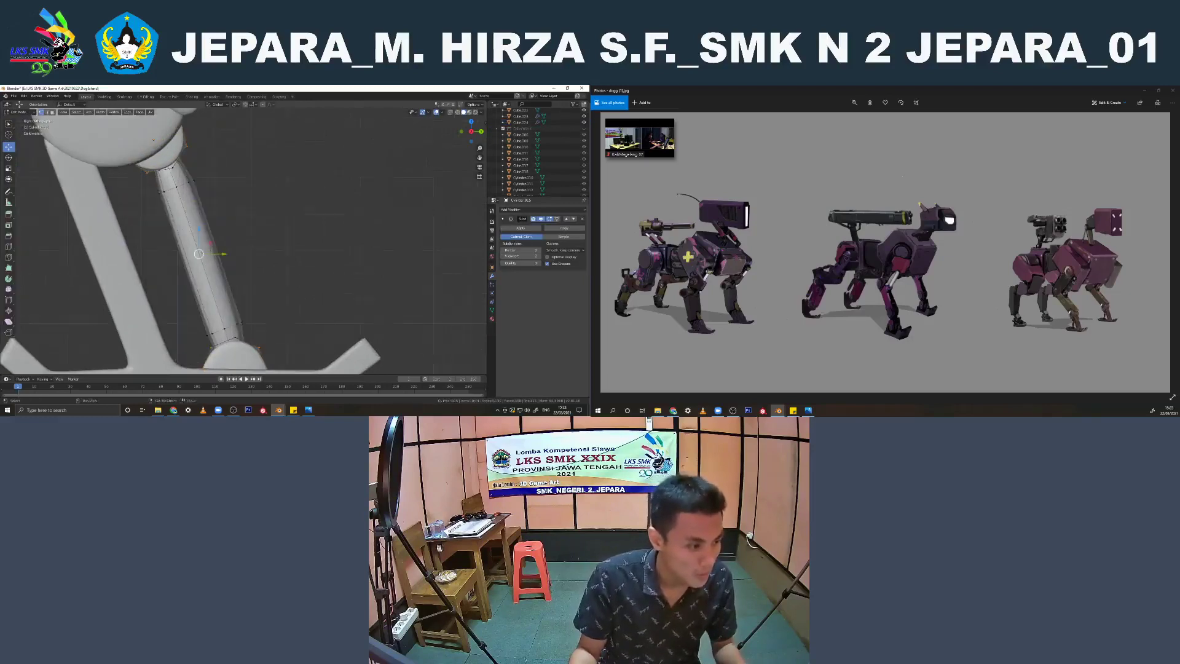
pyautogui.keyDown('shift'); pyautogui.moveTo(172, 225); pyautogui.dragTo(190, 226, button='middle'); pyautogui.keyUp('shift')
pyautogui.hotkey('ctrl', 'r')
pyautogui.click(189, 226)
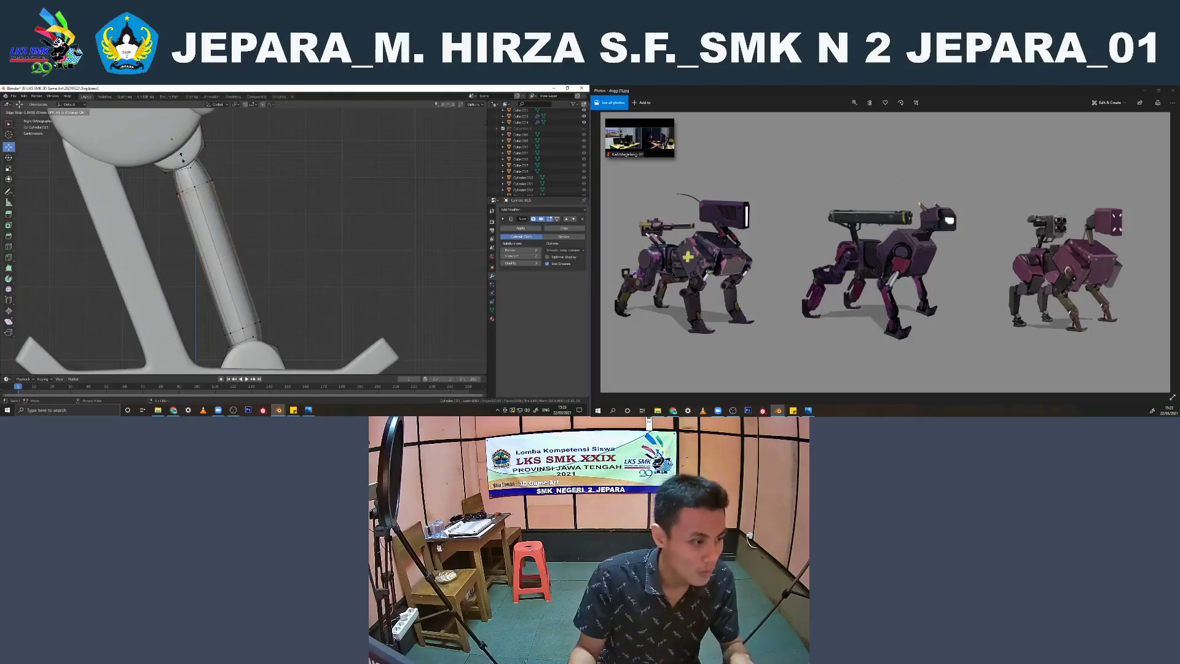
pyautogui.click(182, 158)
pyautogui.press('g')
pyautogui.press('g')
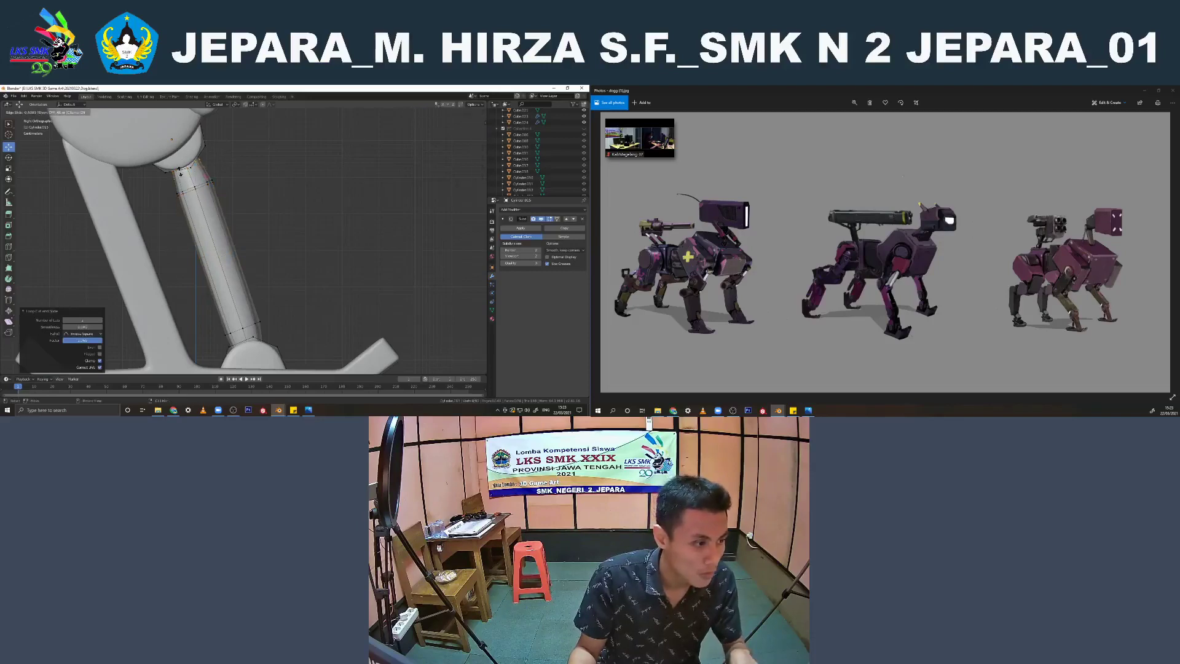
pyautogui.click(181, 174)
# Add a supporting edge loop near the strut's lower end, close to the foot mount
pyautogui.keyDown('shift'); pyautogui.moveTo(244, 342); pyautogui.dragTo(238, 309, button='middle'); pyautogui.keyUp('shift')
pyautogui.press('g')
pyautogui.press('g')
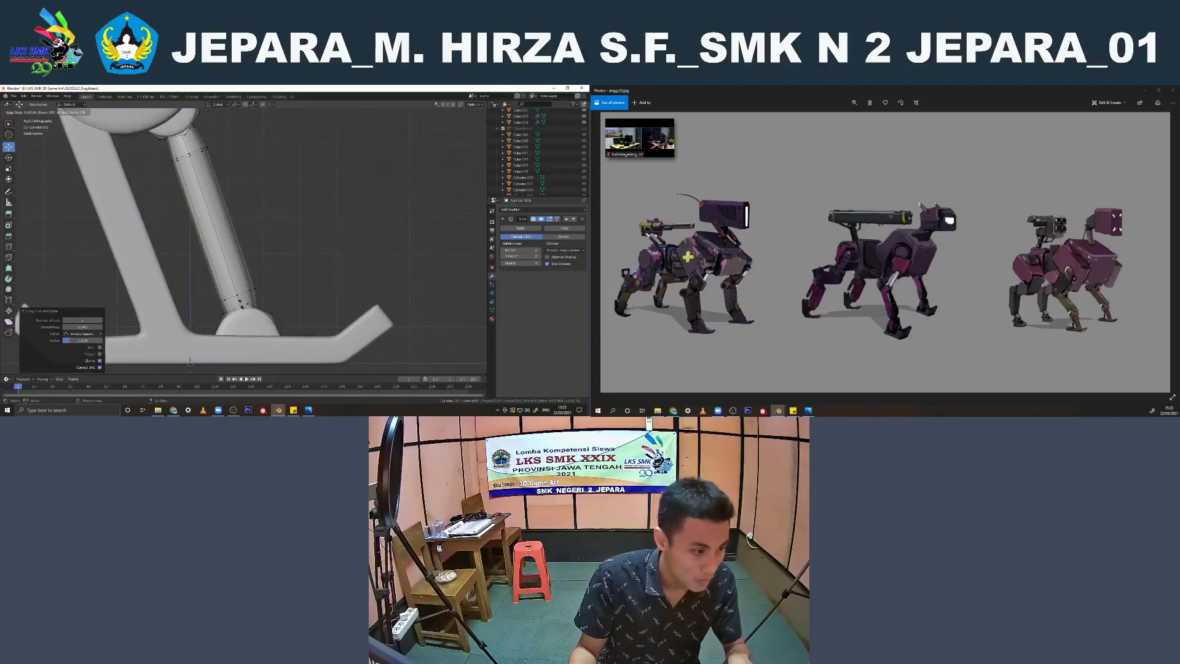
pyautogui.click(239, 332)
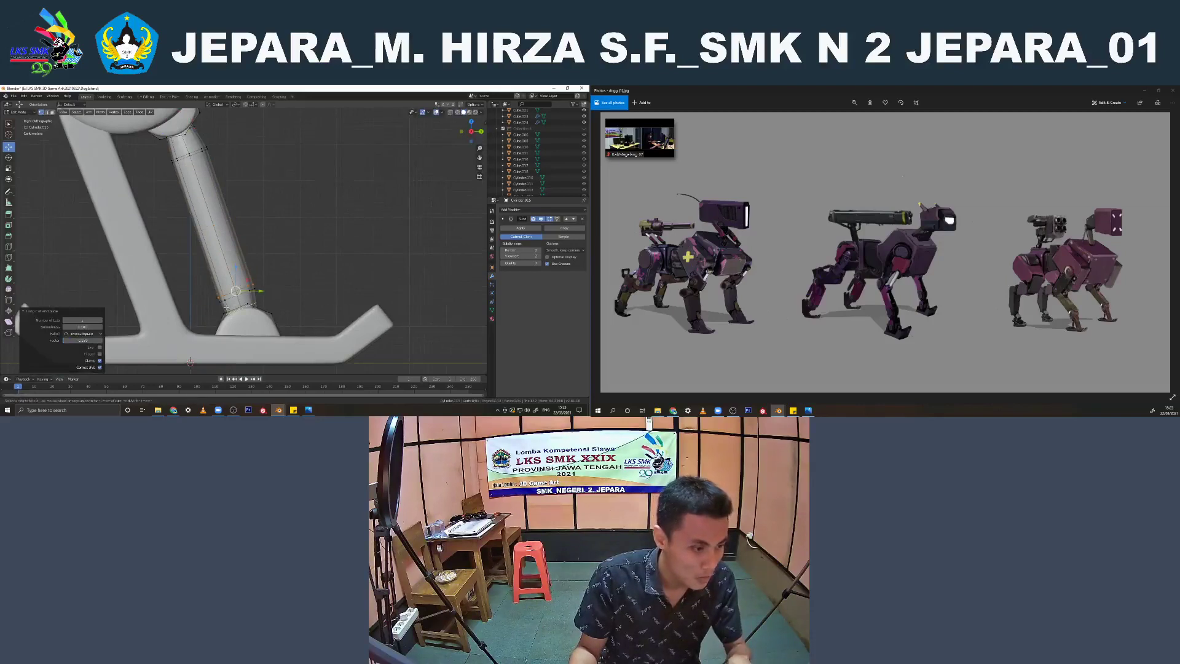
pyautogui.press('Tab')
# Shade the joined strut and mounts smooth
pyautogui.scroll(-2, 239, 289)
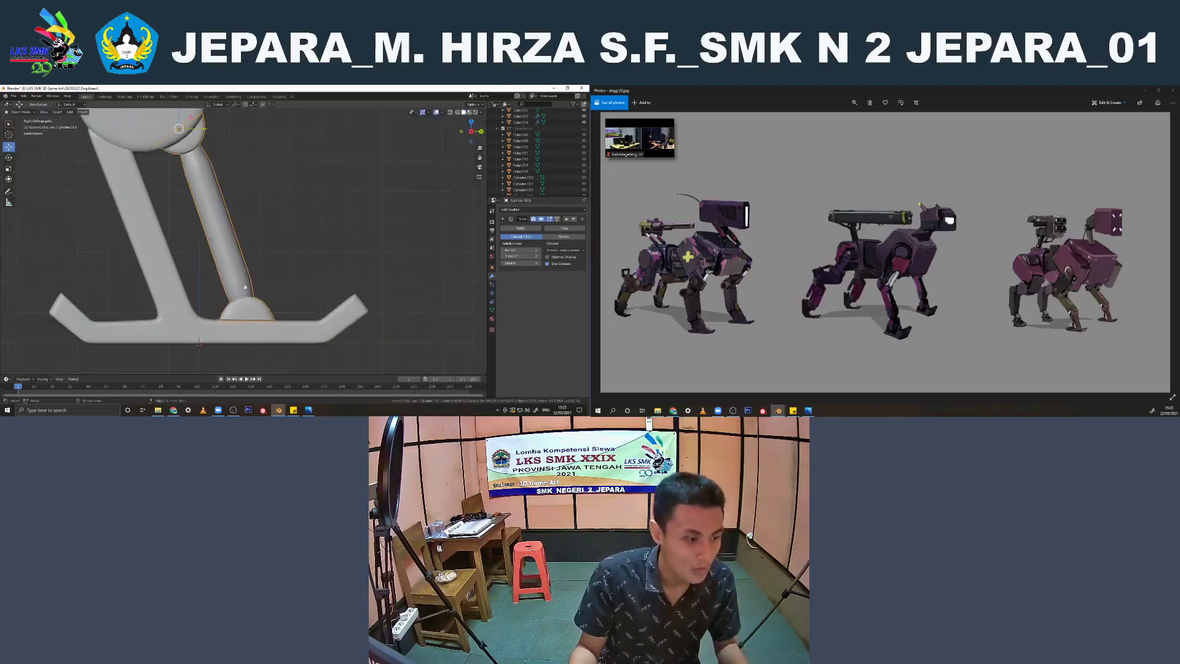
pyautogui.rightClick(244, 282)
pyautogui.click(244, 282)
pyautogui.click(540, 257)
pyautogui.click(293, 237)
pyautogui.scroll(-4, 293, 237)
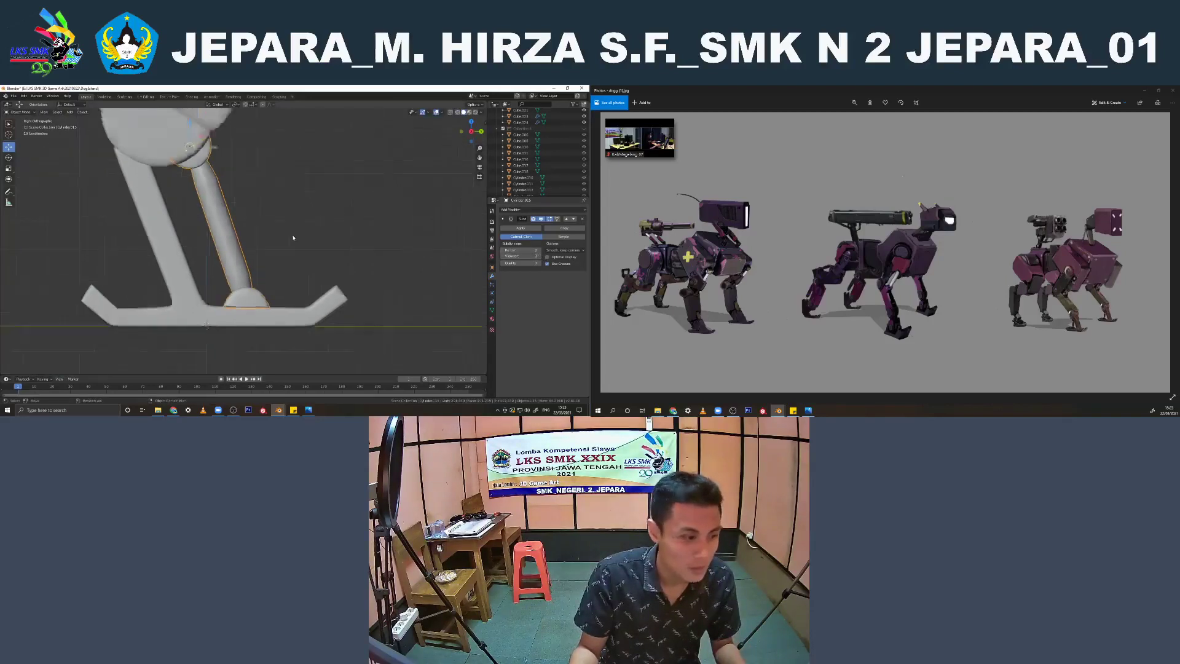
# Join the smoothed strut assembly into the mirrored legs object with the Subdivision Surface modifier
pyautogui.moveTo(293, 237)
pyautogui.mouseDown(button='middle')
pyautogui.moveTo(222, 242)
pyautogui.moveTo(212, 255)
pyautogui.moveTo(250, 240)
pyautogui.mouseUp(button='middle')
pyautogui.scroll(-2, 341, 257)
pyautogui.press('z')
pyautogui.click(230, 247)
pyautogui.press('z')
pyautogui.click(344, 240)
pyautogui.scroll(-3, 348, 240)
pyautogui.moveTo(348, 240); pyautogui.dragTo(290, 212, button='middle')
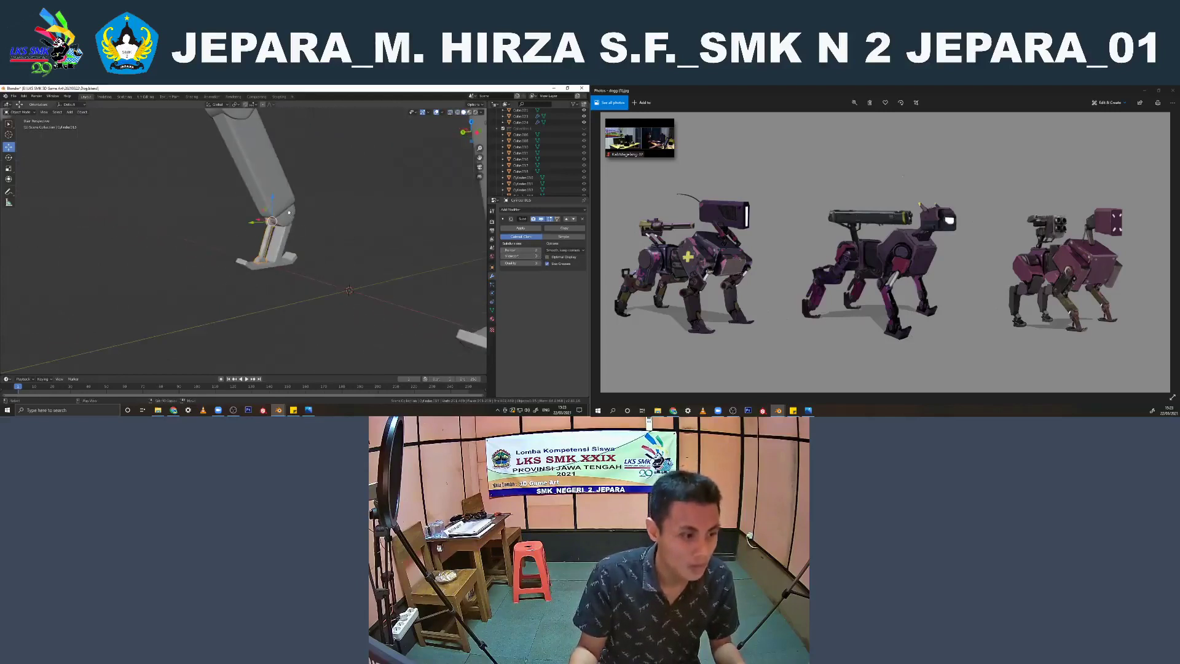
pyautogui.keyDown('shift'); pyautogui.click(289, 213); pyautogui.keyUp('shift')
pyautogui.scroll(-5, 290, 214)
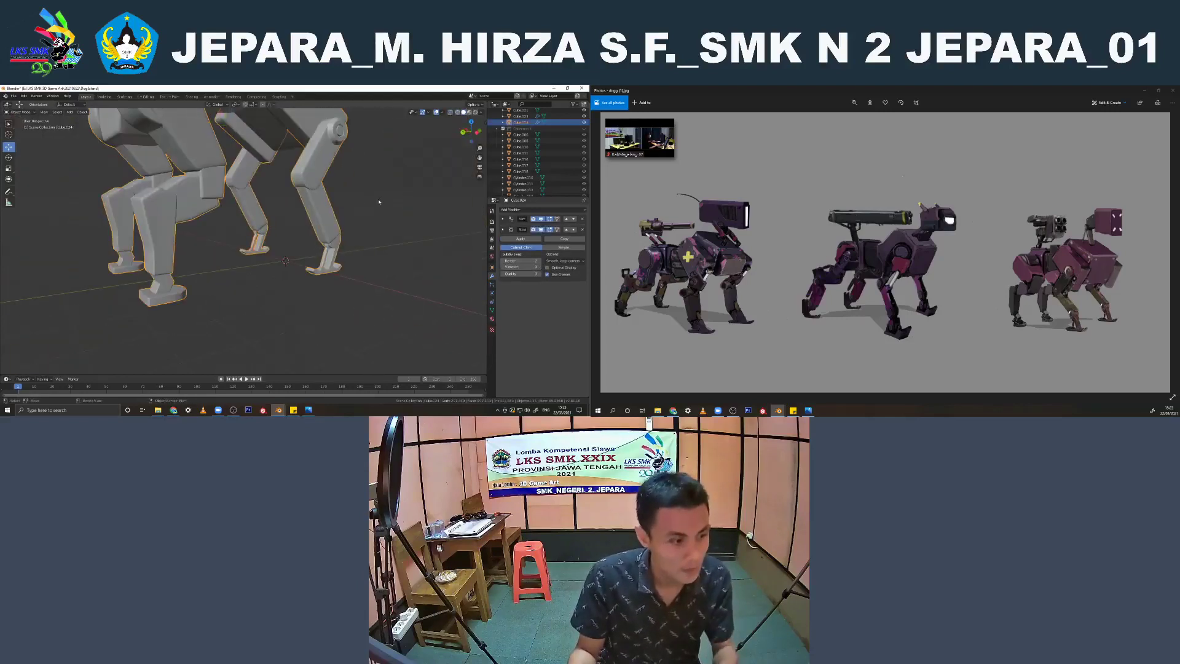
# Deselect the legs and save the file
pyautogui.click(379, 202)
pyautogui.moveTo(379, 202); pyautogui.dragTo(285, 269, button='middle')
pyautogui.scroll(-3, 337, 197)
pyautogui.scroll(-4, 297, 253)
pyautogui.hotkey('ctrl', 's')
# Join the weapon's main box, the lower block and the support column on the robot's back into one object
pyautogui.click(245, 247)
pyautogui.scroll(3, 244, 247)
pyautogui.click(269, 219)
pyautogui.scroll(3, 286, 237)
pyautogui.keyDown('shift'); pyautogui.click(288, 270); pyautogui.keyUp('shift')
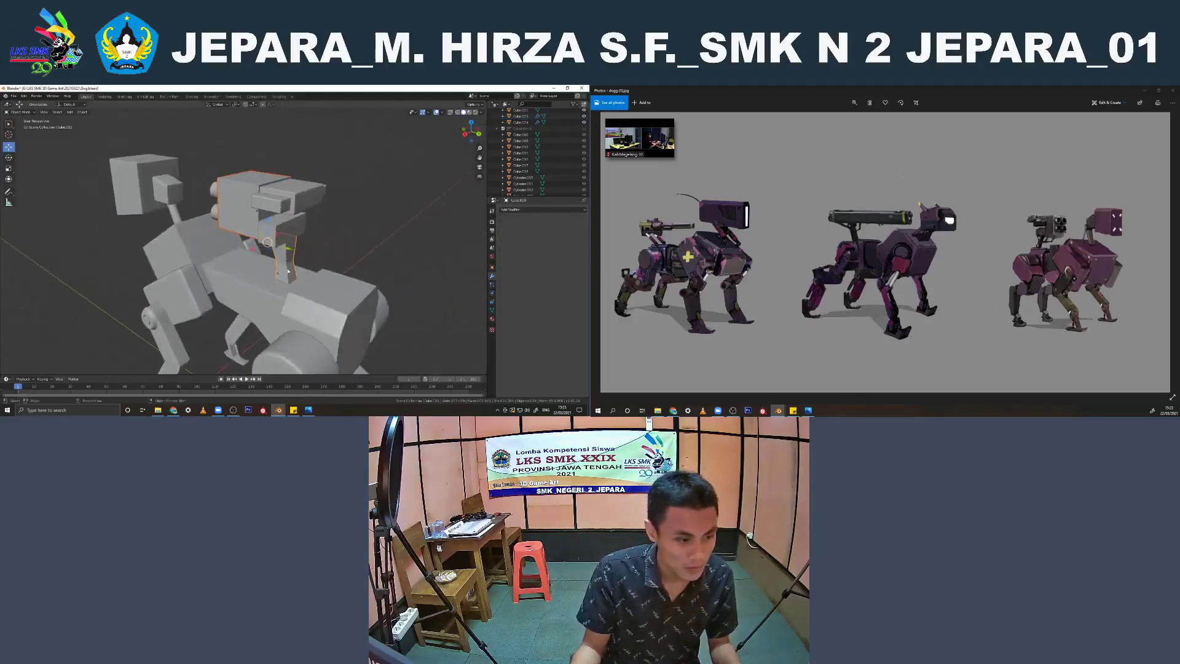
pyautogui.scroll(3, 289, 268)
pyautogui.keyDown('shift'); pyautogui.click(300, 226); pyautogui.keyUp('shift')
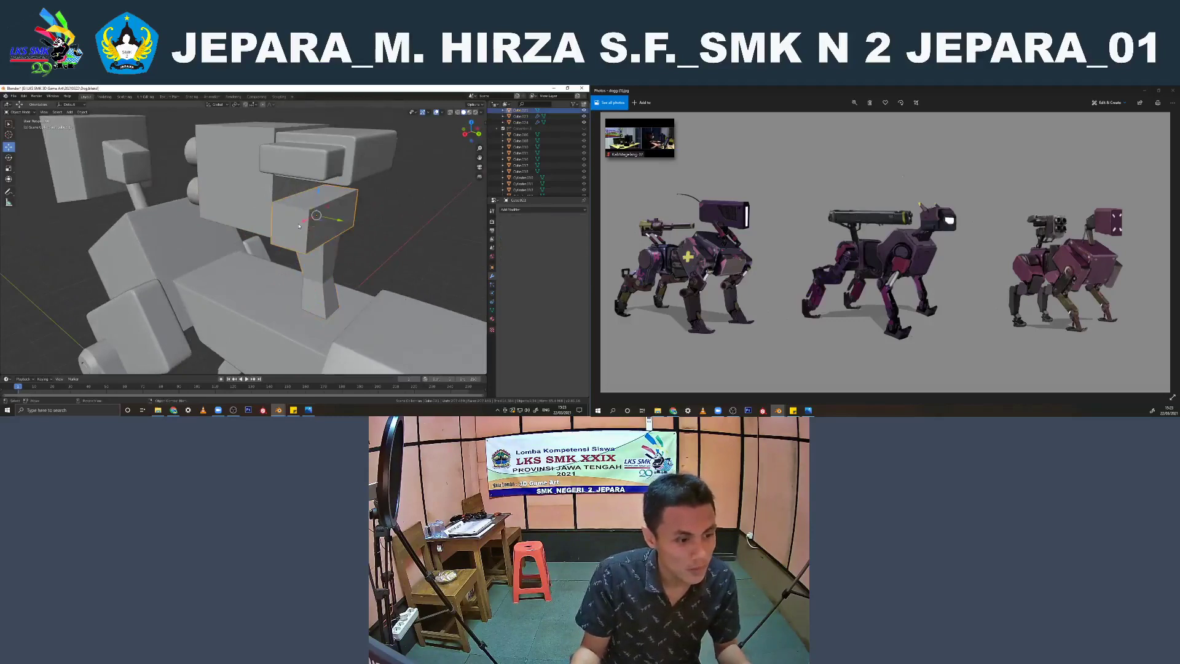
pyautogui.keyDown('shift'); pyautogui.click(319, 263); pyautogui.keyUp('shift')
pyautogui.keyDown('shift'); pyautogui.click(265, 199); pyautogui.keyUp('shift')
pyautogui.scroll(-2, 267, 199)
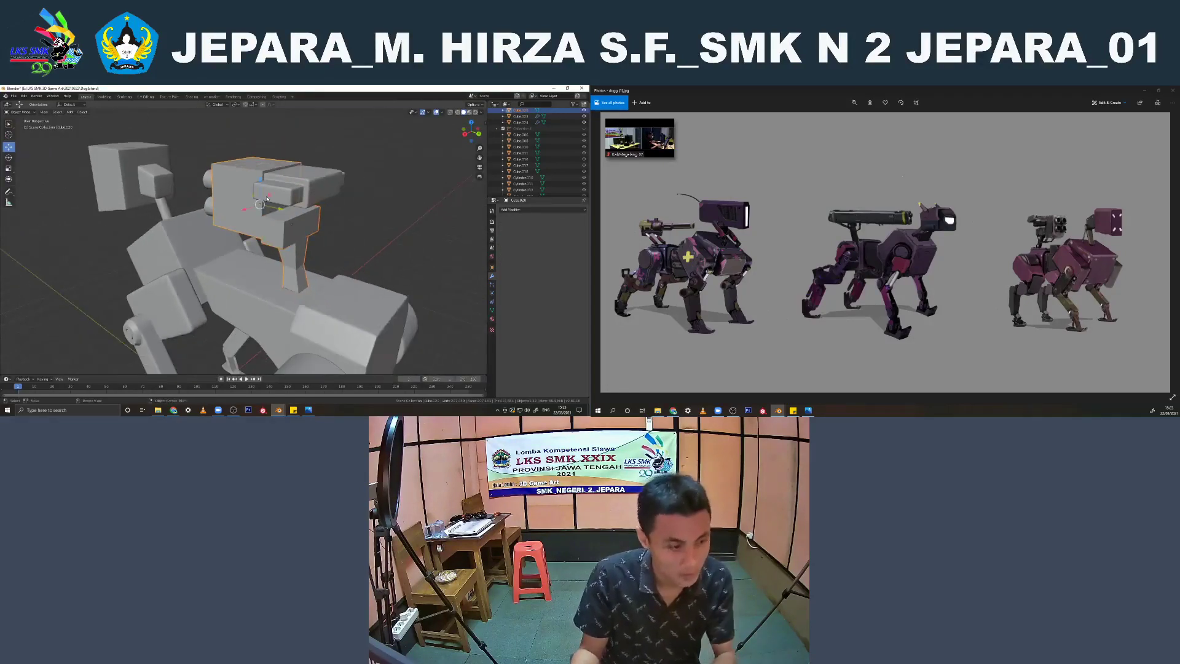
# Bevel the edges of the joined weapon box, block and support column slightly
pyautogui.press('Tab')
pyautogui.scroll(1, 318, 220)
pyautogui.keyDown('shift'); pyautogui.moveTo(183, 122); pyautogui.dragTo(63, 140, button='middle'); pyautogui.keyUp('shift')
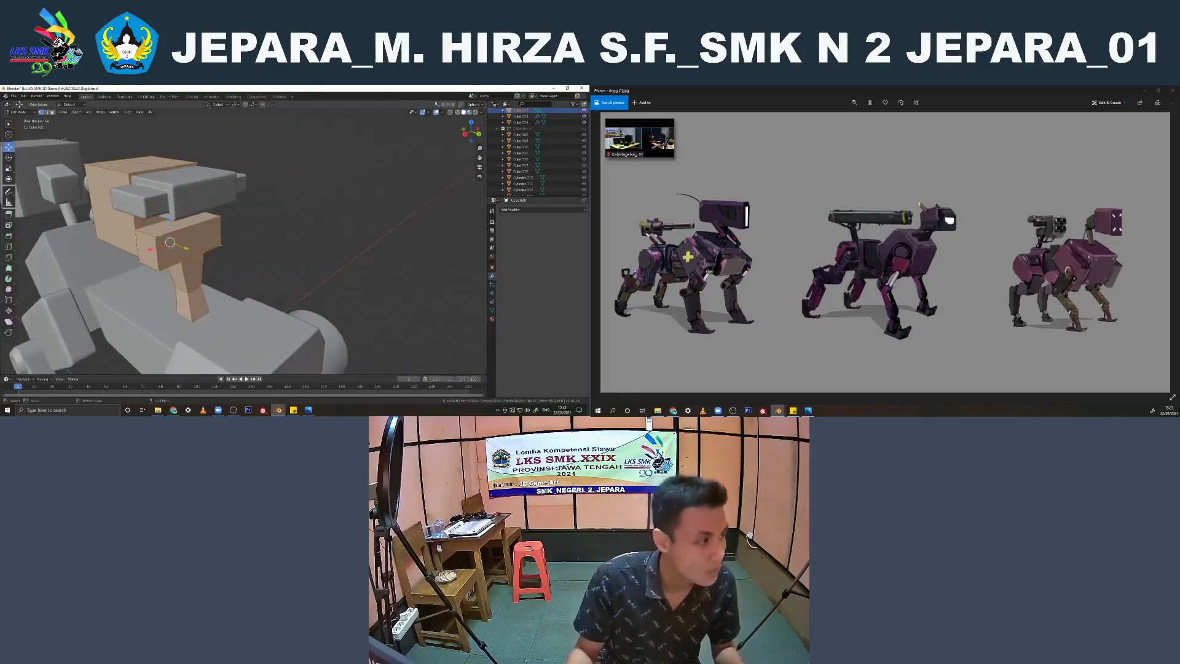
pyautogui.keyDown('shift'); pyautogui.moveTo(172, 242); pyautogui.dragTo(195, 215, button='middle'); pyautogui.keyUp('shift')
pyautogui.scroll(2, 196, 216)
pyautogui.hotkey('ctrl', 'b')
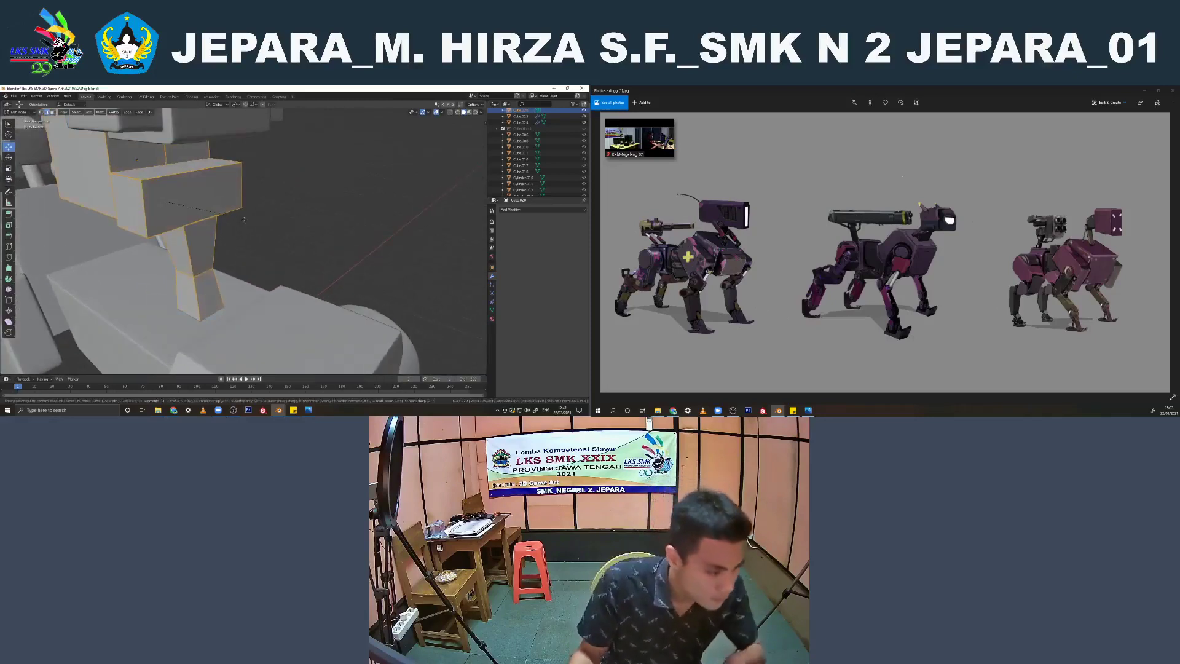
pyautogui.click(244, 219)
pyautogui.press('Tab')
pyautogui.scroll(-3, 243, 220)
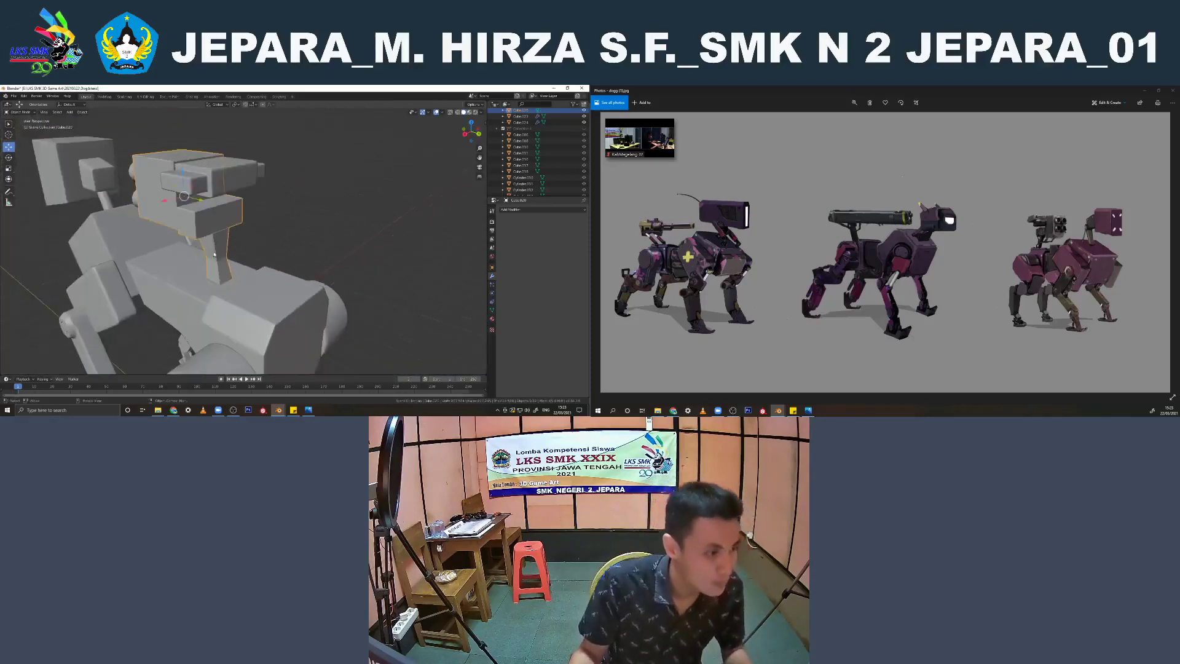
# Join the bevelled weapon parts into the head and body object with the Subdivision Surface modifier and shade it smooth
pyautogui.keyDown('shift'); pyautogui.click(183, 281); pyautogui.keyUp('shift')
pyautogui.scroll(-1, 183, 281)
pyautogui.hotkey('ctrl', 'j')
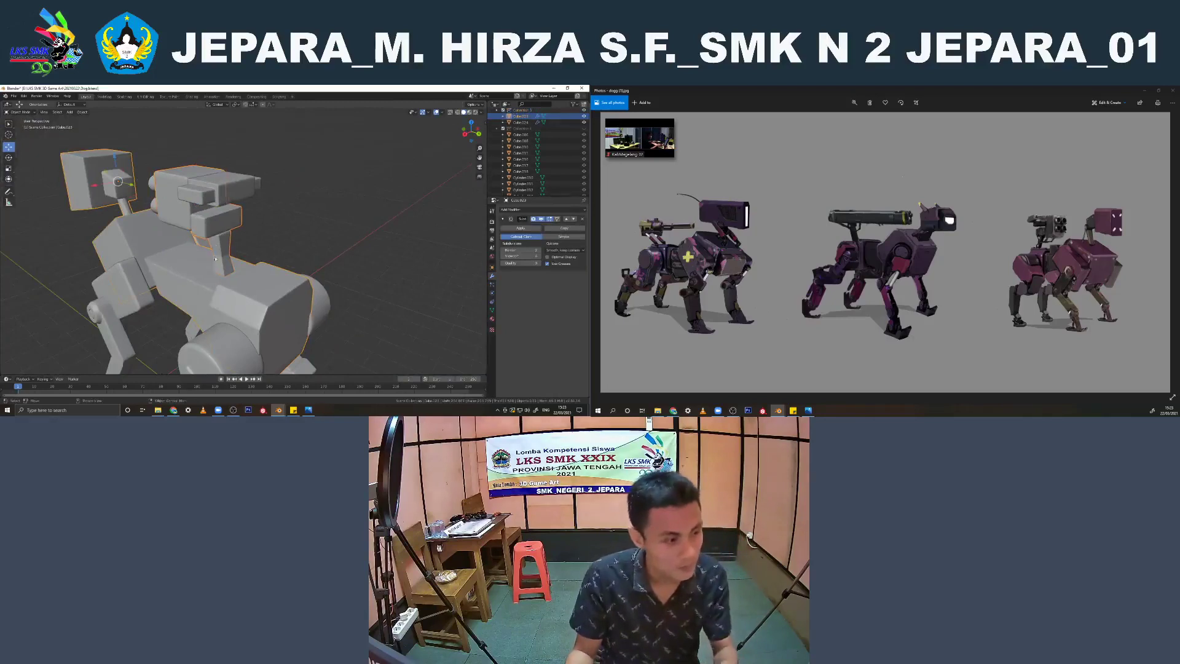
pyautogui.rightClick(216, 219)
pyautogui.click(217, 219)
pyautogui.scroll(-3, 244, 217)
# Inspect the assembled robot from several sides with nothing selected
pyautogui.hotkey('alt', 'a')
pyautogui.moveTo(246, 215); pyautogui.dragTo(66, 248, button='middle')
pyautogui.click(277, 231)
pyautogui.hotkey('alt', 'a')
pyautogui.scroll(1, 212, 251)
pyautogui.moveTo(212, 251); pyautogui.dragTo(256, 262, button='middle')
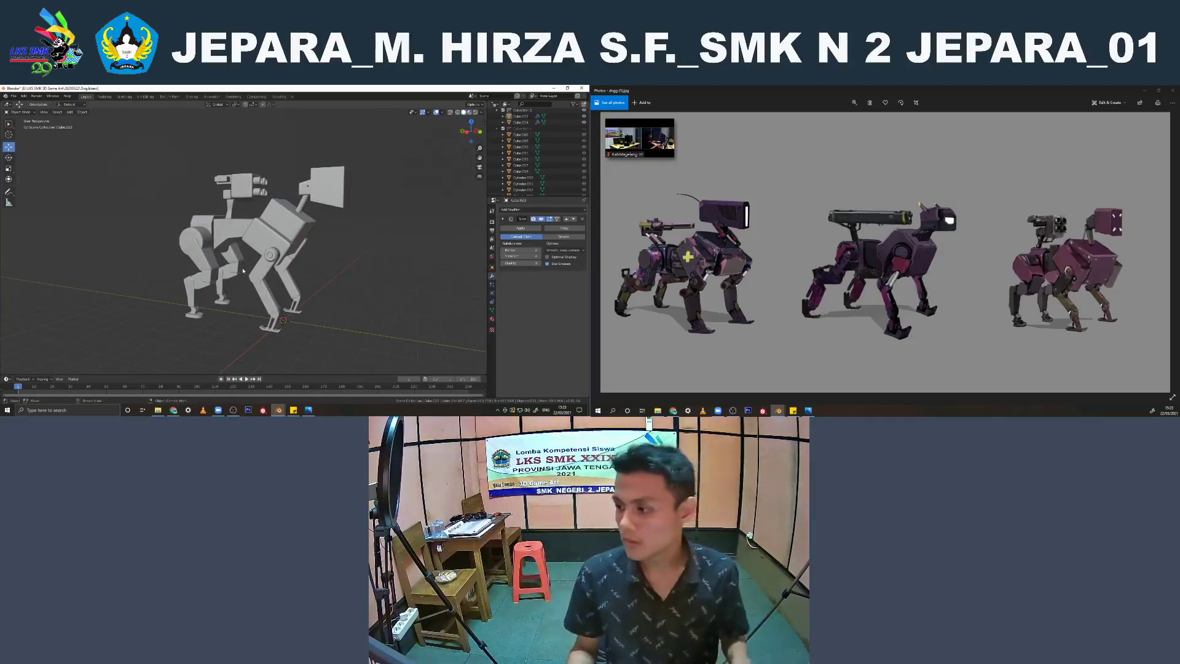
pyautogui.moveTo(245, 268); pyautogui.dragTo(182, 253, button='middle')
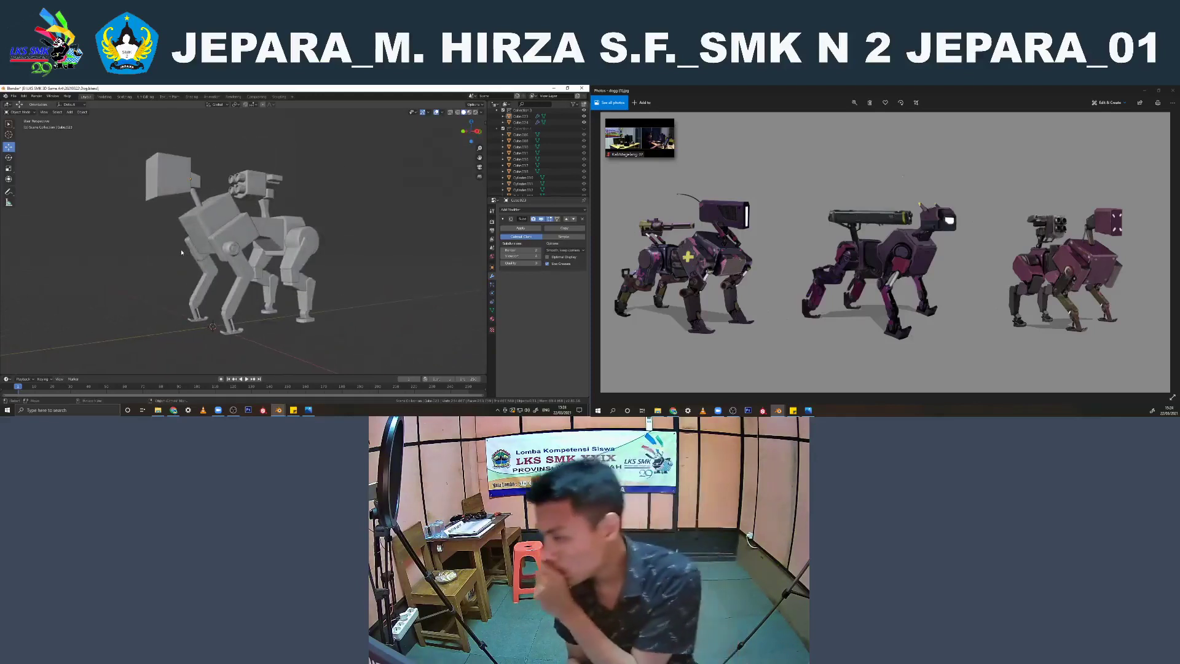
pyautogui.moveTo(181, 252); pyautogui.dragTo(283, 273, button='middle')
# Examine the hind leg segments of the legs mesh in Edit Mode with face selection
pyautogui.scroll(3, 282, 273)
pyautogui.click(282, 273)
pyautogui.press('`')
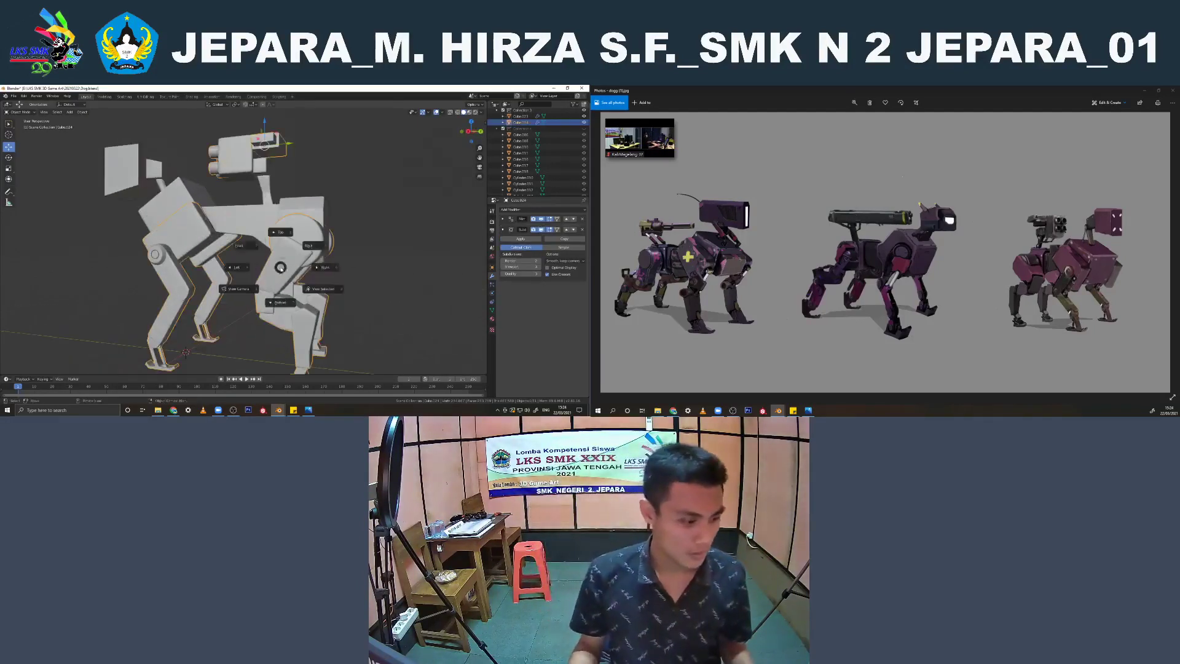
pyautogui.press('Escape')
pyautogui.press('Tab')
pyautogui.moveTo(242, 261); pyautogui.dragTo(267, 257, button='middle')
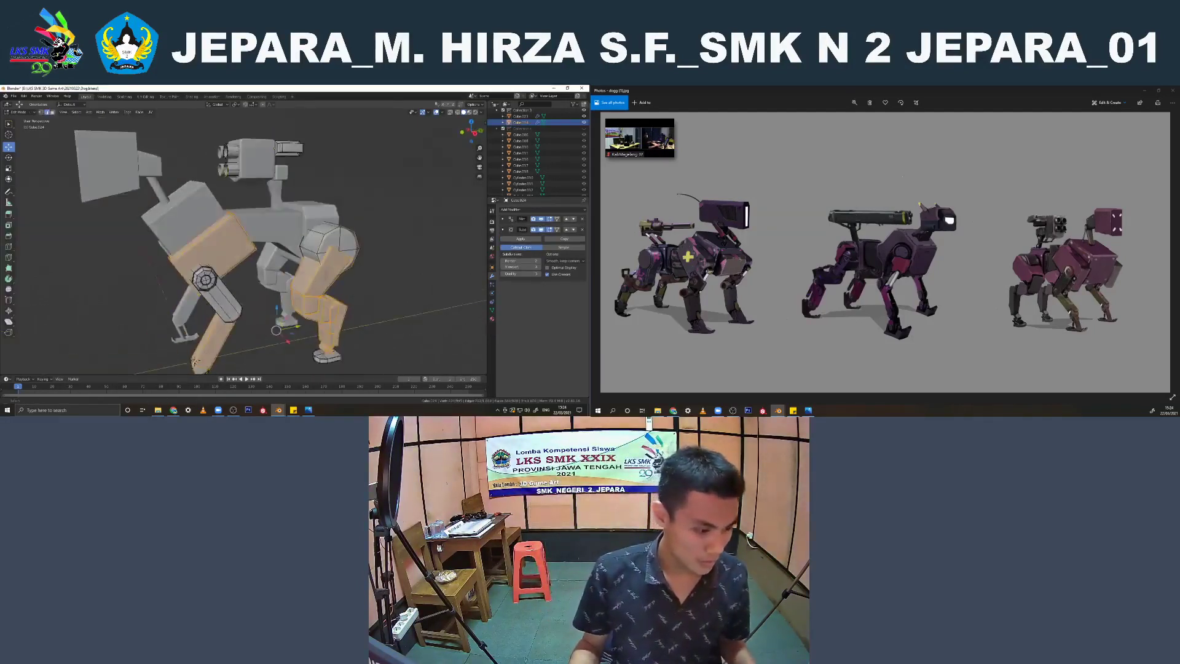
pyautogui.scroll(3, 268, 255)
pyautogui.click(54, 114)
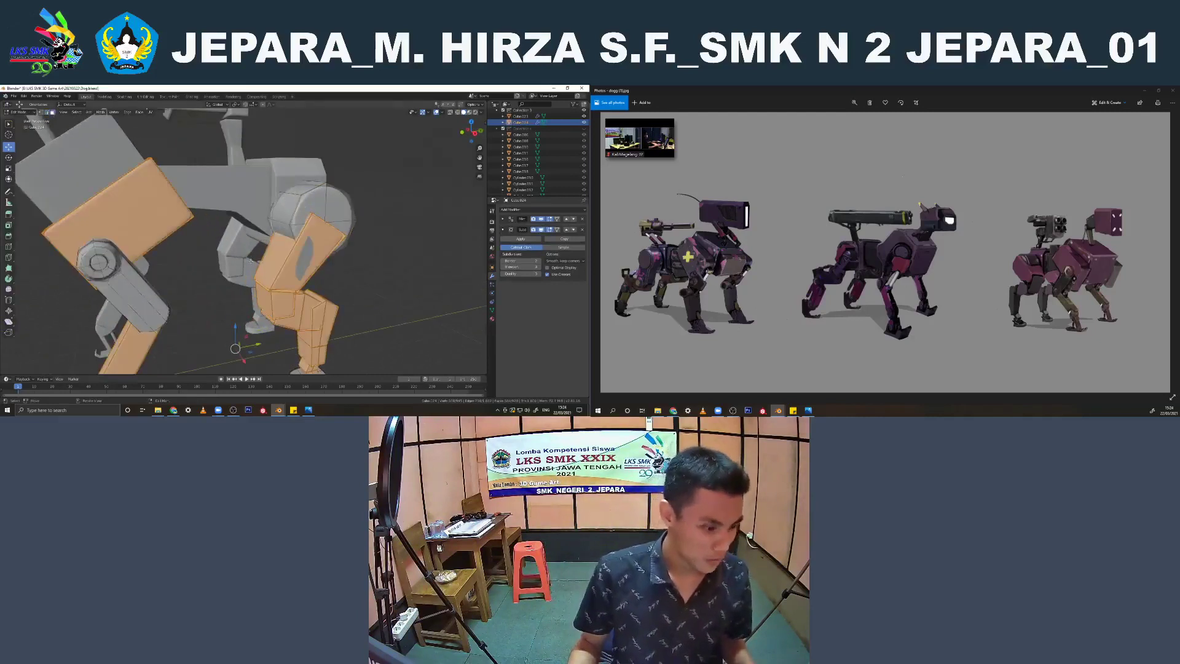
pyautogui.press('Tab')
pyautogui.click(360, 269)
pyautogui.moveTo(360, 269); pyautogui.dragTo(329, 258, button='middle')
pyautogui.scroll(-5, 306, 273)
pyautogui.press('KP_3')
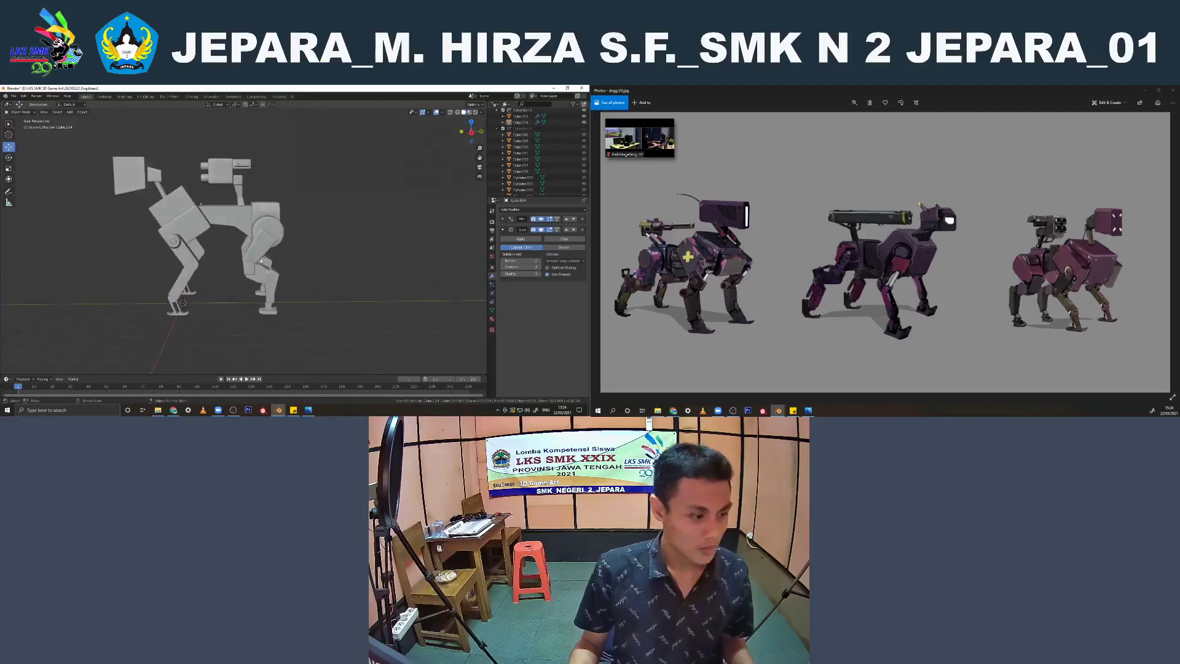
# Add a supporting edge loop near the lower end of the hind leg's upper segment
pyautogui.press('Tab')
pyautogui.scroll(7, 259, 256)
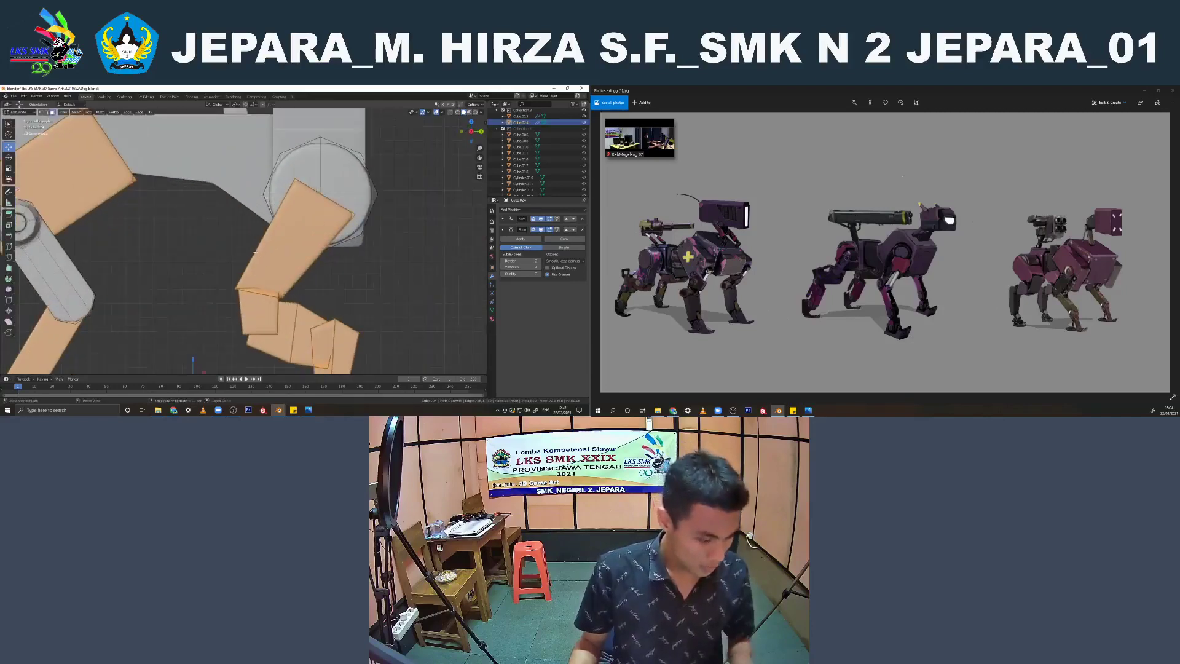
pyautogui.hotkey('ctrl', 'r')
pyautogui.click(249, 275)
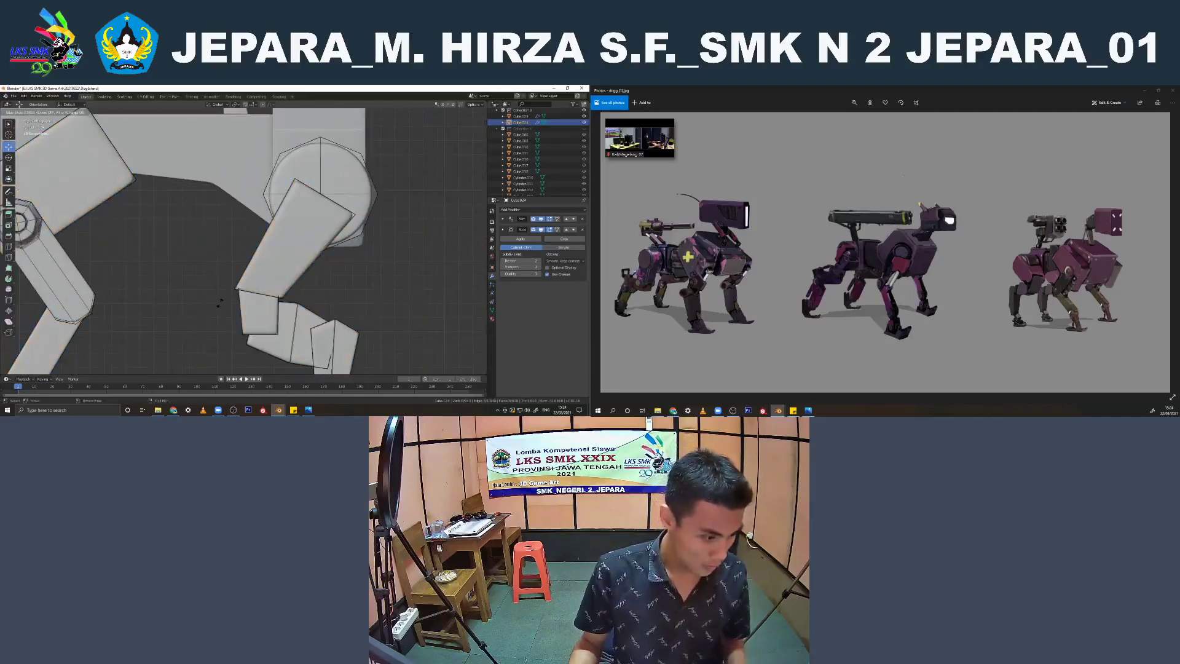
pyautogui.click(220, 303)
pyautogui.press('Tab')
# Check the whole robot from the rear and the front and reselect the legs object
pyautogui.click(401, 265)
pyautogui.scroll(-3, 308, 277)
pyautogui.moveTo(308, 277); pyautogui.dragTo(249, 287, button='middle')
pyautogui.scroll(-4, 304, 277)
pyautogui.scroll(-4, 290, 284)
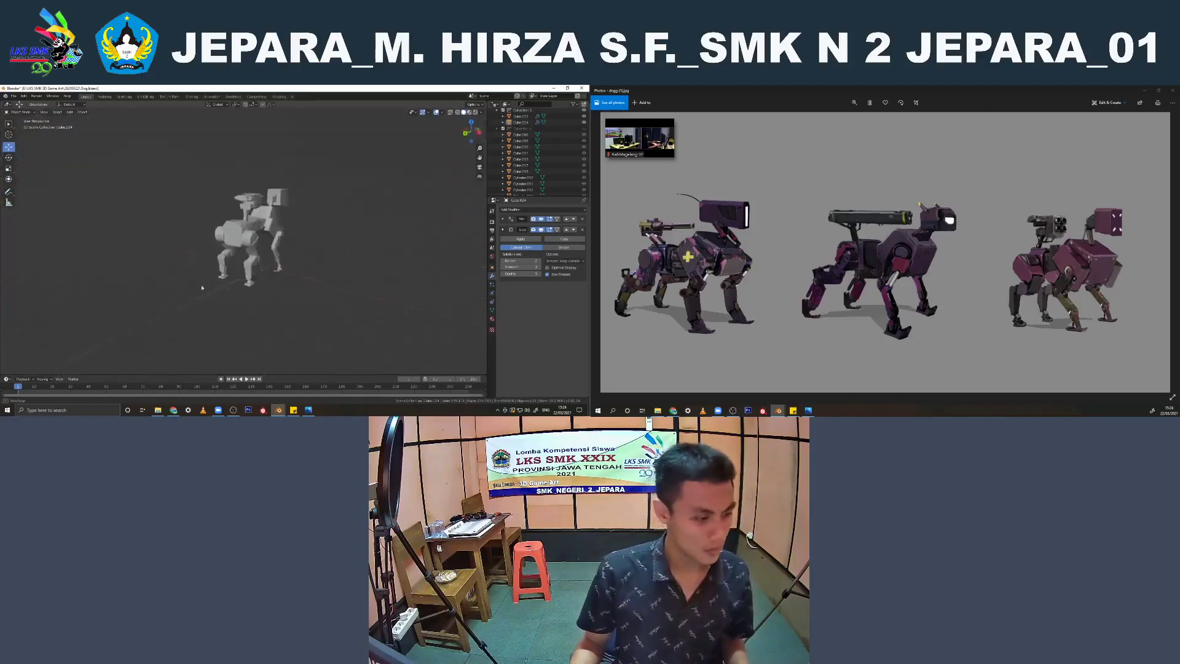
pyautogui.click(230, 205)
pyautogui.click(252, 225)
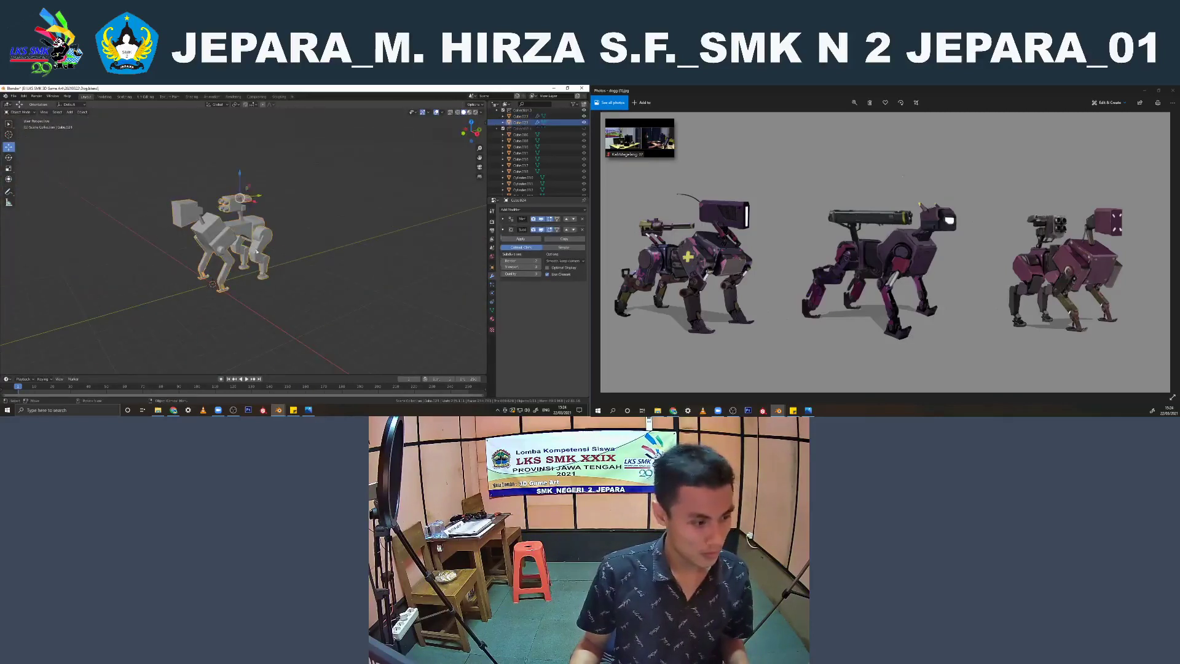
# Deselect the robot parts, save the robot file and switch to the Blender window with the human character
pyautogui.click(297, 205)
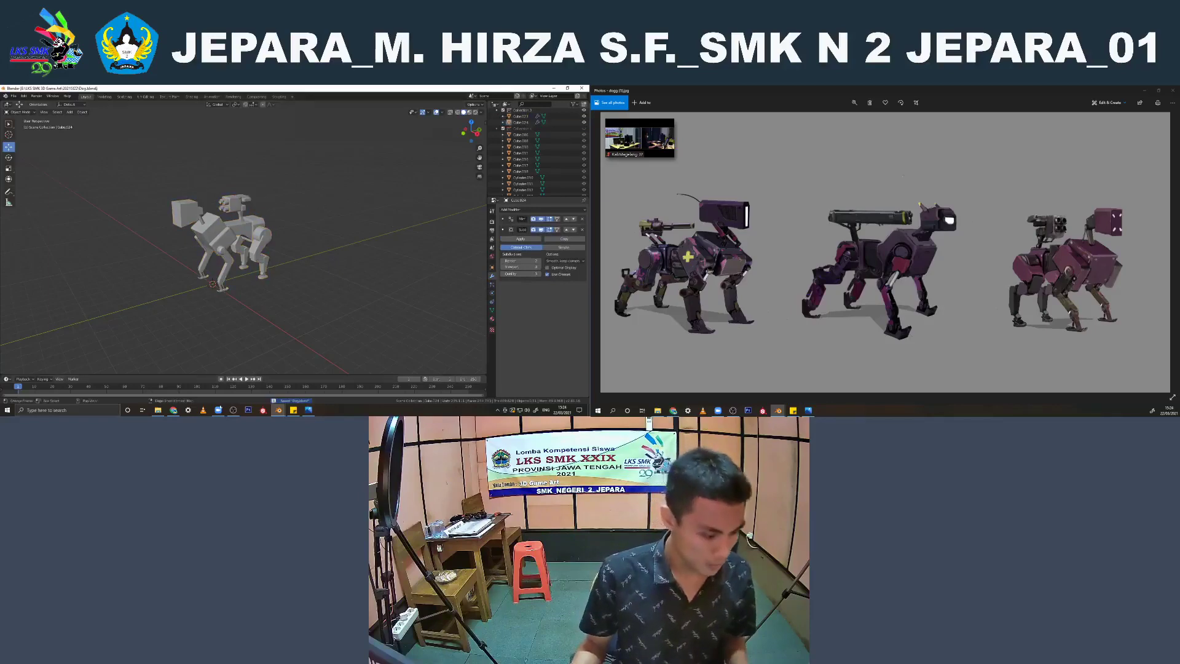
pyautogui.moveTo(279, 410)
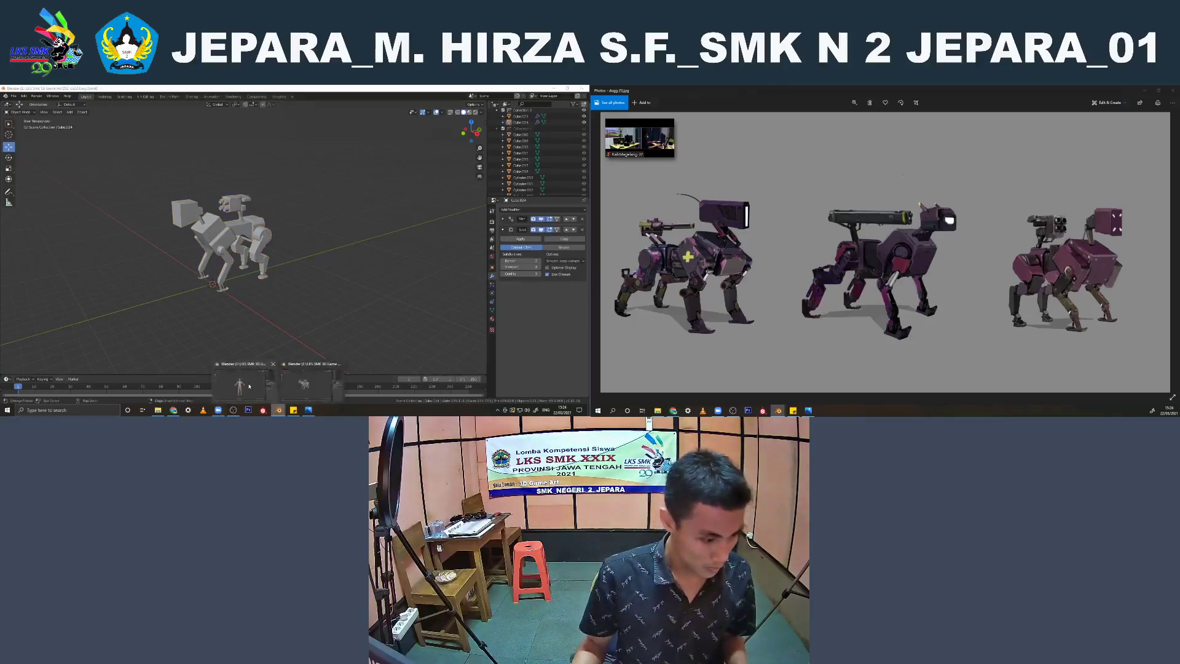
pyautogui.click(249, 386)
# Examine the character's head up close from the front and the side, checking the face, eye area and hair
pyautogui.moveTo(297, 247); pyautogui.dragTo(261, 220, button='middle')
pyautogui.scroll(3, 259, 222)
pyautogui.press('KP_1')
pyautogui.scroll(4, 258, 209)
pyautogui.keyDown('shift'); pyautogui.moveTo(254, 168); pyautogui.dragTo(233, 186, button='middle'); pyautogui.keyUp('shift')
pyautogui.scroll(5, 252, 231)
pyautogui.scroll(-5, 251, 231)
pyautogui.scroll(5, 253, 198)
pyautogui.keyDown('shift'); pyautogui.moveTo(104, 193); pyautogui.dragTo(183, 252, button='middle'); pyautogui.keyUp('shift')
pyautogui.scroll(3, 183, 253)
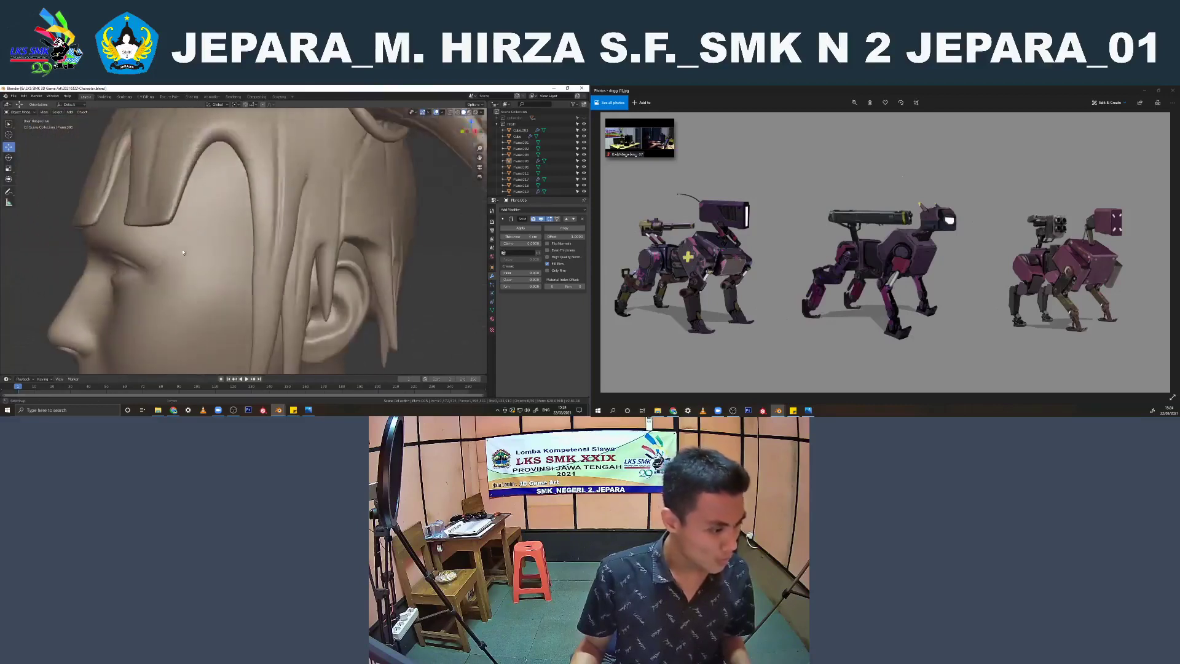
# Add a UV sphere mesh at the world origin beneath the character
pyautogui.scroll(-6, 184, 252)
pyautogui.press('KP_7')
pyautogui.hotkey('shift', 'a')
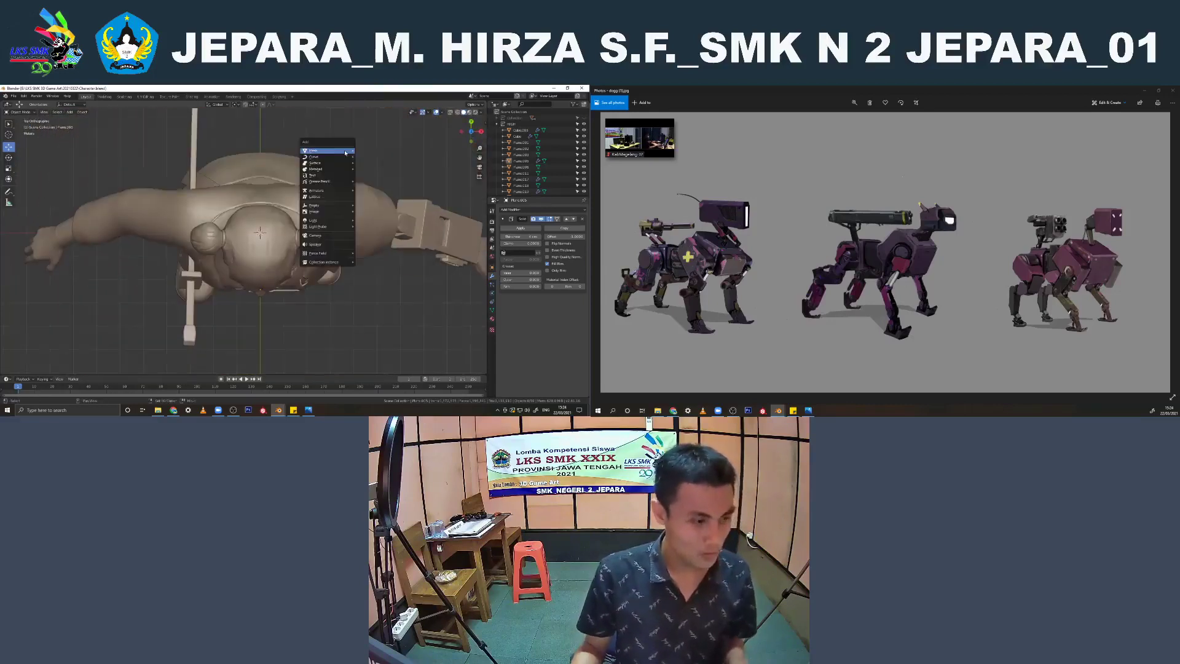
pyautogui.moveTo(346, 152)
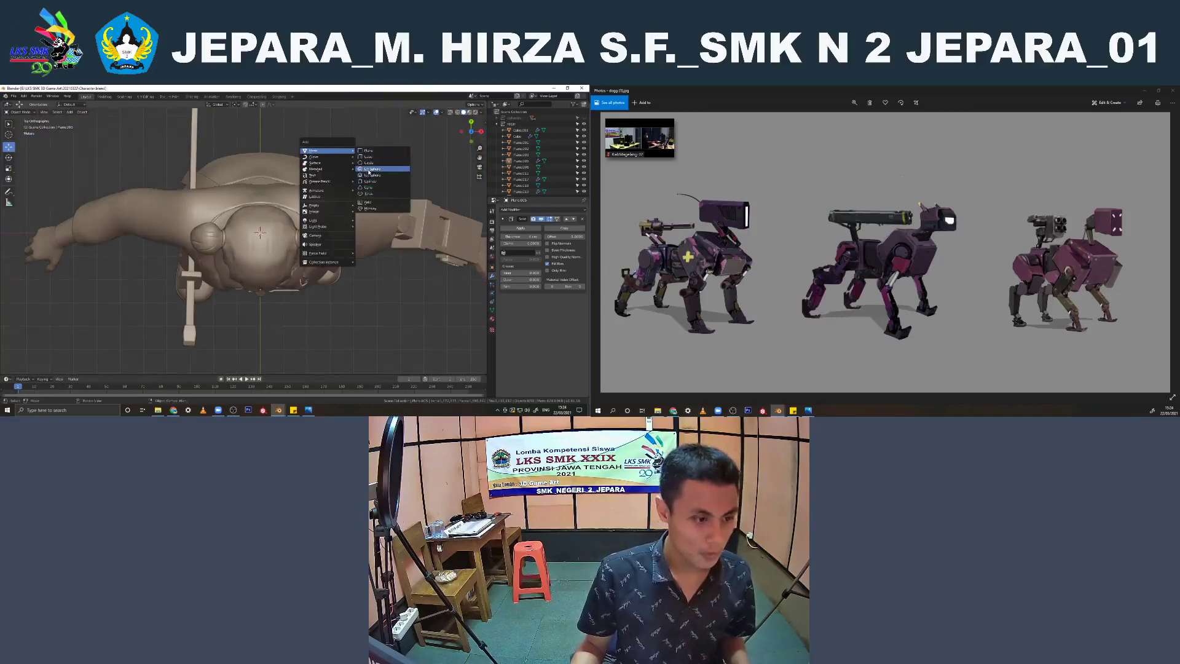
pyautogui.click(369, 169)
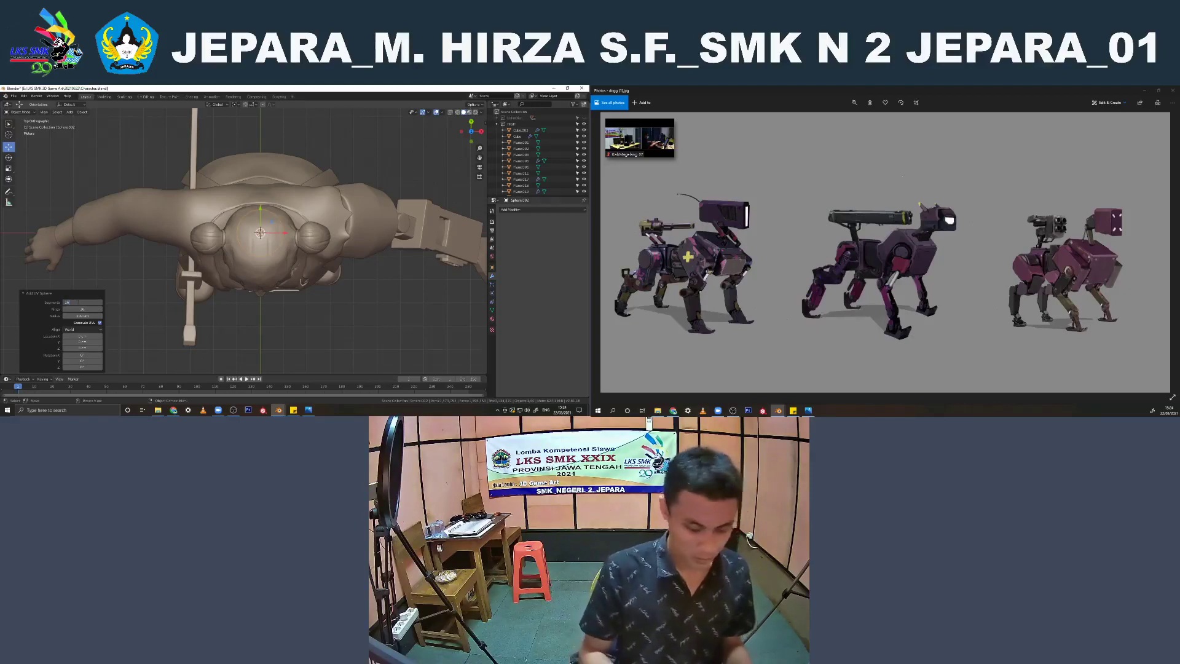
pyautogui.press('Return')
# Delete the lower half of the new sphere in wireframe Edit Mode, leaving a half sphere, and return to Object Mode
pyautogui.press('KP_1')
pyautogui.scroll(-10, 323, 270)
pyautogui.press('Tab')
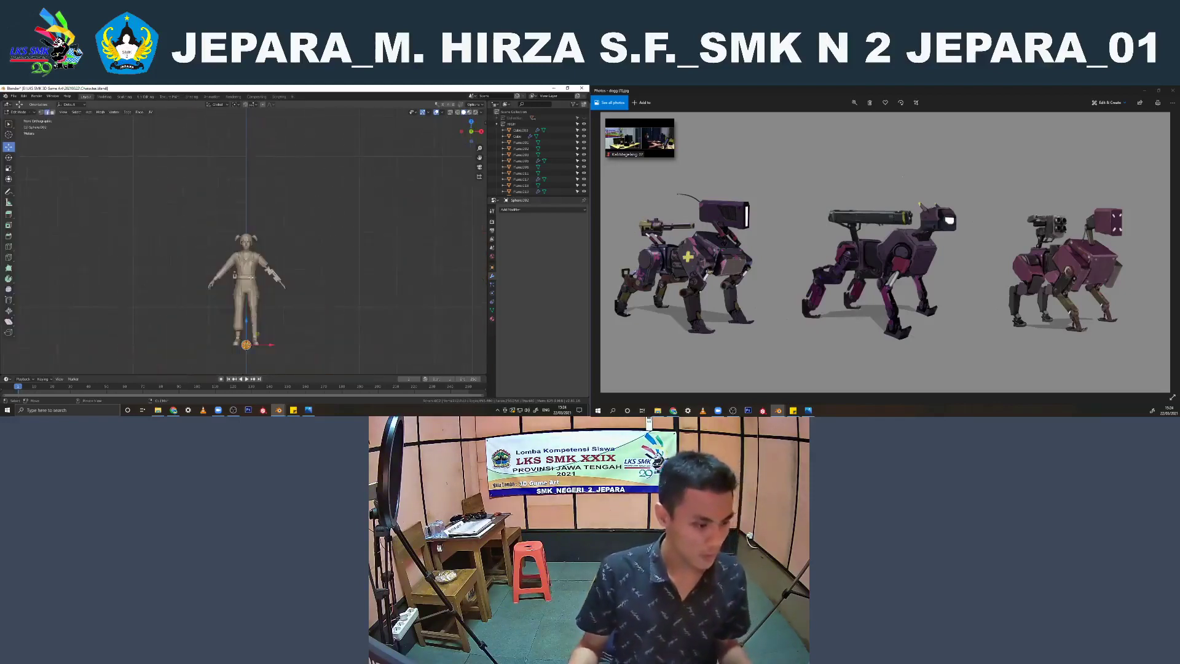
pyautogui.keyDown('shift'); pyautogui.moveTo(323, 270); pyautogui.dragTo(322, 203, button='middle'); pyautogui.keyUp('shift')
pyautogui.scroll(3, 53, 135)
pyautogui.press('z')
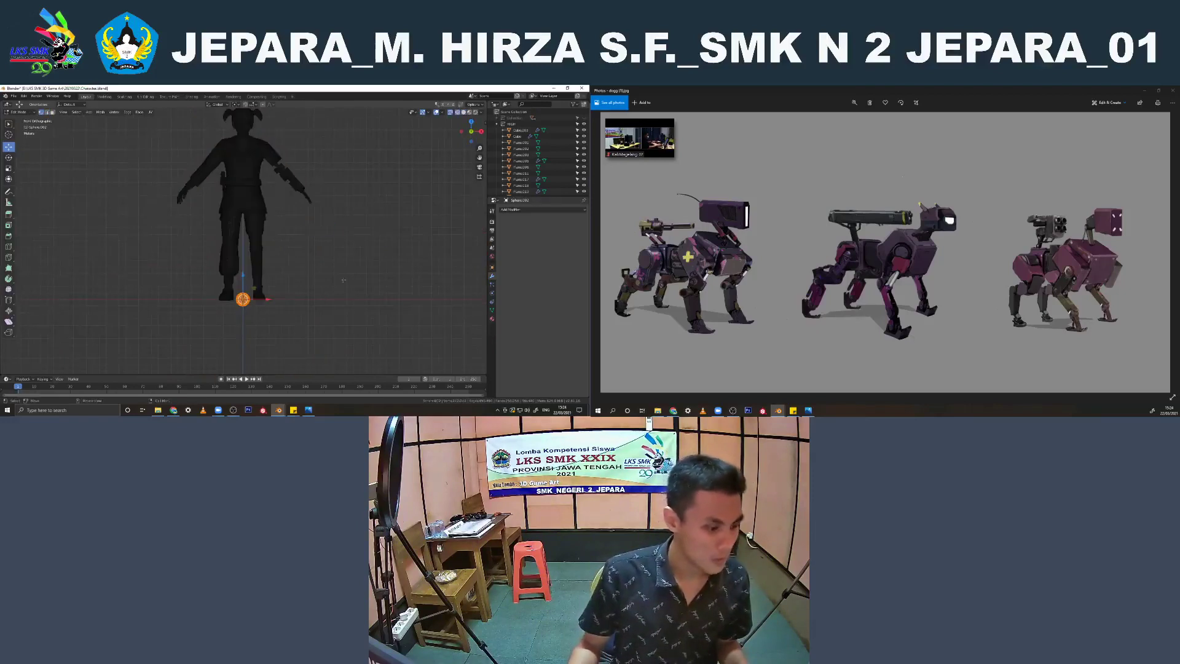
pyautogui.scroll(3, 259, 301)
pyautogui.keyDown('shift'); pyautogui.moveTo(259, 302); pyautogui.dragTo(252, 205, button='middle'); pyautogui.keyUp('shift')
pyautogui.scroll(6, 251, 269)
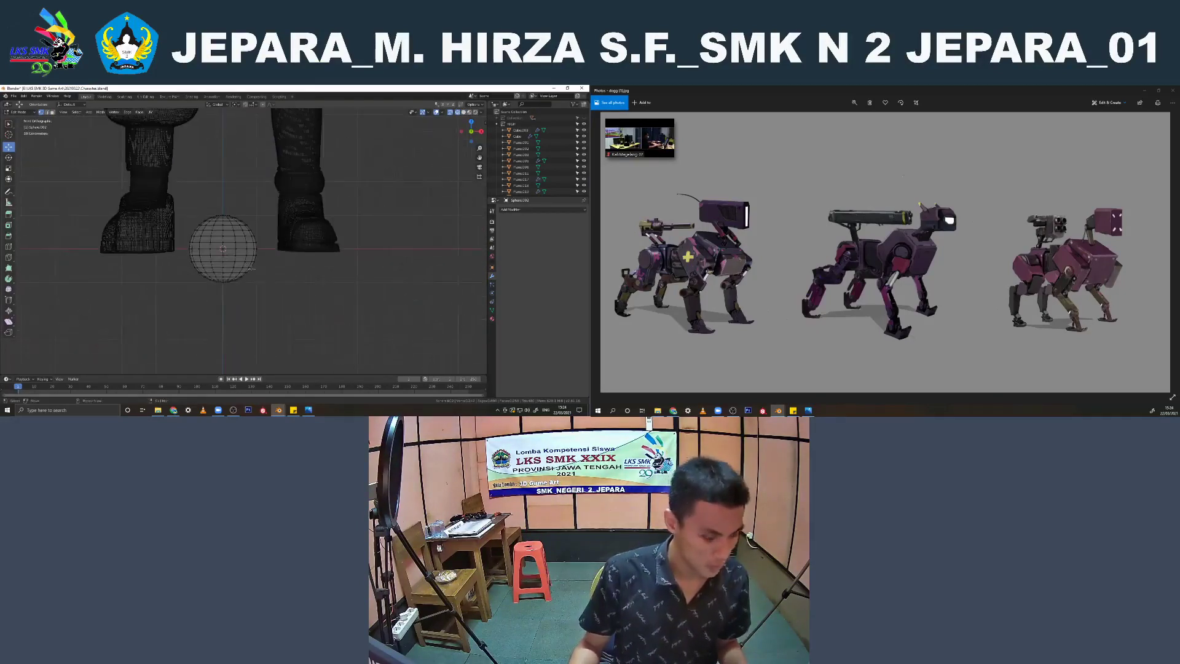
pyautogui.moveTo(296, 299); pyautogui.dragTo(173, 247)
pyautogui.press('x')
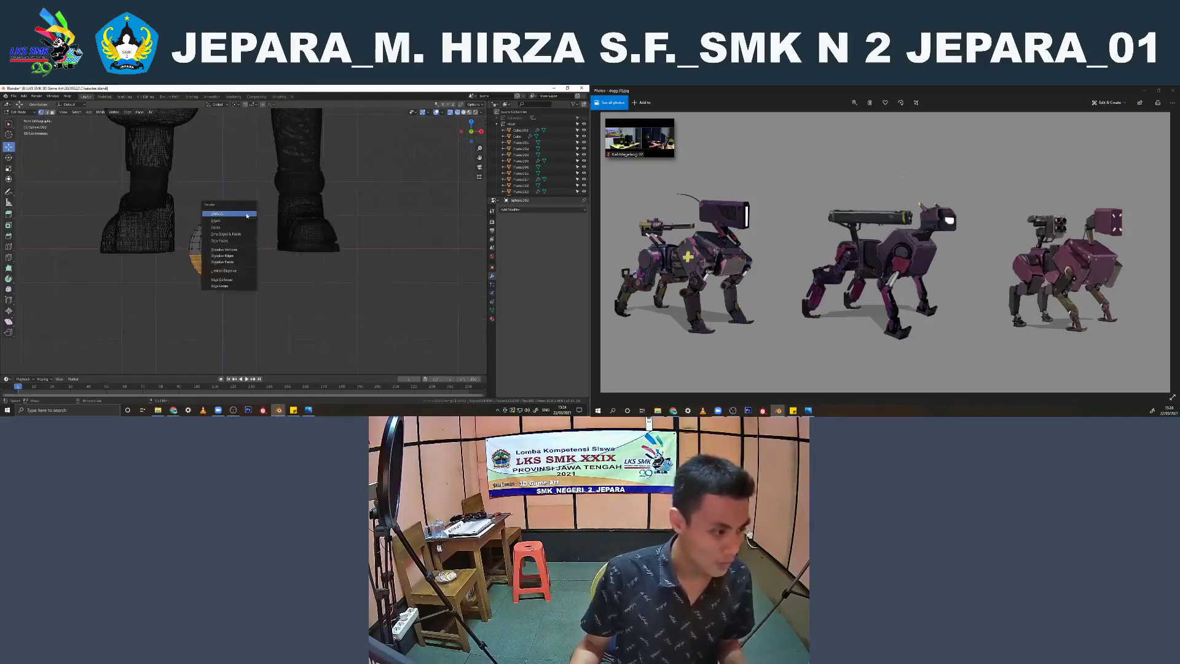
pyautogui.click(228, 234)
pyautogui.press('Tab')
# Rotate the half sphere 90° in the side view so its dome faces the character's front
pyautogui.press('KP_3')
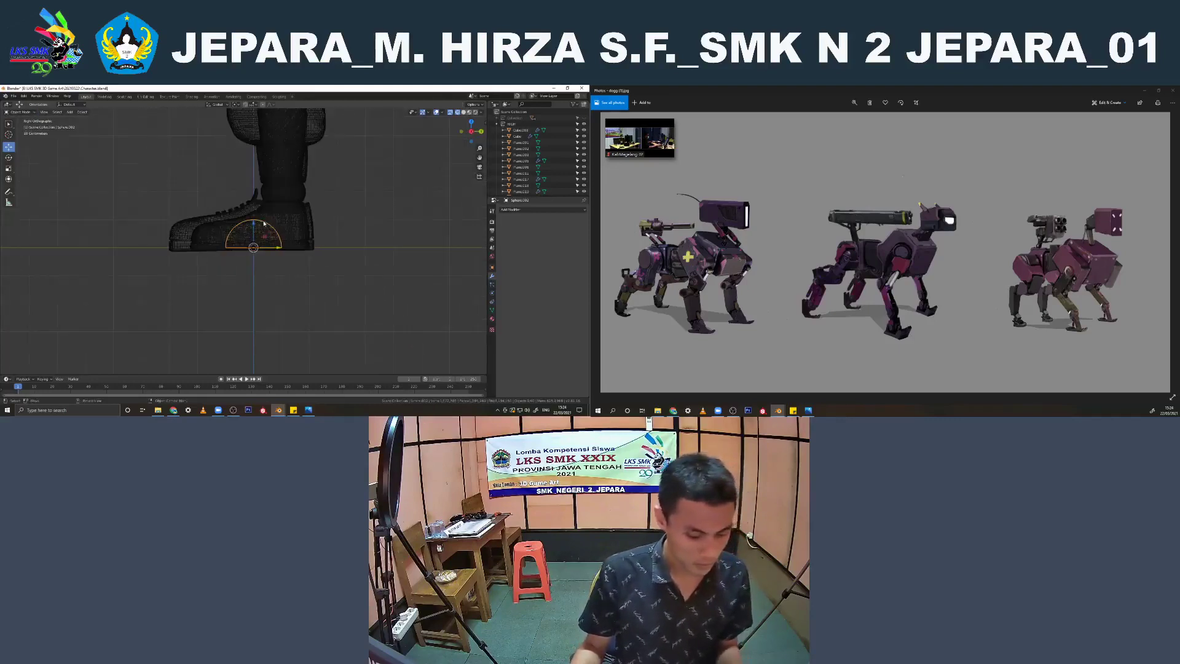
pyautogui.press('r')
pyautogui.press('Return')
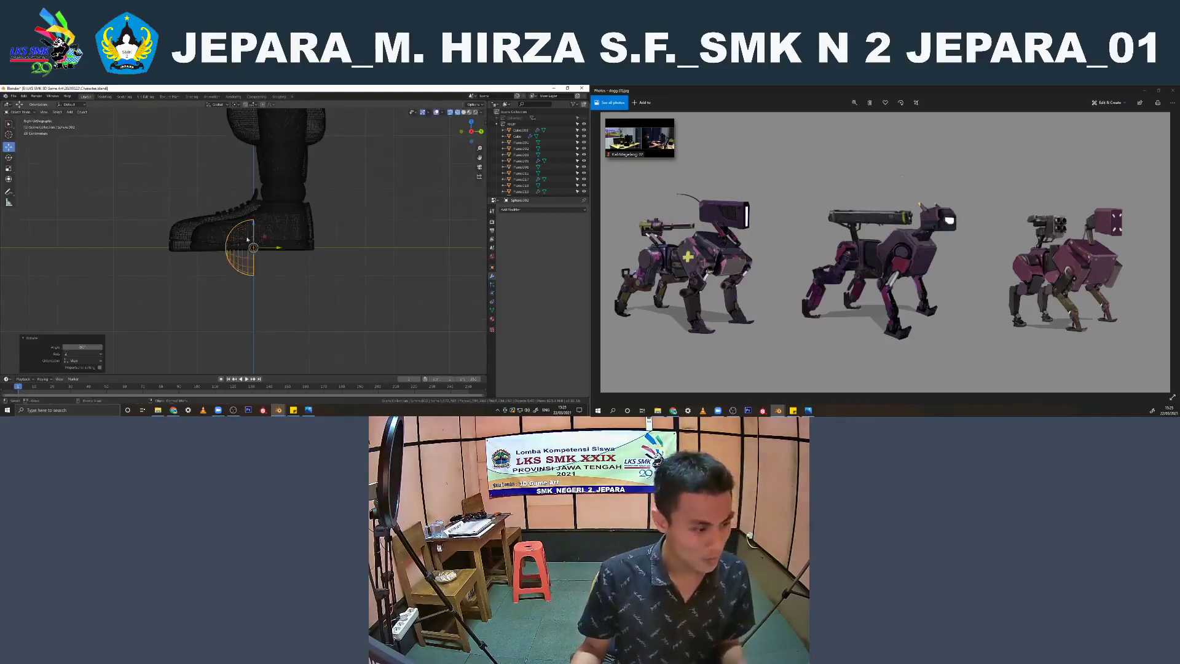
# Raise the half sphere along the Z axis from the feet to the character's head, at eye level
pyautogui.press('g')
pyautogui.press('z')
pyautogui.click(229, 206)
pyautogui.press('KP_1')
pyautogui.scroll(-5, 229, 206)
pyautogui.keyDown('shift'); pyautogui.moveTo(229, 206); pyautogui.dragTo(232, 354, button='middle'); pyautogui.keyUp('shift')
pyautogui.moveTo(240, 354); pyautogui.dragTo(241, 132)
pyautogui.keyDown('shift'); pyautogui.moveTo(242, 139); pyautogui.dragTo(250, 233, button='middle'); pyautogui.keyUp('shift')
pyautogui.scroll(3, 250, 232)
pyautogui.moveTo(251, 232); pyautogui.dragTo(250, 151)
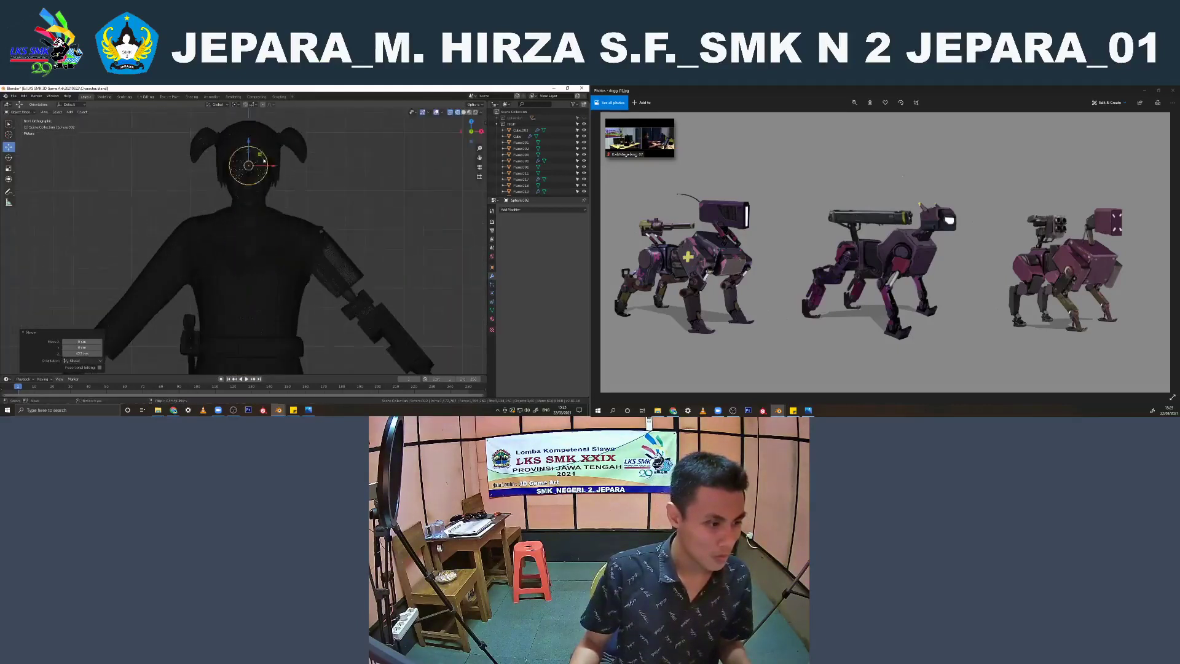
pyautogui.keyDown('shift'); pyautogui.moveTo(251, 153); pyautogui.dragTo(251, 224, button='middle'); pyautogui.keyUp('shift')
pyautogui.scroll(2, 251, 223)
# Scale the half sphere down to eyeball size and shift it along X onto one of the character's eyes
pyautogui.press('s')
pyautogui.click(268, 238)
pyautogui.scroll(3, 268, 239)
pyautogui.hotkey('shift', 'z')
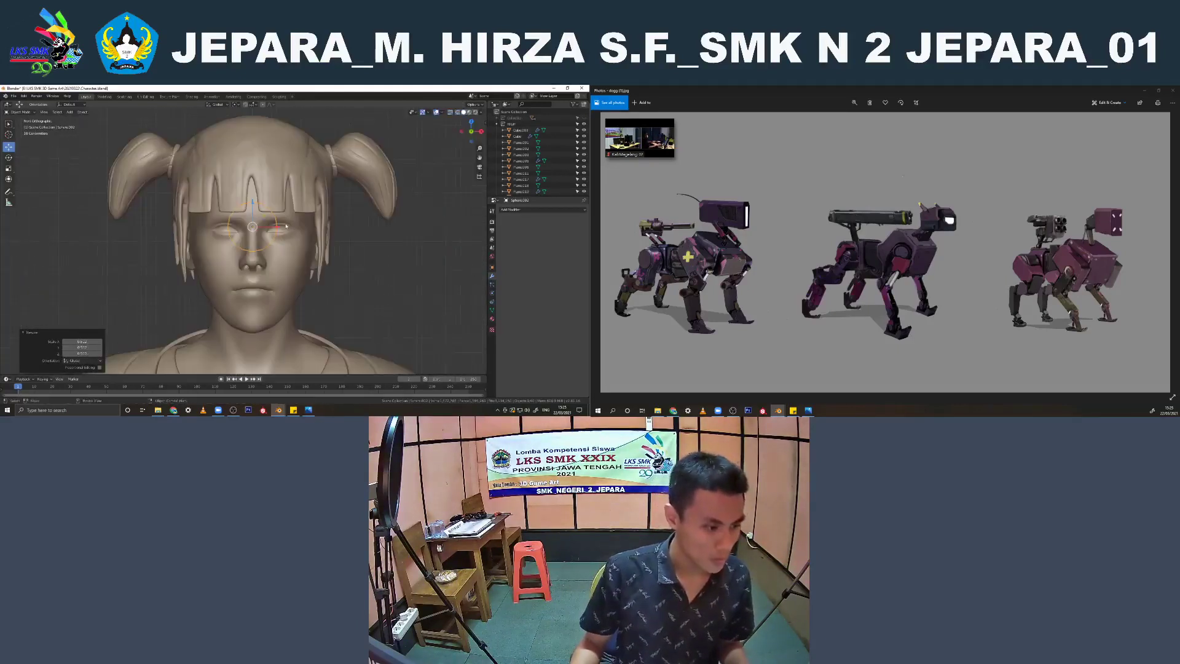
pyautogui.moveTo(278, 227); pyautogui.dragTo(303, 228)
pyautogui.press('s')
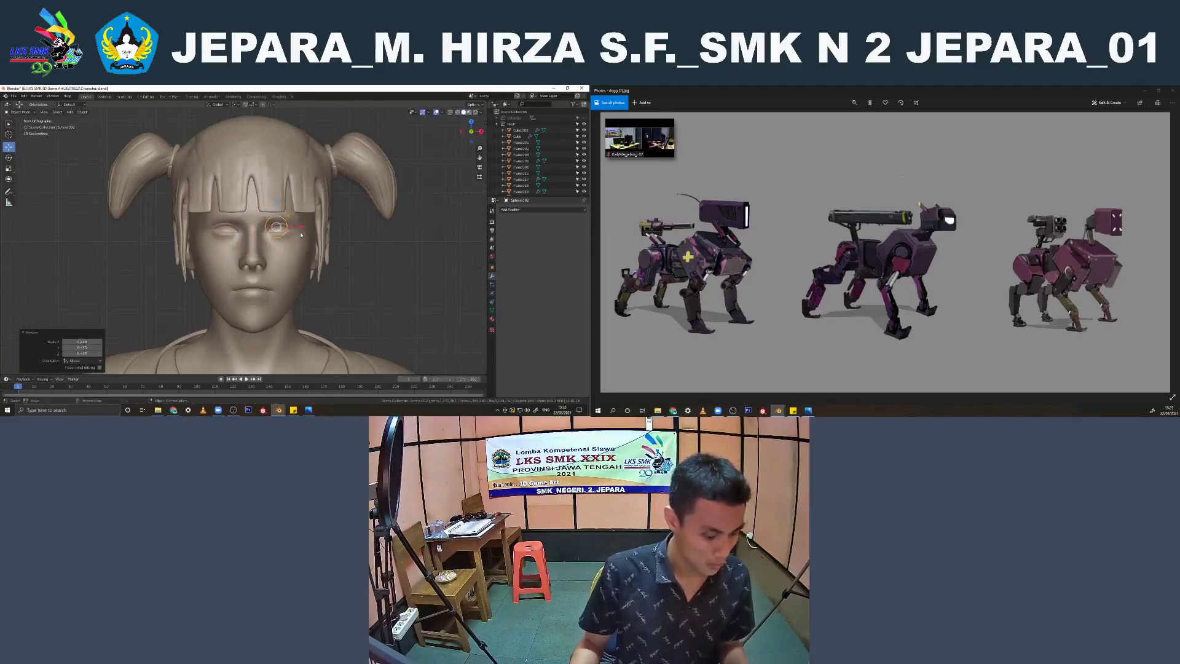
pyautogui.click(287, 228)
# Move the eyeball forward along Y into the eye socket and align it along X with the eye opening
pyautogui.press('KP_3')
pyautogui.press('g')
pyautogui.press('y')
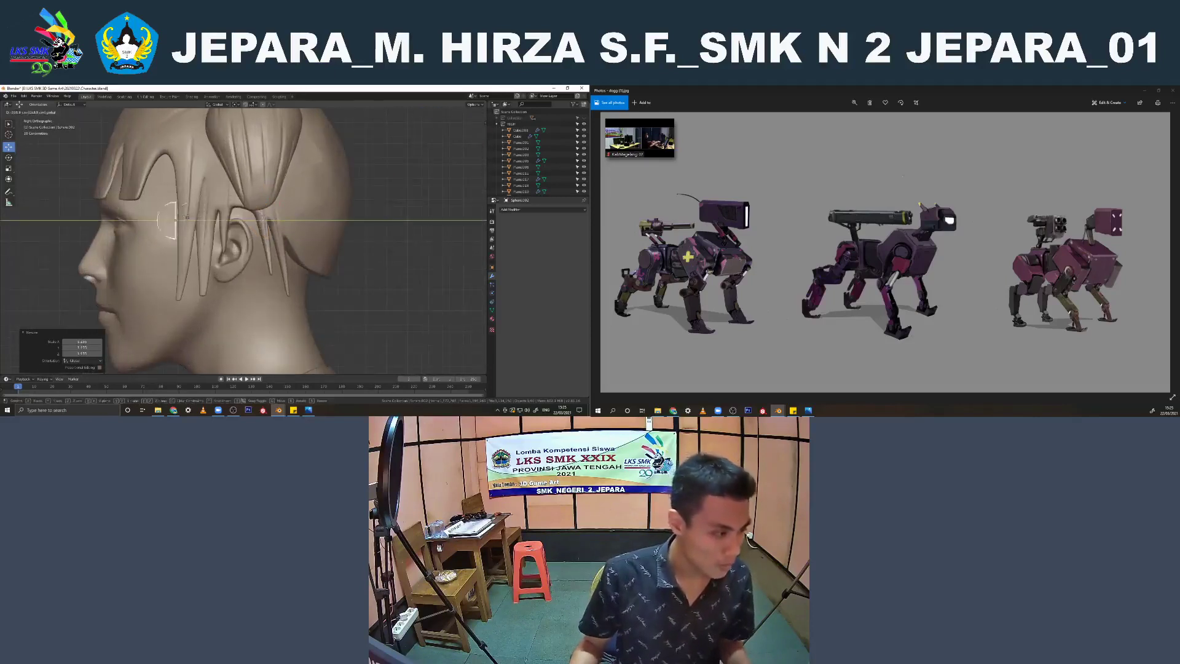
pyautogui.click(153, 223)
pyautogui.press('KP_1')
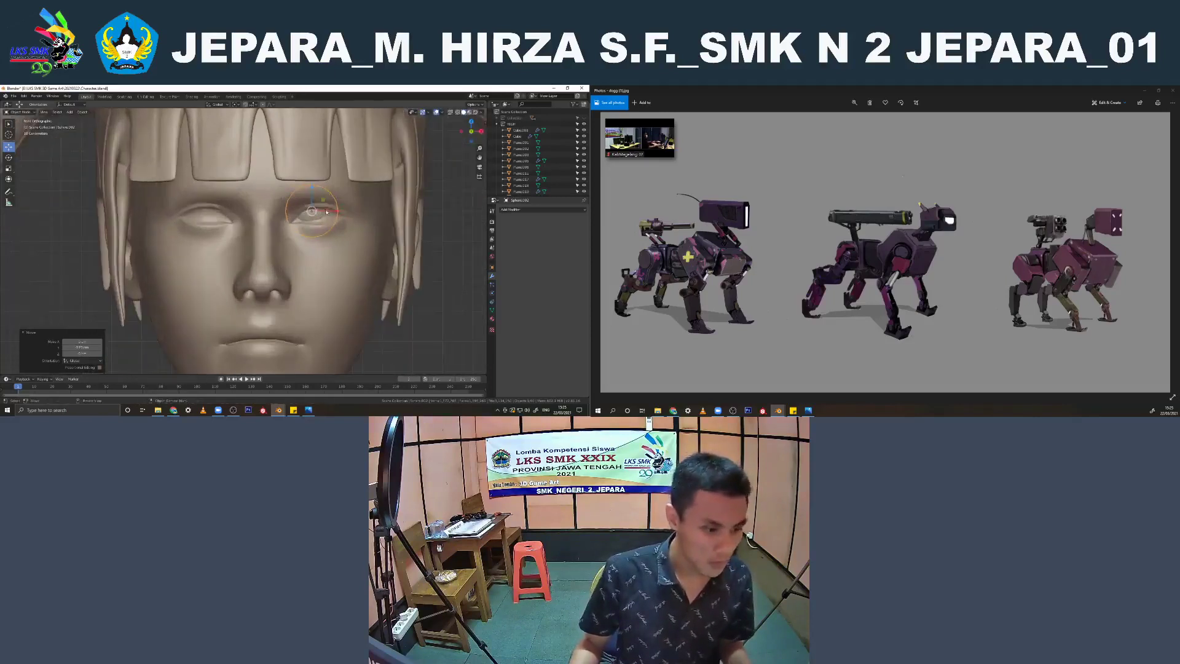
pyautogui.press('g')
pyautogui.press('x')
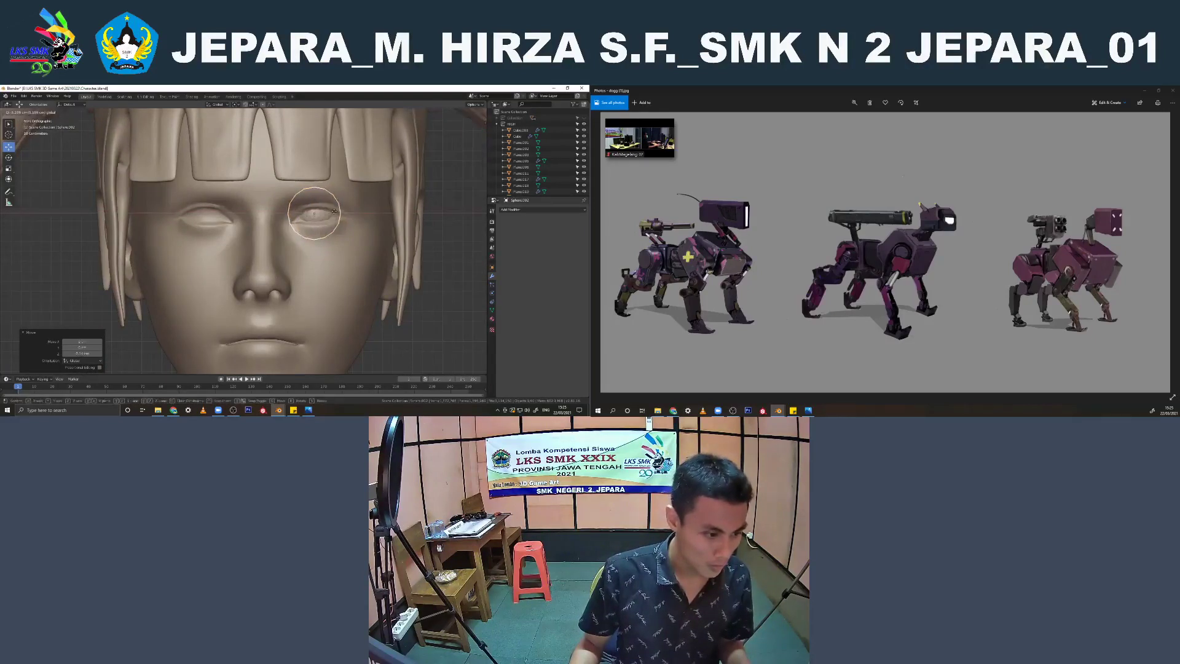
pyautogui.press('KP_3')
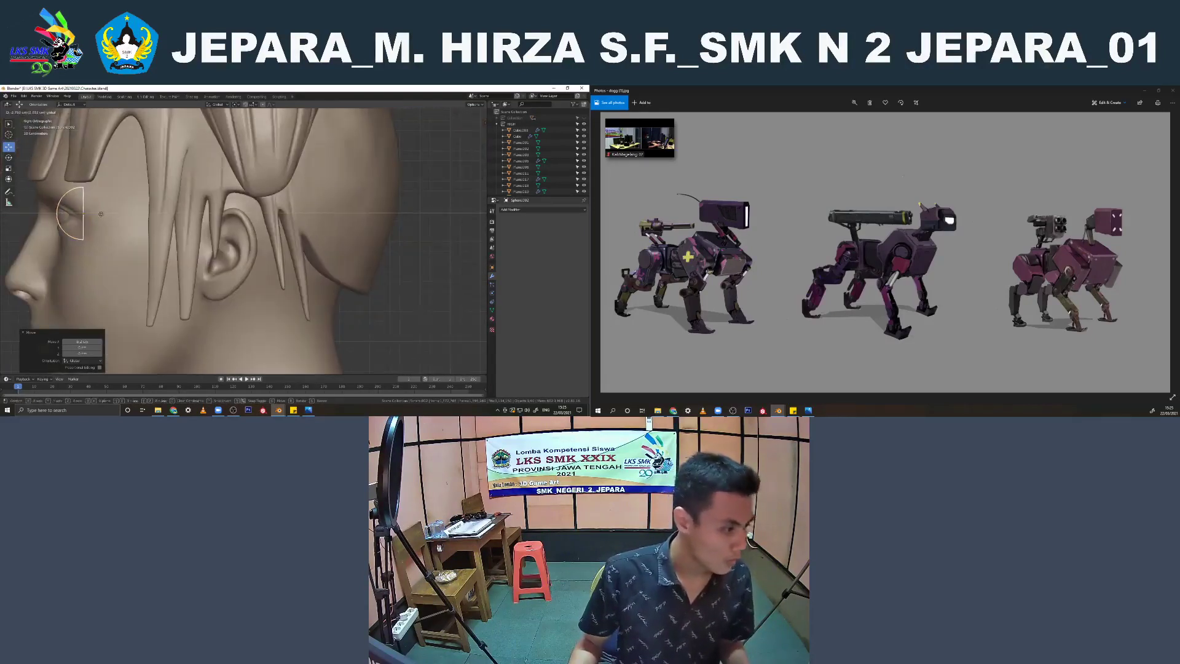
pyautogui.click(101, 214)
pyautogui.press('KP_1')
pyautogui.rightClick(318, 211)
pyautogui.click(318, 211)
# Add a Mirror modifier to the eyeball with the character's body as mirror object, creating the opposite eye
pyautogui.scroll(-2, 396, 264)
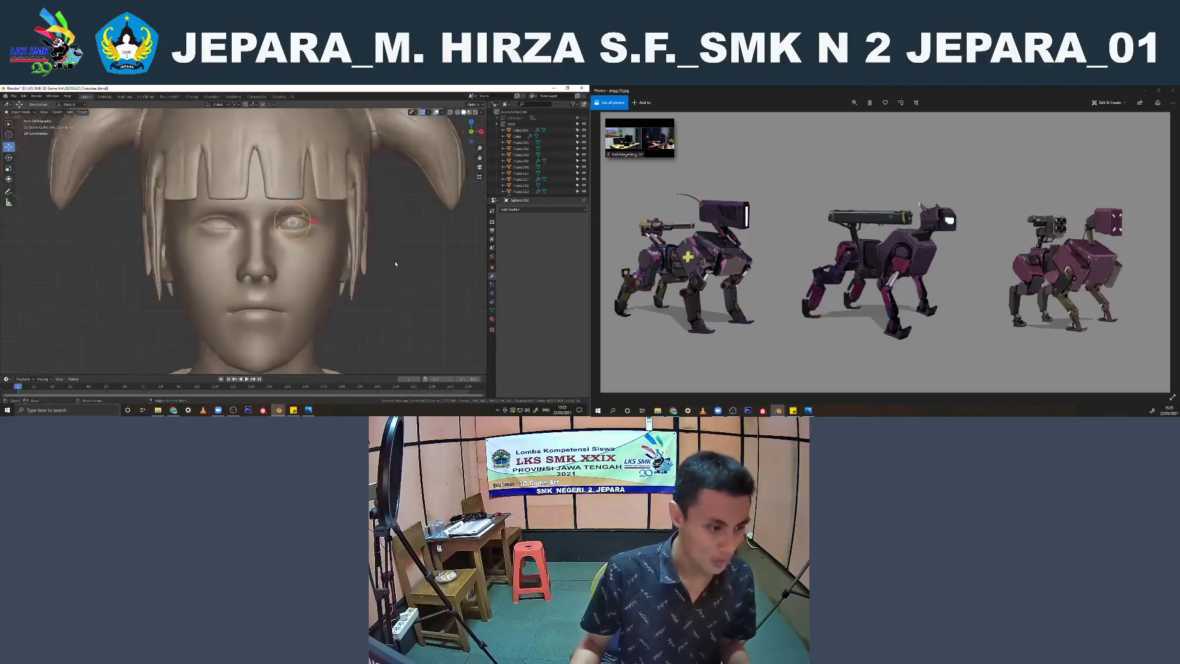
pyautogui.moveTo(395, 264); pyautogui.dragTo(280, 261, button='middle')
pyautogui.click(252, 232)
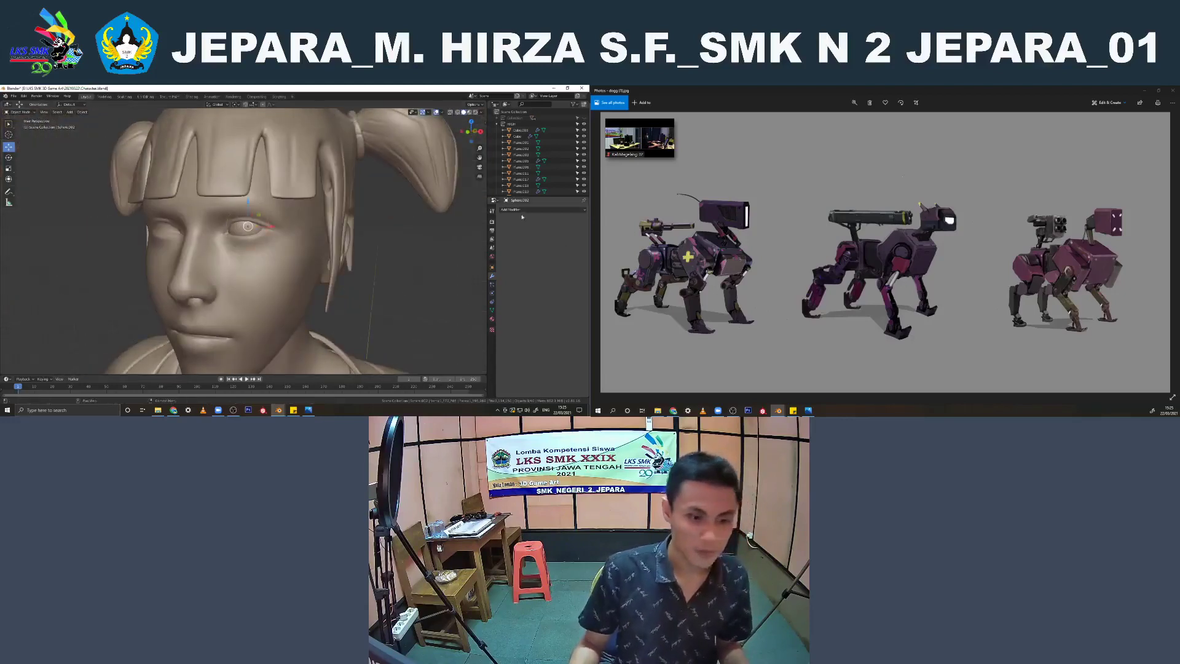
pyautogui.click(541, 209)
pyautogui.click(463, 271)
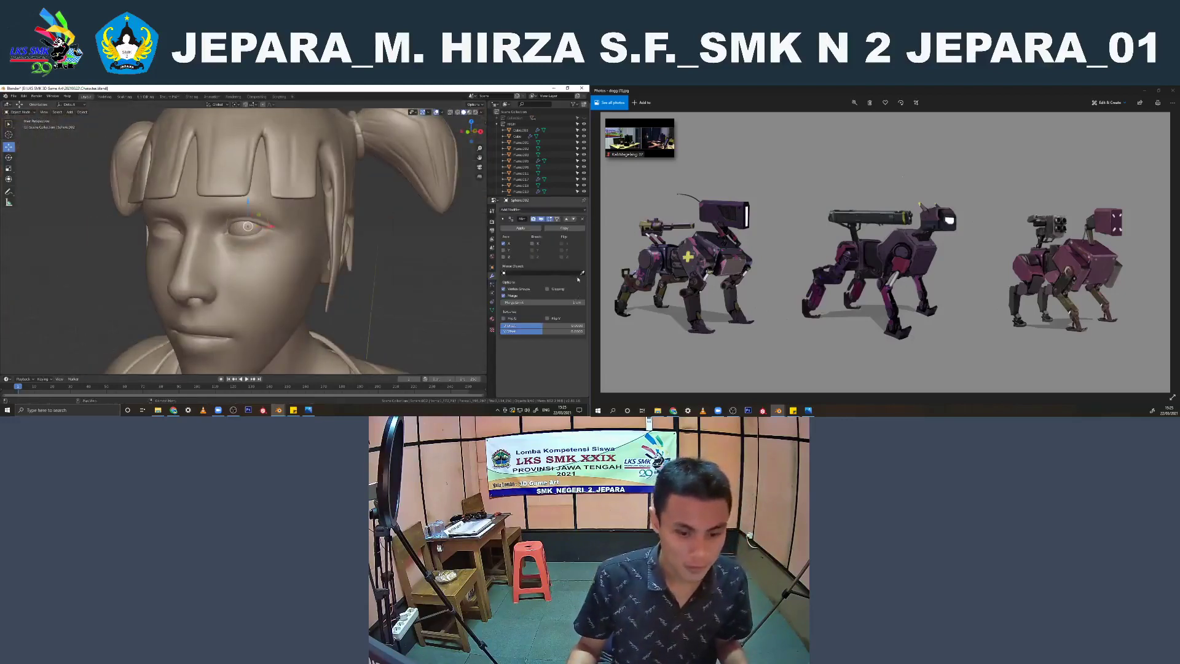
pyautogui.click(230, 306)
pyautogui.scroll(-3, 366, 285)
pyautogui.moveTo(296, 285); pyautogui.dragTo(318, 284, button='middle')
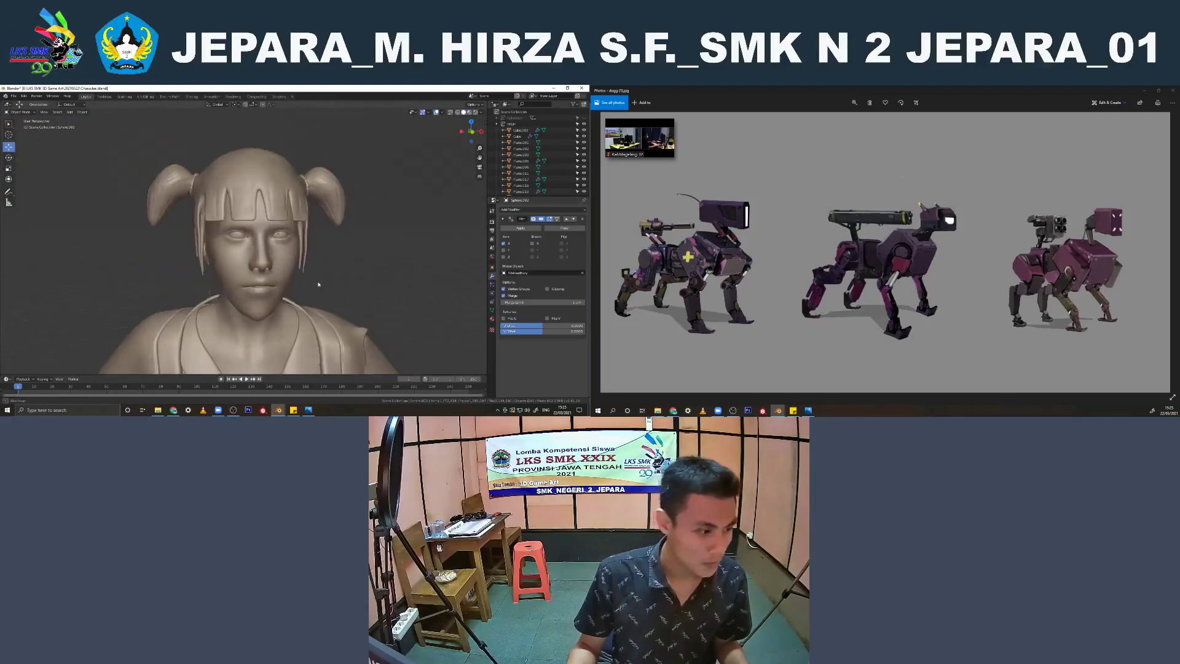
# Apply the eyeball's mirror and join both eyes with the body mesh, saving the character file
pyautogui.click(289, 239)
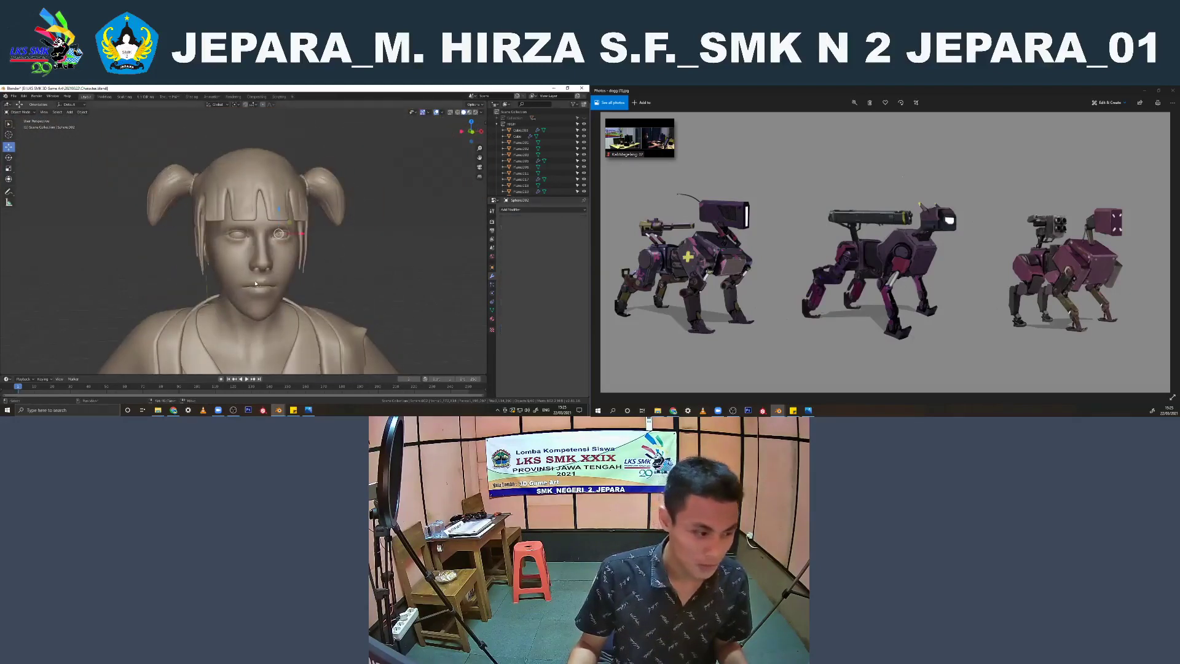
pyautogui.scroll(-3, 308, 304)
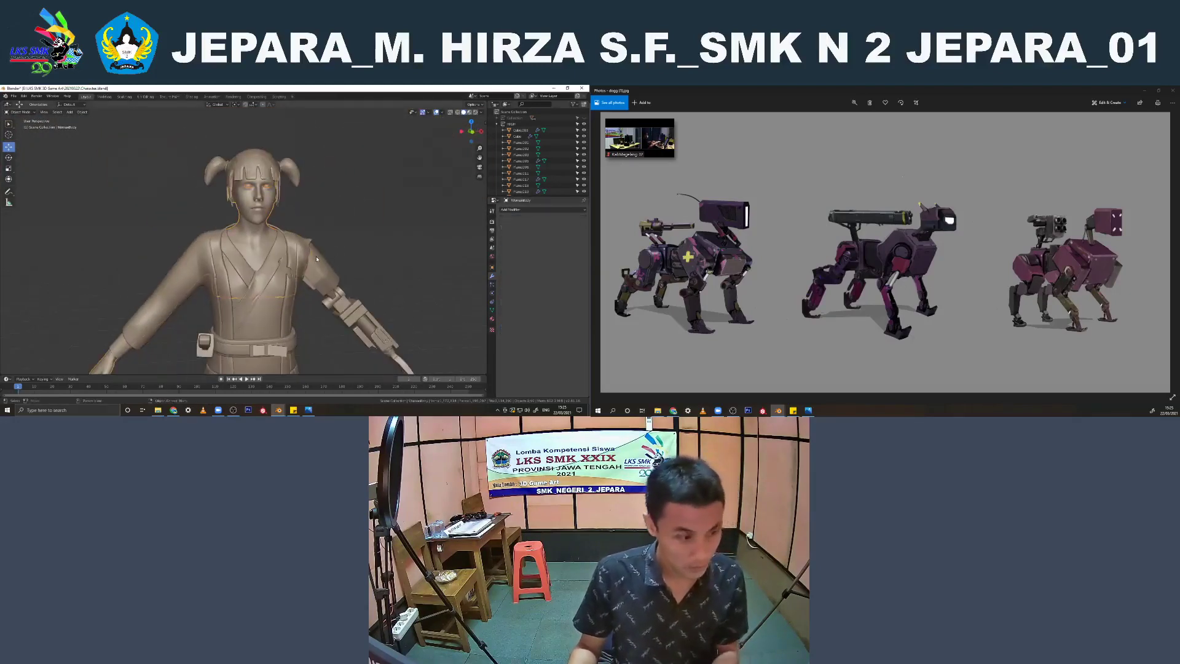
pyautogui.moveTo(332, 230); pyautogui.dragTo(295, 221, button='middle')
pyautogui.scroll(-2, 290, 238)
pyautogui.hotkey('ctrl', 's')
# Examine the character's clothing, belt and skirt panels from several sides
pyautogui.scroll(-2, 296, 235)
pyautogui.scroll(-1, 295, 220)
pyautogui.moveTo(359, 220); pyautogui.dragTo(106, 225, button='middle')
pyautogui.scroll(4, 94, 242)
pyautogui.click(221, 190)
pyautogui.click(327, 195)
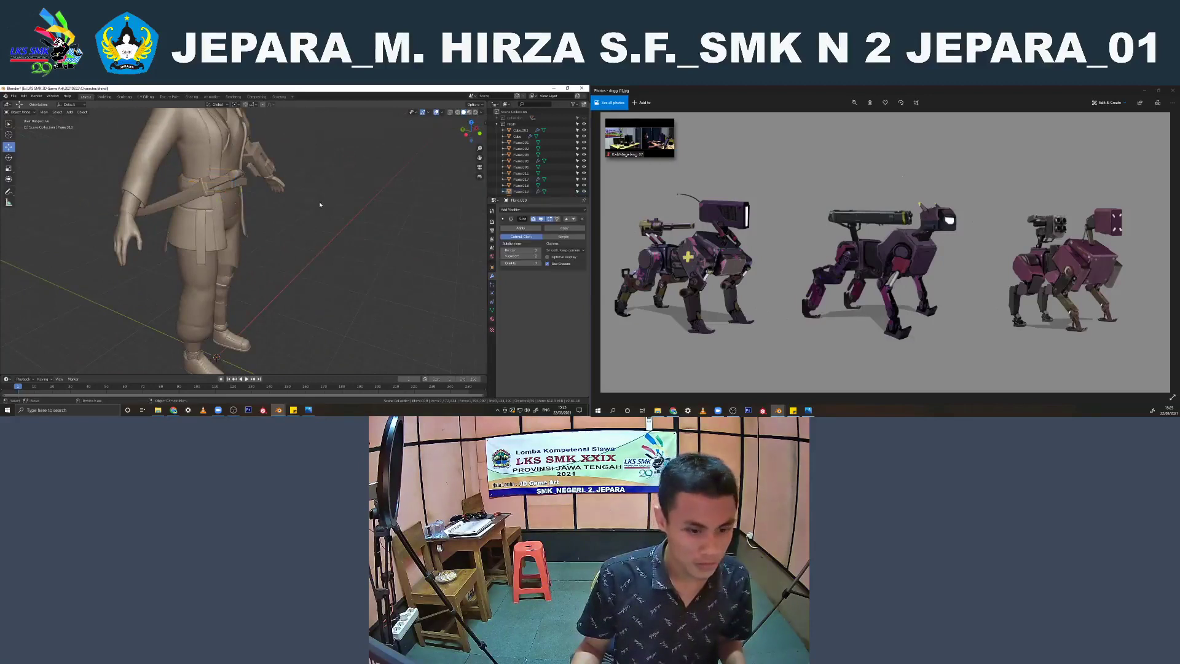
pyautogui.moveTo(321, 203); pyautogui.dragTo(240, 197, button='middle')
pyautogui.scroll(2, 240, 197)
pyautogui.hotkey('shift', 'z')
pyautogui.hotkey('shift', 'z')
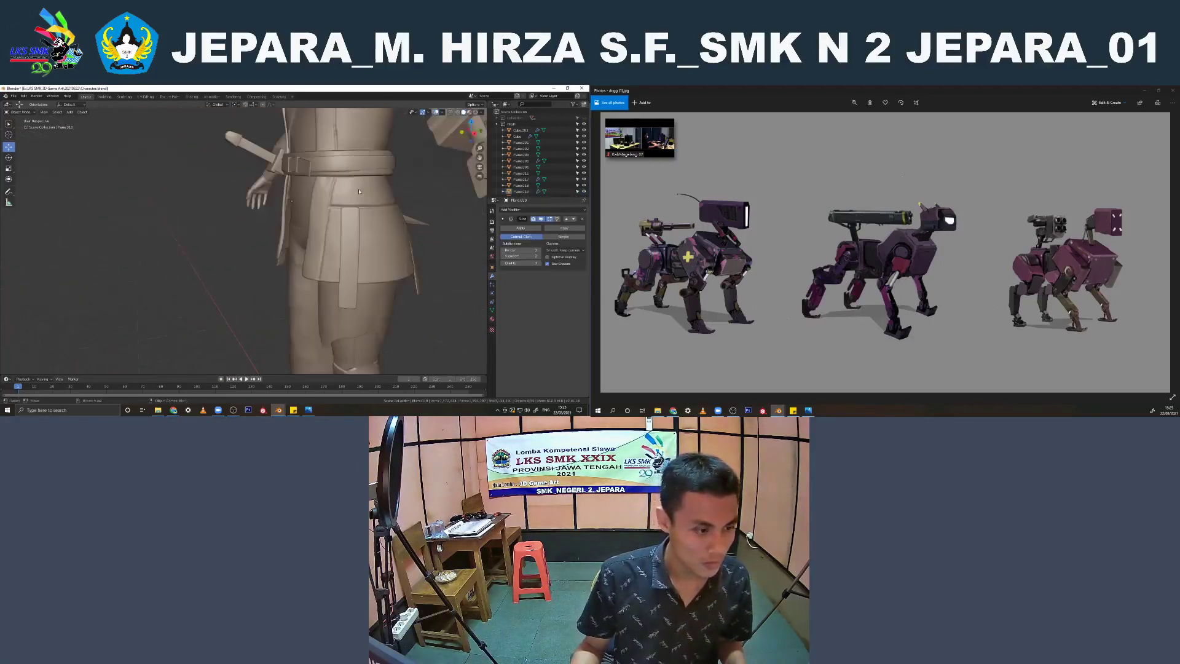
# Scale the lower edge loop of the character's belt in Edit Mode and save the character file
pyautogui.click(362, 168)
pyautogui.press('KP_1')
pyautogui.press('Tab')
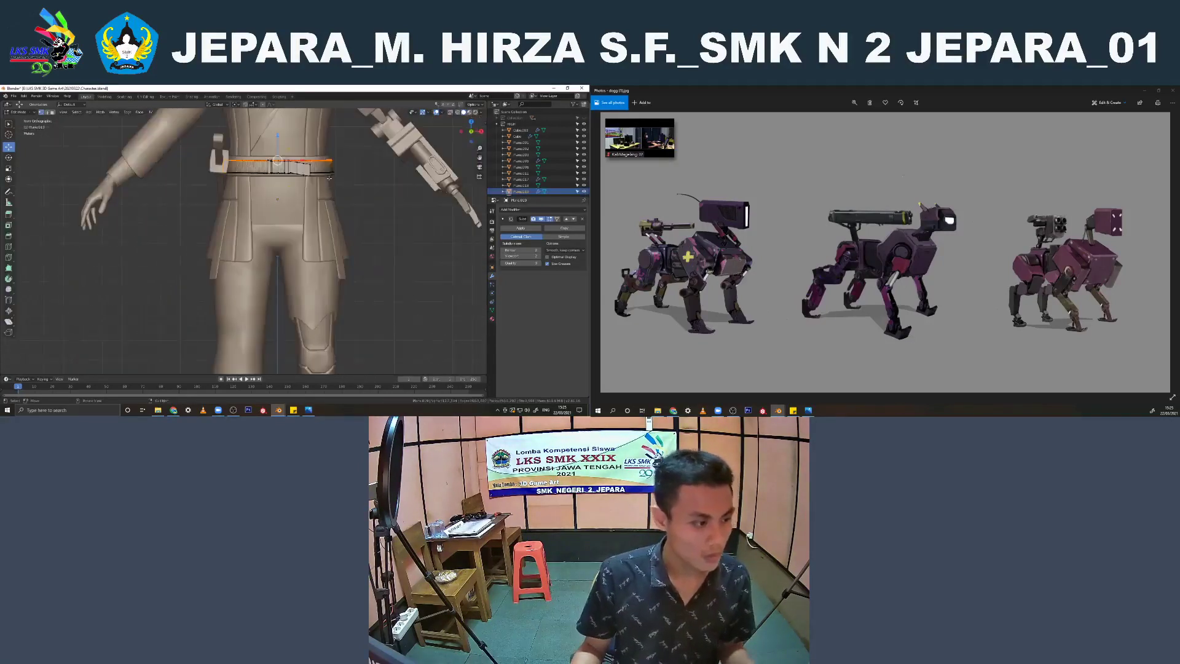
pyautogui.keyDown('shift'); pyautogui.moveTo(334, 184); pyautogui.dragTo(290, 226, button='middle'); pyautogui.keyUp('shift')
pyautogui.scroll(5, 289, 226)
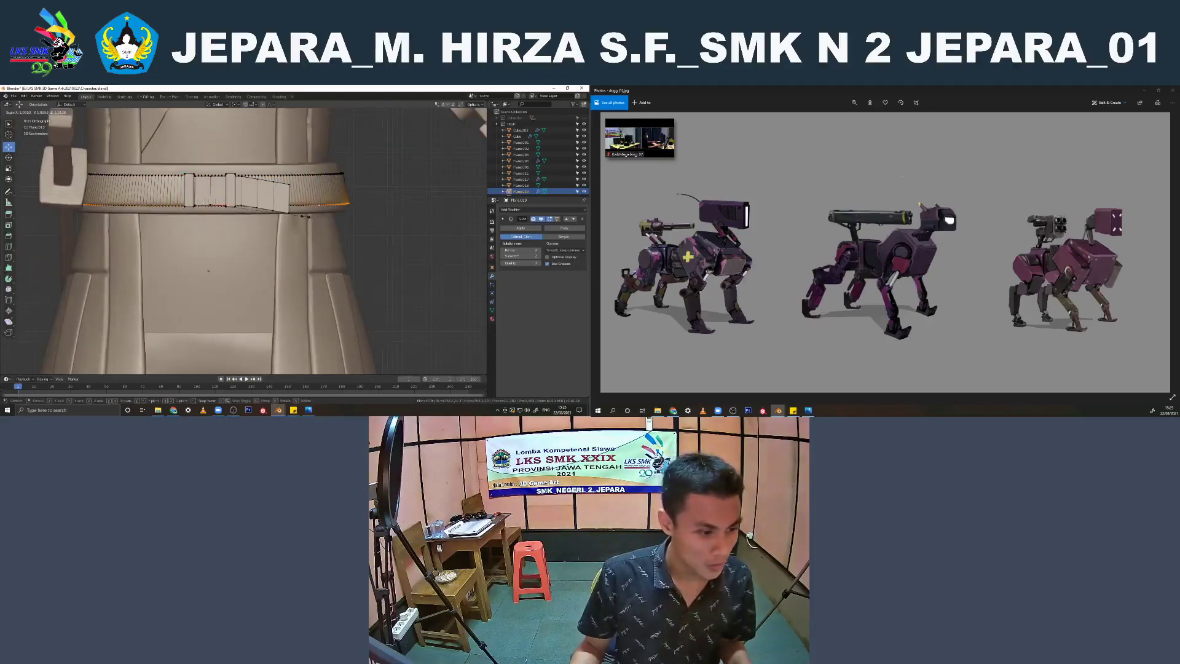
pyautogui.press('Tab')
pyautogui.scroll(-5, 294, 242)
pyautogui.keyDown('shift'); pyautogui.moveTo(294, 243); pyautogui.dragTo(262, 230, button='middle'); pyautogui.keyUp('shift')
pyautogui.scroll(-4, 308, 215)
pyautogui.scroll(-4, 261, 268)
pyautogui.moveTo(261, 230); pyautogui.dragTo(296, 248, button='middle')
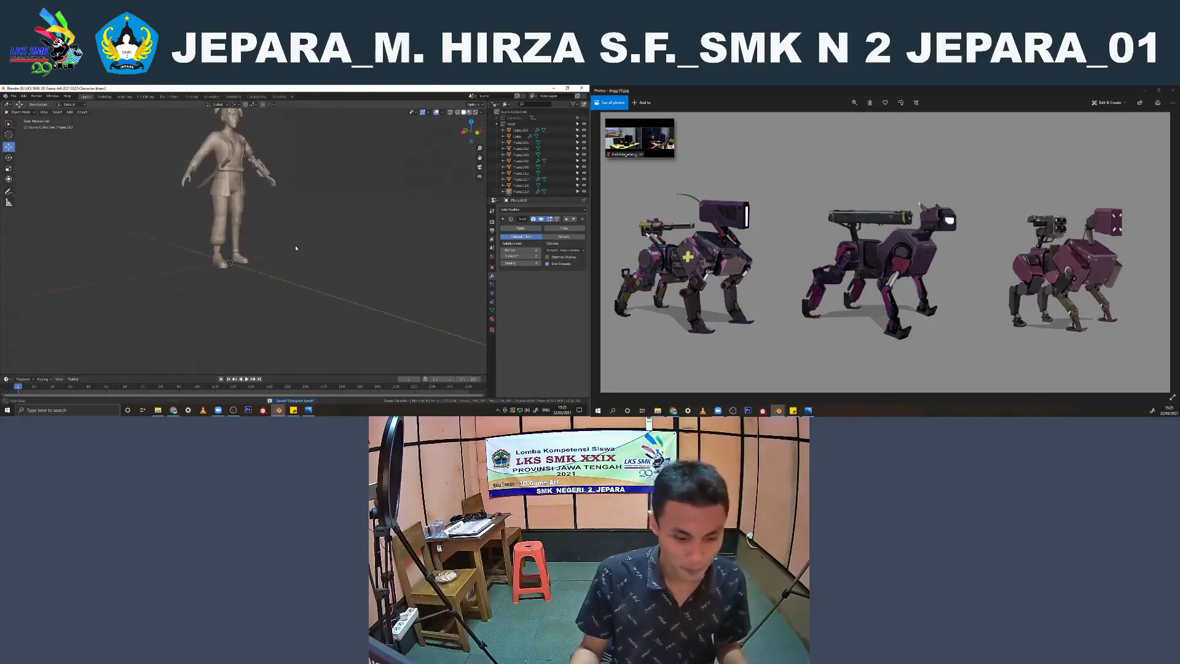
# Switch back to the robot's Blender window, view the model up close and save the file
pyautogui.click(278, 410)
pyautogui.click(308, 382)
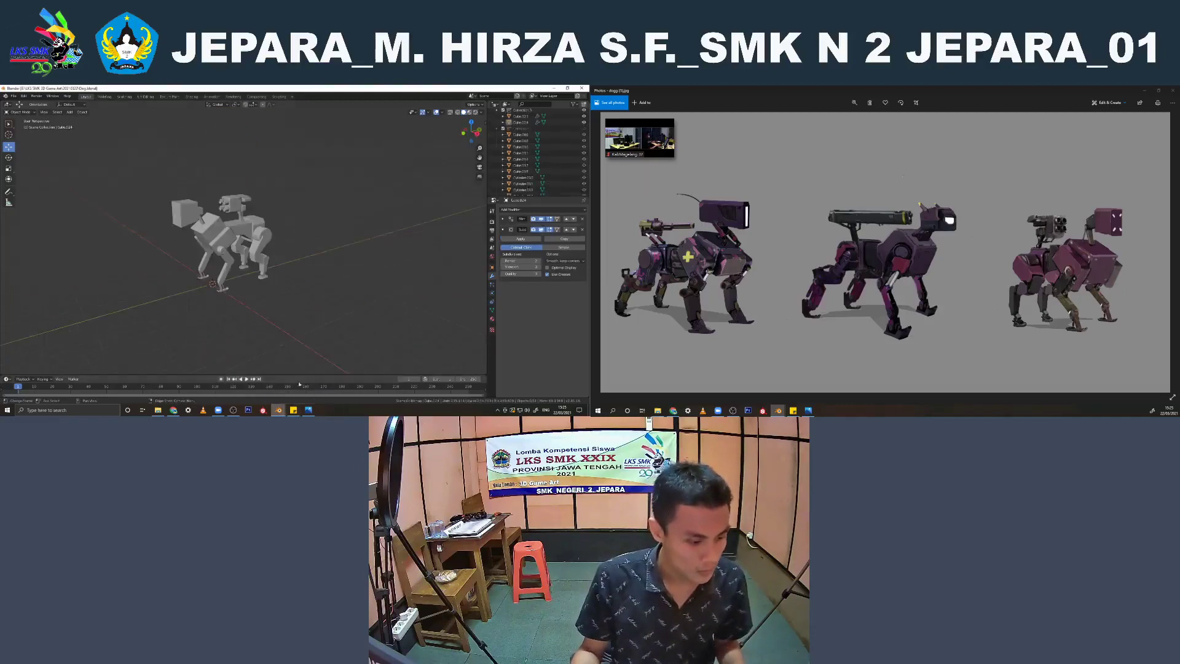
pyautogui.moveTo(230, 264); pyautogui.dragTo(172, 283, button='middle')
pyautogui.scroll(3, 318, 261)
pyautogui.hotkey('ctrl', 's')
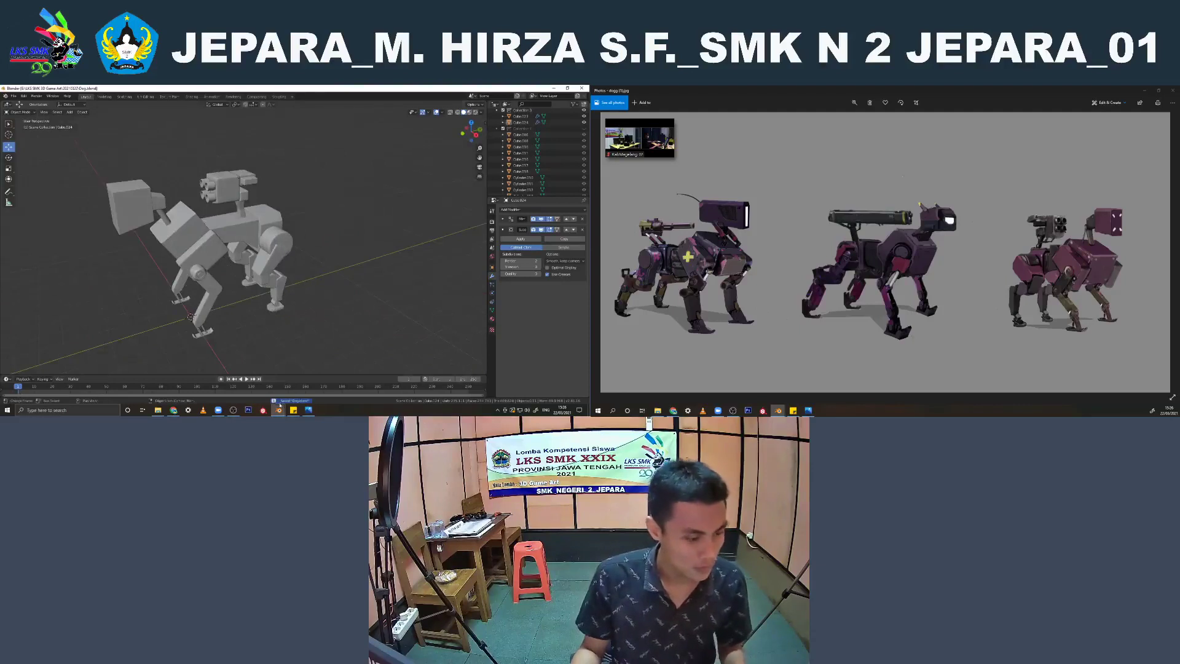
# Switch to the character's Blender window and inspect the belt mesh up close in front wireframe view
pyautogui.moveTo(278, 406)
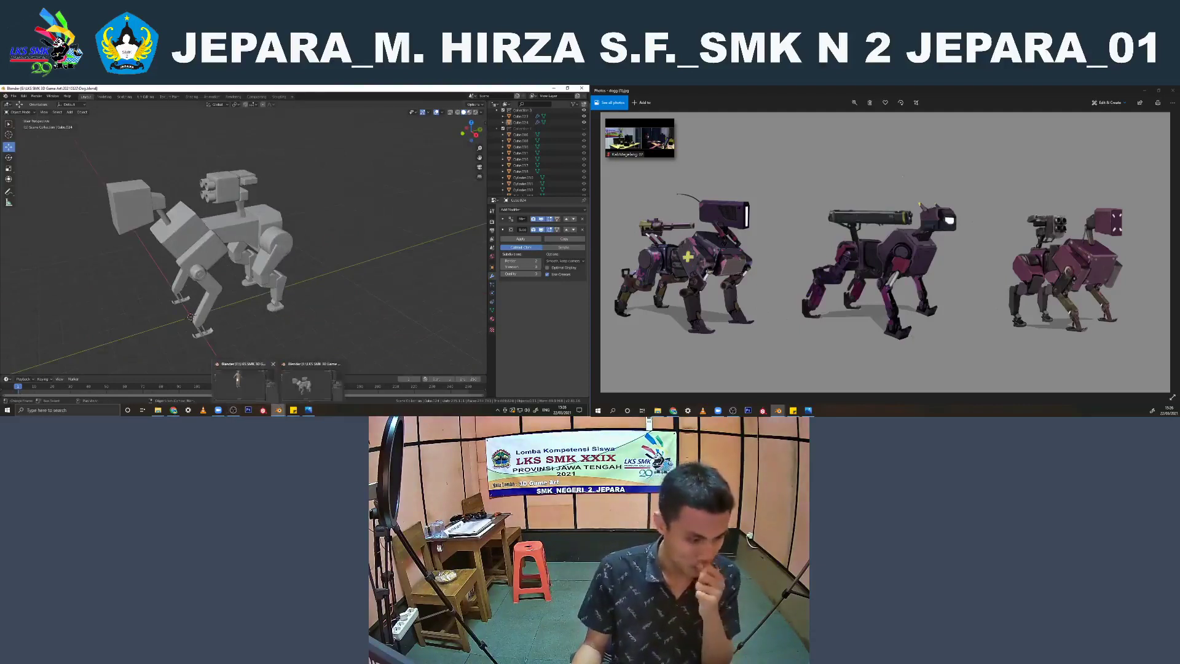
pyautogui.click(242, 380)
pyautogui.moveTo(240, 308); pyautogui.dragTo(233, 246, button='middle')
pyautogui.press('KP_1')
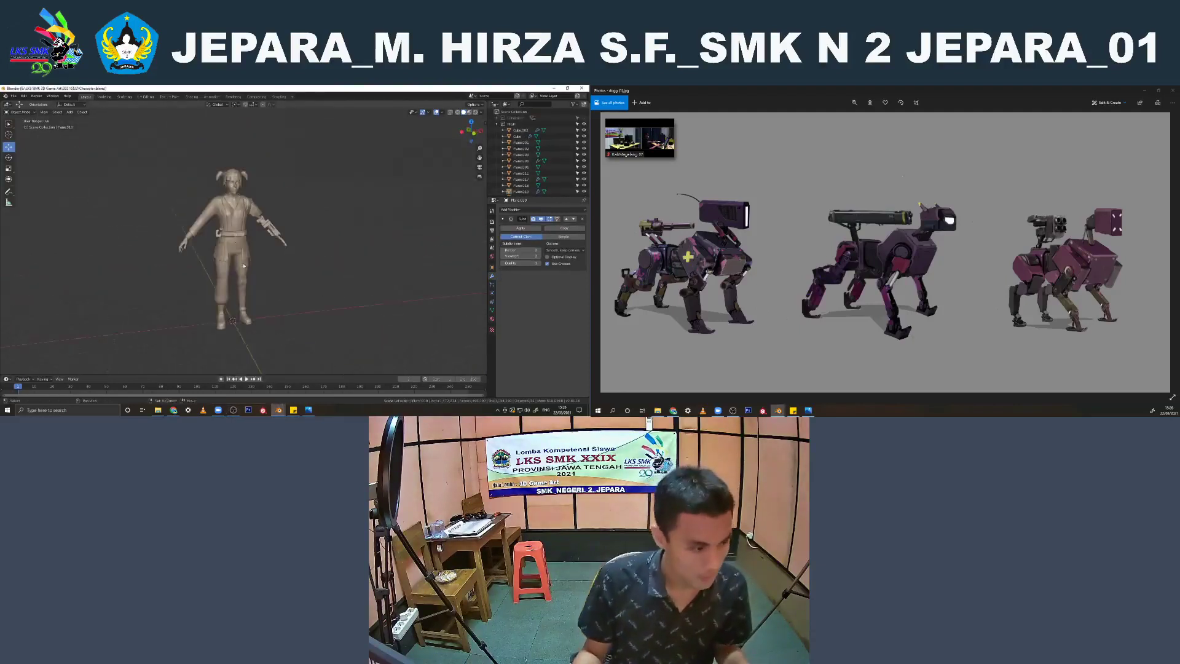
pyautogui.scroll(4, 228, 224)
pyautogui.click(228, 224)
pyautogui.scroll(3, 227, 225)
pyautogui.scroll(3, 228, 225)
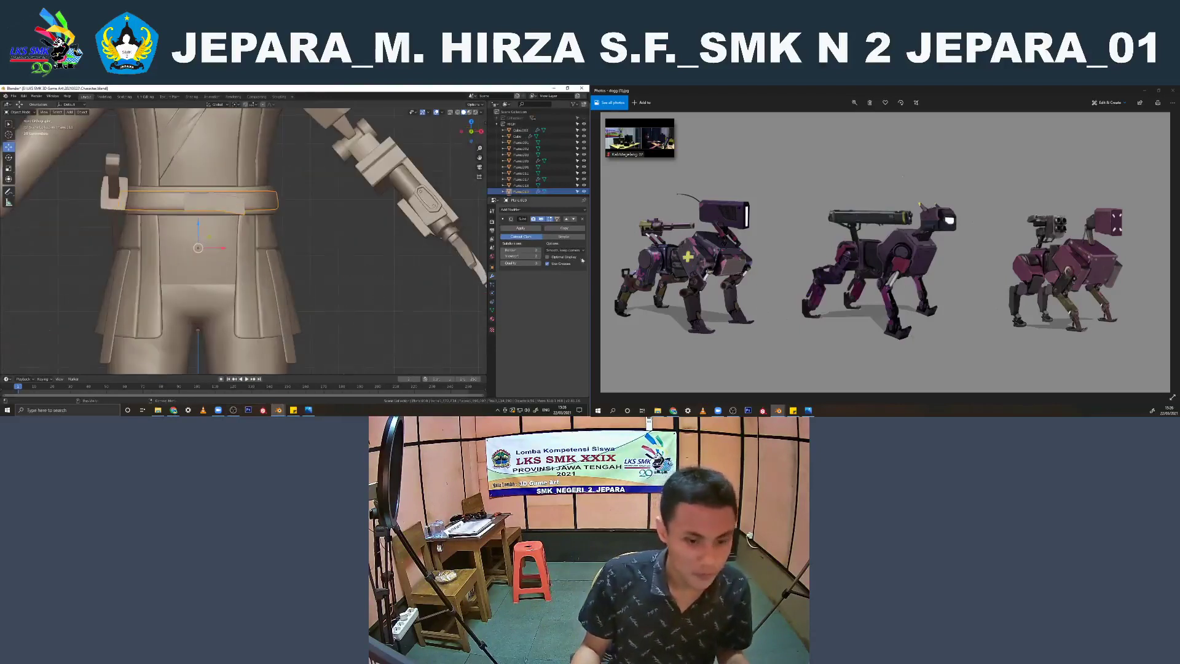
pyautogui.click(540, 257)
pyautogui.hotkey('shift', 'z')
pyautogui.keyDown('shift'); pyautogui.moveTo(250, 242); pyautogui.dragTo(258, 276, button='middle'); pyautogui.keyUp('shift')
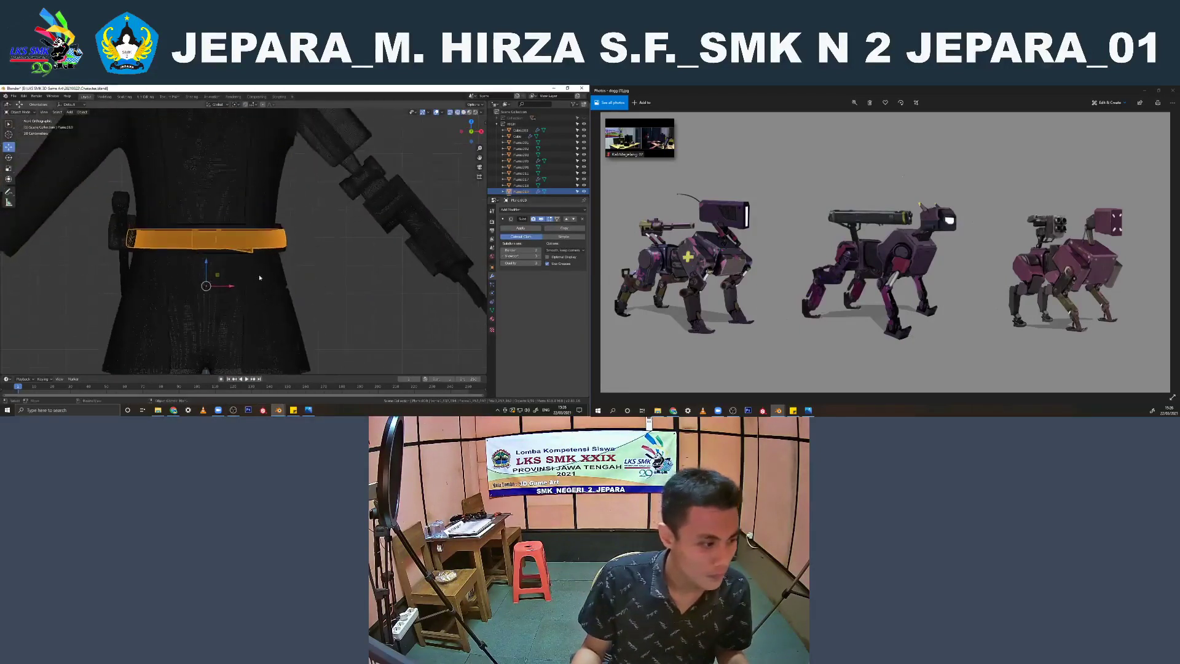
# Duplicate all of the character's objects in place, move the copies to a new collection and hide that collection
pyautogui.scroll(-4, 274, 273)
pyautogui.press('a')
pyautogui.scroll(-3, 274, 273)
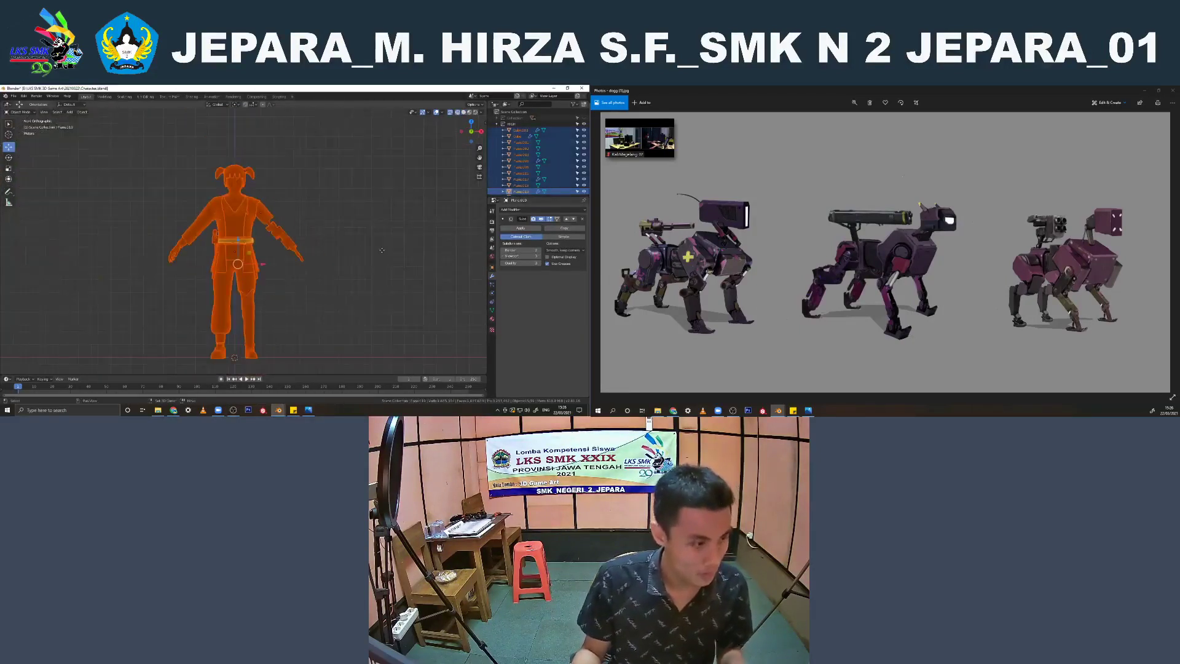
pyautogui.hotkey('shift', 'd')
pyautogui.press('Escape')
pyautogui.press('m')
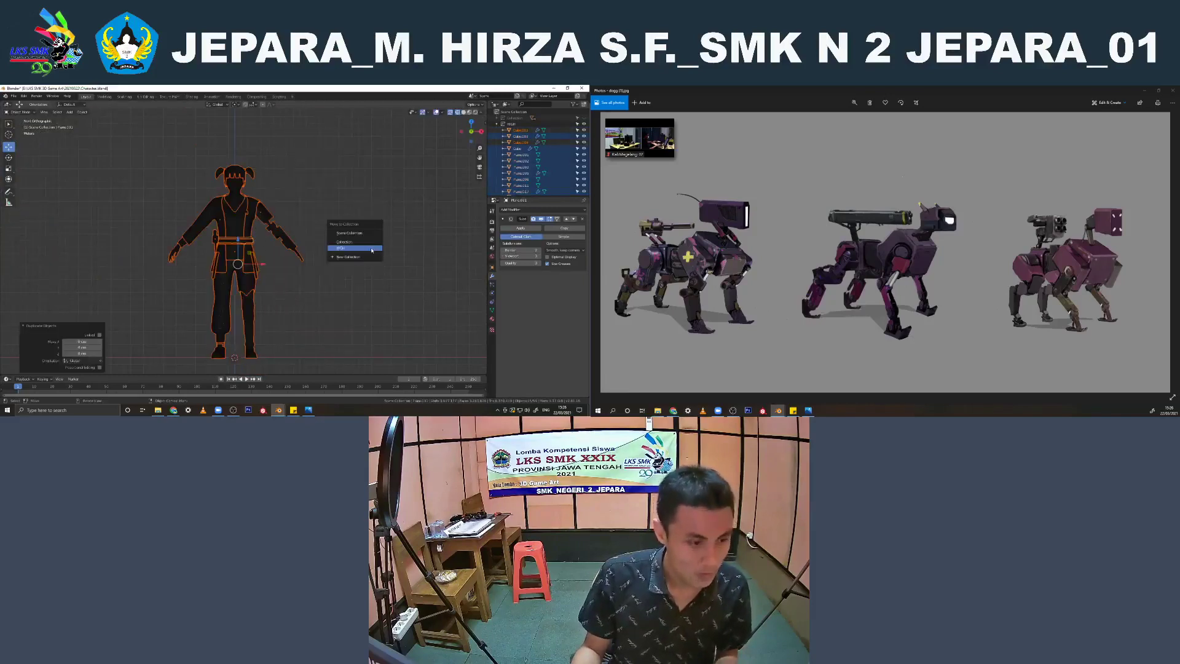
pyautogui.click(369, 256)
pyautogui.click(362, 261)
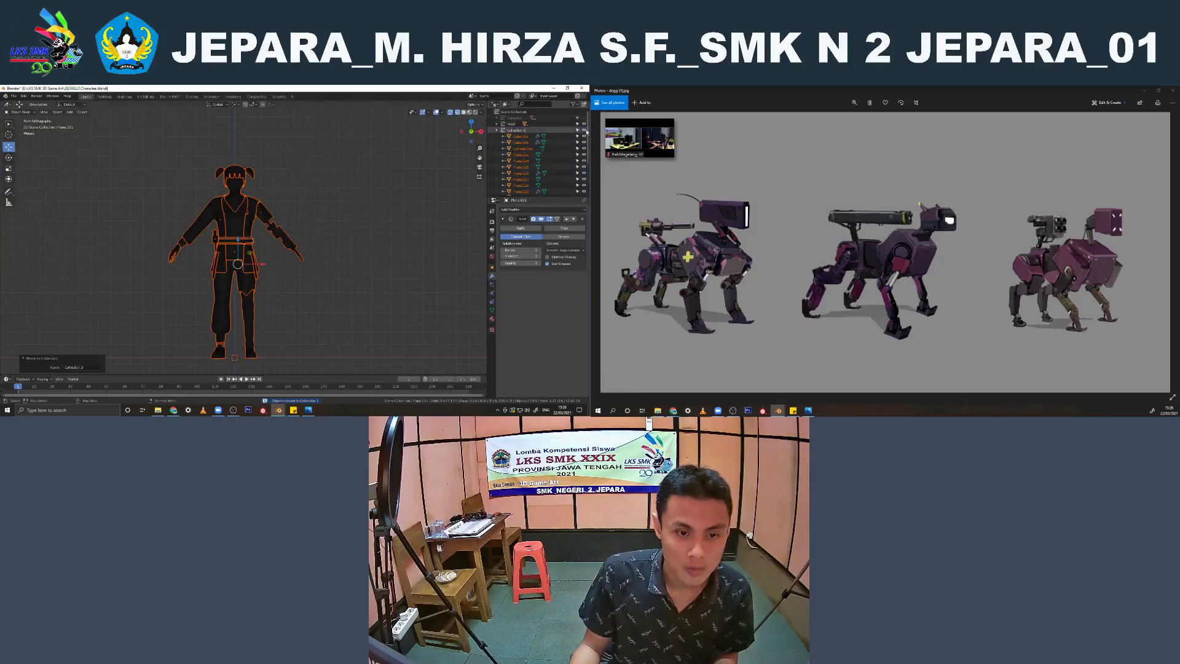
pyautogui.click(586, 131)
pyautogui.click(522, 155)
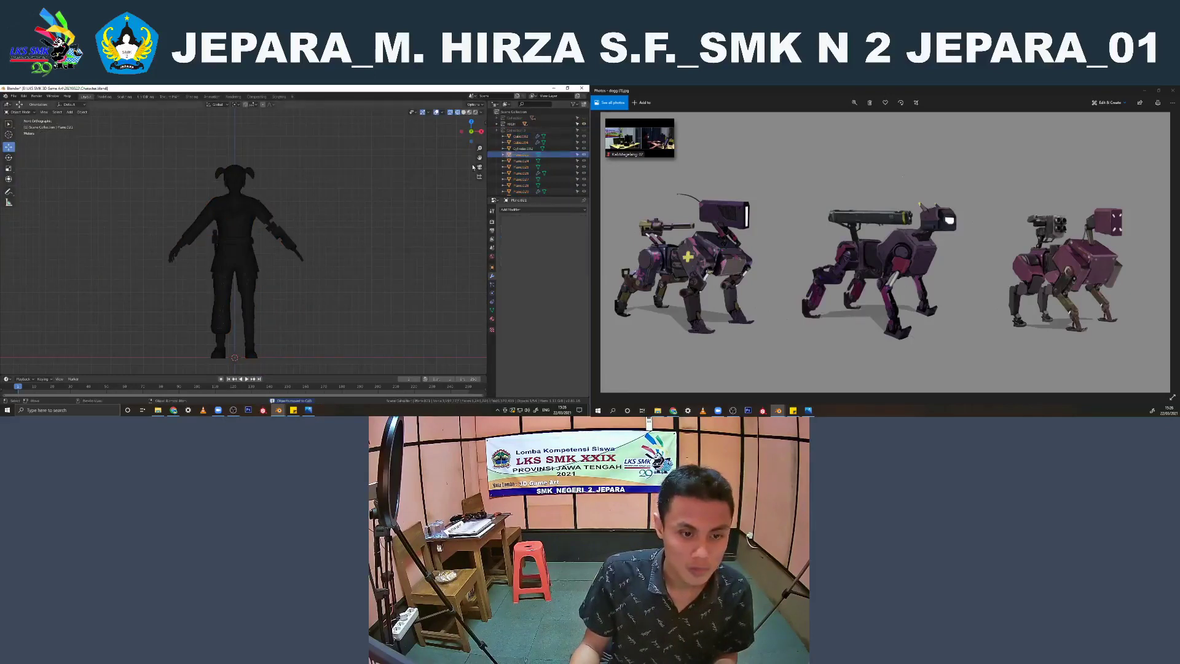
# Collapse the character's collections in the Outliner and delete the leftover cylinder near the head
pyautogui.click(510, 125)
pyautogui.click(497, 130)
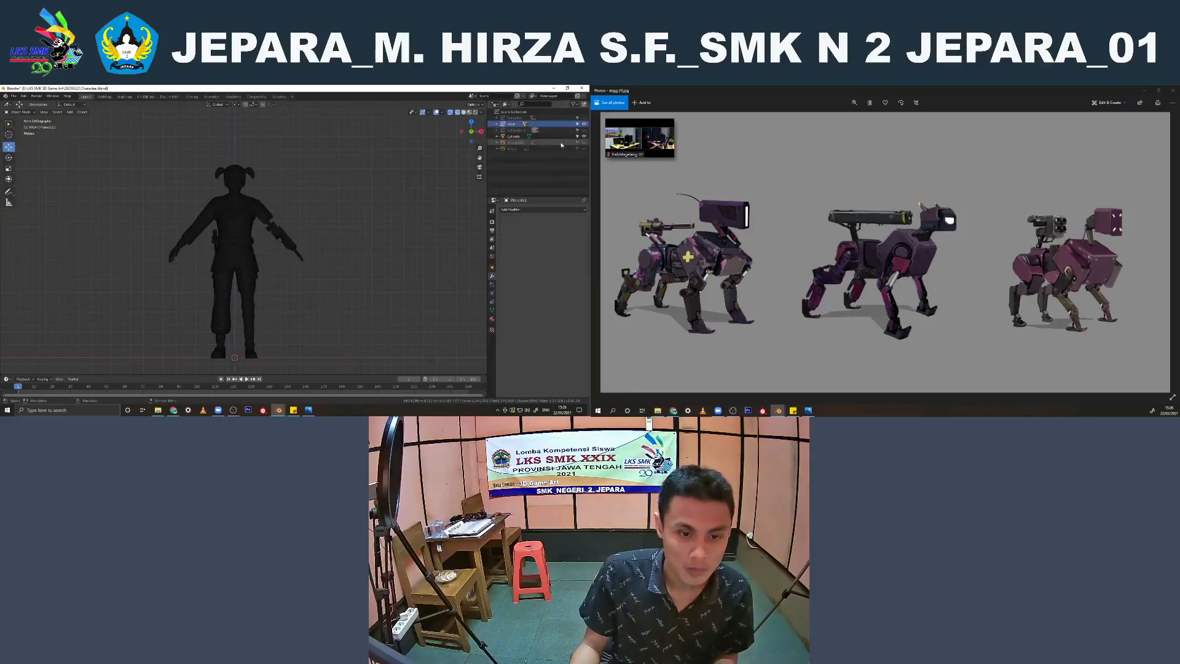
pyautogui.click(514, 136)
pyautogui.scroll(3, 262, 182)
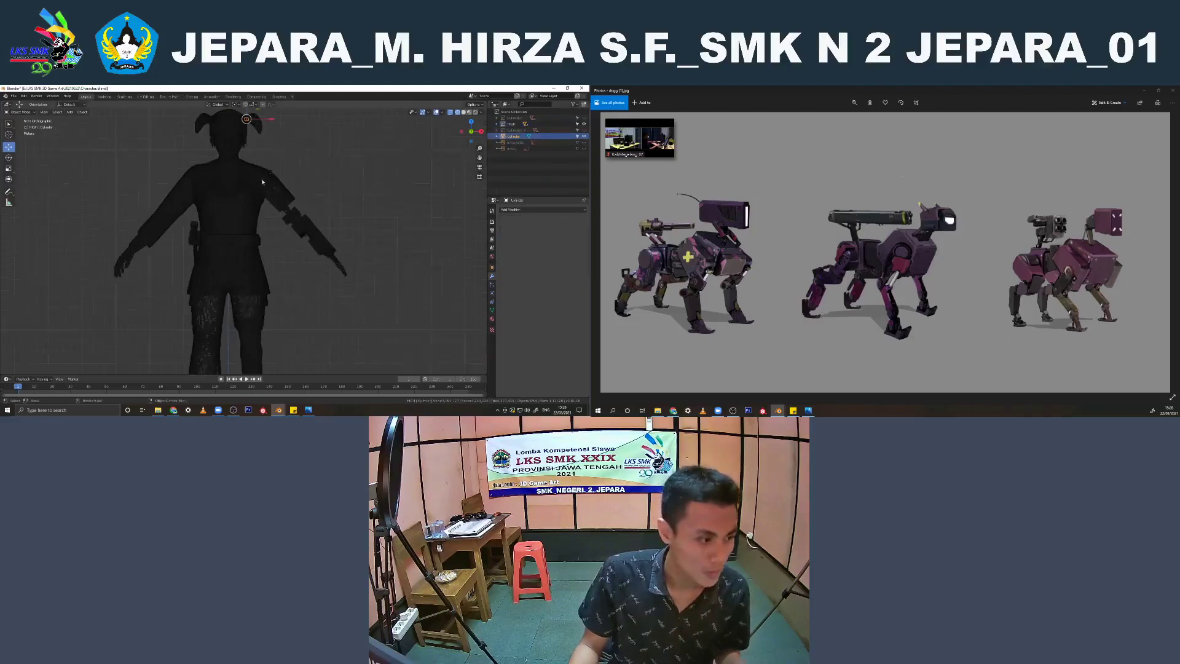
pyautogui.moveTo(262, 181); pyautogui.dragTo(262, 187, button='middle')
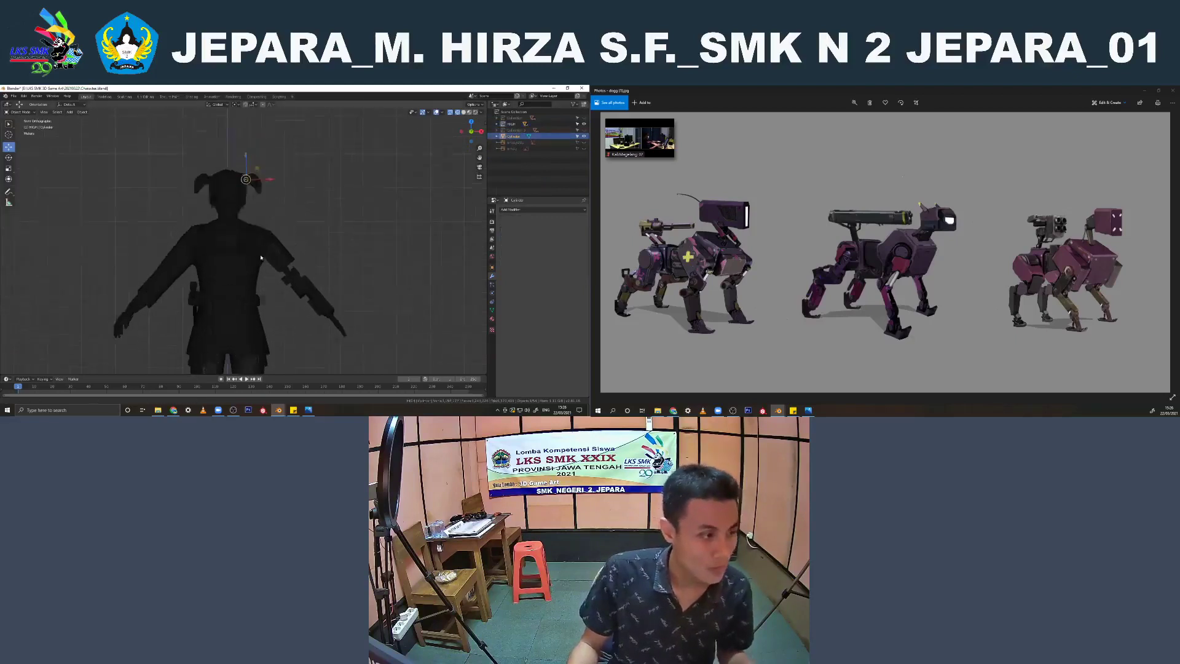
pyautogui.press('KP_1')
pyautogui.scroll(4, 287, 225)
pyautogui.press('x')
pyautogui.click(286, 221)
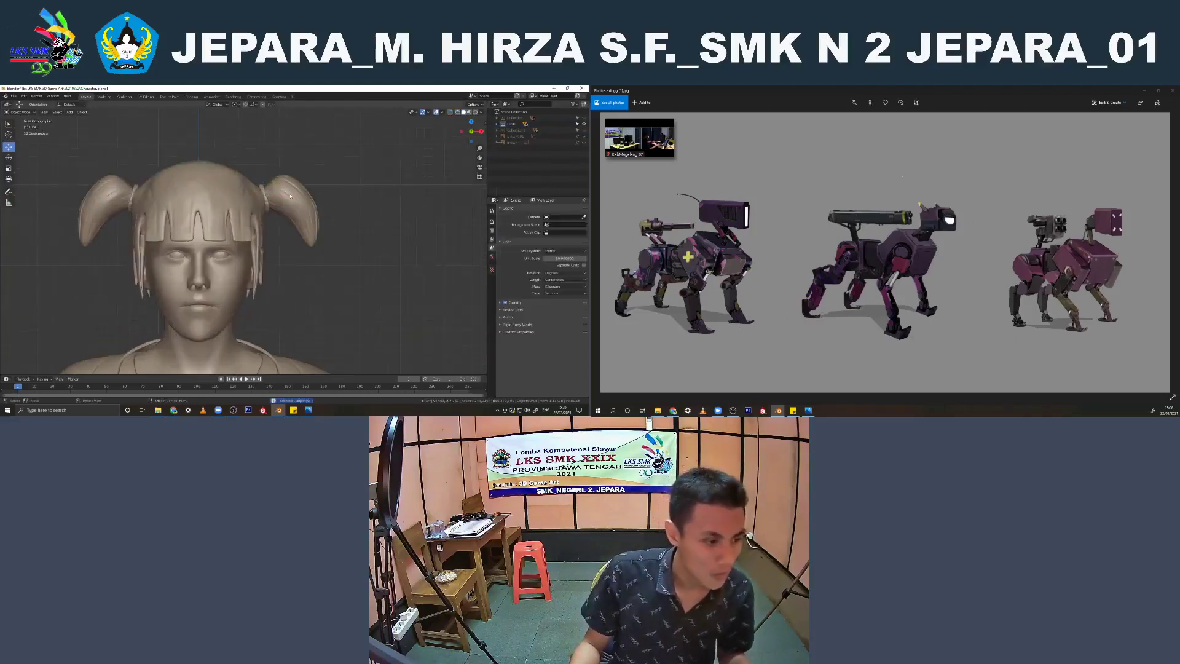
# Apply the Subdivision Surface modifier on the character's mechanical arm
pyautogui.click(231, 275)
pyautogui.click(231, 275)
pyautogui.keyDown('shift'); pyautogui.moveTo(245, 286); pyautogui.dragTo(240, 215, button='middle'); pyautogui.keyUp('shift')
pyautogui.scroll(-1, 240, 221)
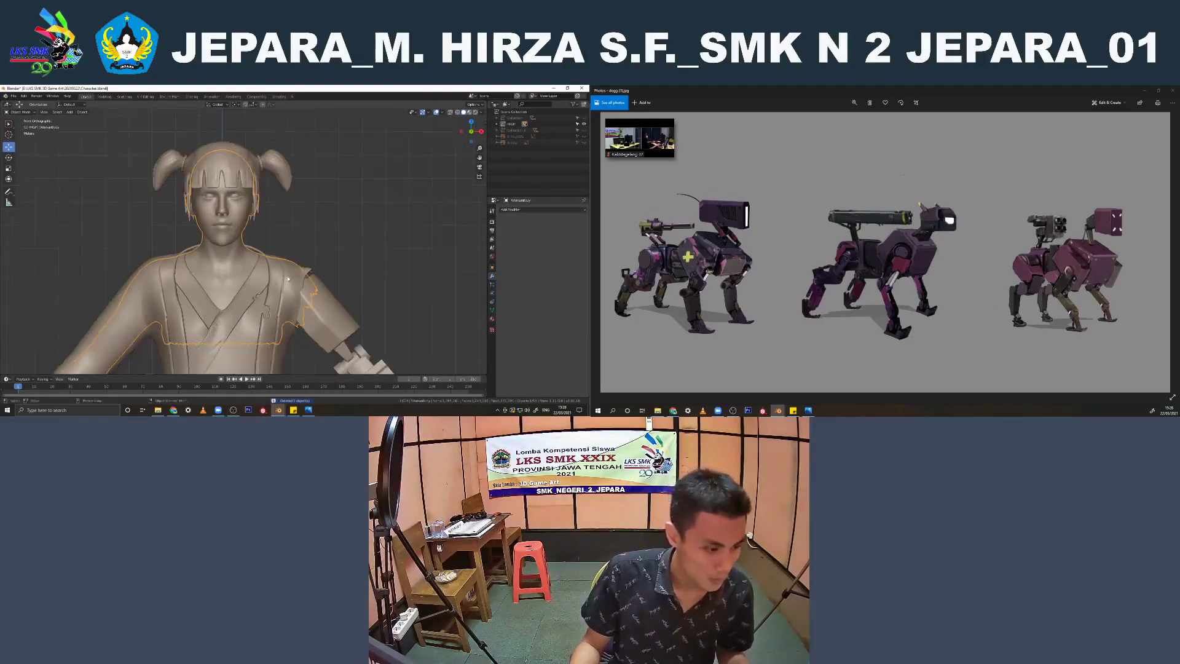
pyautogui.click(263, 281)
pyautogui.scroll(-4, 271, 285)
pyautogui.keyDown('shift'); pyautogui.moveTo(284, 289); pyautogui.dragTo(279, 239, button='middle'); pyautogui.keyUp('shift')
pyautogui.scroll(2, 284, 243)
pyautogui.click(318, 244)
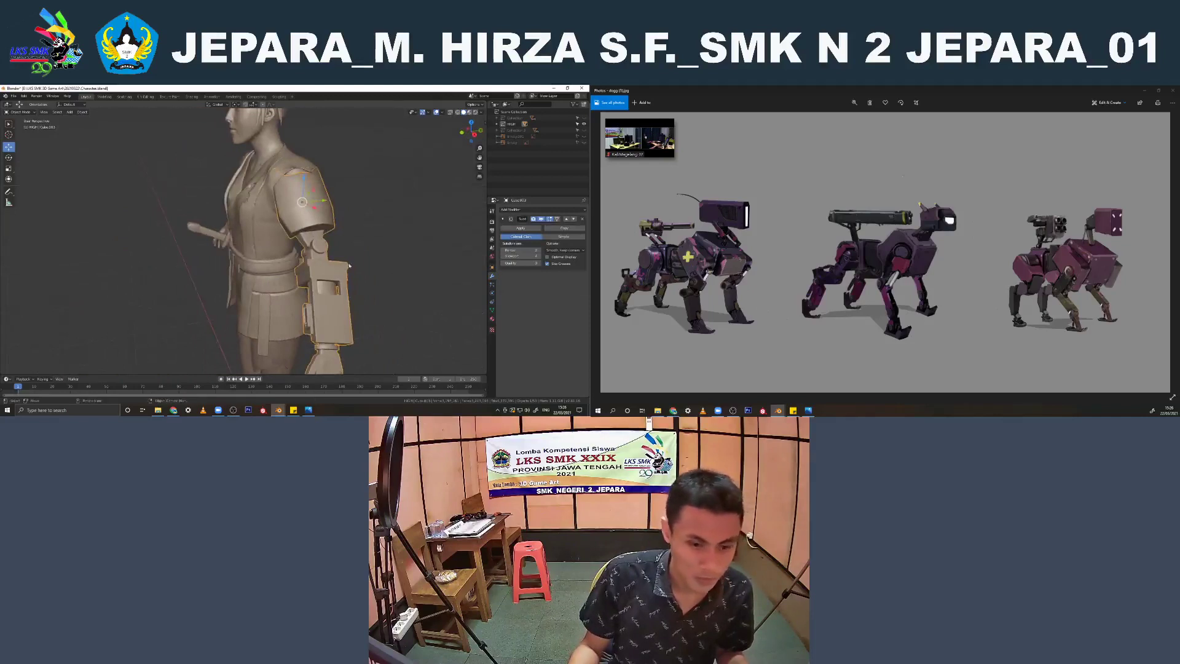
pyautogui.hotkey('shift', 'z')
pyautogui.scroll(2, 350, 266)
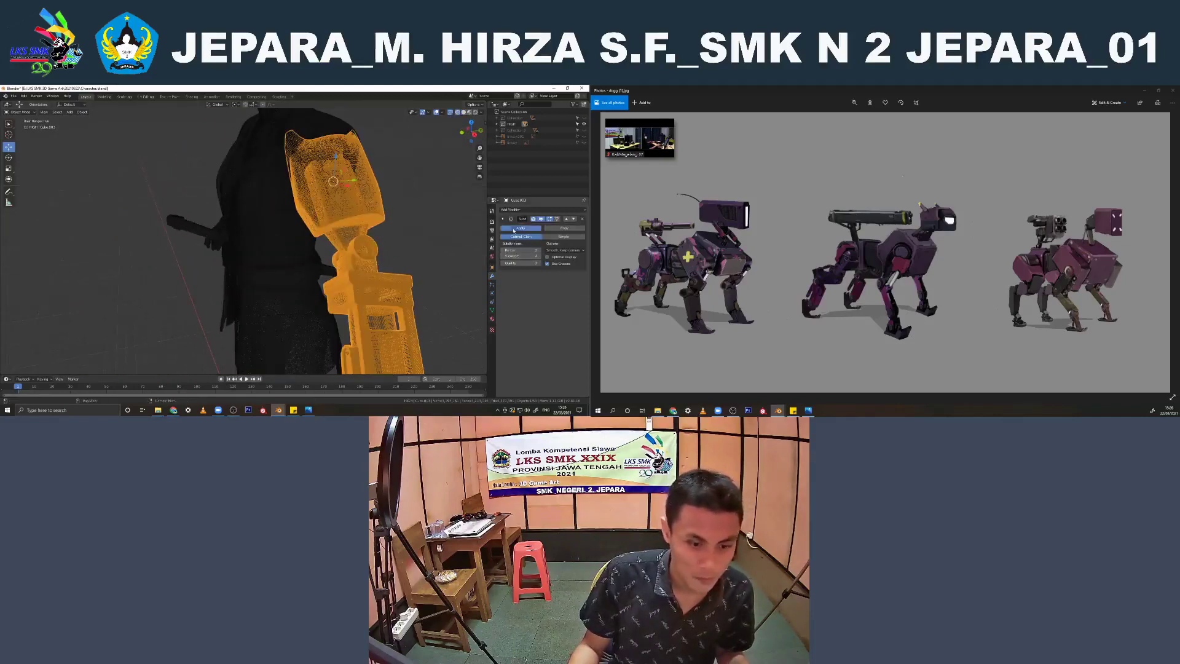
pyautogui.click(520, 228)
pyautogui.hotkey('shift', 'z')
# Apply the Subdivision Surface modifier on the character's belt and check the belt in solid view
pyautogui.click(276, 274)
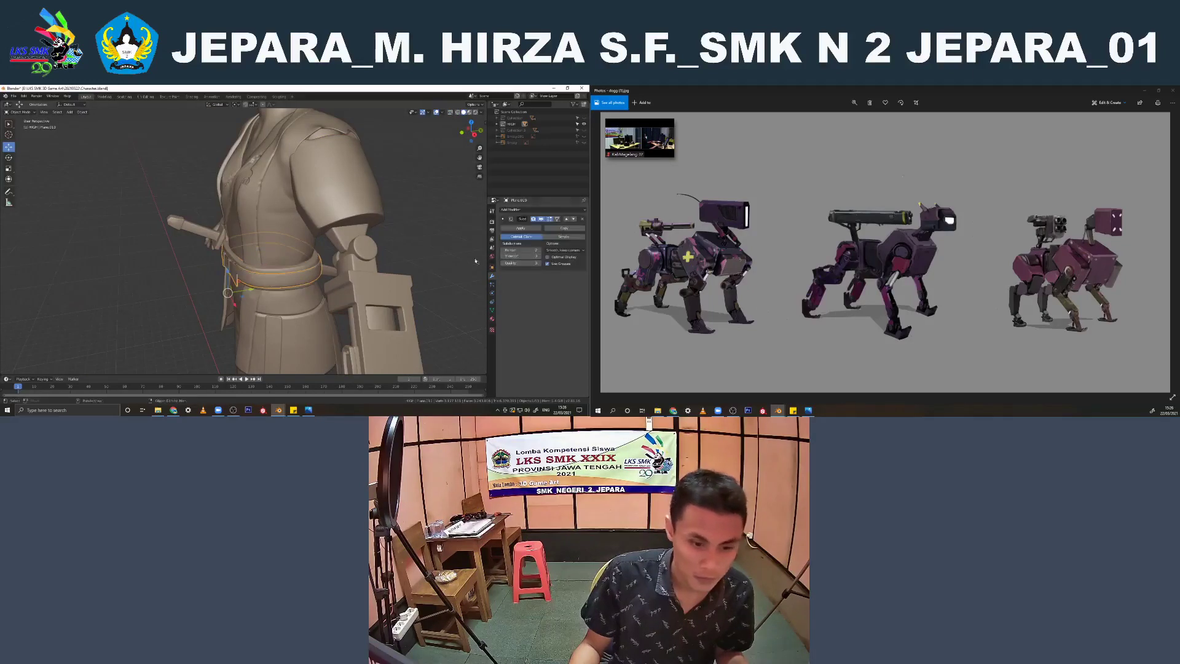
pyautogui.hotkey('shift', 'z')
pyautogui.click(521, 228)
pyautogui.hotkey('shift', 'z')
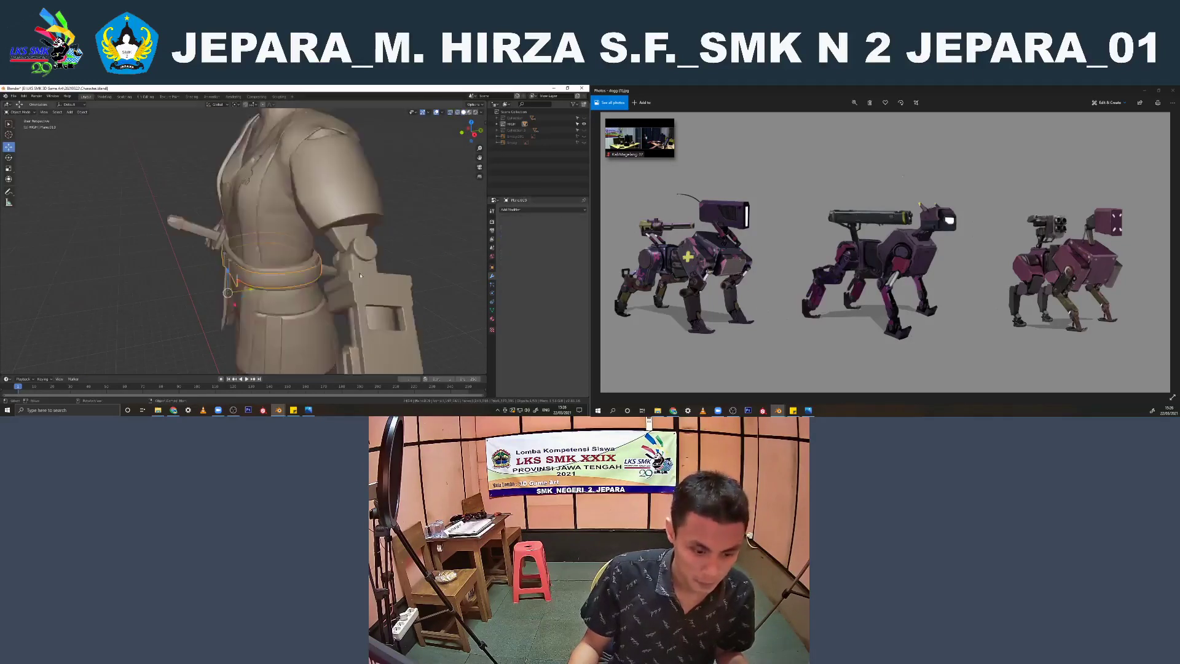
pyautogui.scroll(3, 311, 292)
pyautogui.click(311, 292)
pyautogui.scroll(-3, 311, 292)
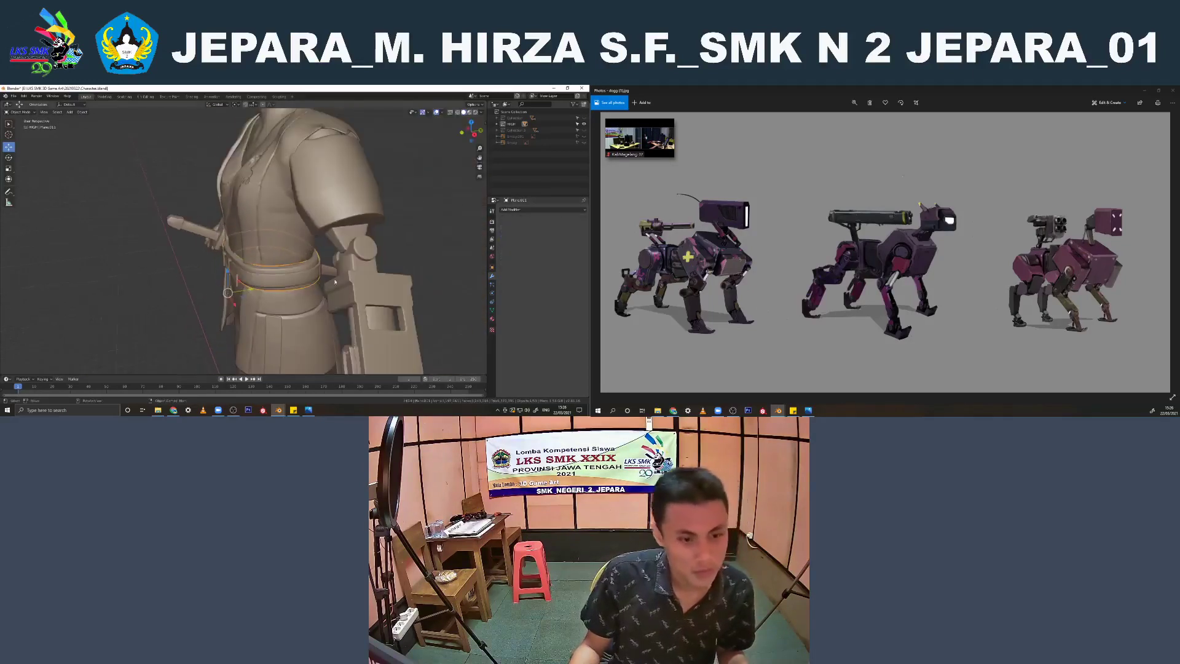
# Try to delete the hidden collection of duplicated character objects and undo the attempt
pyautogui.rightClick(506, 131)
pyautogui.click(475, 165)
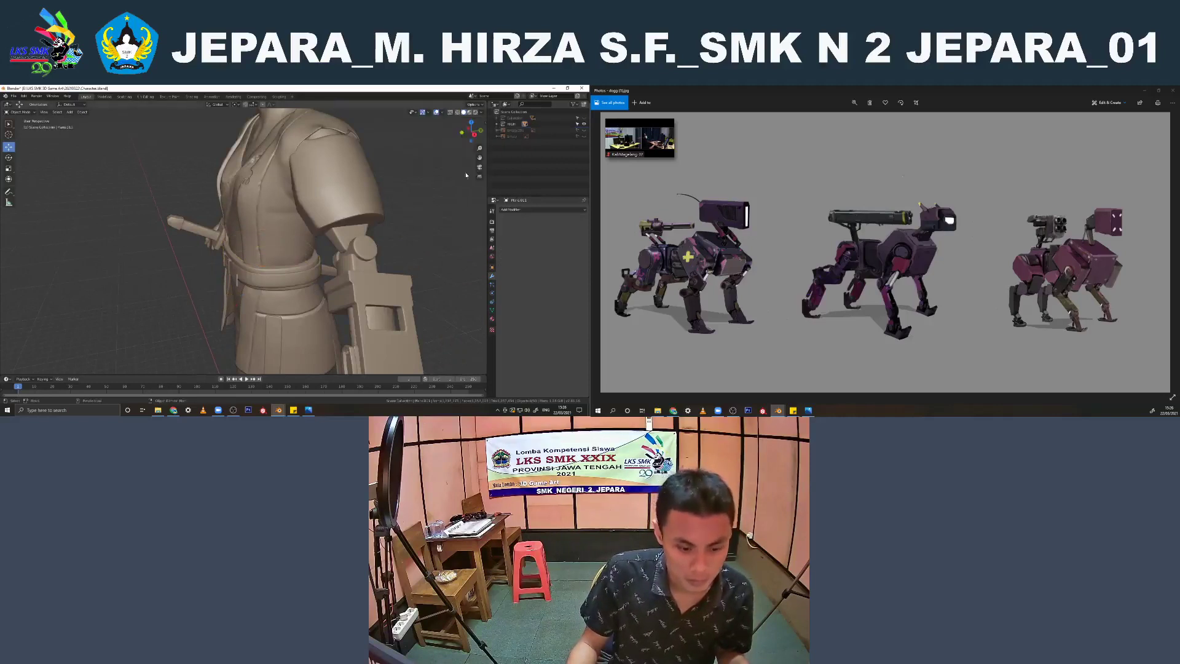
pyautogui.scroll(-5, 334, 206)
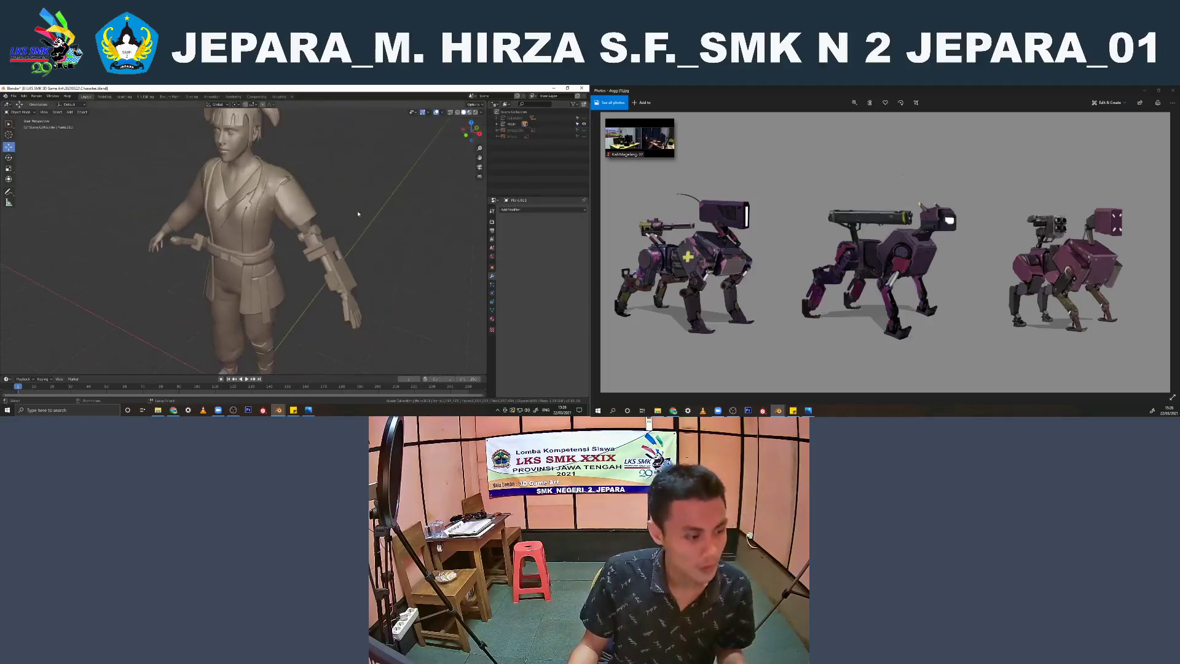
pyautogui.hotkey('ctrl', 'z')
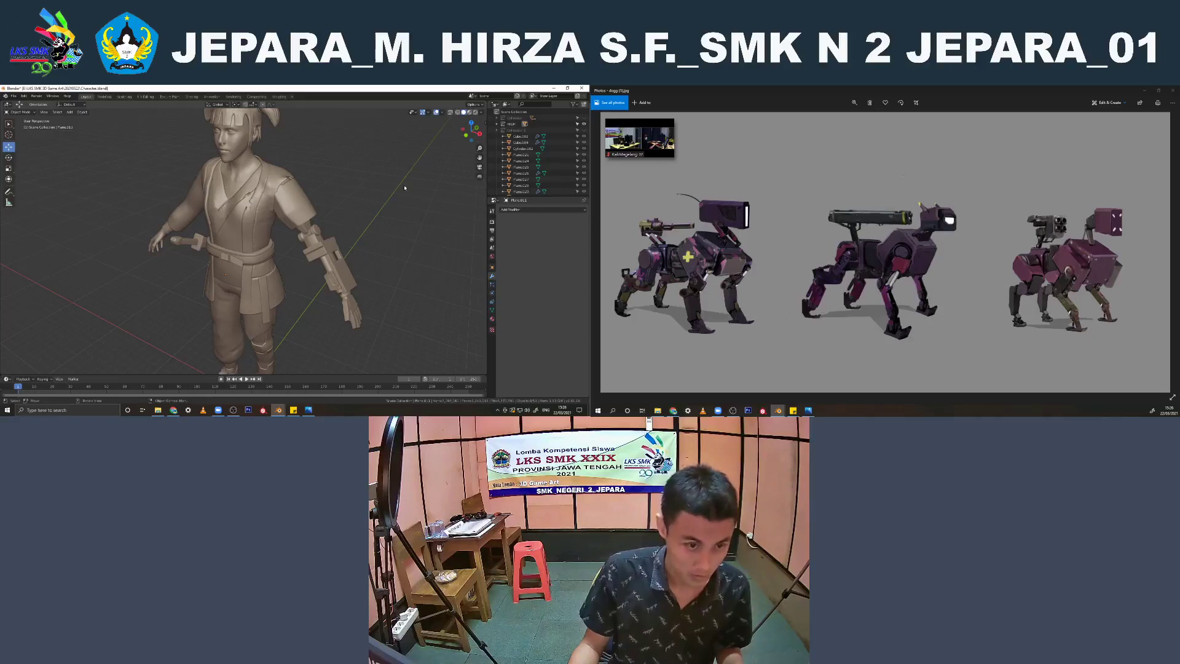
pyautogui.hotkey('ctrl', 'z')
# Save the character scene as a separate Blender file under a new name
pyautogui.hotkey('ctrl', 'shift', 's')
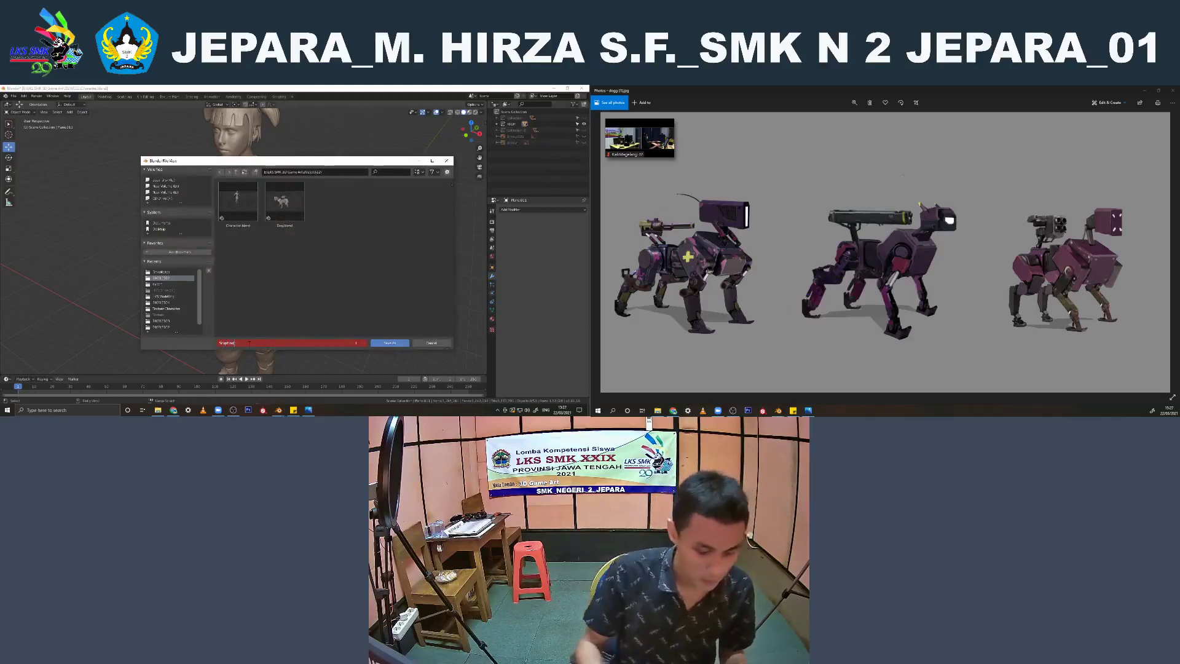
pyautogui.press('Return')
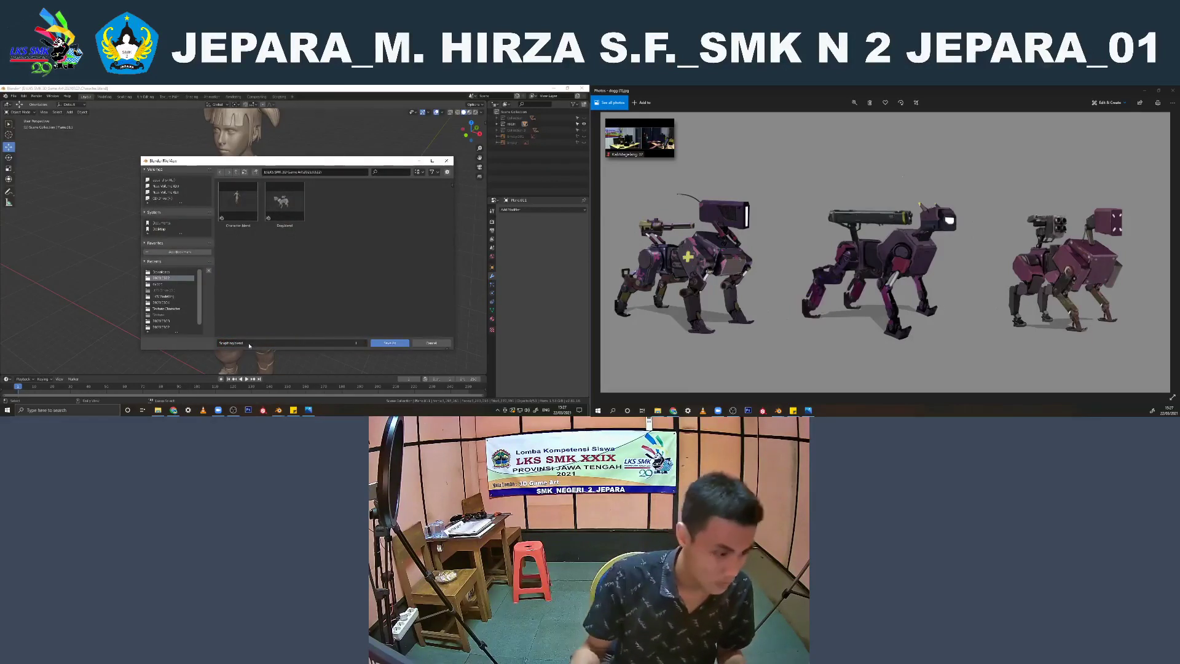
pyautogui.click(393, 344)
# Delete the unneeded collections with their hierarchies, keeping only the visible character's collection
pyautogui.moveTo(283, 262); pyautogui.dragTo(406, 203, button='middle')
pyautogui.rightClick(516, 129)
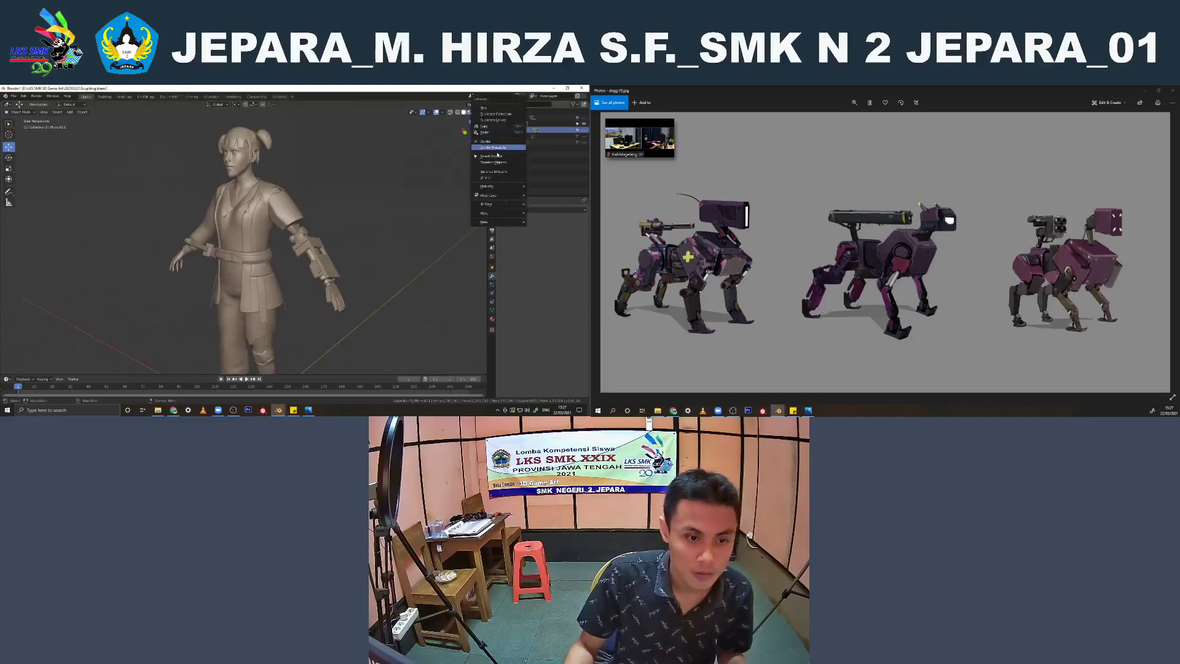
pyautogui.click(514, 148)
pyautogui.click(516, 118)
pyautogui.rightClick(517, 118)
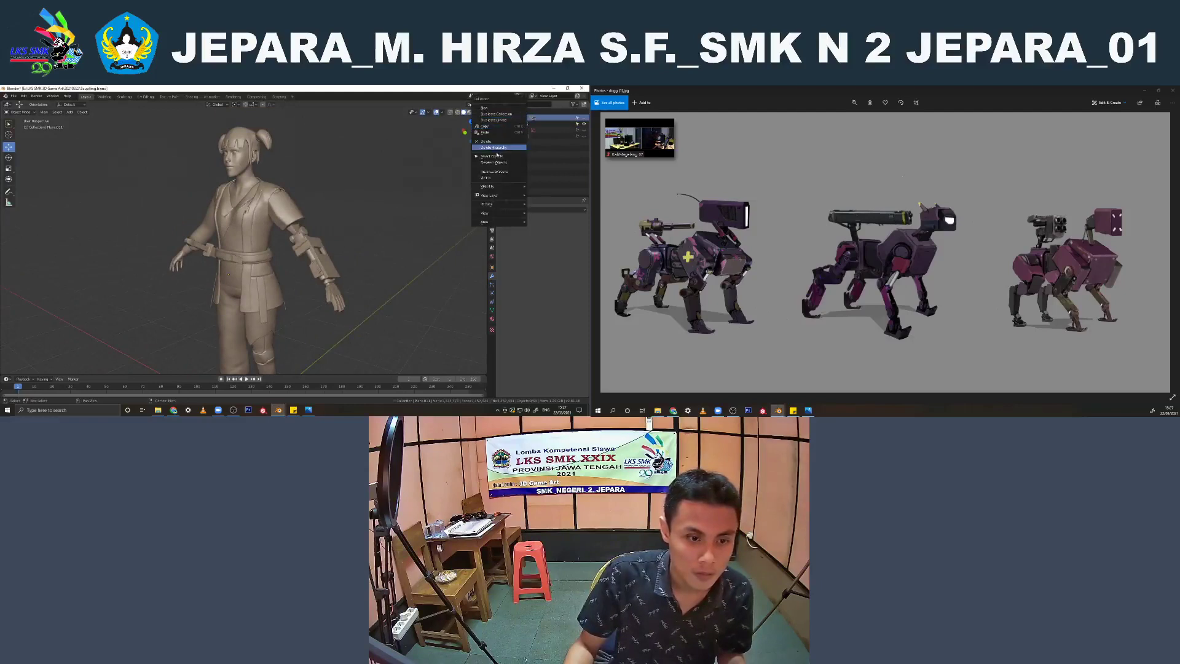
pyautogui.click(509, 148)
pyautogui.click(515, 125)
pyautogui.rightClick(515, 124)
pyautogui.click(515, 125)
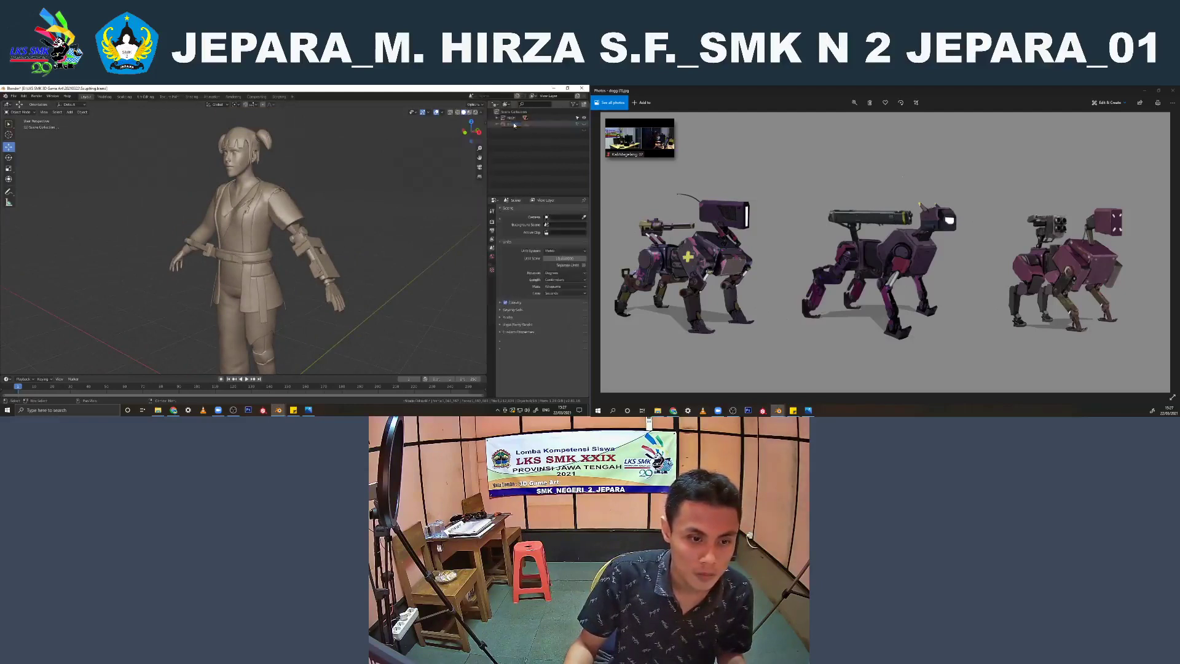
pyautogui.click(514, 124)
pyautogui.rightClick(514, 124)
pyautogui.click(514, 125)
# Examine the character's jacket, belt and trousers one by one from several angles, checking each part's modifiers
pyautogui.scroll(2, 255, 244)
pyautogui.click(252, 231)
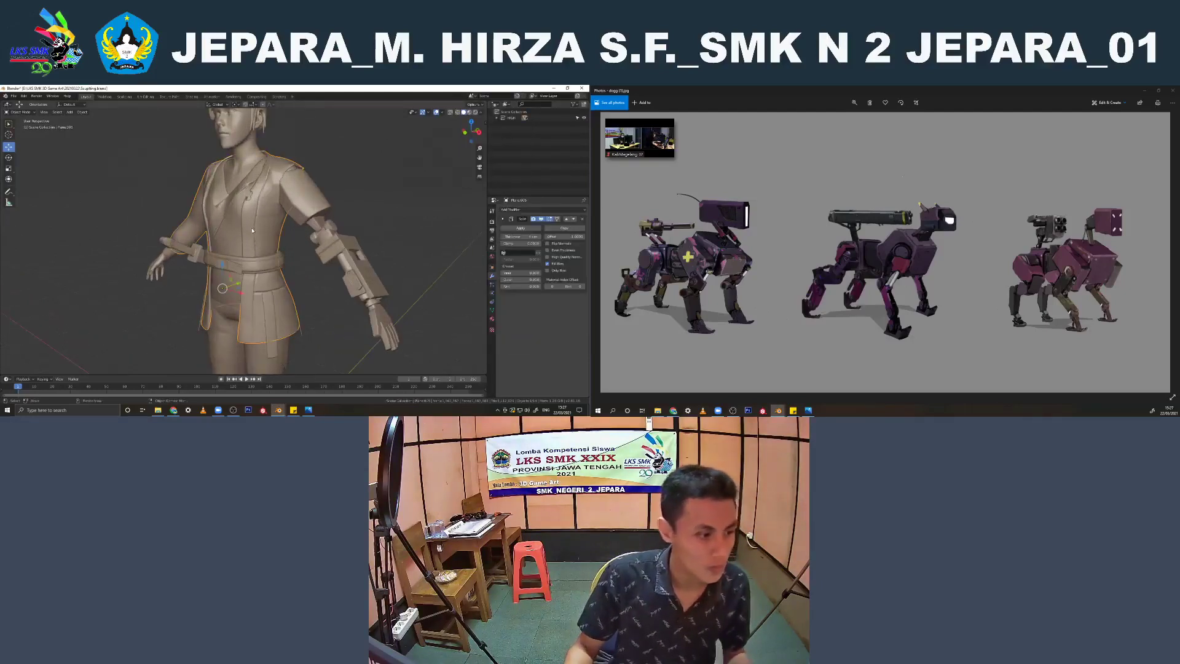
pyautogui.click(261, 268)
pyautogui.scroll(3, 261, 271)
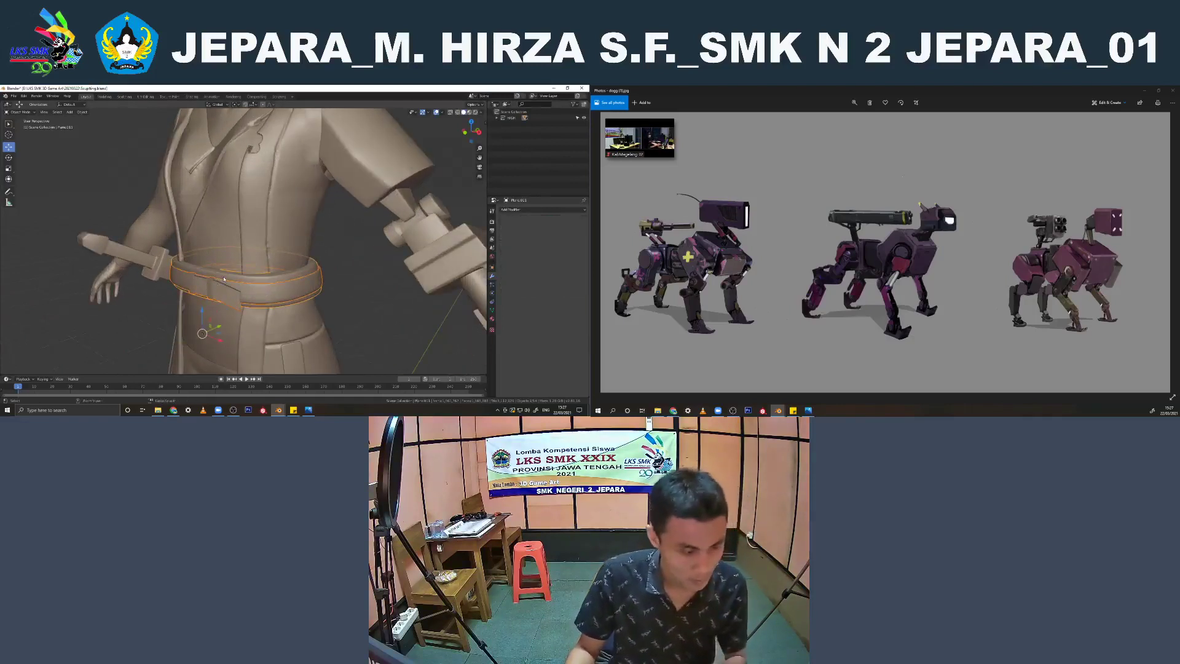
pyautogui.scroll(-5, 342, 271)
pyautogui.keyDown('shift'); pyautogui.moveTo(341, 270); pyautogui.dragTo(329, 223, button='middle'); pyautogui.keyUp('shift')
pyautogui.click(264, 231)
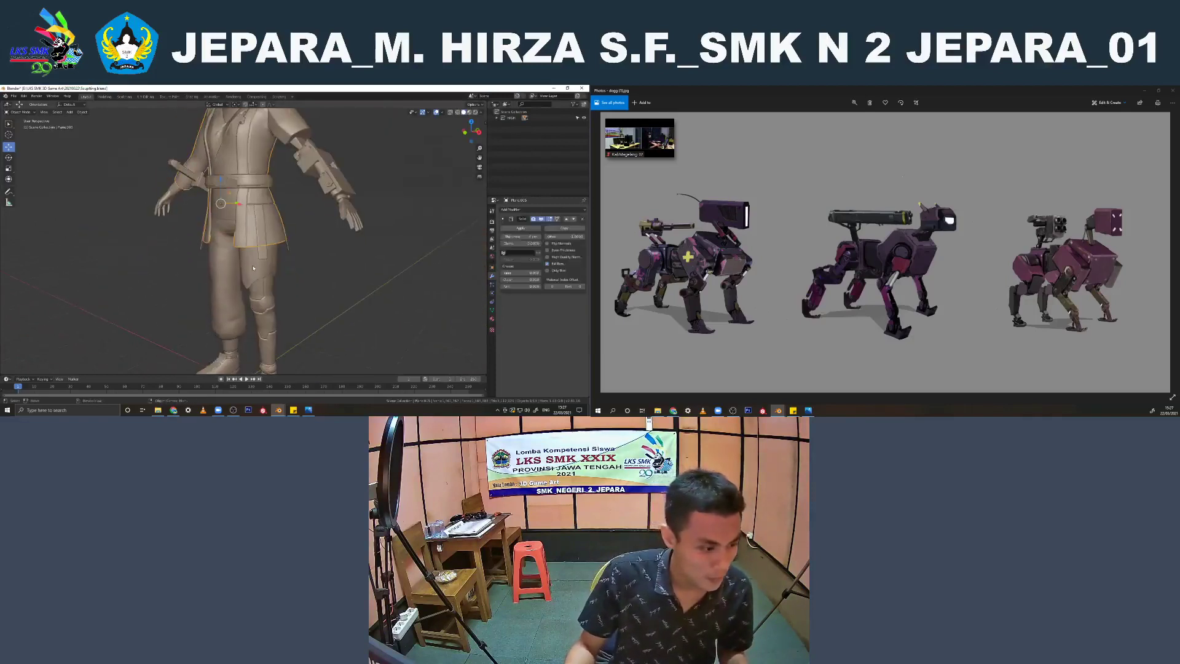
pyautogui.click(257, 268)
pyautogui.moveTo(256, 268); pyautogui.dragTo(293, 262, button='middle')
pyautogui.keyDown('shift'); pyautogui.click(216, 218); pyautogui.keyUp('shift')
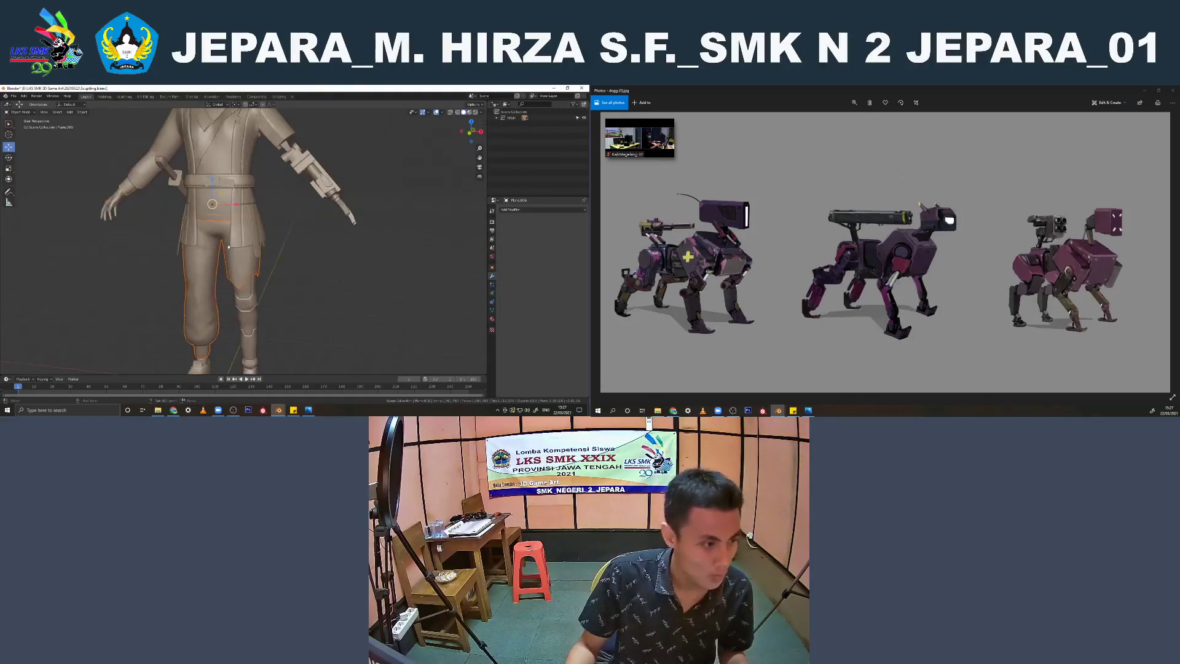
pyautogui.keyDown('shift'); pyautogui.moveTo(216, 218); pyautogui.dragTo(226, 266, button='middle'); pyautogui.keyUp('shift')
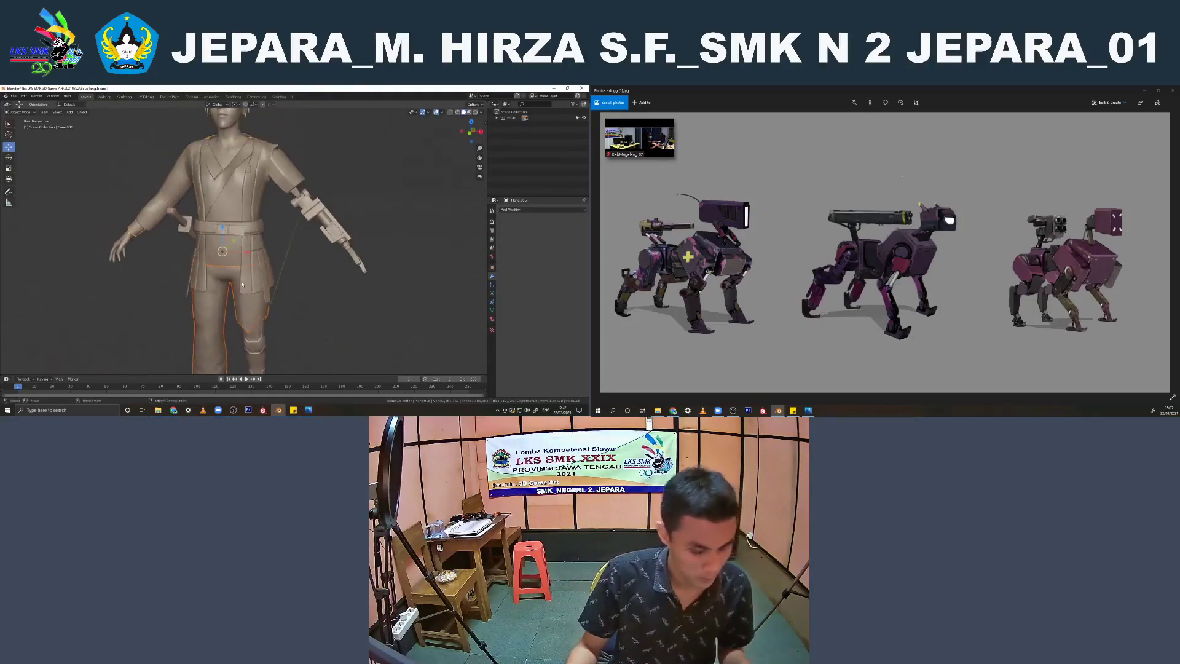
pyautogui.click(243, 236)
pyautogui.scroll(2, 240, 240)
pyautogui.keyDown('shift'); pyautogui.click(222, 257); pyautogui.keyUp('shift')
pyautogui.keyDown('shift'); pyautogui.click(223, 273); pyautogui.keyUp('shift')
pyautogui.scroll(-3, 223, 273)
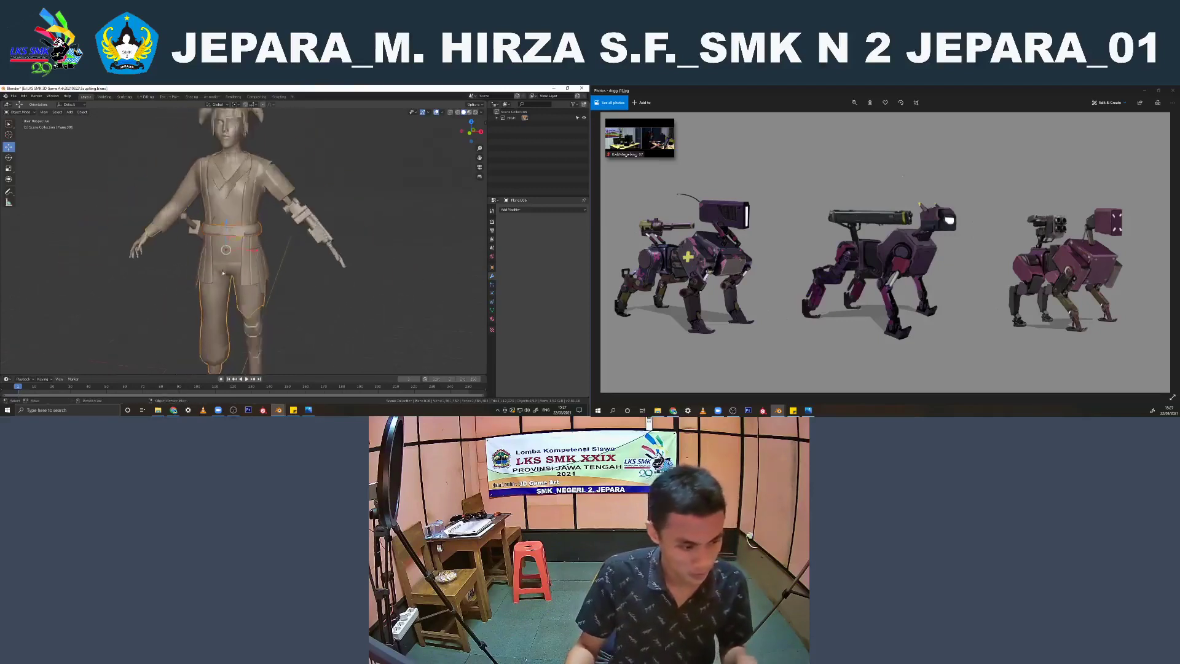
pyautogui.scroll(-1, 223, 273)
pyautogui.scroll(-1, 233, 274)
pyautogui.moveTo(253, 250); pyautogui.dragTo(374, 252)
pyautogui.moveTo(374, 252); pyautogui.dragTo(319, 247, button='middle')
pyautogui.hotkey('ctrl', 'z')
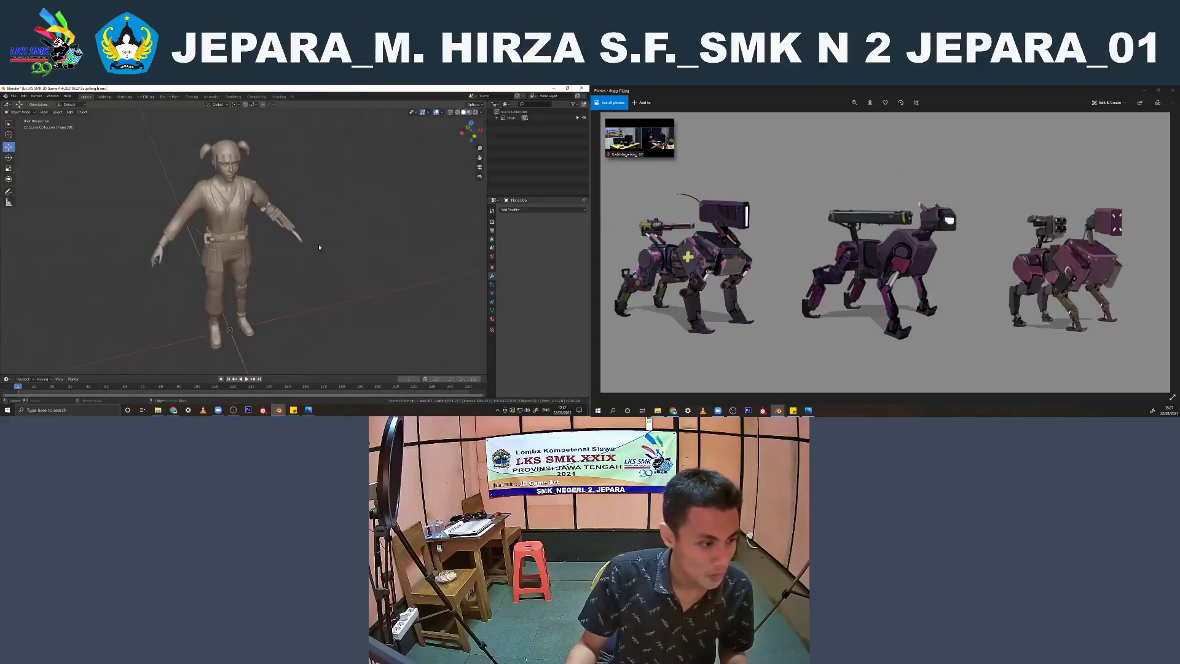
# Inspect the jacket's mesh density in wireframe and view the whole character from the front
pyautogui.scroll(2, 203, 234)
pyautogui.click(221, 263)
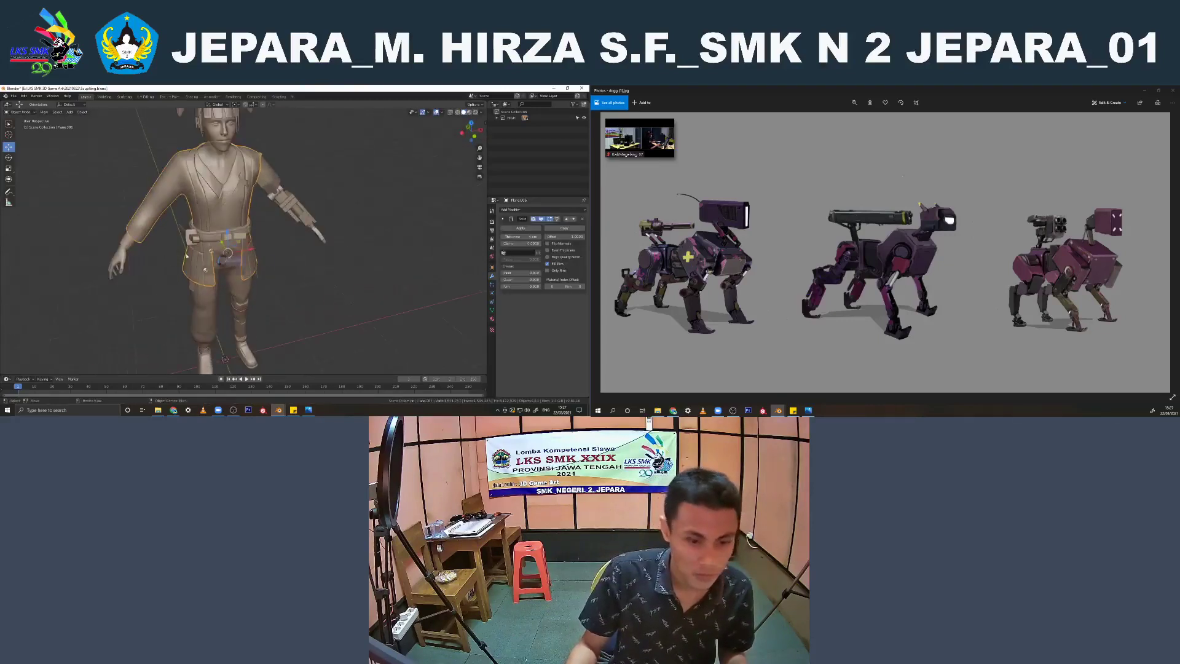
pyautogui.hotkey('shift', 'z')
pyautogui.scroll(2, 186, 257)
pyautogui.moveTo(186, 256); pyautogui.dragTo(229, 248, button='middle')
pyautogui.hotkey('shift', 'z')
pyautogui.scroll(-2, 212, 254)
pyautogui.keyDown('shift'); pyautogui.moveTo(252, 200); pyautogui.dragTo(311, 247, button='middle'); pyautogui.keyUp('shift')
pyautogui.click(310, 242)
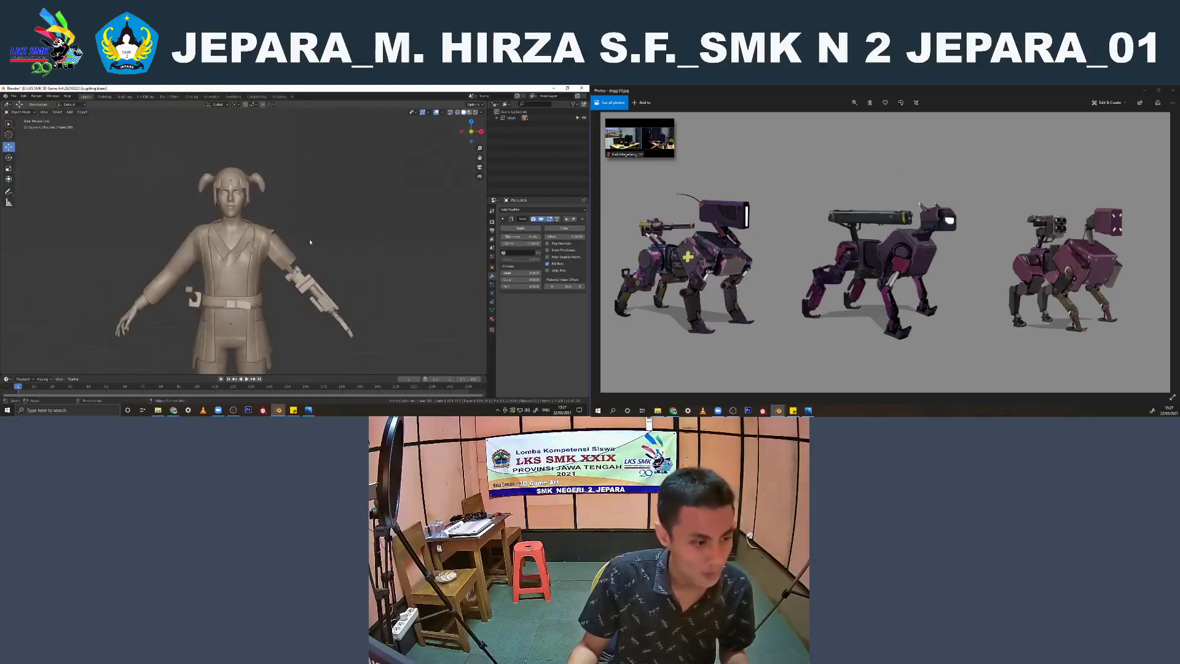
# Remove the jacket's Solidify modifier and check the jacket and belt from the front
pyautogui.press('KP_1')
pyautogui.click(581, 219)
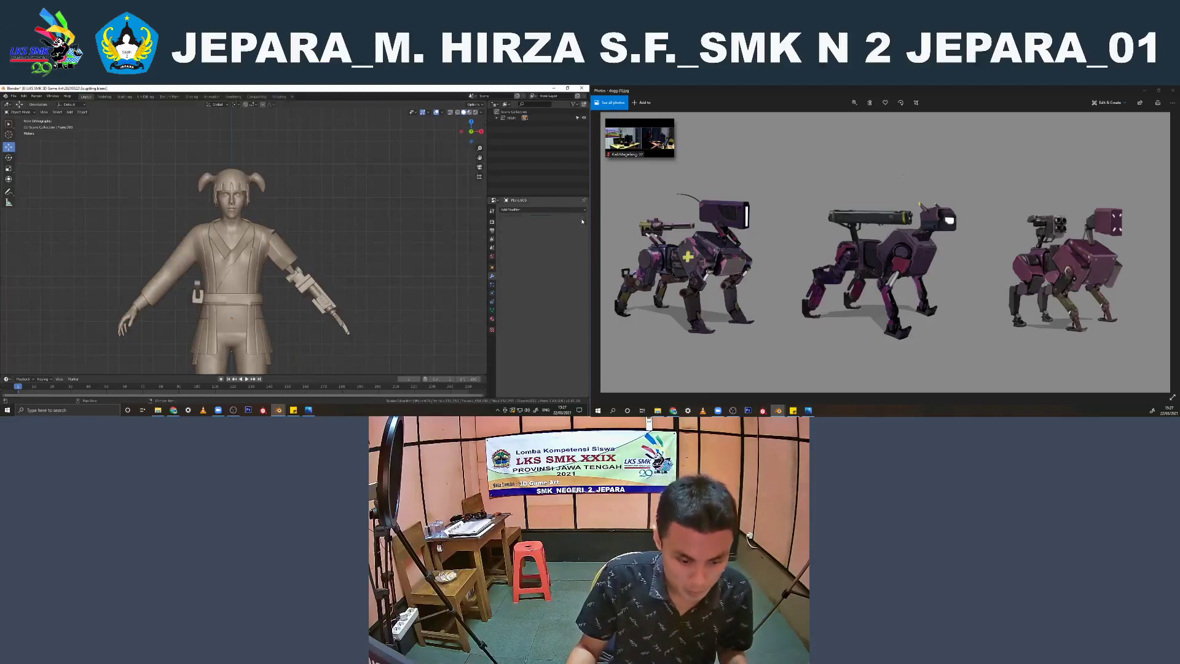
pyautogui.scroll(2, 255, 283)
pyautogui.moveTo(251, 285); pyautogui.dragTo(271, 311, button='middle')
pyautogui.scroll(3, 289, 281)
pyautogui.click(268, 259)
pyautogui.scroll(-4, 277, 279)
pyautogui.keyDown('shift'); pyautogui.click(220, 288); pyautogui.keyUp('shift')
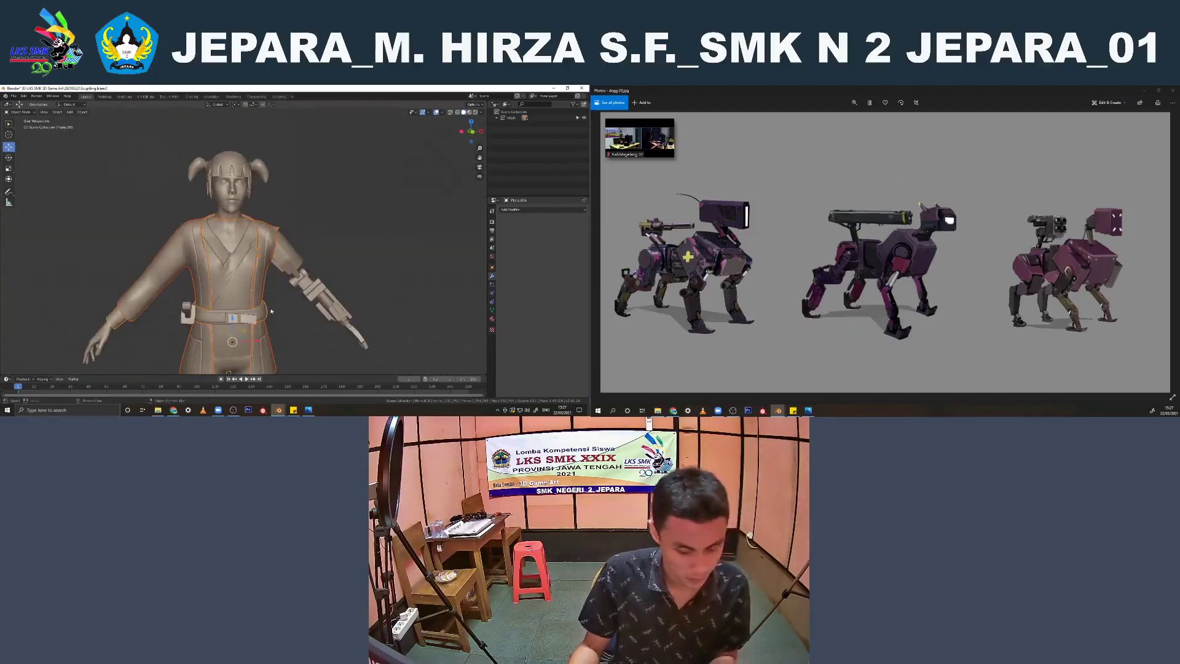
# Examine the inner shirt, jacket edges and shoulder area, selecting the torso pieces to see which mesh each belongs to
pyautogui.click(353, 237)
pyautogui.moveTo(344, 241); pyautogui.dragTo(277, 283, button='middle')
pyautogui.scroll(4, 301, 258)
pyautogui.click(249, 270)
pyautogui.press('KP_1')
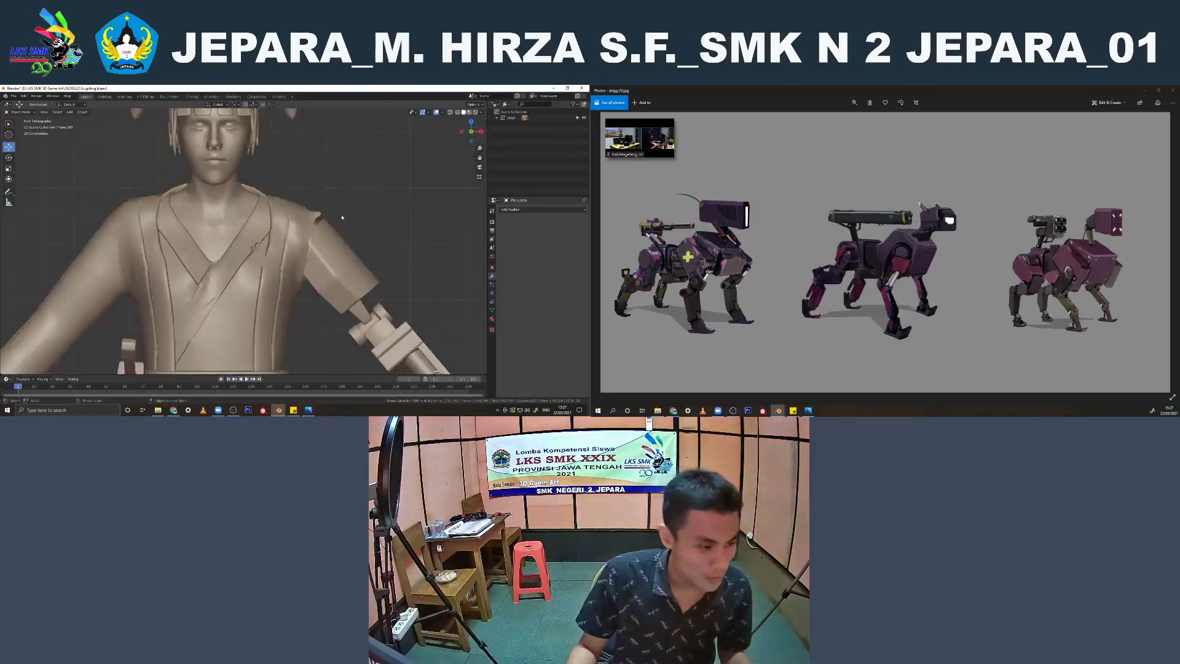
pyautogui.scroll(-3, 286, 249)
pyautogui.click(285, 248)
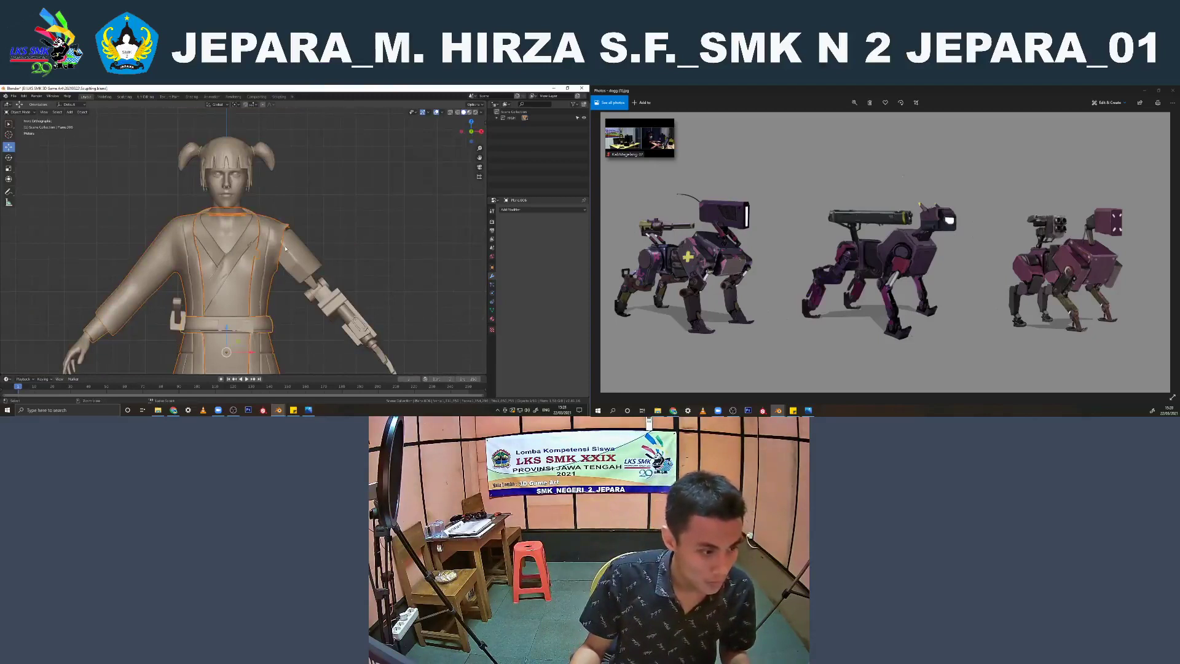
pyautogui.click(285, 248)
pyautogui.scroll(-4, 238, 232)
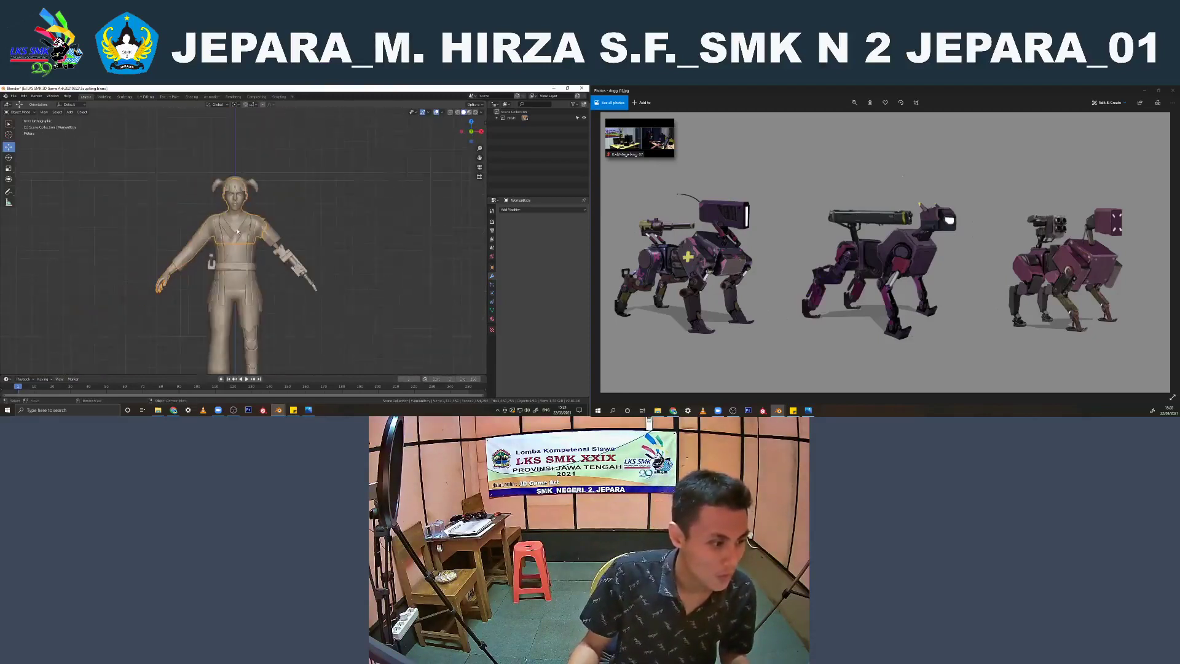
# Combine the lower-leg and shoe meshes with the trousers mesh
pyautogui.keyDown('shift'); pyautogui.moveTo(238, 231); pyautogui.dragTo(233, 183, button='middle'); pyautogui.keyUp('shift')
pyautogui.click(251, 304)
pyautogui.moveTo(251, 304); pyautogui.dragTo(256, 278, button='middle')
pyautogui.click(239, 277)
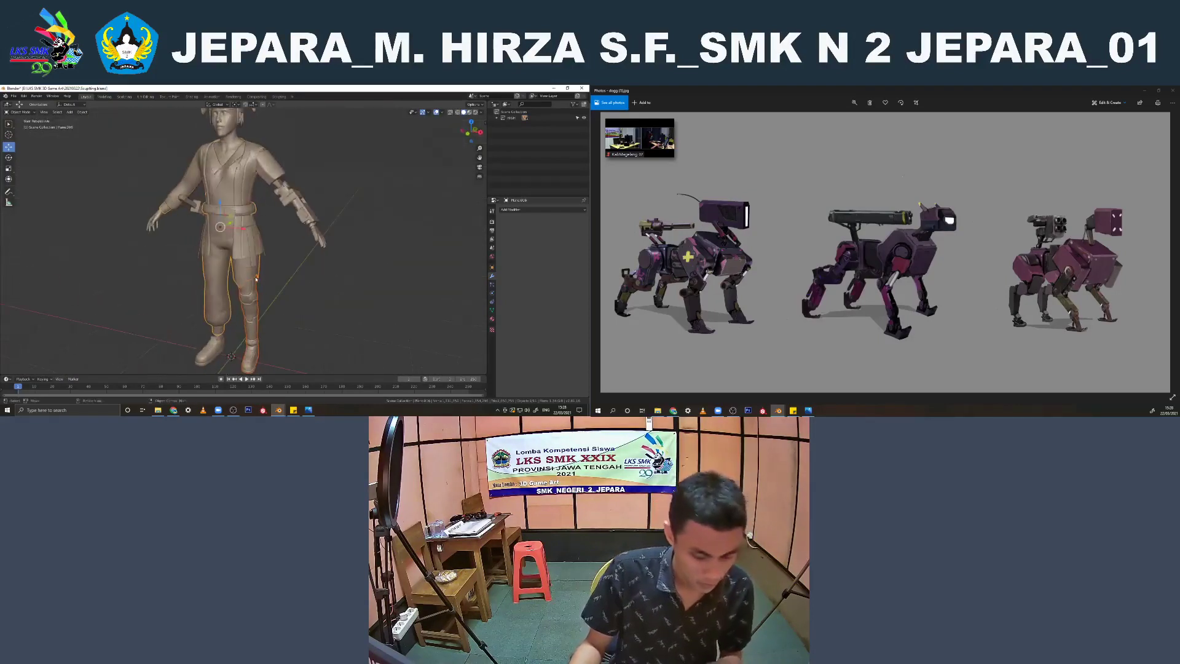
pyautogui.scroll(8, 227, 319)
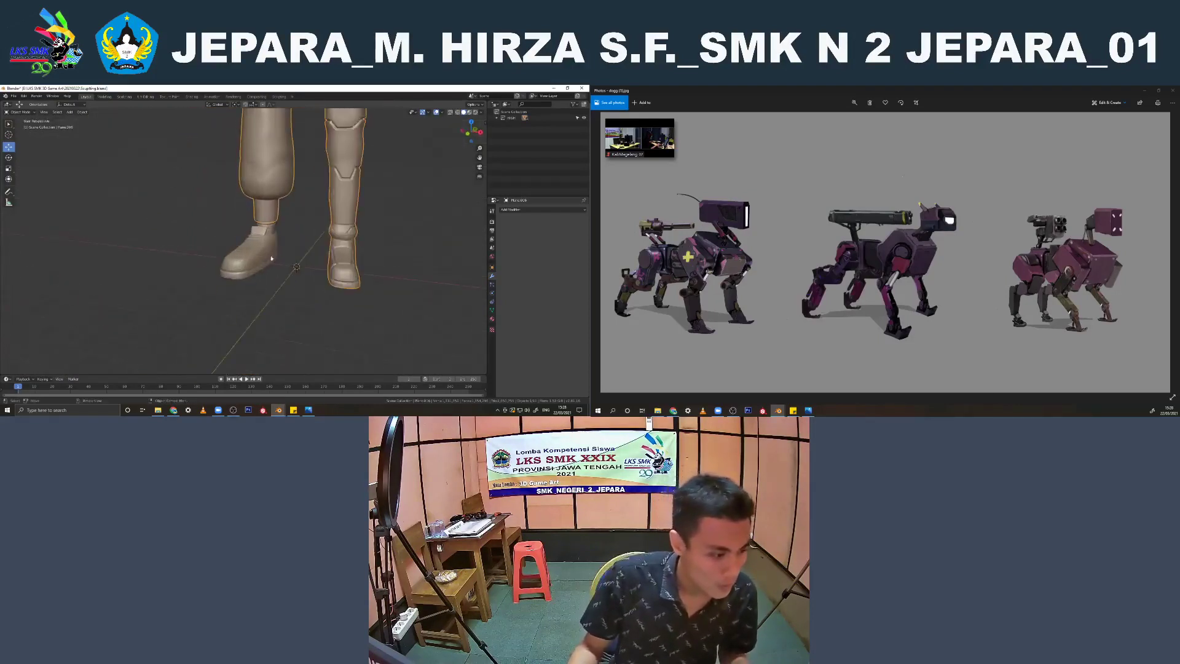
pyautogui.click(293, 225)
pyautogui.keyDown('shift'); pyautogui.click(284, 218); pyautogui.keyUp('shift')
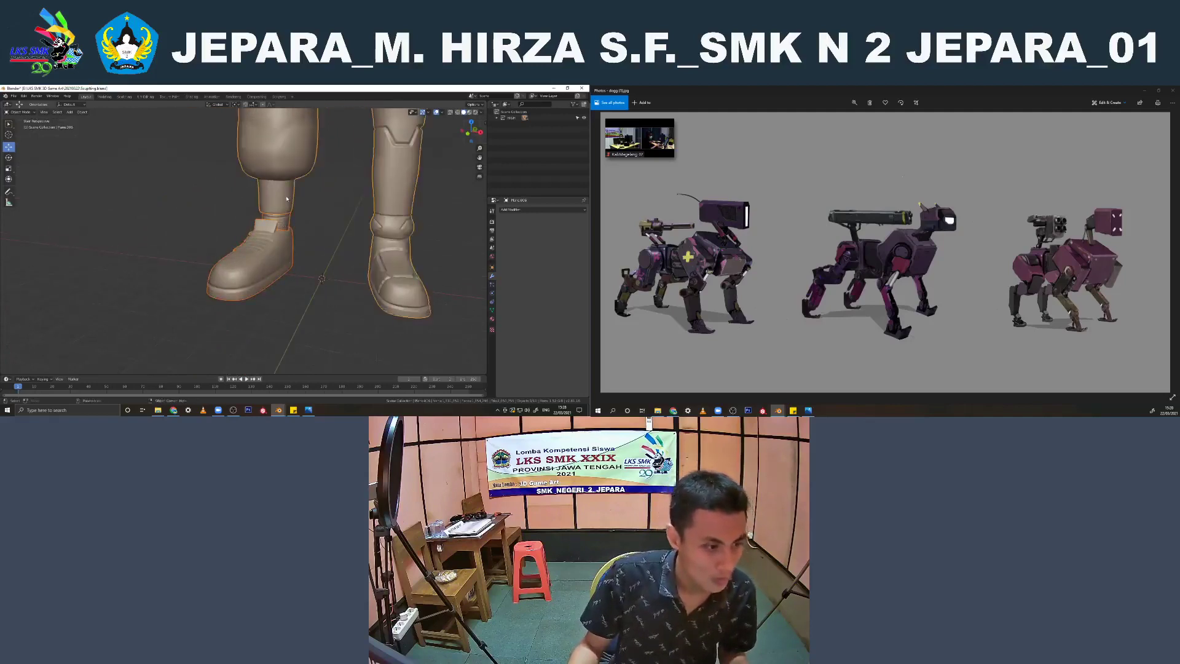
pyautogui.scroll(-3, 287, 203)
pyautogui.scroll(-7, 287, 203)
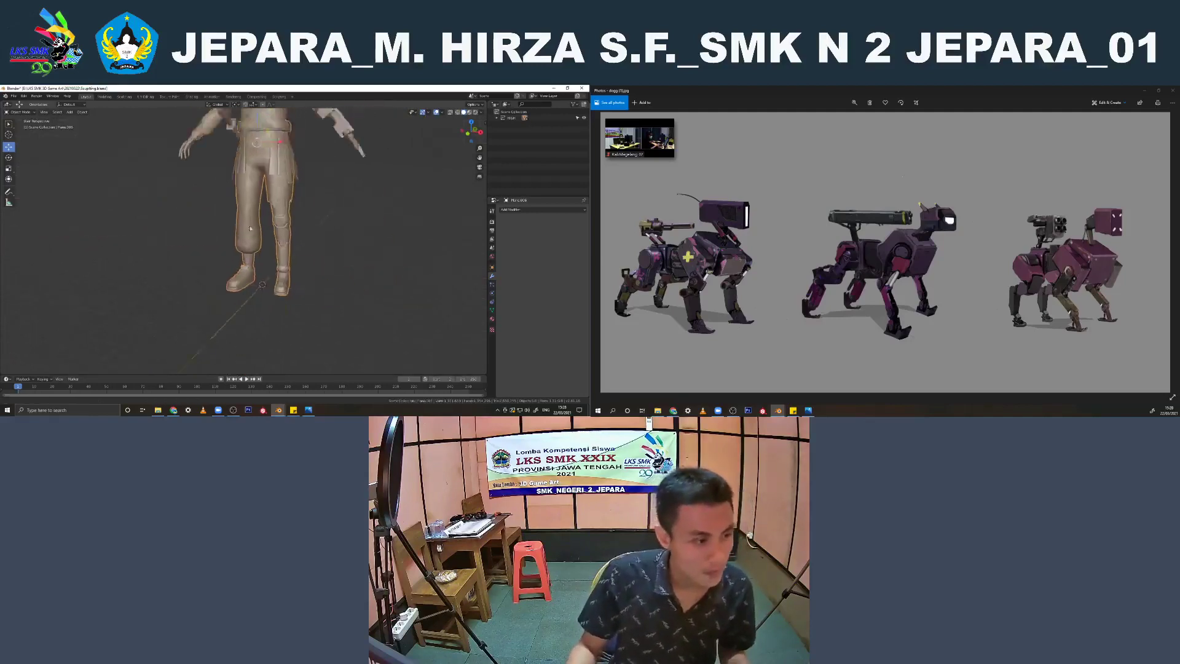
# Try moving the combined shirt, trousers and shoes mesh sideways out of the character
pyautogui.press('g')
pyautogui.moveTo(208, 246); pyautogui.dragTo(166, 243)
pyautogui.scroll(-2, 170, 244)
pyautogui.moveTo(175, 246); pyautogui.dragTo(217, 250, button='middle')
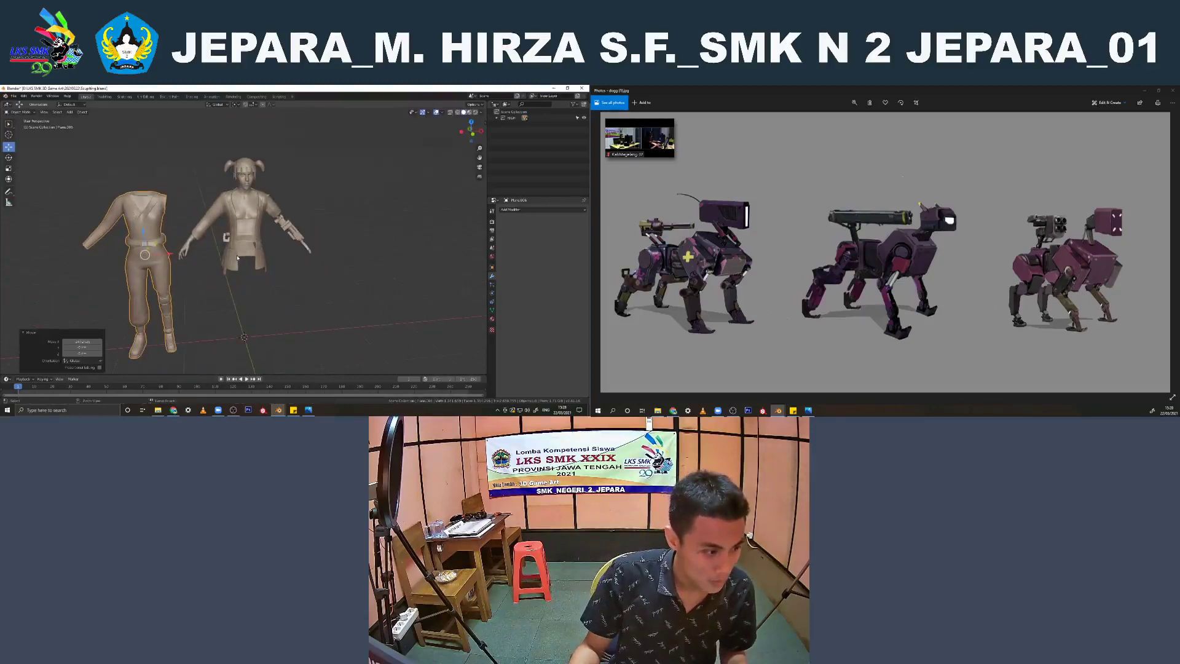
# Apply the Subdivision modifier on the cloth strips hanging from the waist and check their density in wireframe
pyautogui.scroll(5, 255, 265)
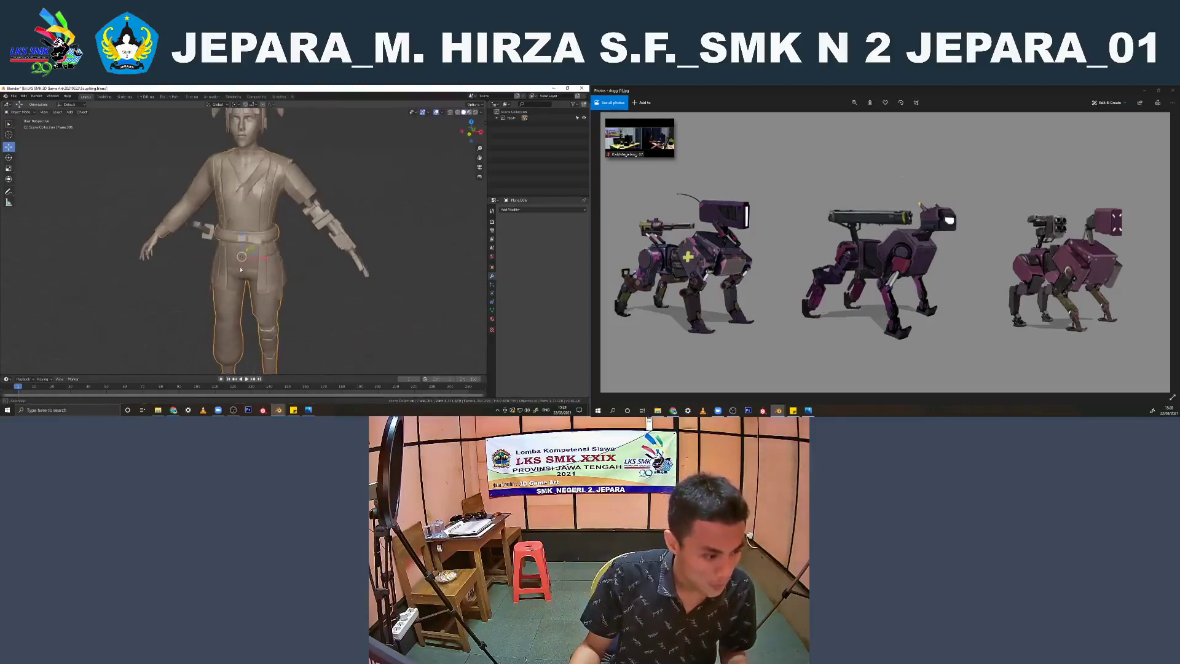
pyautogui.click(277, 292)
pyautogui.scroll(6, 277, 292)
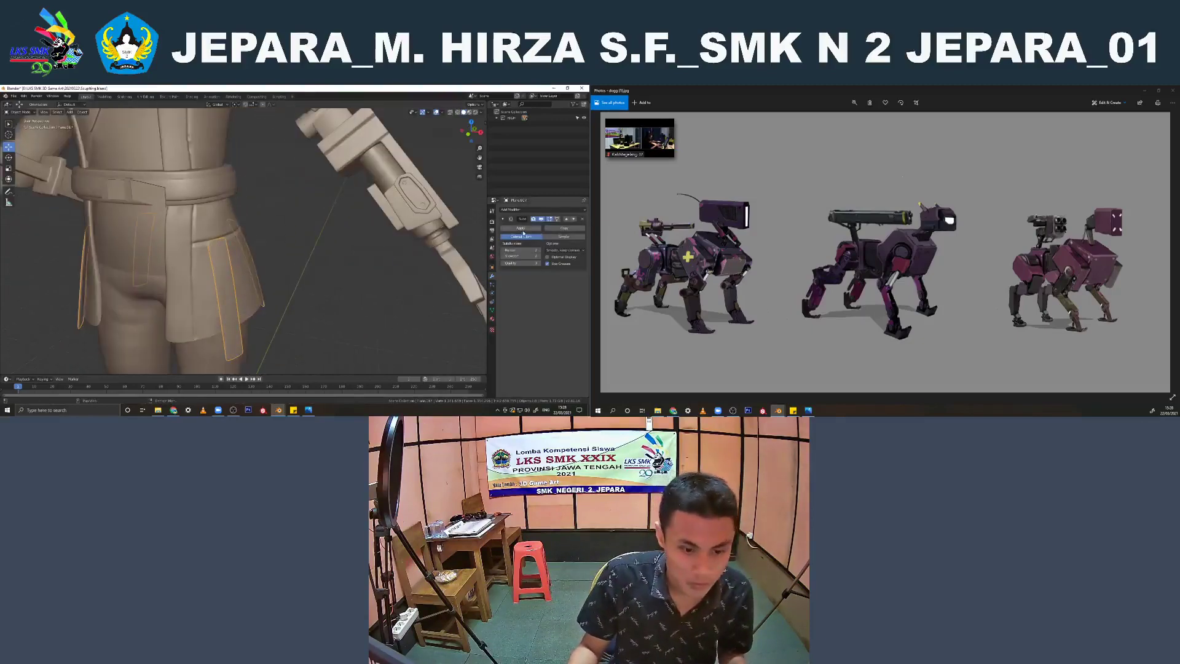
pyautogui.hotkey('shift', 'z')
pyautogui.scroll(1, 430, 239)
pyautogui.scroll(-3, 316, 255)
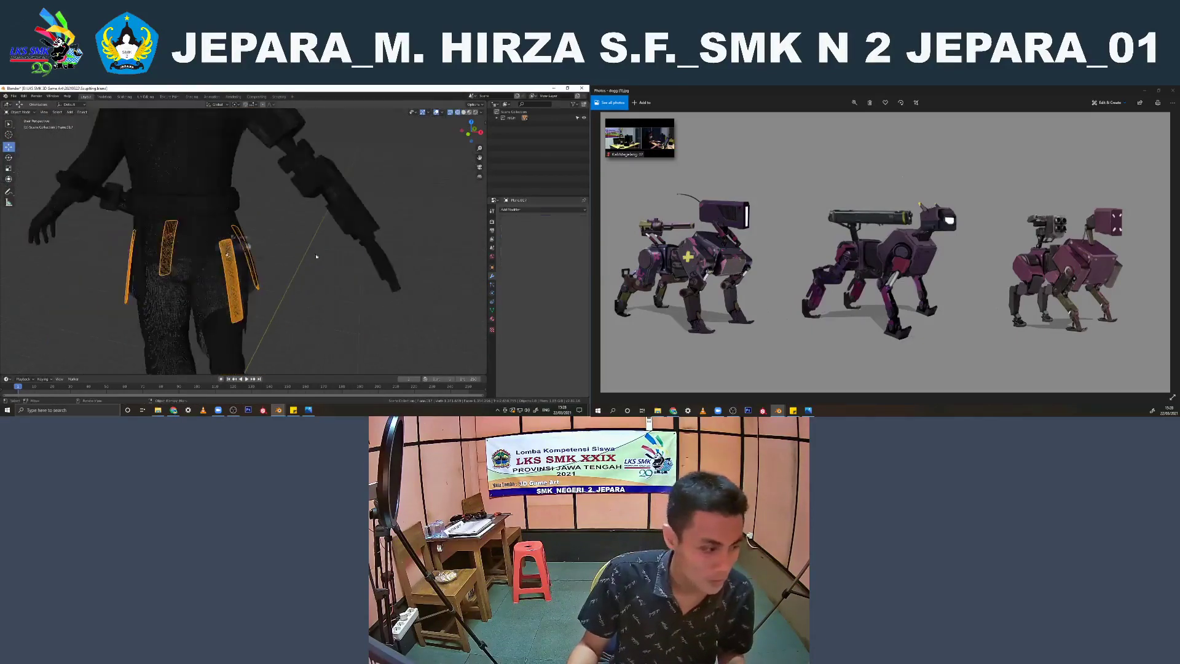
pyautogui.hotkey('shift', 'z')
# Join the hanging cloth strips with the trousers mesh
pyautogui.click(230, 335)
pyautogui.keyDown('shift'); pyautogui.click(239, 322); pyautogui.keyUp('shift')
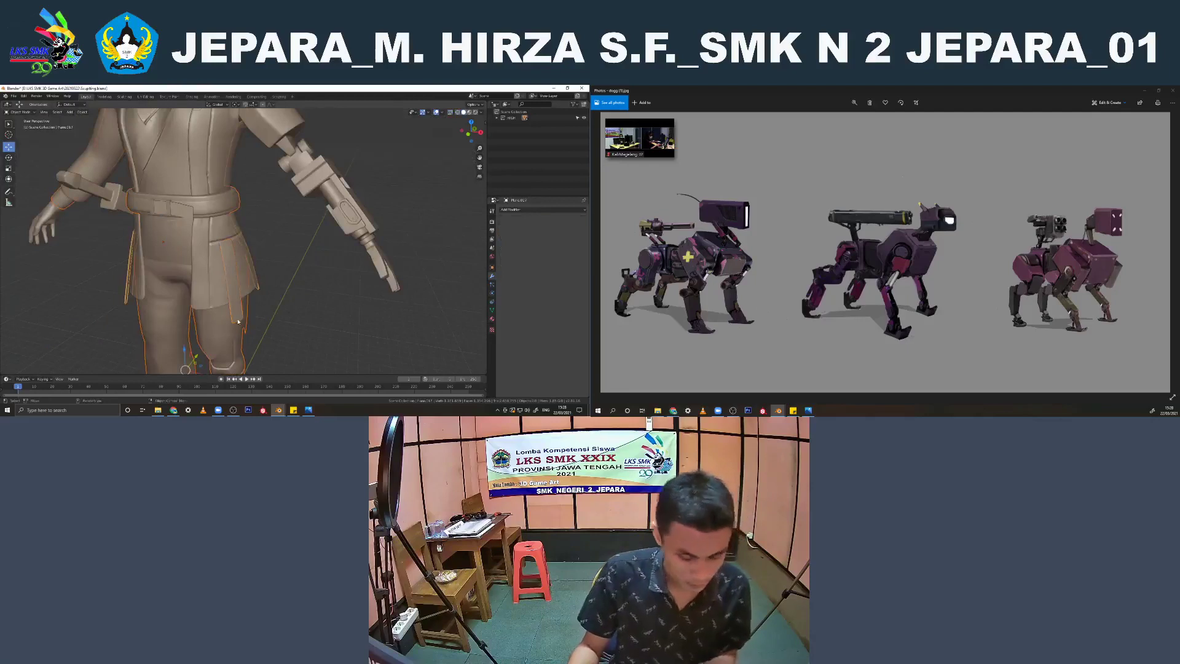
pyautogui.scroll(-4, 239, 322)
pyautogui.scroll(-2, 215, 243)
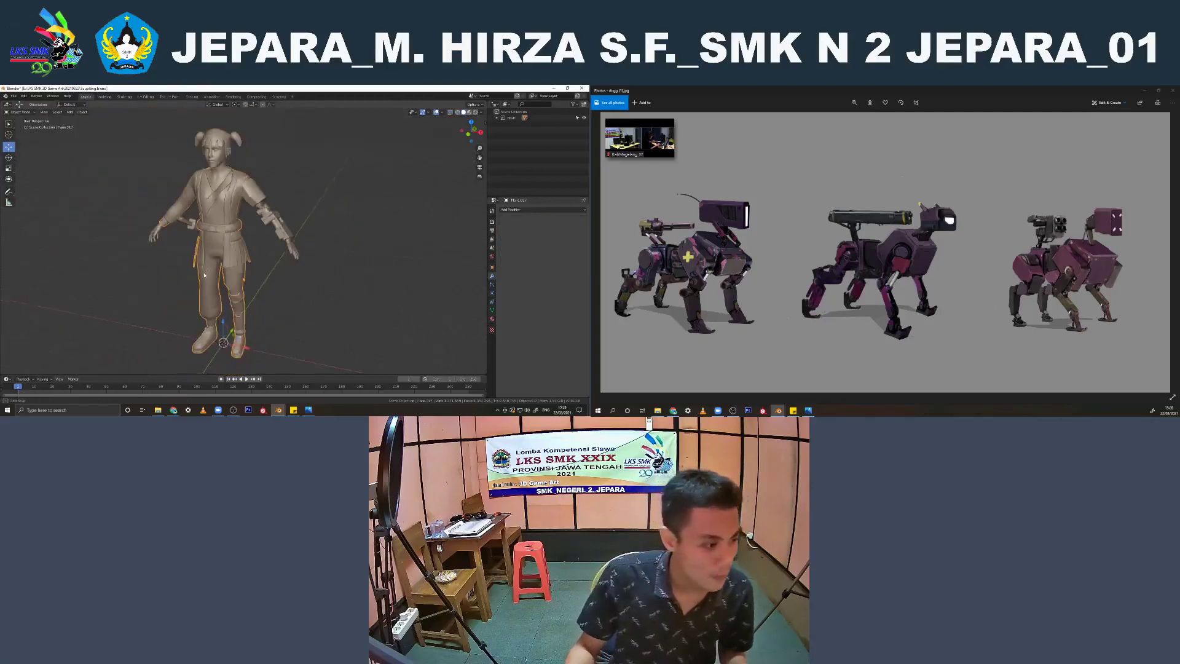
# Try pulling the joined clothing mesh away from the character to test what it contains
pyautogui.moveTo(214, 244); pyautogui.dragTo(217, 269, button='middle')
pyautogui.moveTo(230, 291); pyautogui.dragTo(174, 332)
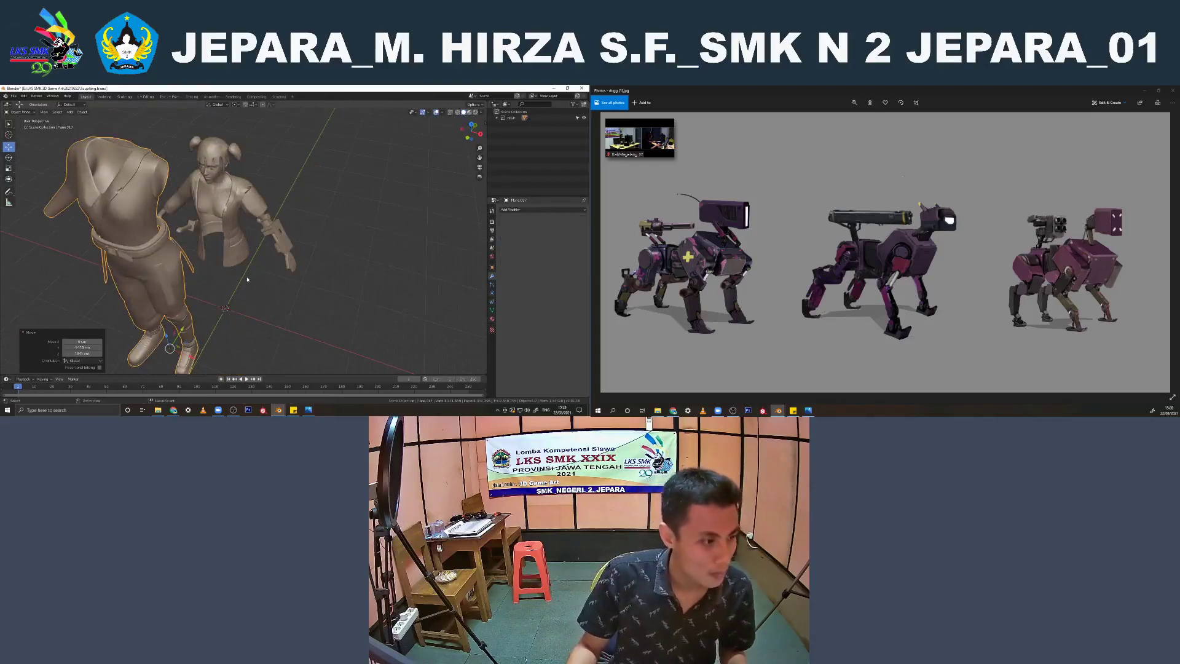
pyautogui.hotkey('ctrl', 'z')
pyautogui.moveTo(248, 279); pyautogui.dragTo(261, 280, button='middle')
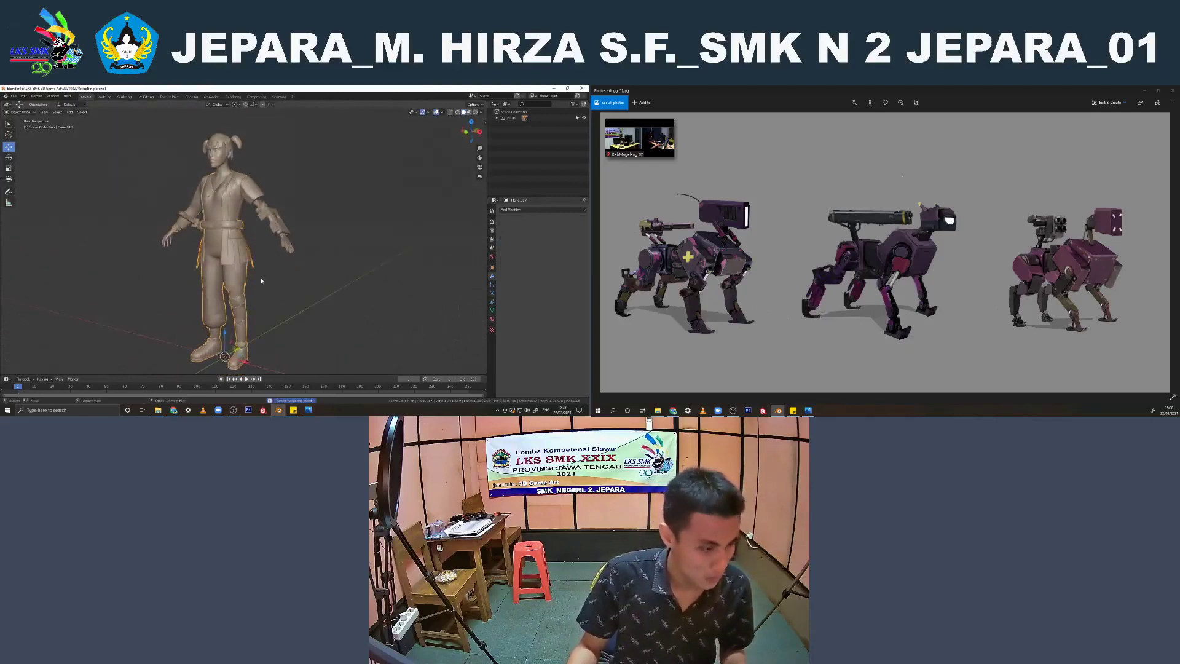
# Examine the hair, pigtails and hair ties up close from the front, checking each part's modifiers
pyautogui.press('KP_1')
pyautogui.scroll(5, 240, 255)
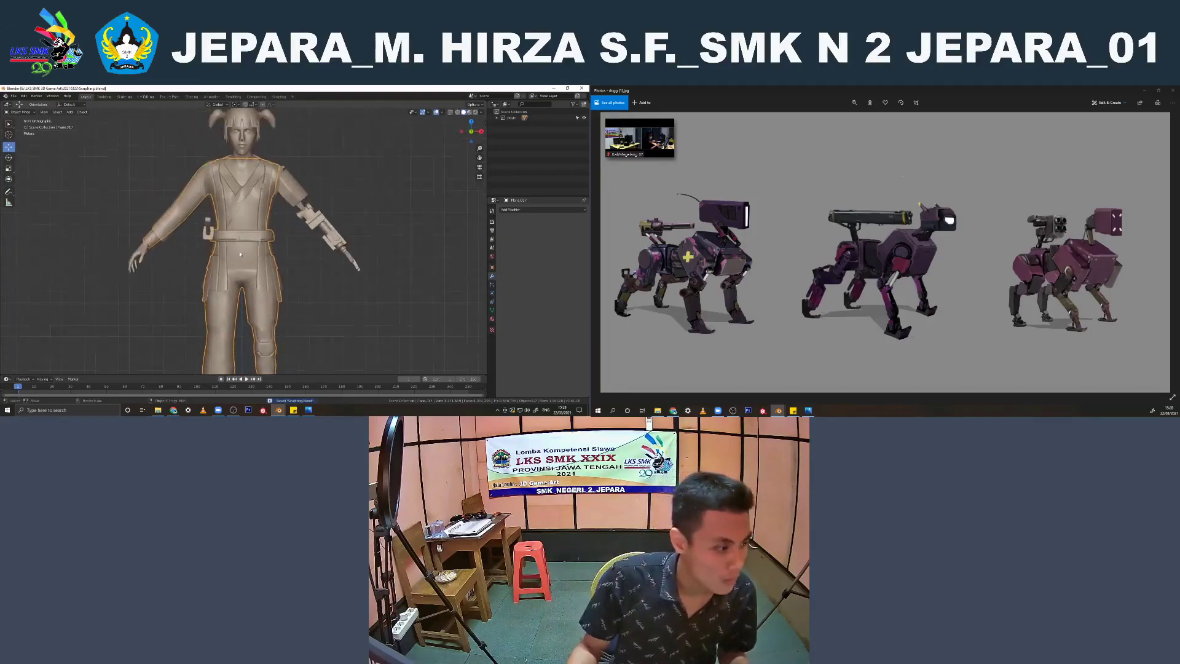
pyautogui.keyDown('shift'); pyautogui.moveTo(228, 209); pyautogui.dragTo(226, 289, button='middle'); pyautogui.keyUp('shift')
pyautogui.scroll(3, 237, 246)
pyautogui.click(246, 195)
pyautogui.scroll(4, 249, 196)
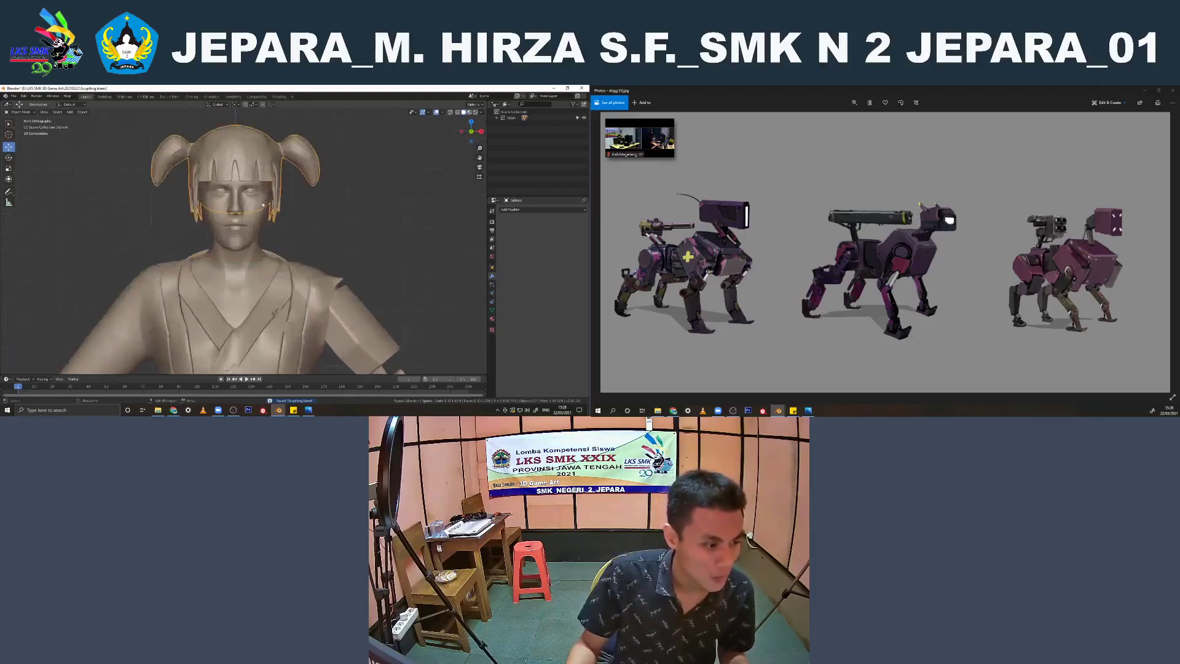
pyautogui.keyDown('shift'); pyautogui.moveTo(289, 147); pyautogui.dragTo(254, 231, button='middle'); pyautogui.keyUp('shift')
pyautogui.scroll(1, 249, 231)
pyautogui.click(244, 231)
pyautogui.keyDown('shift'); pyautogui.click(253, 237); pyautogui.keyUp('shift')
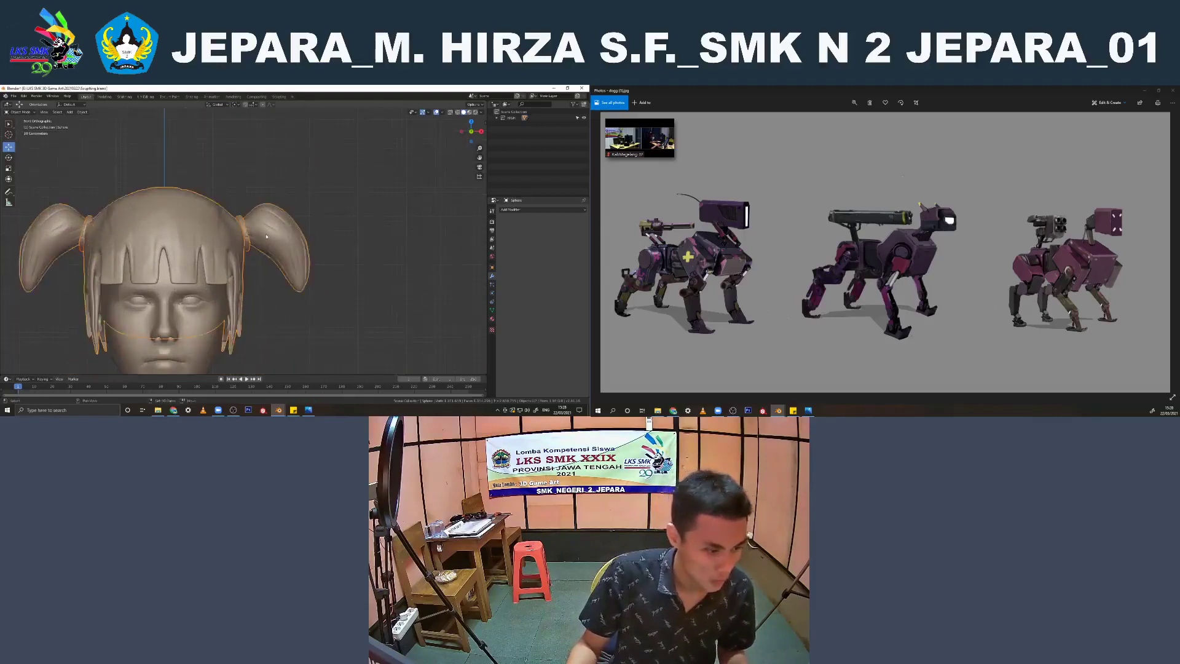
pyautogui.scroll(-3, 248, 238)
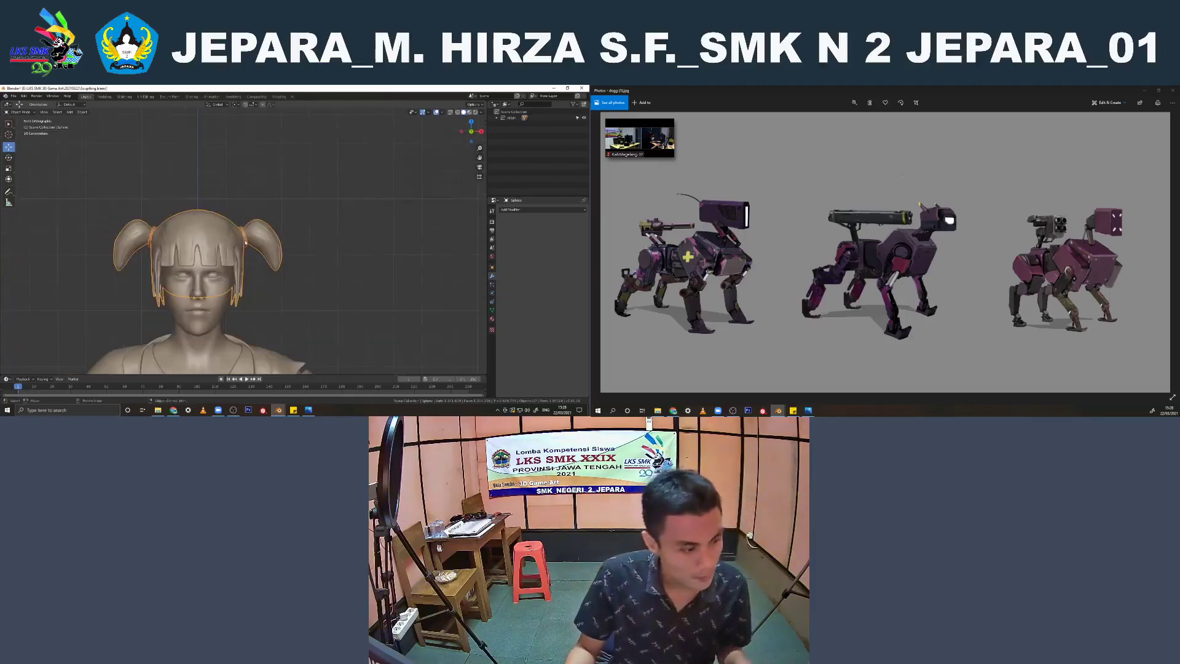
pyautogui.click(245, 242)
pyautogui.scroll(-4, 245, 249)
pyautogui.keyDown('shift'); pyautogui.moveTo(229, 309); pyautogui.dragTo(222, 235, button='middle'); pyautogui.keyUp('shift')
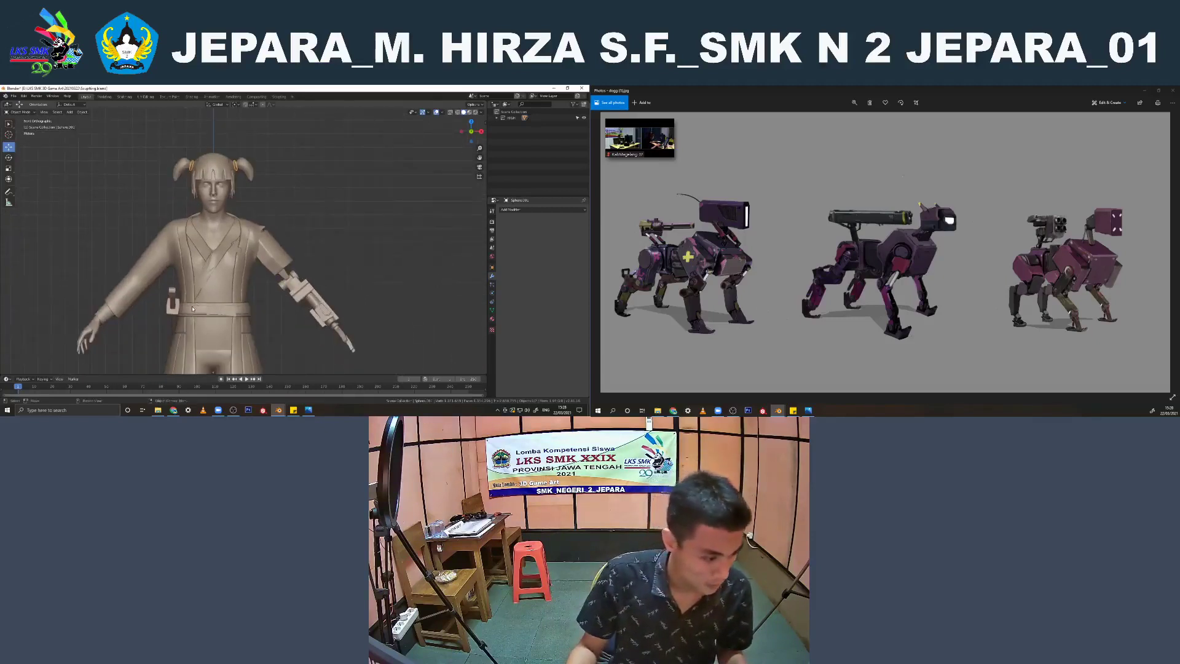
# Select the trousers, mechanical arm and jacket in turn to check their mesh grouping and modifiers
pyautogui.scroll(-2, 193, 309)
pyautogui.click(203, 280)
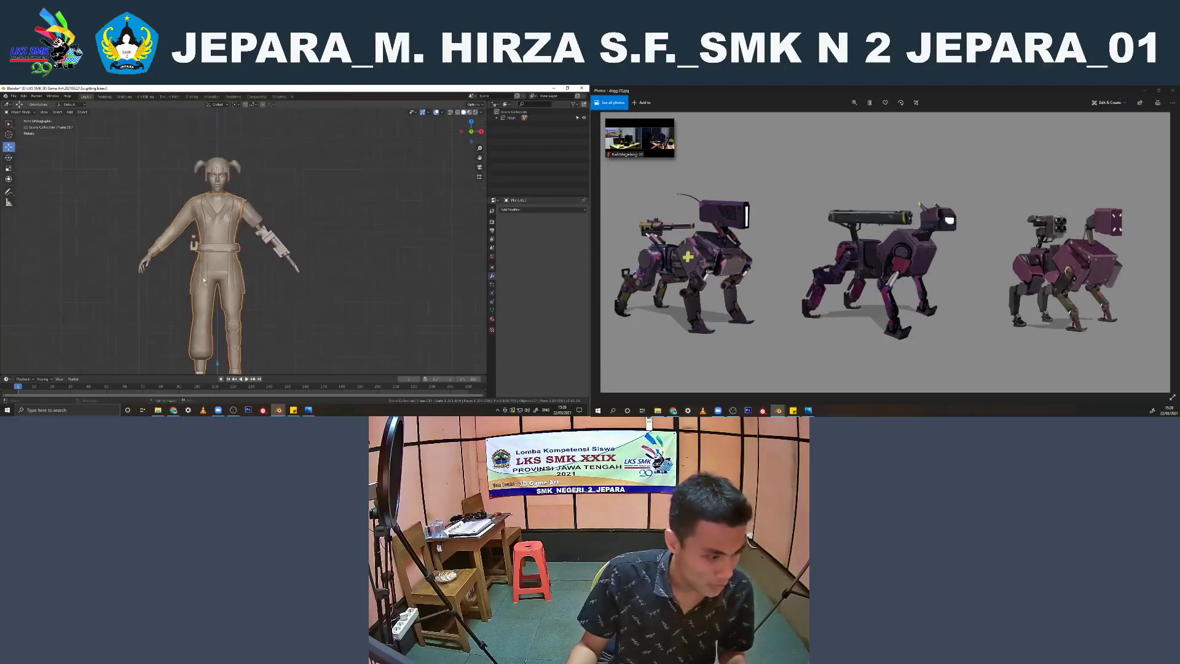
pyautogui.click(244, 276)
pyautogui.click(275, 245)
pyautogui.scroll(2, 258, 263)
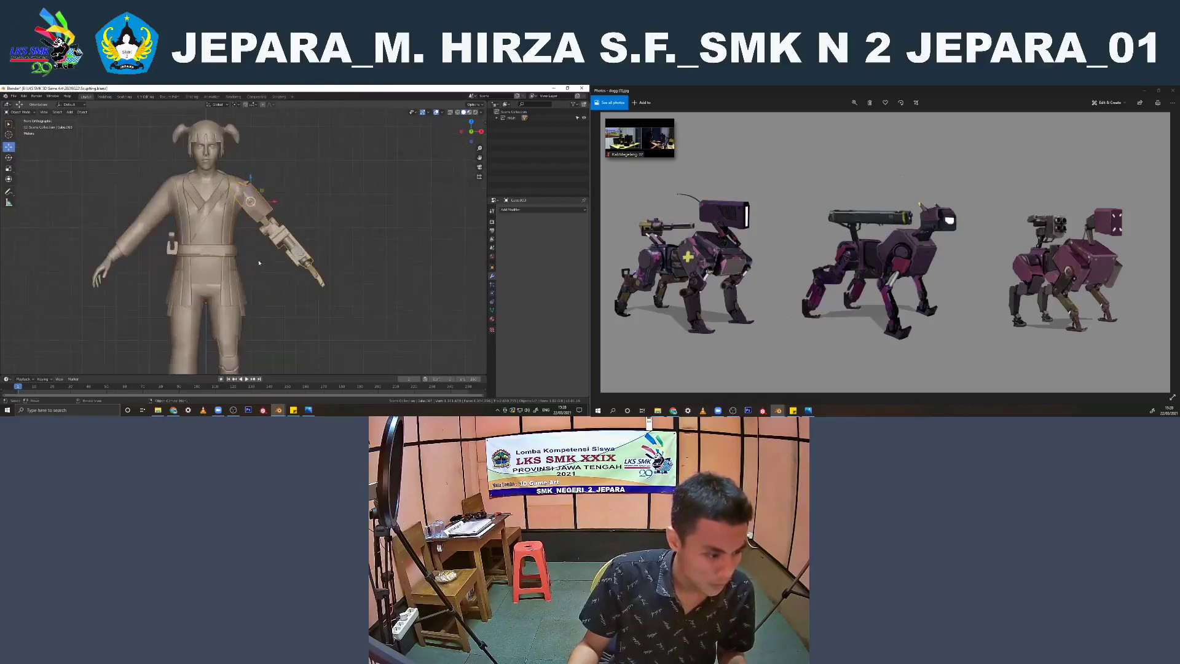
pyautogui.click(229, 277)
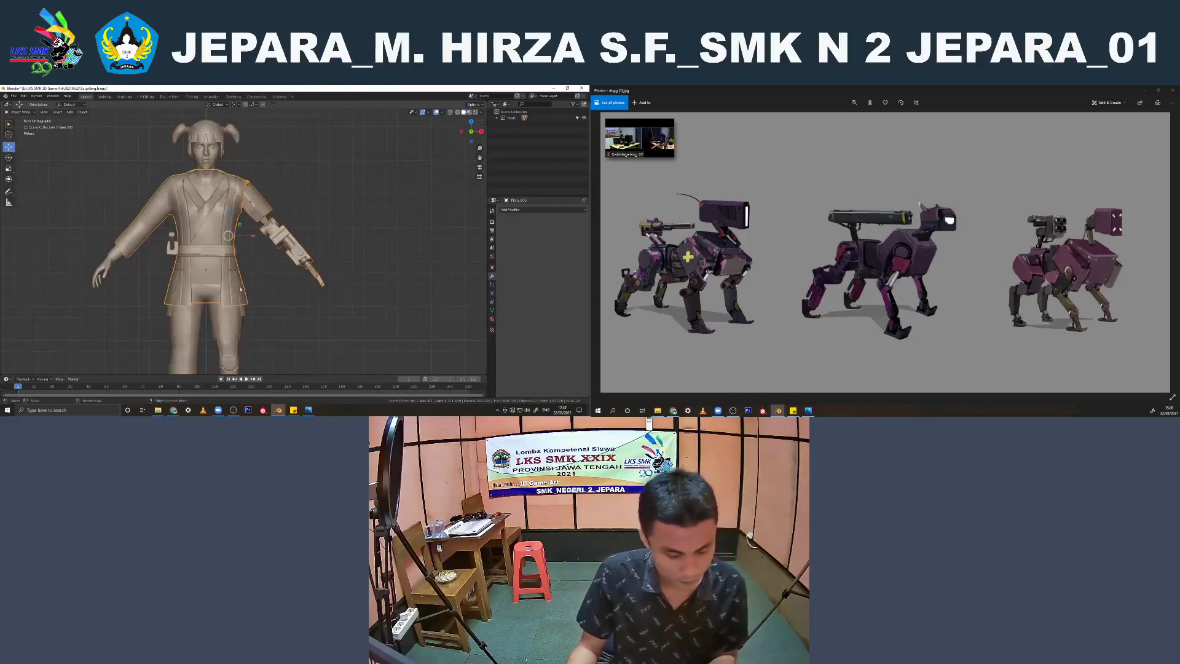
pyautogui.click(220, 326)
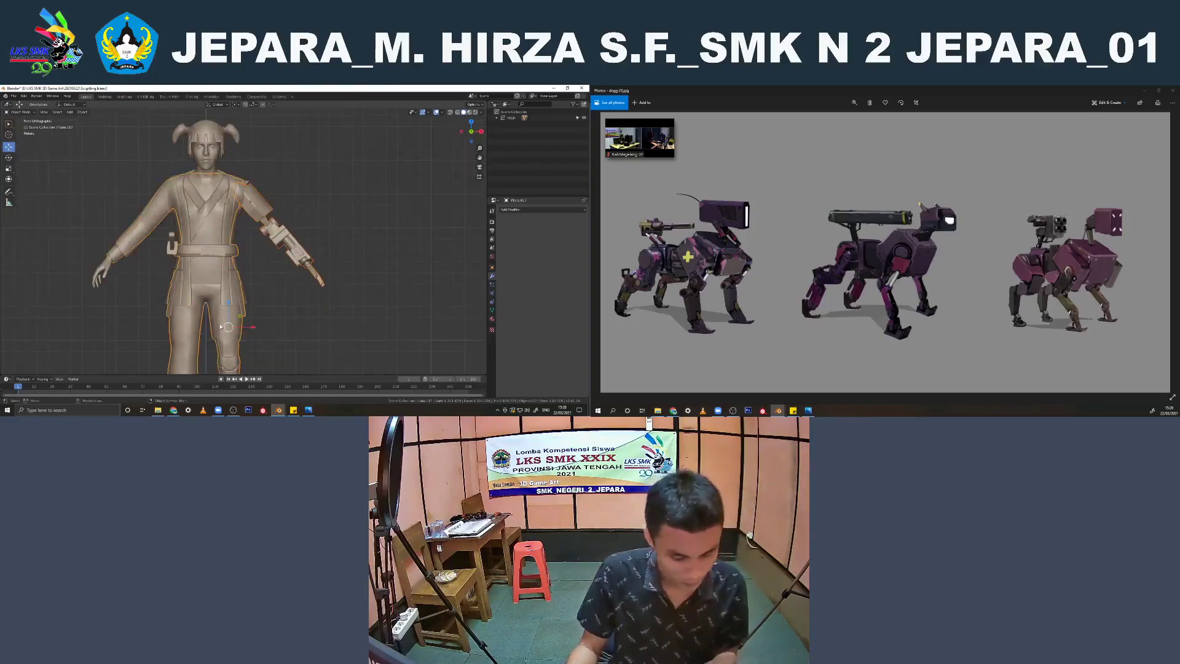
pyautogui.moveTo(261, 297); pyautogui.dragTo(301, 295, button='middle')
pyautogui.moveTo(356, 296); pyautogui.dragTo(252, 304, button='middle')
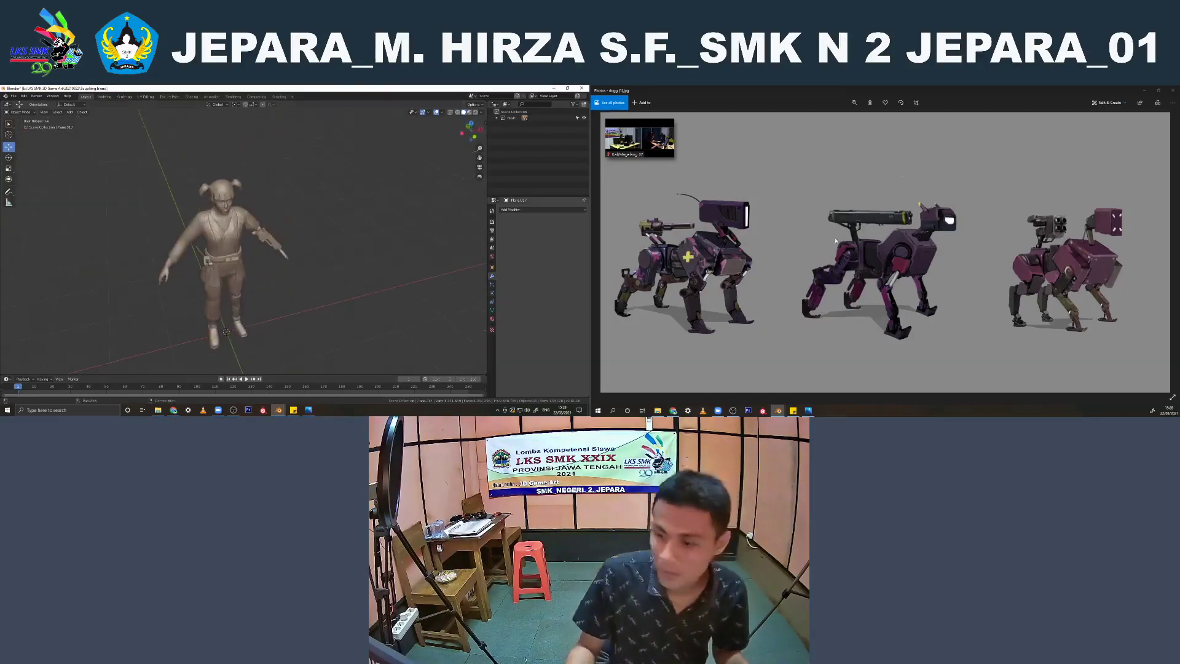
# Bring up the character reference sheet, compare the model with it, and save the Blender file
pyautogui.scroll(1, 822, 246)
pyautogui.scroll(-1, 822, 246)
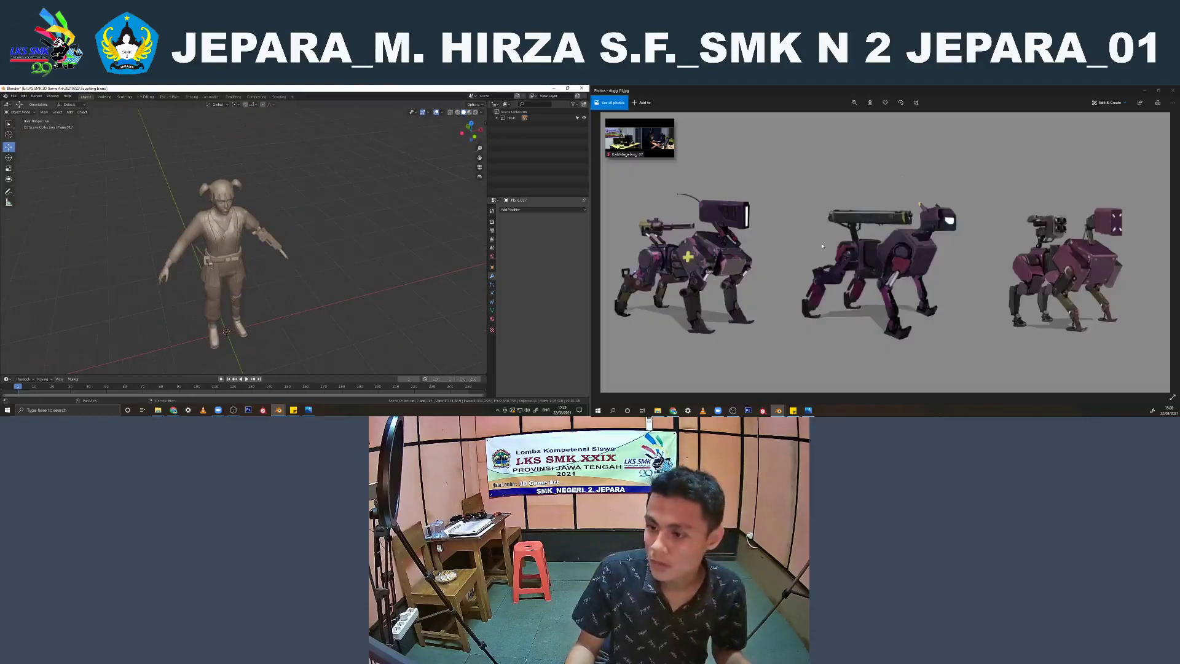
pyautogui.scroll(-1, 822, 245)
pyautogui.moveTo(277, 233); pyautogui.dragTo(332, 244, button='middle')
pyautogui.scroll(2, 330, 244)
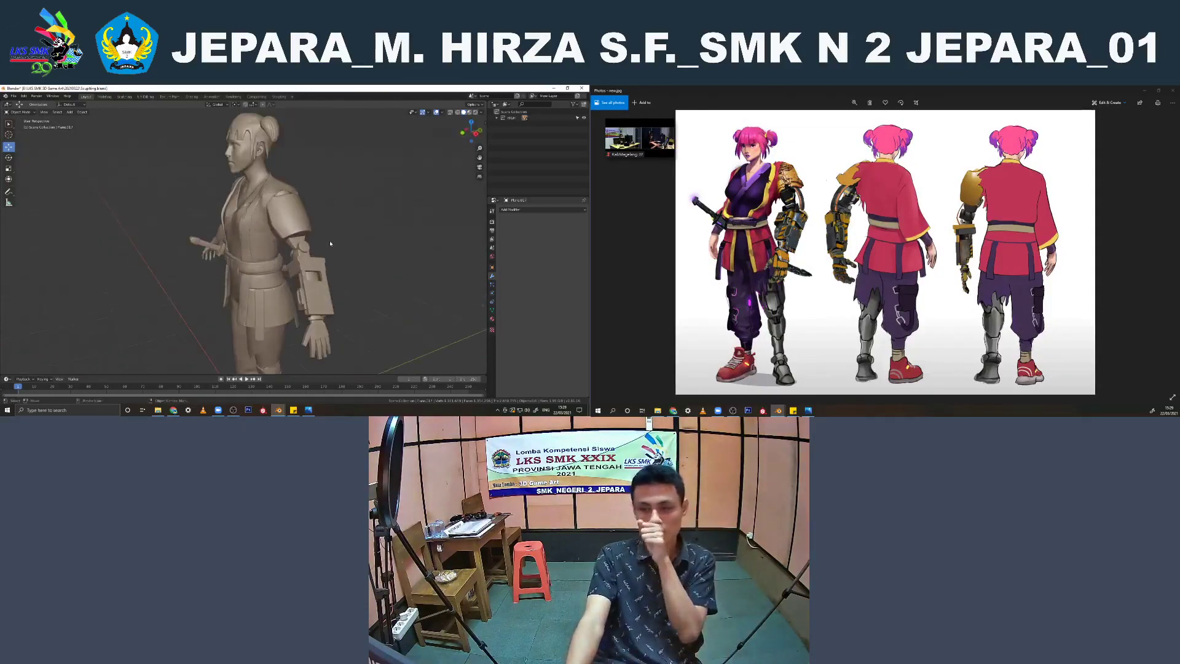
pyautogui.press('KP_1')
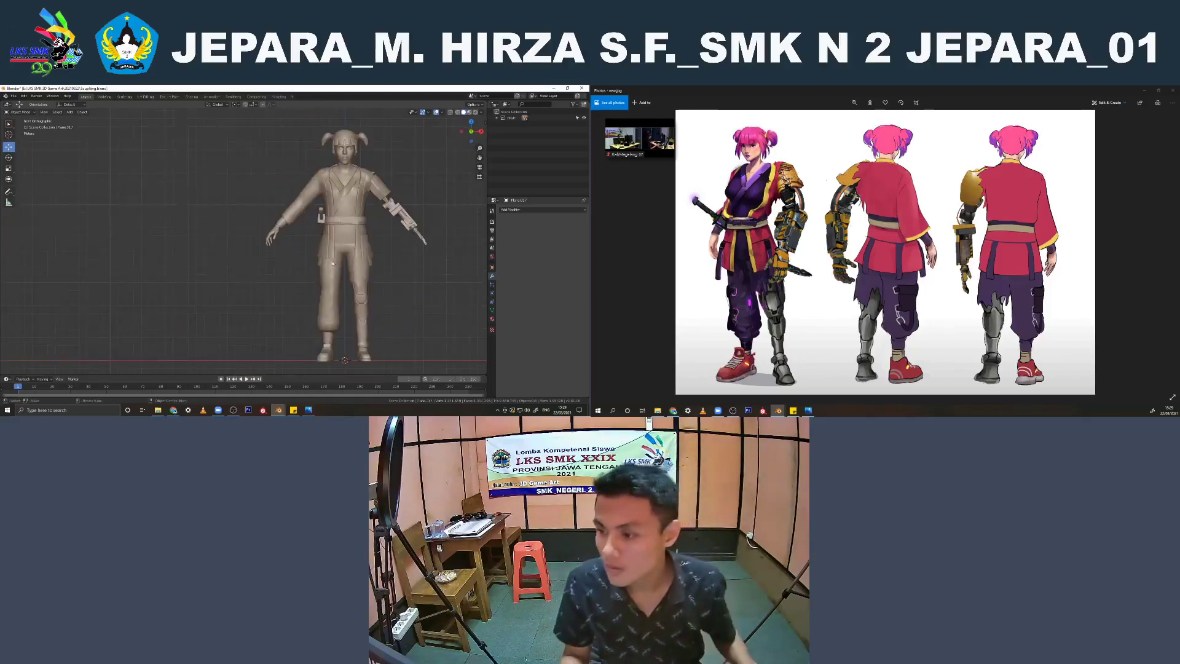
pyautogui.scroll(5, 318, 265)
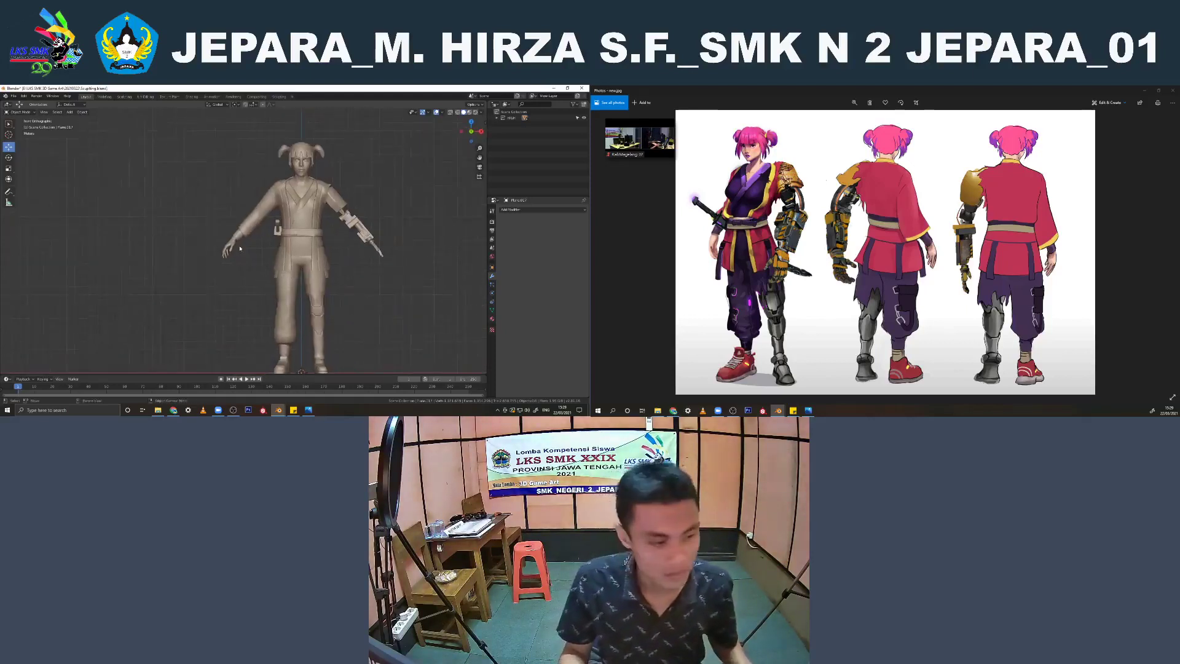
pyautogui.scroll(-2, 286, 192)
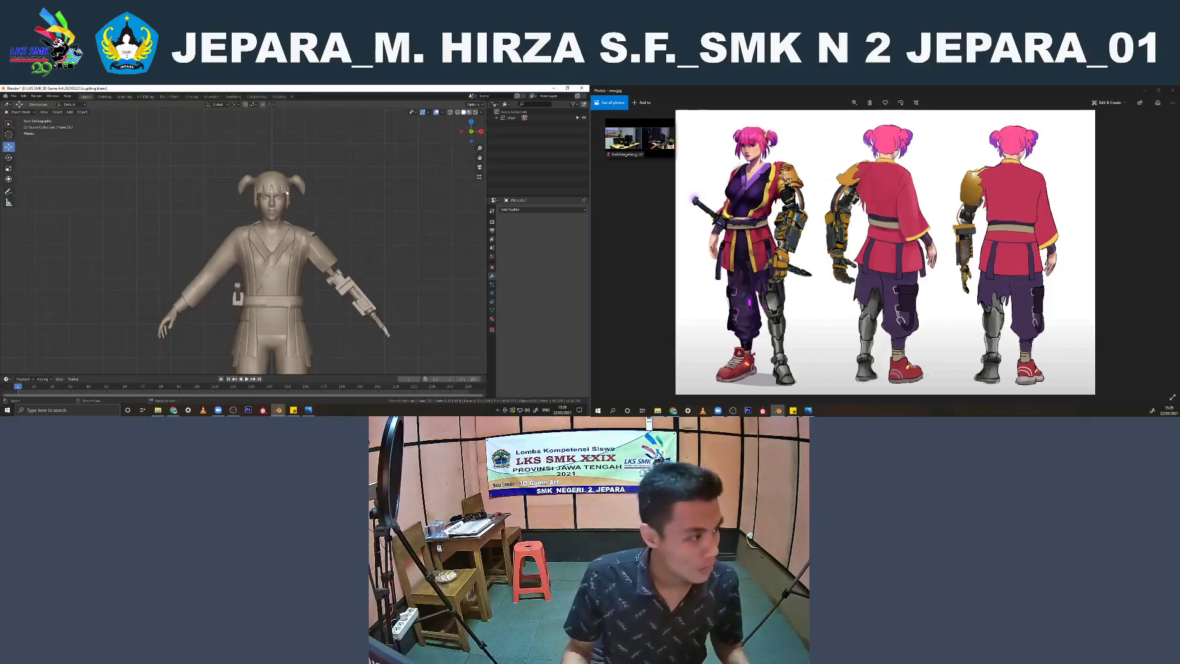
pyautogui.hotkey('ctrl', 's')
# Add a Solidify modifier to the jacket
pyautogui.moveTo(287, 192); pyautogui.dragTo(249, 216, button='middle')
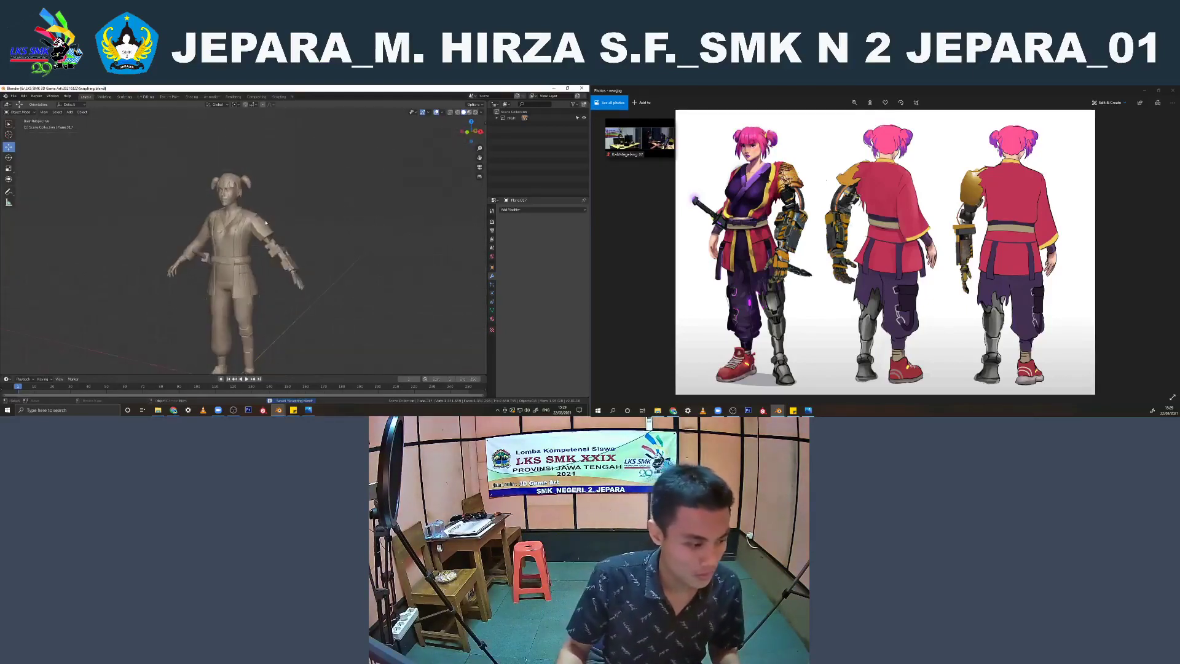
pyautogui.click(245, 220)
pyautogui.scroll(2, 246, 220)
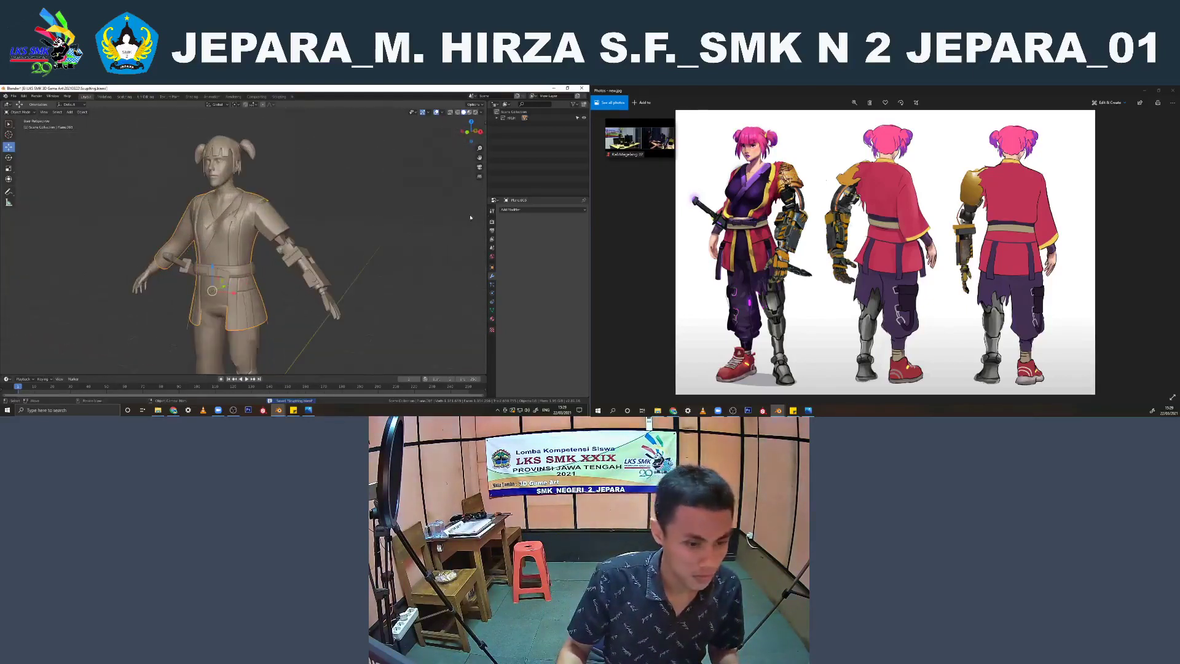
pyautogui.click(538, 210)
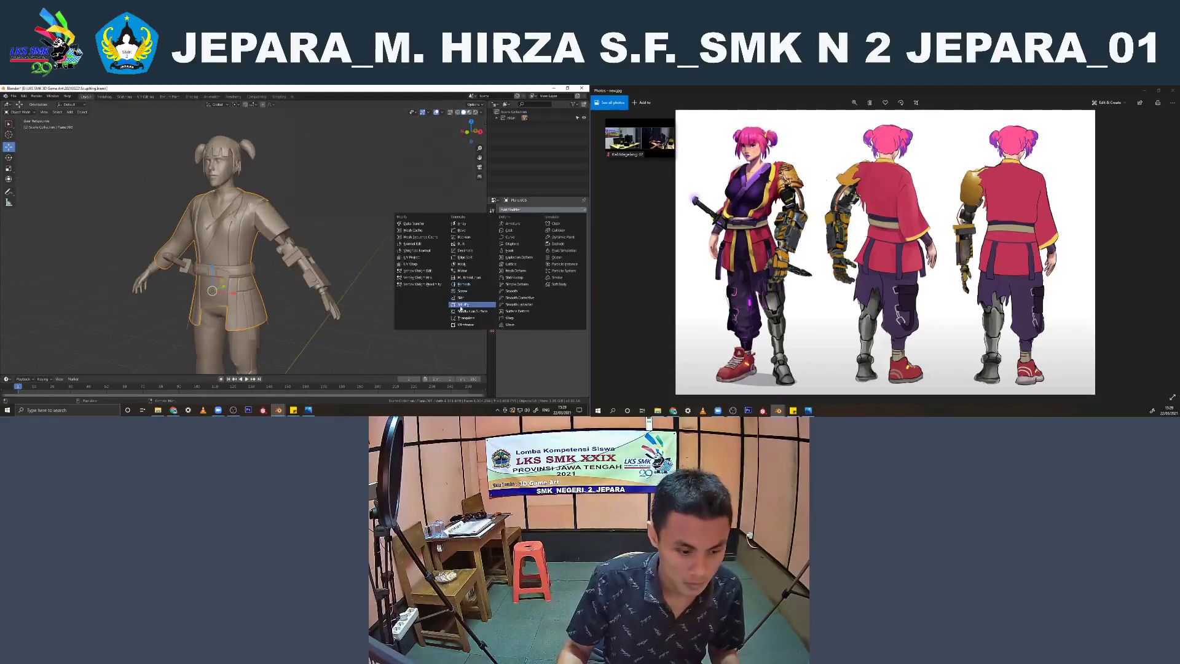
pyautogui.click(462, 305)
pyautogui.scroll(4, 329, 230)
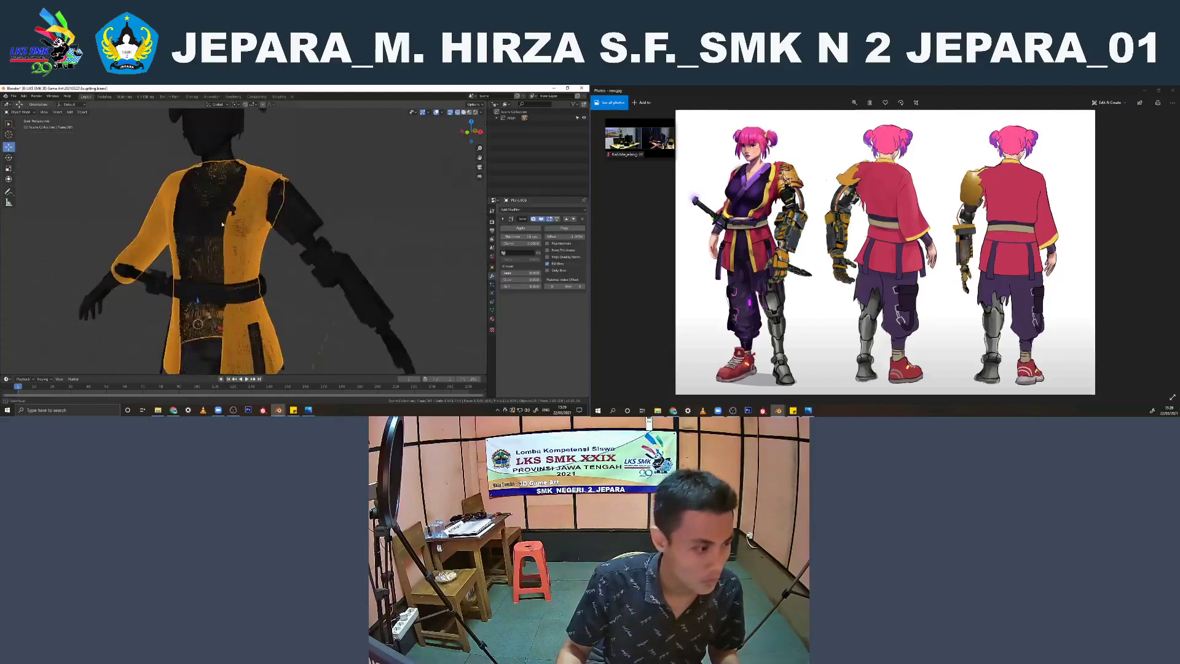
# Reselect the jacket and remove its Solidify modifier
pyautogui.click(330, 230)
pyautogui.scroll(-4, 330, 230)
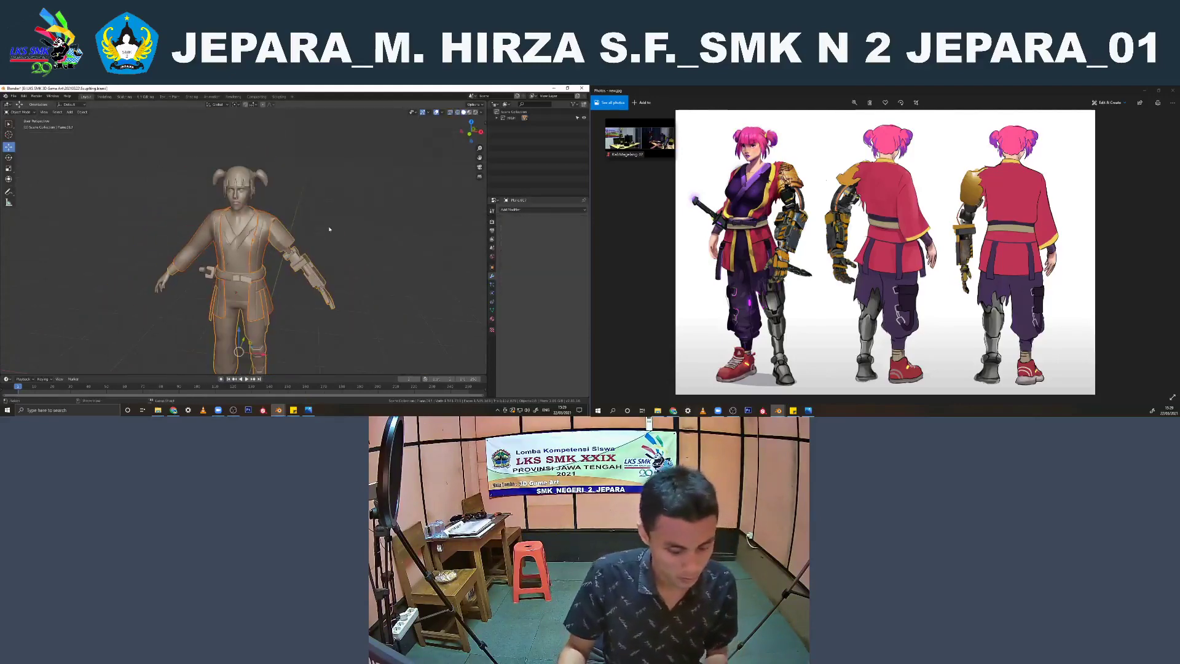
pyautogui.scroll(5, 271, 237)
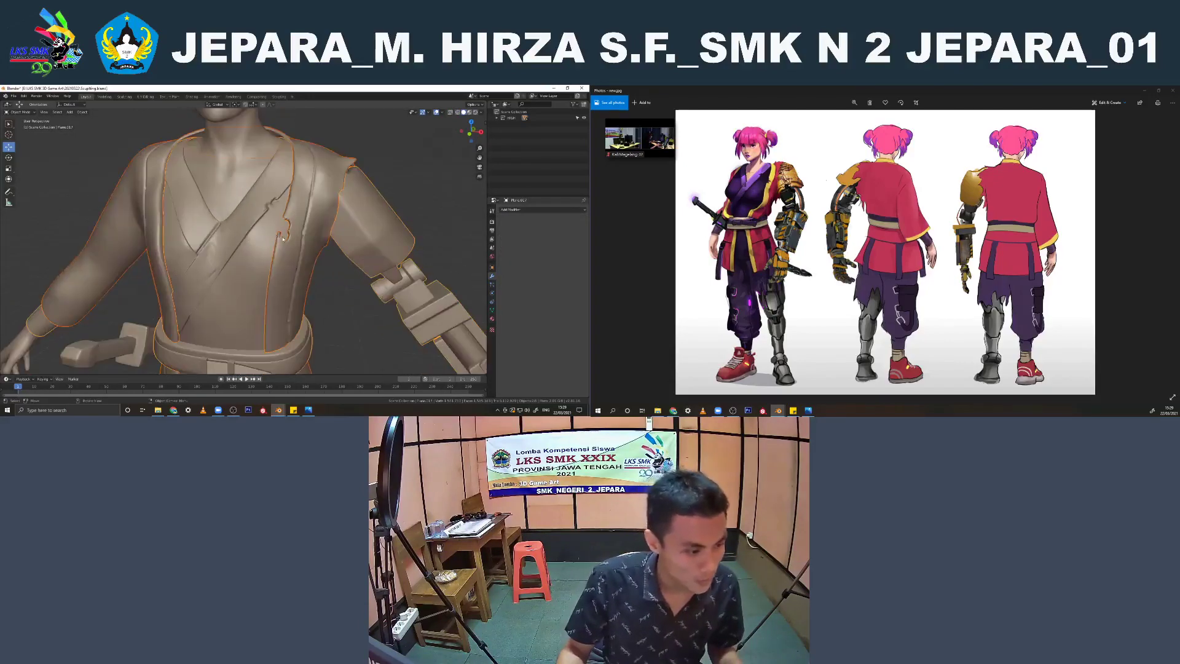
pyautogui.click(288, 254)
pyautogui.moveTo(288, 254); pyautogui.dragTo(332, 246, button='middle')
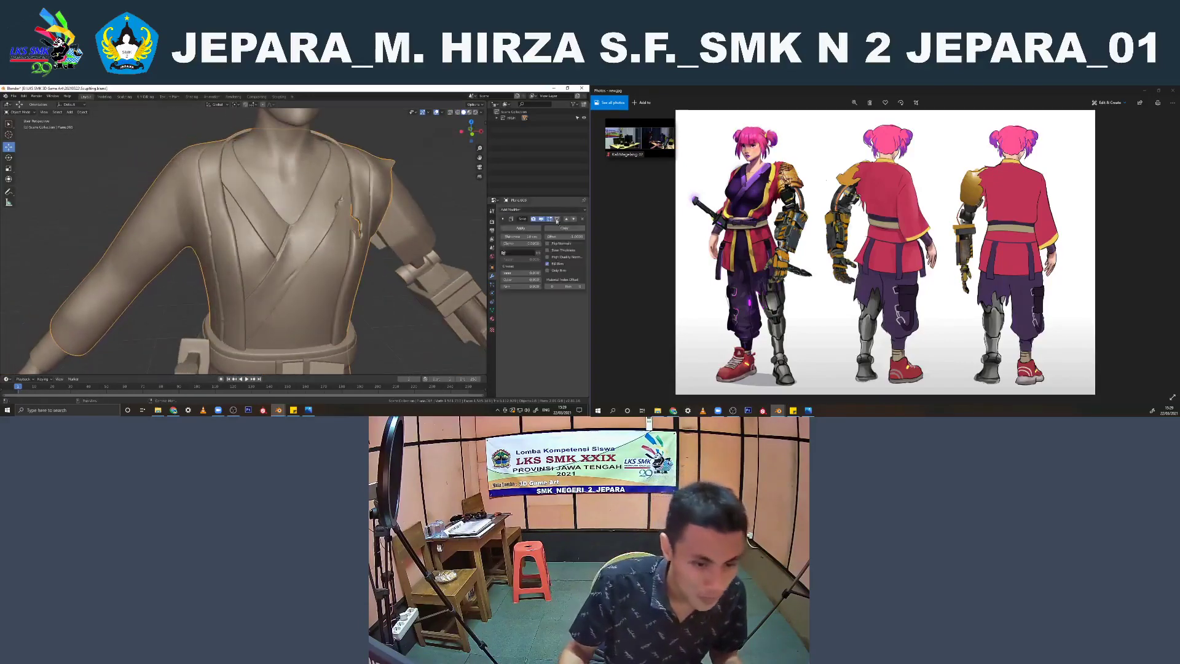
pyautogui.click(583, 219)
pyautogui.scroll(3, 369, 234)
# Examine the jacket's mesh in Edit Mode around the torn front edge and armhole, selecting edge loops to check the topology
pyautogui.press('`')
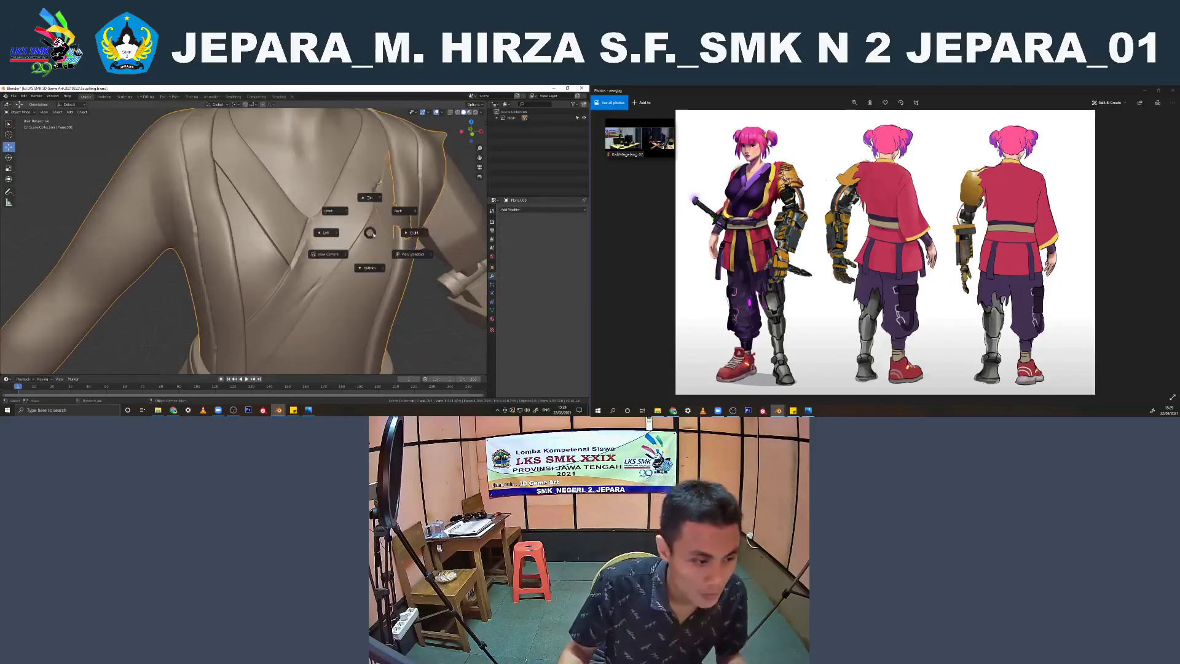
pyautogui.press('Escape')
pyautogui.press('Tab')
pyautogui.scroll(5, 345, 229)
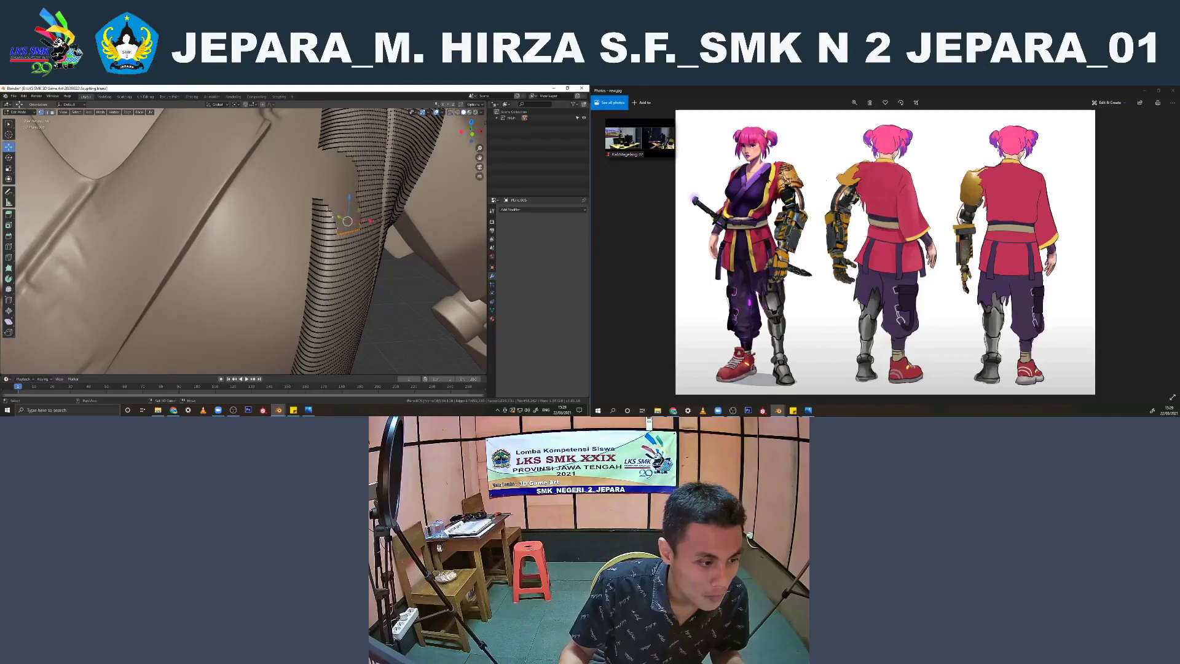
pyautogui.scroll(-8, 331, 207)
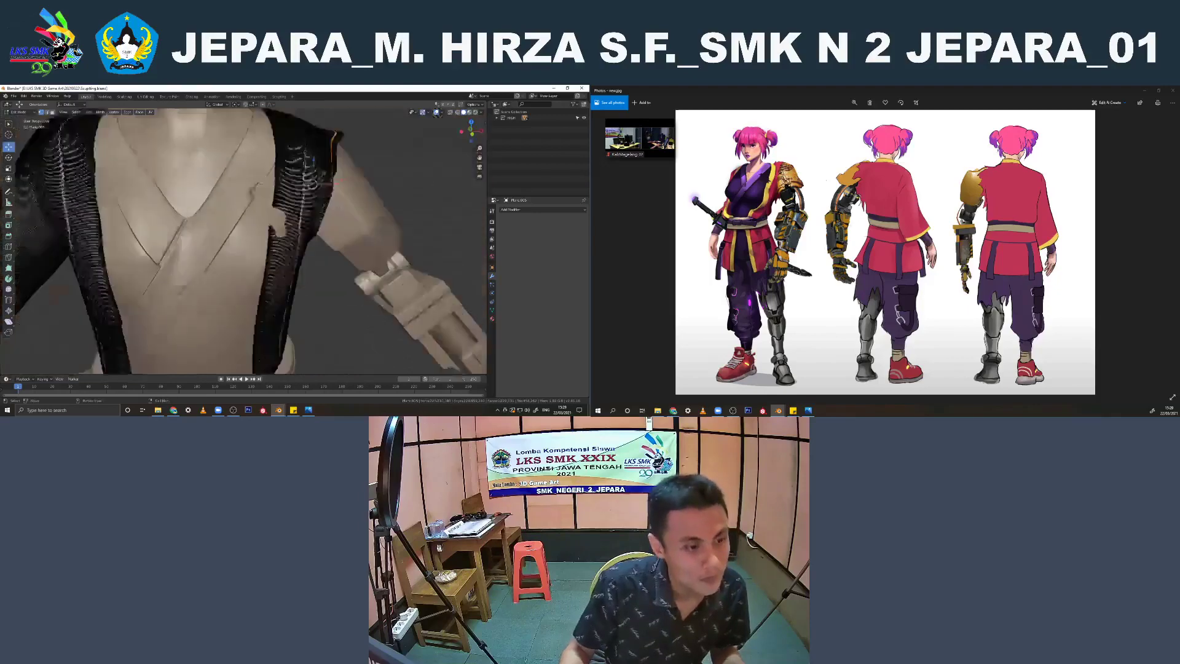
pyautogui.moveTo(332, 207); pyautogui.dragTo(301, 211, button='middle')
pyautogui.keyDown('alt'); pyautogui.click(235, 188); pyautogui.keyUp('alt')
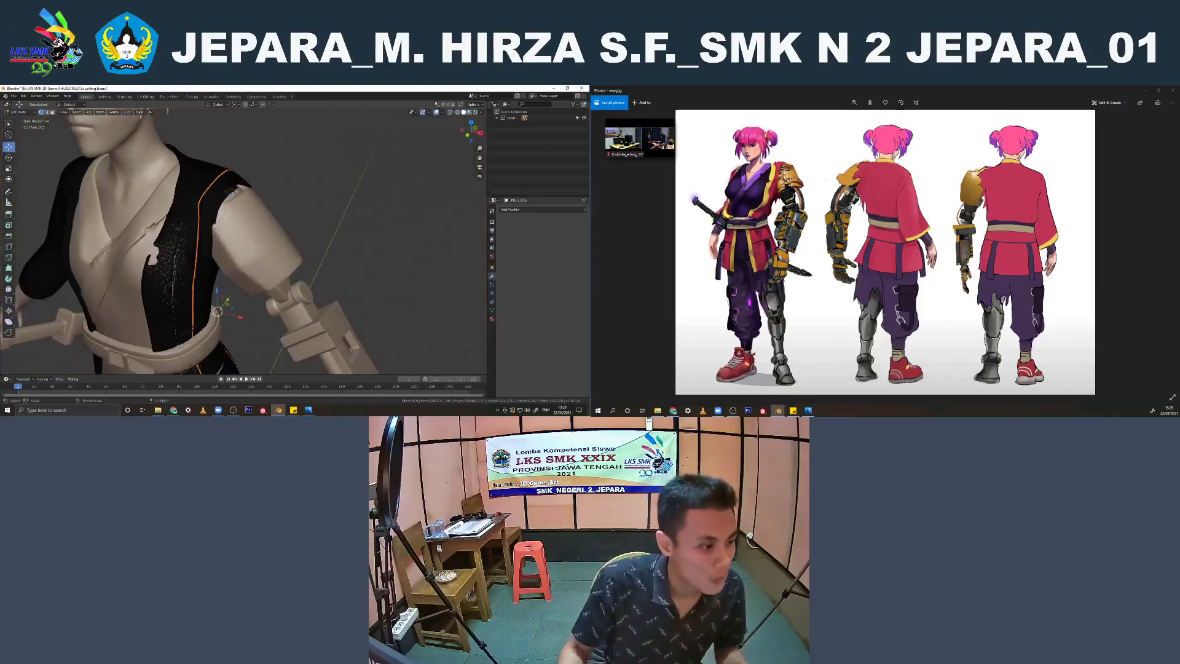
pyautogui.press('KP_1')
pyautogui.press('KP_Decimal')
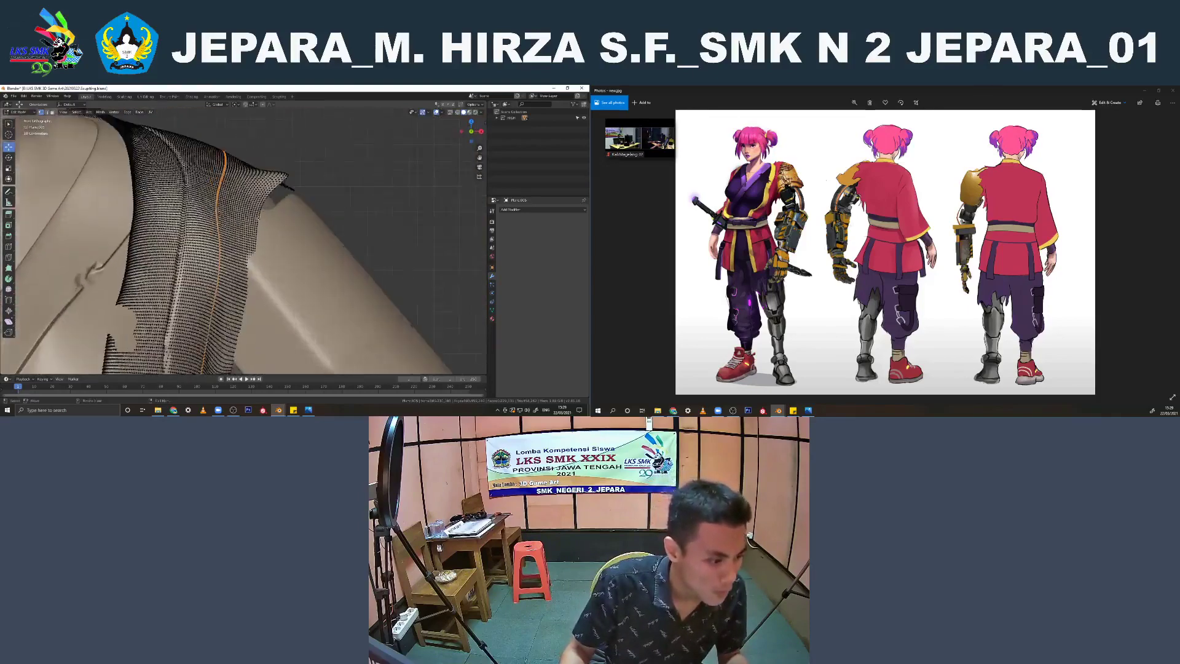
pyautogui.keyDown('alt'); pyautogui.click(258, 221); pyautogui.keyUp('alt')
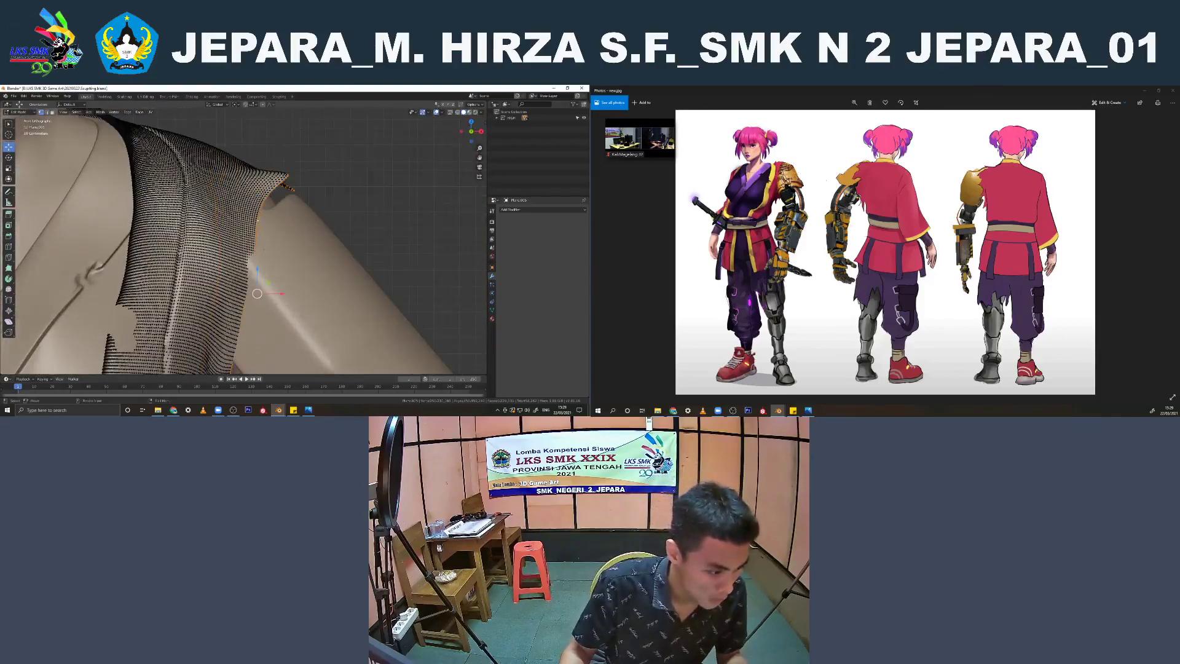
pyautogui.scroll(-8, 240, 257)
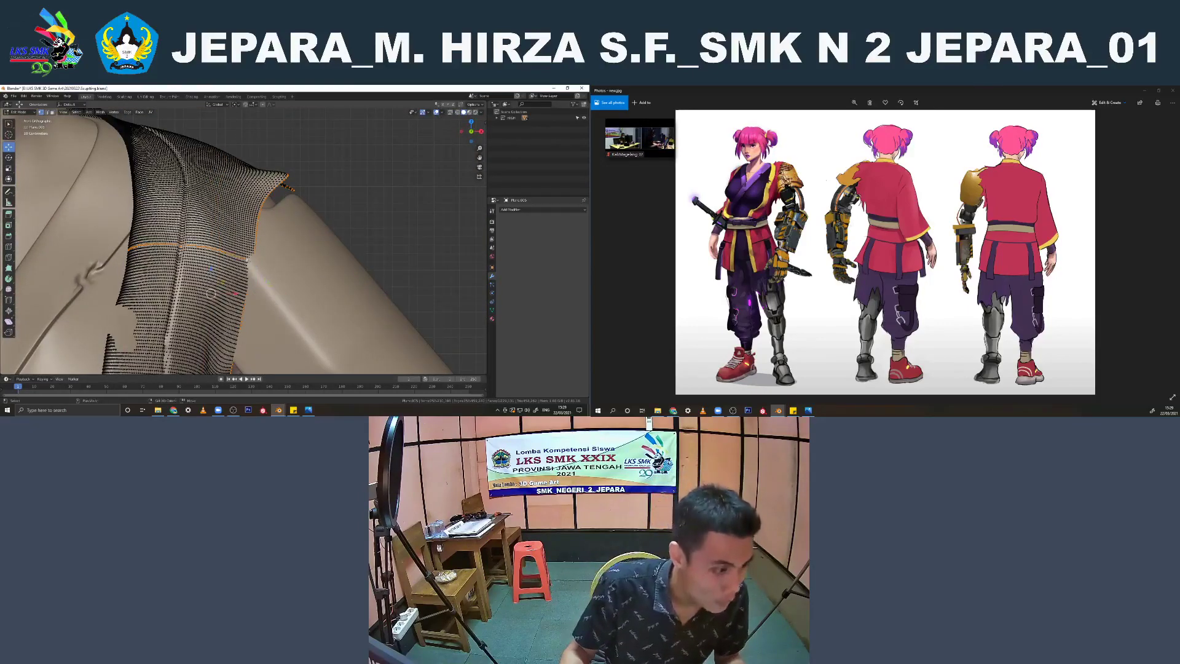
pyautogui.press('Tab')
# Join the jacket with the rest of the clothing mesh
pyautogui.keyDown('shift'); pyautogui.moveTo(240, 257); pyautogui.dragTo(241, 227, button='middle'); pyautogui.keyUp('shift')
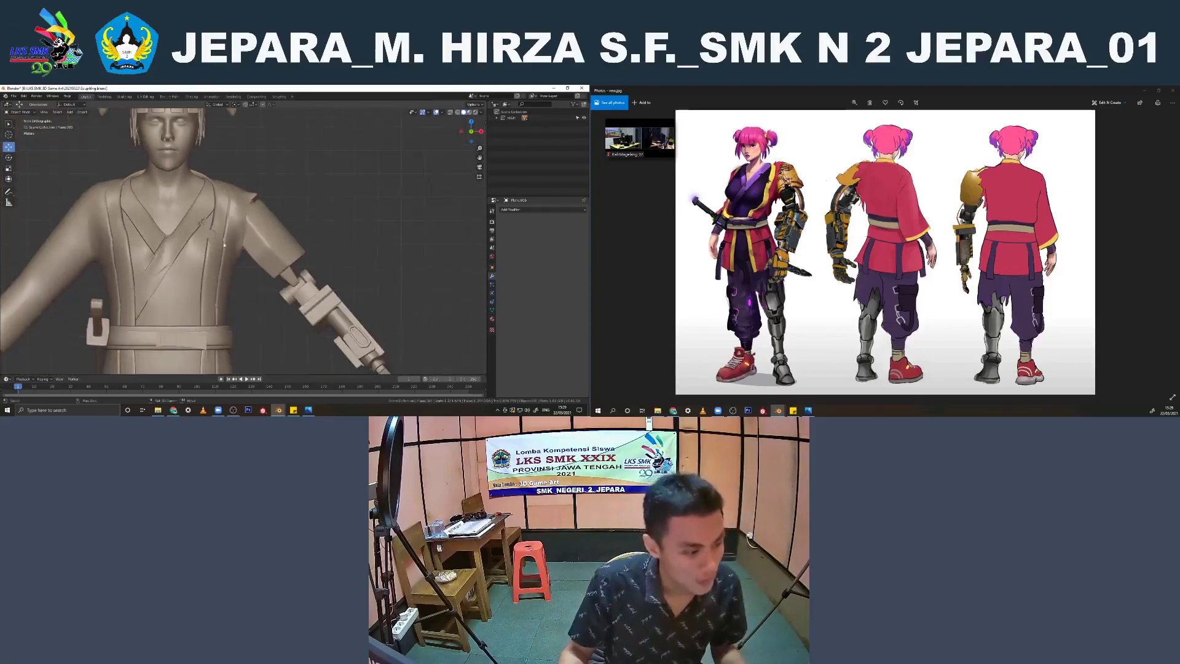
pyautogui.click(186, 263)
pyautogui.hotkey('ctrl', 'j')
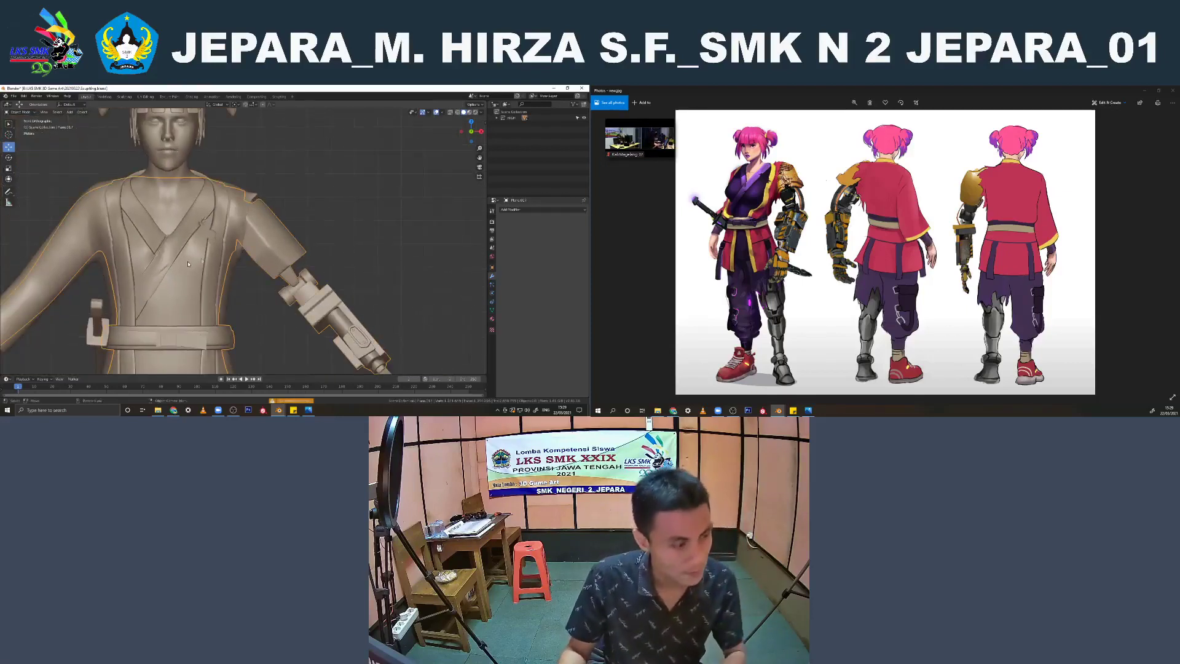
pyautogui.click(241, 205)
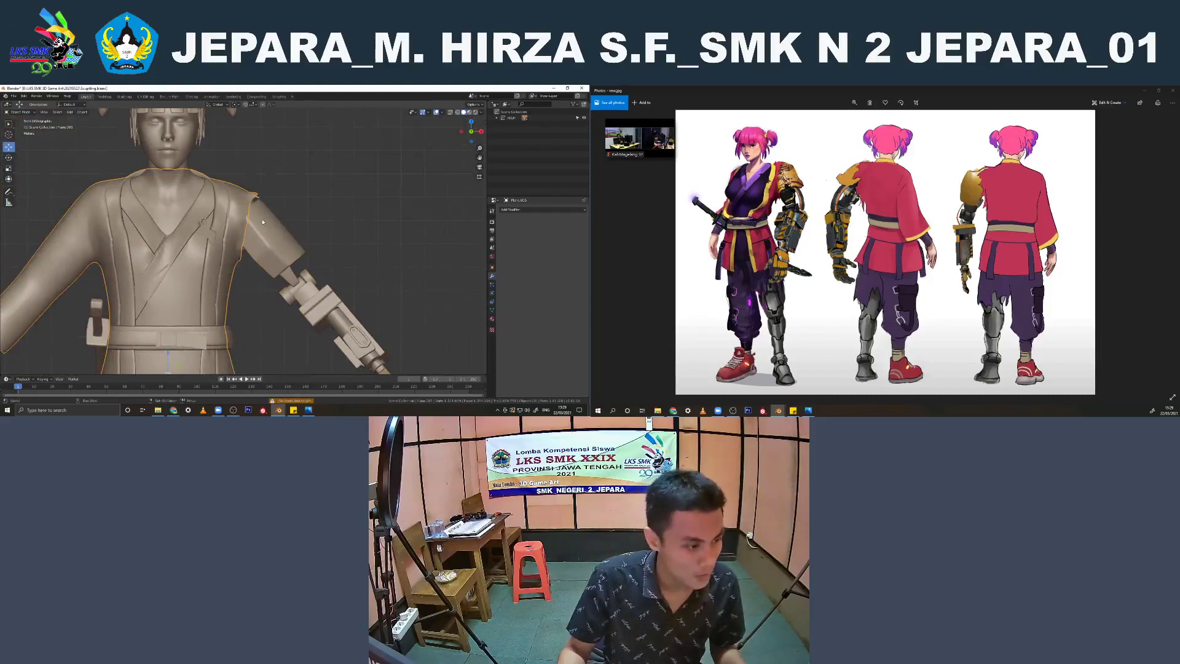
pyautogui.keyDown('shift'); pyautogui.click(263, 222); pyautogui.keyUp('shift')
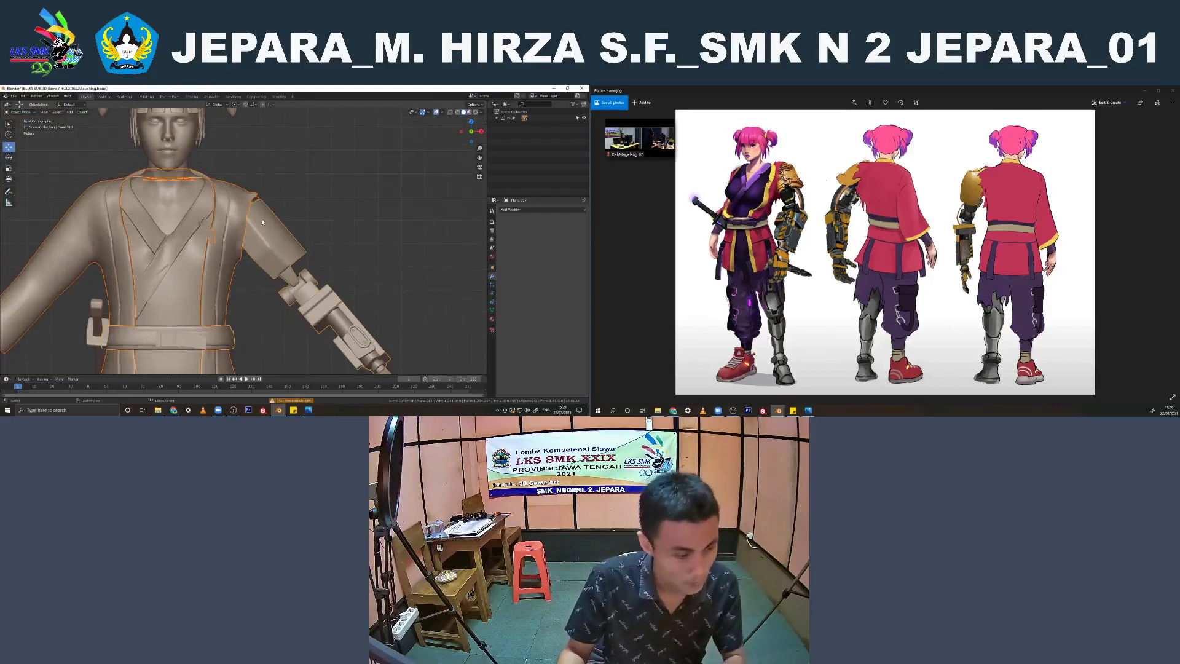
pyautogui.scroll(-2, 263, 222)
pyautogui.scroll(-2, 248, 222)
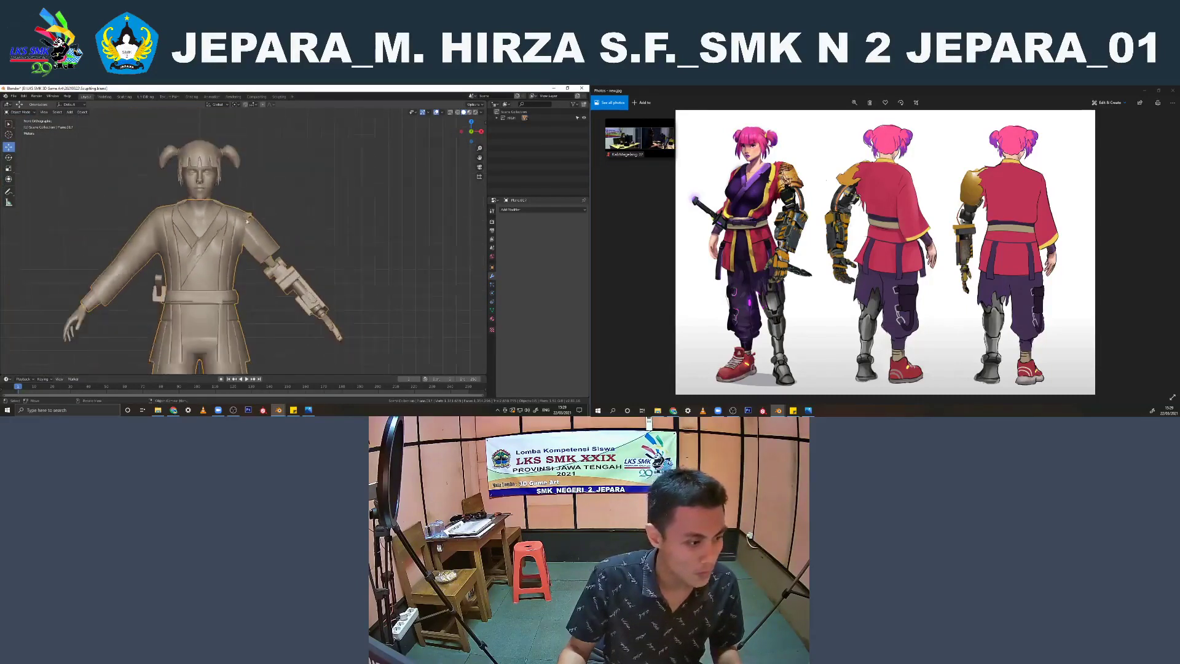
# Try moving the combined jacket and clothing mesh off the body to test the join, and undo the move
pyautogui.moveTo(247, 221); pyautogui.dragTo(233, 155, button='middle')
pyautogui.scroll(-3, 208, 232)
pyautogui.moveTo(247, 311); pyautogui.dragTo(146, 344)
pyautogui.moveTo(197, 263); pyautogui.dragTo(245, 276, button='middle')
pyautogui.scroll(-3, 245, 276)
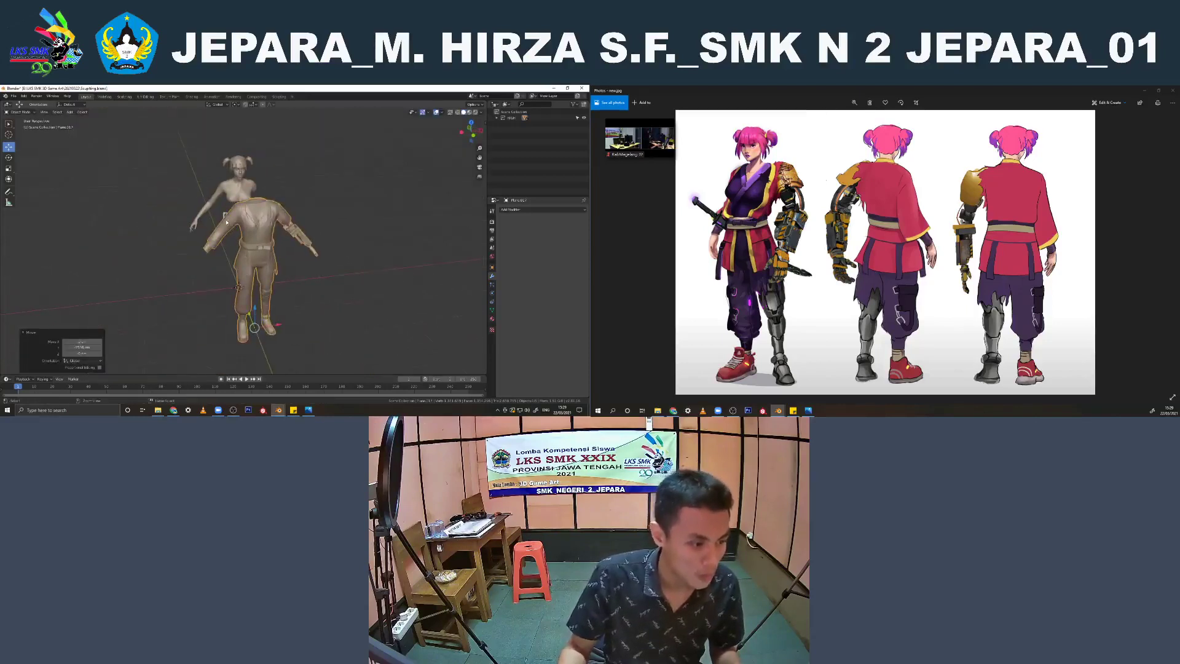
pyautogui.hotkey('ctrl', 'z')
# Apply the Subdivision modifier on the knife at the character's belt, checking its mesh in wireframe
pyautogui.scroll(3, 226, 223)
pyautogui.moveTo(226, 222); pyautogui.dragTo(233, 214, button='middle')
pyautogui.click(207, 198)
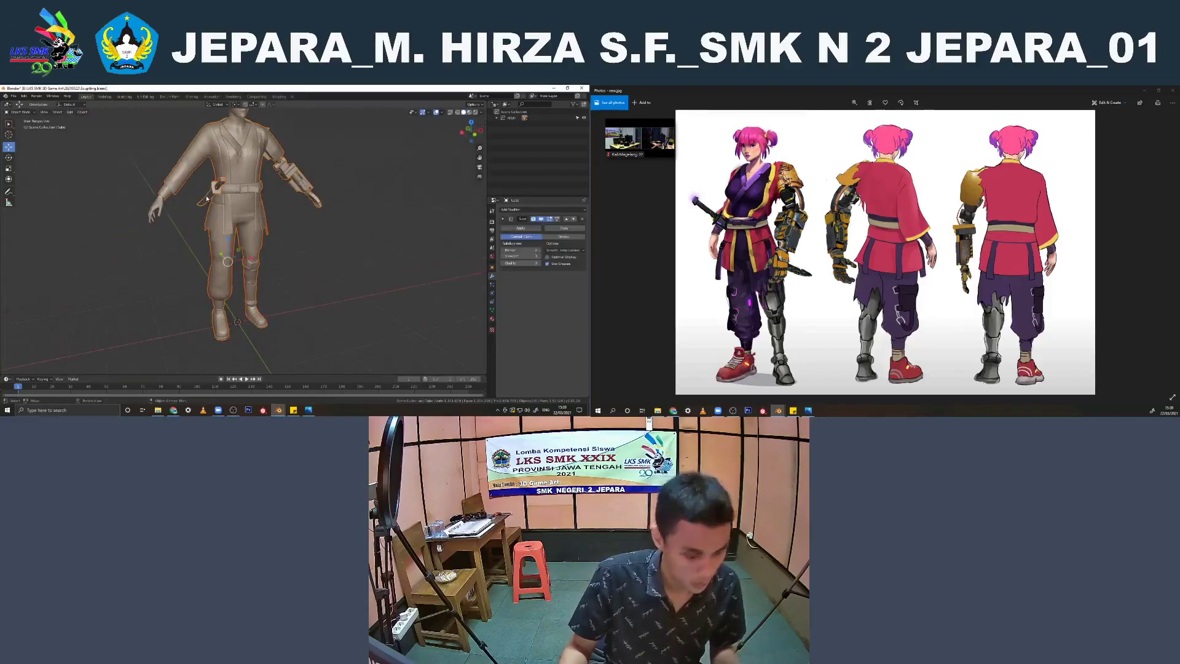
pyautogui.click(206, 198)
pyautogui.scroll(3, 207, 198)
pyautogui.press('z')
pyautogui.moveTo(212, 203)
pyautogui.mouseDown(button='middle')
pyautogui.moveTo(235, 223)
pyautogui.moveTo(198, 216)
pyautogui.moveTo(233, 209)
pyautogui.mouseUp(button='middle')
pyautogui.click(197, 220)
pyautogui.scroll(2, 196, 218)
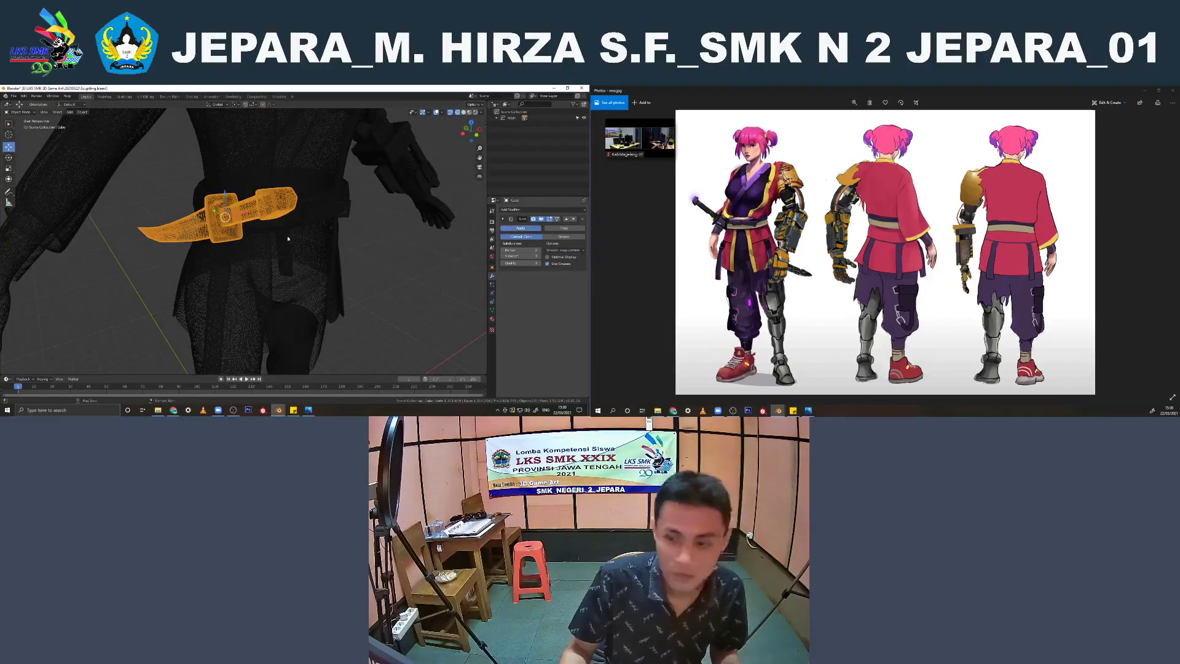
pyautogui.scroll(-3, 295, 240)
pyautogui.press('z')
pyautogui.click(350, 243)
# Join the knife with the clothing mesh
pyautogui.scroll(-2, 363, 242)
pyautogui.moveTo(364, 242); pyautogui.dragTo(240, 249, button='middle')
pyautogui.click(232, 249)
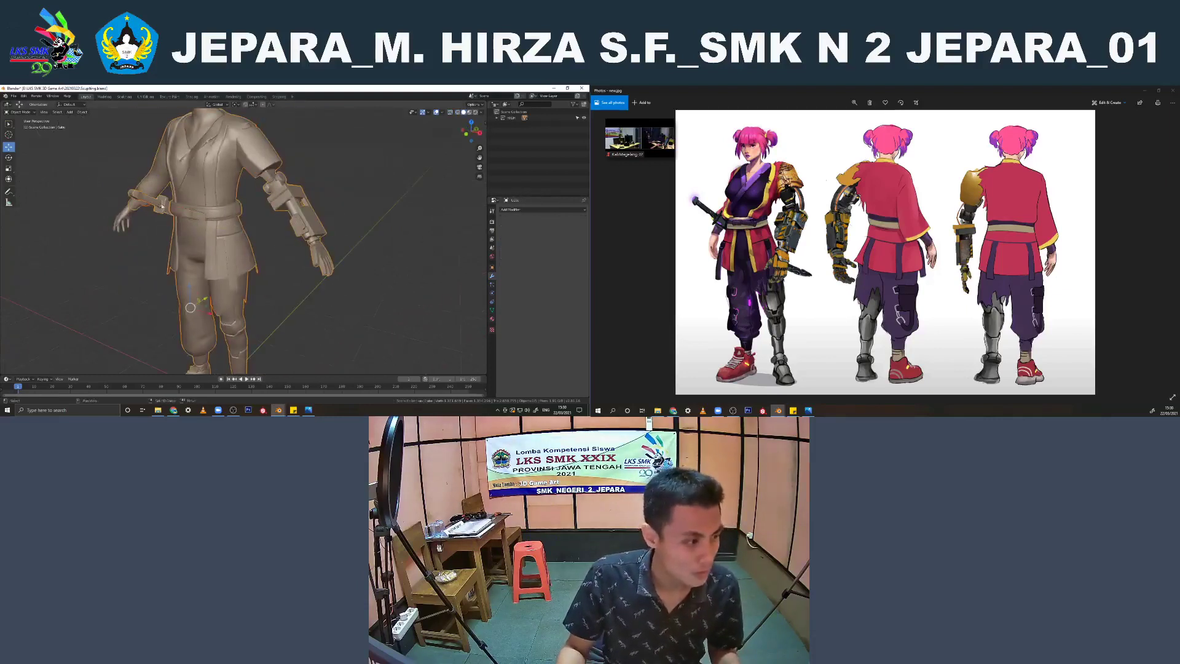
pyautogui.keyDown('shift'); pyautogui.click(229, 236); pyautogui.keyUp('shift')
pyautogui.scroll(-1, 229, 236)
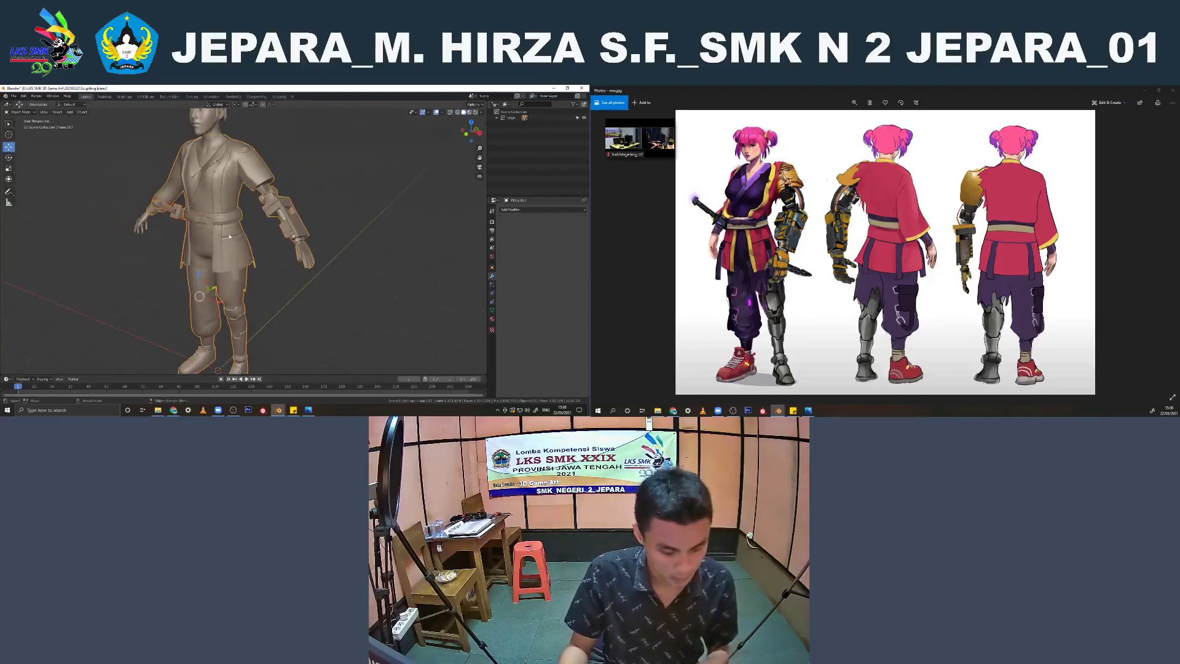
pyautogui.click(333, 190)
# Save the character file and view the whole model from the front
pyautogui.scroll(-4, 334, 191)
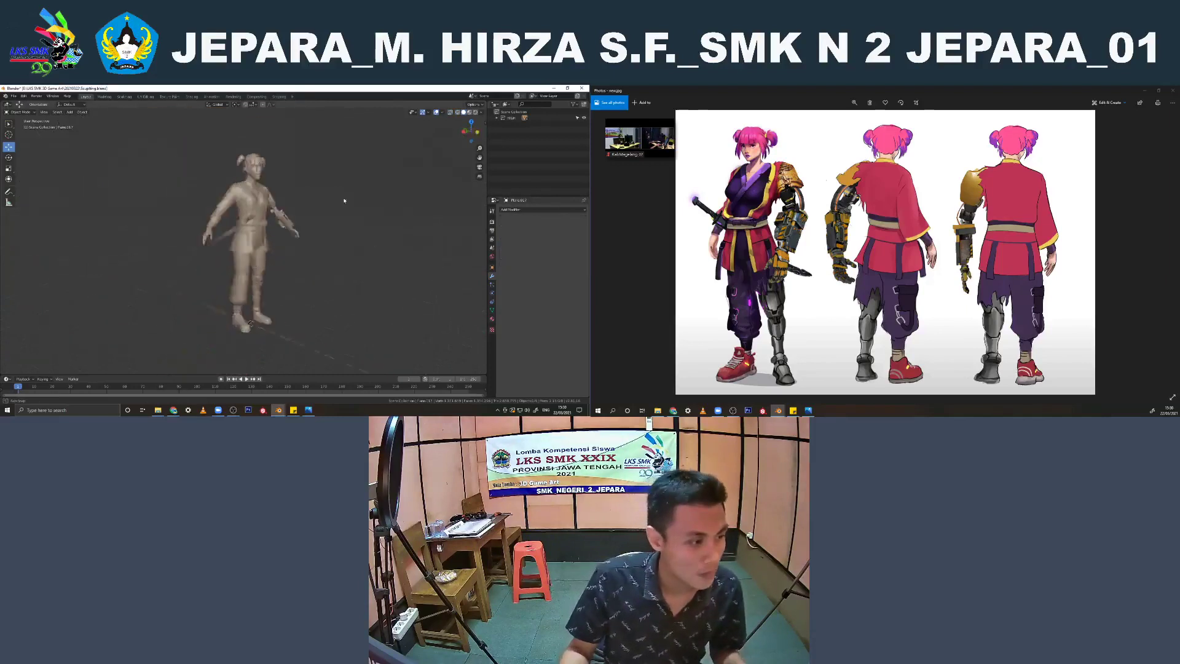
pyautogui.moveTo(343, 199); pyautogui.dragTo(294, 217, button='middle')
pyautogui.scroll(1, 265, 204)
pyautogui.hotkey('ctrl', 's')
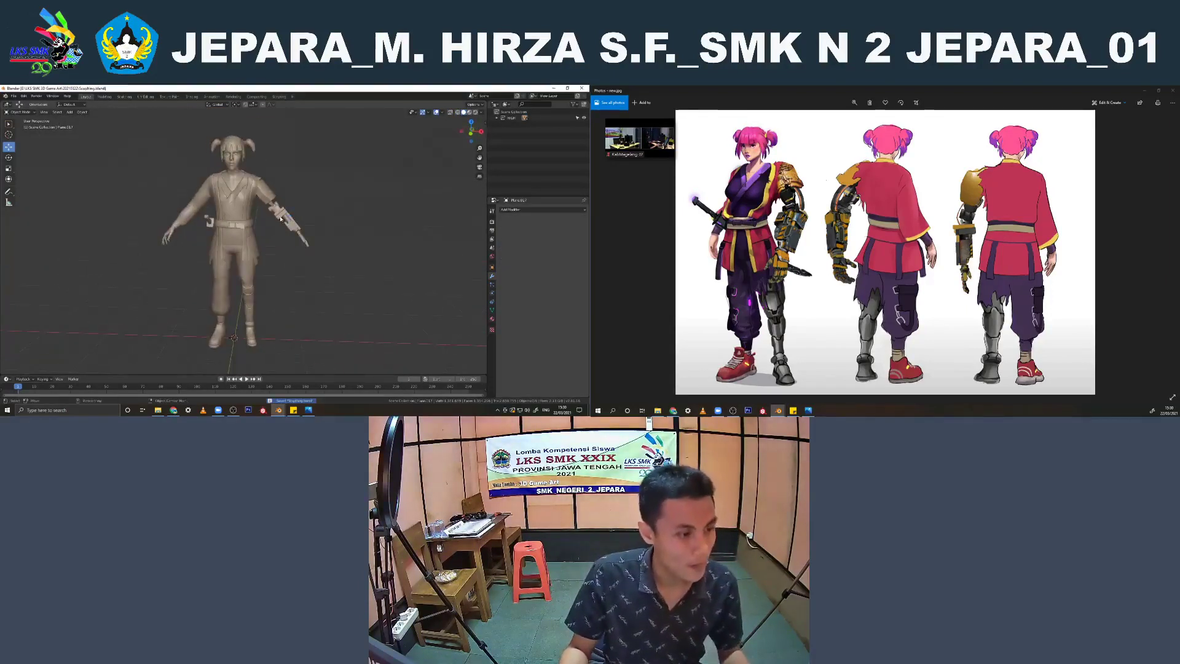
pyautogui.press('KP_1')
# Switch to the other Blender window containing the robot dog model
pyautogui.moveTo(279, 410)
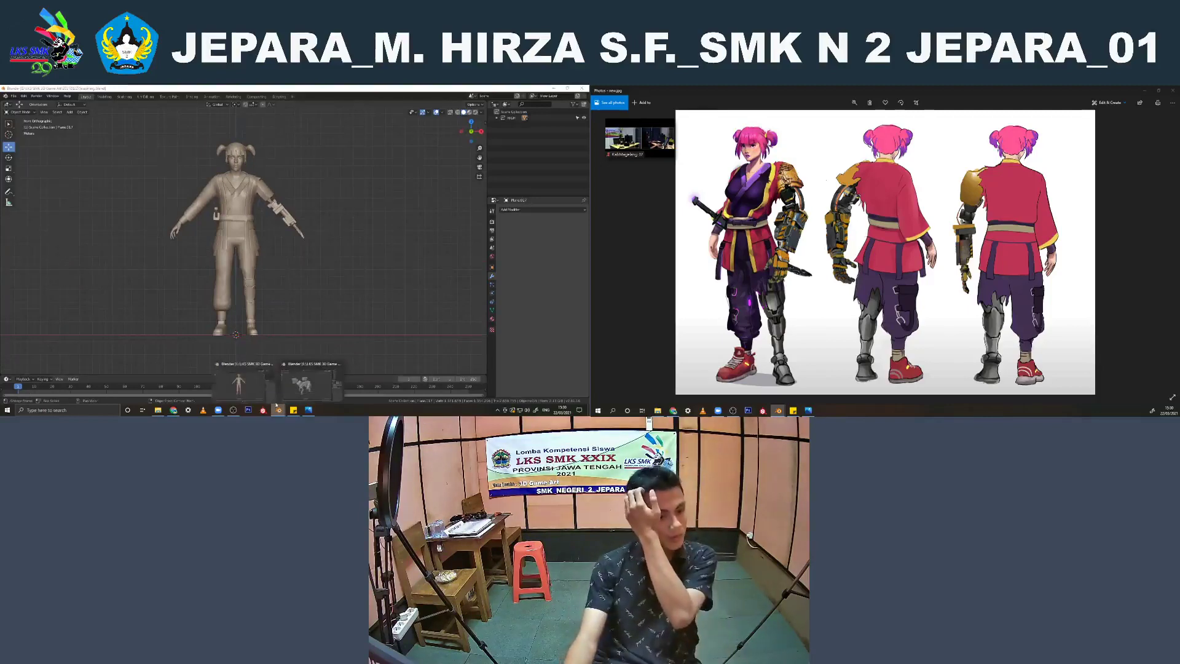
pyautogui.click(302, 389)
pyautogui.moveTo(274, 294)
pyautogui.mouseDown(button='middle')
pyautogui.moveTo(419, 289)
pyautogui.moveTo(331, 256)
pyautogui.moveTo(280, 276)
pyautogui.mouseUp(button='middle')
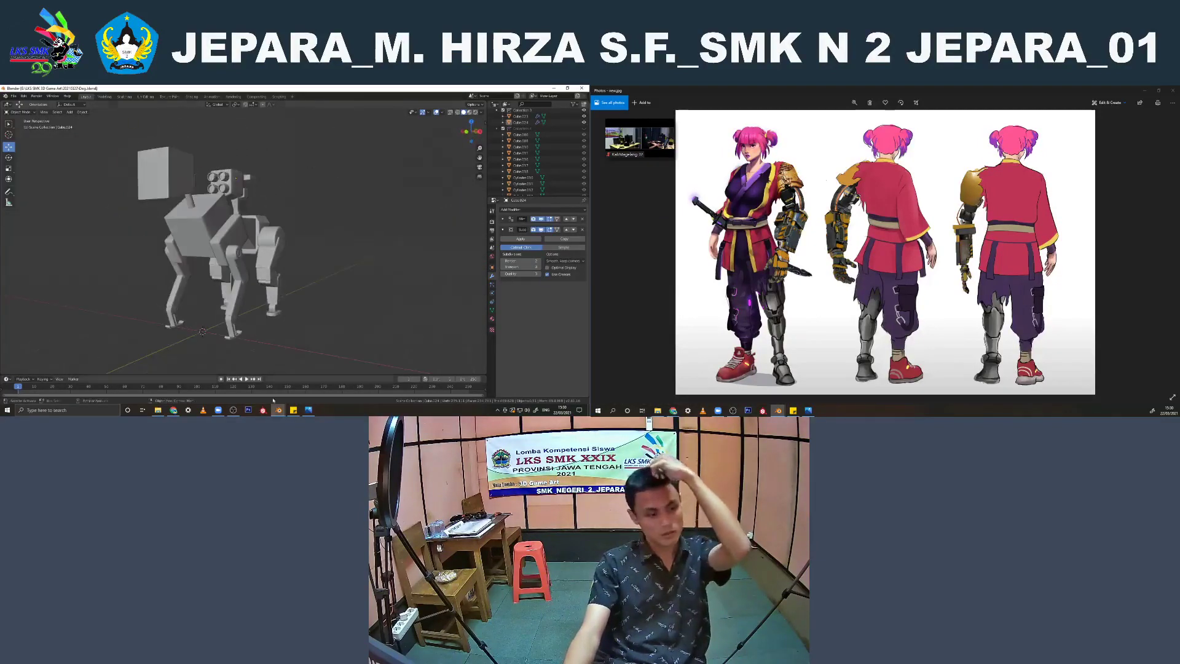
pyautogui.click(279, 410)
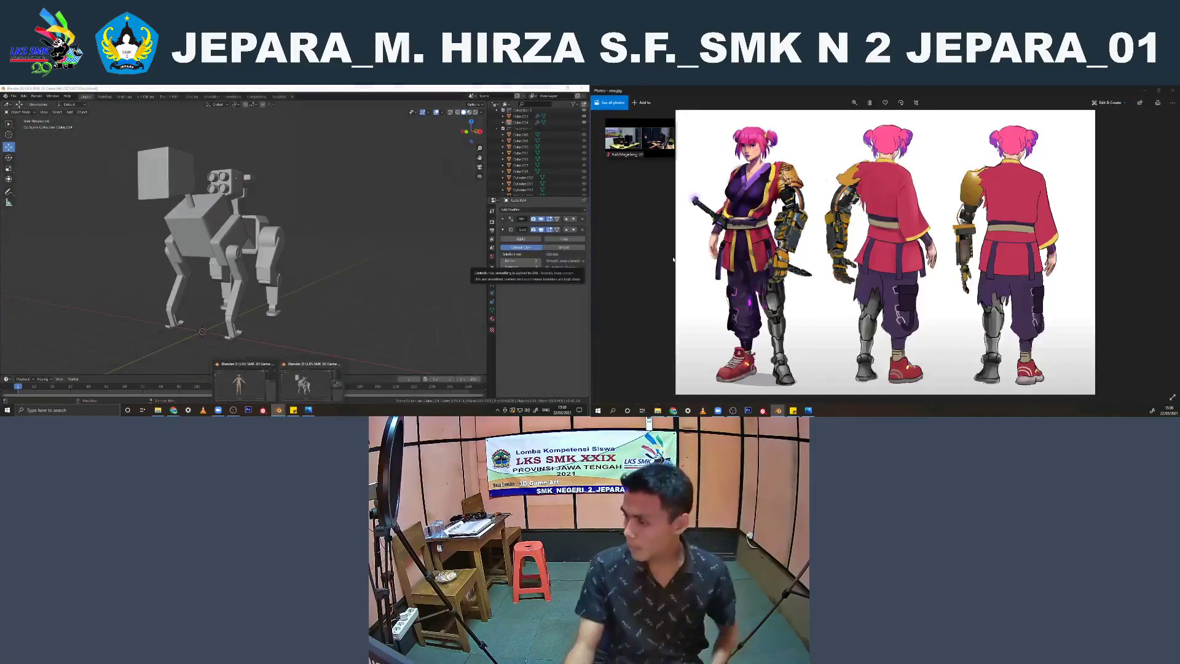
# Apply the first modifier in the stack on the robot dog's leg mesh, keeping its Subdivision modifier
pyautogui.moveTo(294, 266)
pyautogui.mouseDown(button='middle')
pyautogui.moveTo(238, 286)
pyautogui.moveTo(308, 275)
pyautogui.mouseUp(button='middle')
pyautogui.click(259, 274)
pyautogui.scroll(2, 262, 271)
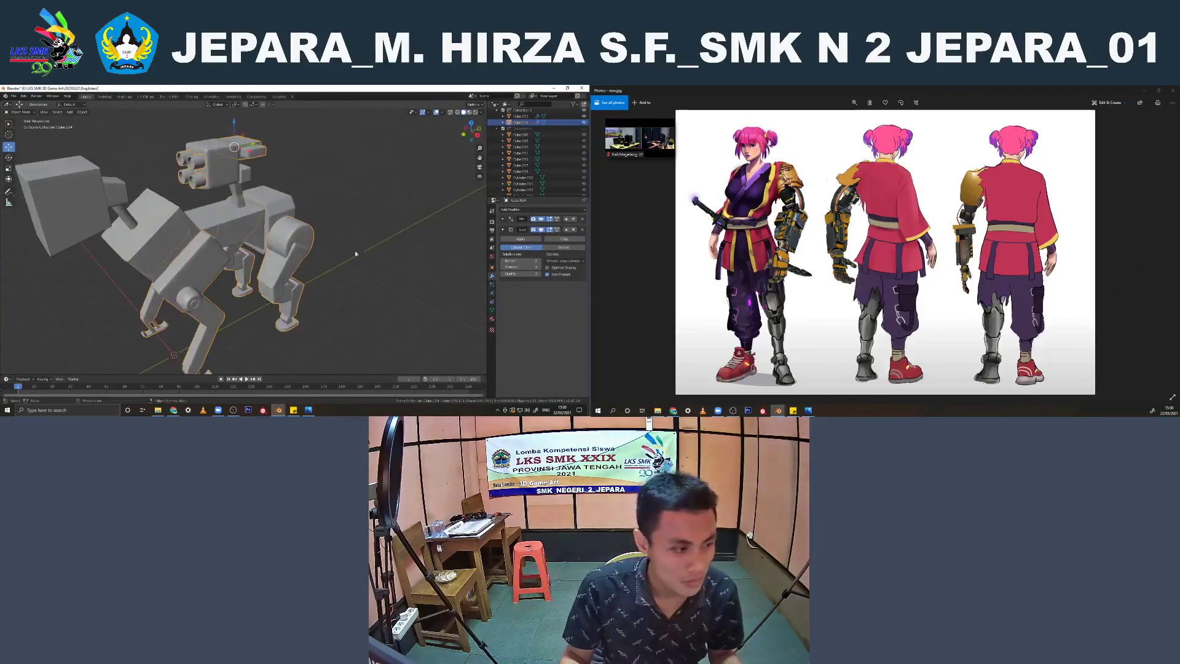
pyautogui.click(511, 219)
pyautogui.click(509, 230)
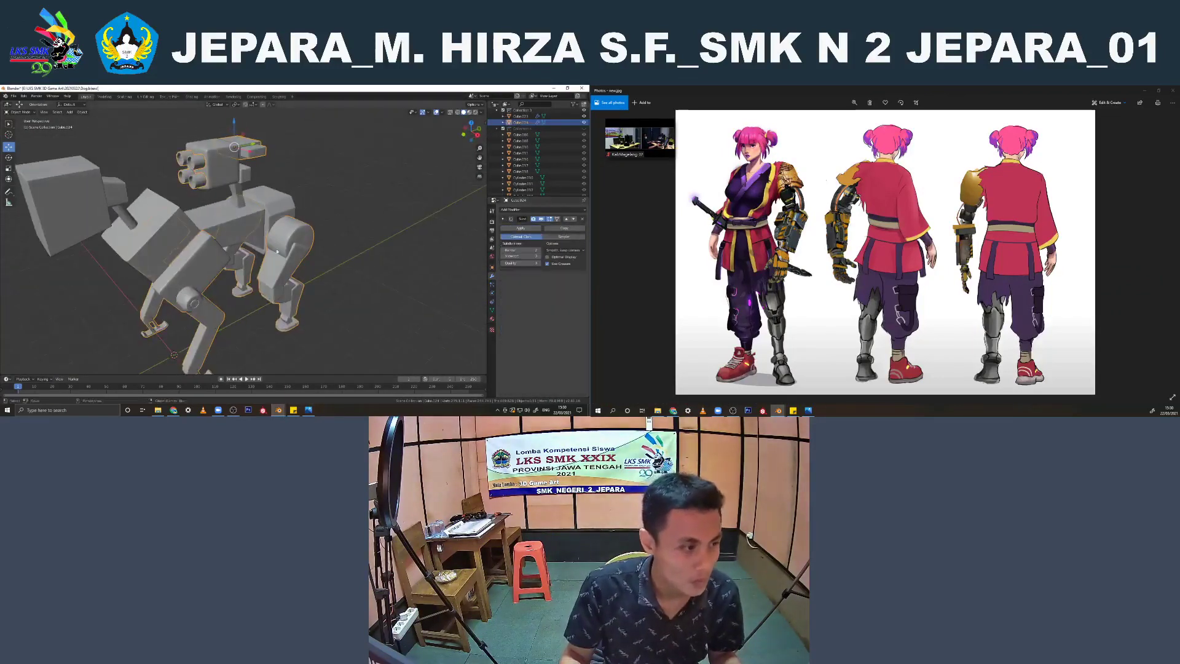
pyautogui.moveTo(277, 220); pyautogui.dragTo(321, 207, button='middle')
pyautogui.click(322, 207)
pyautogui.scroll(-3, 308, 212)
# Collapse the lowest collection in the outliner and select the robot dog's head mesh
pyautogui.moveTo(230, 223); pyautogui.dragTo(337, 222, button='middle')
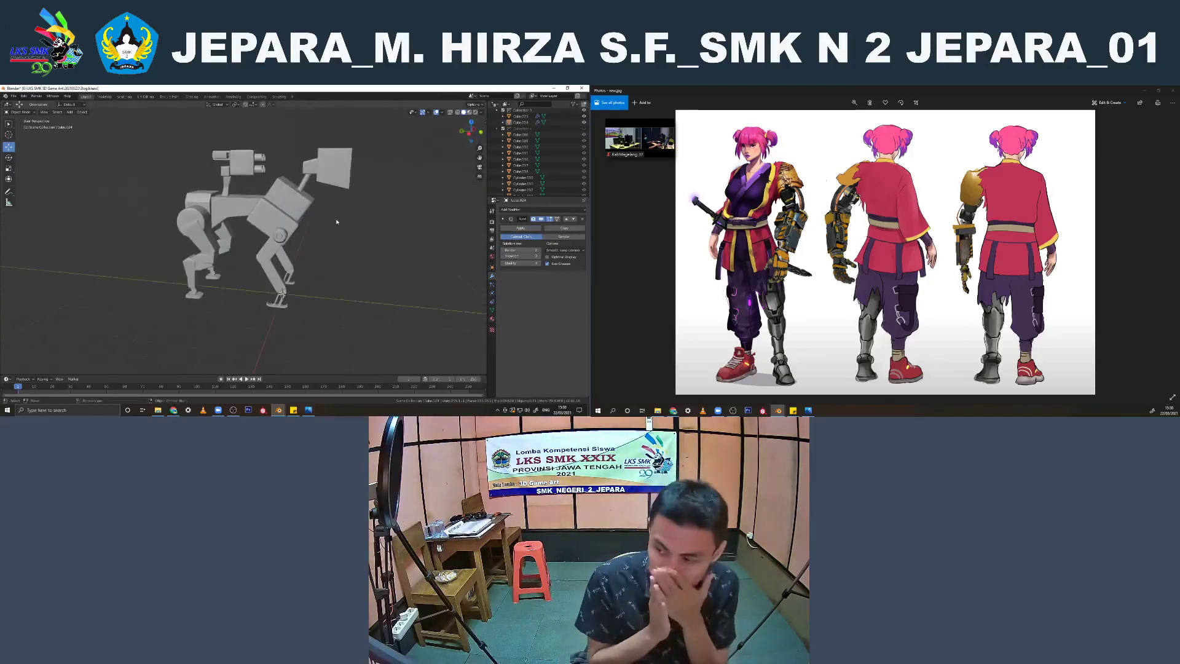
pyautogui.scroll(2, 510, 151)
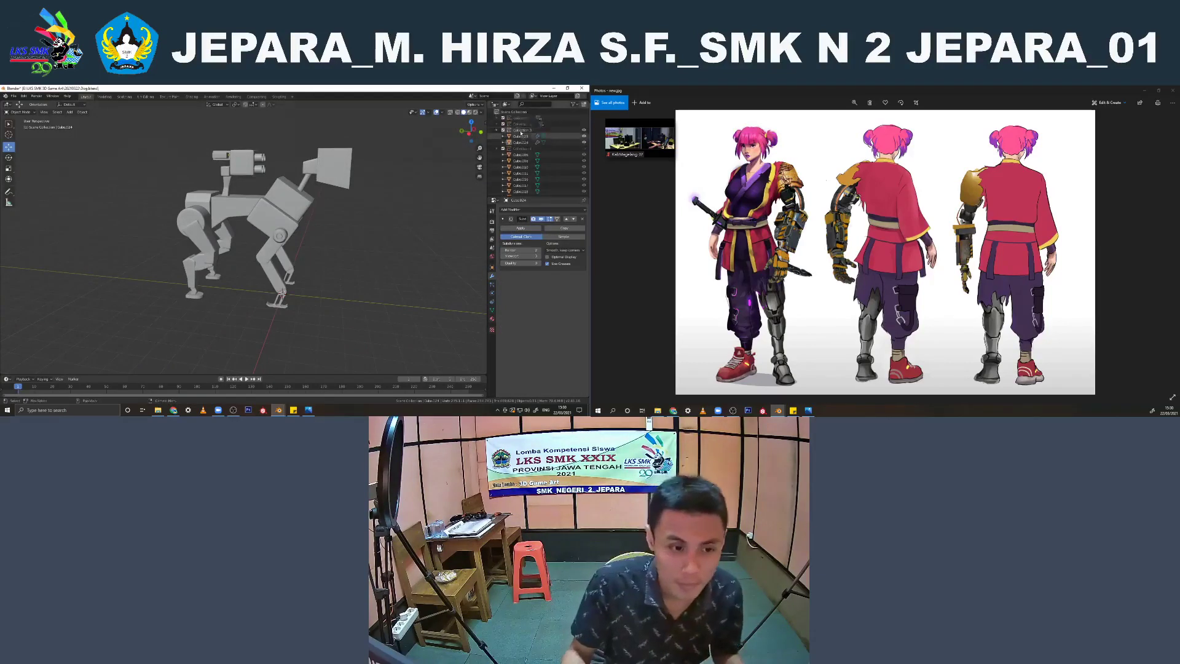
pyautogui.click(497, 150)
pyautogui.click(521, 131)
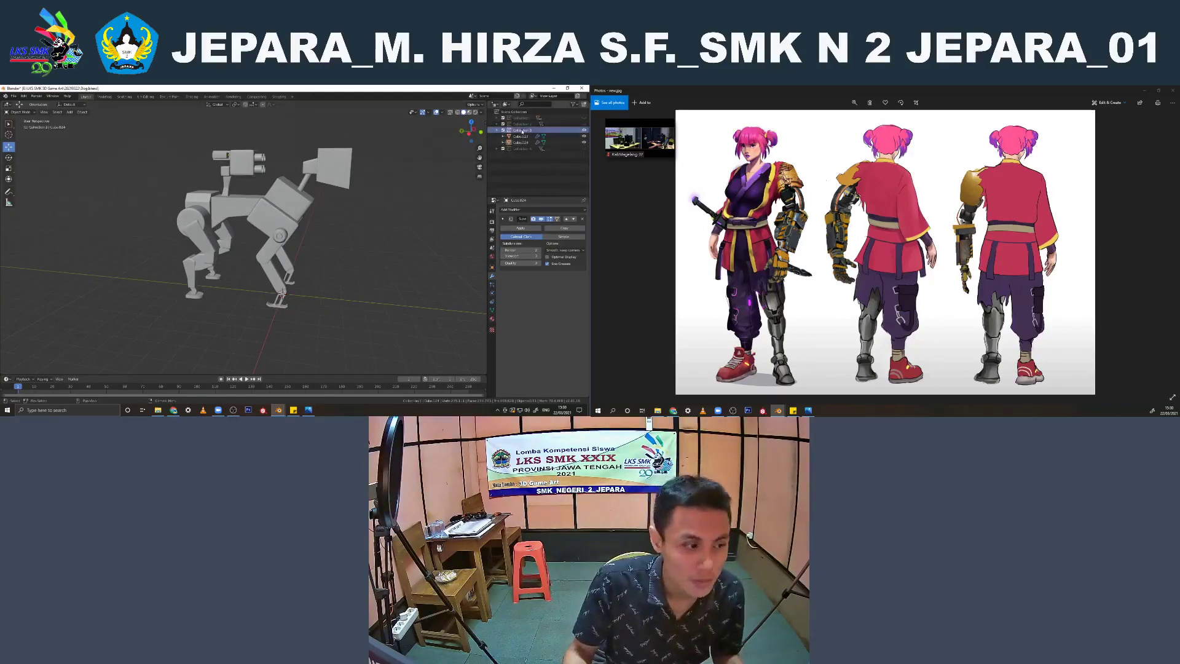
pyautogui.click(335, 173)
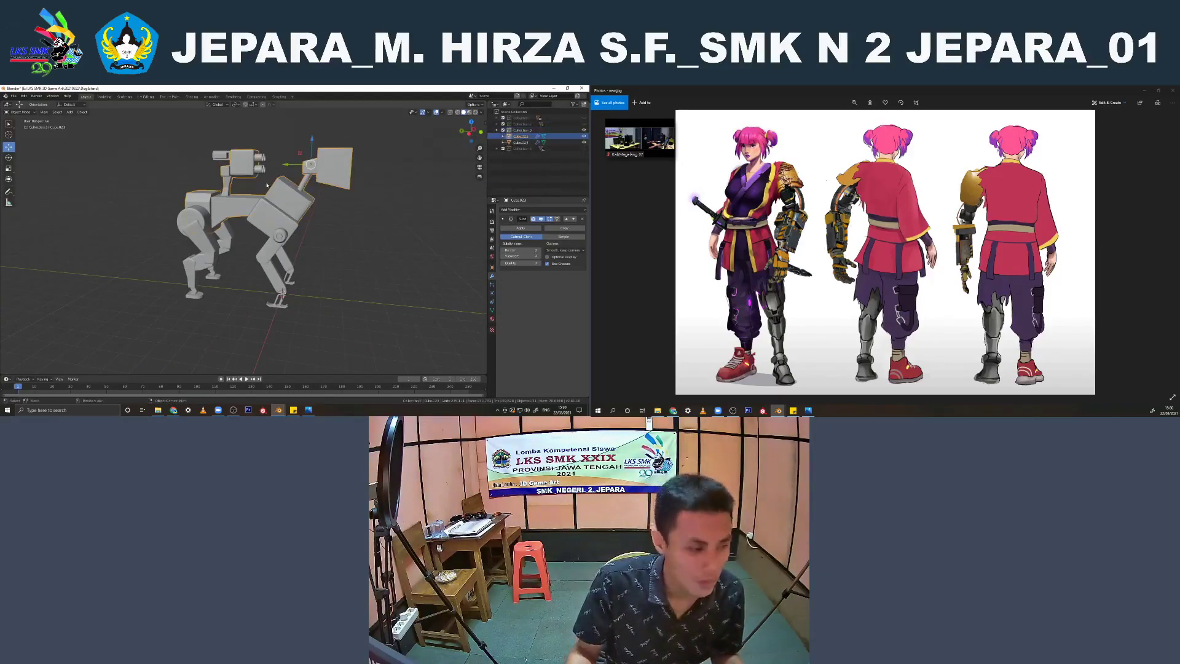
# Start saving the robot dog scene as a separate file, opening its file name for editing
pyautogui.hotkey('ctrl', 'shift', 's')
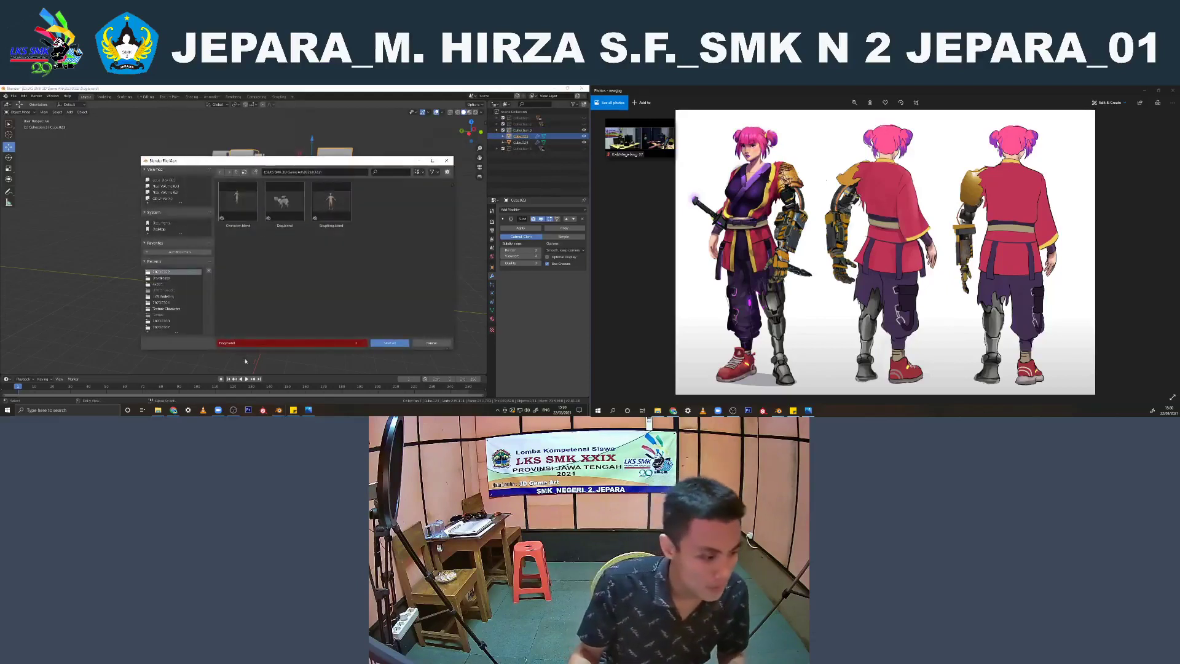
pyautogui.click(238, 343)
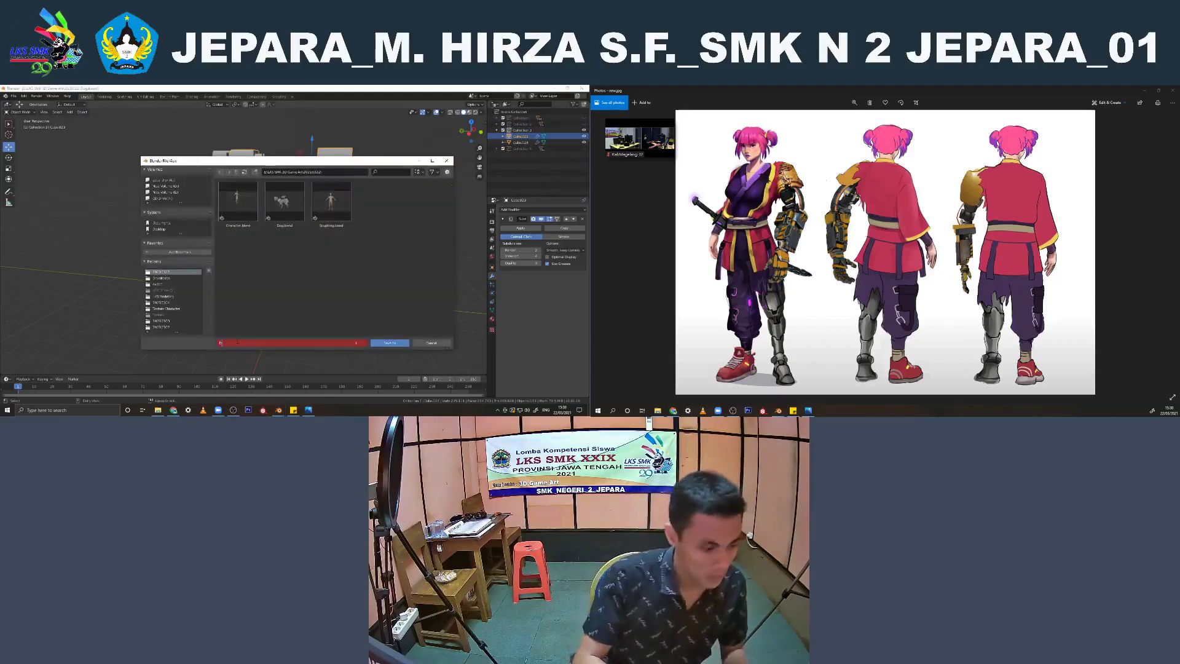
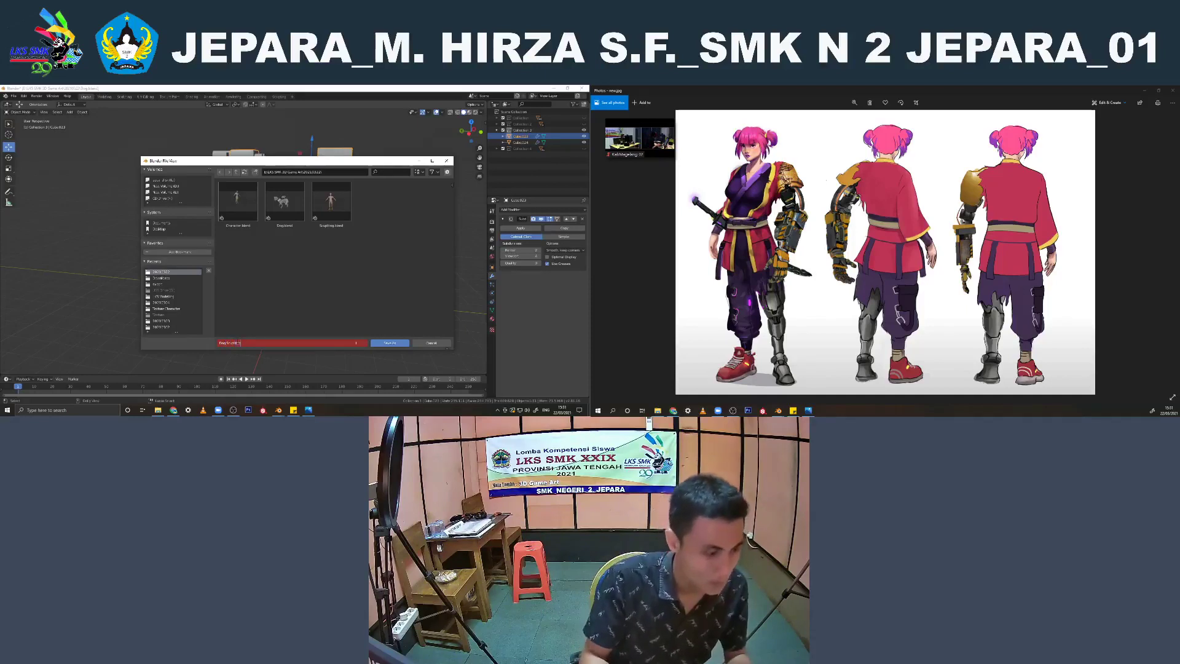
# Save the robot dog scene as a separate file named Dog Sculpting
pyautogui.press('Return')
pyautogui.click(390, 344)
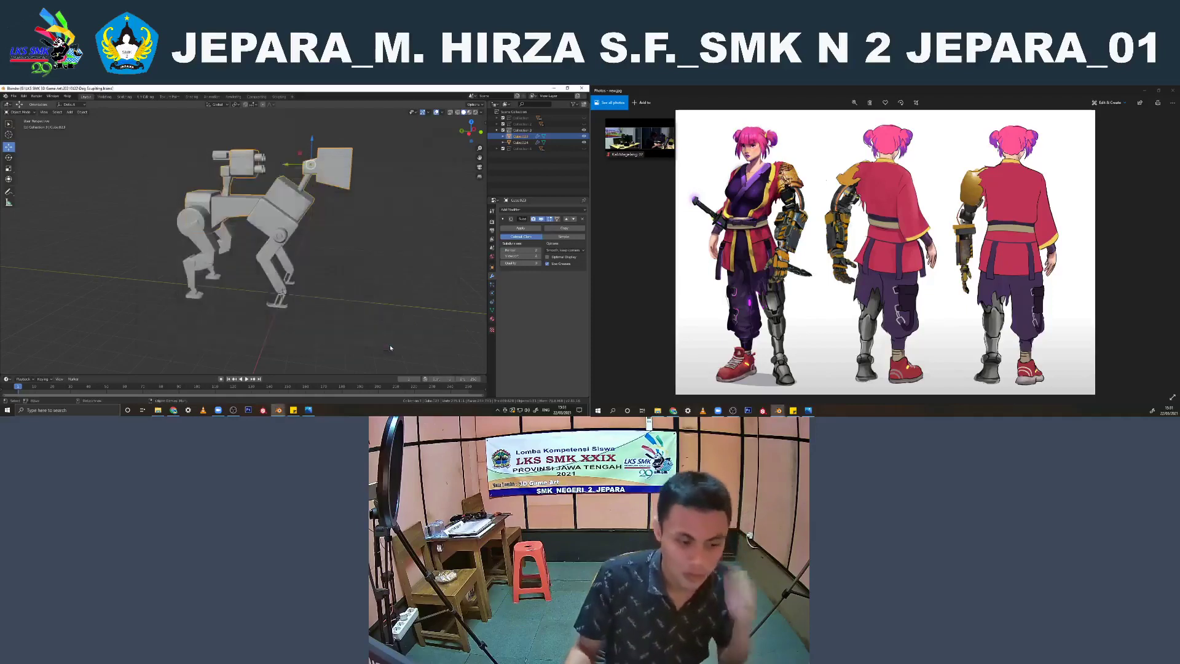
# Join the selected robot dog meshes into a single object, deselect it and save the file
pyautogui.moveTo(371, 301); pyautogui.dragTo(222, 203, button='middle')
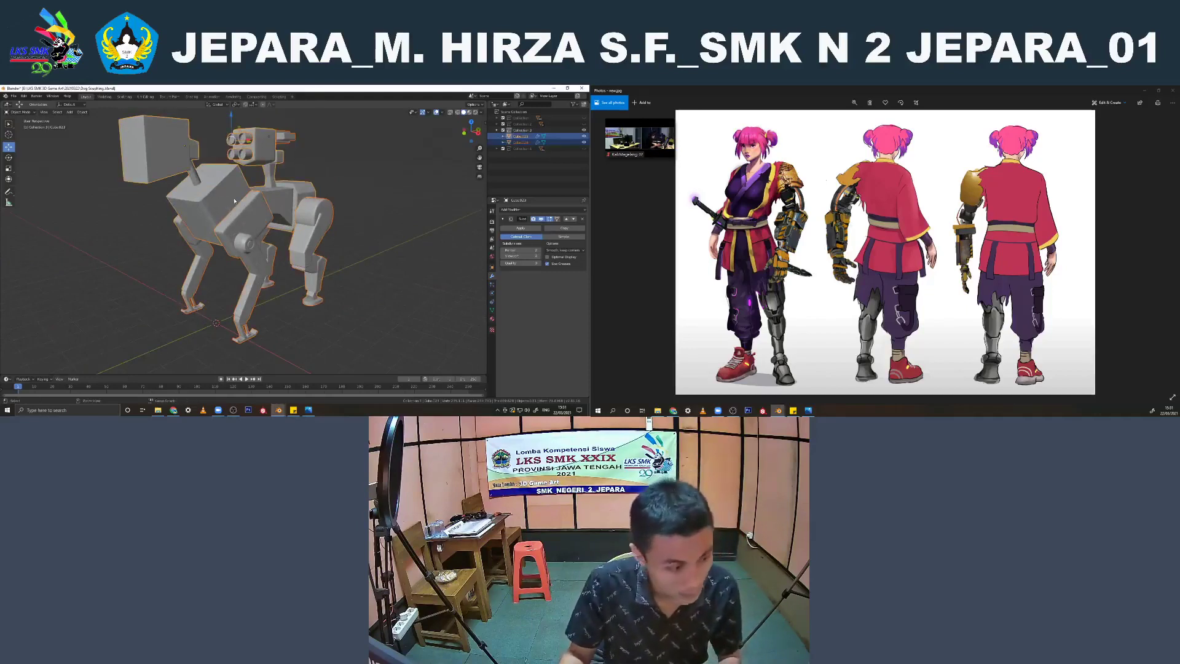
pyautogui.hotkey('ctrl', 'j')
pyautogui.click(338, 164)
pyautogui.moveTo(332, 166)
pyautogui.mouseDown(button='middle')
pyautogui.moveTo(237, 177)
pyautogui.moveTo(200, 269)
pyautogui.moveTo(302, 152)
pyautogui.moveTo(326, 163)
pyautogui.moveTo(286, 264)
pyautogui.mouseUp(button='middle')
pyautogui.hotkey('ctrl', 's')
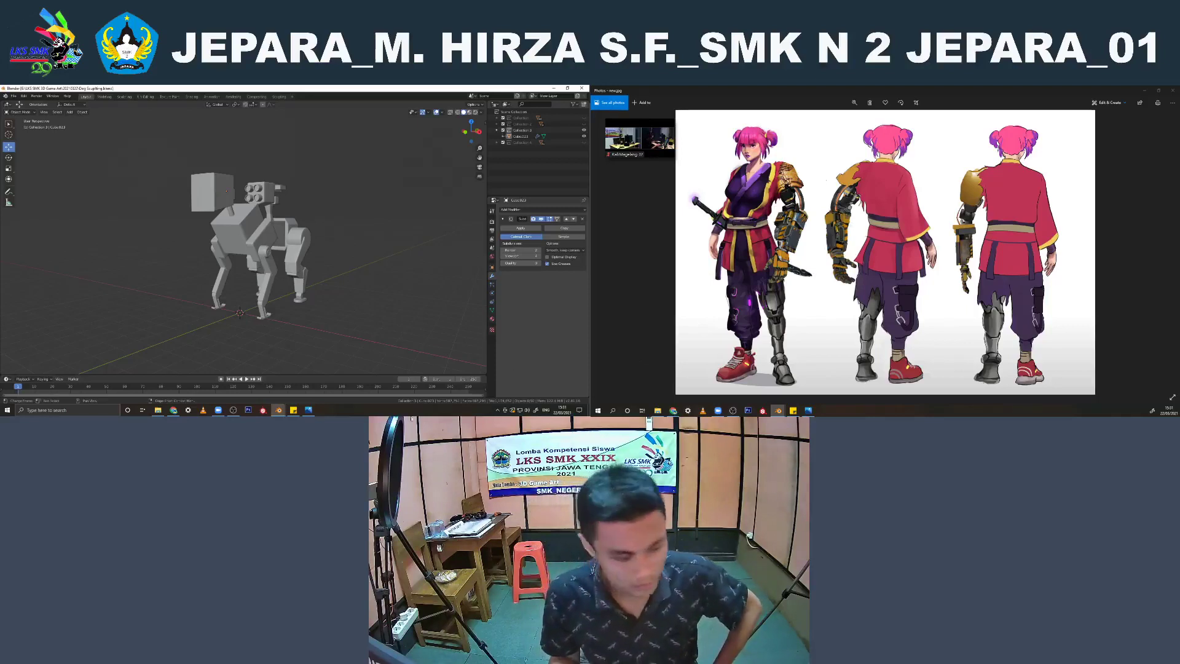
# Switch to the other Blender window containing the character model
pyautogui.click(280, 410)
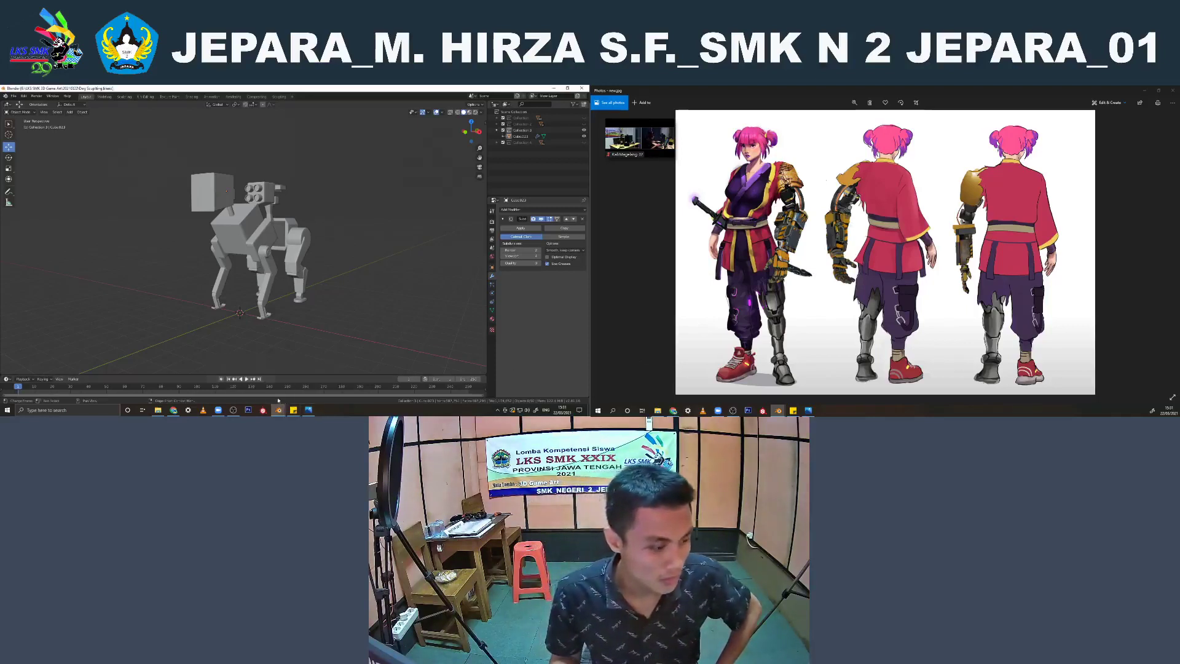
pyautogui.click(314, 384)
pyautogui.moveTo(312, 273); pyautogui.dragTo(251, 260, button='middle')
pyautogui.scroll(4, 239, 243)
pyautogui.press('KP_7')
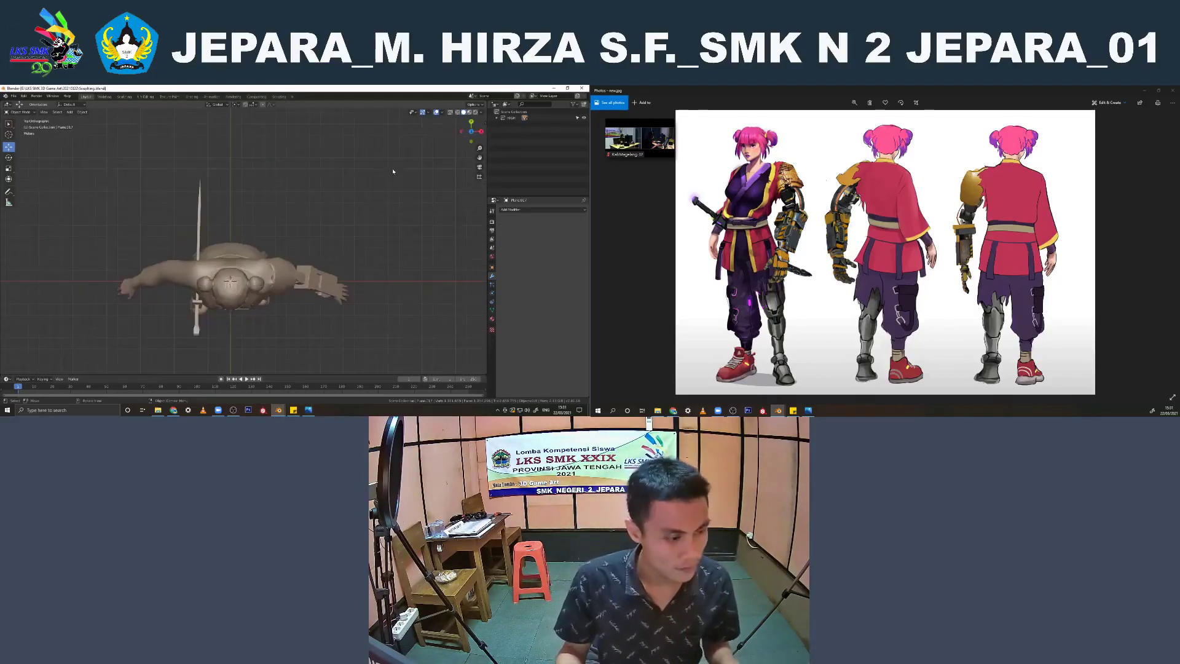
# Add a cube, move it along X beyond the character's mechanical hand and scale it thinner along Y
pyautogui.hotkey('shift', 'a')
pyautogui.moveTo(388, 177)
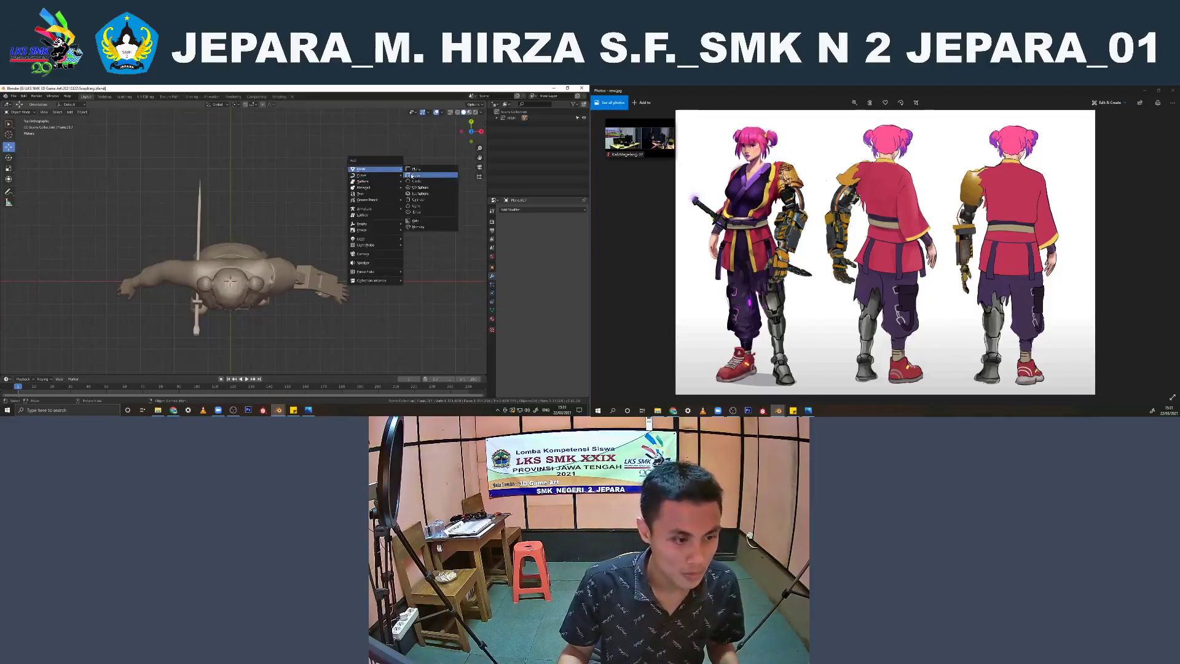
pyautogui.click(412, 176)
pyautogui.press('g')
pyautogui.press('x')
pyautogui.click(376, 281)
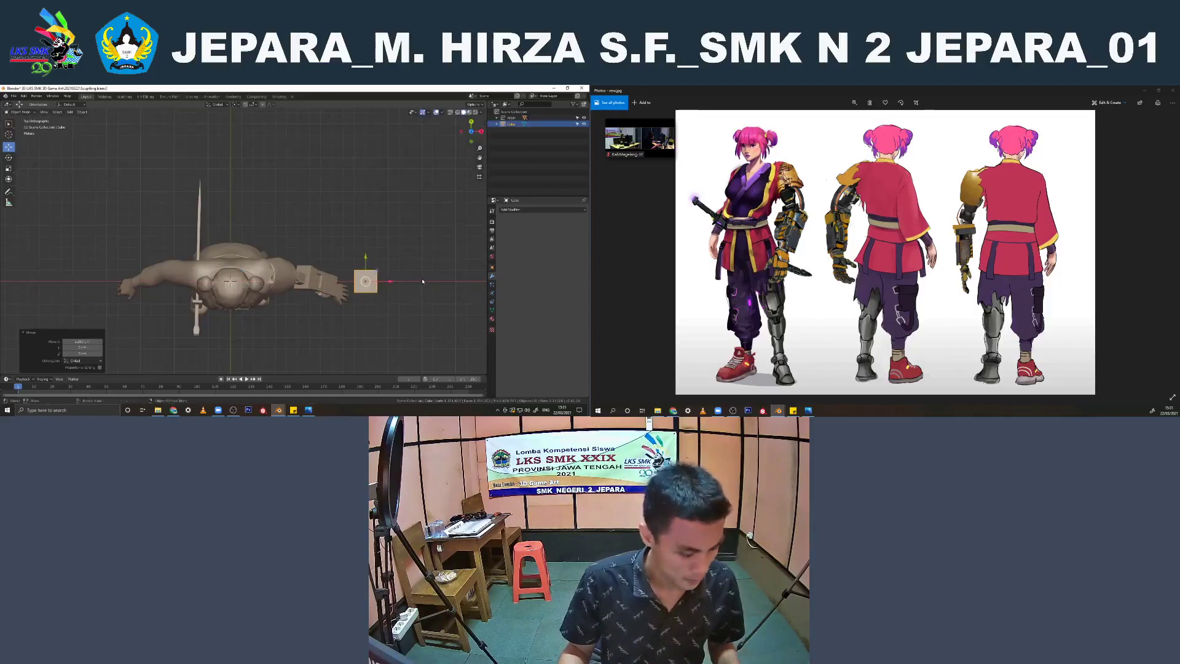
pyautogui.press('s')
pyautogui.press('y')
pyautogui.click(374, 280)
# Move the thin cube up to the mechanical upper arm and shift it along Y toward the back of the arm
pyautogui.press('KP_1')
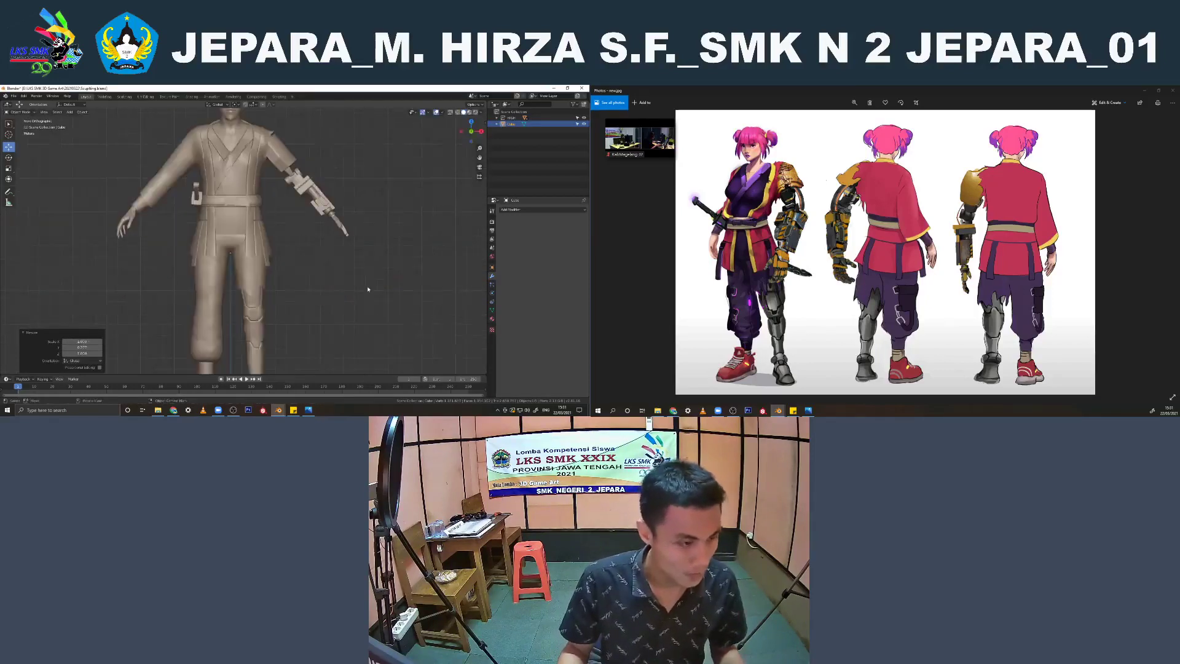
pyautogui.press('g')
pyautogui.click(334, 184)
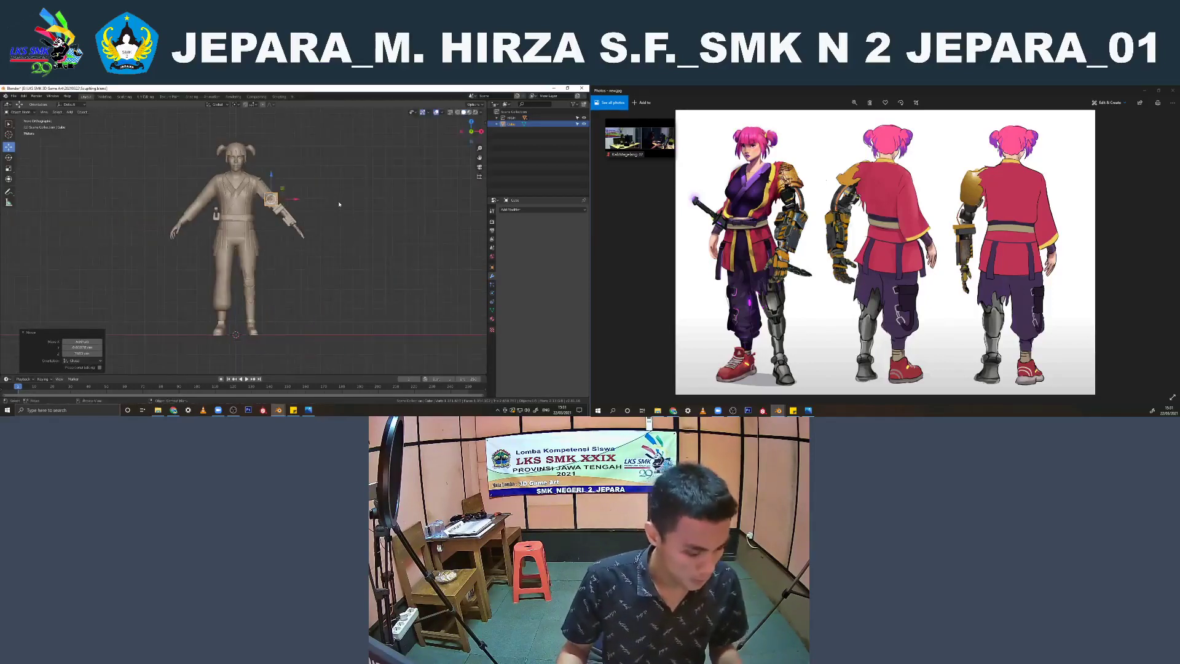
pyautogui.press('KP_3')
pyautogui.press('g')
pyautogui.press('y')
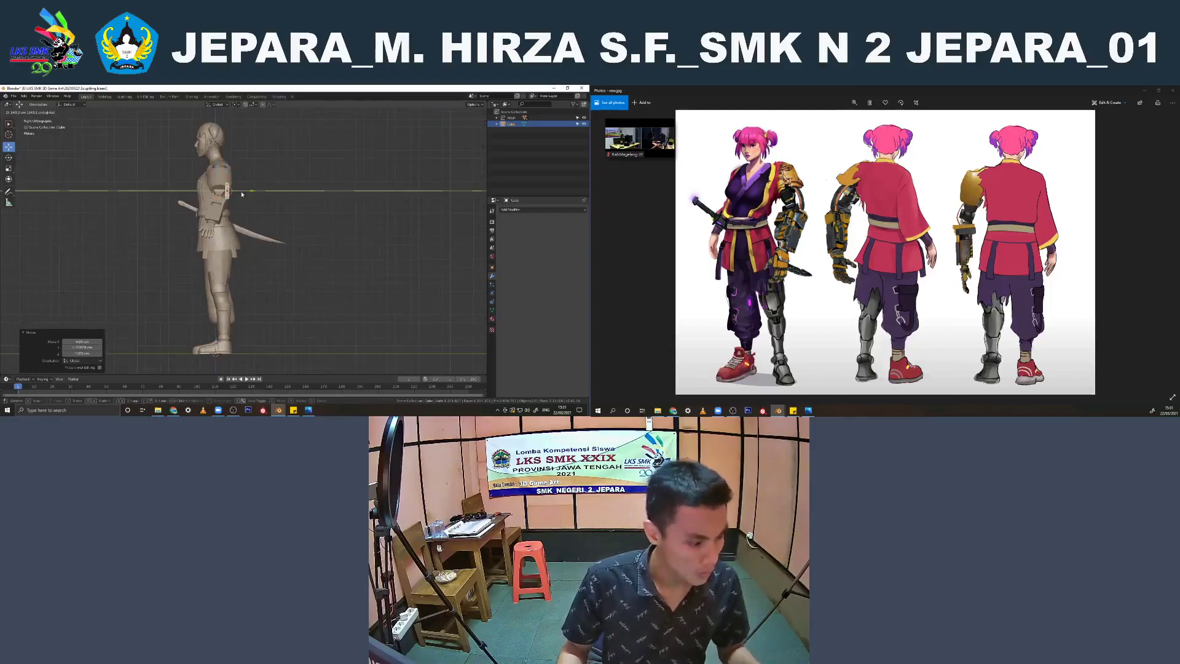
pyautogui.click(241, 194)
# Rotate the cube to match the slope of the mechanical arm and scale it down just above the elbow joint
pyautogui.moveTo(242, 194); pyautogui.dragTo(263, 372, button='middle')
pyautogui.scroll(5, 276, 244)
pyautogui.press('ctrl+KP_1')
pyautogui.scroll(2, 258, 246)
pyautogui.press('r')
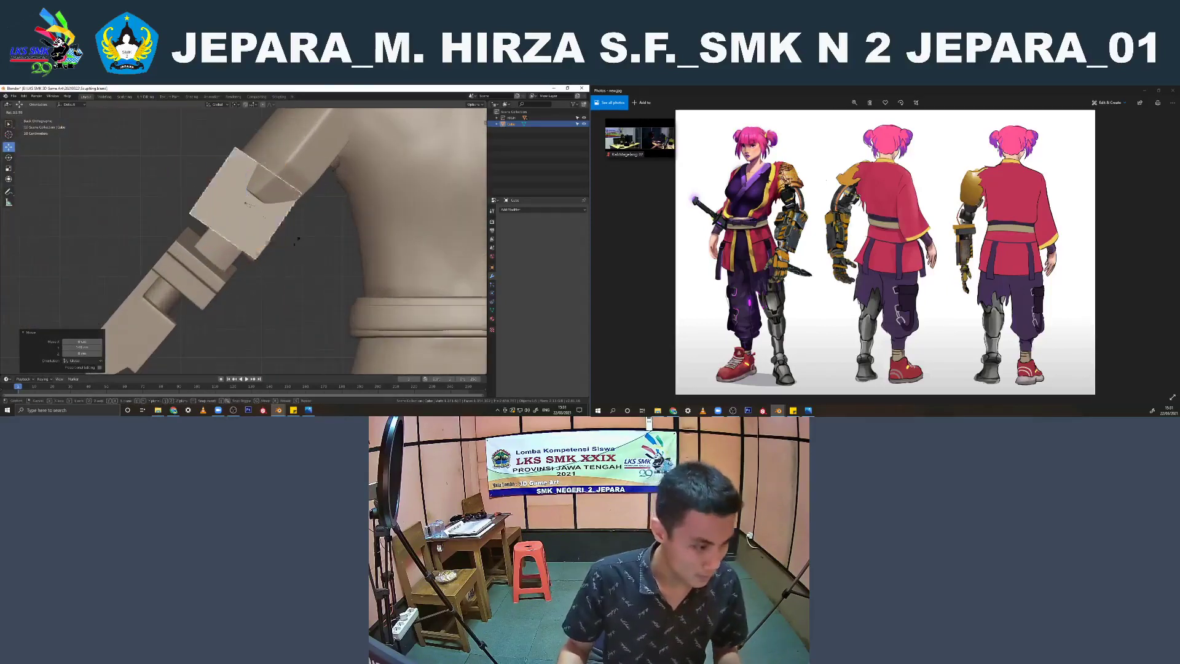
pyautogui.click(287, 245)
pyautogui.press('s')
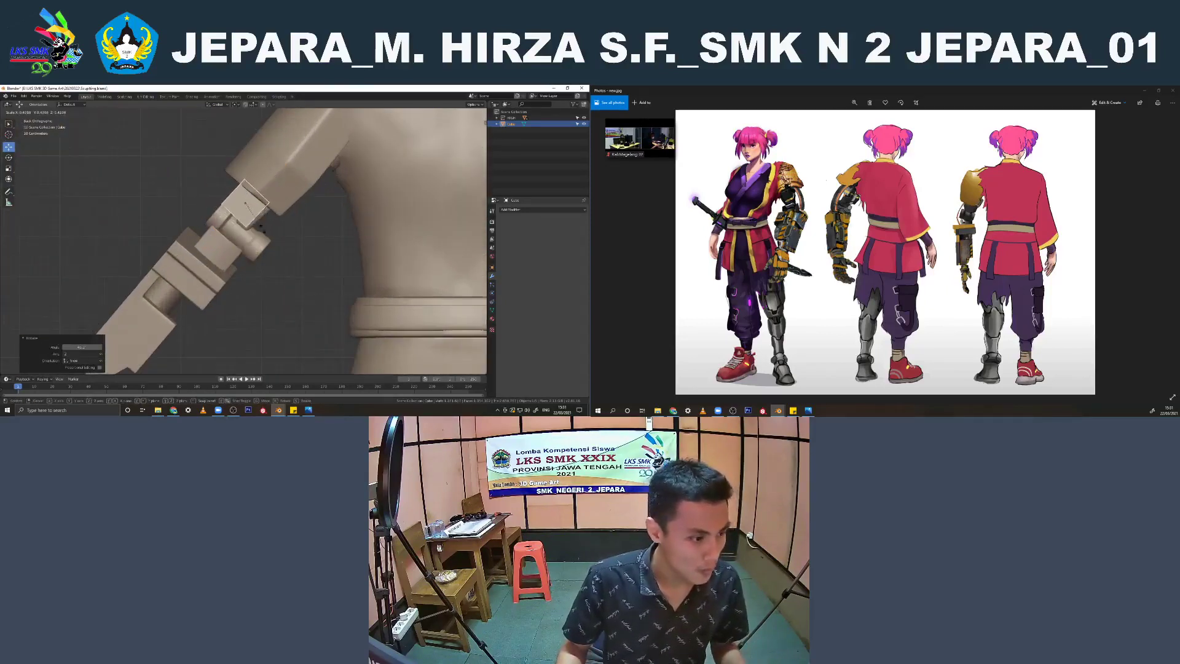
pyautogui.click(238, 228)
# Set the transform orientation to Local and reposition the small cube just below the sleeve
pyautogui.click(217, 105)
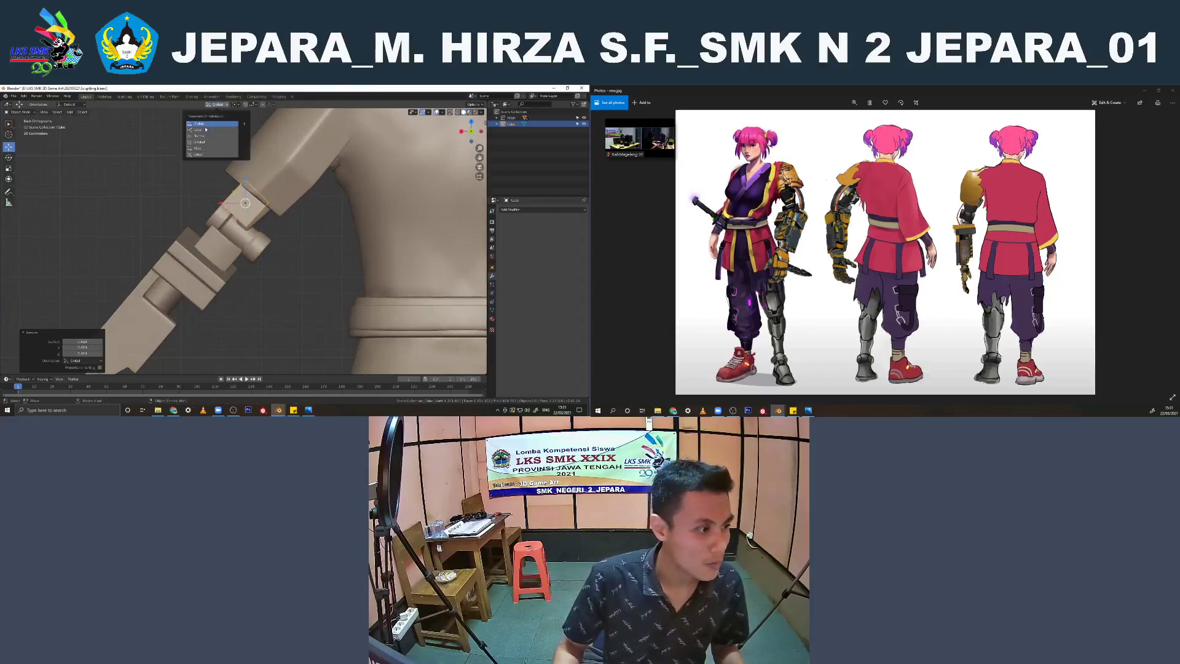
pyautogui.click(216, 131)
pyautogui.press('g')
pyautogui.press('x')
pyautogui.moveTo(234, 196); pyautogui.dragTo(235, 198)
pyautogui.moveTo(235, 198); pyautogui.dragTo(275, 219, button='middle')
pyautogui.moveTo(252, 210); pyautogui.dragTo(239, 206)
pyautogui.moveTo(240, 207); pyautogui.dragTo(203, 212, button='middle')
# Select the small cube's lower end in Edit Mode and stretch it along local Z down the mechanical arm
pyautogui.press('KP_7')
pyautogui.press('Tab')
pyautogui.moveTo(220, 231); pyautogui.dragTo(222, 232)
pyautogui.click(222, 232)
pyautogui.scroll(2, 206, 237)
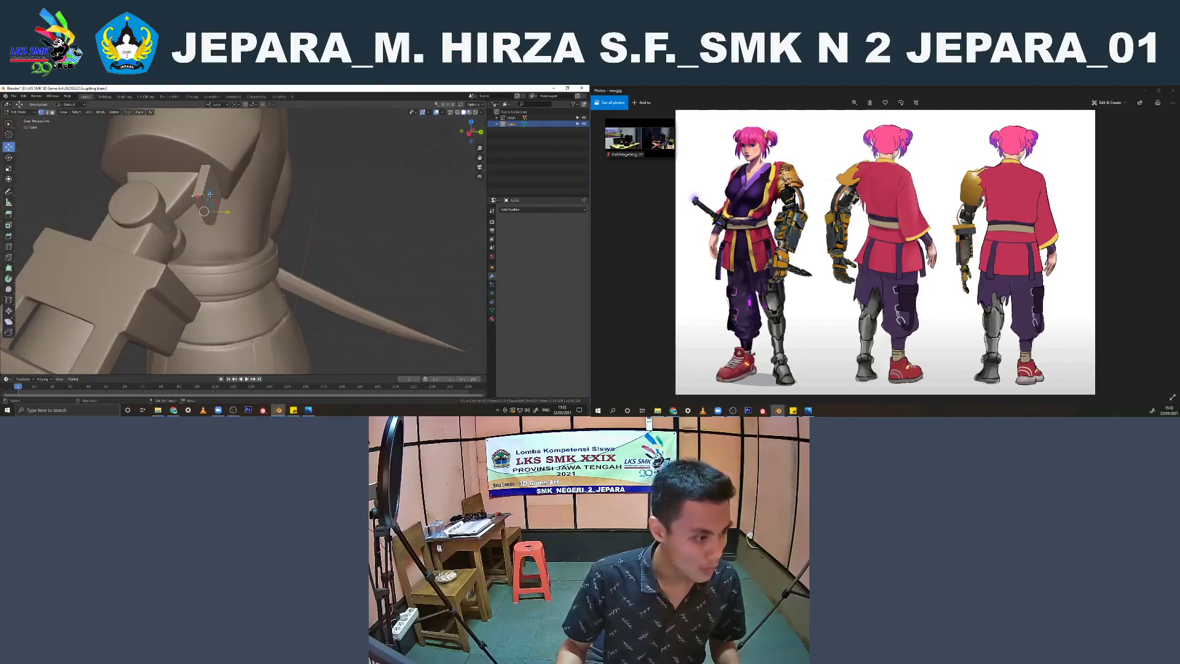
pyautogui.moveTo(191, 194); pyautogui.dragTo(258, 233, button='middle')
pyautogui.press('KP_7')
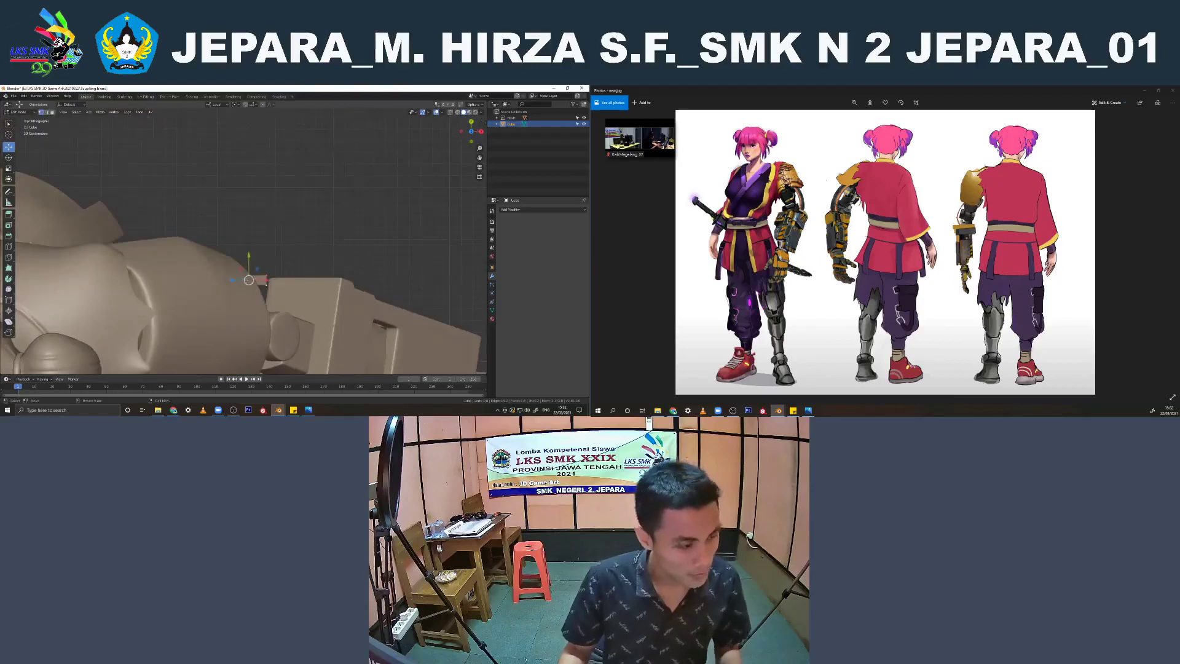
pyautogui.press('g')
pyautogui.press('z')
pyautogui.click(299, 269)
# Reposition the stretched strip's lower end so it meets the block at the top of the forearm
pyautogui.press('g')
pyautogui.click(298, 276)
pyautogui.moveTo(299, 276); pyautogui.dragTo(220, 240, button='middle')
pyautogui.press('ctrl+KP_1')
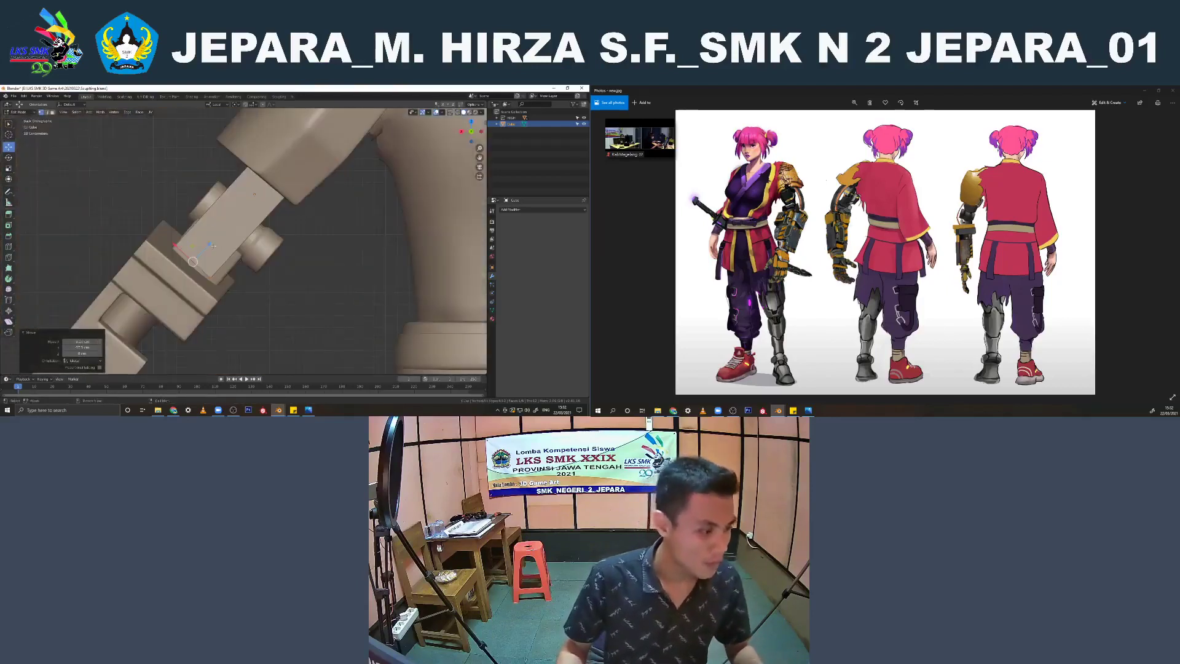
pyautogui.press('g')
pyautogui.click(202, 252)
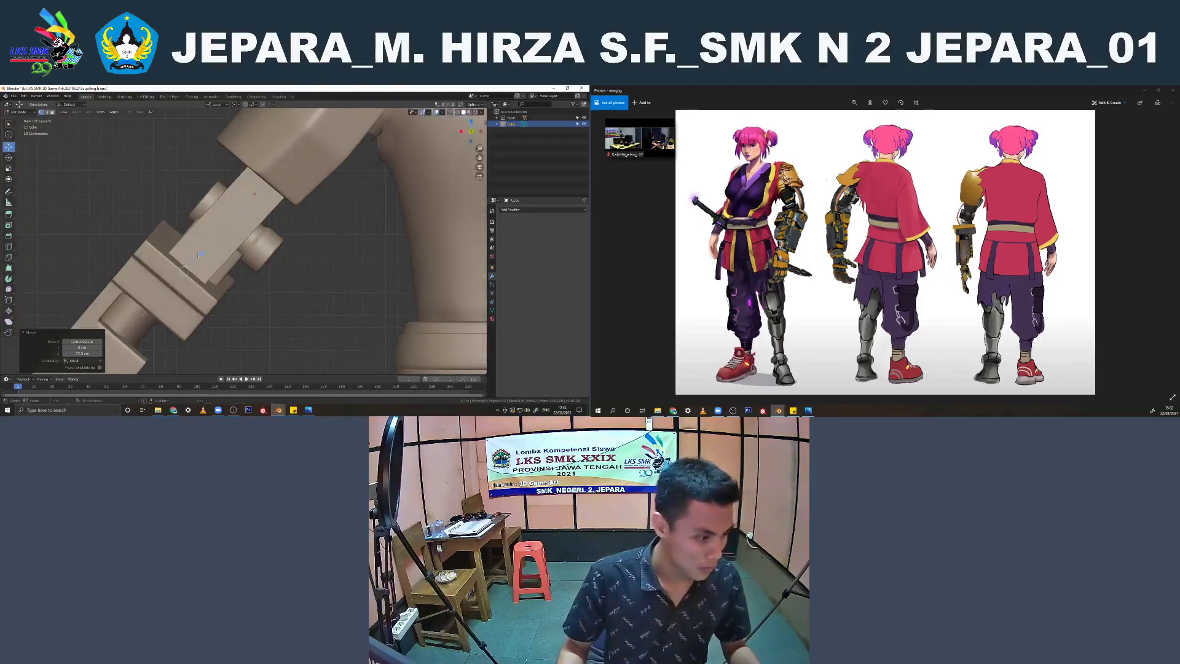
# Add loop cuts across the strip and move its middle section outward along Y to bow it, returning to Object Mode
pyautogui.moveTo(202, 252); pyautogui.dragTo(273, 291, button='middle')
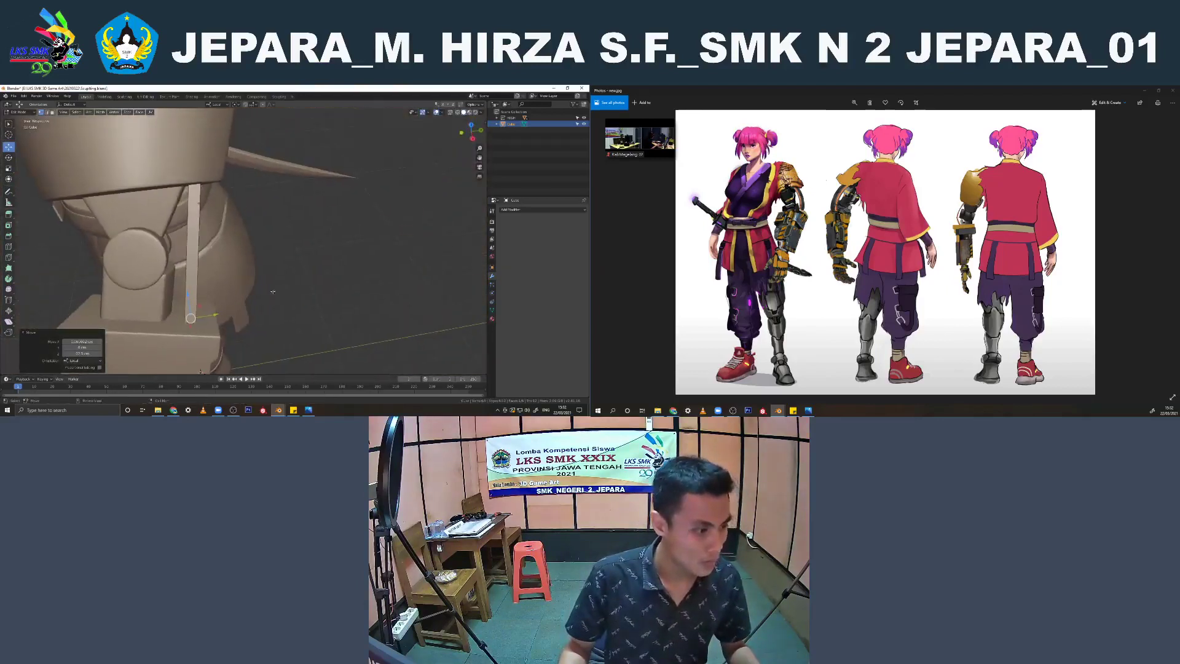
pyautogui.click(188, 247)
pyautogui.rightClick(230, 267)
pyautogui.press('g')
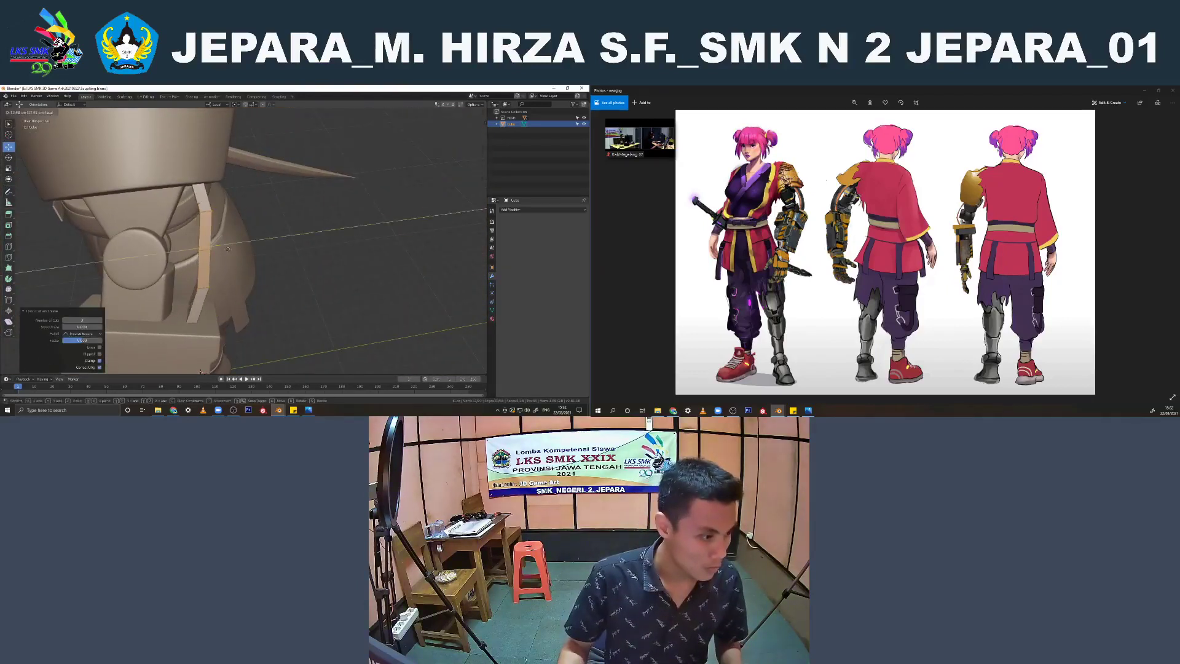
pyautogui.click(202, 250)
pyautogui.moveTo(231, 268); pyautogui.dragTo(317, 260, button='middle')
pyautogui.press('Tab')
pyautogui.click(317, 258)
# Add a second cube and move it from the character's feet up to the mechanical forearm
pyautogui.scroll(-4, 327, 295)
pyautogui.click(328, 304)
pyautogui.moveTo(328, 304); pyautogui.dragTo(363, 206, button='middle')
pyautogui.scroll(2, 256, 264)
pyautogui.scroll(-6, 273, 260)
pyautogui.scroll(5, 363, 206)
pyautogui.keyDown('shift'); pyautogui.moveTo(351, 130); pyautogui.dragTo(346, 201, button='middle'); pyautogui.keyUp('shift')
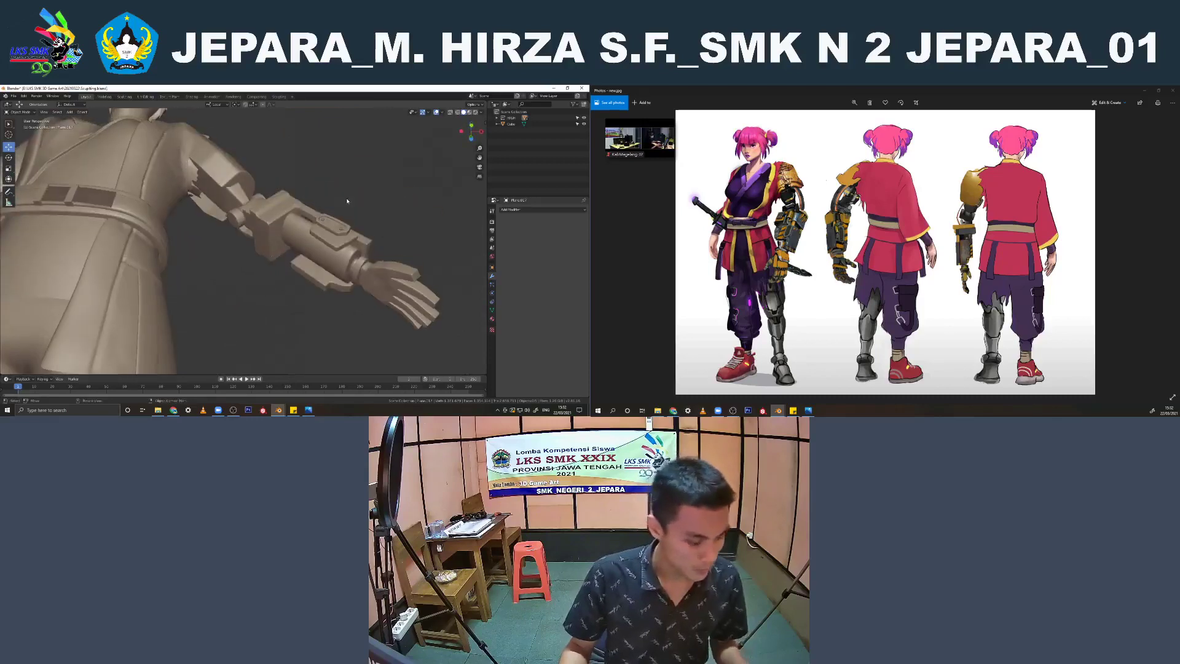
pyautogui.hotkey('shift', 'a')
pyautogui.click(364, 204)
pyautogui.press('KP_1')
pyautogui.scroll(-3, 203, 296)
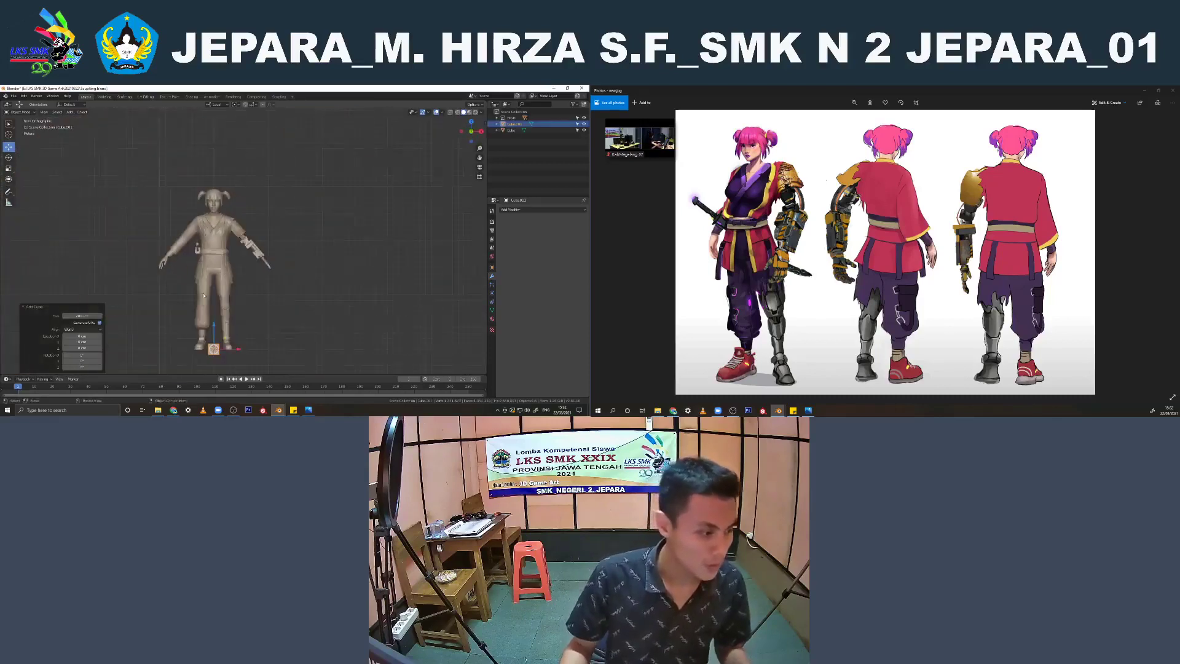
pyautogui.moveTo(214, 329); pyautogui.dragTo(272, 252)
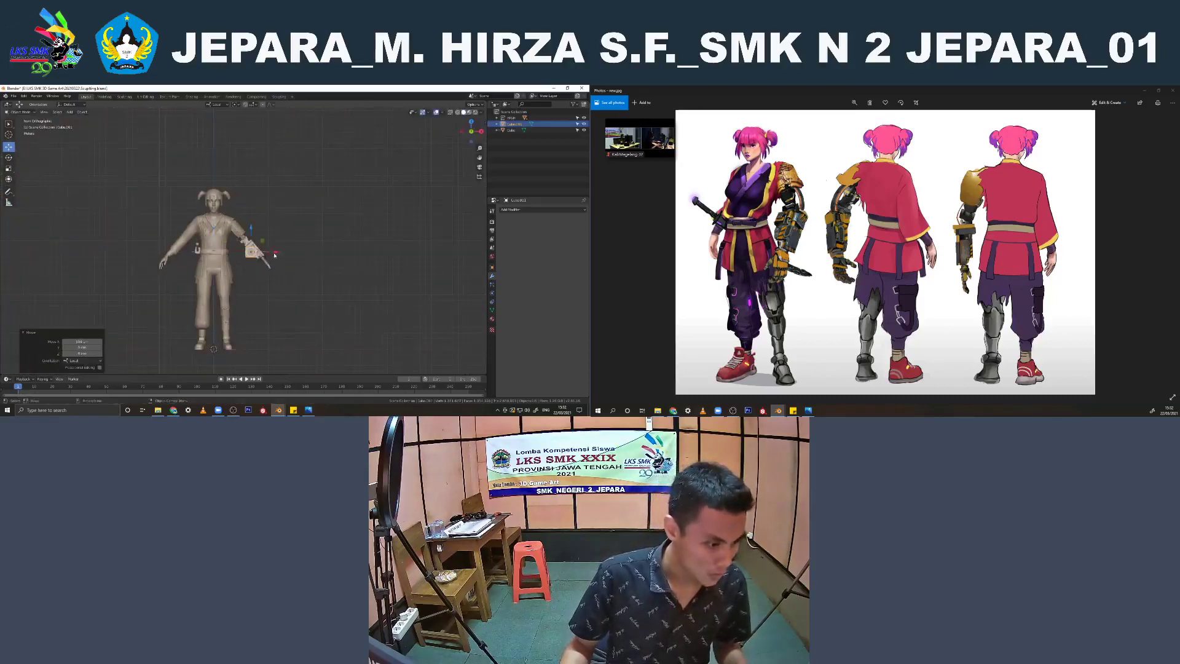
# Scale the second cube down to a small block on the mechanical forearm
pyautogui.scroll(5, 323, 245)
pyautogui.press('s')
pyautogui.click(265, 265)
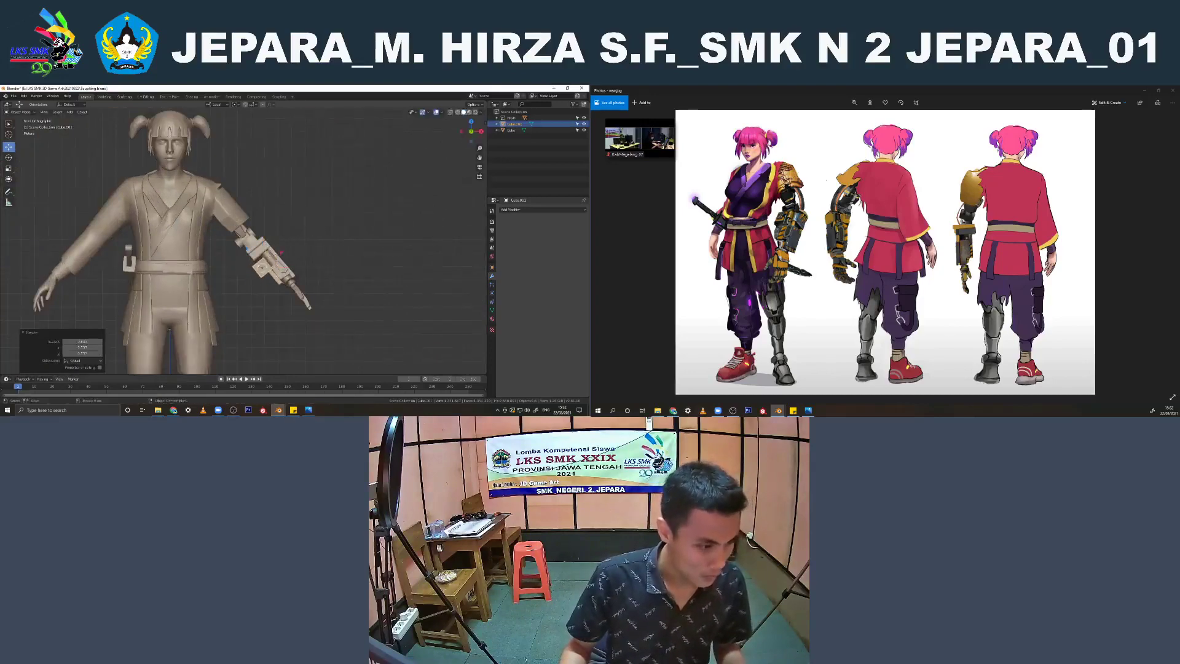
pyautogui.scroll(3, 264, 266)
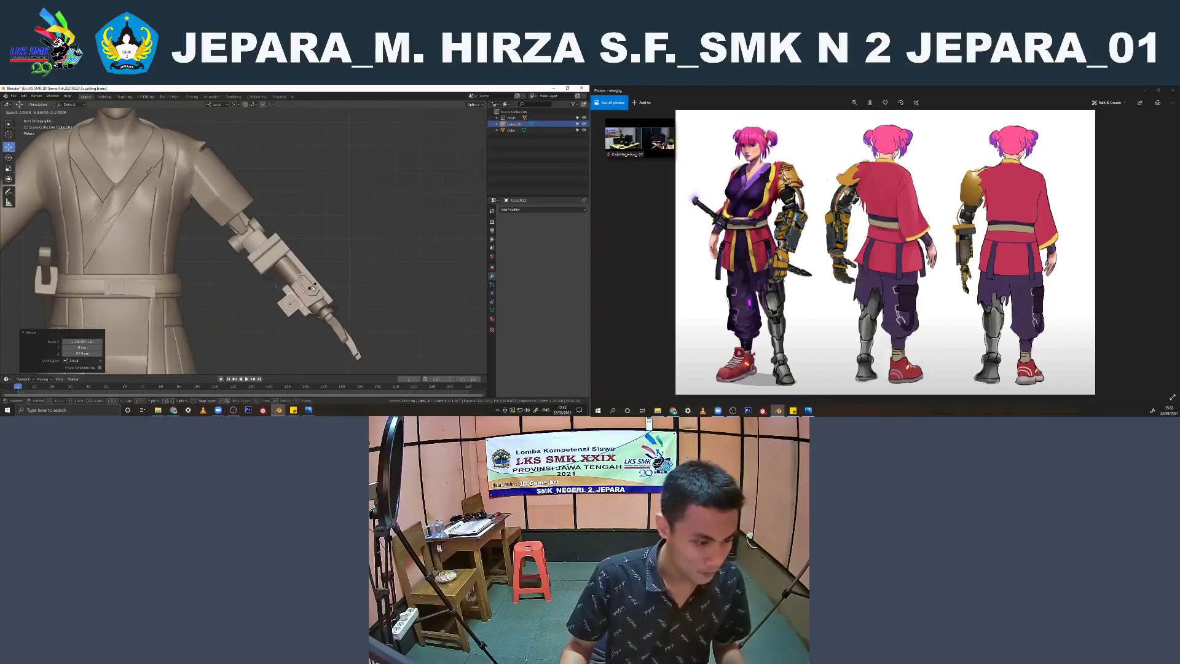
# Shift and rotate the small block to align with the mechanical forearm, then save the file
pyautogui.moveTo(286, 304); pyautogui.dragTo(228, 245, button='middle')
pyautogui.scroll(-2, 236, 232)
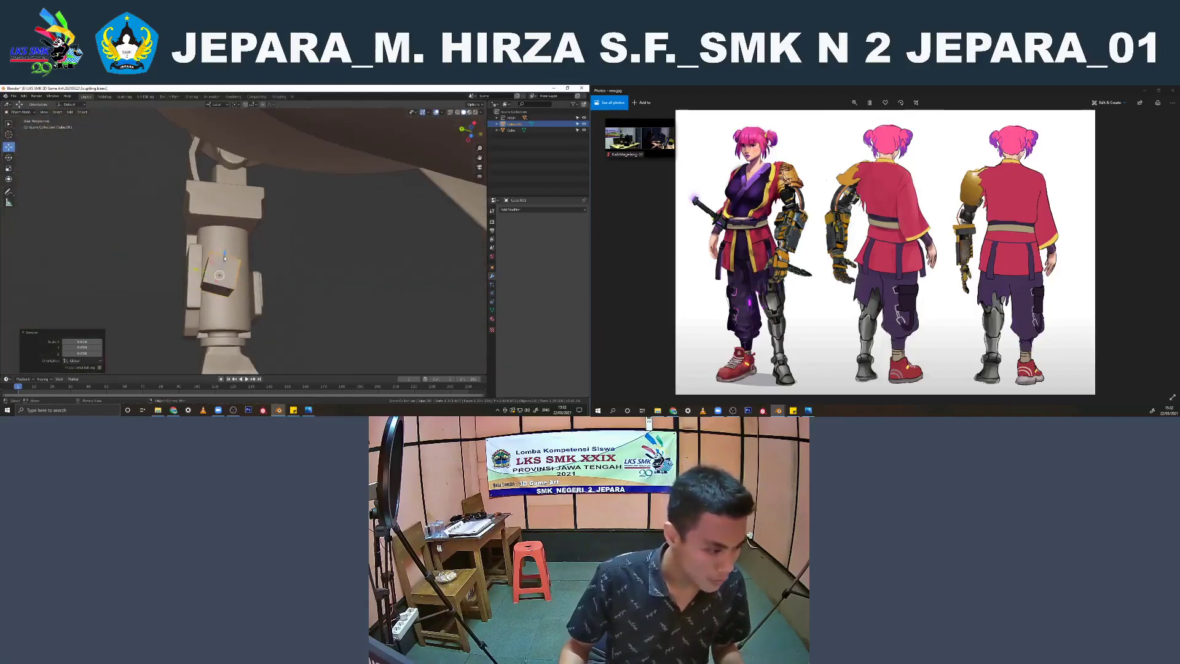
pyautogui.moveTo(225, 247); pyautogui.dragTo(223, 260)
pyautogui.hotkey('shift', 'space')
pyautogui.press('r')
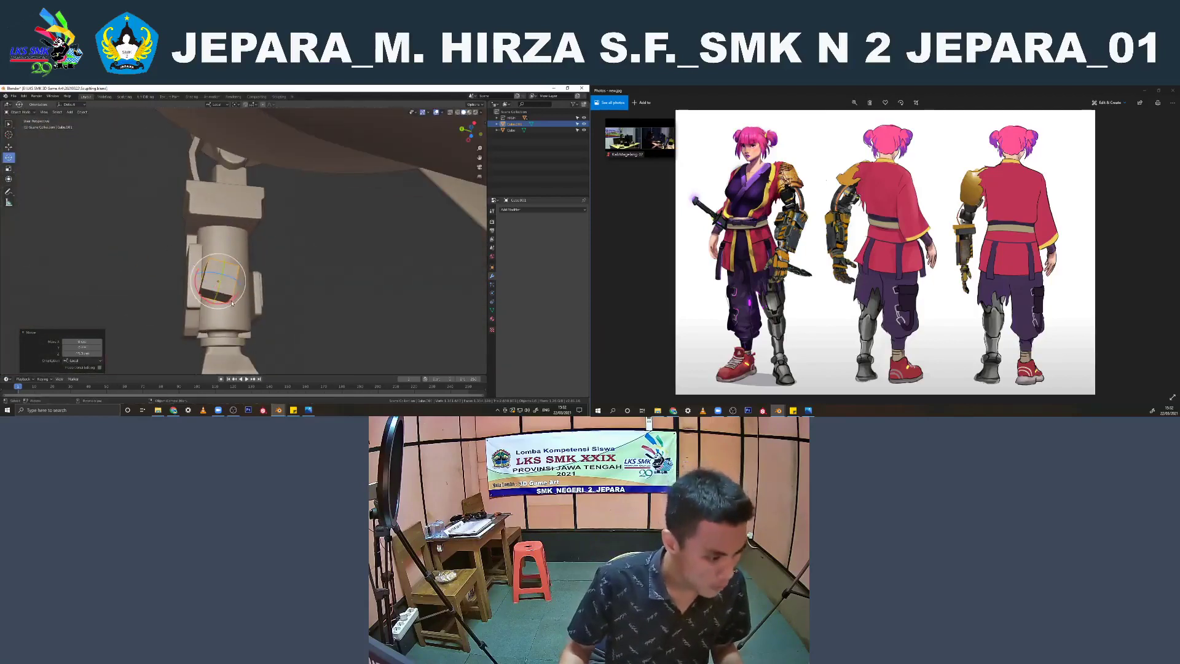
pyautogui.moveTo(232, 302); pyautogui.dragTo(235, 296)
pyautogui.moveTo(235, 294); pyautogui.dragTo(2, 179, button='middle')
pyautogui.hotkey('ctrl', 's')
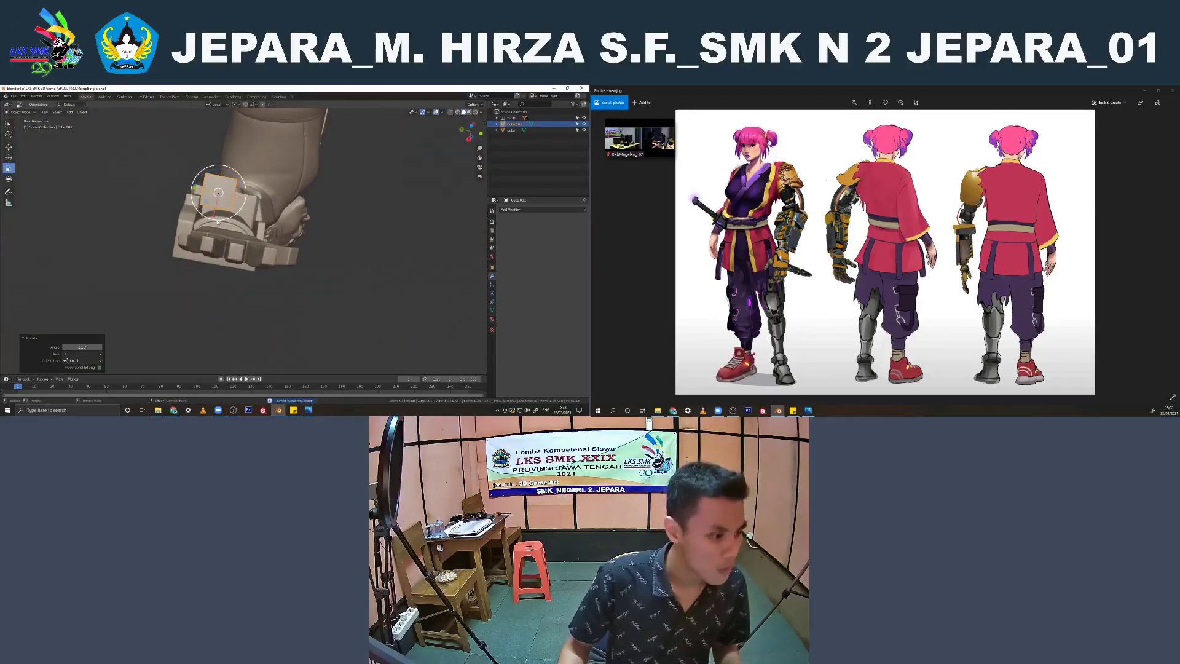
# Fine-tune the small block's size and position against the forearm with the Scale and Move tools
pyautogui.moveTo(213, 220); pyautogui.dragTo(215, 221)
pyautogui.click(9, 147)
pyautogui.moveTo(214, 221)
pyautogui.mouseDown(button='middle')
pyautogui.moveTo(256, 268)
pyautogui.moveTo(136, 254)
pyautogui.moveTo(215, 203)
pyautogui.moveTo(221, 237)
pyautogui.mouseUp(button='middle')
# Reshape the block in Edit Mode by moving its end geometry along the forearm
pyautogui.press('Tab')
pyautogui.click(224, 181)
pyautogui.scroll(2, 224, 203)
pyautogui.click(228, 220)
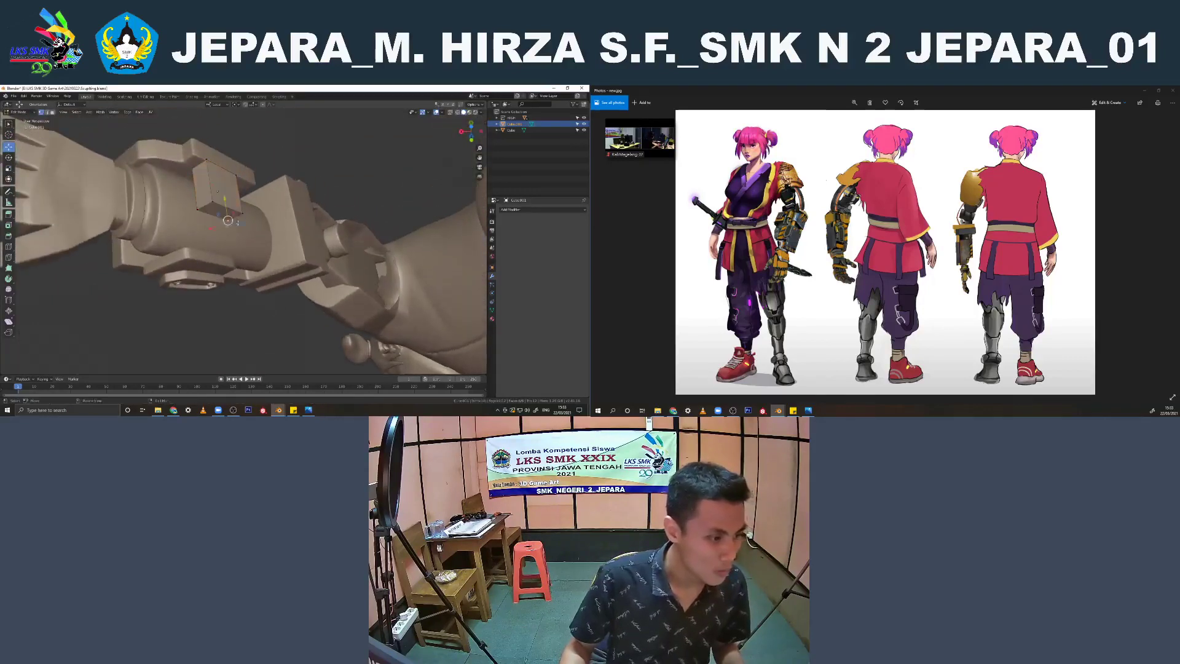
pyautogui.moveTo(220, 193); pyautogui.dragTo(226, 234)
pyautogui.moveTo(209, 237)
pyautogui.mouseDown(button='middle')
pyautogui.moveTo(230, 212)
pyautogui.moveTo(223, 205)
pyautogui.moveTo(209, 228)
pyautogui.mouseUp(button='middle')
# Select the block's whole mesh, move it against the forearm beside the bolted plate, and return to Object Mode
pyautogui.press('a')
pyautogui.moveTo(226, 188); pyautogui.dragTo(219, 195)
pyautogui.moveTo(218, 195); pyautogui.dragTo(412, 110, button='middle')
pyautogui.press('g')
pyautogui.moveTo(219, 248); pyautogui.dragTo(218, 249)
pyautogui.press('Tab')
pyautogui.moveTo(218, 249); pyautogui.dragTo(354, 245, button='middle')
pyautogui.click(306, 163)
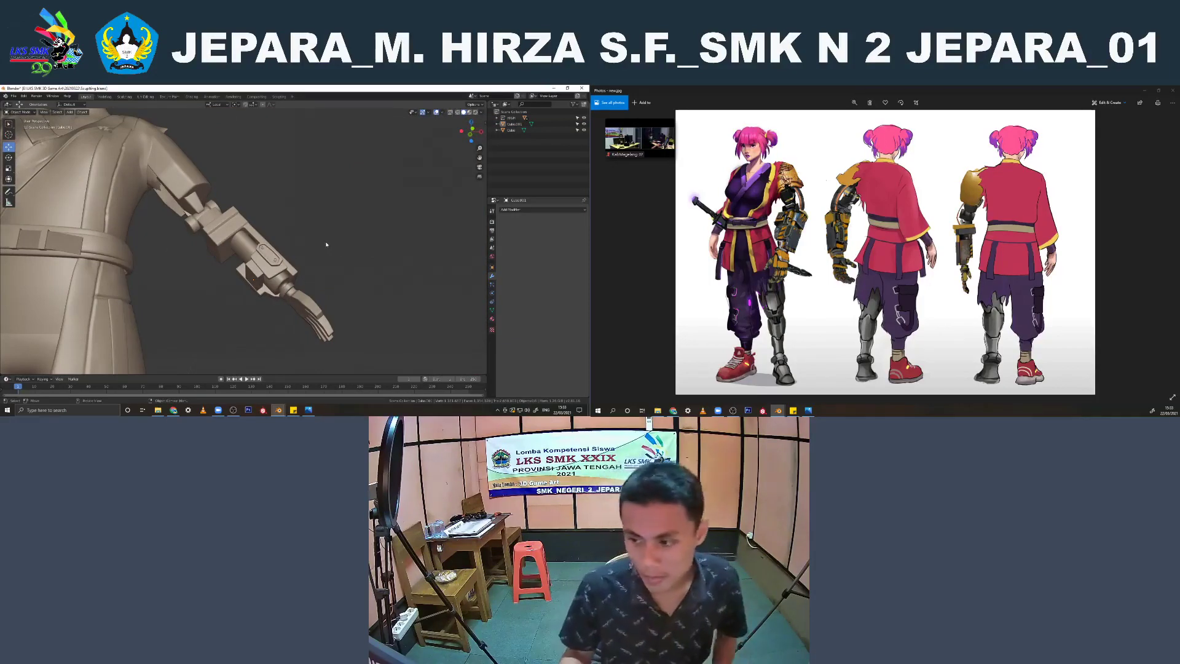
# Add a Subdivision Surface modifier to the forearm side block and shade it smooth
pyautogui.scroll(-4, 322, 256)
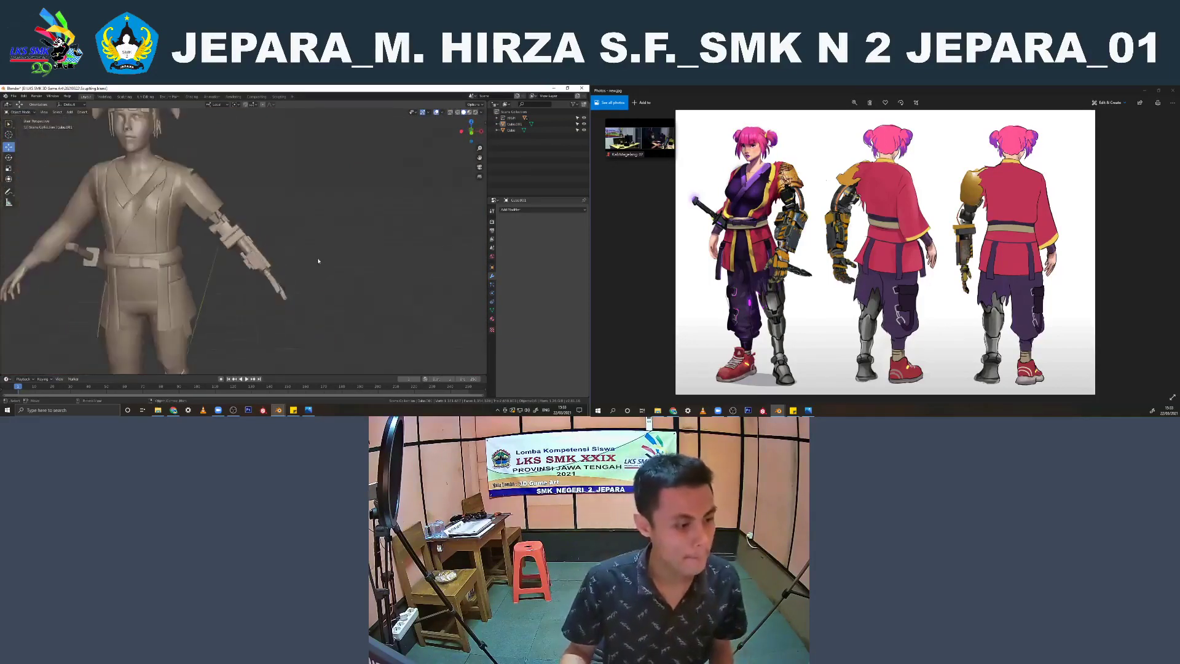
pyautogui.moveTo(319, 260); pyautogui.dragTo(311, 227, button='middle')
pyautogui.scroll(5, 311, 227)
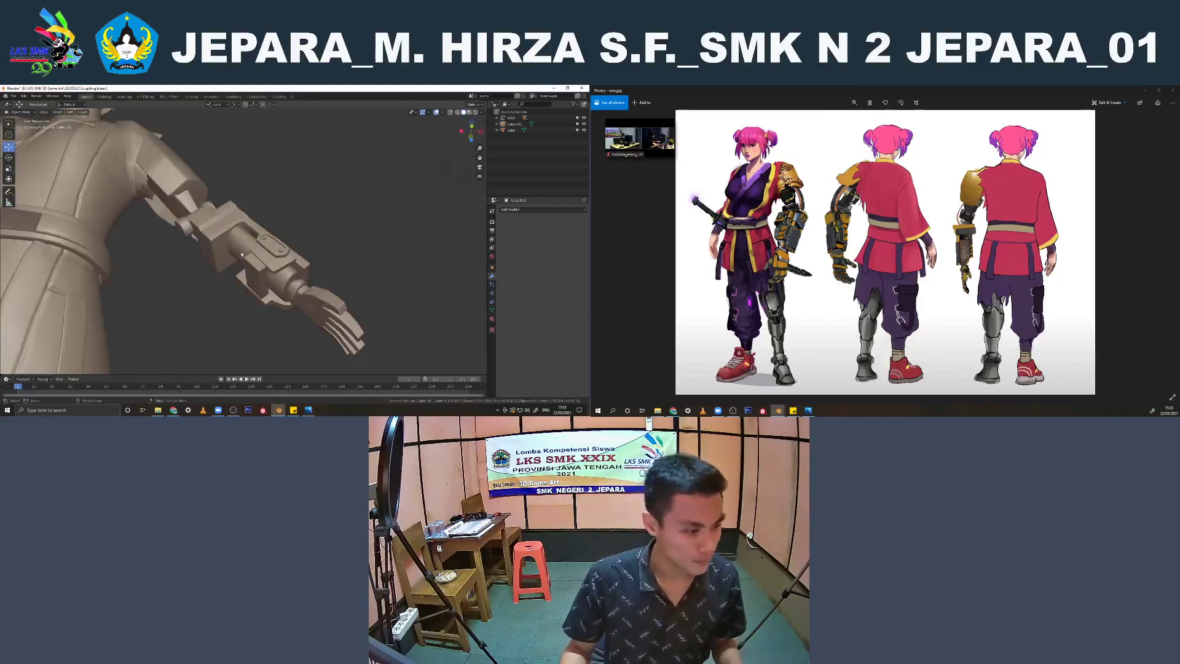
pyautogui.click(259, 271)
pyautogui.scroll(3, 272, 268)
pyautogui.press('Tab')
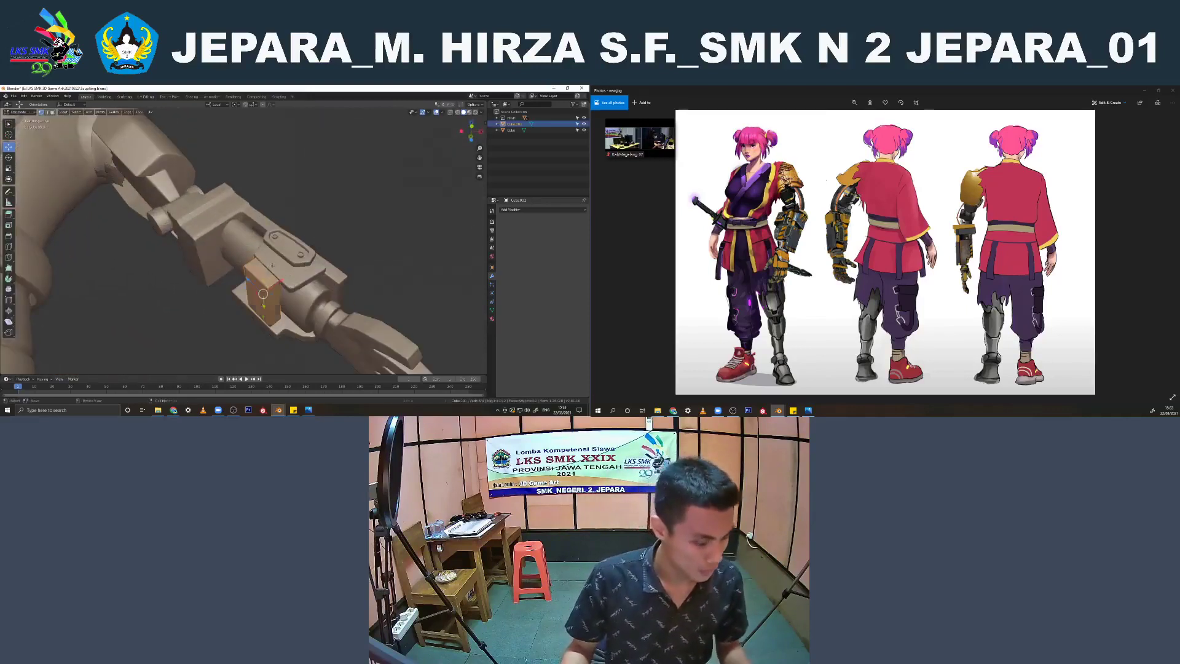
pyautogui.scroll(3, 238, 216)
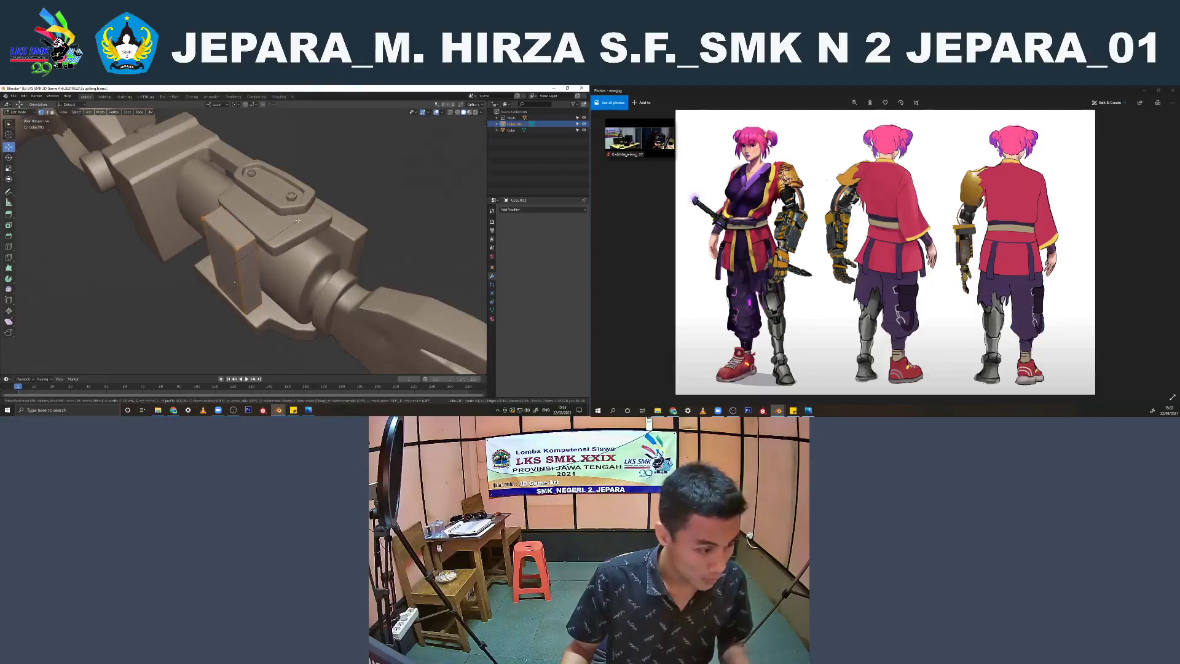
pyautogui.press('Tab')
pyautogui.click(535, 210)
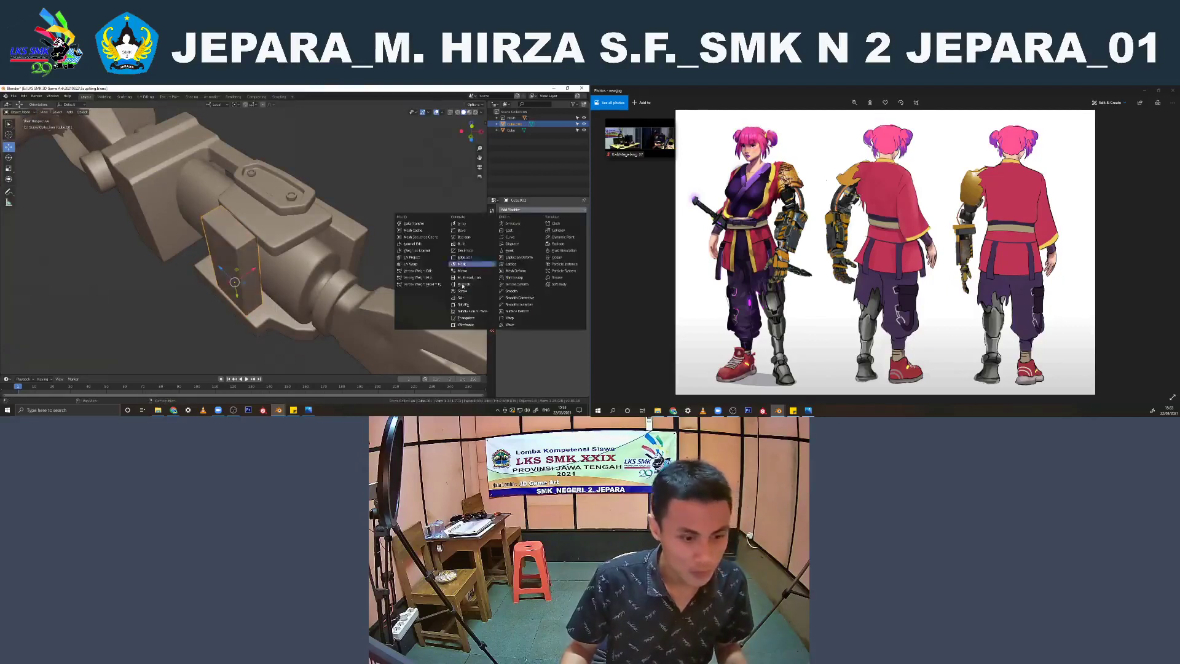
pyautogui.click(473, 312)
pyautogui.rightClick(249, 233)
pyautogui.click(248, 233)
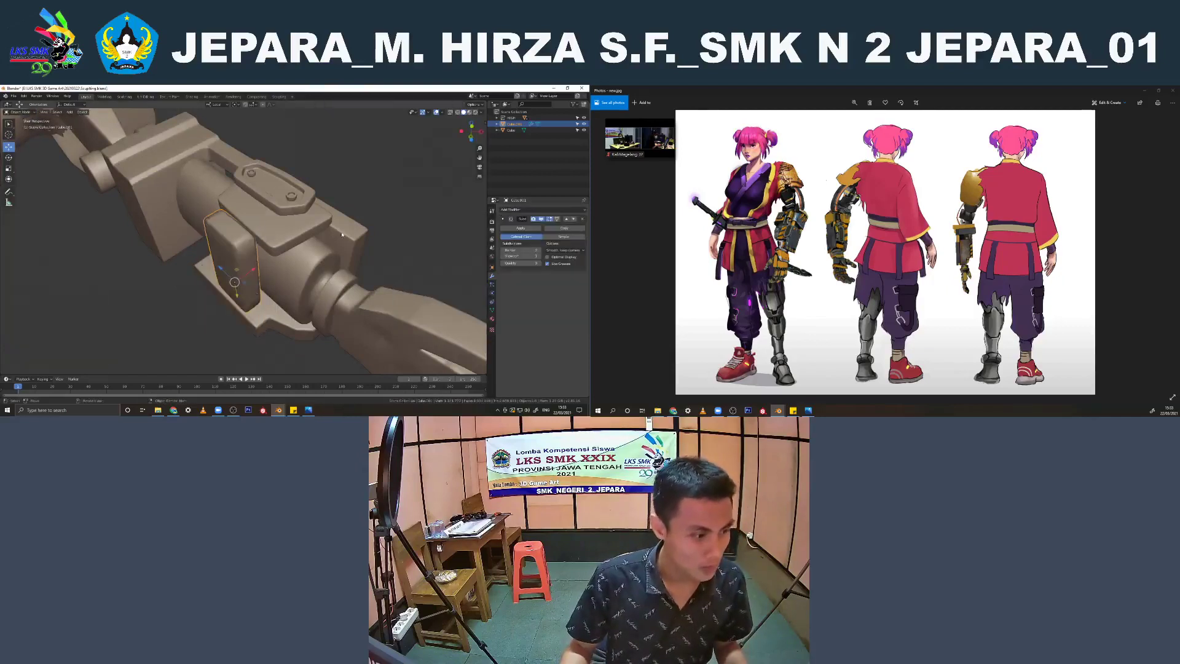
# Adjust the forearm side block's subdivision level, apply the modifier, and join the block to the character mesh
pyautogui.click(539, 256)
pyautogui.moveTo(326, 257); pyautogui.dragTo(372, 251, button='middle')
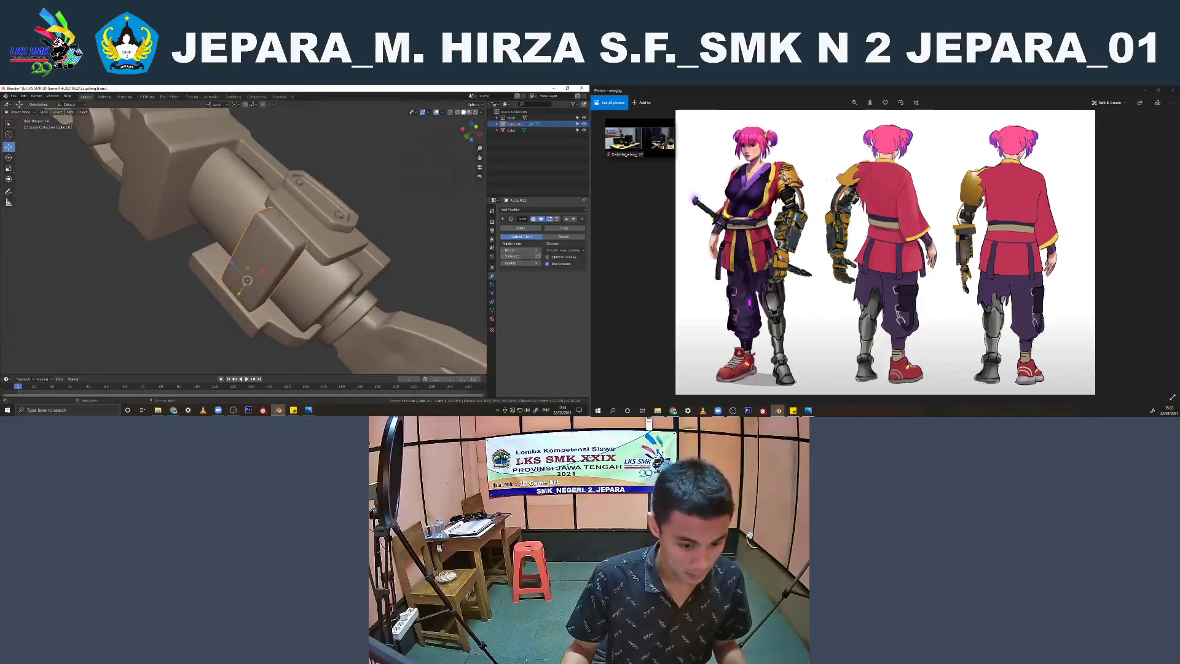
pyautogui.moveTo(303, 245); pyautogui.dragTo(148, 238, button='middle')
pyautogui.click(521, 228)
pyautogui.click(254, 258)
pyautogui.hotkey('ctrl', 'j')
pyautogui.click(297, 204)
pyautogui.scroll(-3, 283, 221)
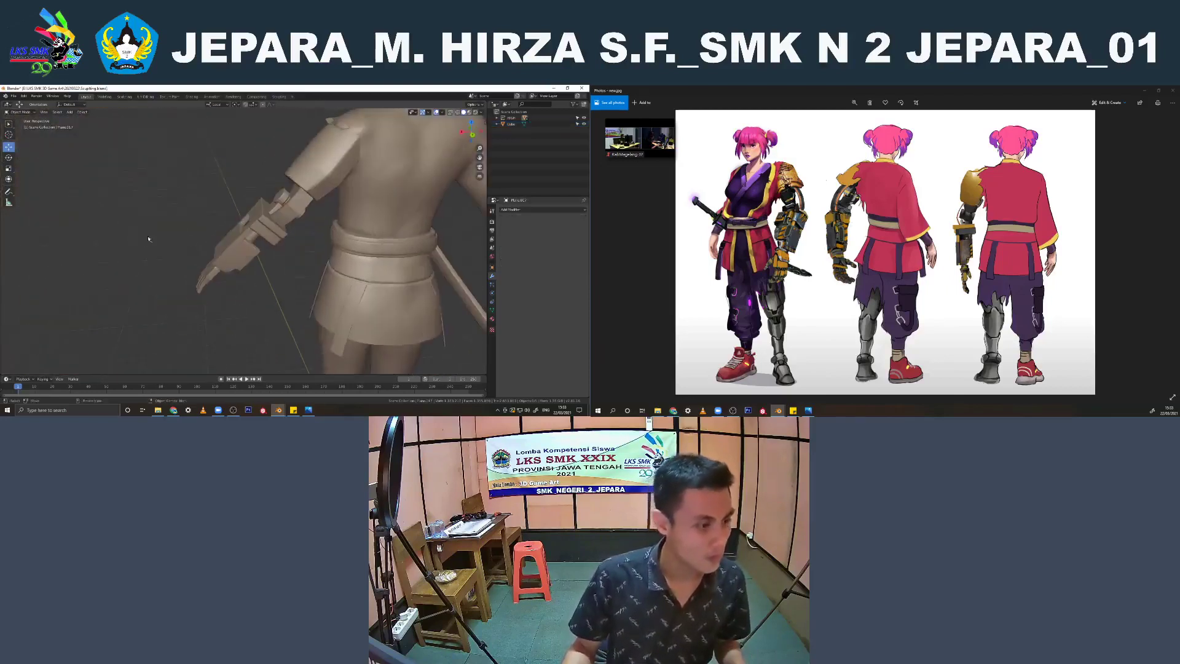
# Duplicate the elbow plate in place, sending the copy to a new collection and the original to the existing collection
pyautogui.click(287, 211)
pyautogui.scroll(3, 286, 236)
pyautogui.hotkey('shift', 'd')
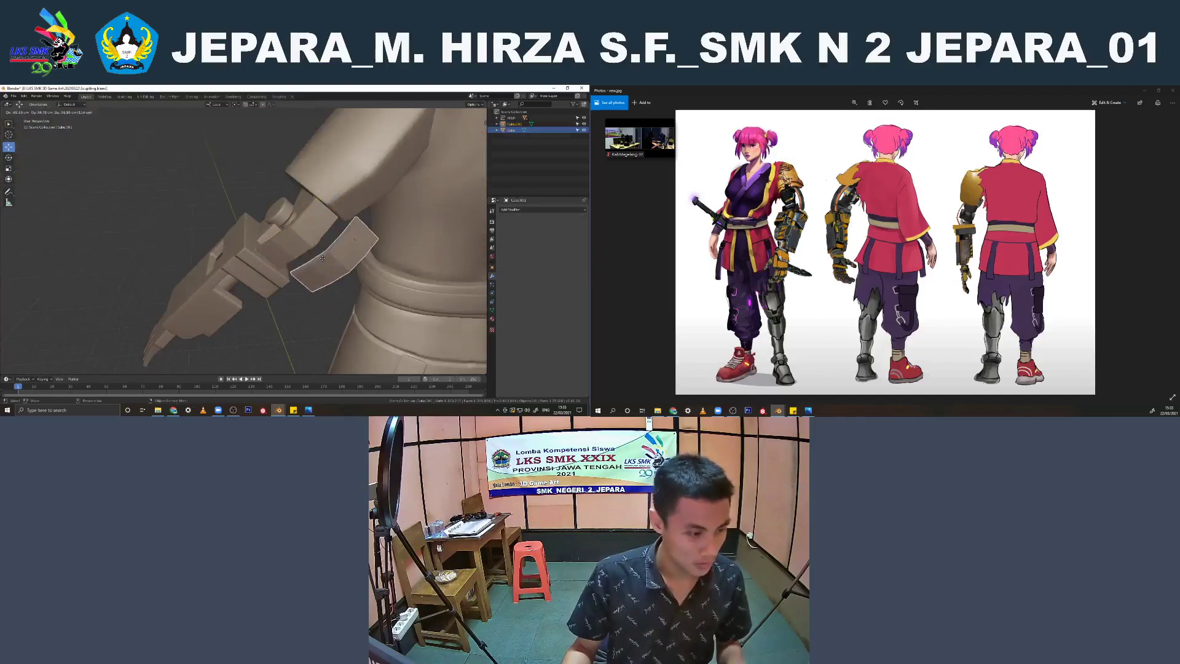
pyautogui.rightClick(325, 259)
pyautogui.press('m')
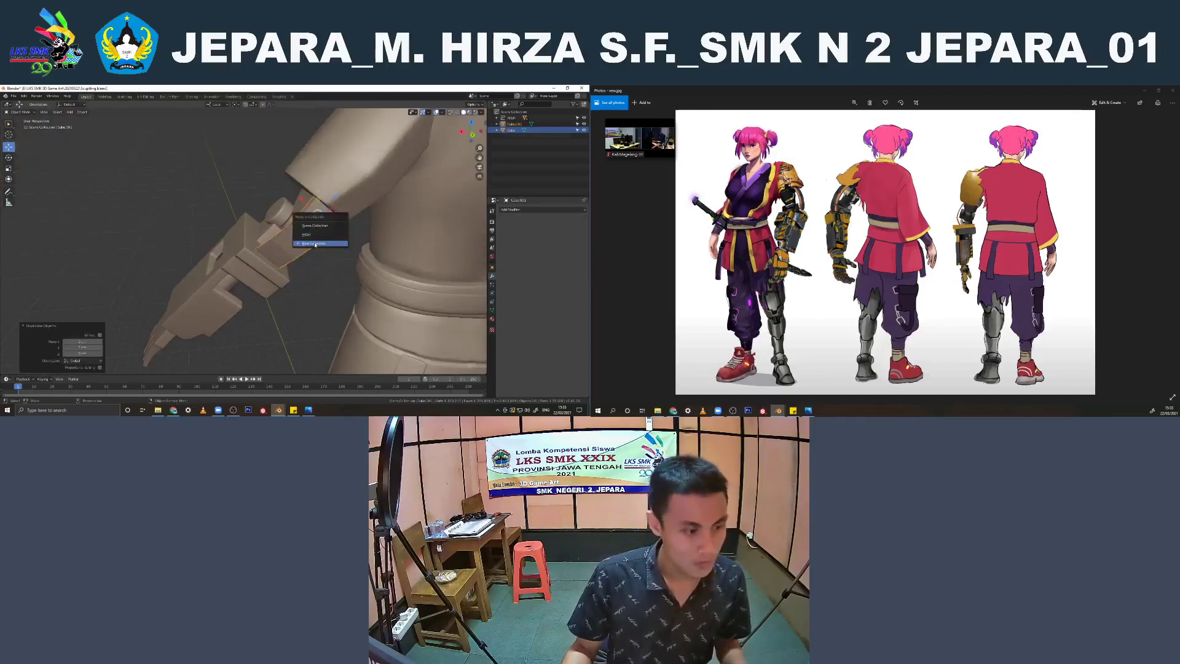
pyautogui.click(315, 243)
pyautogui.click(315, 246)
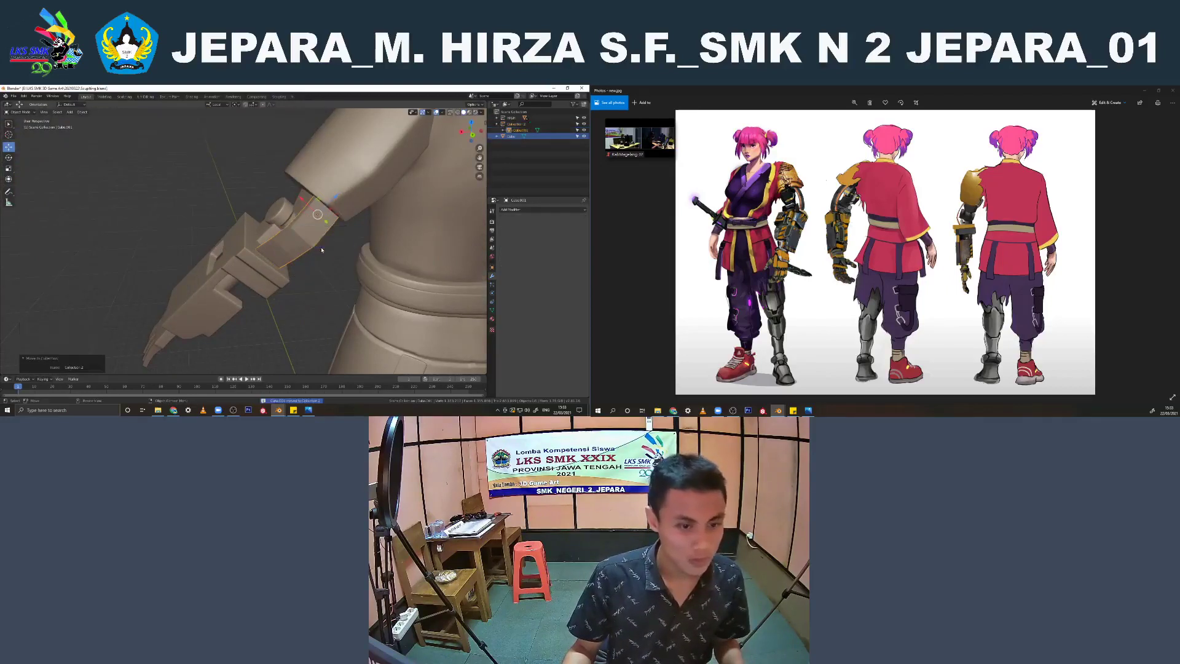
pyautogui.click(511, 136)
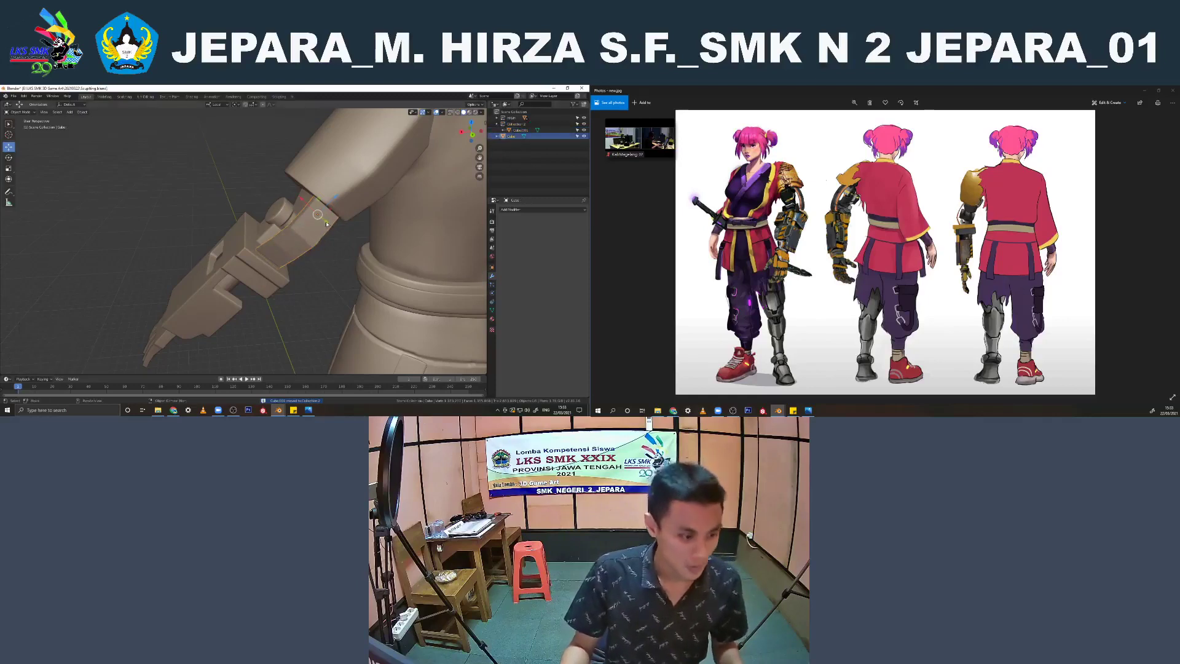
pyautogui.press('m')
pyautogui.click(307, 205)
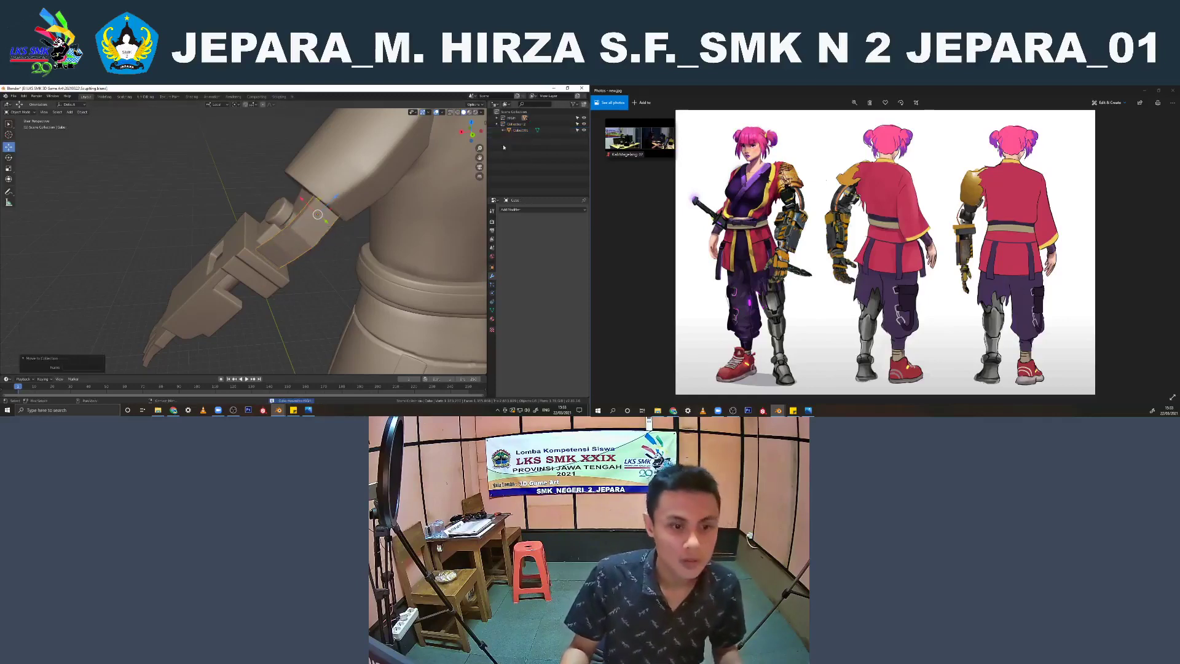
# Select the linked arm parts of the joined mesh in Edit Mode, and return to Object Mode
pyautogui.moveTo(271, 258); pyautogui.dragTo(254, 234, button='middle')
pyautogui.click(240, 317)
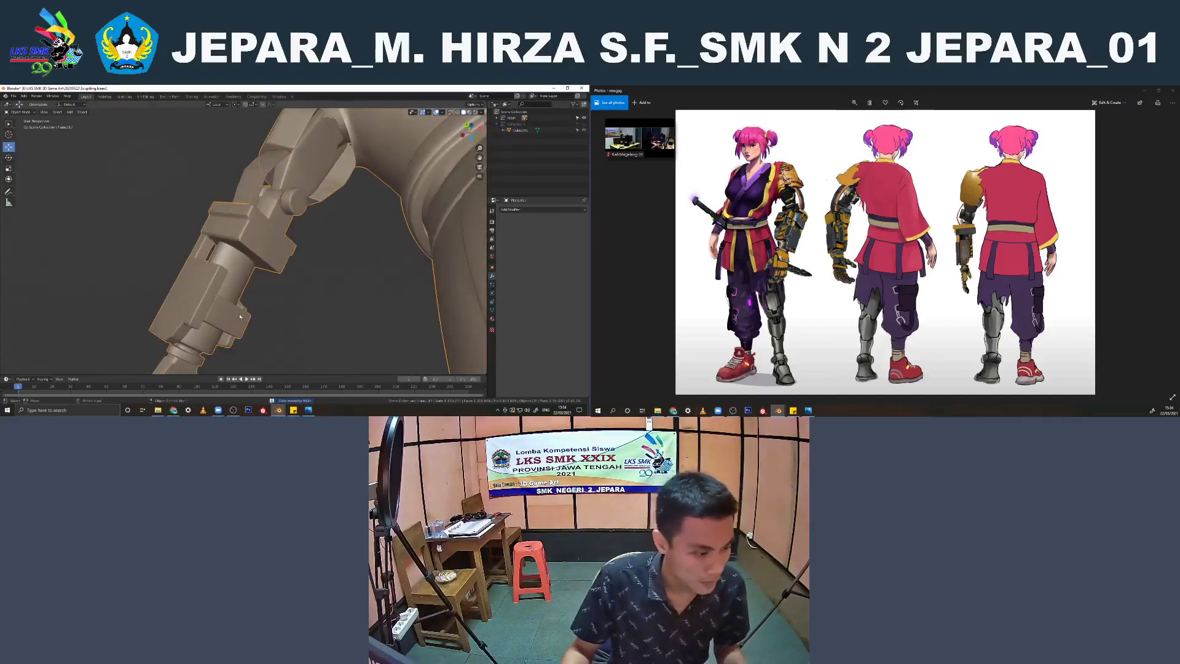
pyautogui.press('Tab')
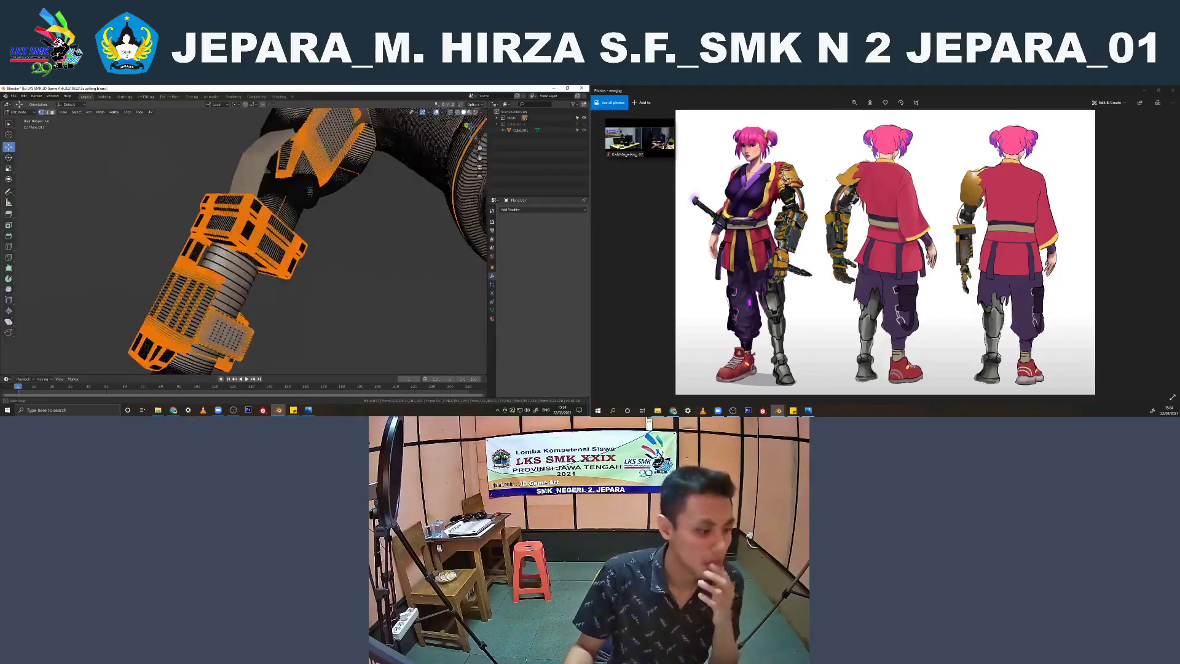
pyautogui.hotkey('alt', 'a')
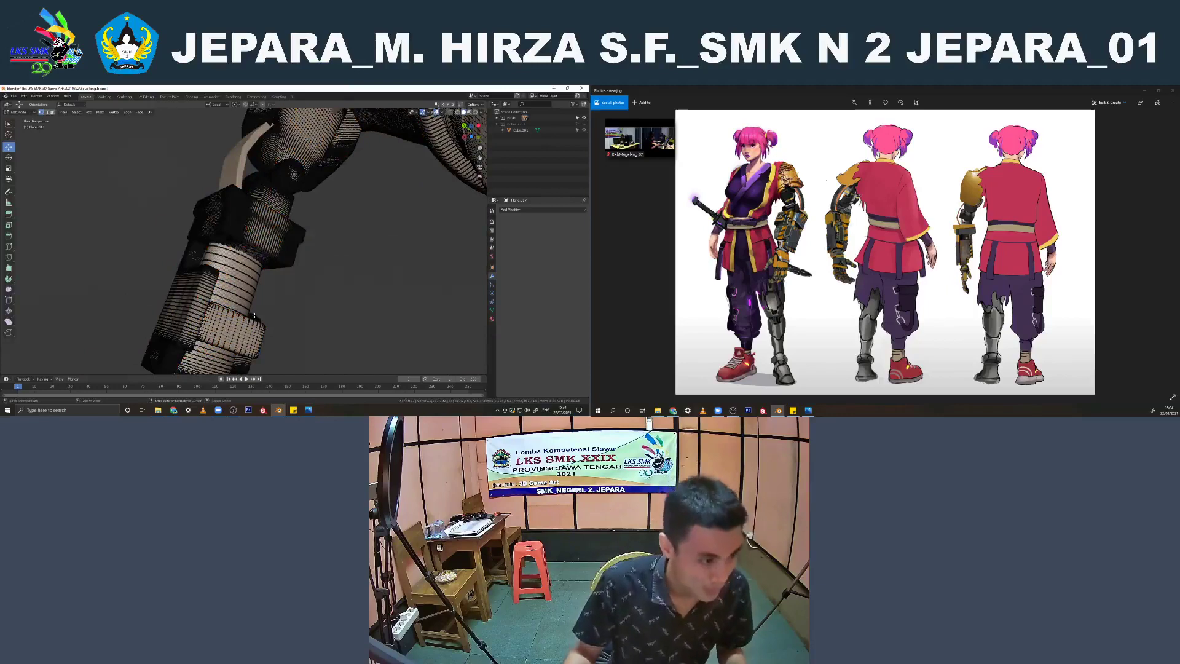
pyautogui.press('l')
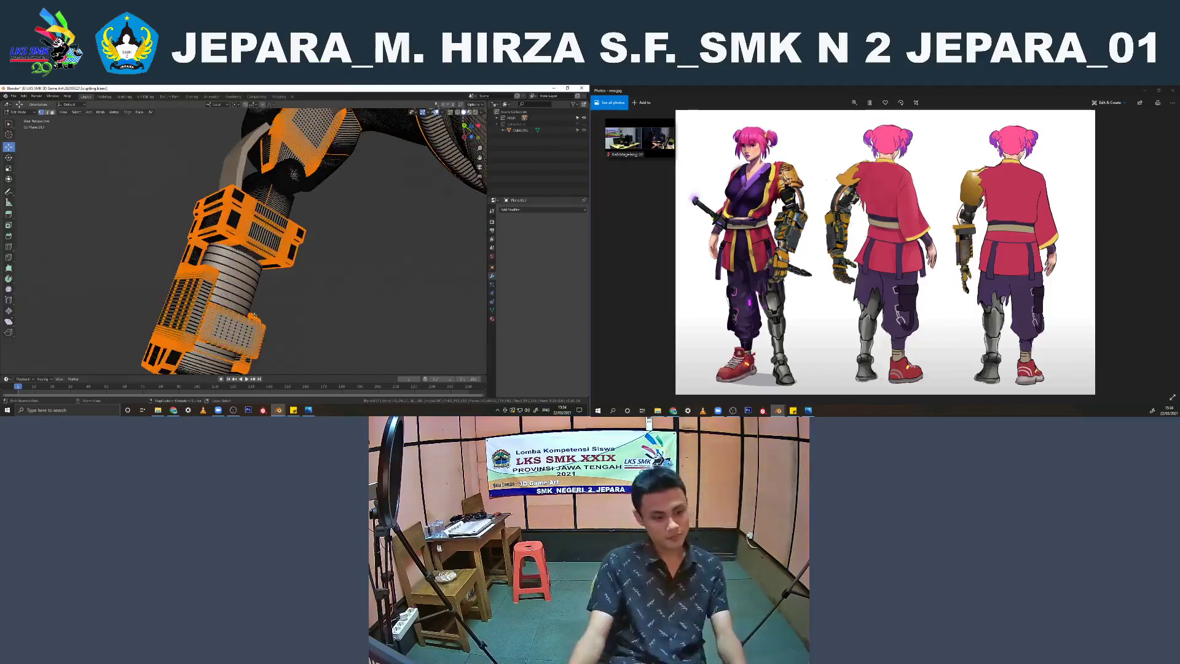
pyautogui.press('Tab')
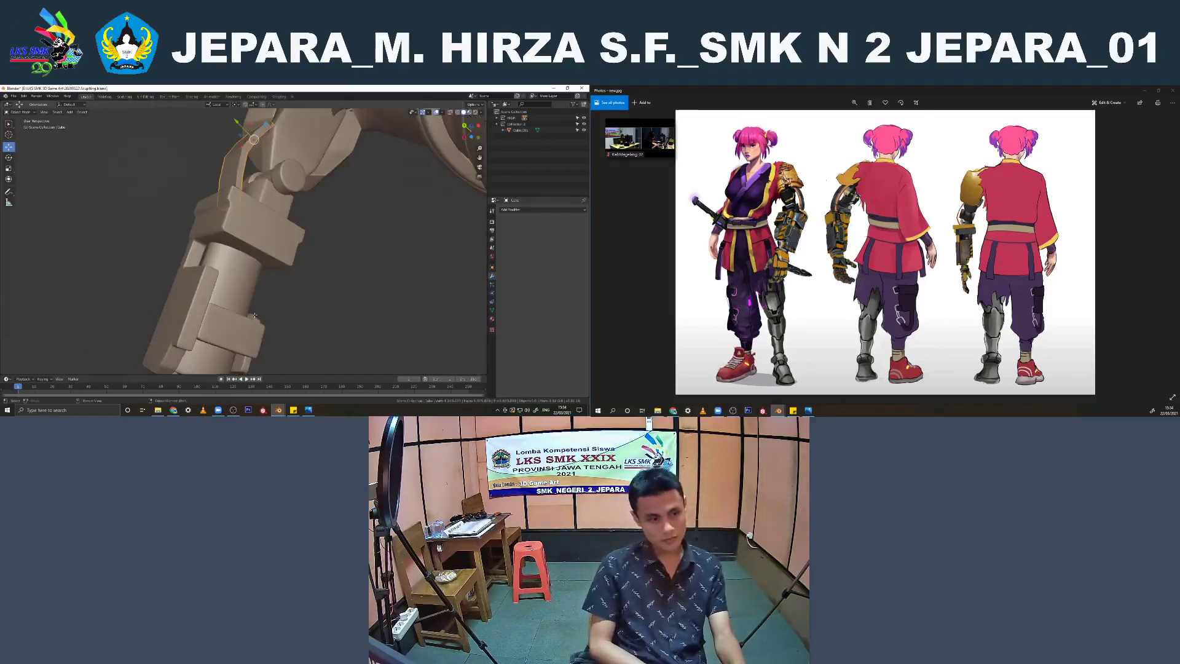
# Undo the elbow plate's collection moves and duplication, and the joining of the side block to the character
pyautogui.hotkey('ctrl', 'z')
pyautogui.hotkey('ctrl', 'z')
pyautogui.hotkey('ctrl', 'z')
pyautogui.hotkey('ctrl', 'z')
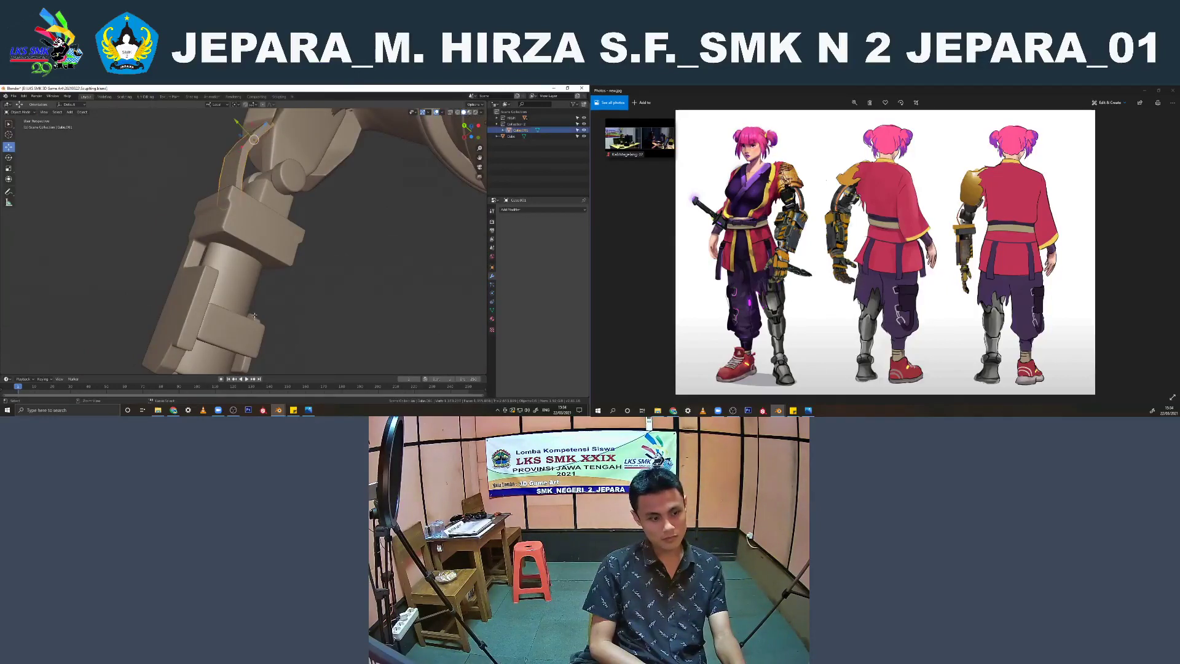
pyautogui.hotkey('ctrl', 'z')
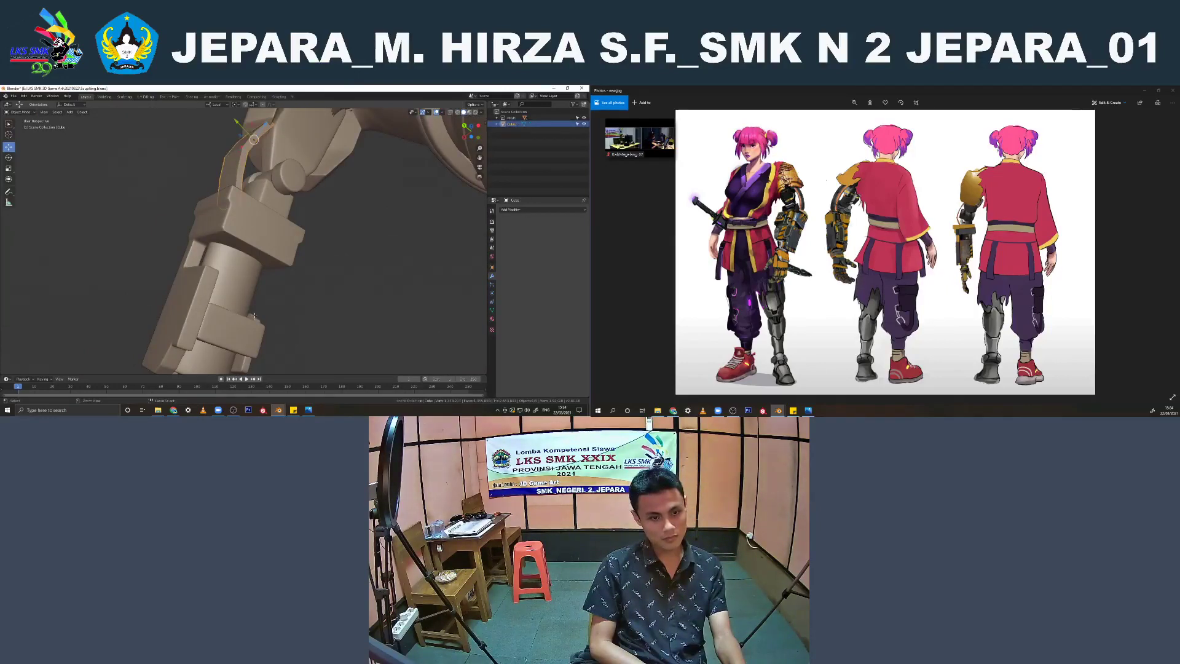
pyautogui.hotkey('ctrl', 'z')
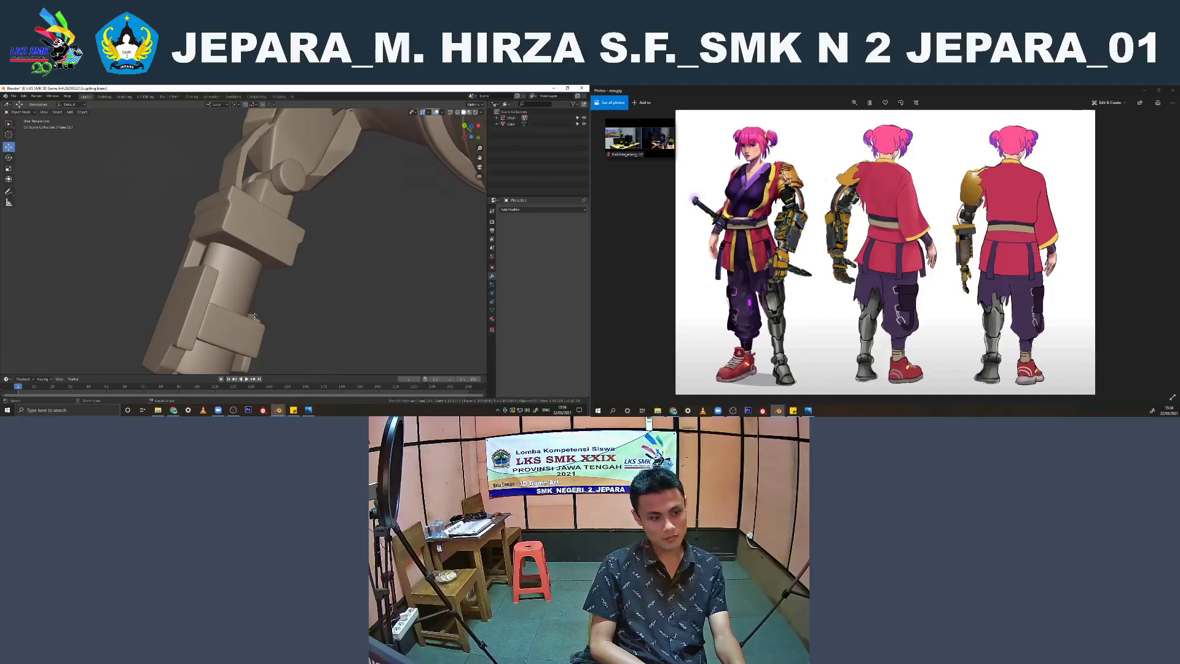
pyautogui.hotkey('ctrl', 'z')
pyautogui.hotkey('ctrl', 'z')
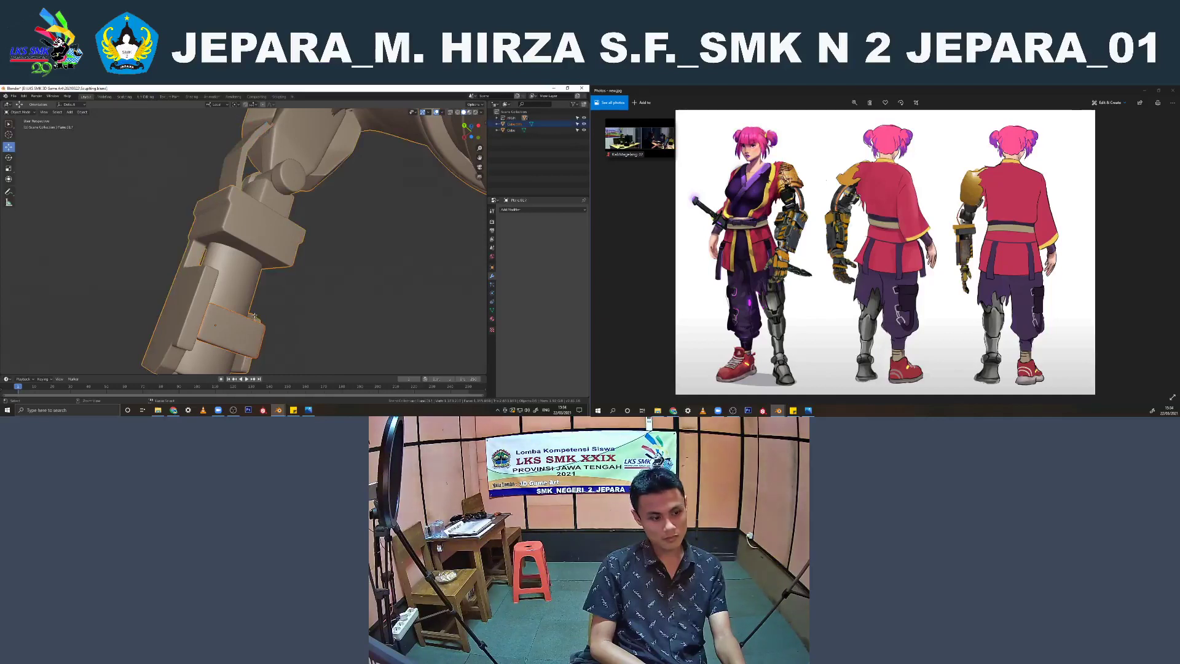
pyautogui.hotkey('ctrl', 'z')
# Duplicate the forearm side block in place and move the copy into the existing collection
pyautogui.moveTo(281, 316)
pyautogui.mouseDown(button='middle')
pyautogui.moveTo(280, 306)
pyautogui.moveTo(255, 321)
pyautogui.moveTo(265, 313)
pyautogui.mouseUp(button='middle')
pyautogui.click(226, 326)
pyautogui.hotkey('shift', 'd')
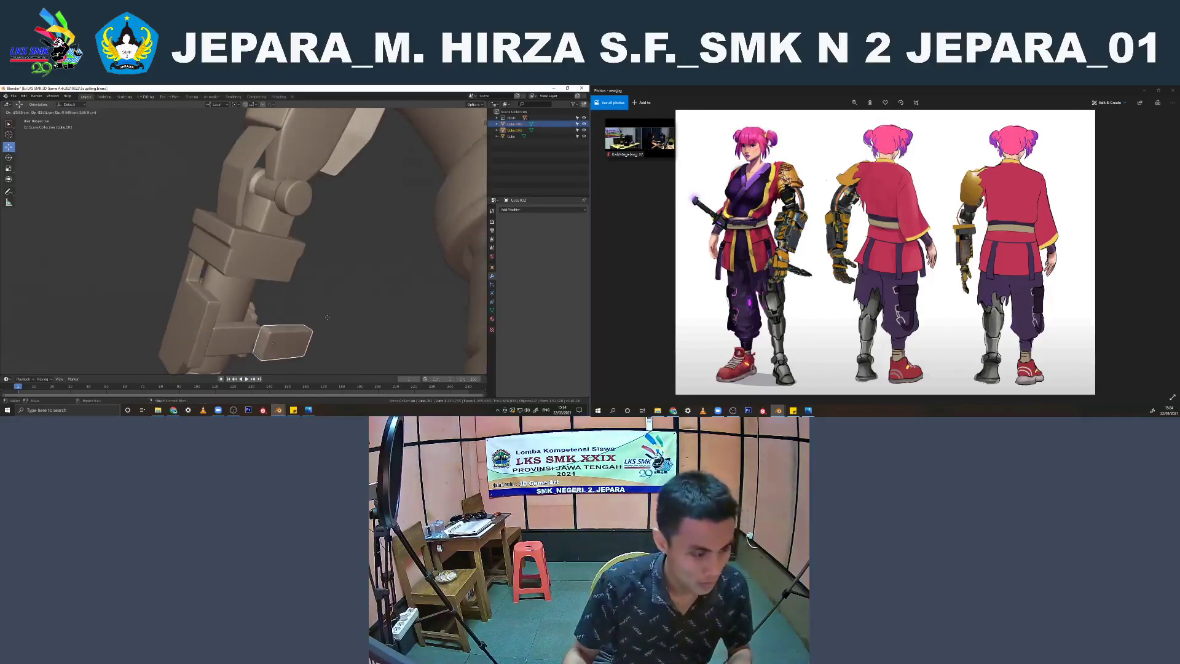
pyautogui.rightClick(314, 315)
pyautogui.press('m')
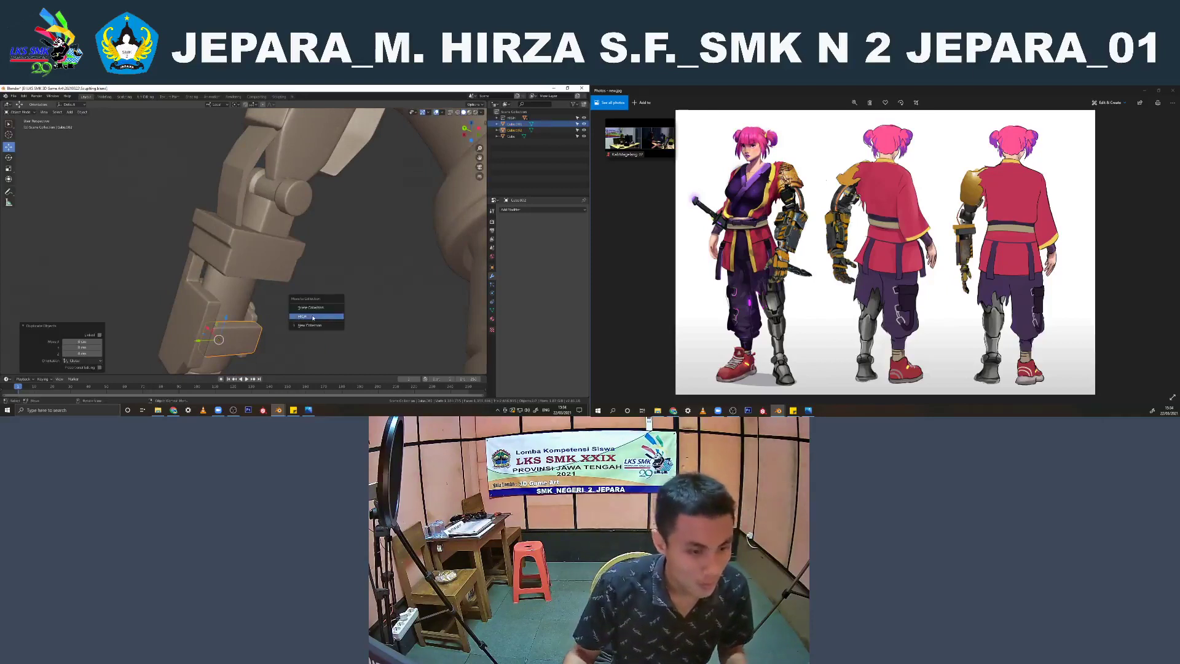
pyautogui.click(317, 316)
# Duplicate the elbow plate in place, move the copy into the existing collection, and hide the original parts
pyautogui.click(299, 189)
pyautogui.scroll(-4, 299, 190)
pyautogui.moveTo(298, 190); pyautogui.dragTo(294, 249, button='middle')
pyautogui.click(245, 210)
pyautogui.hotkey('shift', 'd')
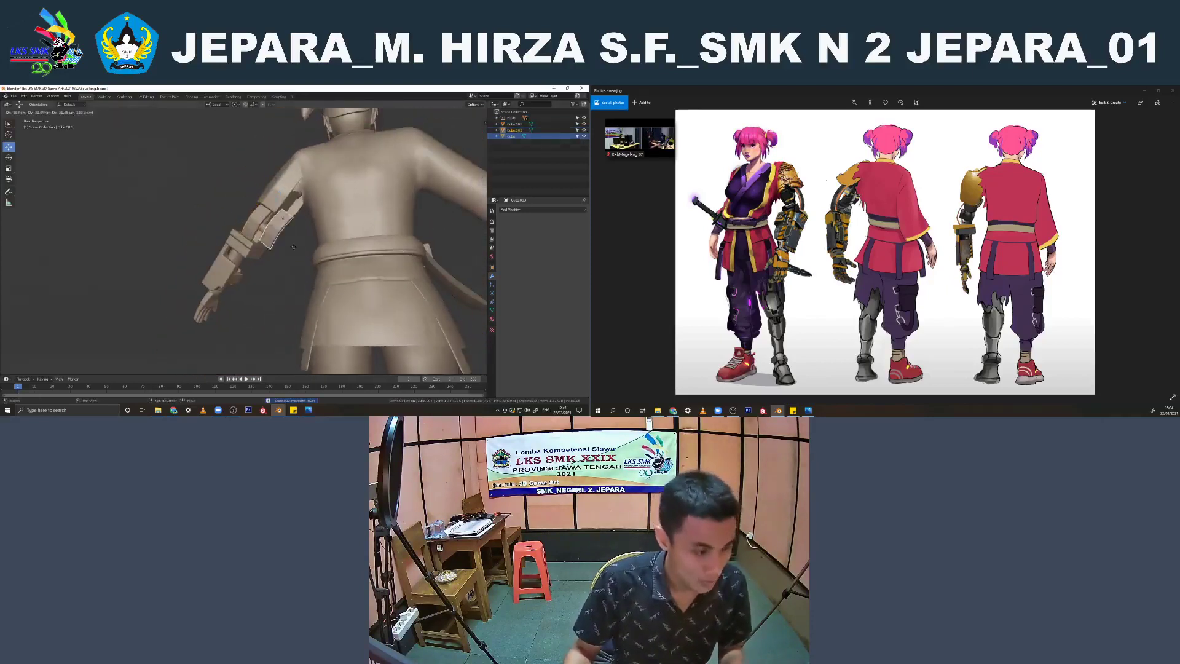
pyautogui.rightClick(294, 249)
pyautogui.press('m')
pyautogui.click(294, 249)
pyautogui.scroll(3, 294, 249)
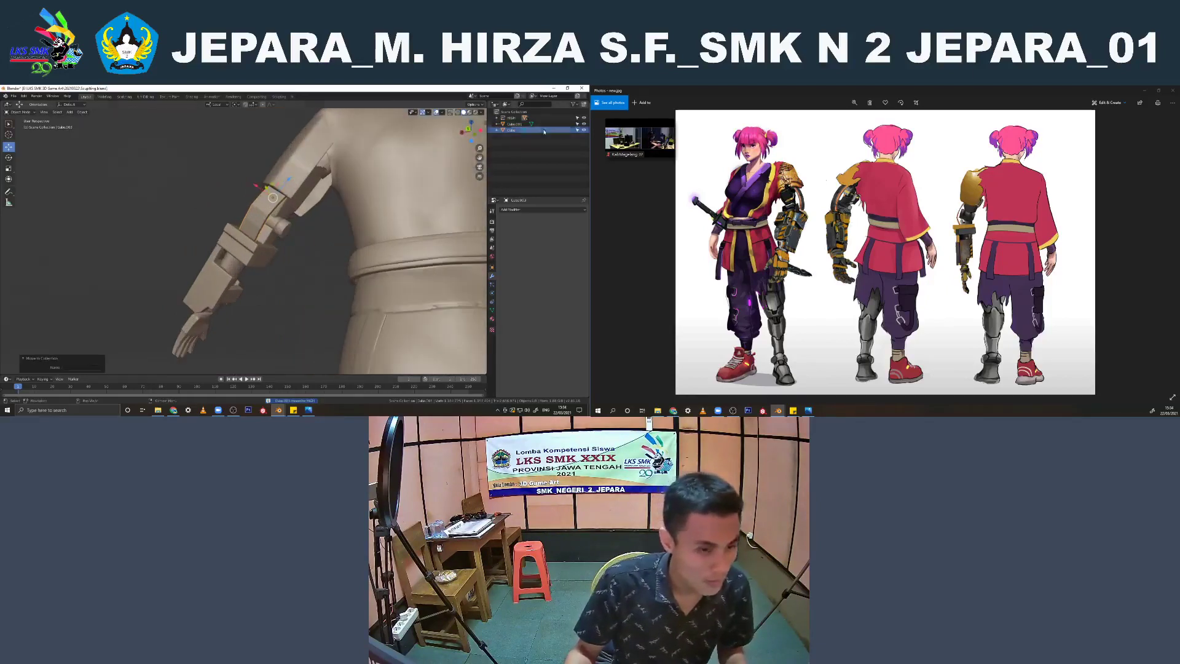
pyautogui.moveTo(270, 221); pyautogui.dragTo(257, 238, button='middle')
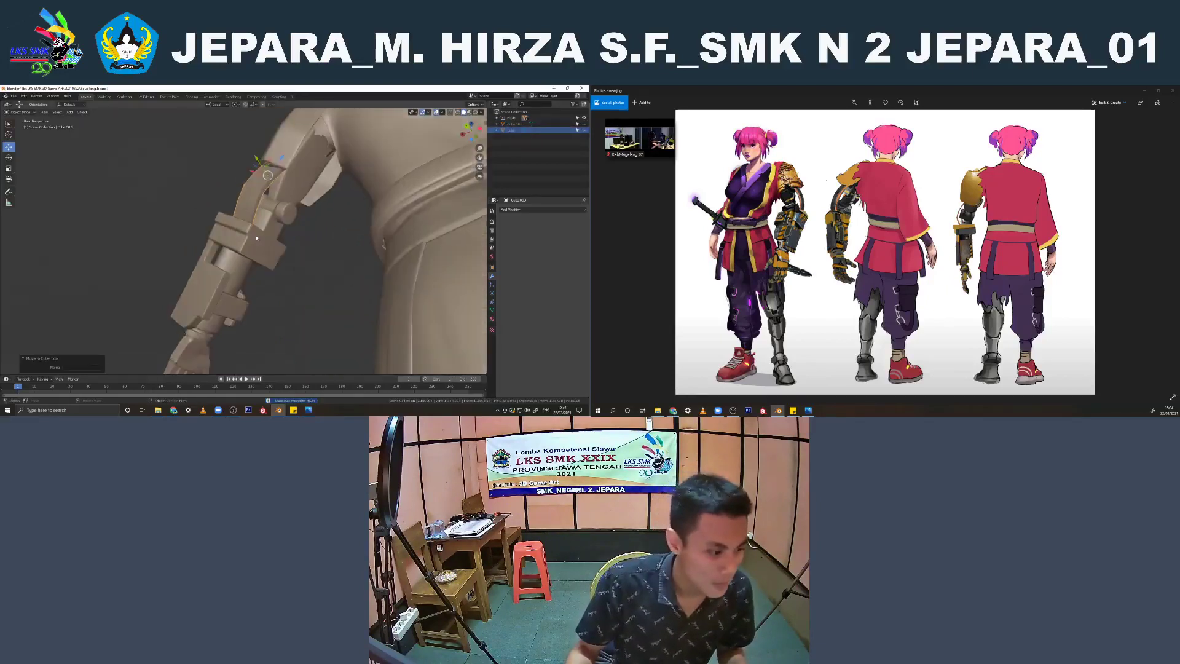
# Examine the mesh density of the forearm side block's copy in Edit Mode
pyautogui.click(233, 315)
pyautogui.scroll(4, 232, 315)
pyautogui.moveTo(233, 317); pyautogui.dragTo(231, 282, button='middle')
pyautogui.scroll(3, 275, 242)
pyautogui.press('Tab')
pyautogui.press('Tab')
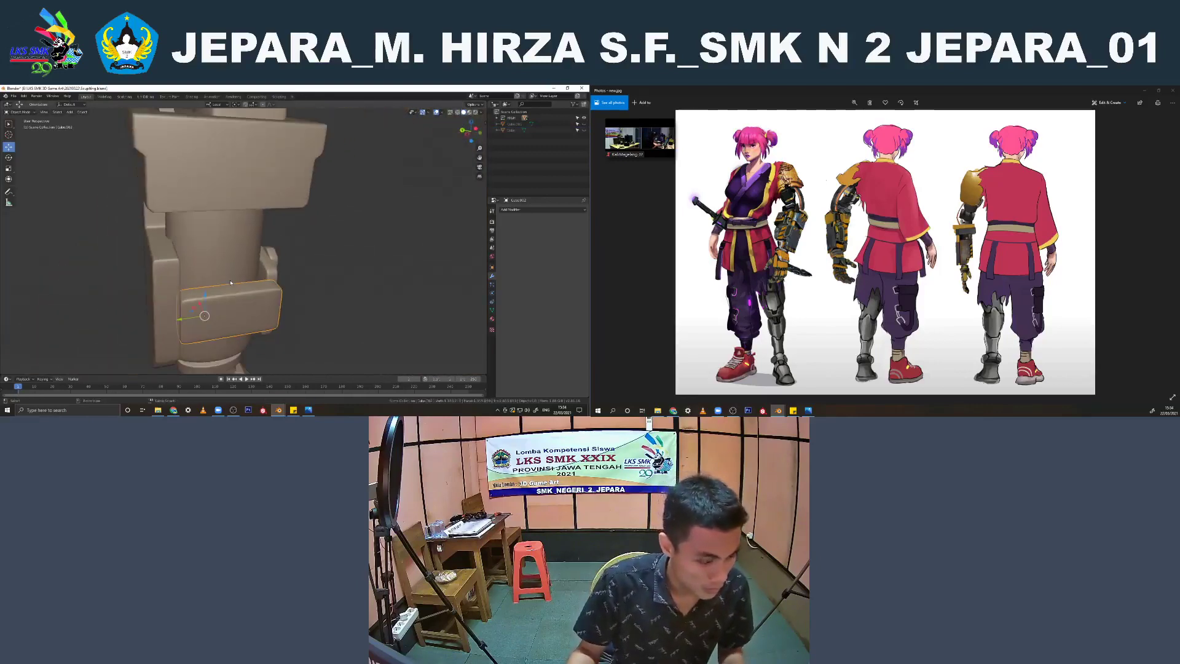
pyautogui.press('Tab')
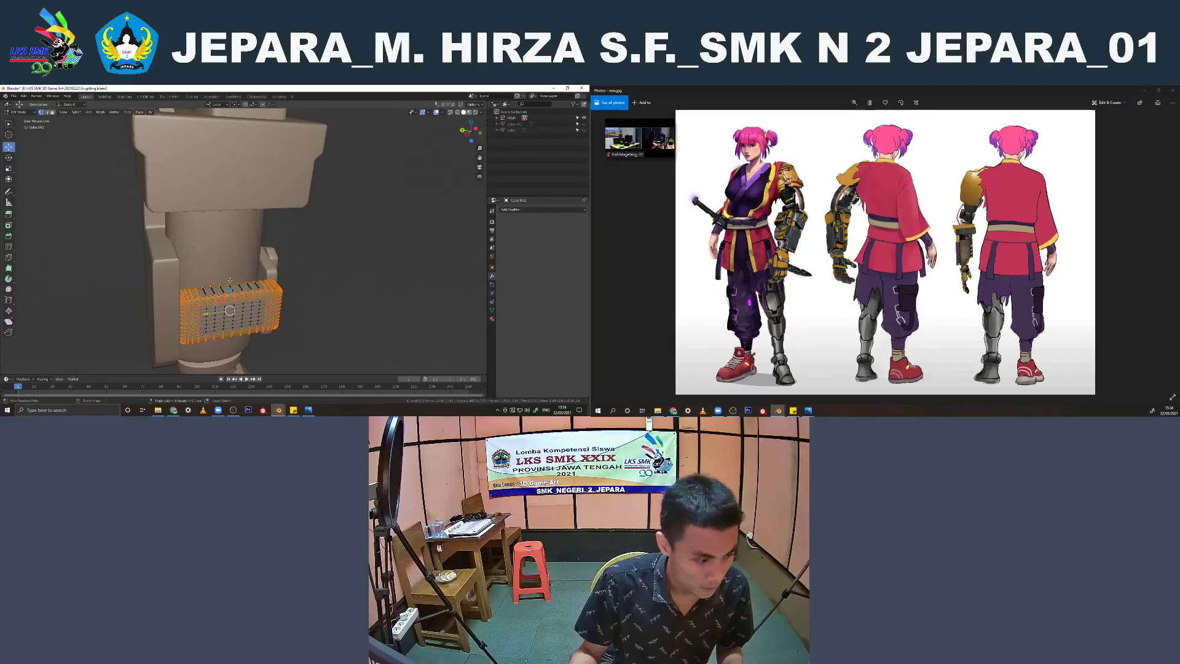
# Undo the duplicated parts and the subdivision applied to the forearm side block
pyautogui.press('Tab')
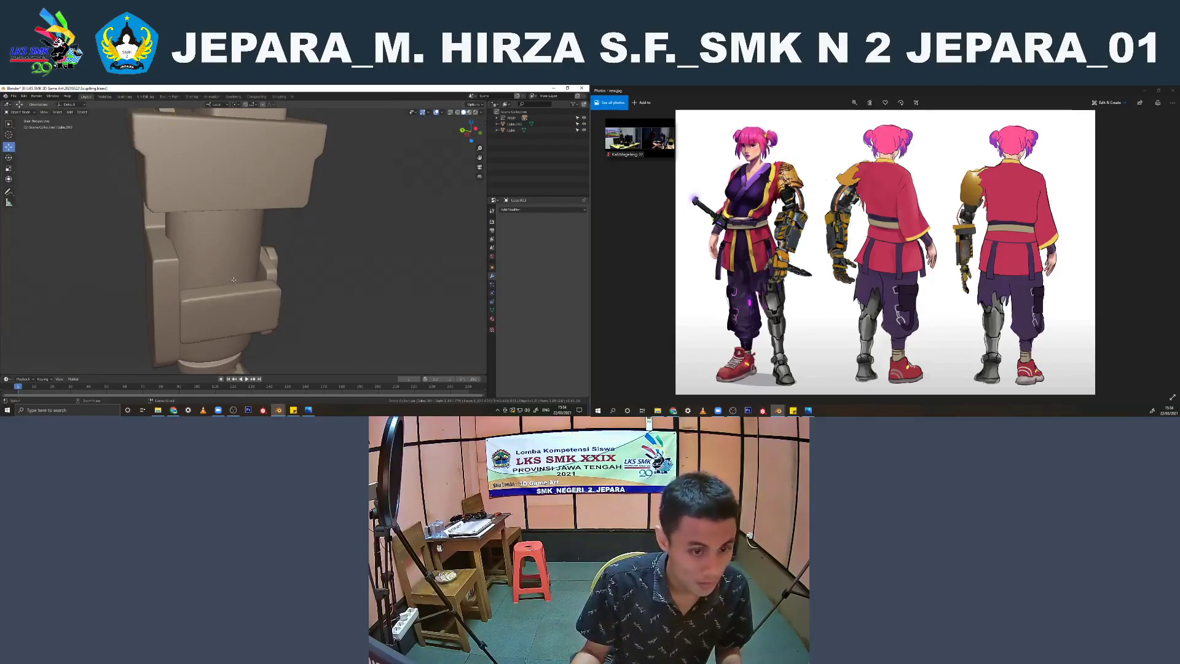
pyautogui.click(234, 279)
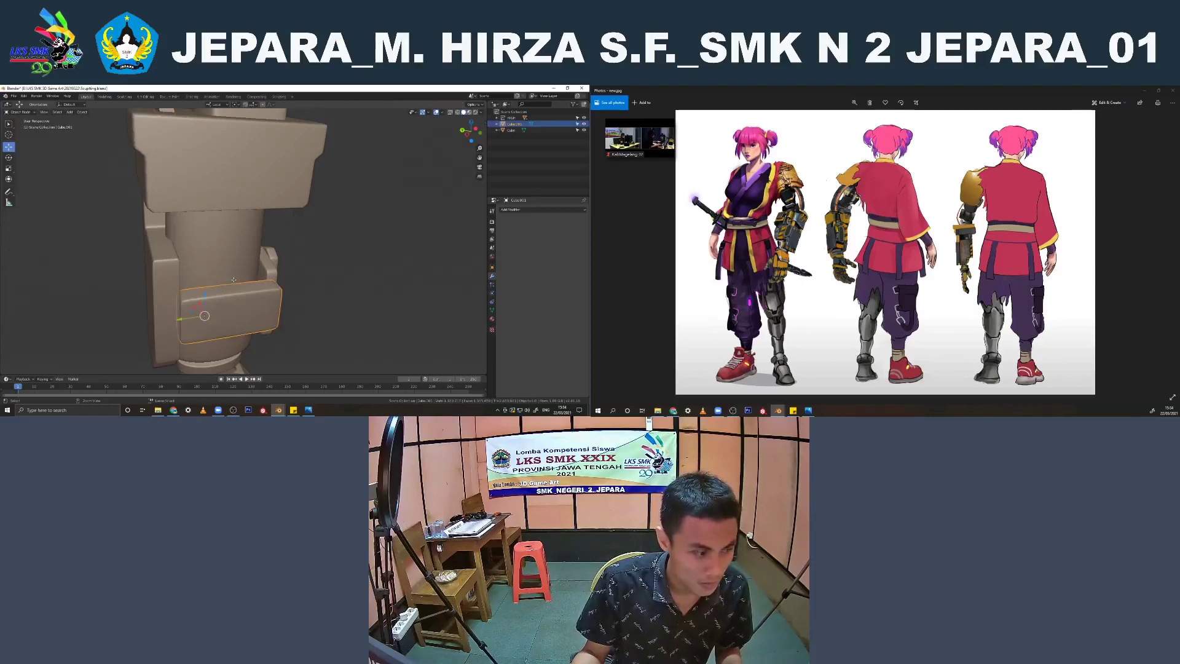
pyautogui.hotkey('ctrl', '3')
# Duplicate the unsubdivided forearm side block in place and move it into the existing collection
pyautogui.scroll(-5, 234, 280)
pyautogui.moveTo(233, 280); pyautogui.dragTo(301, 258, button='middle')
pyautogui.scroll(4, 315, 246)
pyautogui.hotkey('shift', 'd')
pyautogui.click(264, 262)
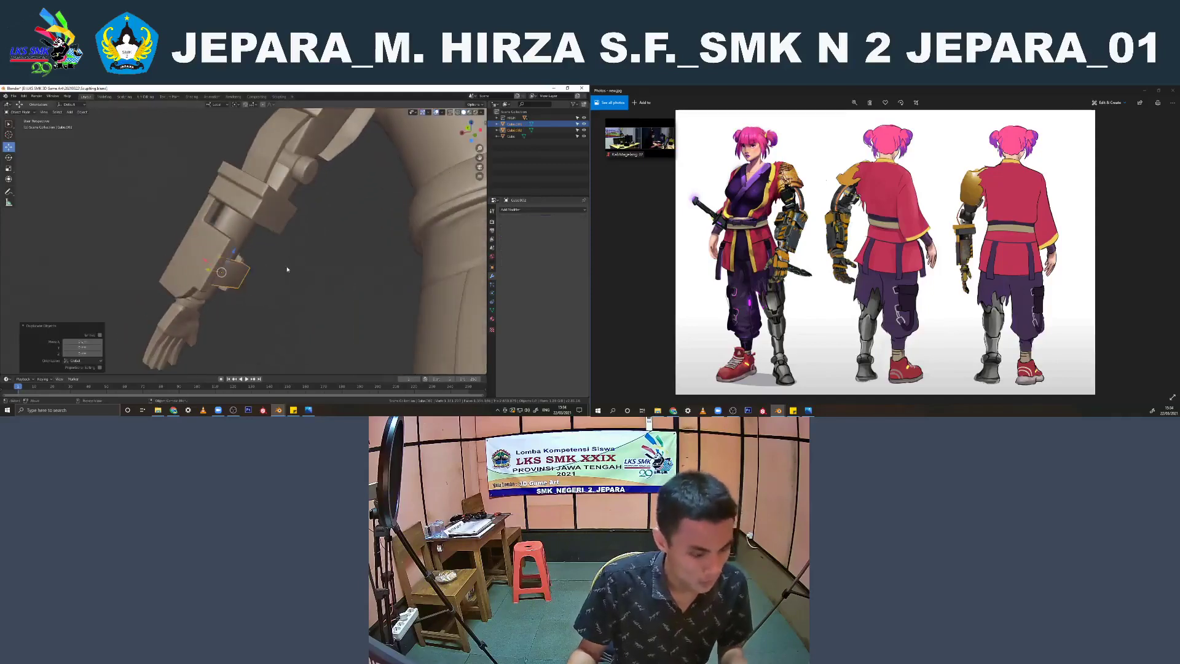
pyautogui.press('m')
pyautogui.click(285, 268)
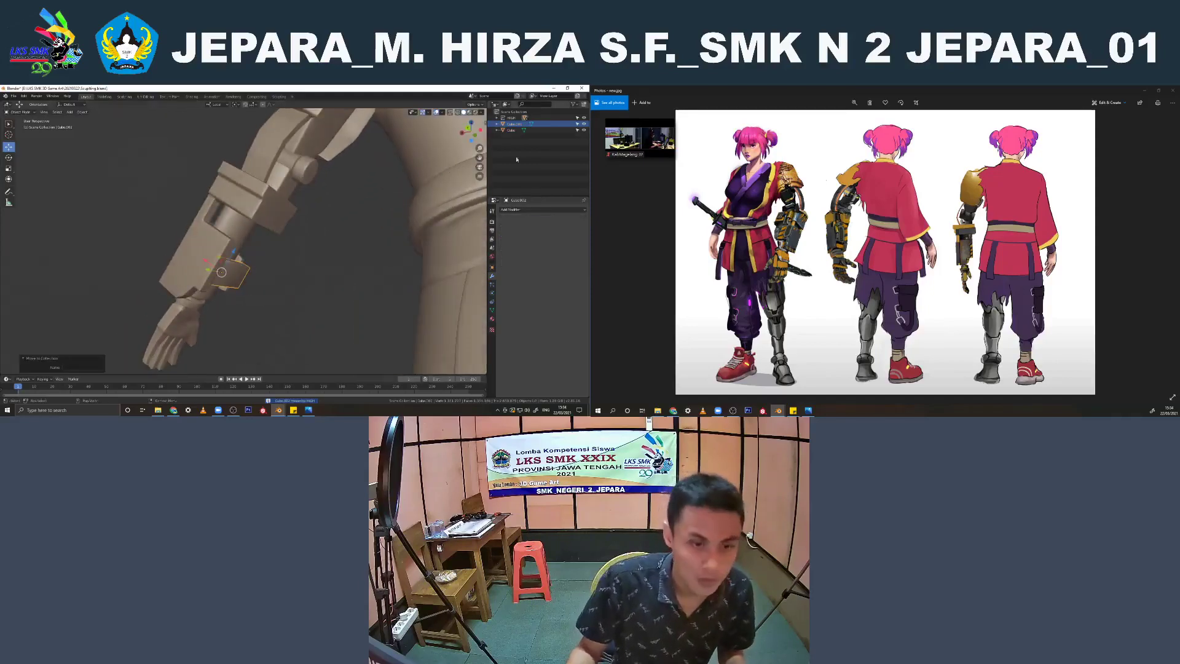
# Place an in-place duplicate of the elbow plate in the existing collection and hide the parts left outside it
pyautogui.moveTo(304, 179); pyautogui.dragTo(281, 228, button='middle')
pyautogui.click(252, 238)
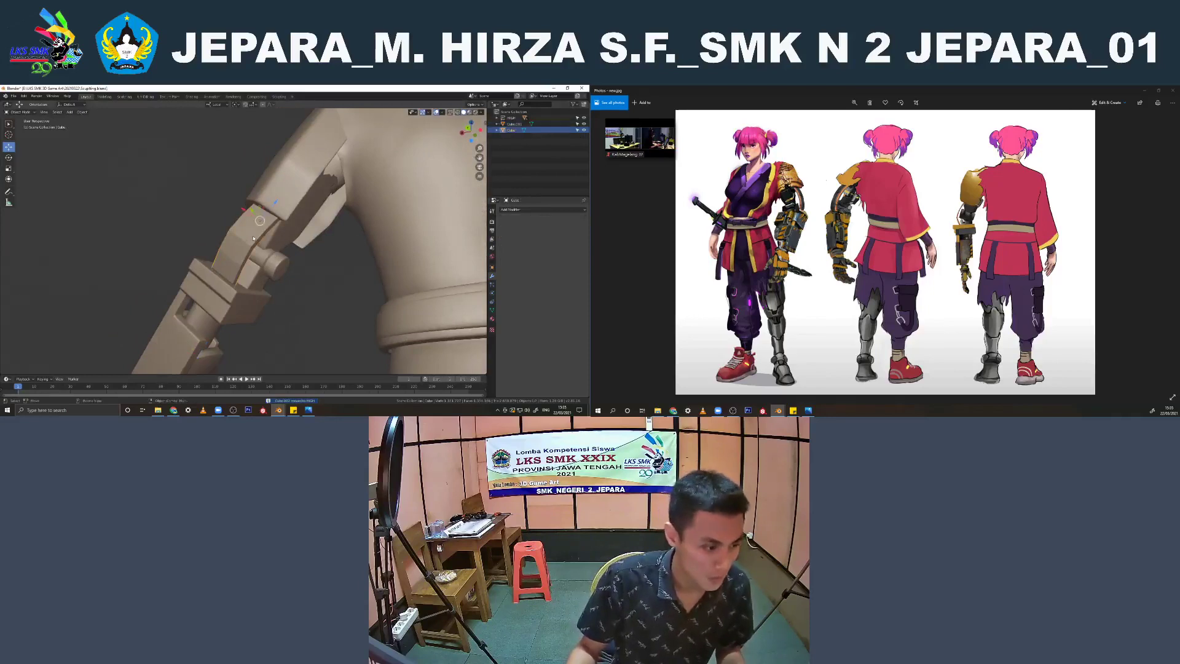
pyautogui.hotkey('shift', 'd')
pyautogui.rightClick(317, 271)
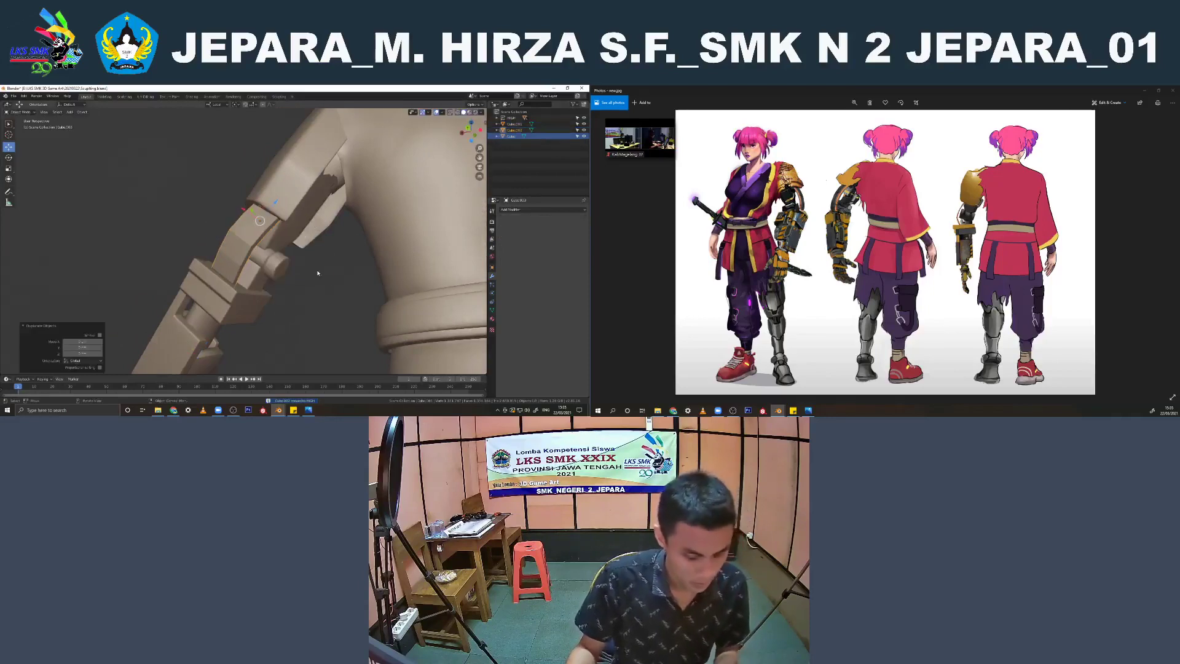
pyautogui.press('m')
pyautogui.click(317, 271)
pyautogui.click(584, 124)
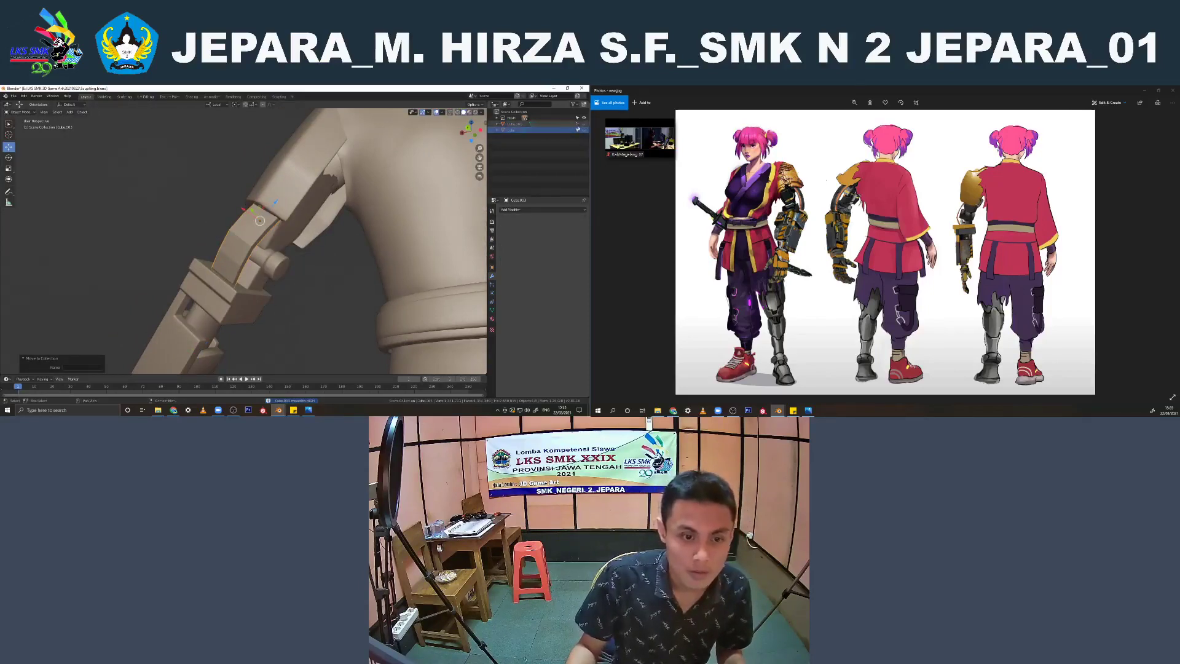
# Add a Subdivision Surface modifier to the visible forearm side block and raise its viewport level
pyautogui.moveTo(289, 264); pyautogui.dragTo(289, 289, button='middle')
pyautogui.click(233, 309)
pyautogui.scroll(5, 234, 306)
pyautogui.press('Tab')
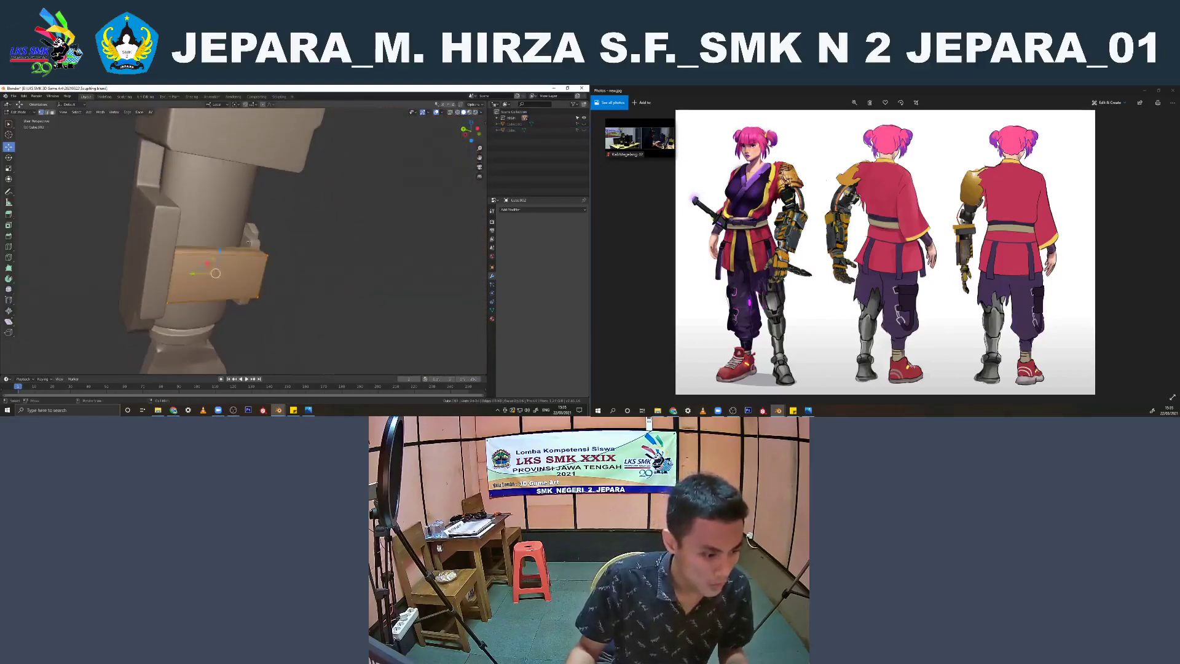
pyautogui.press('Tab')
pyautogui.click(544, 209)
pyautogui.click(470, 311)
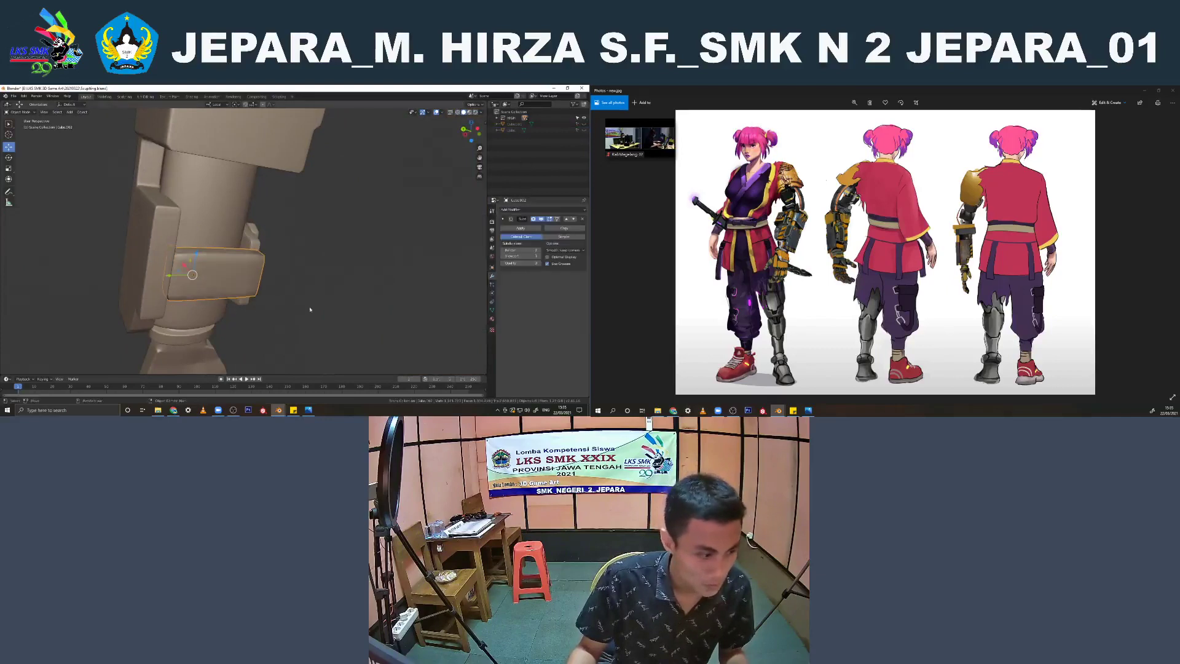
pyautogui.moveTo(466, 311); pyautogui.dragTo(452, 305, button='middle')
pyautogui.click(539, 257)
pyautogui.scroll(-5, 212, 246)
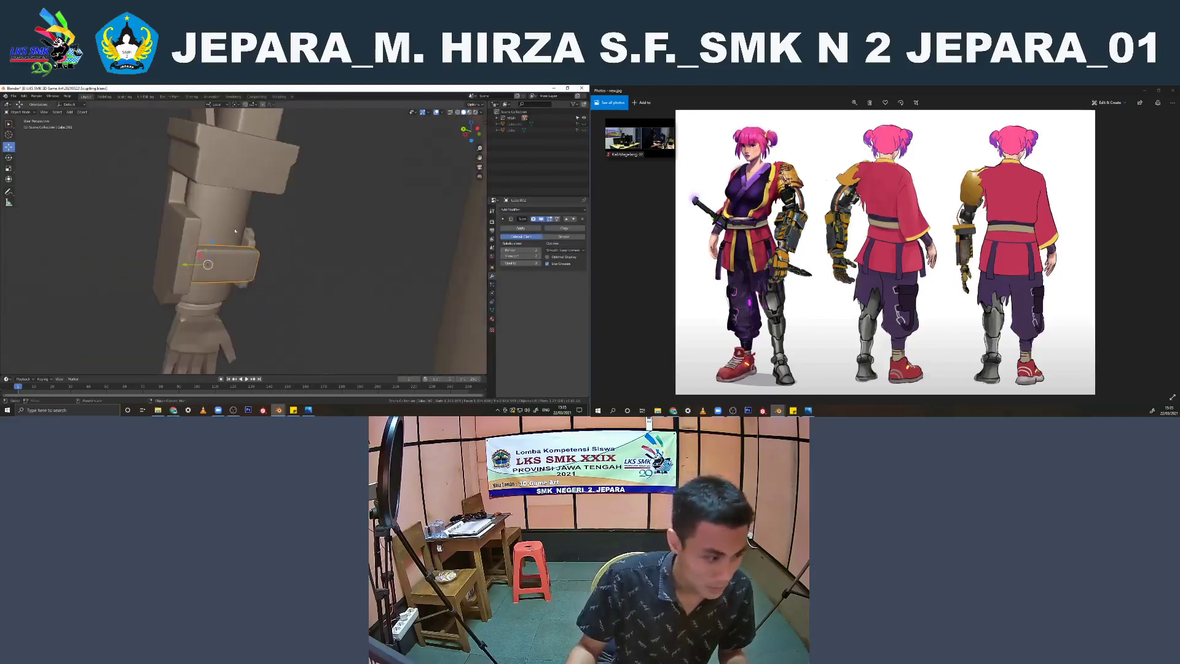
# Add supporting edge loops to the curved elbow plate and slide them toward its edges
pyautogui.keyDown('shift'); pyautogui.moveTo(208, 203); pyautogui.dragTo(220, 276, button='middle'); pyautogui.keyUp('shift')
pyautogui.scroll(2, 220, 276)
pyautogui.click(197, 228)
pyautogui.moveTo(196, 228); pyautogui.dragTo(246, 268, button='middle')
pyautogui.press('Tab')
pyautogui.press('a')
pyautogui.scroll(1, 357, 264)
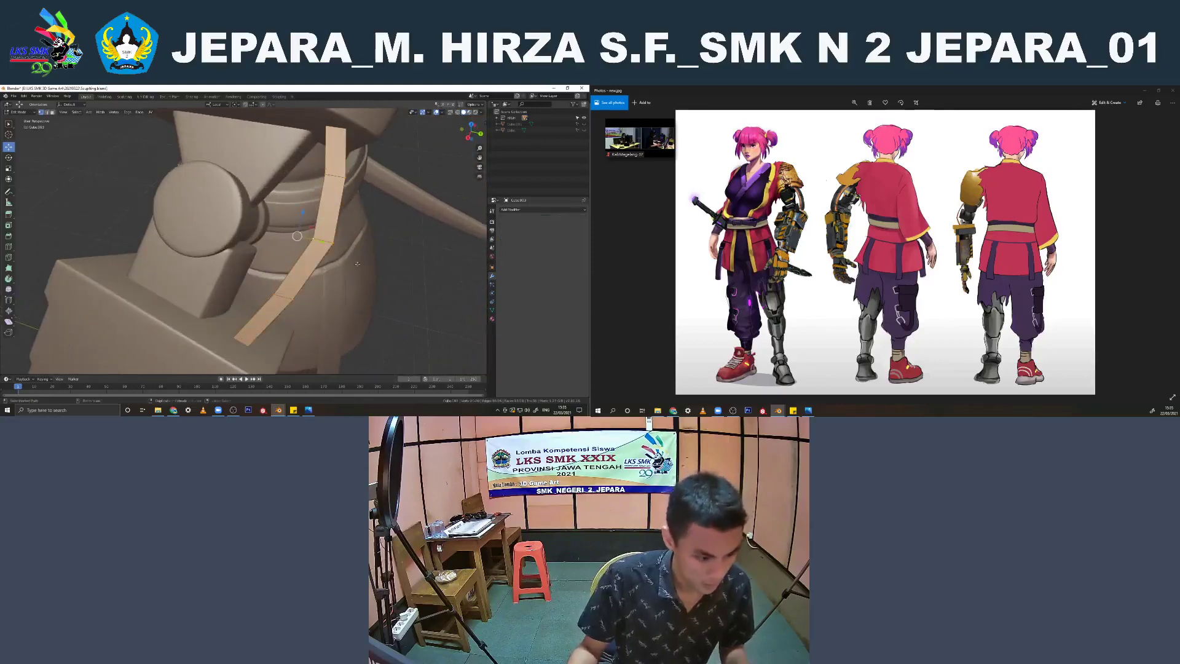
pyautogui.hotkey('ctrl', 'b')
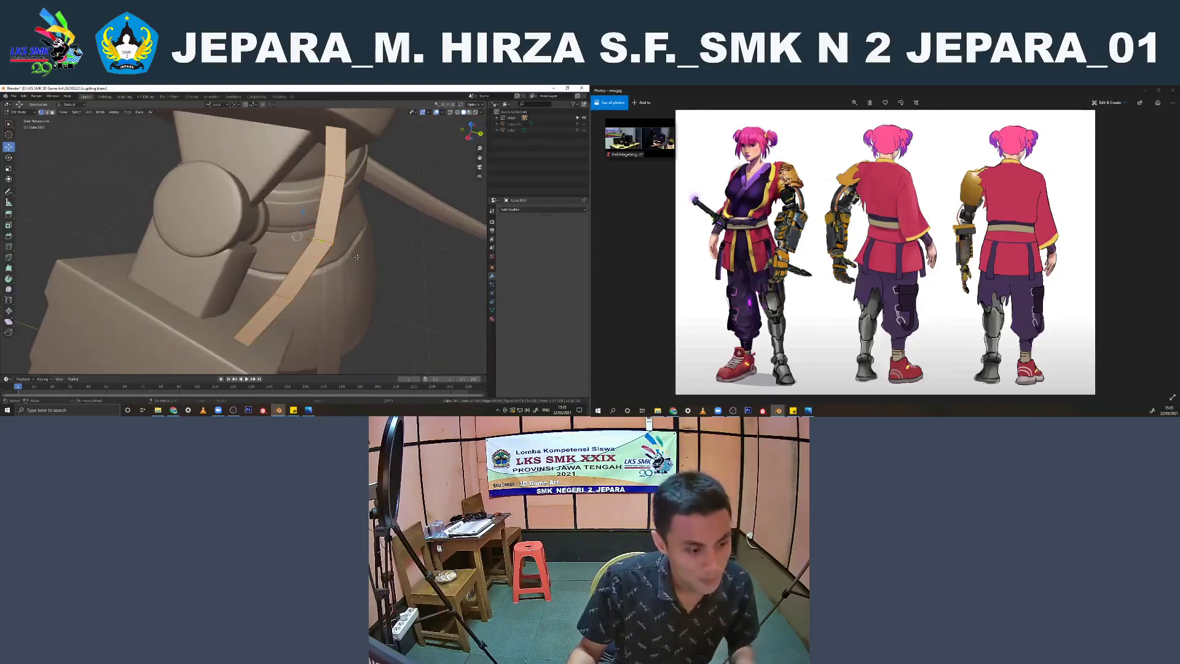
pyautogui.moveTo(290, 277); pyautogui.dragTo(255, 254, button='middle')
pyautogui.hotkey('ctrl', 'r')
pyautogui.click(255, 288)
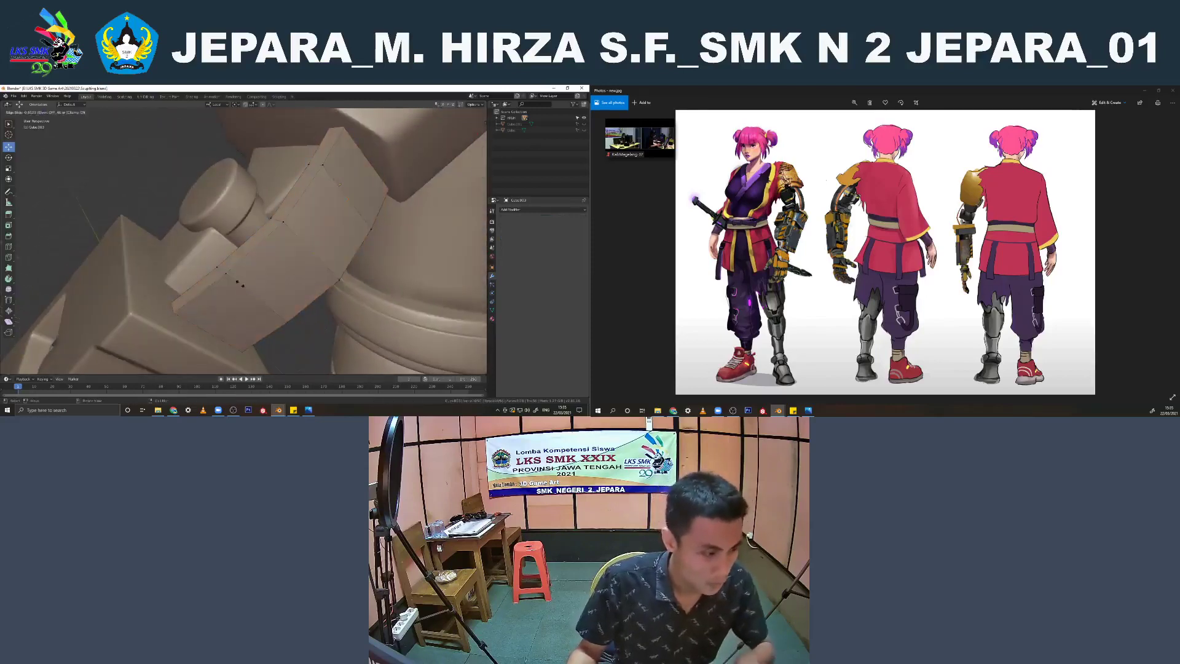
pyautogui.click(217, 264)
pyautogui.press('g')
pyautogui.press('g')
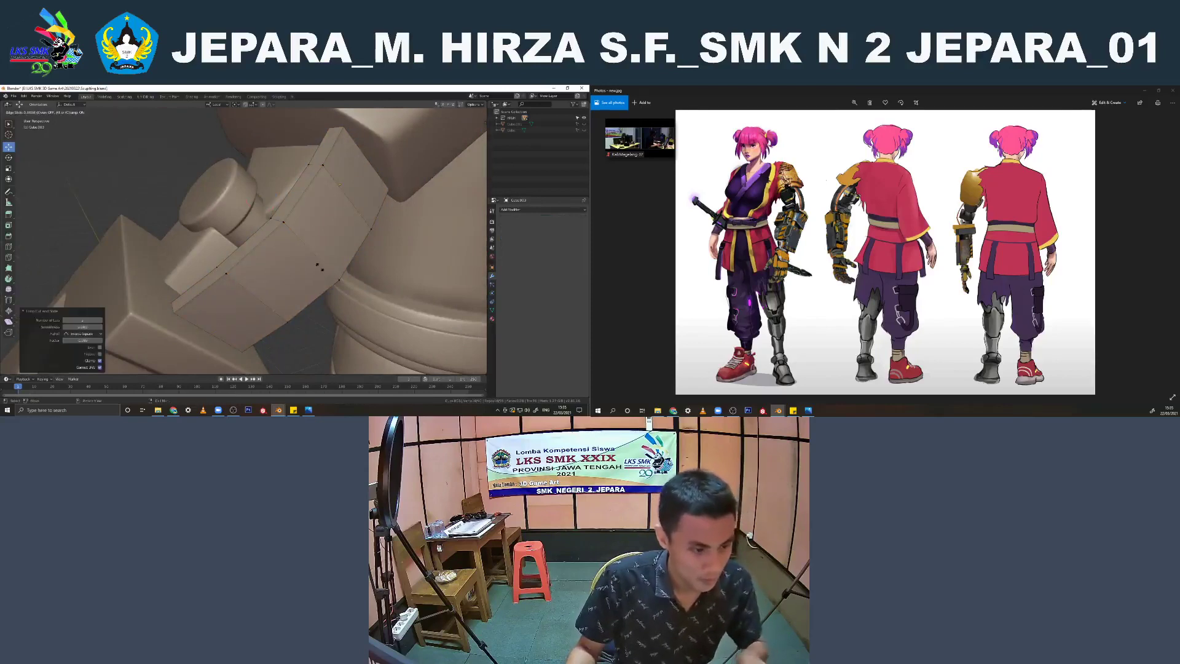
pyautogui.click(330, 277)
# Add another supporting edge loop close to the upper end of the curved elbow plate
pyautogui.press('Tab')
pyautogui.rightClick(321, 231)
pyautogui.click(322, 232)
pyautogui.moveTo(322, 231)
pyautogui.mouseDown(button='middle')
pyautogui.moveTo(342, 191)
pyautogui.moveTo(330, 160)
pyautogui.mouseUp(button='middle')
pyautogui.press('Tab')
pyautogui.hotkey('ctrl', 'r')
pyautogui.click(331, 160)
pyautogui.click(344, 142)
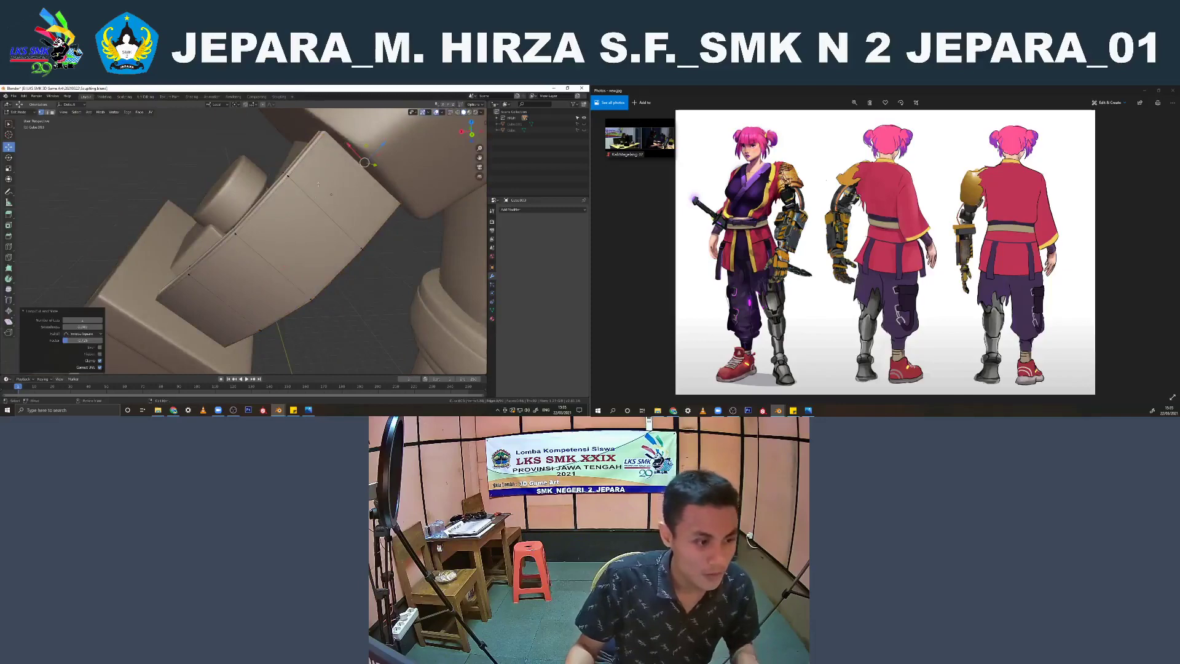
# Check the elbow plate in wireframe, add a Subdivision Surface modifier to it and raise its viewport level
pyautogui.press('z')
pyautogui.click(176, 222)
pyautogui.moveTo(206, 261); pyautogui.dragTo(240, 259, button='middle')
pyautogui.press('Tab')
pyautogui.press('z')
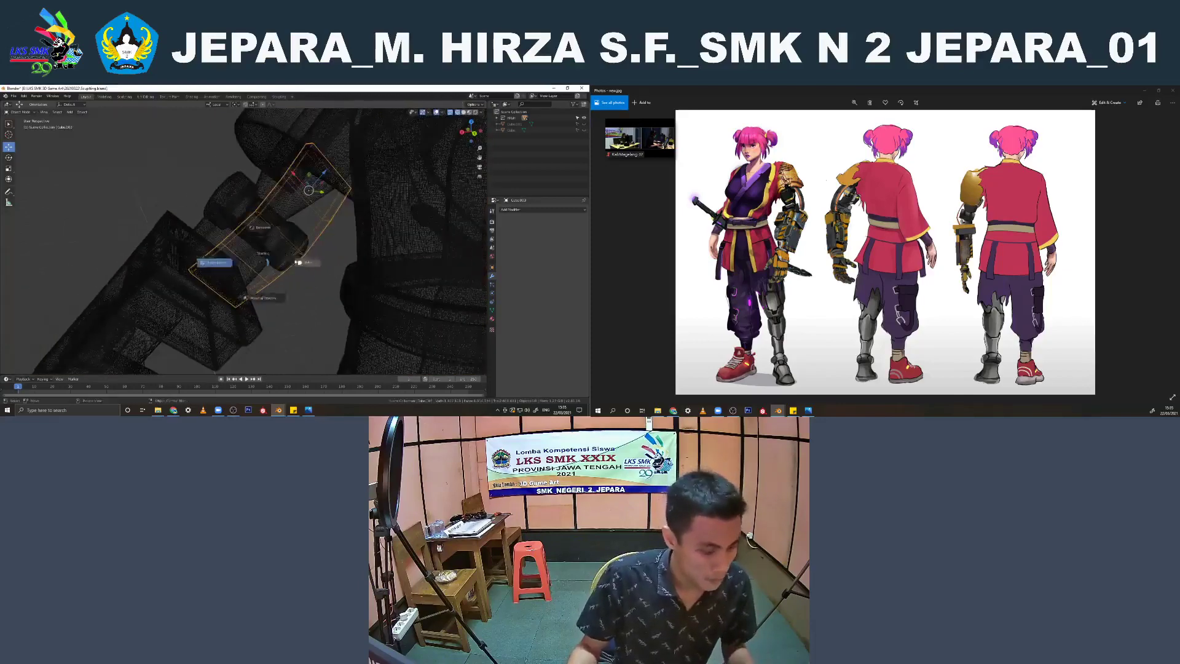
pyautogui.click(301, 260)
pyautogui.click(533, 210)
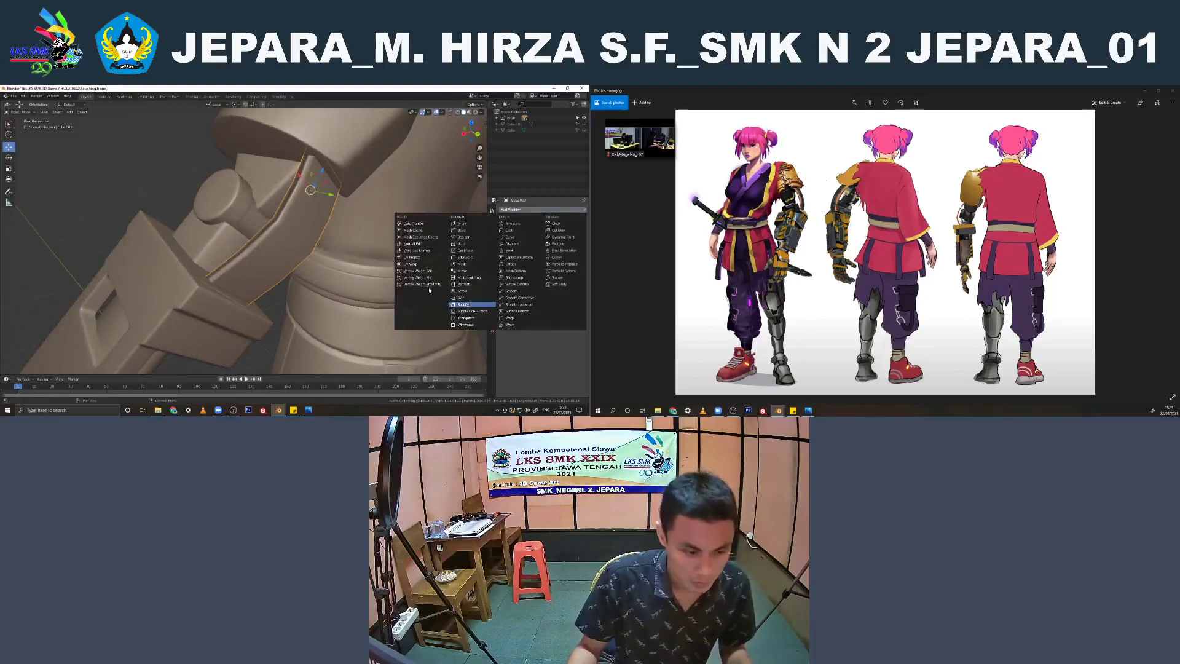
pyautogui.click(471, 309)
pyautogui.moveTo(301, 270); pyautogui.dragTo(315, 273, button='middle')
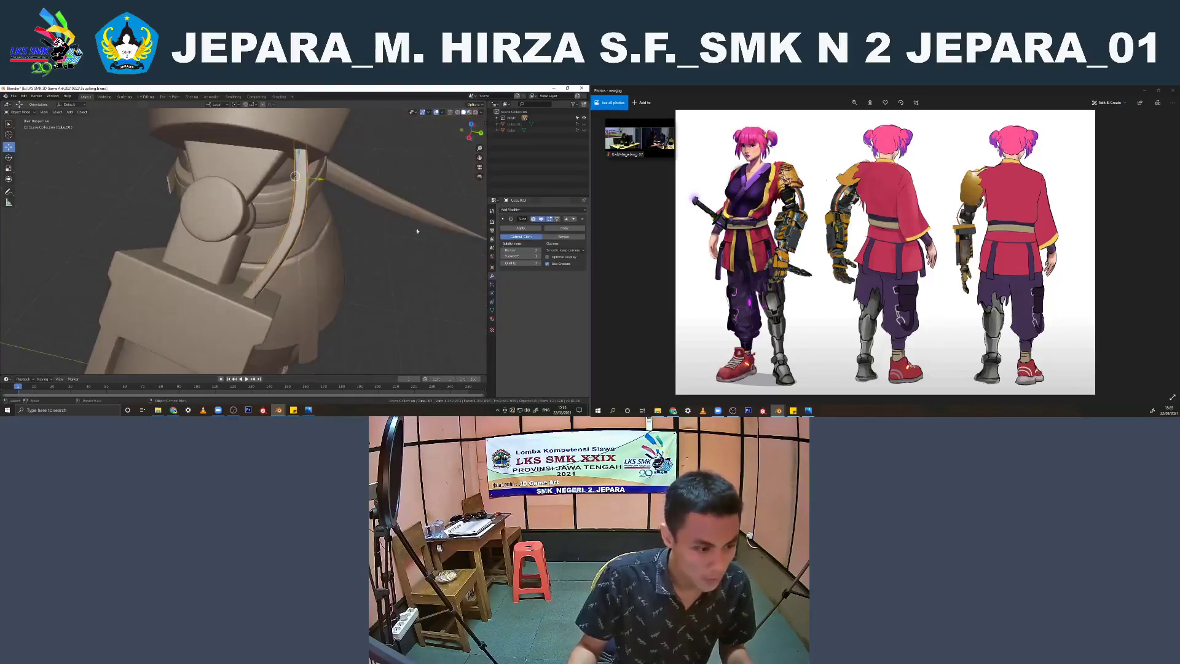
pyautogui.click(538, 256)
# Try to join the curved elbow plate with the body mesh while its subdivision modifier is still unapplied
pyautogui.scroll(-3, 276, 258)
pyautogui.moveTo(271, 259)
pyautogui.mouseDown(button='middle')
pyautogui.moveTo(213, 271)
pyautogui.moveTo(260, 274)
pyautogui.mouseUp(button='middle')
pyautogui.click(212, 271)
pyautogui.scroll(-3, 212, 271)
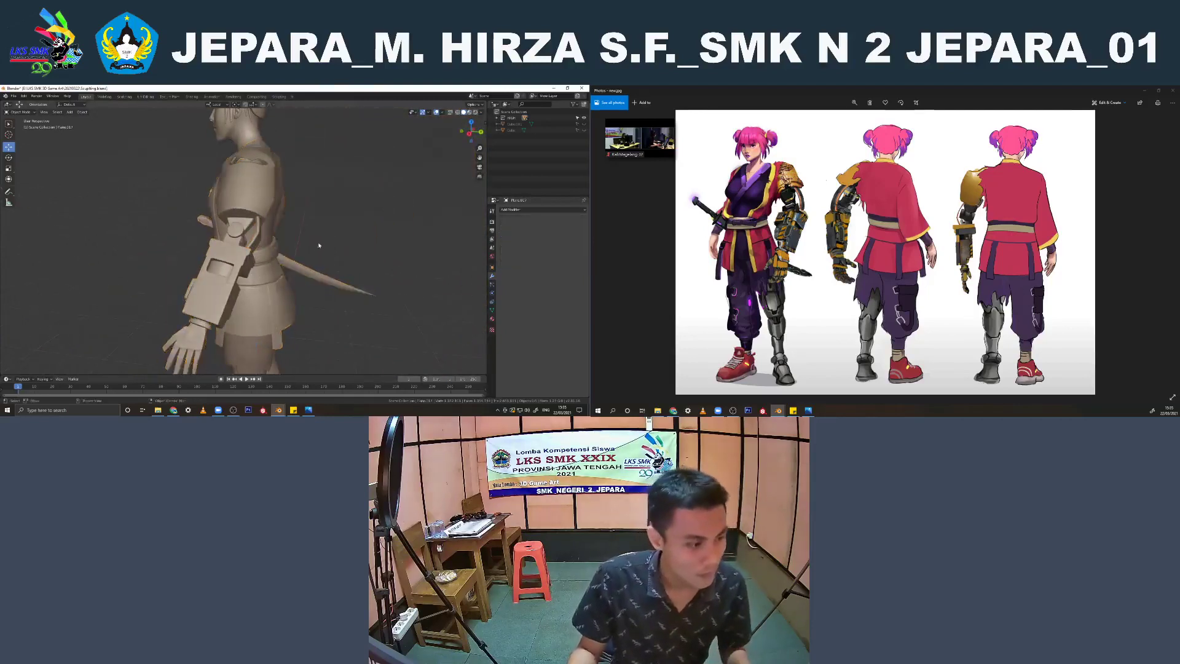
pyautogui.moveTo(362, 238); pyautogui.dragTo(284, 256, button='middle')
pyautogui.scroll(3, 266, 239)
pyautogui.scroll(4, 276, 253)
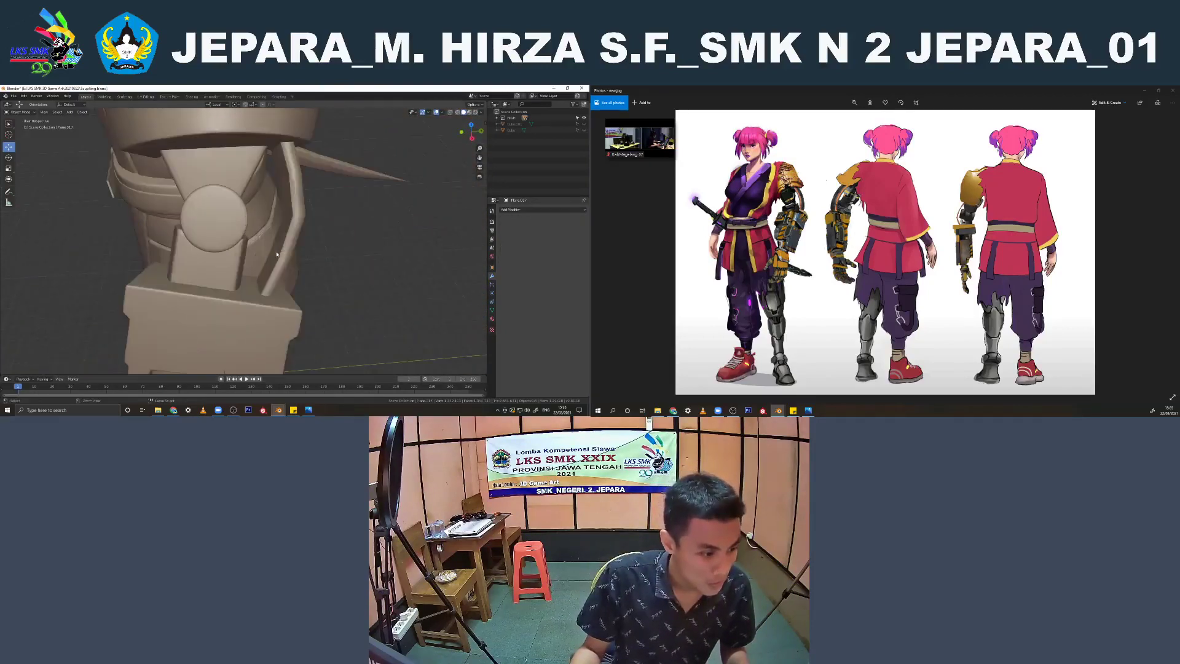
pyautogui.click(283, 254)
pyautogui.keyDown('shift'); pyautogui.click(284, 254); pyautogui.keyUp('shift')
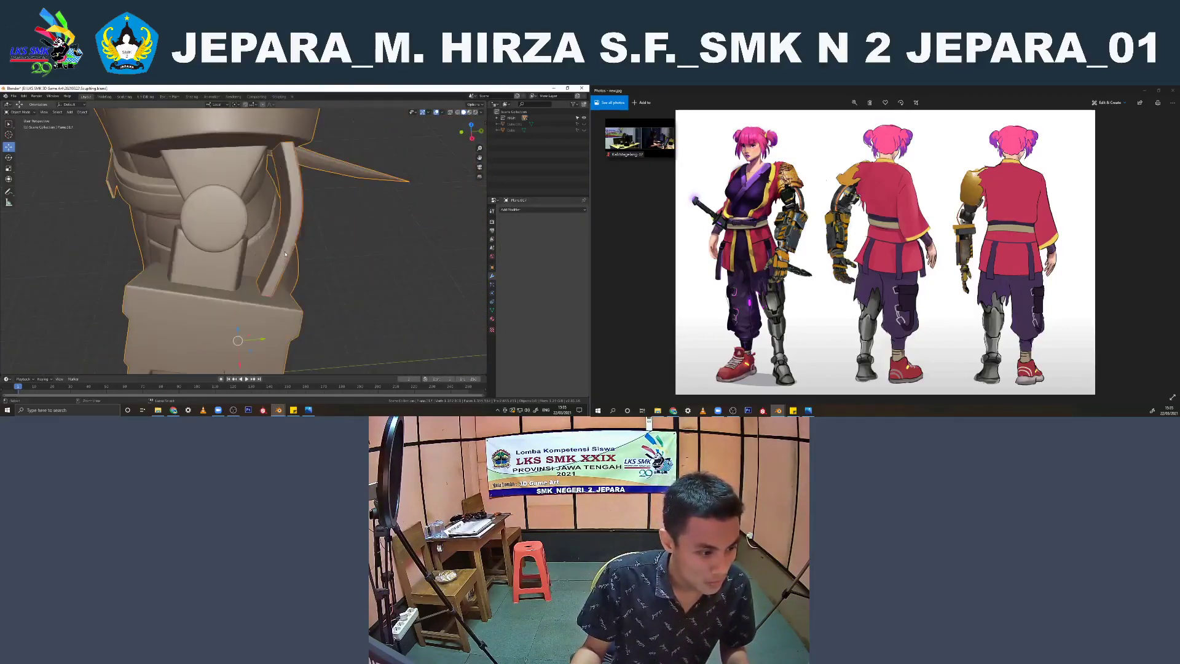
# Undo joining the elbow plate with the body mesh
pyautogui.hotkey('ctrl', 'z')
pyautogui.hotkey('ctrl', 'z')
pyautogui.moveTo(287, 255); pyautogui.dragTo(270, 254, button='middle')
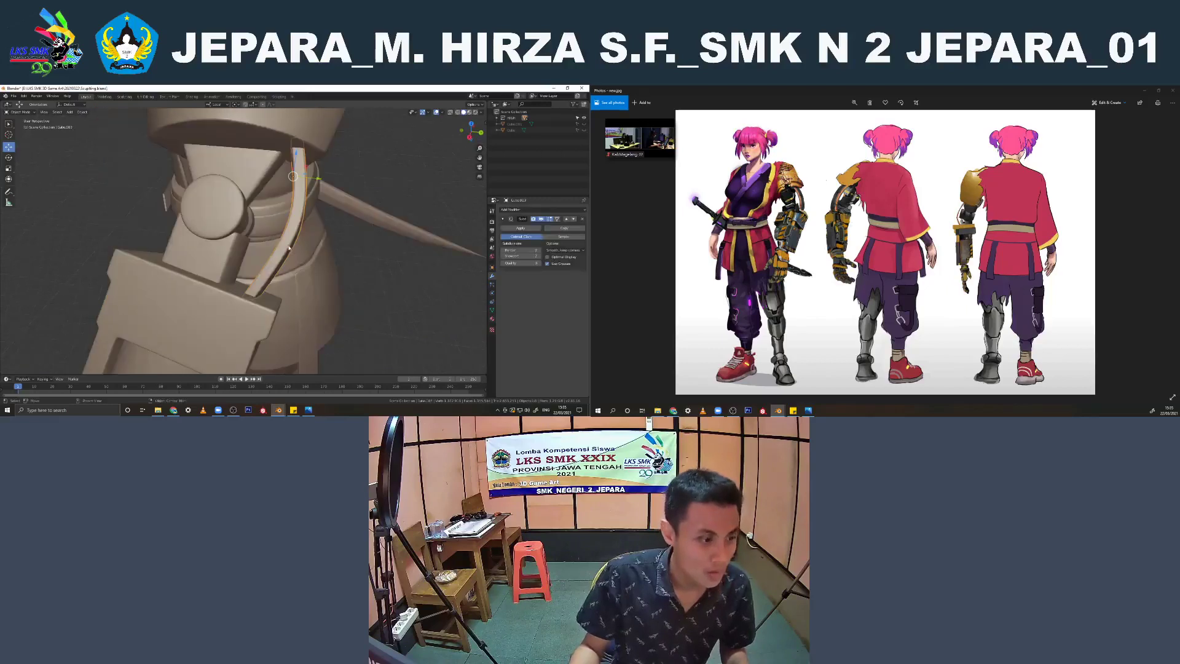
# Apply the elbow plate's Subdivision Surface modifier and join the plate with the body mesh
pyautogui.click(528, 230)
pyautogui.scroll(-2, 210, 303)
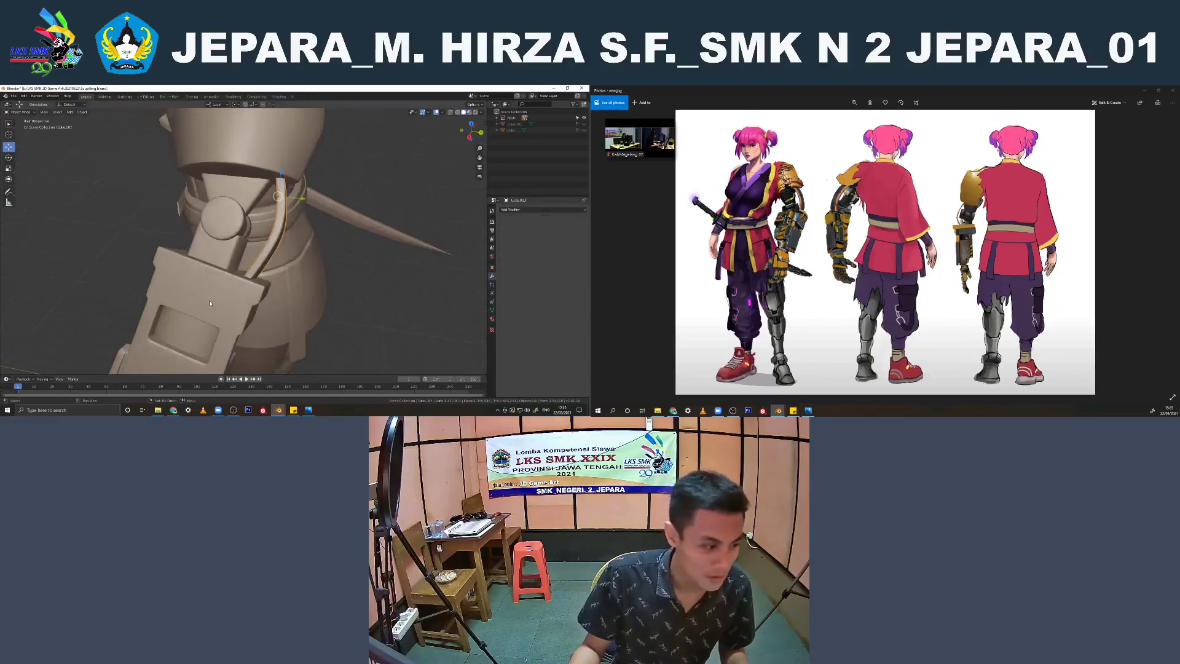
pyautogui.keyDown('shift'); pyautogui.click(210, 303); pyautogui.keyUp('shift')
pyautogui.scroll(-3, 210, 302)
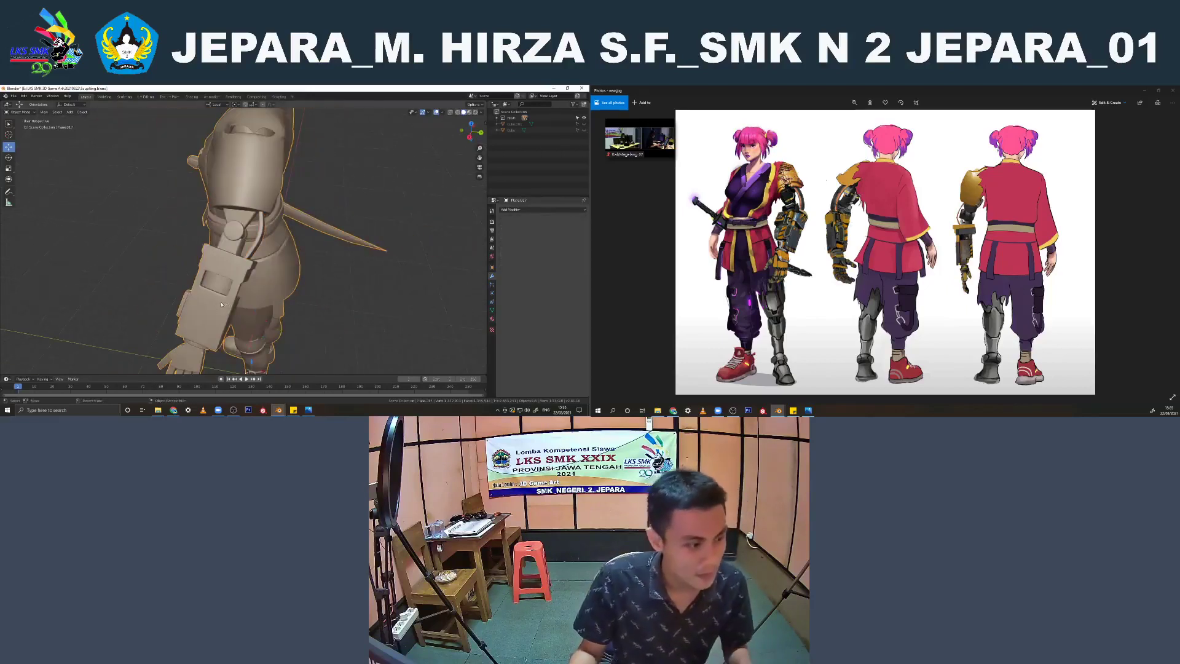
# Apply the Subdivision Surface modifier of the forearm side block and join the block with the body mesh
pyautogui.moveTo(222, 304); pyautogui.dragTo(158, 261, button='middle')
pyautogui.moveTo(186, 301); pyautogui.dragTo(204, 316, button='middle')
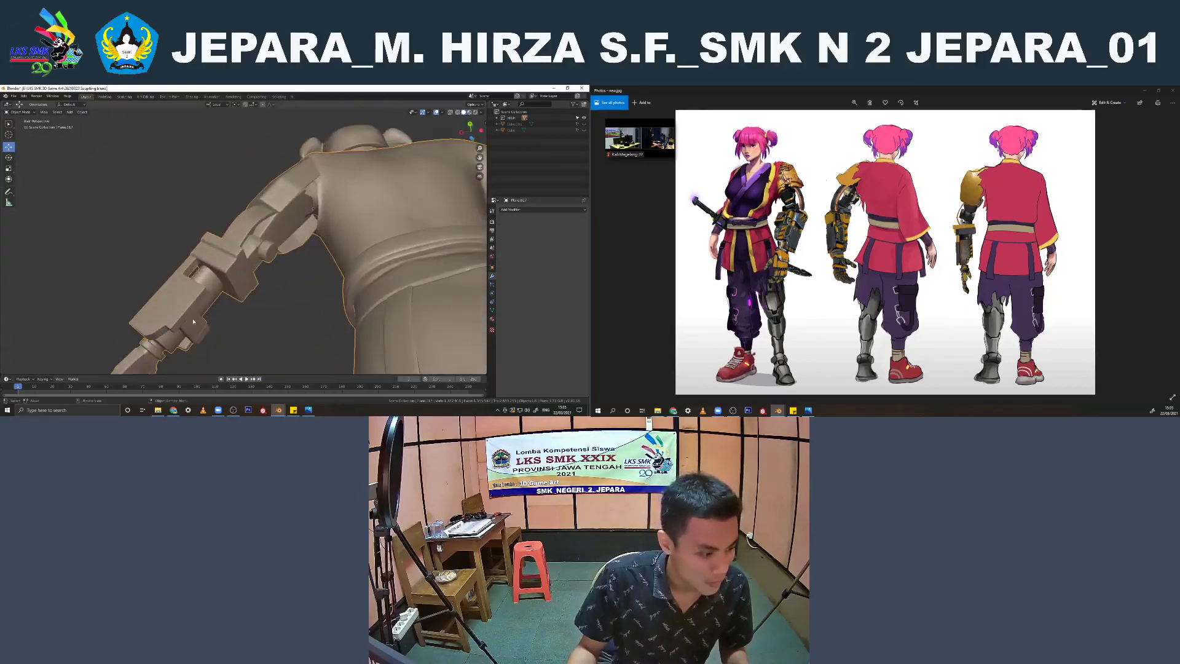
pyautogui.click(193, 321)
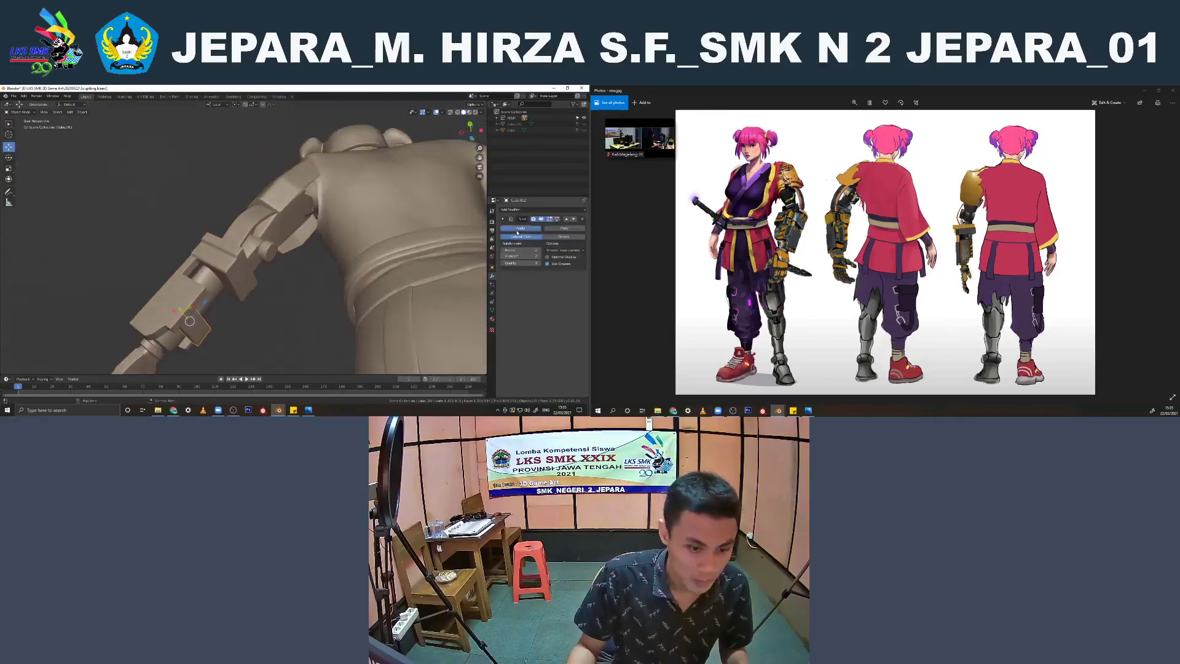
pyautogui.click(517, 231)
pyautogui.keyDown('shift'); pyautogui.click(248, 259); pyautogui.keyUp('shift')
pyautogui.moveTo(248, 257)
pyautogui.mouseDown(button='middle')
pyautogui.moveTo(289, 288)
pyautogui.moveTo(369, 226)
pyautogui.moveTo(377, 238)
pyautogui.moveTo(253, 271)
pyautogui.moveTo(282, 285)
pyautogui.mouseUp(button='middle')
pyautogui.hotkey('ctrl', 'j')
# Delete the torn sleeve-edge vertices of the upper garment that overlap the robotic upper arm, using wireframe shading for the selection
pyautogui.scroll(2, 271, 266)
pyautogui.hotkey('shift', 'z')
pyautogui.click(271, 256)
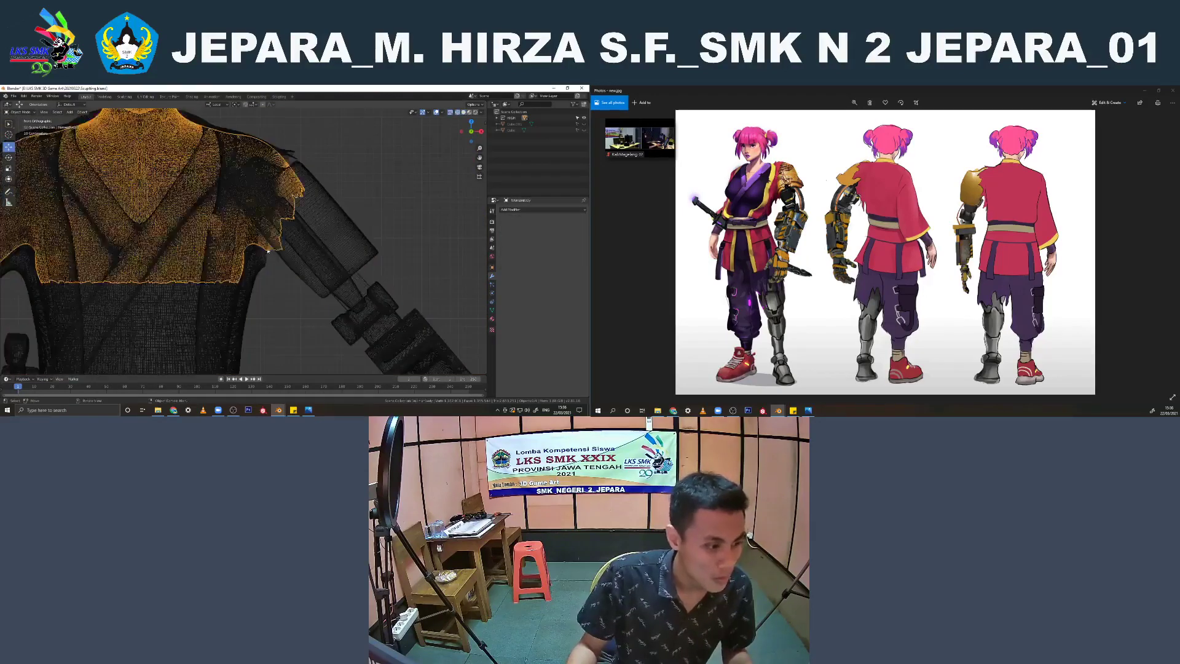
pyautogui.scroll(2, 285, 261)
pyautogui.press('Tab')
pyautogui.scroll(-1, 286, 261)
pyautogui.click(278, 245)
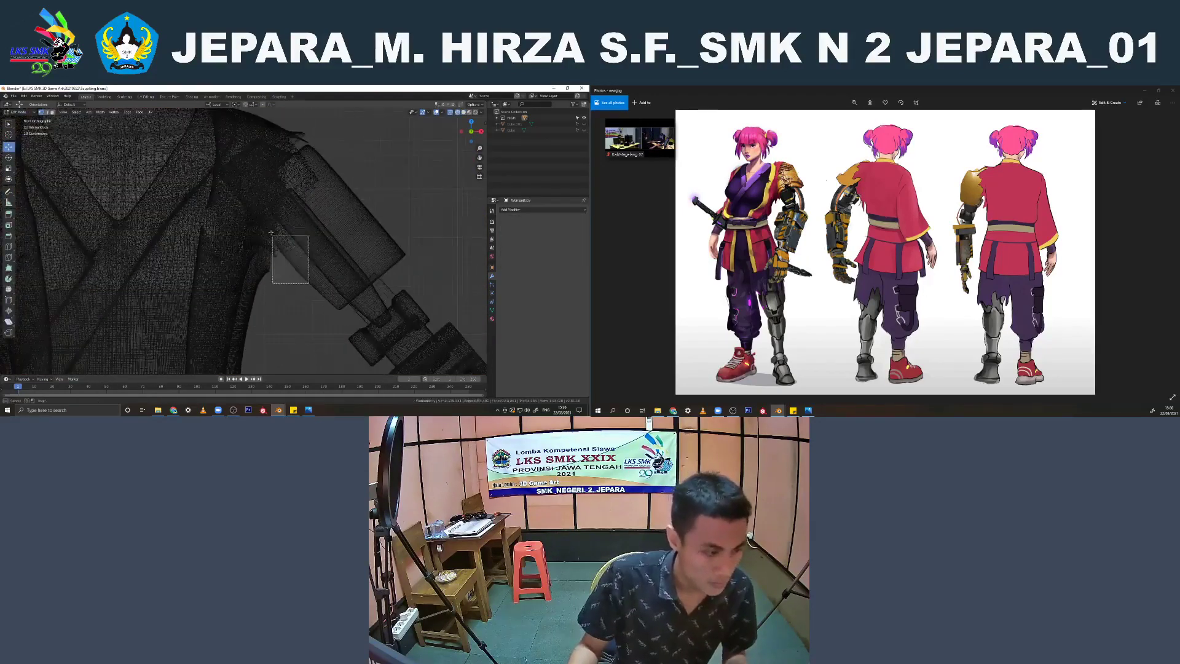
pyautogui.press('b')
pyautogui.moveTo(316, 251); pyautogui.dragTo(284, 178)
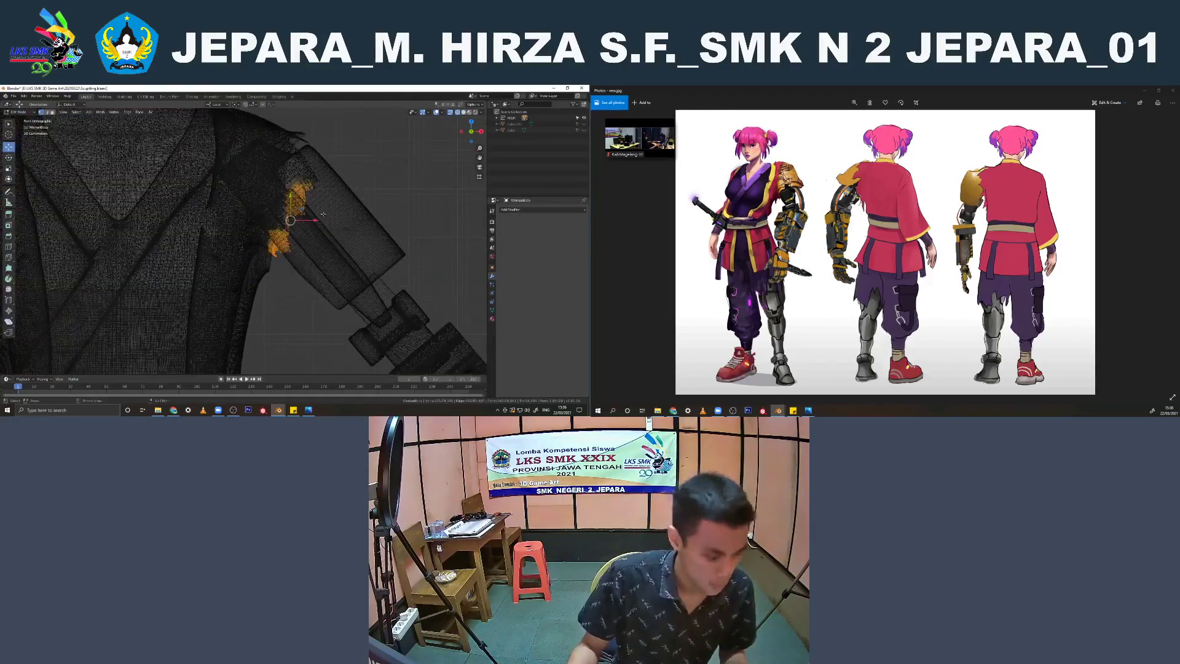
pyautogui.press('x')
pyautogui.click(325, 214)
pyautogui.press('z')
pyautogui.click(361, 222)
pyautogui.moveTo(261, 305)
pyautogui.mouseDown(button='middle')
pyautogui.moveTo(247, 261)
pyautogui.moveTo(257, 284)
pyautogui.mouseUp(button='middle')
pyautogui.press('Tab')
# Select the body mesh, switch to the Sculpting workspace and toggle the sculpt symmetry setting
pyautogui.click(257, 283)
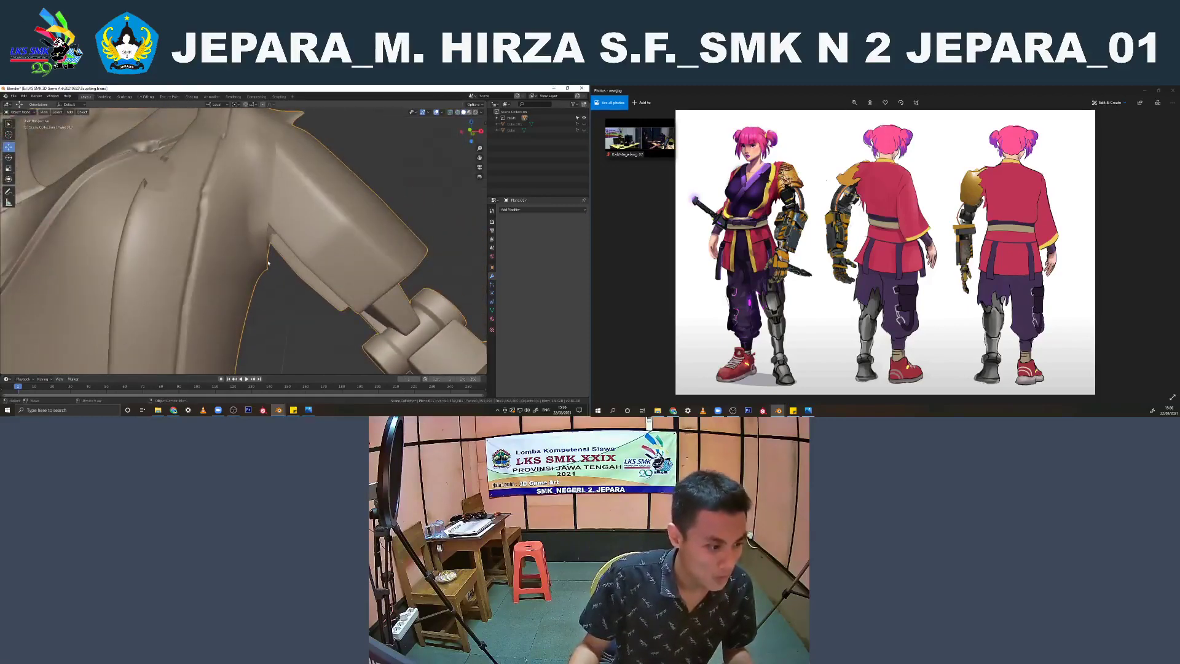
pyautogui.press('Tab')
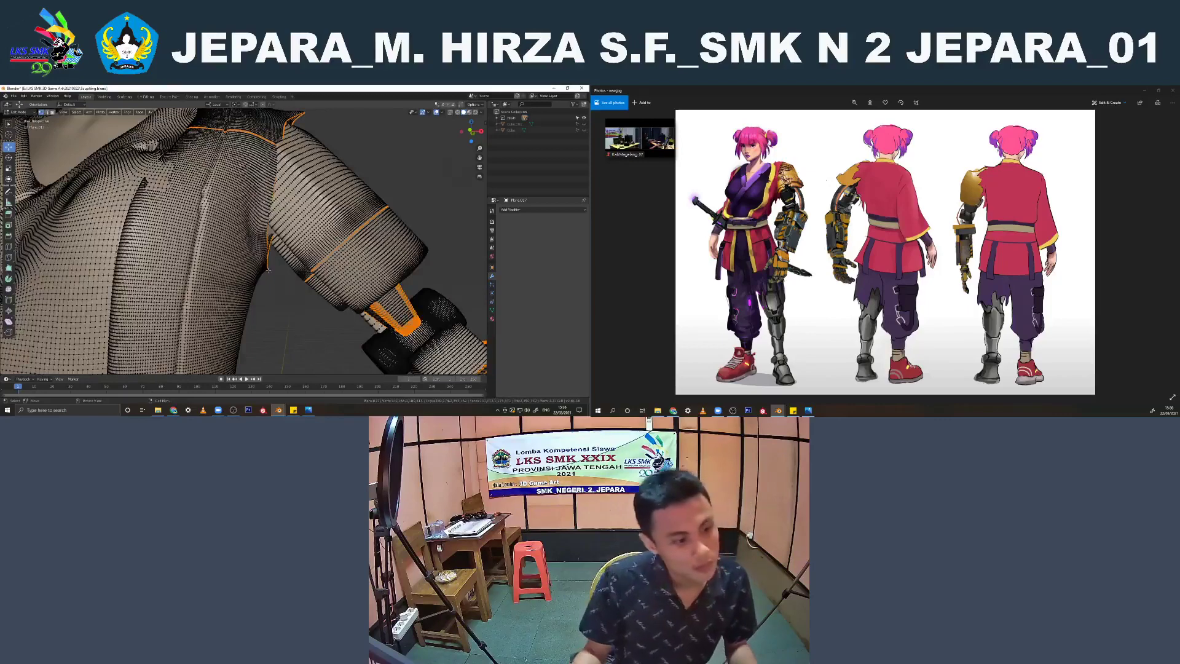
pyautogui.press('Tab')
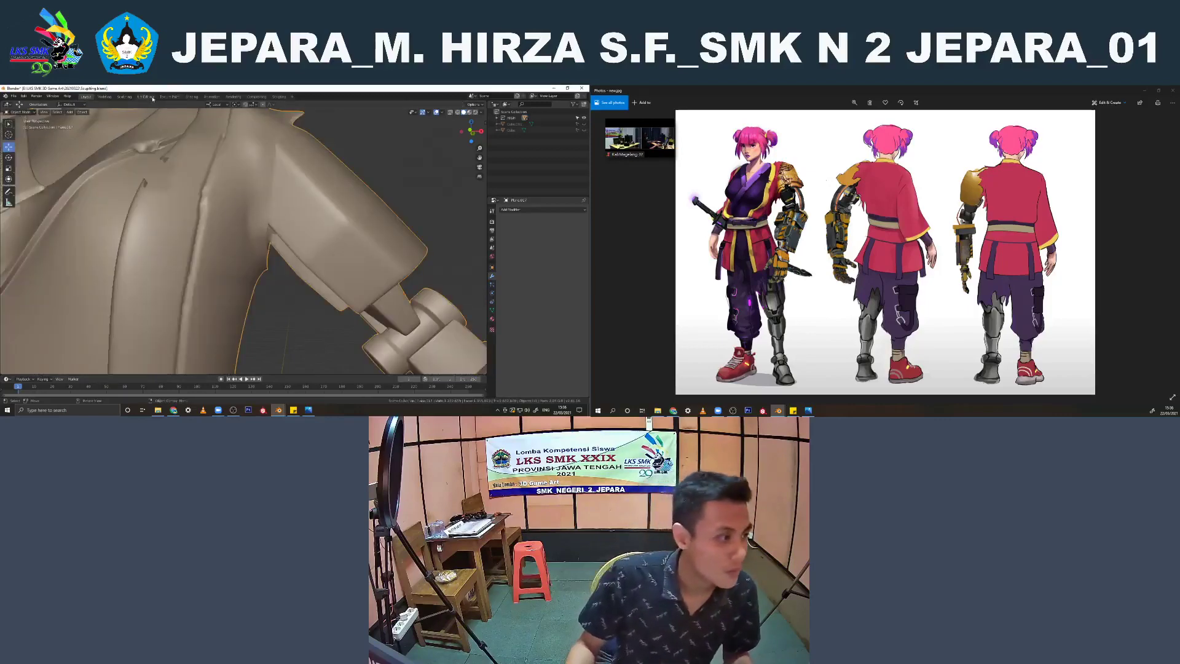
pyautogui.click(124, 99)
pyautogui.scroll(3, 250, 173)
pyautogui.moveTo(258, 201)
pyautogui.mouseDown(button='middle')
pyautogui.moveTo(250, 172)
pyautogui.moveTo(228, 276)
pyautogui.mouseUp(button='middle')
pyautogui.scroll(6, 263, 197)
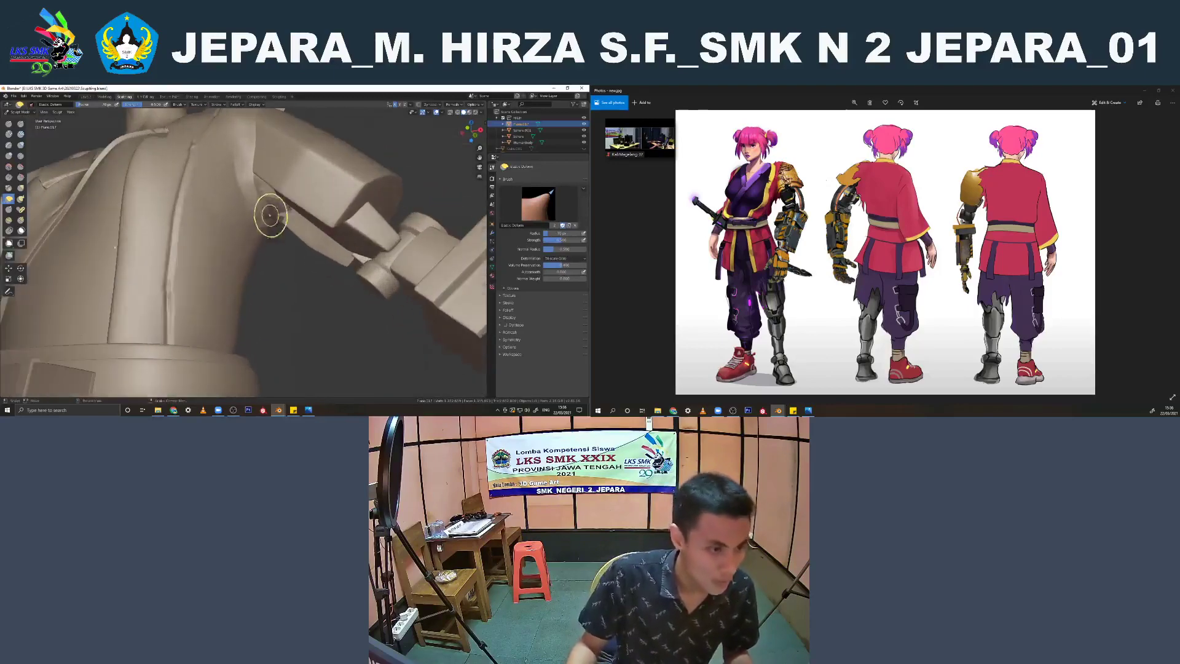
pyautogui.click(397, 106)
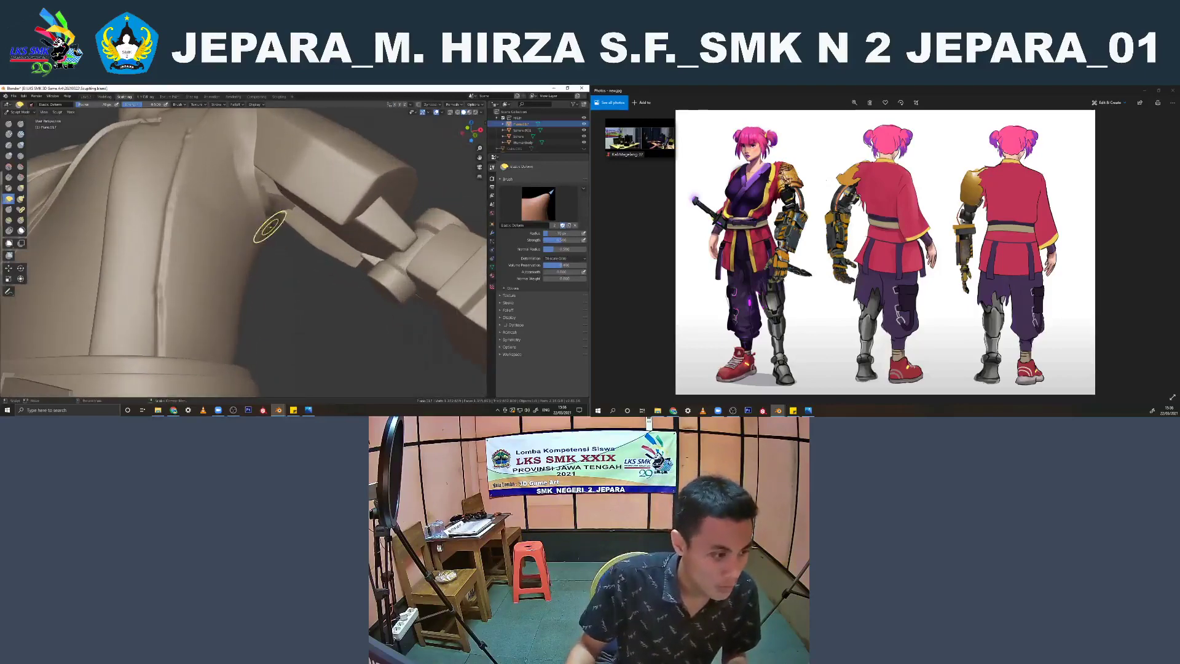
# Resize the Elastic Deform brush and reshape the garment around the armpit of the robotic arm
pyautogui.press('f')
pyautogui.click(264, 225)
pyautogui.moveTo(264, 226); pyautogui.dragTo(288, 248, button='middle')
pyautogui.moveTo(234, 189)
pyautogui.mouseDown(button='middle')
pyautogui.moveTo(271, 300)
pyautogui.moveTo(253, 253)
pyautogui.mouseUp(button='middle')
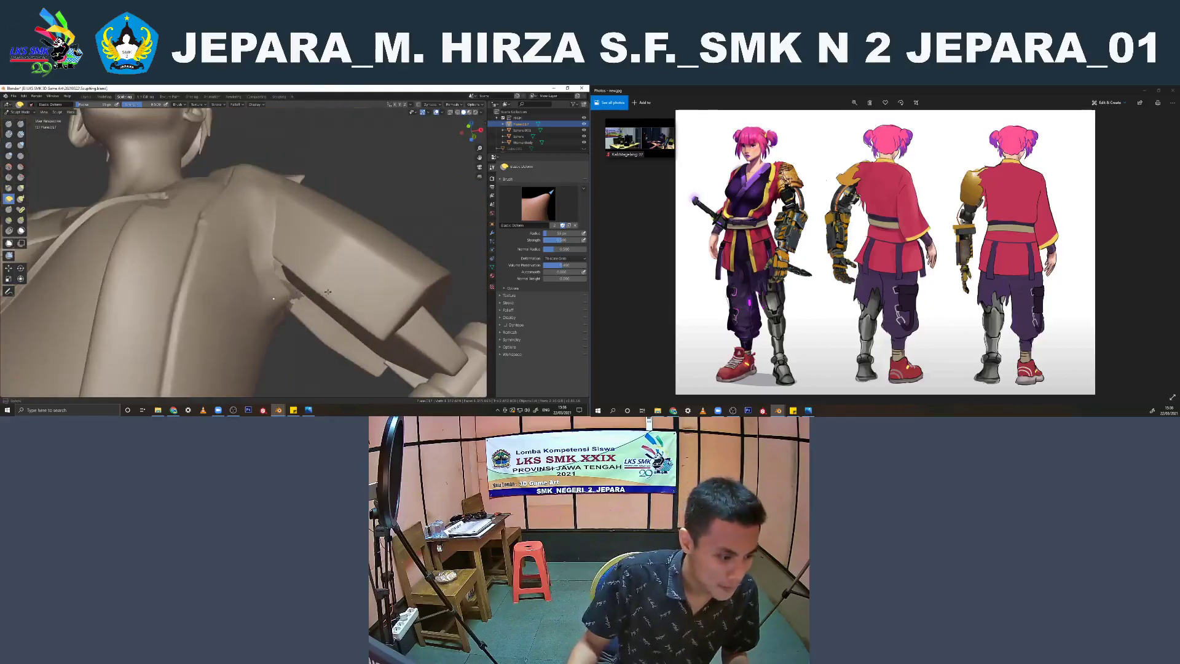
pyautogui.moveTo(328, 292)
pyautogui.mouseDown(button='middle')
pyautogui.moveTo(246, 269)
pyautogui.moveTo(398, 315)
pyautogui.mouseUp(button='middle')
pyautogui.moveTo(398, 315)
pyautogui.mouseDown()
pyautogui.moveTo(350, 315)
pyautogui.moveTo(351, 281)
pyautogui.mouseUp()
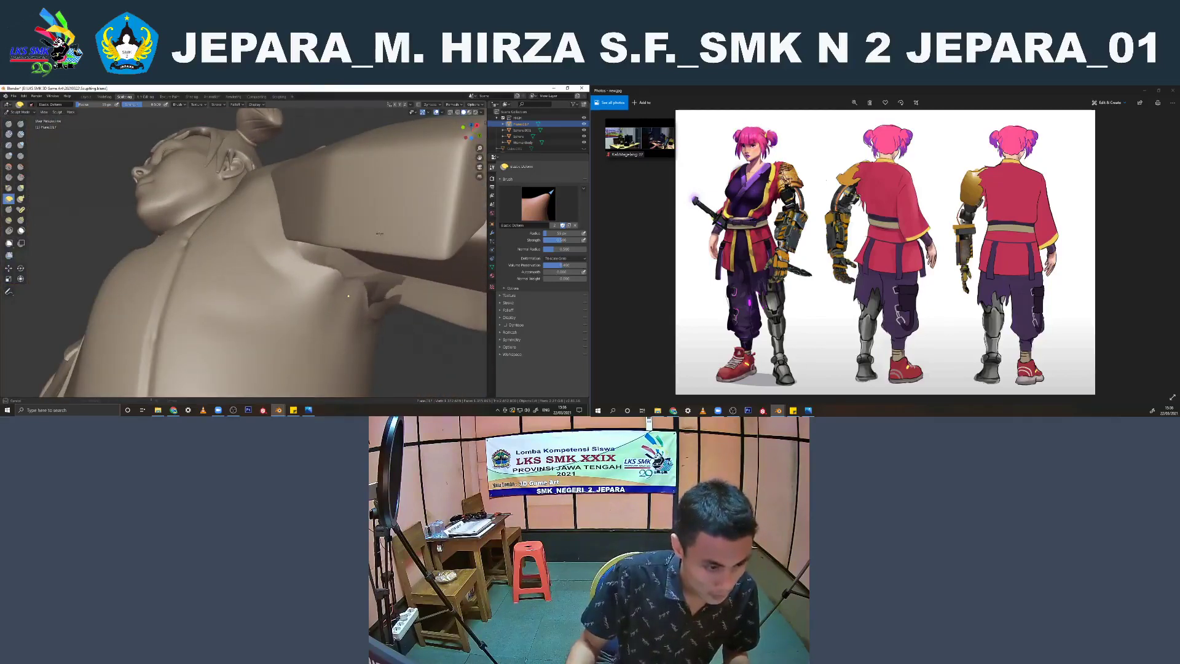
pyautogui.moveTo(348, 296)
pyautogui.mouseDown(button='middle')
pyautogui.moveTo(342, 271)
pyautogui.moveTo(338, 290)
pyautogui.moveTo(221, 250)
pyautogui.moveTo(265, 312)
pyautogui.moveTo(290, 317)
pyautogui.mouseUp(button='middle')
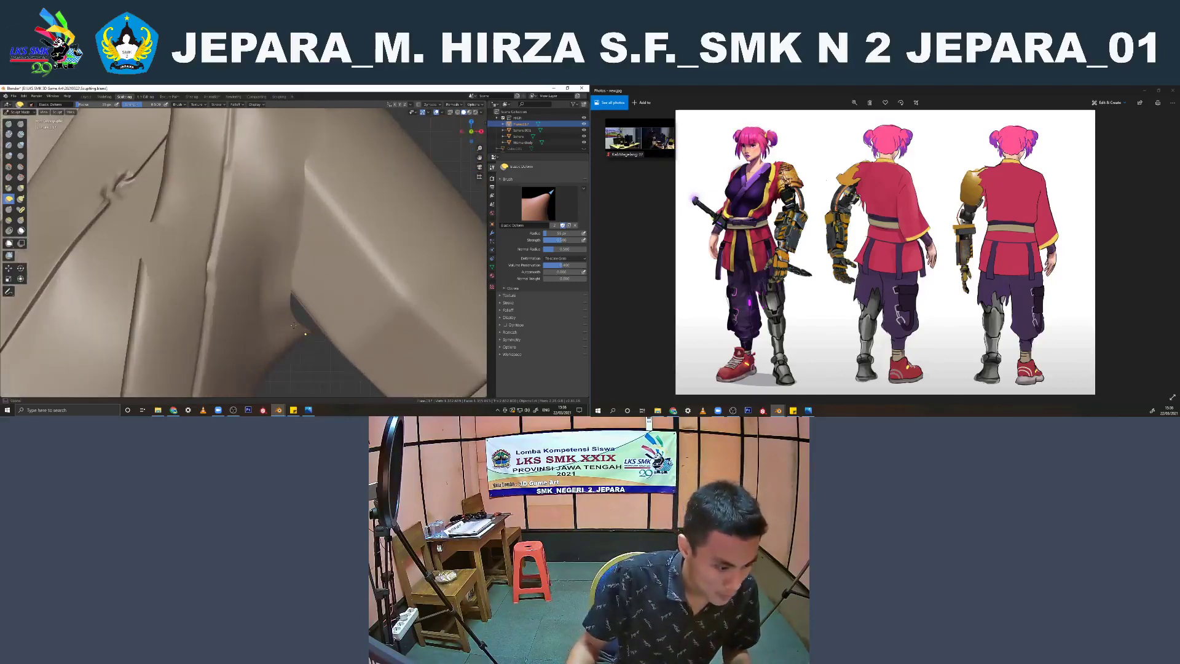
# Pull the garment edge beneath the armpit toward the robotic upper arm to close the remaining gap
pyautogui.moveTo(286, 308)
pyautogui.mouseDown(button='middle')
pyautogui.moveTo(295, 335)
pyautogui.moveTo(282, 277)
pyautogui.moveTo(261, 255)
pyautogui.mouseUp(button='middle')
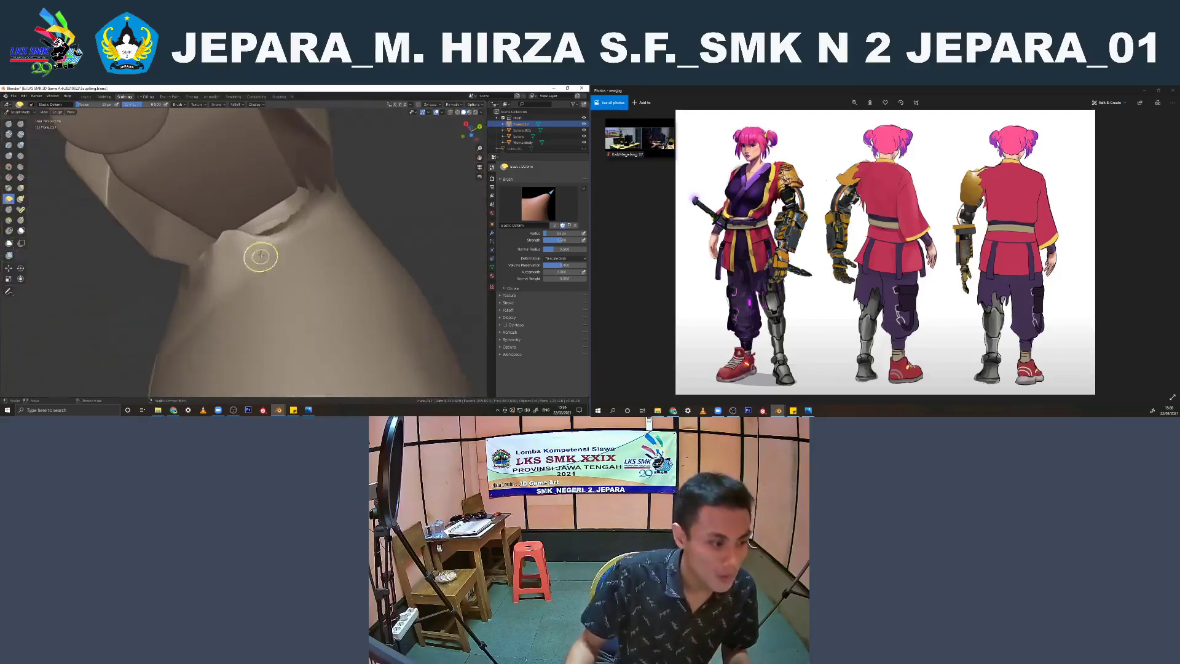
pyautogui.moveTo(280, 240); pyautogui.dragTo(272, 214)
pyautogui.moveTo(287, 236)
pyautogui.mouseDown(button='middle')
pyautogui.moveTo(265, 263)
pyautogui.moveTo(236, 255)
pyautogui.mouseUp(button='middle')
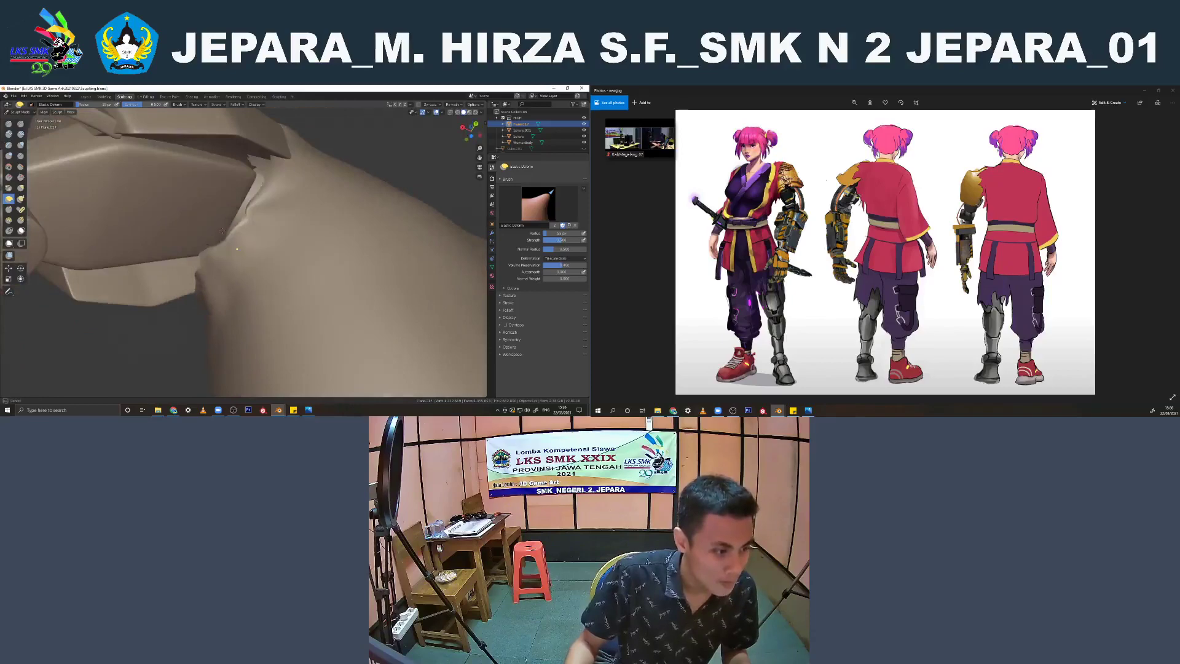
pyautogui.moveTo(222, 232); pyautogui.dragTo(221, 229)
pyautogui.scroll(-6, 228, 225)
pyautogui.moveTo(231, 220); pyautogui.dragTo(351, 293, button='middle')
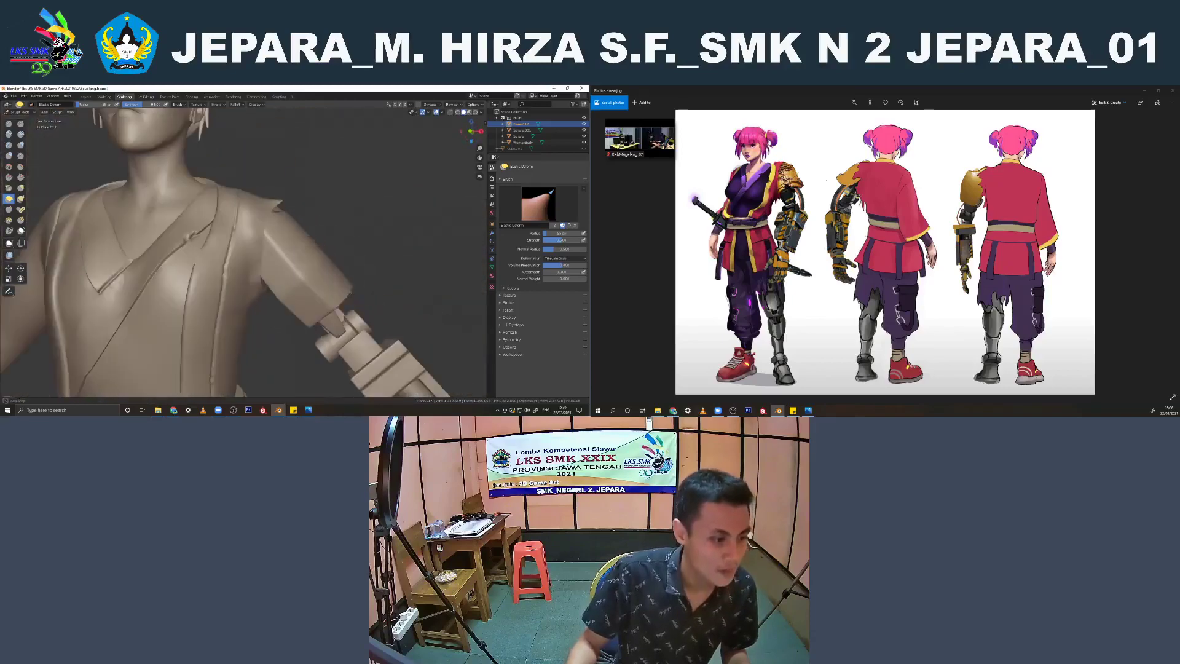
# Return to the Layout workspace, view the character from the front and save the file
pyautogui.click(85, 97)
pyautogui.press('KP_1')
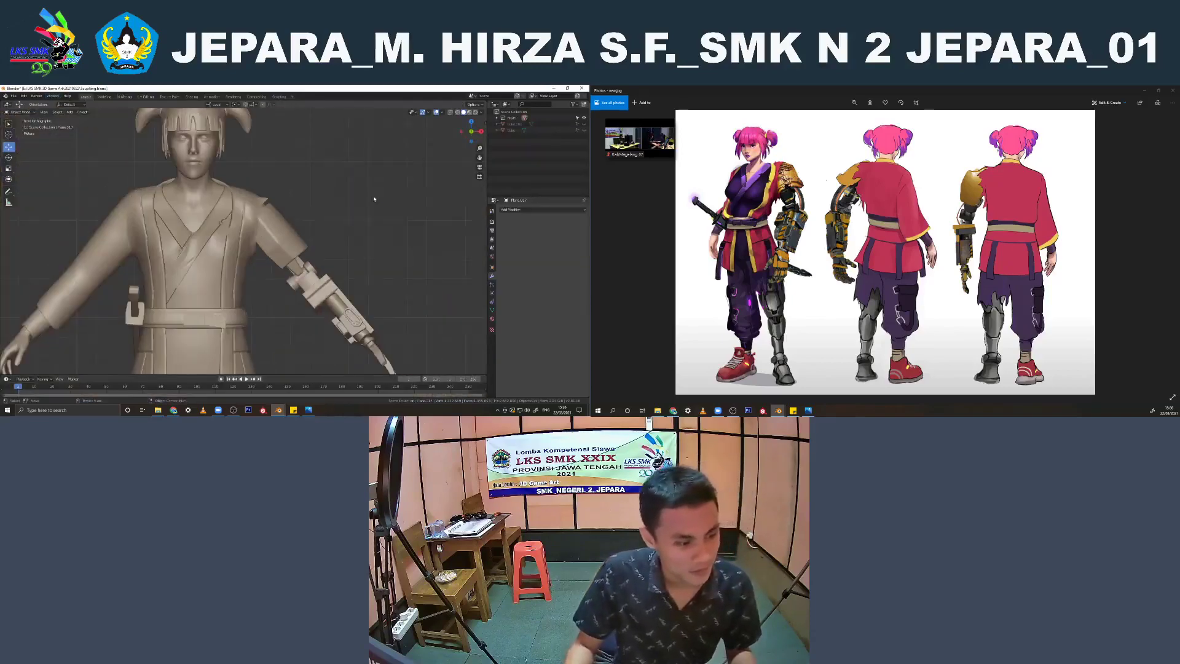
pyautogui.scroll(-6, 284, 244)
pyautogui.moveTo(265, 249)
pyautogui.mouseDown(button='middle')
pyautogui.moveTo(238, 257)
pyautogui.moveTo(325, 241)
pyautogui.moveTo(298, 245)
pyautogui.mouseUp(button='middle')
pyautogui.hotkey('ctrl', 's')
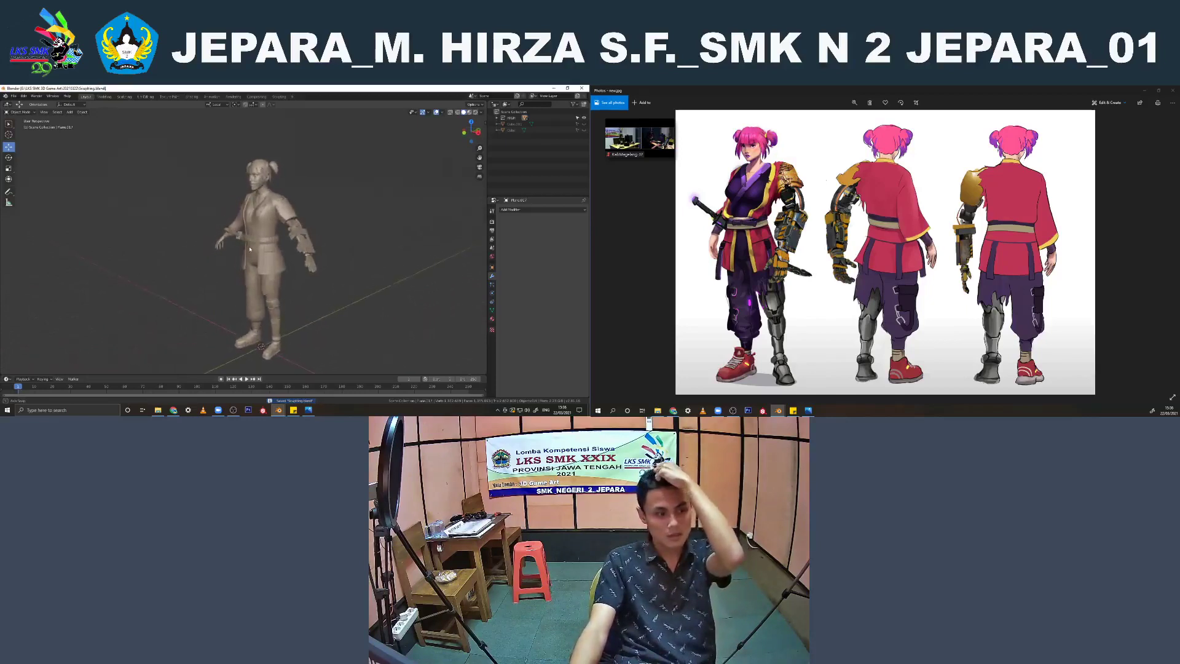
pyautogui.scroll(5, 301, 183)
pyautogui.moveTo(302, 182)
pyautogui.mouseDown(button='middle')
pyautogui.moveTo(310, 299)
pyautogui.moveTo(329, 294)
pyautogui.moveTo(136, 262)
pyautogui.moveTo(163, 306)
pyautogui.moveTo(256, 277)
pyautogui.mouseUp(button='middle')
pyautogui.scroll(3, 332, 289)
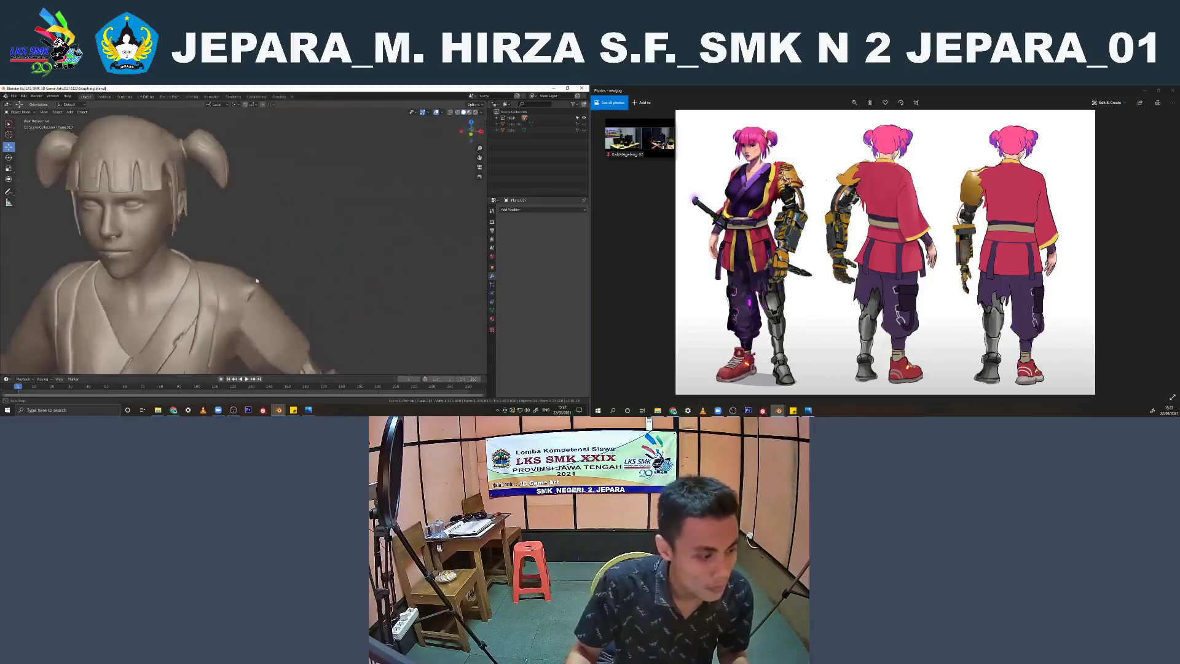
pyautogui.scroll(-4, 257, 278)
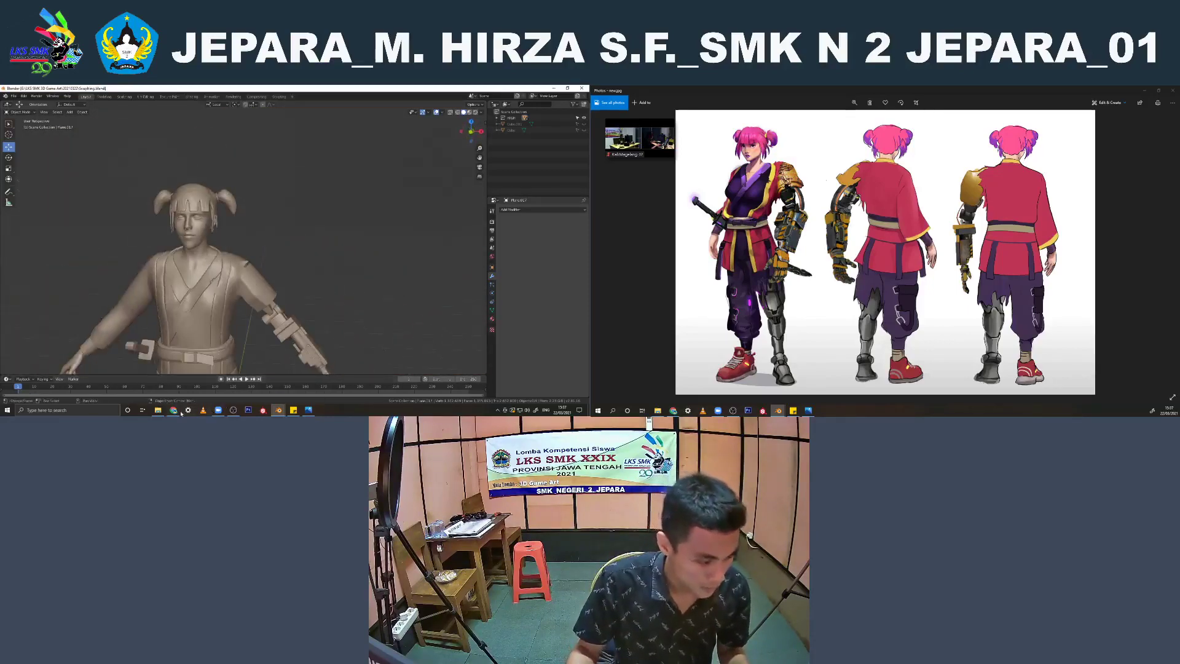
# Check the WhatsApp messages in the browser, and return to the character model in Blender
pyautogui.click(174, 410)
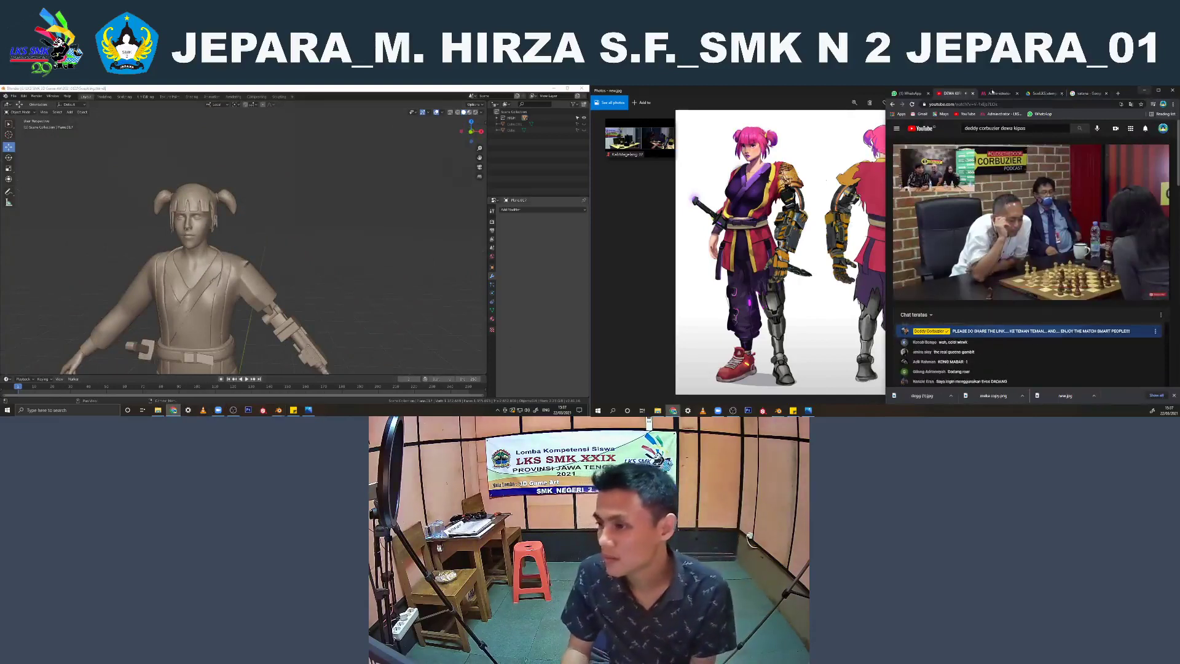
pyautogui.click(915, 93)
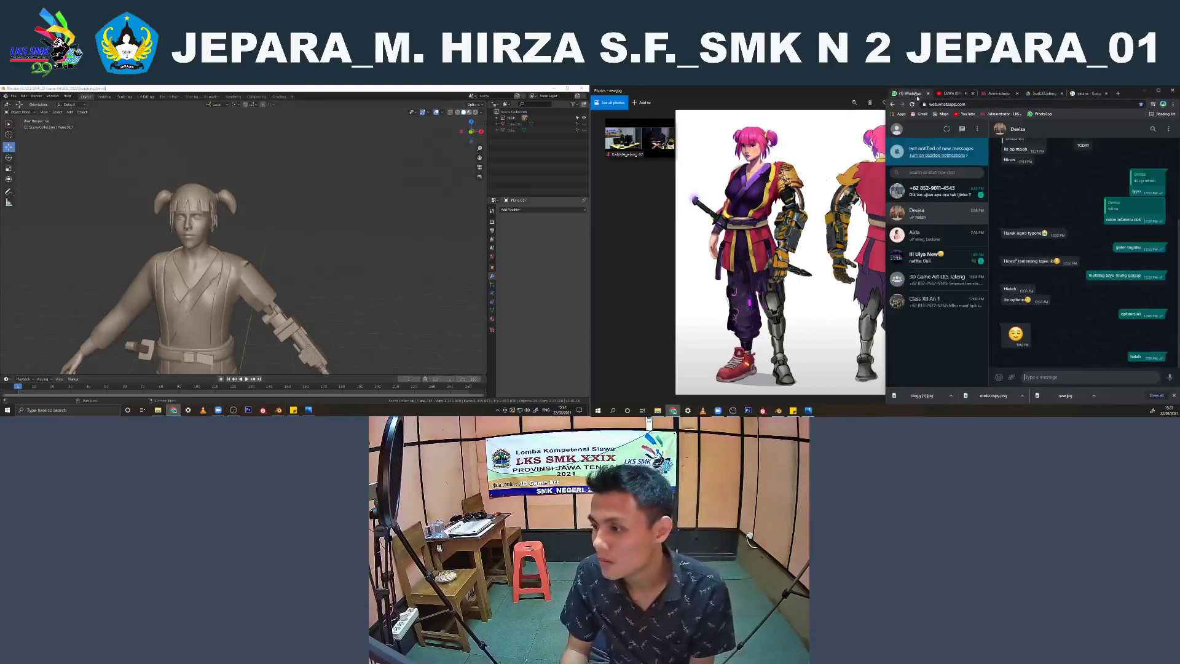
pyautogui.click(1144, 91)
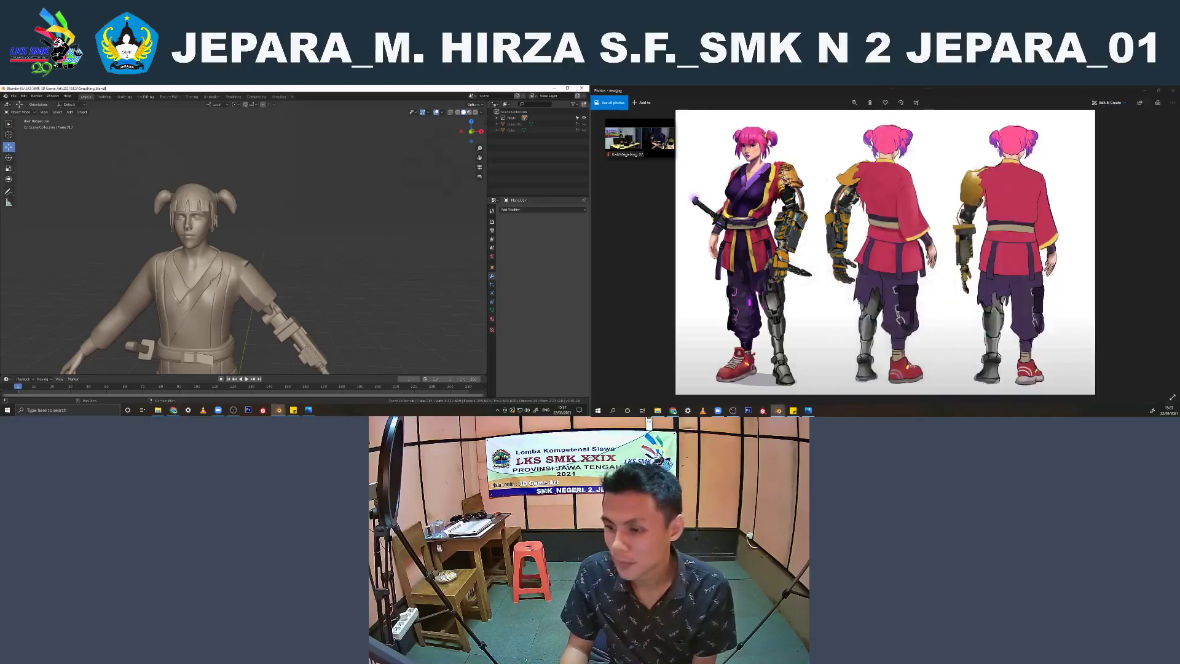
# Try moving the clothing meshes away from the head and bare torso, and undo the move
pyautogui.moveTo(312, 265); pyautogui.dragTo(318, 242, button='middle')
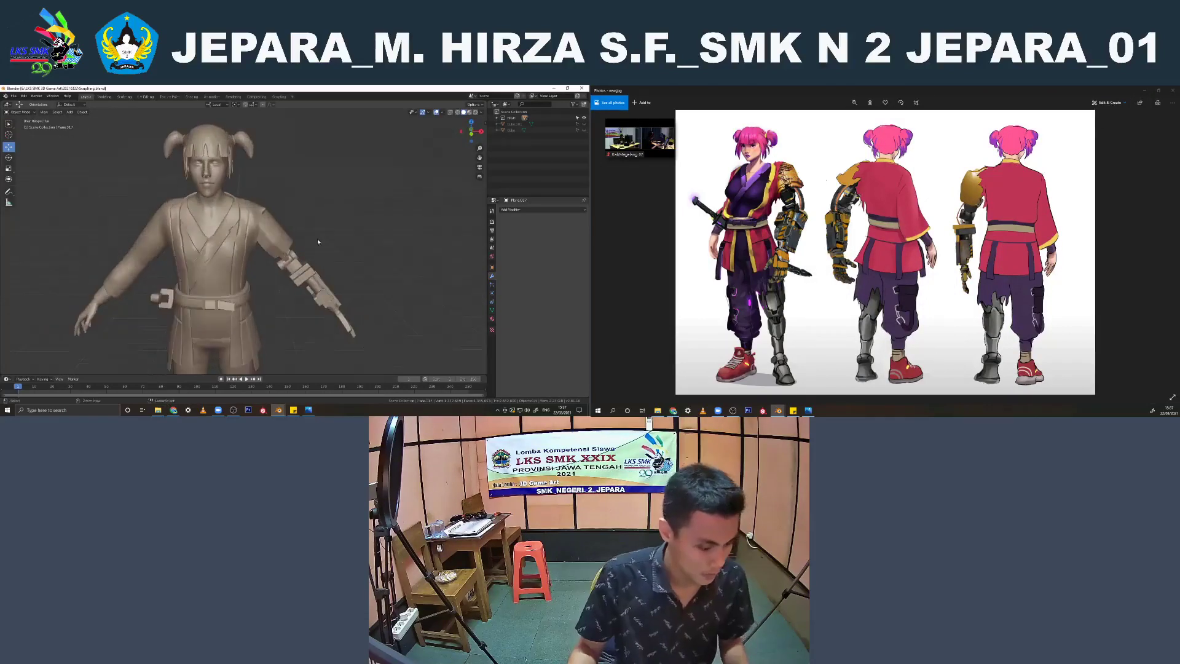
pyautogui.click(293, 273)
pyautogui.scroll(-3, 259, 288)
pyautogui.scroll(-2, 307, 283)
pyautogui.moveTo(308, 283); pyautogui.dragTo(268, 296, button='middle')
pyautogui.moveTo(253, 328); pyautogui.dragTo(178, 365)
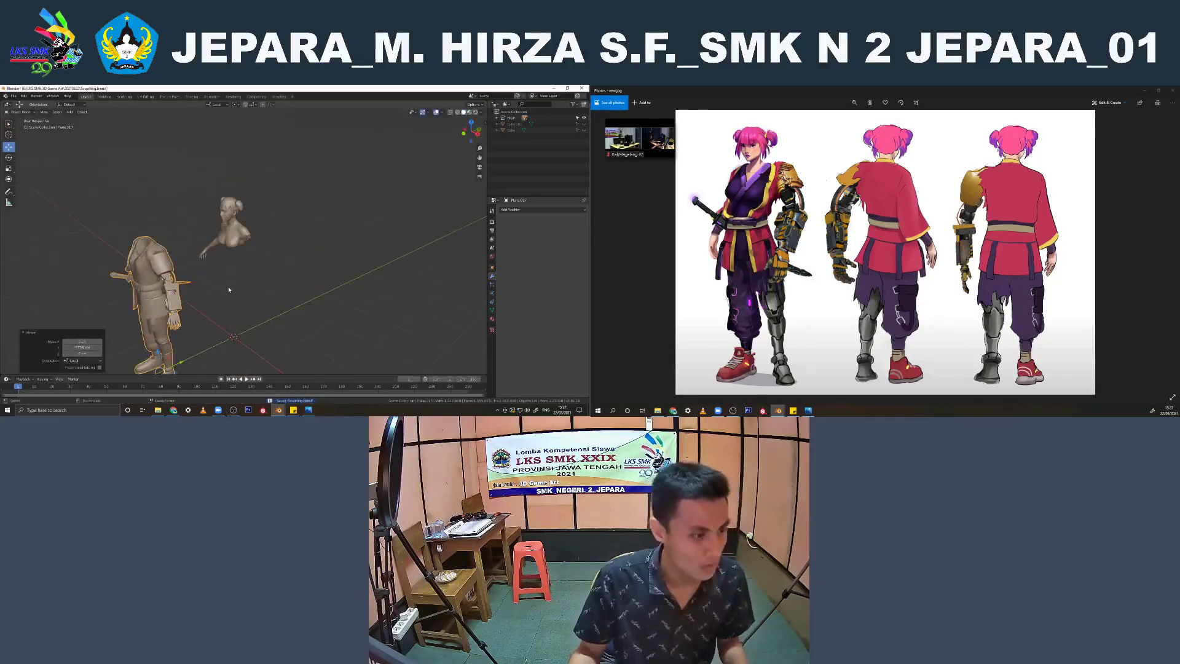
pyautogui.hotkey('ctrl', 'z')
# Examine the character's head, hair ties and garment parts from the front, selecting individual meshes to inspect them
pyautogui.moveTo(231, 279); pyautogui.dragTo(173, 231, button='middle')
pyautogui.scroll(2, 274, 263)
pyautogui.moveTo(265, 195); pyautogui.dragTo(377, 214, button='middle')
pyautogui.press('KP_1')
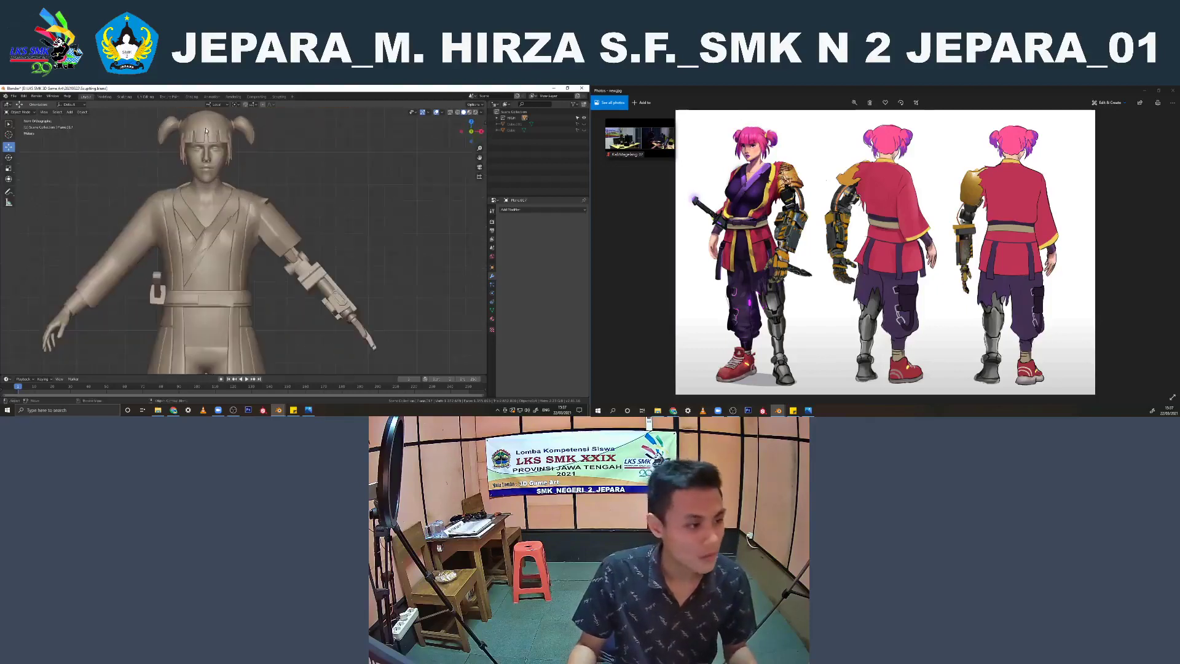
pyautogui.scroll(5, 285, 185)
pyautogui.click(285, 178)
pyautogui.click(285, 179)
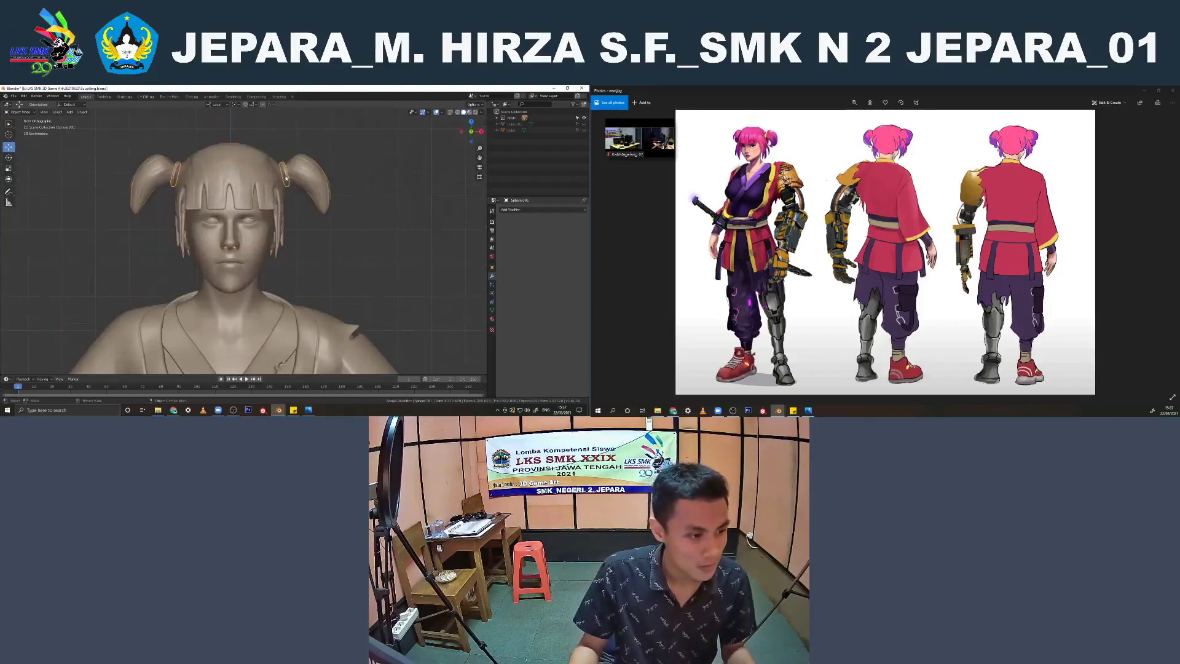
pyautogui.scroll(-3, 284, 321)
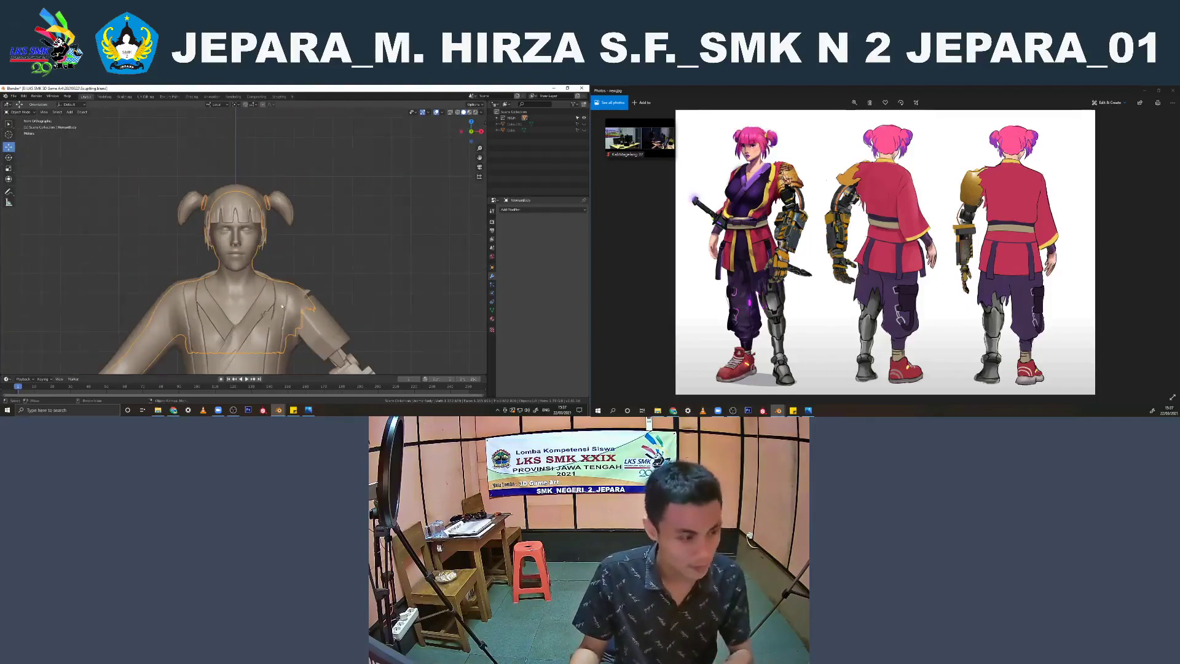
pyautogui.click(256, 287)
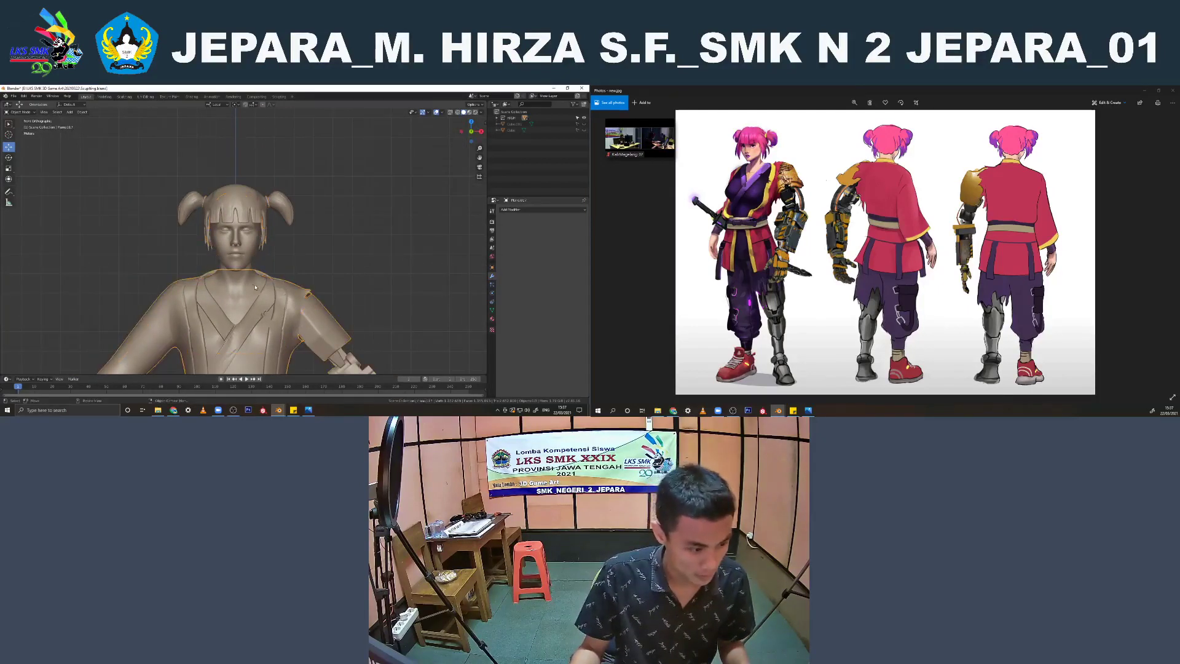
pyautogui.scroll(-3, 253, 286)
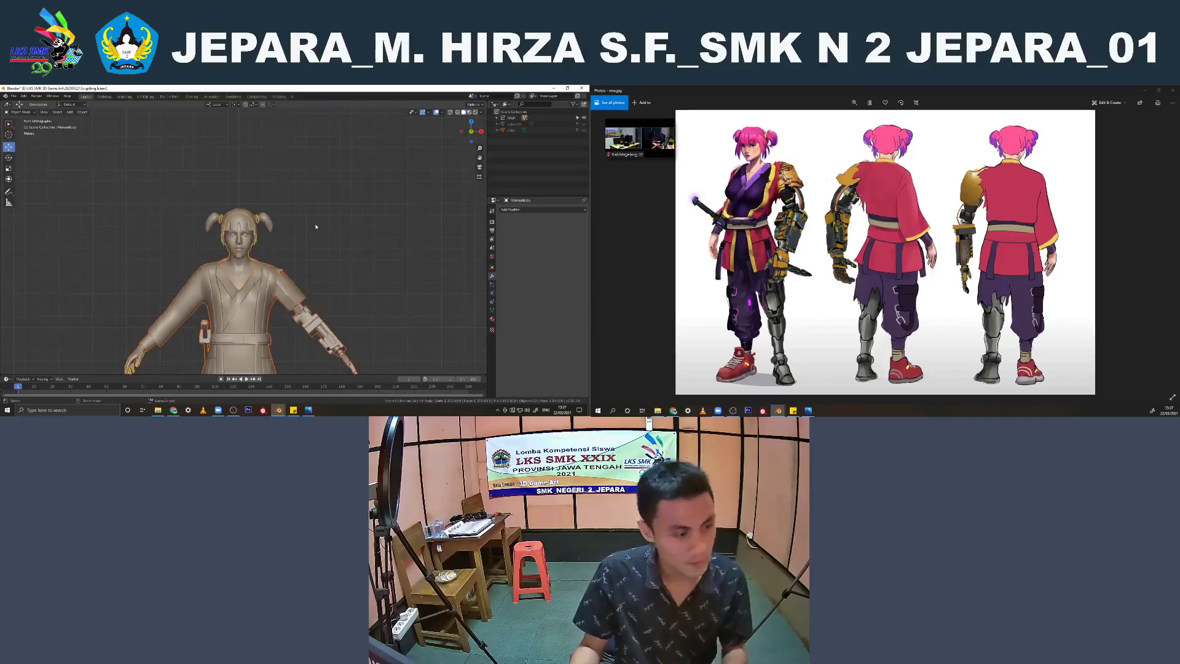
pyautogui.scroll(-4, 316, 227)
pyautogui.moveTo(320, 227)
pyautogui.keyDown('shift'); pyautogui.mouseDown(button='middle')
pyautogui.moveTo(317, 202)
pyautogui.moveTo(324, 210)
pyautogui.moveTo(303, 216)
pyautogui.moveTo(31, 222)
pyautogui.moveTo(127, 187)
pyautogui.moveTo(163, 264)
pyautogui.moveTo(109, 261)
pyautogui.moveTo(302, 226)
pyautogui.mouseUp(button='middle'); pyautogui.keyUp('shift')
pyautogui.scroll(5, 139, 196)
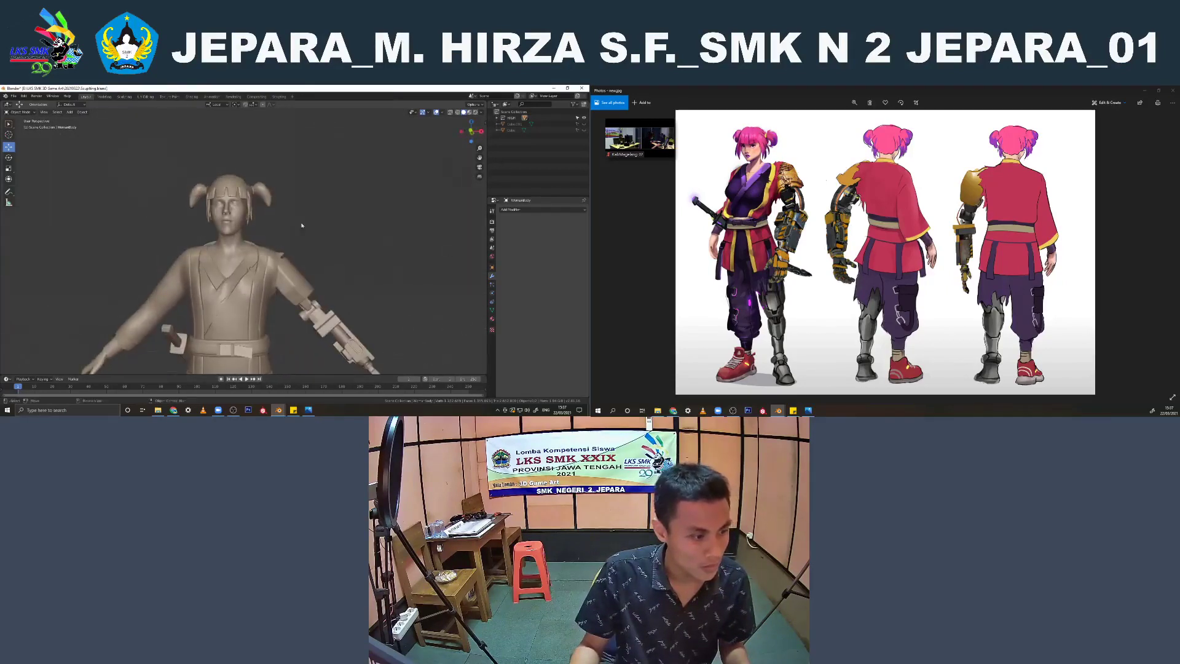
# Select a patch of faces on the side of the hair mesh in Edit Mode and form it into a circle
pyautogui.click(220, 180)
pyautogui.scroll(2, 234, 180)
pyautogui.press('Tab')
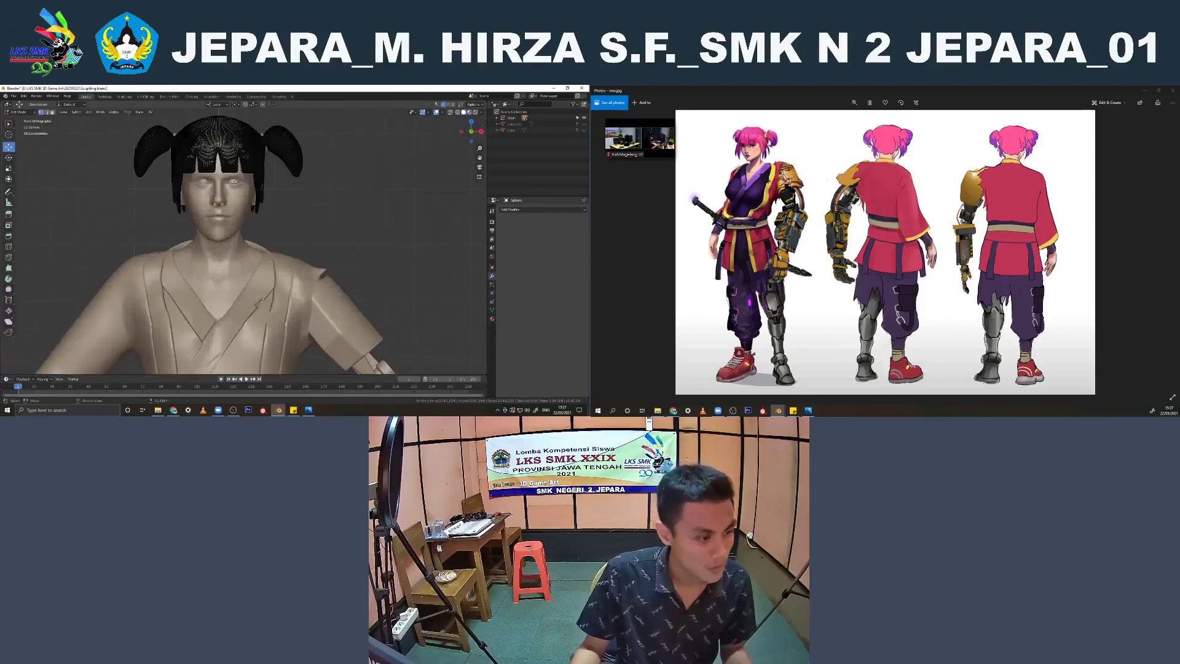
pyautogui.scroll(4, 293, 250)
pyautogui.moveTo(293, 250); pyautogui.dragTo(123, 243, button='middle')
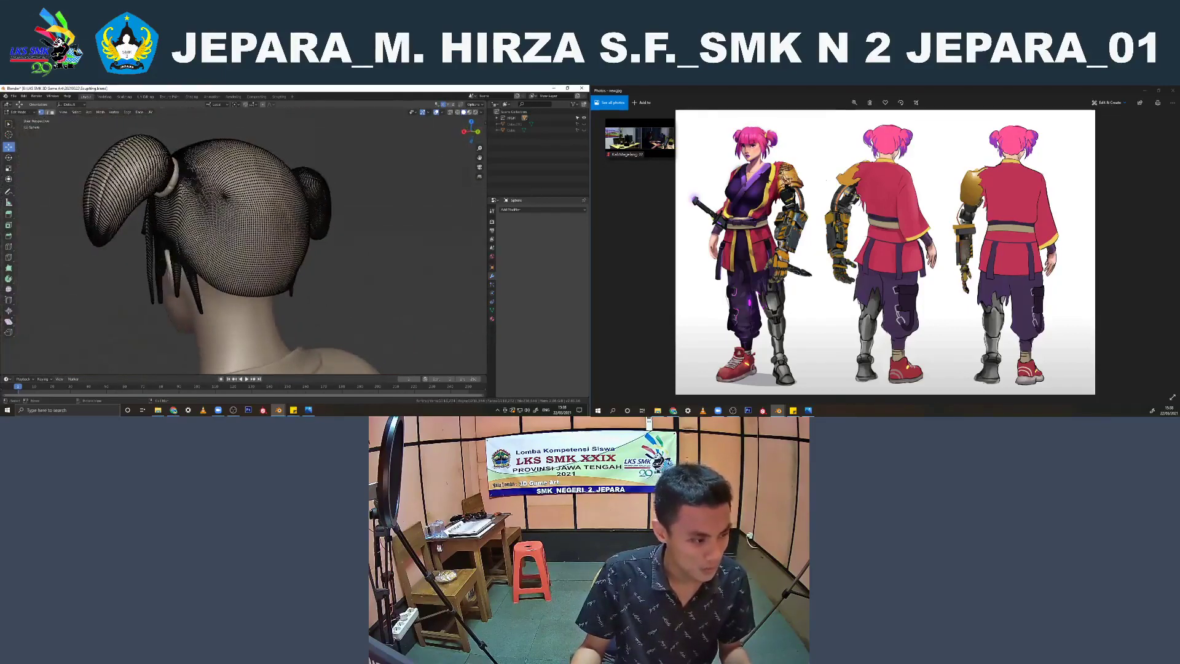
pyautogui.click(52, 113)
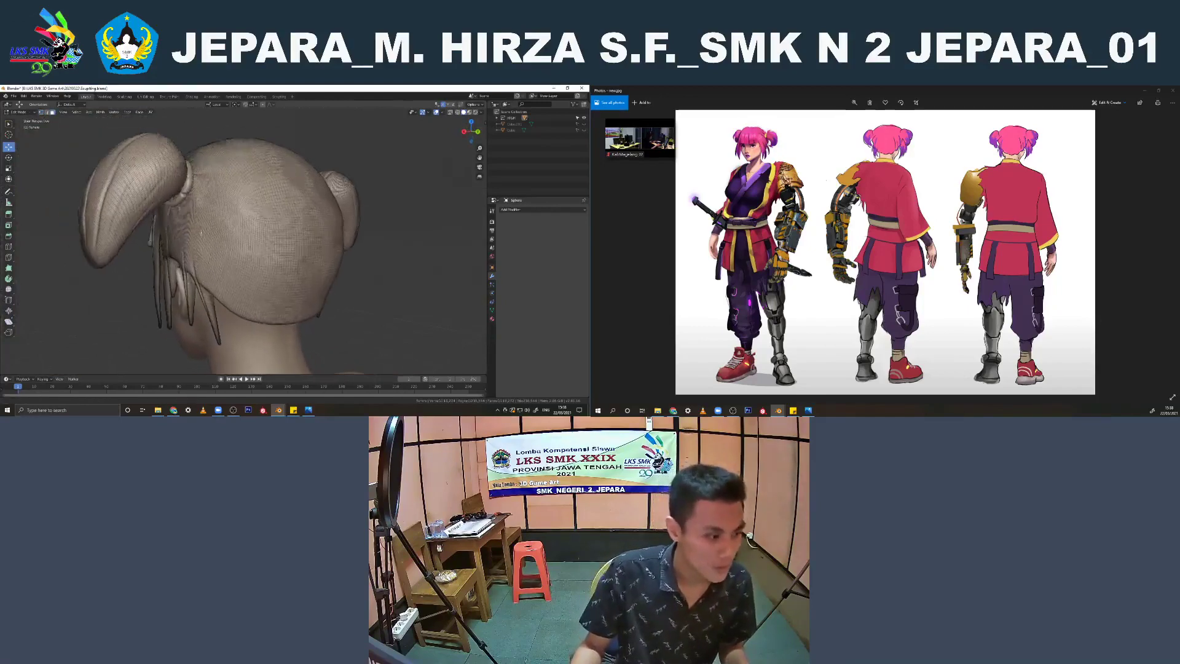
pyautogui.scroll(5, 235, 224)
pyautogui.press('c')
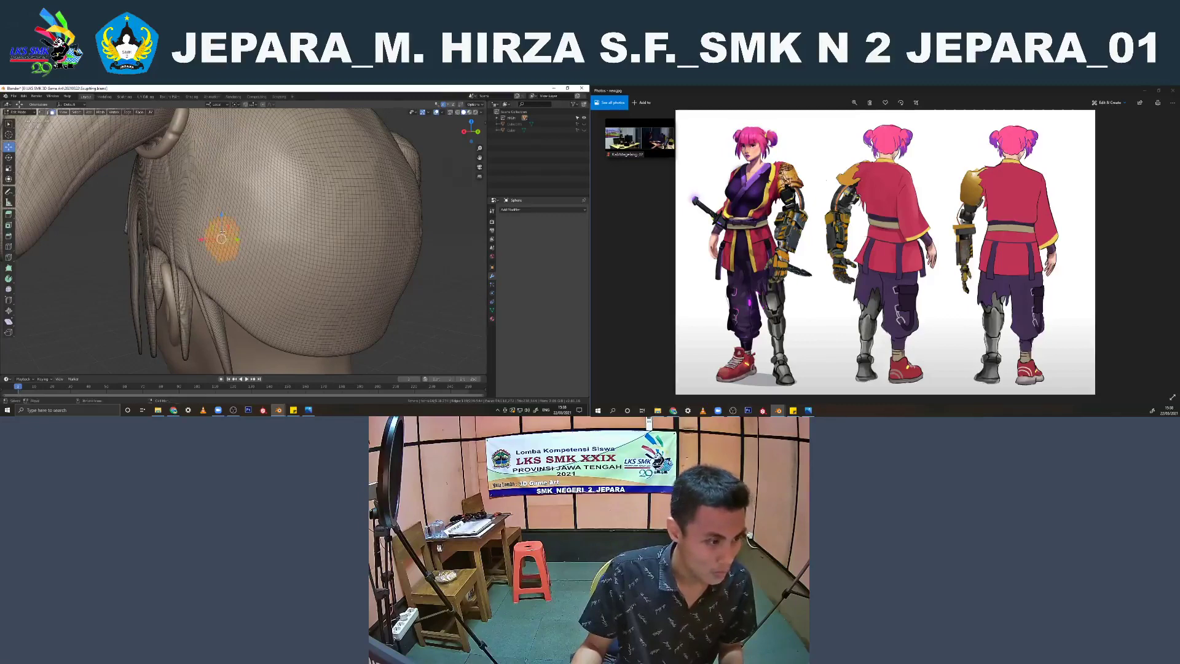
pyautogui.rightClick(222, 231)
pyautogui.click(248, 237)
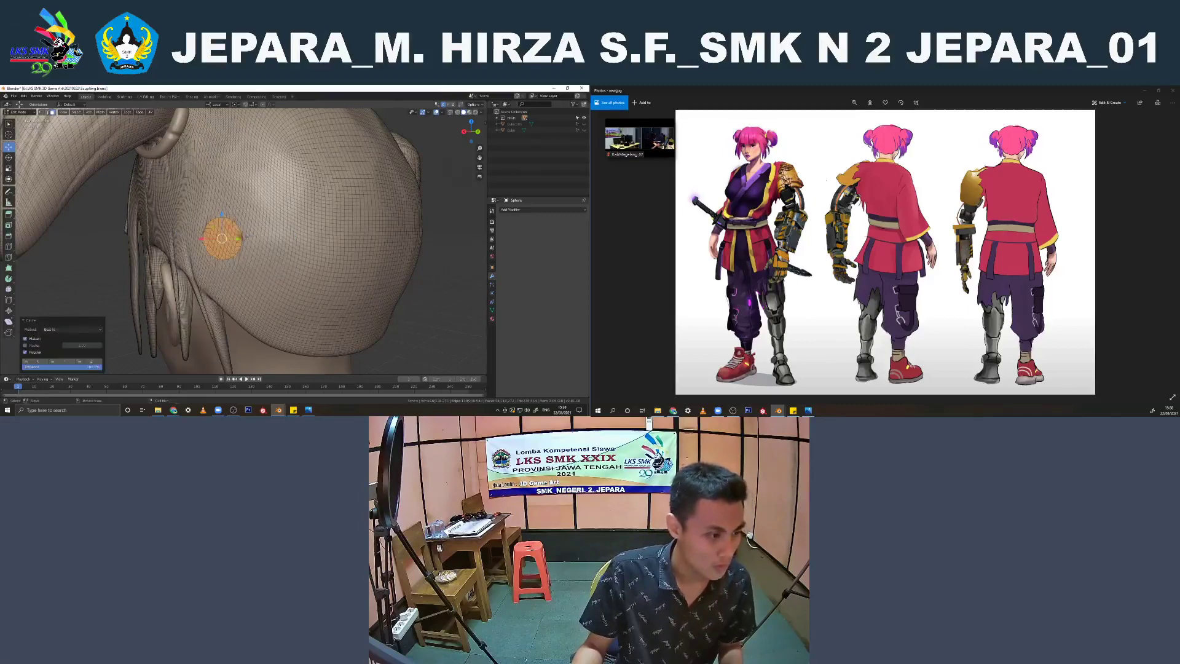
# Try extruding the circular patch outward from the hair and angling it downward, undo the extrusion and leave Edit Mode
pyautogui.press('ctrl+KP_1')
pyautogui.press('e')
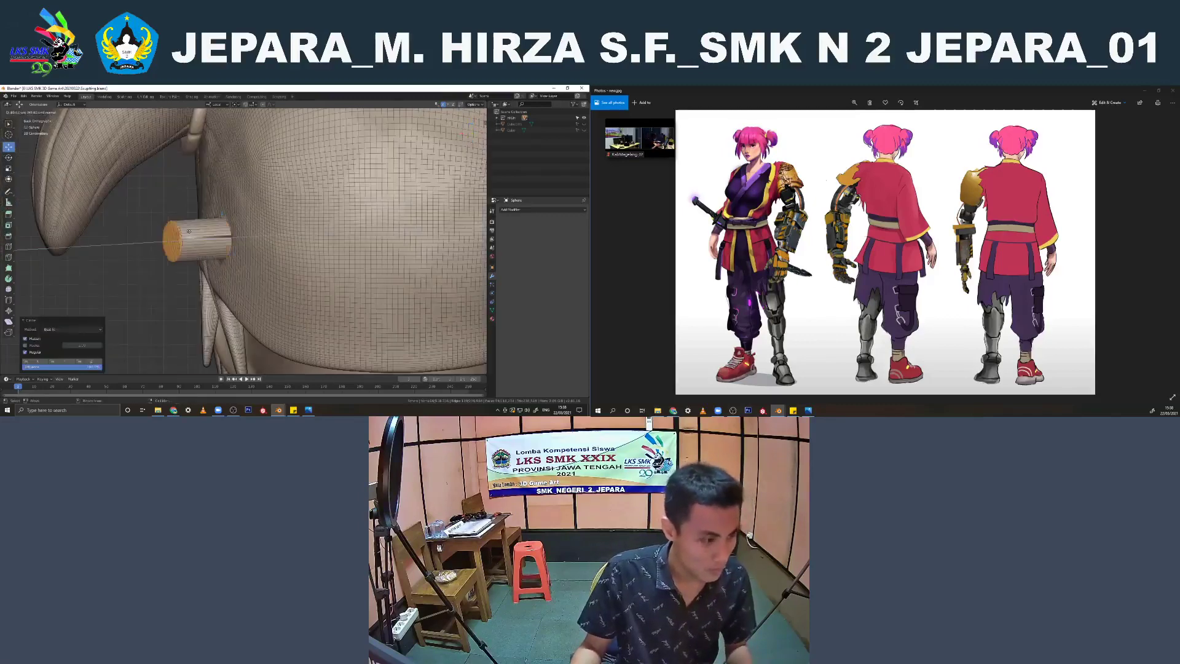
pyautogui.click(161, 227)
pyautogui.press('g')
pyautogui.click(160, 274)
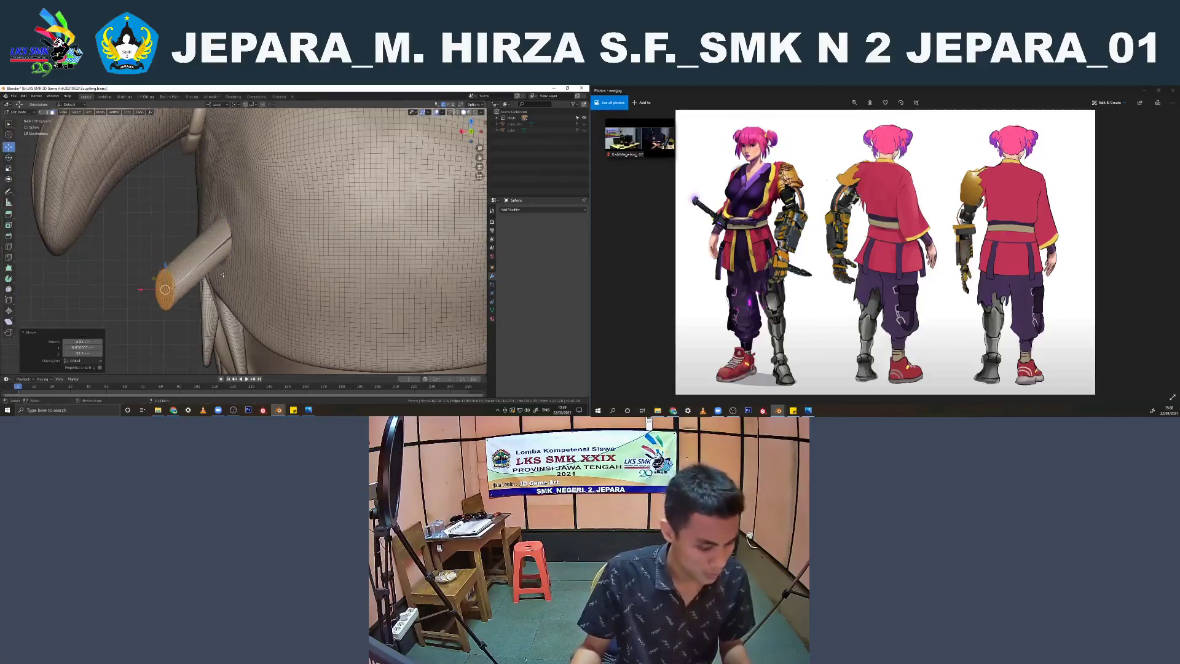
pyautogui.press('s')
pyautogui.click(164, 285)
pyautogui.hotkey('ctrl', 'z')
pyautogui.hotkey('ctrl', 'z')
pyautogui.hotkey('ctrl', 'z')
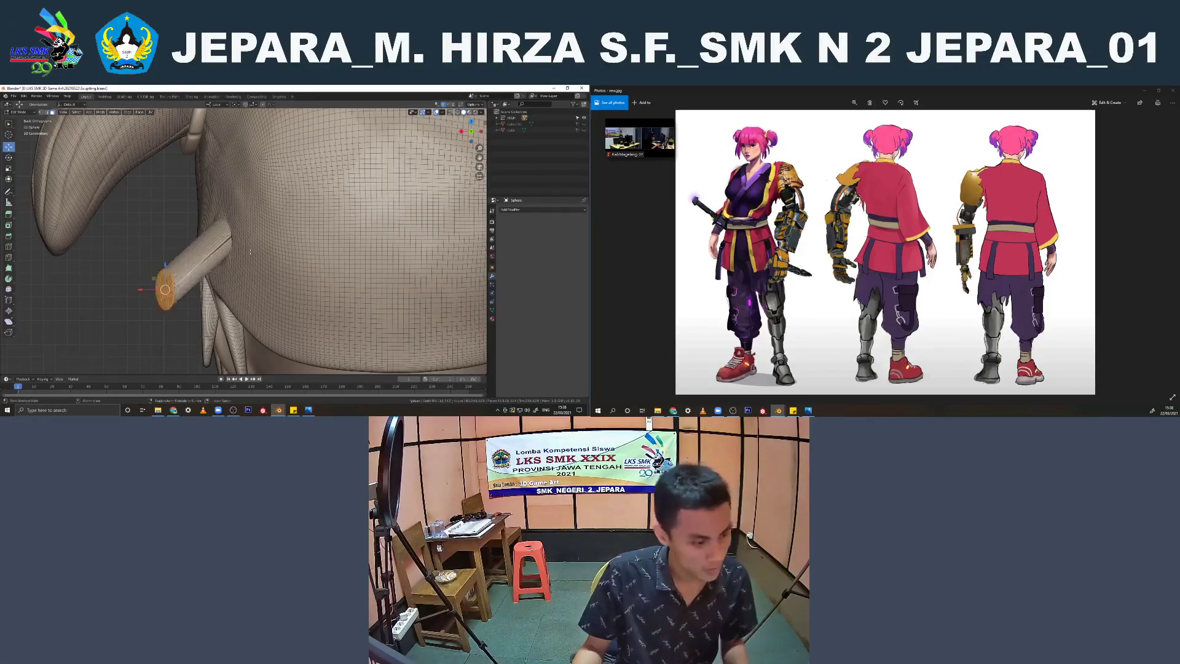
pyautogui.press('Tab')
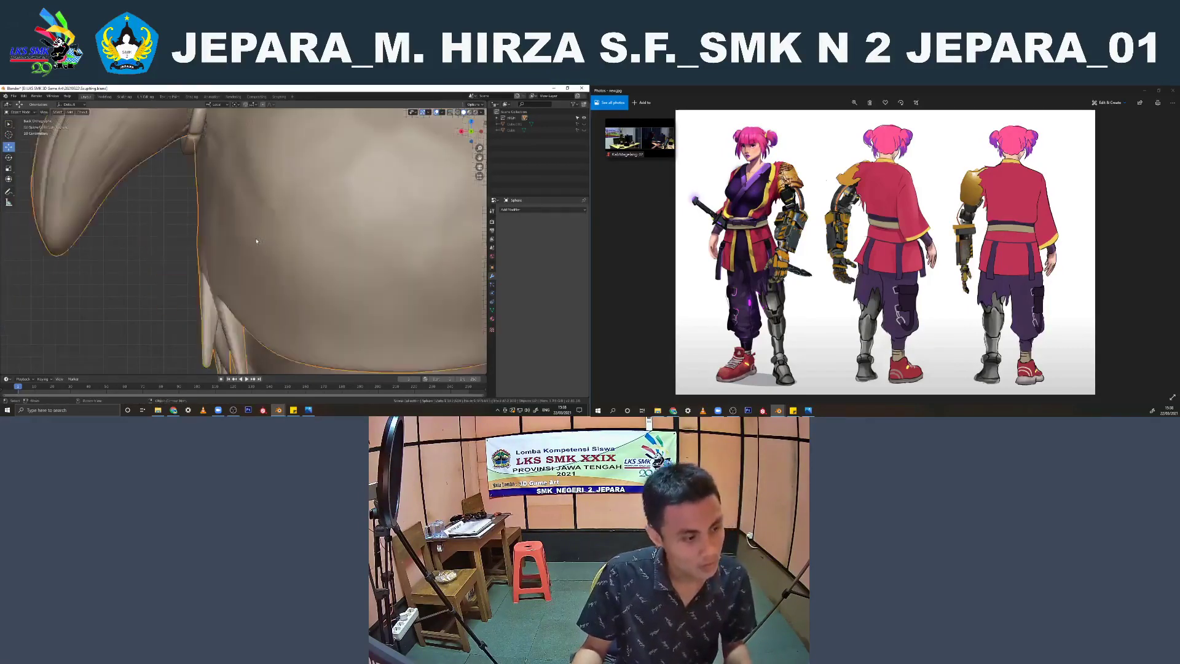
# Review the whole character, and switch to the other Blender window containing the robot dog
pyautogui.scroll(-5, 344, 261)
pyautogui.click(400, 276)
pyautogui.scroll(-2, 395, 280)
pyautogui.moveTo(390, 282); pyautogui.dragTo(261, 242, button='middle')
pyautogui.scroll(-3, 248, 286)
pyautogui.scroll(-2, 269, 217)
pyautogui.click(279, 410)
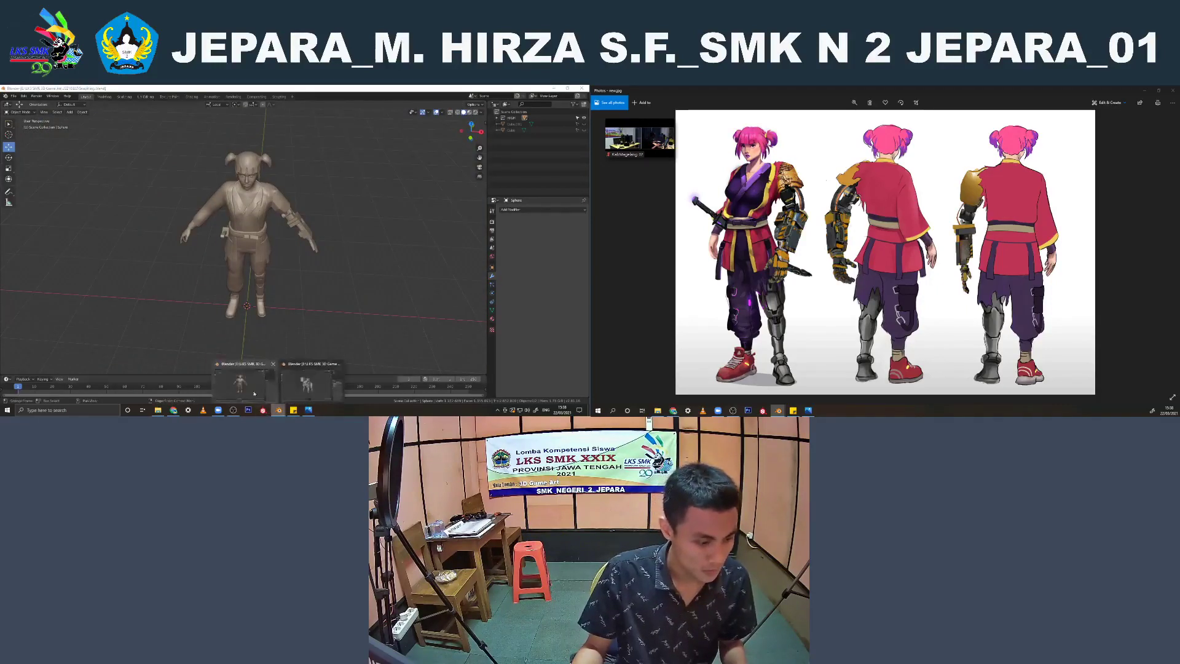
pyautogui.click(308, 386)
pyautogui.moveTo(344, 241); pyautogui.dragTo(372, 236, button='middle')
pyautogui.click(371, 236)
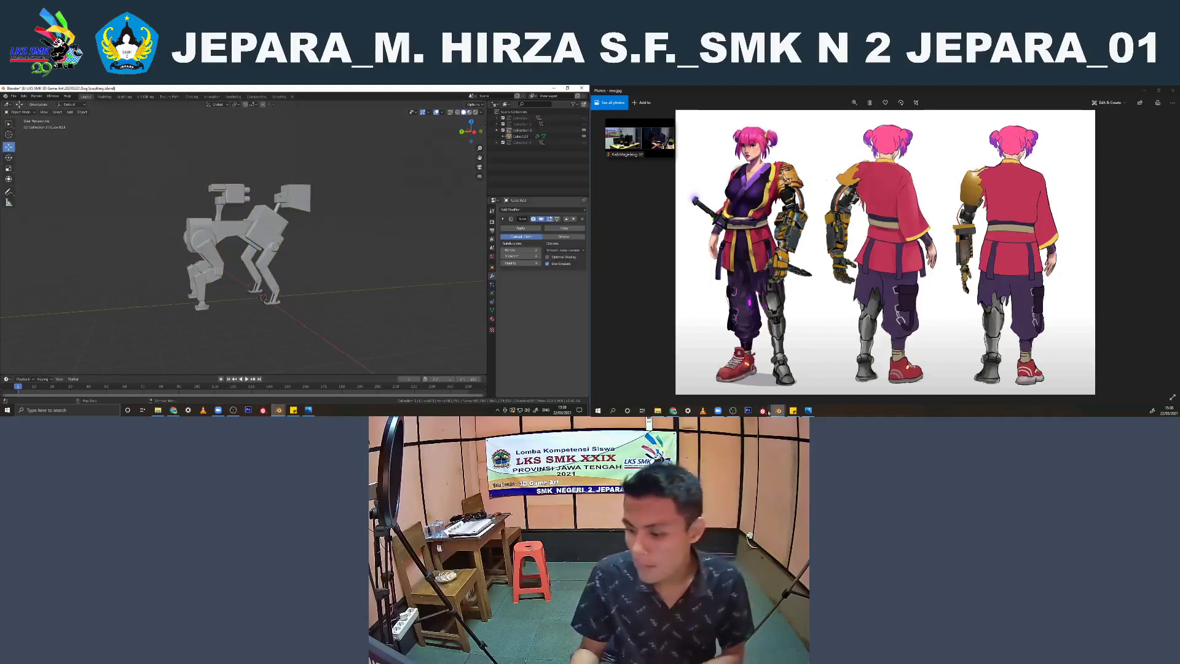
# Reply to the unread WhatsApp chat in the browser, glance at the YouTube stream and minimize the browser
pyautogui.click(674, 410)
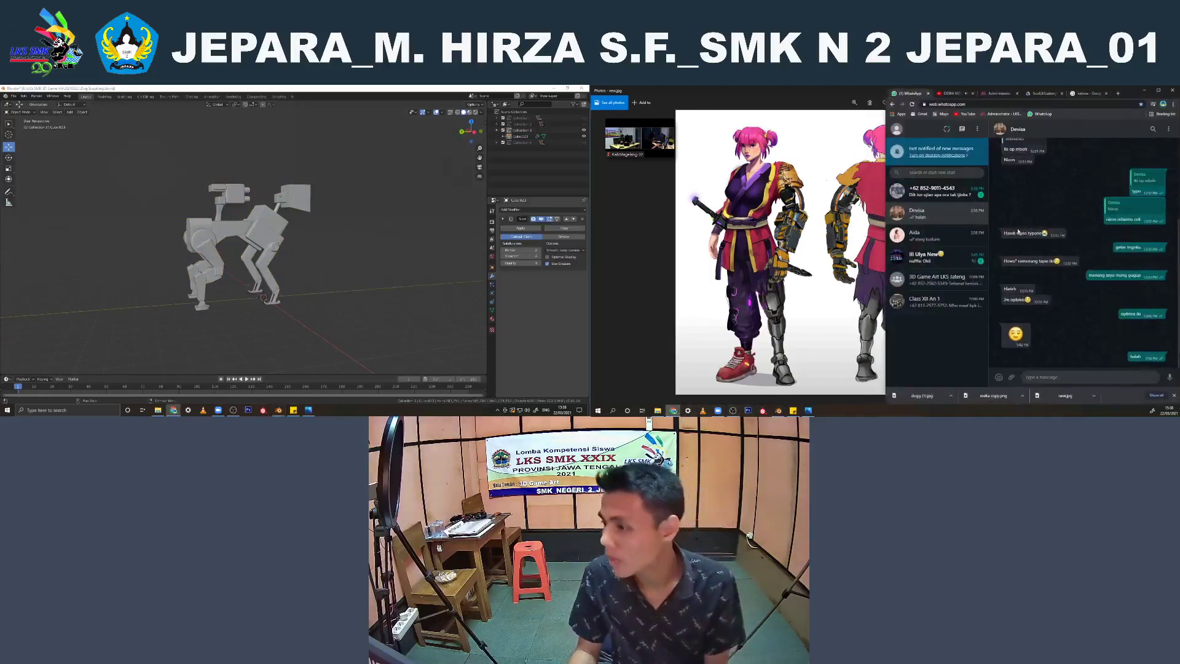
pyautogui.click(951, 187)
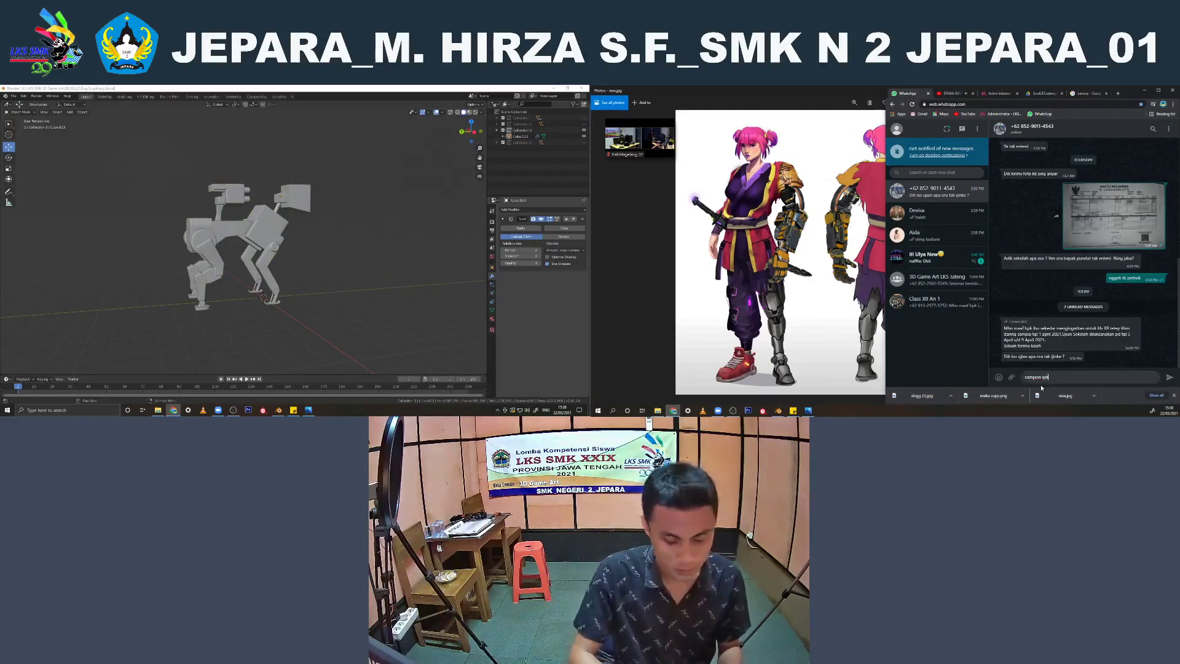
pyautogui.press('Return')
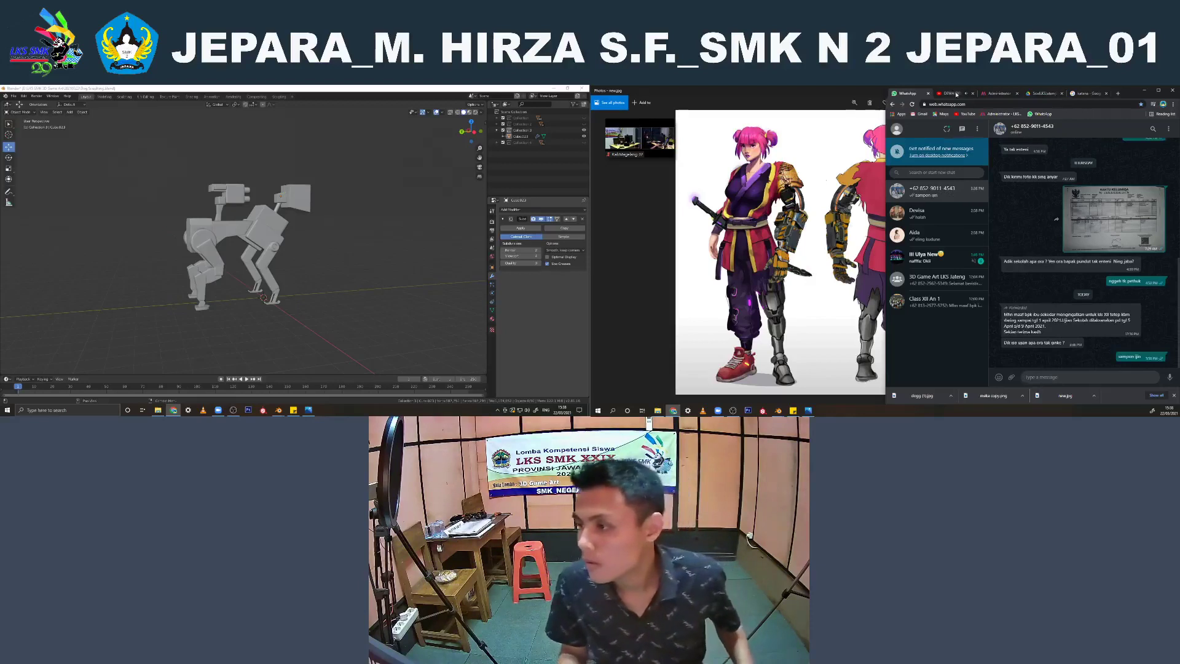
pyautogui.click(953, 93)
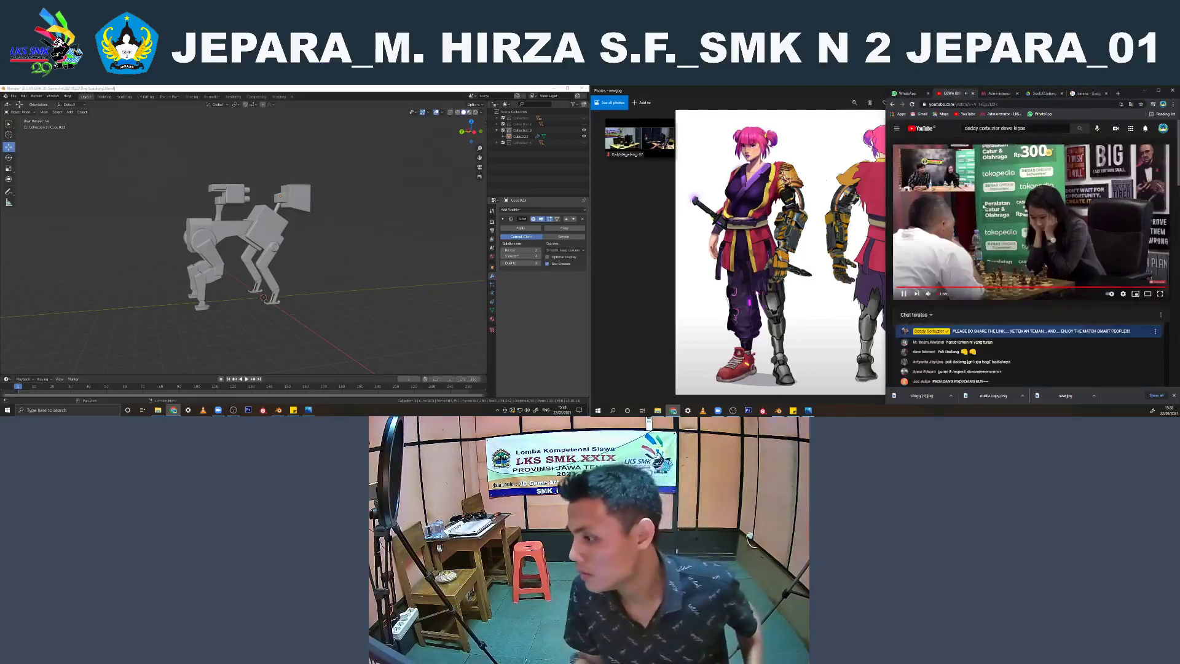
pyautogui.click(1143, 91)
# Bring up the robot dog reference image in Photos and compare it with the dog model from different angles
pyautogui.moveTo(184, 234); pyautogui.dragTo(264, 241, button='middle')
pyautogui.scroll(-1, 768, 246)
pyautogui.scroll(2, 768, 248)
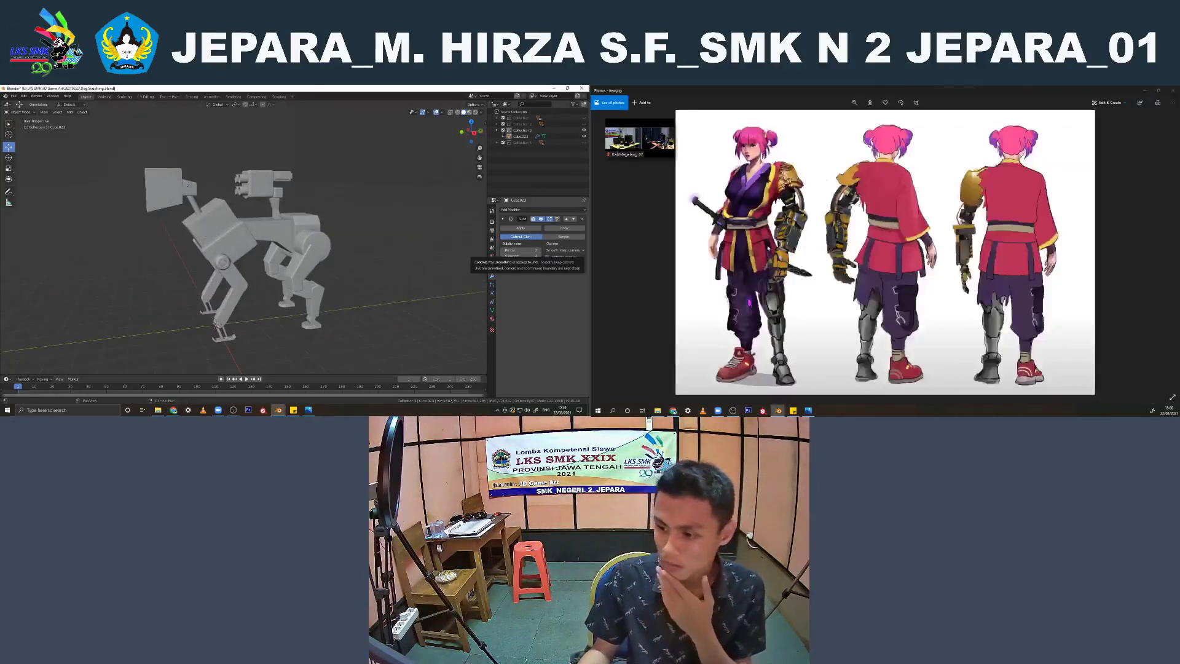
pyautogui.scroll(-1, 768, 247)
pyautogui.scroll(1, 768, 247)
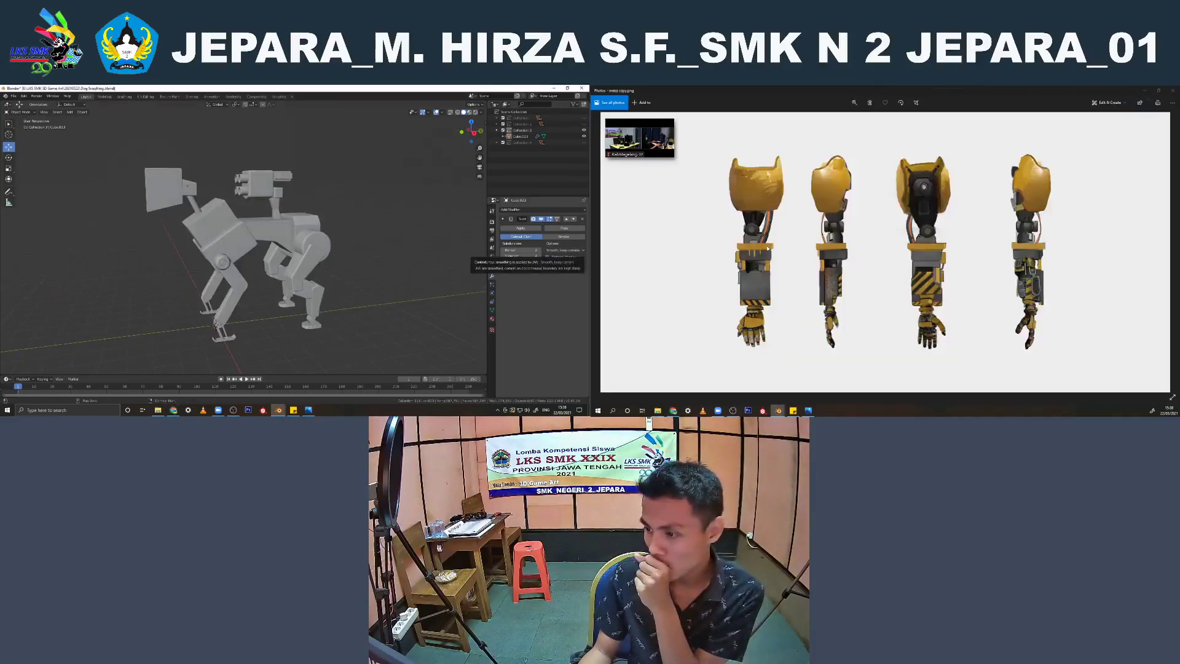
pyautogui.scroll(-2, 768, 247)
pyautogui.scroll(1, 768, 247)
pyautogui.press('Right')
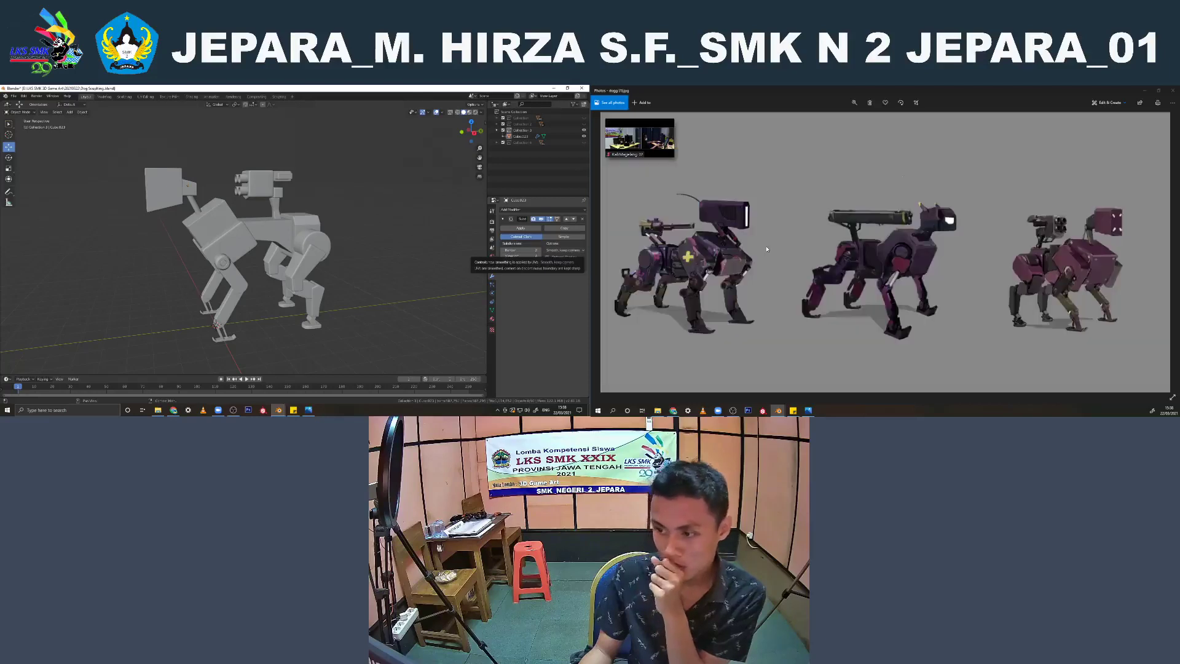
pyautogui.moveTo(202, 264); pyautogui.dragTo(258, 238, button='middle')
# Add a cube above the robot dog's back from the side view, scale it down, and delete it
pyautogui.press('KP_3')
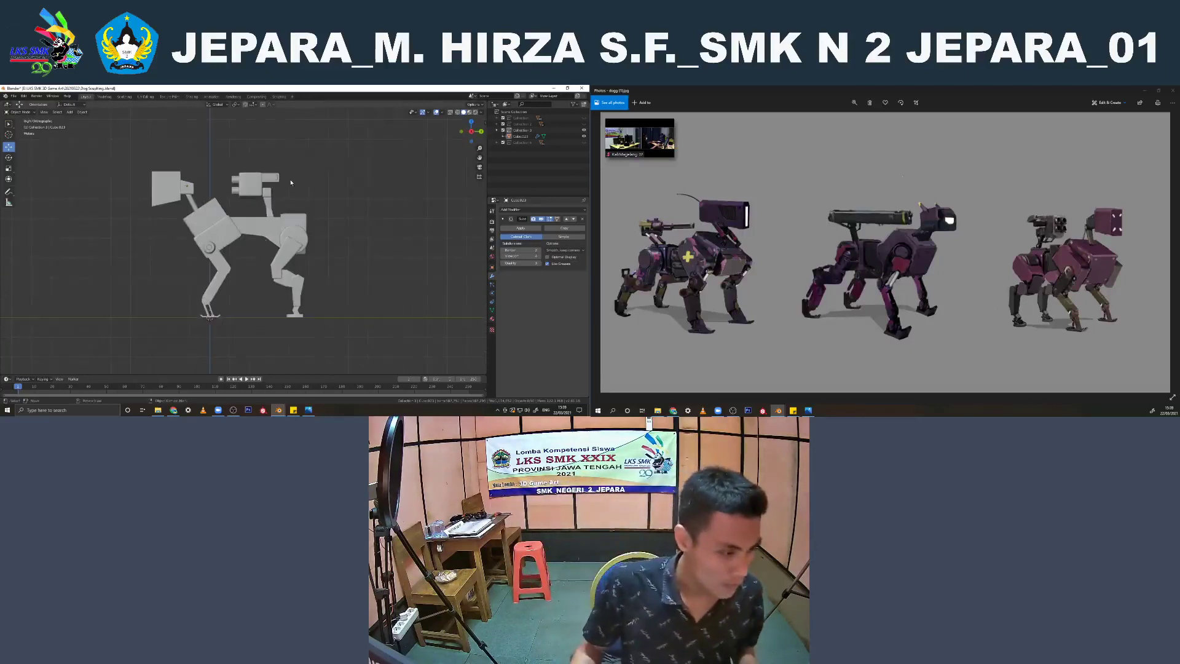
pyautogui.hotkey('shift', 'a')
pyautogui.click(322, 187)
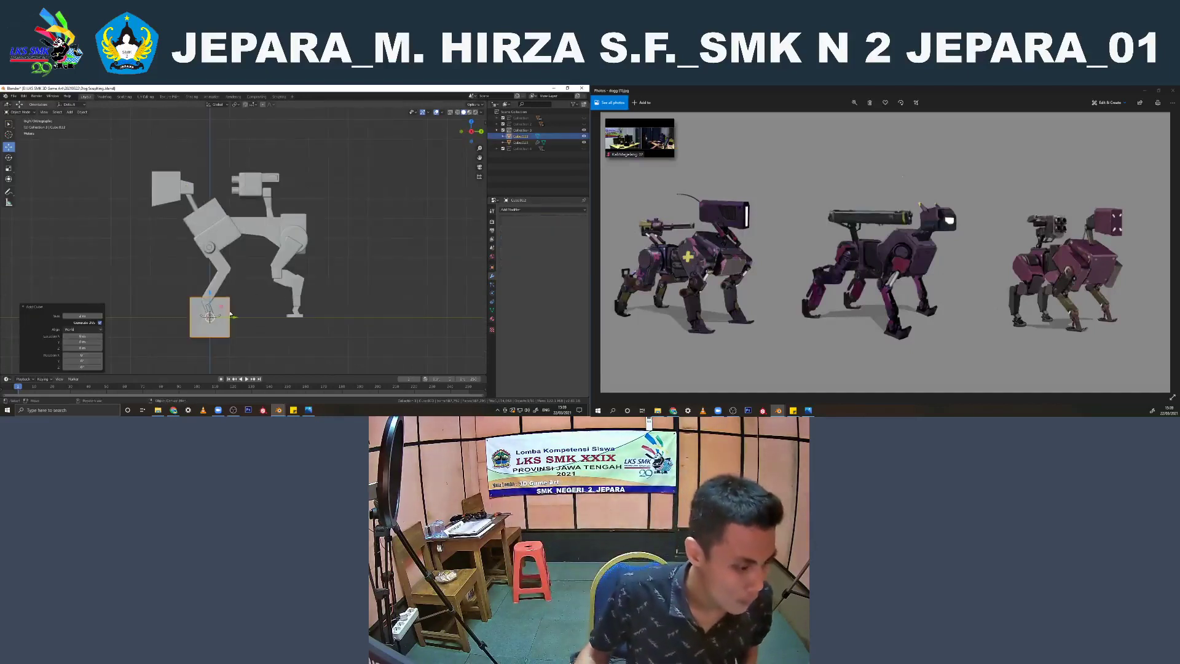
pyautogui.press('g')
pyautogui.click(268, 209)
pyautogui.scroll(2, 267, 209)
pyautogui.press('s')
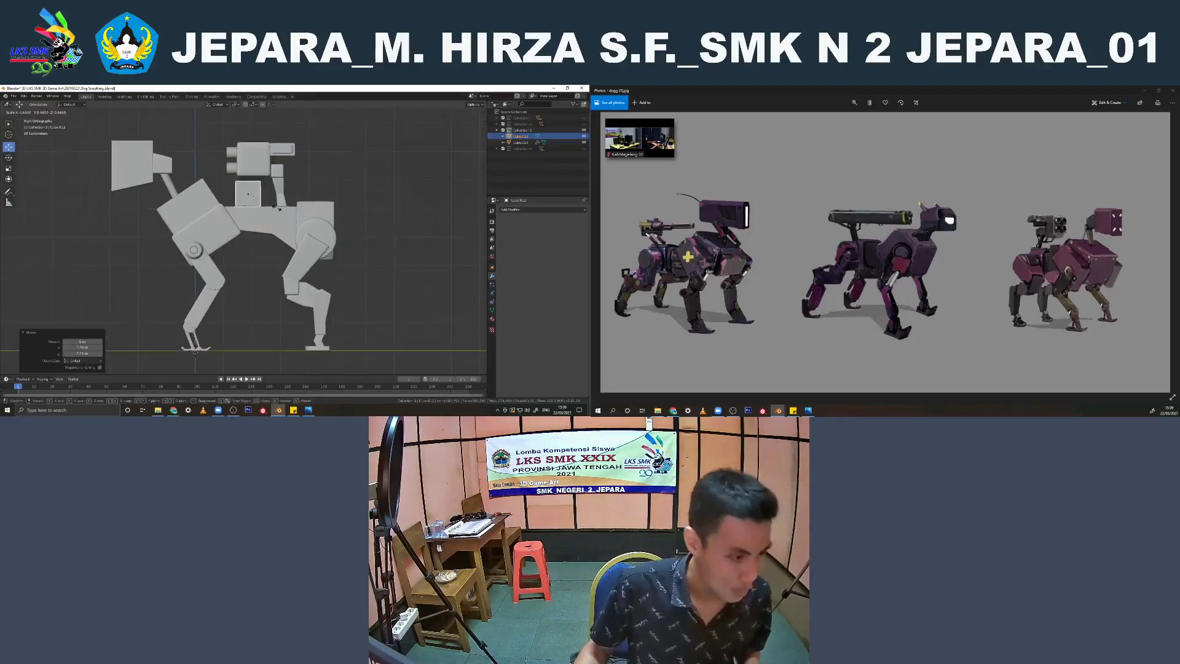
pyautogui.scroll(3, 276, 197)
pyautogui.click(277, 173)
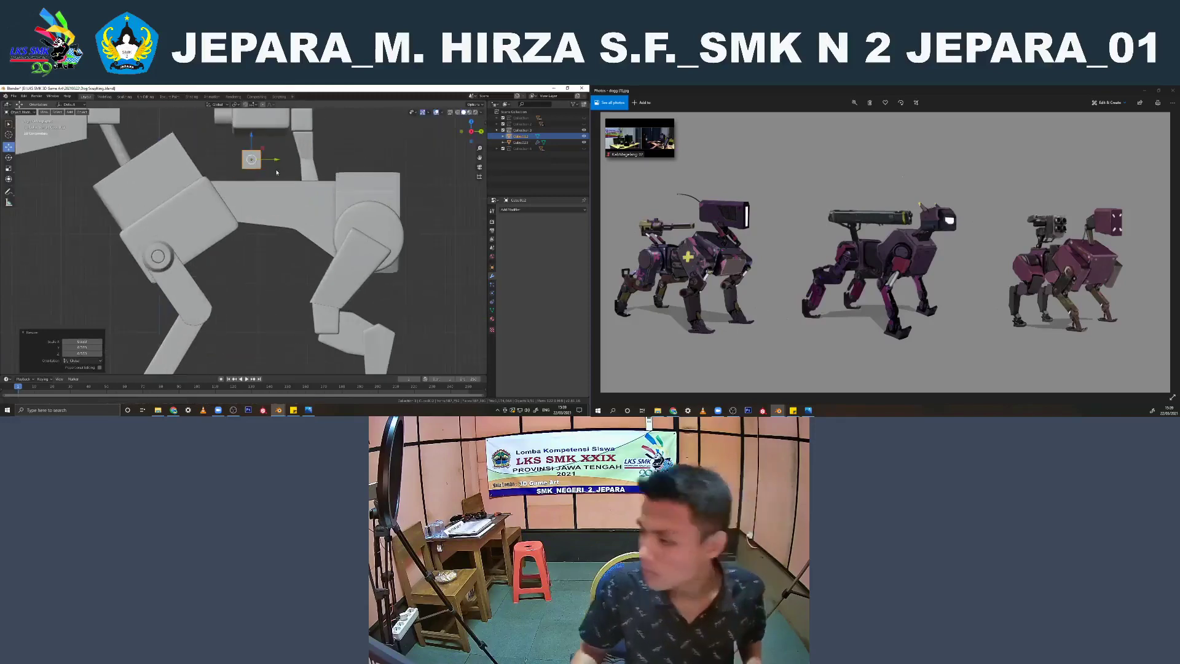
pyautogui.scroll(2, 277, 173)
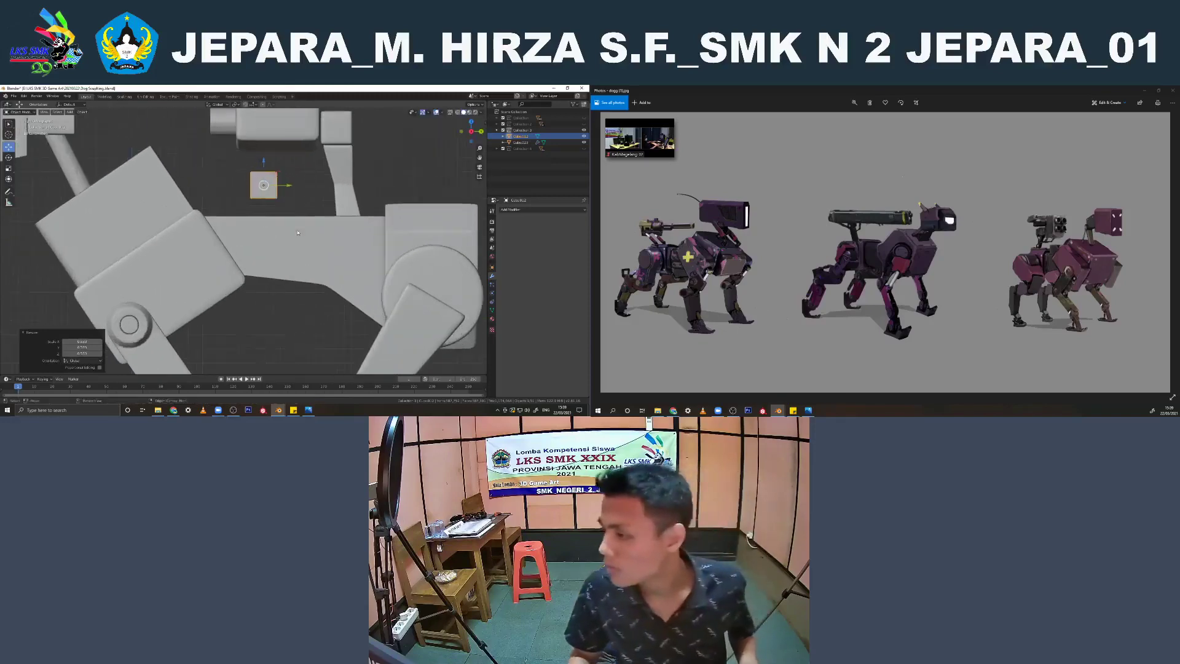
pyautogui.press('x')
pyautogui.click(294, 182)
# Select the robot dog mesh and display the viewport in wireframe shading
pyautogui.scroll(-2, 294, 184)
pyautogui.click(302, 192)
pyautogui.moveTo(303, 192)
pyautogui.mouseDown(button='middle')
pyautogui.moveTo(341, 201)
pyautogui.moveTo(304, 205)
pyautogui.mouseUp(button='middle')
pyautogui.scroll(-5, 341, 203)
pyautogui.hotkey('shift', 'z')
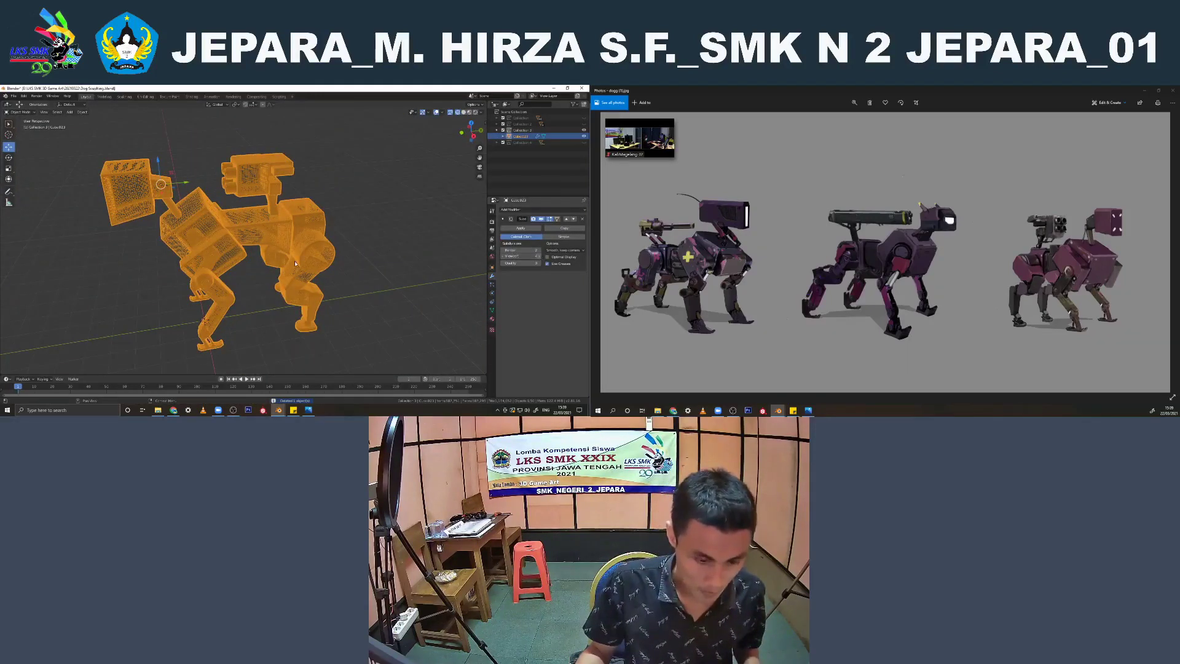
# Return the viewport to solid shading and apply the subdivision modifier on the robot dog mesh
pyautogui.hotkey('shift', 'z')
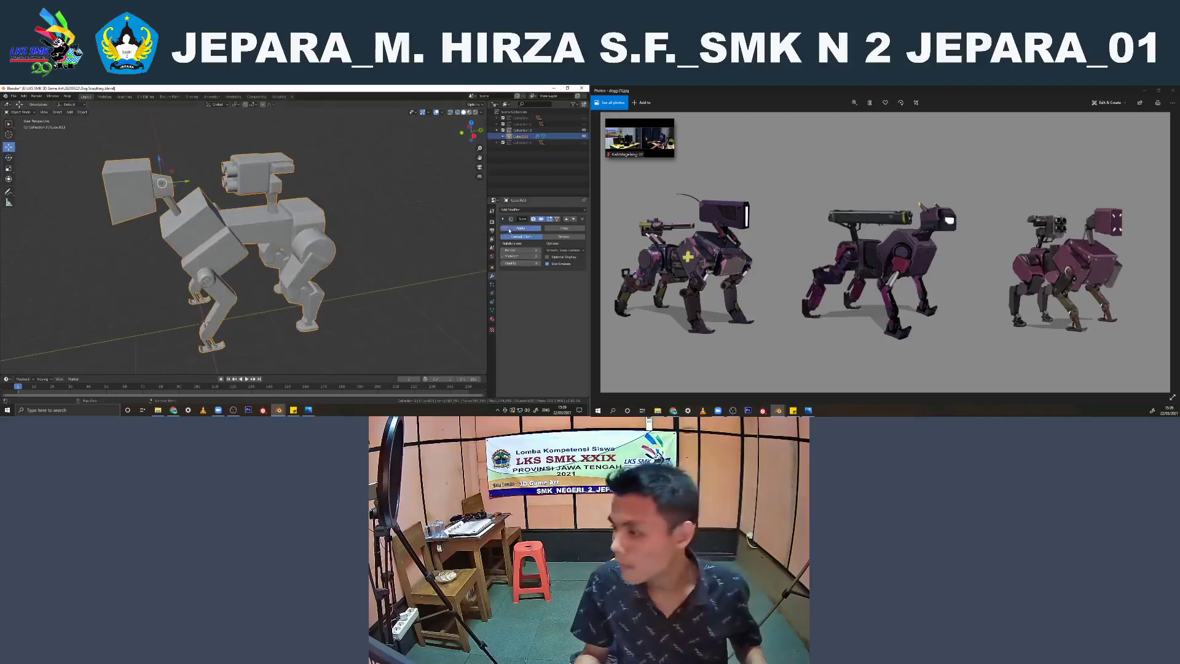
pyautogui.click(511, 229)
pyautogui.moveTo(307, 227); pyautogui.dragTo(153, 166, button='middle')
pyautogui.click(357, 225)
pyautogui.hotkey('shift', 'z')
pyautogui.click(202, 208)
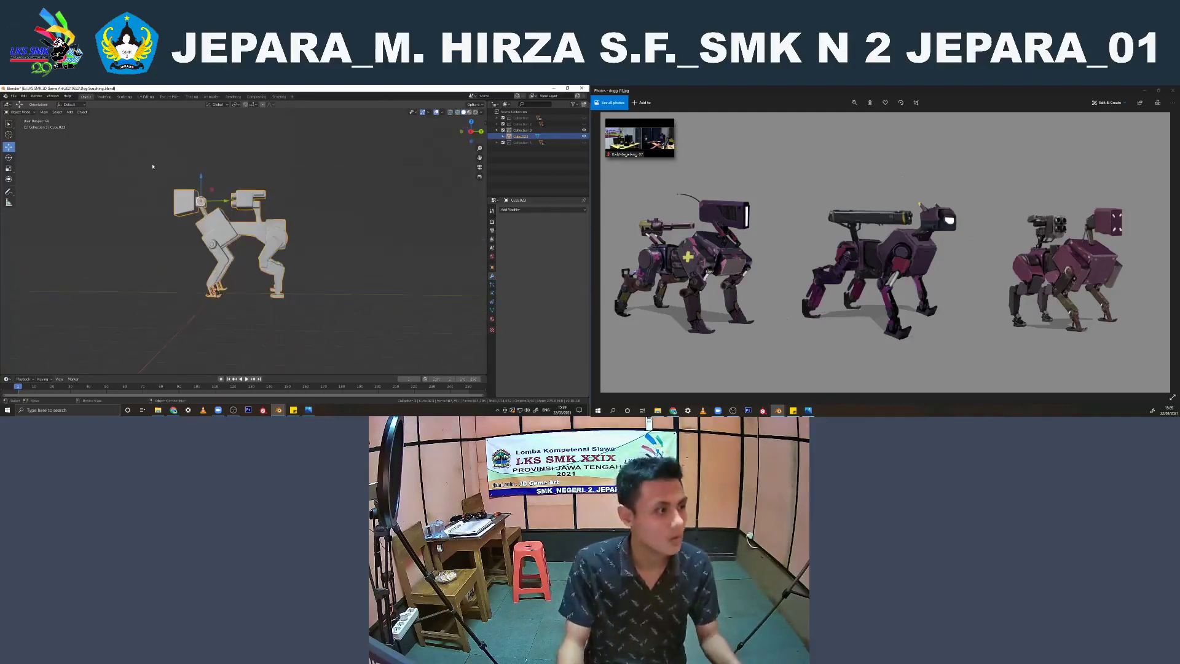
# Open the Sculpting workspace to look over the robot dog, and return to the Layout workspace
pyautogui.click(122, 97)
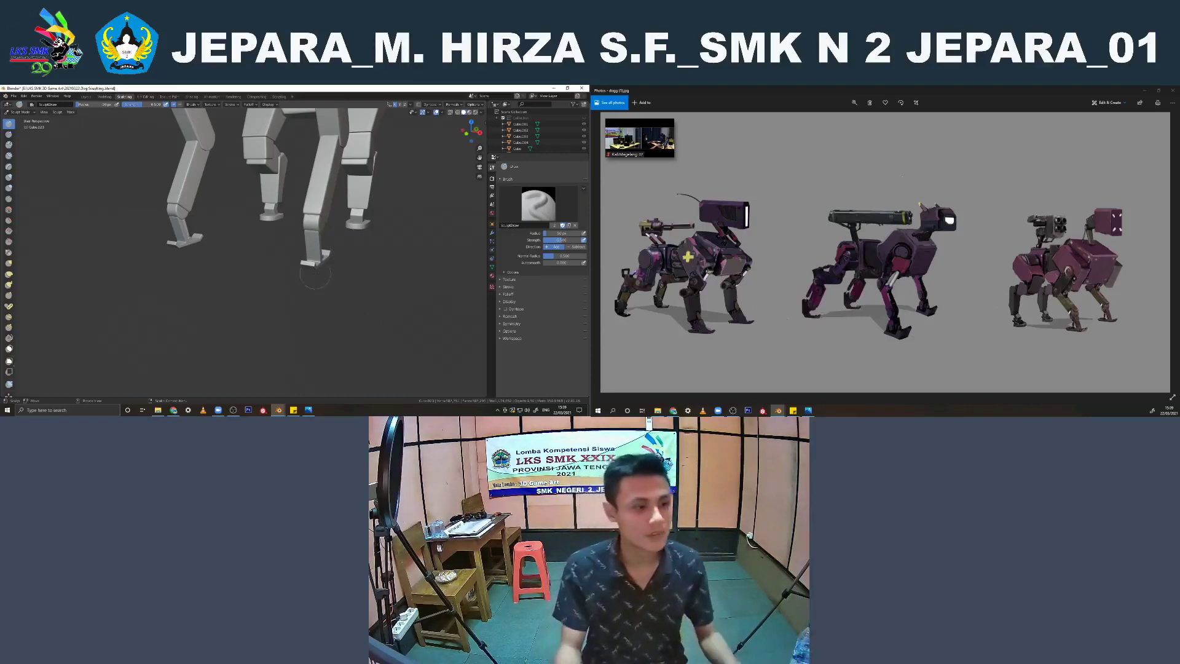
pyautogui.scroll(-5, 314, 275)
pyautogui.moveTo(252, 207)
pyautogui.keyDown('shift'); pyautogui.mouseDown(button='middle')
pyautogui.moveTo(255, 255)
pyautogui.moveTo(311, 253)
pyautogui.moveTo(351, 280)
pyautogui.moveTo(264, 299)
pyautogui.mouseUp(button='middle'); pyautogui.keyUp('shift')
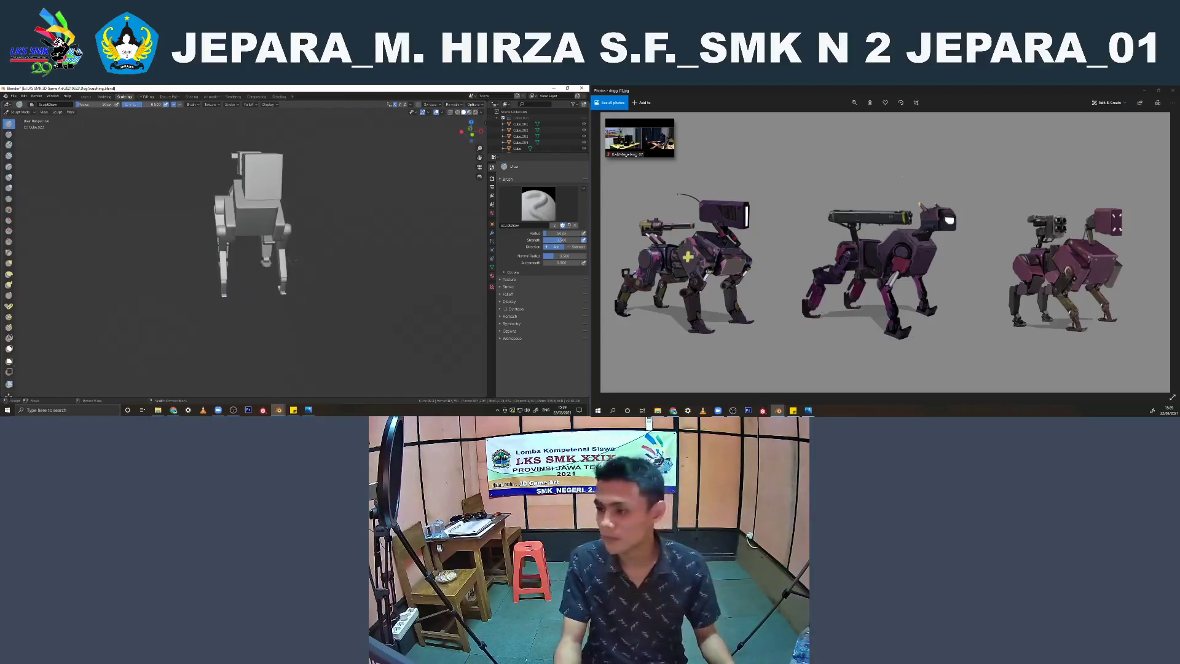
pyautogui.click(86, 97)
pyautogui.click(326, 184)
# Add a cube in the side view, raise it to the top of the dog's front body block, and scale it down to a small block
pyautogui.press('KP_3')
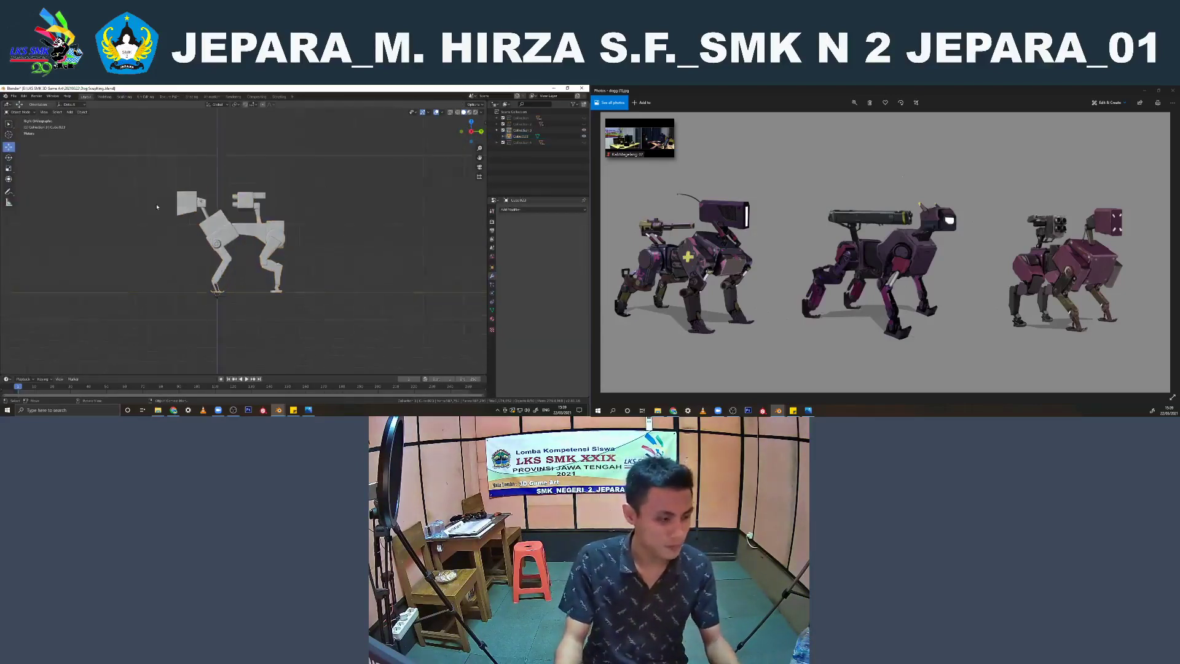
pyautogui.scroll(3, 158, 206)
pyautogui.hotkey('shift', 'a')
pyautogui.moveTo(212, 158)
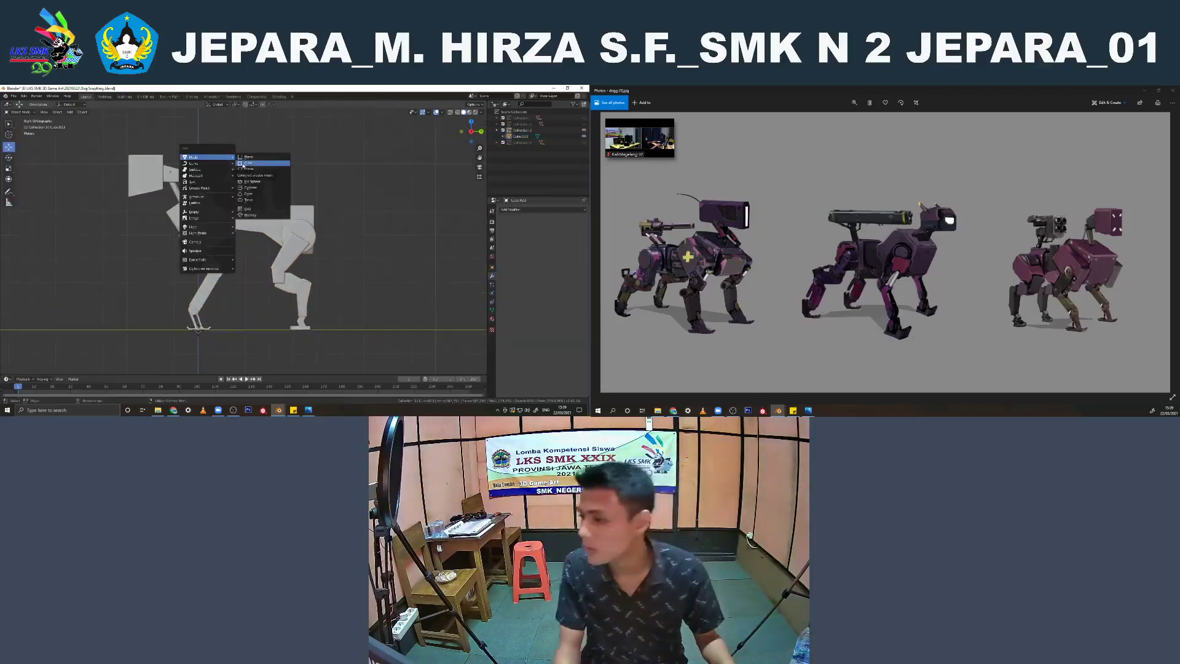
pyautogui.click(246, 163)
pyautogui.keyDown('shift'); pyautogui.moveTo(186, 248); pyautogui.dragTo(229, 255, button='middle'); pyautogui.keyUp('shift')
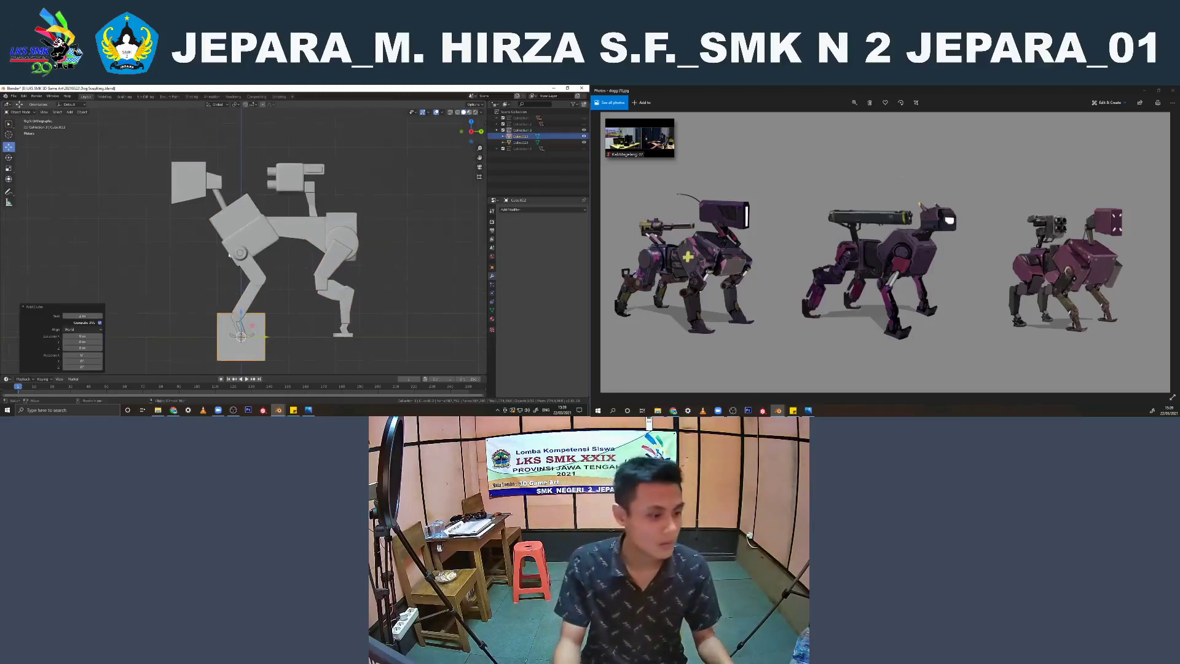
pyautogui.moveTo(241, 321); pyautogui.dragTo(241, 181)
pyautogui.press('s')
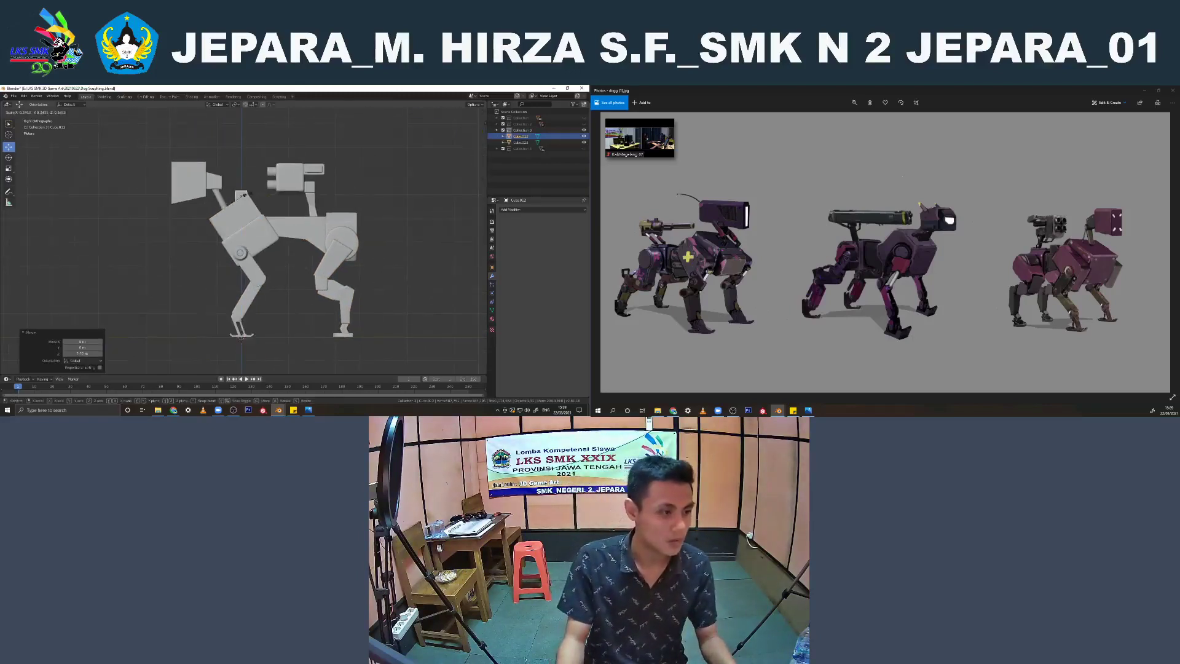
pyautogui.click(250, 202)
pyautogui.scroll(3, 250, 202)
pyautogui.scroll(3, 250, 202)
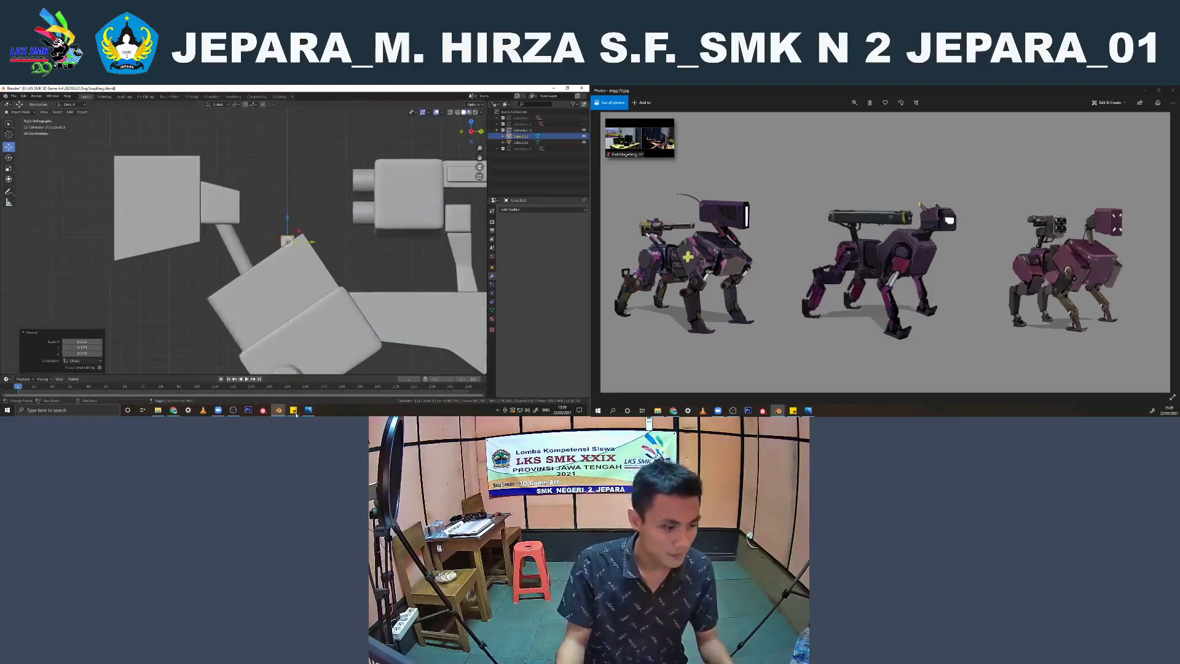
# Switch to the browser to check the WhatsApp chat and the YouTube stream, and minimize the browser
pyautogui.click(174, 410)
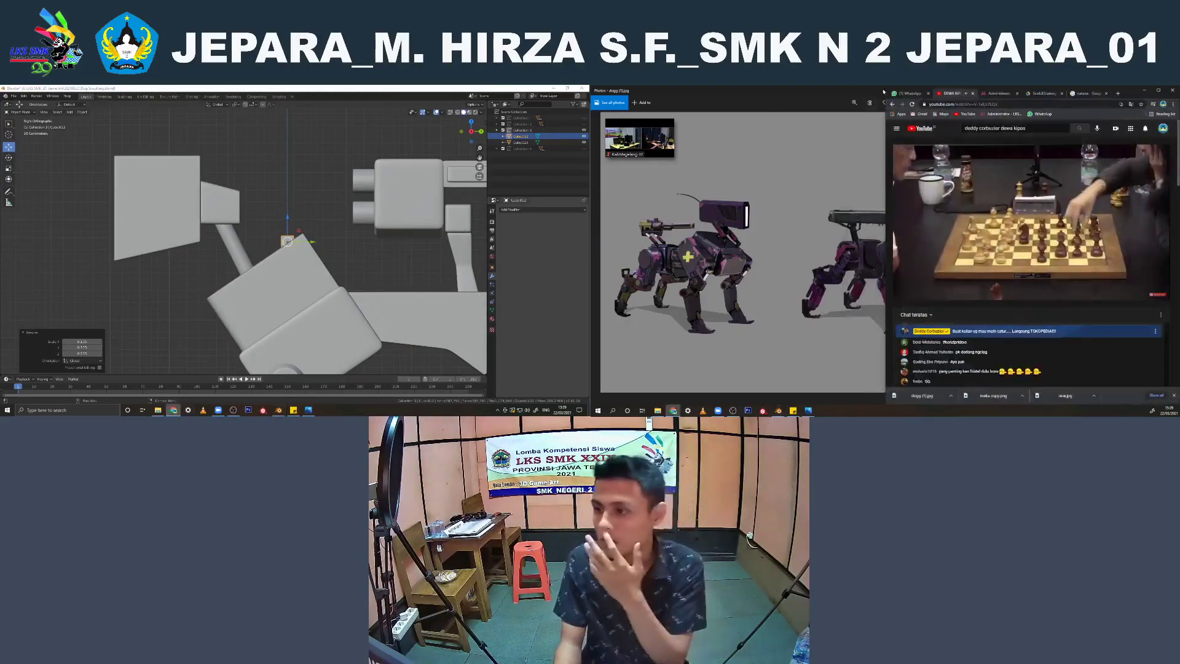
pyautogui.click(907, 92)
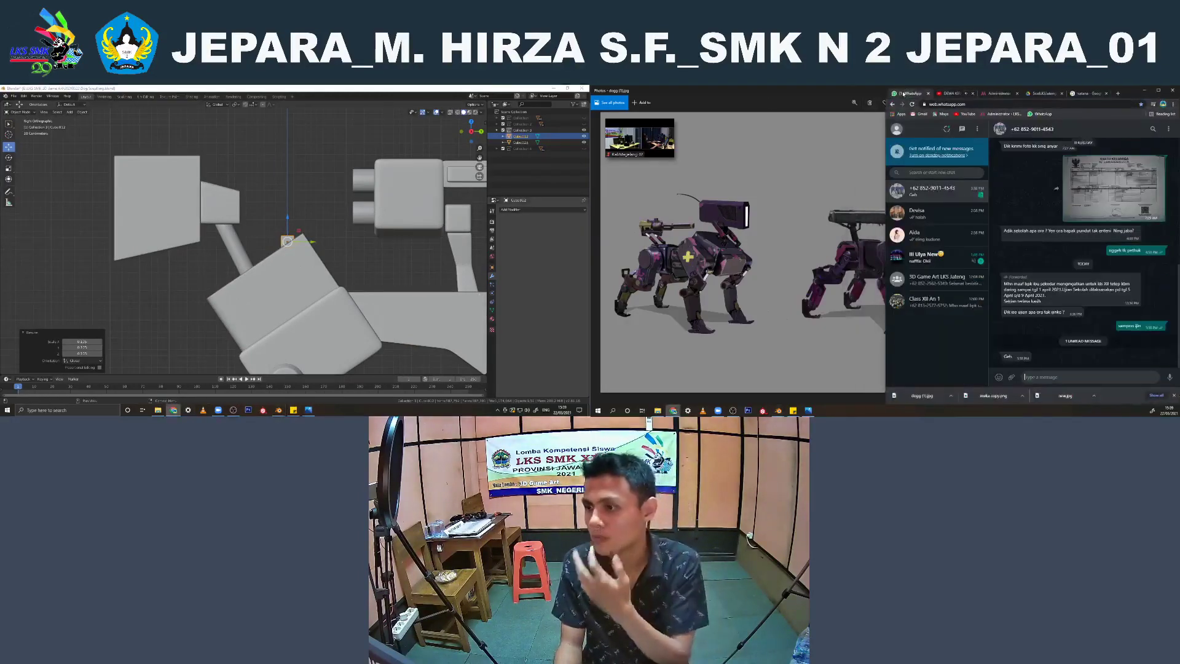
pyautogui.click(951, 92)
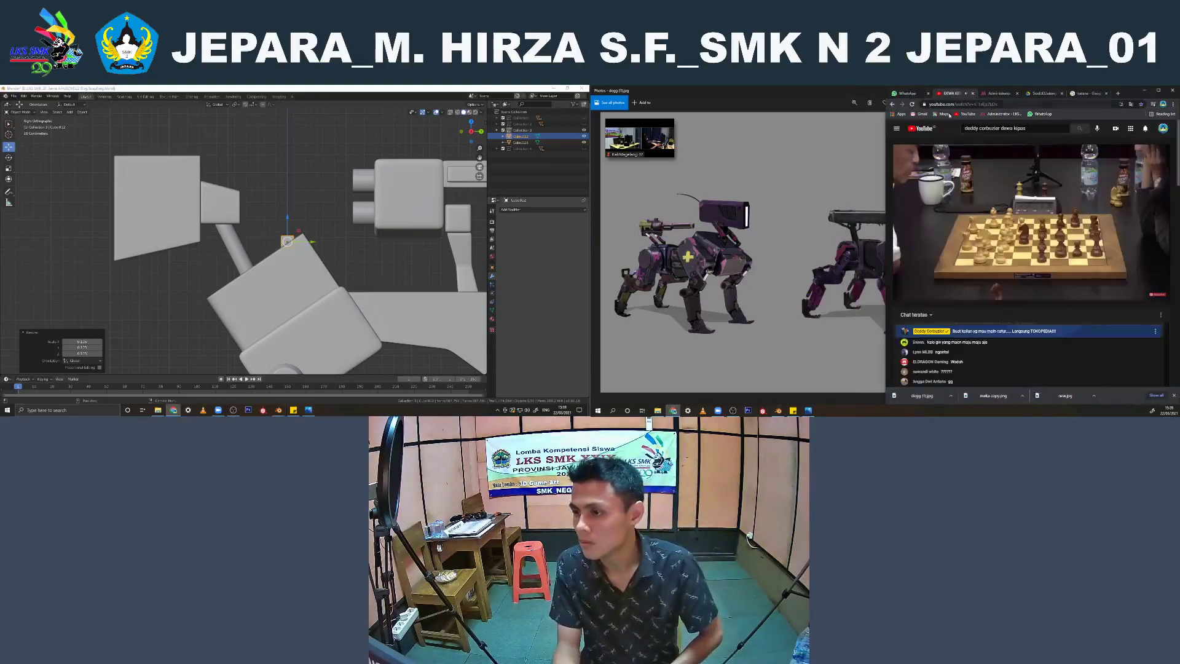
pyautogui.click(1144, 90)
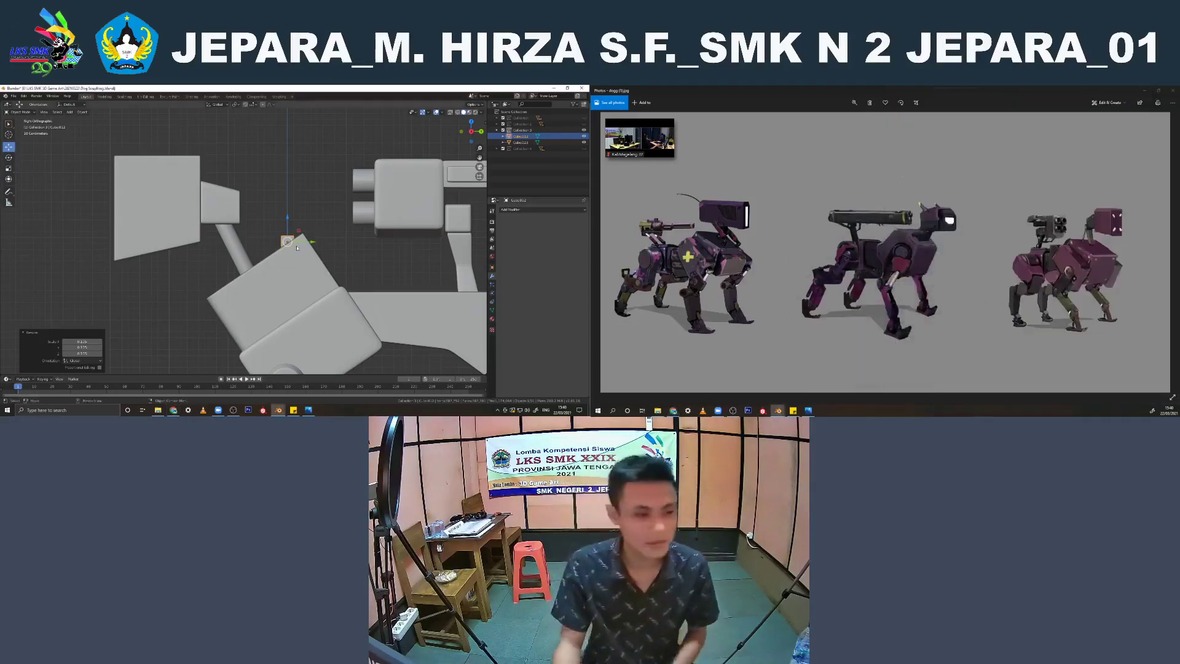
# Move the small cube against the back of the dog's neck block, tilt it, and slide it along the Y axis
pyautogui.scroll(2, 297, 247)
pyautogui.press('g')
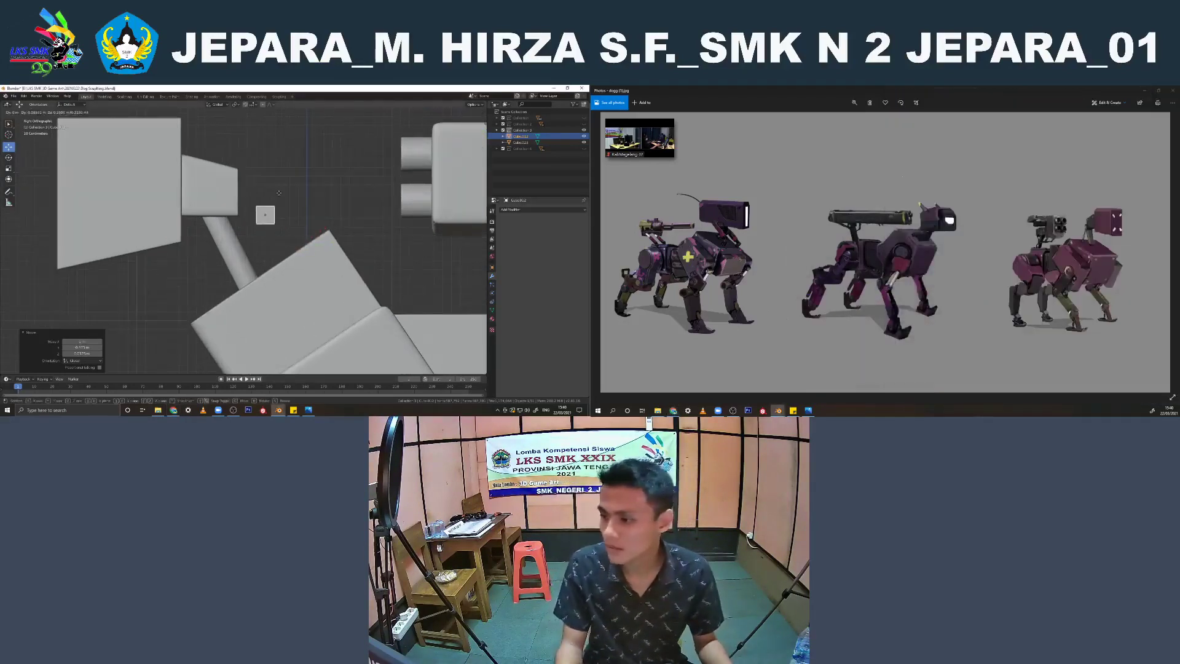
pyautogui.click(277, 179)
pyautogui.moveTo(299, 200); pyautogui.dragTo(283, 199)
pyautogui.scroll(1, 283, 197)
pyautogui.press('r')
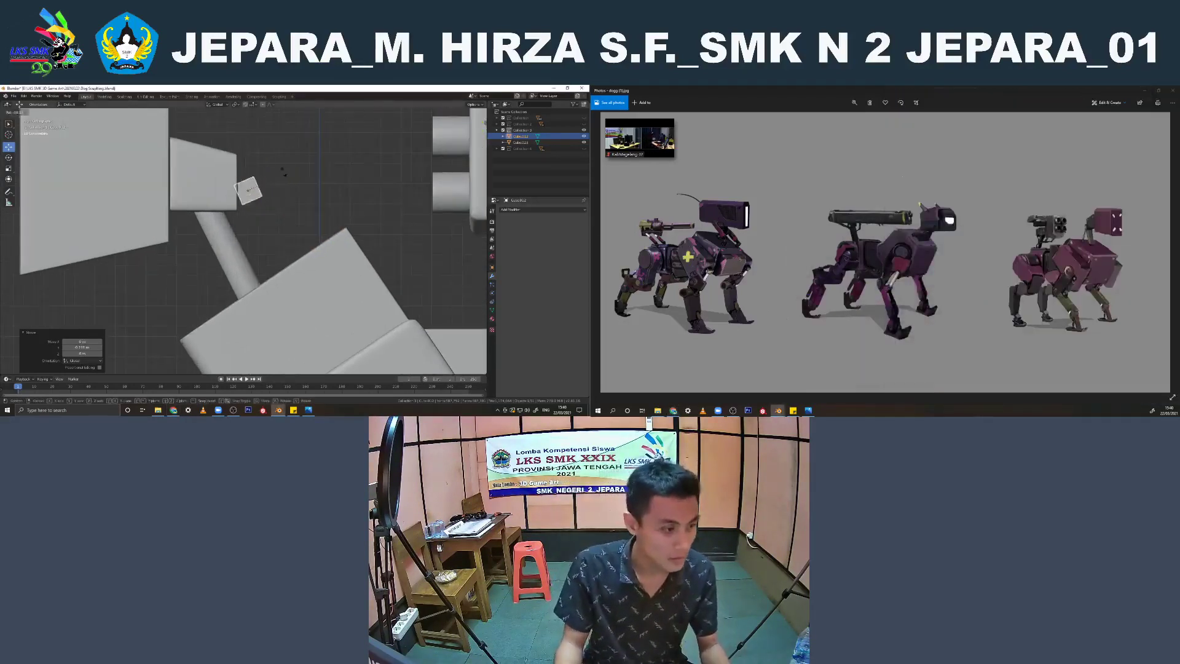
pyautogui.click(269, 186)
pyautogui.press('g')
pyautogui.press('y')
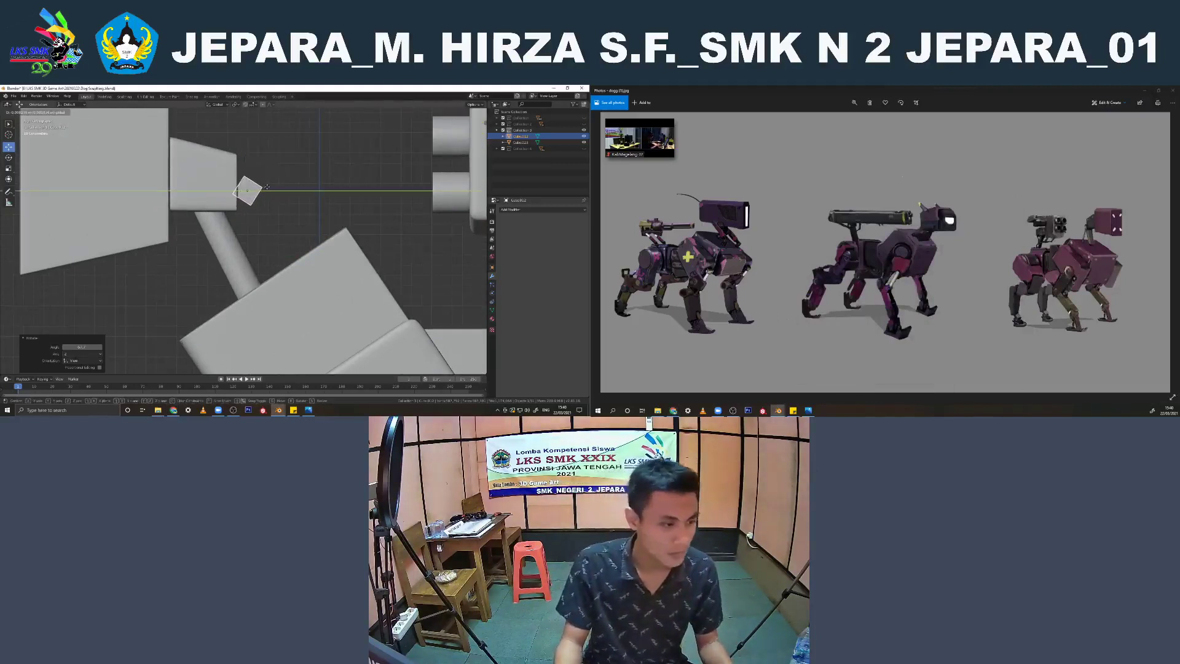
pyautogui.click(258, 188)
# Scale down the small cube's geometry in Edit Mode
pyautogui.press('Tab')
pyautogui.moveTo(272, 217); pyautogui.dragTo(246, 212, button='middle')
pyautogui.press('s')
pyautogui.click(238, 212)
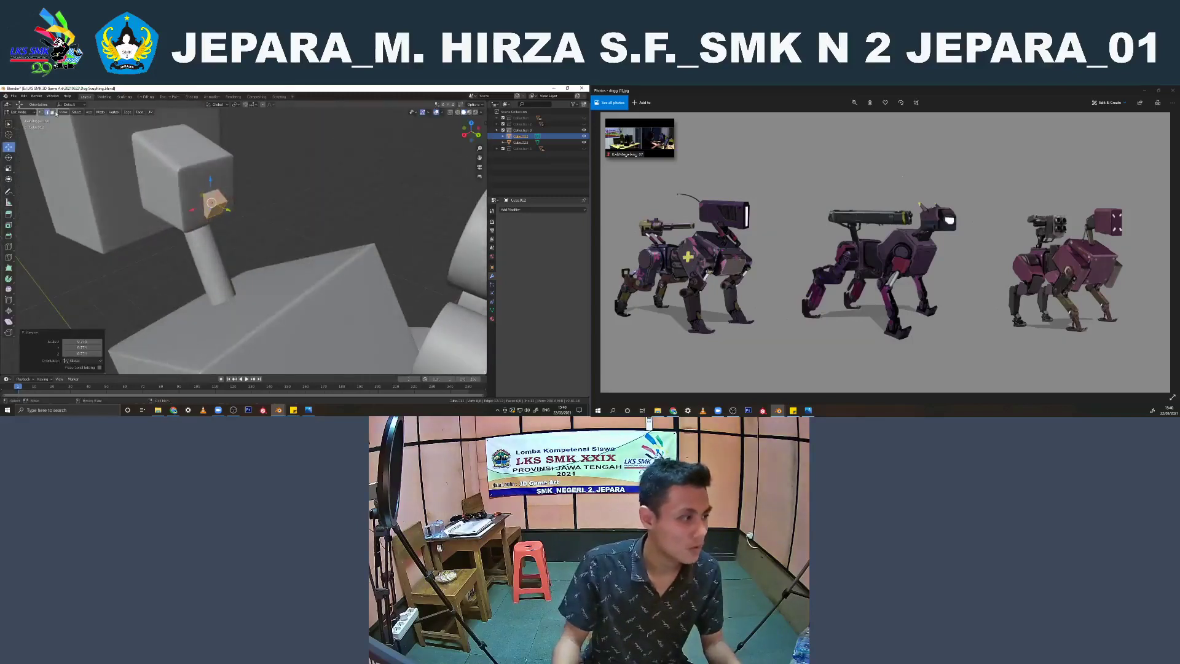
# Extrude the cube's body-facing face down into the front body block as a strut, and rotate the end face
pyautogui.click(54, 112)
pyautogui.click(213, 216)
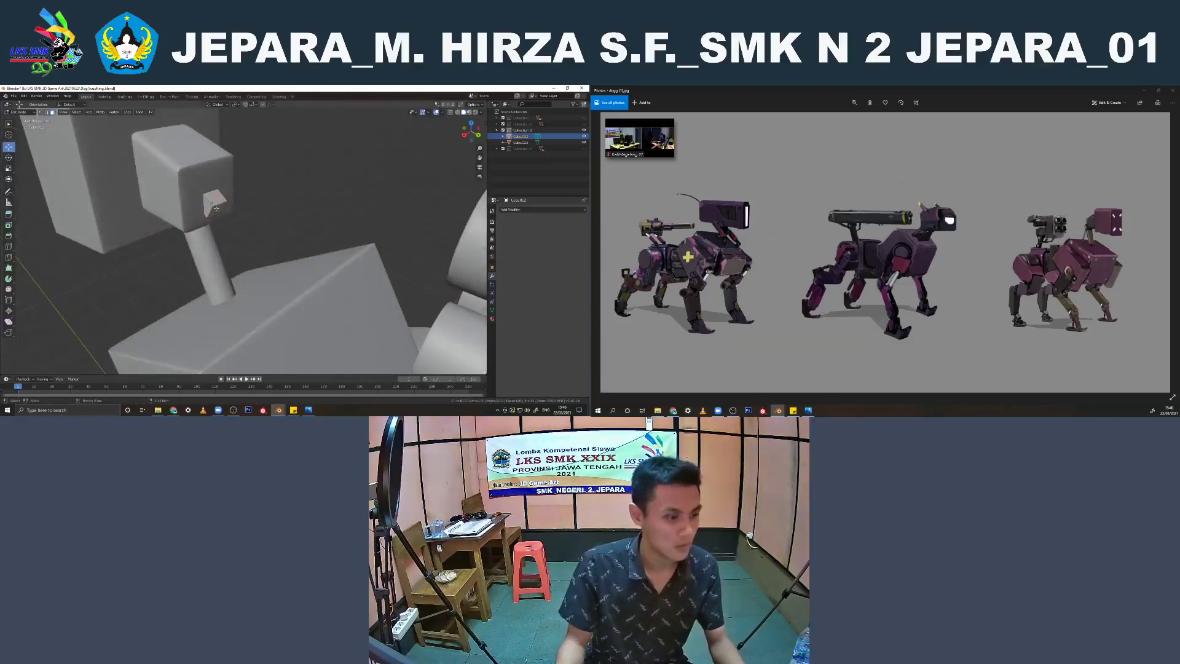
pyautogui.click(216, 209)
pyautogui.press('KP_1')
pyautogui.press('KP_3')
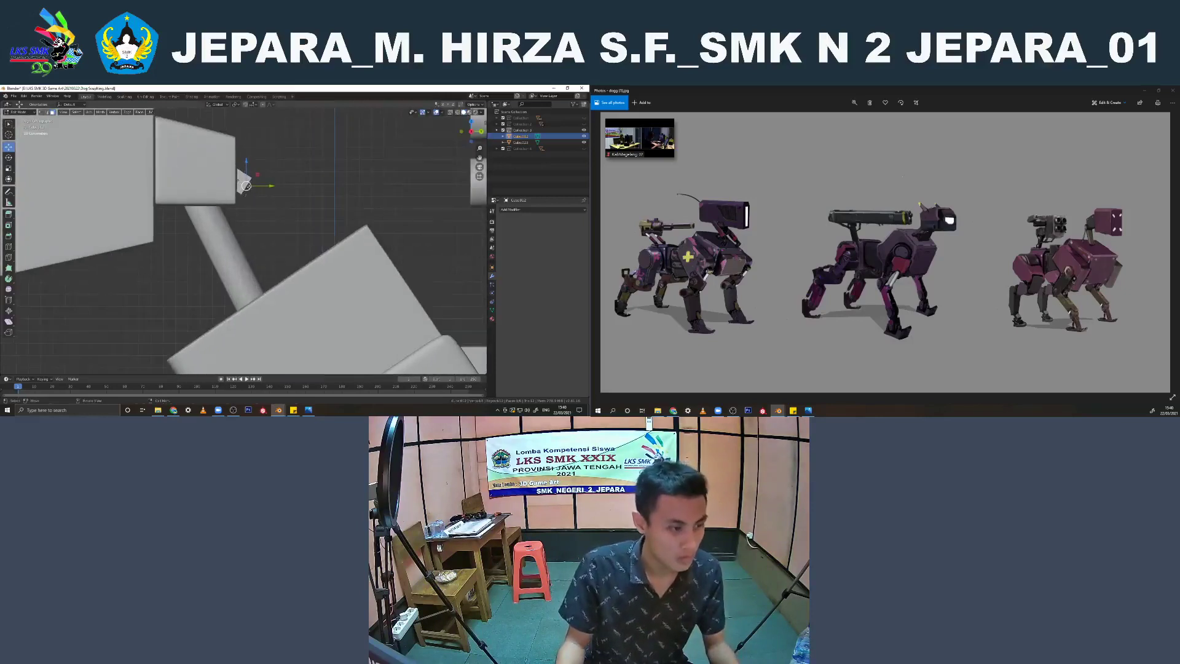
pyautogui.press('e')
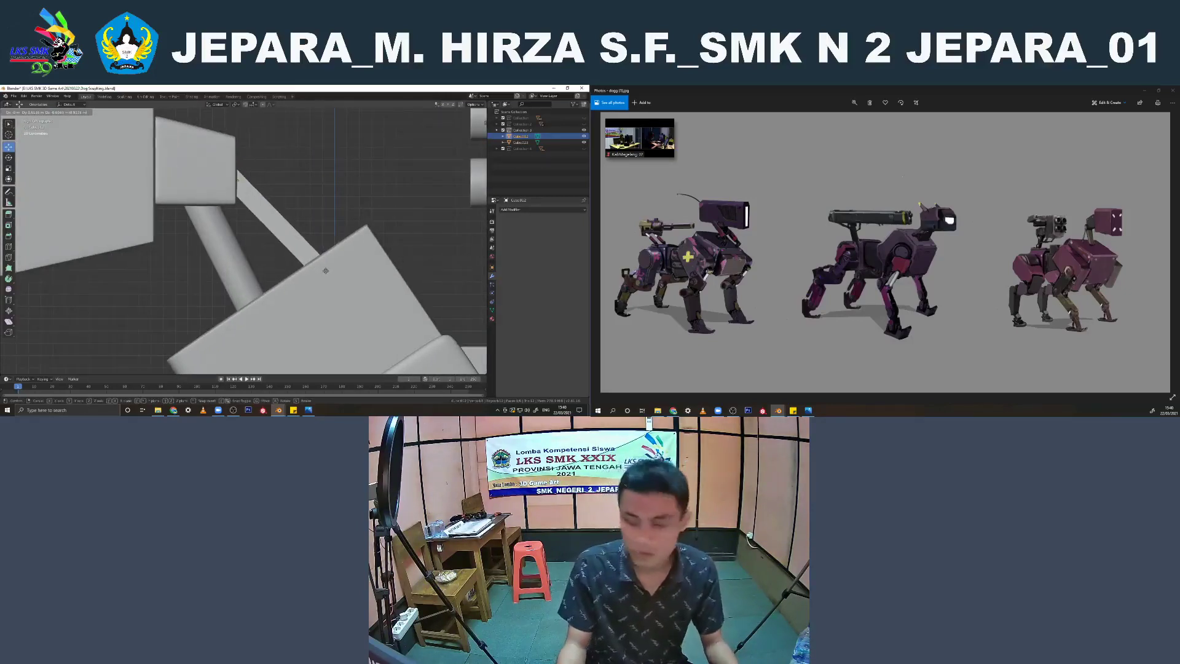
pyautogui.click(326, 271)
pyautogui.press('r')
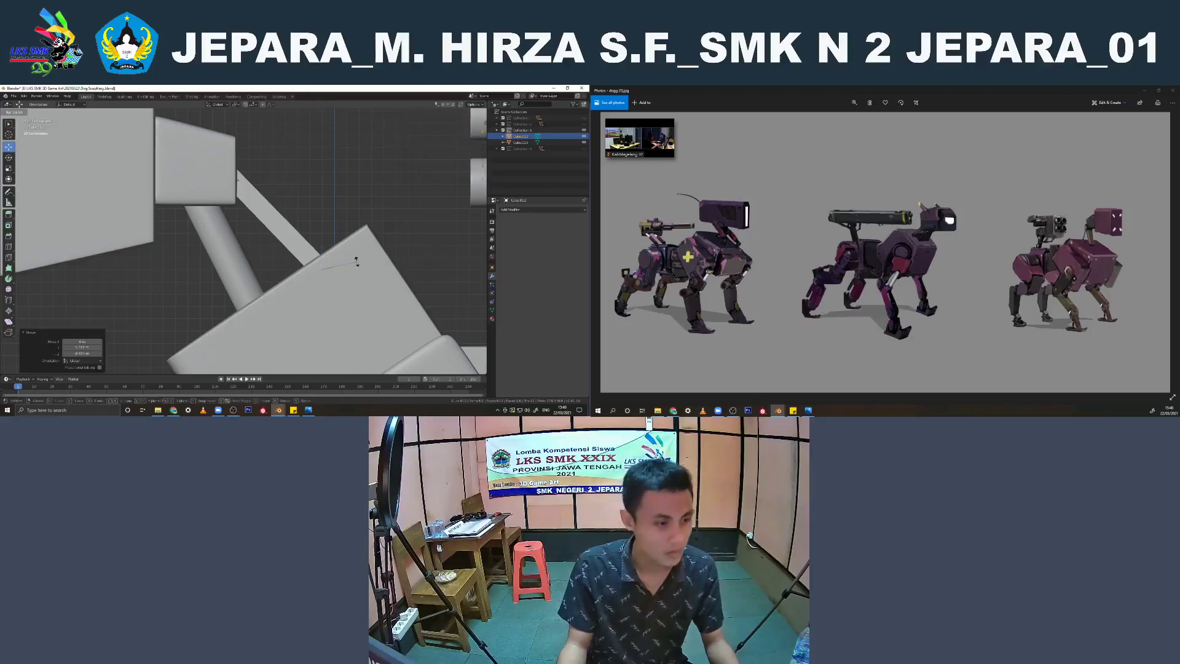
pyautogui.click(357, 262)
# Scale the strut's lower end face and reposition it from the side view
pyautogui.press('Tab')
pyautogui.click(348, 186)
pyautogui.moveTo(348, 187); pyautogui.dragTo(291, 242, button='middle')
pyautogui.click(198, 270)
pyautogui.press('s')
pyautogui.click(222, 265)
pyautogui.press('Tab')
pyautogui.press('KP_3')
pyautogui.press('g')
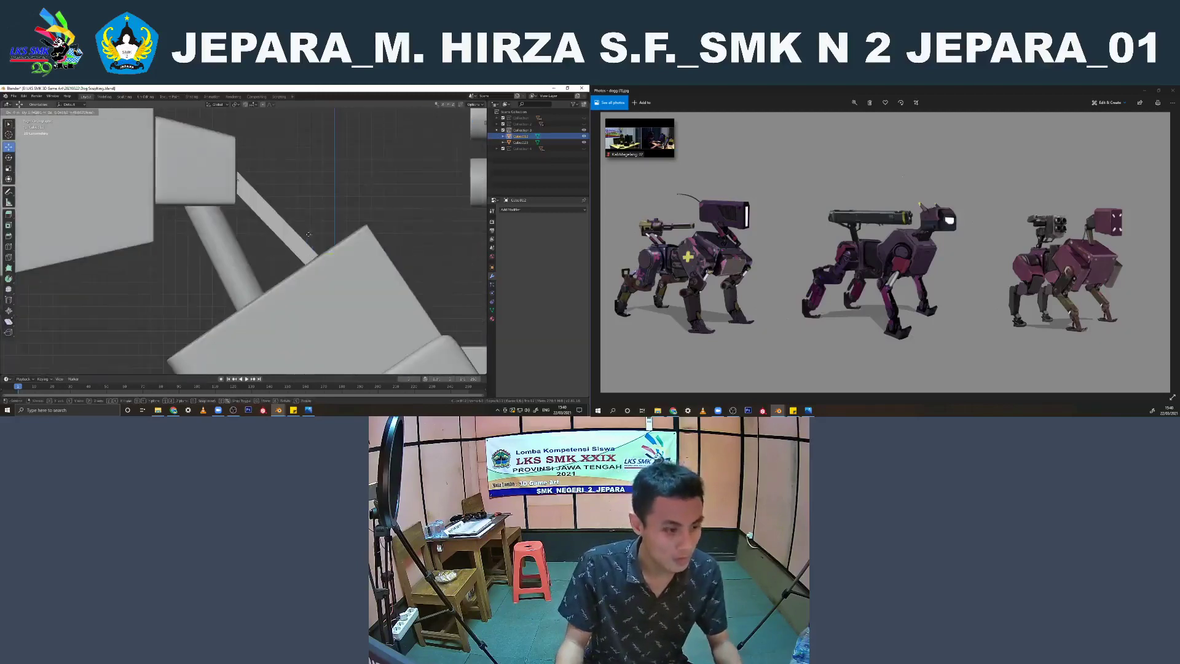
pyautogui.click(290, 226)
pyautogui.press('Tab')
pyautogui.scroll(-5, 290, 225)
pyautogui.moveTo(290, 226); pyautogui.dragTo(288, 237, button='middle')
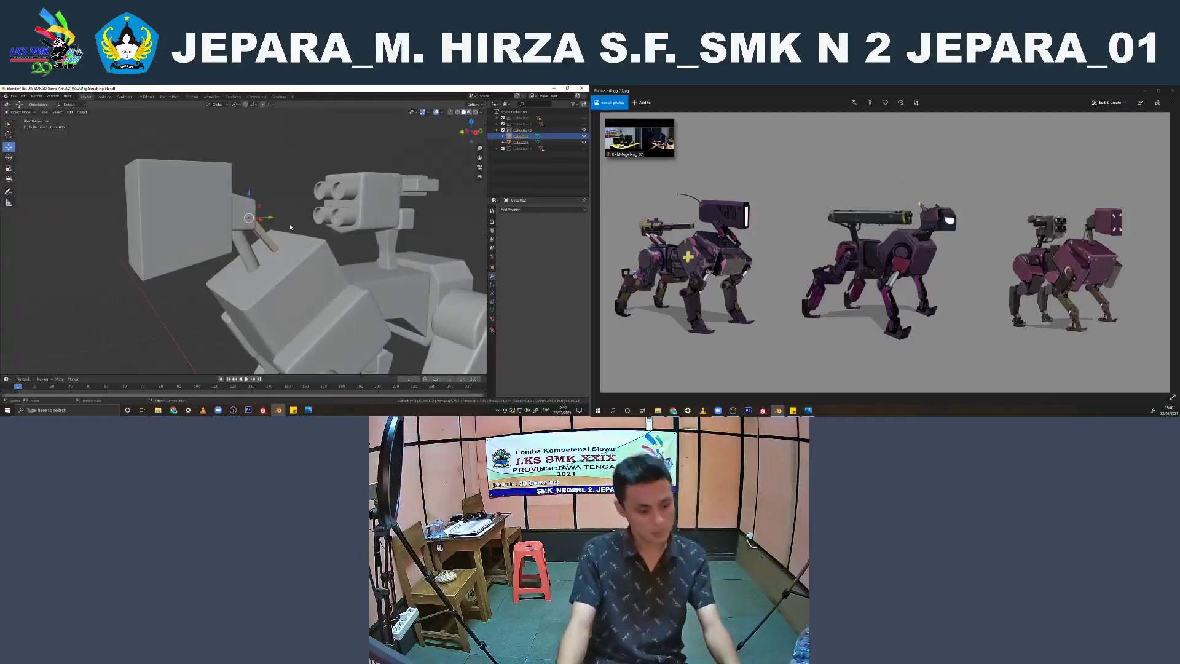
# Duplicate the neck strut in place and move the copy to another collection
pyautogui.hotkey('shift', 'd')
pyautogui.rightClick(316, 165)
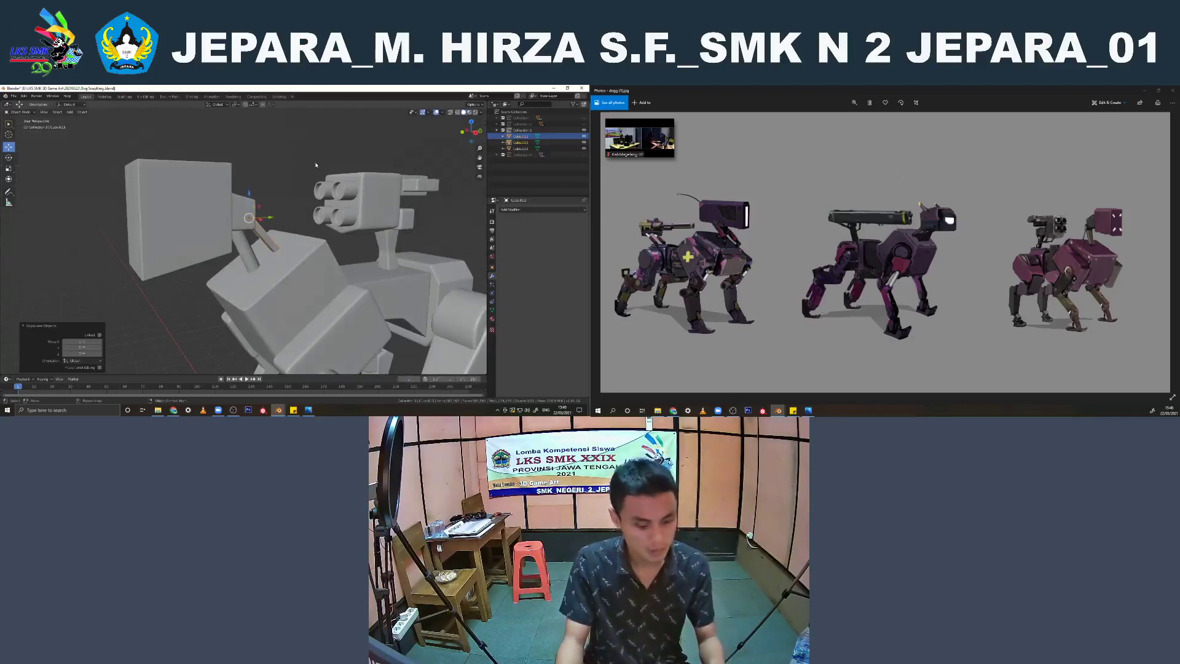
pyautogui.press('m')
pyautogui.click(298, 137)
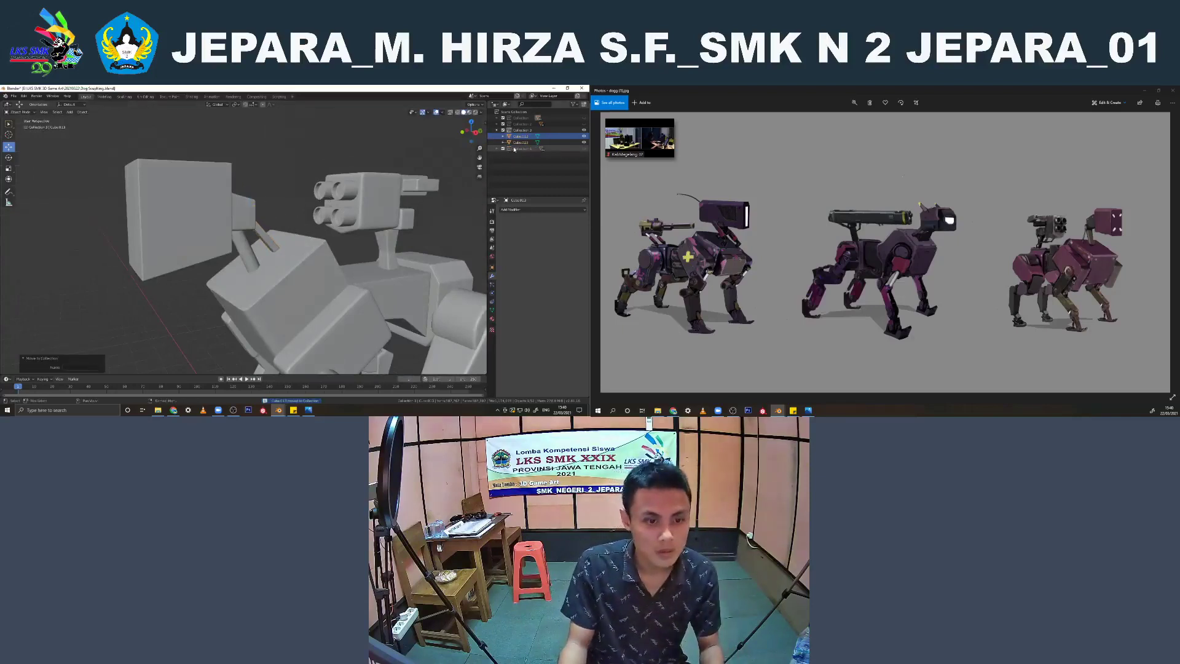
# Bevel the edges of the whole neck strut in Edit Mode and shade the strut smooth
pyautogui.click(261, 234)
pyautogui.scroll(4, 262, 235)
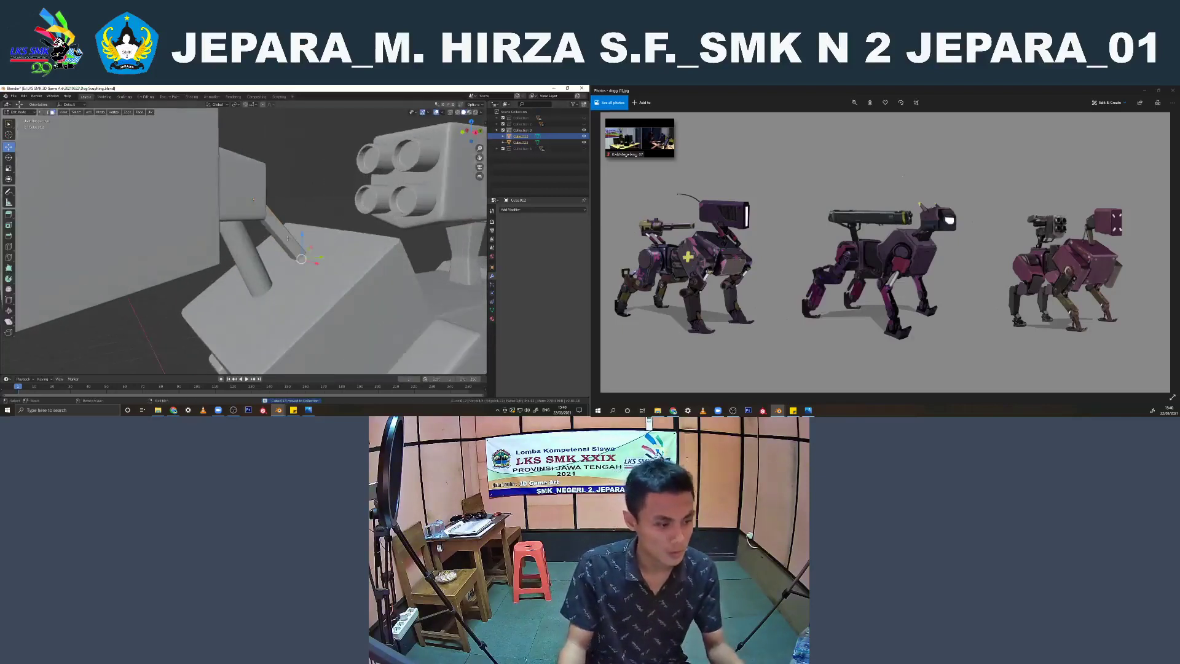
pyautogui.moveTo(337, 243); pyautogui.dragTo(321, 247, button='middle')
pyautogui.scroll(2, 318, 248)
pyautogui.press('Tab')
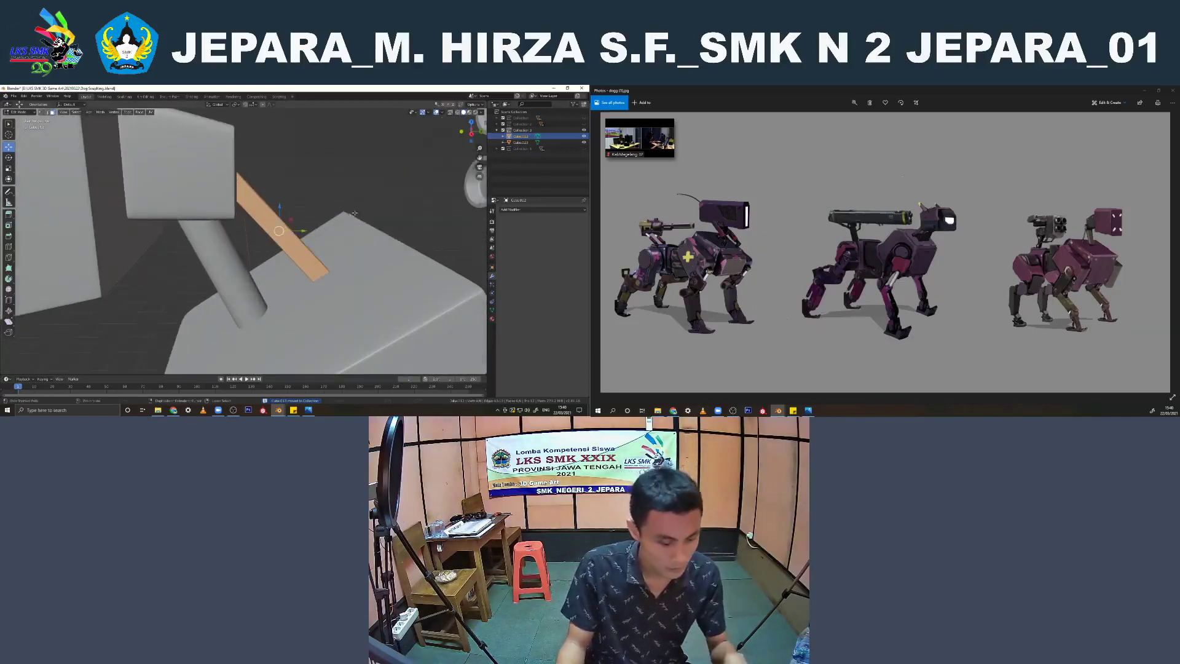
pyautogui.hotkey('ctrl', 'b')
pyautogui.click(356, 210)
pyautogui.press('Tab')
pyautogui.rightClick(291, 236)
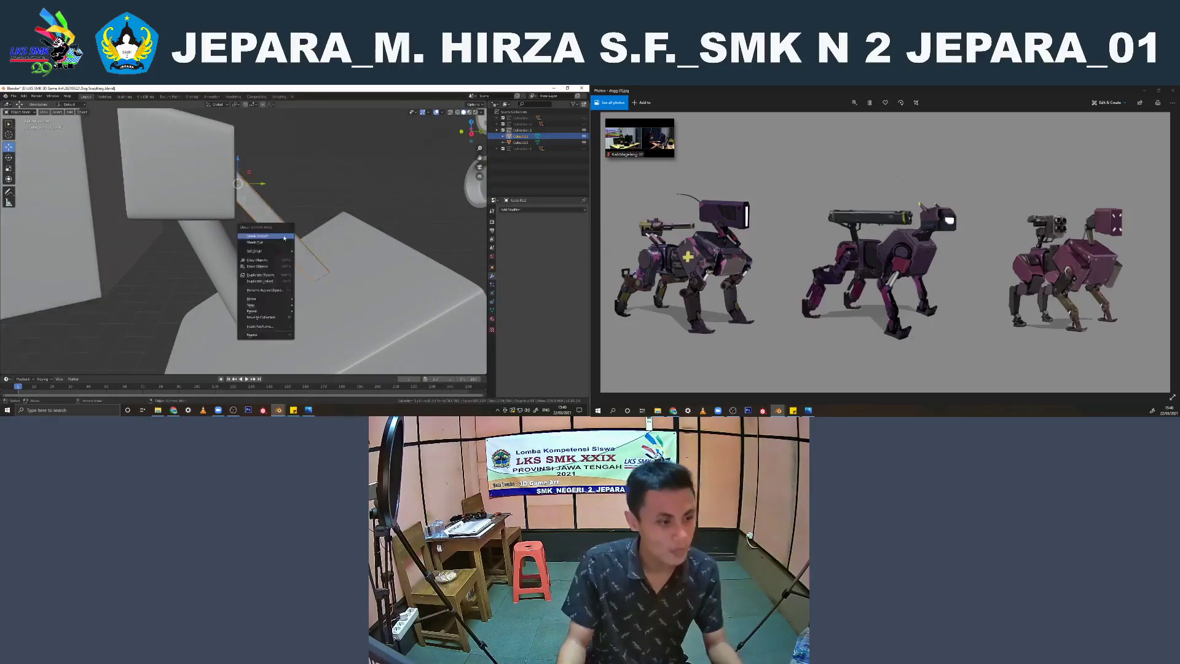
pyautogui.click(291, 237)
# Add a Subdivision Surface modifier to the neck strut and raise its viewport level by one
pyautogui.scroll(-5, 295, 237)
pyautogui.moveTo(298, 236); pyautogui.dragTo(354, 246, button='middle')
pyautogui.click(541, 210)
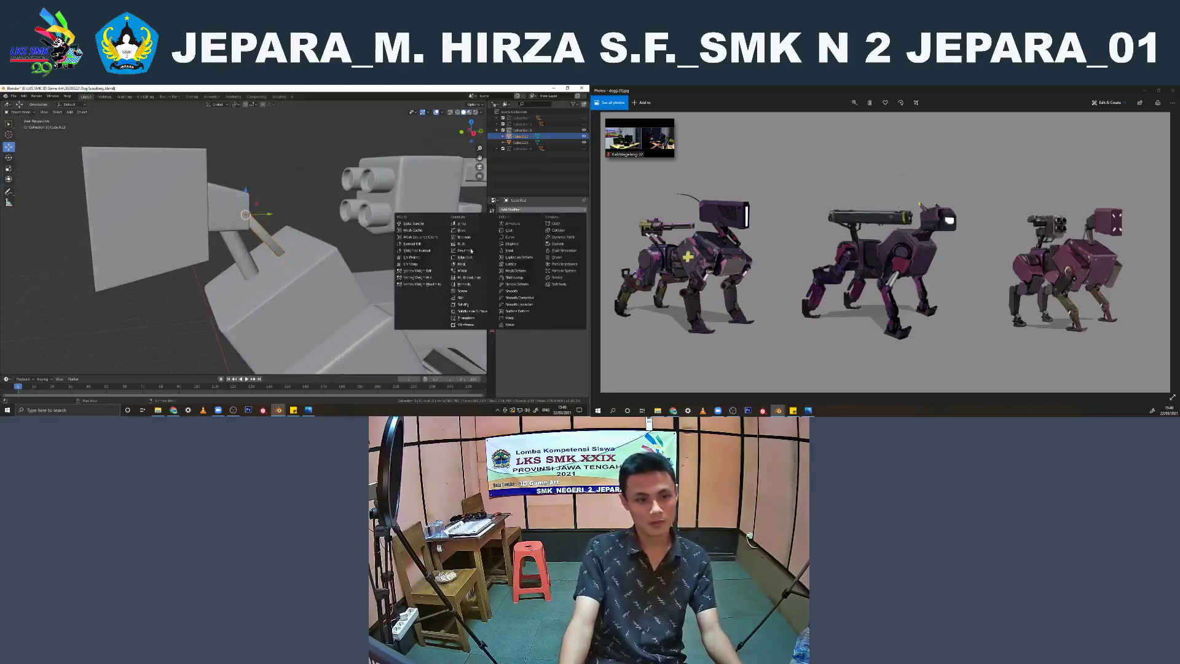
pyautogui.click(462, 316)
pyautogui.click(539, 257)
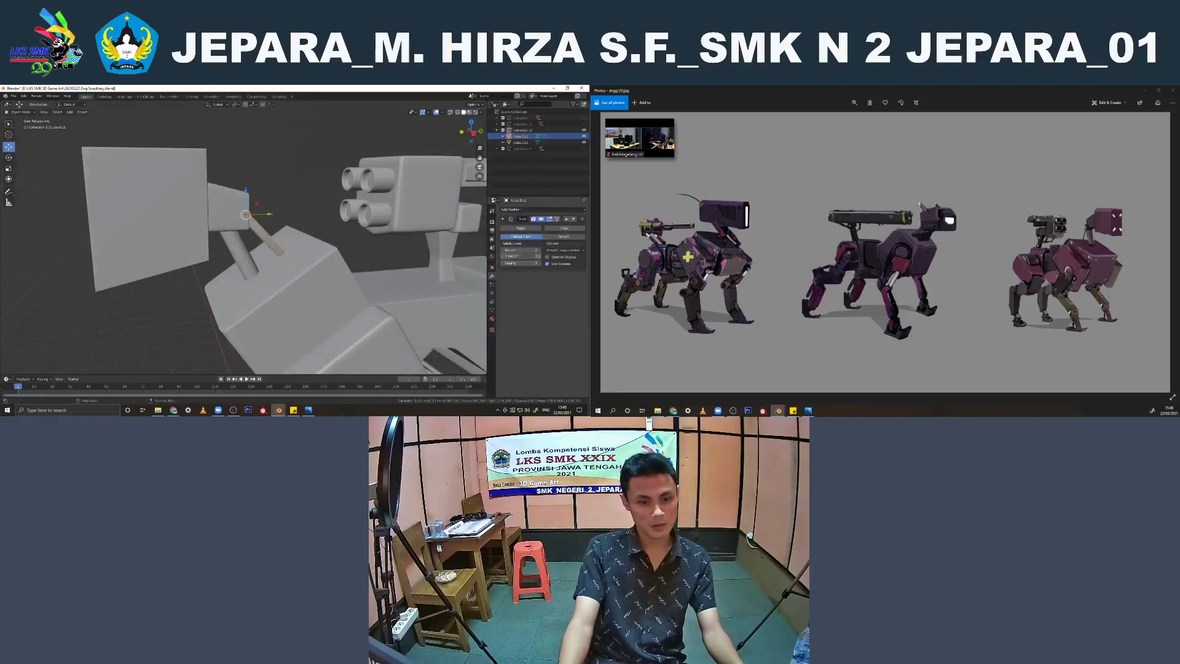
pyautogui.click(316, 200)
pyautogui.moveTo(316, 201)
pyautogui.mouseDown(button='middle')
pyautogui.moveTo(307, 193)
pyautogui.moveTo(257, 245)
pyautogui.mouseUp(button='middle')
# Select the neck strut in wireframe shading and raise its viewport subdivision level further to densify the mesh
pyautogui.hotkey('shift', 'z')
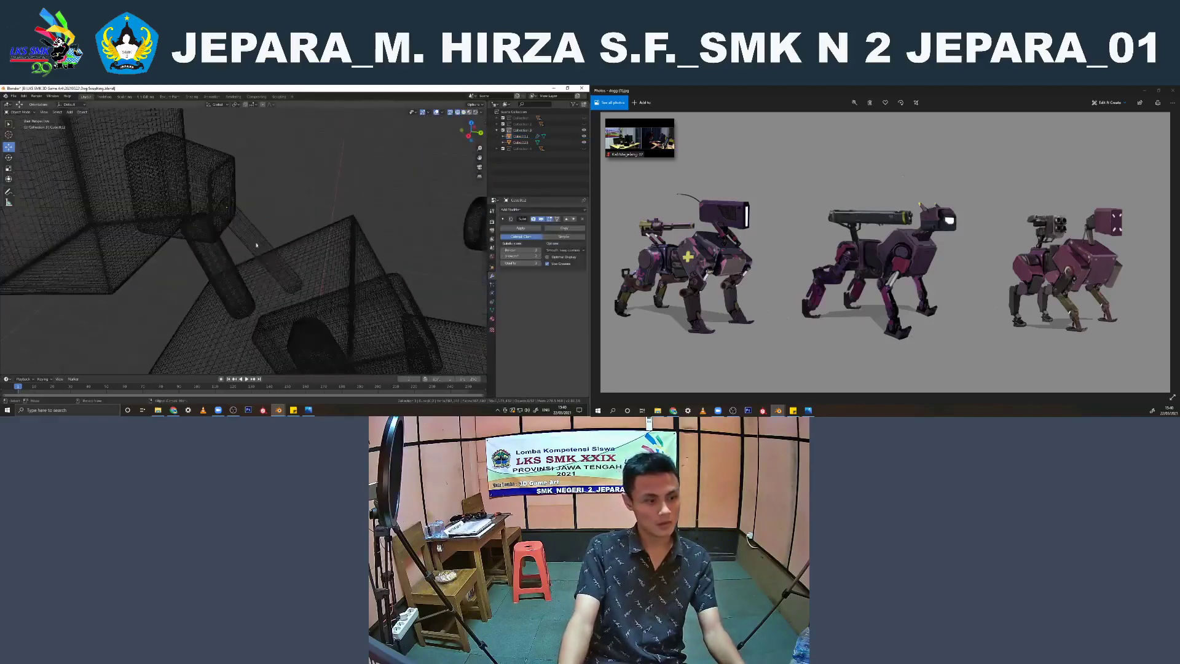
pyautogui.click(262, 256)
pyautogui.click(267, 244)
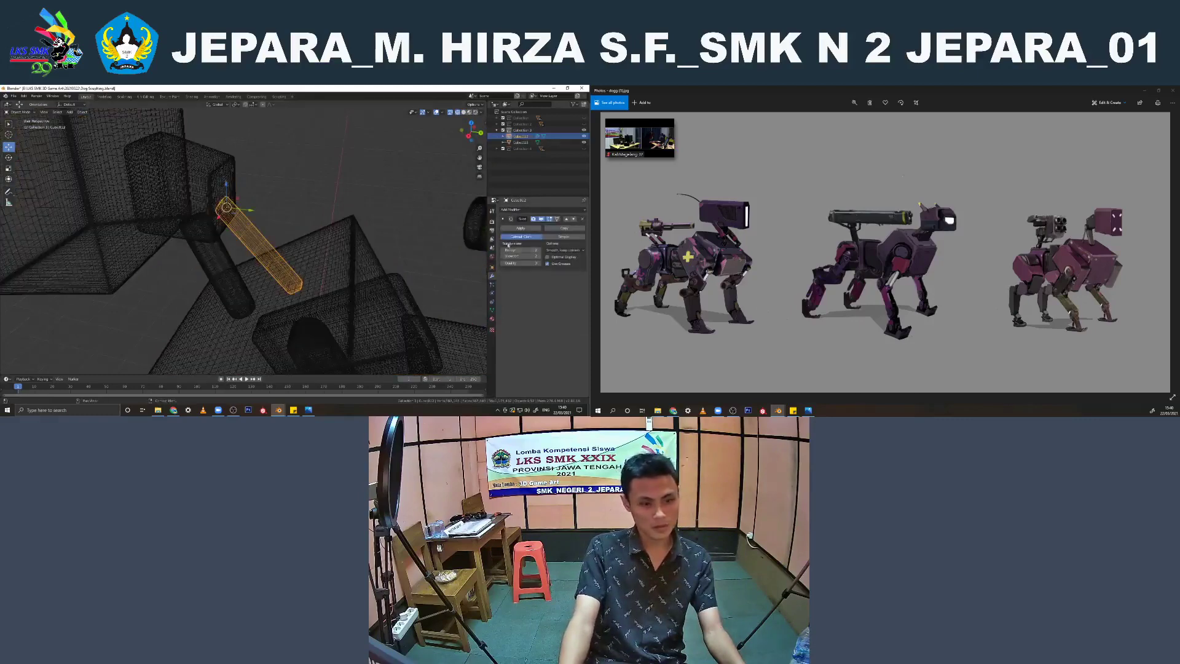
pyautogui.click(540, 257)
pyautogui.click(540, 256)
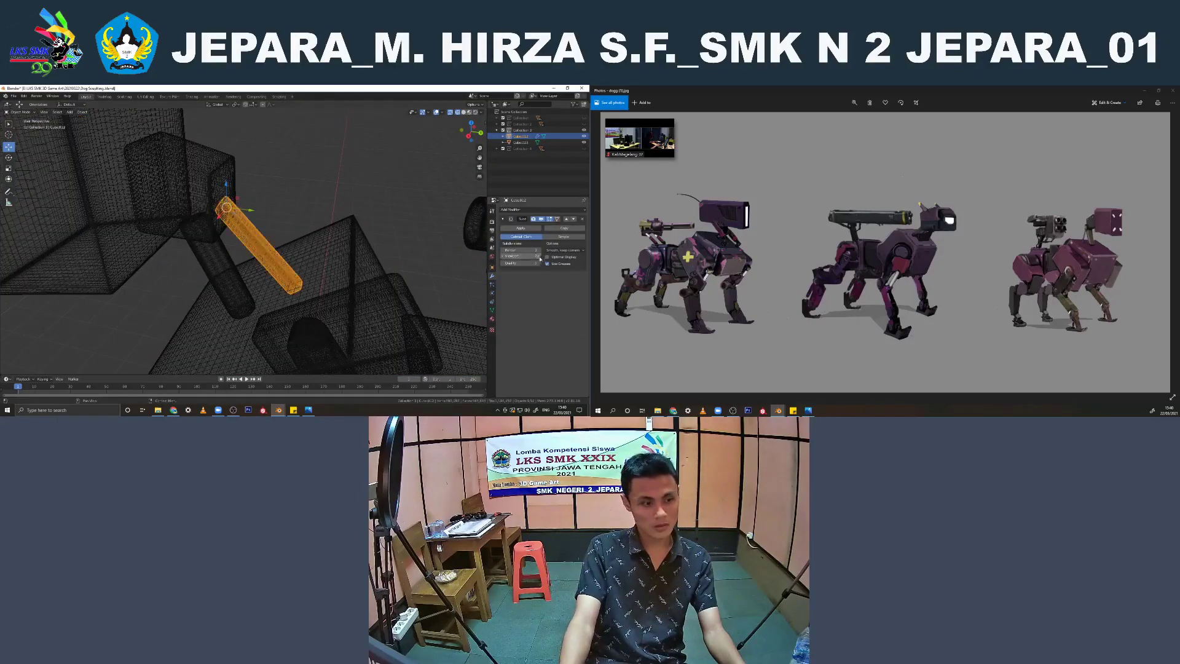
# Return to solid shading, join the neck strut to the robot dog's body, and save the file
pyautogui.scroll(1, 264, 240)
pyautogui.press('z')
pyautogui.click(317, 241)
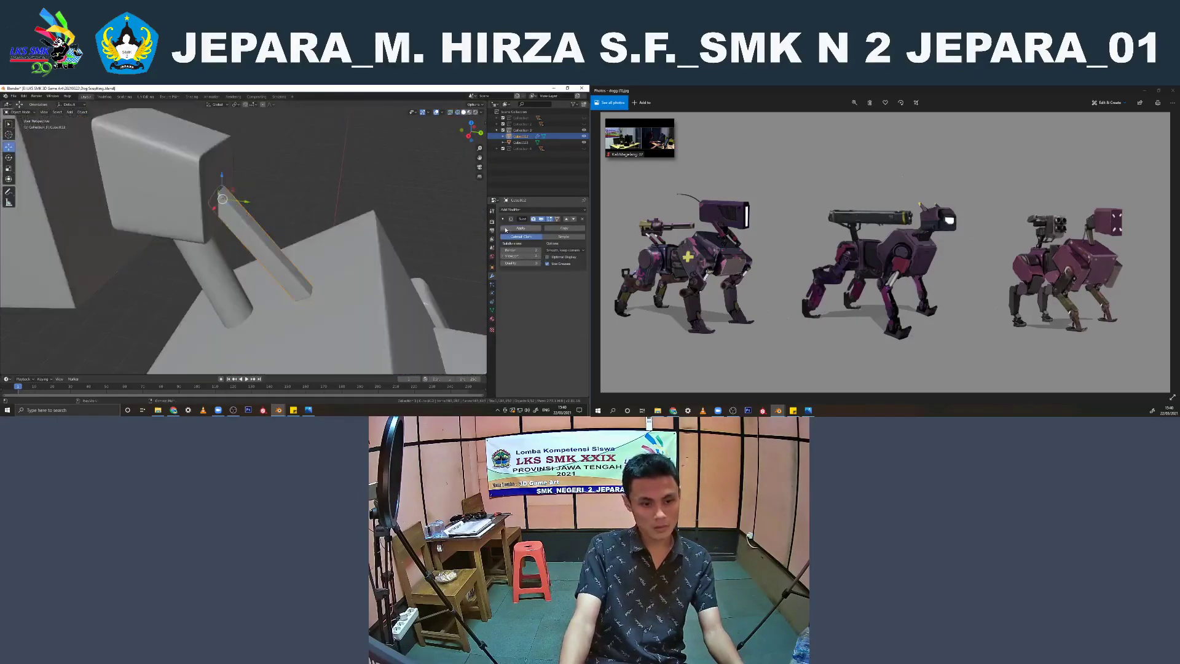
pyautogui.keyDown('shift'); pyautogui.click(372, 260); pyautogui.keyUp('shift')
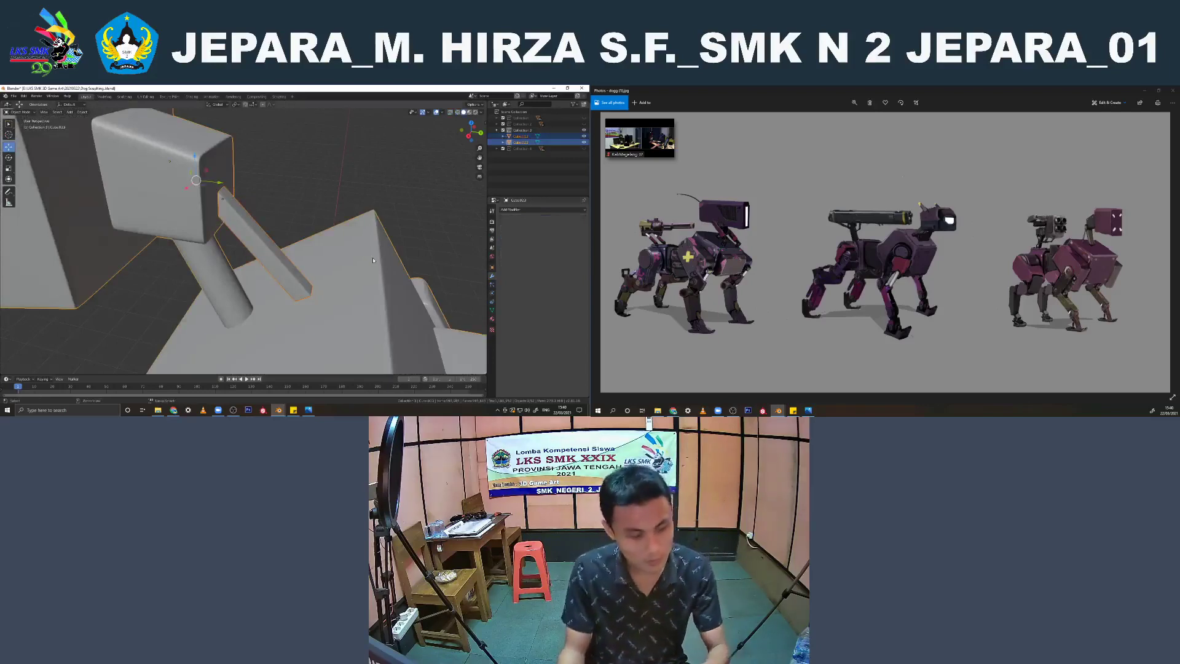
pyautogui.hotkey('ctrl', 'j')
pyautogui.scroll(-3, 290, 223)
pyautogui.click(293, 221)
pyautogui.scroll(-6, 293, 221)
pyautogui.moveTo(293, 222)
pyautogui.mouseDown(button='middle')
pyautogui.moveTo(432, 205)
pyautogui.moveTo(329, 229)
pyautogui.moveTo(271, 225)
pyautogui.mouseUp(button='middle')
pyautogui.scroll(-3, 330, 221)
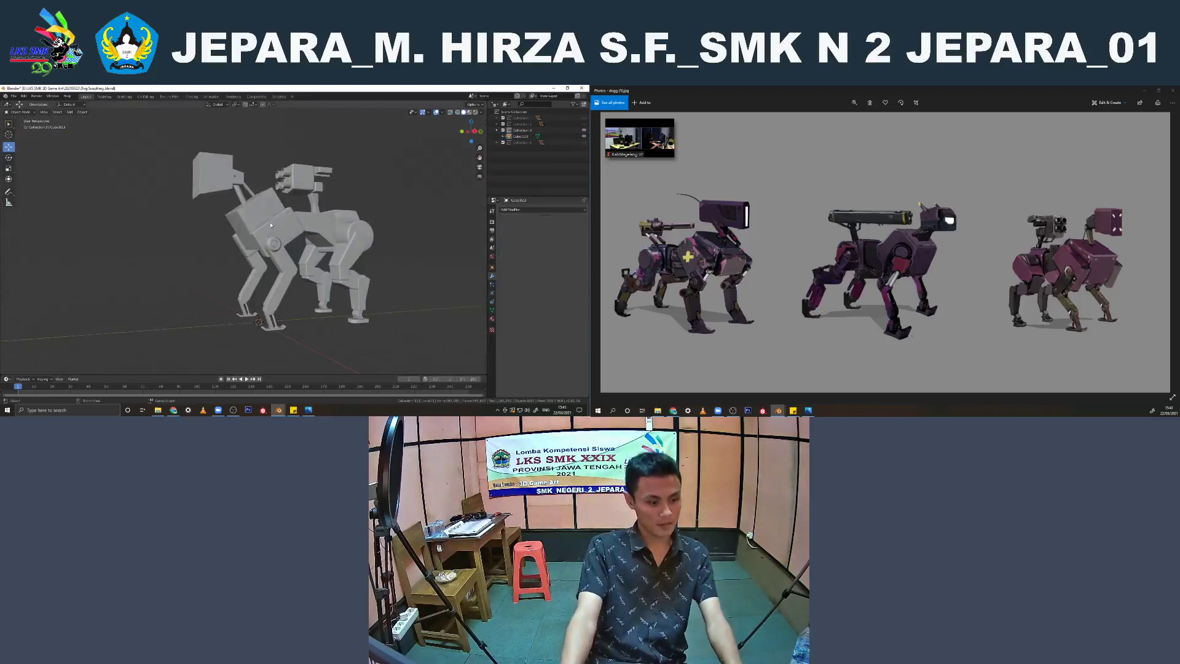
pyautogui.hotkey('ctrl', 's')
# Select the joined robot dog and apply all its transforms
pyautogui.click(270, 225)
pyautogui.press('KP_3')
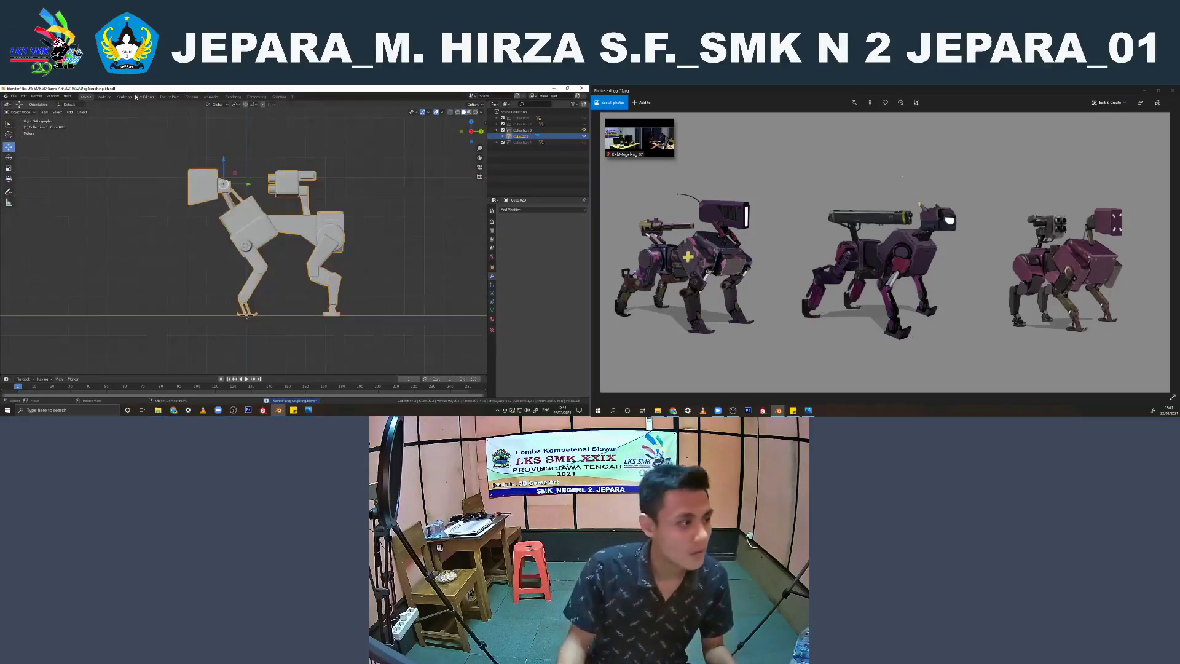
pyautogui.click(125, 98)
pyautogui.click(86, 97)
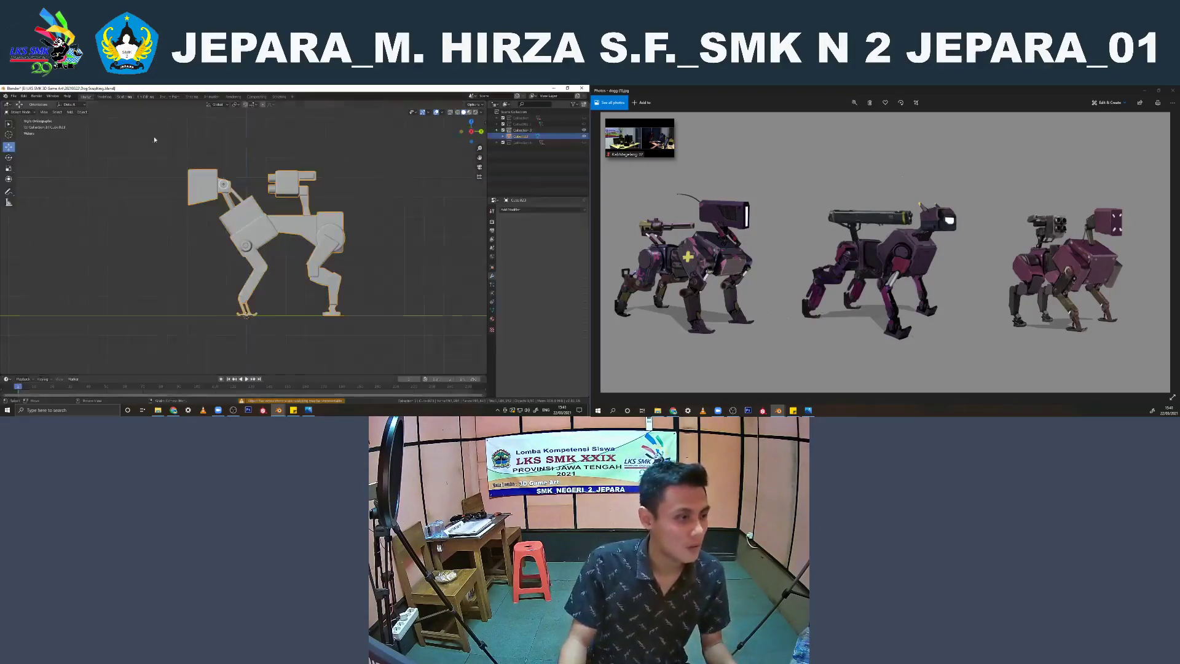
pyautogui.hotkey('ctrl', 'a')
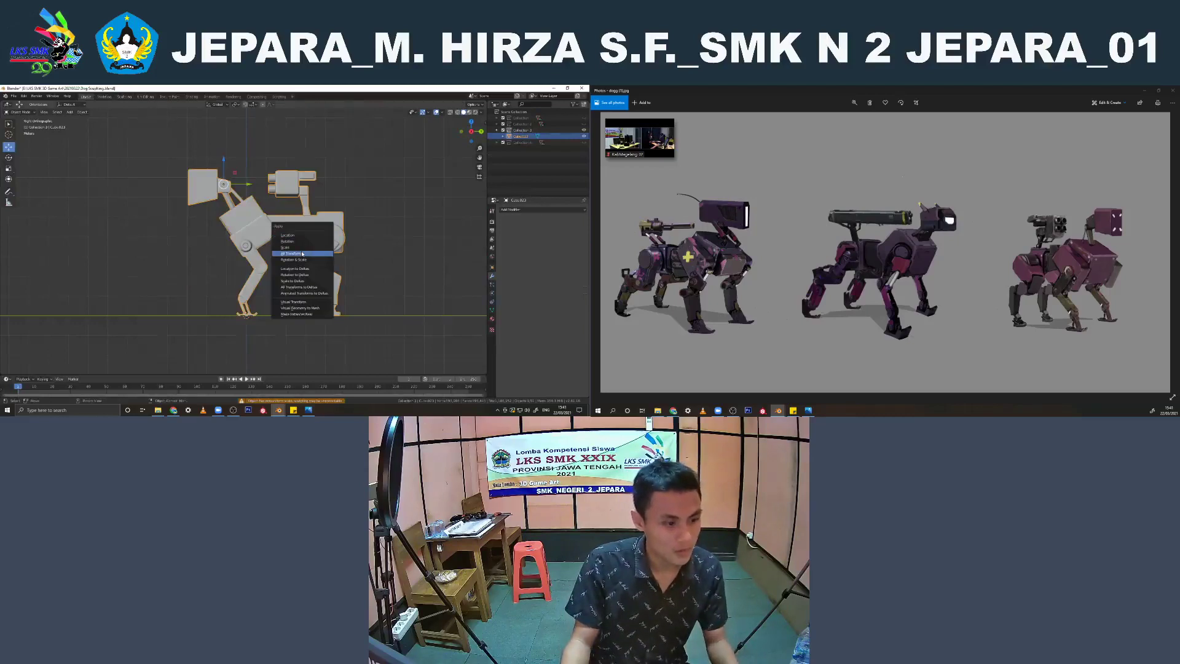
pyautogui.click(302, 253)
pyautogui.press('Tab')
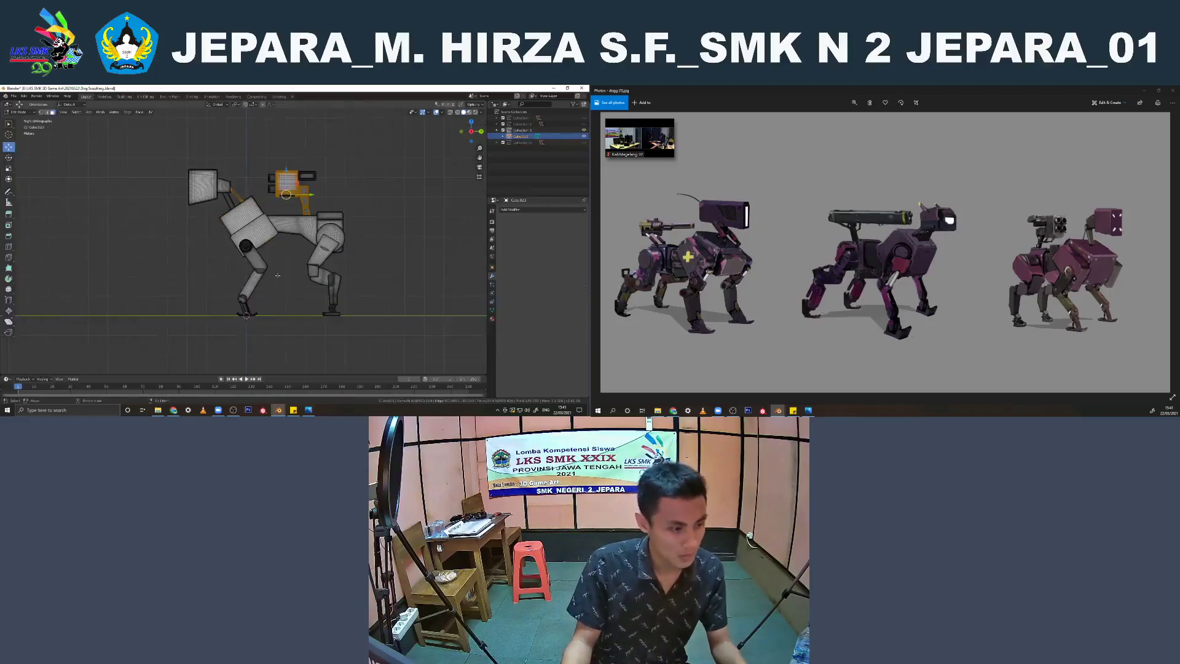
pyautogui.press('Tab')
pyautogui.moveTo(278, 278)
pyautogui.mouseDown(button='middle')
pyautogui.moveTo(296, 295)
pyautogui.moveTo(299, 272)
pyautogui.mouseUp(button='middle')
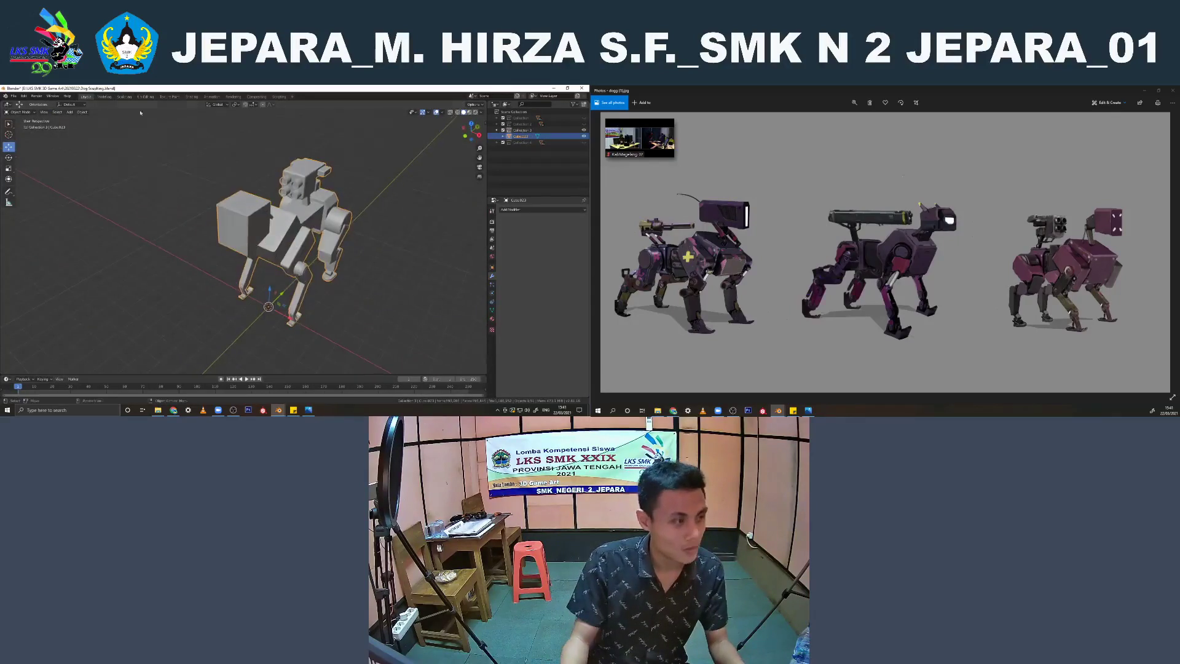
# Switch to the Sculpting workspace and choose the Scrape/Peaks brush for the robot dog mesh
pyautogui.click(124, 97)
pyautogui.moveTo(275, 196); pyautogui.dragTo(237, 200, button='middle')
pyautogui.scroll(3, 235, 200)
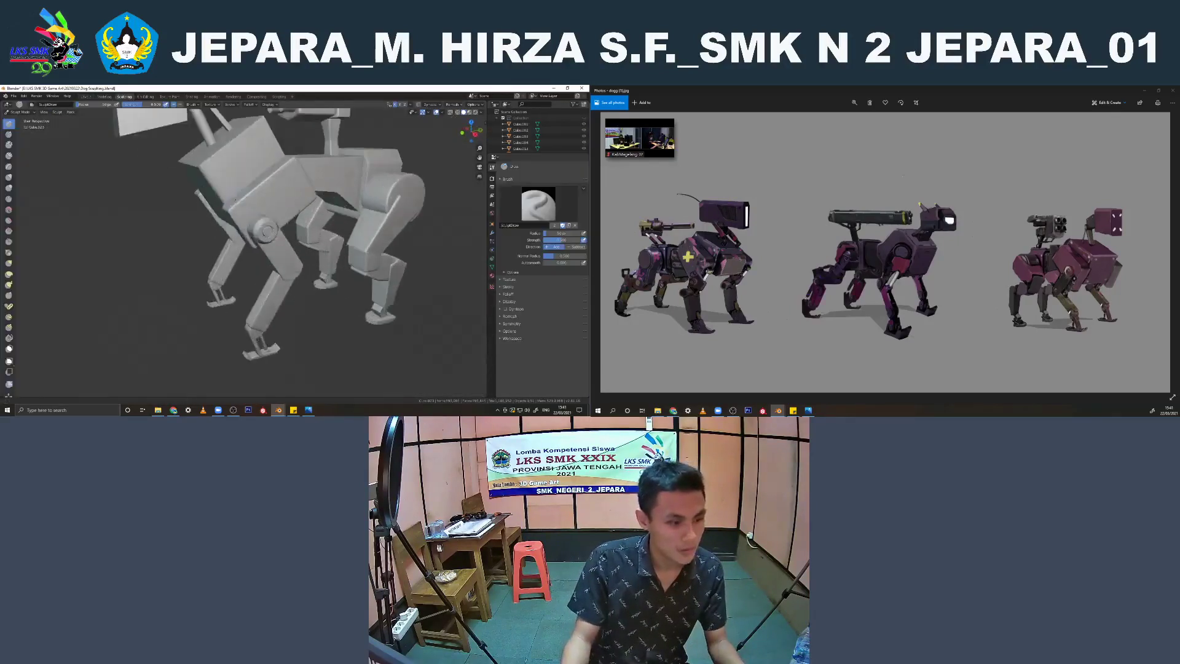
pyautogui.scroll(3, 235, 199)
pyautogui.click(272, 256)
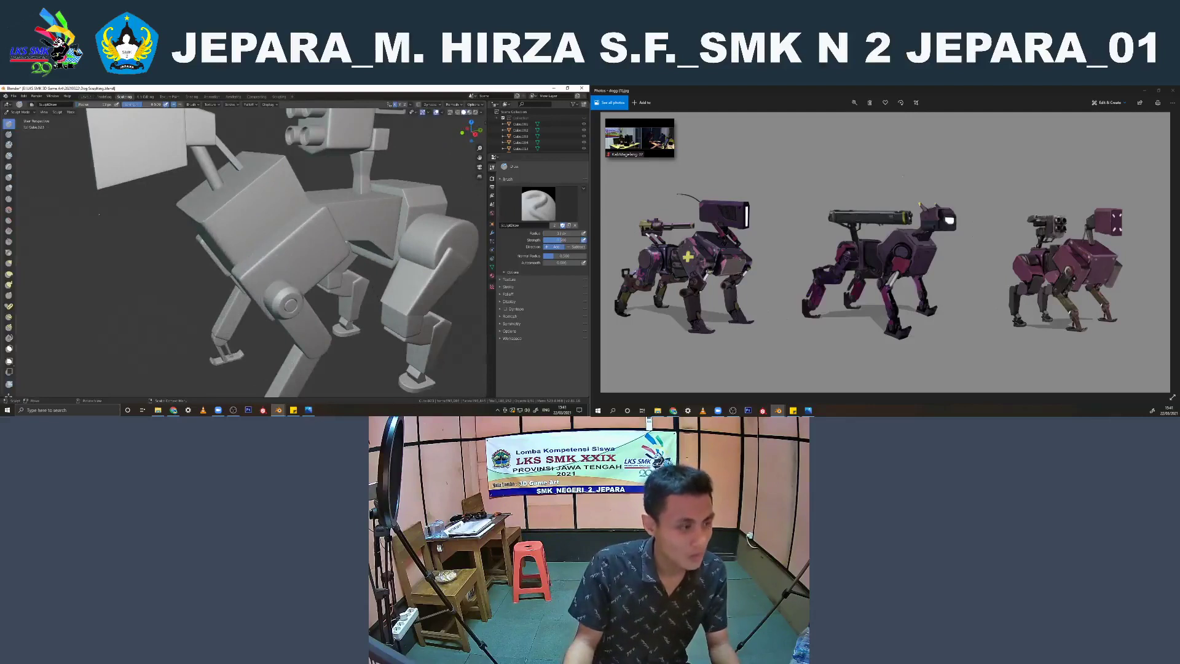
pyautogui.click(8, 252)
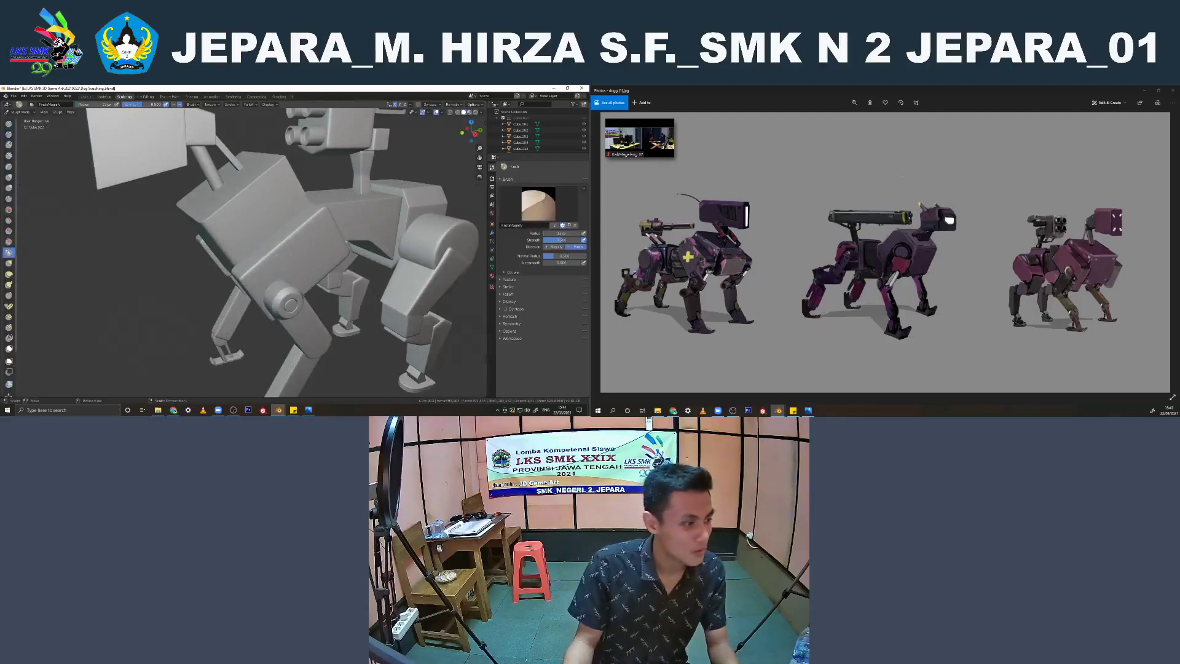
pyautogui.click(9, 241)
pyautogui.scroll(2, 247, 280)
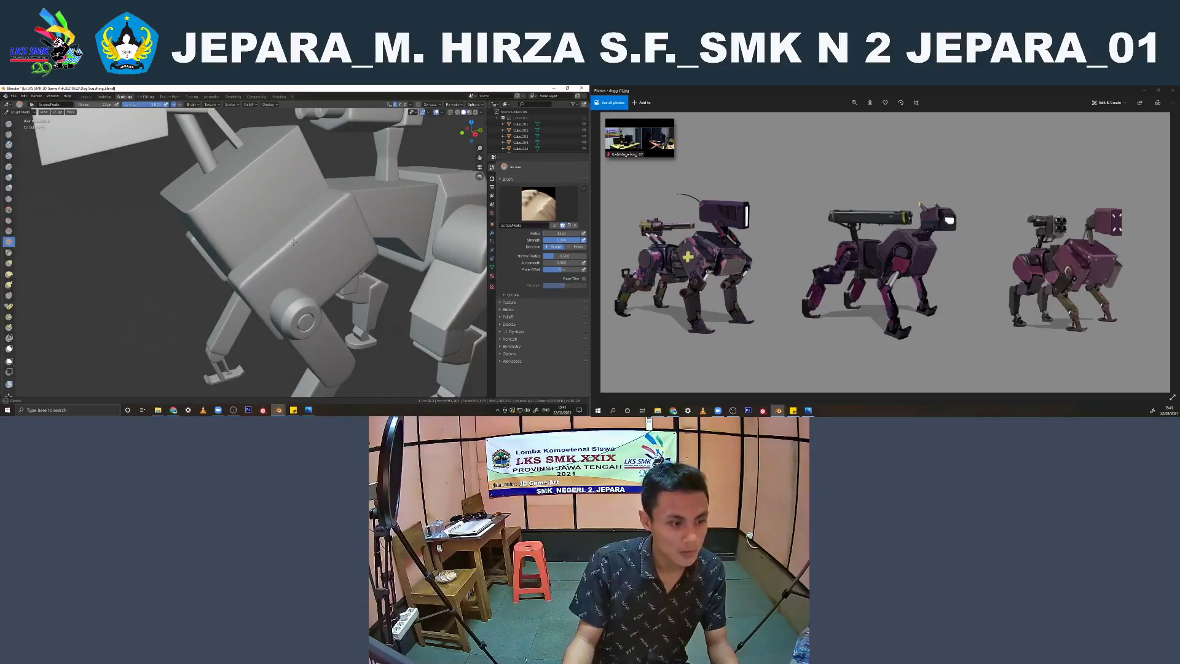
# Adjust the brush radius and scrape along the upper edges of the front chest block
pyautogui.moveTo(293, 242); pyautogui.dragTo(203, 246, button='middle')
pyautogui.press('f')
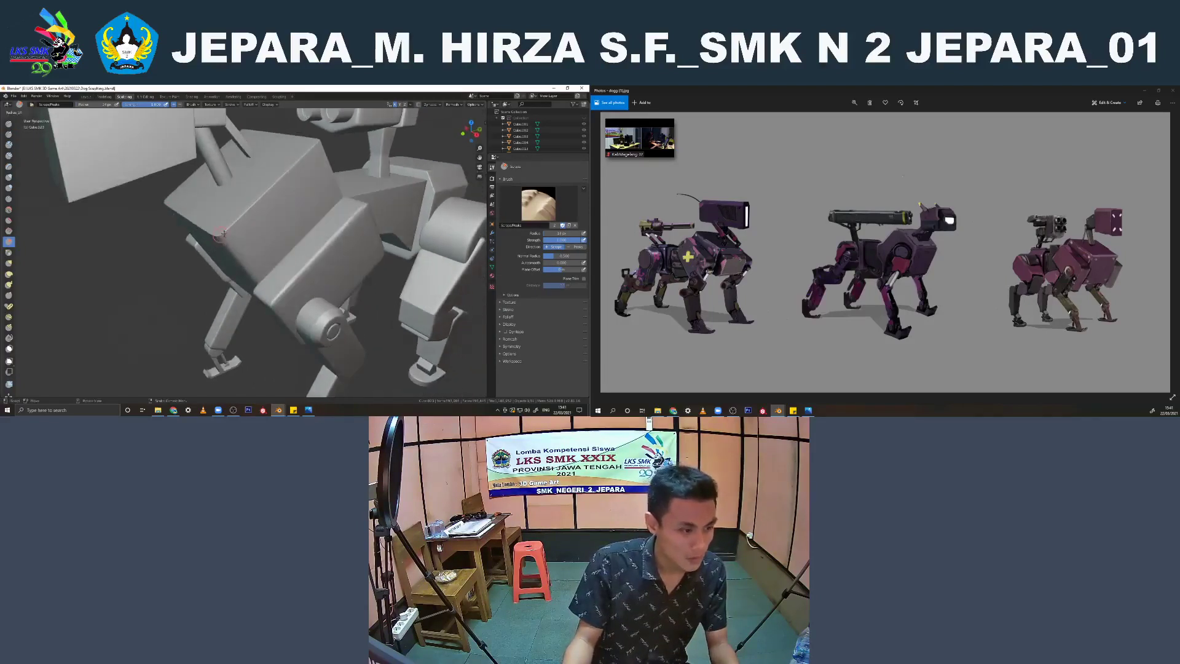
pyautogui.click(224, 234)
pyautogui.moveTo(224, 235); pyautogui.dragTo(245, 212)
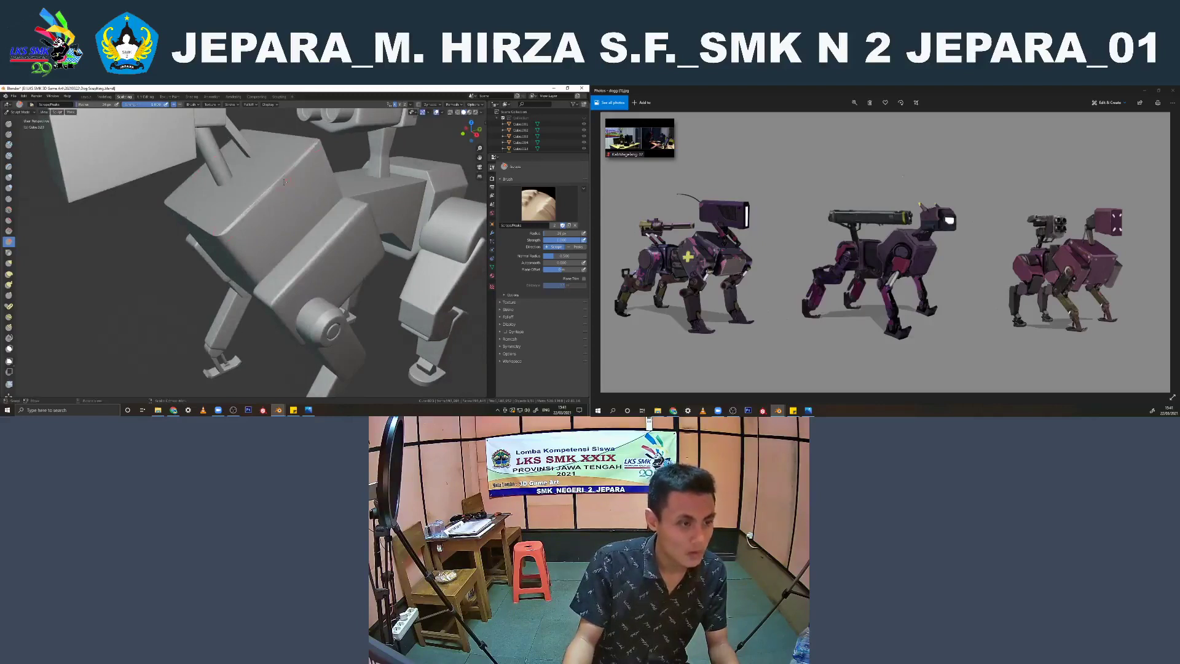
pyautogui.moveTo(284, 181); pyautogui.dragTo(270, 188, button='middle')
pyautogui.moveTo(206, 198); pyautogui.dragTo(247, 201)
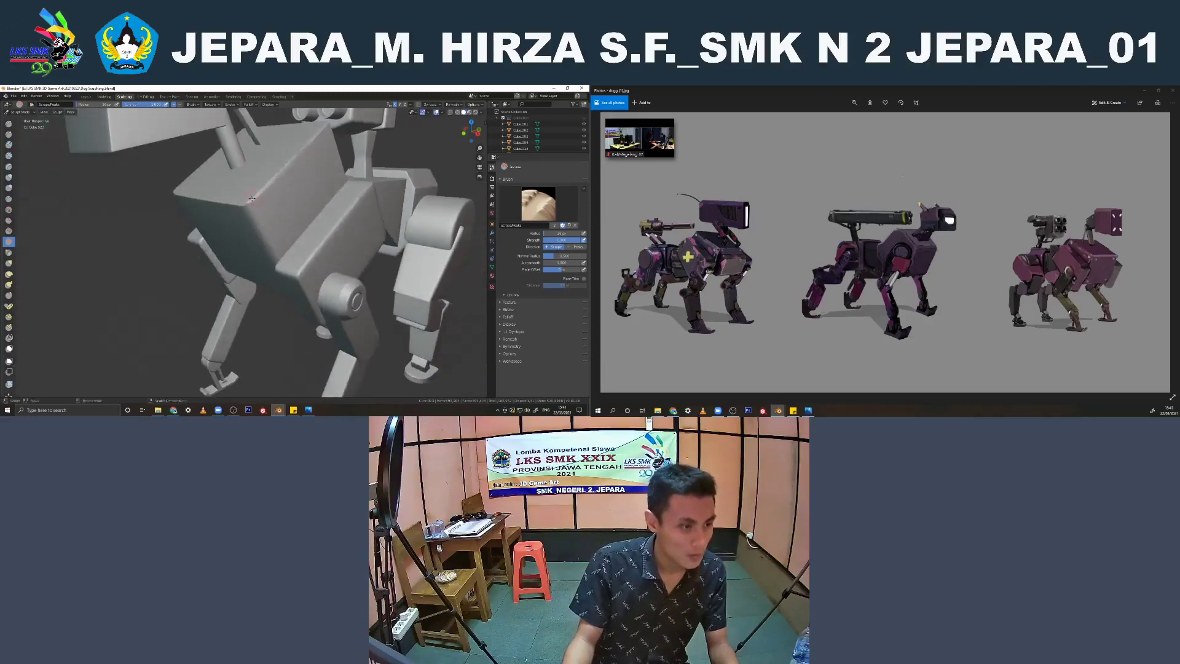
pyautogui.moveTo(247, 201); pyautogui.dragTo(196, 237, button='middle')
# Scrape the side edges of the chest block and the upper edge of the torso behind it
pyautogui.moveTo(185, 248); pyautogui.dragTo(209, 204)
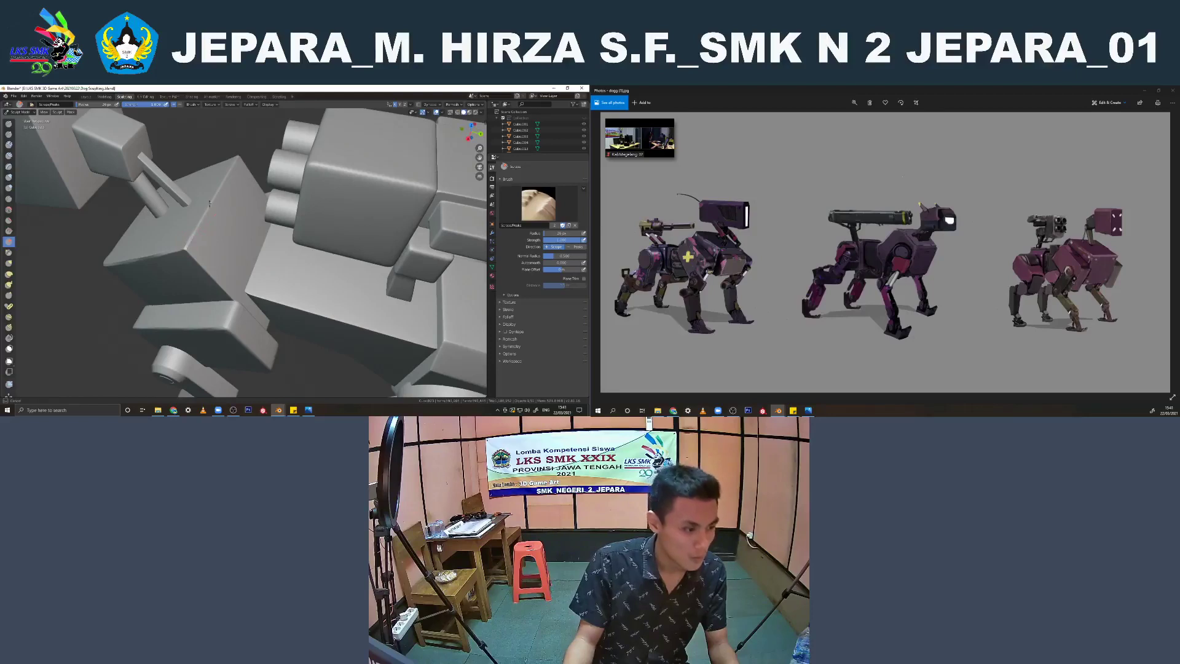
pyautogui.moveTo(233, 161); pyautogui.dragTo(225, 179, button='middle')
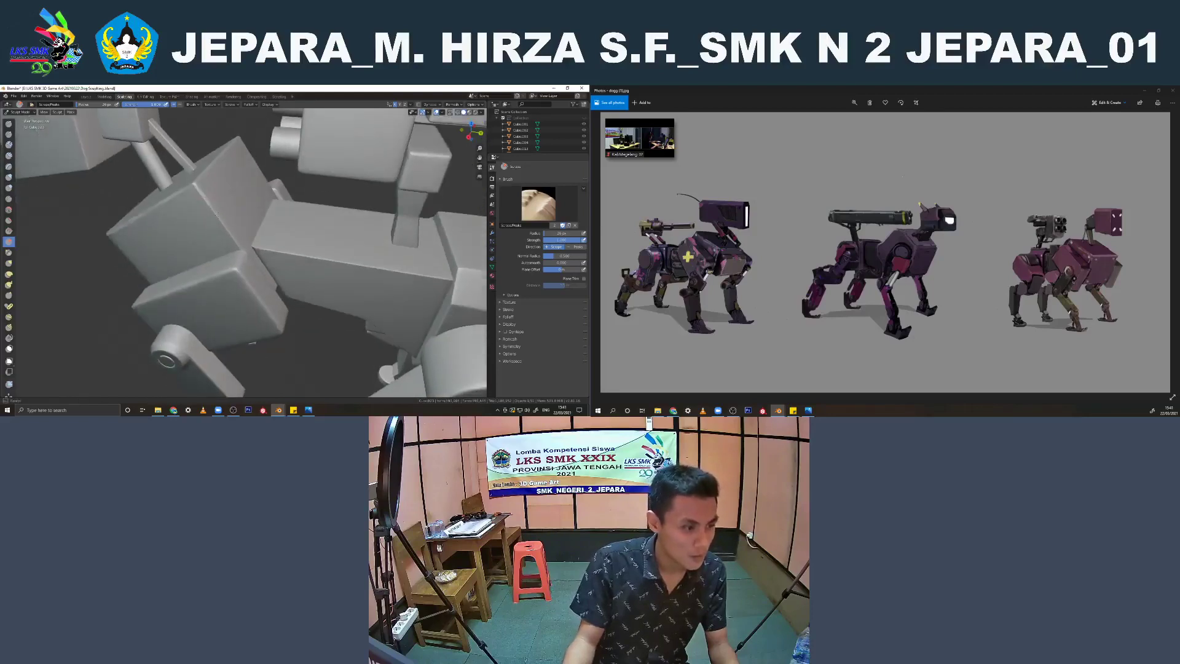
pyautogui.moveTo(230, 237); pyautogui.dragTo(252, 243, button='middle')
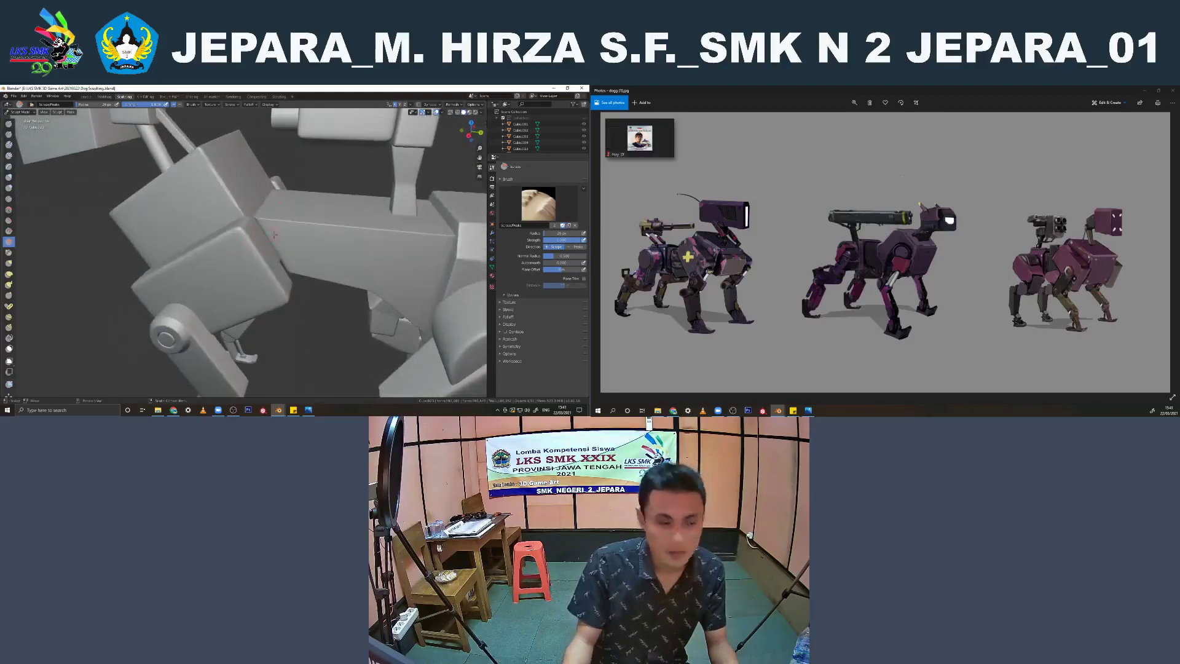
pyautogui.moveTo(267, 217); pyautogui.dragTo(324, 223)
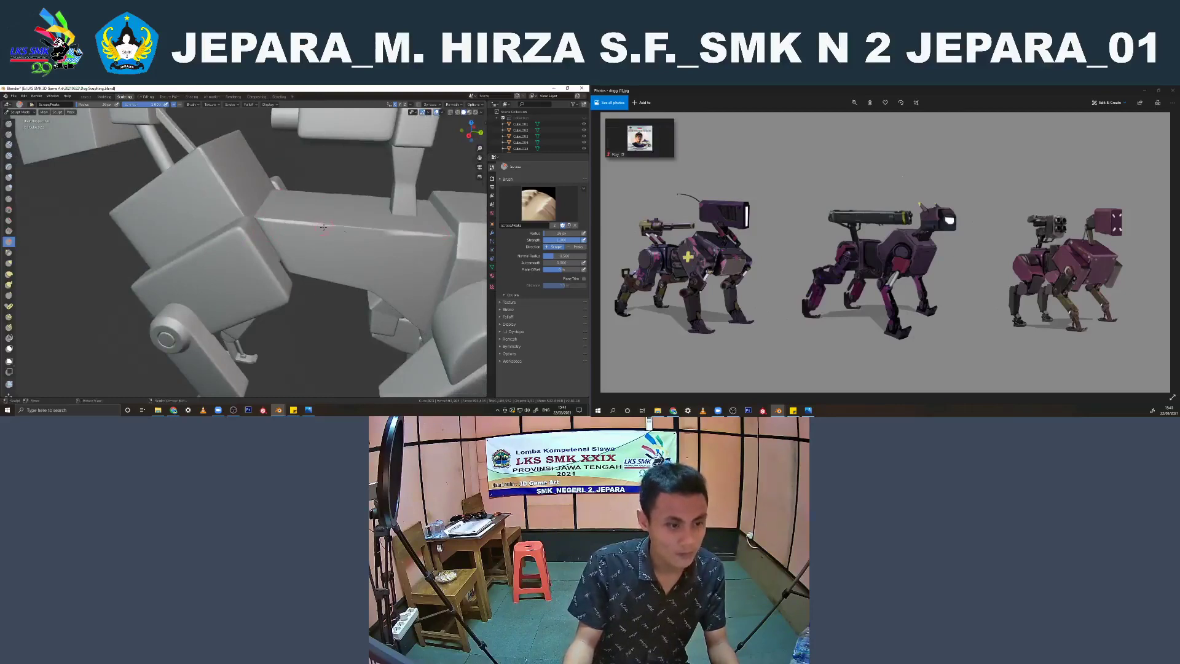
# Scrape the front vertical edge and corners of the box-shaped head
pyautogui.press('Home')
pyautogui.scroll(5, 229, 209)
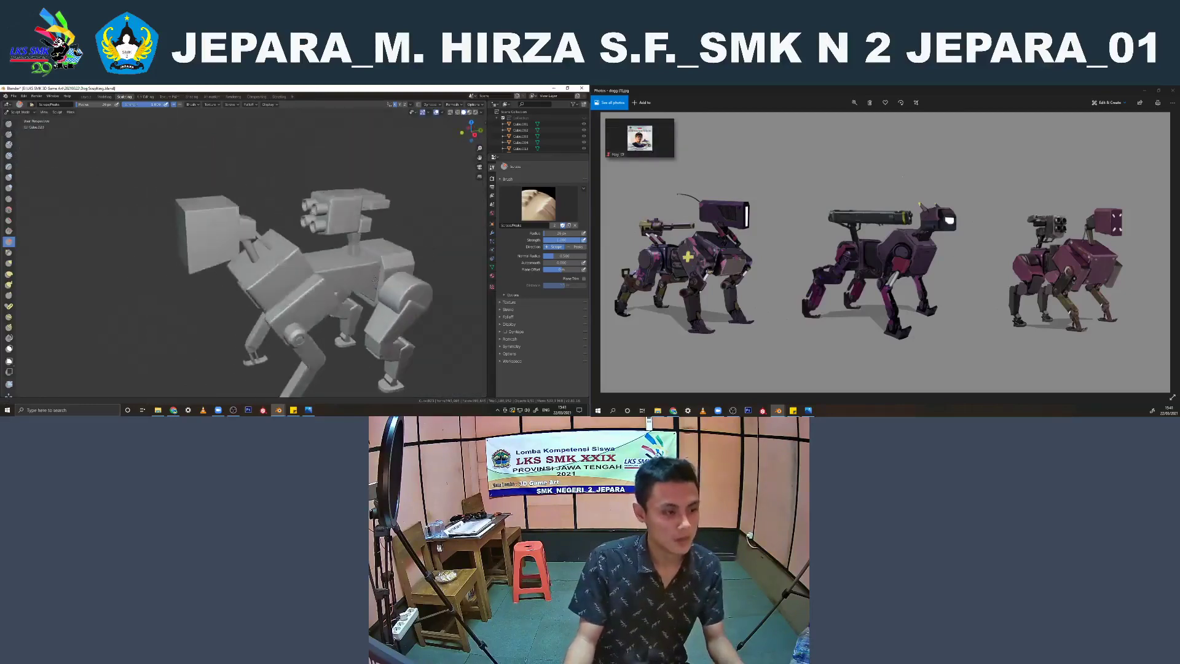
pyautogui.moveTo(227, 195); pyautogui.dragTo(226, 242)
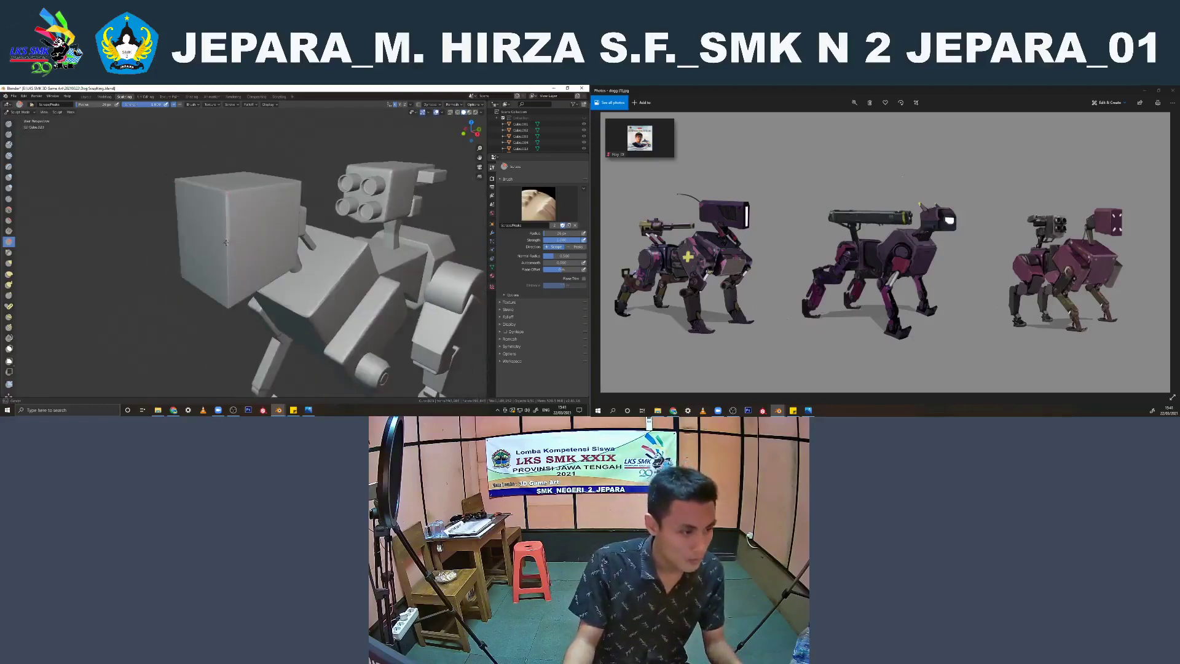
pyautogui.moveTo(217, 313); pyautogui.dragTo(226, 307, button='middle')
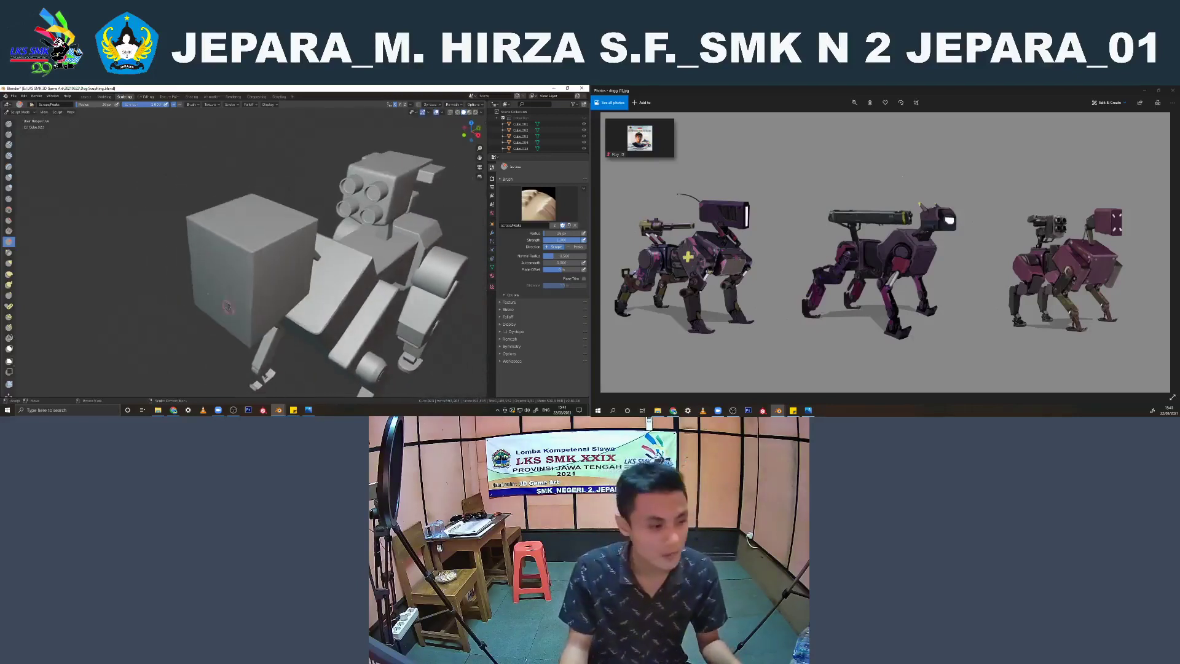
pyautogui.moveTo(254, 252); pyautogui.dragTo(256, 251)
pyautogui.moveTo(307, 229); pyautogui.dragTo(275, 219, button='middle')
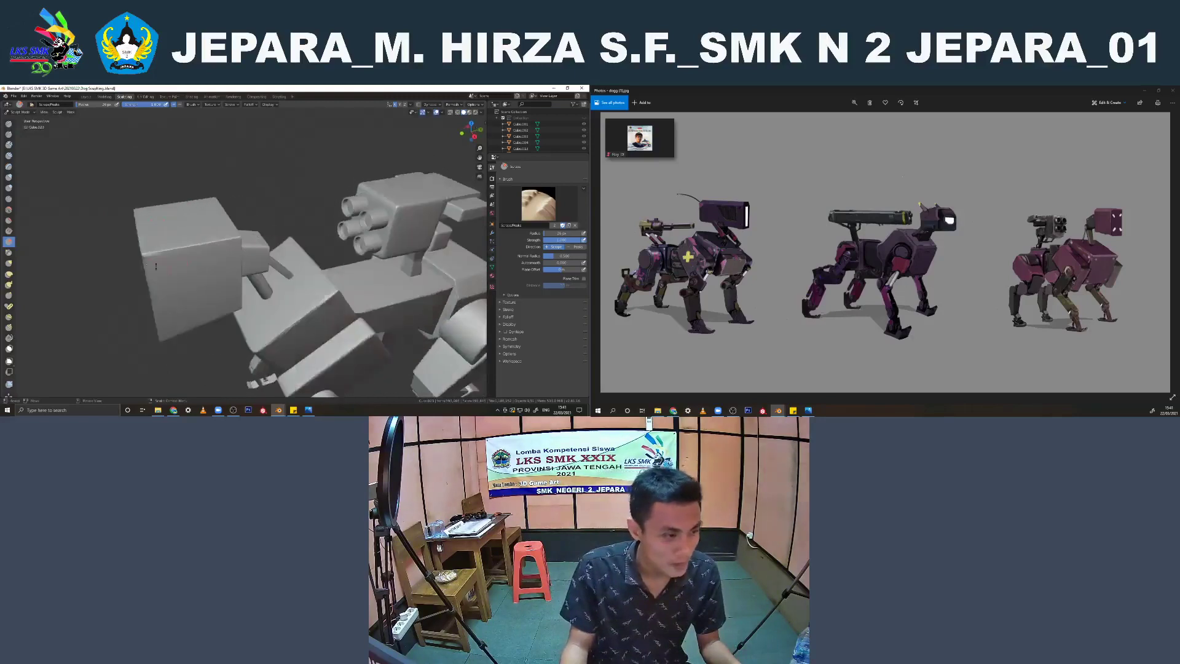
# Scrape back and forth along the upper side edge of the head
pyautogui.scroll(2, 246, 228)
pyautogui.moveTo(111, 251); pyautogui.dragTo(239, 230)
pyautogui.moveTo(221, 230); pyautogui.dragTo(104, 253)
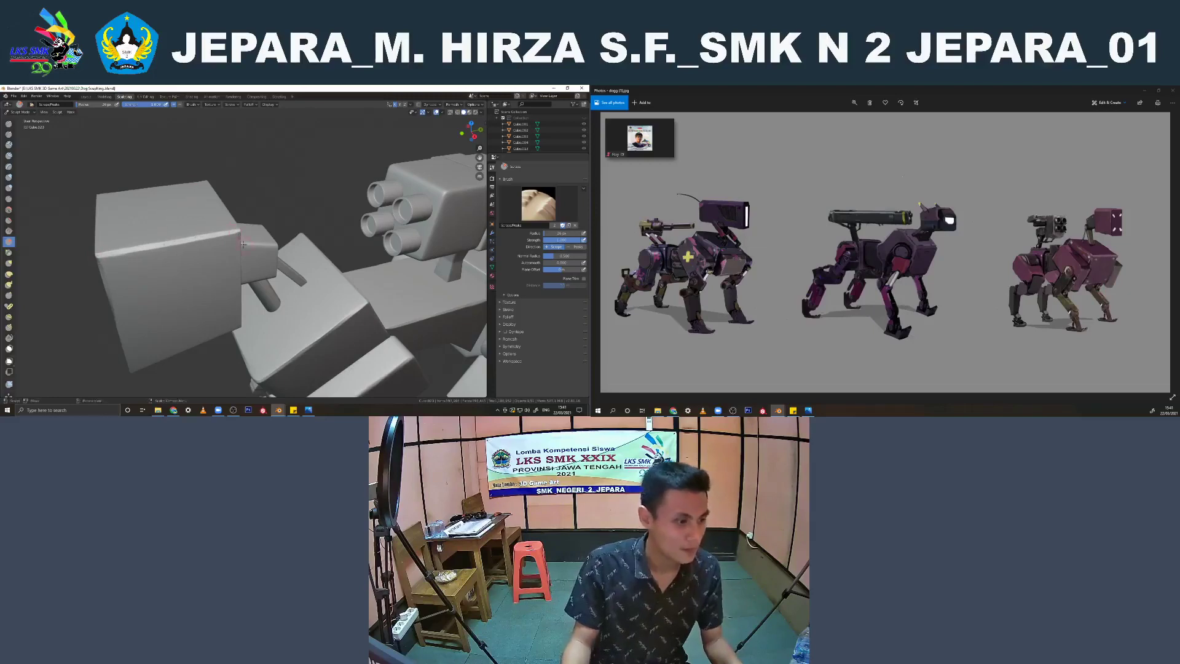
# Scrape the rear vertical edge of the head down to its lower corner
pyautogui.moveTo(243, 244); pyautogui.dragTo(126, 227, button='middle')
pyautogui.moveTo(142, 213); pyautogui.dragTo(142, 212)
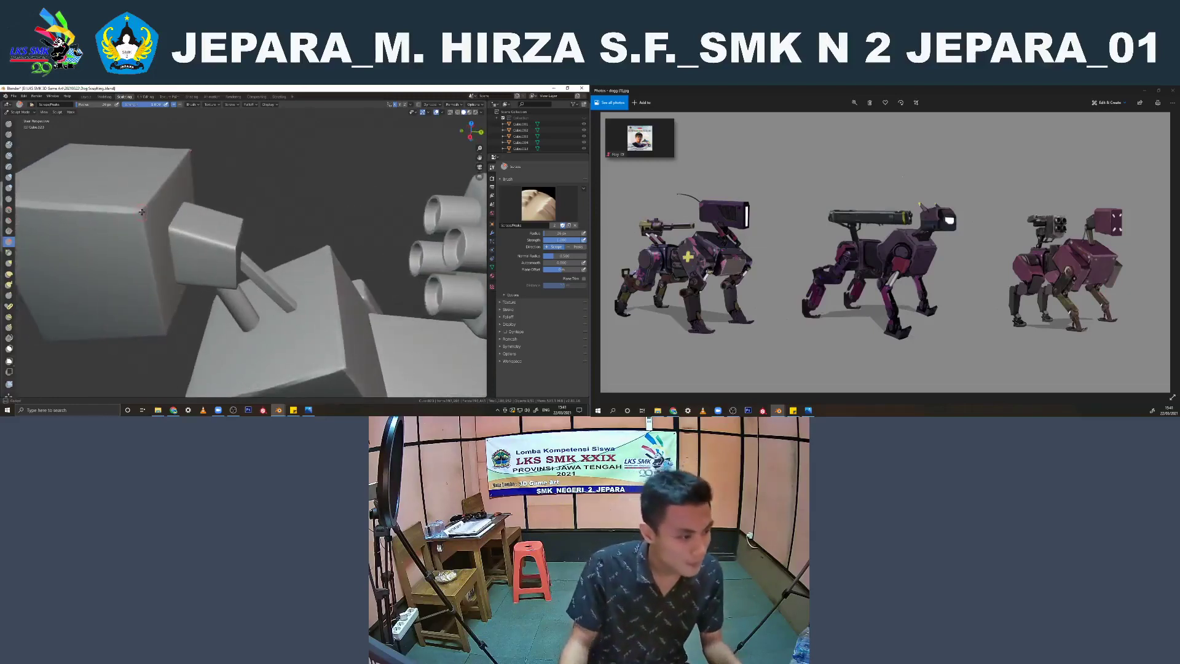
pyautogui.moveTo(164, 335); pyautogui.dragTo(156, 314)
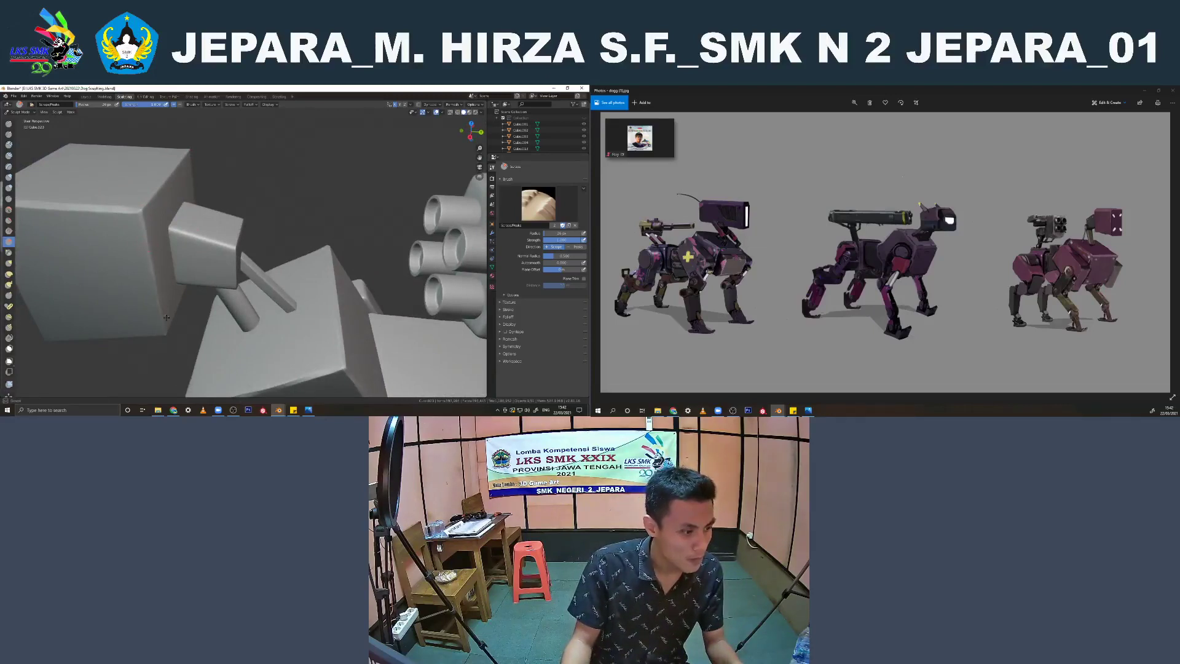
pyautogui.moveTo(166, 318); pyautogui.dragTo(155, 284)
pyautogui.moveTo(161, 324); pyautogui.dragTo(120, 284, button='middle')
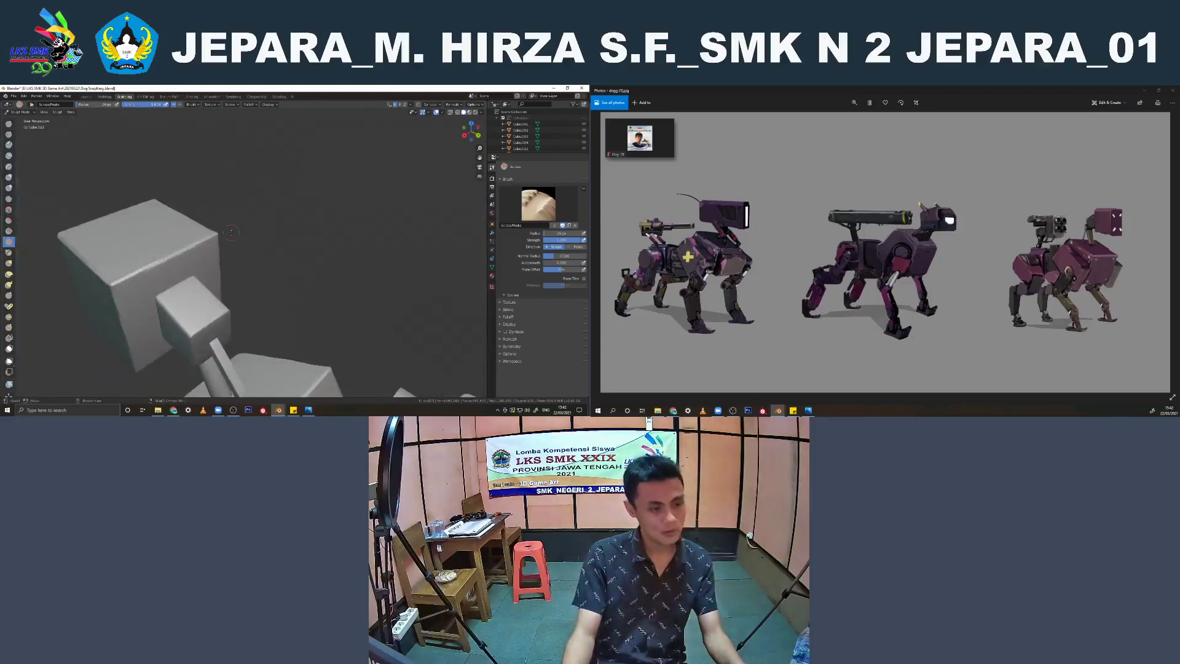
pyautogui.moveTo(231, 232)
pyautogui.mouseDown(button='middle')
pyautogui.moveTo(264, 188)
pyautogui.moveTo(252, 222)
pyautogui.moveTo(264, 240)
pyautogui.mouseUp(button='middle')
pyautogui.keyDown('shift'); pyautogui.moveTo(279, 241); pyautogui.dragTo(223, 242, button='middle'); pyautogui.keyUp('shift')
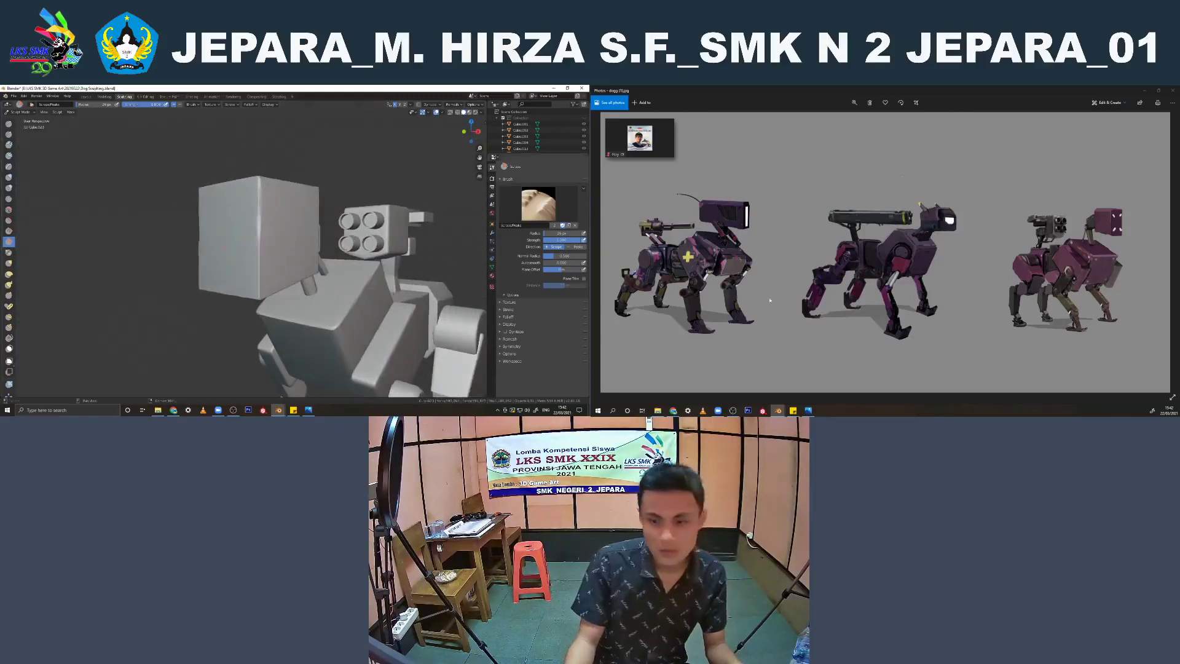
pyautogui.click(674, 411)
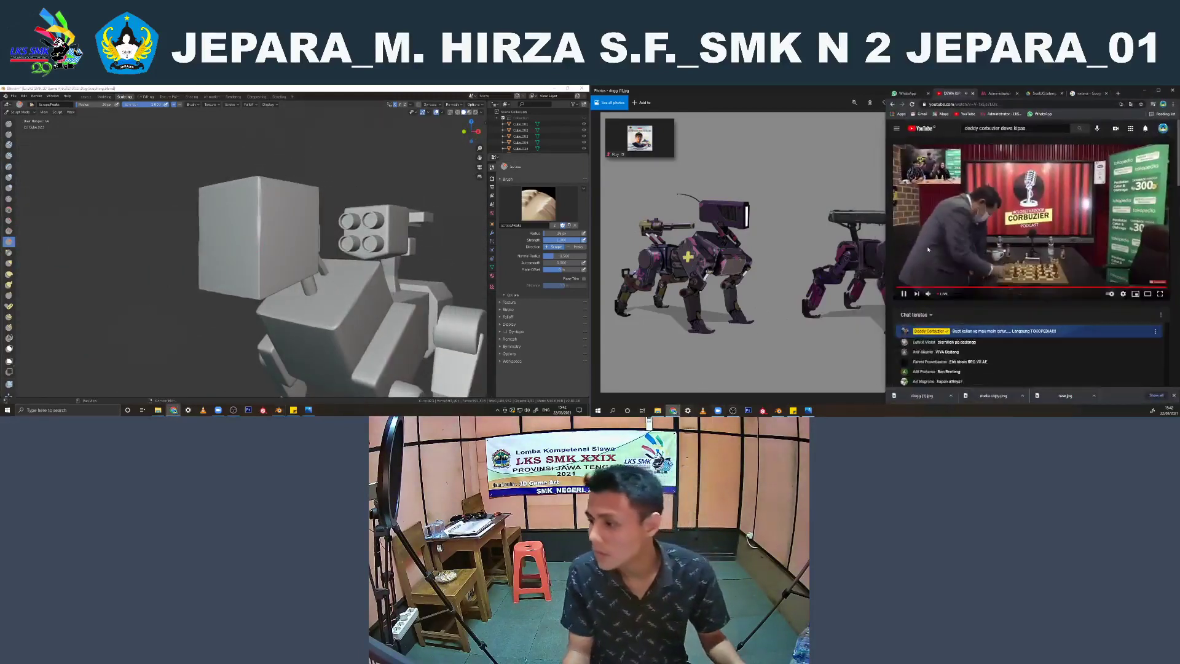
pyautogui.click(1146, 91)
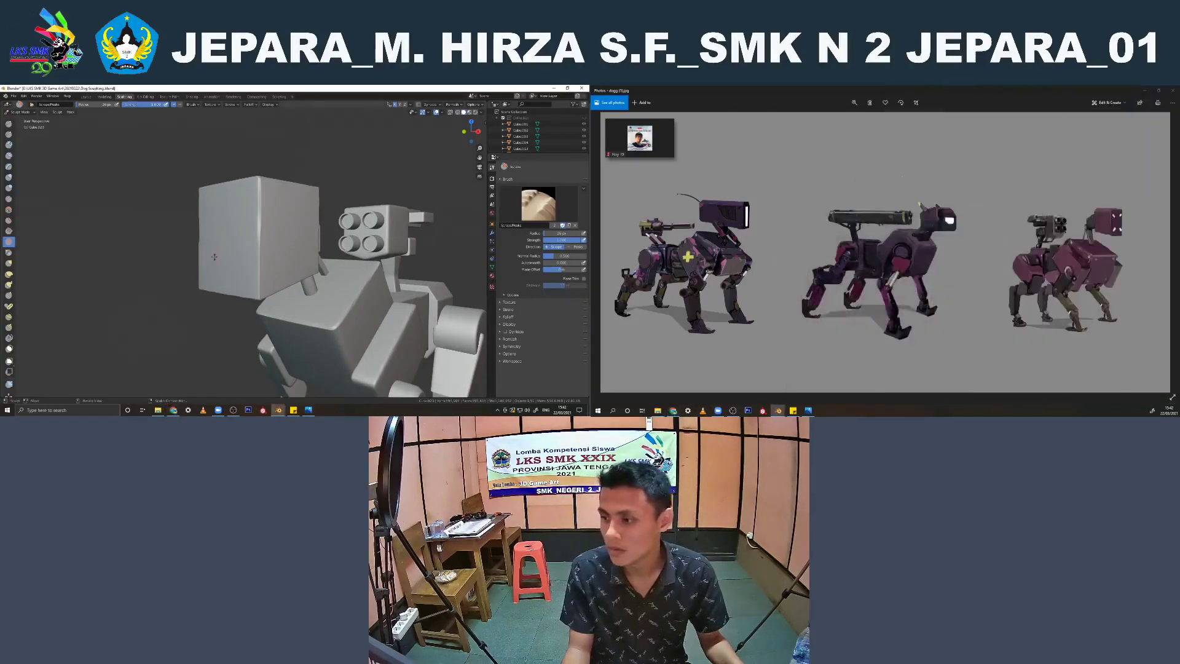
# Inspect the scraped edges of the head, torso and hind block from several angles
pyautogui.moveTo(295, 246); pyautogui.dragTo(209, 288, button='middle')
pyautogui.scroll(-2, 286, 264)
pyautogui.scroll(4, 238, 276)
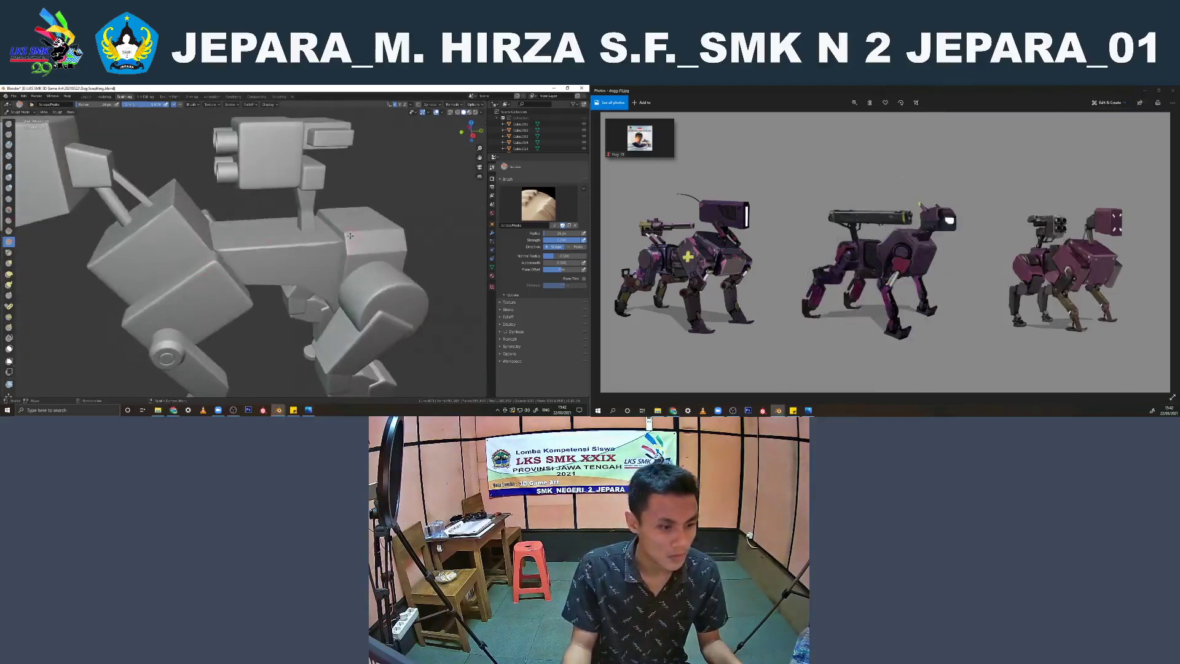
pyautogui.scroll(-5, 400, 233)
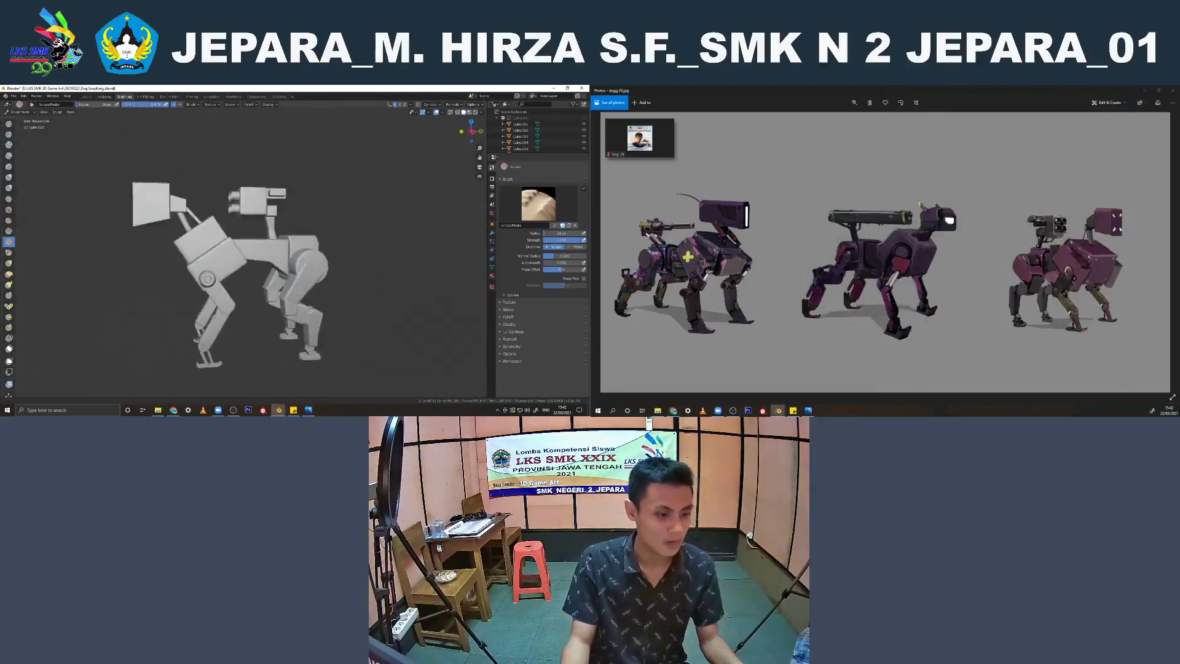
pyautogui.keyDown('shift'); pyautogui.moveTo(326, 307); pyautogui.dragTo(320, 246, button='middle'); pyautogui.keyUp('shift')
pyautogui.moveTo(320, 246)
pyautogui.mouseDown(button='middle')
pyautogui.moveTo(379, 252)
pyautogui.moveTo(360, 267)
pyautogui.moveTo(380, 241)
pyautogui.moveTo(372, 229)
pyautogui.mouseUp(button='middle')
# Return to the Layout workspace, apply all transforms to the robot dog, and show it from the front
pyautogui.click(86, 98)
pyautogui.click(394, 251)
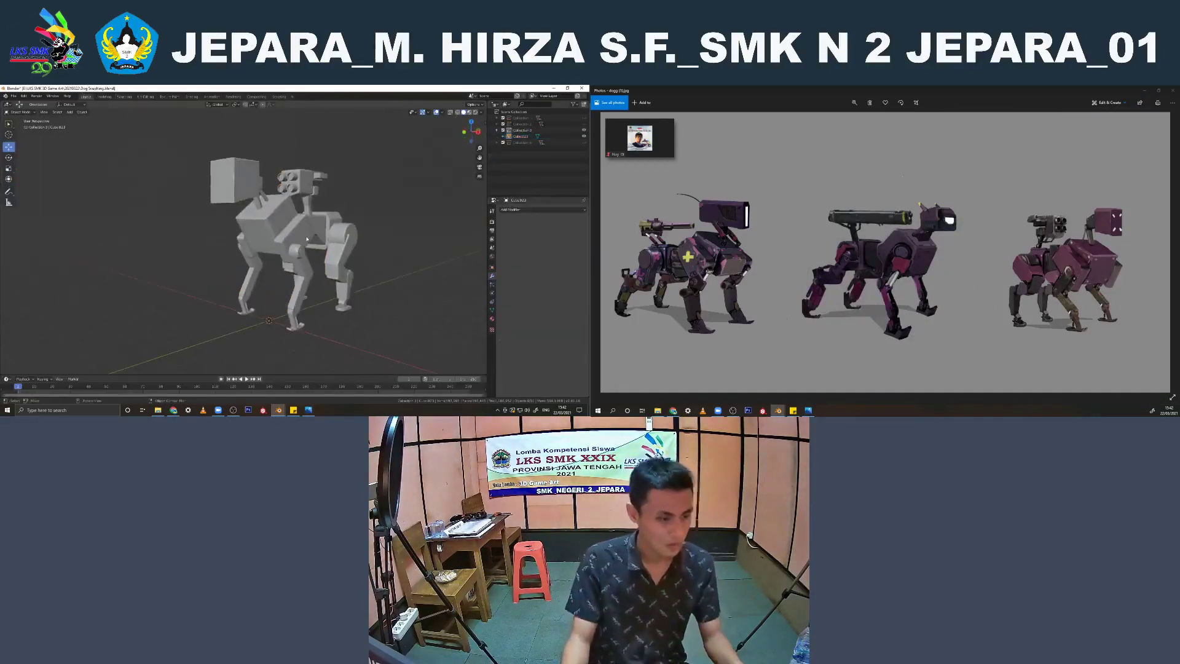
pyautogui.click(307, 238)
pyautogui.hotkey('ctrl', 'a')
pyautogui.click(306, 238)
pyautogui.press('KP_1')
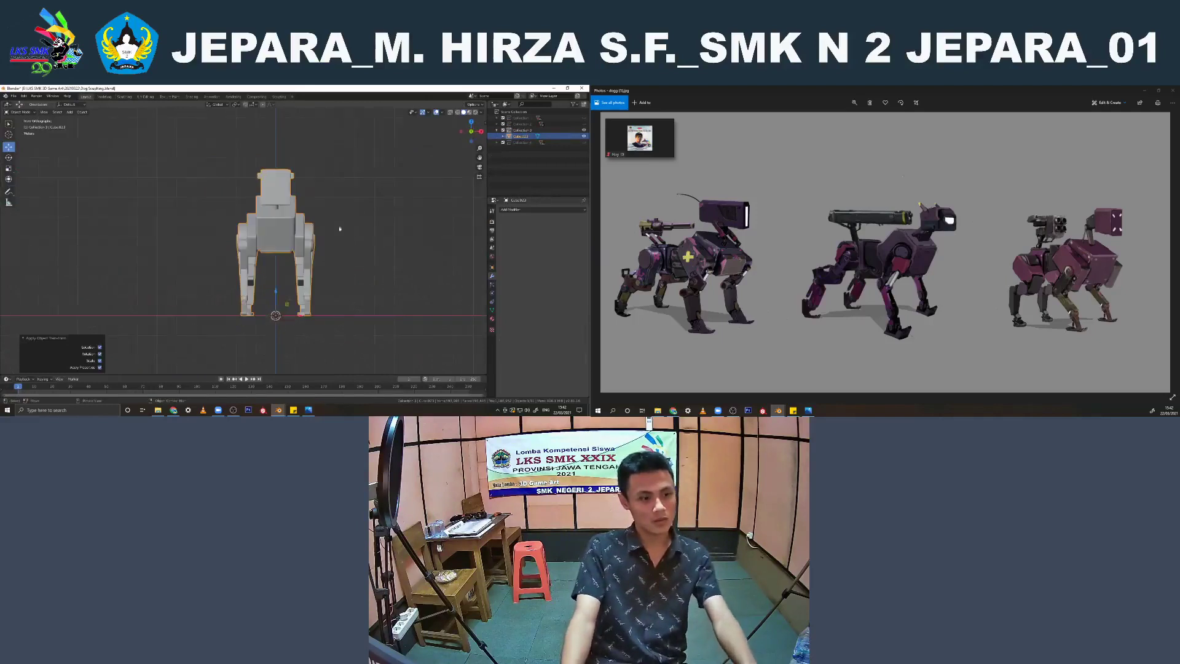
pyautogui.scroll(3, 289, 252)
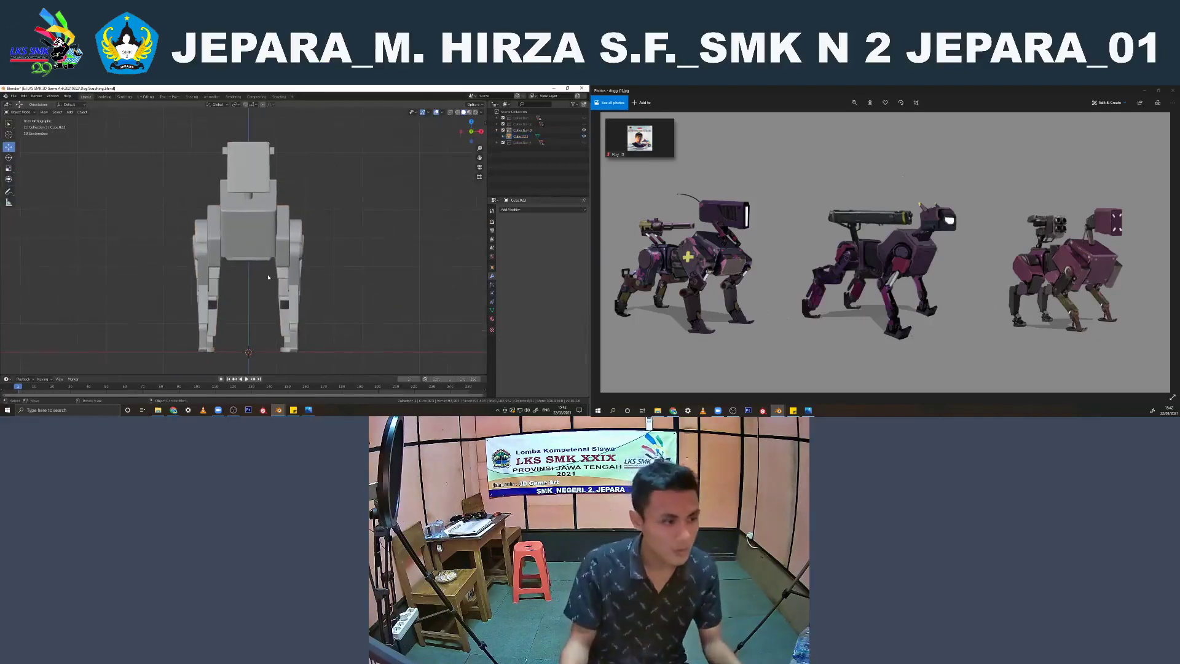
# Render the robot dog's front view as a viewport image and close the render window
pyautogui.click(42, 112)
pyautogui.click(68, 230)
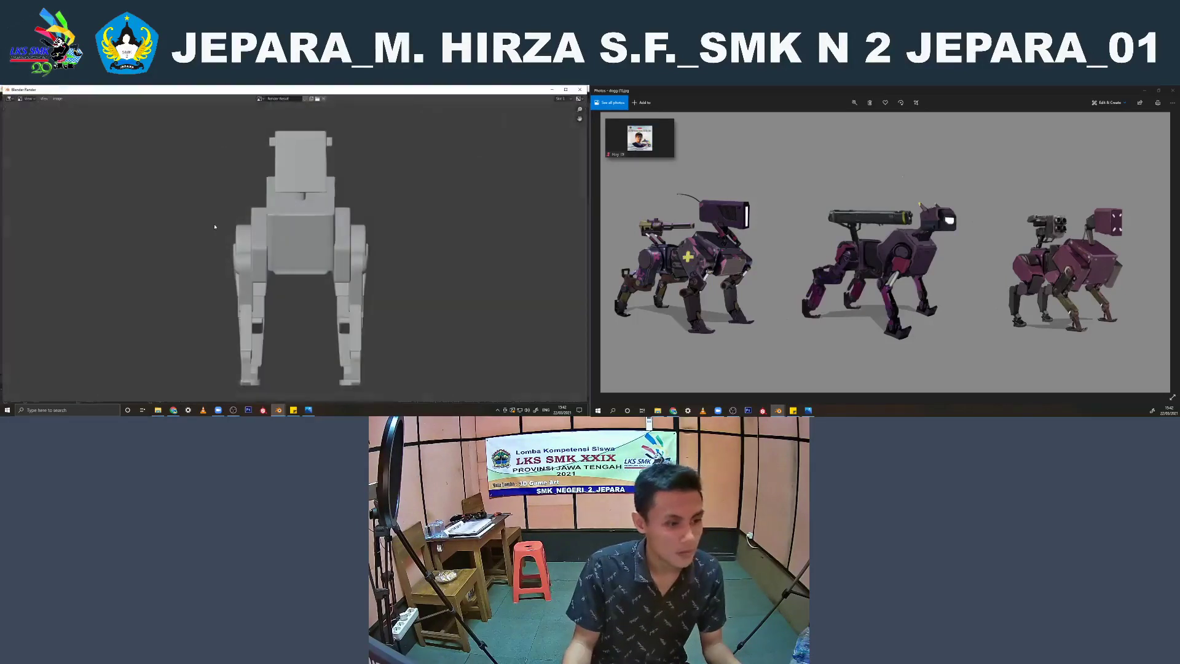
pyautogui.scroll(-1, 330, 230)
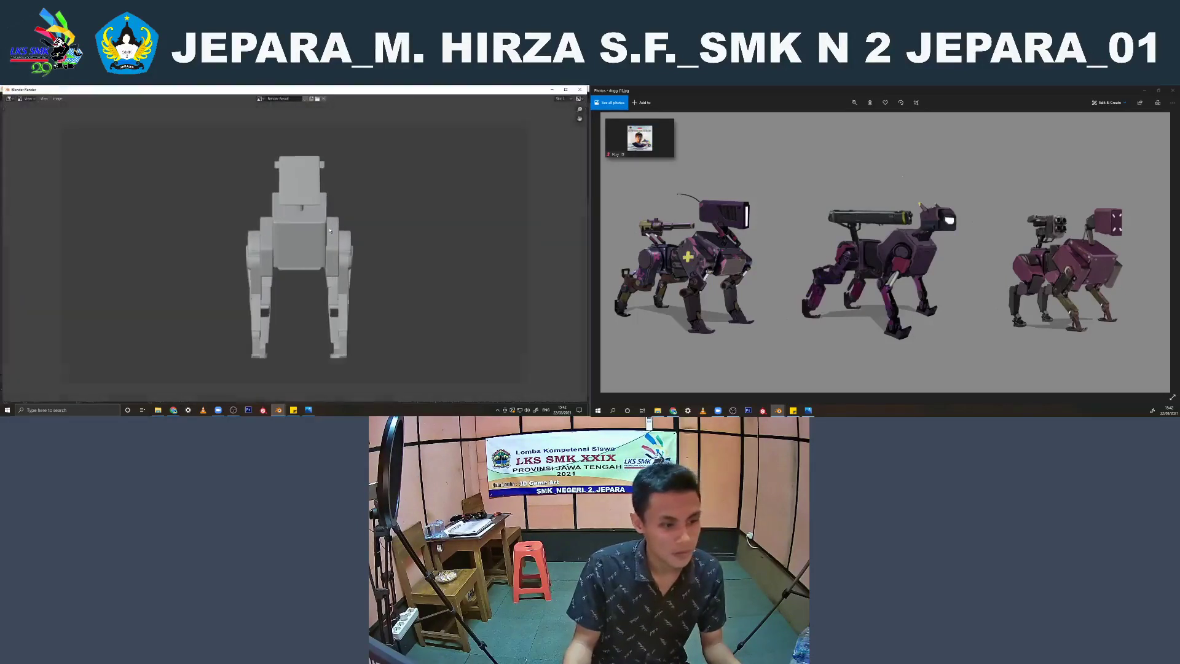
pyautogui.click(580, 90)
# Add a cube in the right side view, show the viewport overlays, and raise the cube to the robot dog's front body block
pyautogui.moveTo(391, 195); pyautogui.dragTo(329, 199, button='middle')
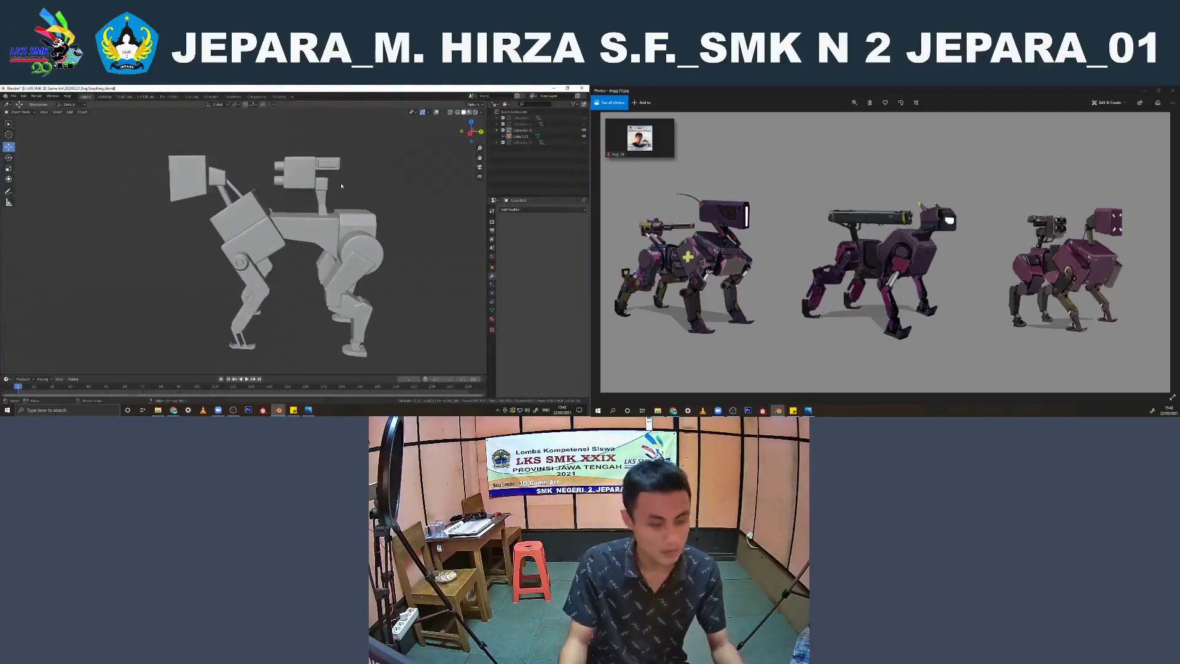
pyautogui.press('KP_3')
pyautogui.hotkey('shift', 'a')
pyautogui.moveTo(340, 167)
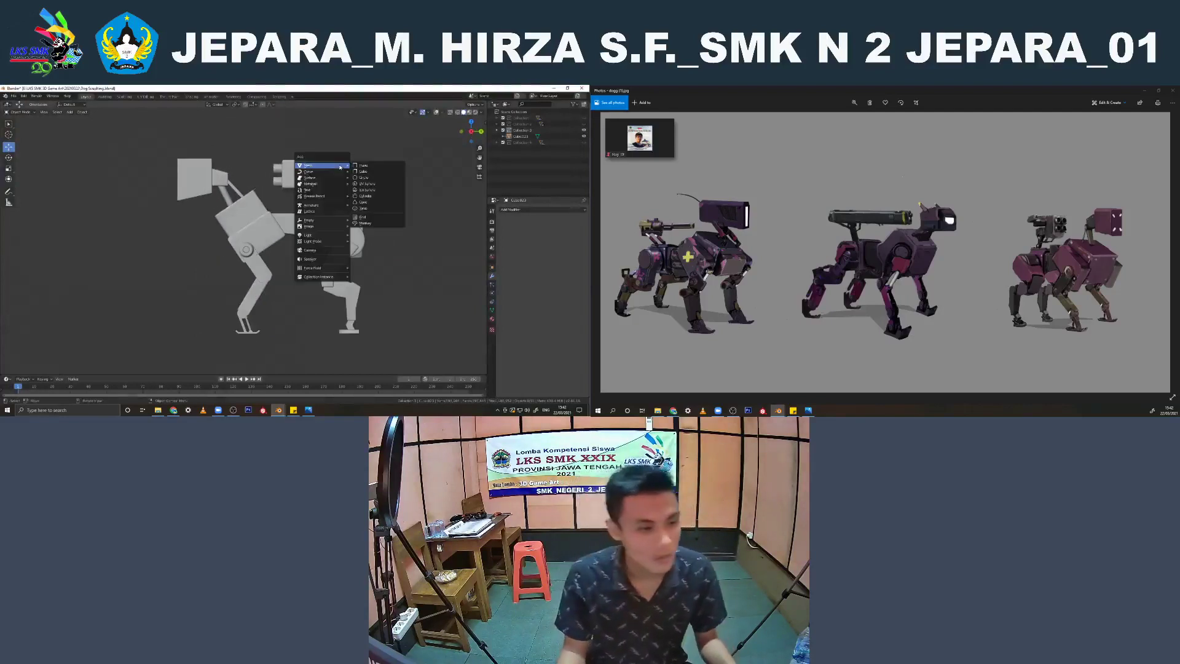
pyautogui.click(362, 171)
pyautogui.scroll(1, 269, 281)
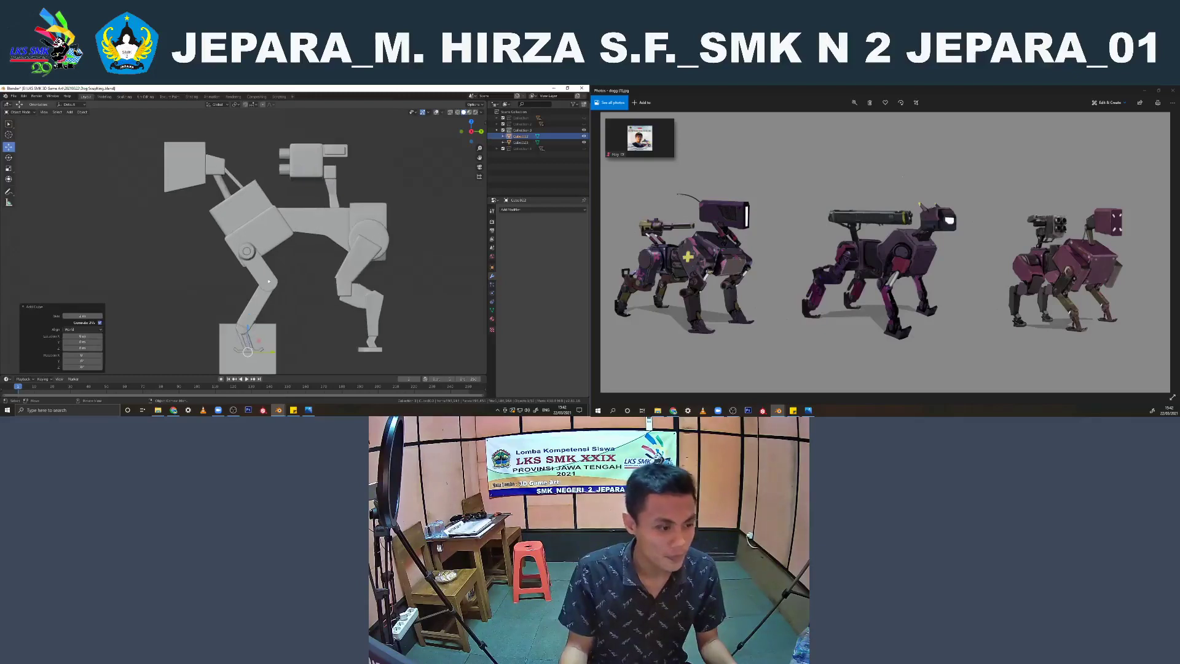
pyautogui.click(435, 113)
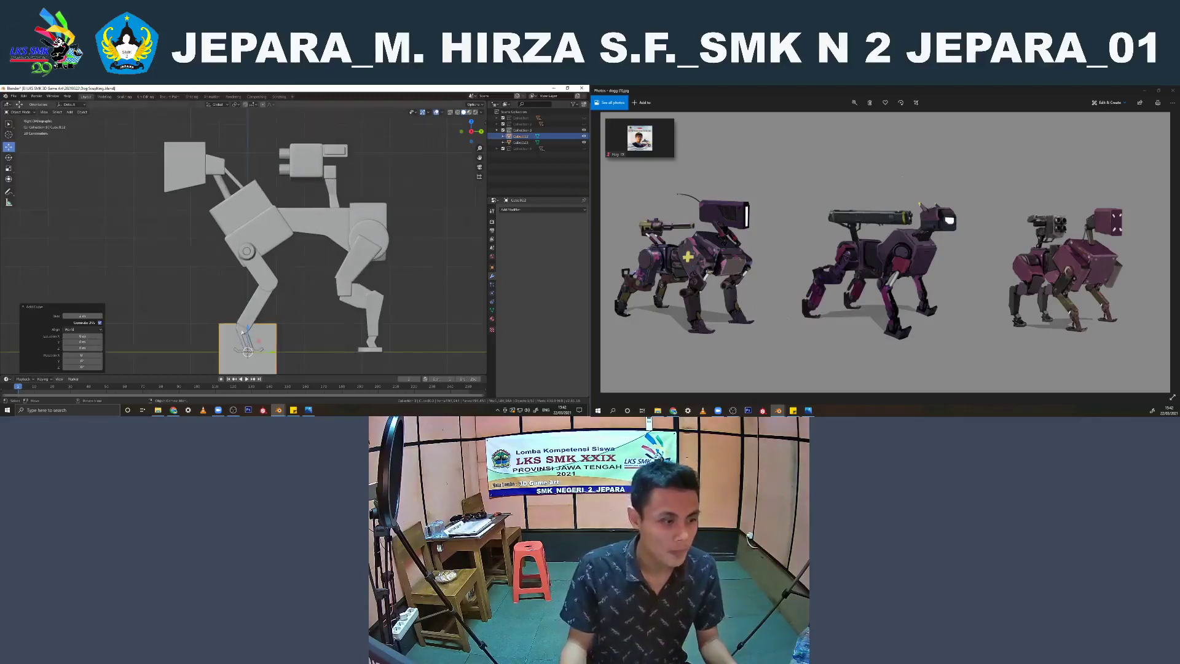
pyautogui.moveTo(243, 332); pyautogui.dragTo(243, 185)
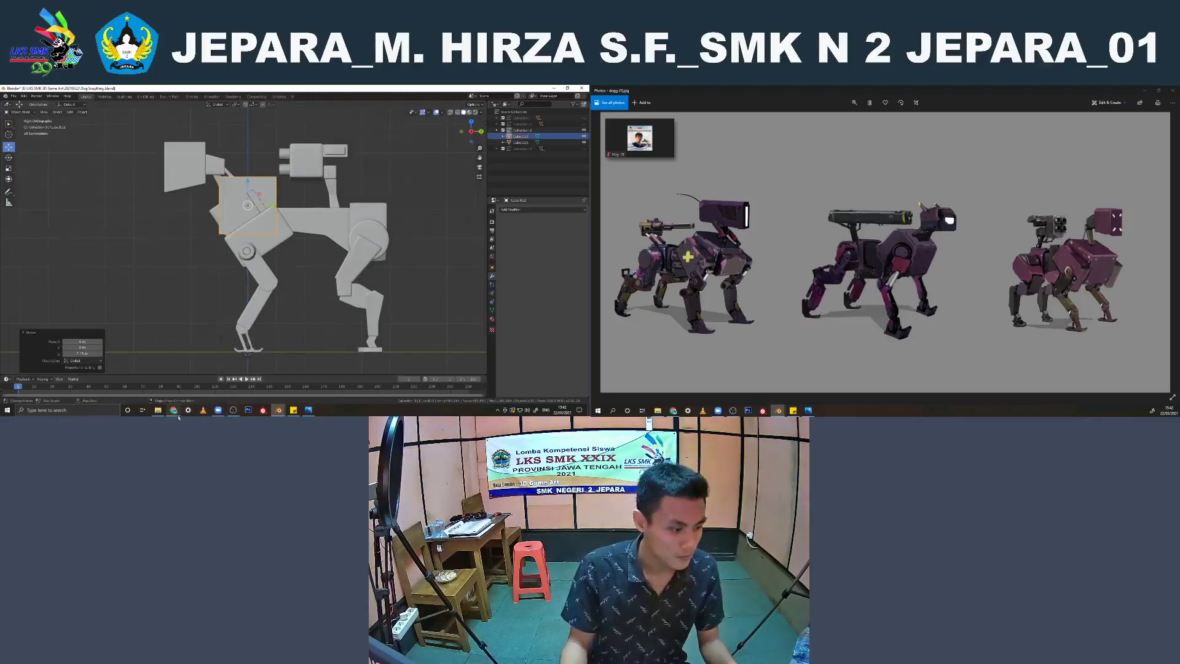
# Switch to the Blender window with the human character and set the viewport shading to the light grey matcap
pyautogui.click(244, 381)
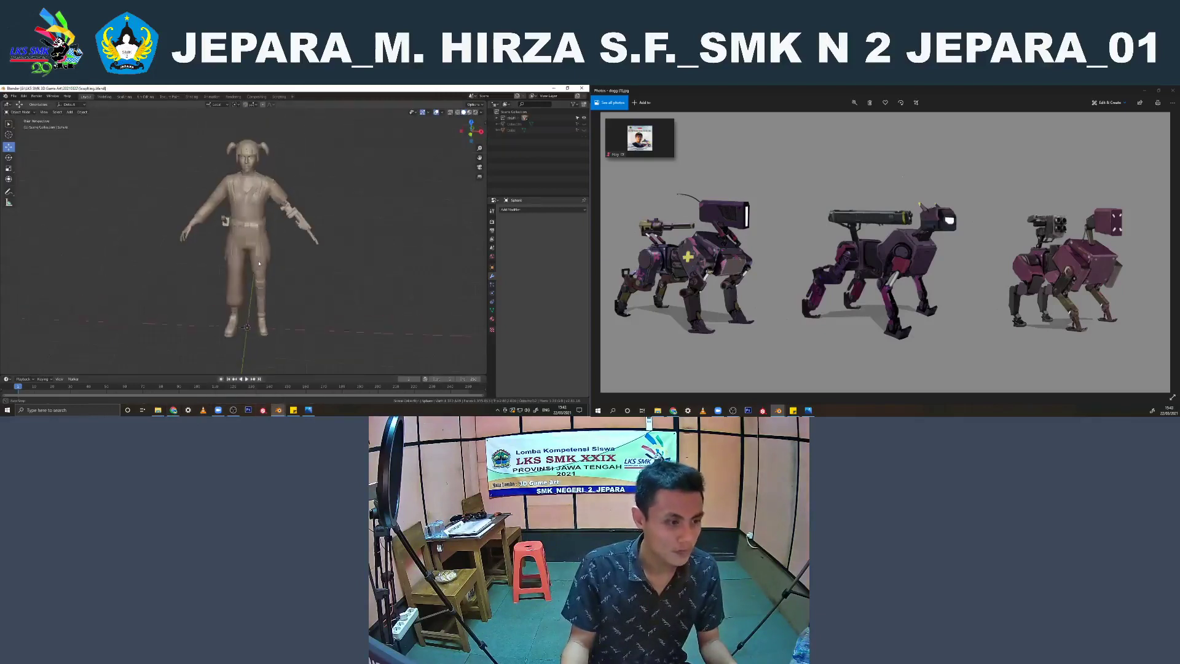
pyautogui.click(482, 112)
pyautogui.click(477, 156)
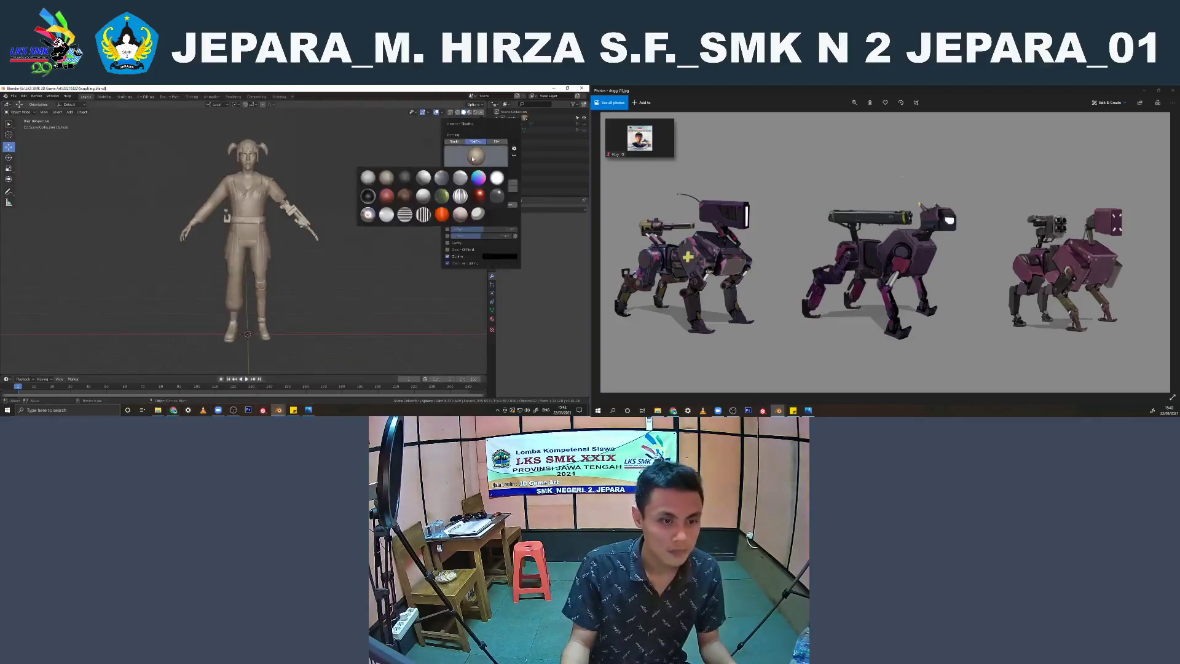
pyautogui.click(368, 179)
# Examine the human character from the front, side, back and oblique angles
pyautogui.moveTo(324, 197)
pyautogui.mouseDown(button='middle')
pyautogui.moveTo(374, 199)
pyautogui.moveTo(274, 210)
pyautogui.mouseUp(button='middle')
pyautogui.scroll(4, 356, 200)
pyautogui.scroll(-5, 270, 211)
pyautogui.press('KP_1')
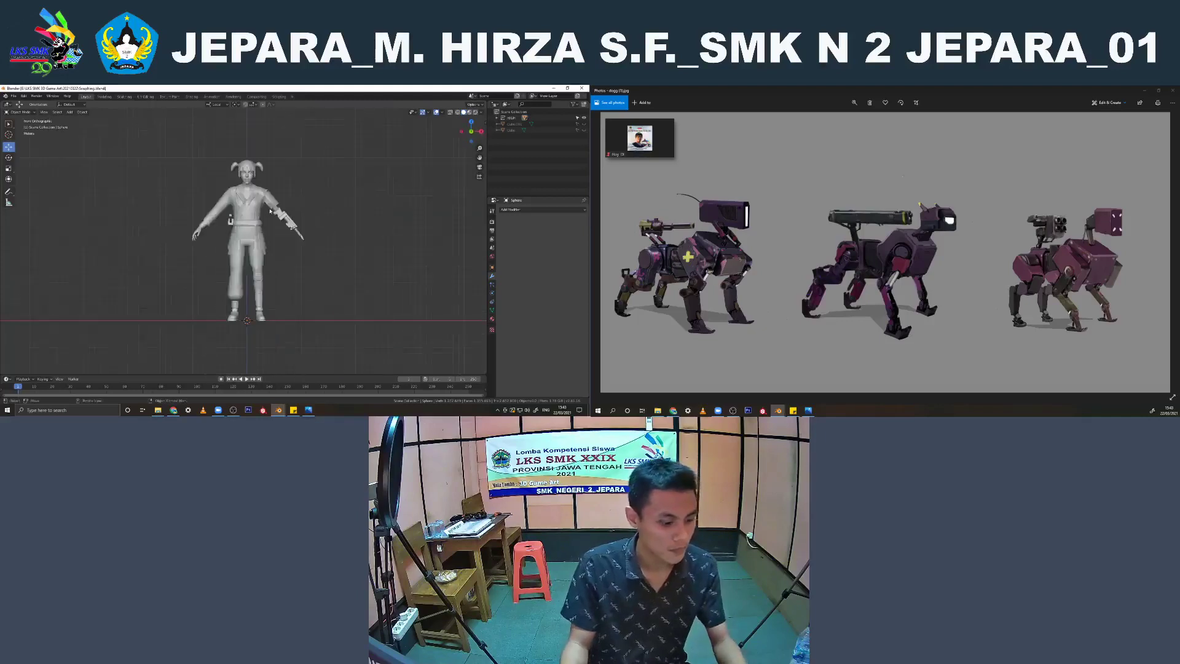
pyautogui.press('KP_3')
pyautogui.press('ctrl+KP_1')
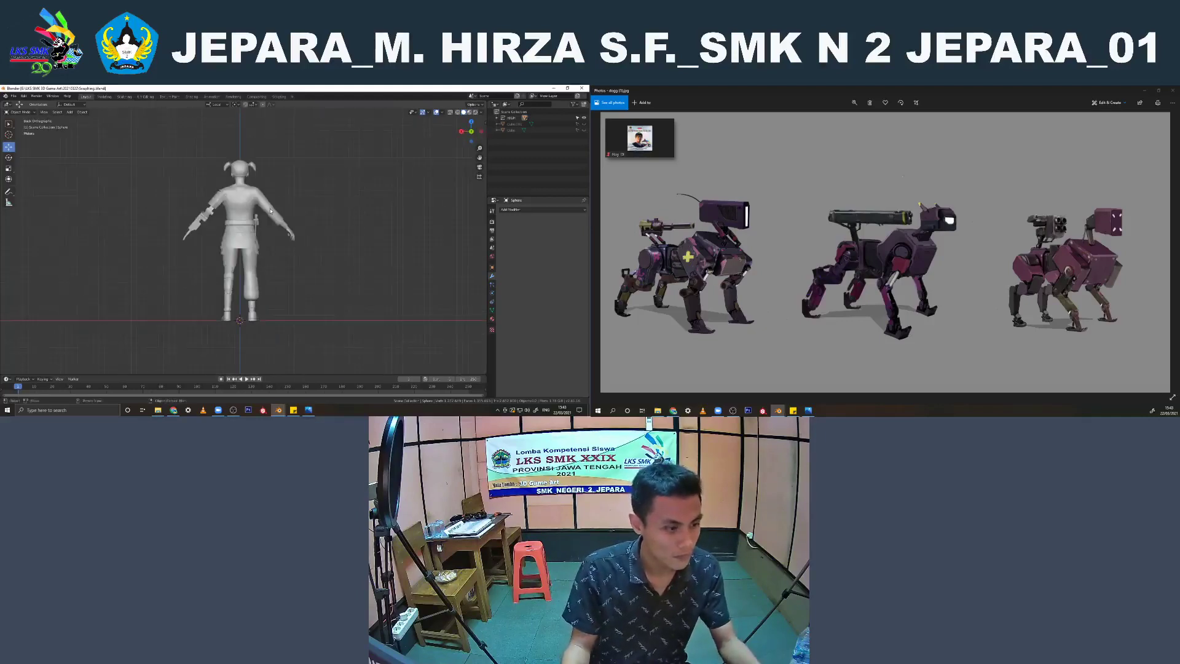
pyautogui.press('ctrl+KP_2')
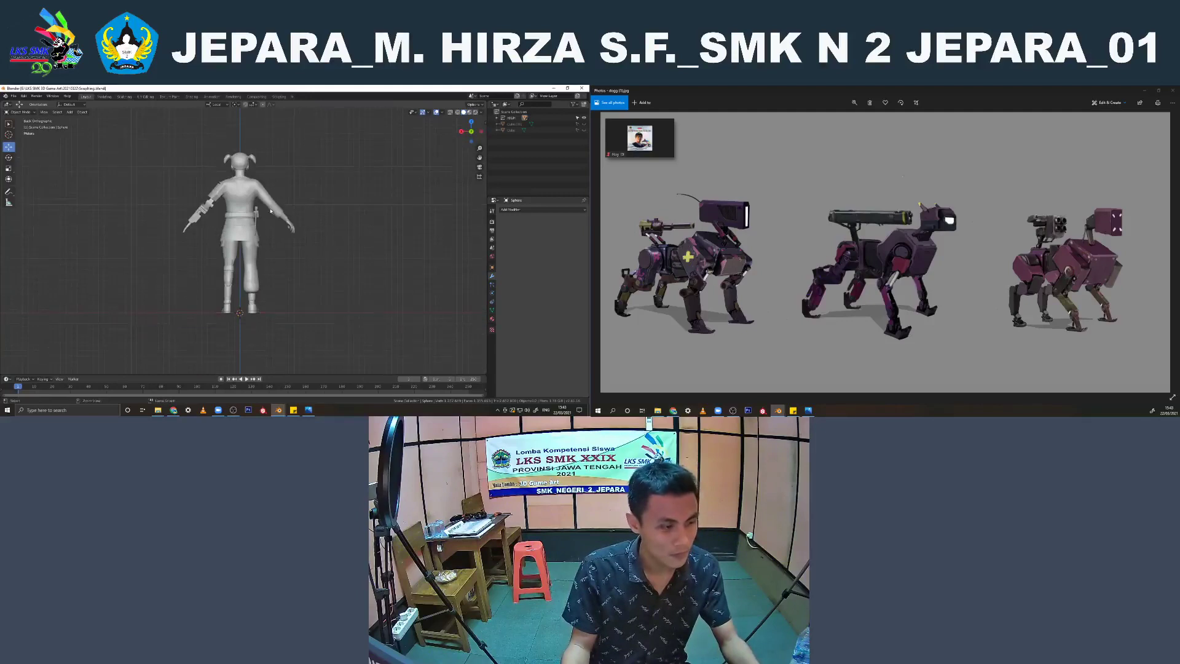
pyautogui.moveTo(271, 211)
pyautogui.mouseDown(button='middle')
pyautogui.moveTo(334, 220)
pyautogui.moveTo(249, 229)
pyautogui.moveTo(445, 258)
pyautogui.moveTo(213, 260)
pyautogui.moveTo(291, 262)
pyautogui.mouseUp(button='middle')
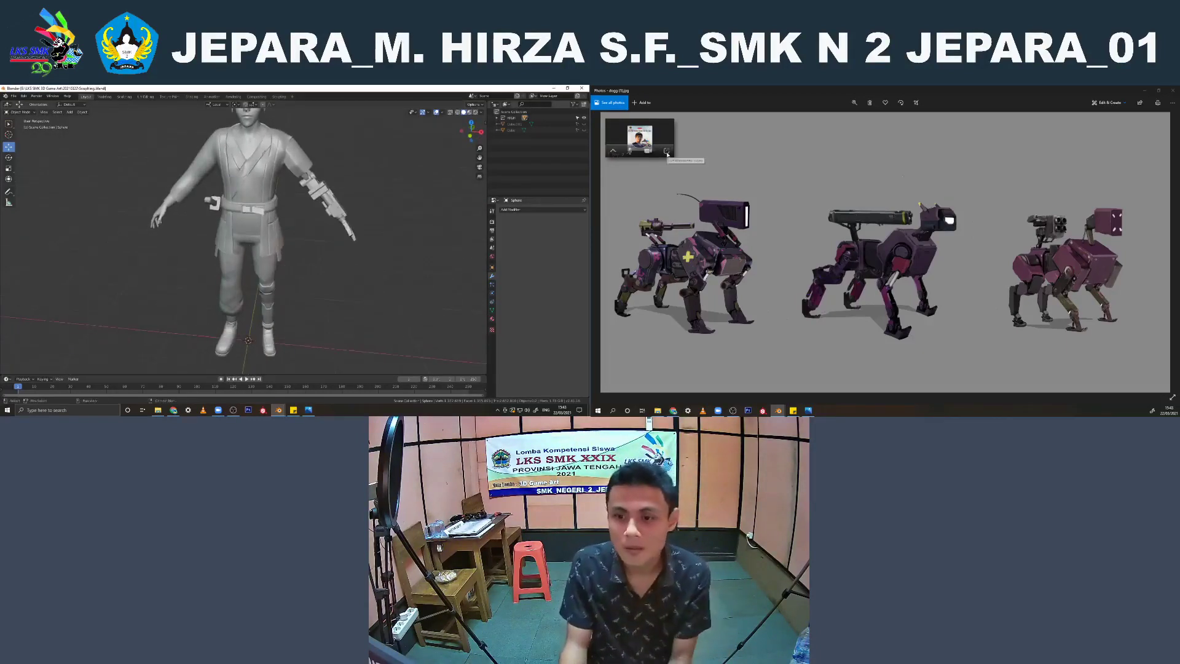
# Open the full Zoom meeting window with its chat and minimise it again
pyautogui.click(667, 151)
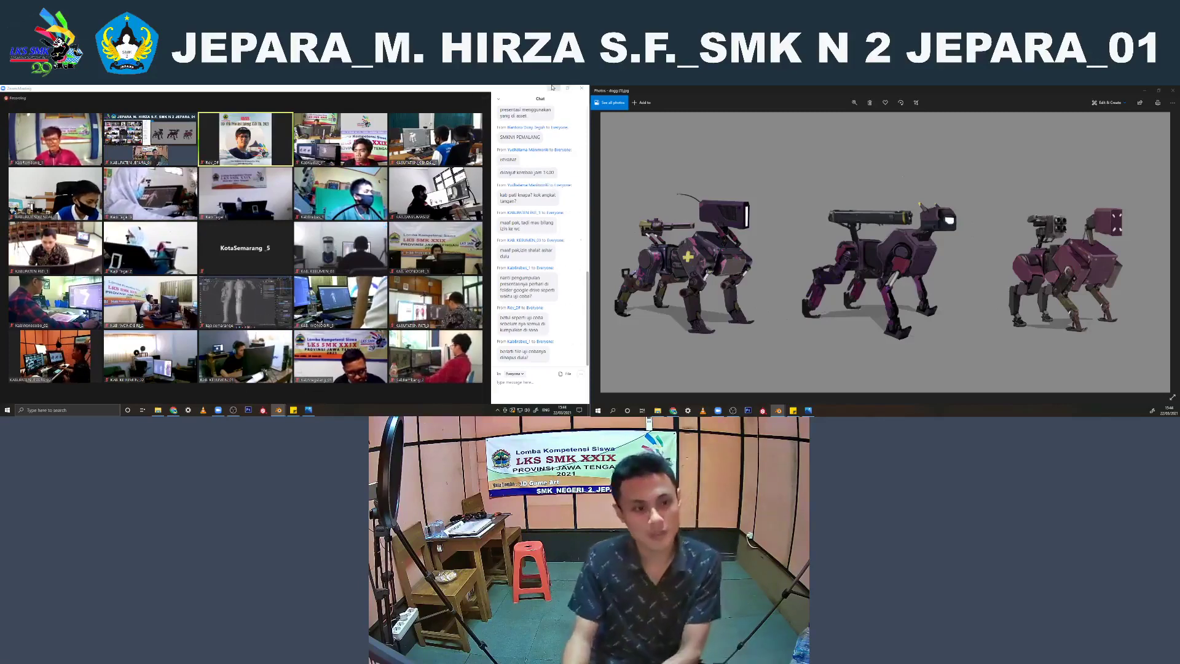
pyautogui.click(552, 88)
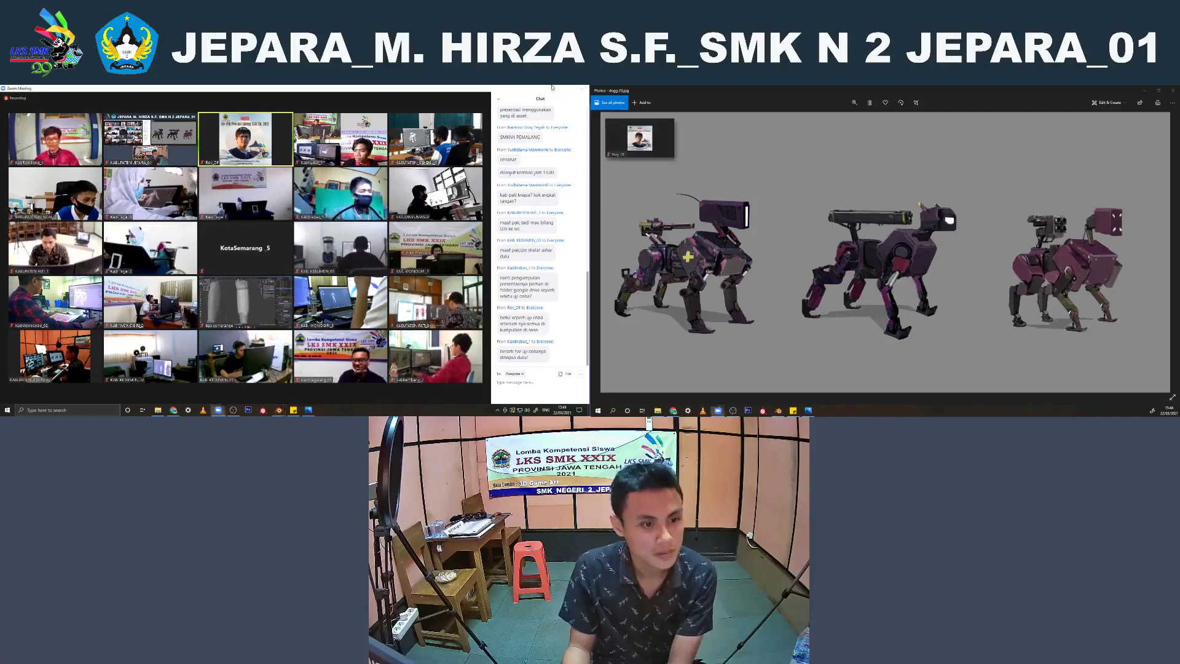
# Compare the human character with its reference image from several angles, ending in the front view
pyautogui.moveTo(385, 153)
pyautogui.mouseDown(button='middle')
pyautogui.moveTo(406, 146)
pyautogui.moveTo(384, 144)
pyautogui.mouseUp(button='middle')
pyautogui.scroll(-2, 385, 145)
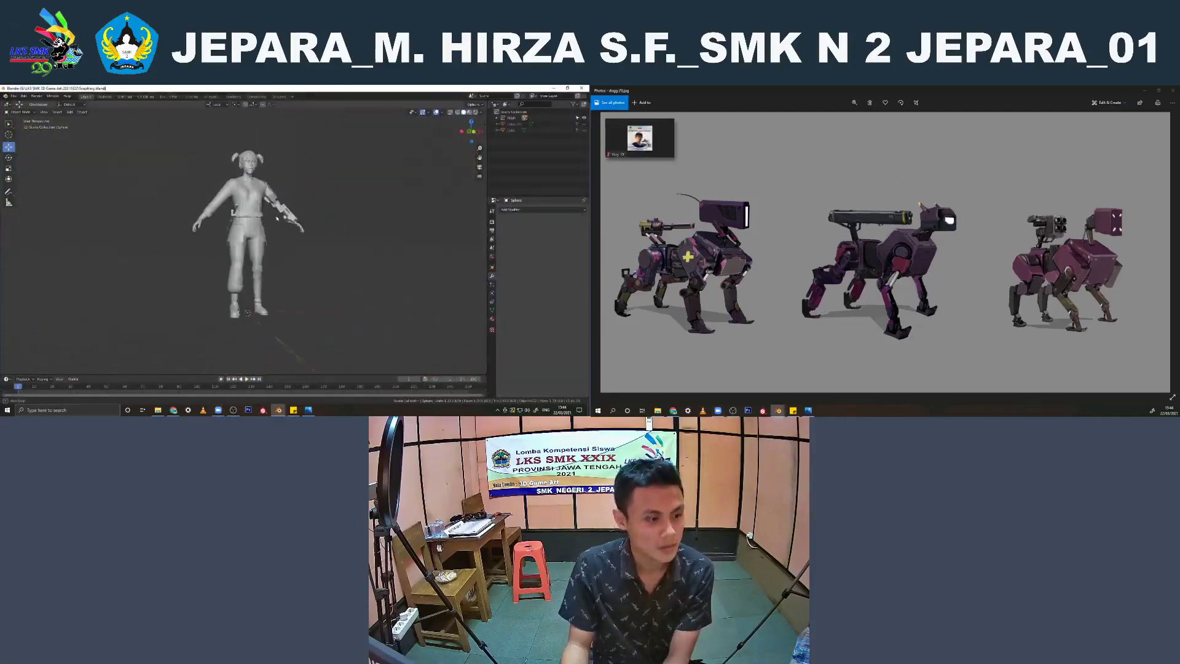
pyautogui.scroll(-2, 733, 292)
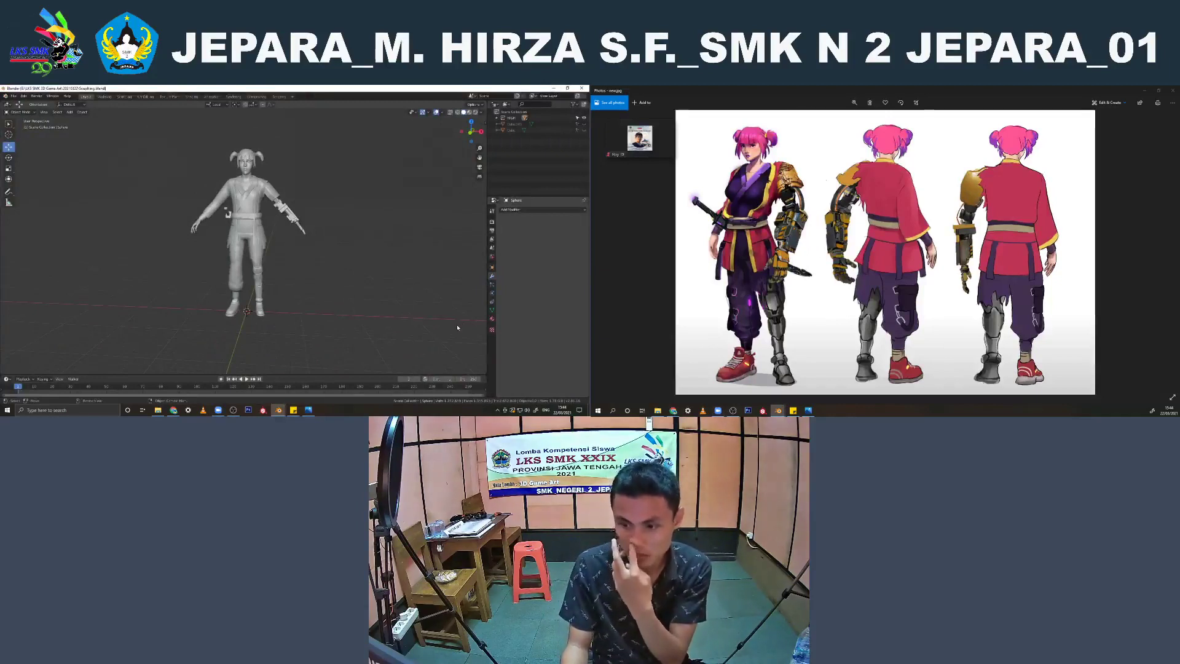
pyautogui.moveTo(457, 328); pyautogui.dragTo(411, 321, button='middle')
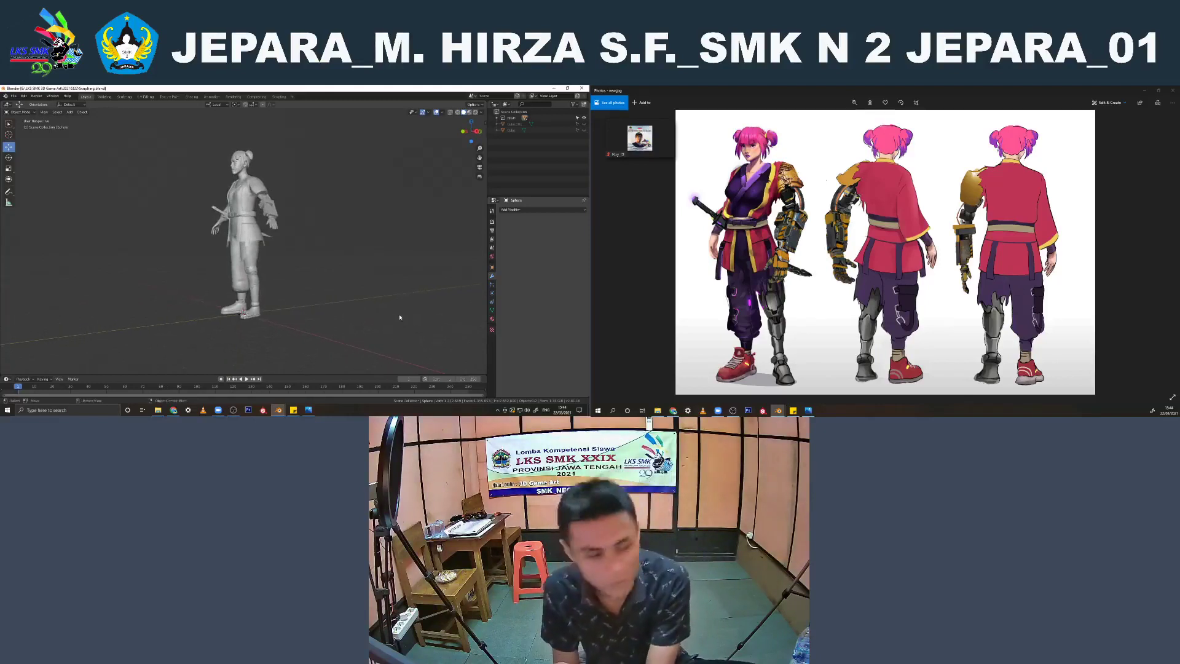
pyautogui.moveTo(311, 278); pyautogui.dragTo(380, 276, button='middle')
pyautogui.scroll(2, 240, 247)
pyautogui.press('KP_5')
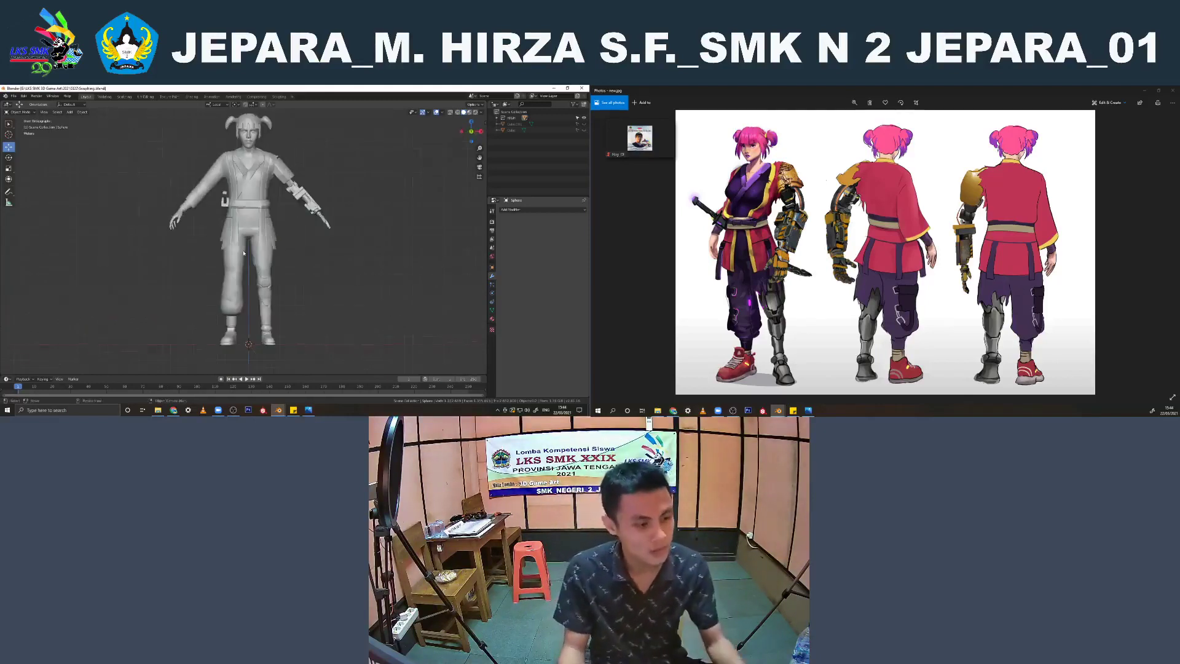
pyautogui.hotkey('shift', 'a')
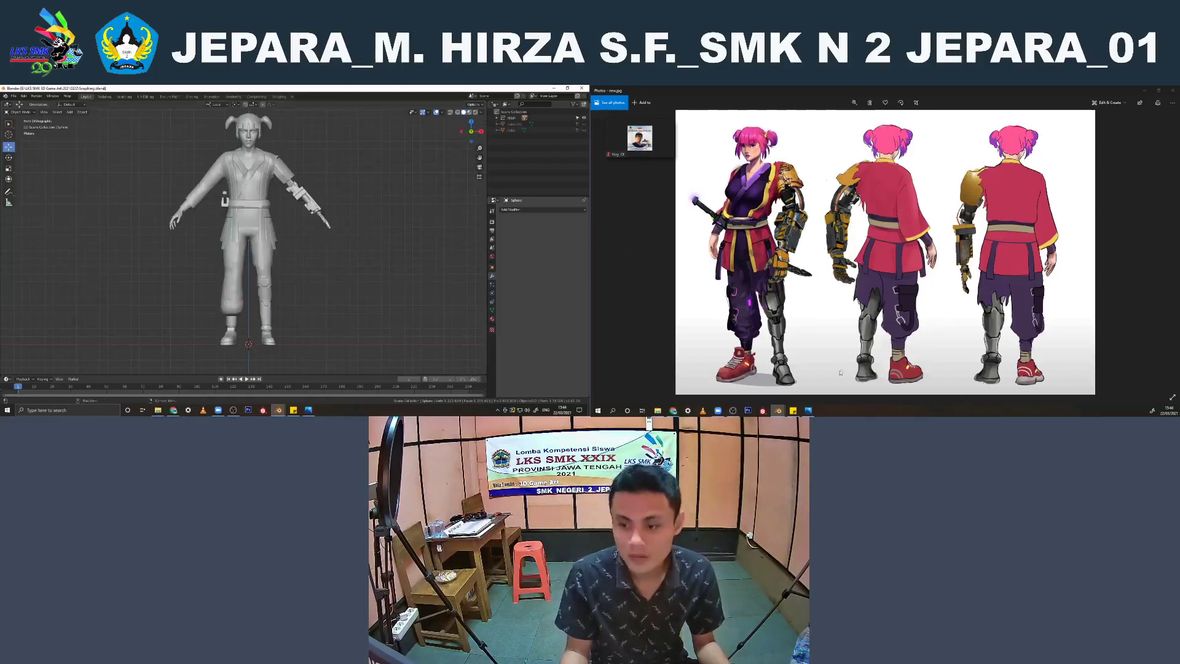
# Switch to the browser, reply "YOI" in the topmost unread WhatsApp conversation, and minimise the browser at the YouTube video
pyautogui.click(674, 412)
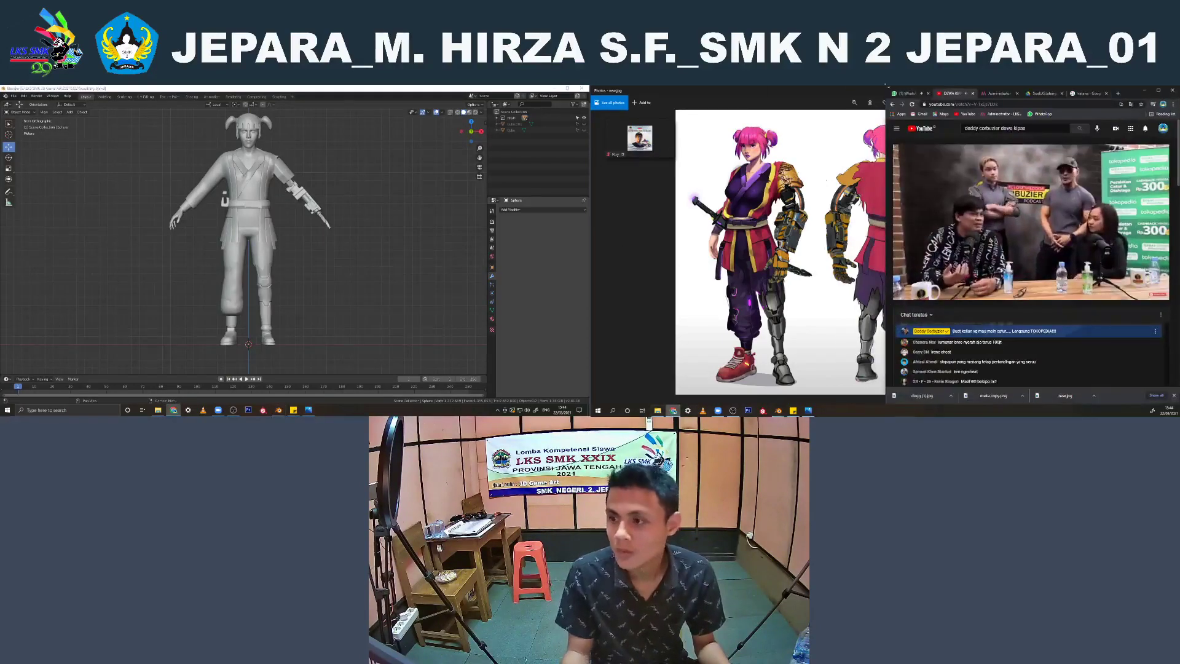
pyautogui.click(904, 93)
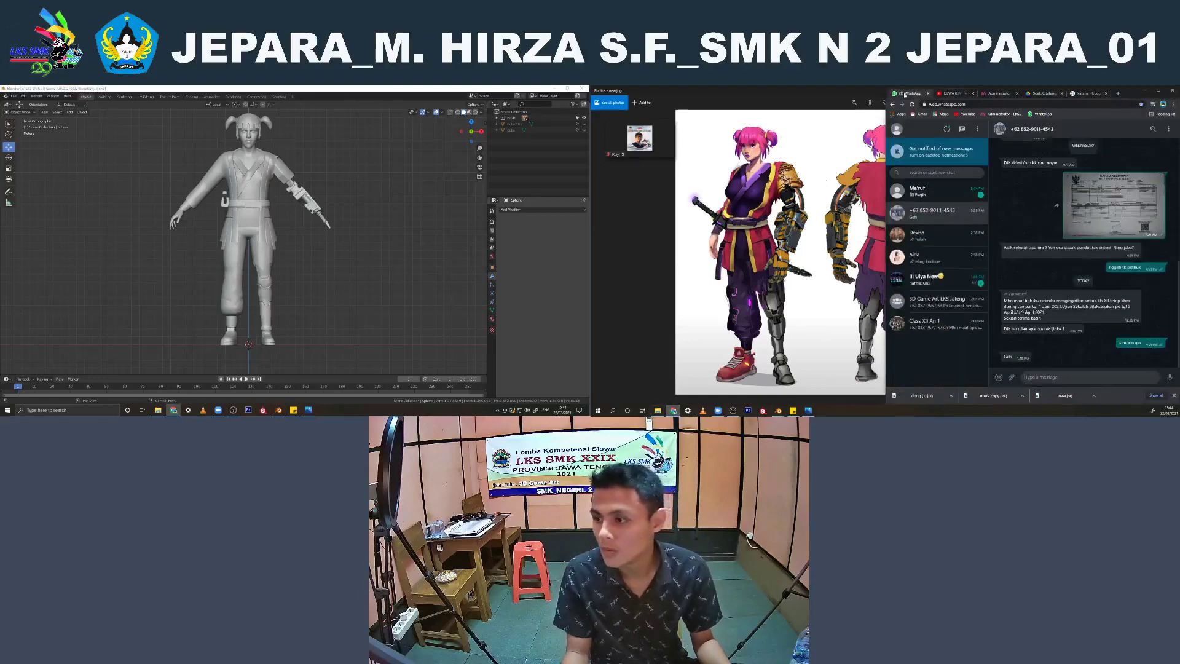
pyautogui.click(934, 191)
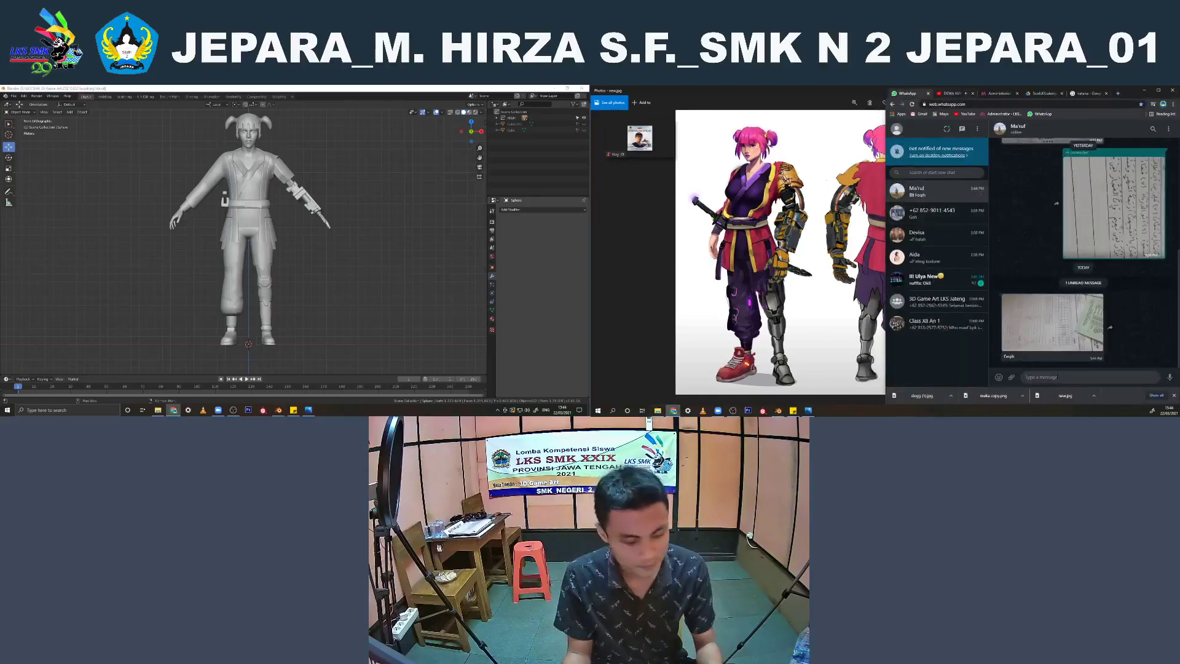
pyautogui.write('YOI')
pyautogui.press('Return')
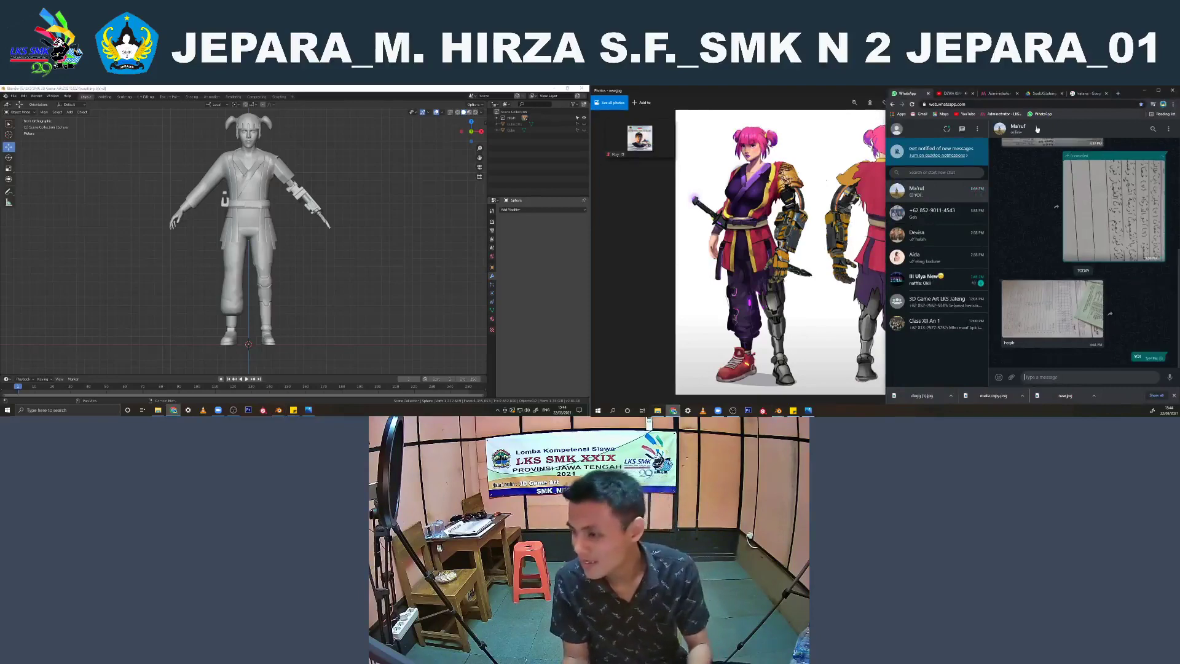
pyautogui.click(951, 93)
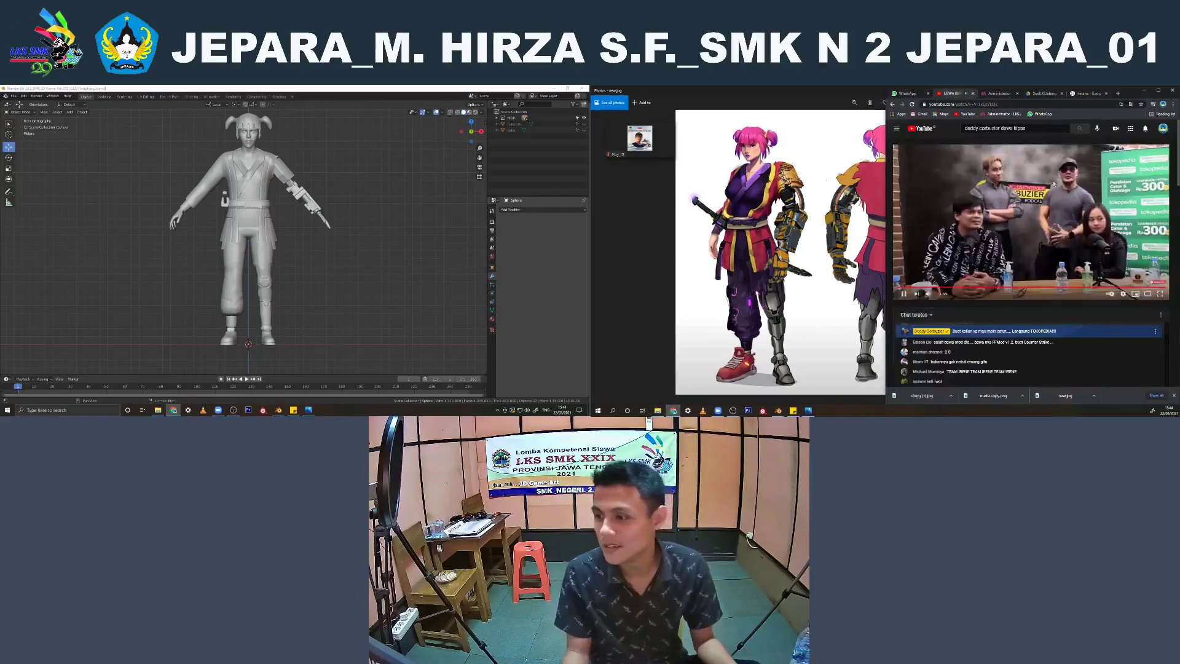
pyautogui.click(1142, 91)
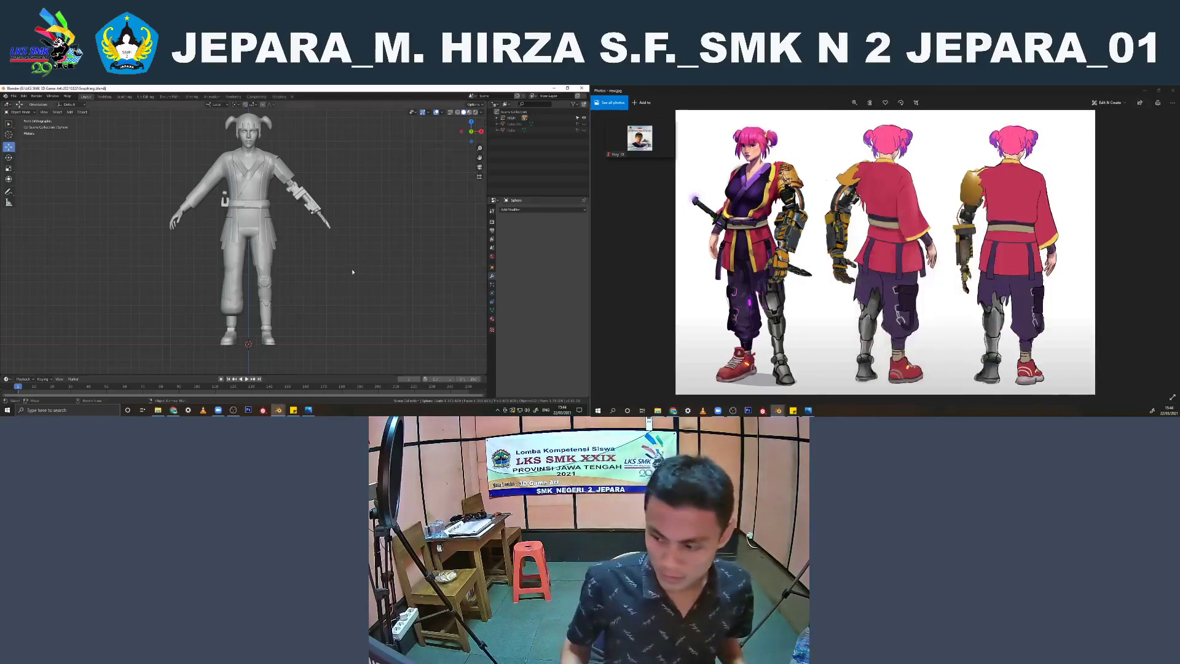
# Add a cube and move it up and outward beside the knee of the trousered leg
pyautogui.hotkey('shift', 'a')
pyautogui.click(317, 228)
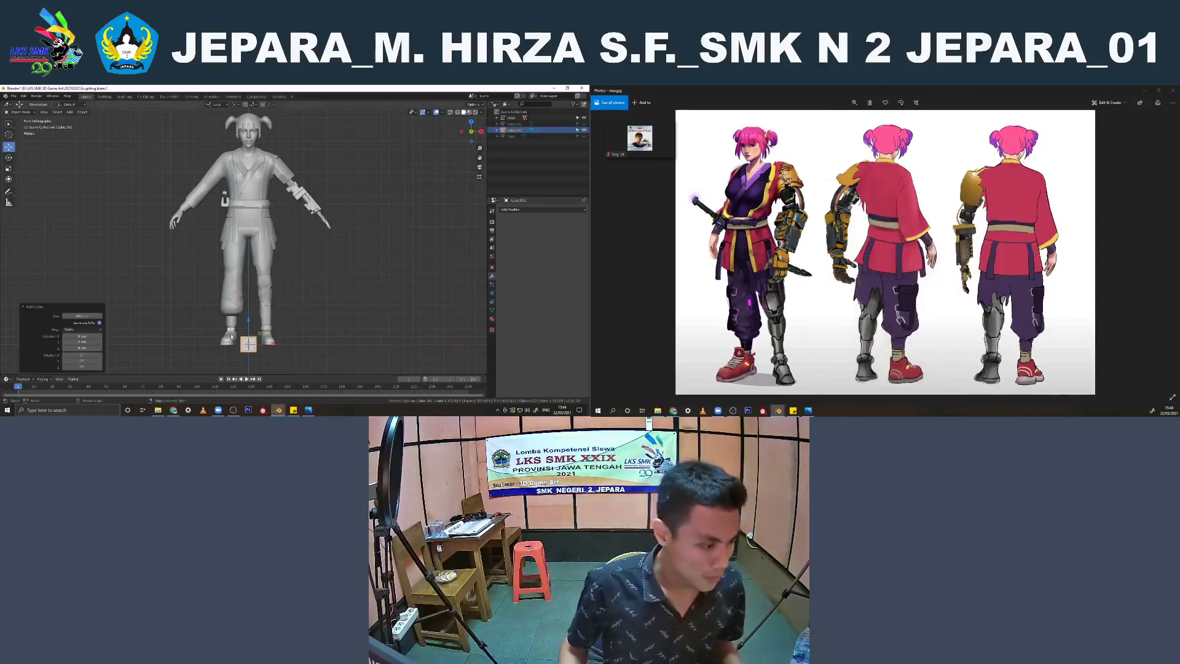
pyautogui.click(246, 231)
pyautogui.press('g')
pyautogui.press('x')
pyautogui.click(221, 237)
pyautogui.scroll(2, 233, 252)
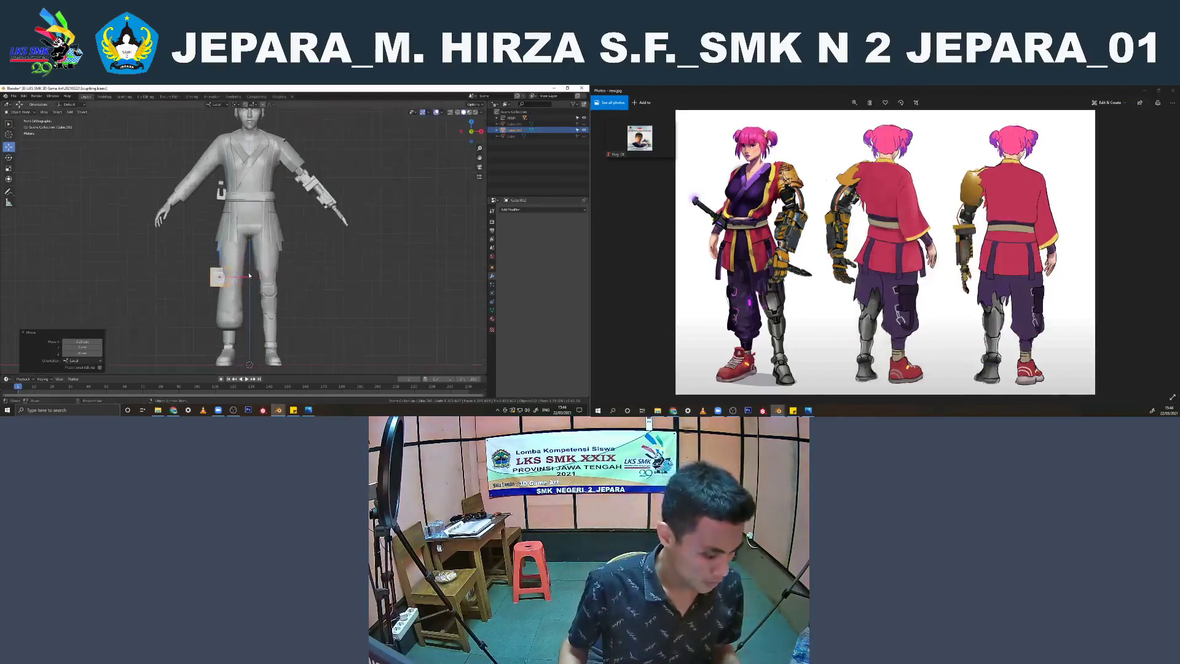
# Scale the cube along the X axis into a thin plate beside the leg
pyautogui.press('s')
pyautogui.press('x')
pyautogui.click(220, 282)
pyautogui.scroll(2, 245, 280)
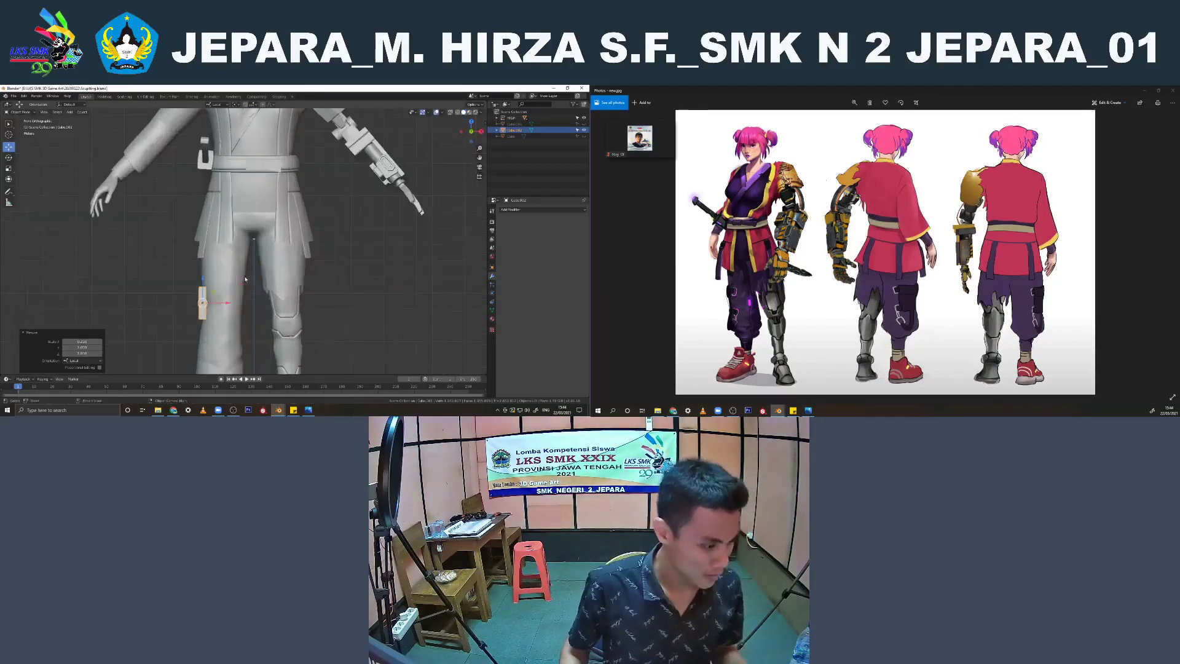
# Resize the thin plate against the knee area of the leg in the side views
pyautogui.press('ctrl+KP_3')
pyautogui.scroll(2, 246, 280)
pyautogui.press('s')
pyautogui.click(248, 289)
pyautogui.keyDown('shift'); pyautogui.moveTo(247, 289); pyautogui.dragTo(244, 244, button='middle'); pyautogui.keyUp('shift')
pyautogui.moveTo(250, 265); pyautogui.dragTo(251, 290)
pyautogui.scroll(-3, 250, 289)
pyautogui.moveTo(270, 287); pyautogui.dragTo(217, 291, button='middle')
pyautogui.press('s')
pyautogui.click(255, 287)
pyautogui.scroll(2, 256, 287)
pyautogui.scroll(2, 217, 292)
pyautogui.press('KP_3')
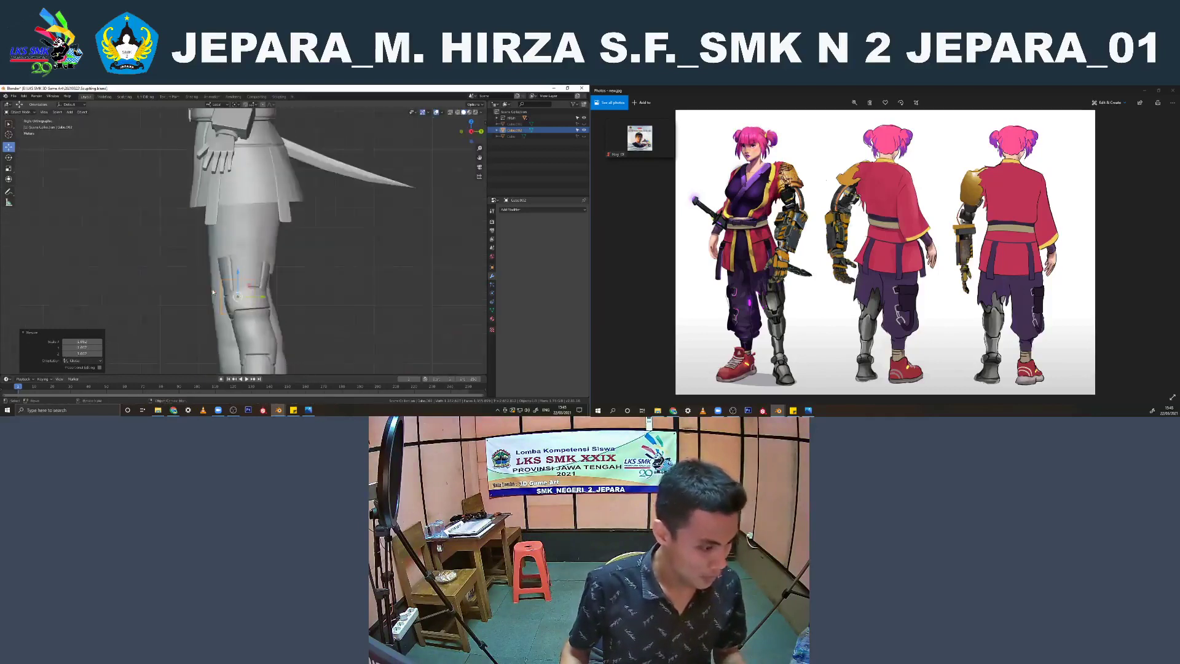
# Tilt the plate in the front view to follow the leg's outer side and shift it along X against the trousers
pyautogui.press('KP_1')
pyautogui.scroll(2, 217, 292)
pyautogui.press('r')
pyautogui.click(219, 297)
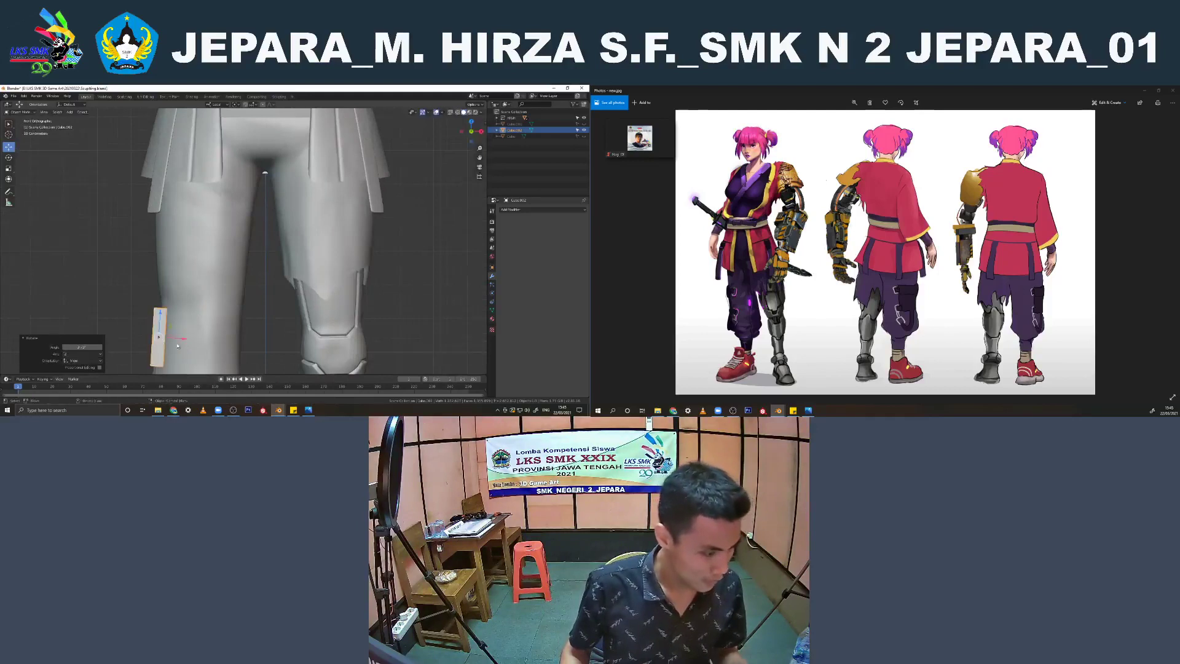
pyautogui.moveTo(175, 338); pyautogui.dragTo(181, 339)
pyautogui.click(181, 339)
pyautogui.moveTo(182, 339); pyautogui.dragTo(218, 318, button='middle')
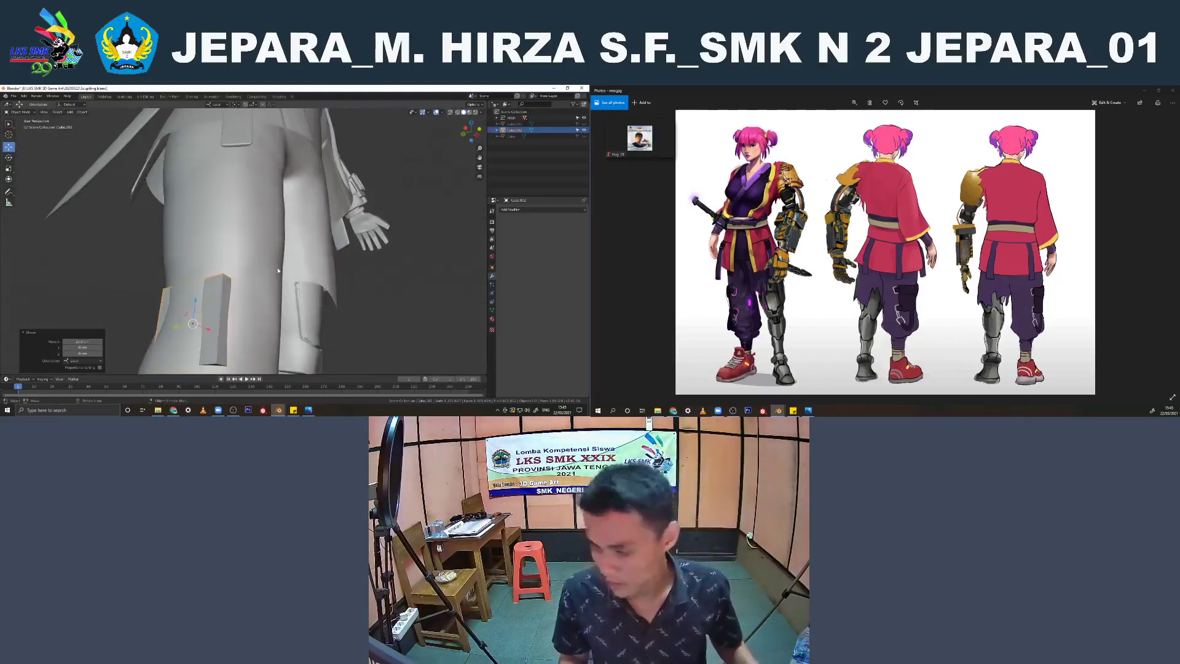
# Delete the plate from the character's leg
pyautogui.press('x')
pyautogui.click(258, 264)
# Save the file, select the character's body, and show the whole character from the front
pyautogui.moveTo(258, 264); pyautogui.dragTo(249, 236, button='middle')
pyautogui.scroll(-5, 359, 255)
pyautogui.hotkey('ctrl', 's')
pyautogui.click(249, 236)
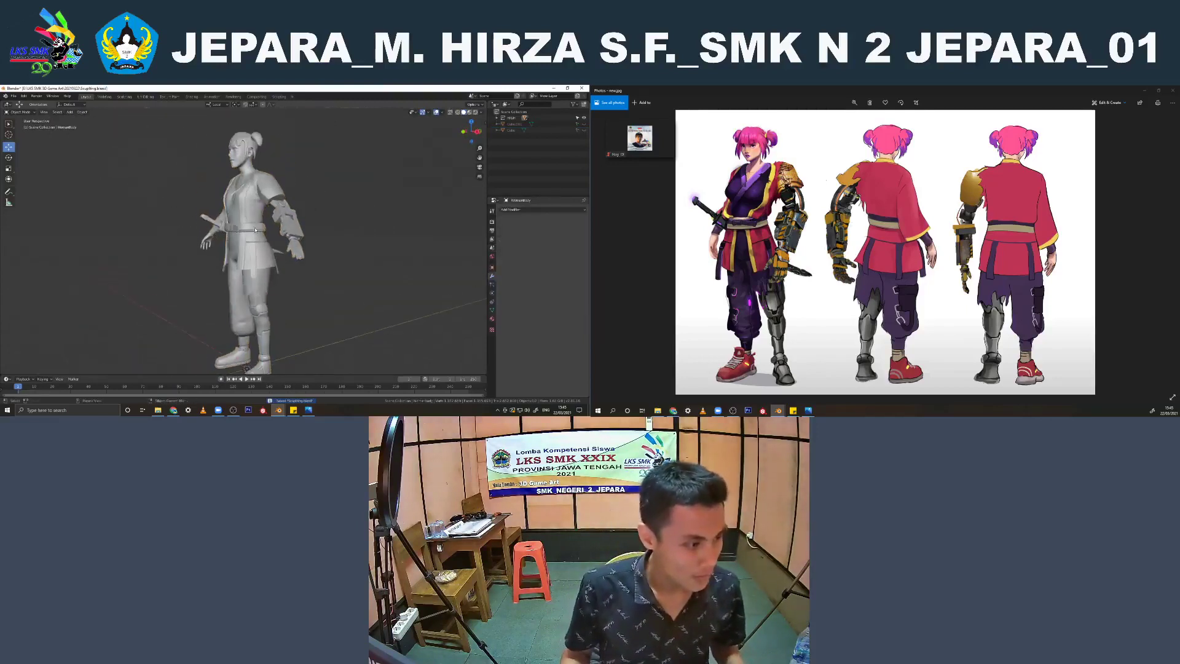
pyautogui.moveTo(260, 164); pyautogui.dragTo(276, 175, button='middle')
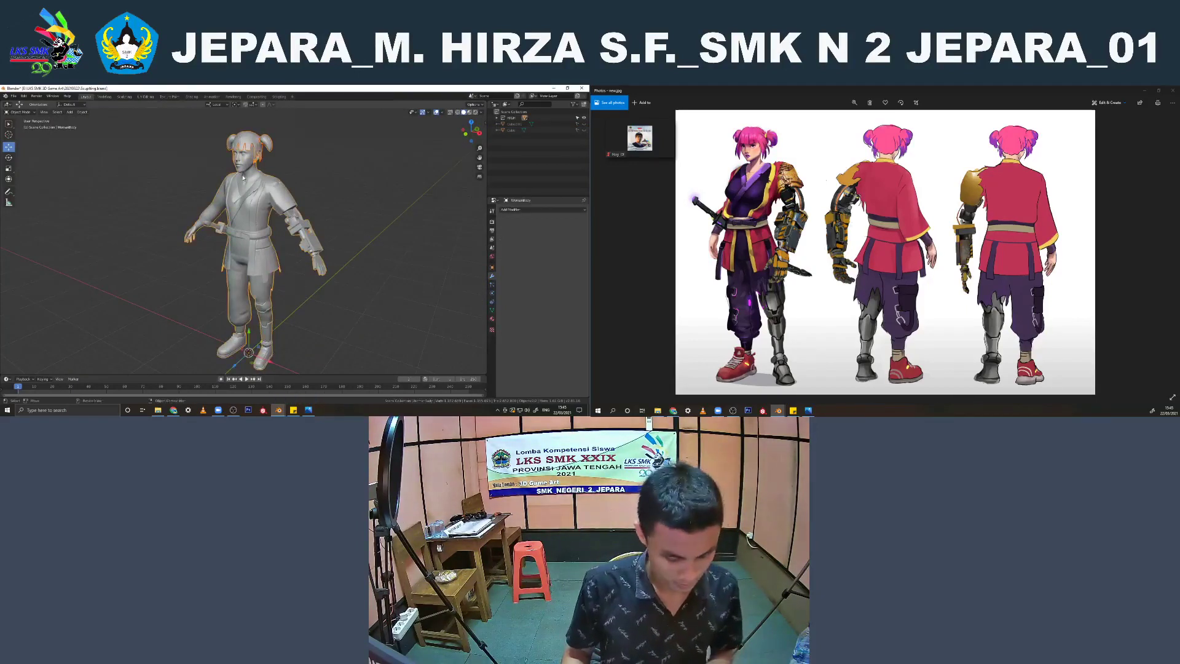
pyautogui.moveTo(286, 156)
pyautogui.mouseDown(button='middle')
pyautogui.moveTo(246, 165)
pyautogui.moveTo(302, 168)
pyautogui.mouseUp(button='middle')
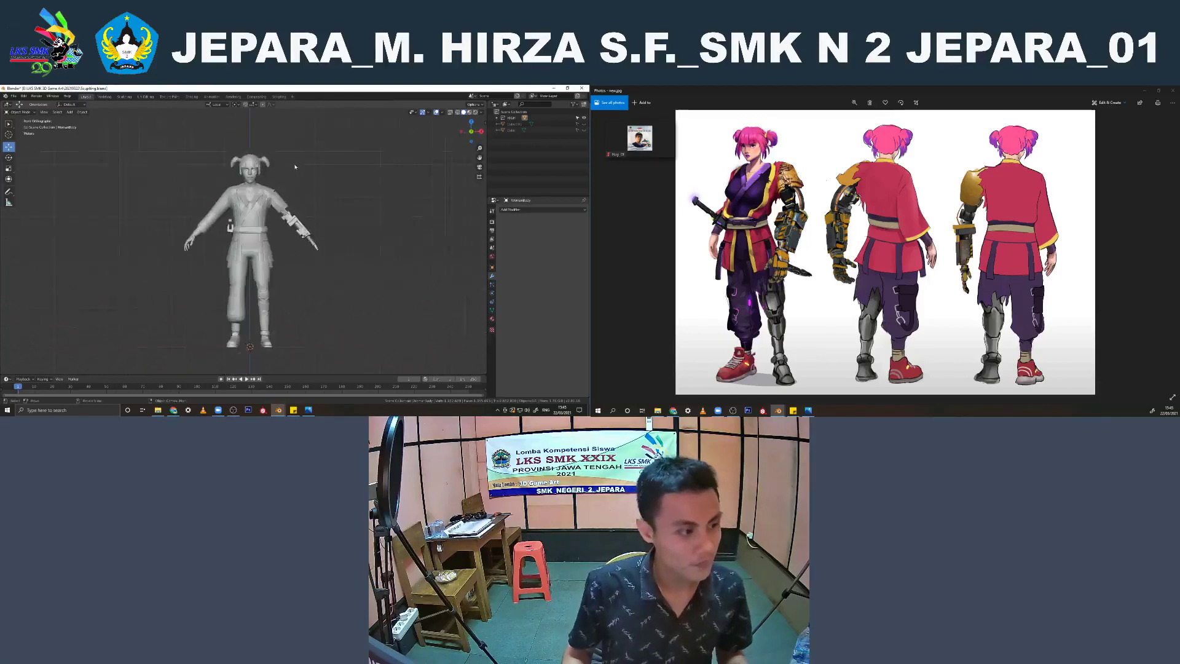
# Examine the human character's face up close and the whole body from the front, side and back
pyautogui.scroll(10, 295, 166)
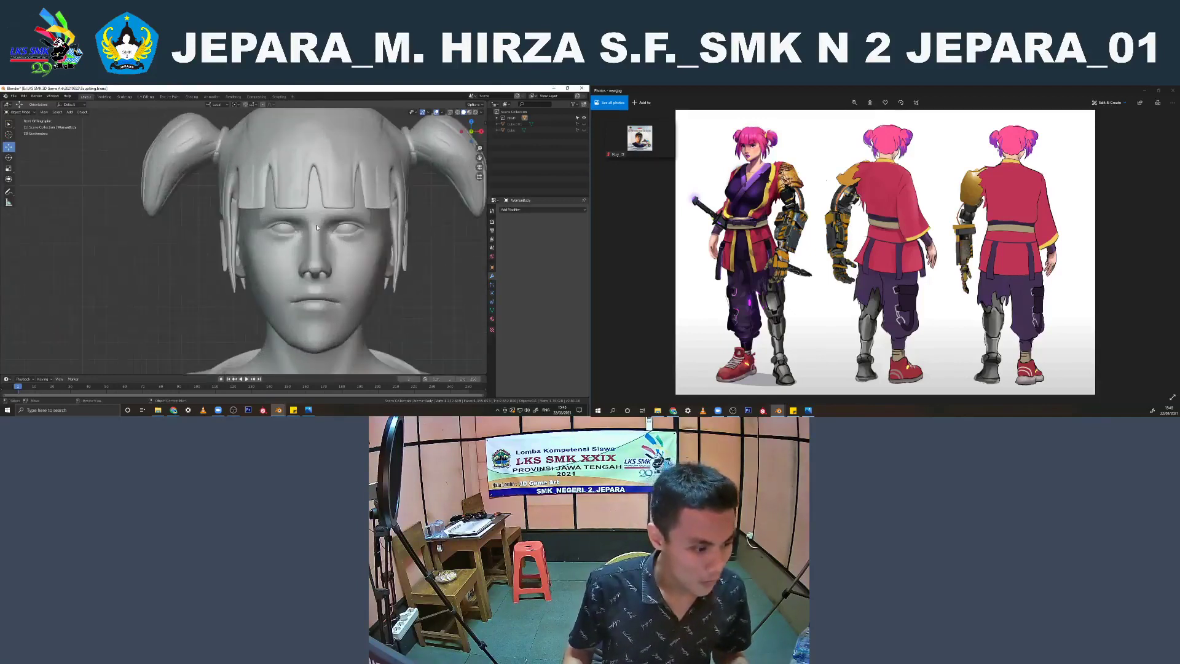
pyautogui.scroll(-10, 317, 228)
pyautogui.moveTo(308, 224); pyautogui.dragTo(282, 227, button='middle')
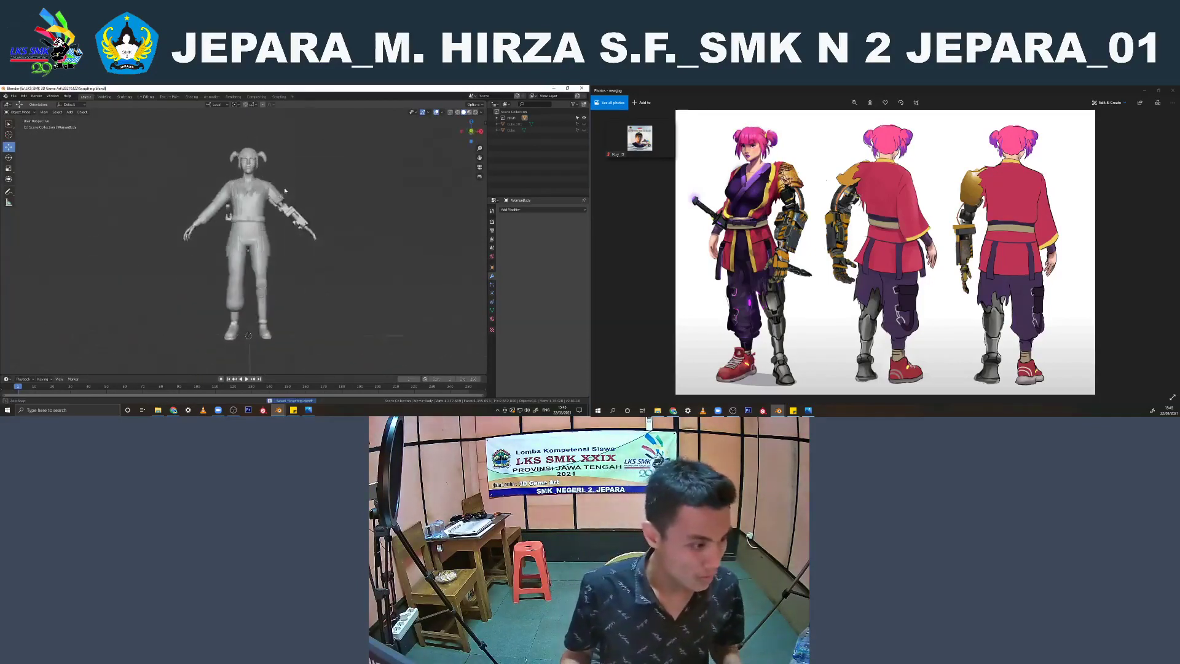
pyautogui.moveTo(274, 194); pyautogui.dragTo(266, 233, button='middle')
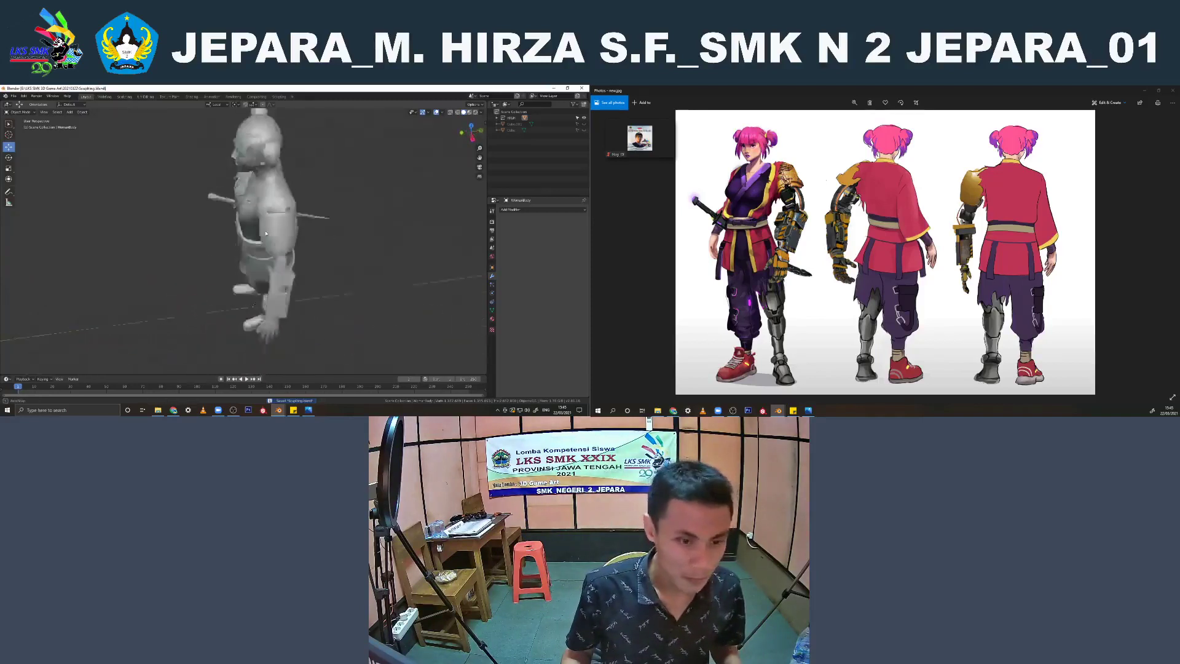
pyautogui.moveTo(267, 284); pyautogui.dragTo(261, 183, button='middle')
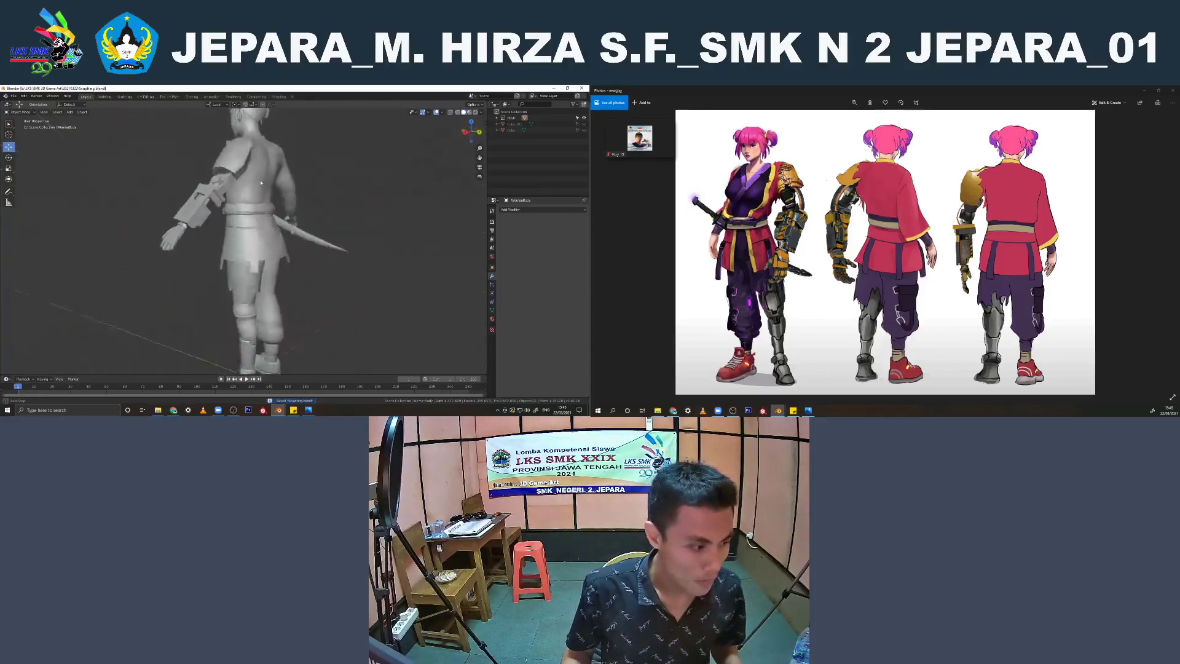
pyautogui.moveTo(304, 214); pyautogui.dragTo(285, 291, button='middle')
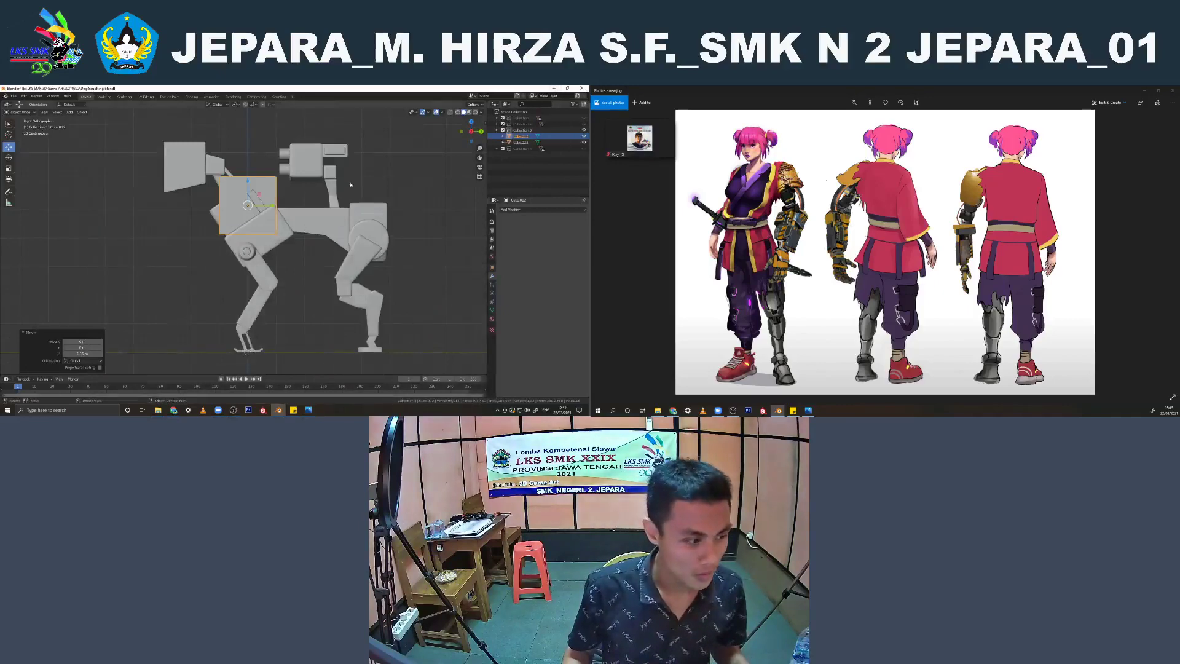
# Scale the cube down to a small block and move it onto the robot dog's back, just behind the front body box
pyautogui.scroll(2, 351, 184)
pyautogui.press('s')
pyautogui.click(261, 196)
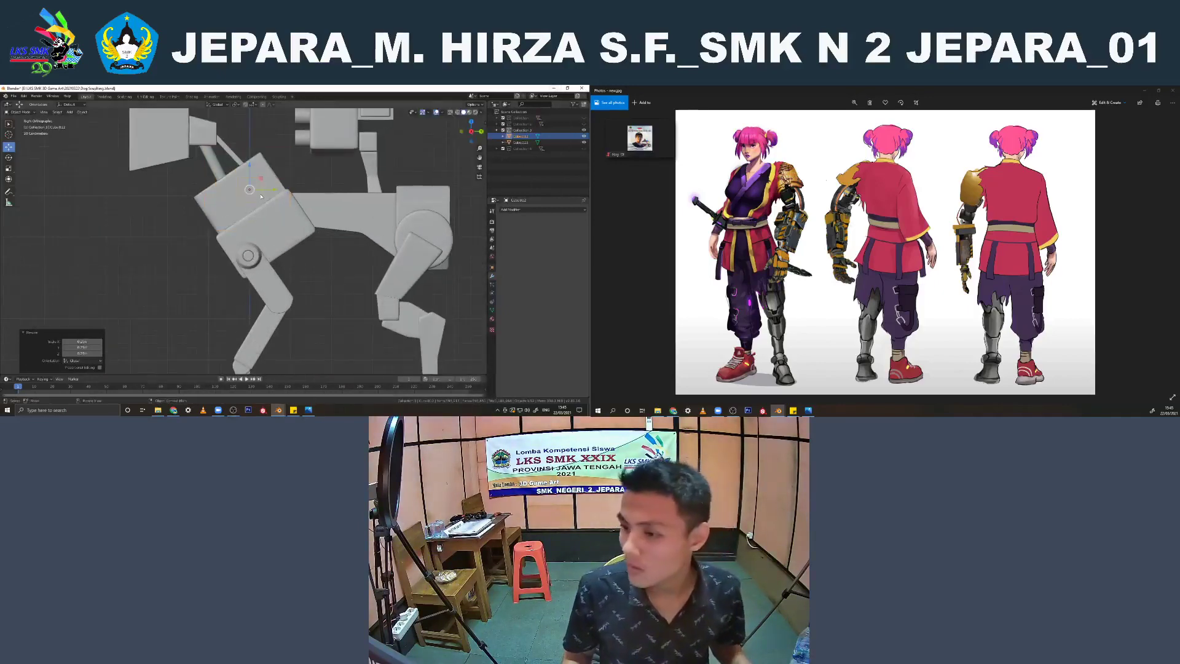
pyautogui.press('g')
pyautogui.click(322, 207)
pyautogui.scroll(1, 784, 257)
pyautogui.scroll(-1, 784, 257)
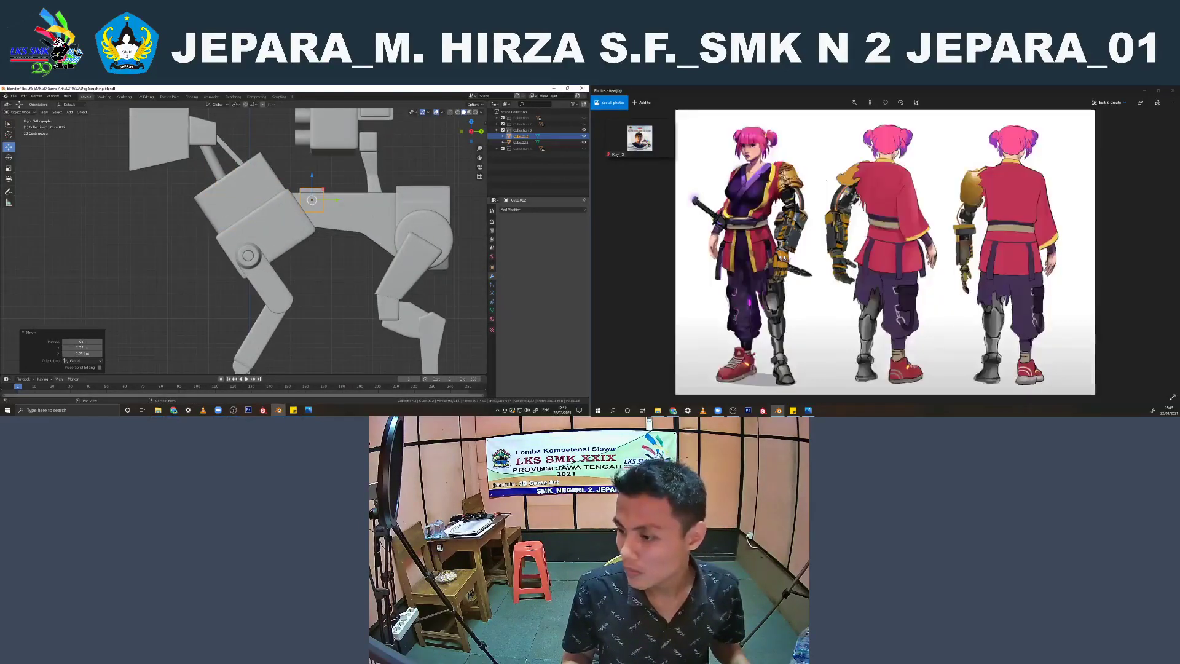
pyautogui.scroll(-1, 784, 257)
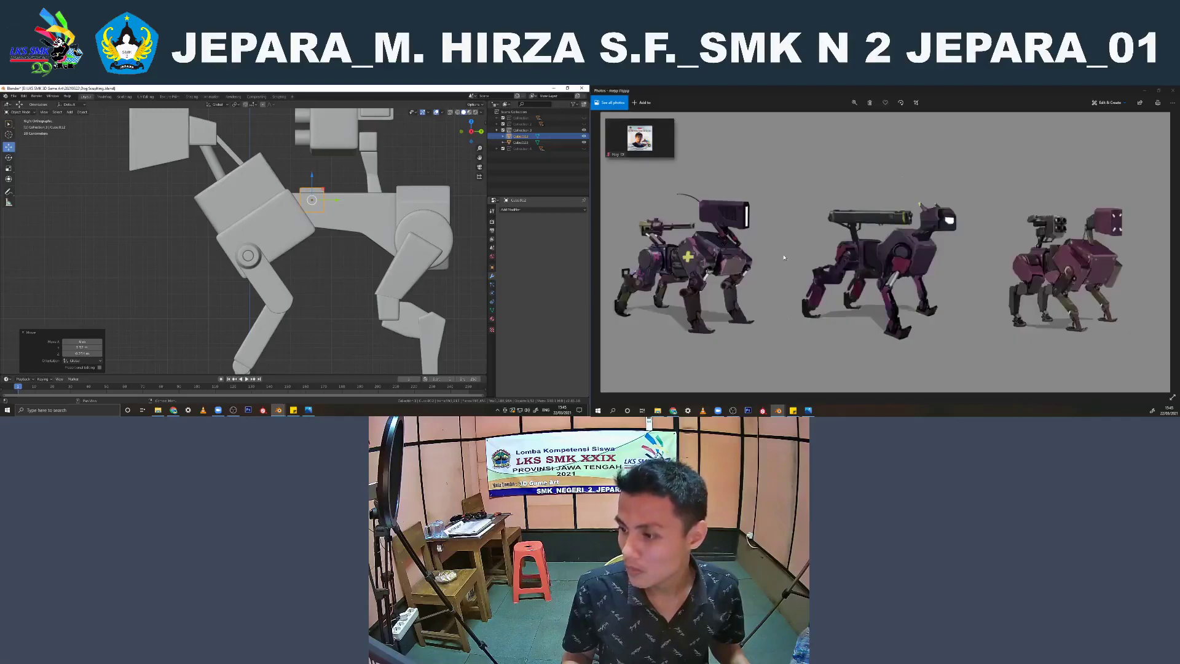
# Shift the small block along the dog's back to the weapon's support post, adjust its X position, and scale it down
pyautogui.press('g')
pyautogui.press('y')
pyautogui.moveTo(361, 201); pyautogui.dragTo(357, 163)
pyautogui.press('x')
pyautogui.keyDown('shift'); pyautogui.moveTo(434, 196); pyautogui.dragTo(234, 235, button='middle'); pyautogui.keyUp('shift')
pyautogui.scroll(1, 398, 246)
pyautogui.press('s')
pyautogui.click(389, 243)
pyautogui.scroll(5, 270, 183)
pyautogui.scroll(-4, 226, 265)
pyautogui.scroll(3, 300, 201)
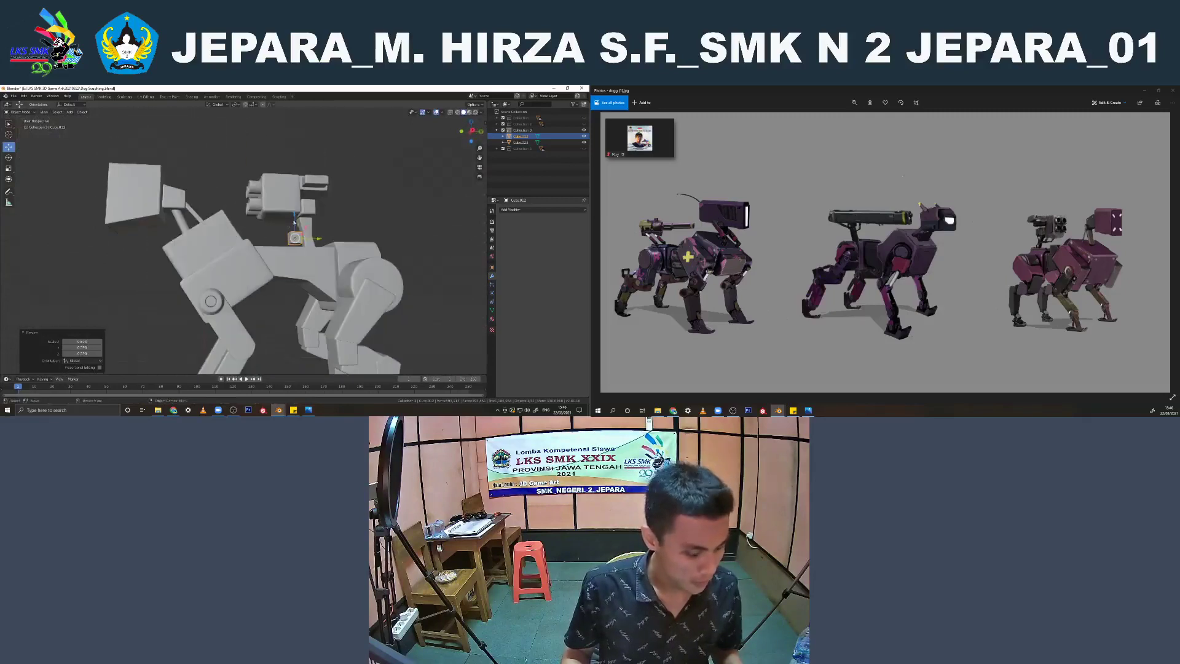
# Shrink the block further until it is narrower than the weapon's support post
pyautogui.press('KP_3')
pyautogui.scroll(4, 310, 211)
pyautogui.press('s')
pyautogui.click(392, 248)
pyautogui.moveTo(391, 249); pyautogui.dragTo(299, 204, button='middle')
pyautogui.press('s')
pyautogui.click(326, 210)
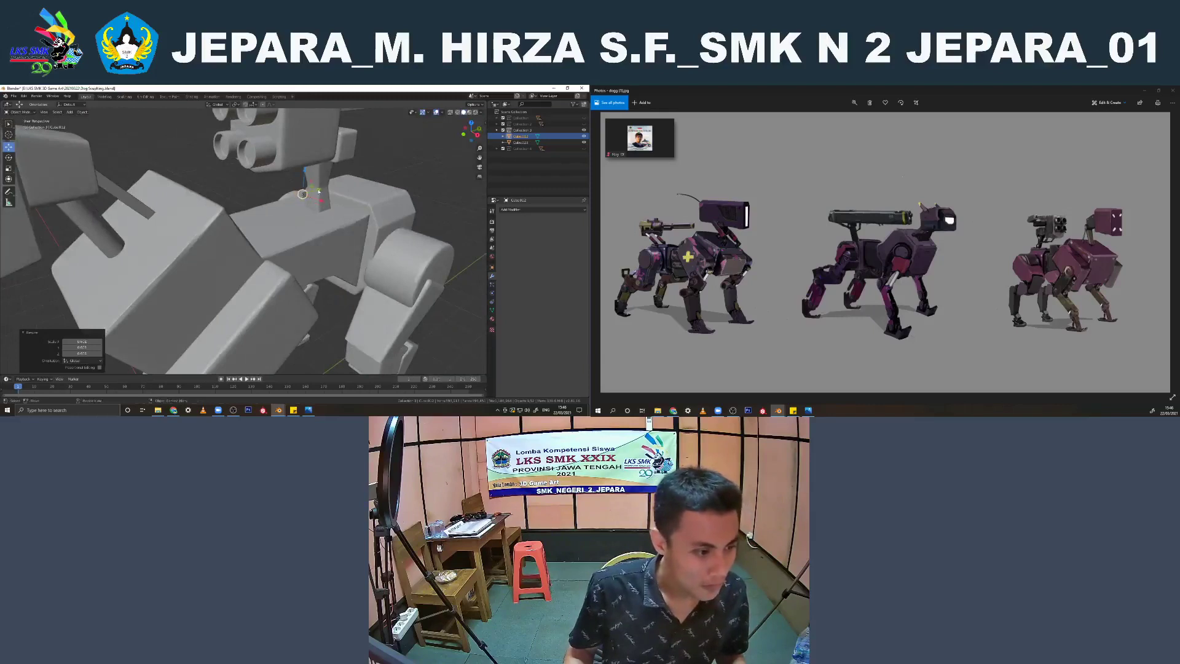
# Move the block along Y to sit against the front edge of the weapon's support post
pyautogui.press('g')
pyautogui.press('y')
pyautogui.click(328, 185)
pyautogui.press('KP_3')
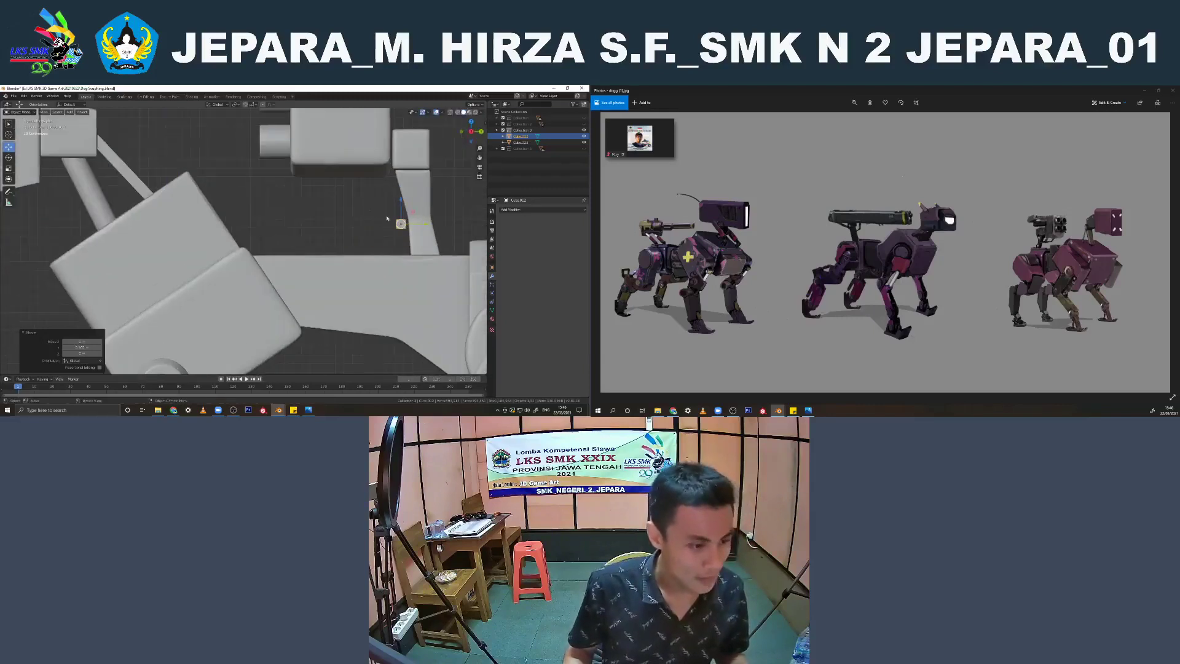
pyautogui.press('g')
pyautogui.press('y')
pyautogui.click(430, 226)
# In wireframe mesh editing, pull the block's front end forward from the support post and rotate that end
pyautogui.press('z')
pyautogui.click(333, 219)
pyautogui.press('Tab')
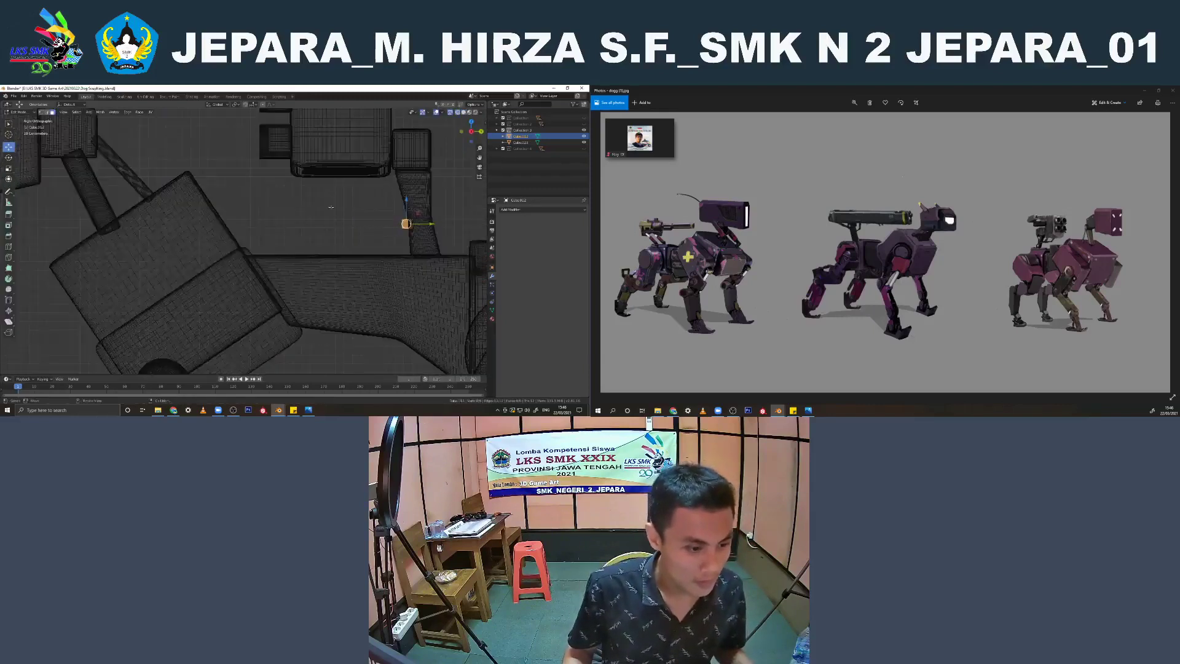
pyautogui.keyDown('shift'); pyautogui.moveTo(267, 190); pyautogui.dragTo(181, 201, button='middle'); pyautogui.keyUp('shift')
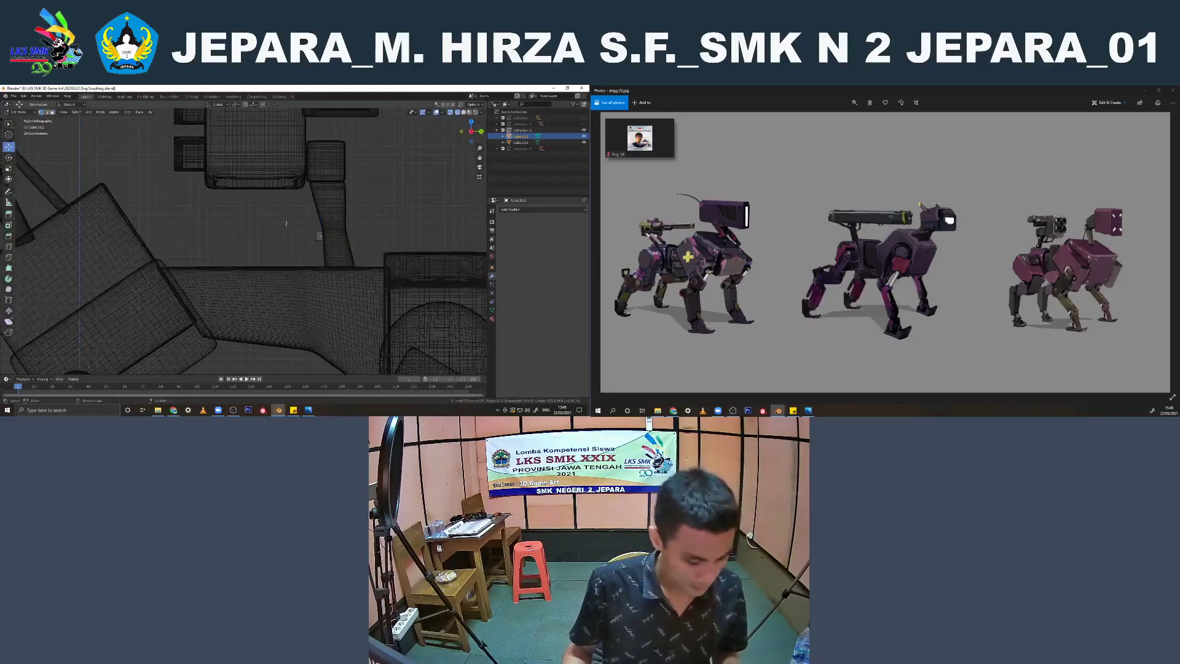
pyautogui.press('b')
pyautogui.moveTo(287, 208)
pyautogui.mouseDown()
pyautogui.moveTo(320, 263)
pyautogui.moveTo(304, 235)
pyautogui.mouseUp()
pyautogui.press('r')
pyautogui.click(316, 237)
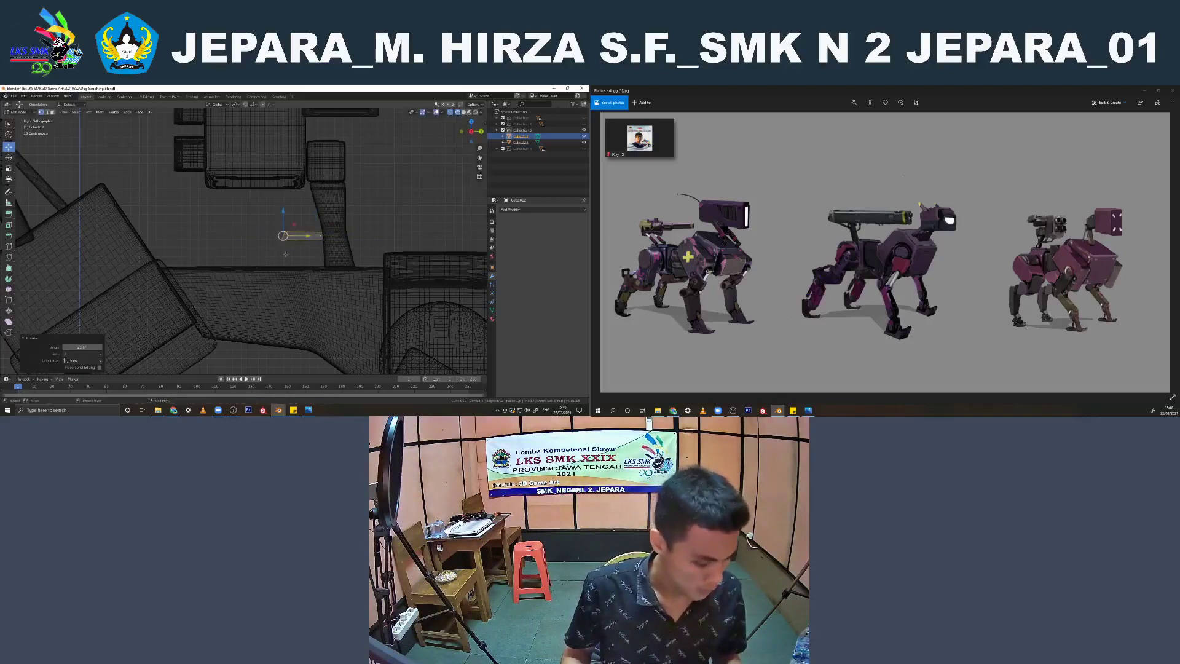
# Extrude the block's front end diagonally up to the underside of the weapon body and rotate the new end
pyautogui.press('e')
pyautogui.click(236, 237)
pyautogui.moveTo(233, 194); pyautogui.dragTo(233, 160)
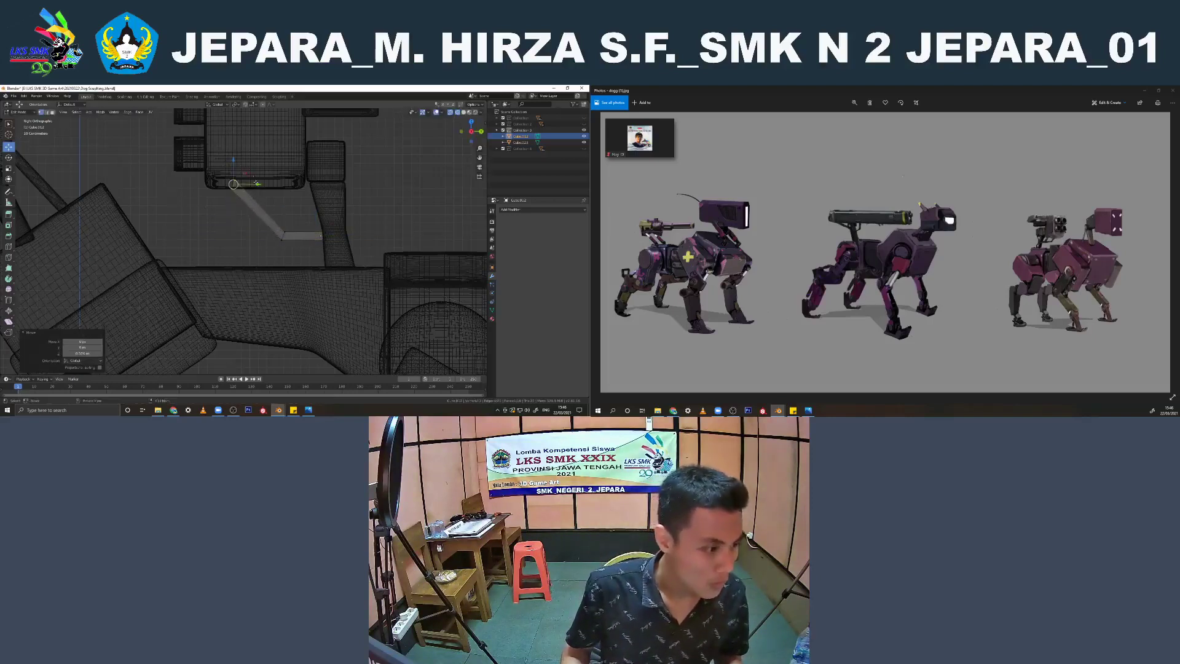
pyautogui.press('r')
pyautogui.click(274, 214)
# Move the bend of the strut forward and slightly down to reshape its angle below the weapon
pyautogui.click(284, 237)
pyautogui.keyDown('alt'); pyautogui.click(284, 236); pyautogui.keyUp('alt')
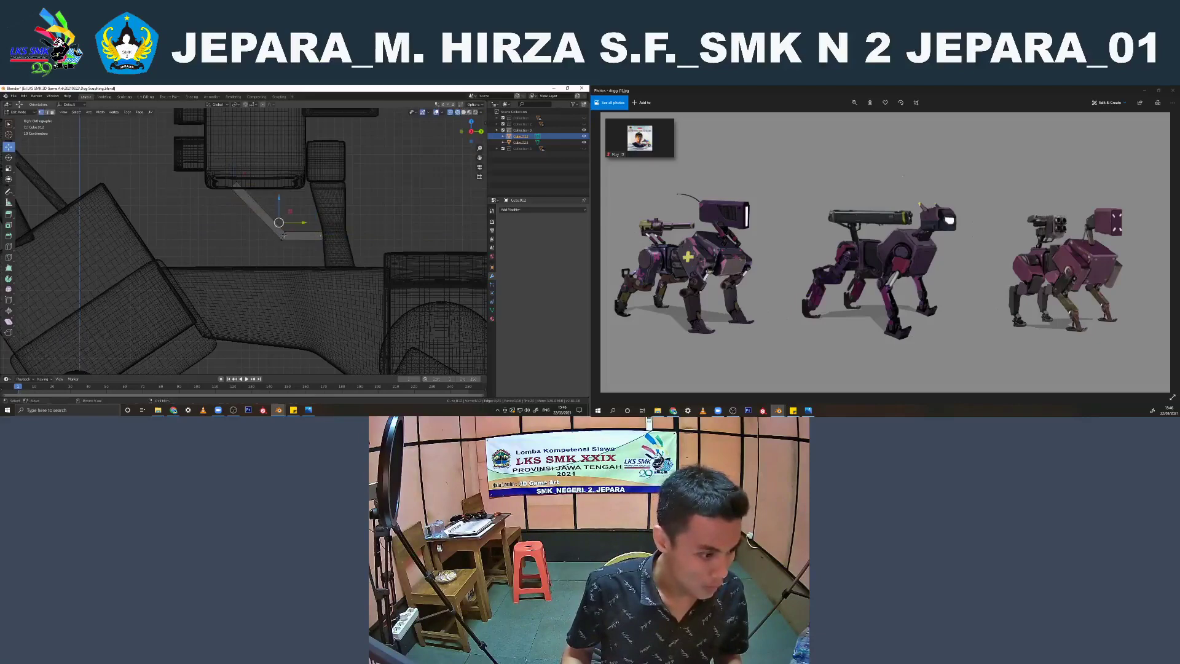
pyautogui.press('g')
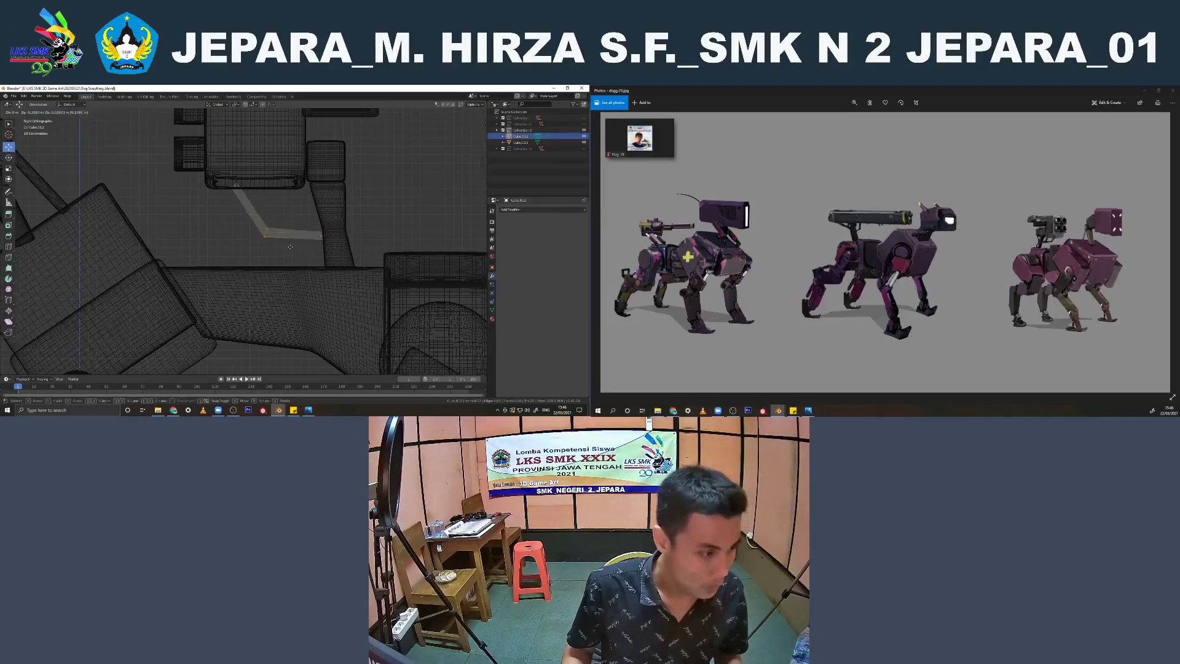
pyautogui.click(290, 247)
# Leave mesh editing, return to solid display, and inspect the whole robot dog from the front
pyautogui.press('Tab')
pyautogui.moveTo(322, 236)
pyautogui.mouseDown(button='middle')
pyautogui.moveTo(367, 229)
pyautogui.moveTo(248, 226)
pyautogui.moveTo(347, 235)
pyautogui.mouseUp(button='middle')
pyautogui.hotkey('shift', 'z')
pyautogui.scroll(-3, 357, 199)
pyautogui.click(356, 197)
pyautogui.scroll(-5, 335, 230)
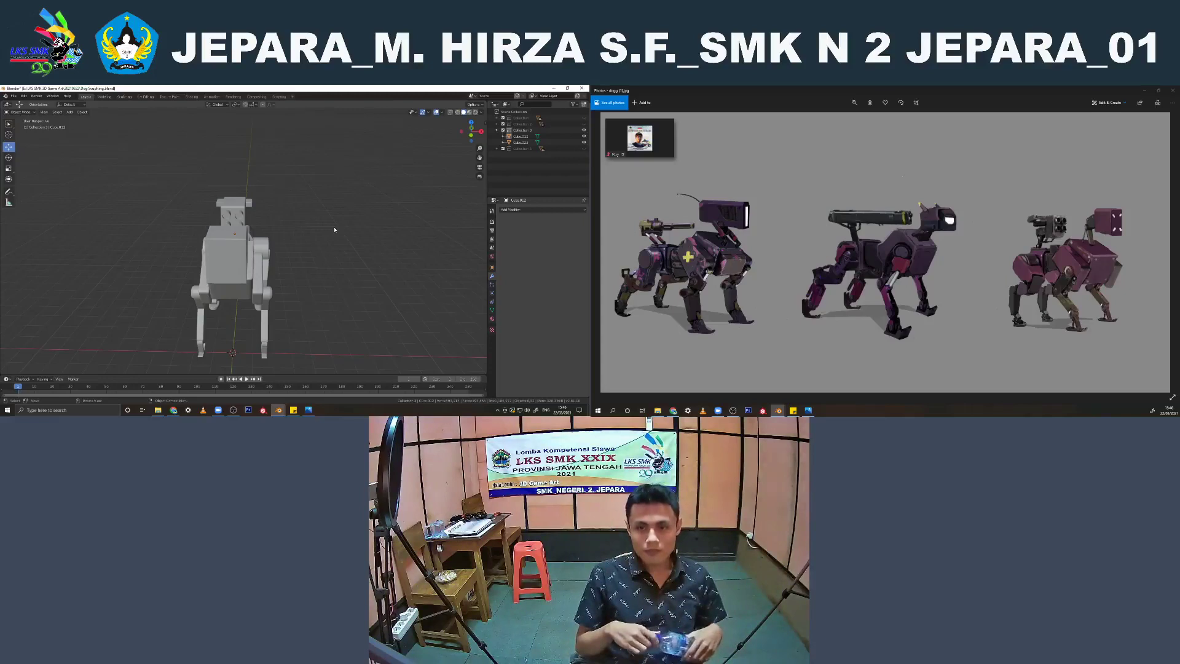
pyautogui.scroll(2, 336, 235)
pyautogui.scroll(-1, 350, 244)
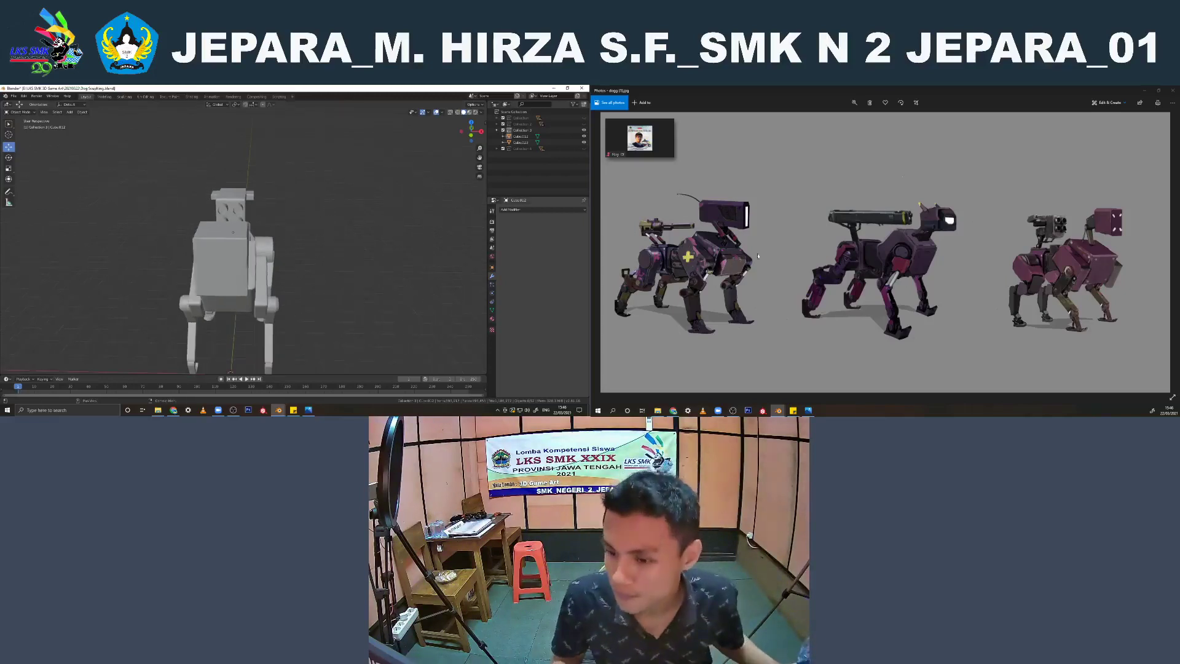
# Show the human character's reference sheet in the image viewer and restore the Zoom meeting to its full window
pyautogui.scroll(-1, 820, 251)
pyautogui.scroll(-1, 769, 235)
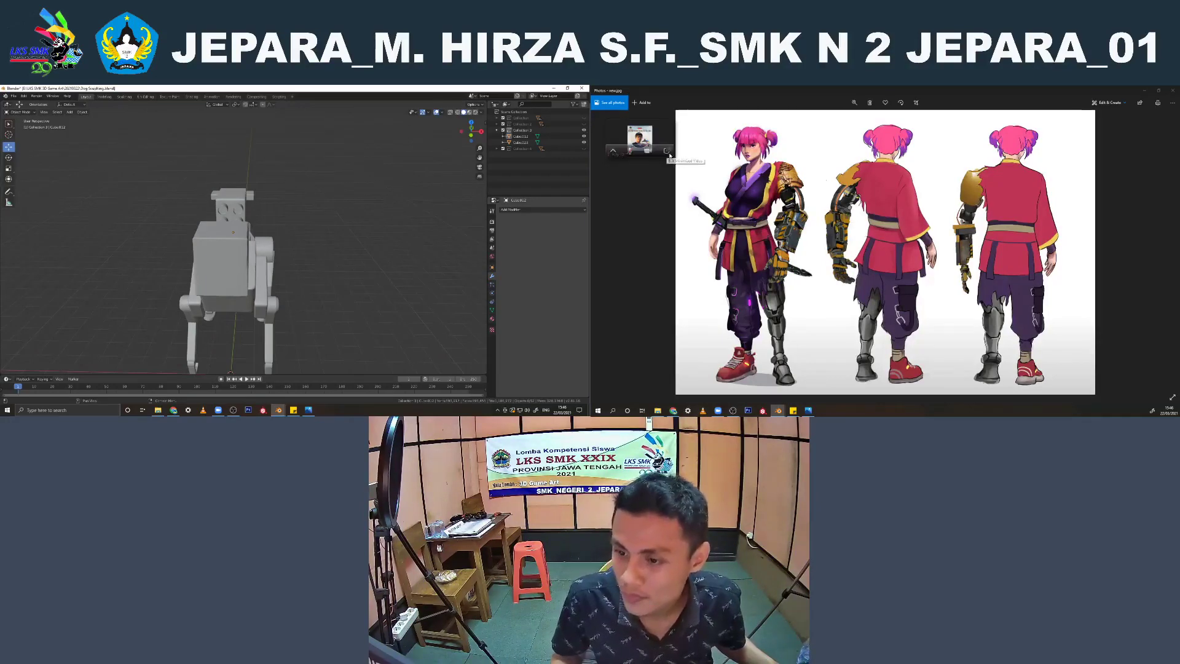
pyautogui.click(667, 151)
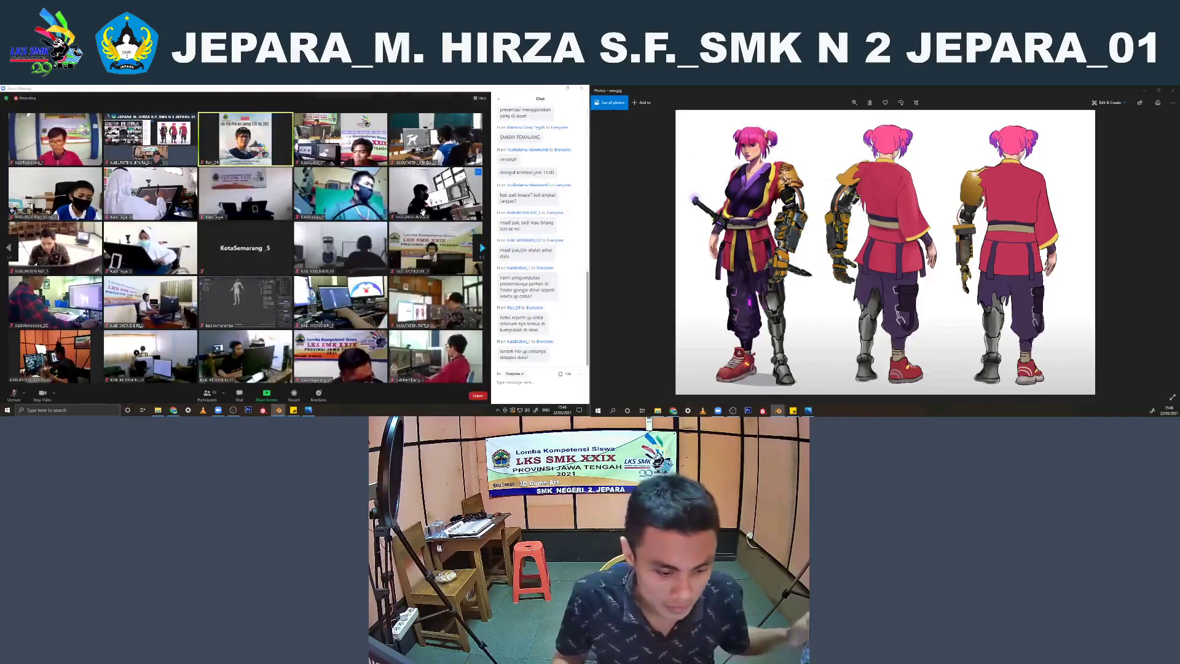
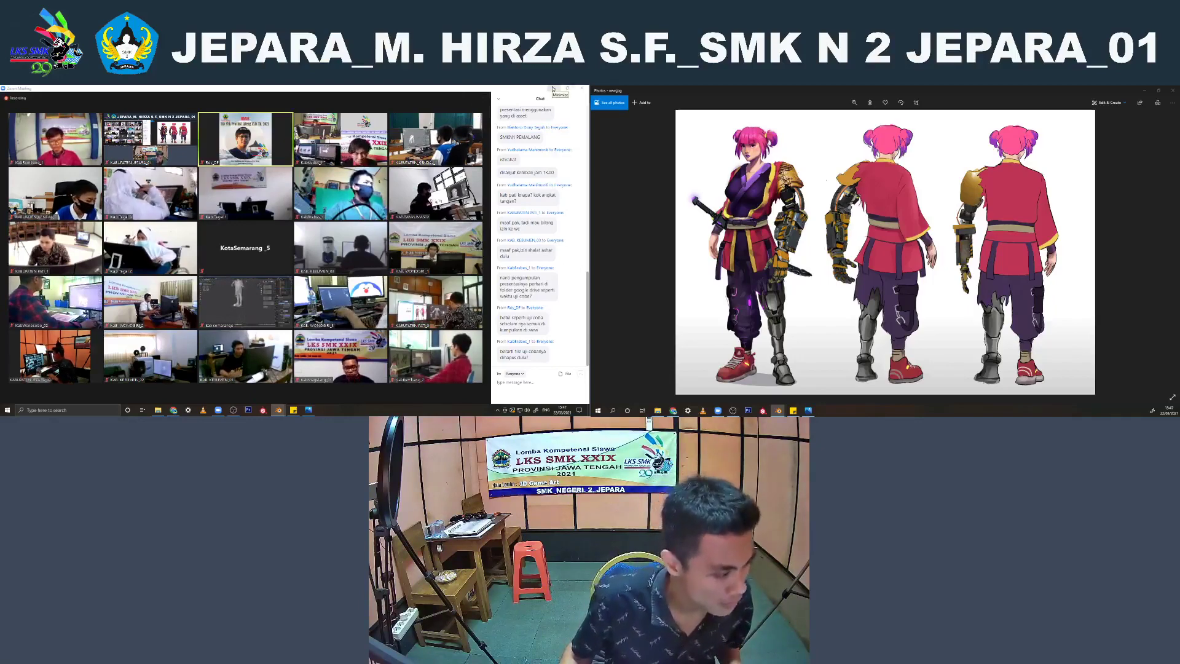
# Minimize the Zoom meeting and scale up the selected bend of the weapon's support strut in the side view
pyautogui.click(553, 90)
pyautogui.moveTo(278, 225); pyautogui.dragTo(221, 229, button='middle')
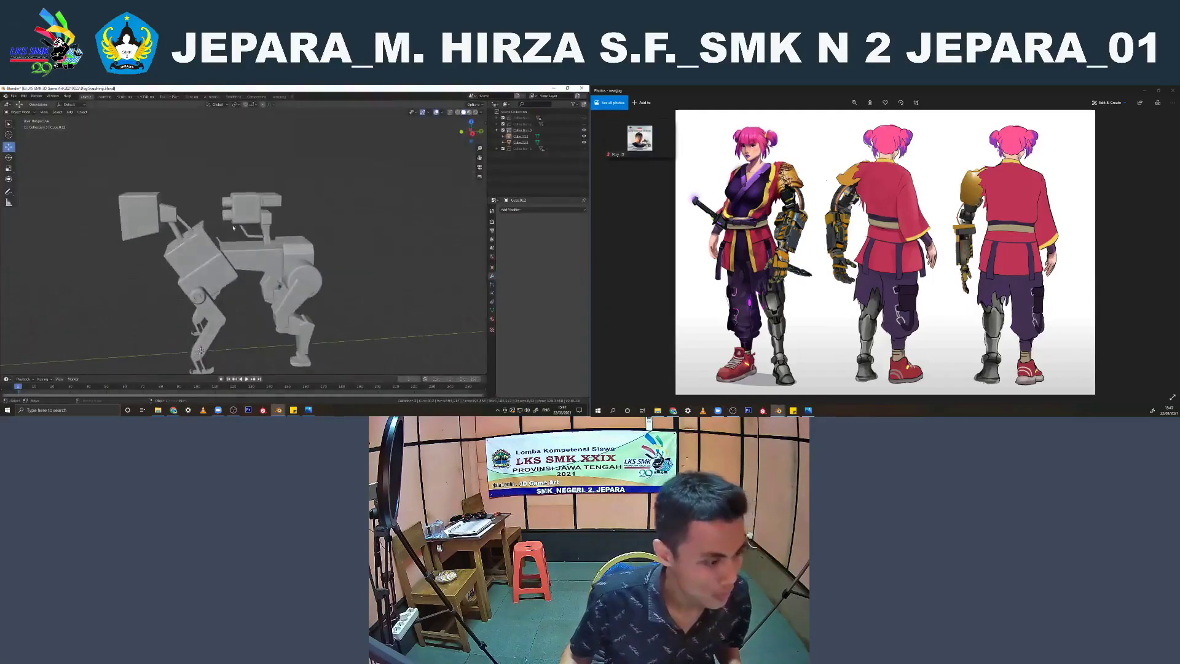
pyautogui.click(244, 238)
pyautogui.scroll(4, 246, 237)
pyautogui.click(252, 233)
pyautogui.press('Tab')
pyautogui.scroll(4, 252, 233)
pyautogui.moveTo(313, 225); pyautogui.dragTo(327, 222, button='middle')
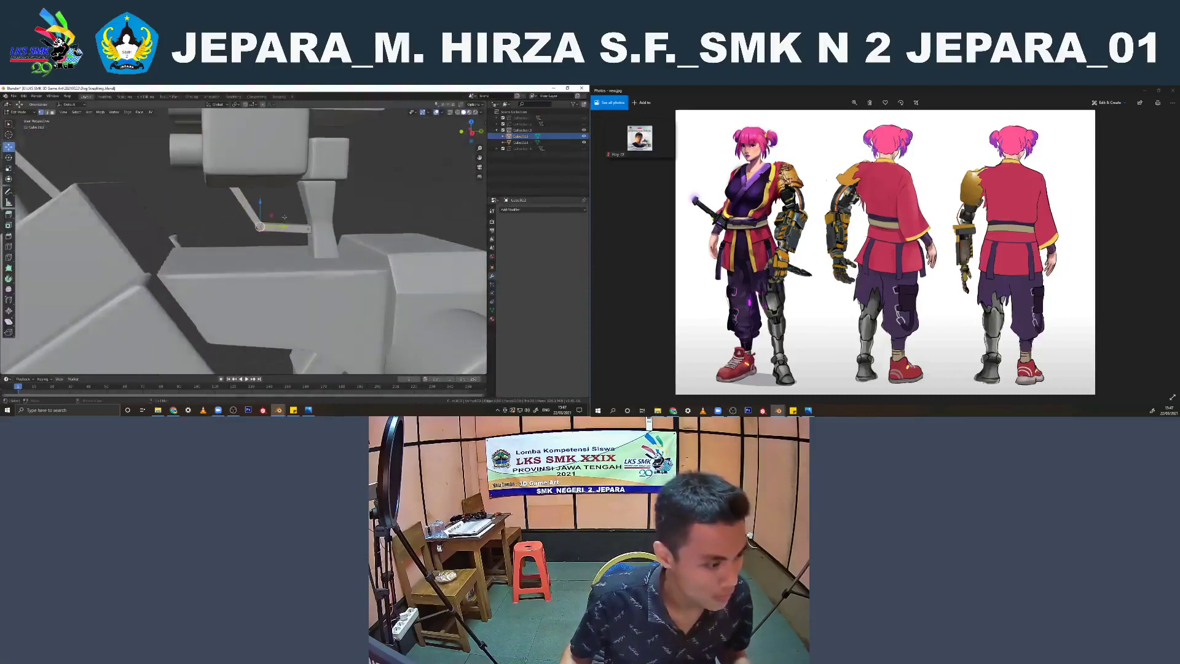
pyautogui.press('KP_3')
pyautogui.scroll(3, 327, 222)
pyautogui.press('s')
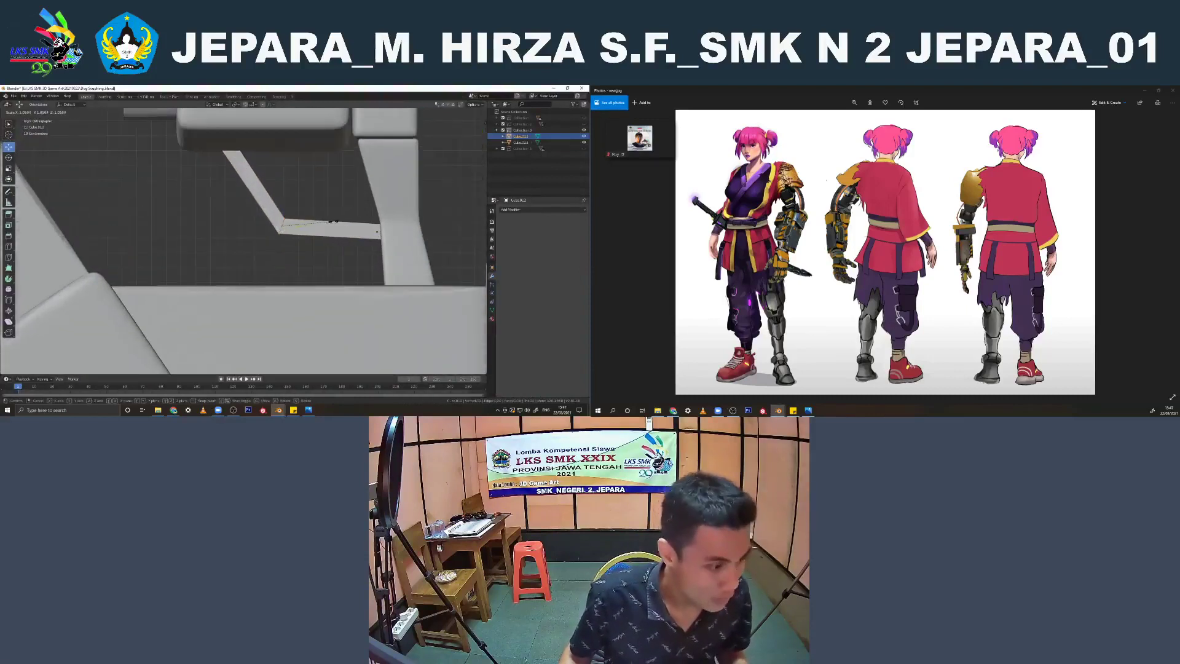
pyautogui.click(337, 221)
# Select the strut's whole mesh and bevel its edges slightly
pyautogui.press('Tab')
pyautogui.moveTo(337, 221); pyautogui.dragTo(307, 226, button='middle')
pyautogui.press('a')
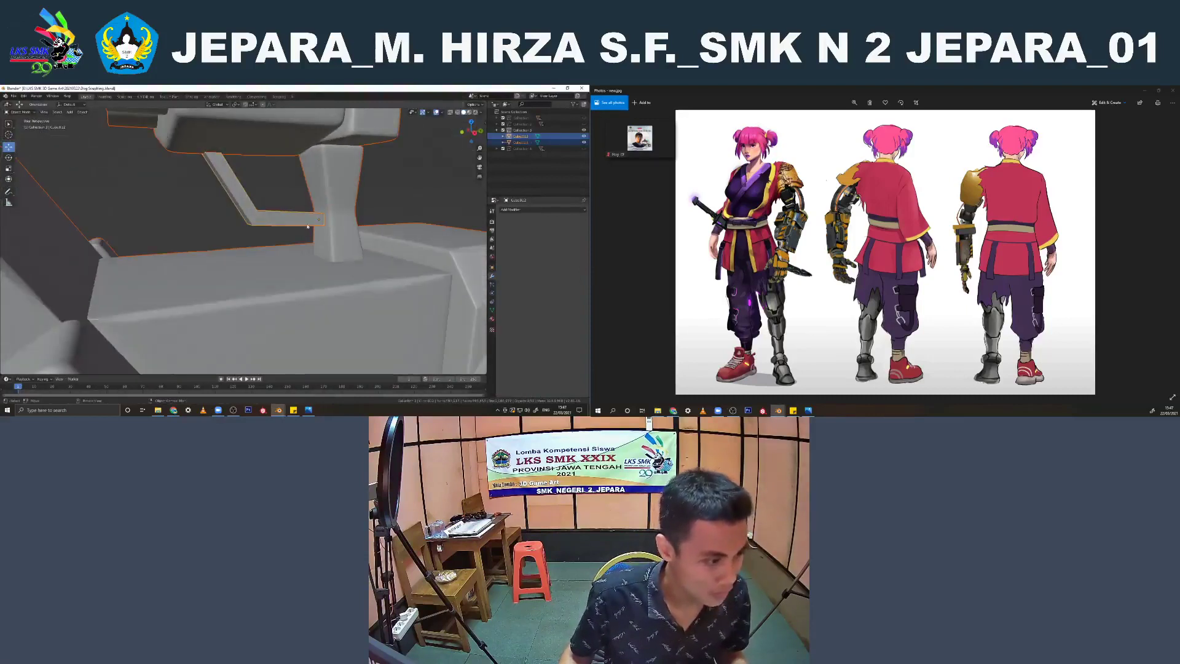
pyautogui.press('Tab')
pyautogui.click(263, 214)
pyautogui.press('Tab')
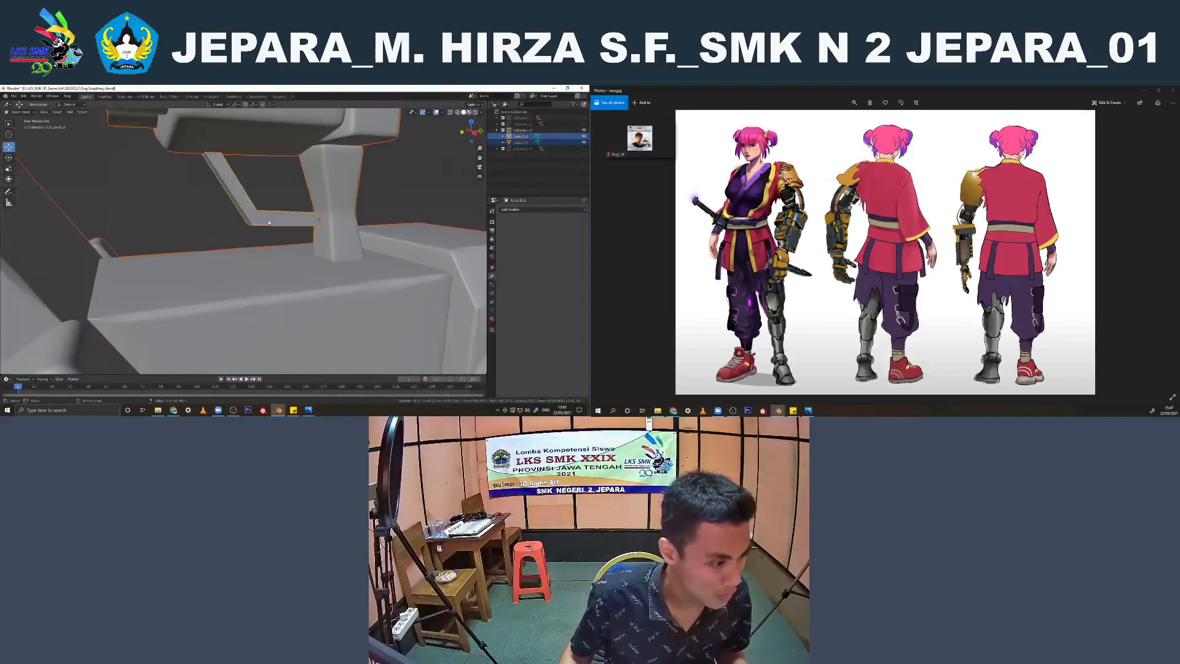
pyautogui.click(268, 219)
pyautogui.press('Tab')
pyautogui.scroll(1, 293, 221)
pyautogui.hotkey('ctrl', 'b')
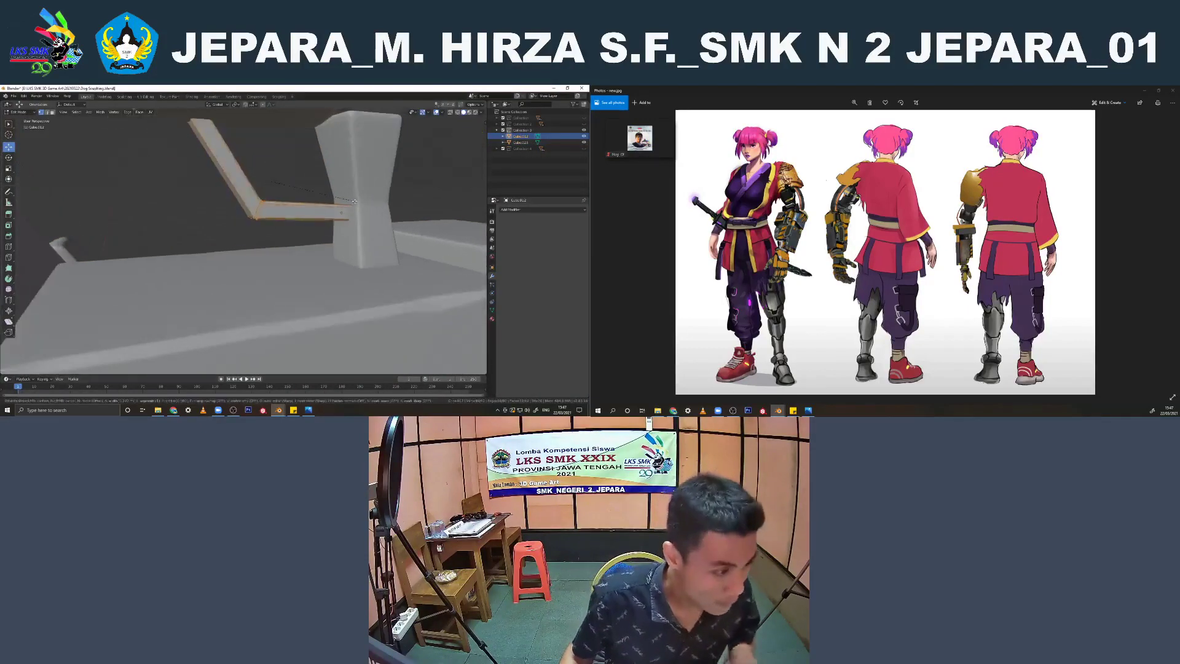
pyautogui.click(353, 200)
# Add a Subdivision Surface modifier to the strut and apply it
pyautogui.press('Tab')
pyautogui.click(516, 209)
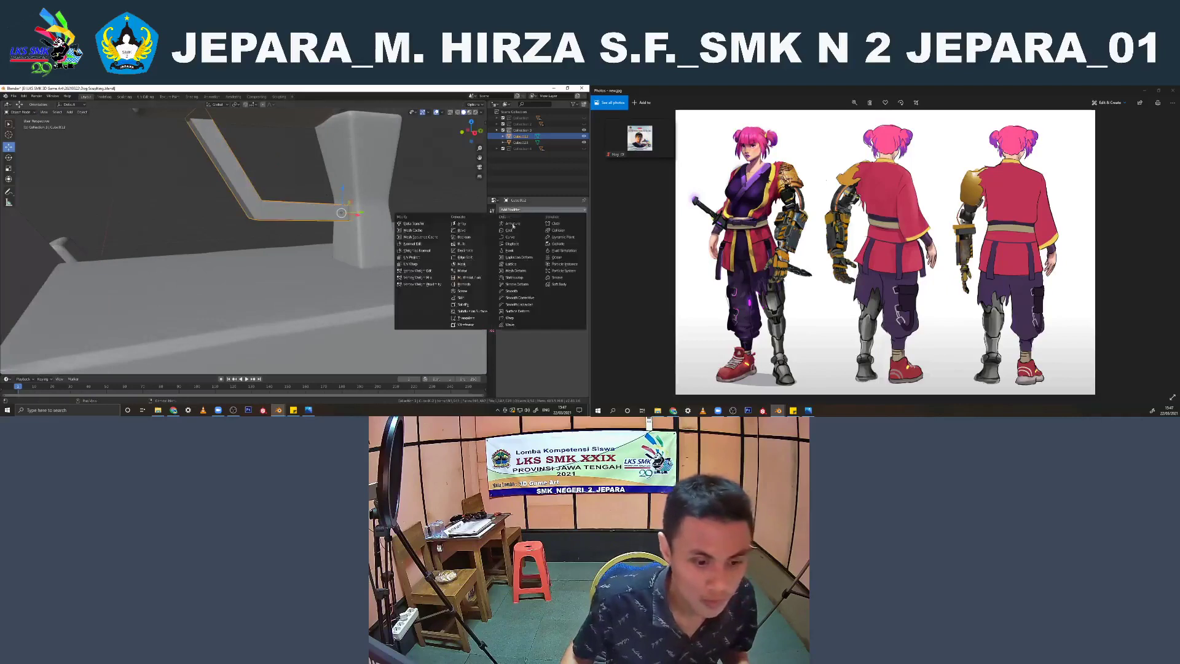
pyautogui.click(472, 312)
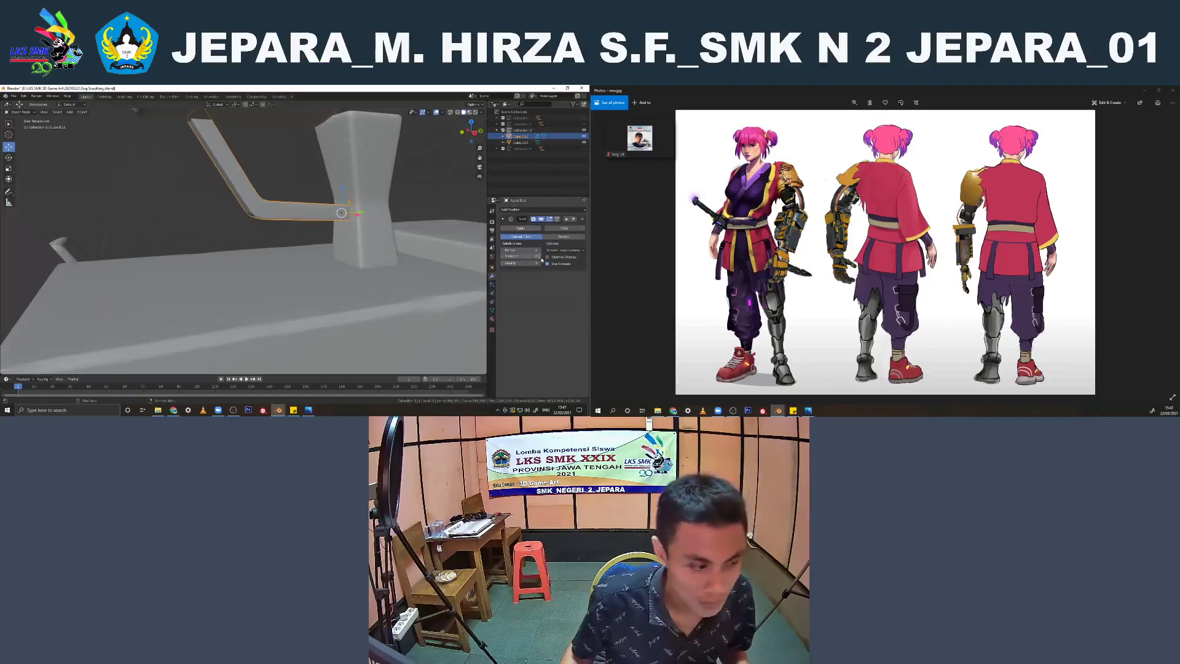
pyautogui.scroll(-1, 362, 254)
pyautogui.keyDown('shift'); pyautogui.click(361, 255); pyautogui.keyUp('shift')
pyautogui.scroll(-2, 361, 255)
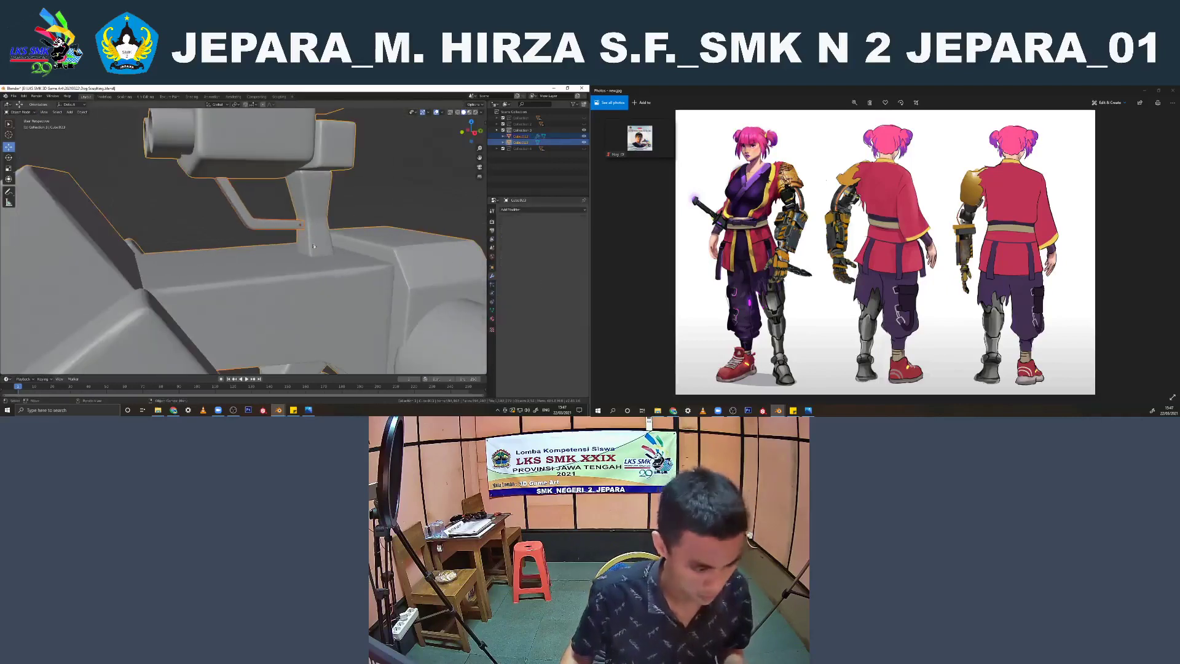
pyautogui.click(284, 225)
pyautogui.click(520, 228)
# Join the strut and the robot dog's body into one object and check the whole model
pyautogui.keyDown('shift'); pyautogui.click(320, 253); pyautogui.keyUp('shift')
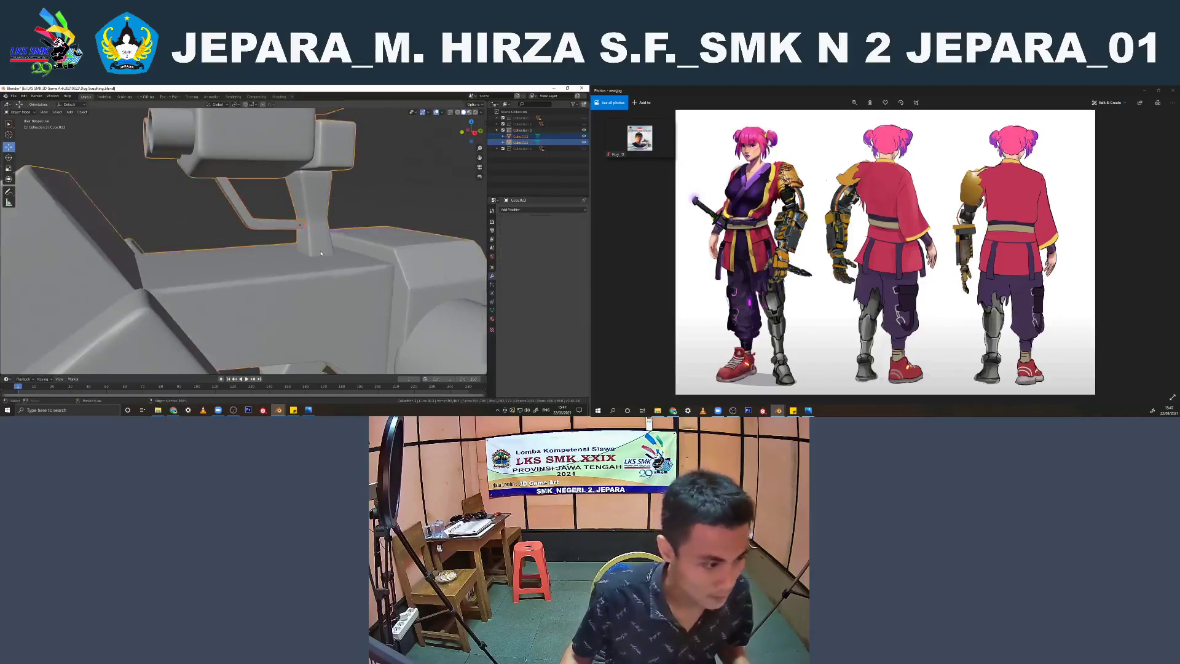
pyautogui.scroll(-3, 320, 253)
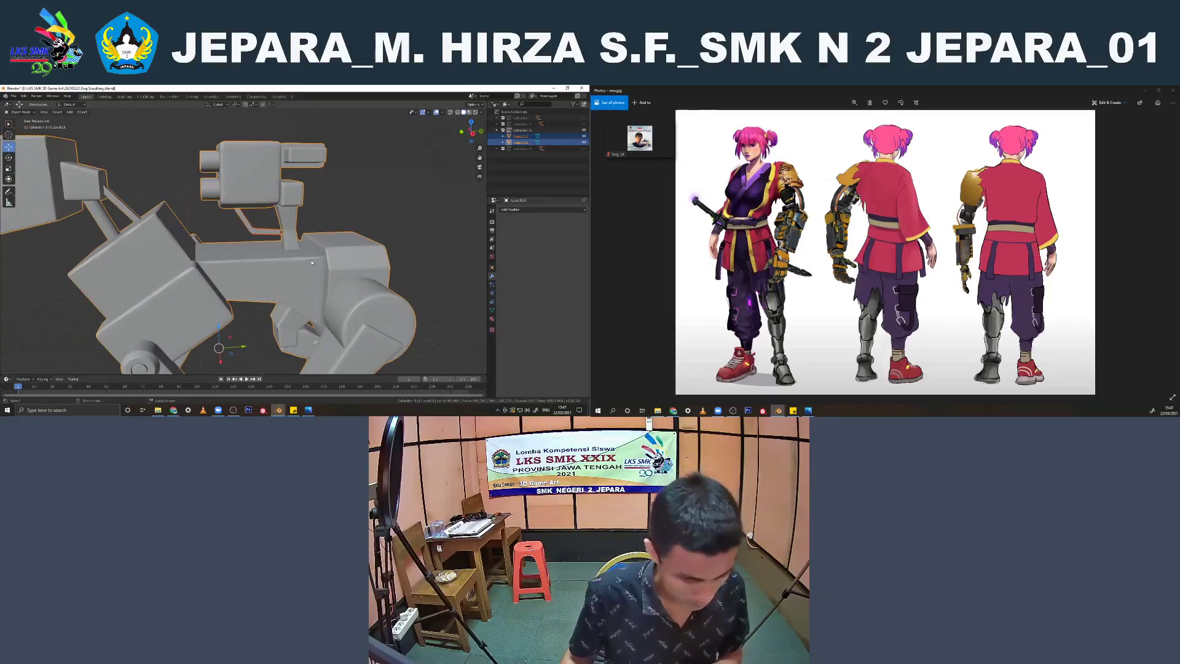
pyautogui.hotkey('ctrl', 'j')
pyautogui.click(351, 190)
pyautogui.scroll(-3, 325, 218)
pyautogui.moveTo(325, 218); pyautogui.dragTo(422, 224, button='middle')
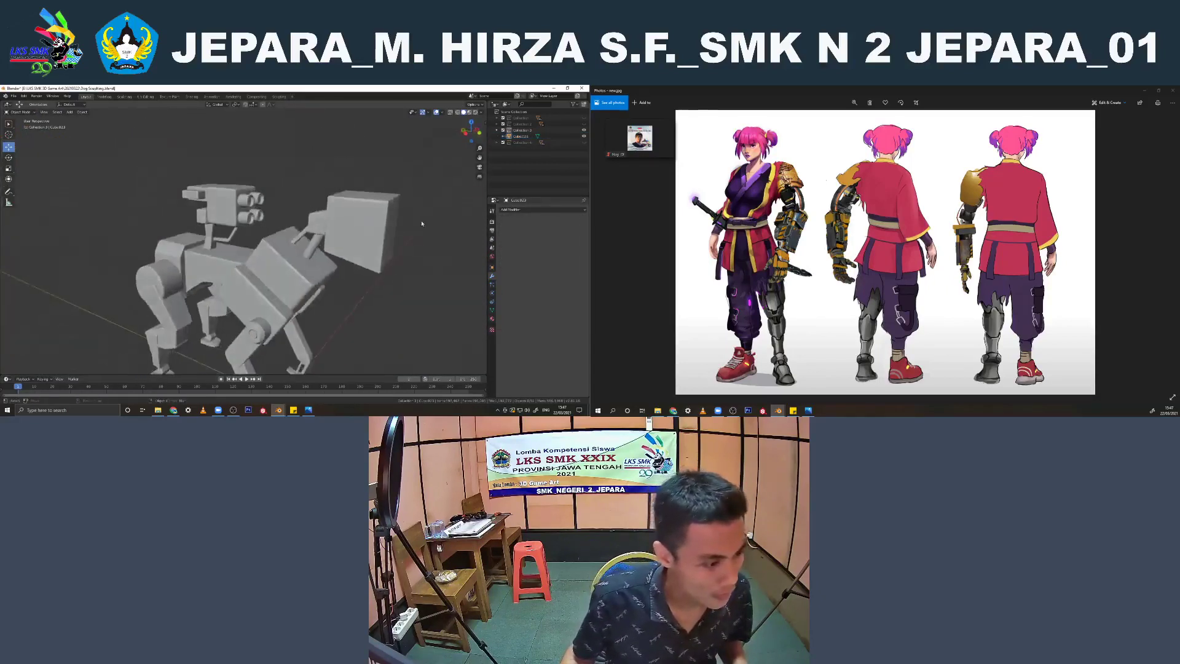
pyautogui.scroll(-3, 421, 224)
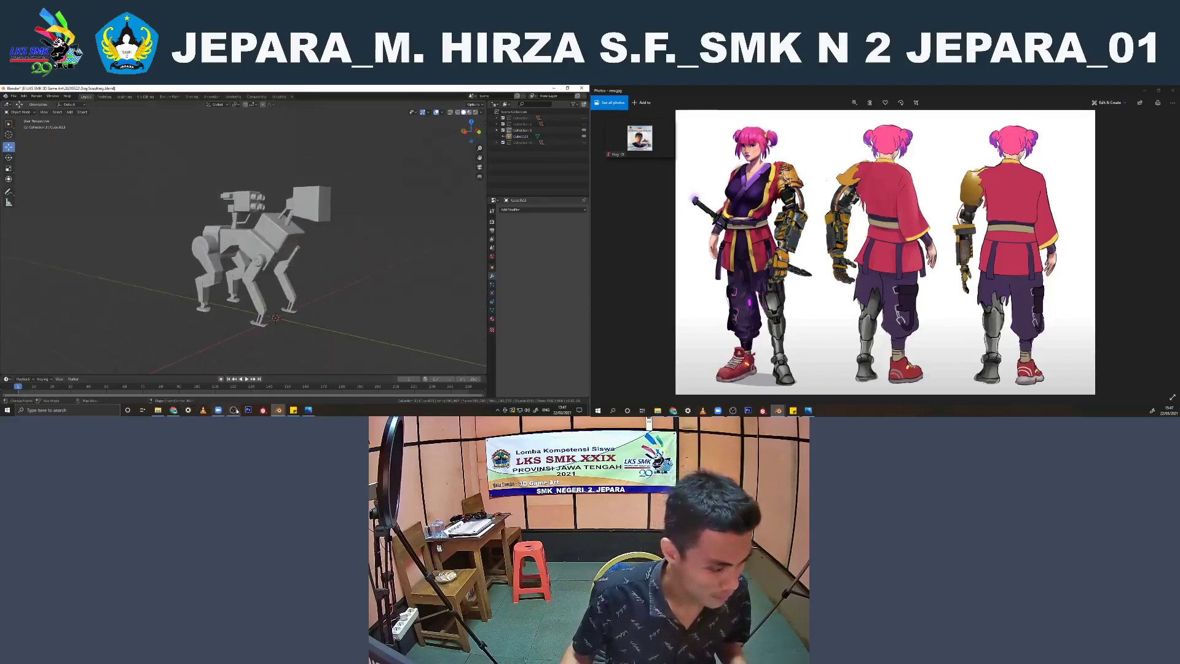
pyautogui.moveTo(307, 313)
pyautogui.mouseDown(button='middle')
pyautogui.moveTo(135, 304)
pyautogui.moveTo(290, 270)
pyautogui.mouseUp(button='middle')
# Switch to the Blender window with the human character and view the character from the front
pyautogui.click(280, 410)
pyautogui.click(249, 388)
pyautogui.scroll(-3, 290, 270)
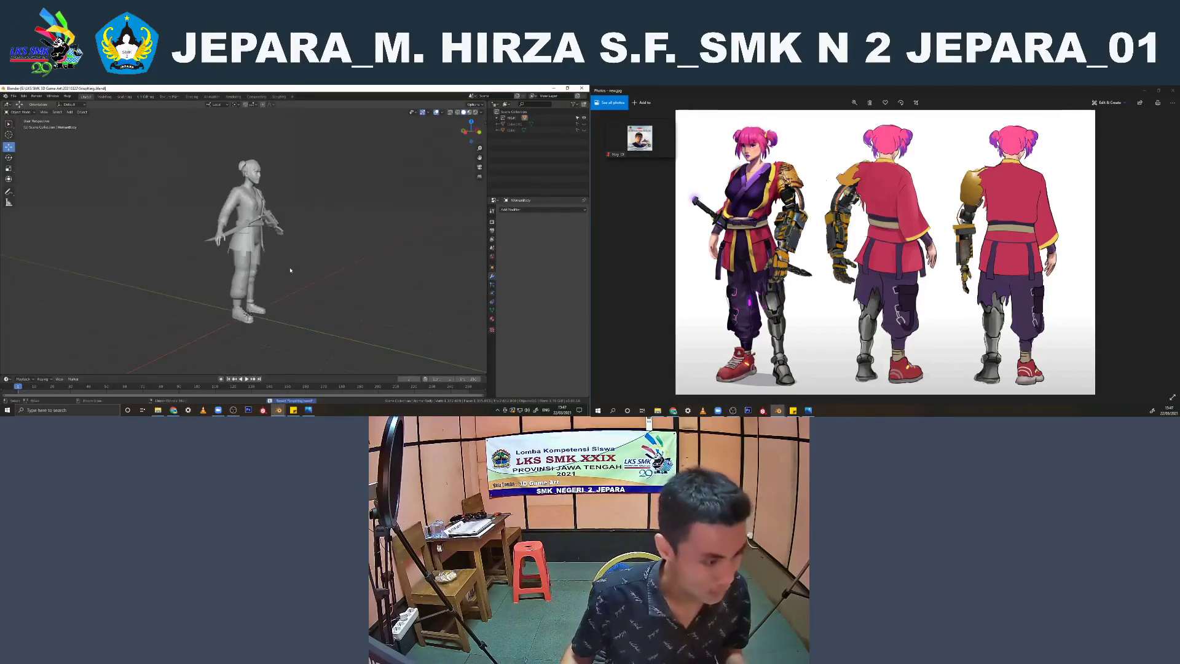
pyautogui.moveTo(291, 269); pyautogui.dragTo(259, 272, button='middle')
pyautogui.click(13, 97)
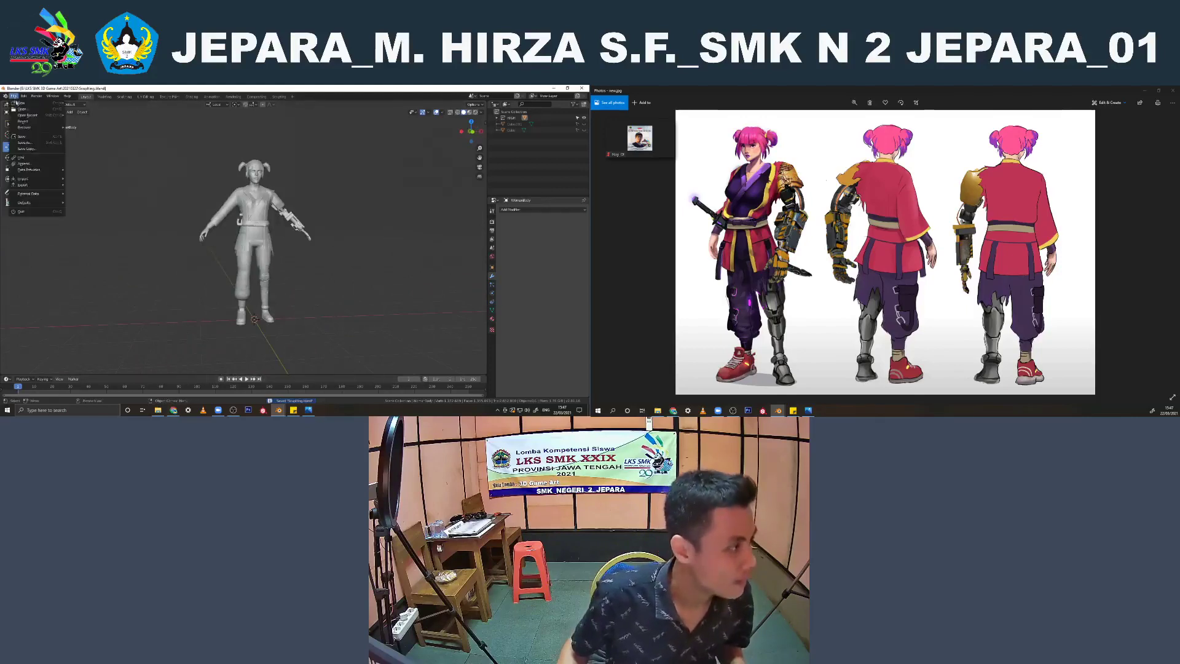
pyautogui.click(23, 164)
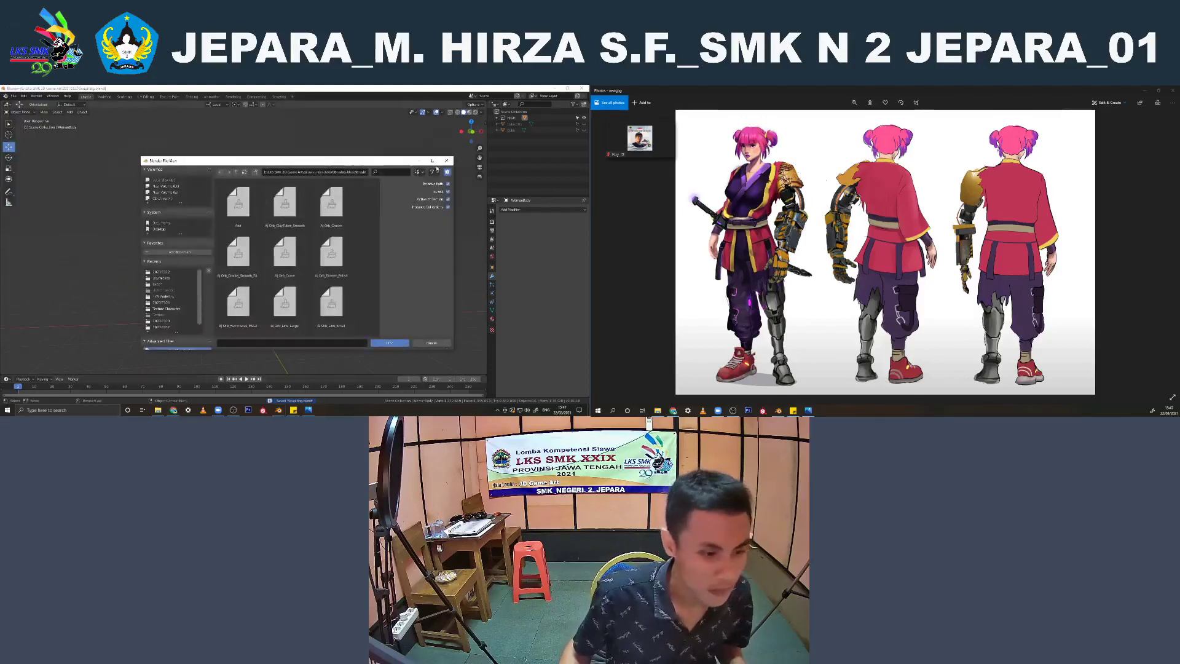
pyautogui.click(446, 160)
# Start an Append from the project folder, open the robot dog's blend file and browse its collections
pyautogui.click(13, 96)
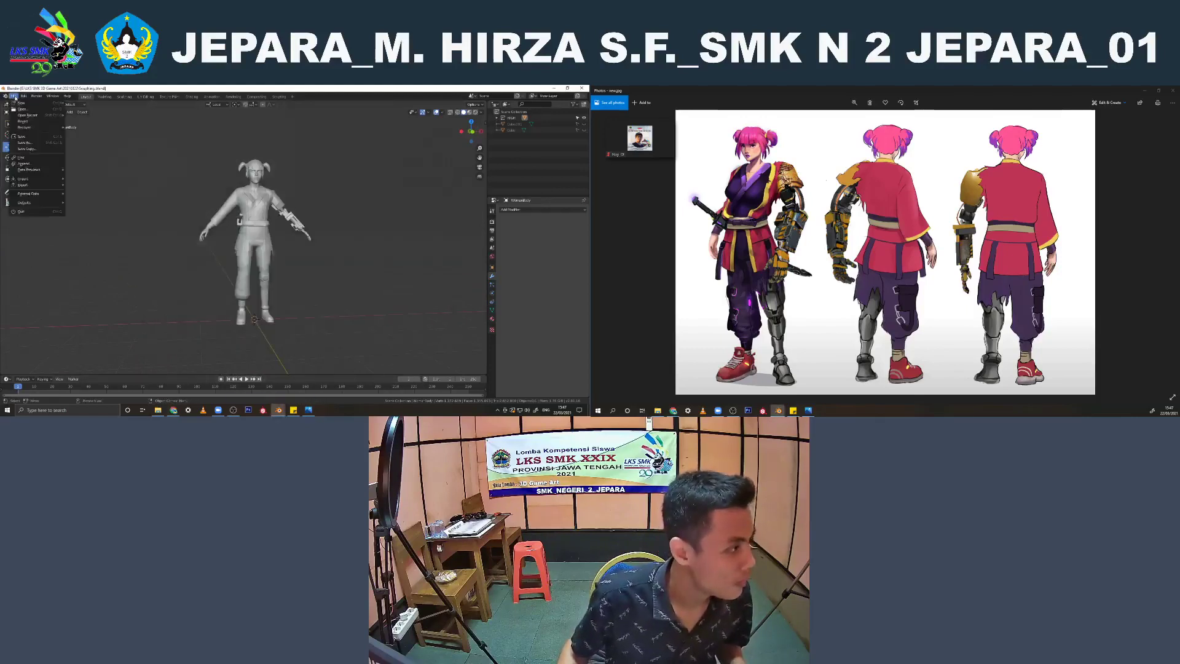
pyautogui.click(24, 163)
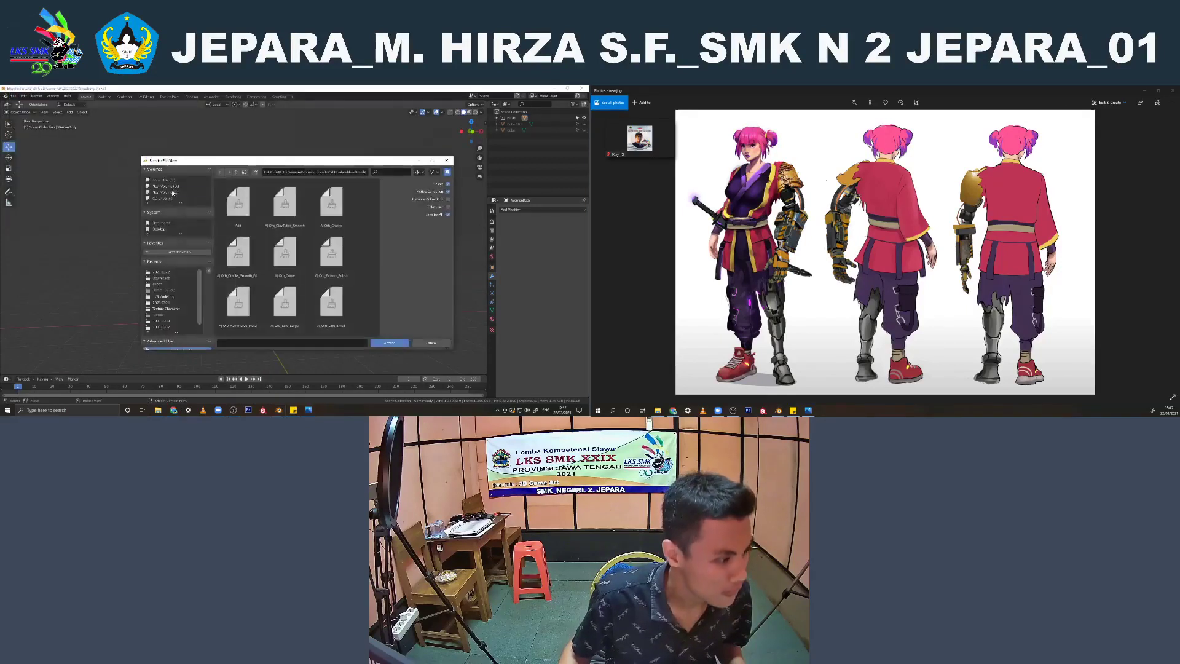
pyautogui.click(173, 192)
pyautogui.doubleClick(331, 252)
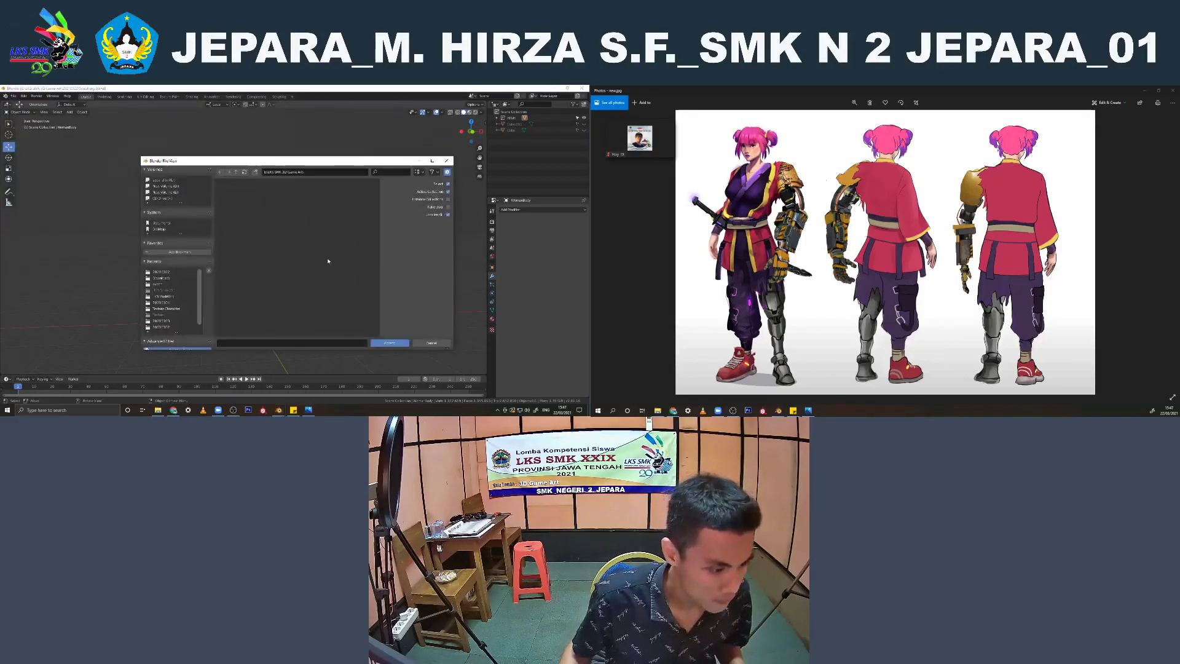
pyautogui.doubleClick(238, 253)
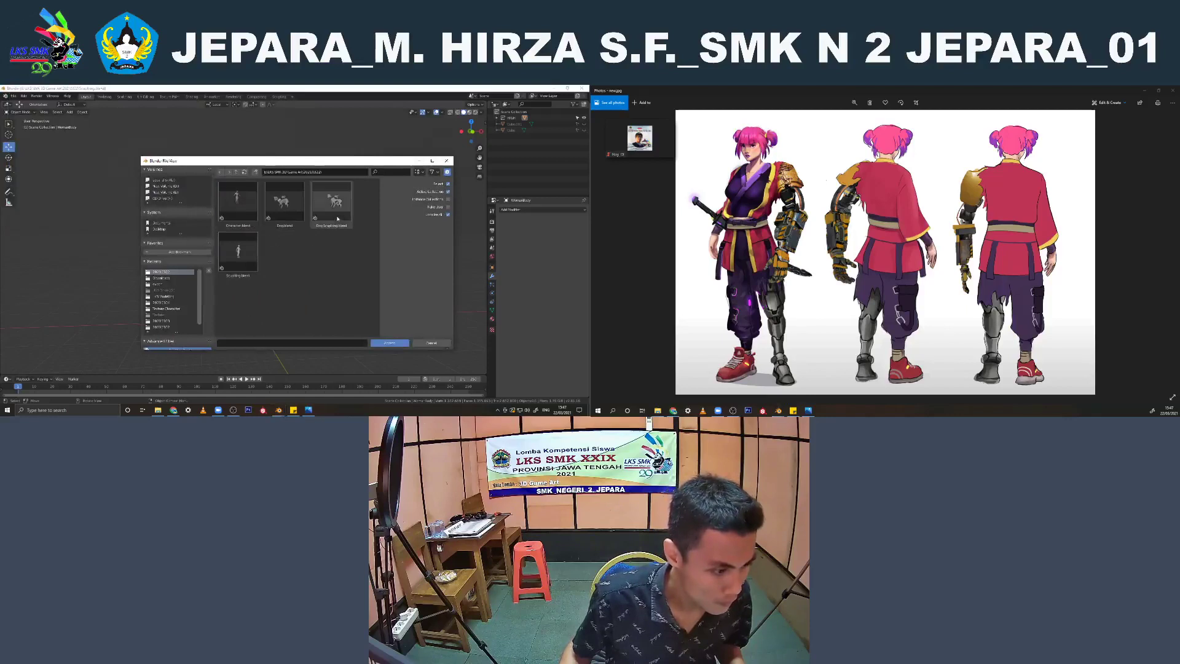
pyautogui.doubleClick(331, 202)
pyautogui.doubleClick(294, 213)
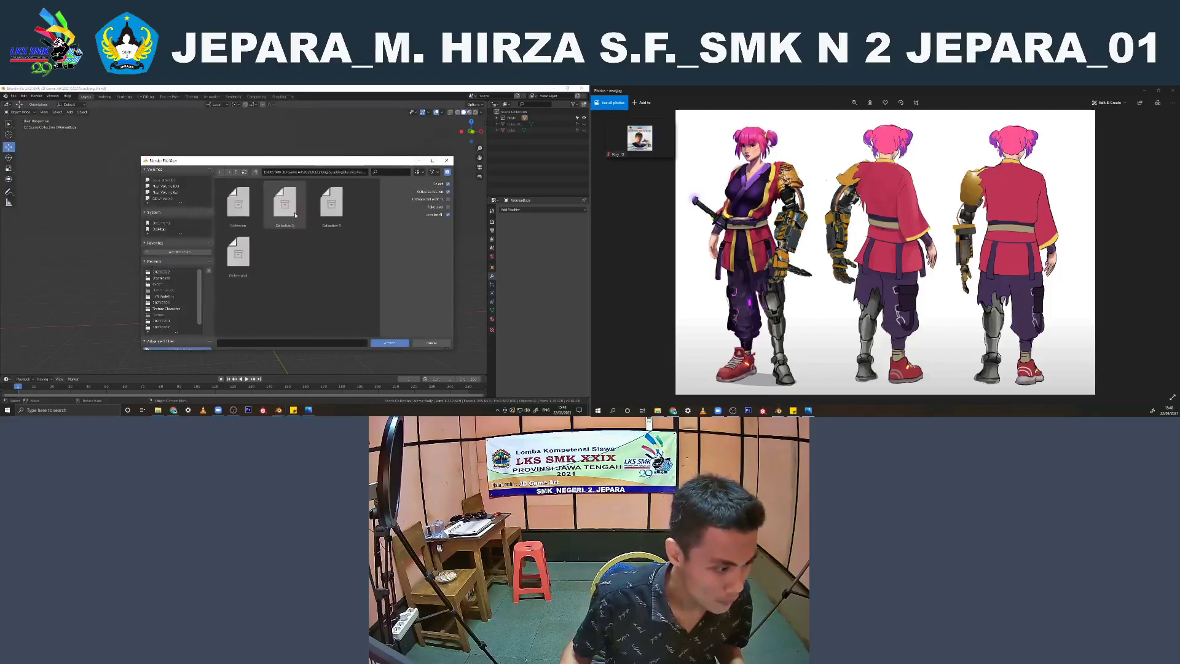
pyautogui.press('BackSpace')
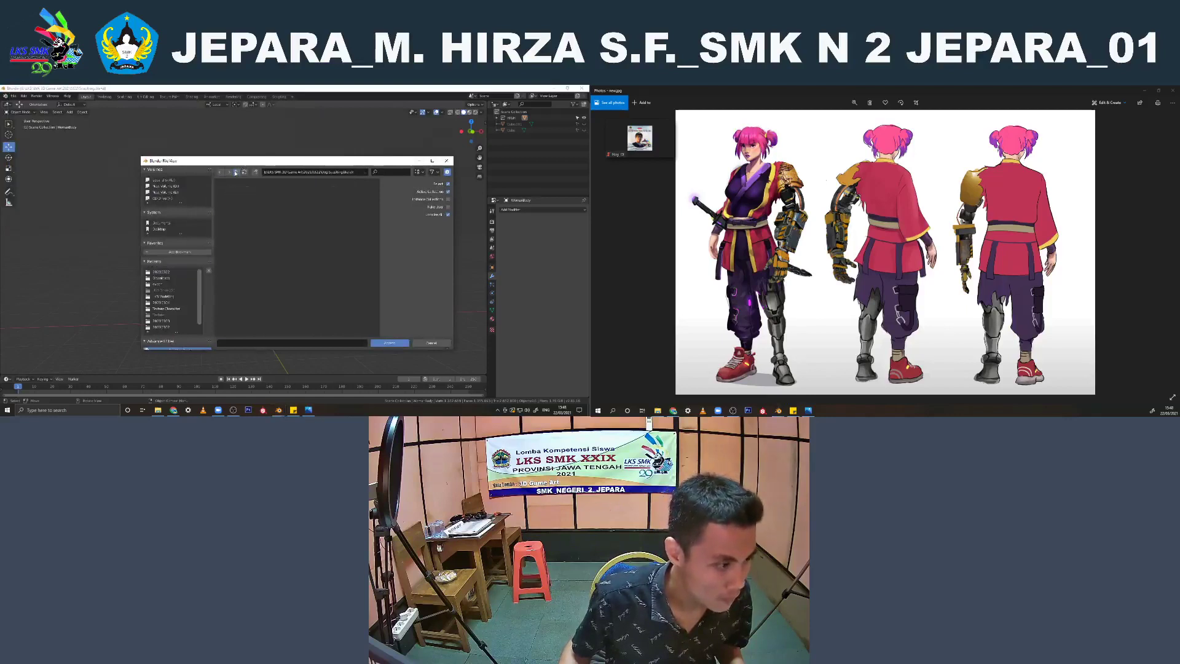
# Switch to the Blender window with the robot dog, select the joined dog model and view it from its front corner
pyautogui.click(279, 411)
pyautogui.click(302, 384)
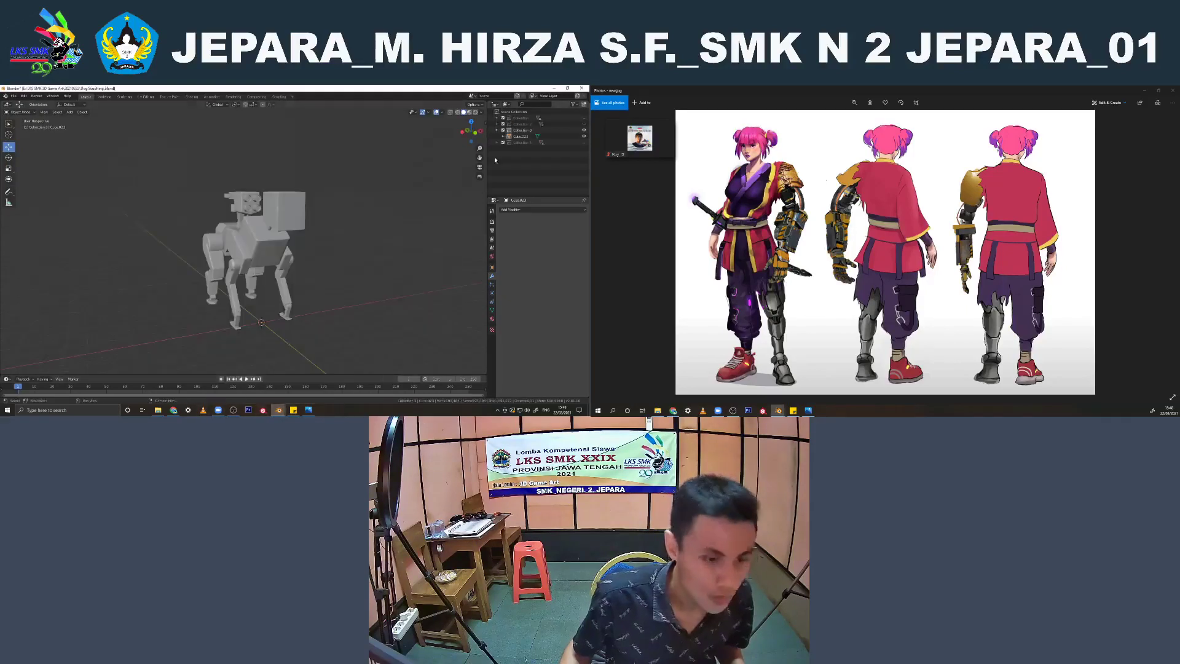
pyautogui.click(284, 216)
pyautogui.moveTo(376, 202); pyautogui.dragTo(295, 216, button='middle')
pyautogui.scroll(1, 295, 215)
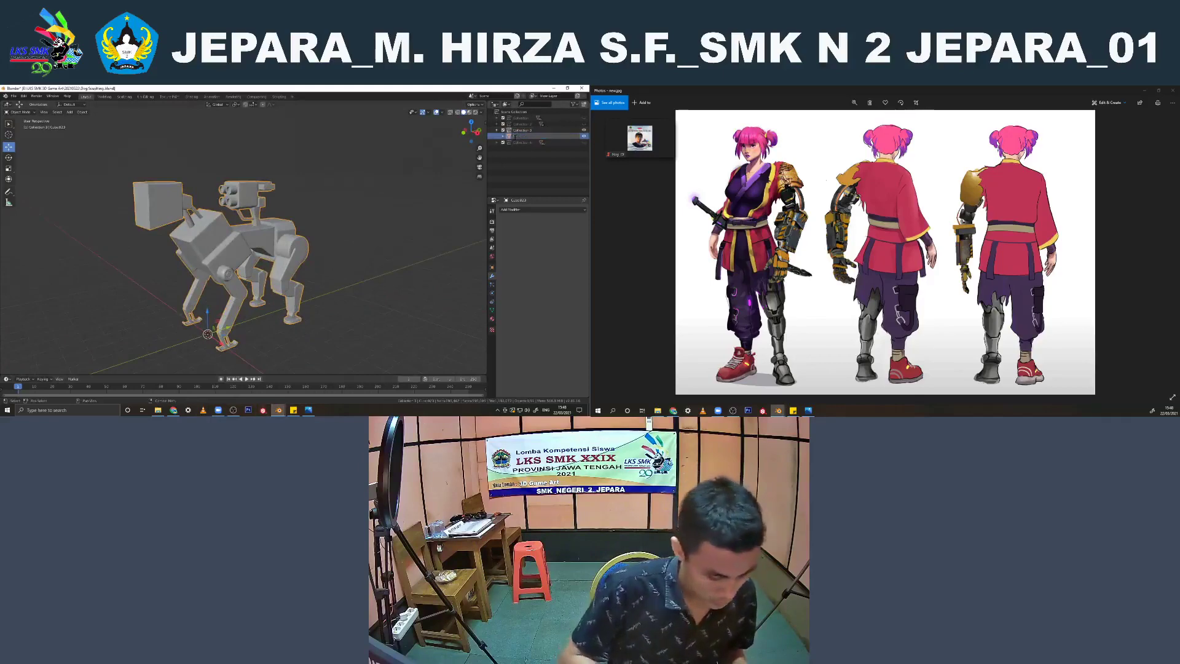
# Show the mechanical arm's reference sheet and look through the modelling and 3D Game Art folders on drive E in File Explorer
pyautogui.click(607, 252)
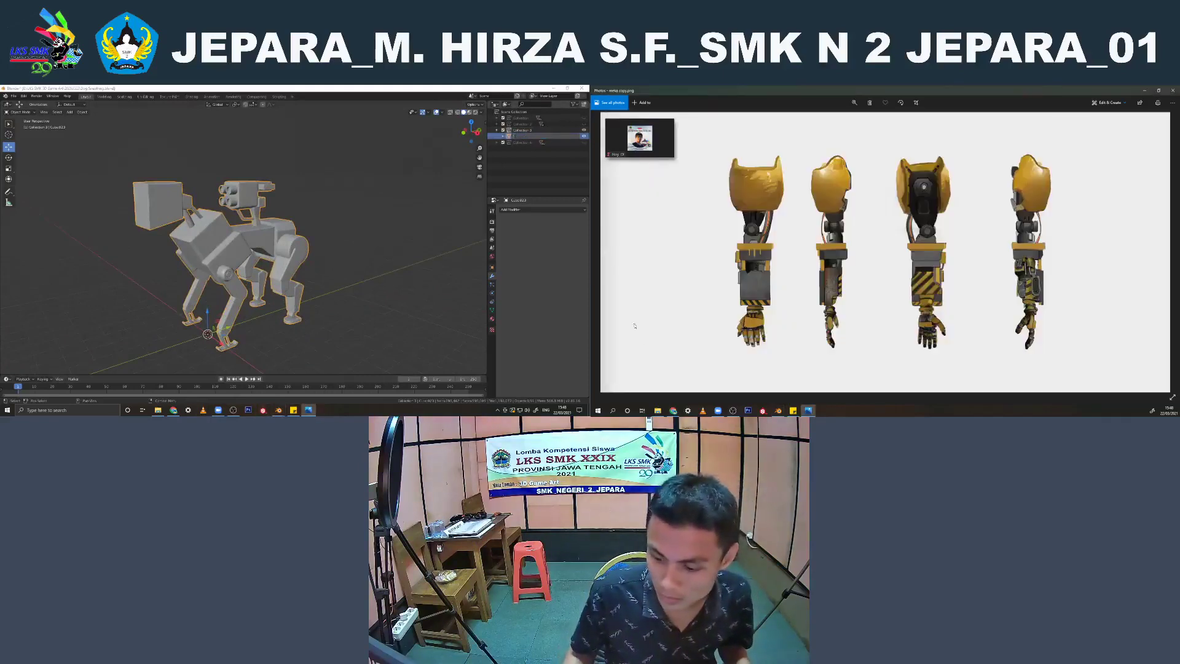
pyautogui.click(657, 411)
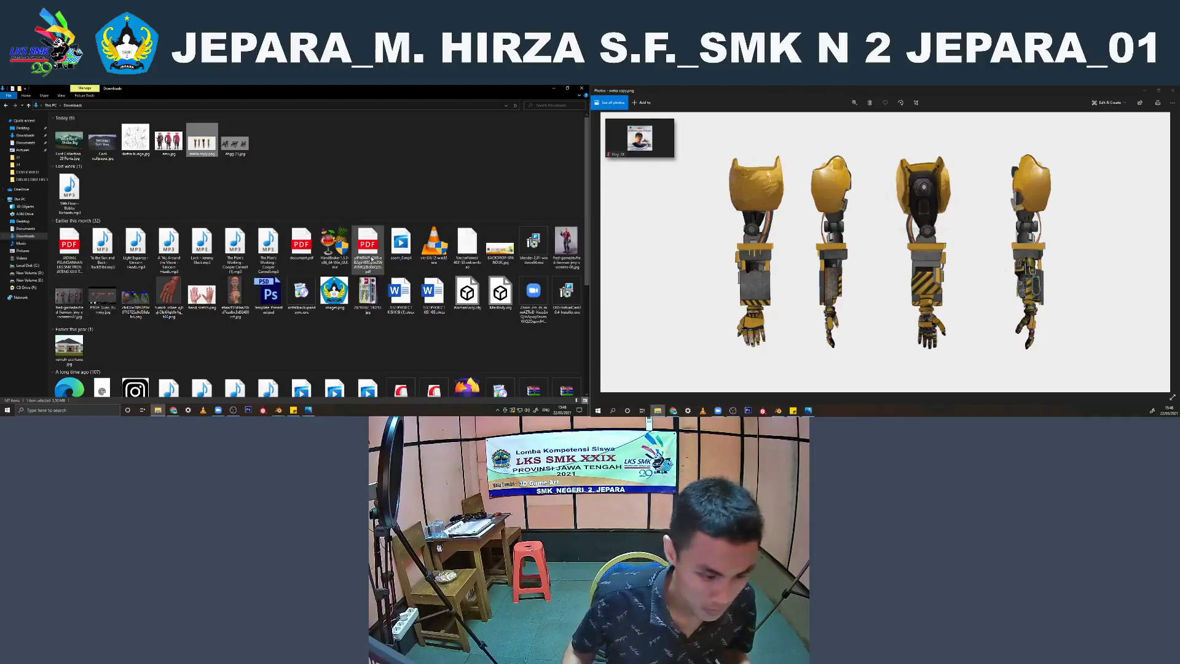
pyautogui.click(14, 280)
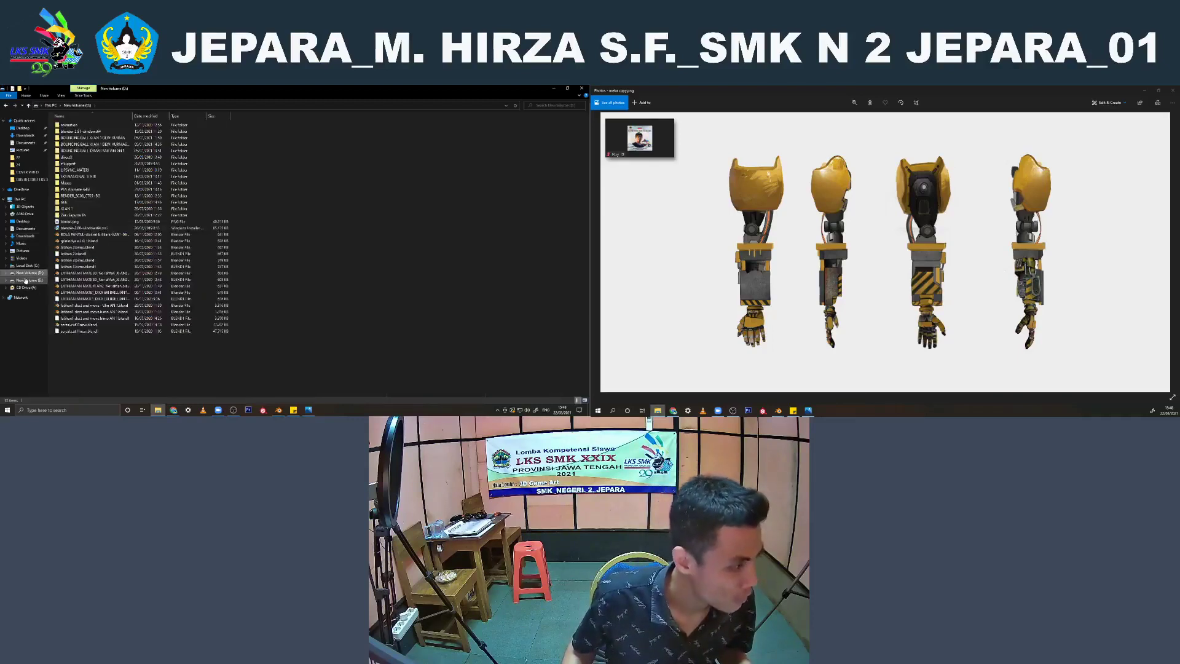
pyautogui.doubleClick(166, 141)
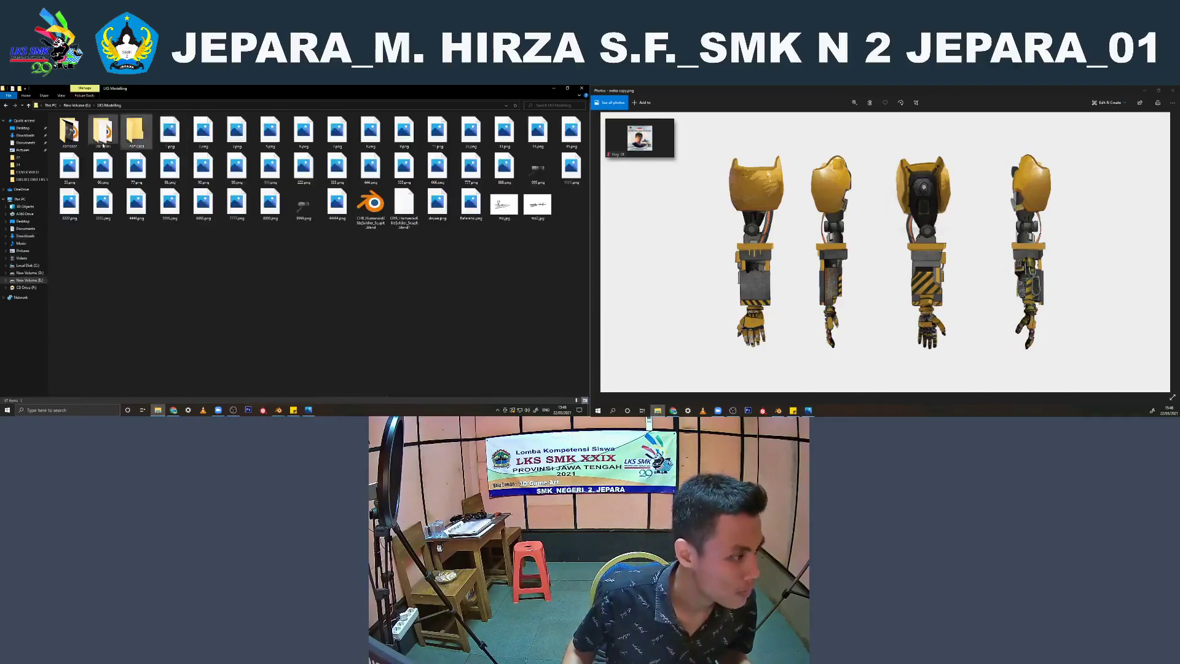
pyautogui.click(7, 106)
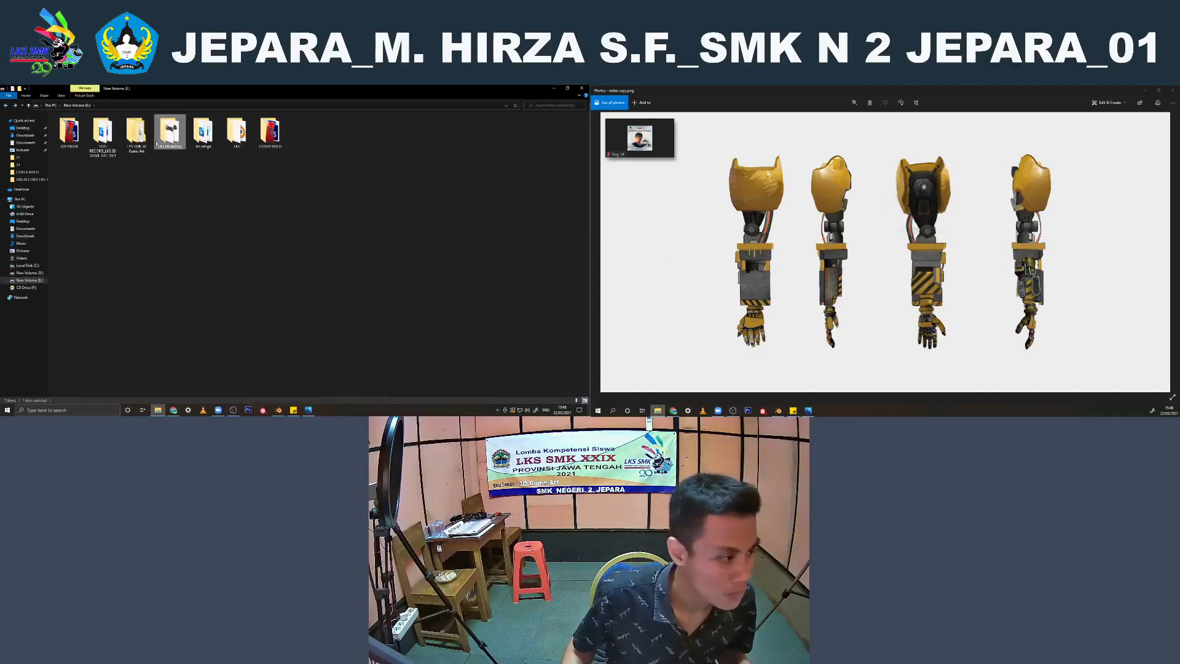
pyautogui.press('Left')
pyautogui.press('Return')
pyautogui.click(6, 106)
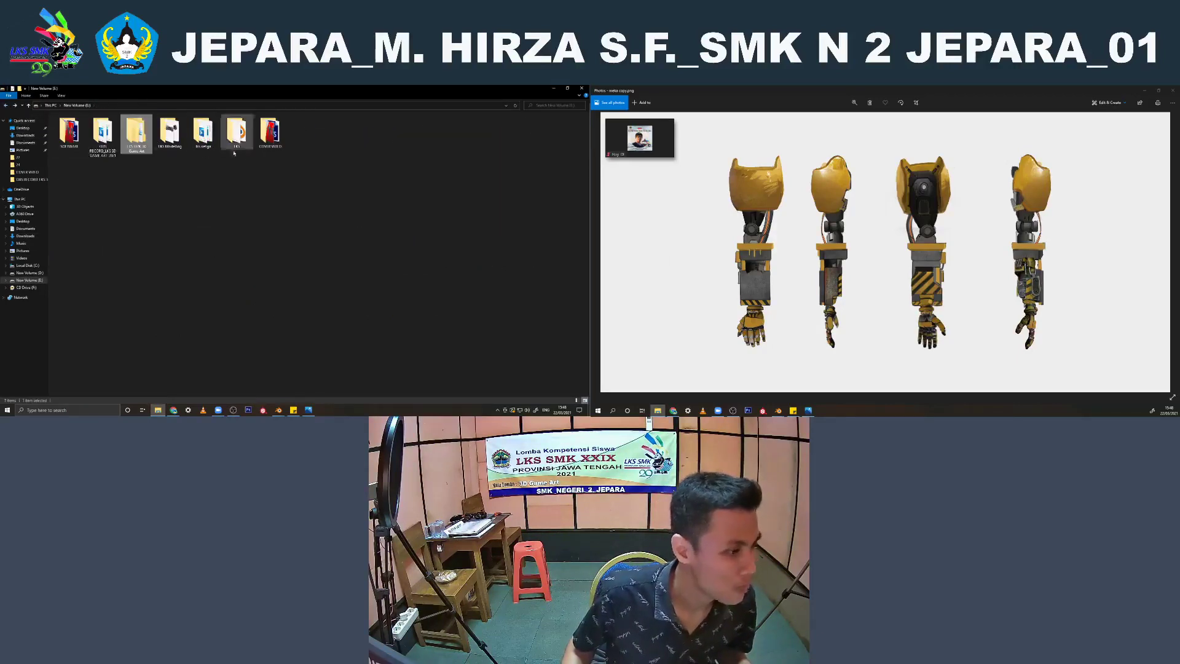
# Check the character files in the sixth folder on drive E and return to the drive's folder list
pyautogui.press('Right')
pyautogui.press('Right')
pyautogui.press('Right')
pyautogui.press('Return')
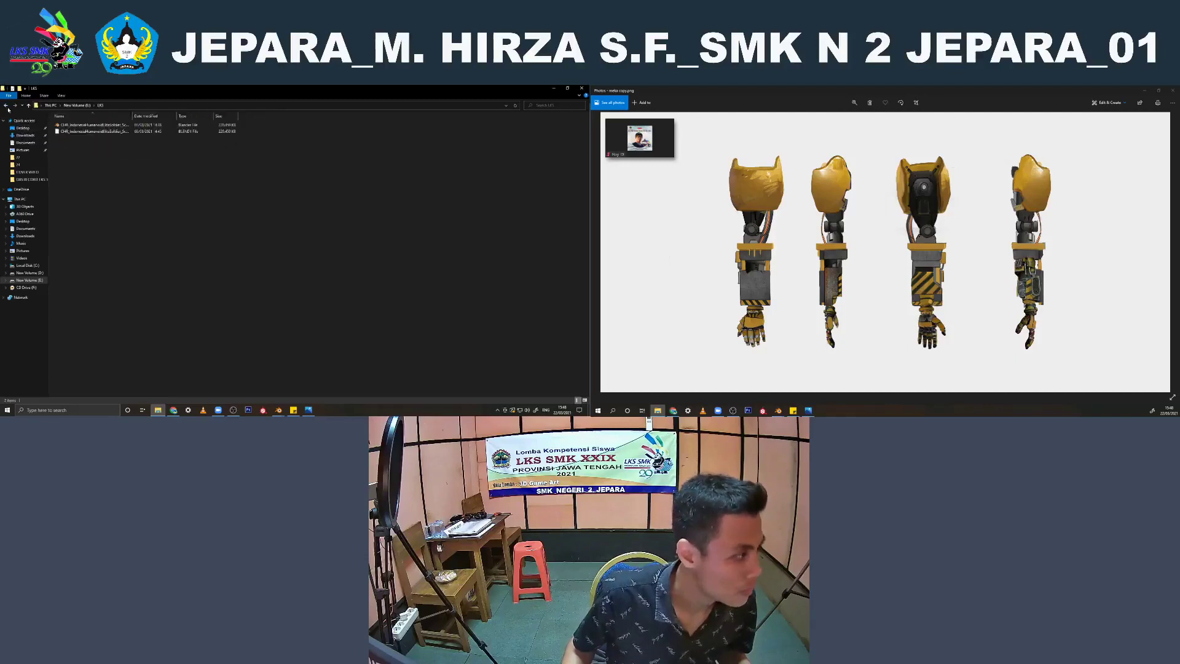
pyautogui.click(6, 106)
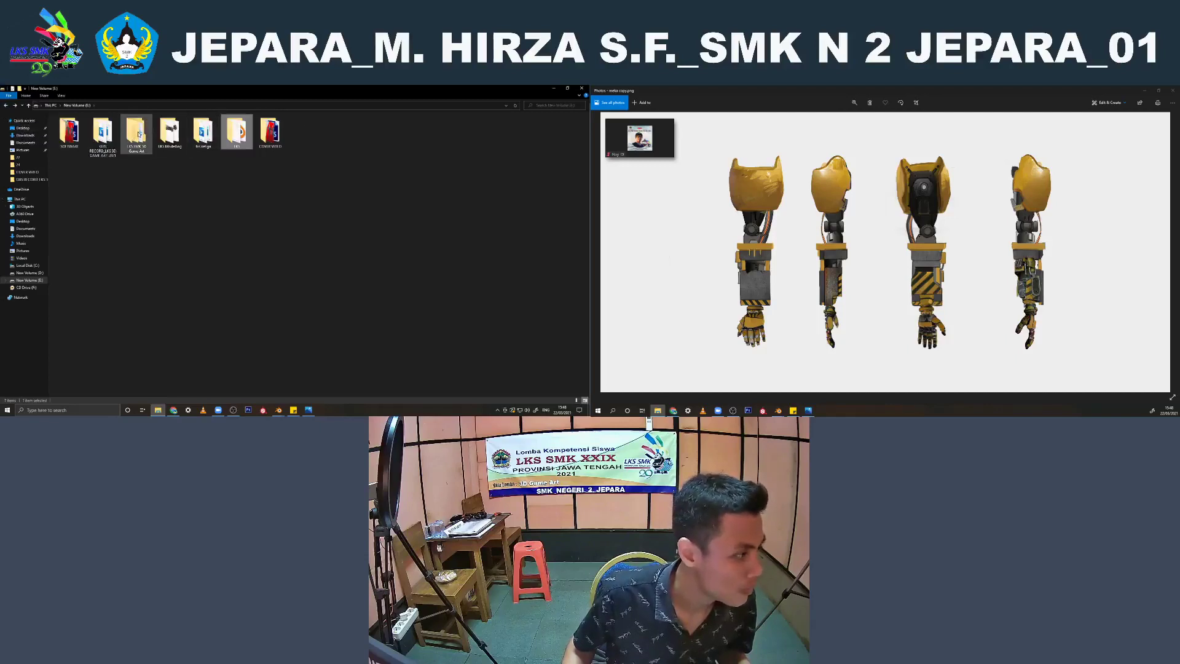
# Open the SOFTWARE folder on drive E and delete the fourth folder inside it
pyautogui.click(105, 134)
pyautogui.click(75, 135)
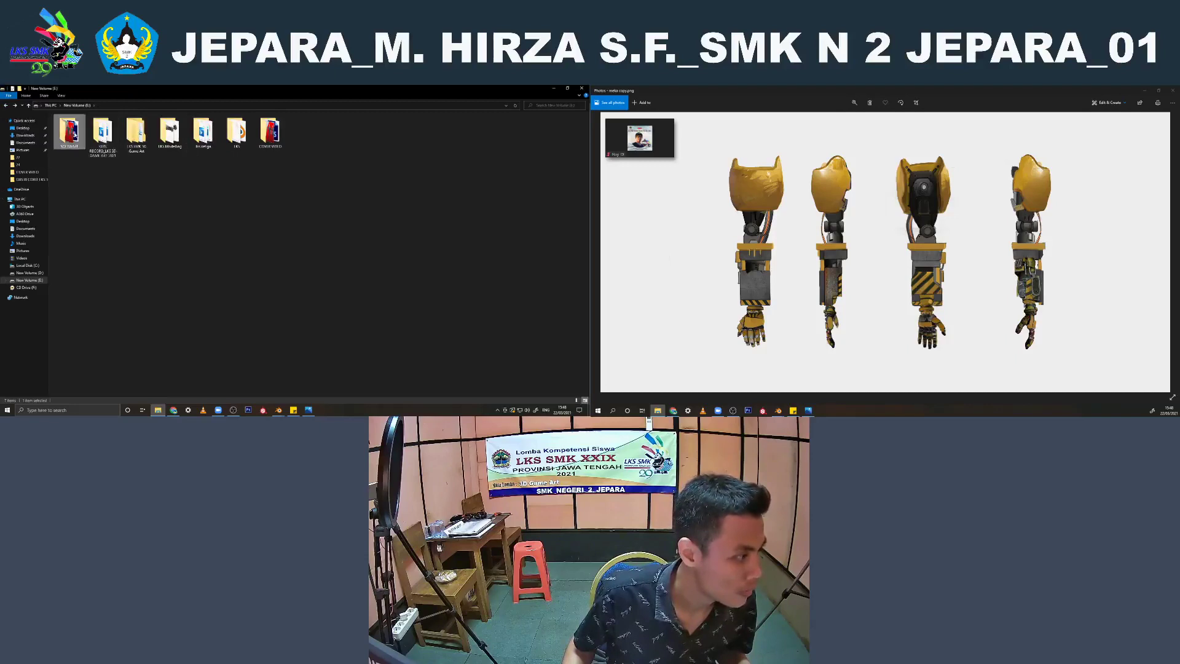
pyautogui.doubleClick(75, 135)
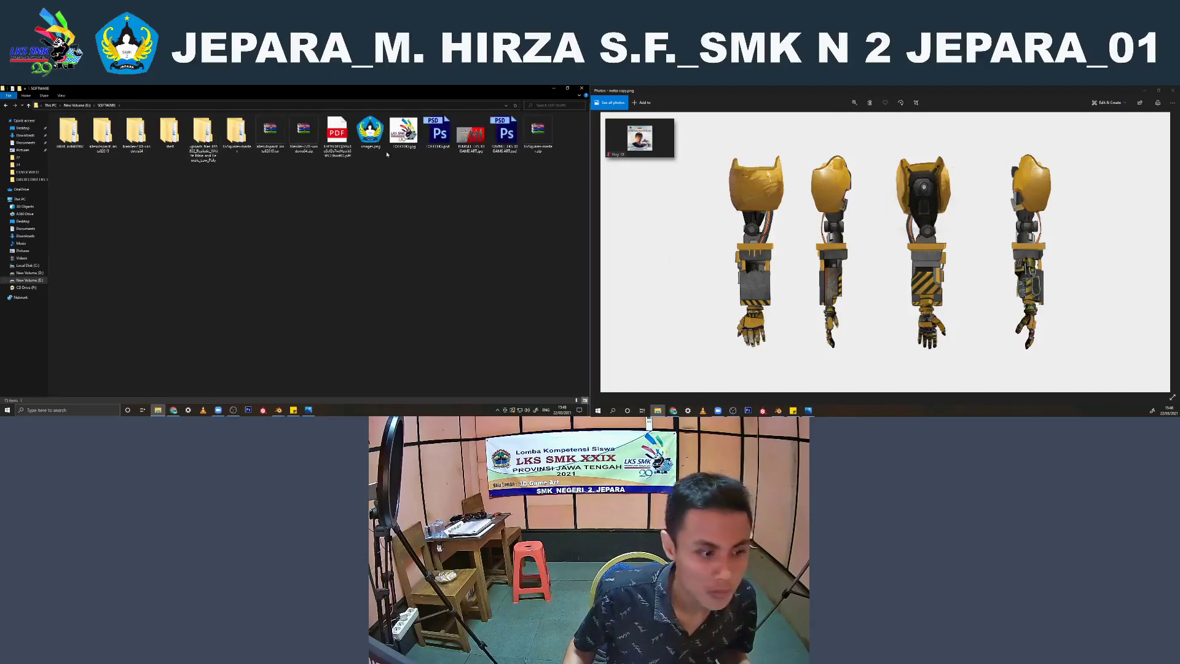
pyautogui.click(164, 139)
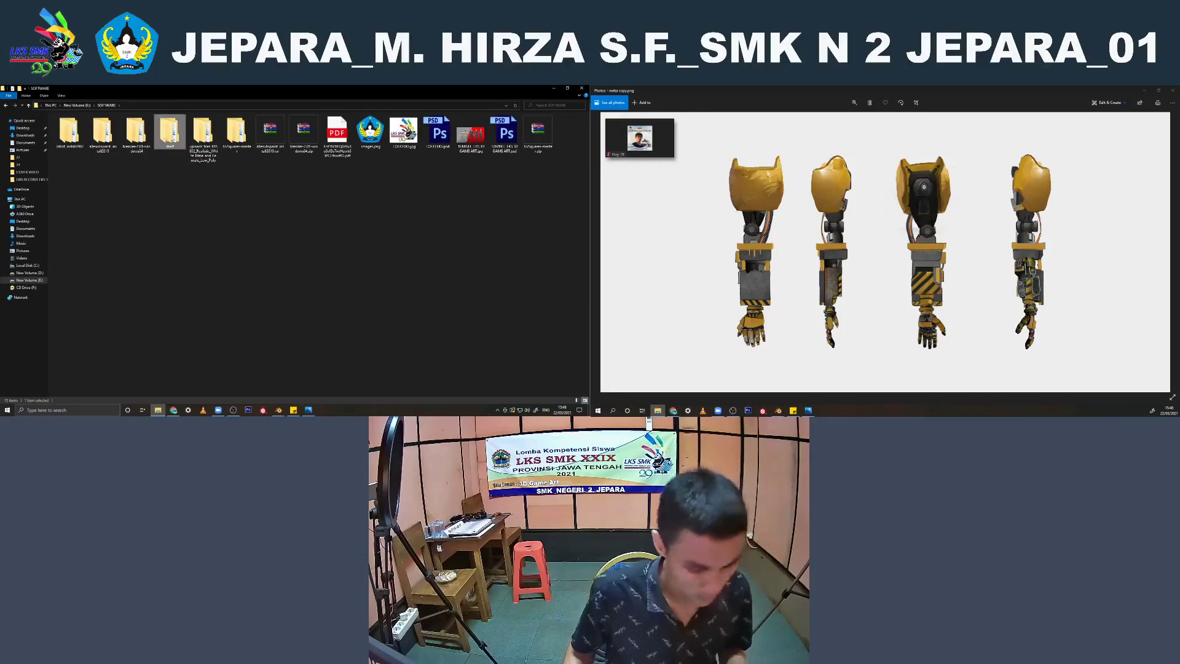
pyautogui.press('Delete')
# Open the PDF project brief from the SOFTWARE folder and read the Day 1 deliverables and naming guidelines beside the robot dog in Blender
pyautogui.click(305, 134)
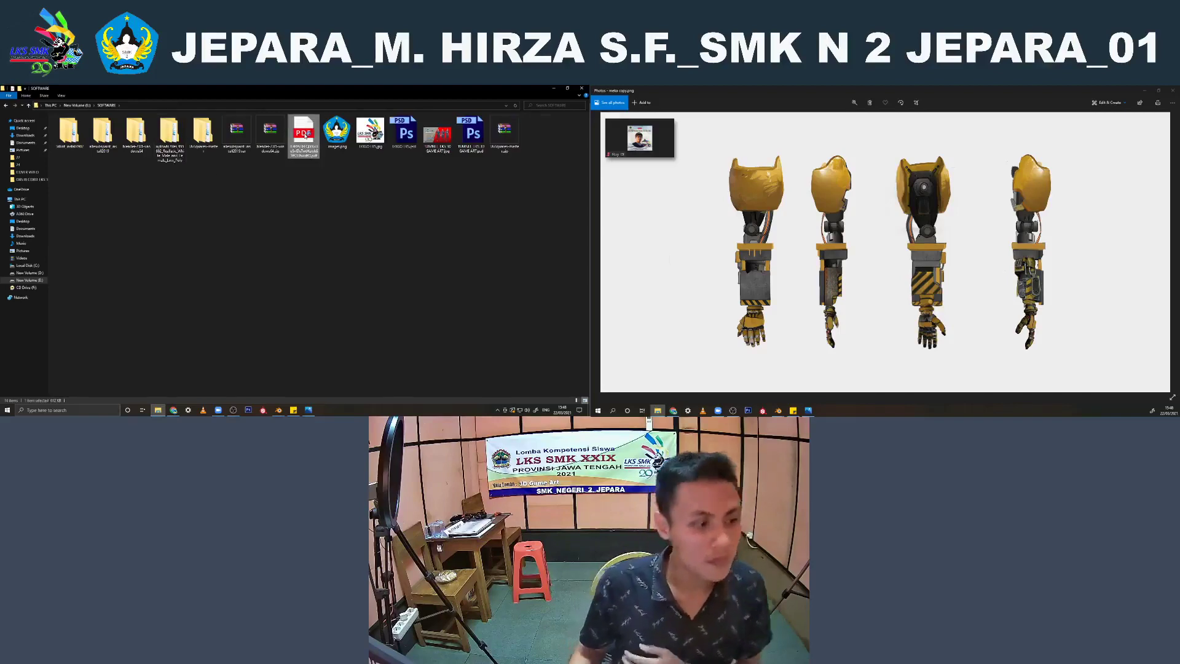
pyautogui.doubleClick(304, 134)
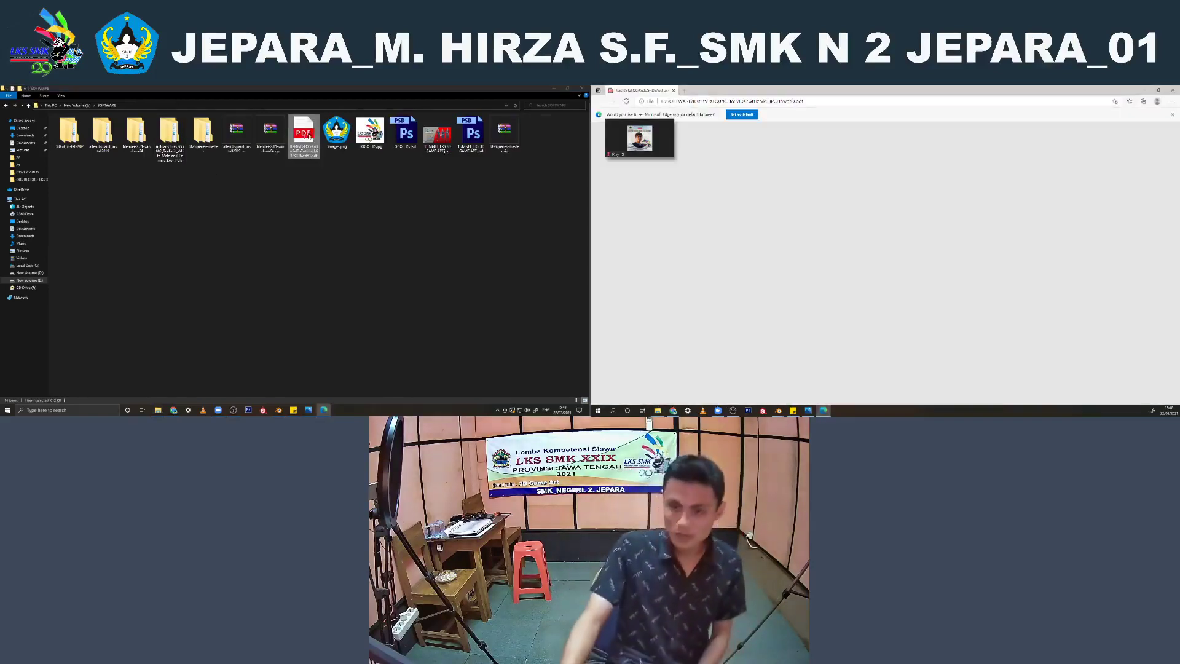
pyautogui.scroll(-10, 755, 198)
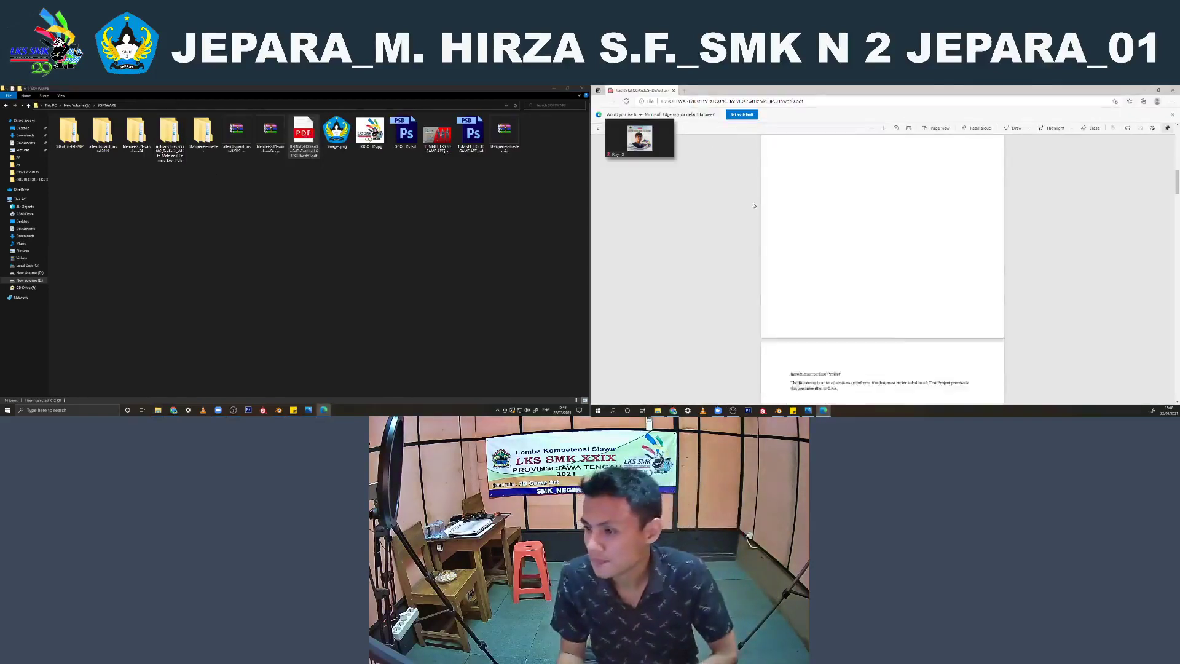
pyautogui.scroll(-10, 755, 200)
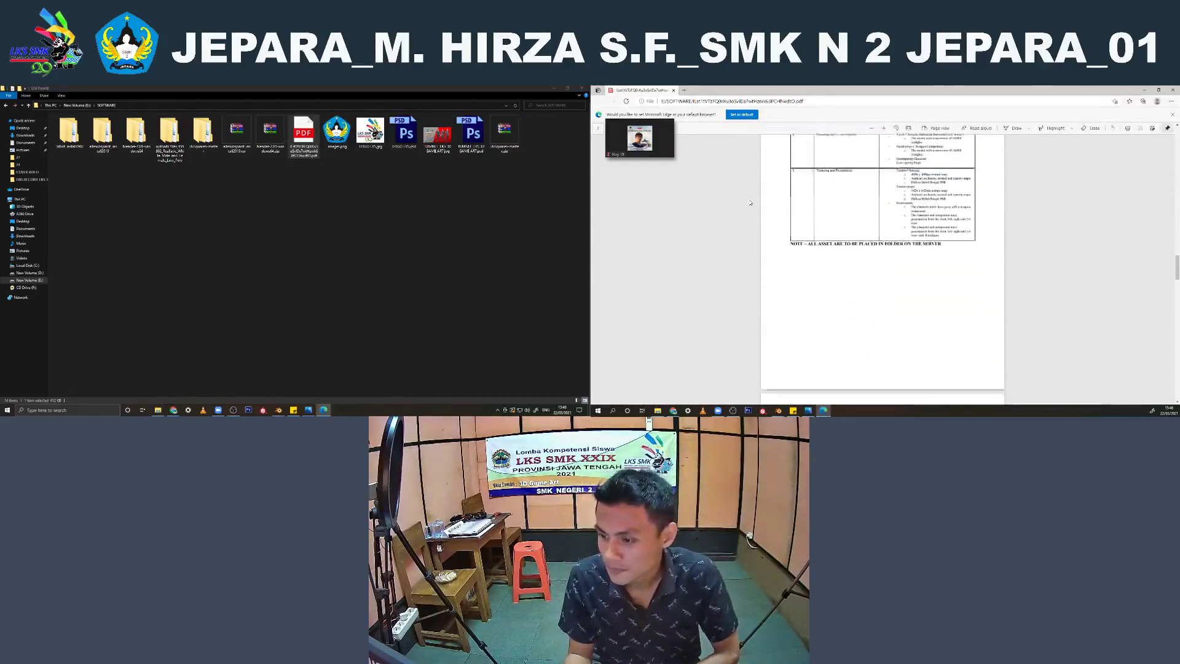
pyautogui.click(557, 89)
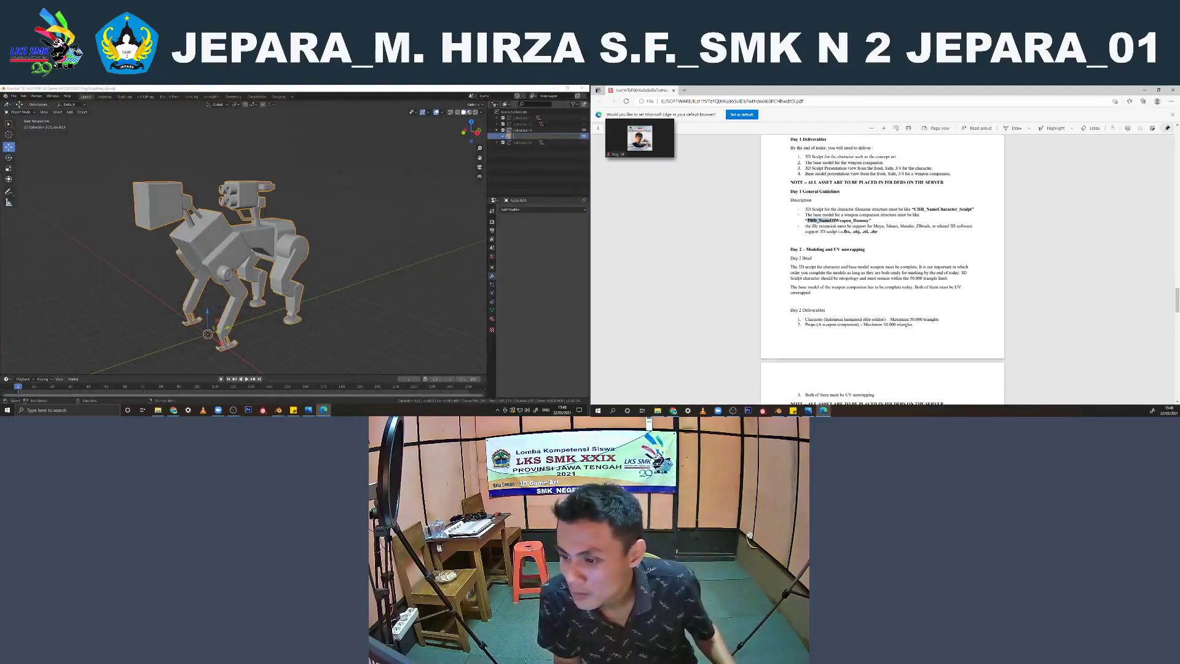
pyautogui.scroll(5, 859, 234)
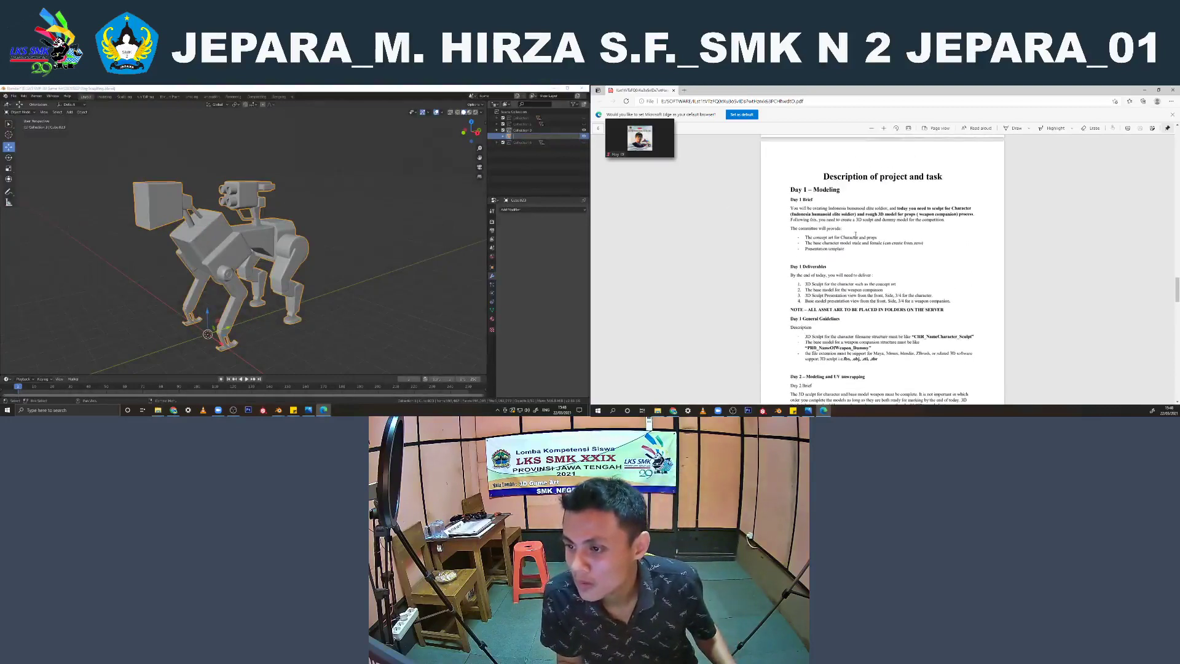
pyautogui.scroll(-4, 827, 258)
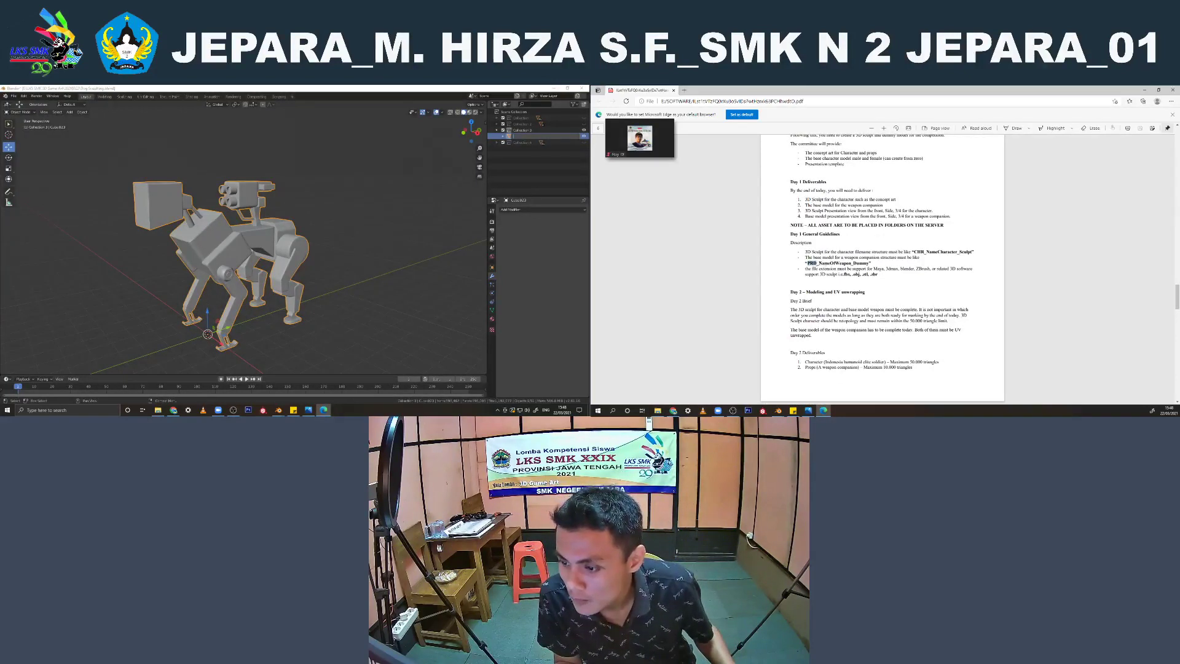
# Copy the brief's weapon companion name pattern and rename the joined dog object as PRD_Dog_Dummy
pyautogui.moveTo(816, 263); pyautogui.dragTo(867, 263)
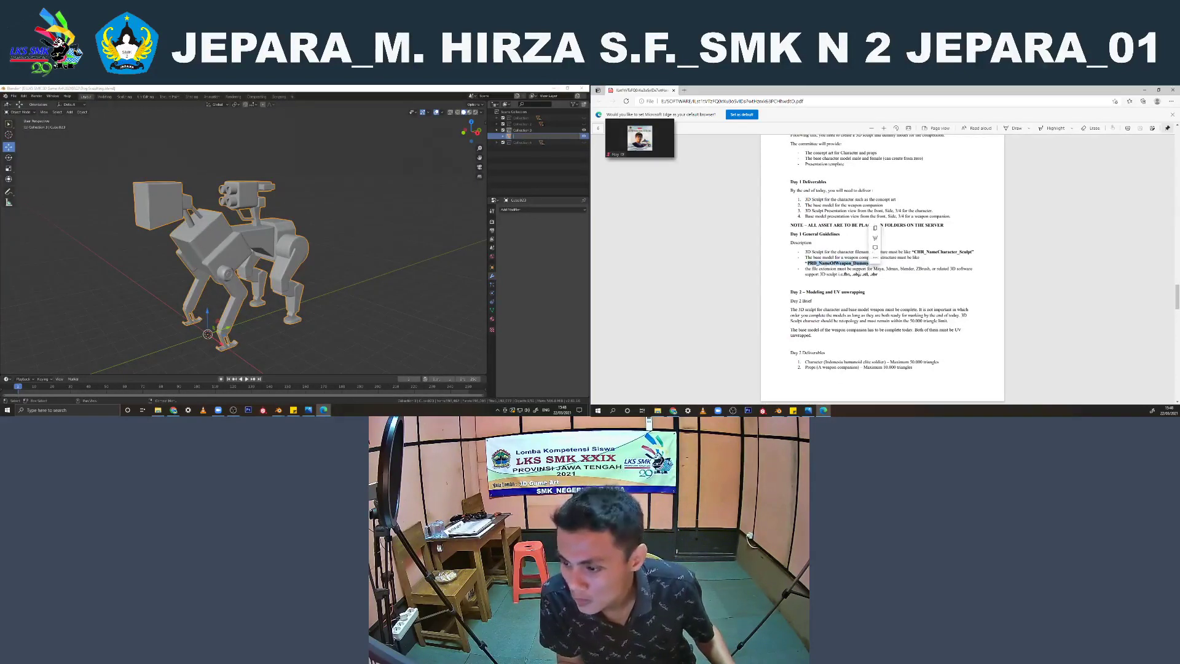
pyautogui.click(519, 136)
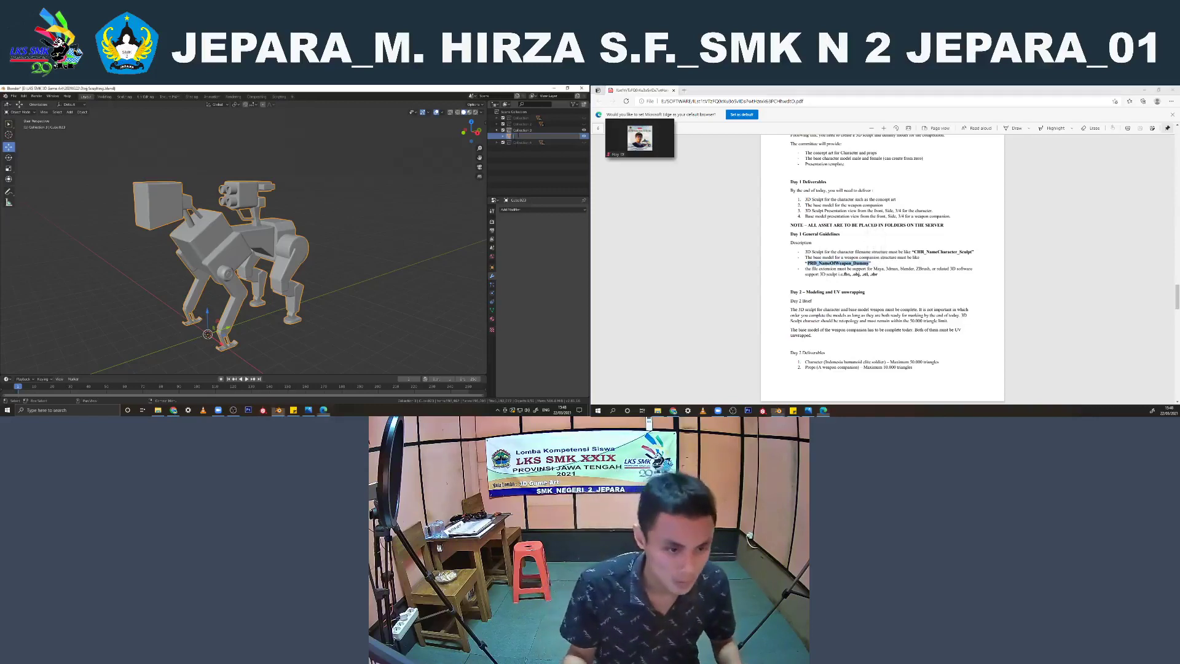
pyautogui.write('PRD_NameOfWeapon_Dummy')
pyautogui.press('Return')
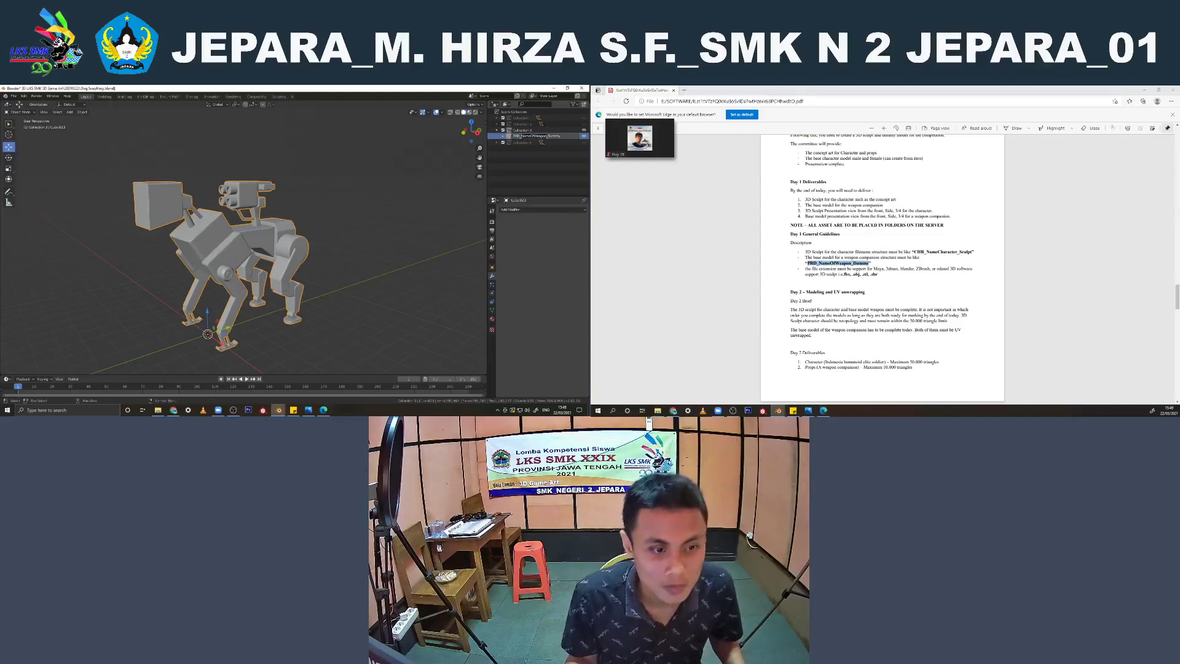
pyautogui.press('BackSpace')
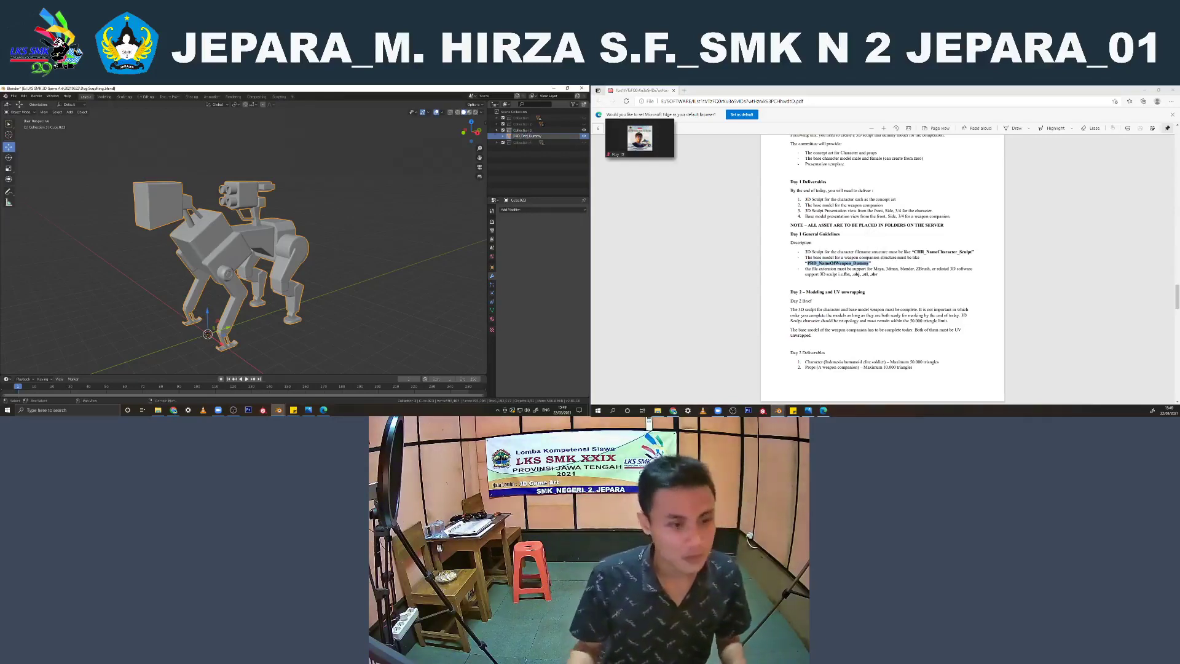
pyautogui.press('Return')
pyautogui.moveTo(390, 187); pyautogui.dragTo(354, 205, button='middle')
pyautogui.click(335, 191)
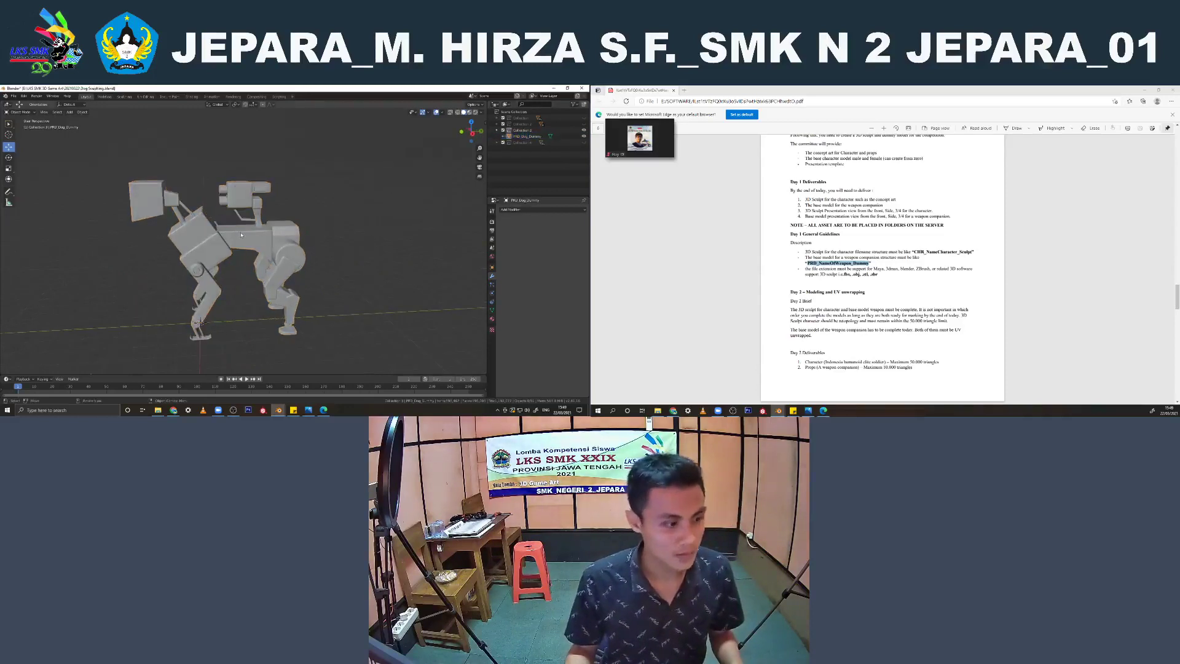
# Rename the collection containing the dog as Dog and save the file
pyautogui.doubleClick(532, 131)
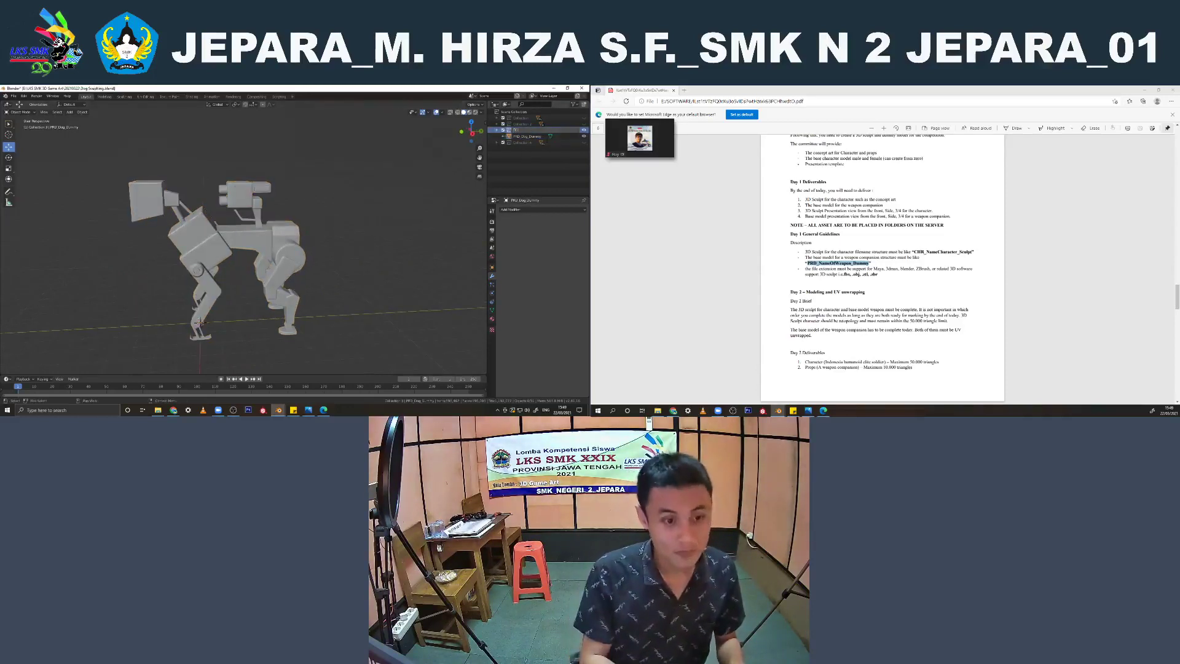
pyautogui.press('Return')
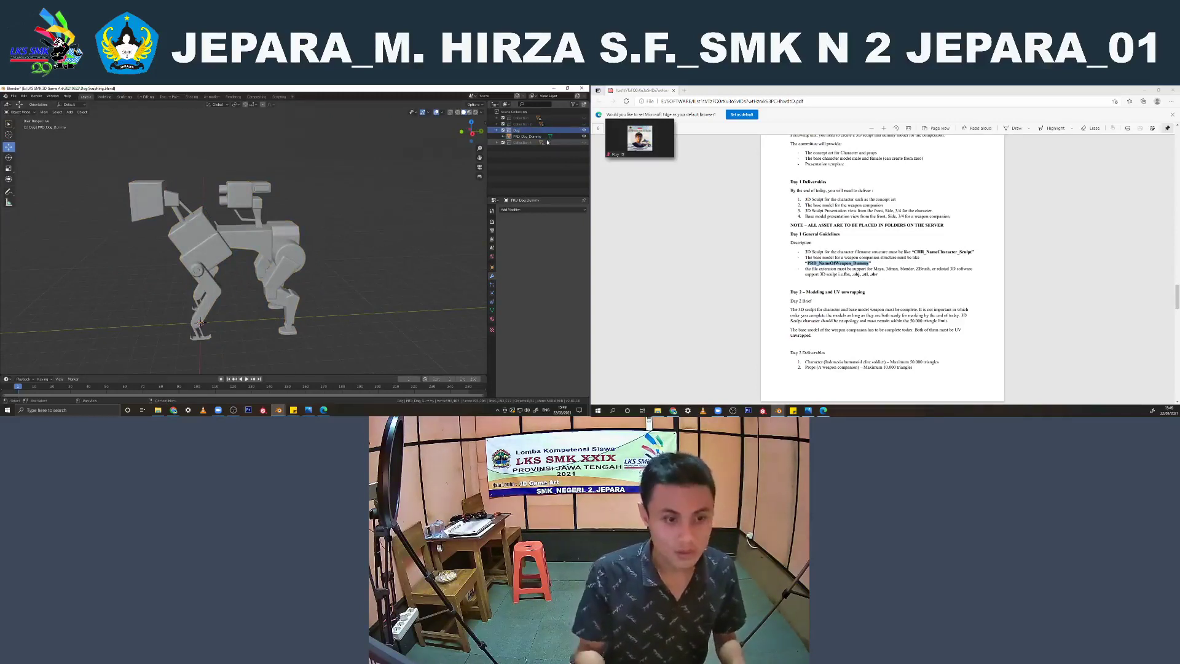
pyautogui.moveTo(234, 301); pyautogui.dragTo(256, 310, button='middle')
pyautogui.hotkey('ctrl', 's')
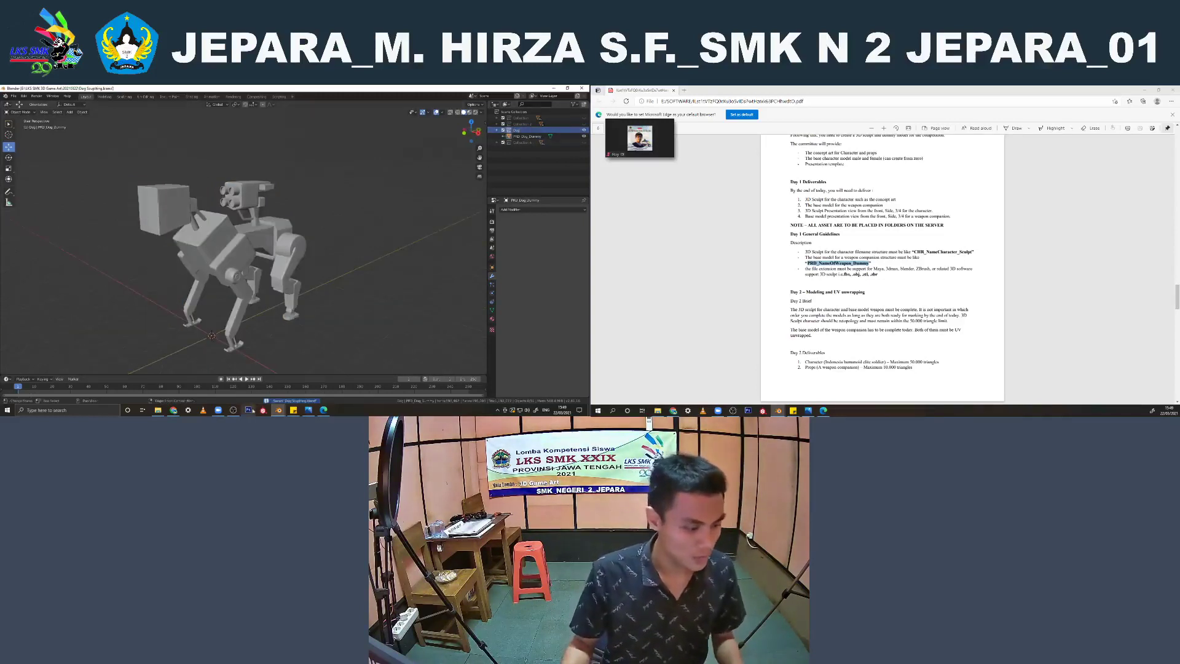
# Switch to the Blender window with the human character and append the PRD_Dog_Dummy object from the dog's blend file
pyautogui.click(277, 408)
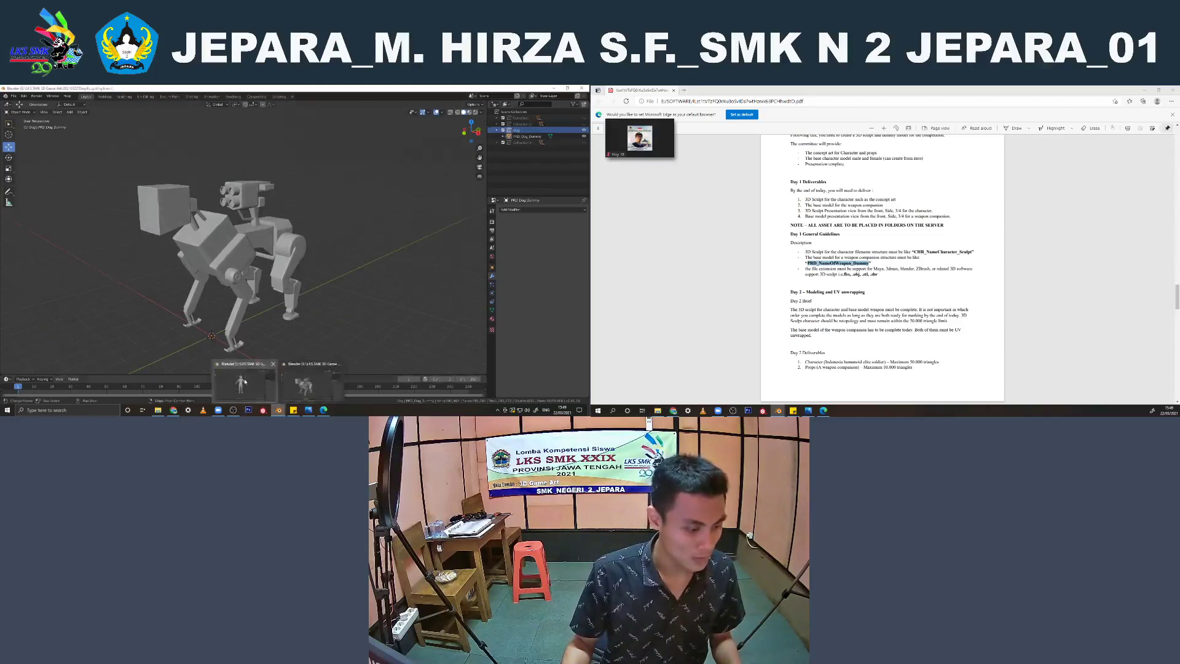
pyautogui.click(245, 383)
pyautogui.scroll(-4, 295, 251)
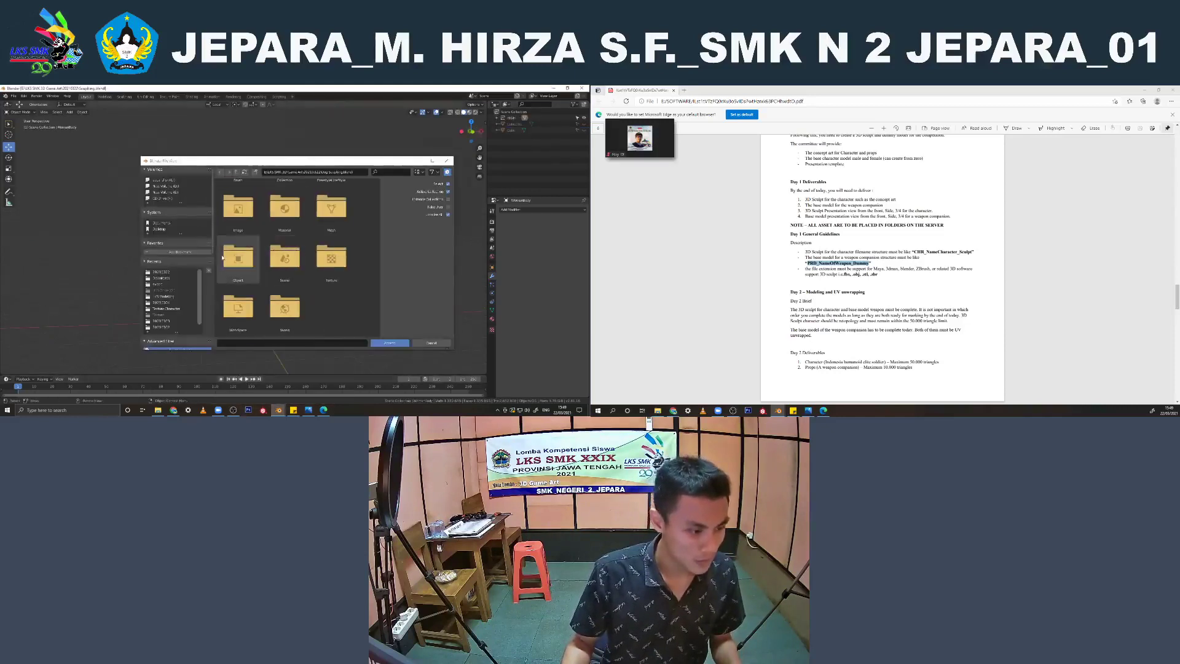
pyautogui.doubleClick(238, 258)
pyautogui.scroll(-6, 282, 252)
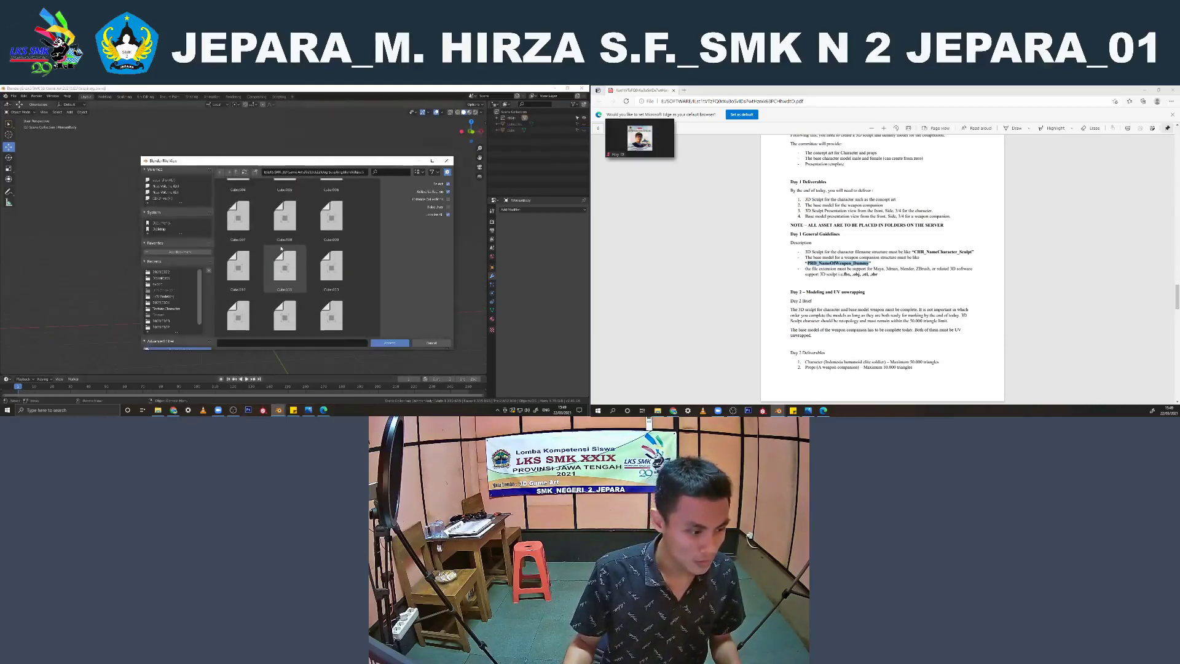
pyautogui.scroll(-4, 283, 263)
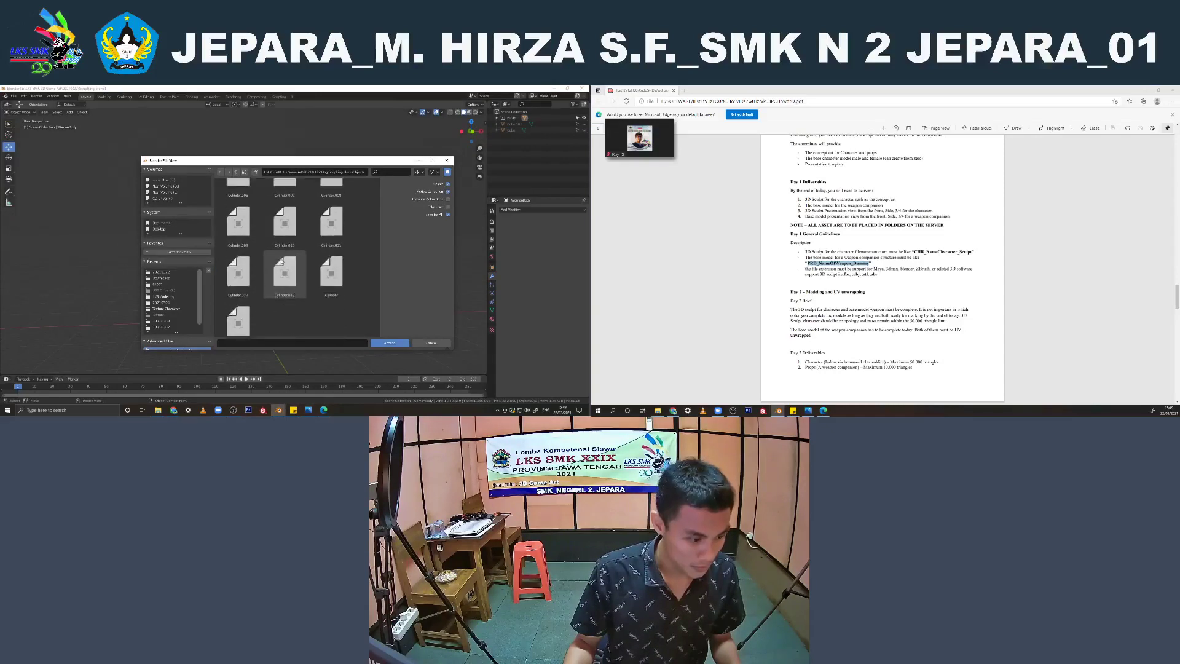
pyautogui.click(241, 303)
pyautogui.doubleClick(241, 303)
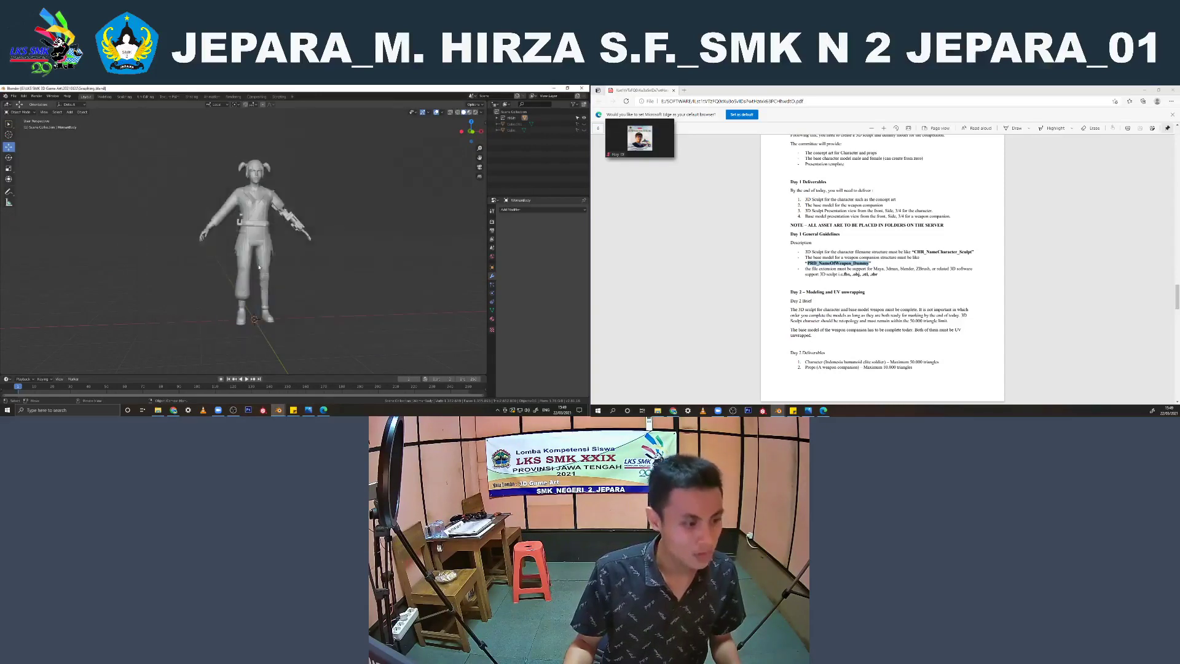
# Scale the appended robot dog down in the side view to suit the character's size
pyautogui.moveTo(327, 248); pyautogui.dragTo(292, 251, button='middle')
pyautogui.scroll(-4, 292, 250)
pyautogui.press('KP_3')
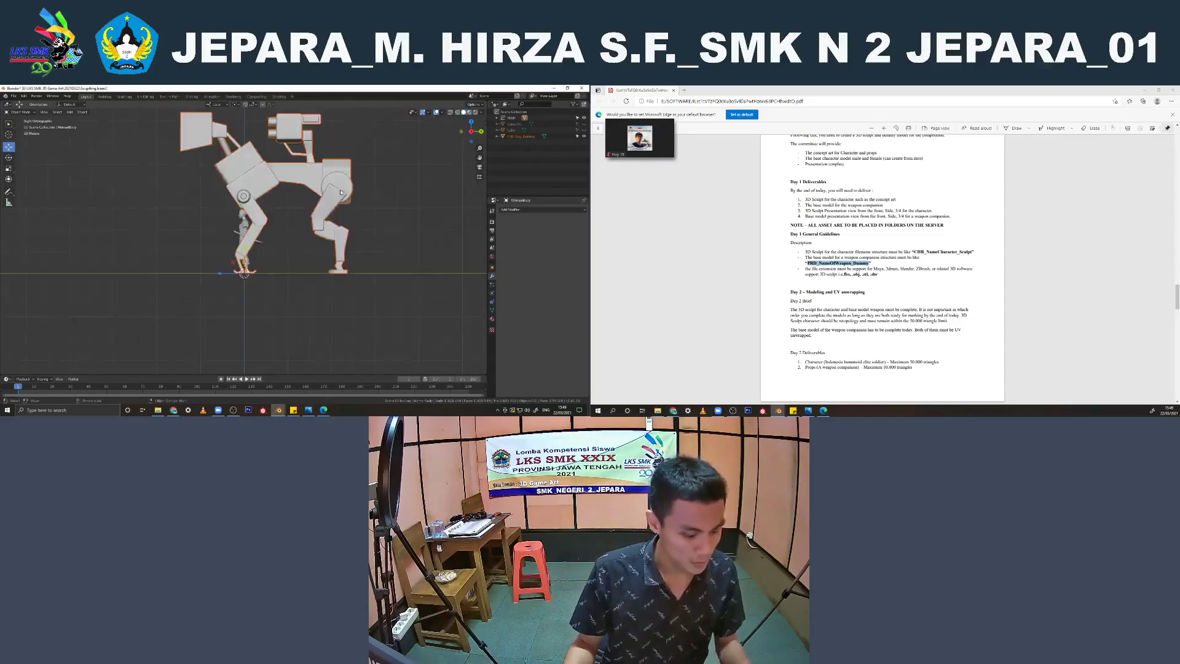
pyautogui.press('s')
pyautogui.press('Return')
# Move the dog along the X axis to stand beside the character's mechanical arm and save the file
pyautogui.scroll(4, 260, 256)
pyautogui.moveTo(259, 257); pyautogui.dragTo(277, 280, button='middle')
pyautogui.press('g')
pyautogui.press('x')
pyautogui.click(323, 273)
pyautogui.press('KP_1')
pyautogui.scroll(2, 324, 272)
pyautogui.click(313, 210)
pyautogui.scroll(-2, 311, 228)
pyautogui.moveTo(254, 229); pyautogui.dragTo(307, 252, button='middle')
pyautogui.scroll(3, 301, 233)
pyautogui.hotkey('ctrl', 's')
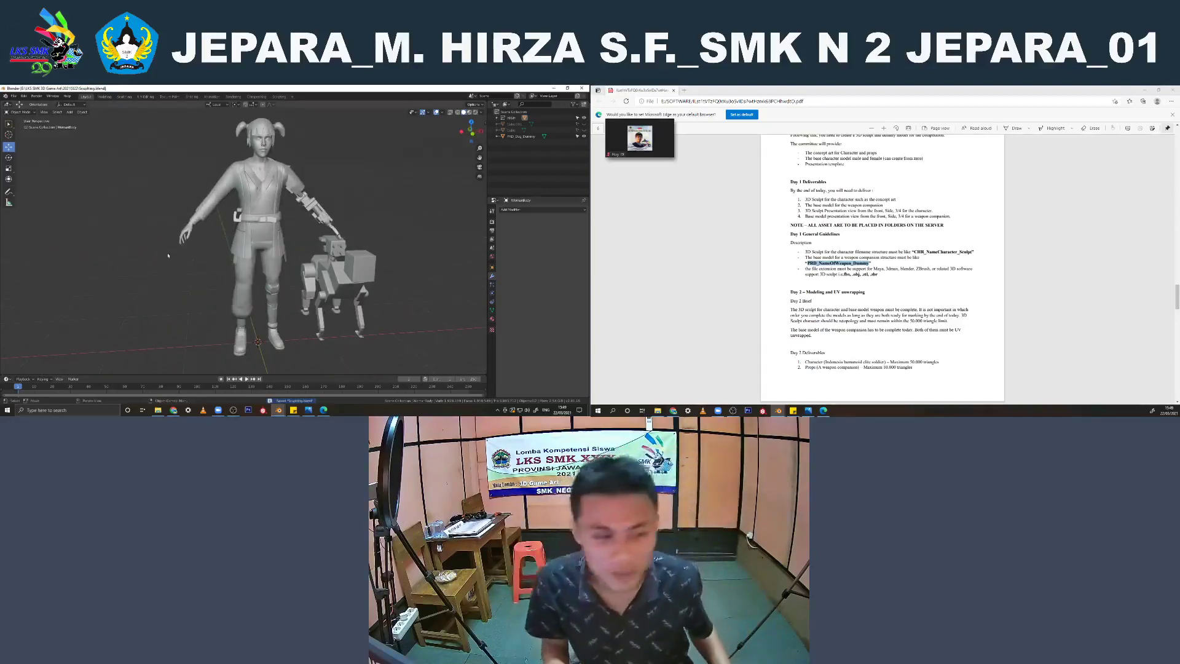
# Select the character and the dog in turn and examine how they stand together from the front
pyautogui.click(263, 206)
pyautogui.click(337, 170)
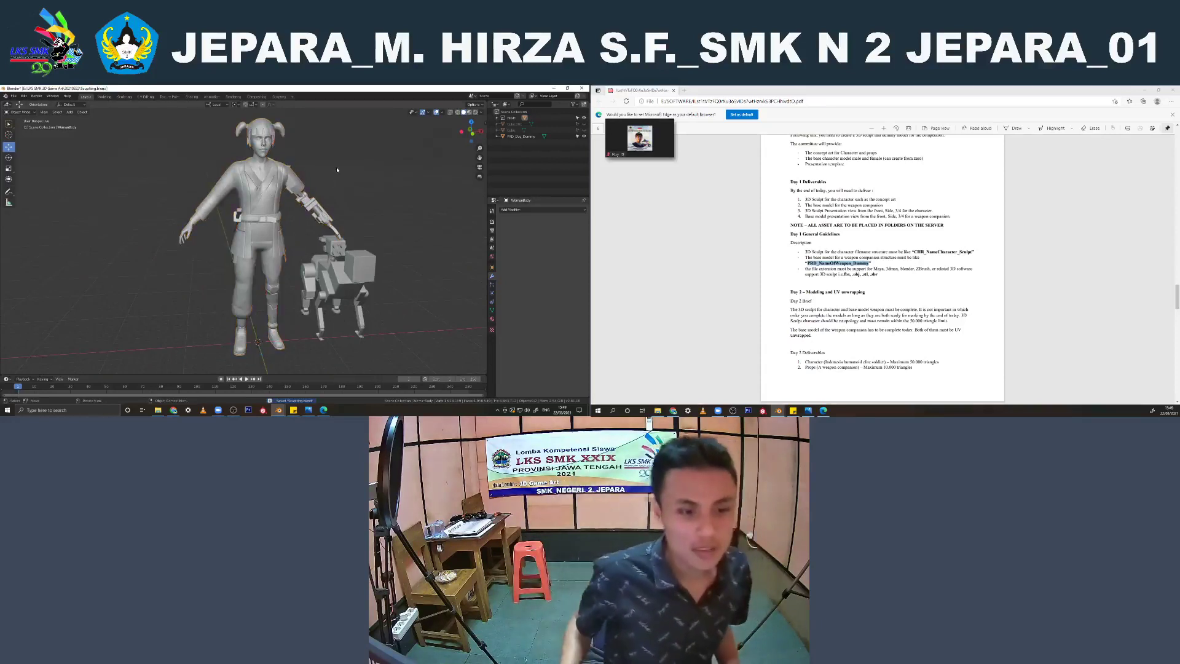
pyautogui.scroll(-4, 344, 175)
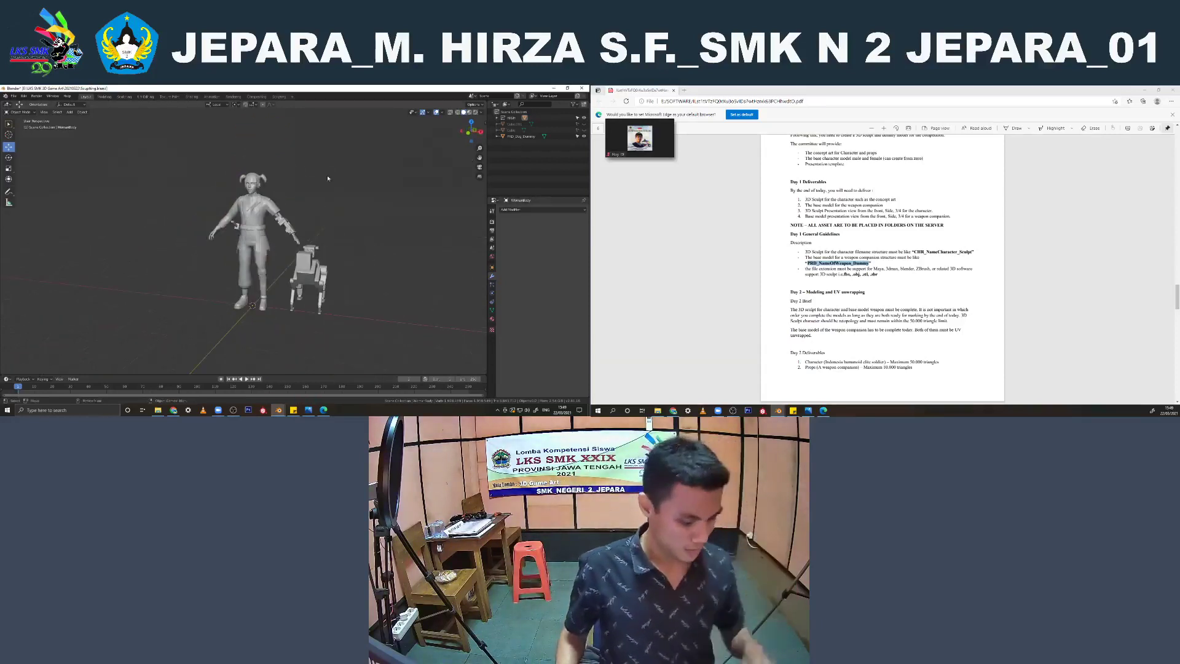
pyautogui.click(314, 263)
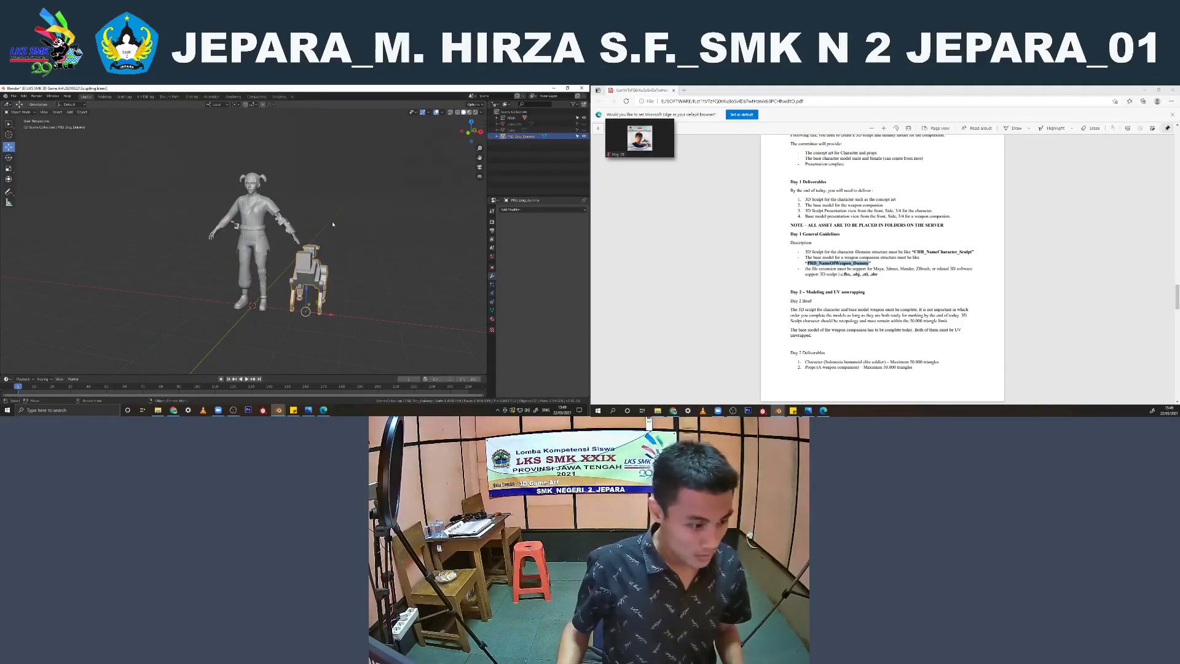
pyautogui.click(332, 224)
pyautogui.moveTo(333, 224)
pyautogui.mouseDown(button='middle')
pyautogui.moveTo(254, 220)
pyautogui.moveTo(337, 219)
pyautogui.mouseUp(button='middle')
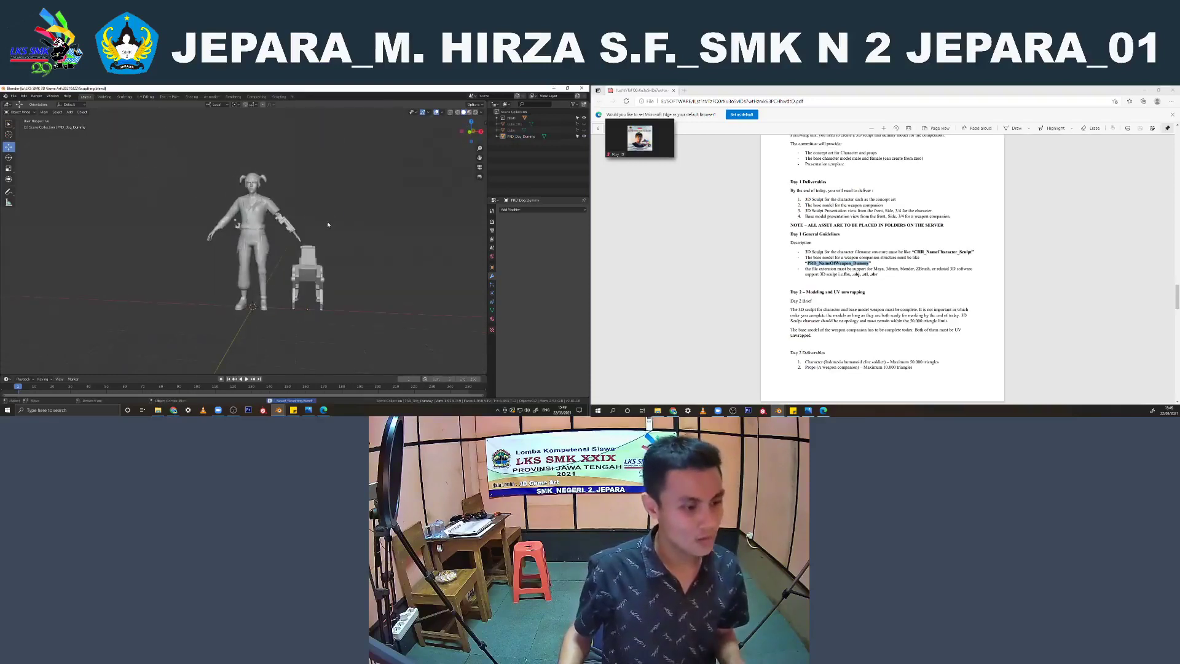
# Delete the two hidden objects listed between the character and the dog in the scene
pyautogui.click(512, 132)
pyautogui.rightClick(513, 133)
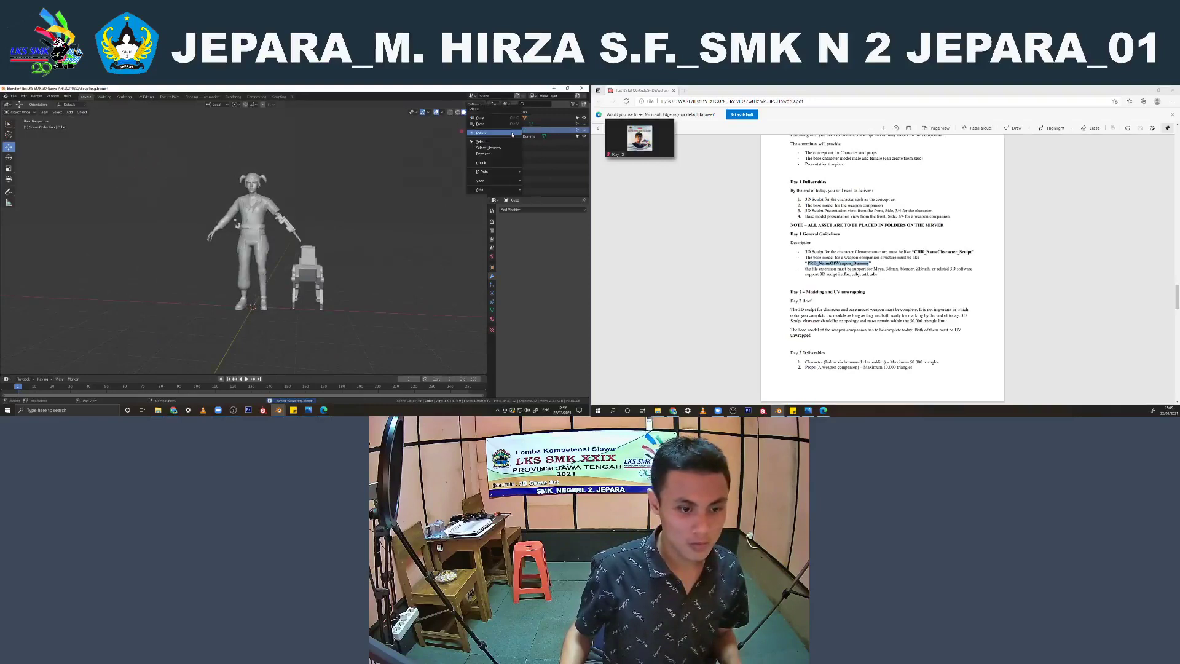
pyautogui.click(513, 133)
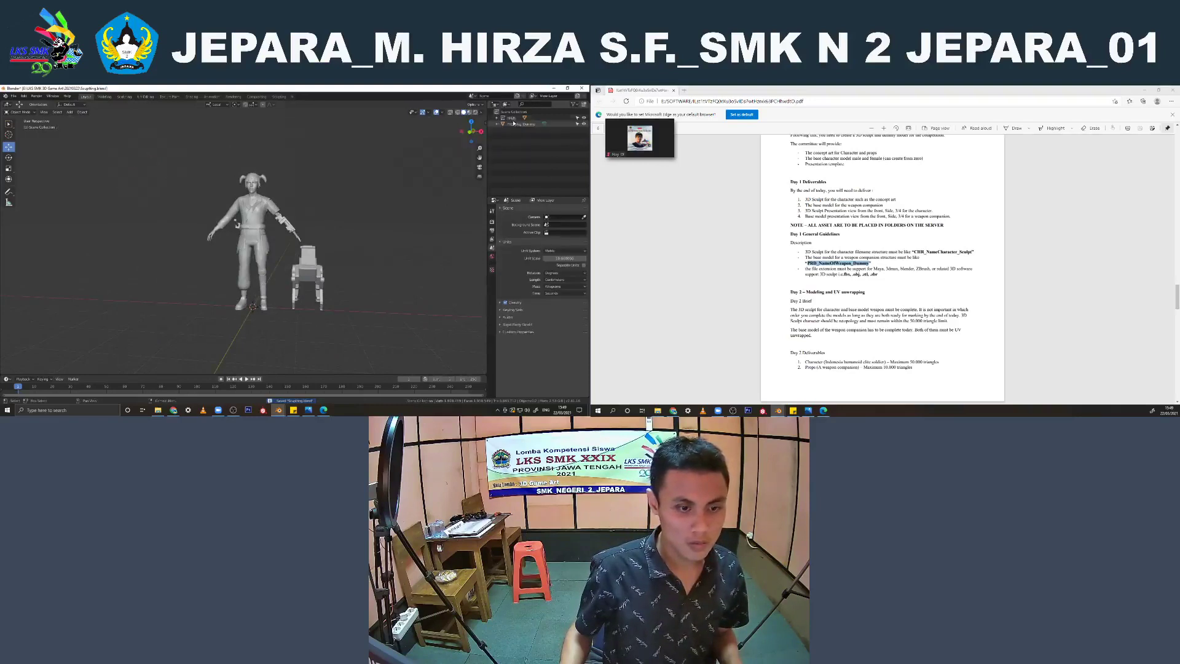
# Try moving the character model along the ground, undo the move and view both models from the front corner
pyautogui.click(285, 219)
pyautogui.click(265, 211)
pyautogui.moveTo(264, 211); pyautogui.dragTo(233, 239, button='middle')
pyautogui.moveTo(237, 310); pyautogui.dragTo(212, 337)
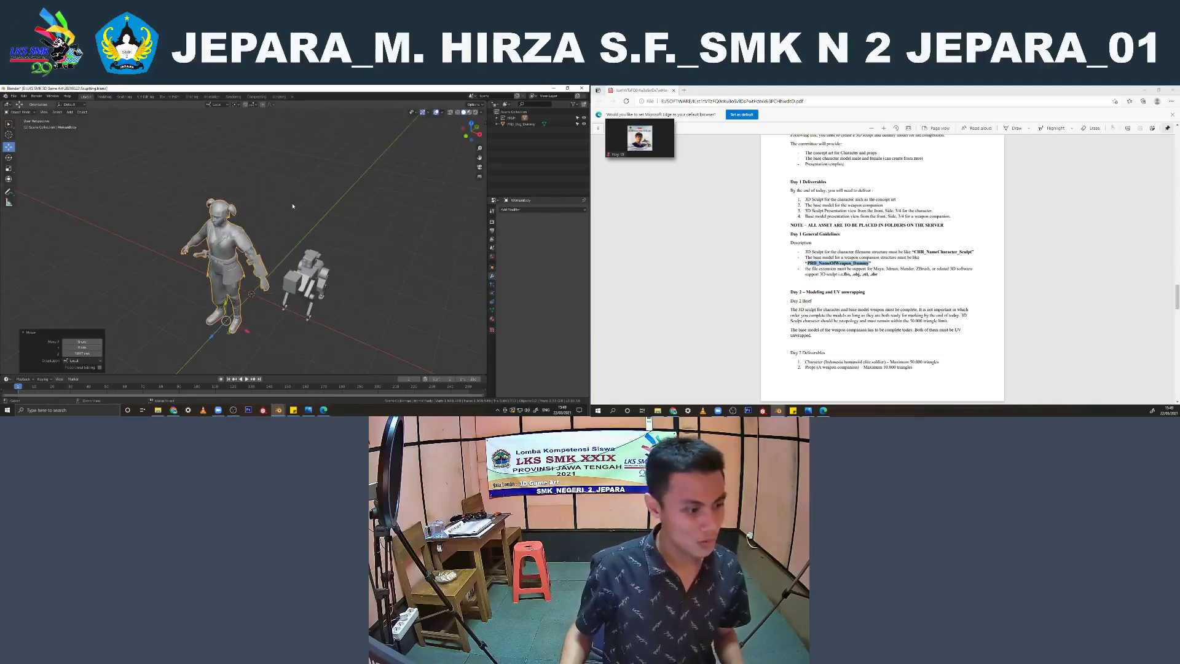
pyautogui.hotkey('ctrl', 'z')
pyautogui.moveTo(292, 213); pyautogui.dragTo(316, 205, button='middle')
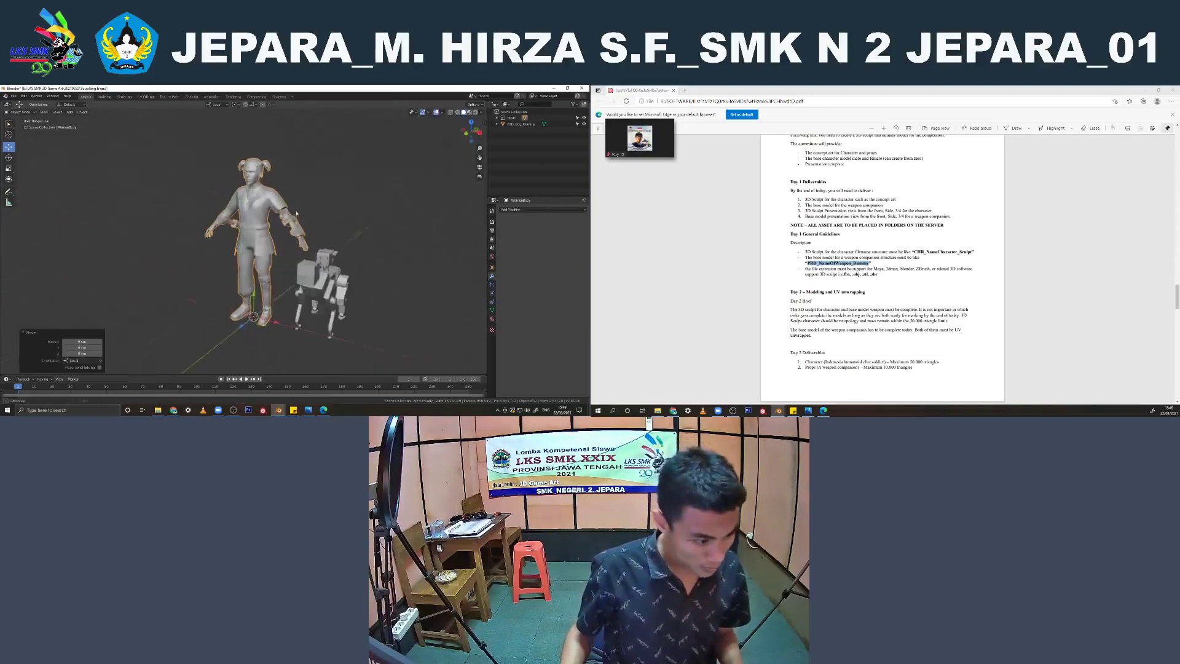
# Examine the character's mechanical arm, back and waist up close from several angles
pyautogui.scroll(4, 317, 205)
pyautogui.click(402, 171)
pyautogui.moveTo(403, 170); pyautogui.dragTo(272, 177, button='middle')
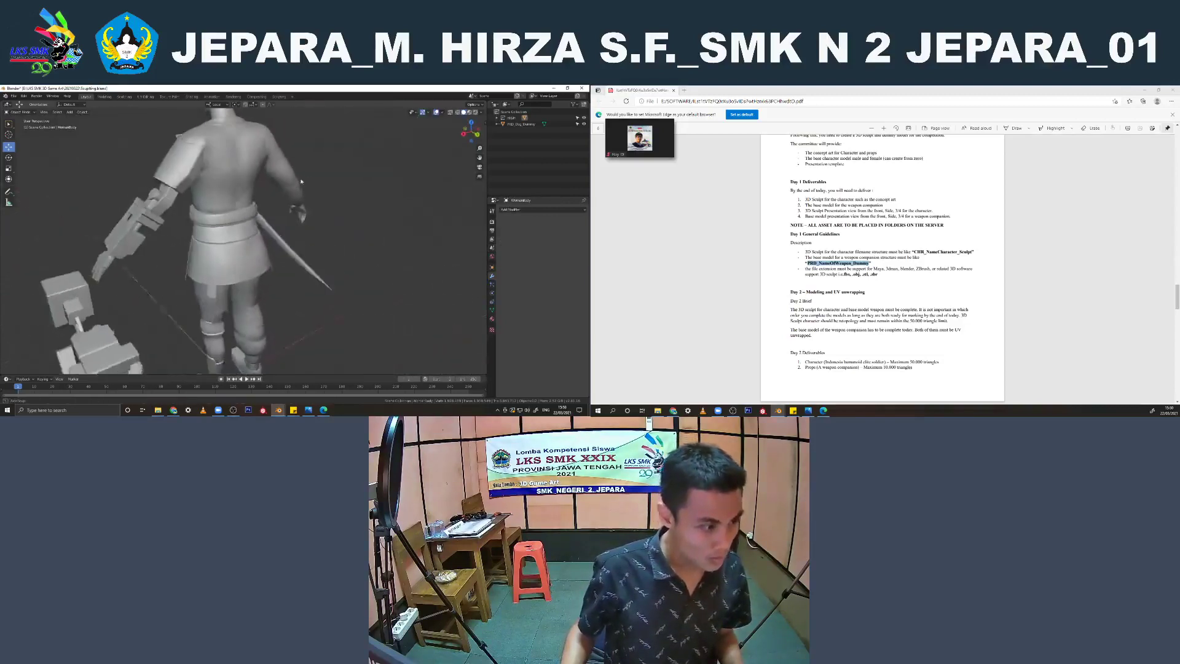
pyautogui.scroll(3, 258, 185)
pyautogui.keyDown('shift'); pyautogui.moveTo(160, 224); pyautogui.dragTo(381, 283, button='middle'); pyautogui.keyUp('shift')
pyautogui.click(215, 247)
pyautogui.scroll(-6, 215, 247)
pyautogui.scroll(3, 350, 184)
pyautogui.click(371, 275)
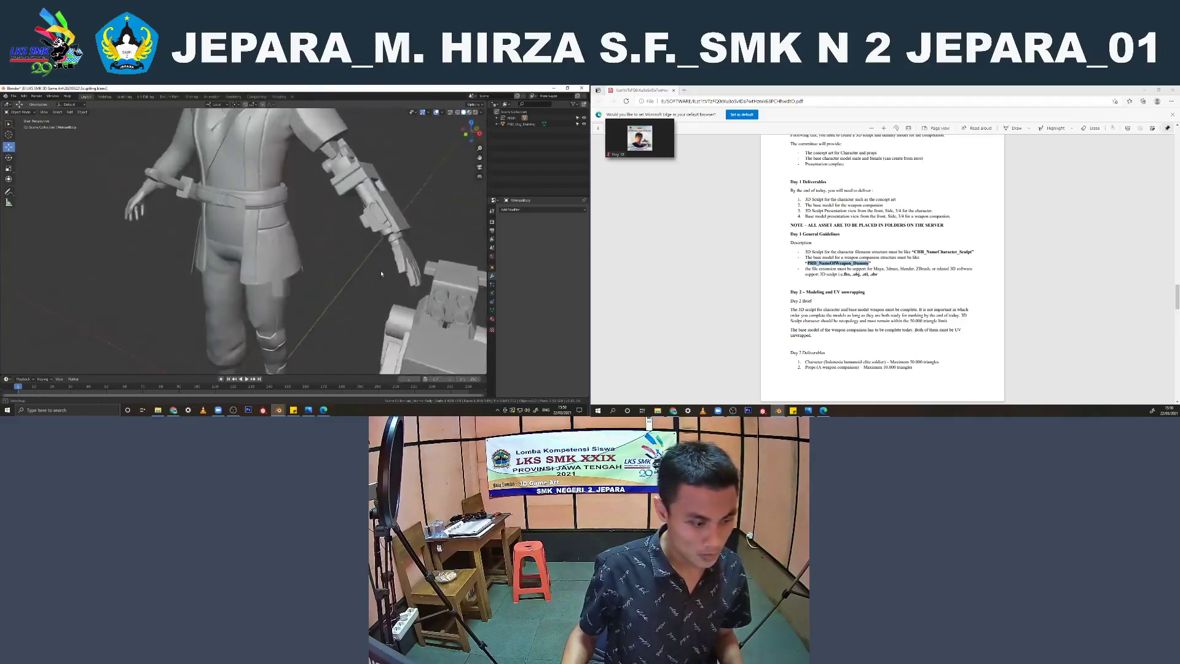
# Select the robot dog and check its placement beside the character from the front and the side
pyautogui.scroll(-4, 246, 233)
pyautogui.press('KP_1')
pyautogui.moveTo(235, 230); pyautogui.dragTo(292, 193, button='middle')
pyautogui.press('KP_1')
pyautogui.click(316, 316)
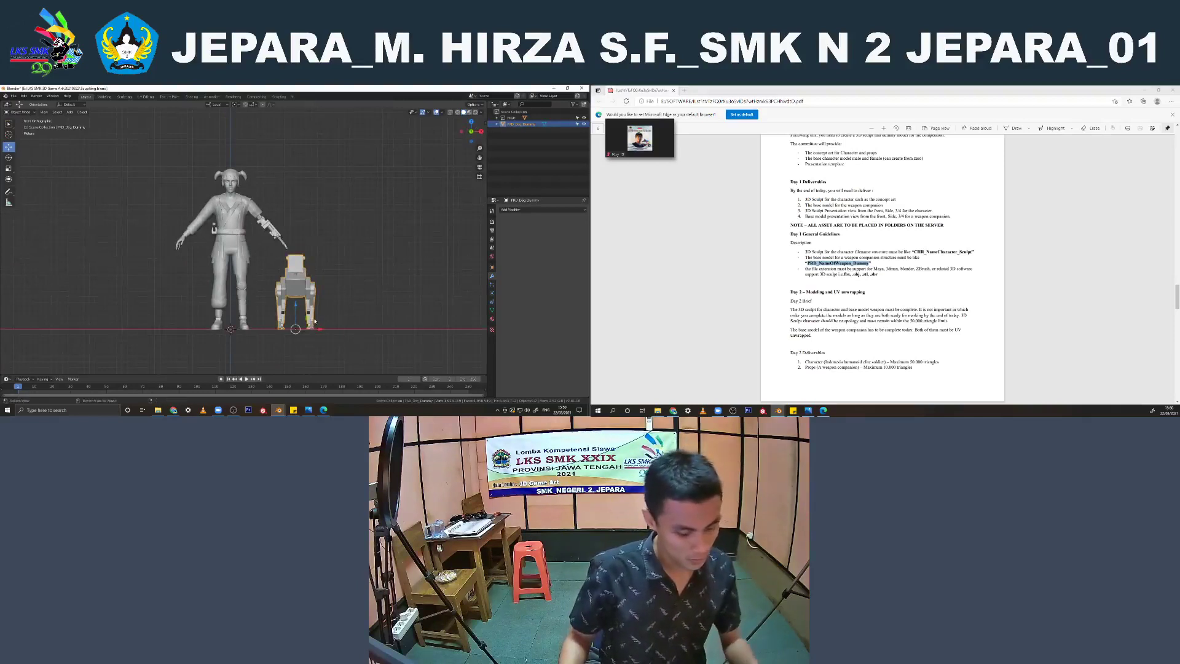
pyautogui.hotkey('alt', 'g')
pyautogui.click(324, 279)
pyautogui.moveTo(311, 271); pyautogui.dragTo(235, 276, button='middle')
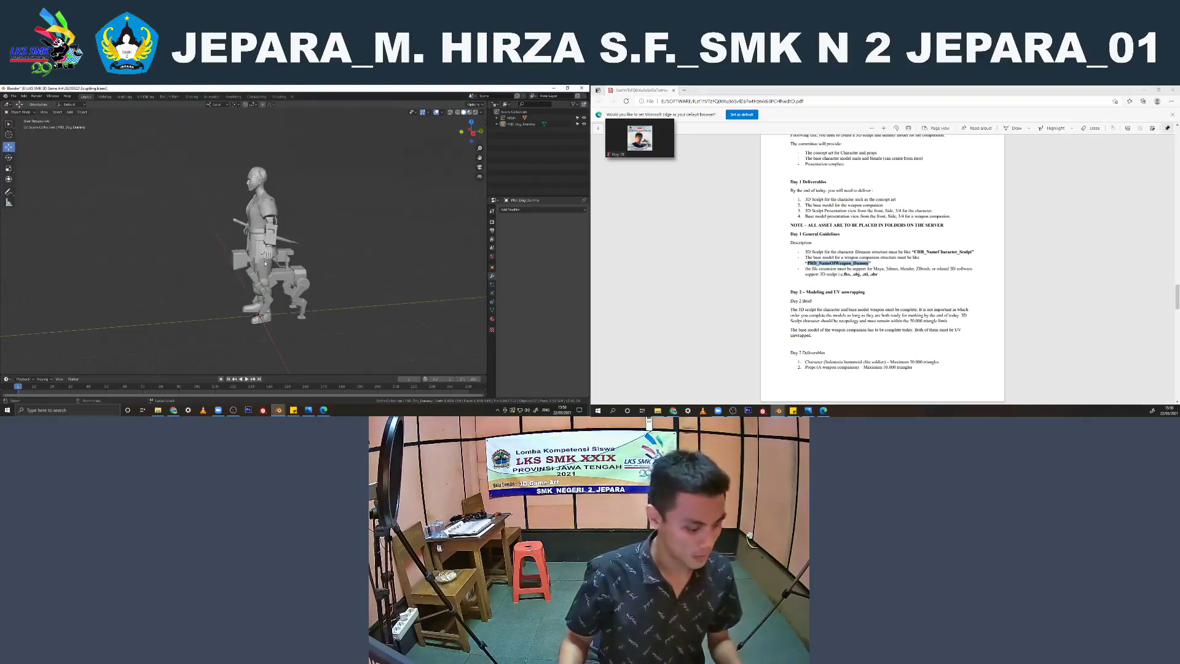
# Save the combined character and dog scene in the same folder under a new file name
pyautogui.hotkey('ctrl', 'shift', 's')
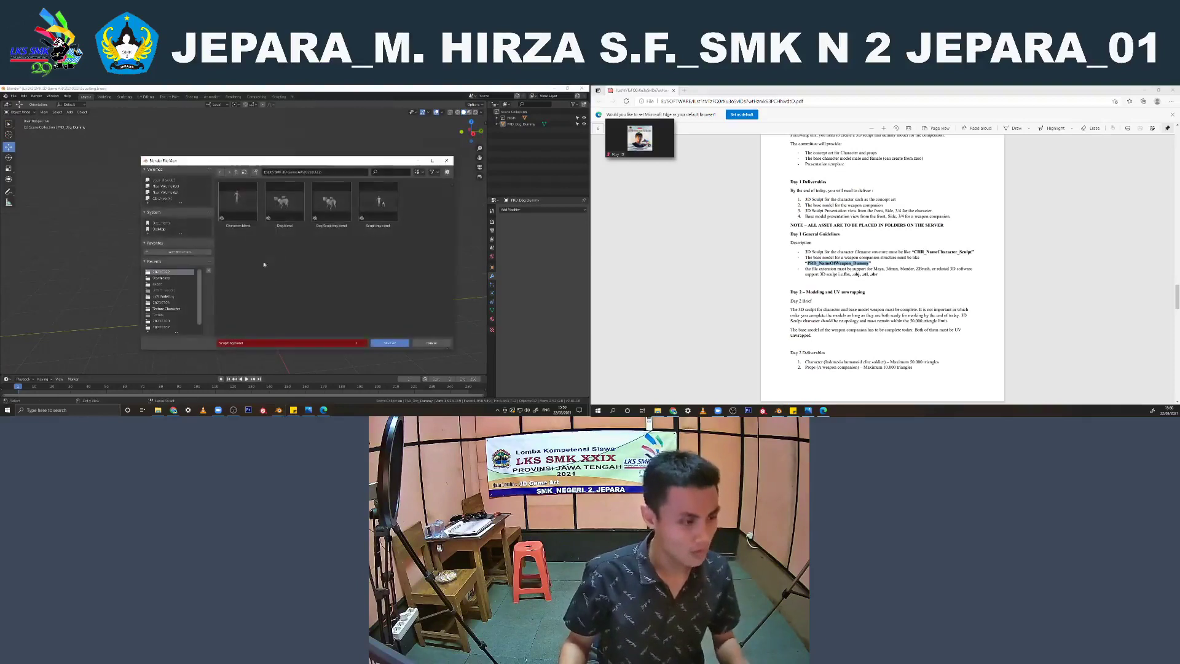
pyautogui.click(247, 343)
pyautogui.press('BackSpace')
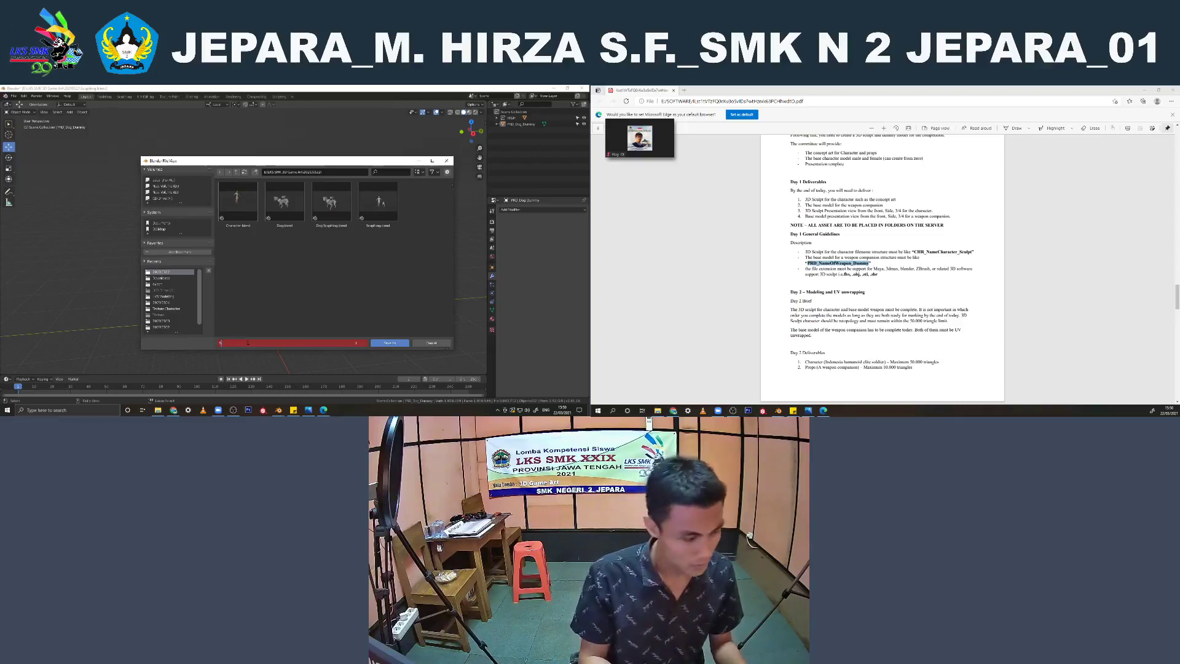
pyautogui.write('cu')
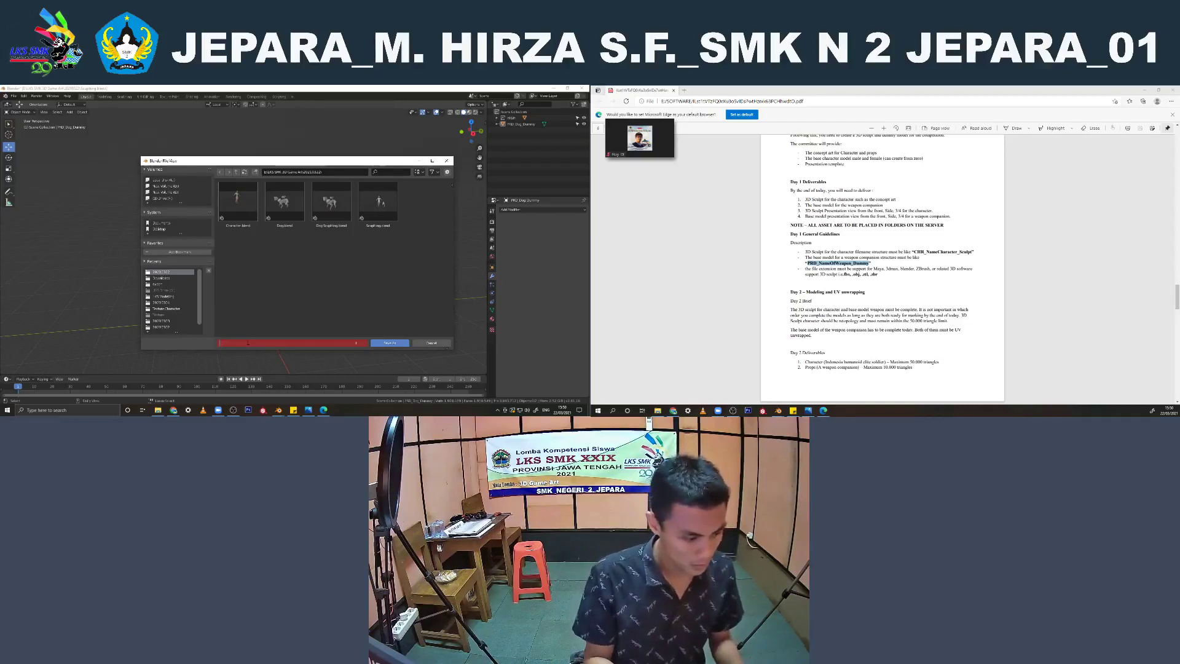
pyautogui.write('PRD_NameOfWeapon_Dummy')
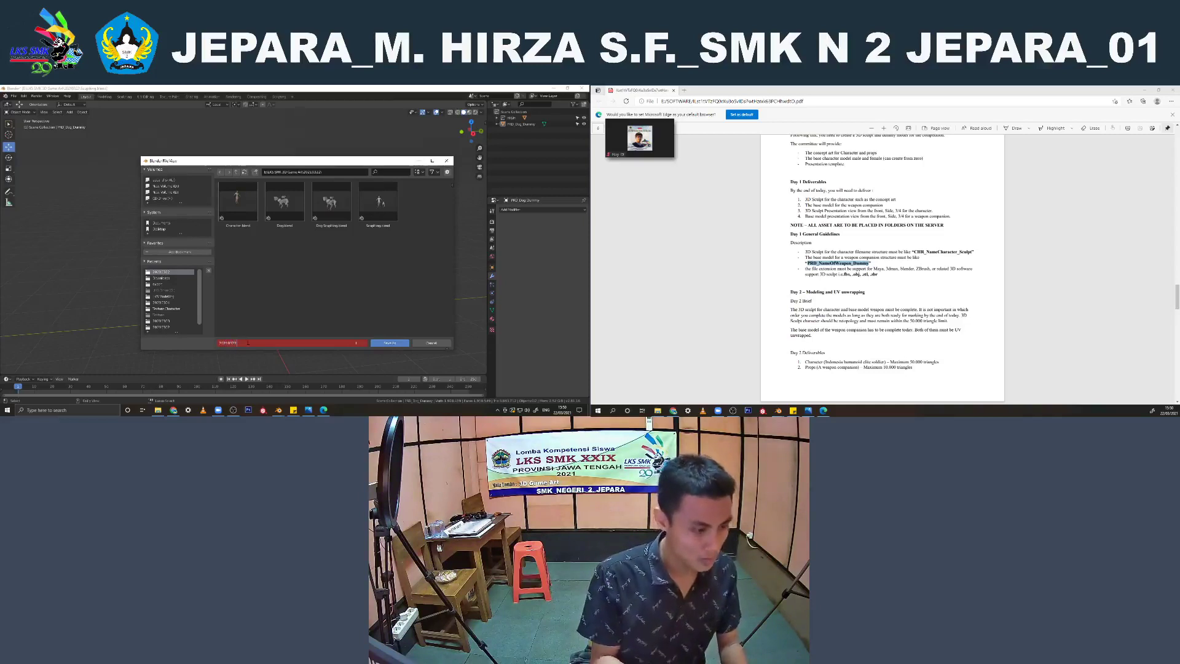
pyautogui.press('Return')
pyautogui.click(384, 344)
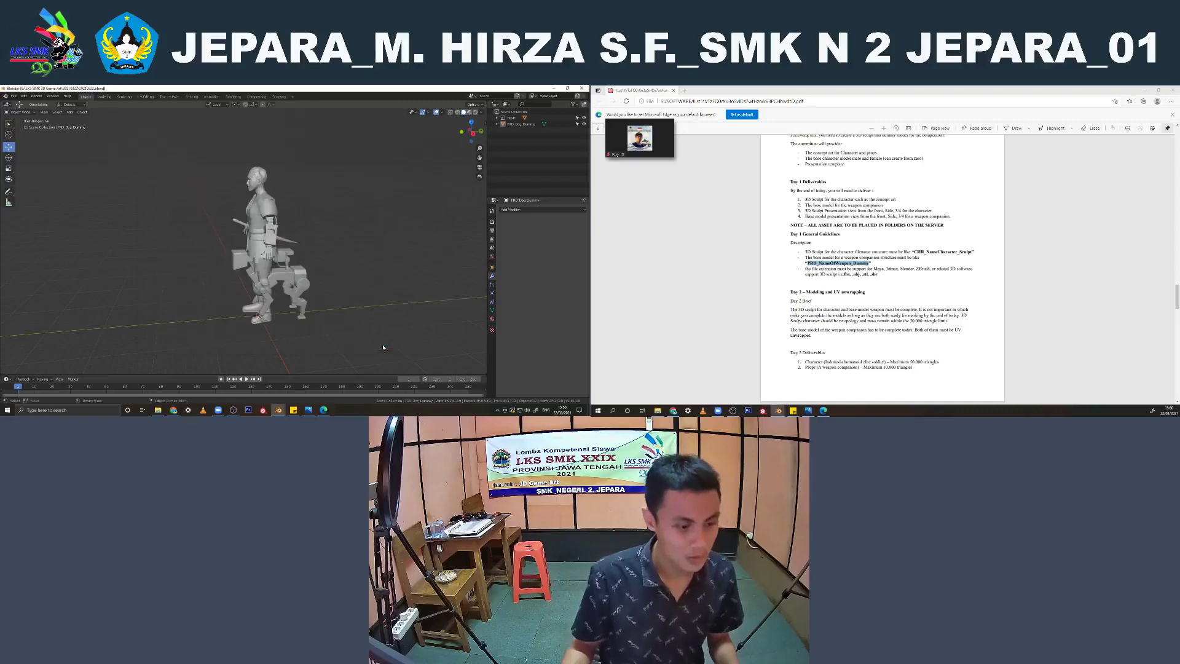
# Review the character and dog together from the side and the front
pyautogui.click(286, 283)
pyautogui.moveTo(285, 283); pyautogui.dragTo(289, 298, button='middle')
pyautogui.moveTo(266, 307); pyautogui.dragTo(288, 351)
pyautogui.moveTo(277, 315); pyautogui.dragTo(319, 287, button='middle')
pyautogui.click(355, 240)
pyautogui.scroll(4, 344, 246)
pyautogui.scroll(-3, 279, 258)
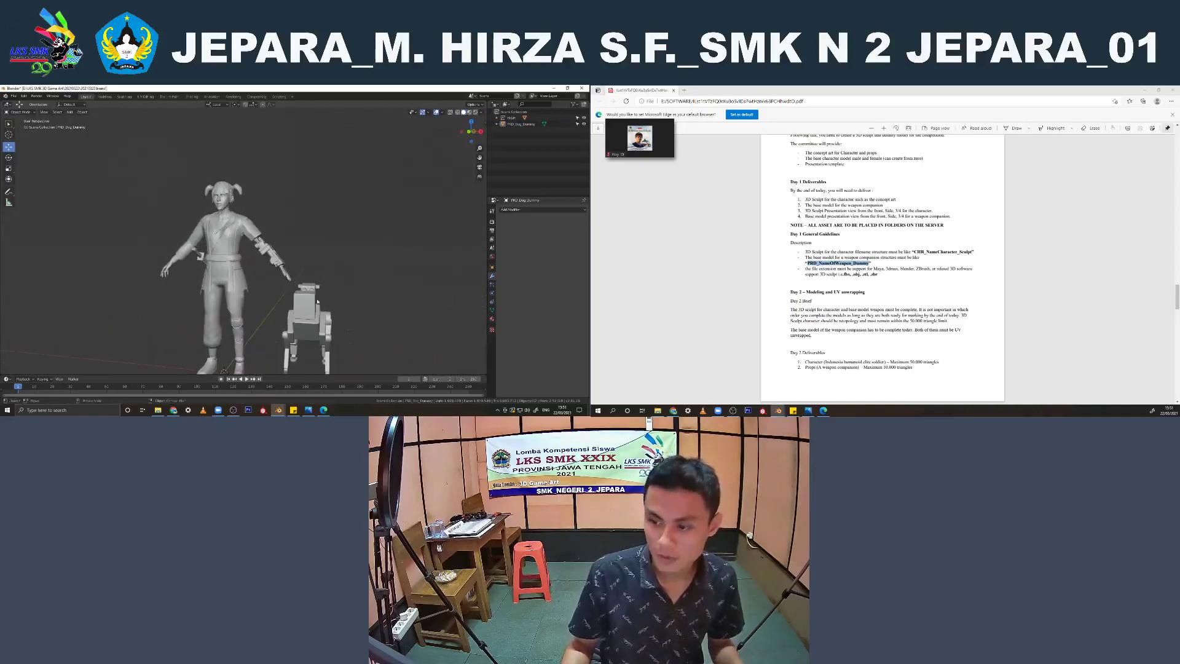
# Expand the character's collection and rename its object with the brief's file name pattern CHR_NameCharacter_Sculpt
pyautogui.click(497, 118)
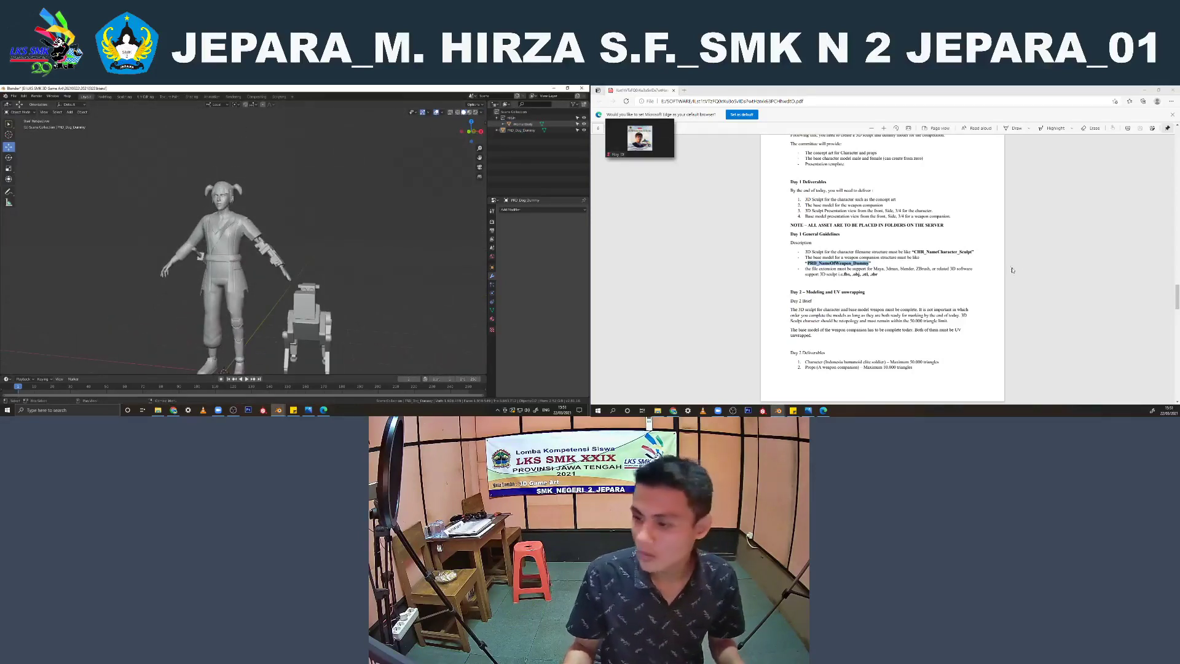
pyautogui.click(913, 252)
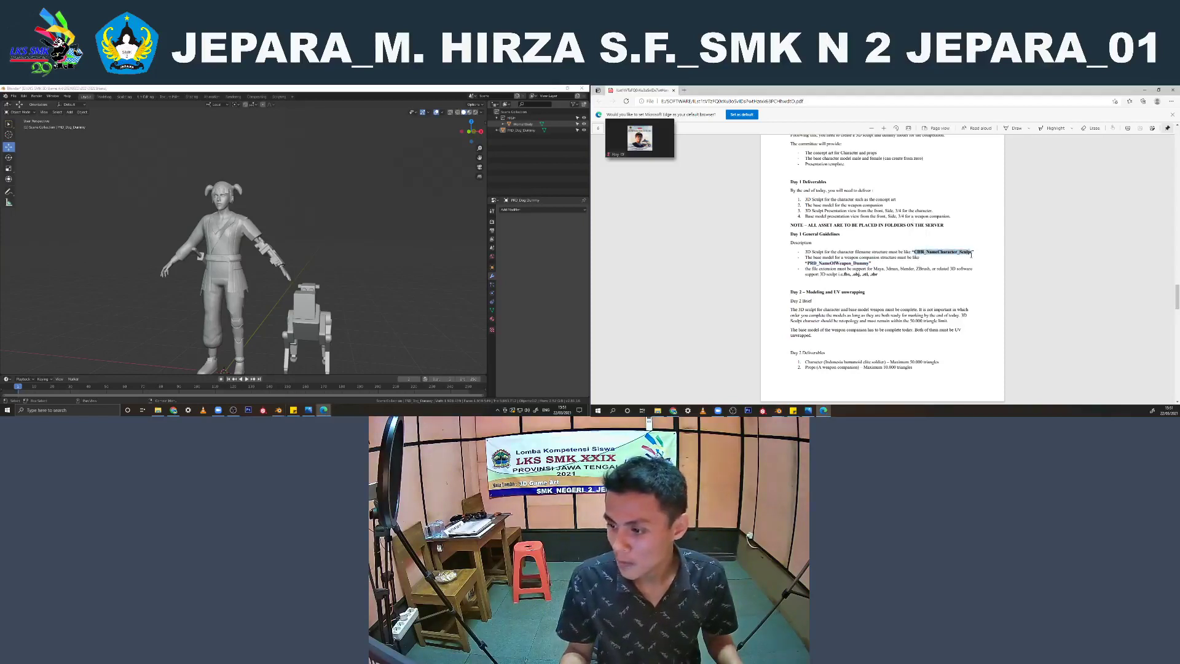
pyautogui.moveTo(973, 254); pyautogui.dragTo(976, 252)
pyautogui.hotkey('ctrl', 'c')
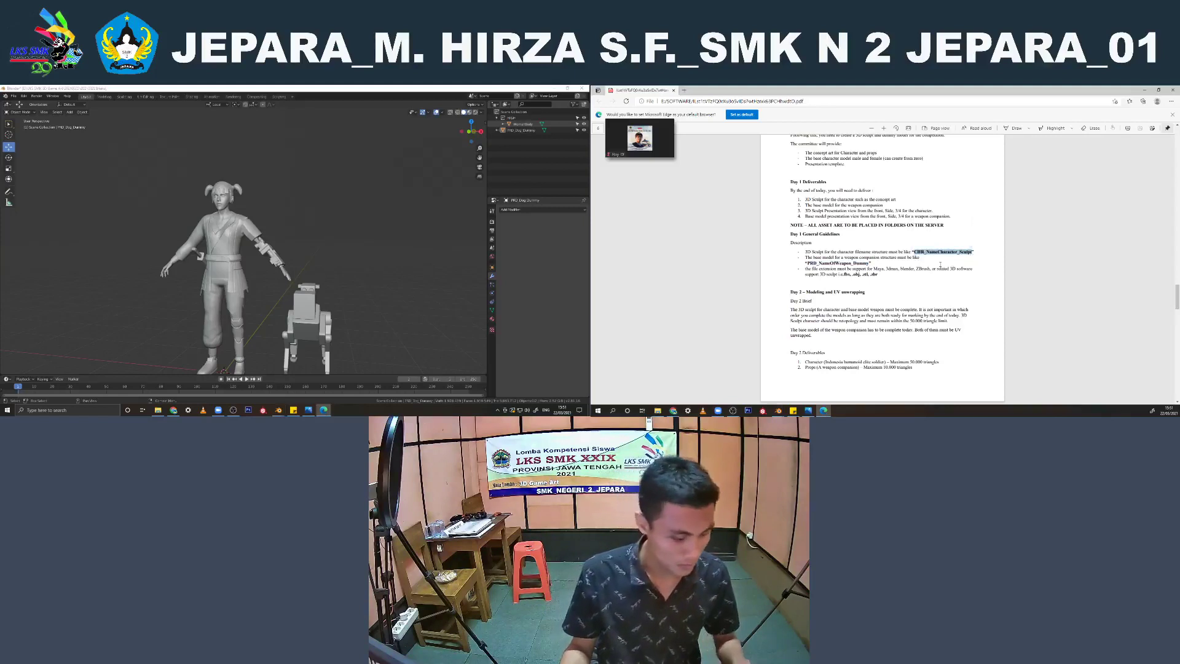
pyautogui.click(522, 124)
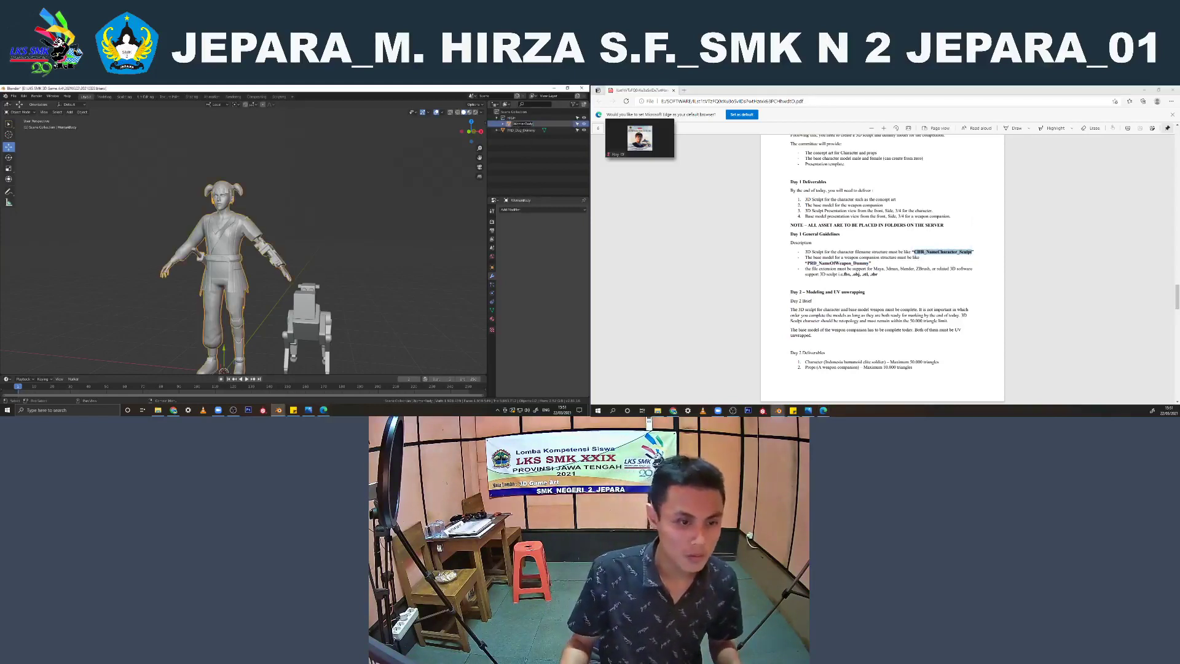
pyautogui.hotkey('ctrl', 'v')
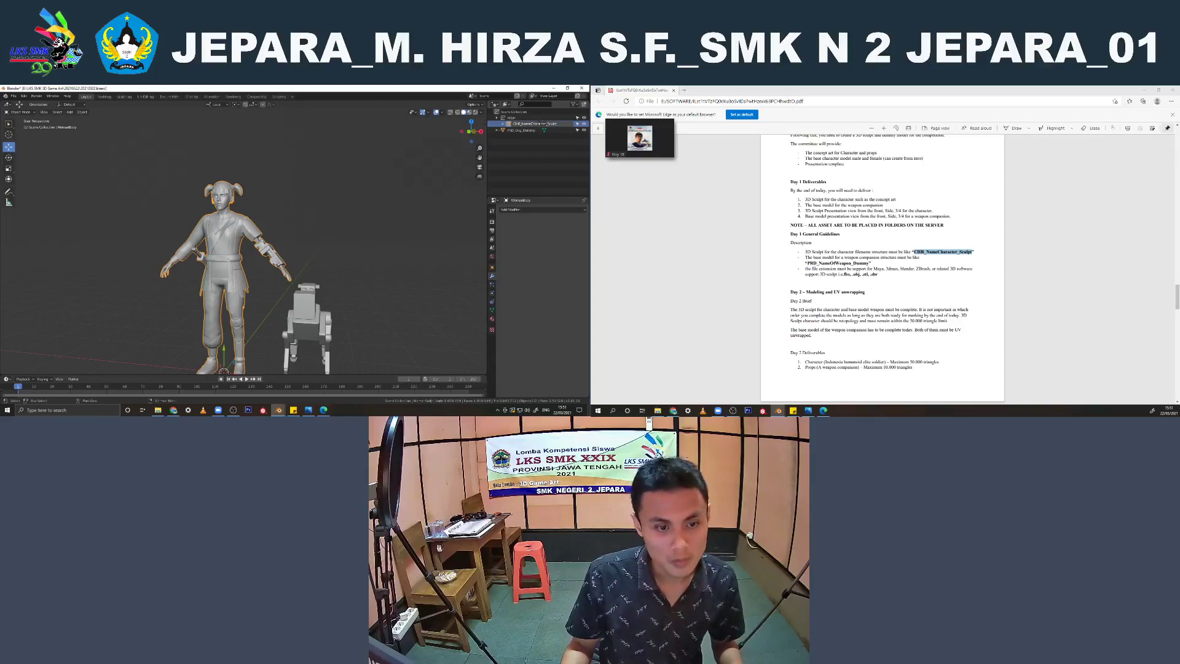
# Look through the brief's schedule, Day 2 guidelines and folder naming rules, and return to the 3D scene
pyautogui.click(818, 216)
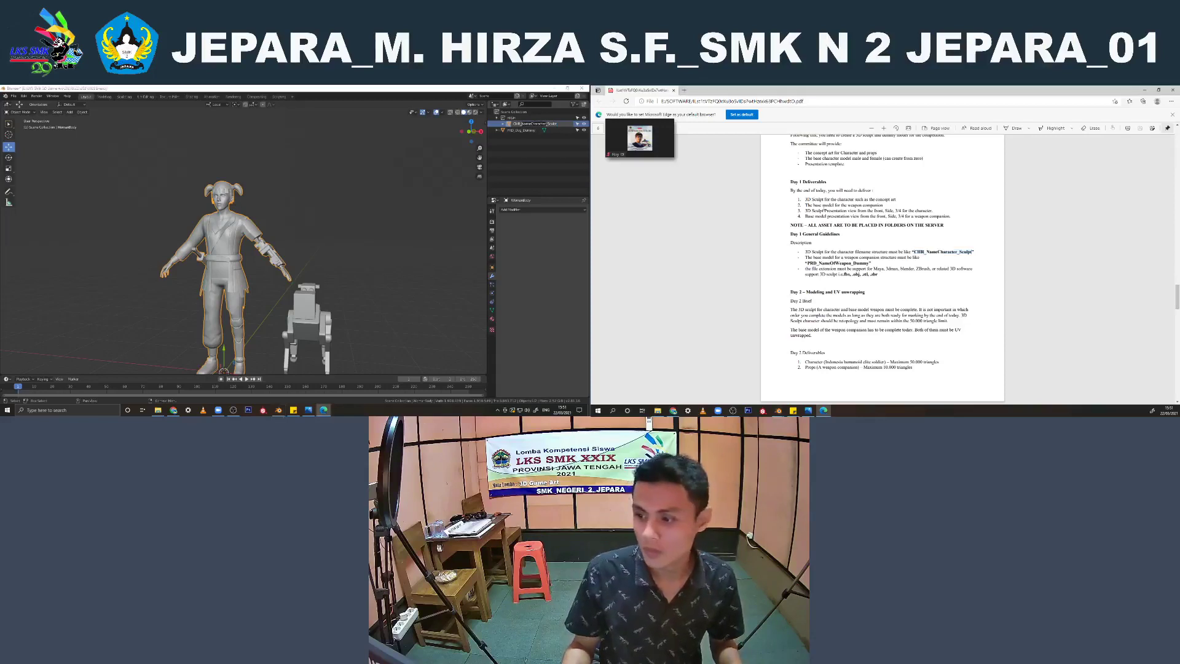
pyautogui.scroll(-10, 818, 216)
pyautogui.scroll(-10, 818, 216)
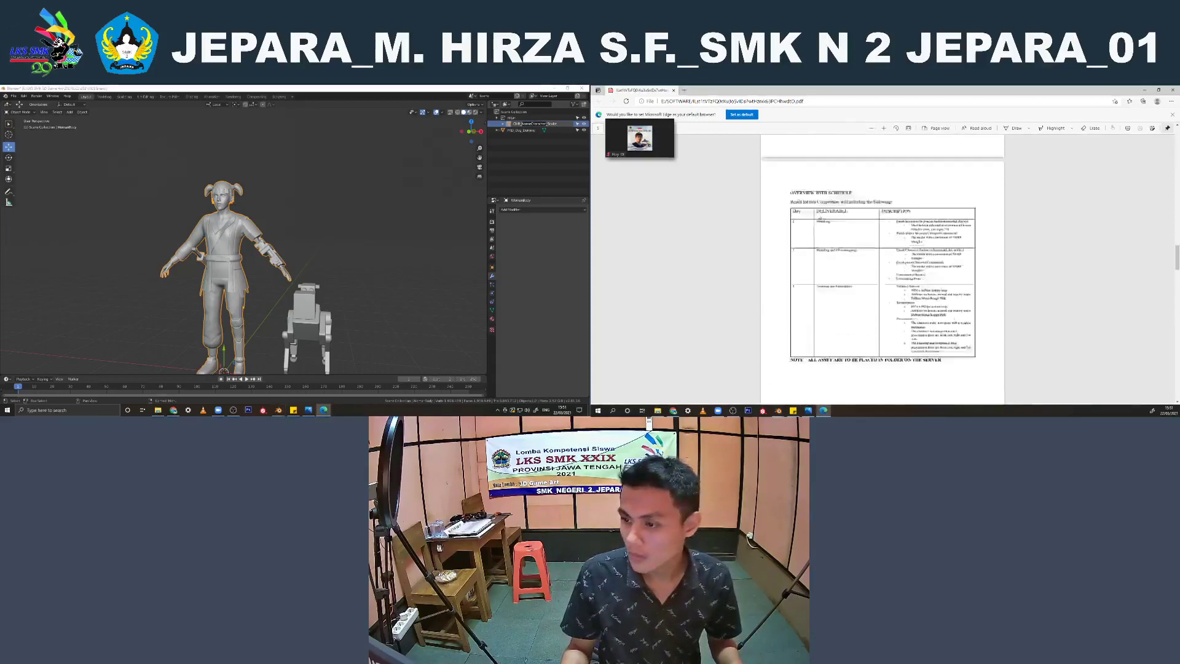
pyautogui.scroll(-15, 831, 215)
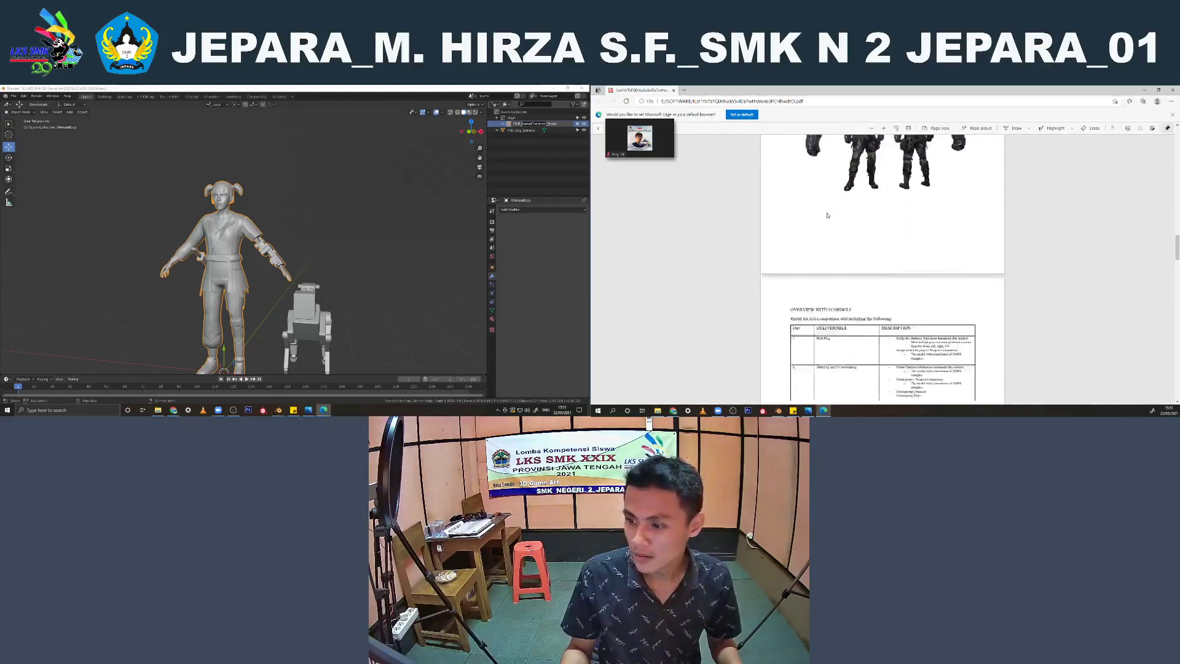
pyautogui.scroll(-15, 816, 217)
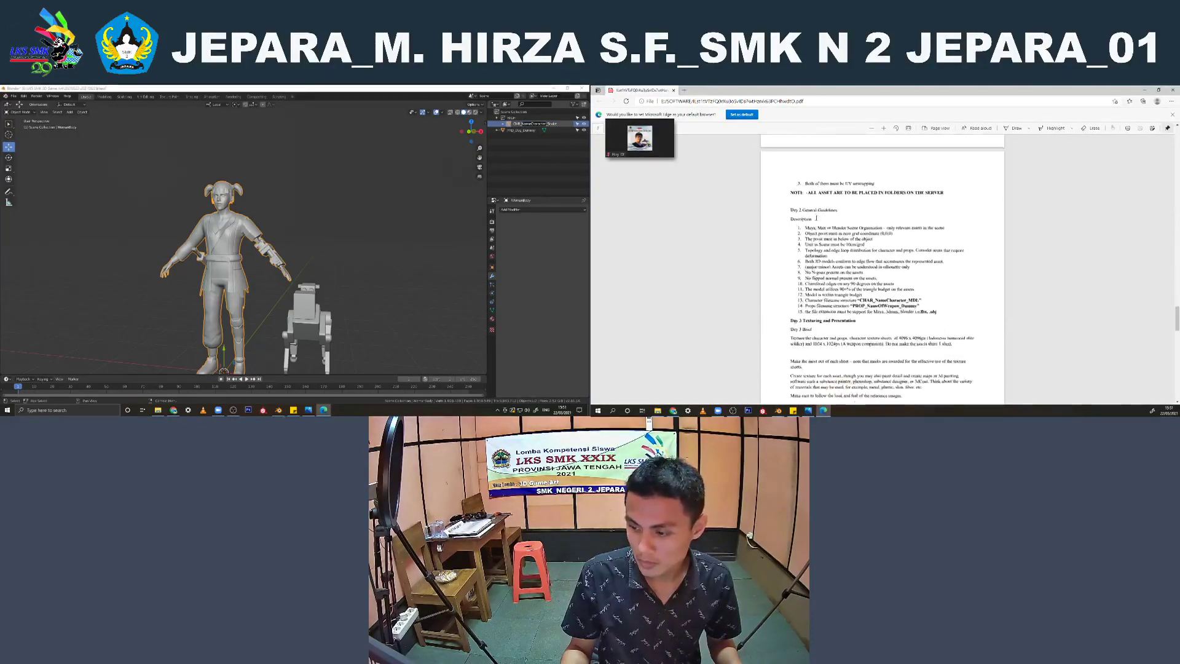
pyautogui.scroll(-3, 816, 218)
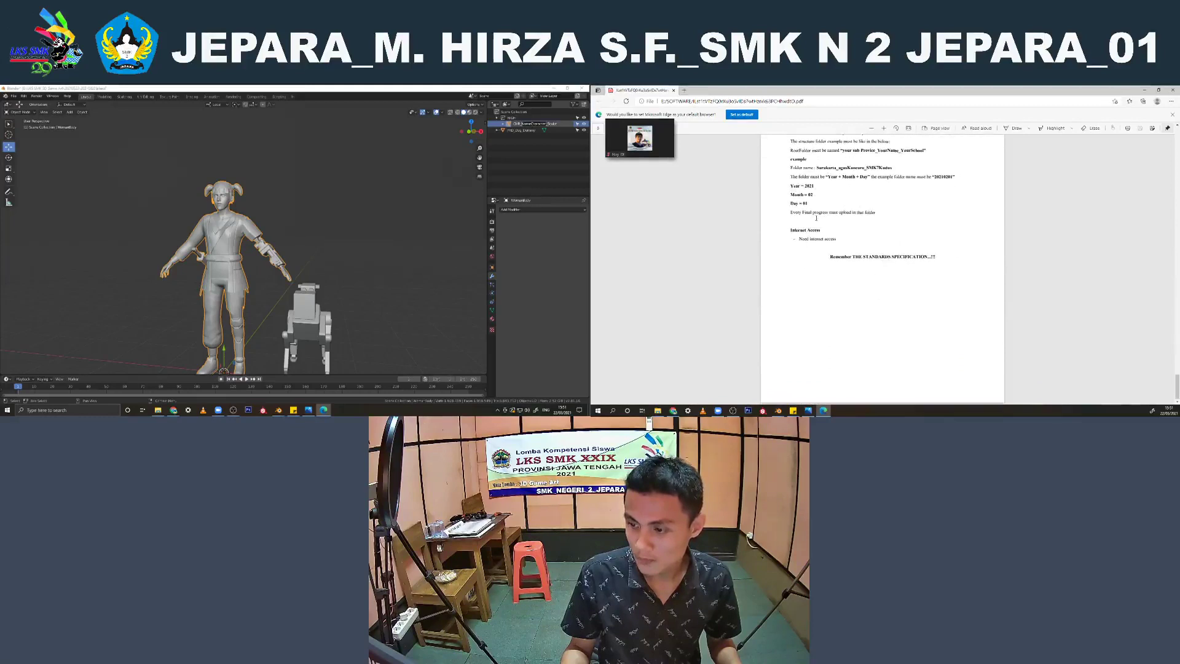
pyautogui.click(274, 221)
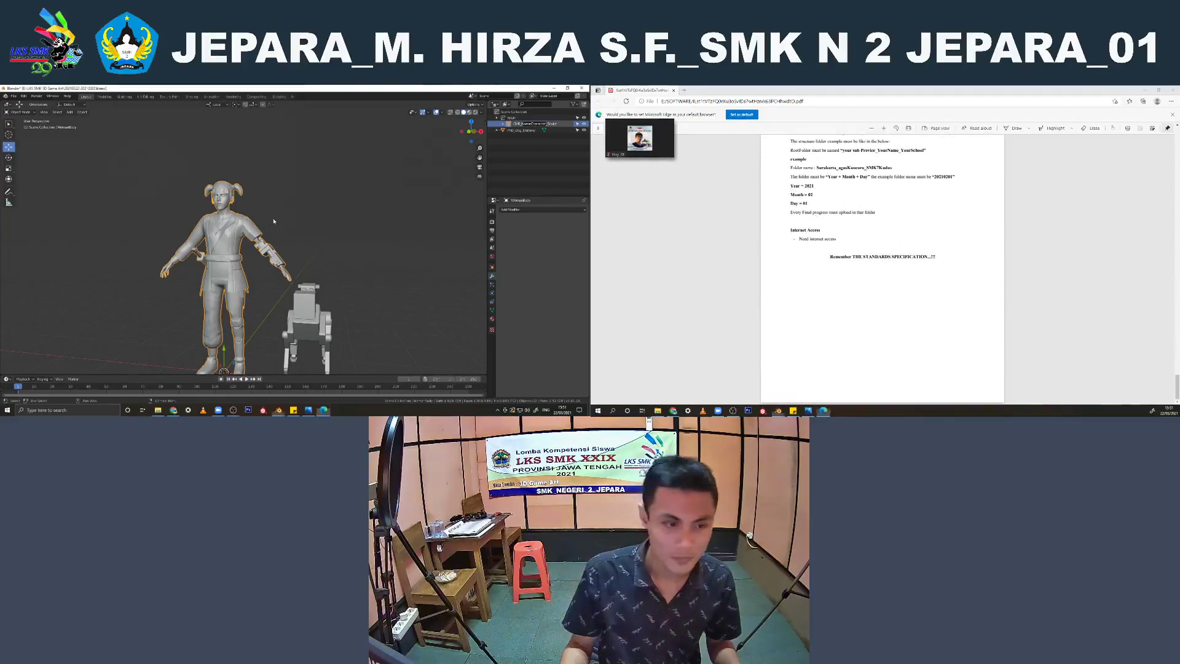
# Examine the character model from the side and inspect the face and eyes up close
pyautogui.moveTo(343, 207); pyautogui.dragTo(252, 240, button='middle')
pyautogui.click(334, 198)
pyautogui.scroll(-4, 335, 200)
pyautogui.scroll(4, 269, 249)
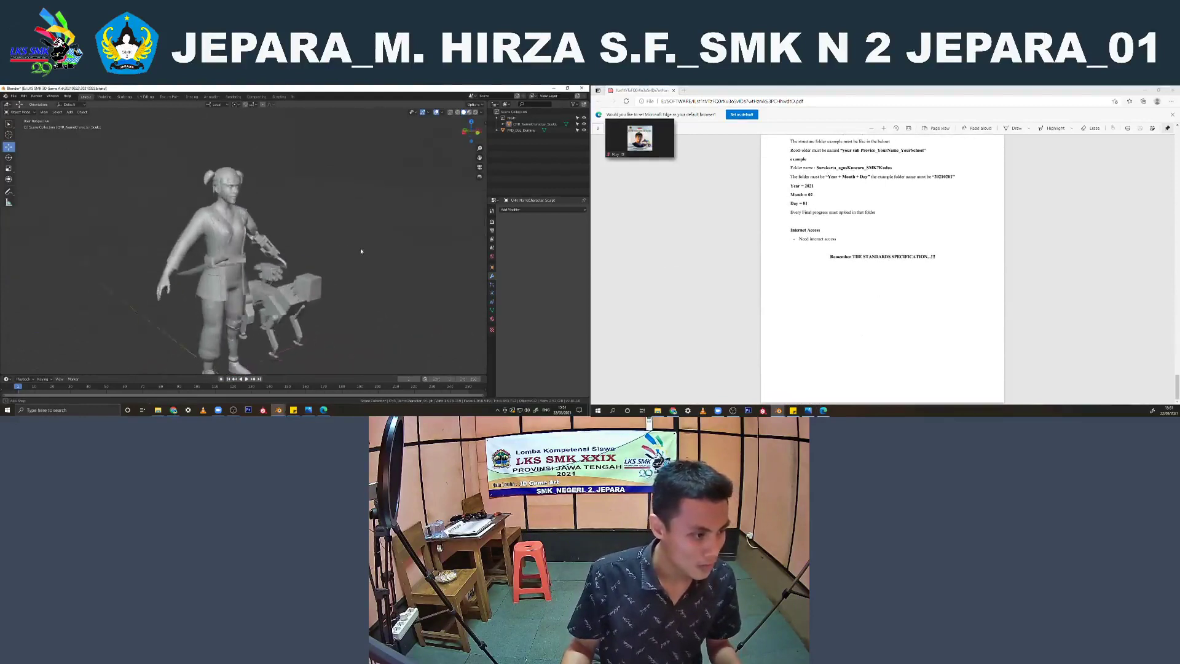
pyautogui.scroll(4, 233, 206)
pyautogui.scroll(6, 234, 205)
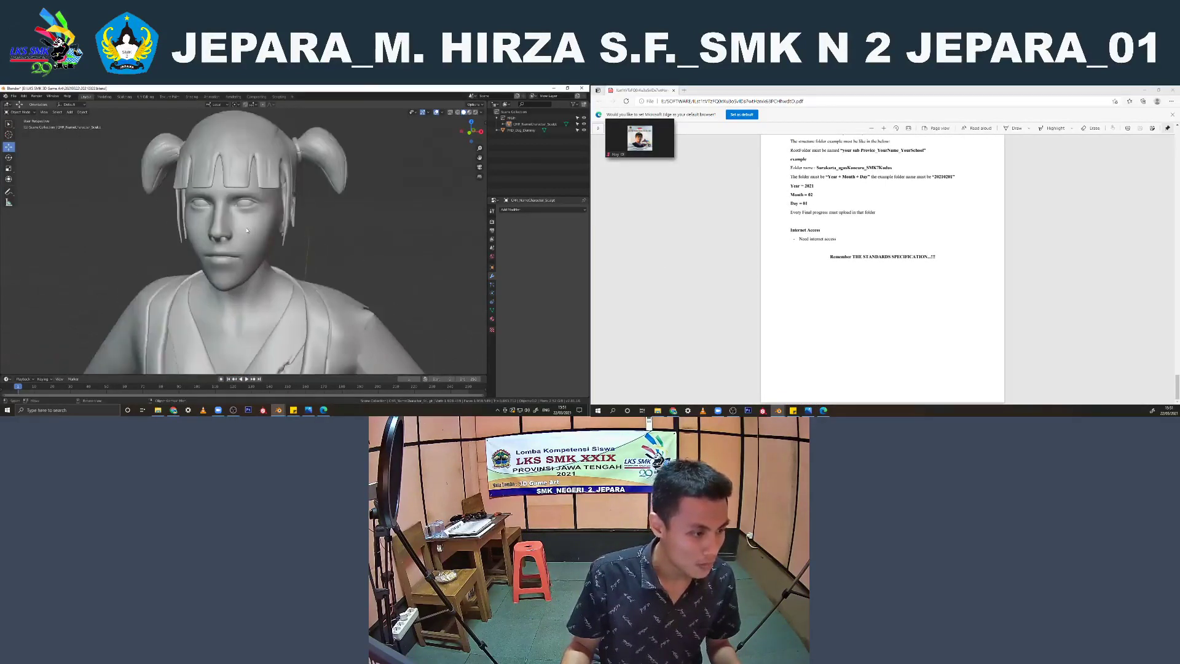
pyautogui.scroll(5, 244, 207)
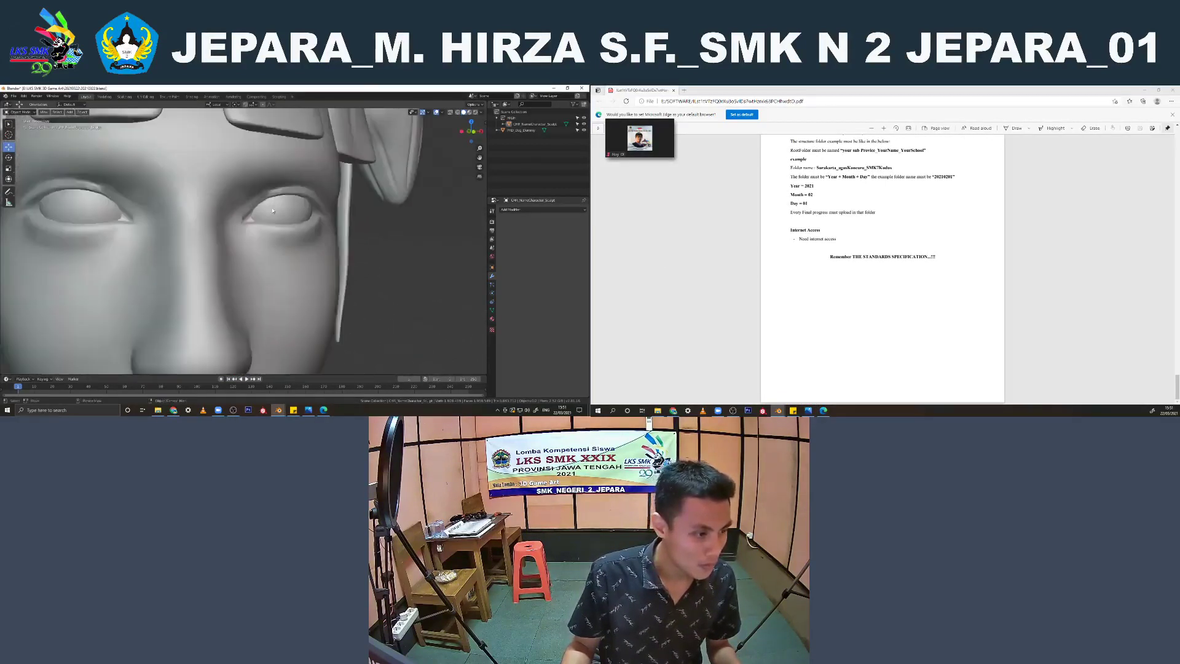
pyautogui.click(240, 212)
pyautogui.moveTo(240, 212)
pyautogui.mouseDown(button='middle')
pyautogui.moveTo(203, 219)
pyautogui.moveTo(185, 245)
pyautogui.moveTo(213, 340)
pyautogui.moveTo(307, 246)
pyautogui.moveTo(345, 185)
pyautogui.moveTo(250, 200)
pyautogui.moveTo(277, 177)
pyautogui.moveTo(246, 173)
pyautogui.moveTo(244, 141)
pyautogui.moveTo(407, 251)
pyautogui.moveTo(237, 219)
pyautogui.mouseUp(button='middle')
# Select the character and switch to the Sculpting workspace, framing the mechanical arm from behind
pyautogui.scroll(-5, 237, 217)
pyautogui.scroll(-4, 185, 246)
pyautogui.scroll(-5, 307, 245)
pyautogui.click(345, 184)
pyautogui.scroll(-2, 250, 200)
pyautogui.click(262, 211)
pyautogui.scroll(3, 296, 224)
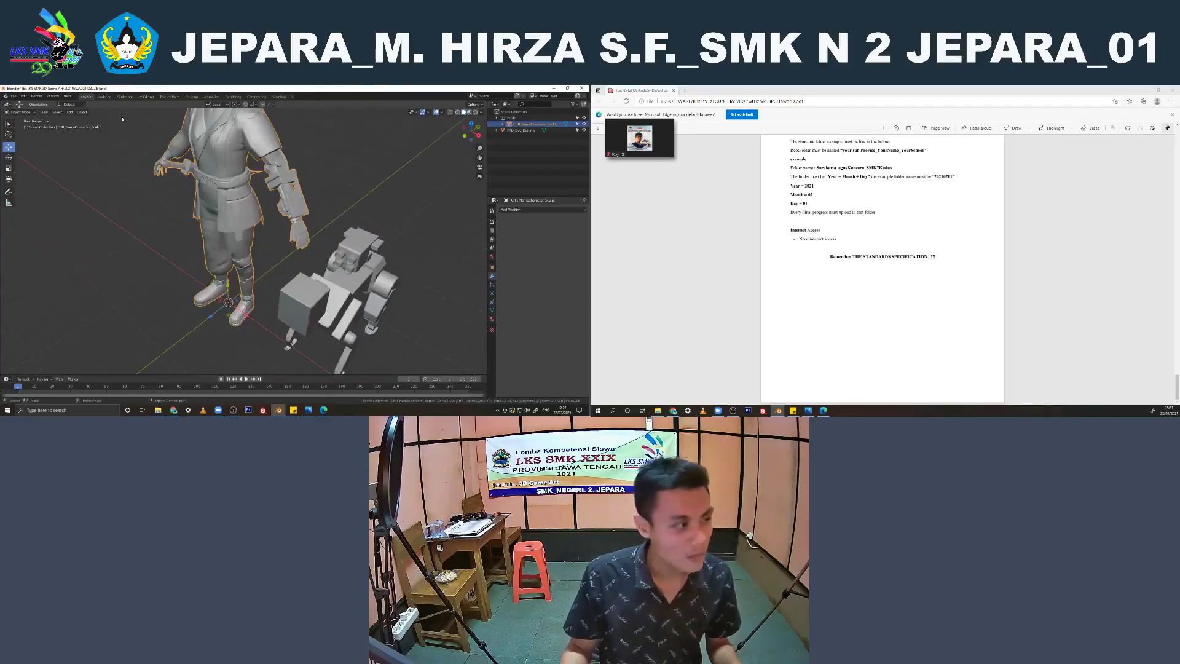
pyautogui.click(124, 97)
pyautogui.scroll(-4, 298, 201)
pyautogui.moveTo(282, 234); pyautogui.dragTo(223, 177, button='middle')
pyautogui.scroll(4, 222, 177)
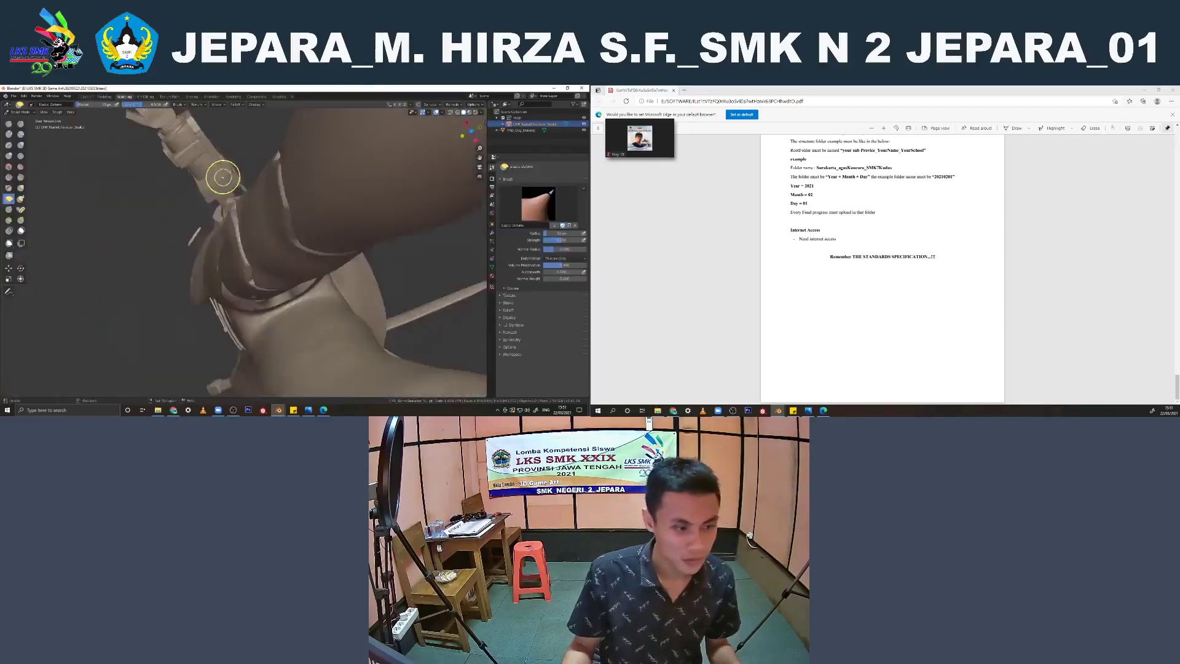
pyautogui.scroll(-4, 223, 178)
pyautogui.scroll(4, 101, 274)
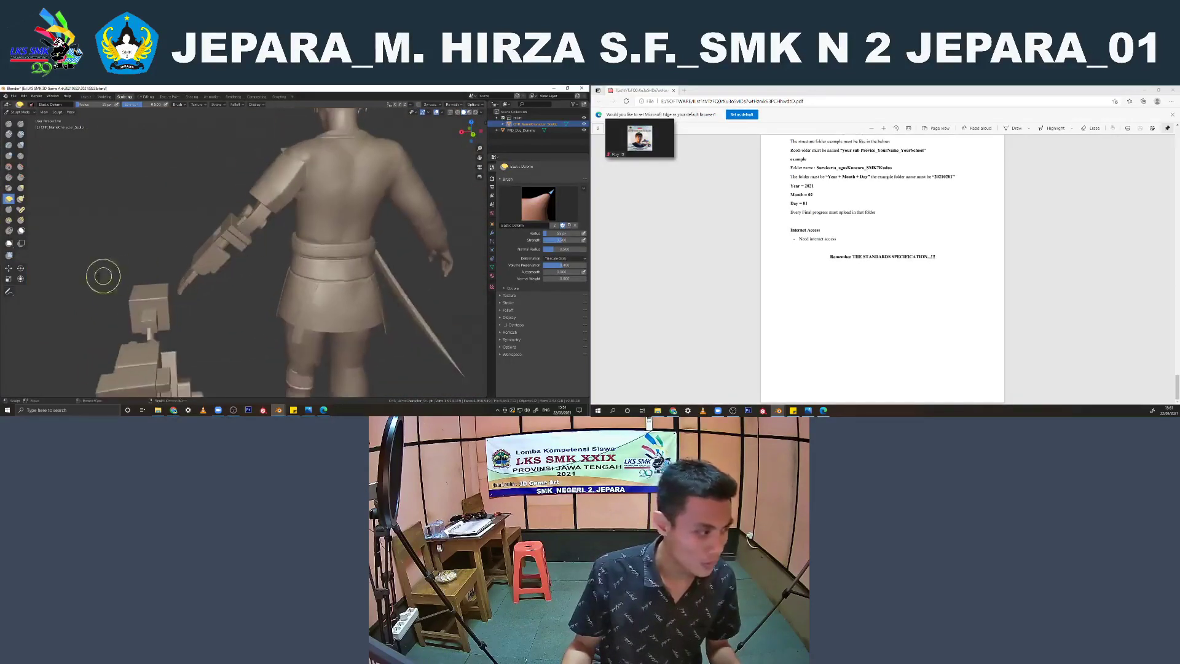
# Sculpt along the long edges of the mechanical forearm beside the slot with a resized Scrape brush
pyautogui.click(20, 179)
pyautogui.moveTo(105, 203)
pyautogui.mouseDown(button='middle')
pyautogui.moveTo(237, 271)
pyautogui.moveTo(229, 260)
pyautogui.moveTo(268, 258)
pyautogui.mouseUp(button='middle')
pyautogui.scroll(3, 228, 261)
pyautogui.scroll(3, 270, 258)
pyautogui.press('f')
pyautogui.click(259, 257)
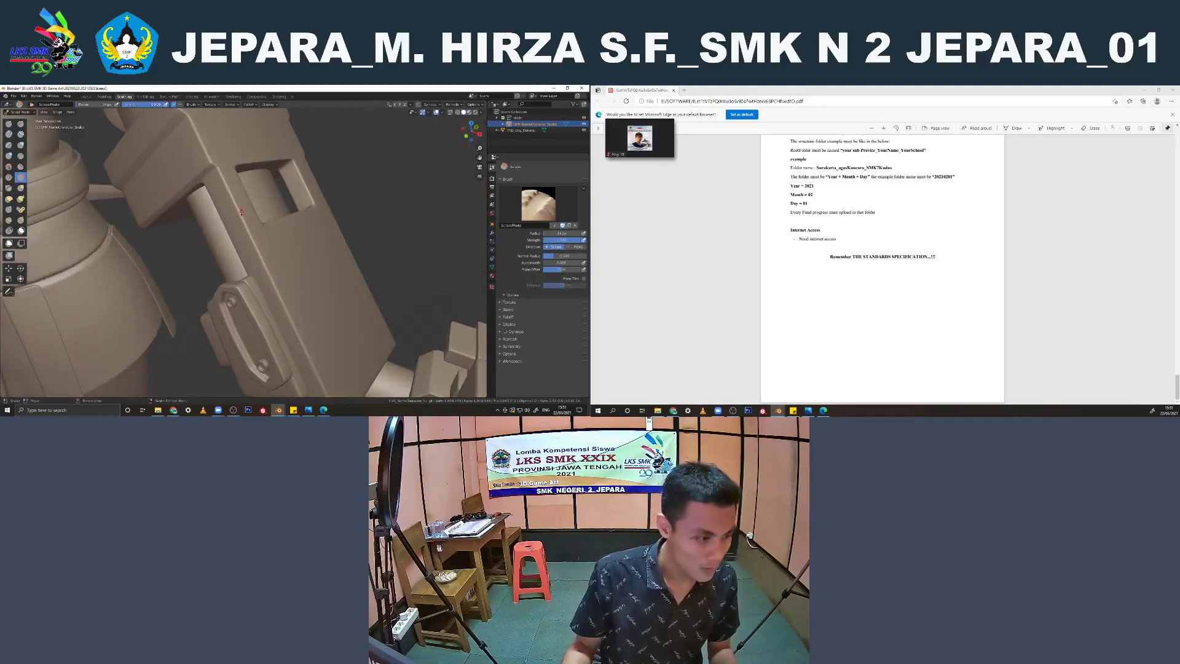
pyautogui.keyDown('shift'); pyautogui.moveTo(271, 278); pyautogui.dragTo(255, 232, button='middle'); pyautogui.keyUp('shift')
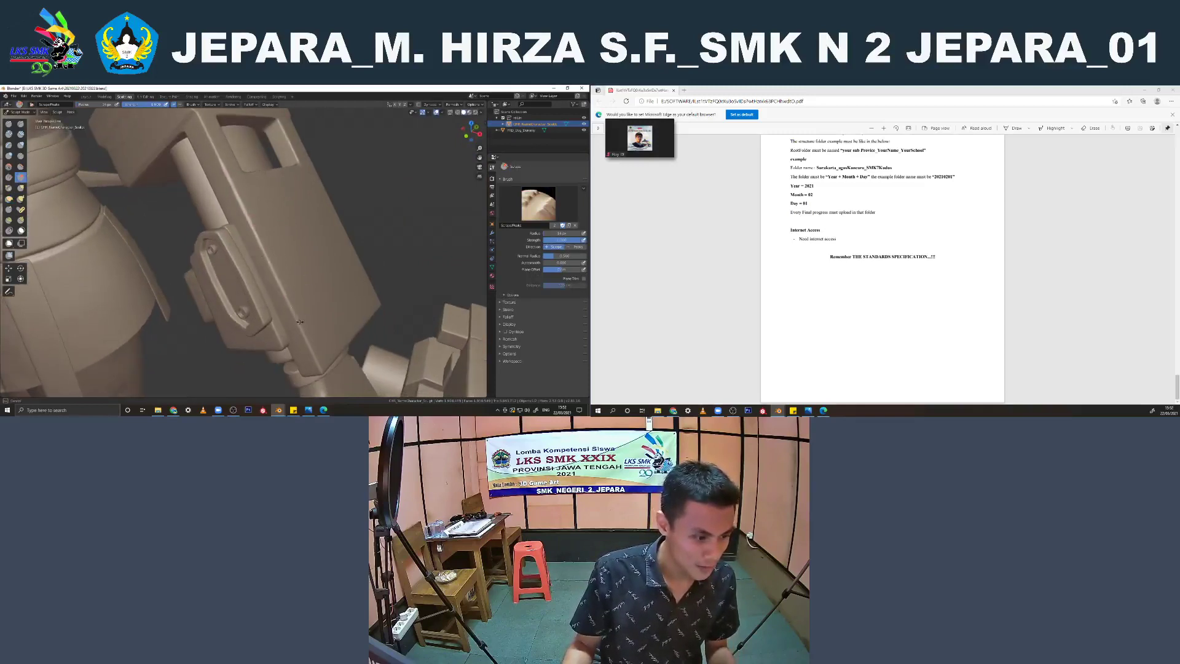
pyautogui.moveTo(310, 346); pyautogui.dragTo(284, 300, button='middle')
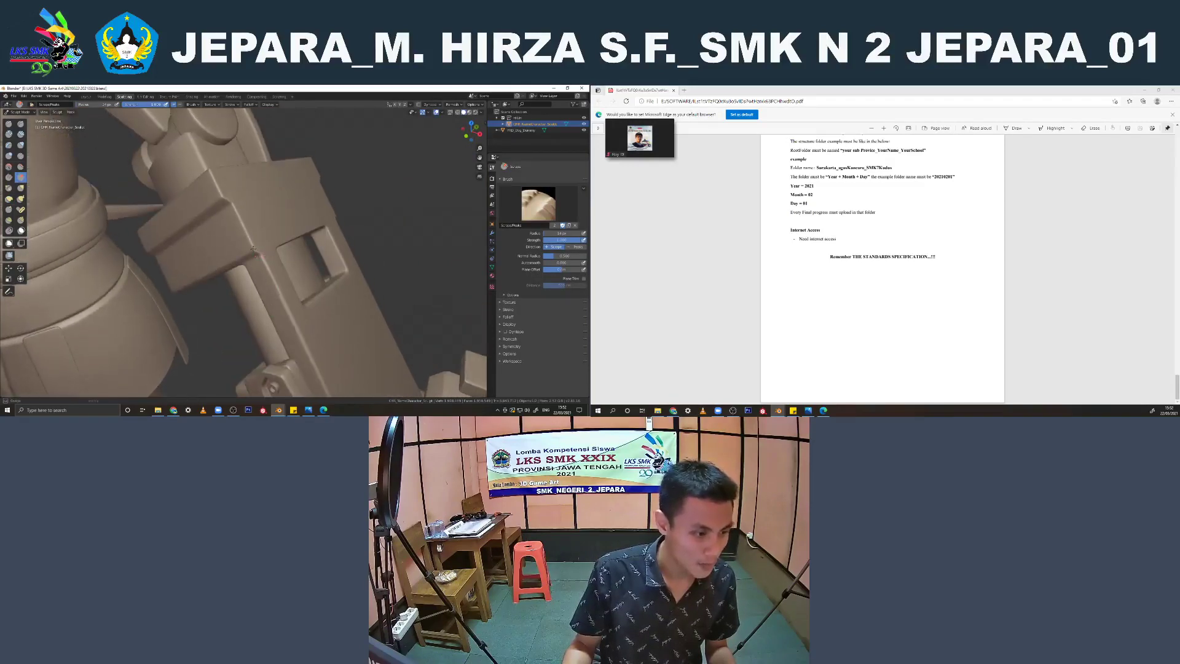
pyautogui.moveTo(257, 255); pyautogui.dragTo(241, 207, button='middle')
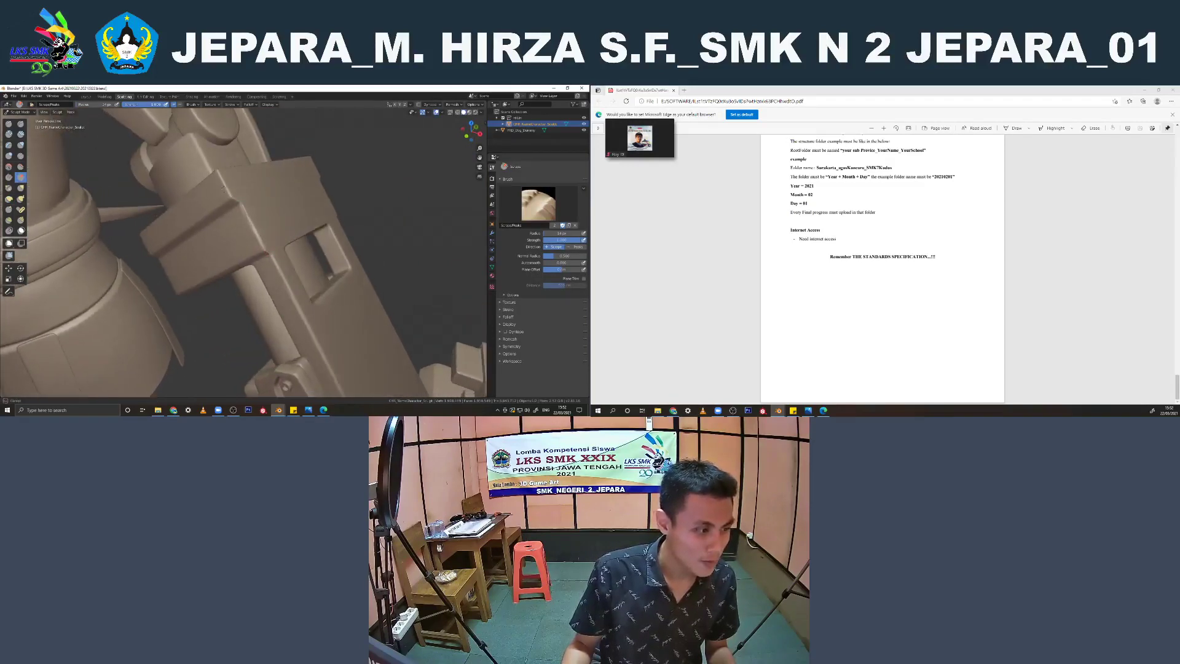
pyautogui.moveTo(235, 198); pyautogui.dragTo(224, 170)
# Scrape the opposite edge of the mechanical forearm housing, next to the rectangular recess
pyautogui.moveTo(220, 174); pyautogui.dragTo(226, 210, button='middle')
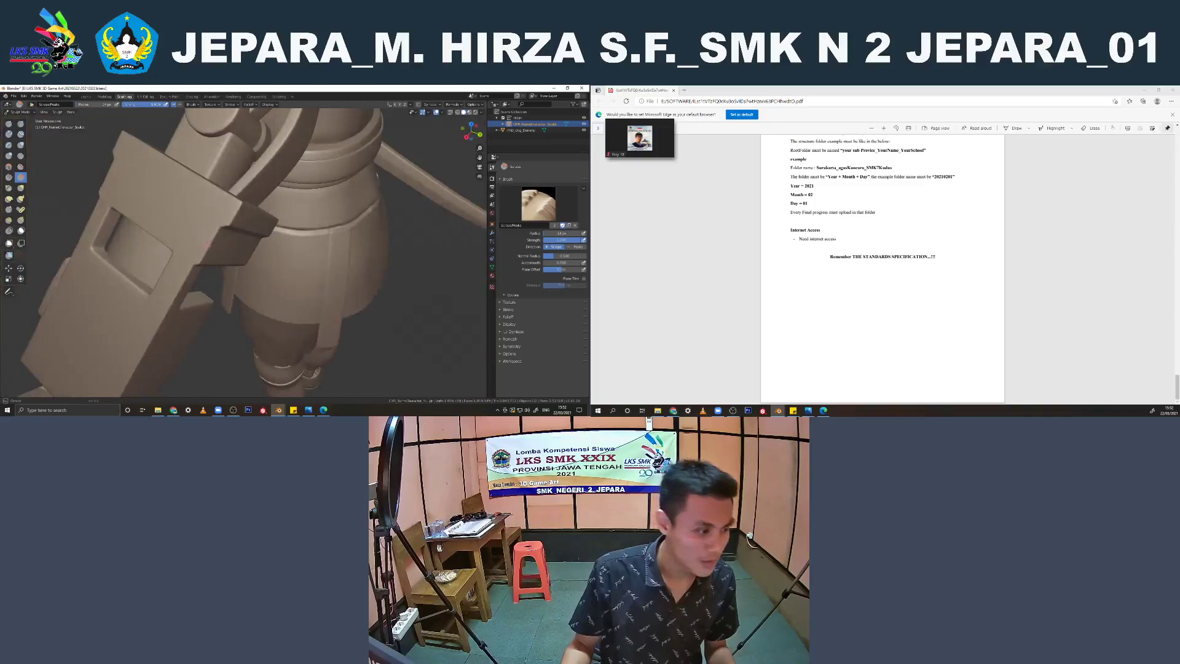
pyautogui.moveTo(207, 246)
pyautogui.mouseDown(button='middle')
pyautogui.moveTo(218, 215)
pyautogui.moveTo(202, 203)
pyautogui.mouseUp(button='middle')
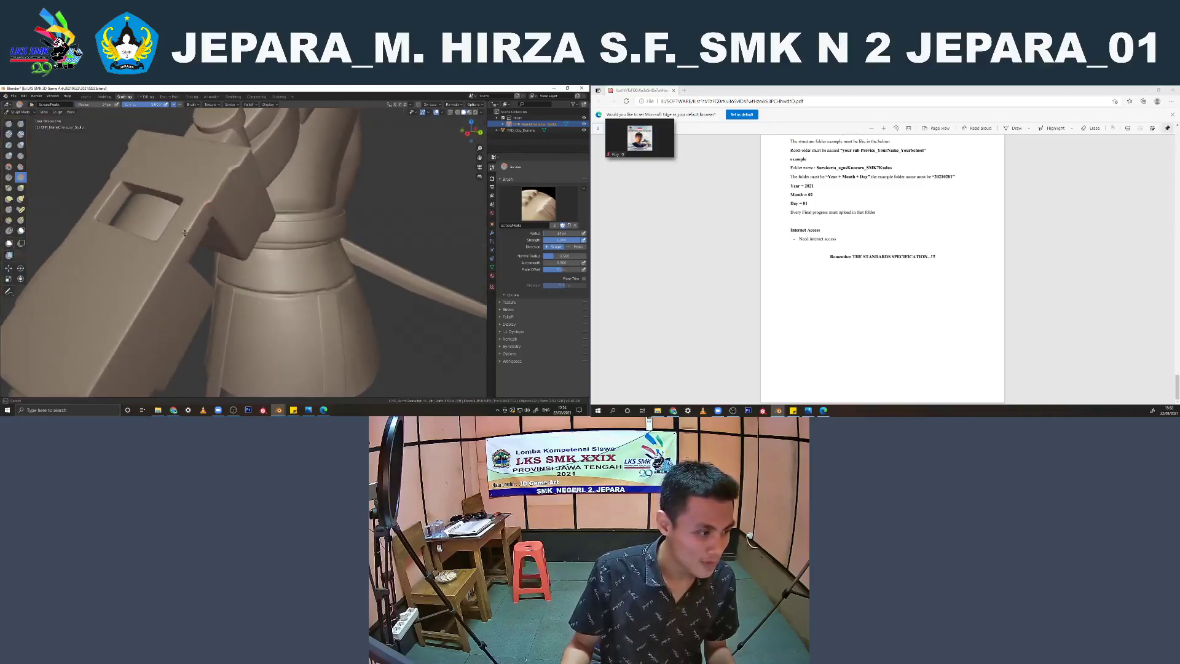
pyautogui.moveTo(182, 251); pyautogui.dragTo(209, 204, button='middle')
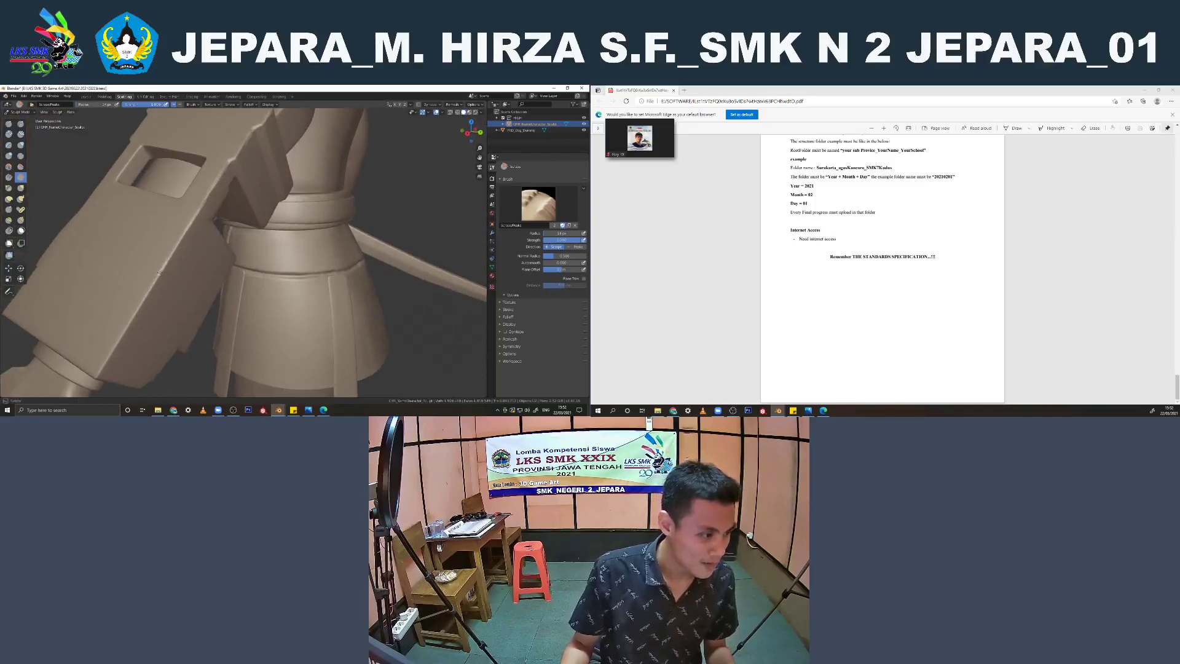
# Switch to the photo viewer to check the character concept art for the mechanical arm
pyautogui.click(809, 410)
pyautogui.scroll(-1, 806, 305)
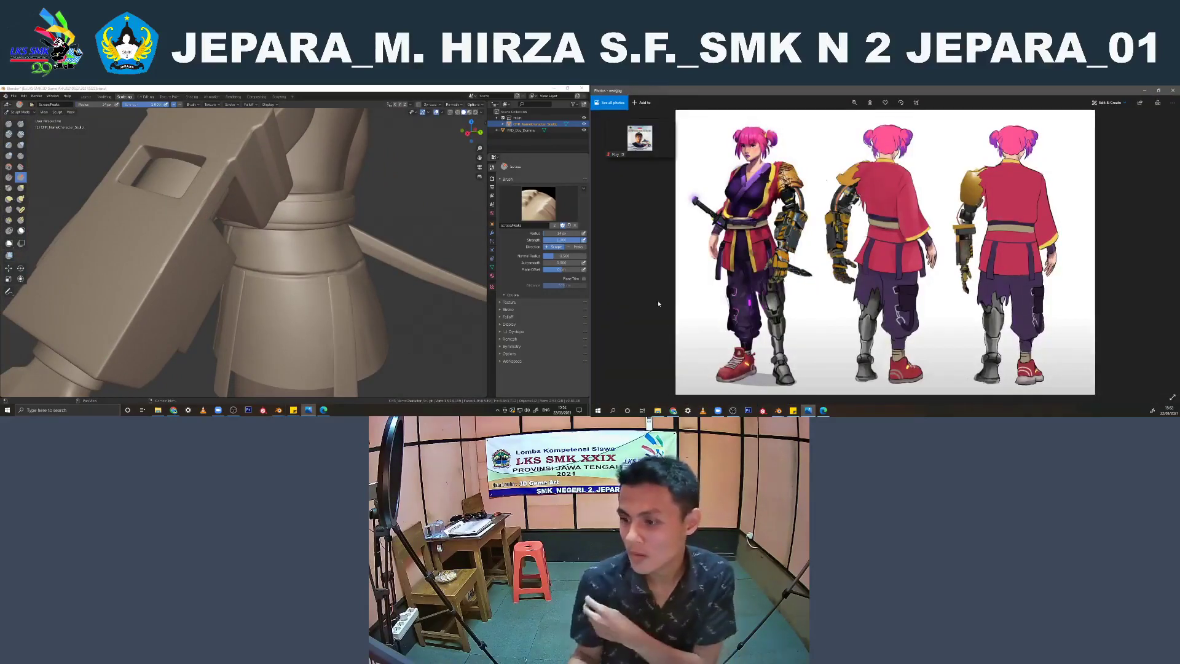
# Choose the Crease sculpt brush and adjust its size for the fingers on the back of the mechanical hand
pyautogui.moveTo(277, 246)
pyautogui.mouseDown(button='middle')
pyautogui.moveTo(372, 243)
pyautogui.moveTo(310, 239)
pyautogui.moveTo(318, 255)
pyautogui.moveTo(316, 203)
pyautogui.moveTo(275, 191)
pyautogui.moveTo(188, 267)
pyautogui.moveTo(180, 236)
pyautogui.mouseUp(button='middle')
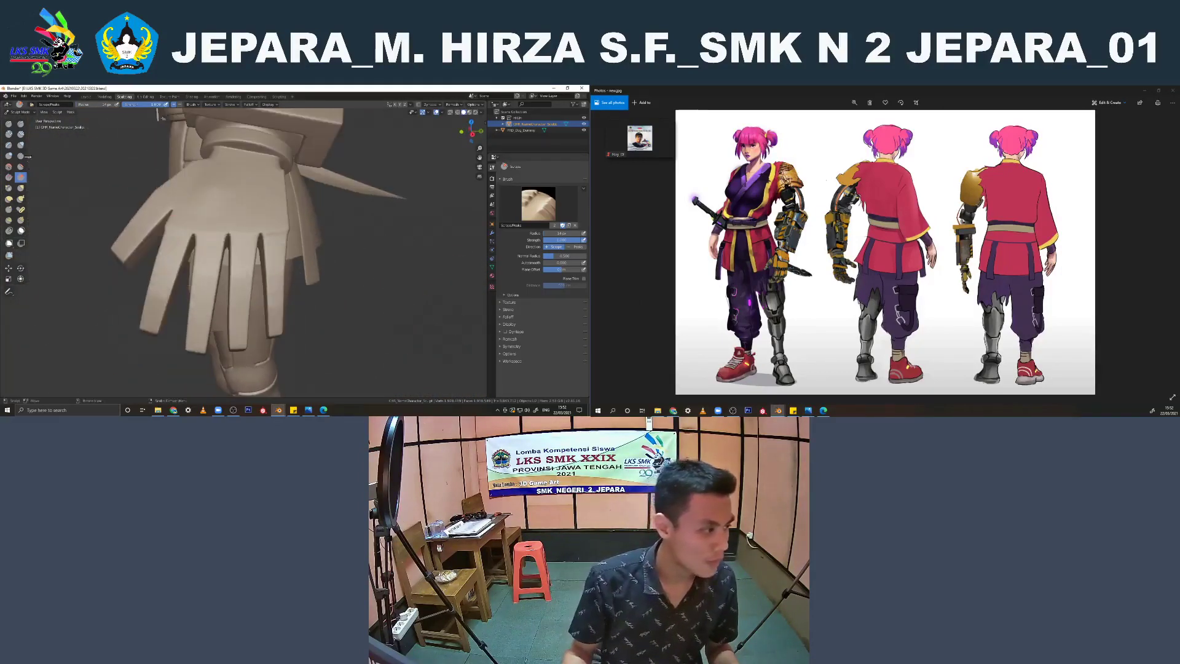
pyautogui.click(21, 156)
pyautogui.scroll(2, 150, 289)
pyautogui.moveTo(151, 290); pyautogui.dragTo(168, 306, button='middle')
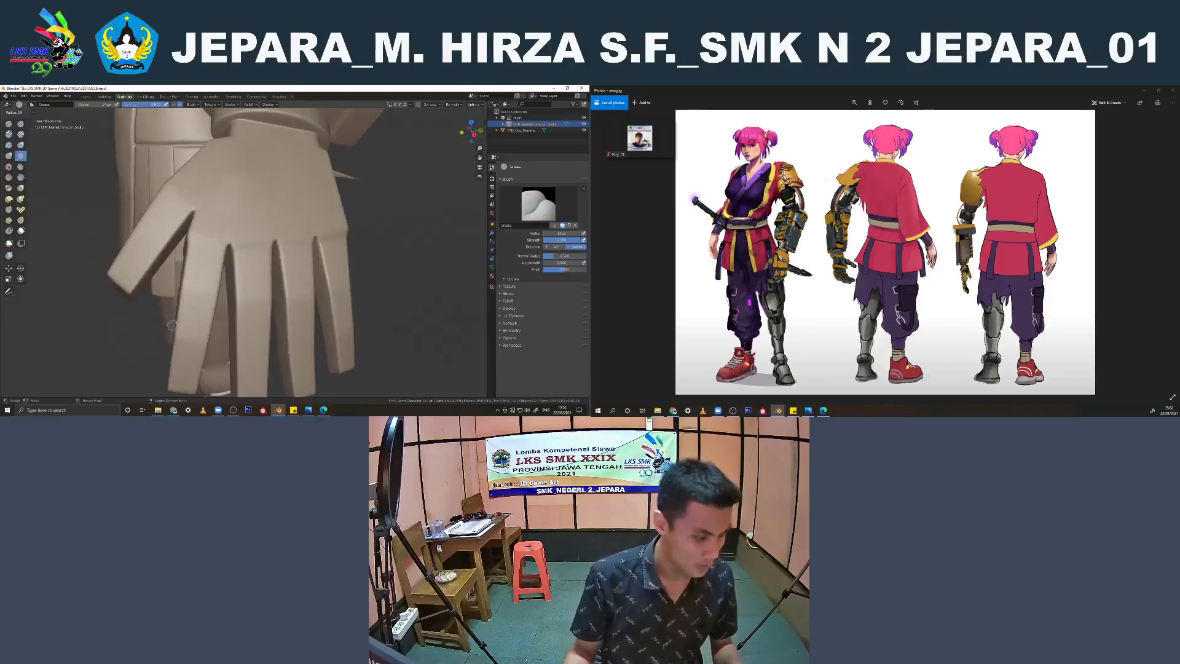
pyautogui.press('f')
pyautogui.click(181, 328)
pyautogui.scroll(-1, 784, 347)
pyautogui.scroll(2, 784, 347)
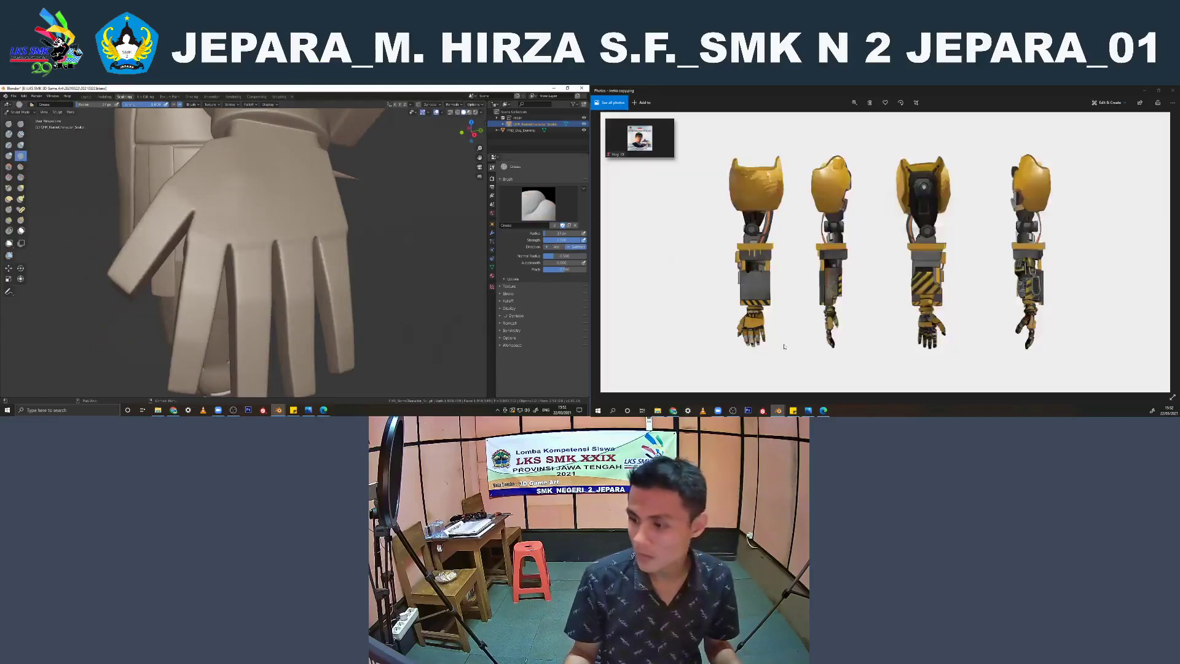
pyautogui.moveTo(304, 350); pyautogui.dragTo(306, 310, button='middle')
pyautogui.scroll(2, 196, 213)
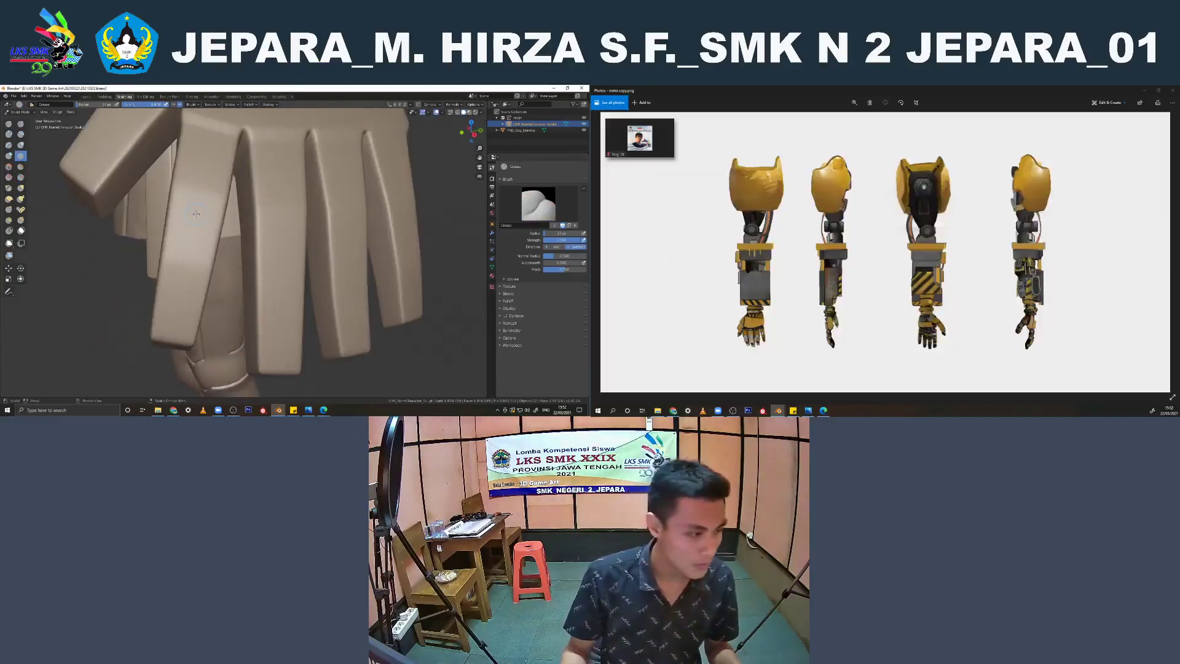
# Try indenting the joints of the four fingers and the thumb on the mechanical hand with the Crease brush
pyautogui.moveTo(198, 199); pyautogui.dragTo(148, 252, button='middle')
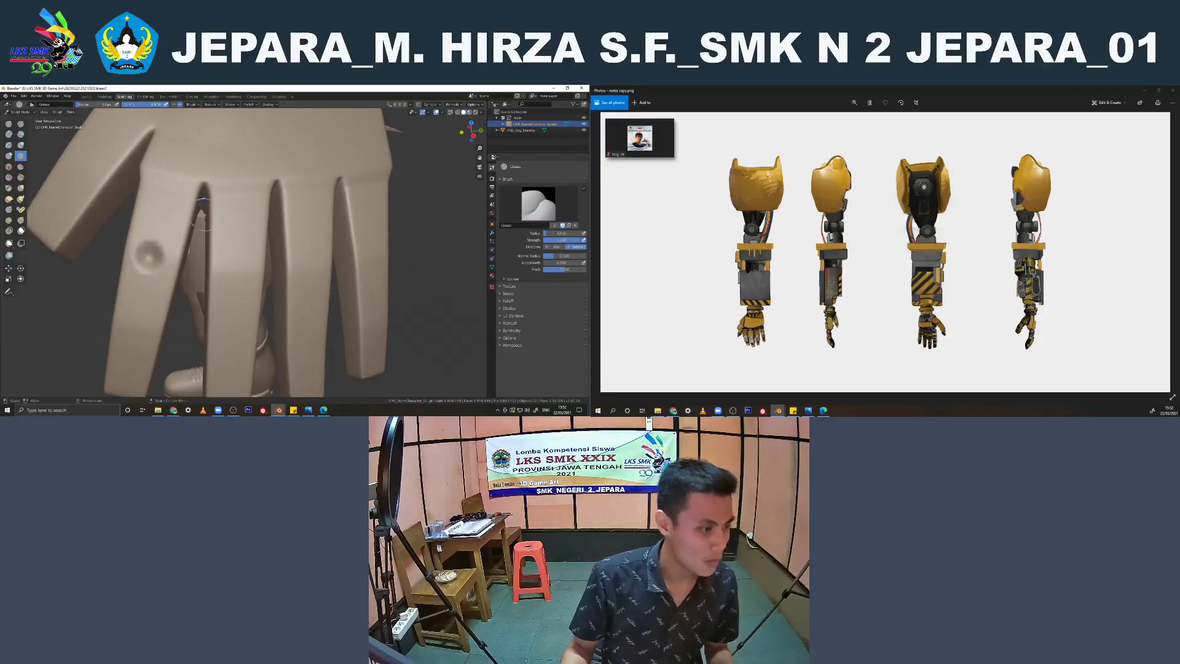
pyautogui.click(239, 269)
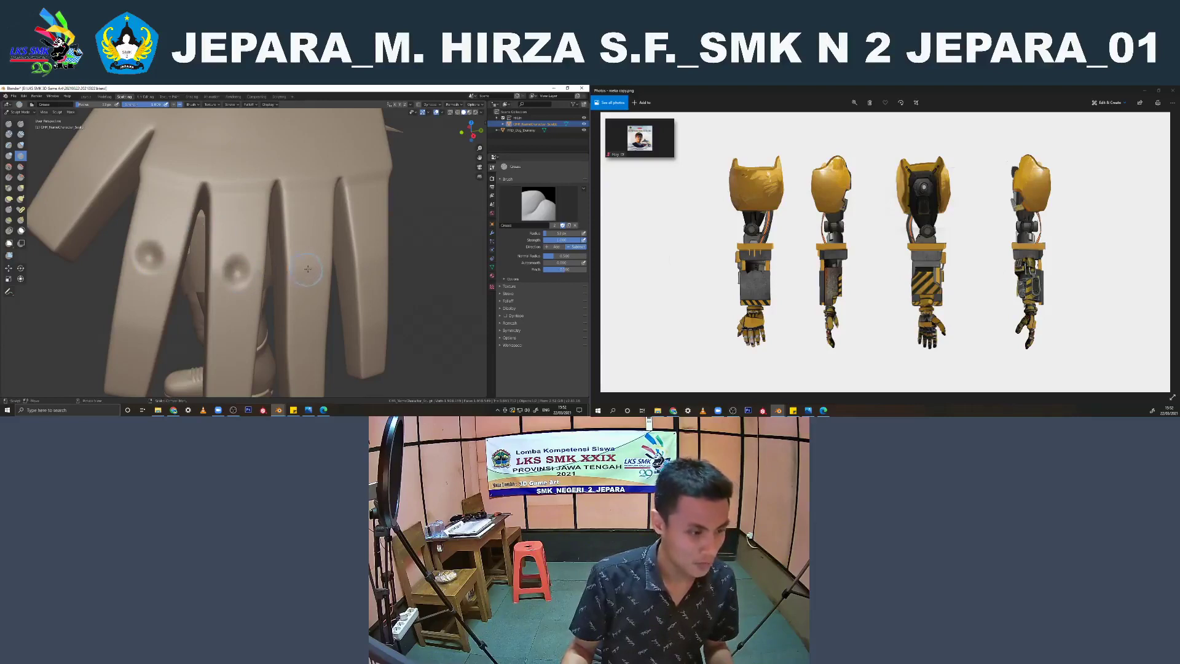
pyautogui.click(308, 269)
pyautogui.click(369, 264)
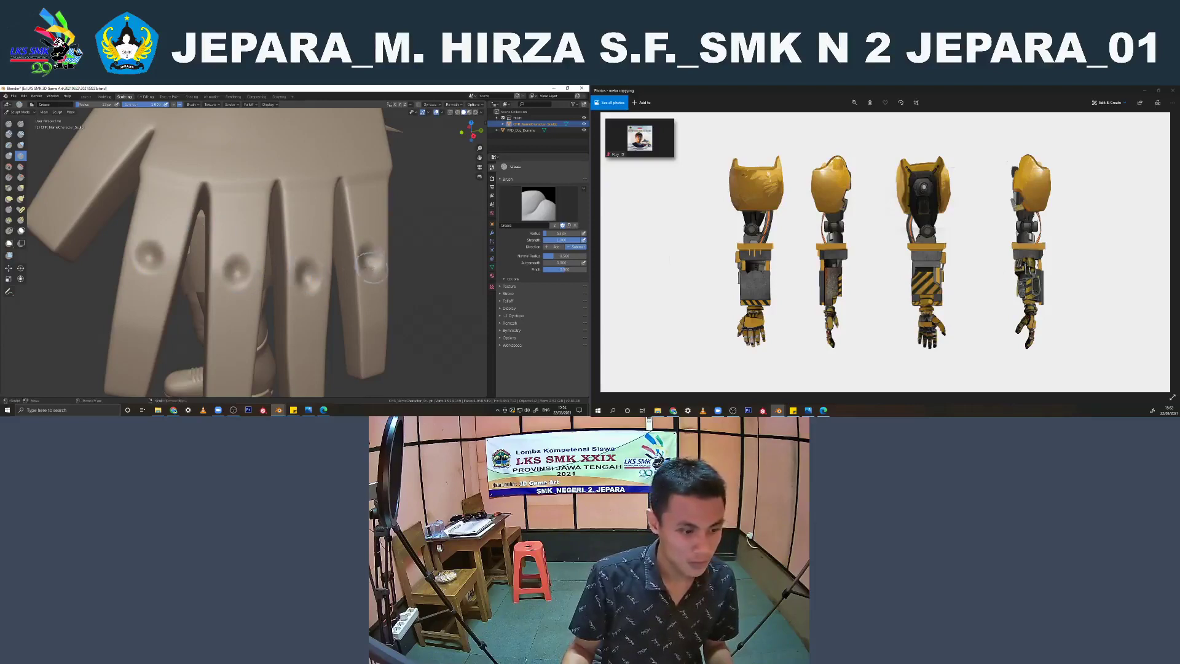
pyautogui.moveTo(372, 267); pyautogui.dragTo(351, 266, button='middle')
pyautogui.moveTo(155, 280); pyautogui.dragTo(278, 270, button='middle')
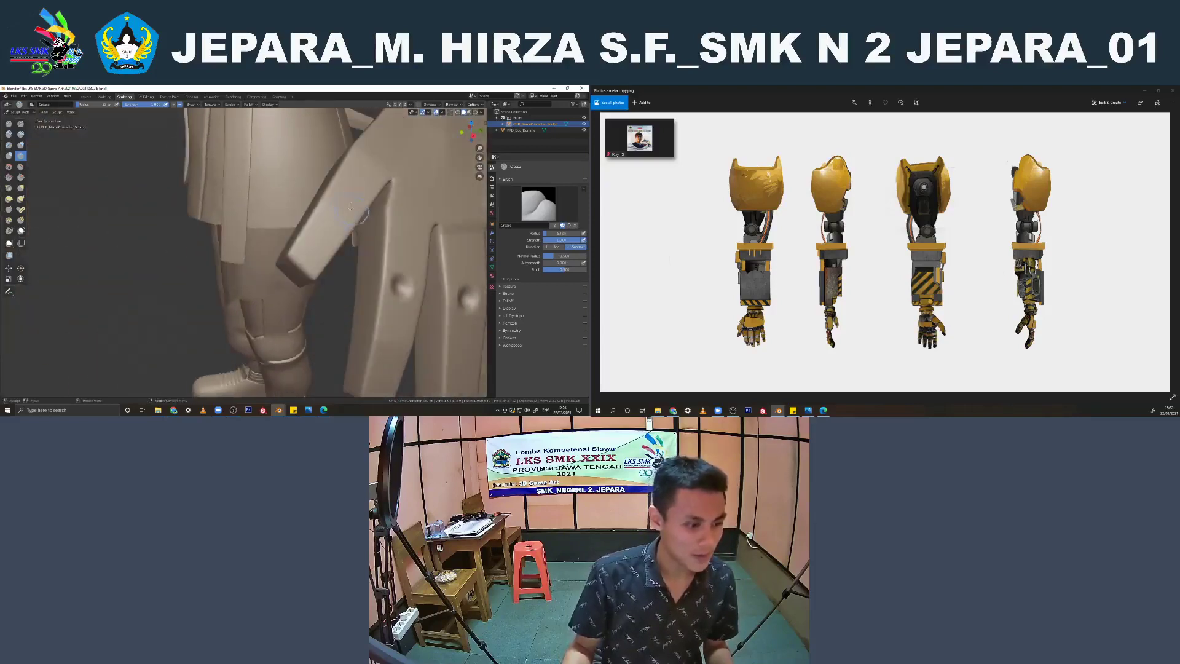
pyautogui.click(341, 207)
pyautogui.moveTo(347, 212); pyautogui.dragTo(382, 269, button='middle')
pyautogui.scroll(-4, 292, 246)
pyautogui.scroll(8, 381, 268)
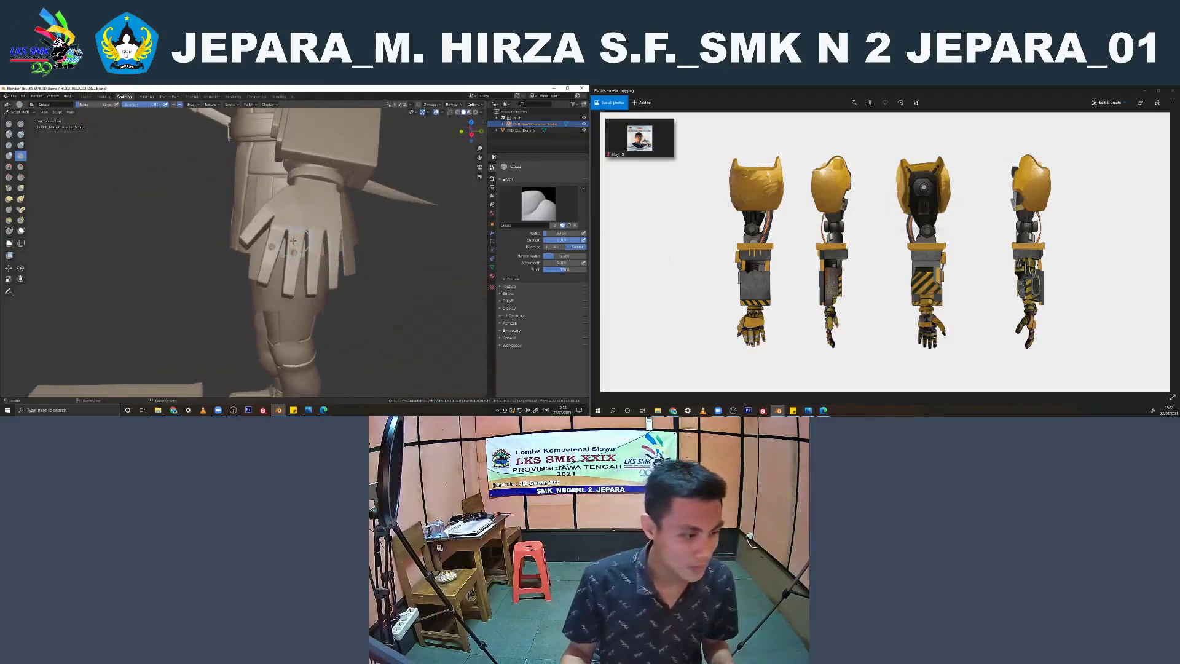
pyautogui.scroll(5, 289, 242)
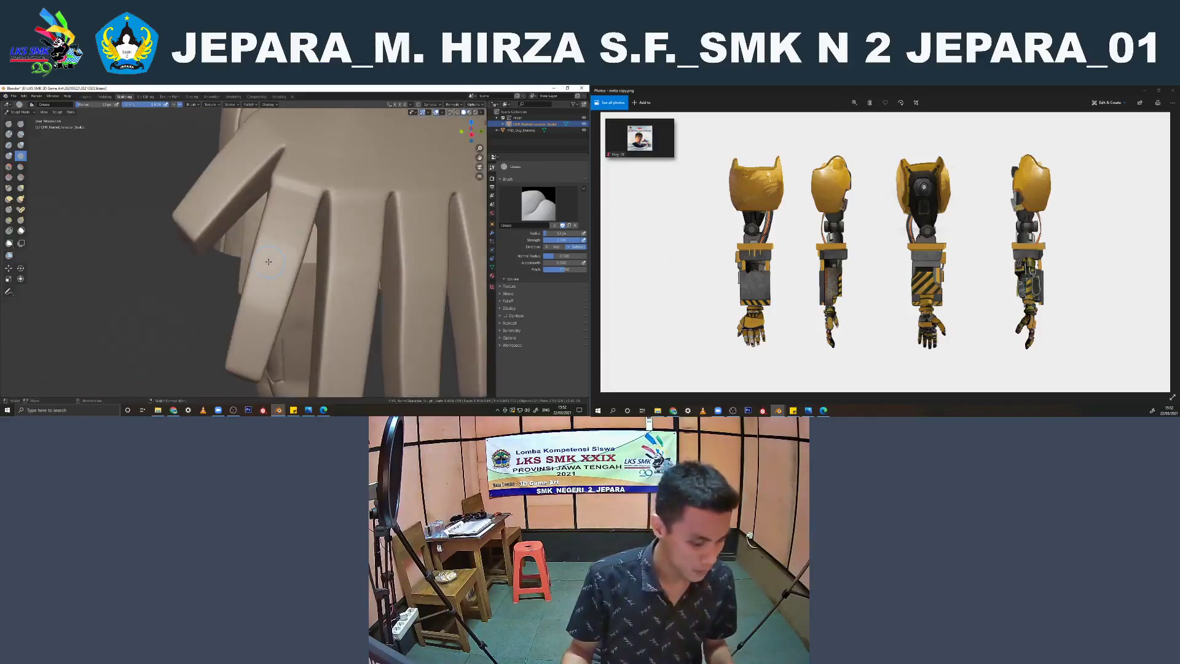
# Try raising a bump on the mechanical index finger with the Crease brush direction set to Add
pyautogui.click(173, 104)
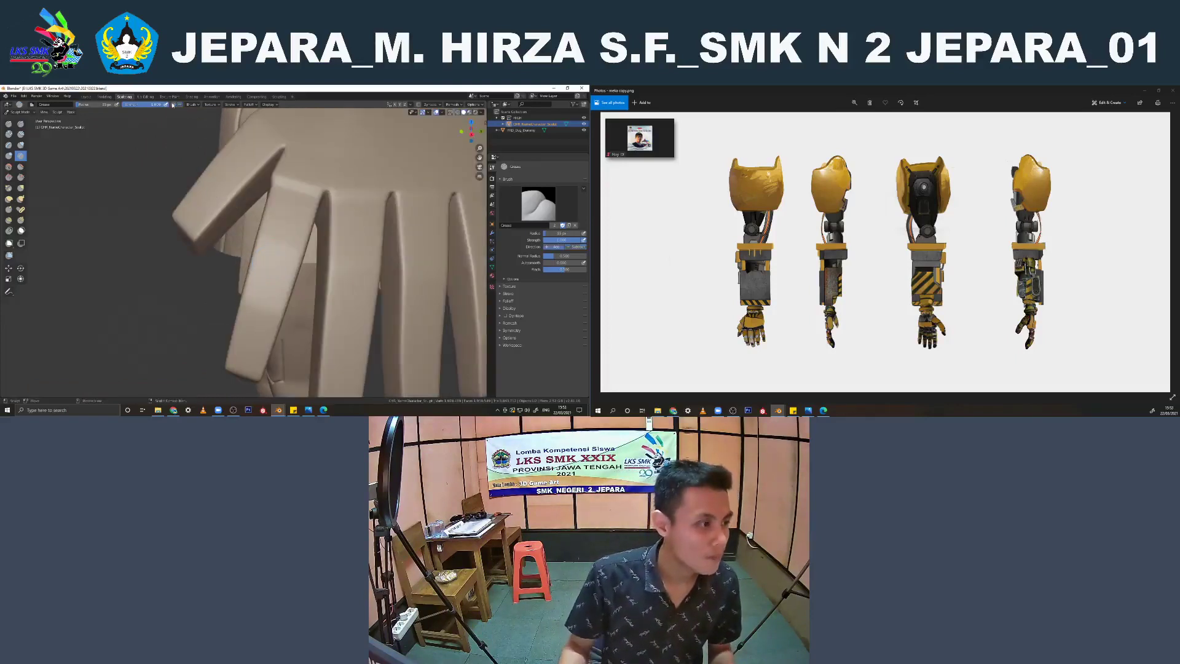
pyautogui.click(278, 262)
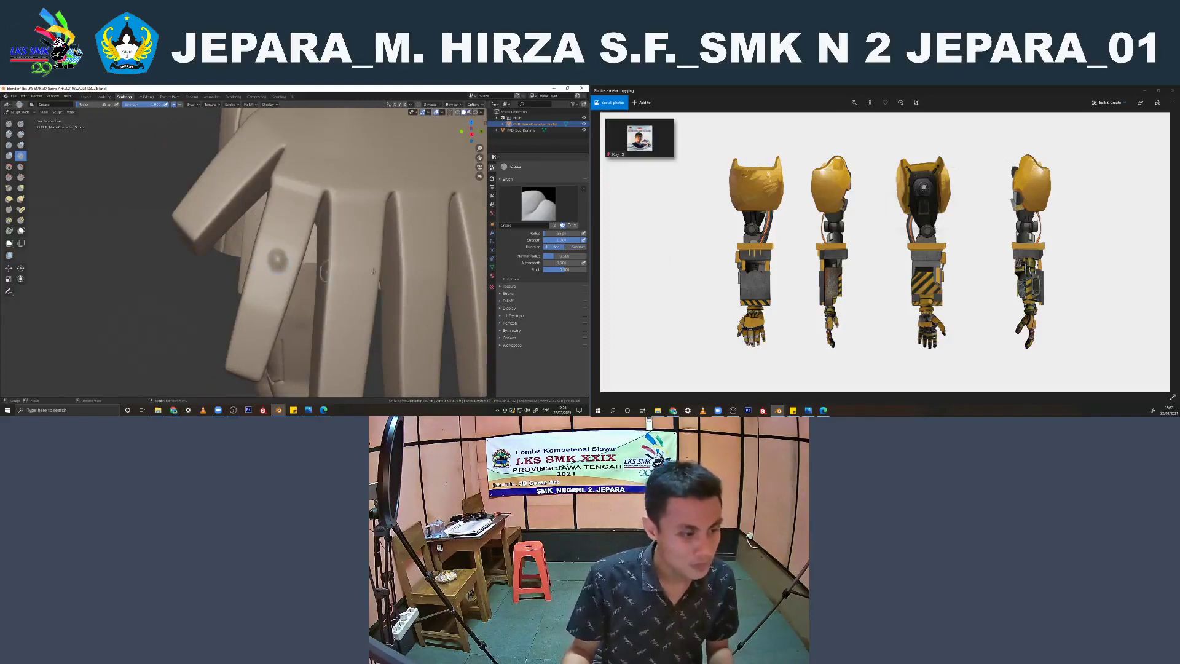
pyautogui.moveTo(324, 281); pyautogui.dragTo(362, 258, button='middle')
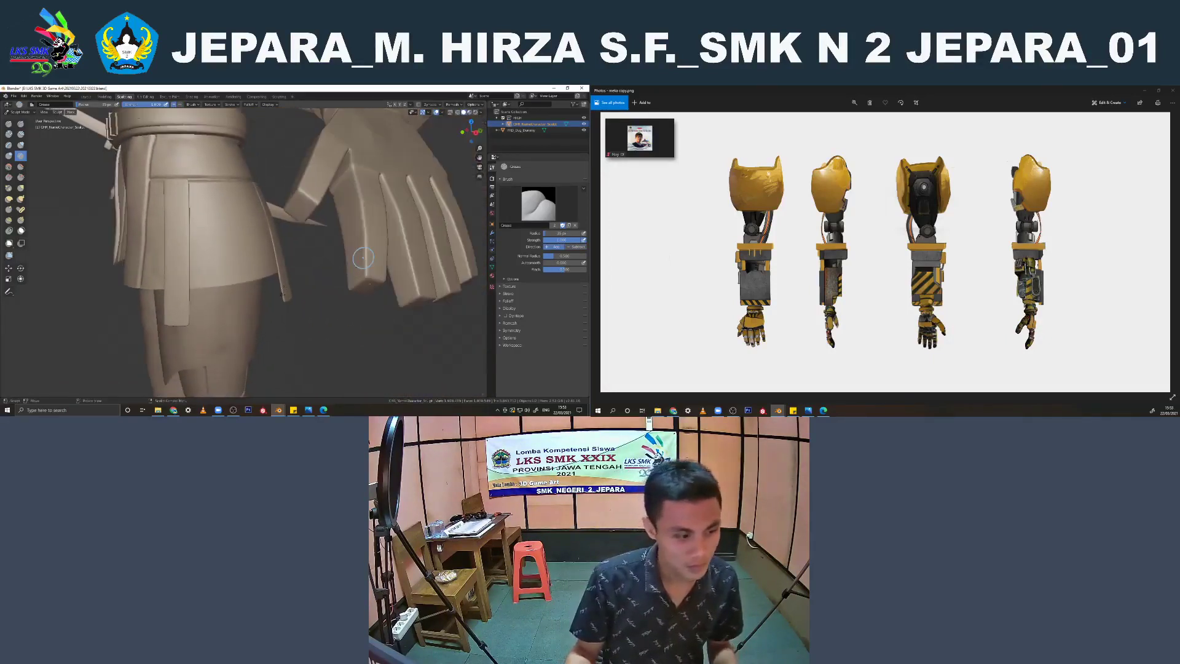
# Examine the mechanical arm up close and the whole character beside the robot dog
pyautogui.scroll(-5, 282, 295)
pyautogui.moveTo(282, 295)
pyautogui.mouseDown(button='middle')
pyautogui.moveTo(344, 276)
pyautogui.moveTo(289, 280)
pyautogui.moveTo(321, 276)
pyautogui.mouseUp(button='middle')
pyautogui.scroll(-4, 327, 286)
pyautogui.scroll(-1, 321, 278)
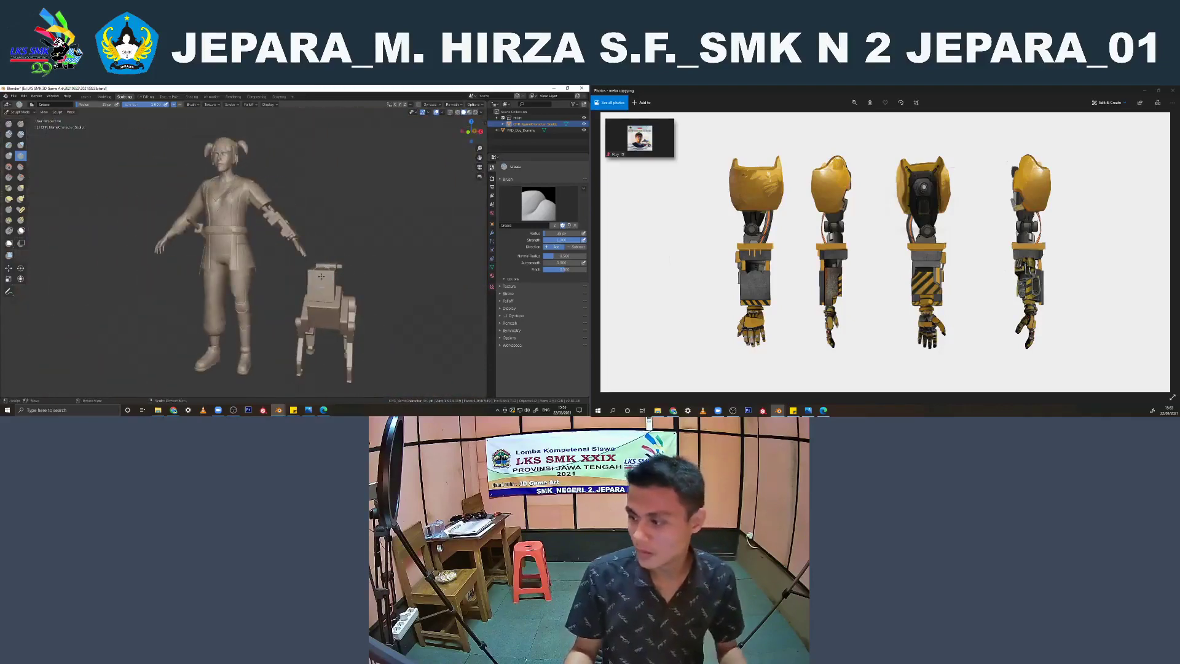
pyautogui.scroll(8, 314, 277)
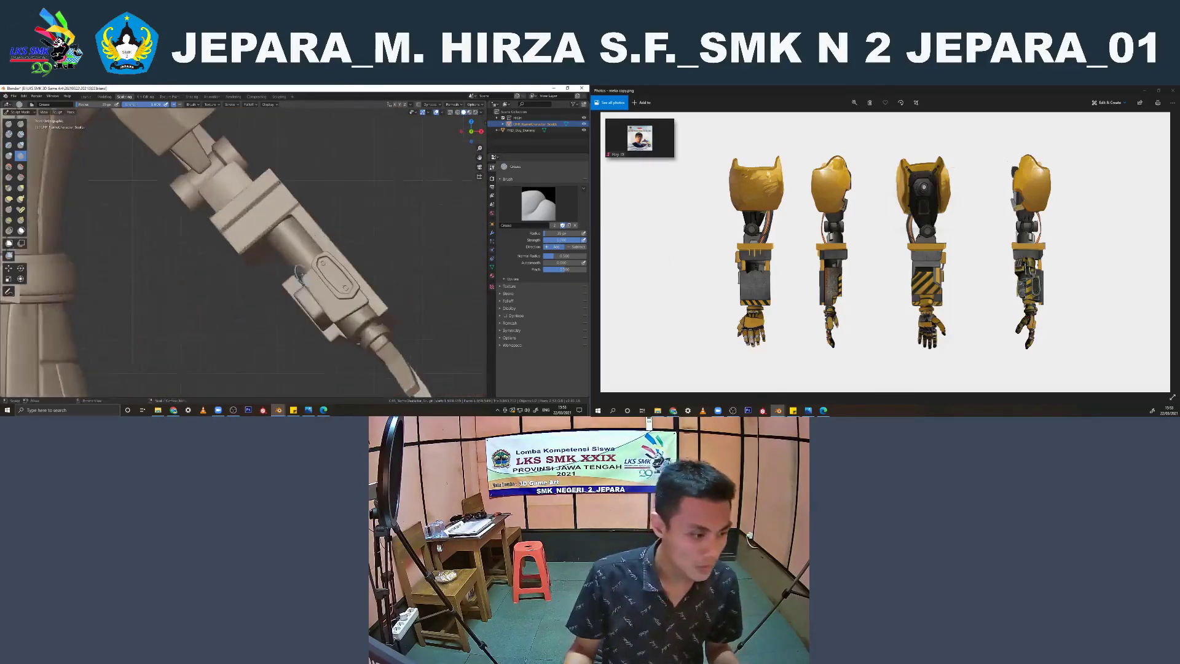
pyautogui.scroll(-8, 300, 275)
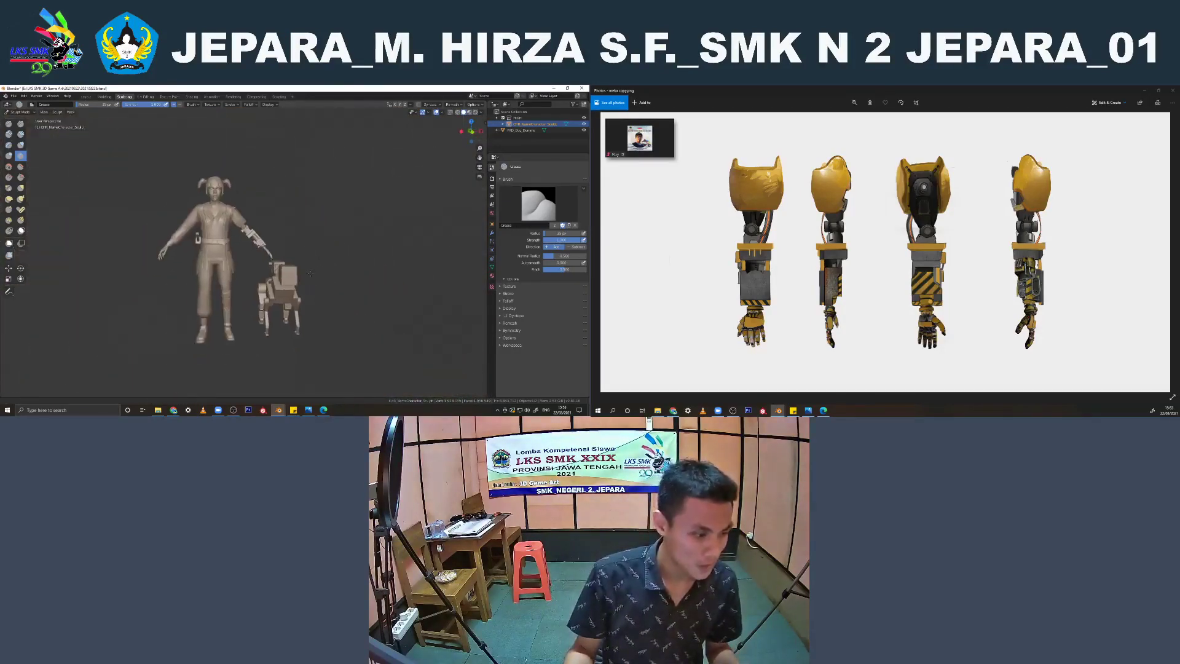
# Return to the Layout workspace, deselect the character and save the Blender file
pyautogui.keyDown('shift'); pyautogui.moveTo(311, 274); pyautogui.dragTo(313, 270, button='middle'); pyautogui.keyUp('shift')
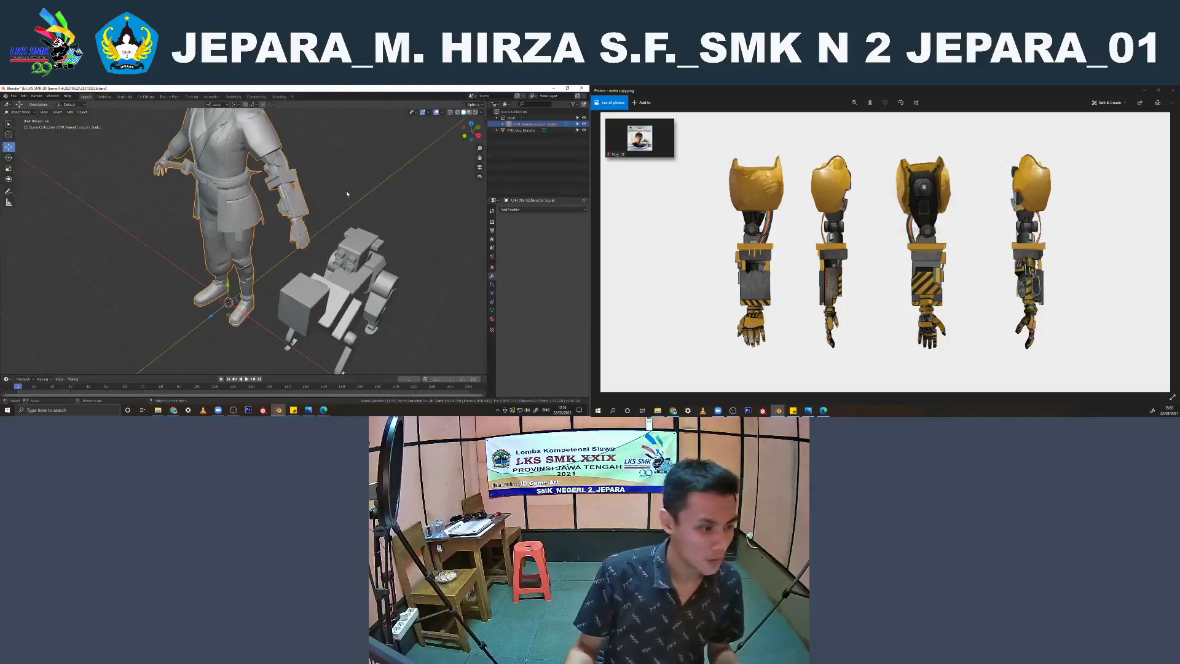
pyautogui.click(272, 231)
pyautogui.scroll(-4, 272, 231)
pyautogui.moveTo(274, 233); pyautogui.dragTo(360, 218, button='middle')
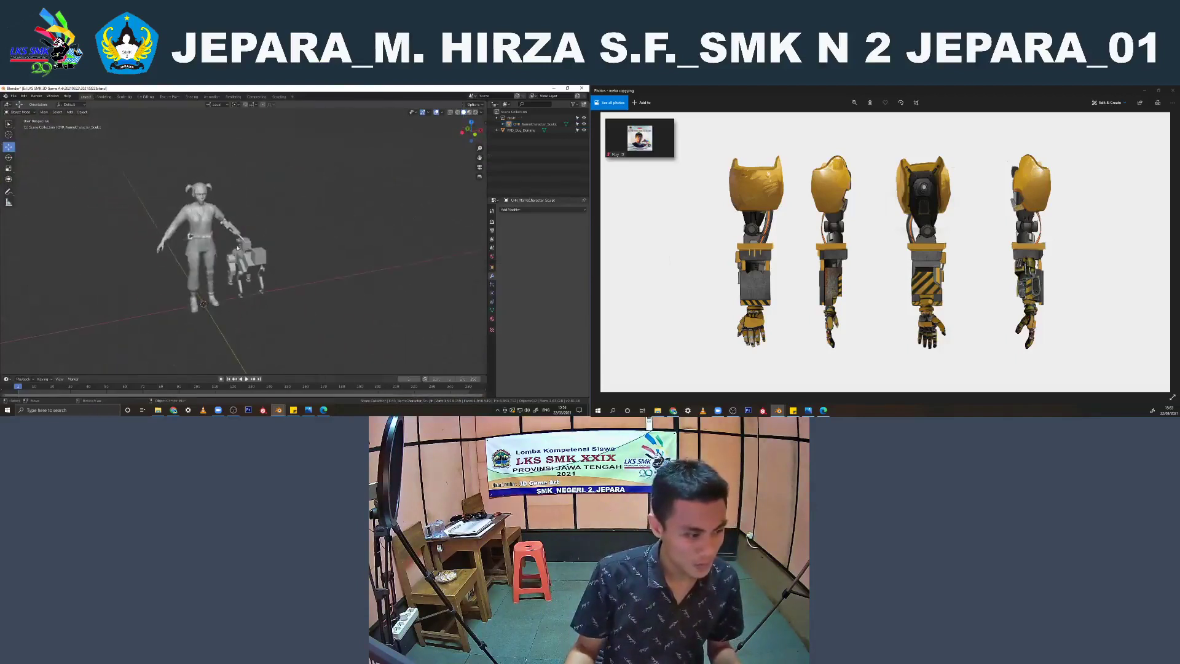
pyautogui.scroll(1, 256, 253)
pyautogui.keyDown('shift'); pyautogui.moveTo(255, 253); pyautogui.dragTo(319, 267, button='middle'); pyautogui.keyUp('shift')
pyautogui.scroll(2, 309, 254)
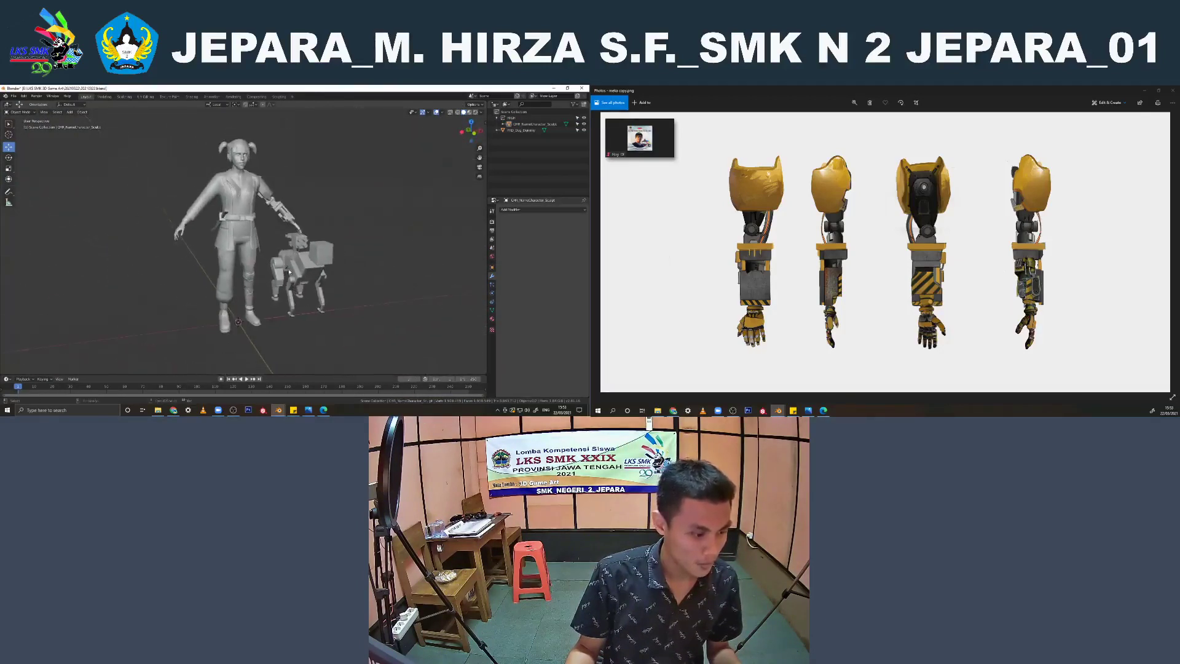
pyautogui.hotkey('ctrl', 's')
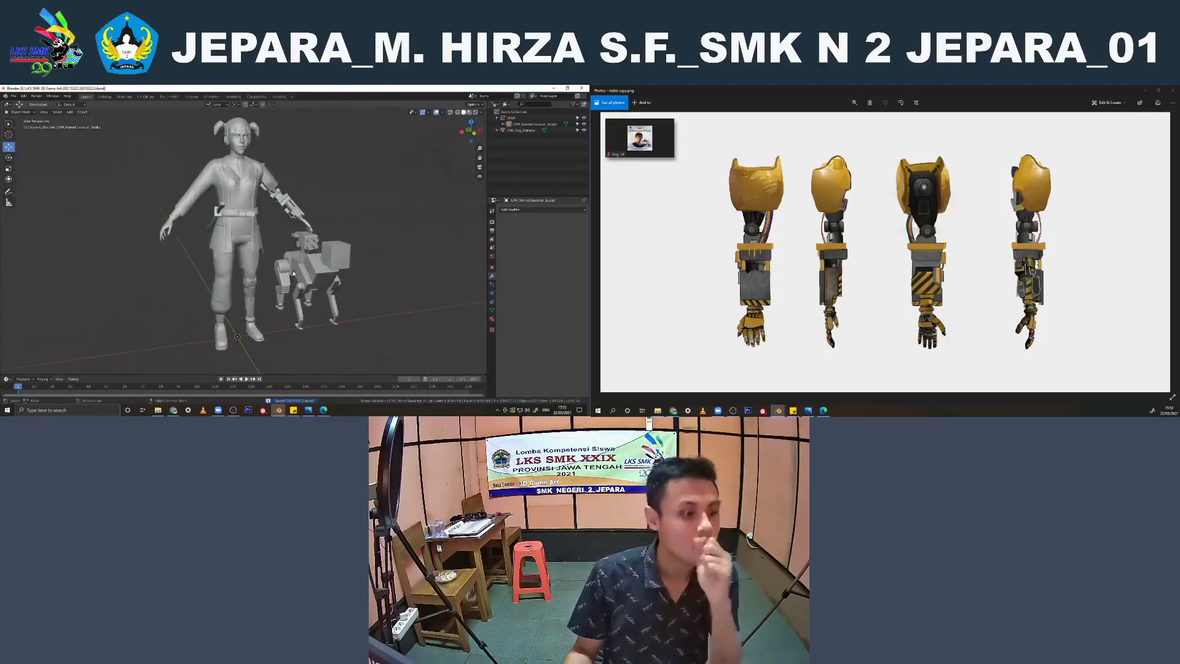
# Check the character and robot dog from another angle and save the scene again
pyautogui.moveTo(294, 273); pyautogui.dragTo(240, 246, button='middle')
pyautogui.moveTo(241, 297); pyautogui.dragTo(331, 219, button='middle')
pyautogui.click(279, 196)
pyautogui.click(290, 183)
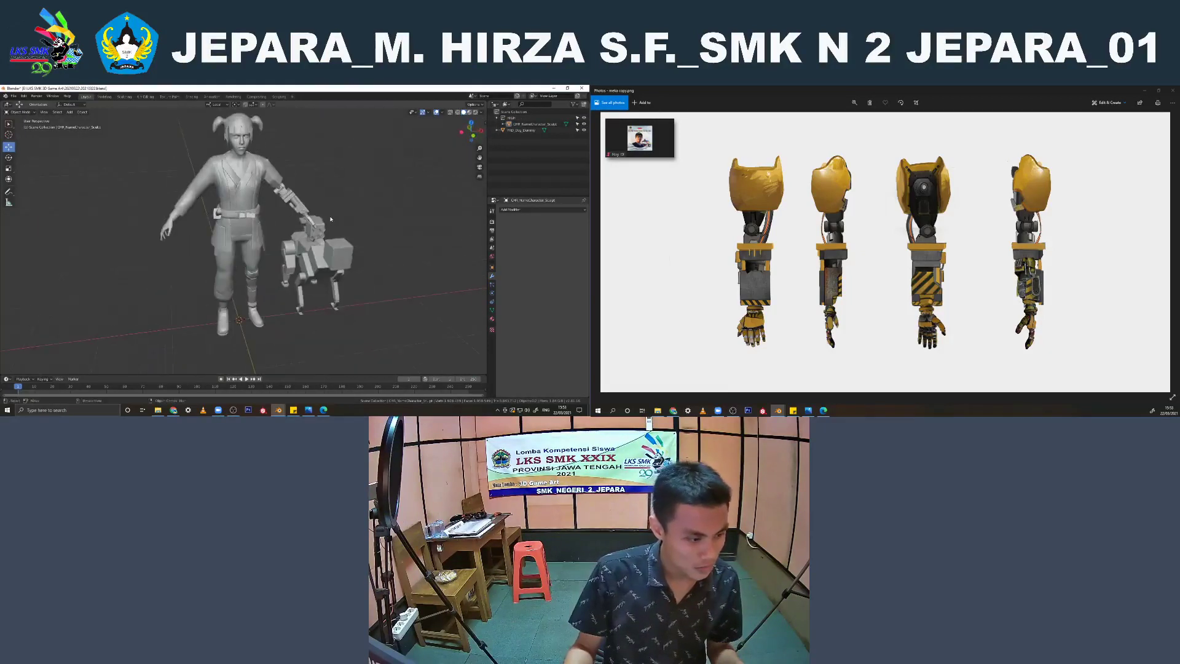
pyautogui.hotkey('ctrl', 's')
# Inspect both models from several sides and distances, selecting the robot dog
pyautogui.scroll(-2, 329, 216)
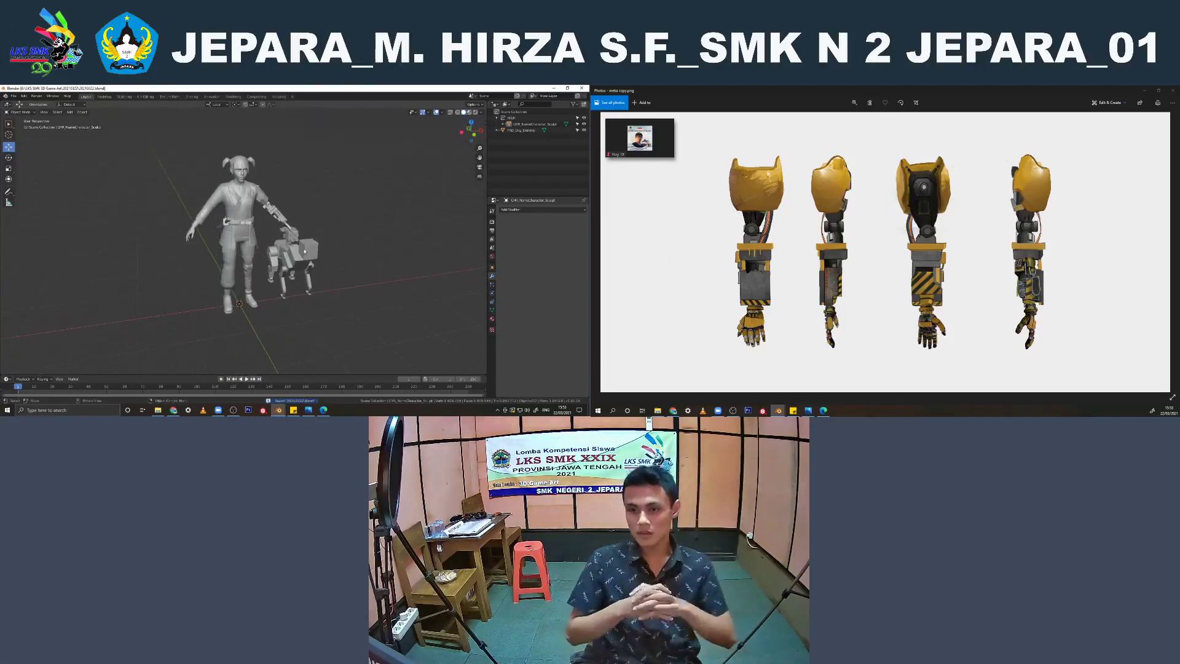
pyautogui.scroll(4, 293, 251)
pyautogui.moveTo(293, 250); pyautogui.dragTo(319, 207, button='middle')
pyautogui.scroll(3, 333, 268)
pyautogui.click(280, 257)
pyautogui.scroll(-4, 296, 290)
pyautogui.scroll(-5, 305, 260)
pyautogui.click(296, 216)
pyautogui.click(321, 262)
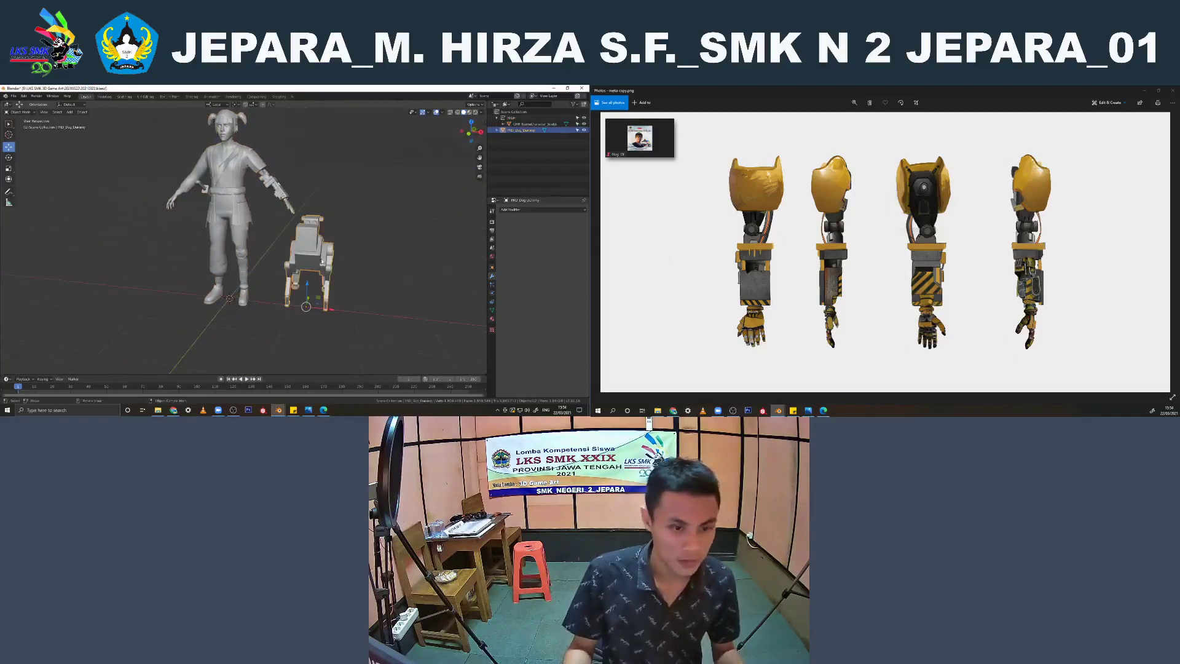
# Replace the placeholder part of the human character object's name, keeping its CHR prefix and Sculpt suffix
pyautogui.click(534, 123)
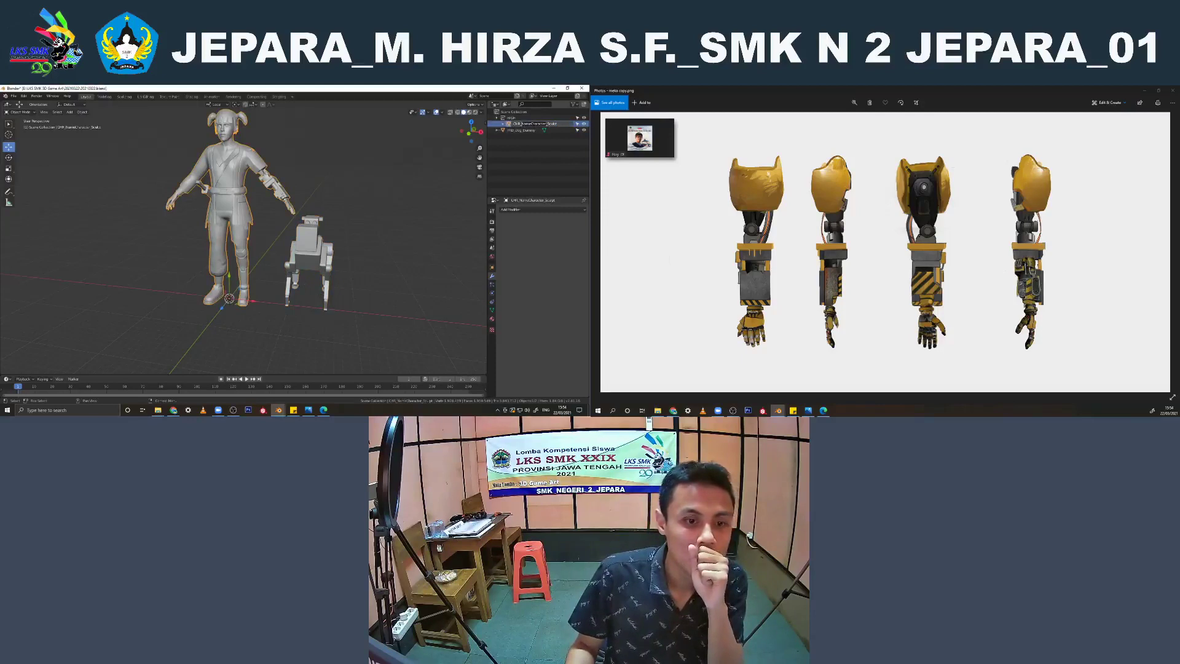
pyautogui.press('BackSpace')
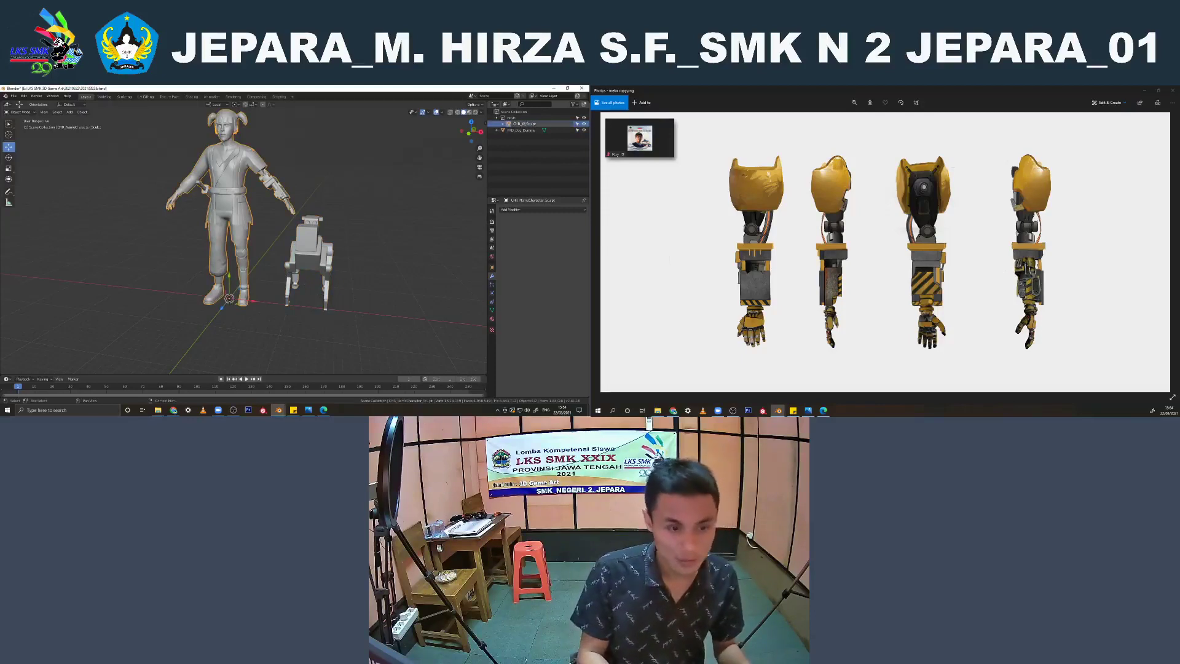
pyautogui.press('Return')
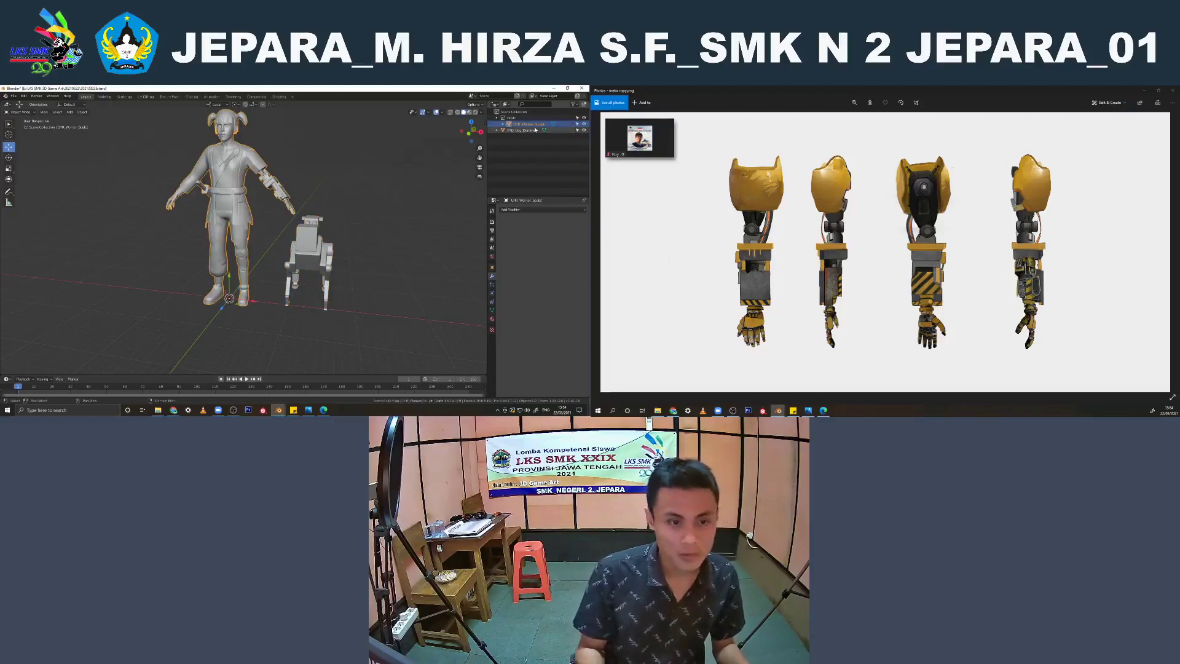
# Hide the robot dog and frame the character alone in the front orthographic view
pyautogui.click(530, 130)
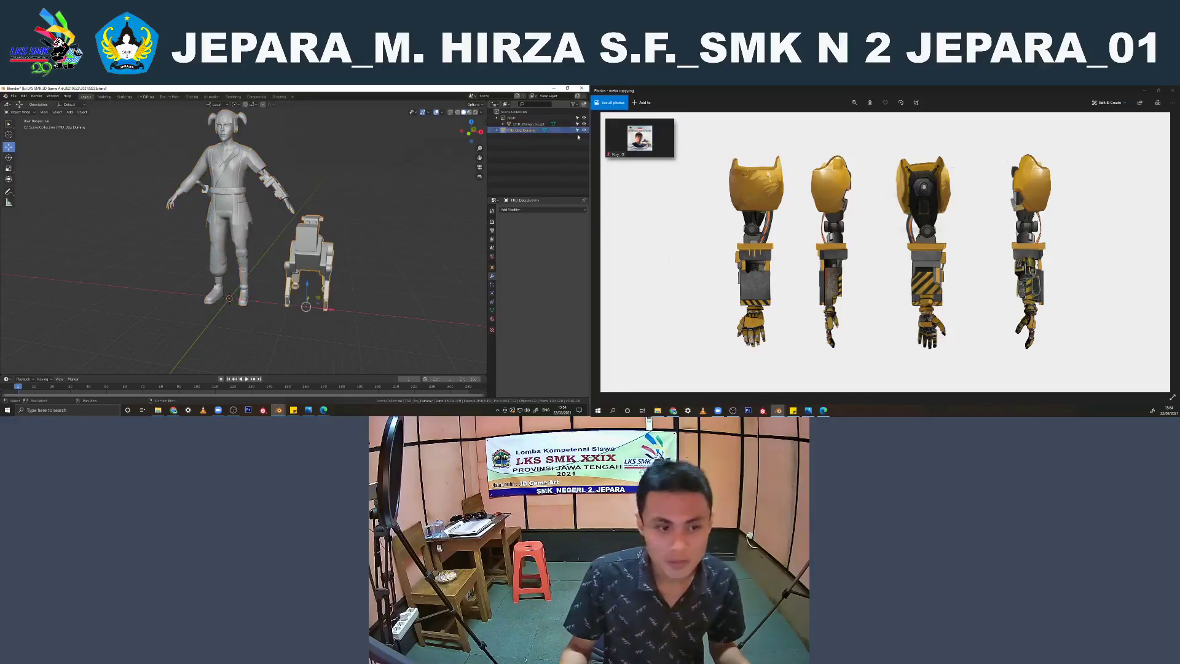
pyautogui.moveTo(307, 306); pyautogui.dragTo(312, 247, button='middle')
pyautogui.click(312, 248)
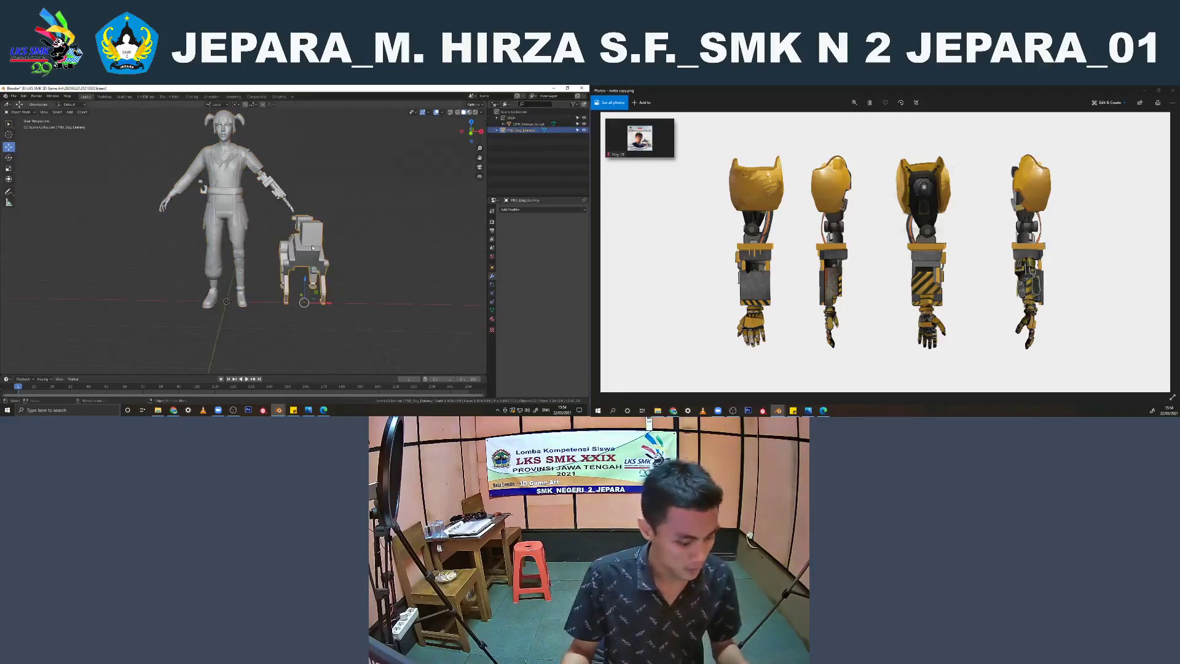
pyautogui.hotkey('alt', 'g')
pyautogui.press('h')
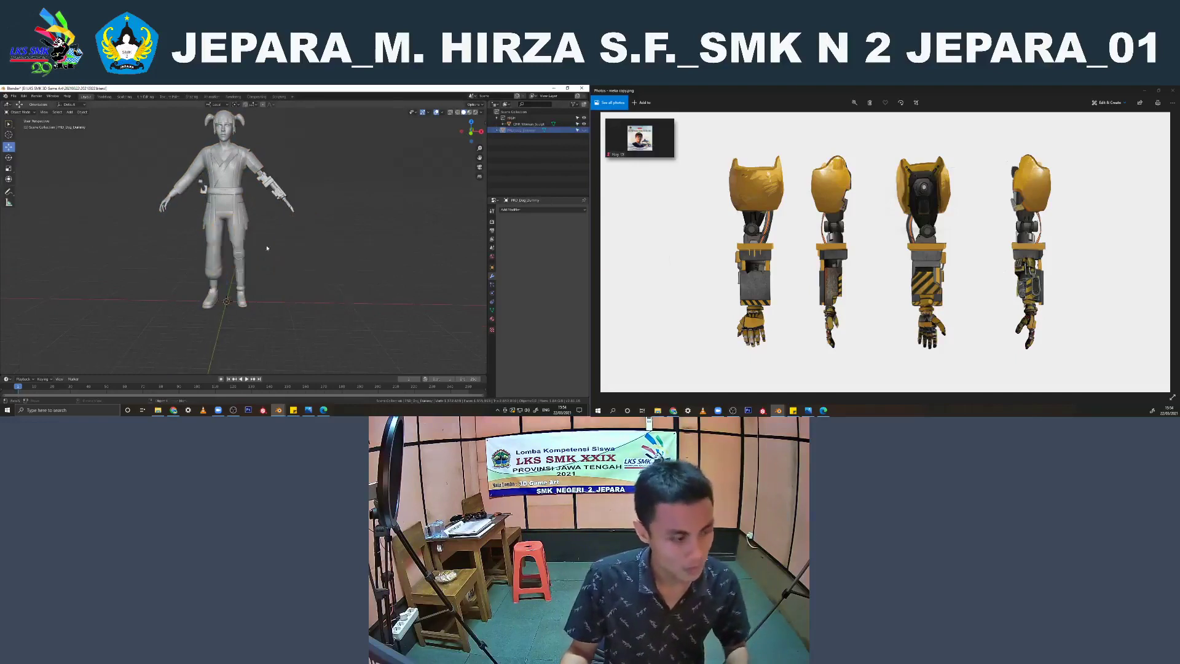
pyautogui.moveTo(267, 247)
pyautogui.mouseDown(button='middle')
pyautogui.moveTo(258, 229)
pyautogui.moveTo(271, 226)
pyautogui.mouseUp(button='middle')
pyautogui.press('KP_1')
pyautogui.scroll(1, 246, 200)
# Switch to Photoshop and open the presentation template PSD from a dated subfolder of LKS SMK 3D Game Art
pyautogui.click(249, 410)
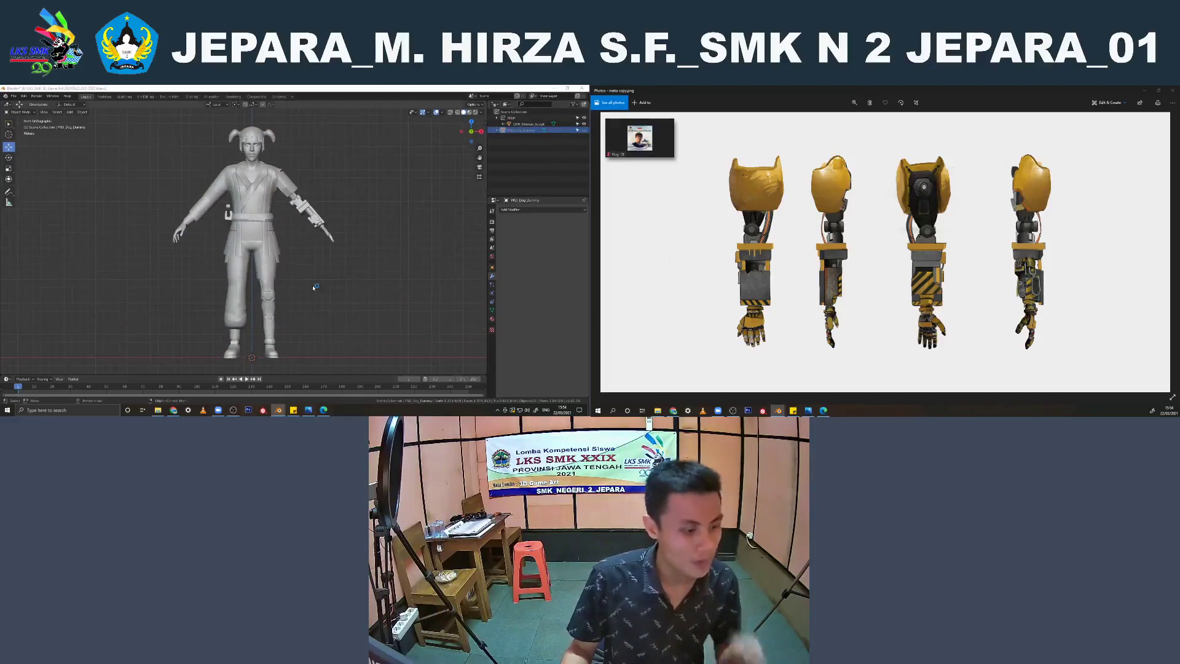
pyautogui.click(658, 411)
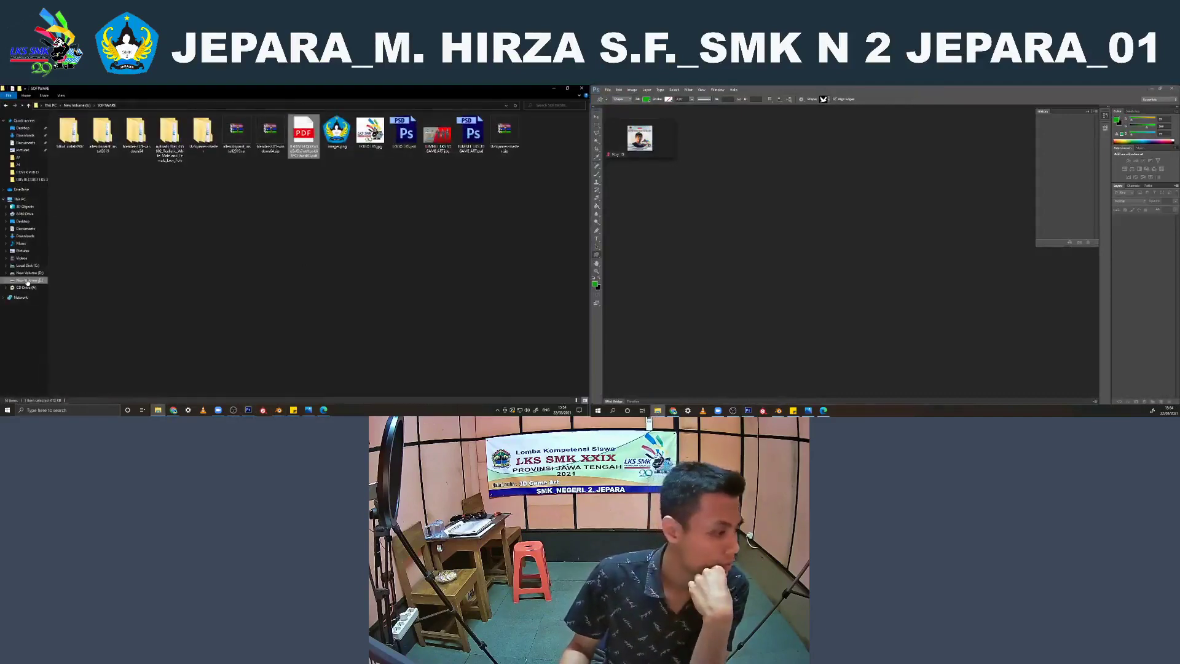
pyautogui.click(28, 282)
pyautogui.doubleClick(134, 137)
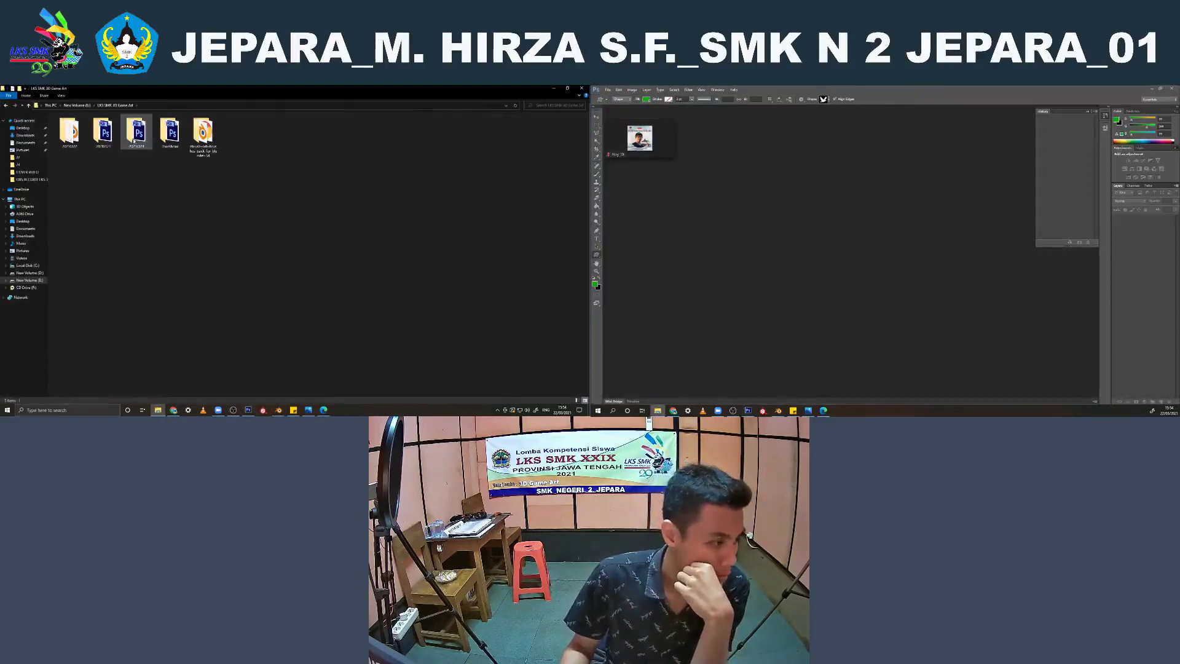
pyautogui.doubleClick(134, 139)
pyautogui.moveTo(69, 133); pyautogui.dragTo(804, 179)
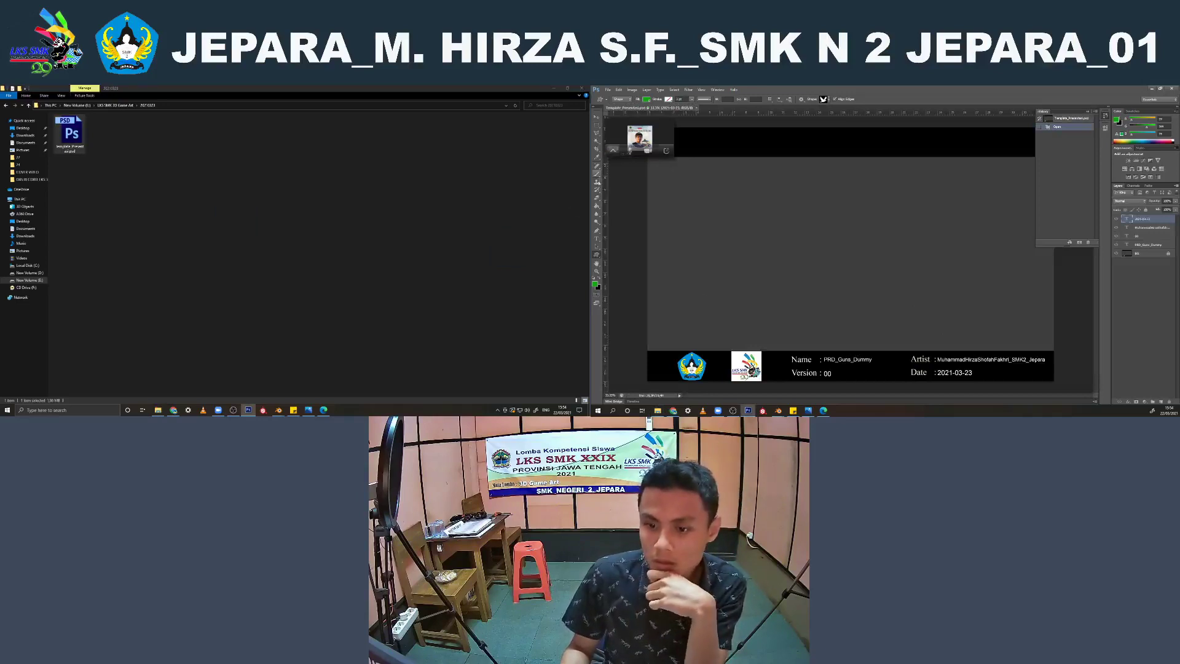
# Open the presentation template PSD from the other dated subfolder, the one dated 2021-03-22, as a separate Photoshop document
pyautogui.click(595, 239)
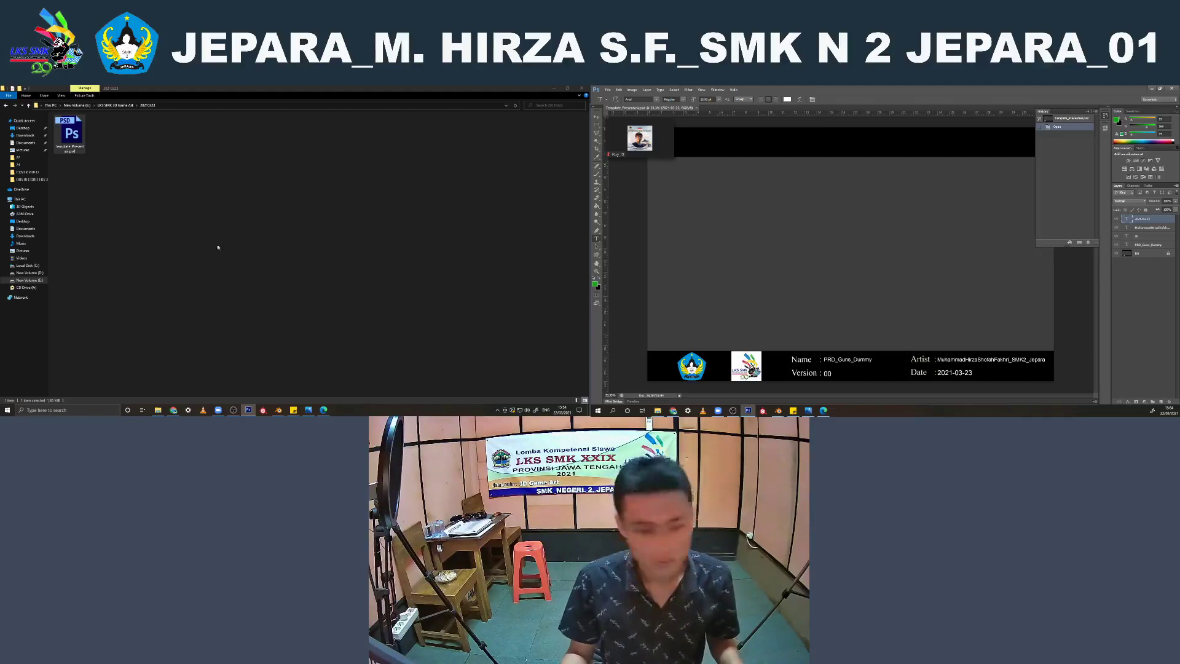
pyautogui.click(115, 105)
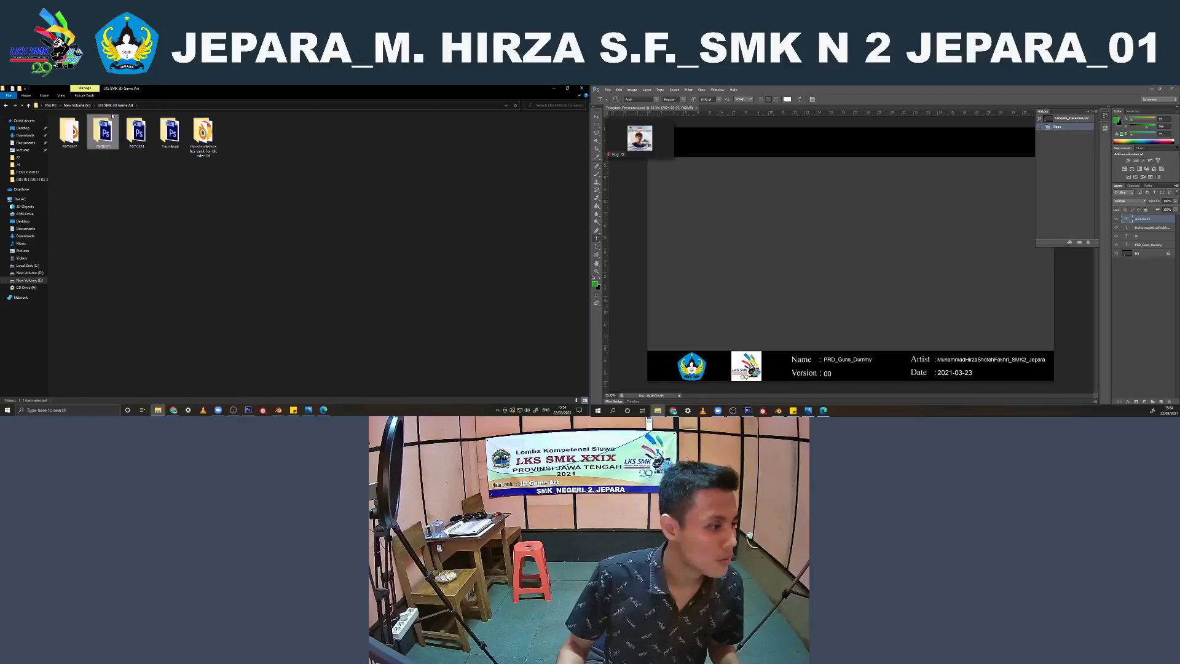
pyautogui.doubleClick(68, 131)
pyautogui.click(404, 132)
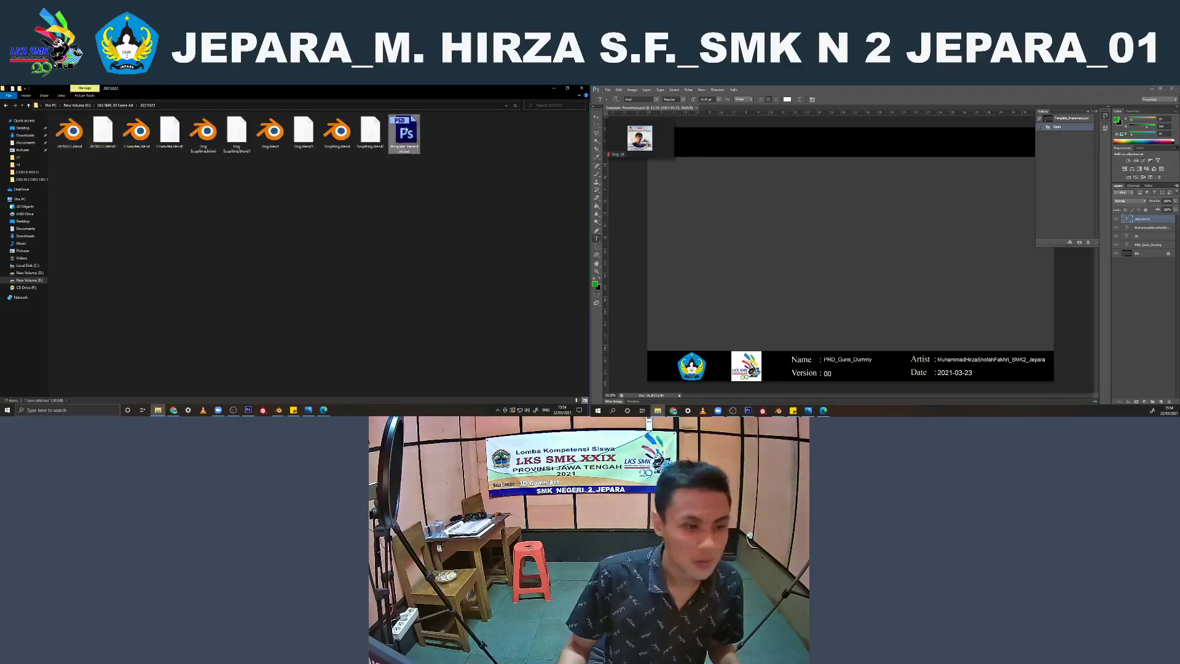
pyautogui.moveTo(406, 130); pyautogui.dragTo(840, 190)
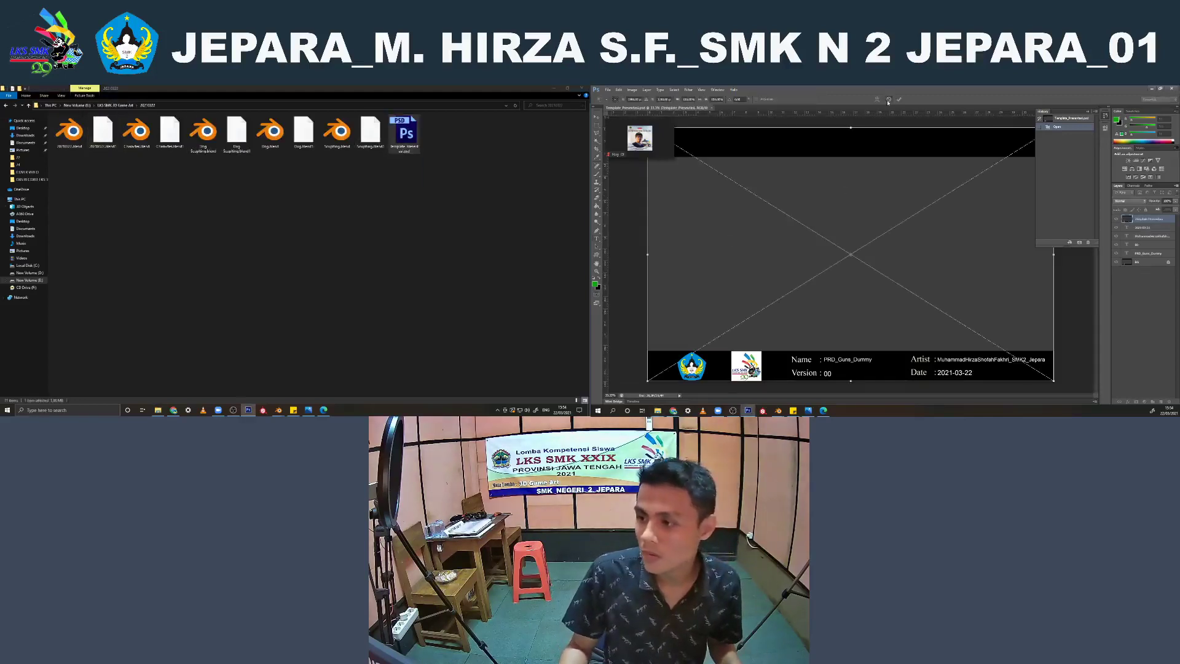
pyautogui.click(889, 99)
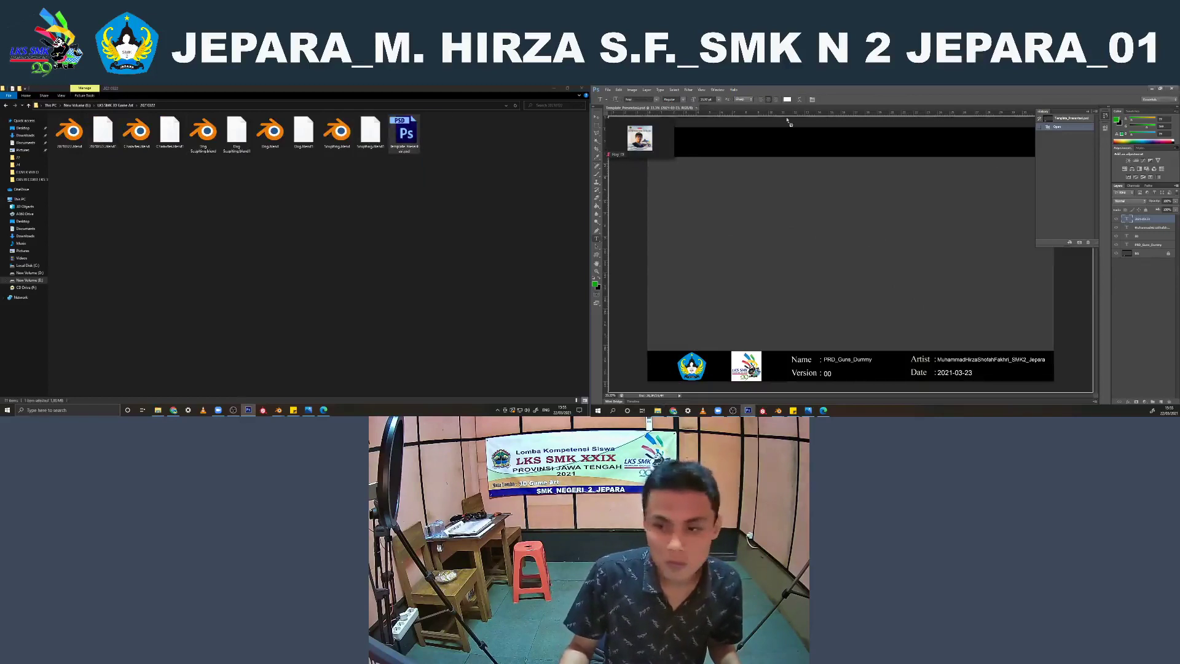
pyautogui.moveTo(789, 121); pyautogui.dragTo(735, 107)
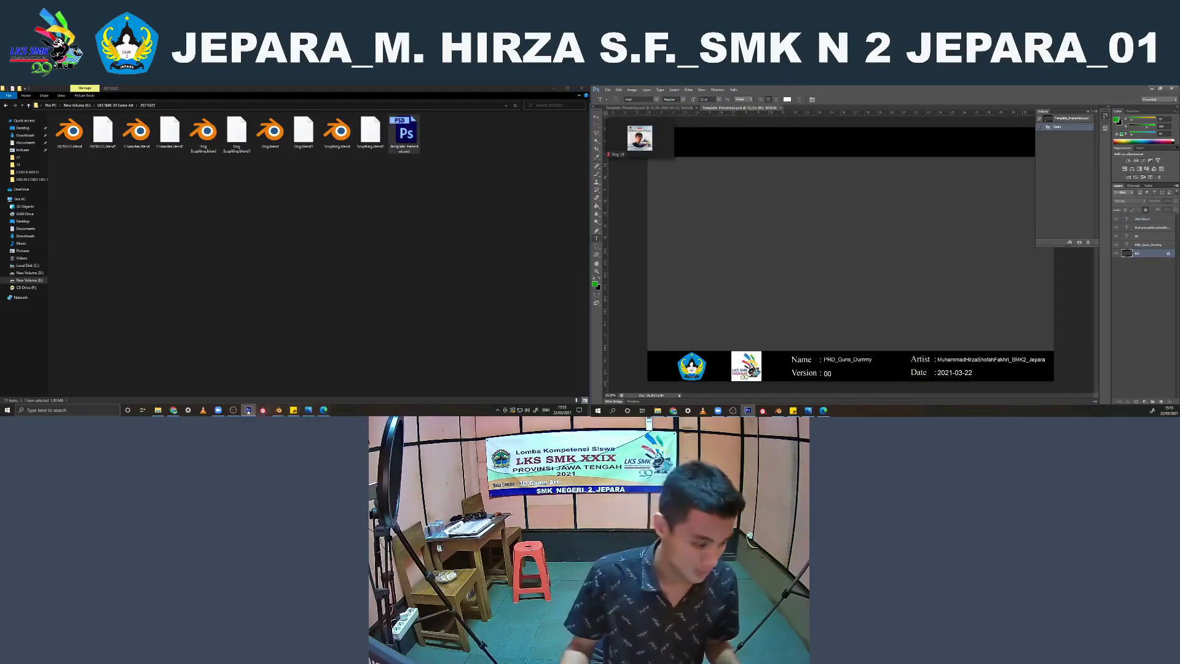
# Select the character object in Blender and replace the Photoshop template's Name text with its object name, CHR_Woman_Sculpt
pyautogui.moveTo(278, 410)
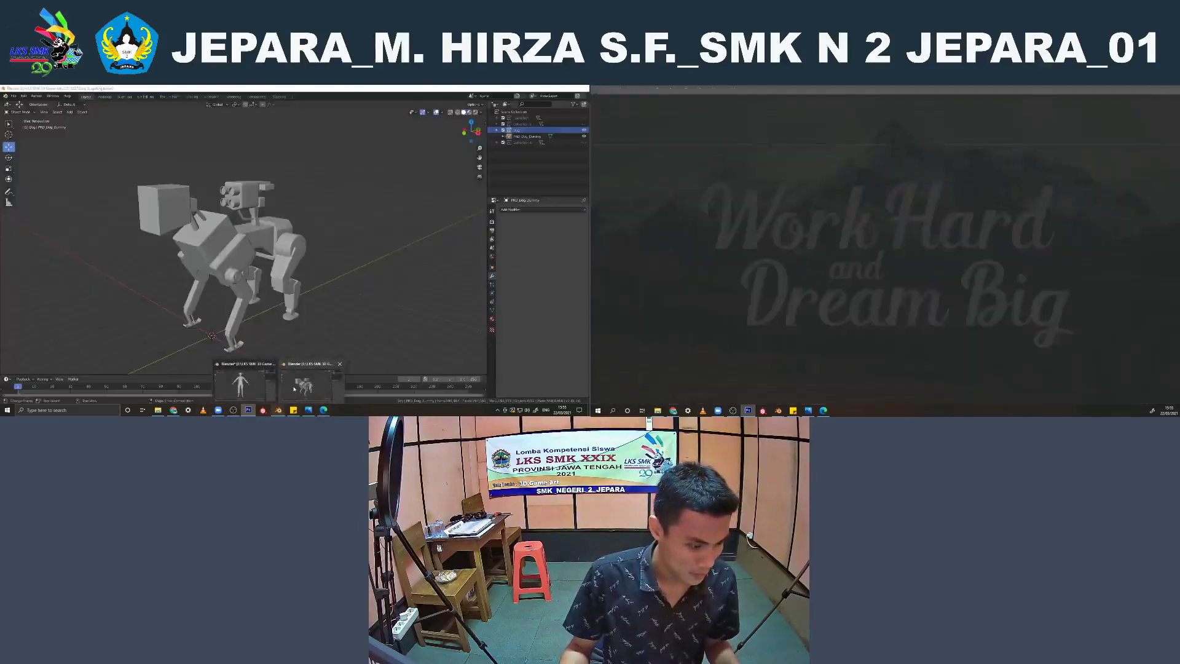
pyautogui.click(241, 382)
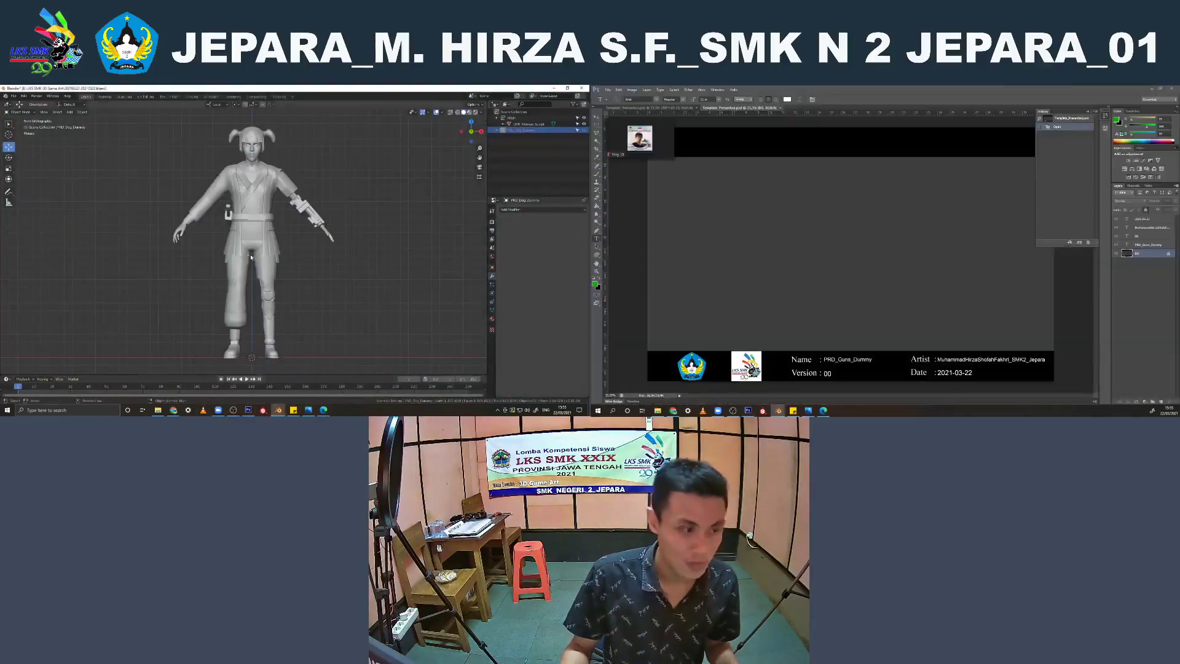
pyautogui.click(252, 222)
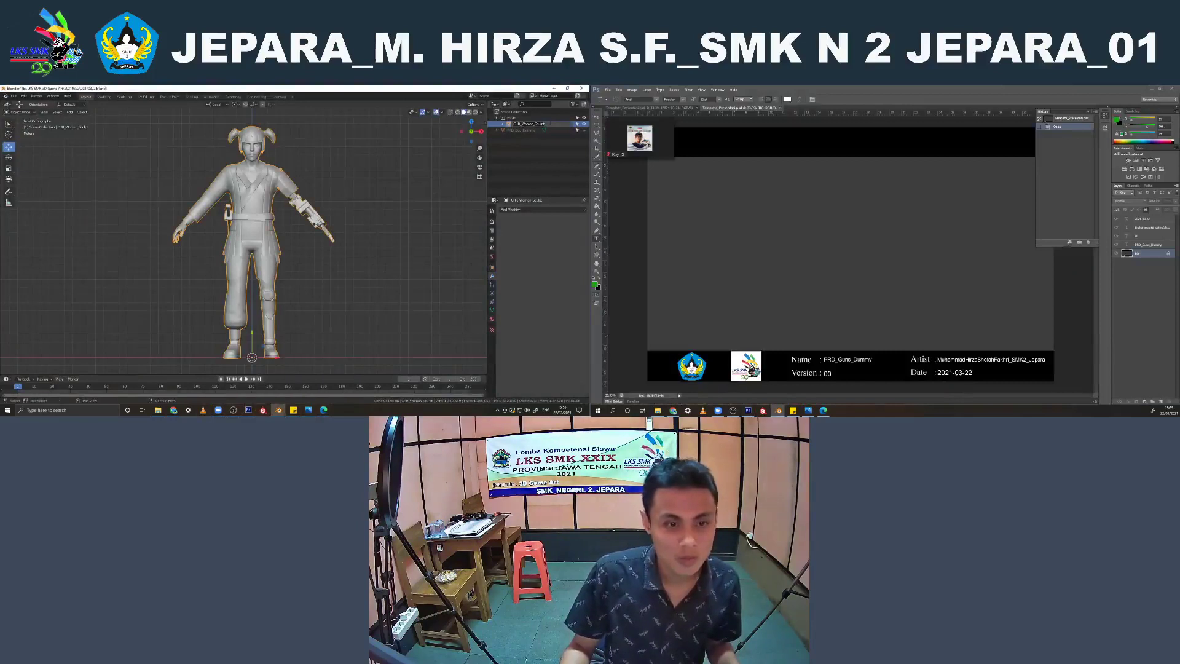
pyautogui.click(835, 359)
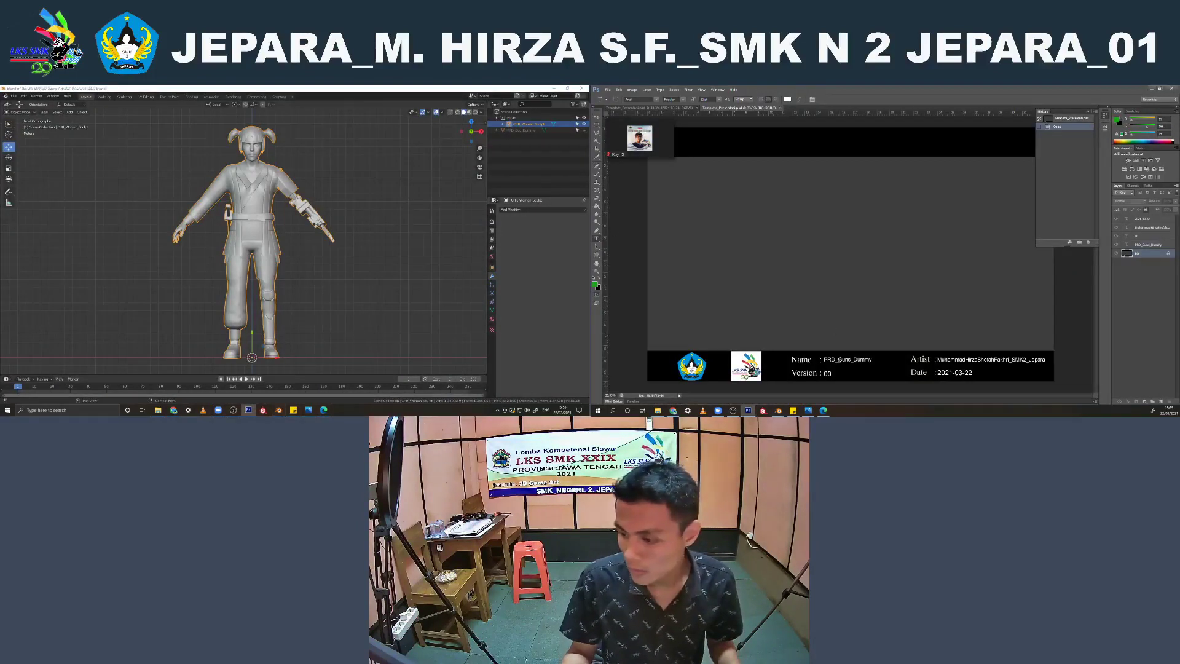
pyautogui.write('CHR_Woman_Sculpt')
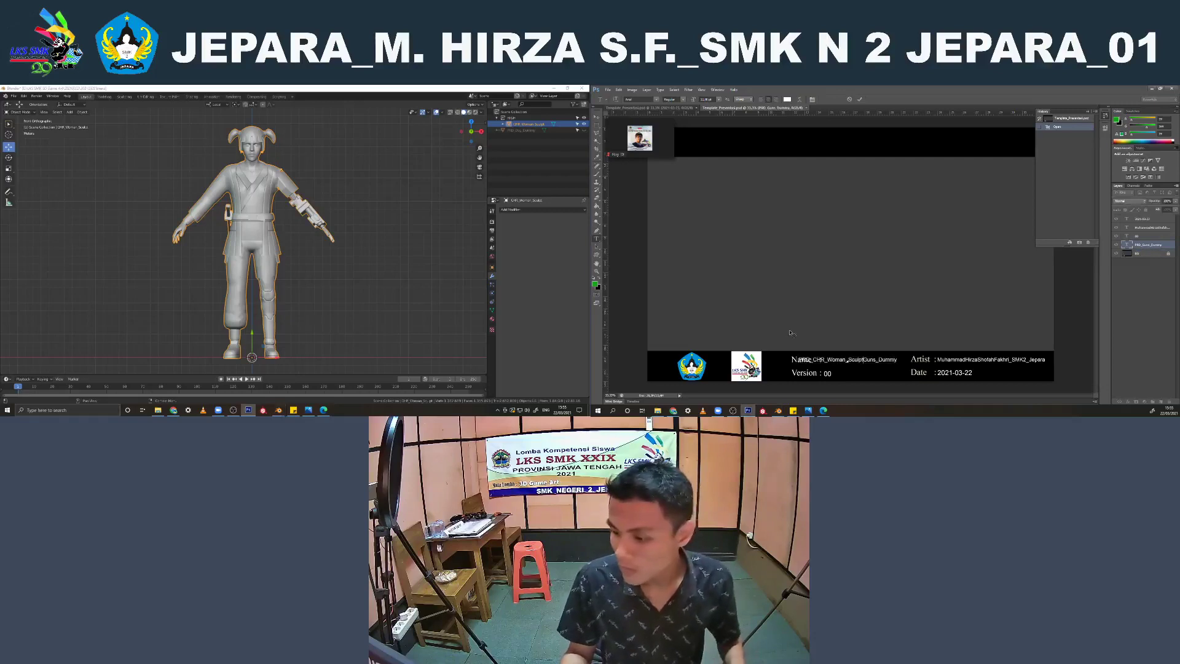
pyautogui.doubleClick(852, 361)
pyautogui.hotkey('ctrl', 'z')
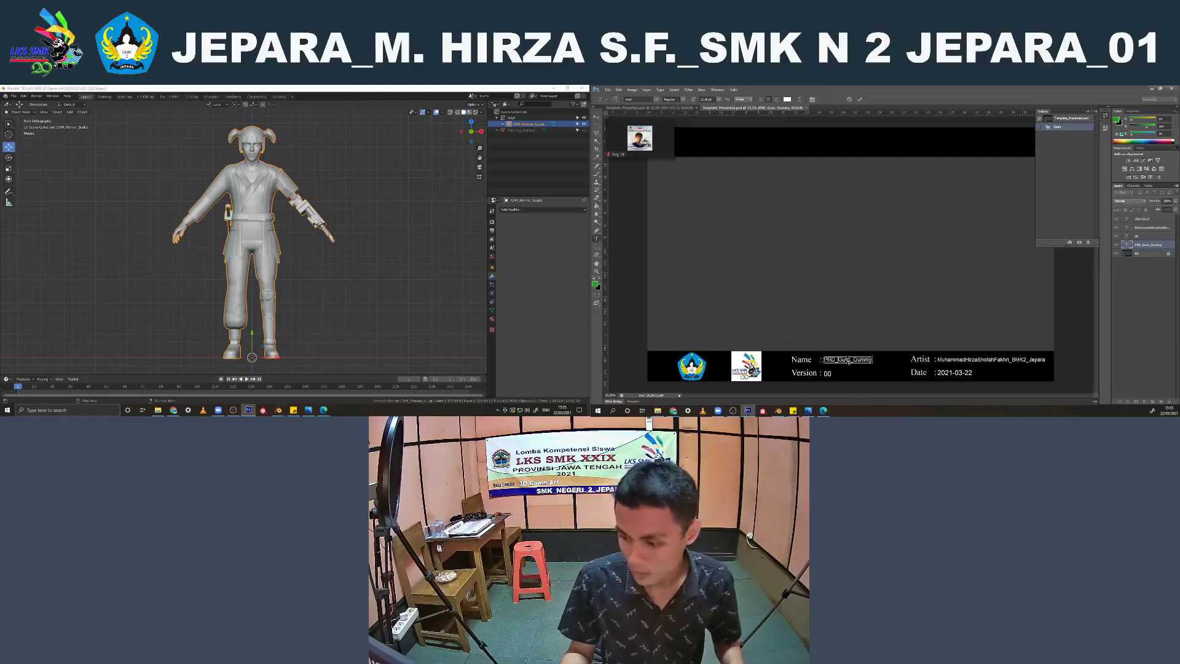
pyautogui.click(852, 361)
pyautogui.doubleClick(857, 361)
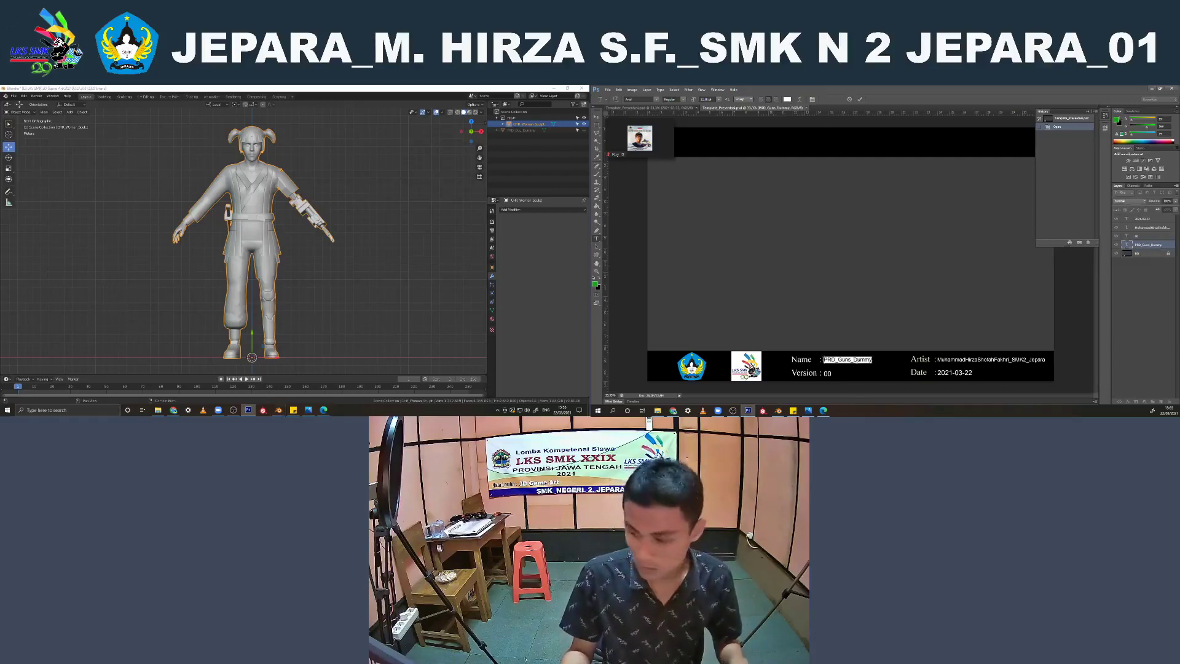
pyautogui.write('CHR_Woman_Sculpt')
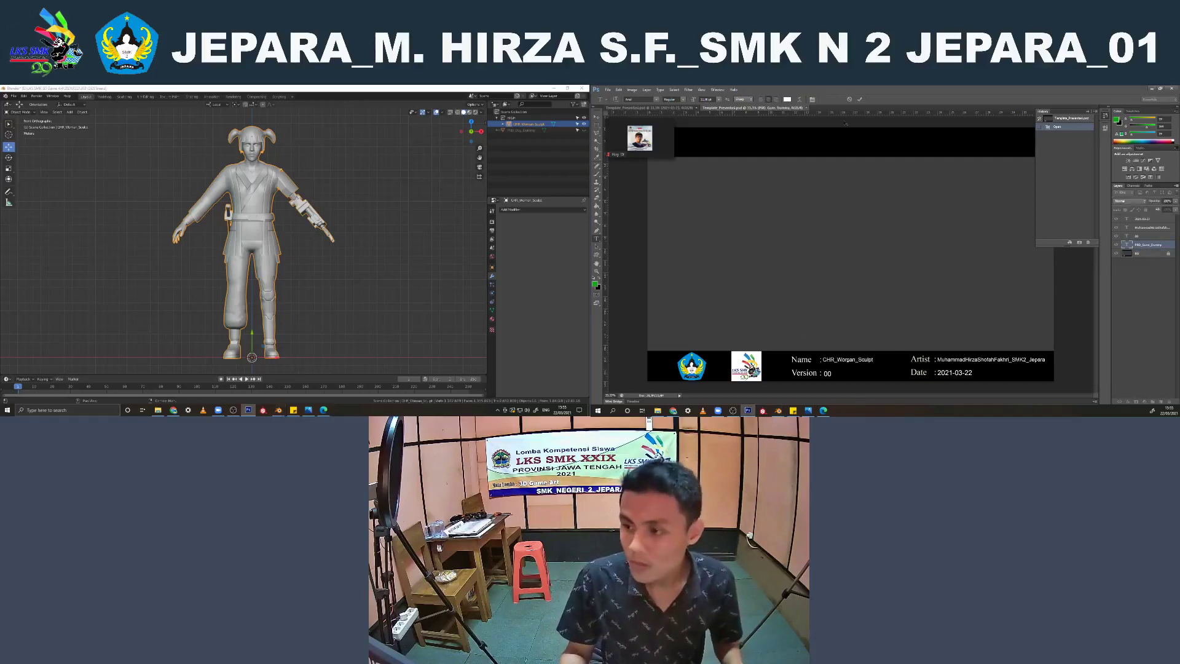
pyautogui.click(859, 100)
# Nudge the CHR_Woman_Sculpt text layer down slightly to line it up with the Name label, leaving it deselected
pyautogui.click(596, 117)
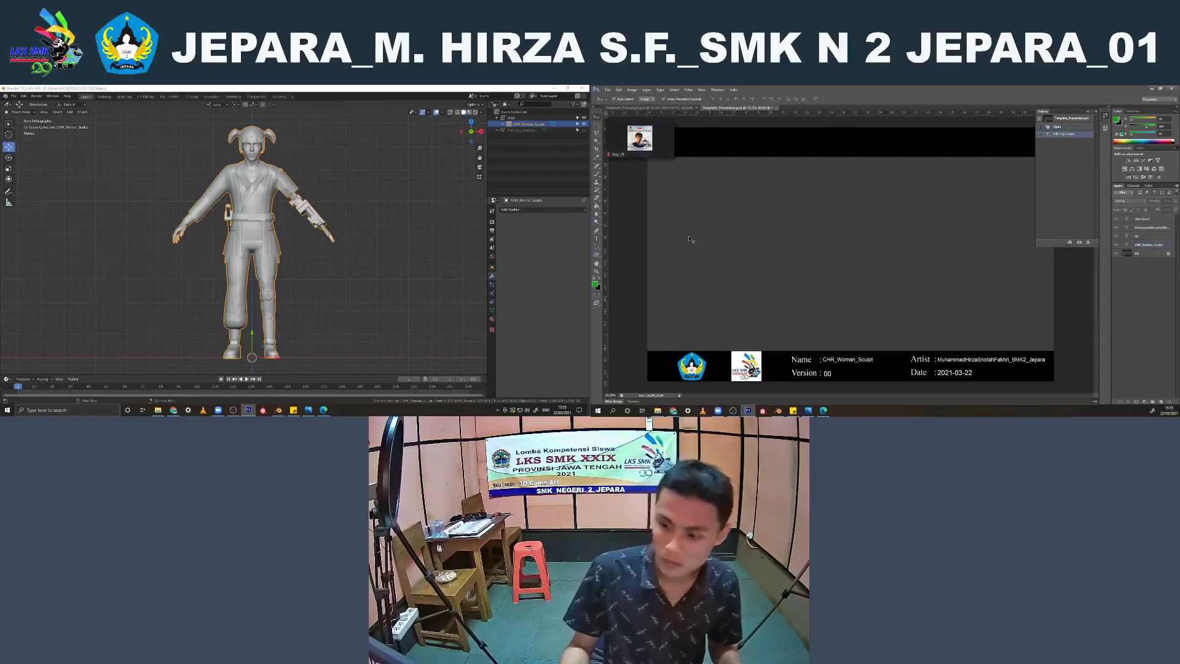
pyautogui.click(831, 363)
pyautogui.press('Down')
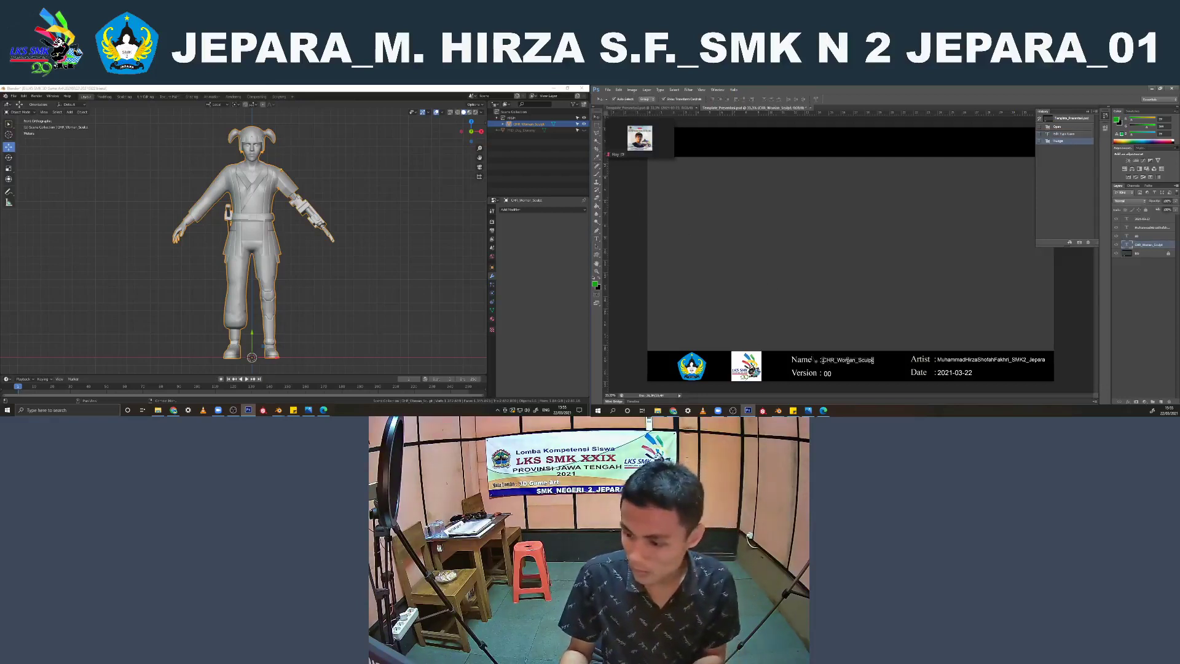
pyautogui.click(636, 335)
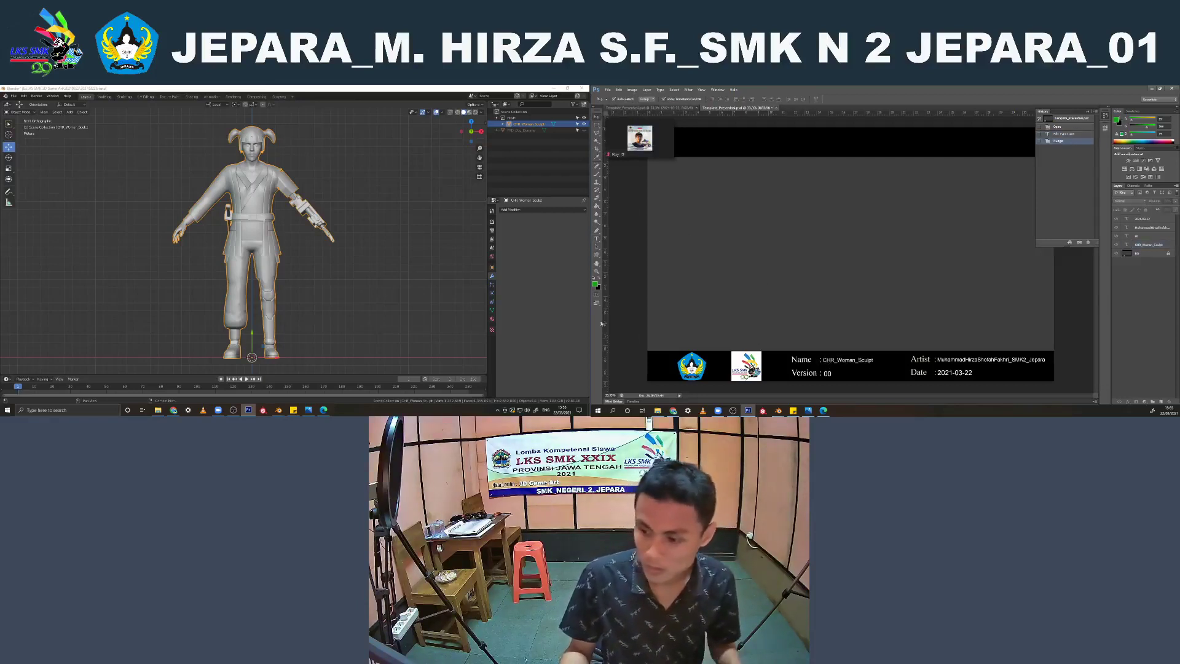
# In Blender, deselect the character, enable a transparent film background, keep solid shading and hide the viewport overlays
pyautogui.click(349, 171)
pyautogui.click(491, 222)
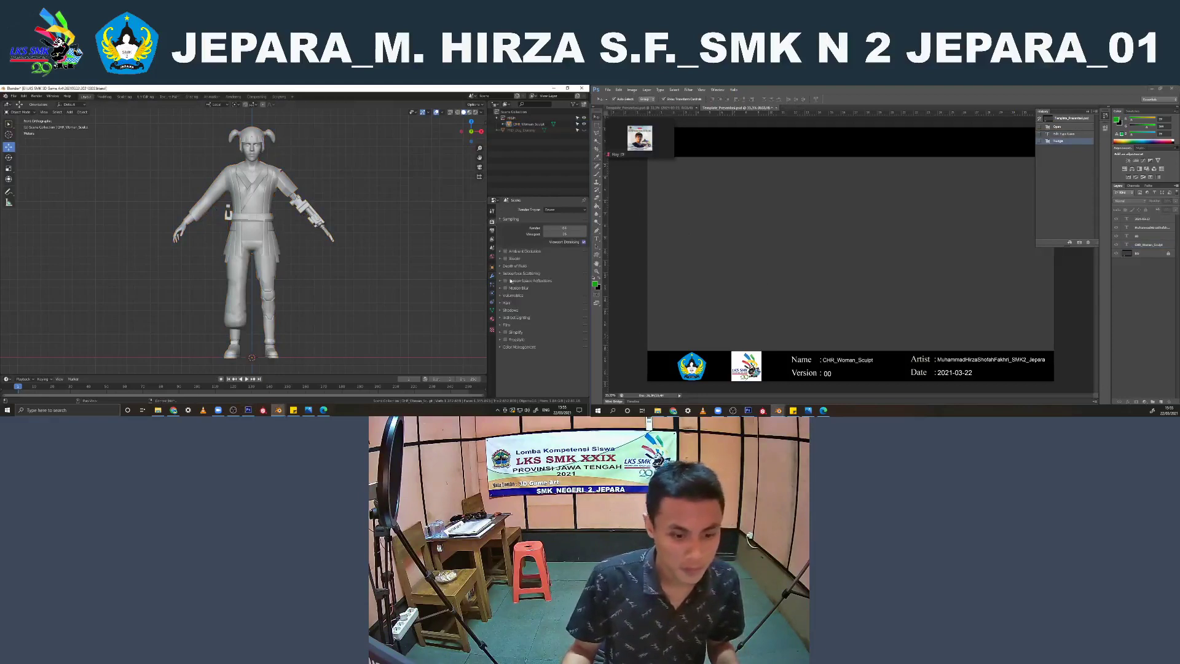
pyautogui.click(505, 325)
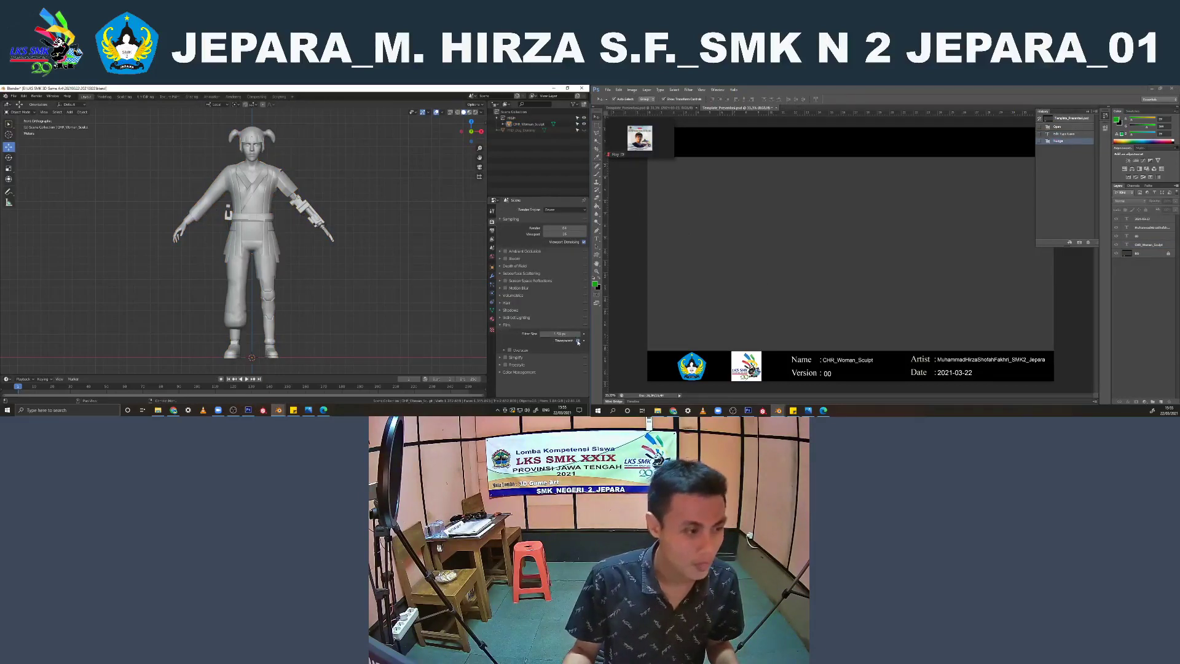
pyautogui.click(475, 113)
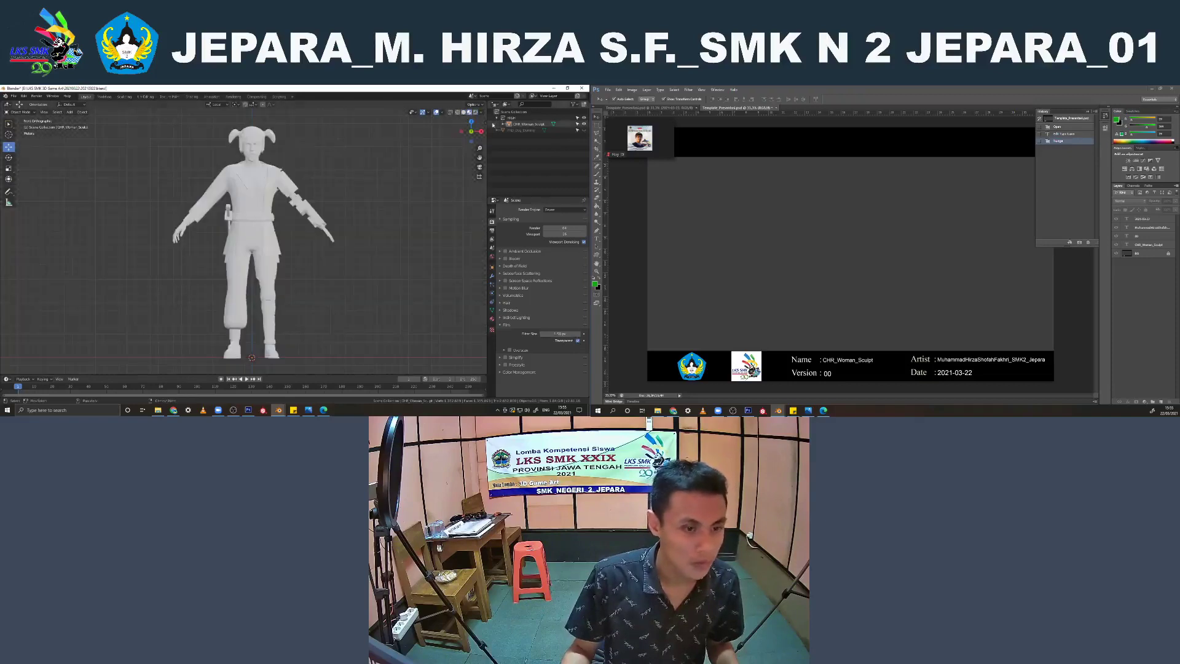
pyautogui.click(464, 112)
pyautogui.click(436, 113)
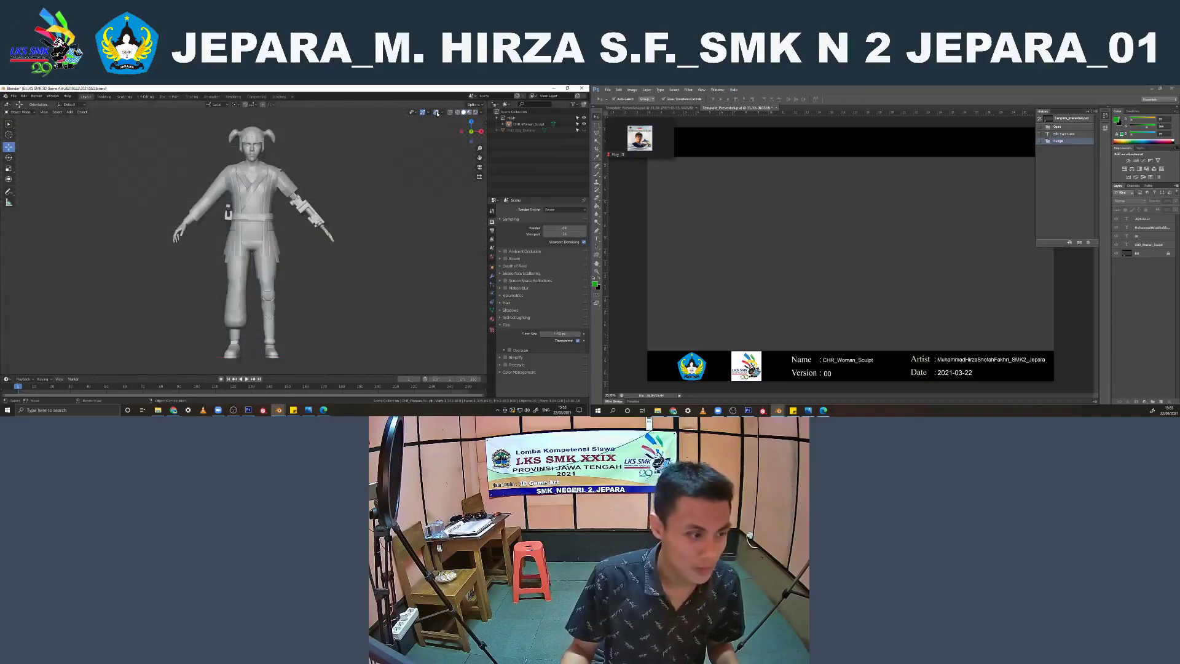
# Render the front orthographic viewport of the character as an image and check the result up close
pyautogui.click(43, 111)
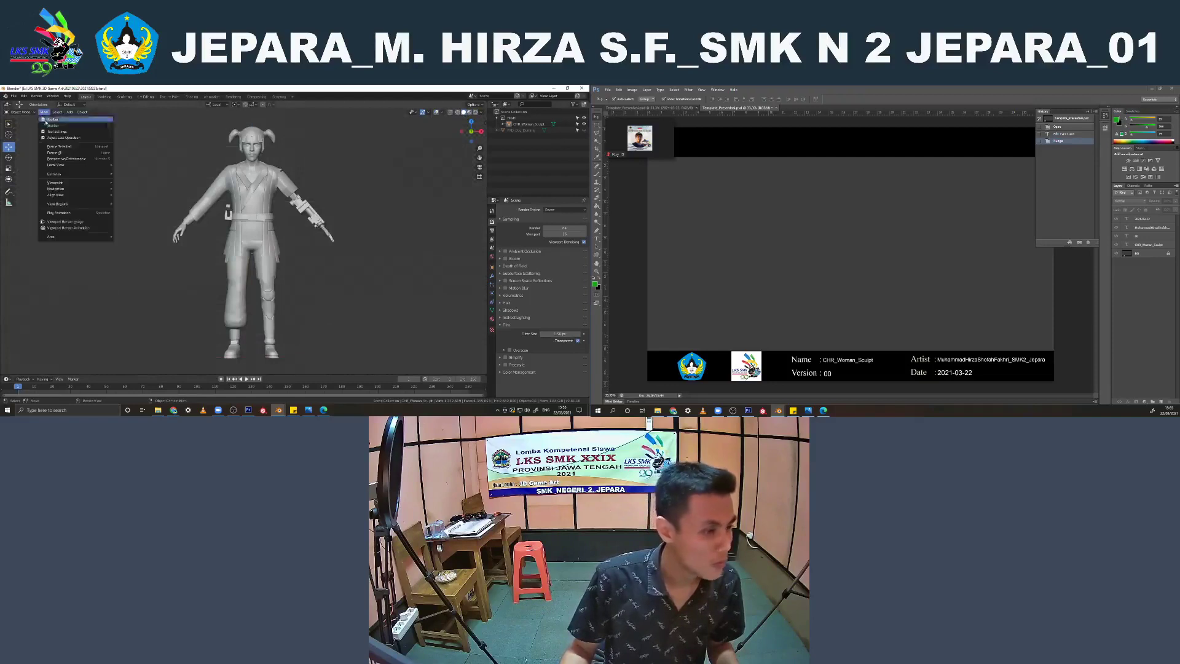
pyautogui.click(60, 225)
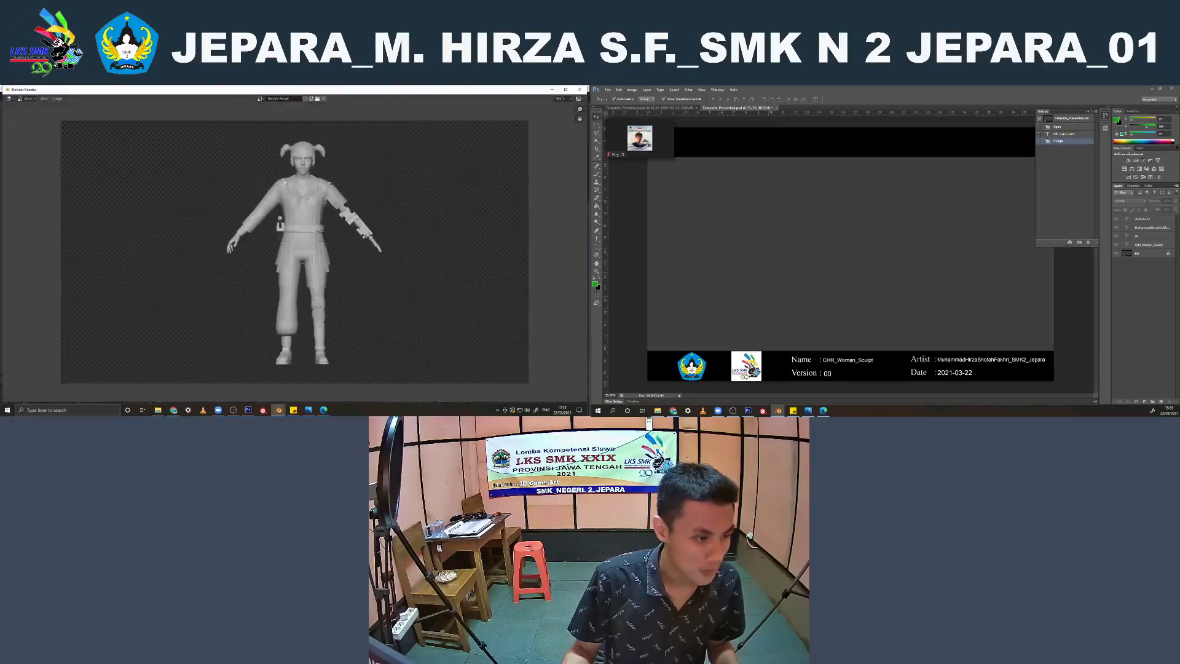
pyautogui.scroll(-4, 265, 153)
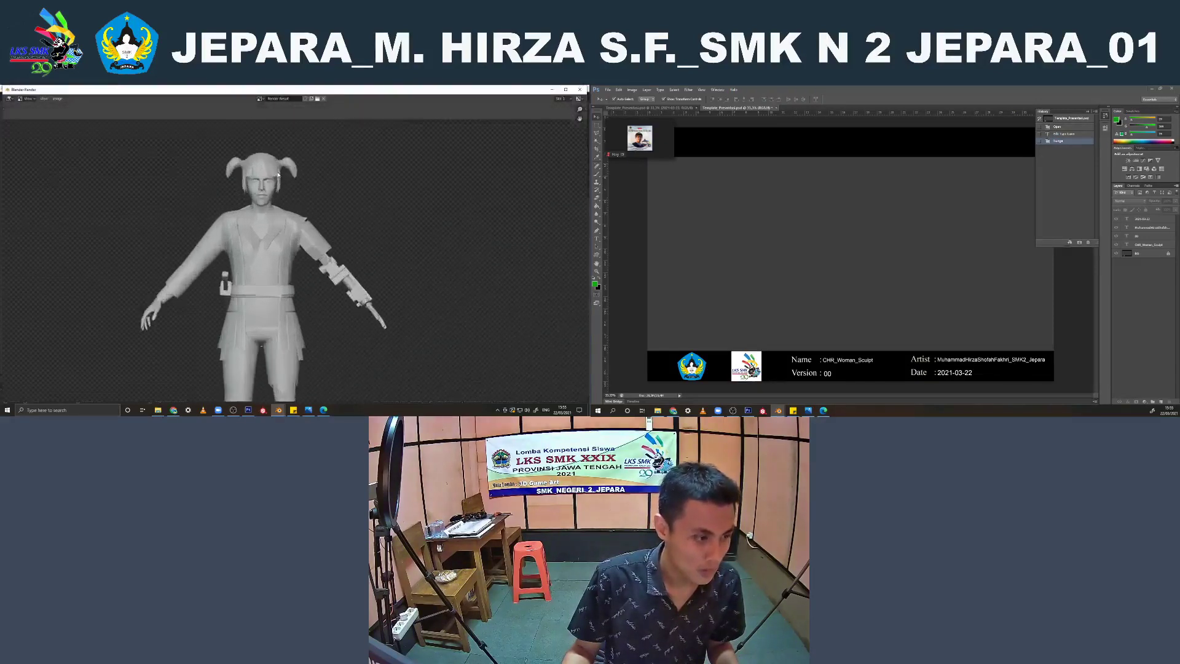
pyautogui.scroll(1, 265, 153)
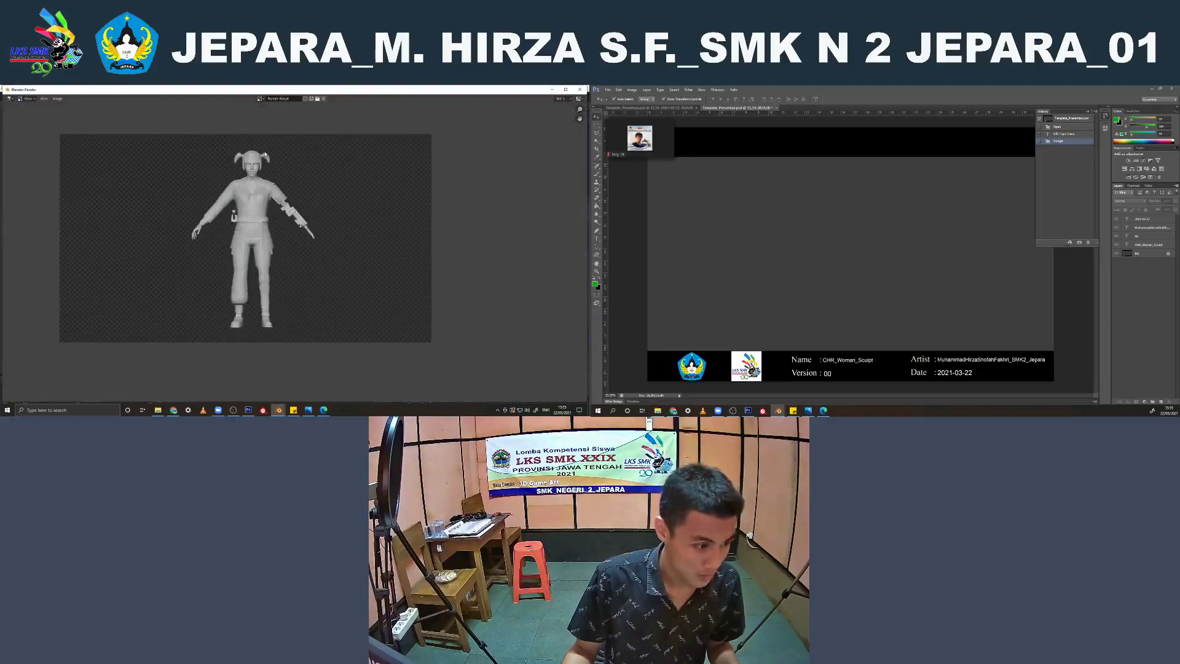
pyautogui.scroll(1, 285, 154)
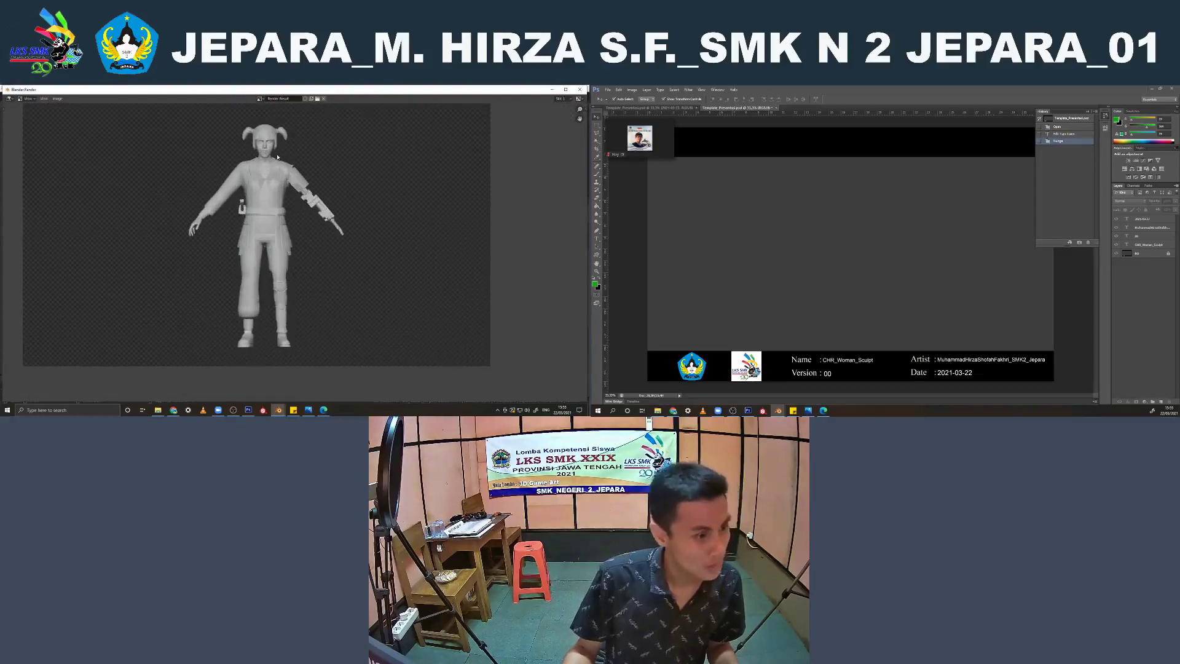
# Save the rendered image as Front.png with 16-bit color depth and increased compression, and close the render window
pyautogui.click(54, 98)
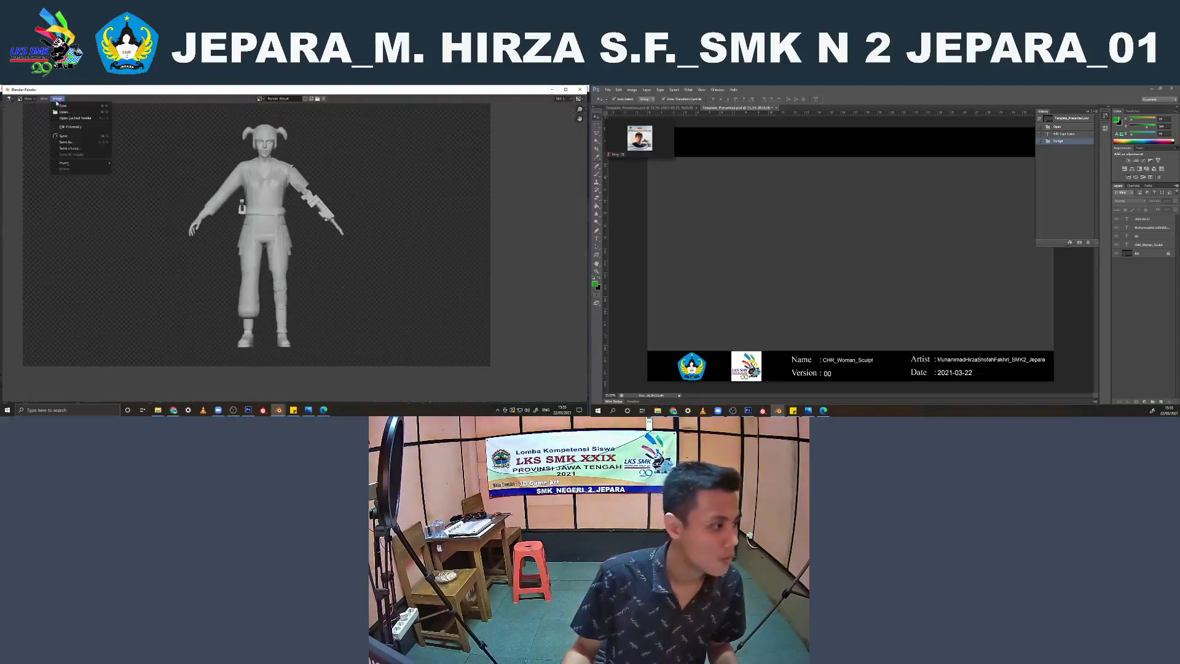
pyautogui.click(70, 145)
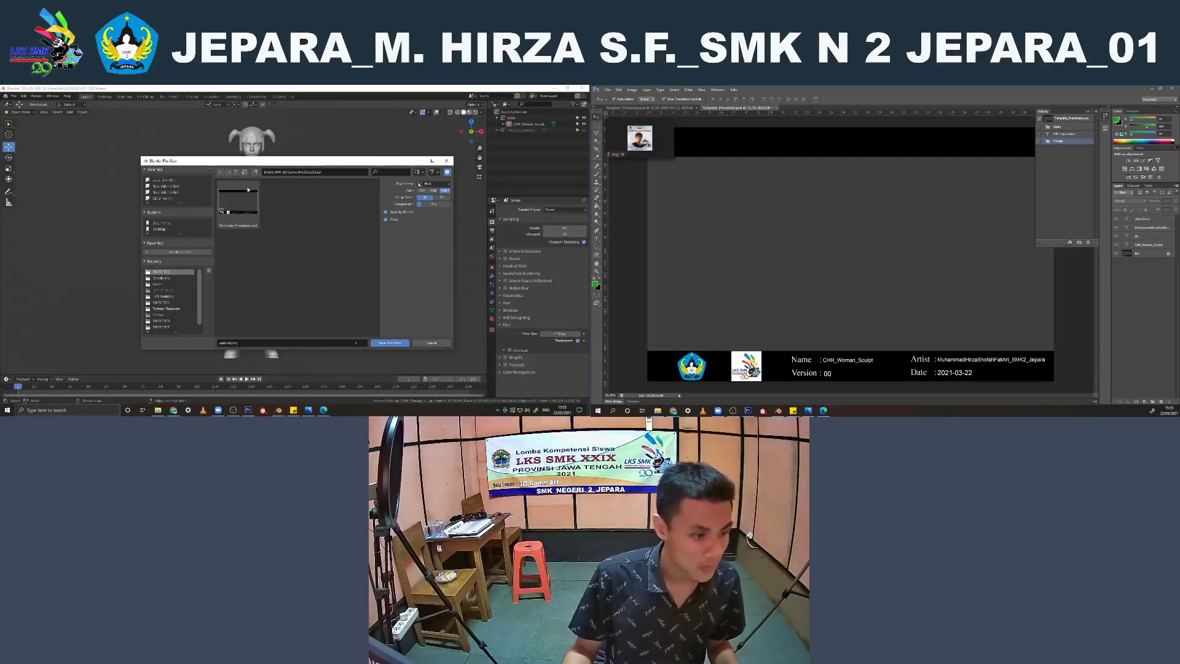
pyautogui.click(240, 342)
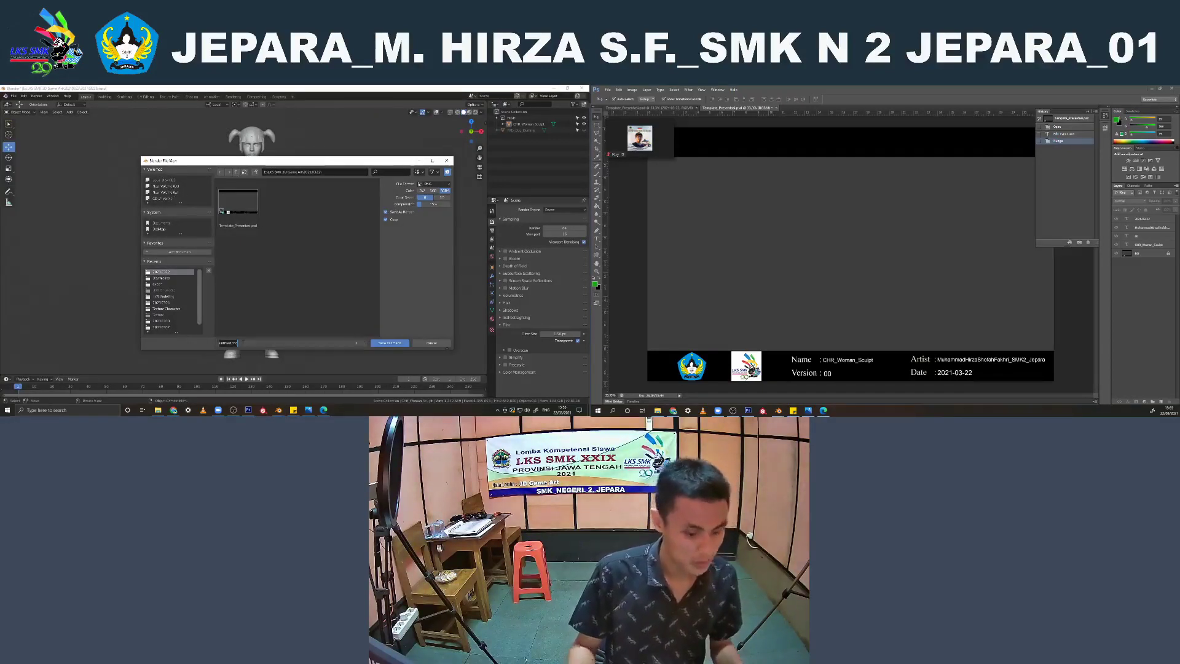
pyautogui.press('BackSpace')
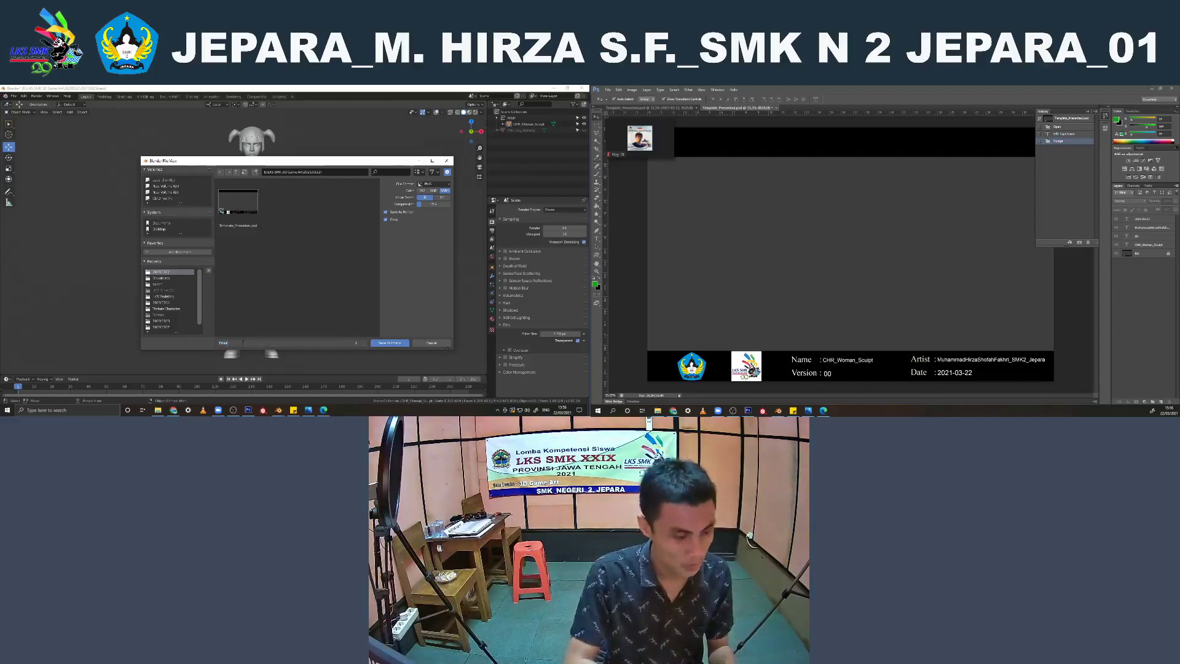
pyautogui.write('Front')
pyautogui.press('Return')
pyautogui.click(443, 197)
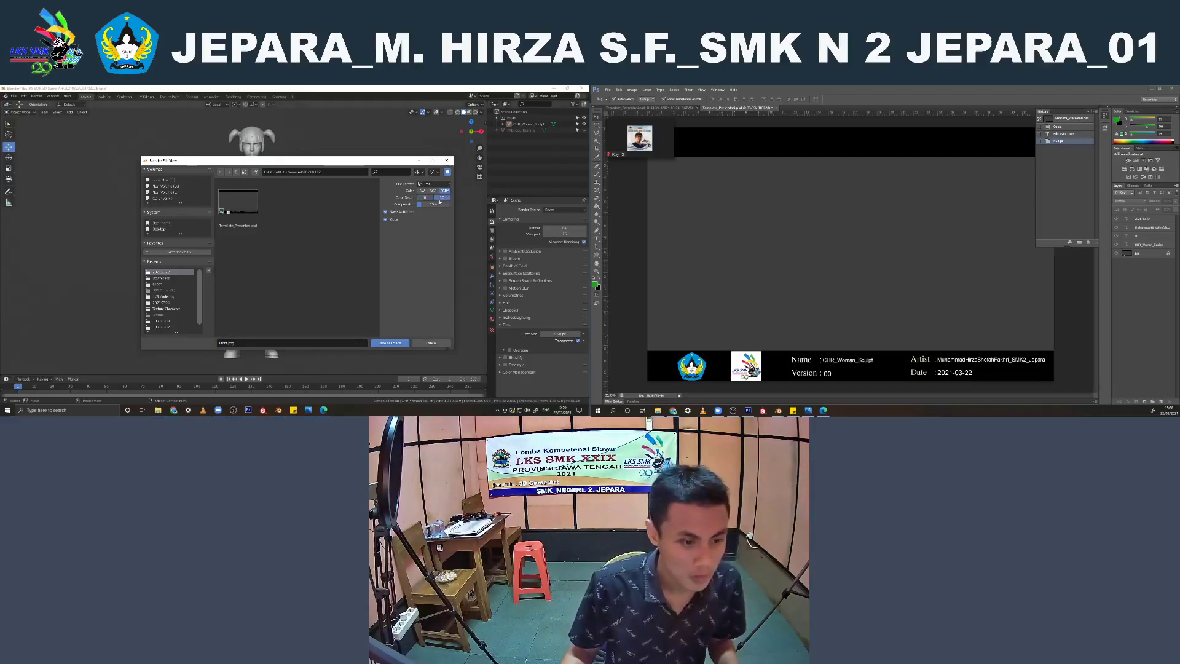
pyautogui.moveTo(427, 204); pyautogui.dragTo(451, 204)
pyautogui.click(399, 344)
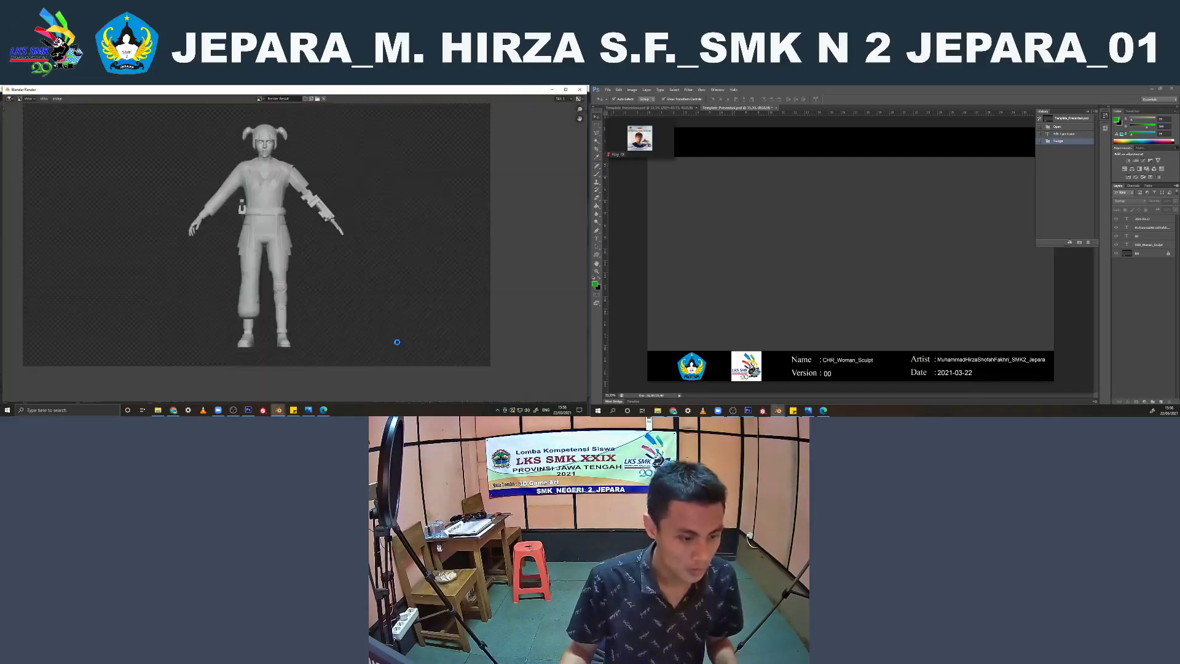
pyautogui.click(578, 89)
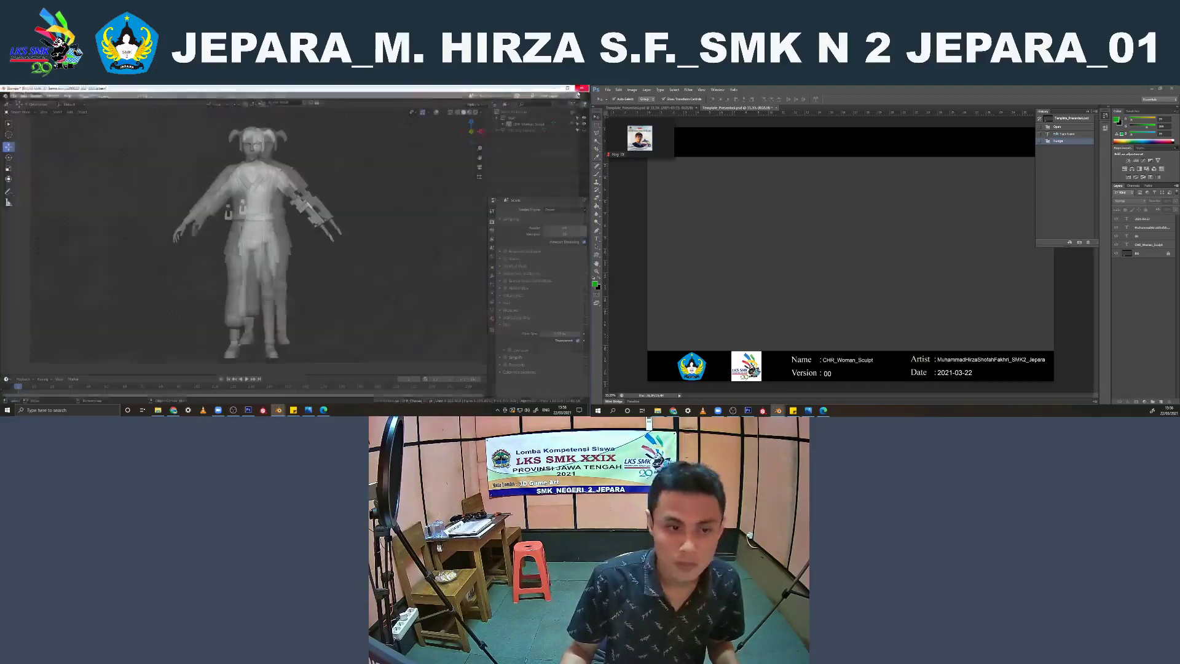
pyautogui.press('r')
pyautogui.press('r')
pyautogui.rightClick(261, 211)
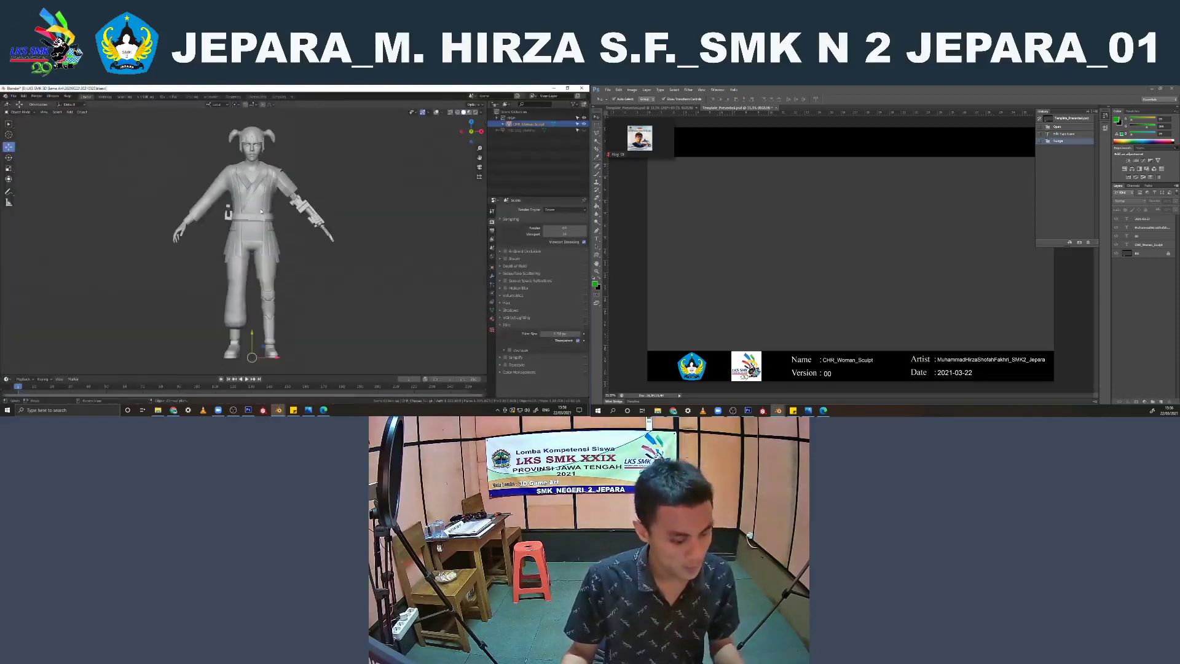
pyautogui.press('r')
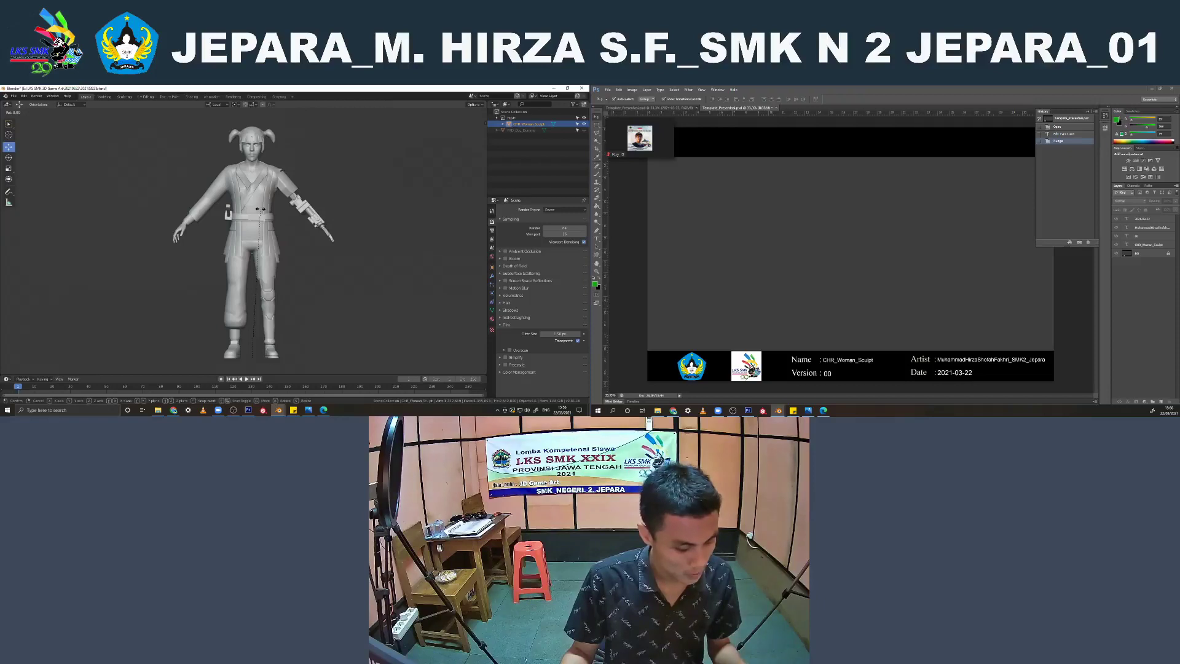
pyautogui.rightClick(261, 209)
pyautogui.write('rx')
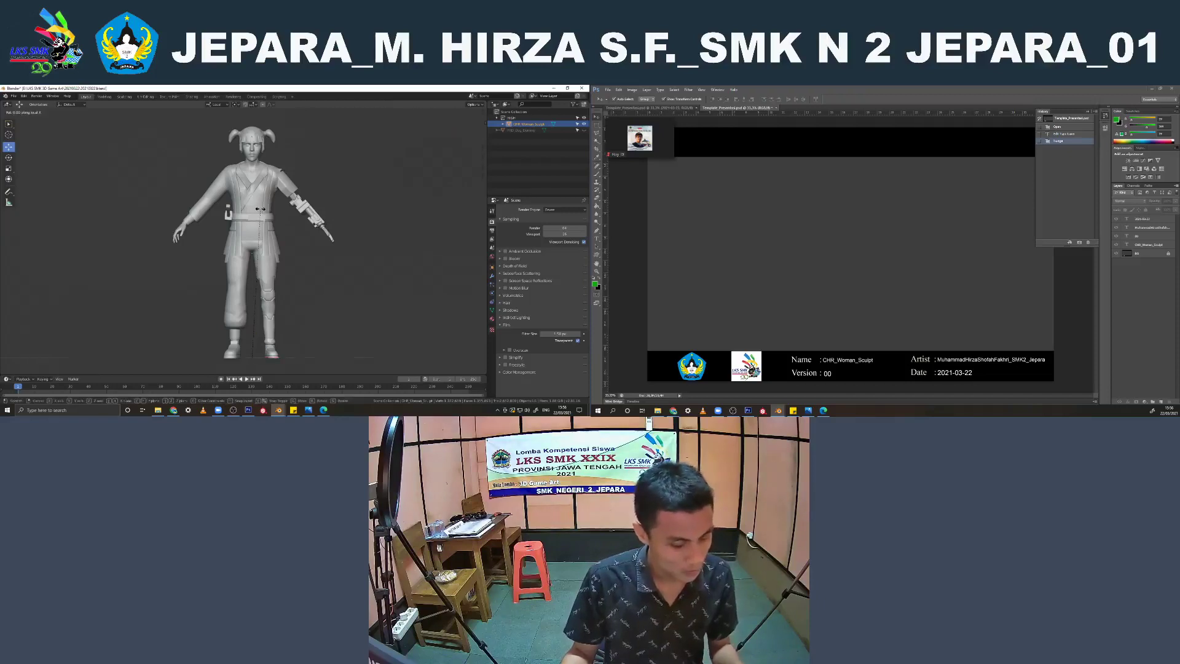
pyautogui.write('5')
pyautogui.rightClick(259, 210)
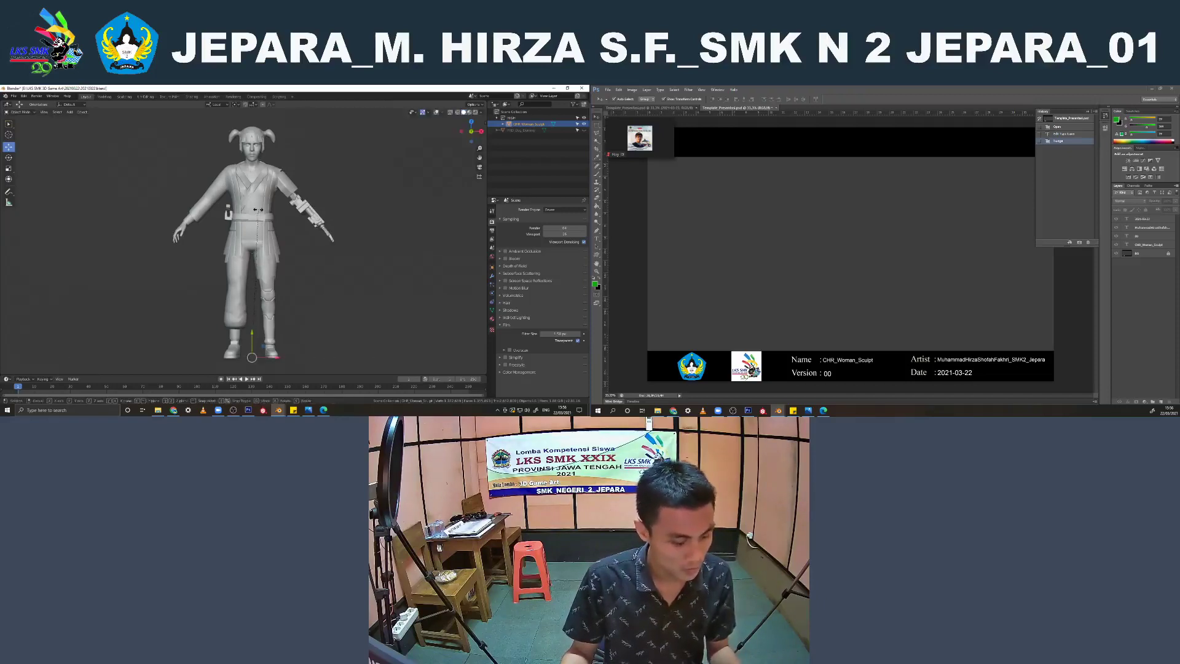
pyautogui.press('KP_7')
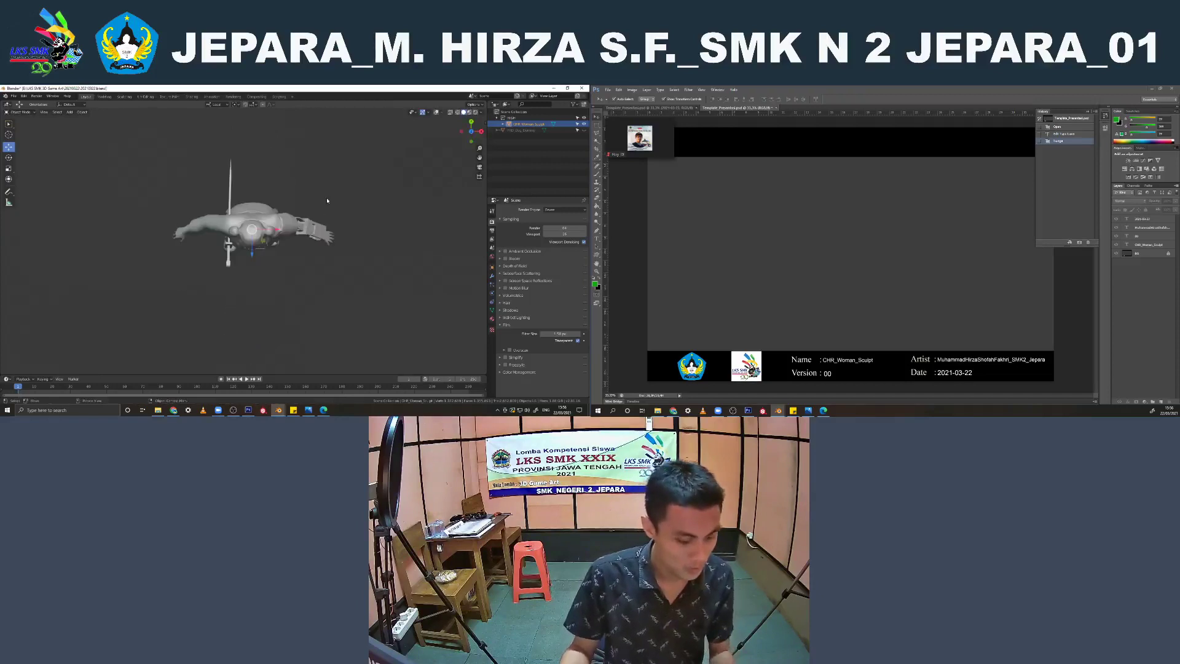
pyautogui.press('KP_1')
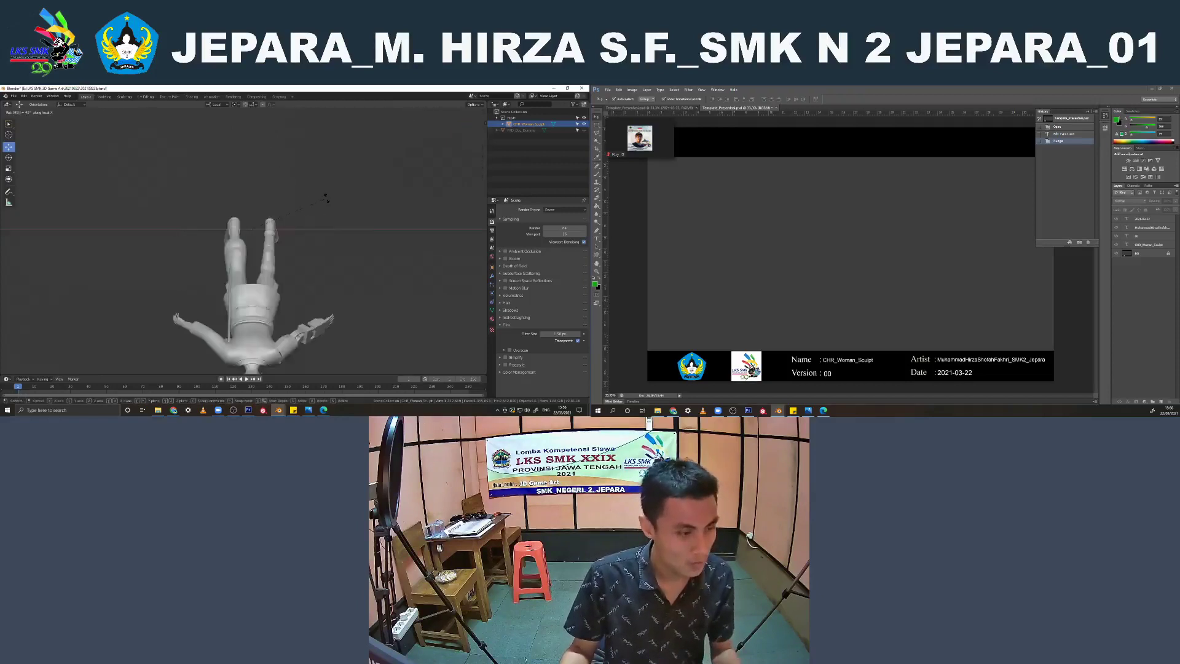
pyautogui.press('KP_7')
# Set the transform orientation to Global, rotate the character 45 degrees about Z in front view, and deselect it
pyautogui.click(218, 105)
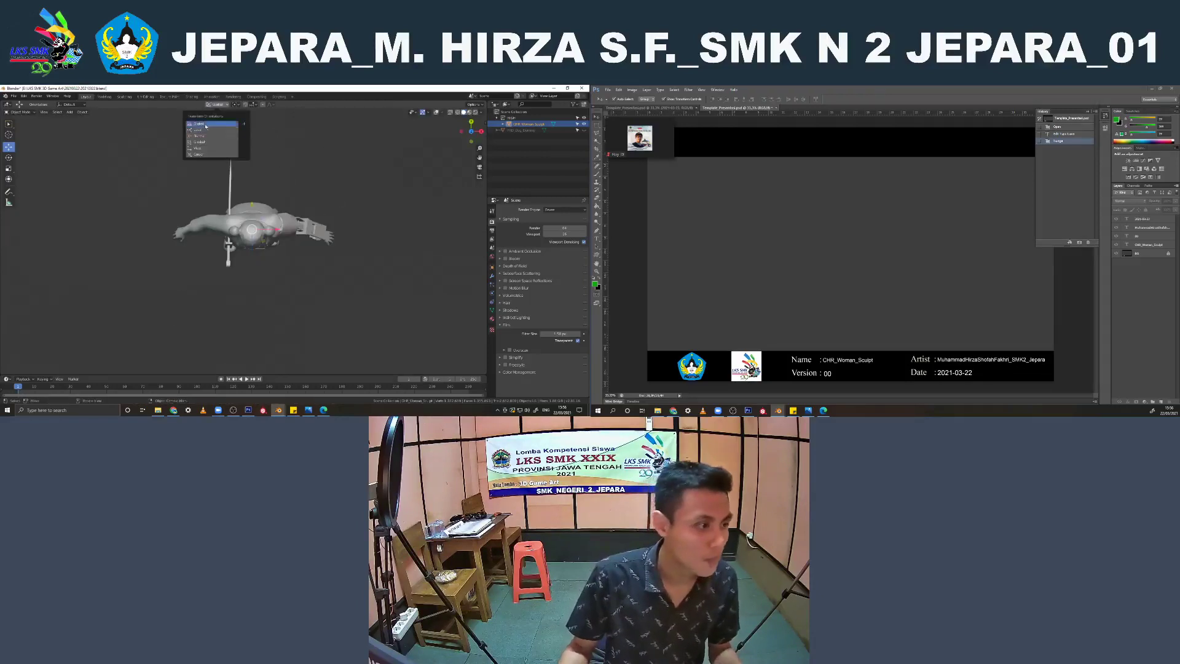
pyautogui.click(214, 123)
pyautogui.press('KP_1')
pyautogui.write('rz45')
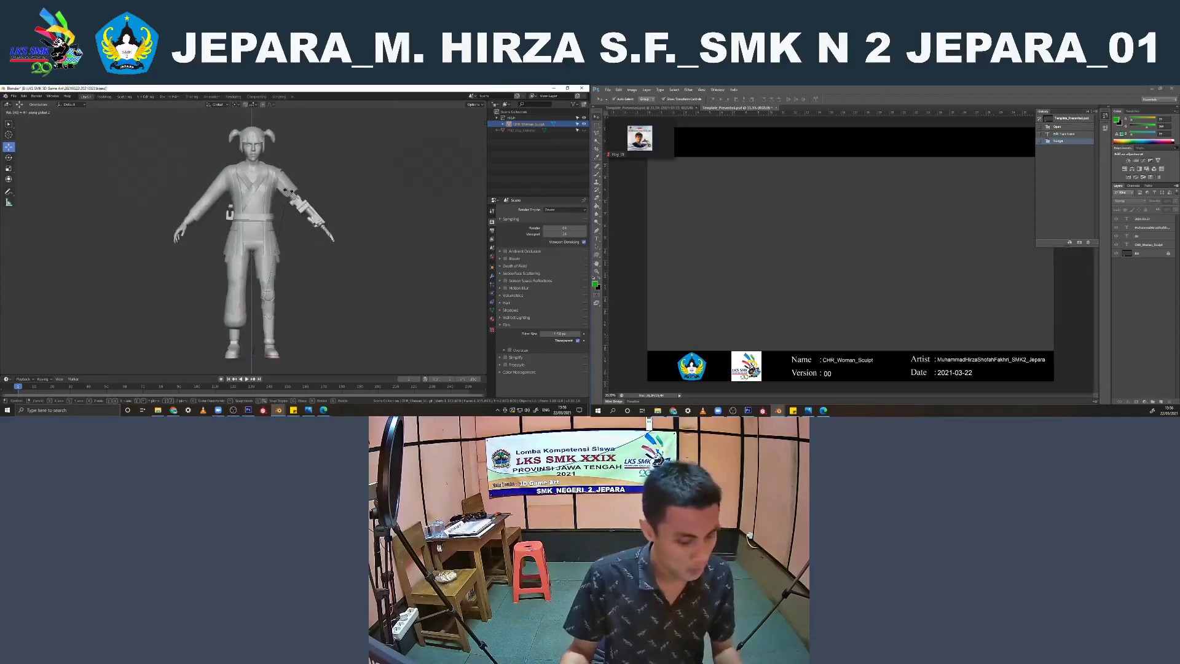
pyautogui.press('Return')
pyautogui.click(331, 169)
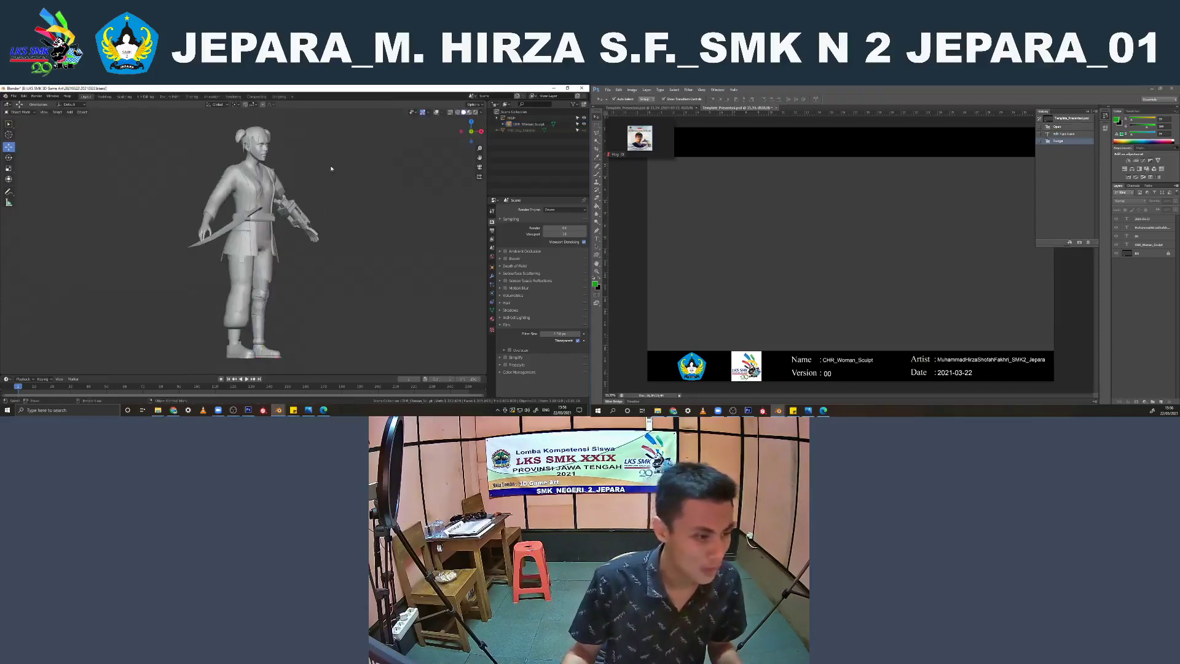
# Minimize the video meeting window and render the front three-quarter viewport of the character as an image
pyautogui.click(667, 152)
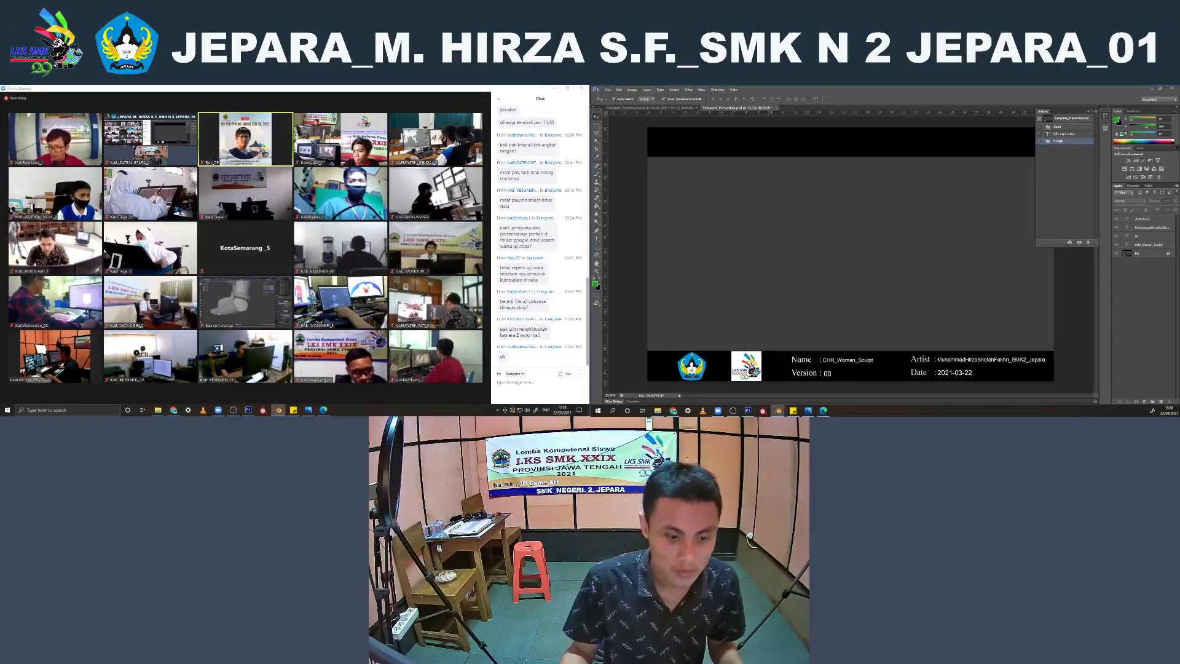
pyautogui.click(554, 89)
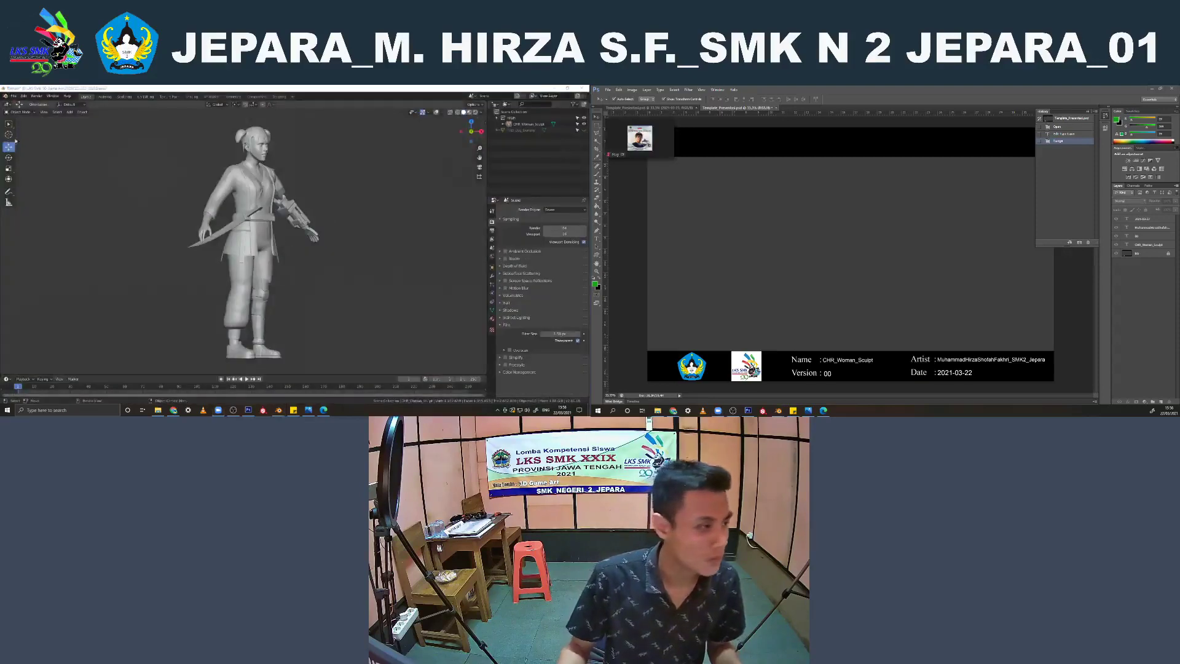
pyautogui.click(45, 112)
pyautogui.click(55, 223)
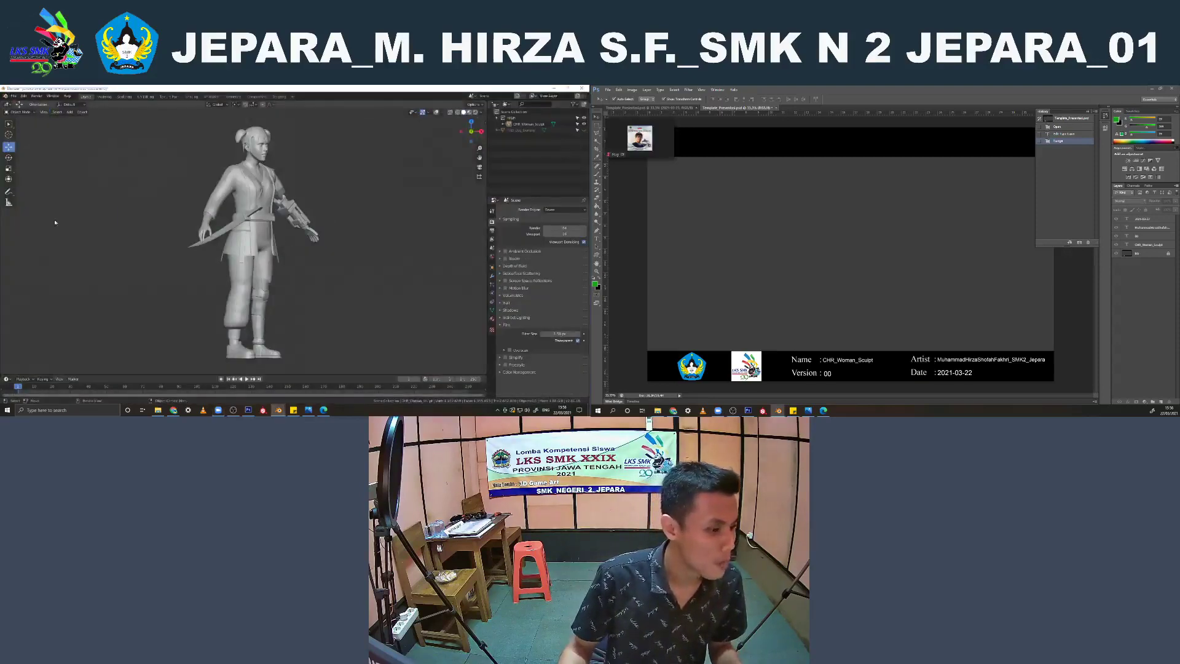
pyautogui.scroll(1, 271, 194)
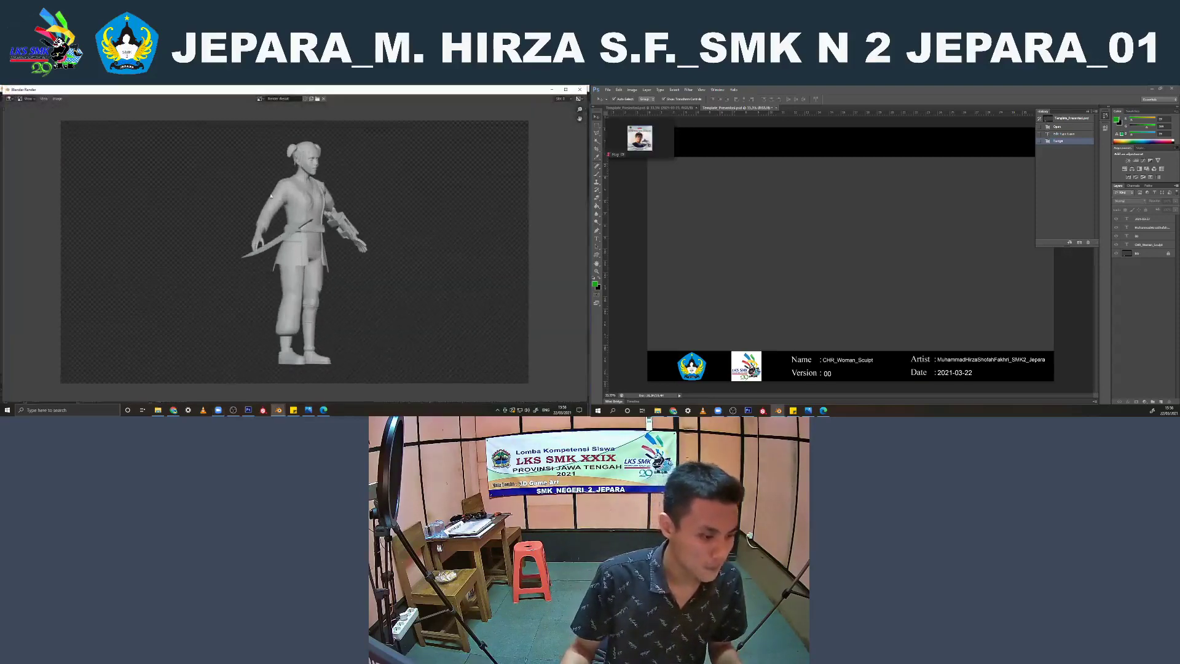
# Save the rendered image as perpectif.png with 16-bit color depth and increased compression, and close the render window
pyautogui.click(57, 98)
pyautogui.click(69, 147)
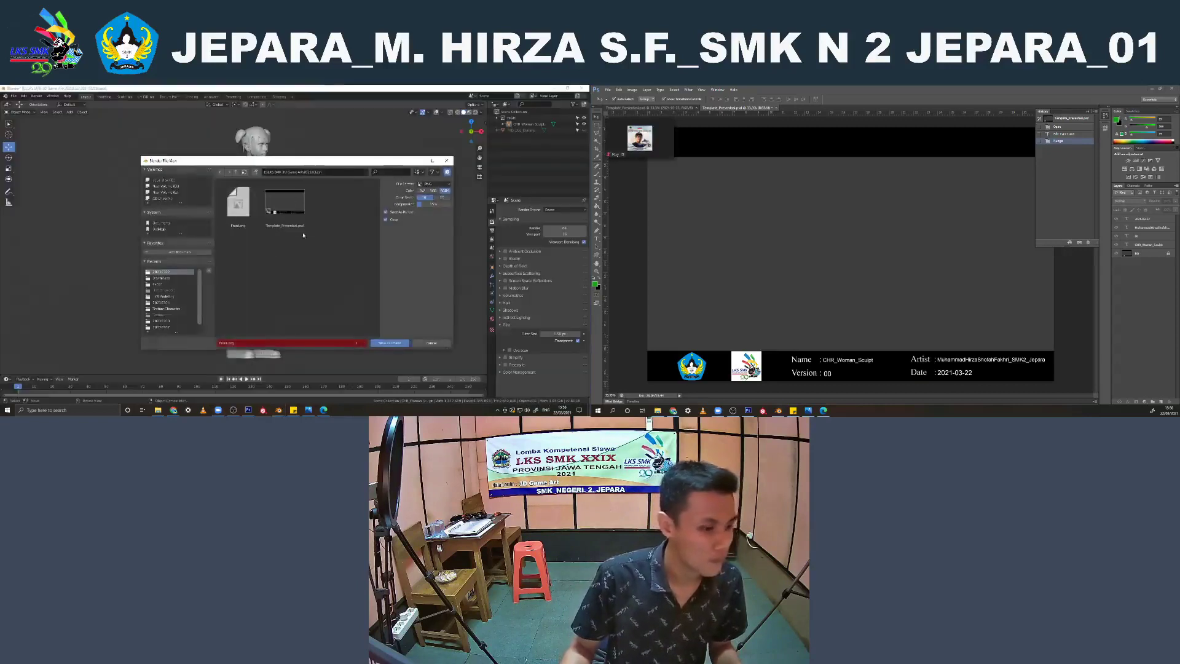
pyautogui.click(244, 343)
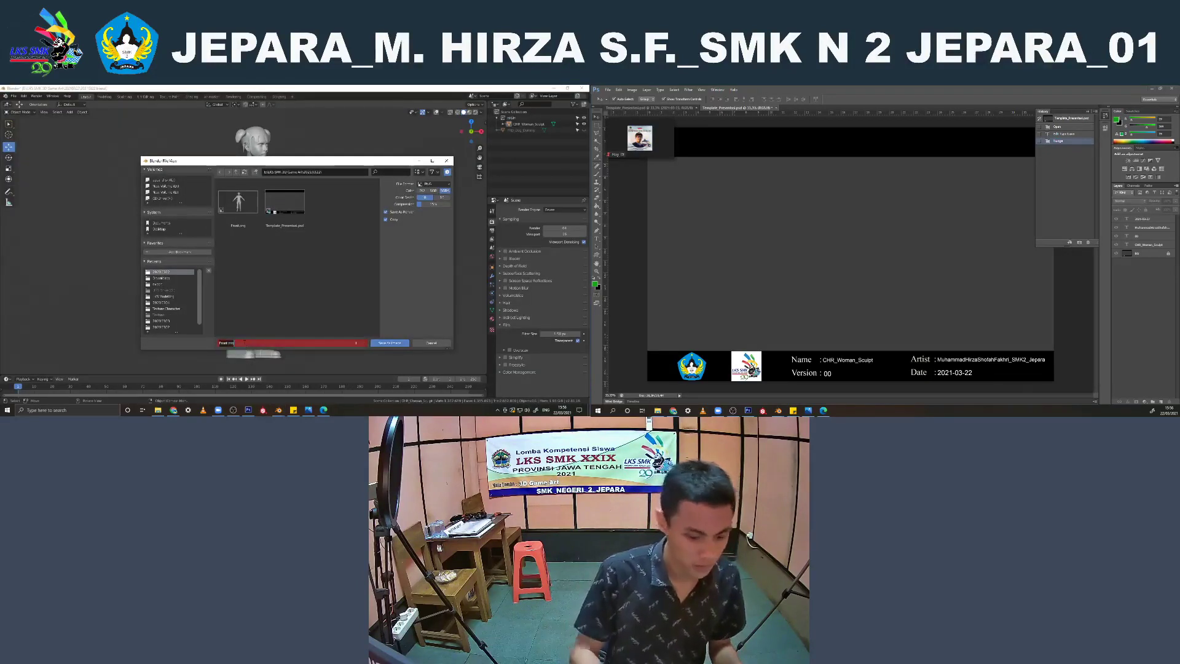
pyautogui.press('BackSpace')
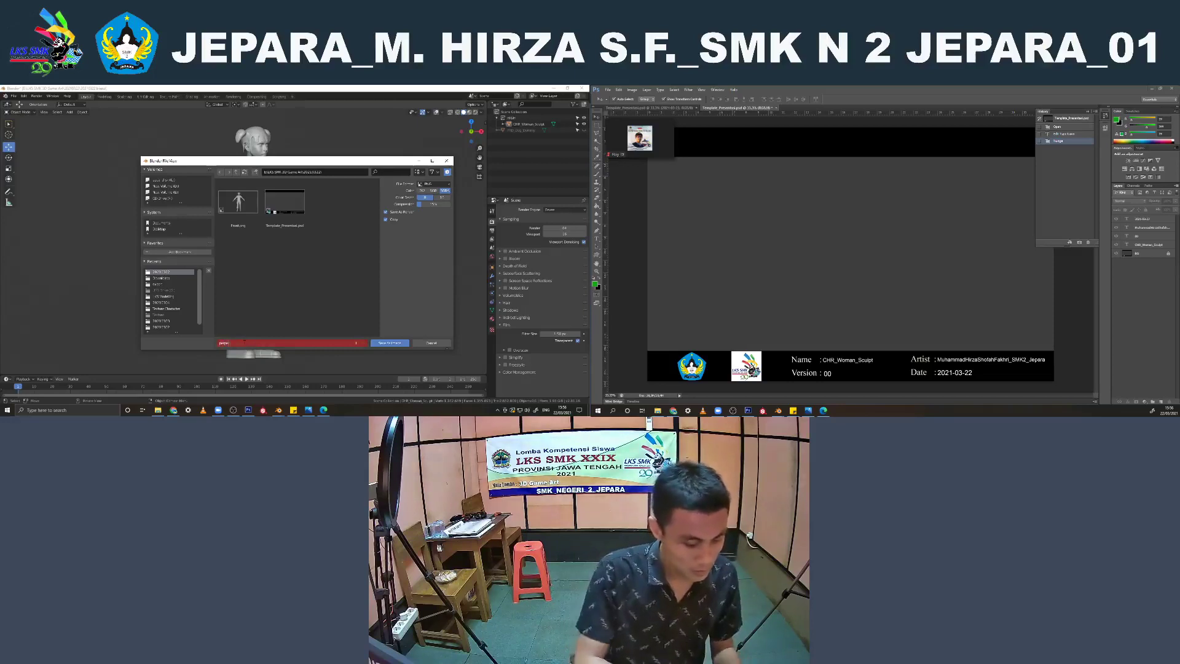
pyautogui.write('perpectif')
pyautogui.press('Return')
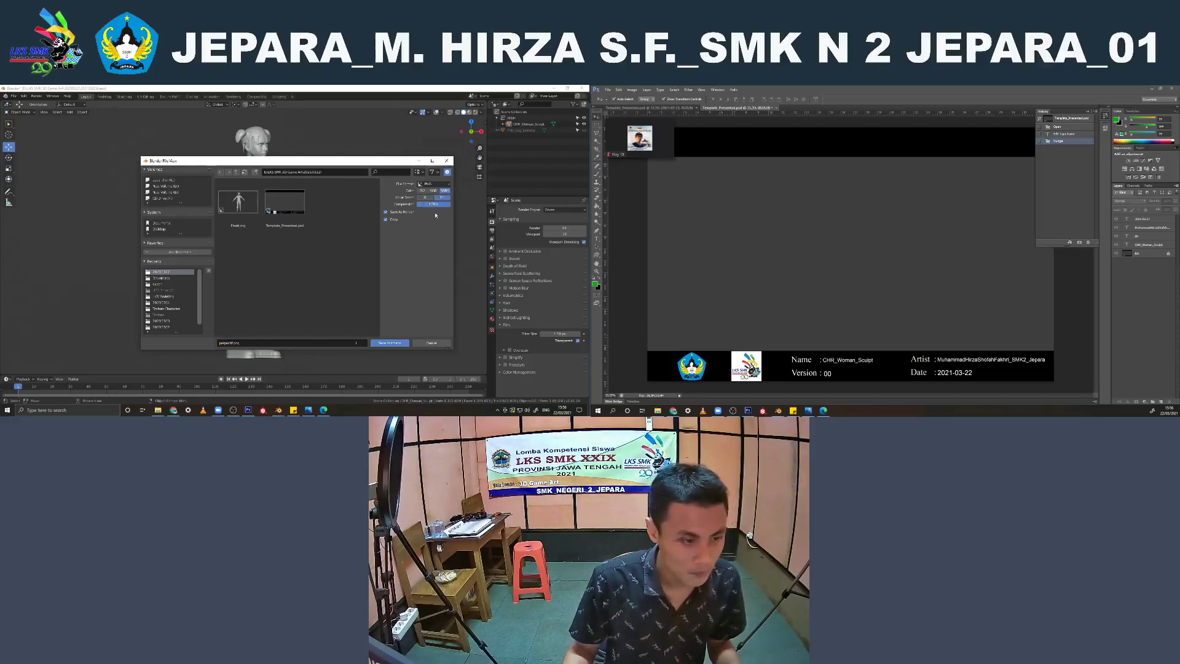
pyautogui.click(389, 344)
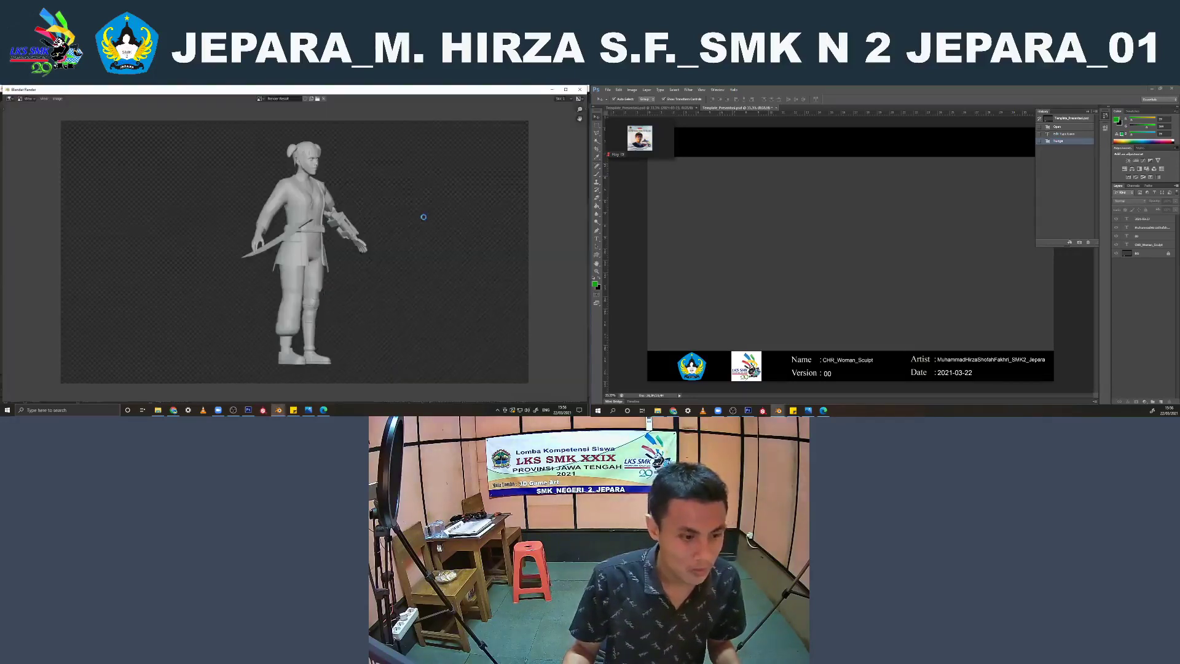
pyautogui.click(580, 89)
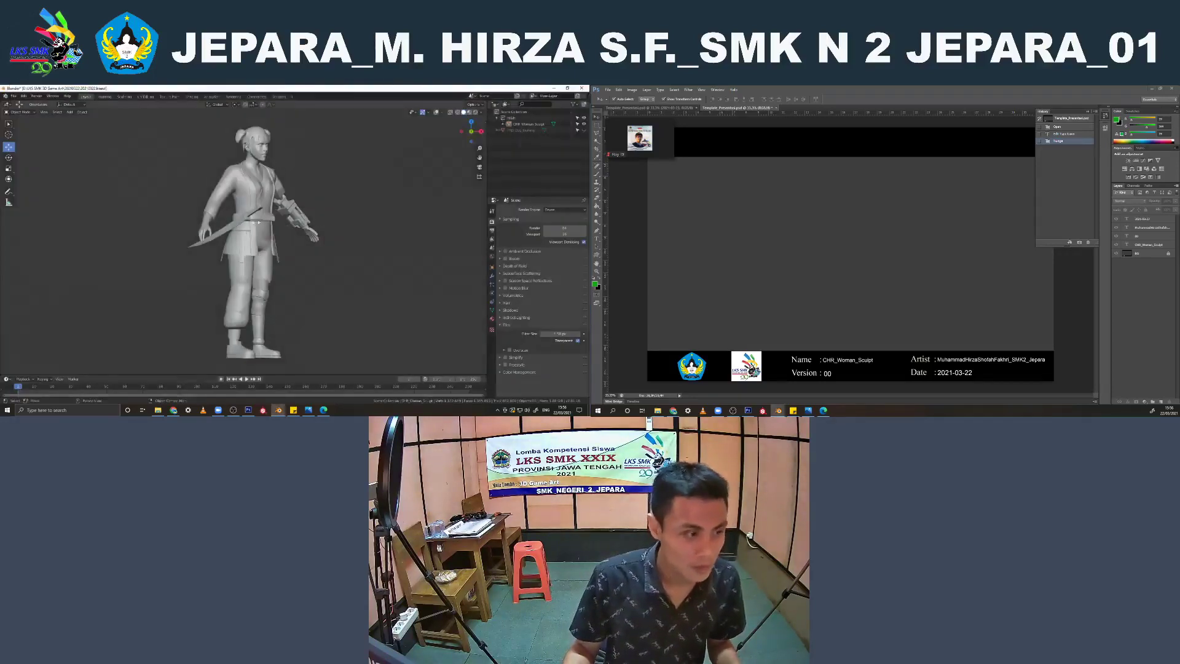
# Select the character and rotate it another 45 degrees about global Z into a side profile
pyautogui.click(246, 223)
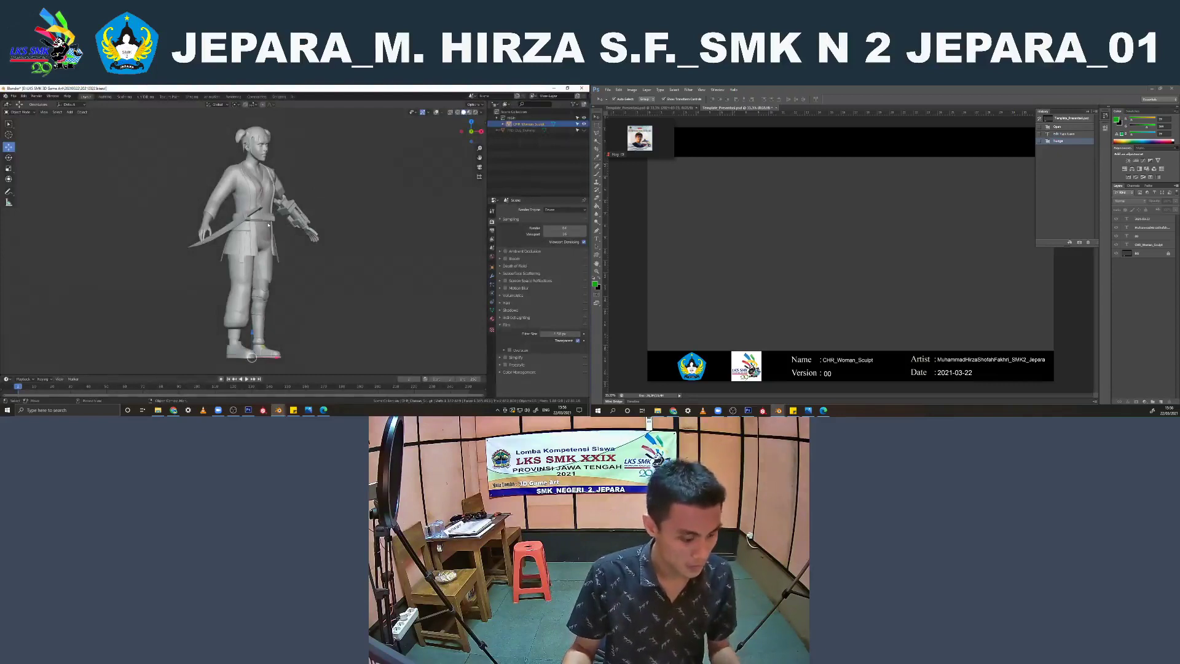
pyautogui.press('r')
pyautogui.press('z')
pyautogui.press('9')
pyautogui.press('0')
pyautogui.press('Return')
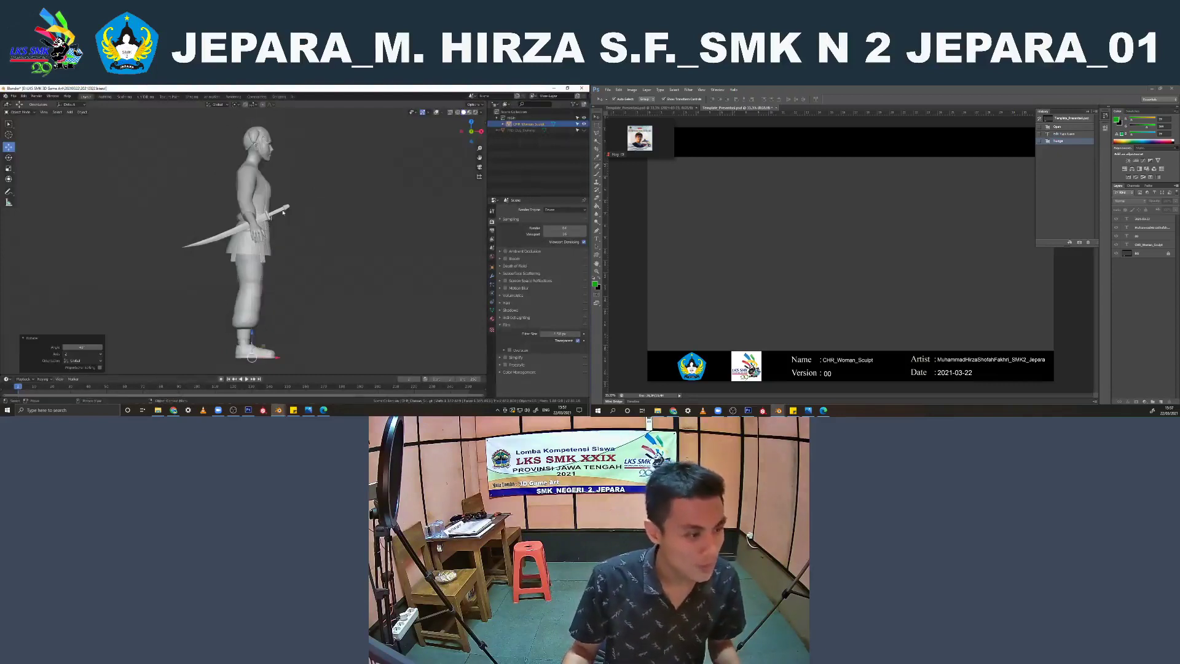
# Render the side profile viewport, examine the result up close, and close the render window
pyautogui.click(44, 113)
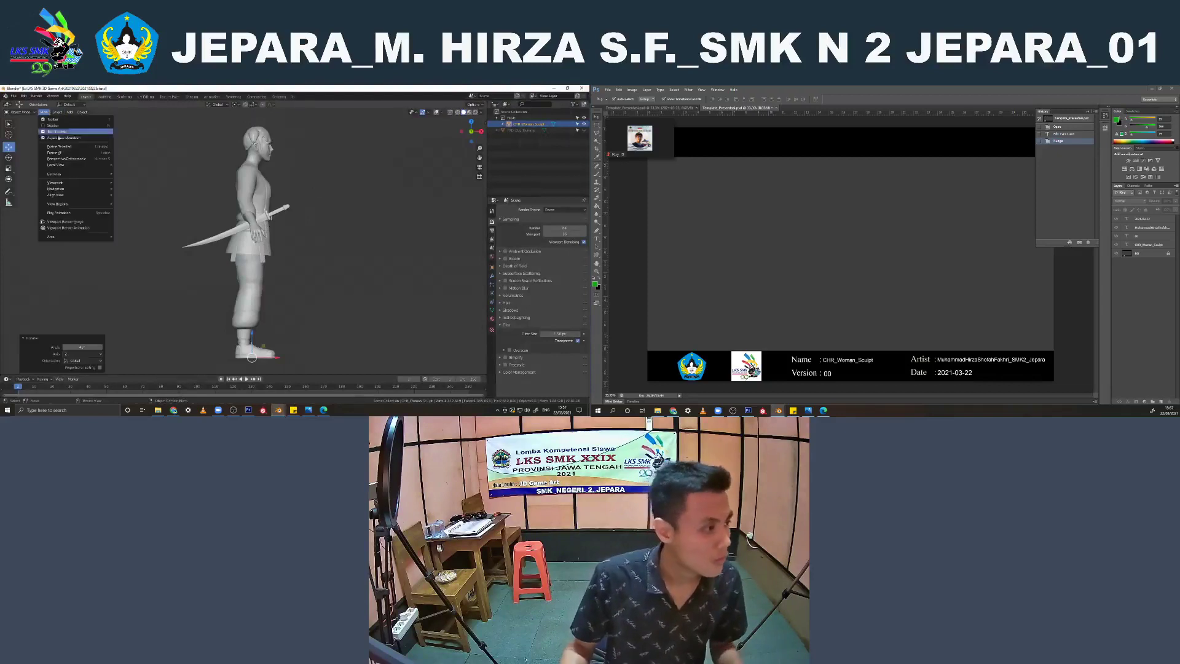
pyautogui.click(69, 222)
pyautogui.scroll(-1, 327, 213)
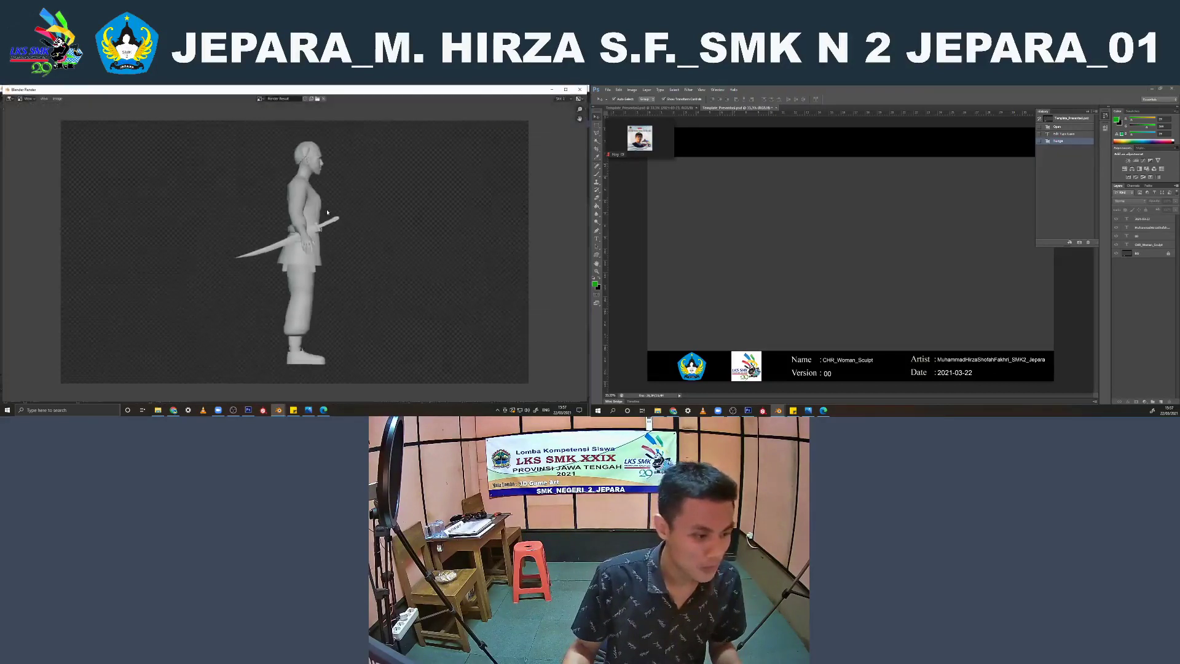
pyautogui.scroll(1, 327, 212)
pyautogui.click(45, 99)
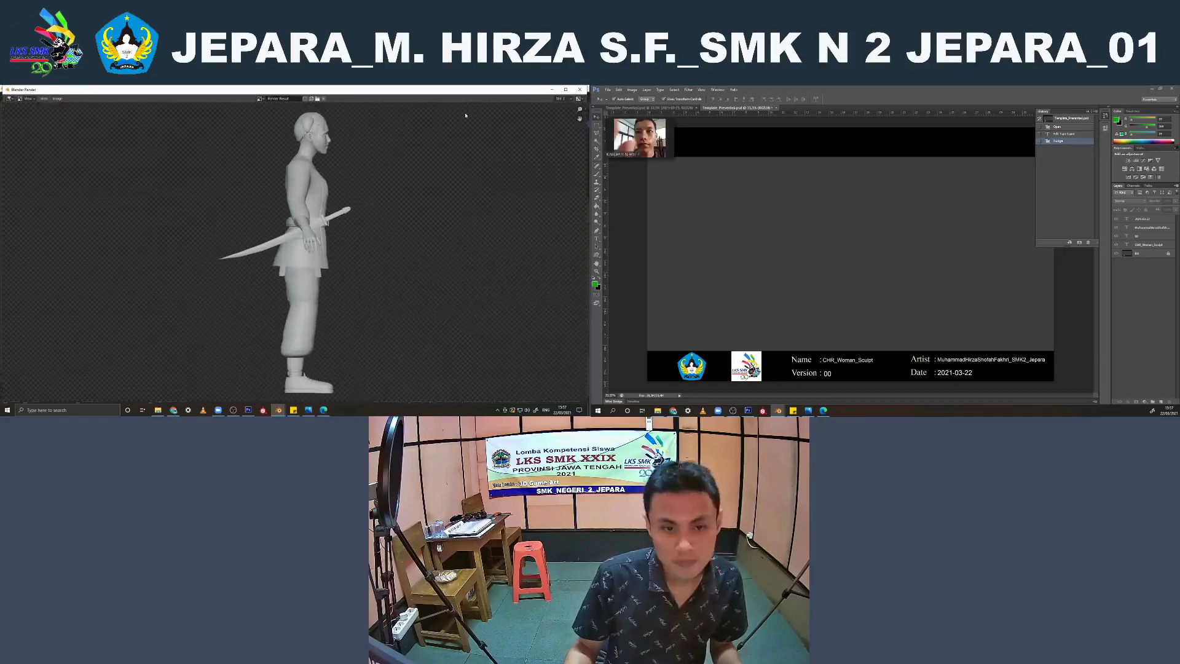
pyautogui.click(580, 89)
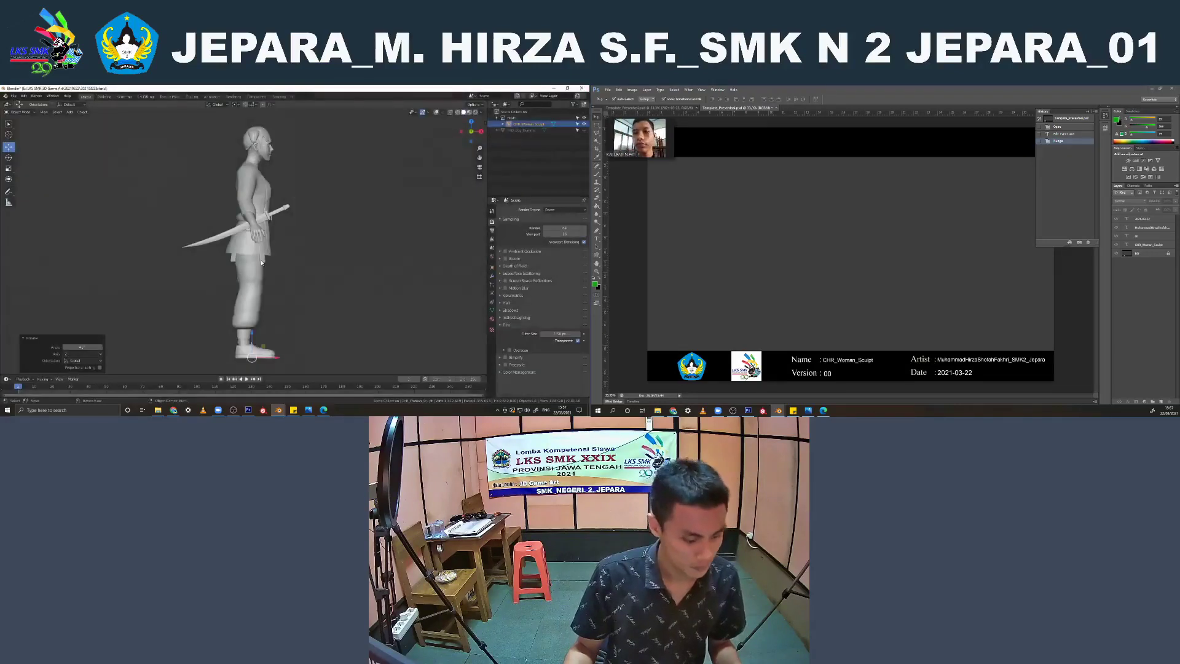
# Rotate the character another 45 degrees about Z and render the rear three-quarter viewport as an image
pyautogui.write('rz45')
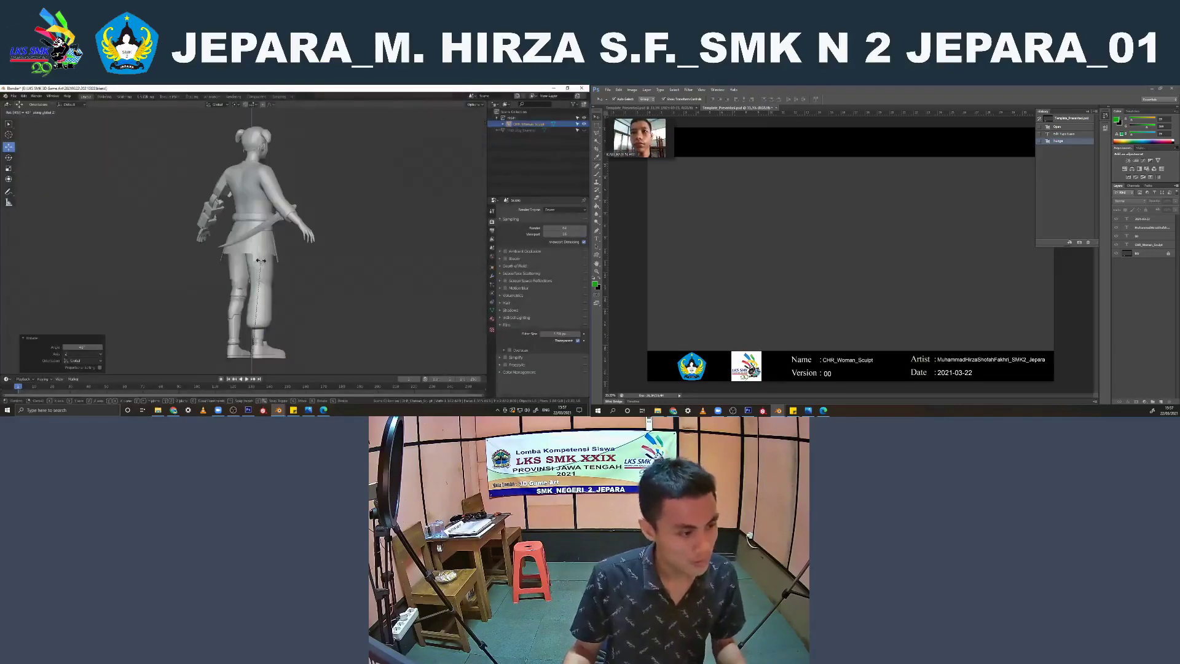
pyautogui.press('Return')
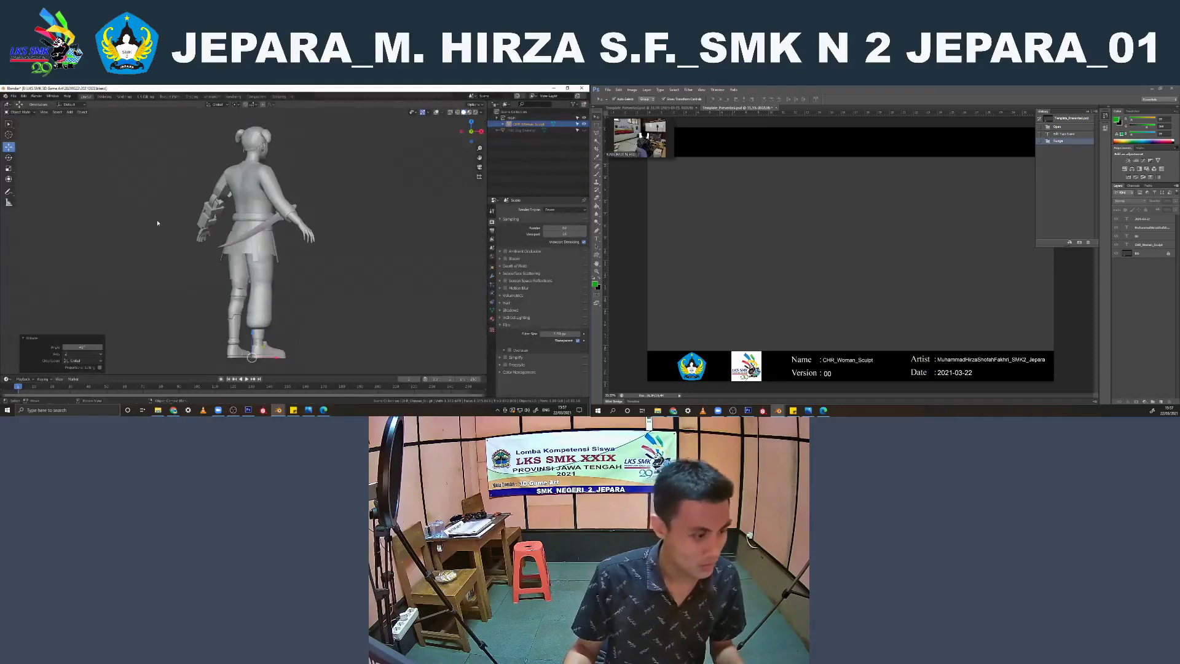
pyautogui.click(158, 221)
pyautogui.hotkey('ctrl', 'z')
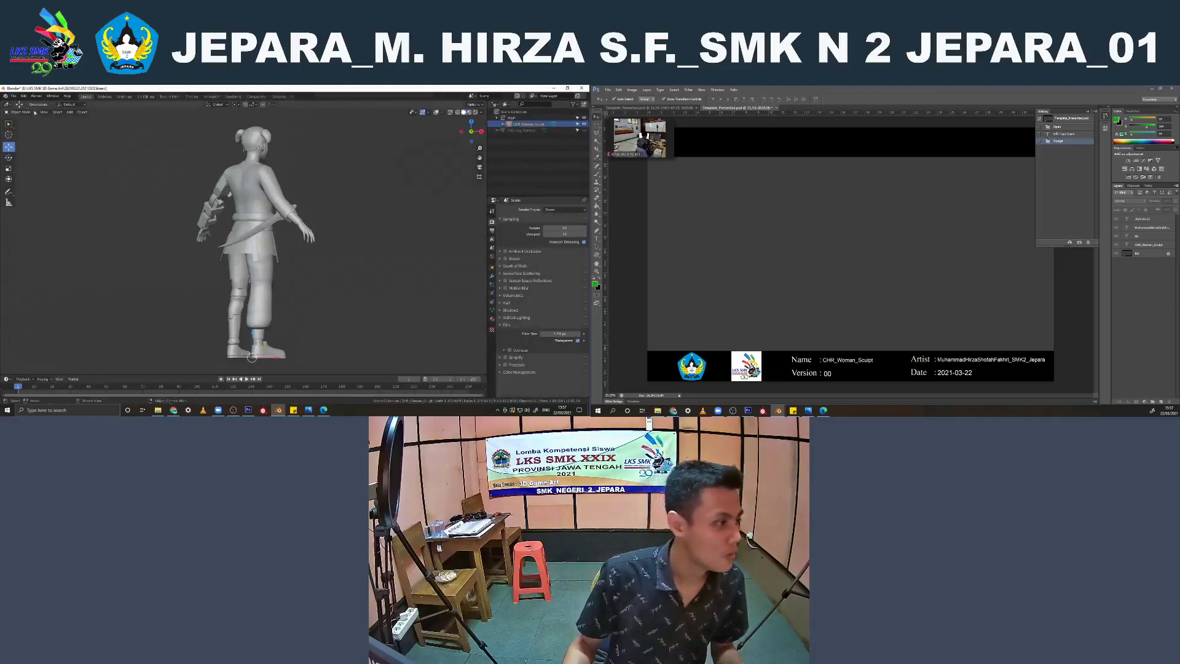
pyautogui.click(43, 112)
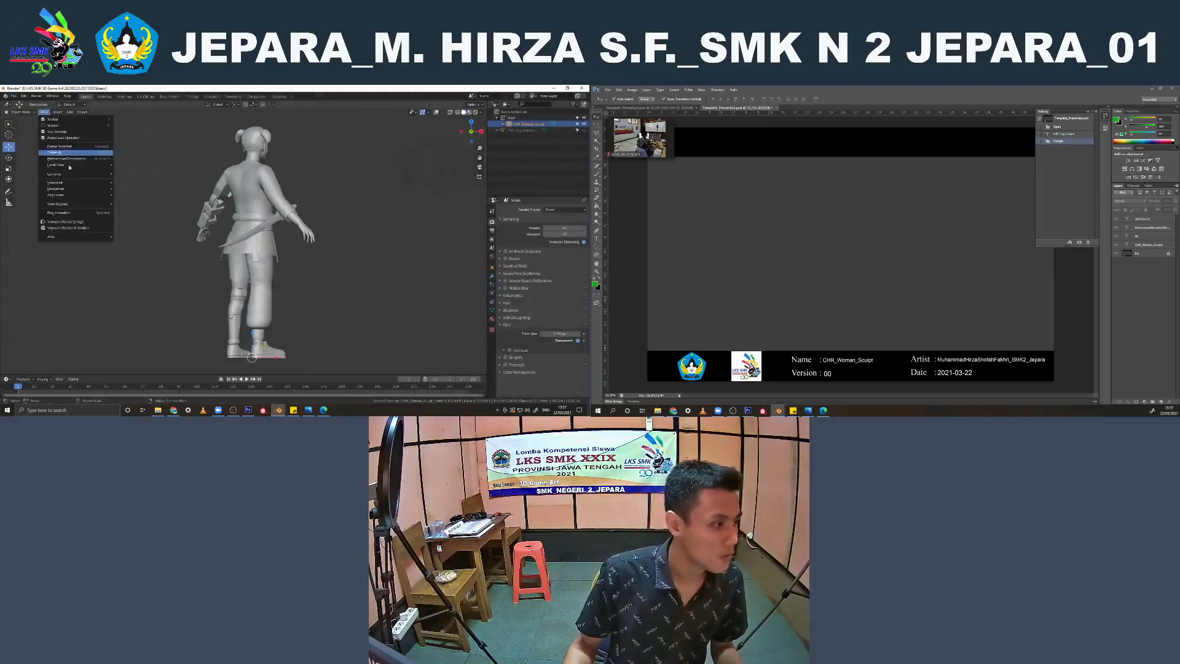
pyautogui.click(65, 221)
# Save the rear three-quarter render as belakang.png with 16-bit color depth and increased compression, and close the render window
pyautogui.click(57, 99)
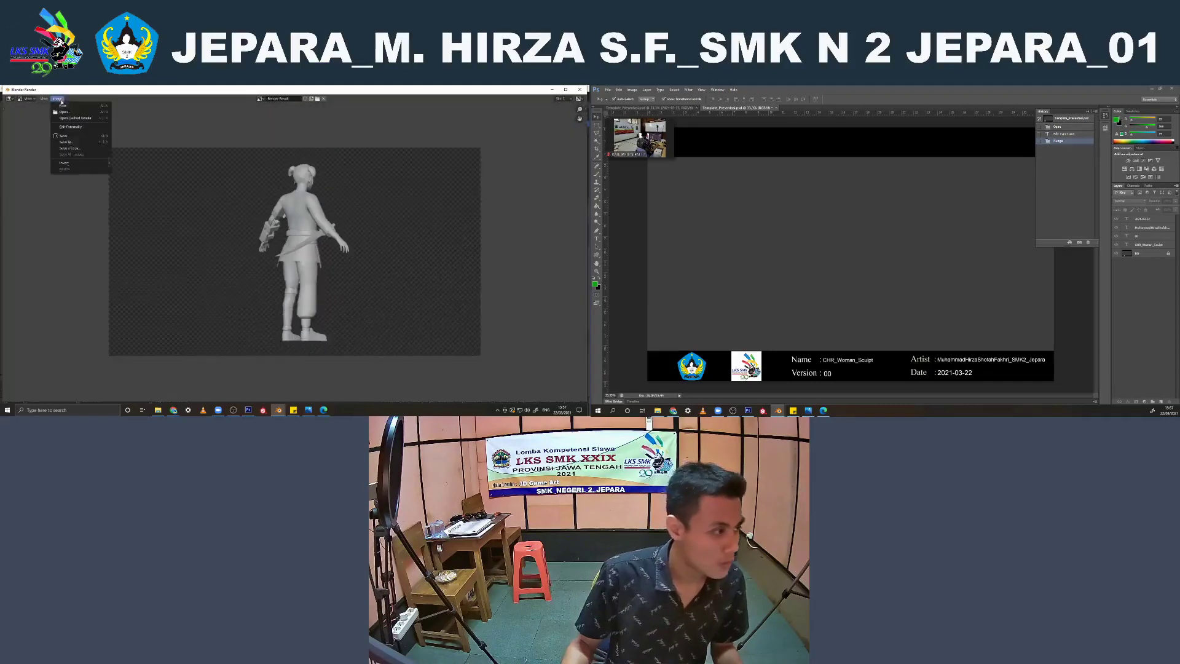
pyautogui.click(74, 143)
pyautogui.click(253, 345)
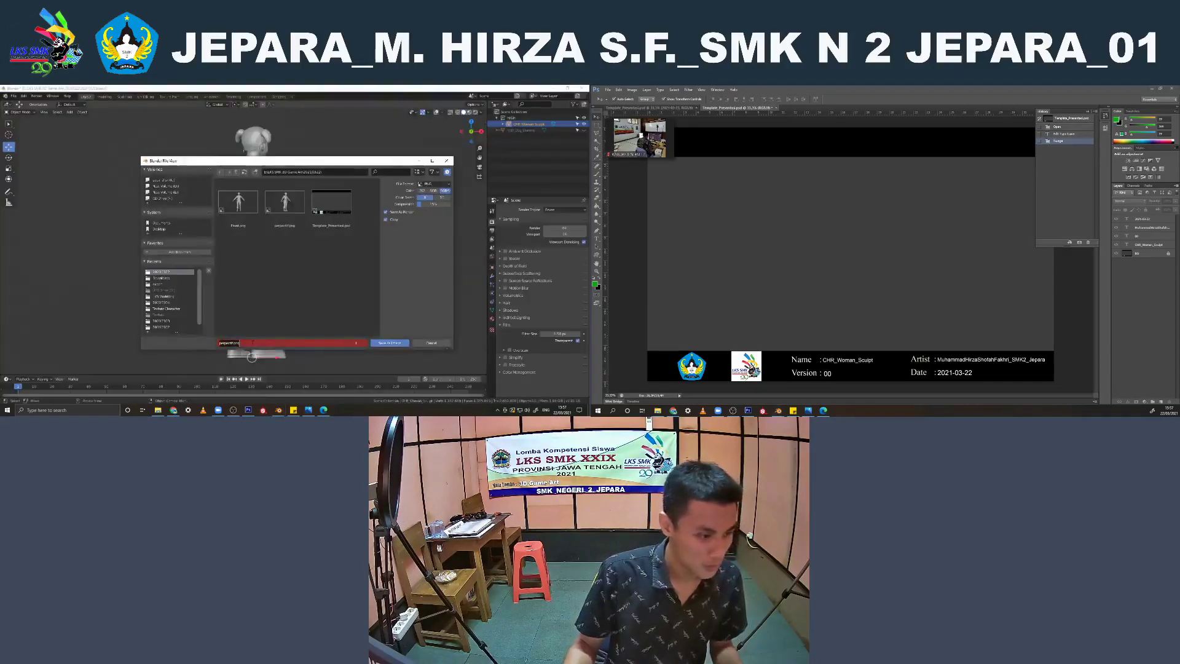
pyautogui.press('BackSpace')
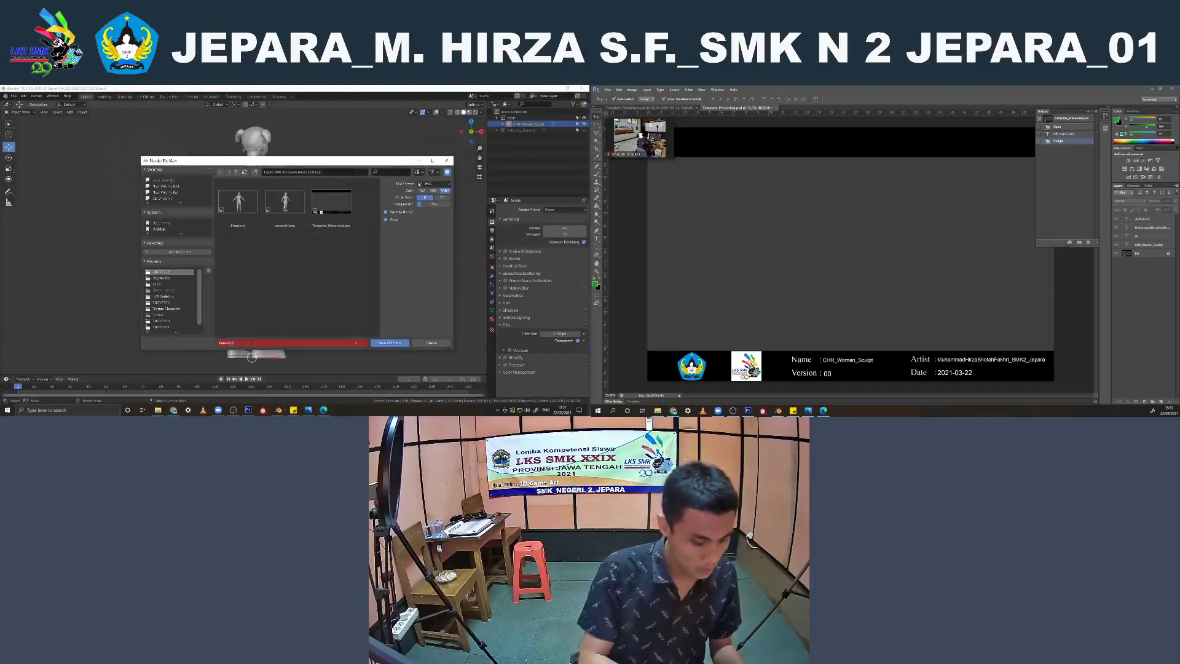
pyautogui.write('belakang')
pyautogui.press('Return')
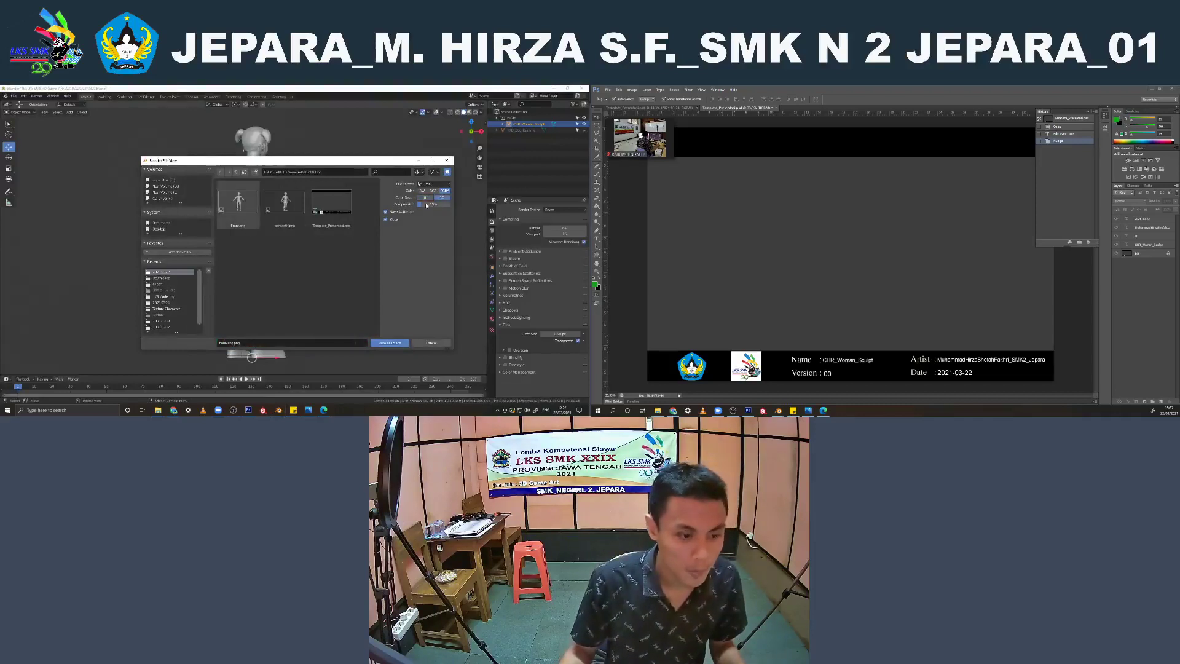
pyautogui.moveTo(427, 205); pyautogui.dragTo(452, 205)
pyautogui.click(387, 344)
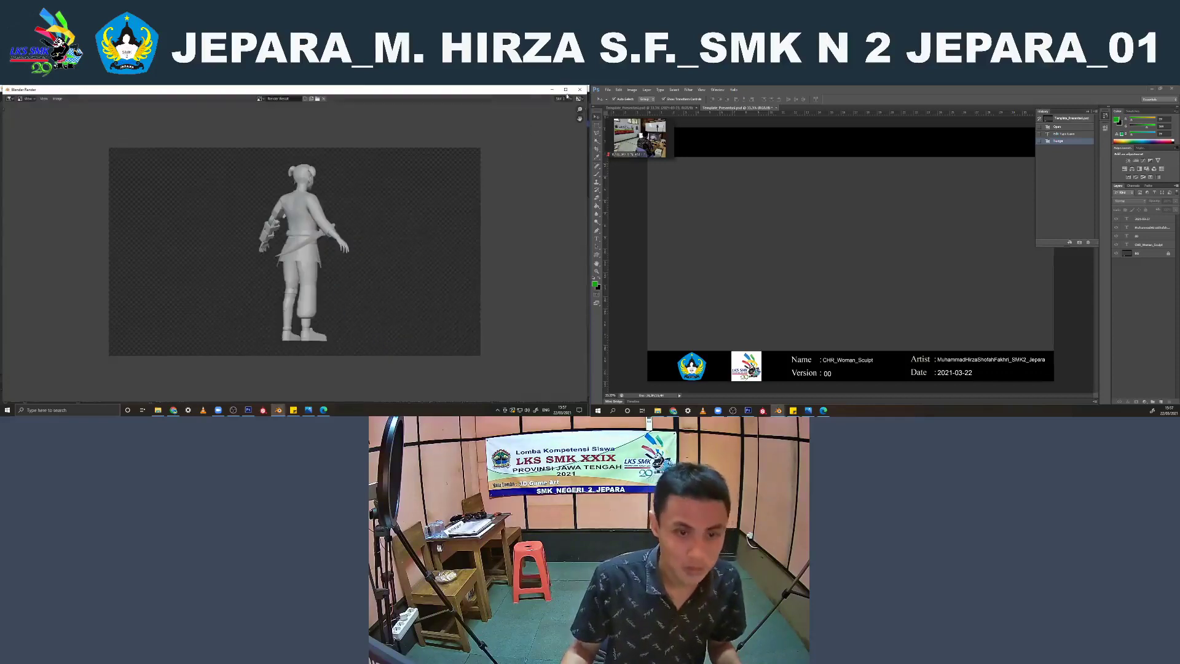
pyautogui.click(580, 89)
# Rotate the character 90 degrees about global Z to another rear view and render the viewport as an image
pyautogui.write('rz')
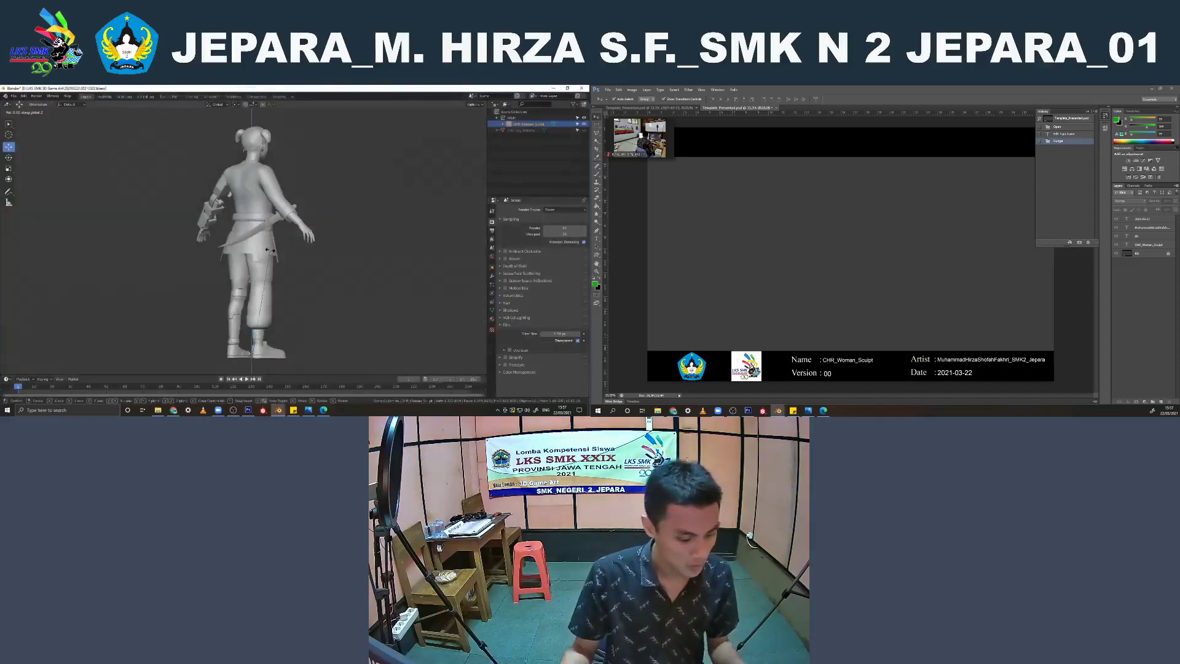
pyautogui.write('90')
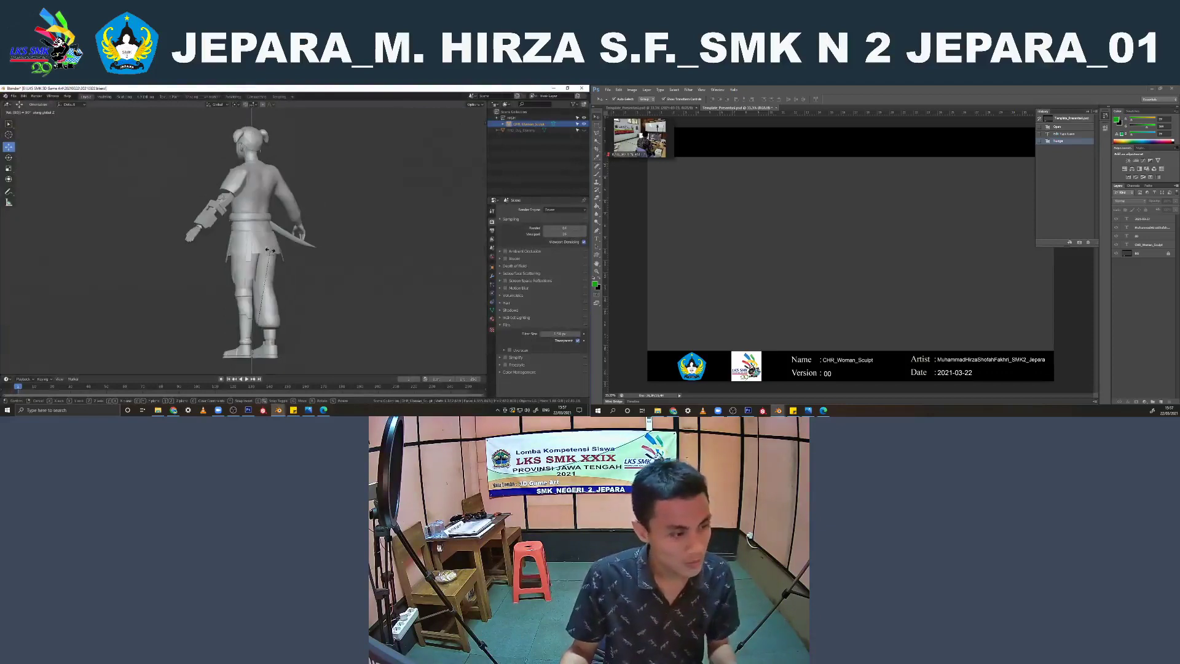
pyautogui.press('Return')
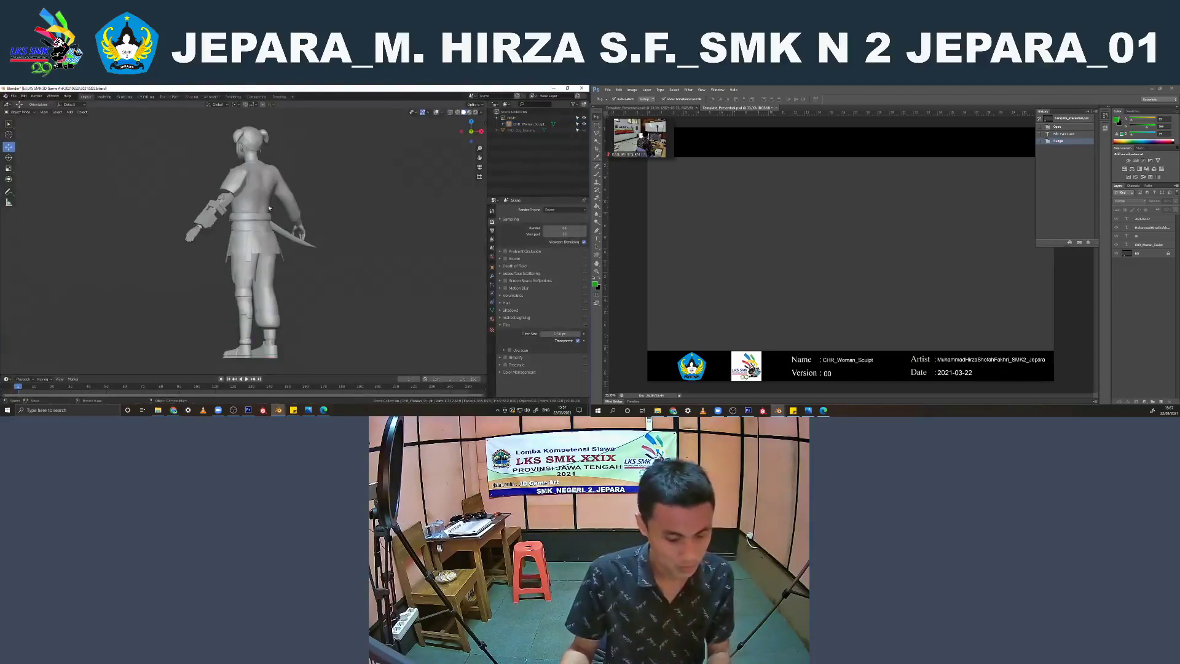
pyautogui.click(43, 112)
pyautogui.click(69, 222)
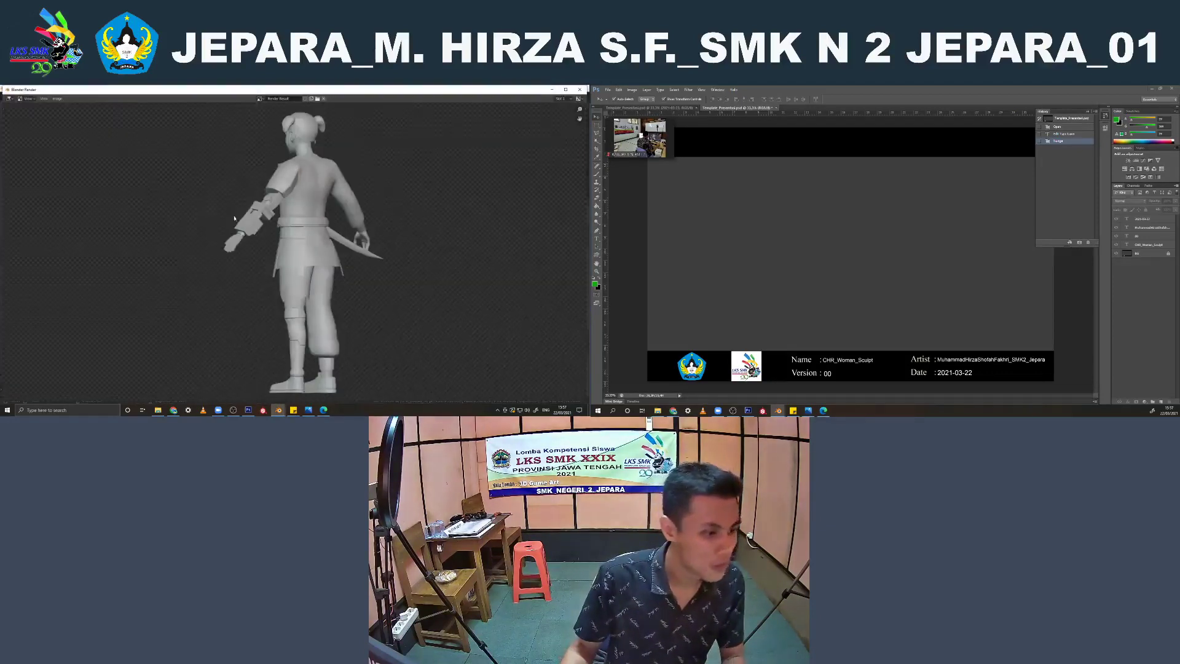
# Save the new rear render over belakang.png with 16-bit color depth and maximum compression, and close the render window
pyautogui.click(57, 98)
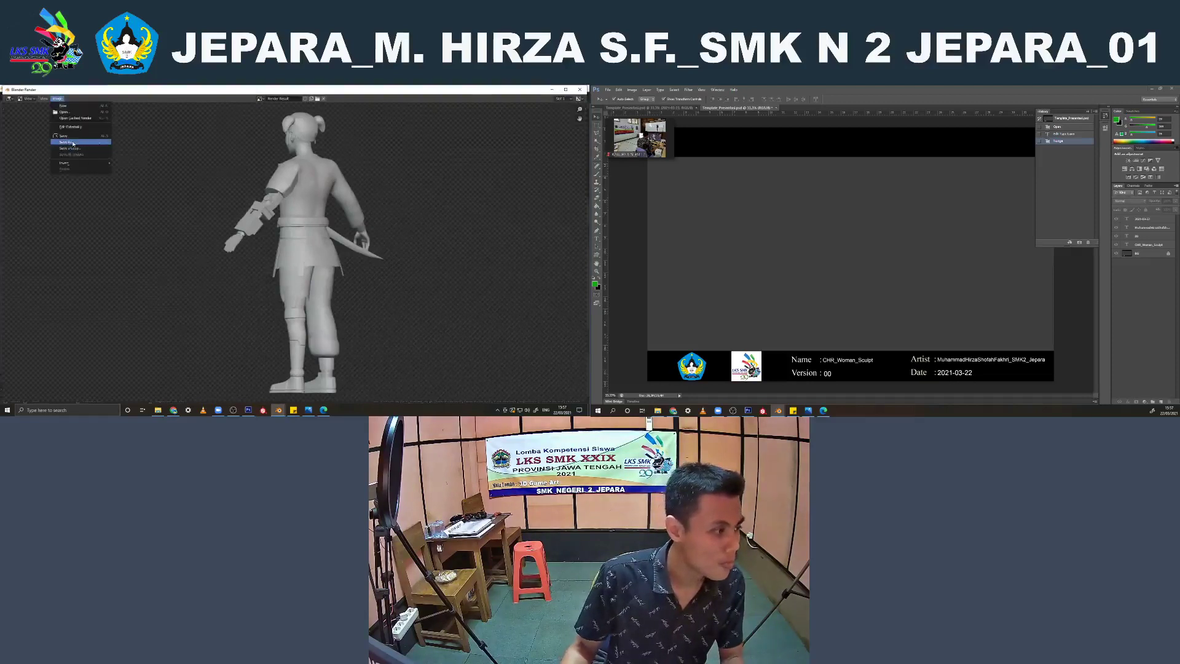
pyautogui.click(70, 148)
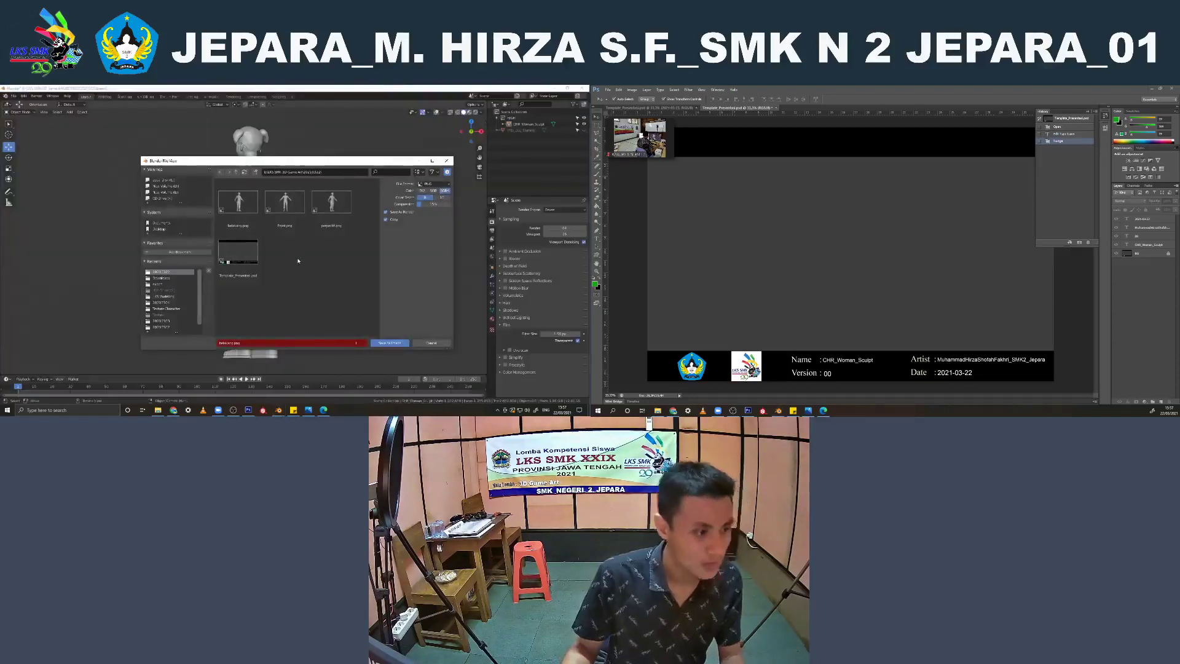
pyautogui.click(257, 342)
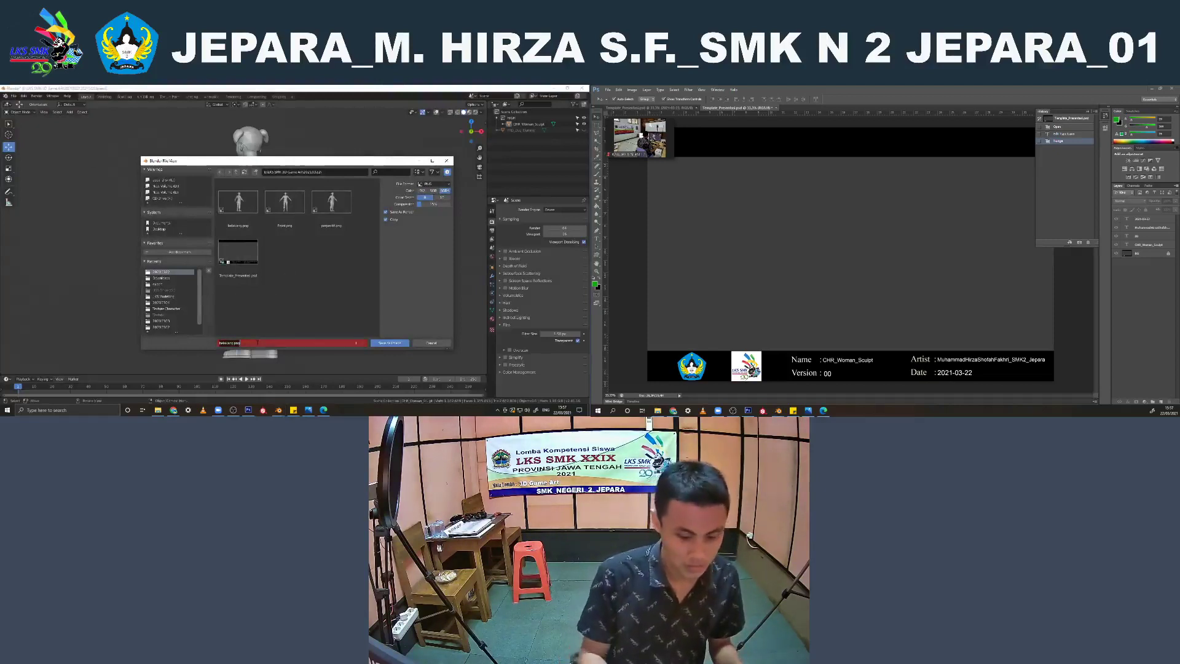
pyautogui.click(239, 202)
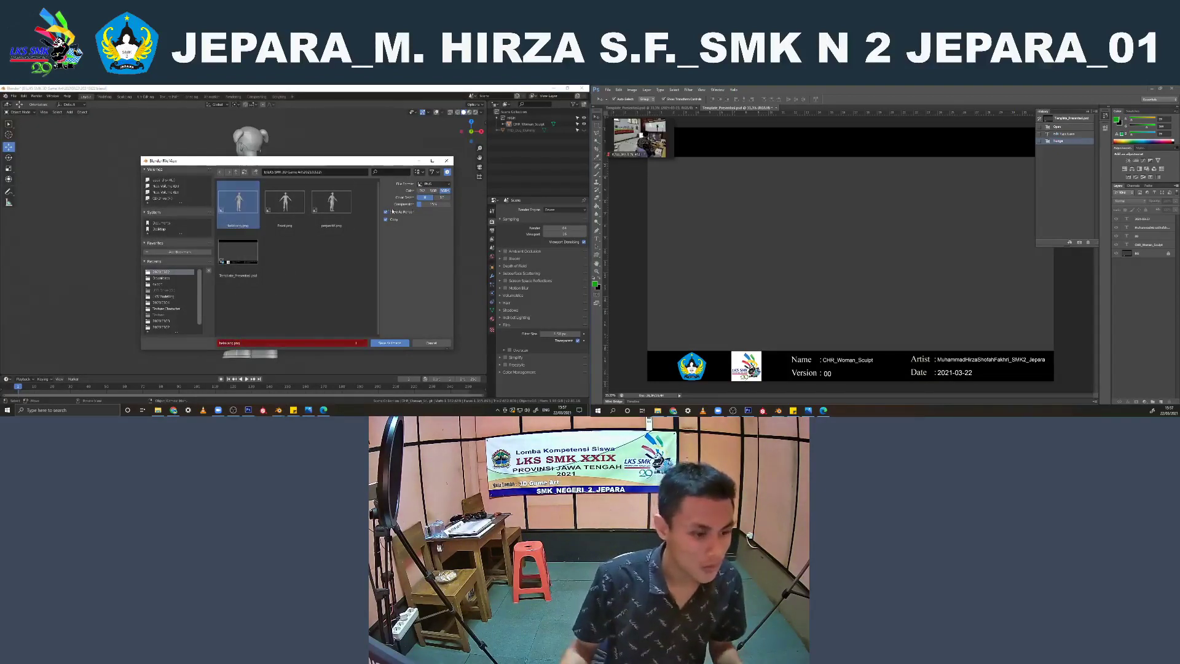
pyautogui.click(442, 198)
pyautogui.moveTo(438, 205); pyautogui.dragTo(468, 204)
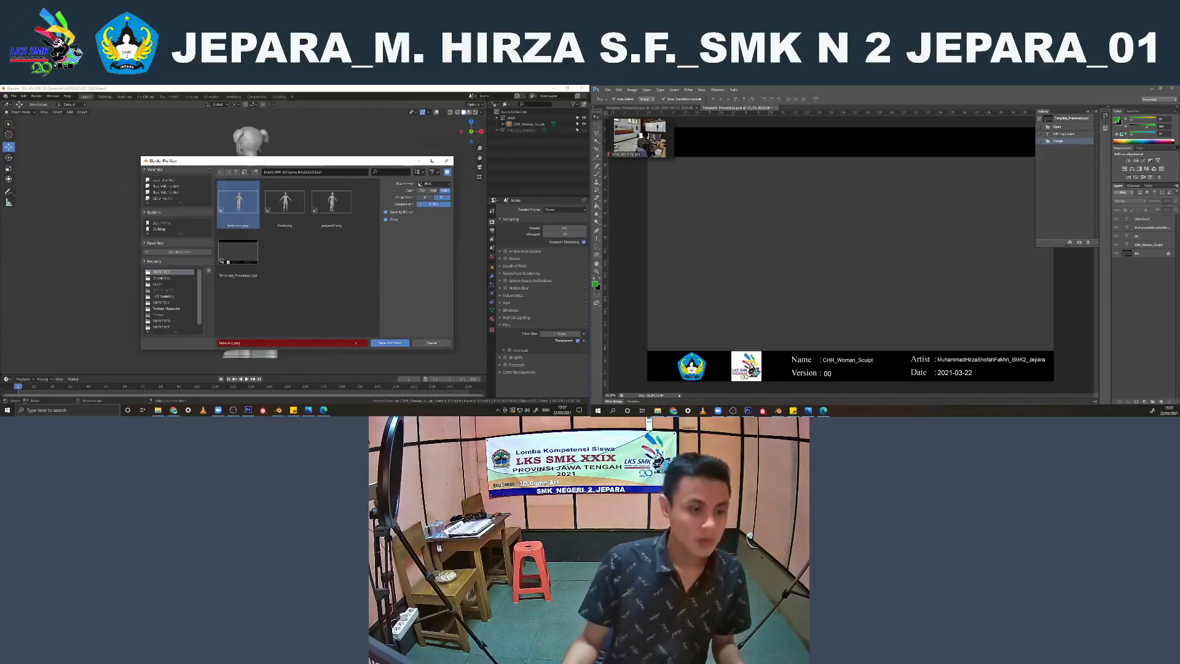
pyautogui.click(381, 344)
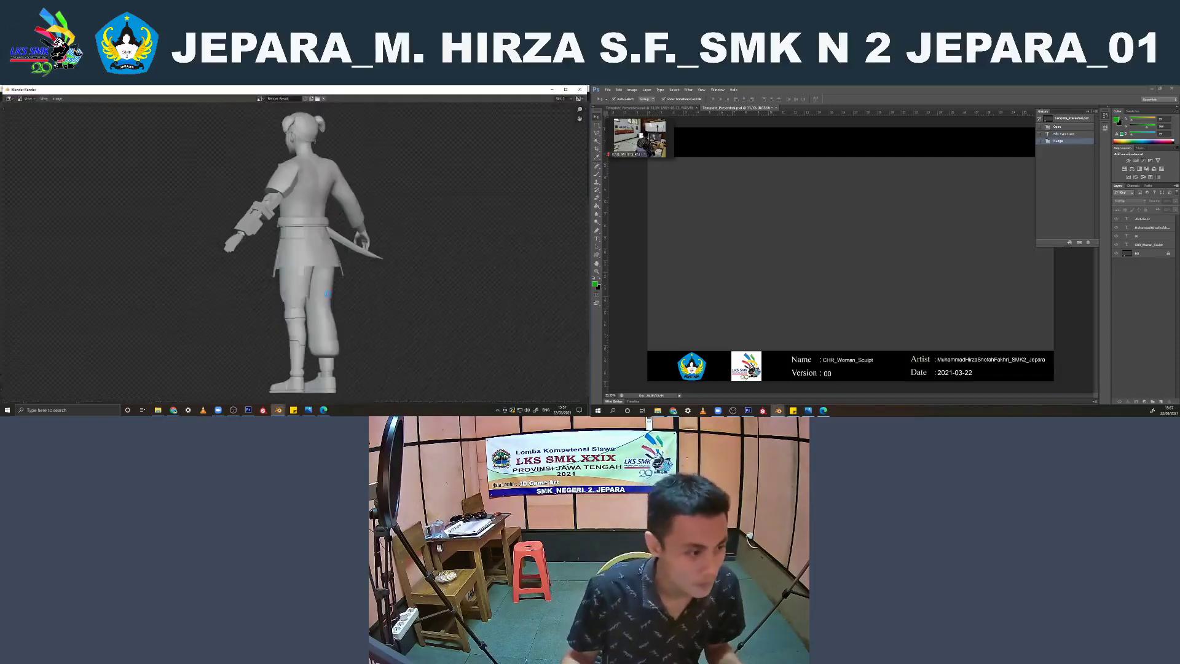
pyautogui.press('Escape')
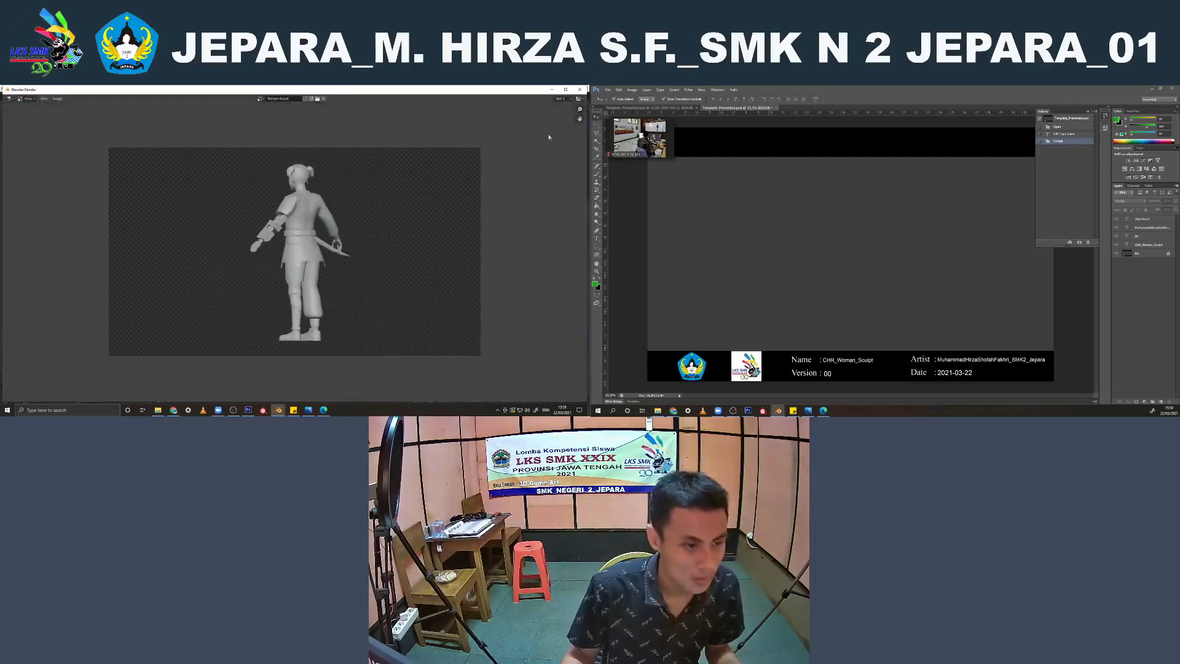
# Select the character and rotate it 180 degrees and another 45 degrees about global Z into a side profile
pyautogui.click(259, 226)
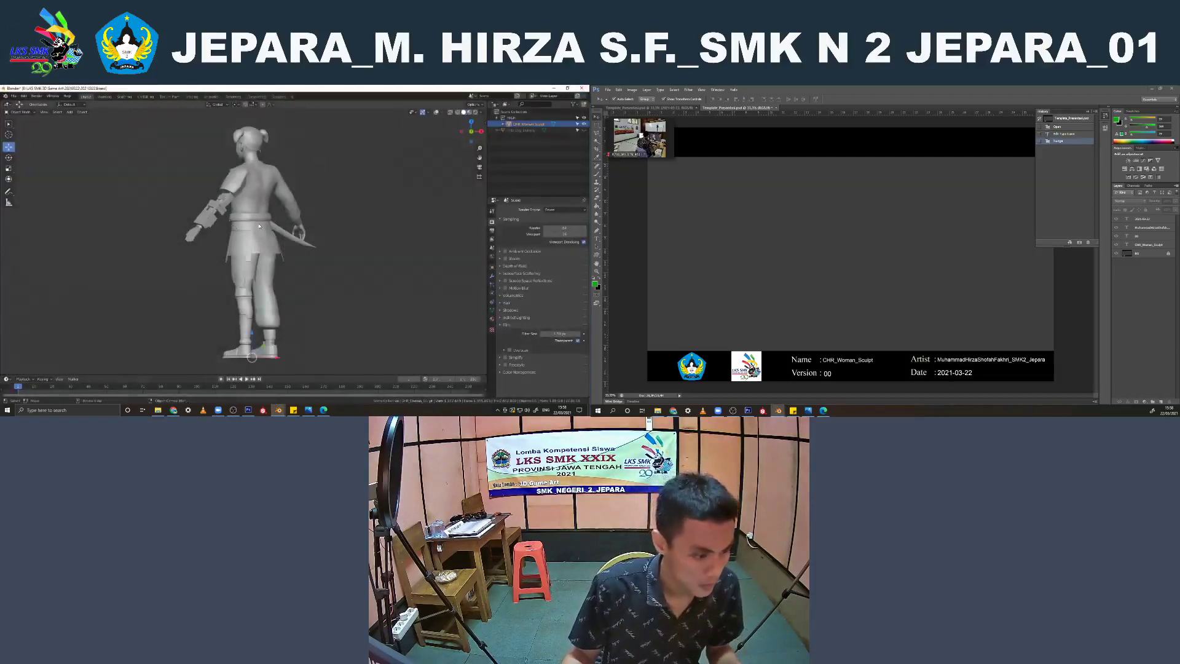
pyautogui.press('r')
pyautogui.press('z')
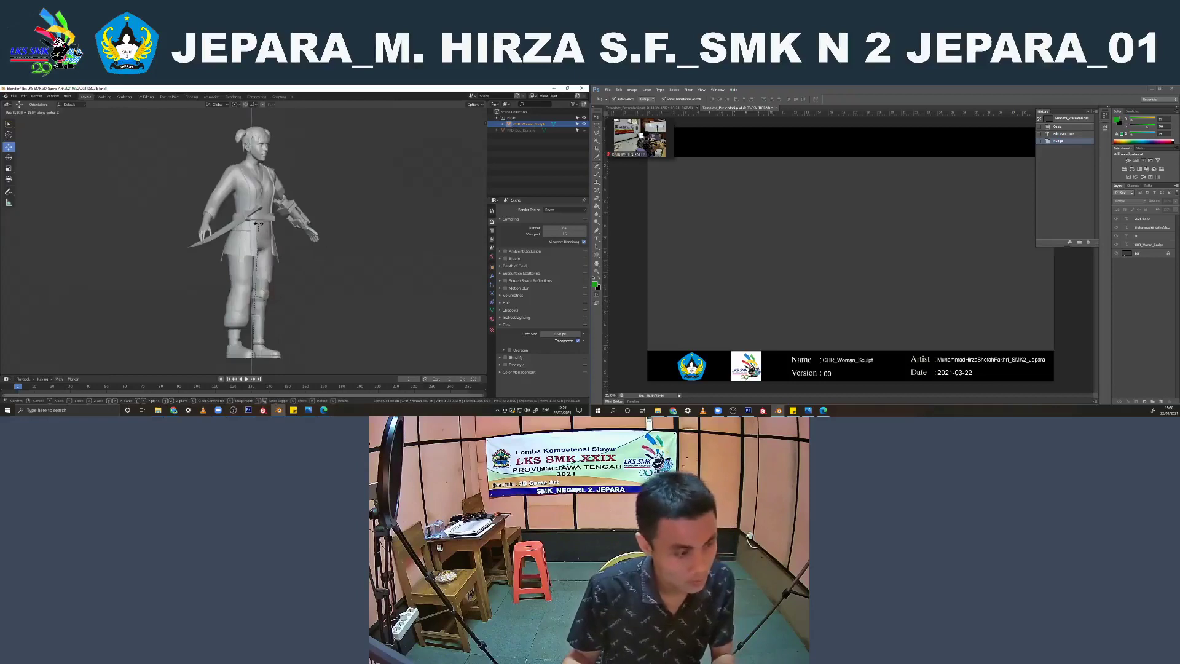
pyautogui.click(259, 226)
pyautogui.write('rz45')
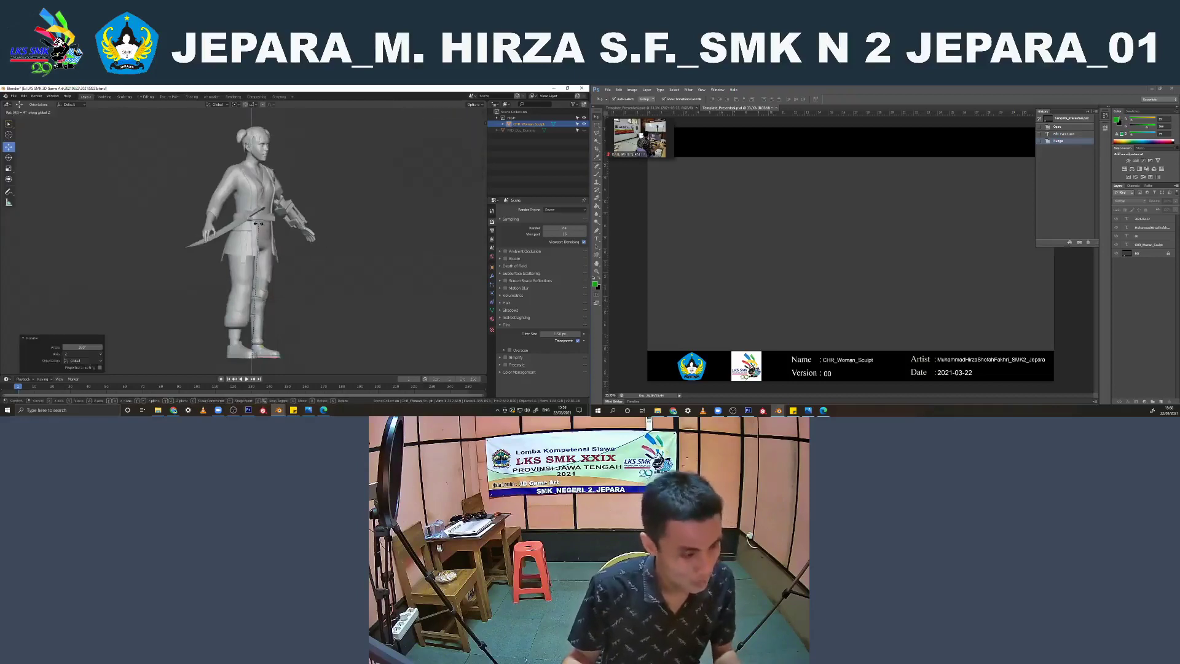
pyautogui.press('Return')
pyautogui.click(309, 215)
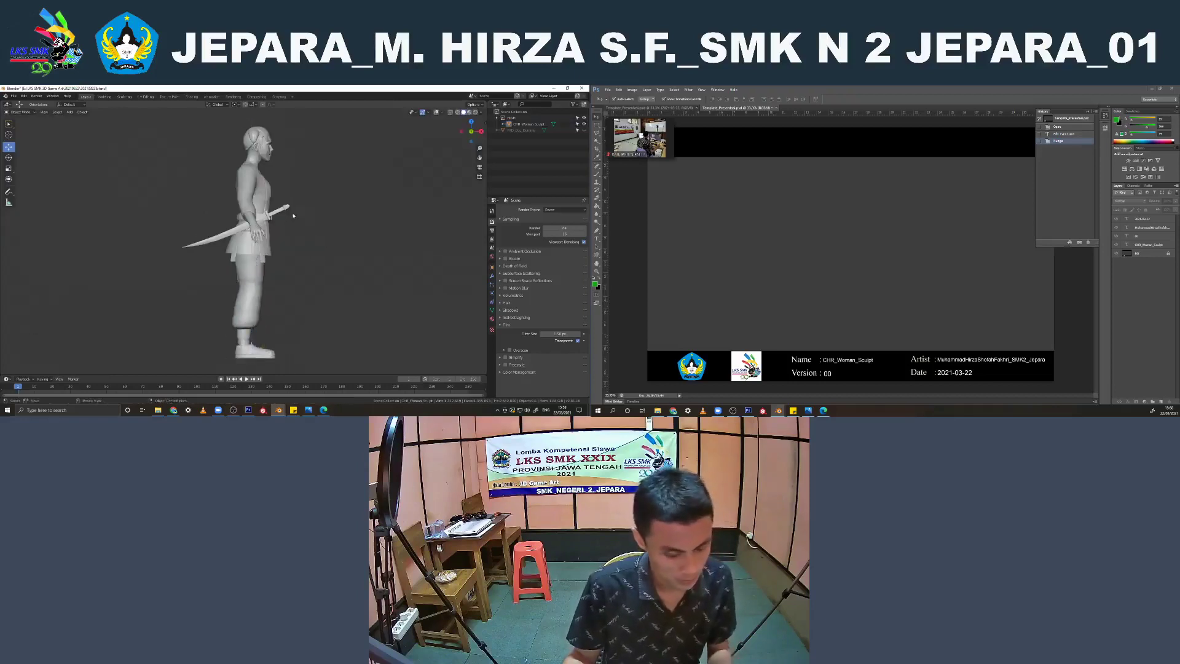
# Render the side profile viewport as an image
pyautogui.click(47, 117)
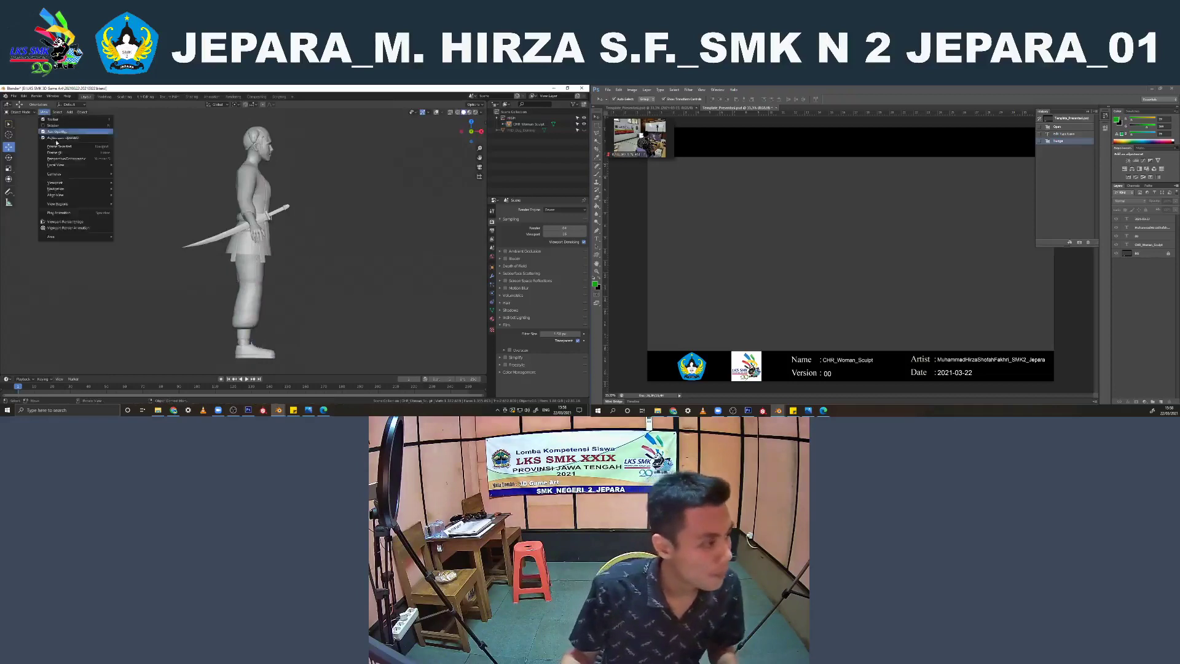
pyautogui.click(68, 219)
pyautogui.scroll(-1, 225, 200)
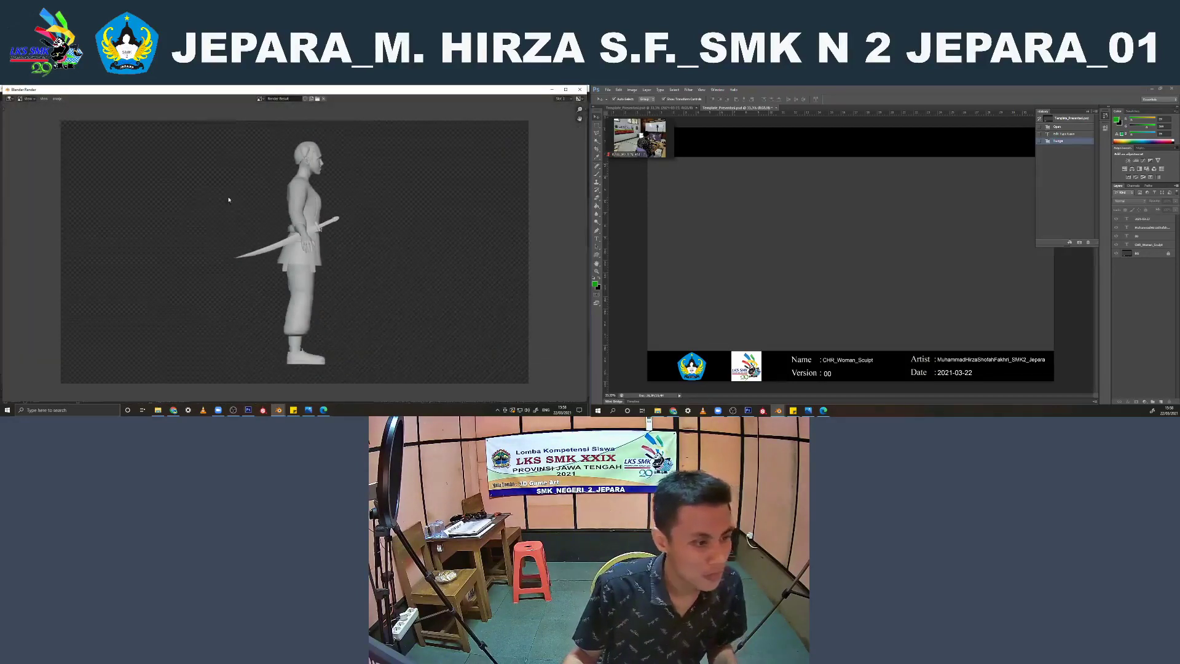
# Save the side profile render as samping.png with 16-bit color depth and maximum compression
pyautogui.click(43, 98)
pyautogui.moveTo(58, 99)
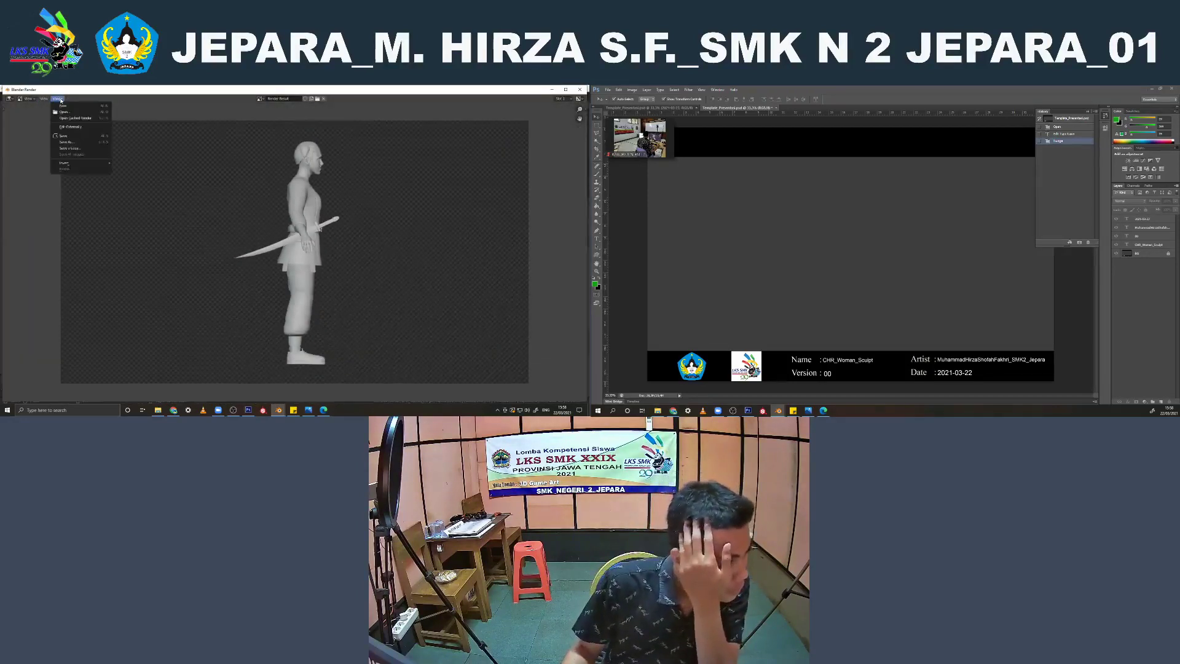
pyautogui.click(68, 146)
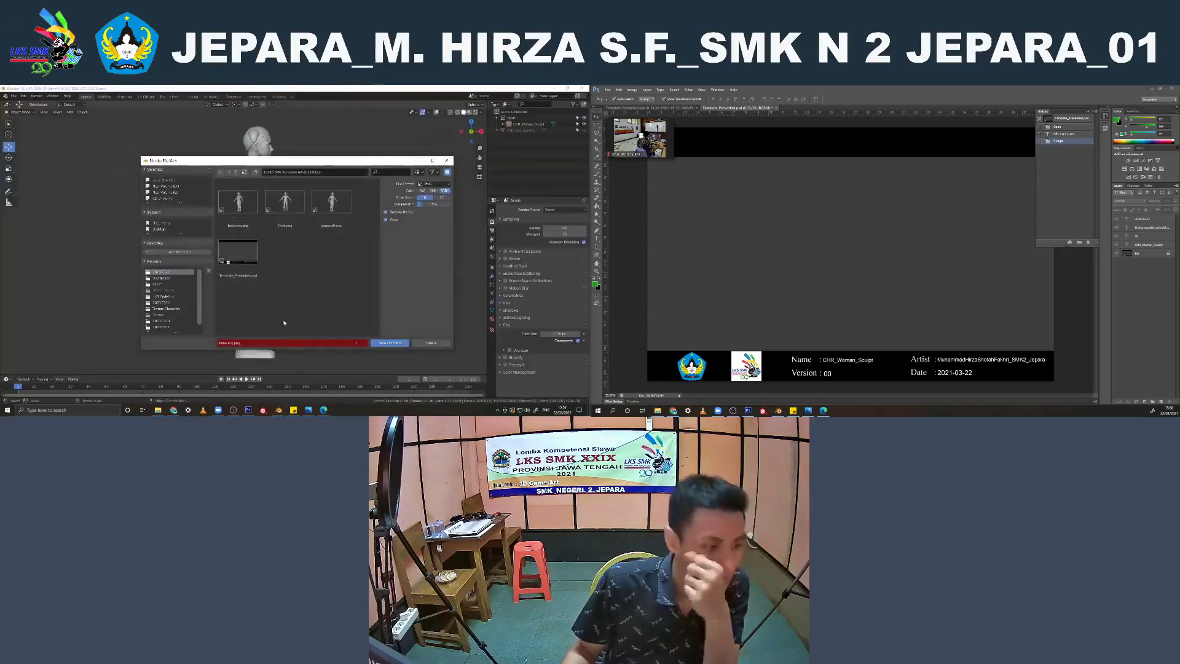
pyautogui.click(247, 344)
pyautogui.press('BackSpace')
pyautogui.write('sa')
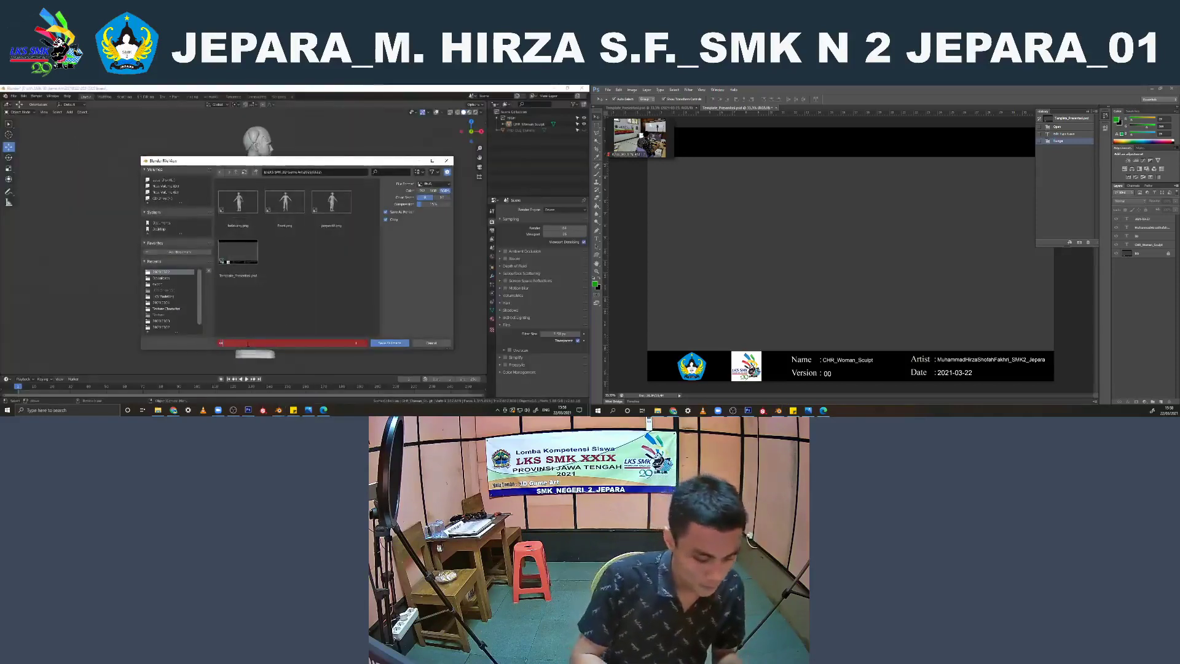
pyautogui.write('mping')
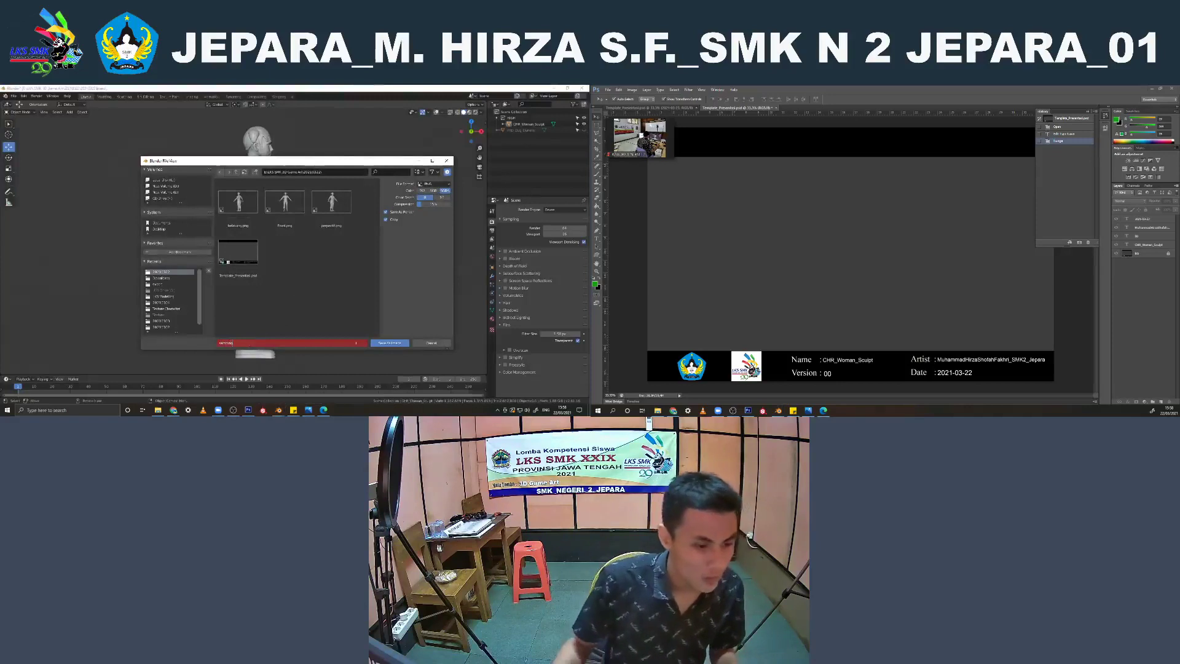
pyautogui.press('Return')
pyautogui.click(443, 198)
pyautogui.moveTo(443, 204); pyautogui.dragTo(472, 204)
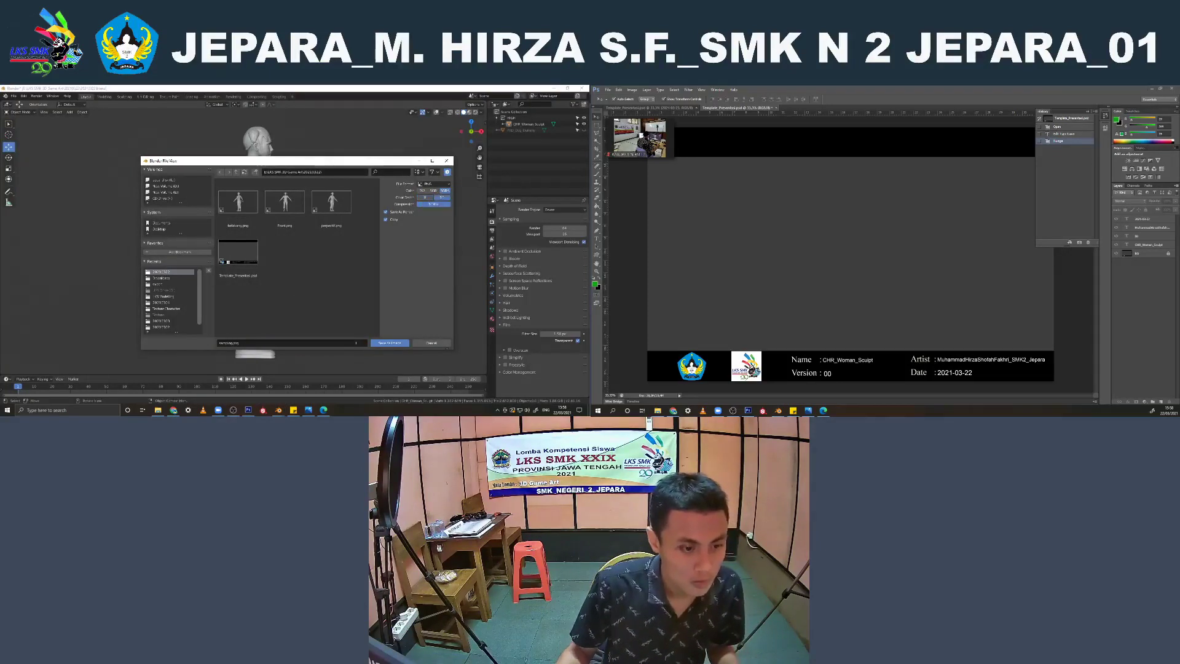
pyautogui.click(390, 343)
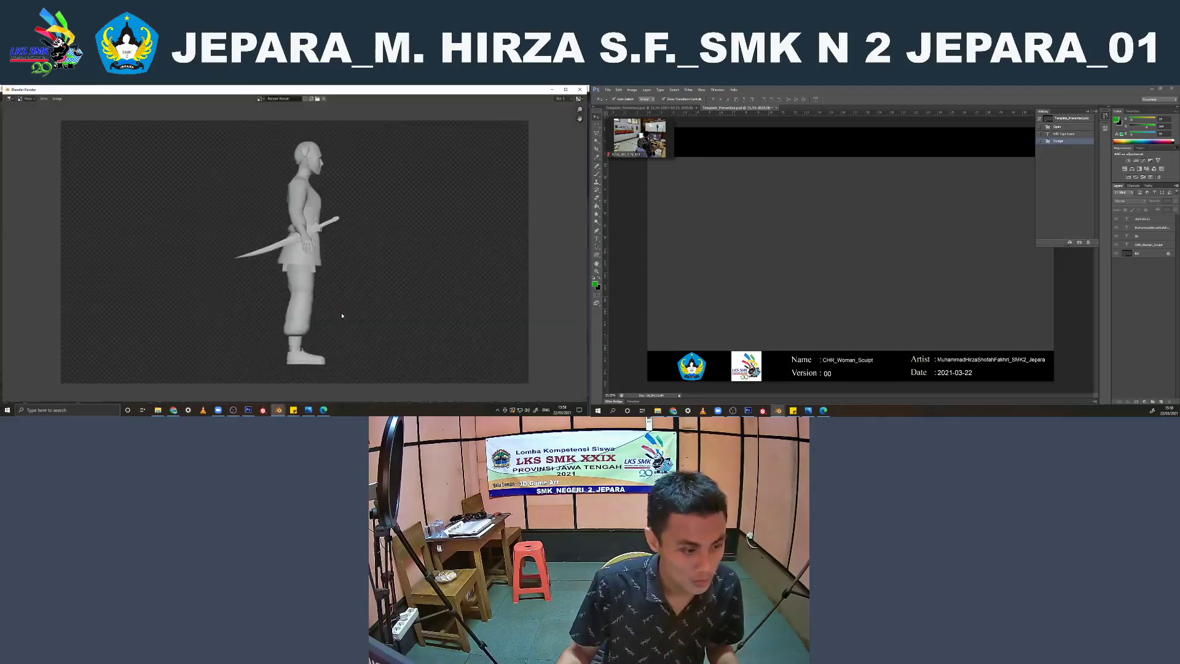
# Bring all four character PNG renders from the project folder into the Photoshop presentation template and commit each placement
pyautogui.click(158, 410)
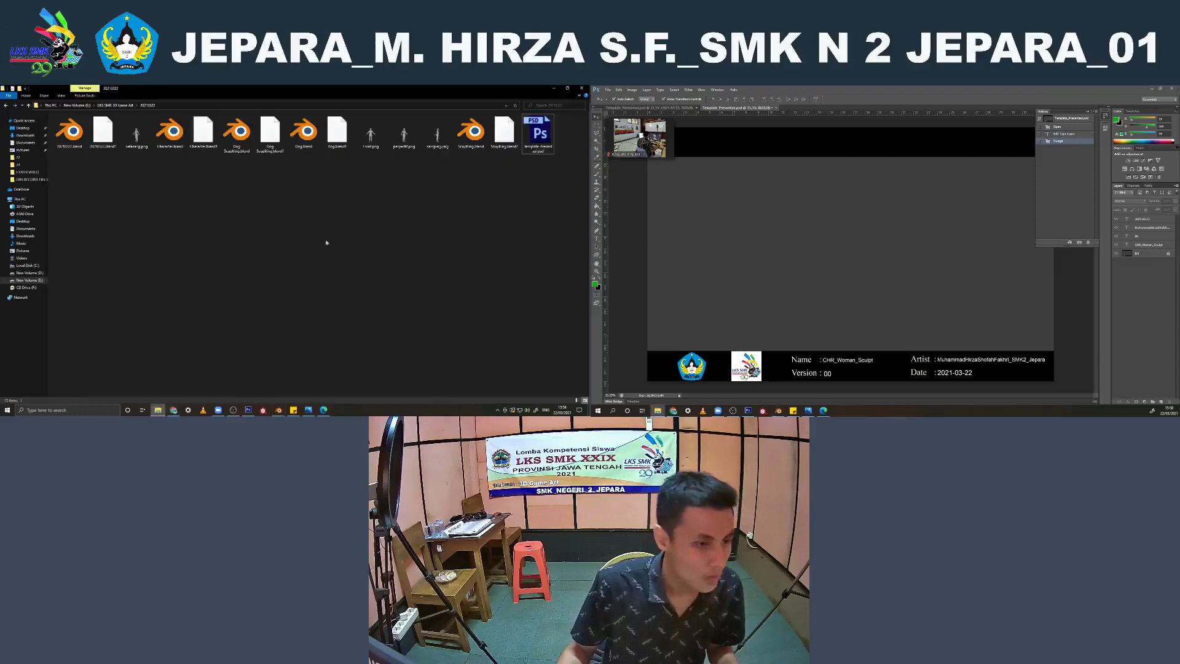
pyautogui.moveTo(367, 158); pyautogui.dragTo(444, 140)
pyautogui.keyDown('ctrl'); pyautogui.click(134, 143); pyautogui.keyUp('ctrl')
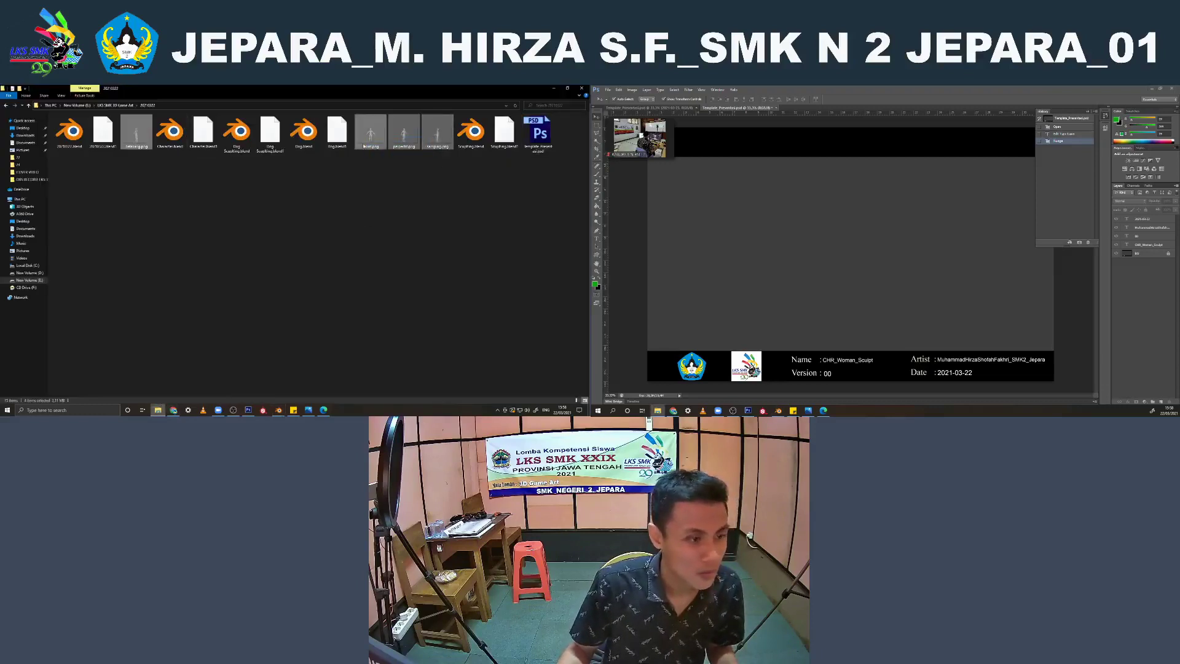
pyautogui.moveTo(370, 136); pyautogui.dragTo(753, 279)
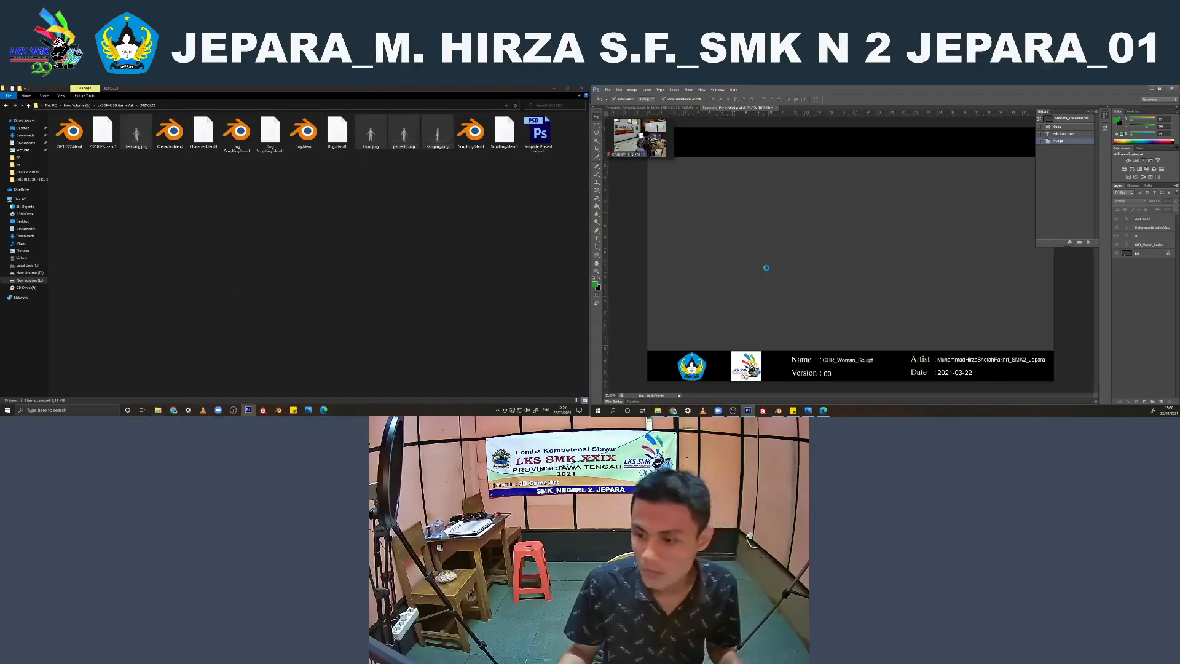
pyautogui.click(900, 100)
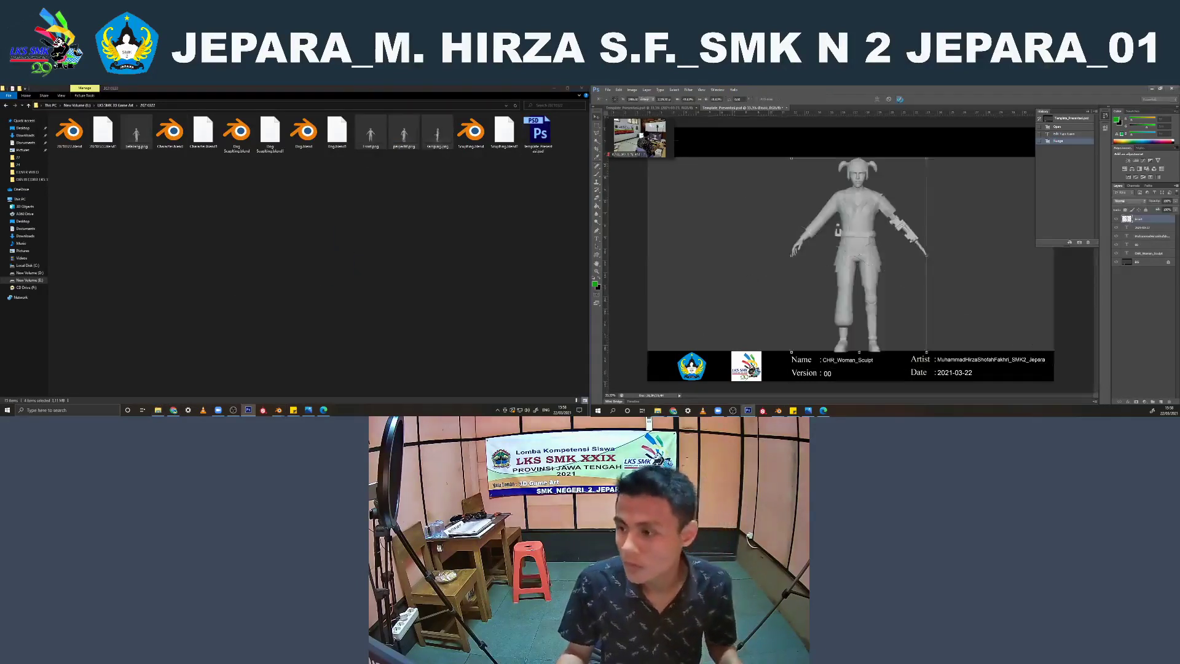
pyautogui.click(900, 100)
pyautogui.click(901, 100)
pyautogui.click(900, 100)
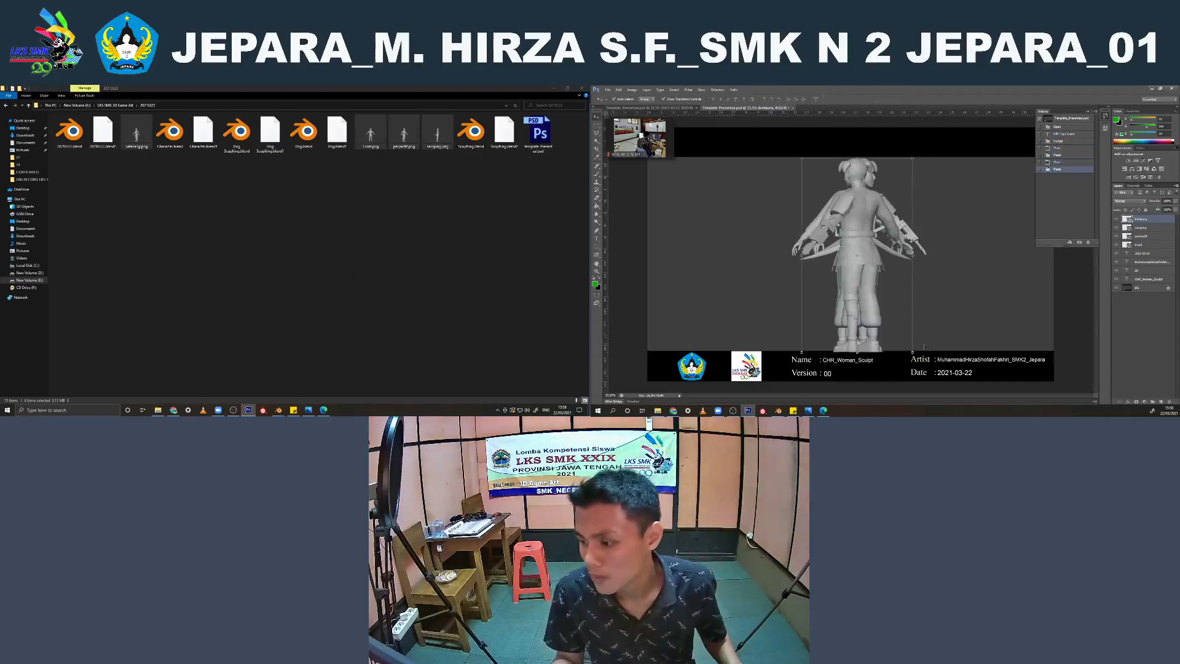
# Scale the four placed render layers down together and move them to the left side of the template's grey area
pyautogui.keyDown('shift'); pyautogui.click(1138, 244); pyautogui.keyUp('shift')
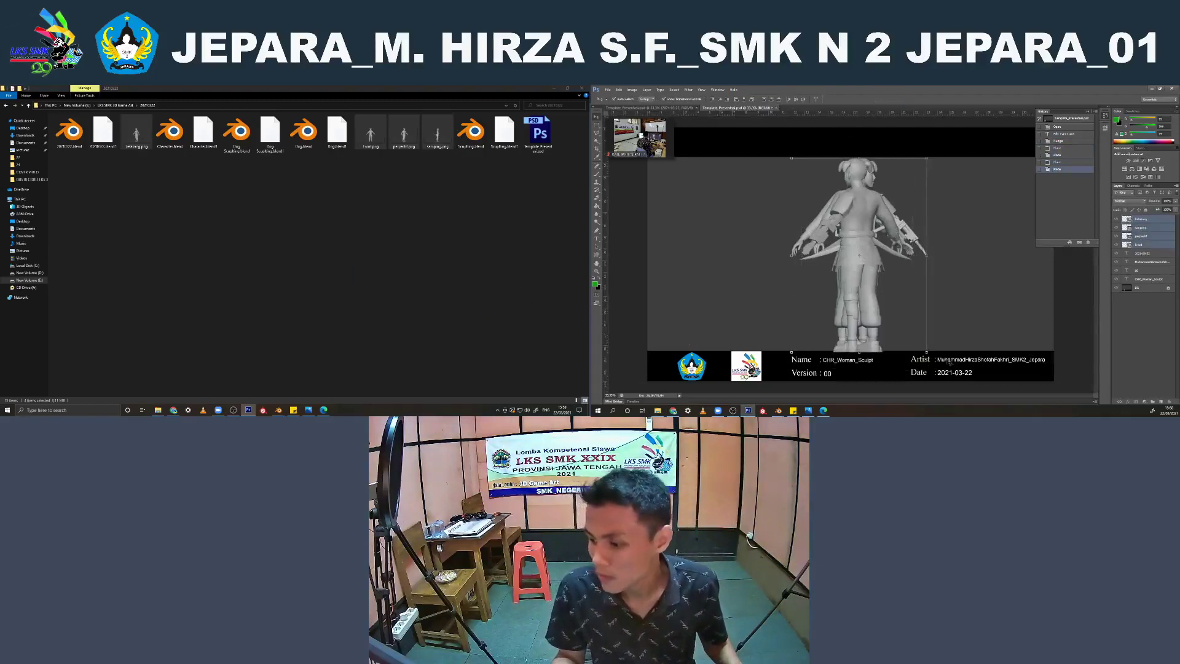
pyautogui.keyDown('shift'); pyautogui.moveTo(929, 353); pyautogui.dragTo(911, 325); pyautogui.keyUp('shift')
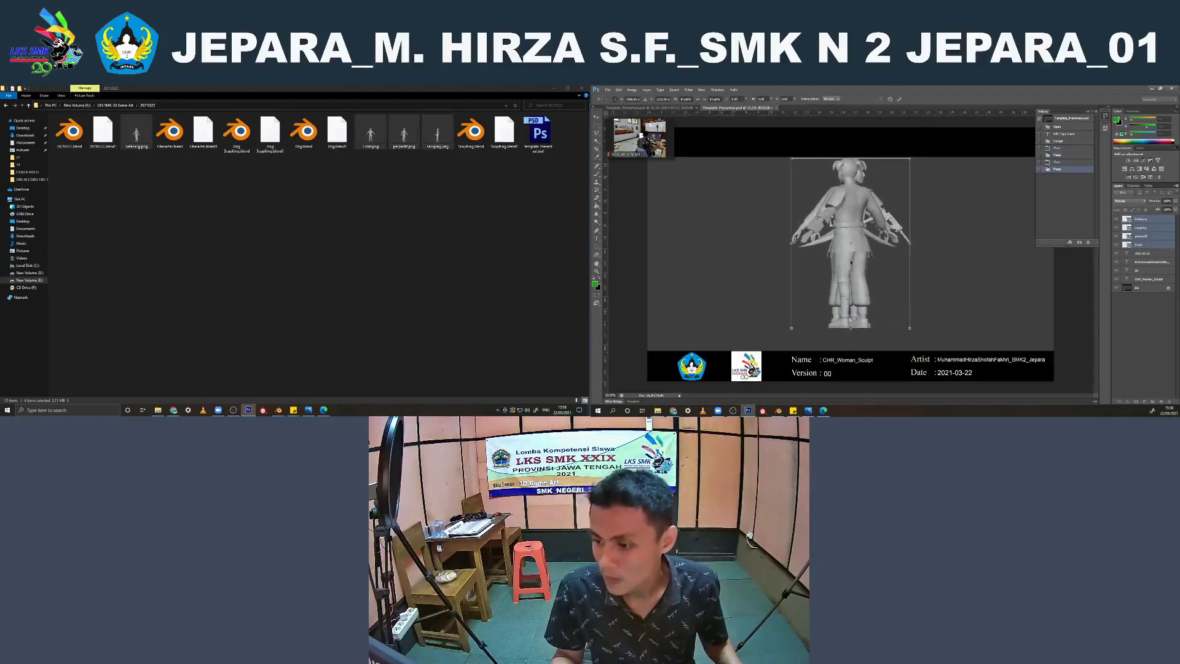
pyautogui.moveTo(848, 260); pyautogui.dragTo(715, 272)
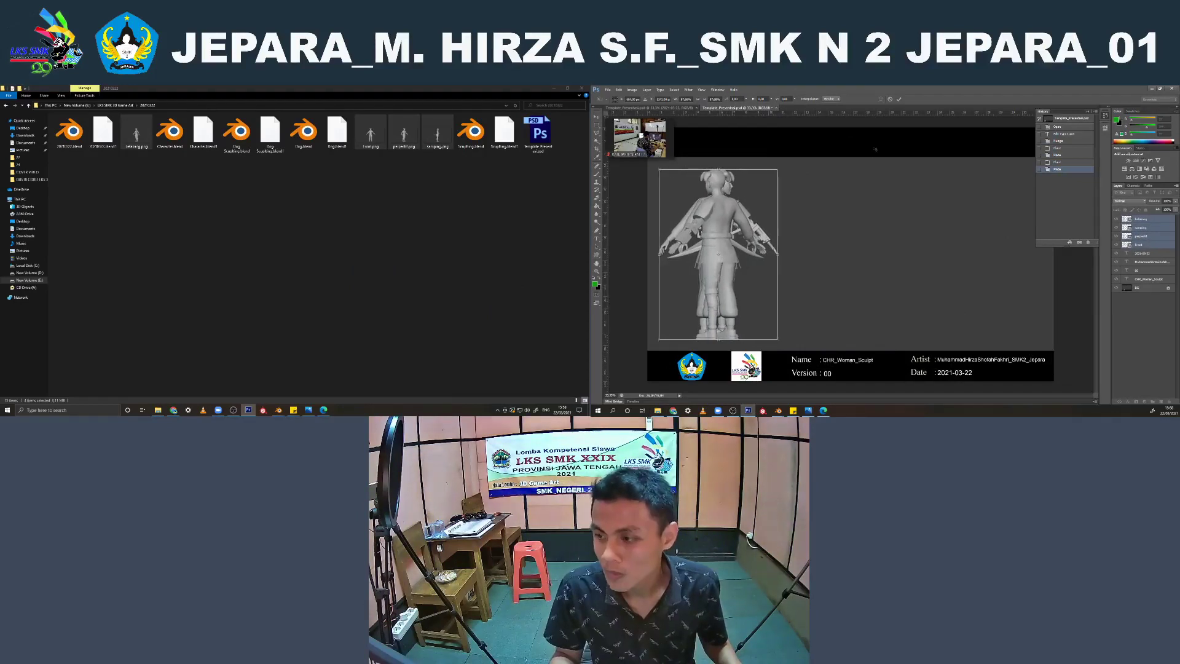
pyautogui.click(902, 99)
# Spread the overlapping renders into a row across the template, ordered front, rear, side profile and front three-quarter view
pyautogui.moveTo(718, 224); pyautogui.dragTo(838, 248)
pyautogui.hotkey('ctrl', 'z')
pyautogui.click(1154, 220)
pyautogui.moveTo(725, 246); pyautogui.dragTo(931, 256)
pyautogui.moveTo(724, 236); pyautogui.dragTo(1001, 252)
pyautogui.click(825, 238)
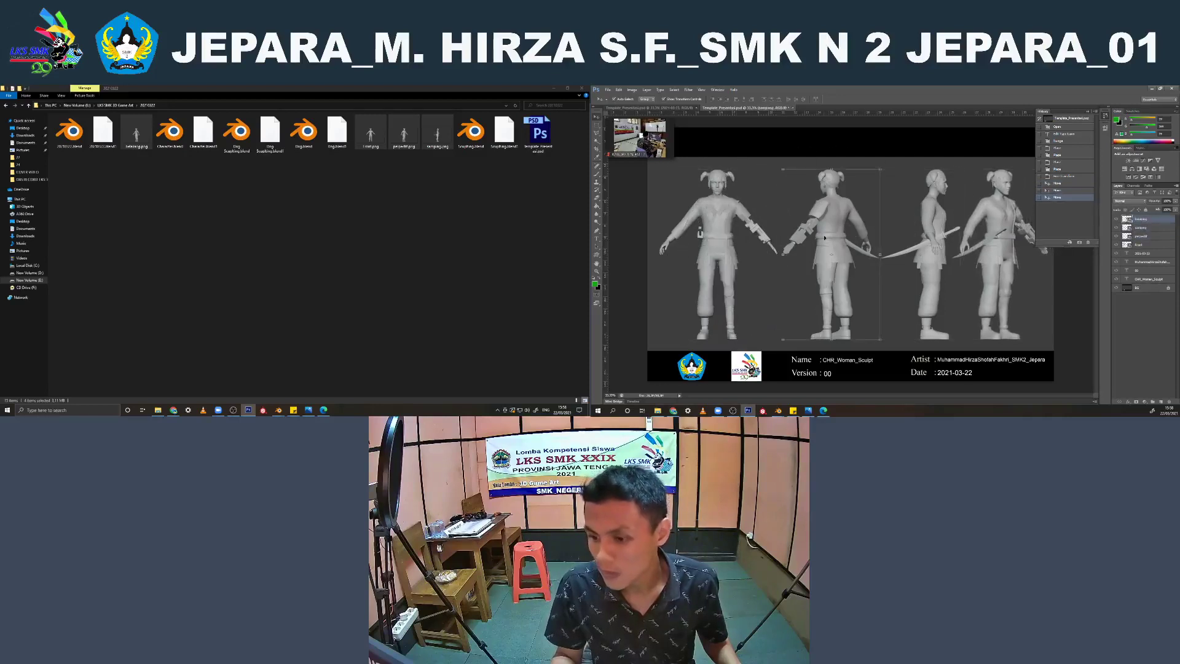
pyautogui.moveTo(831, 230); pyautogui.dragTo(830, 231)
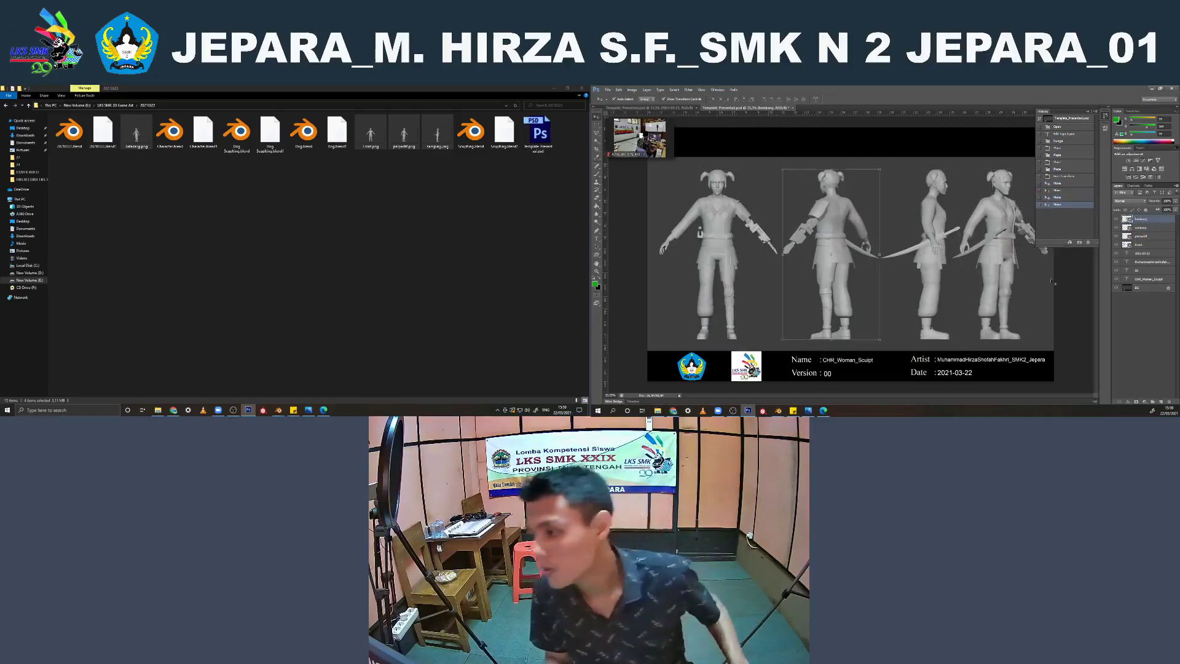
# Hide the edit history and show the character reference sheet in a smaller photo viewer window over the template
pyautogui.click(1068, 132)
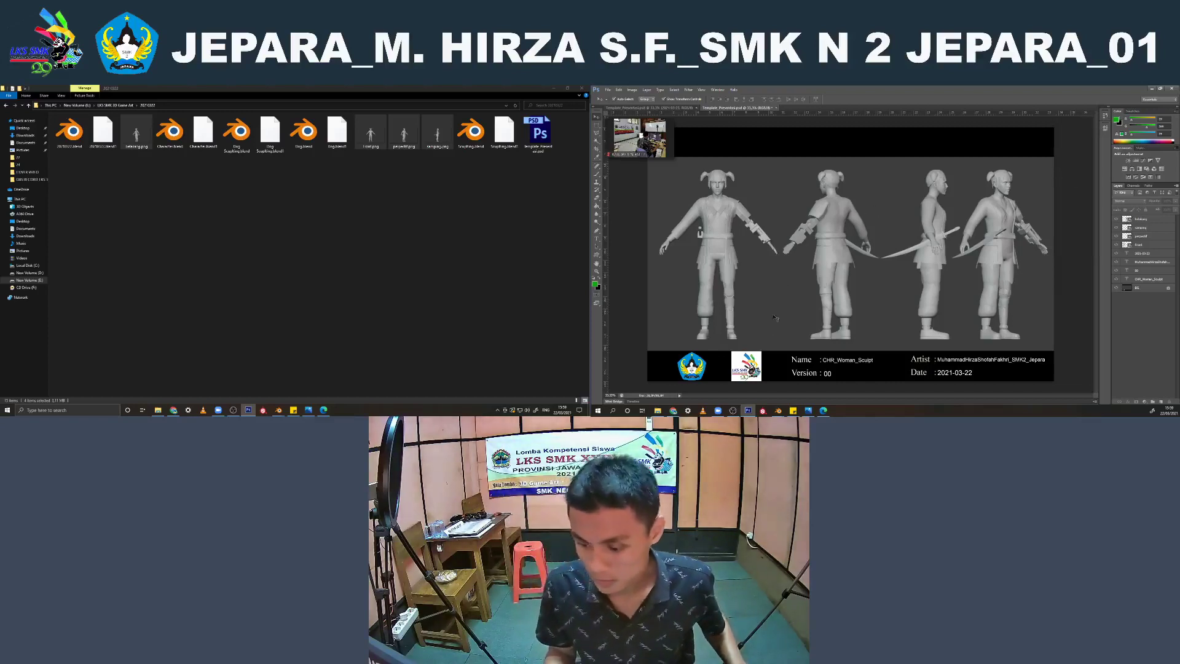
pyautogui.click(805, 410)
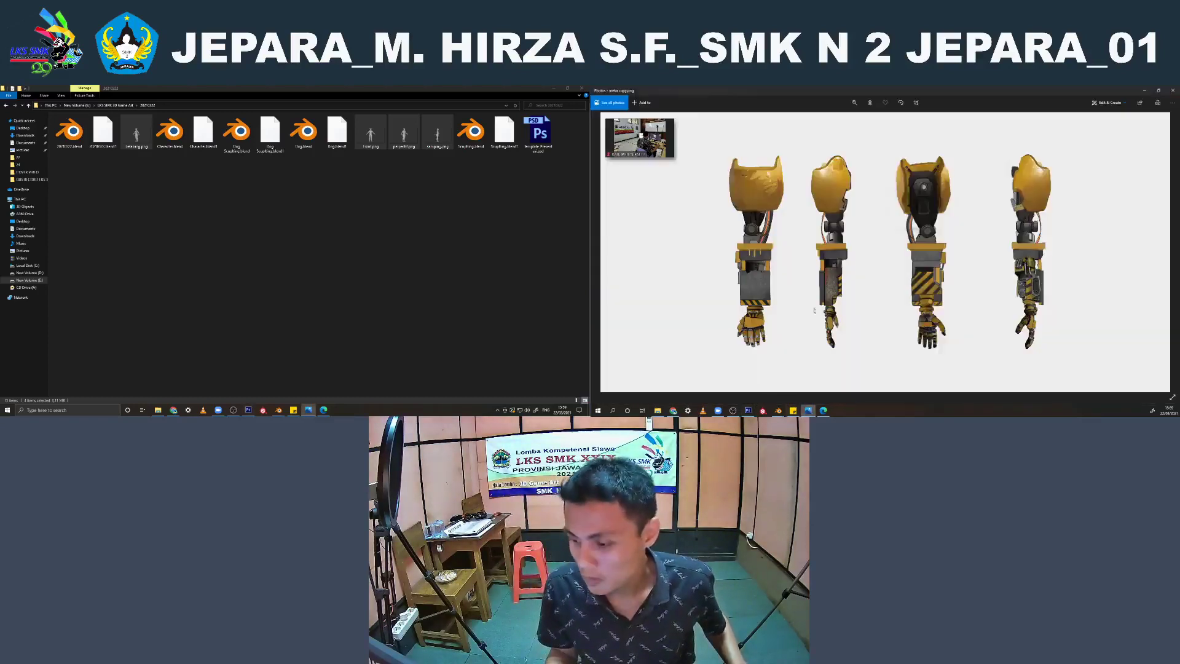
pyautogui.moveTo(1018, 95); pyautogui.dragTo(940, 157)
pyautogui.scroll(-1, 751, 226)
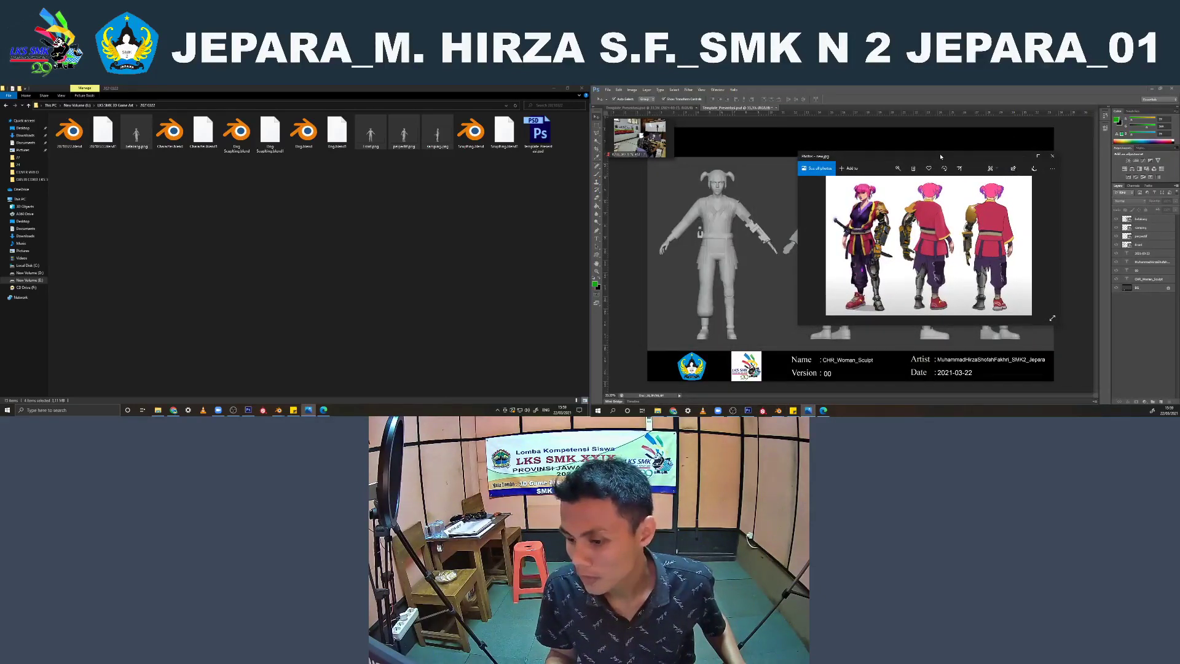
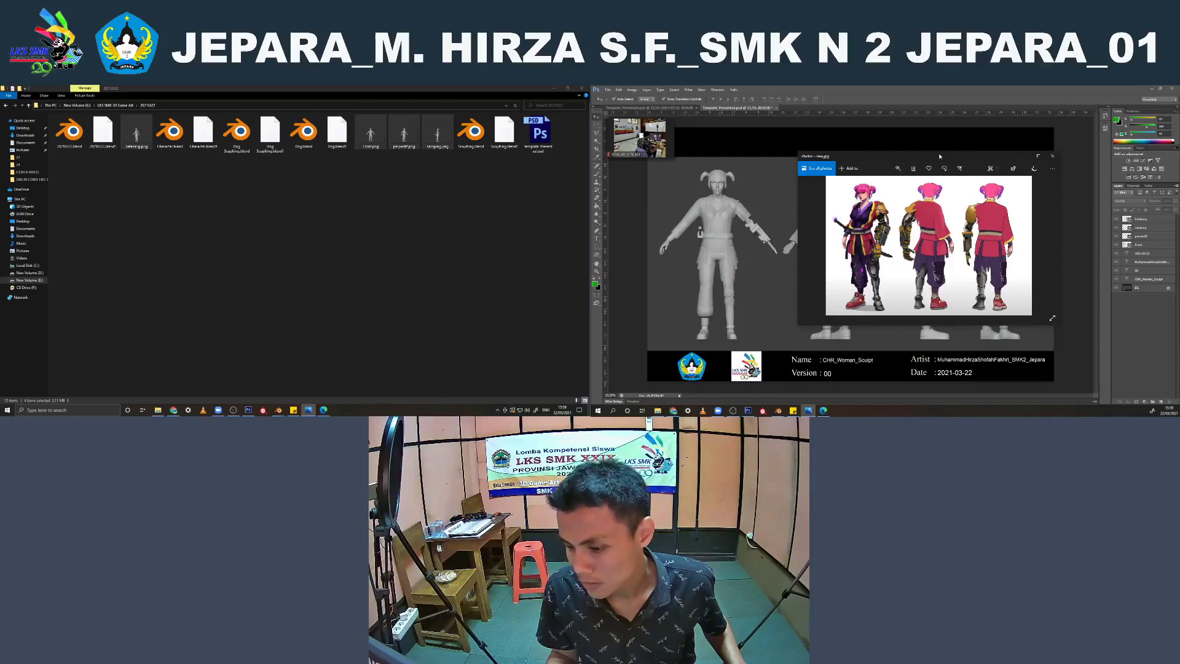
# Close the character reference image and select the front-view figure on the Photoshop presentation sheet
pyautogui.click(1052, 156)
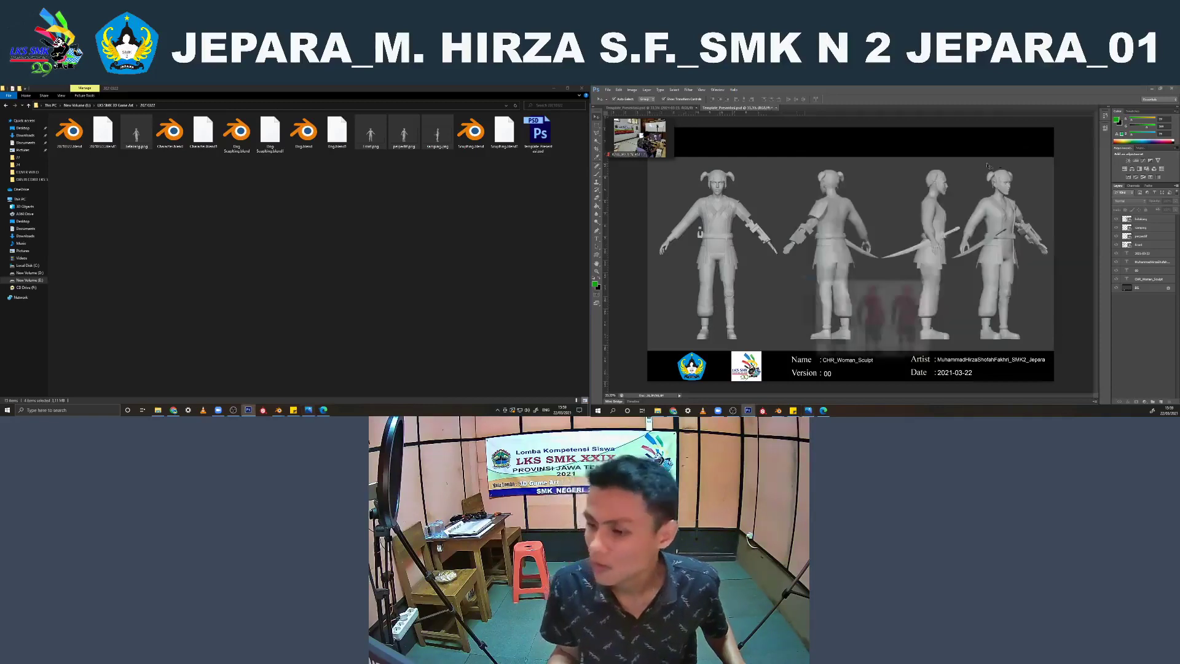
pyautogui.click(718, 213)
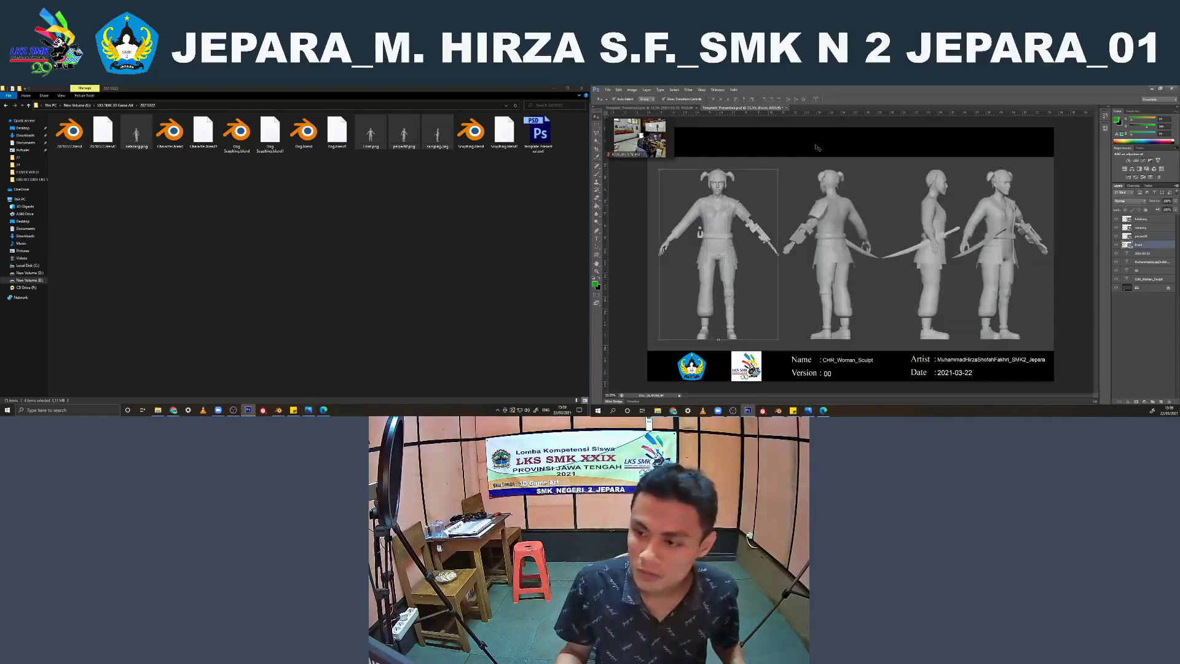
pyautogui.click(799, 156)
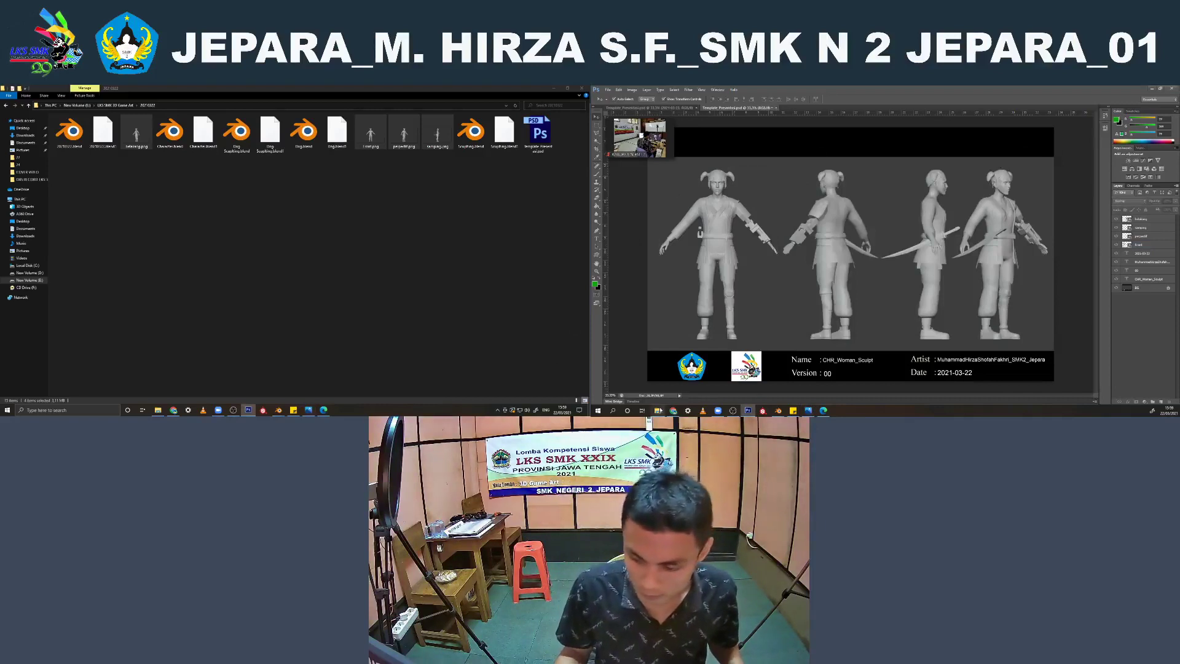
pyautogui.click(659, 410)
pyautogui.click(238, 226)
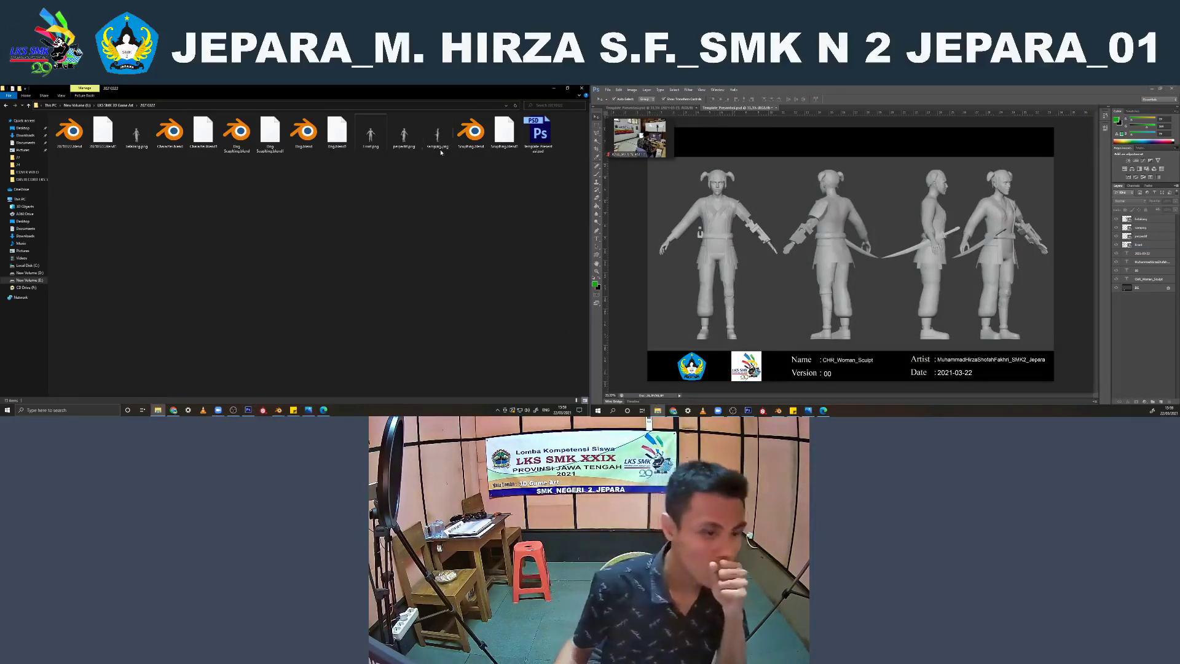
pyautogui.moveTo(539, 132); pyautogui.dragTo(851, 143)
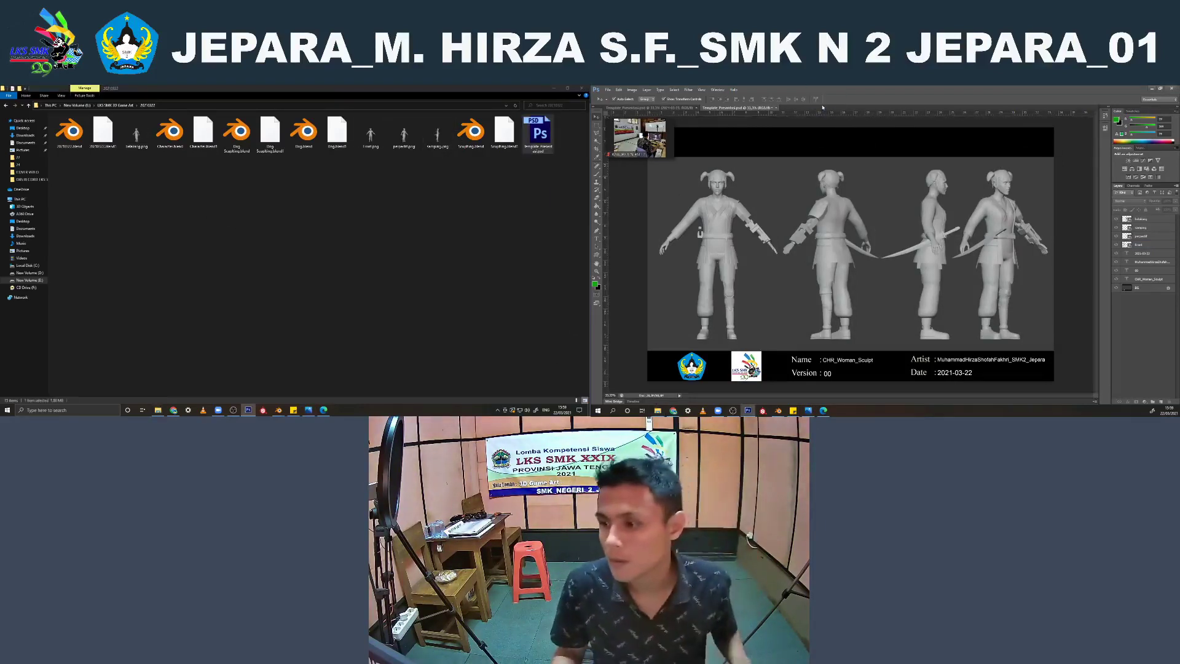
pyautogui.click(723, 207)
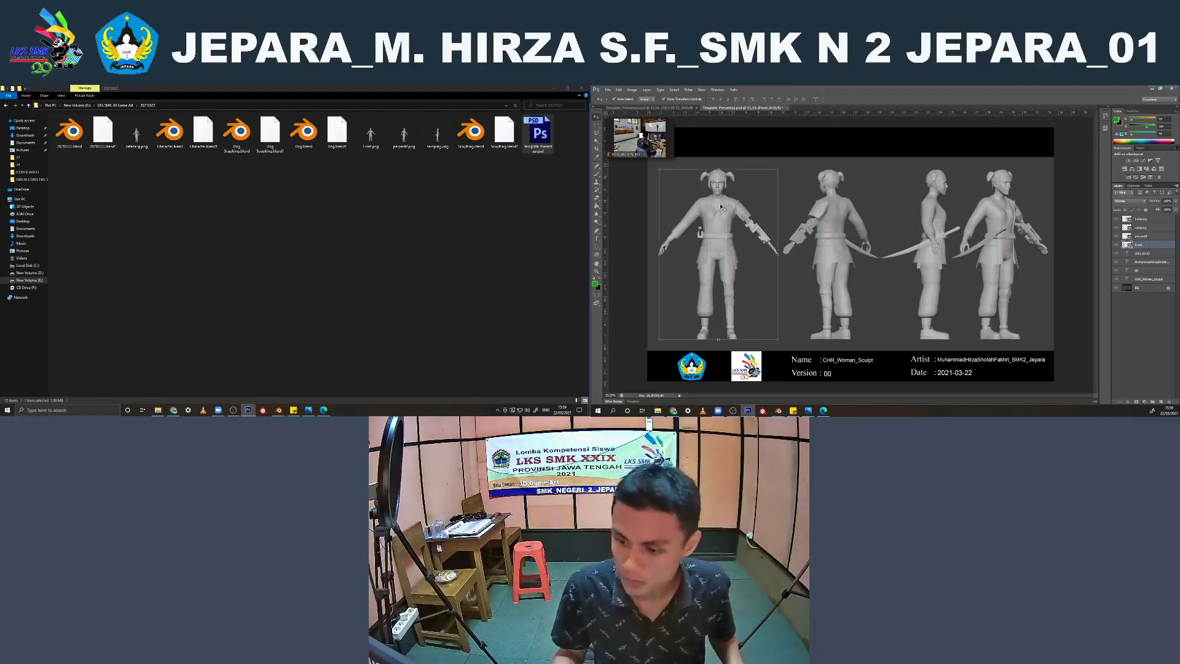
# Switch to Blender's character scene, turn on the viewport overlays and view the character from the front
pyautogui.moveTo(279, 411)
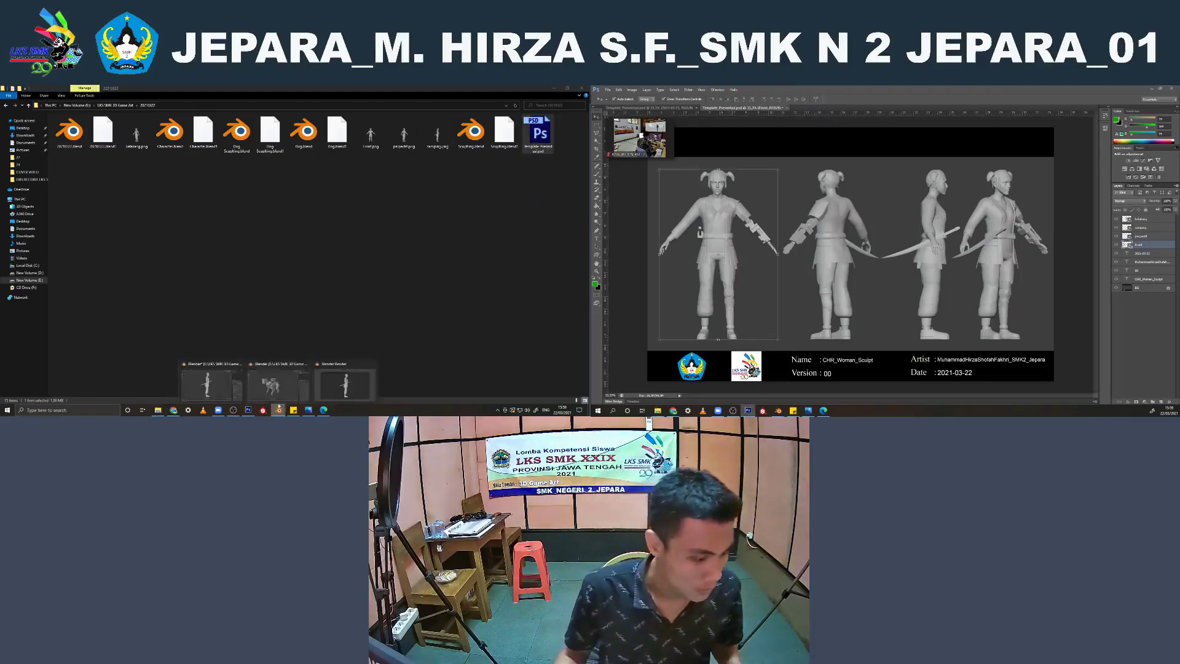
pyautogui.click(212, 378)
pyautogui.click(266, 209)
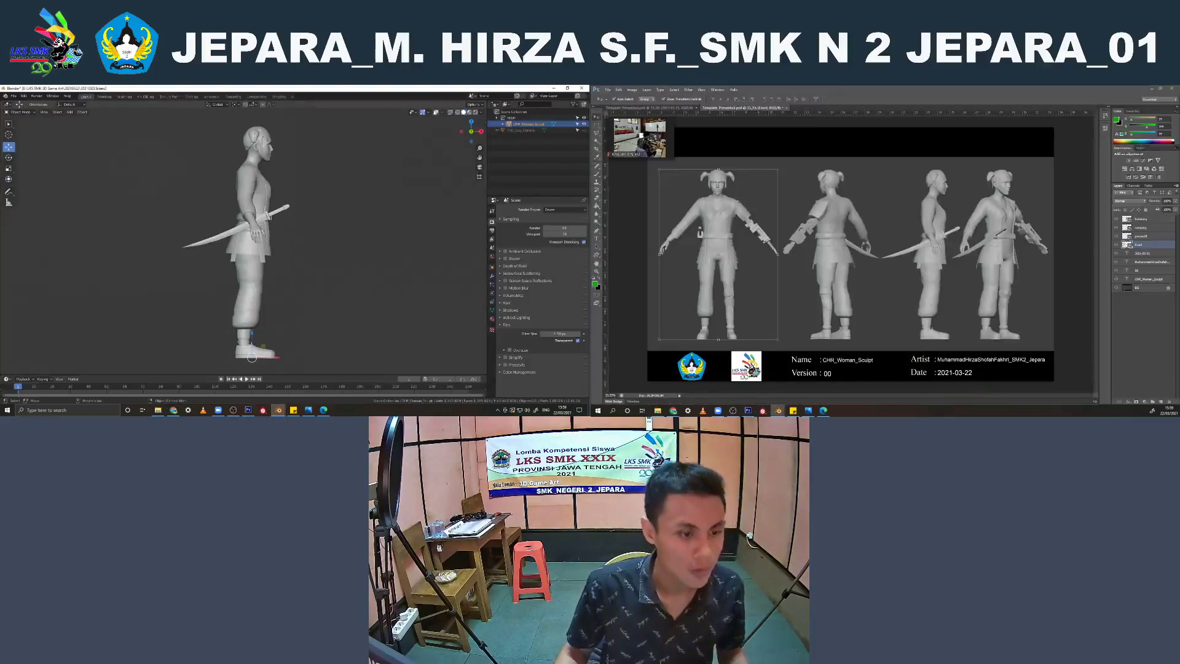
pyautogui.click(436, 112)
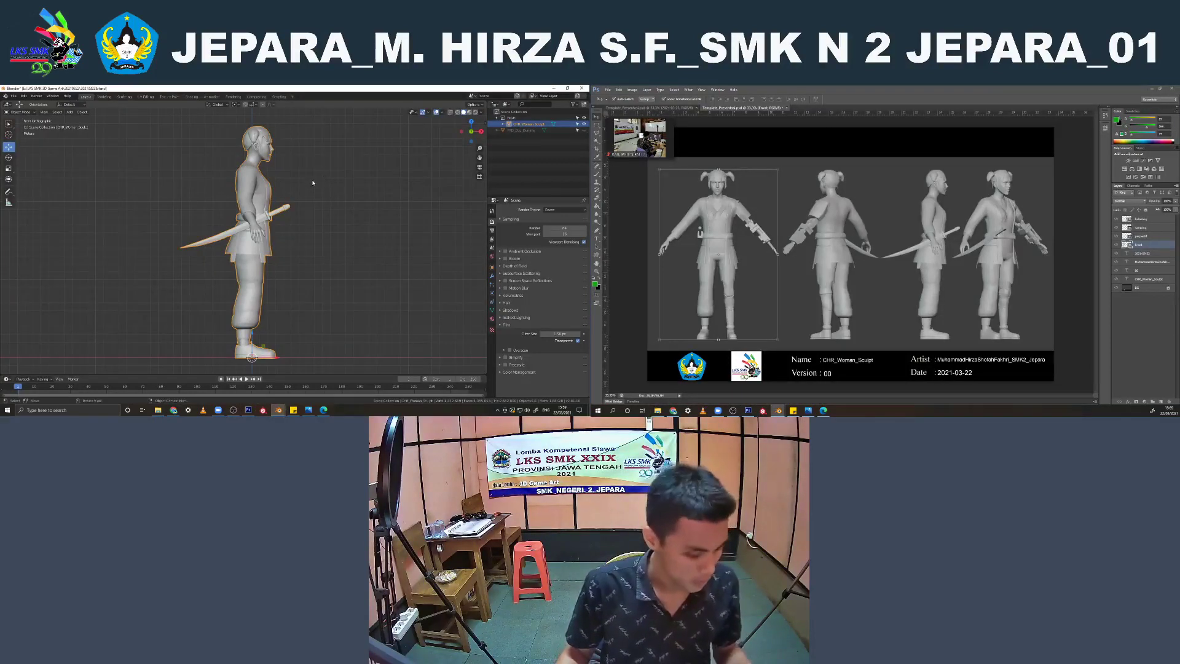
pyautogui.hotkey('alt', 'r')
pyautogui.moveTo(312, 182); pyautogui.dragTo(298, 241, button='middle')
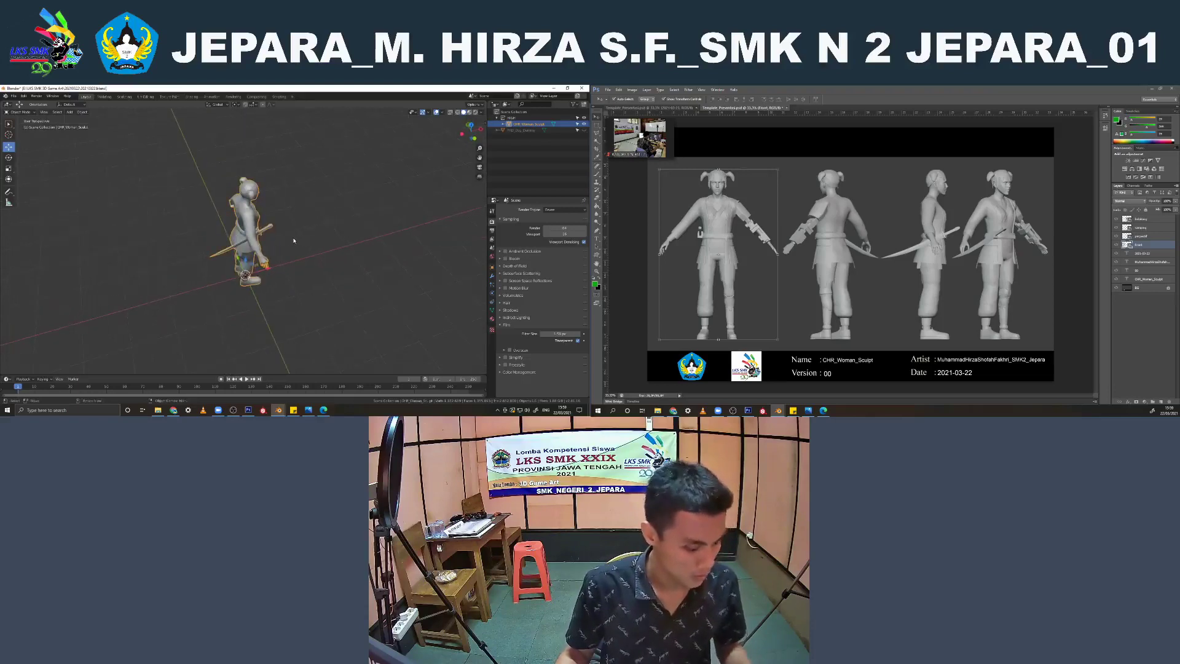
pyautogui.press('KP_7')
pyautogui.press('KP_1')
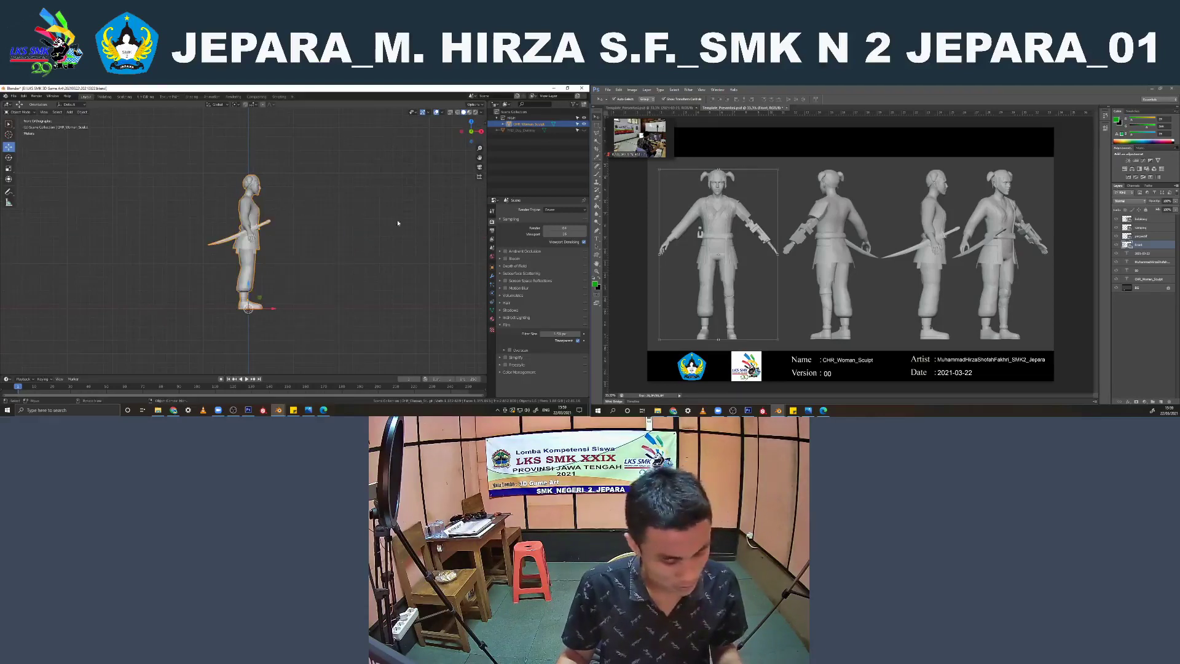
pyautogui.write('r-')
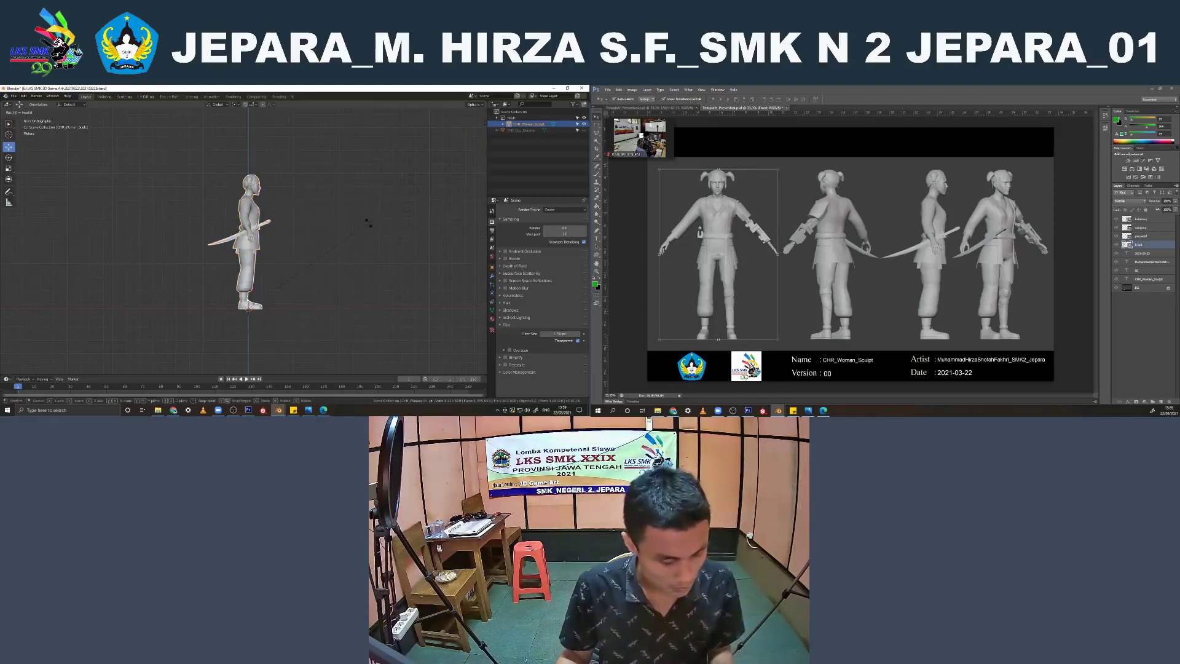
pyautogui.write('90')
pyautogui.press('Escape')
# Rotate the character sculpt by -90° around the Z axis so it faces the front view
pyautogui.write('r')
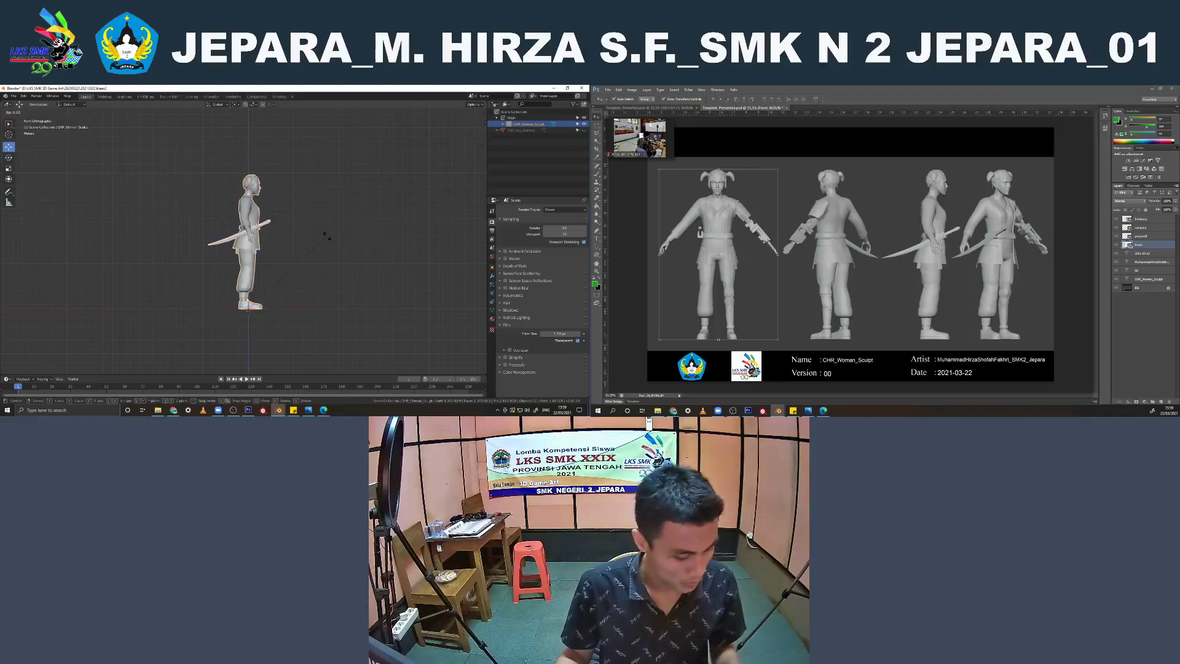
pyautogui.write('z')
pyautogui.write('-90')
pyautogui.press('Return')
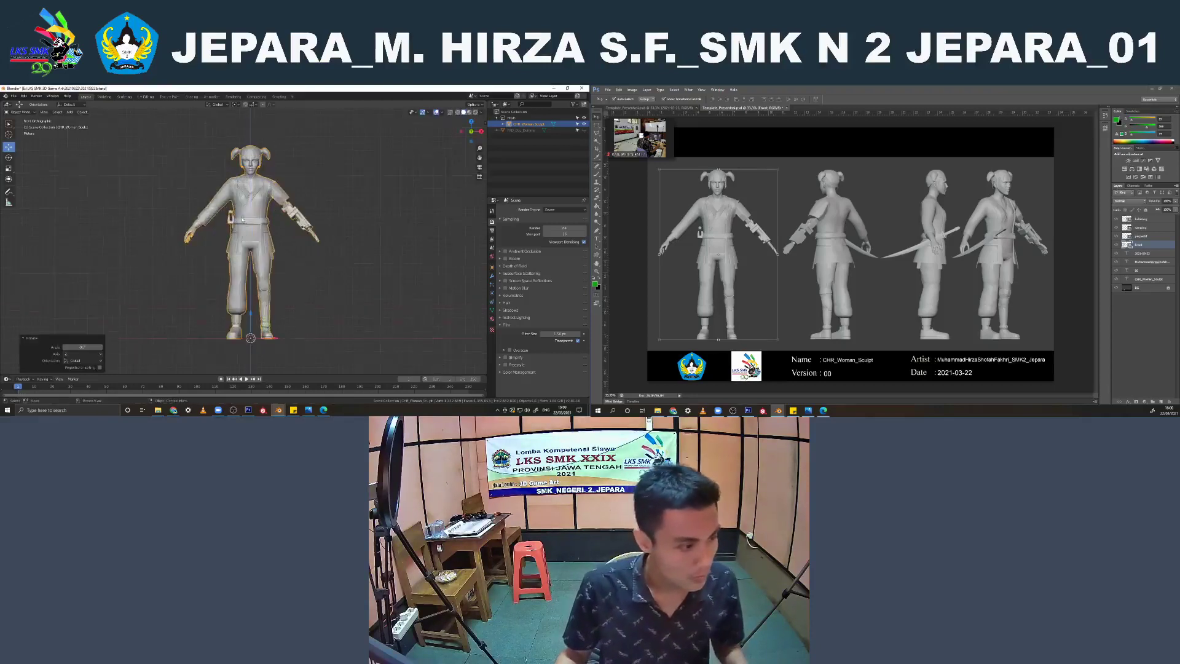
# Switch to the Sculpting workspace with the character mesh active
pyautogui.scroll(5, 250, 266)
pyautogui.keyDown('shift'); pyautogui.moveTo(250, 266); pyautogui.dragTo(250, 236, button='middle'); pyautogui.keyUp('shift')
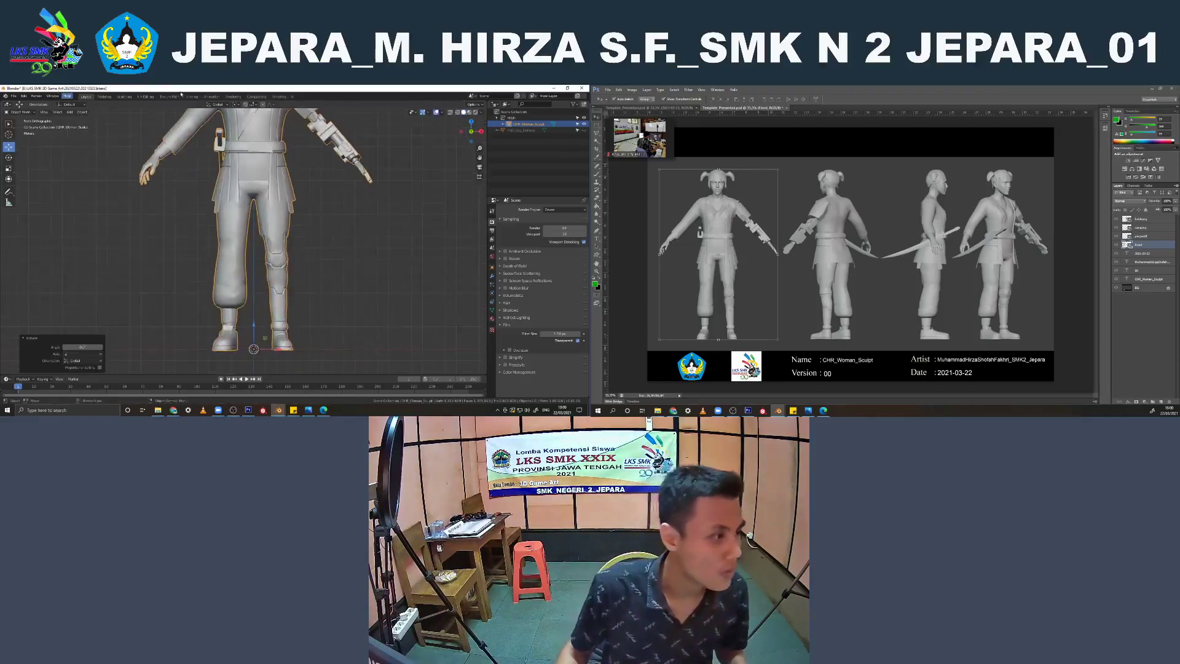
pyautogui.click(192, 97)
pyautogui.scroll(3, 257, 240)
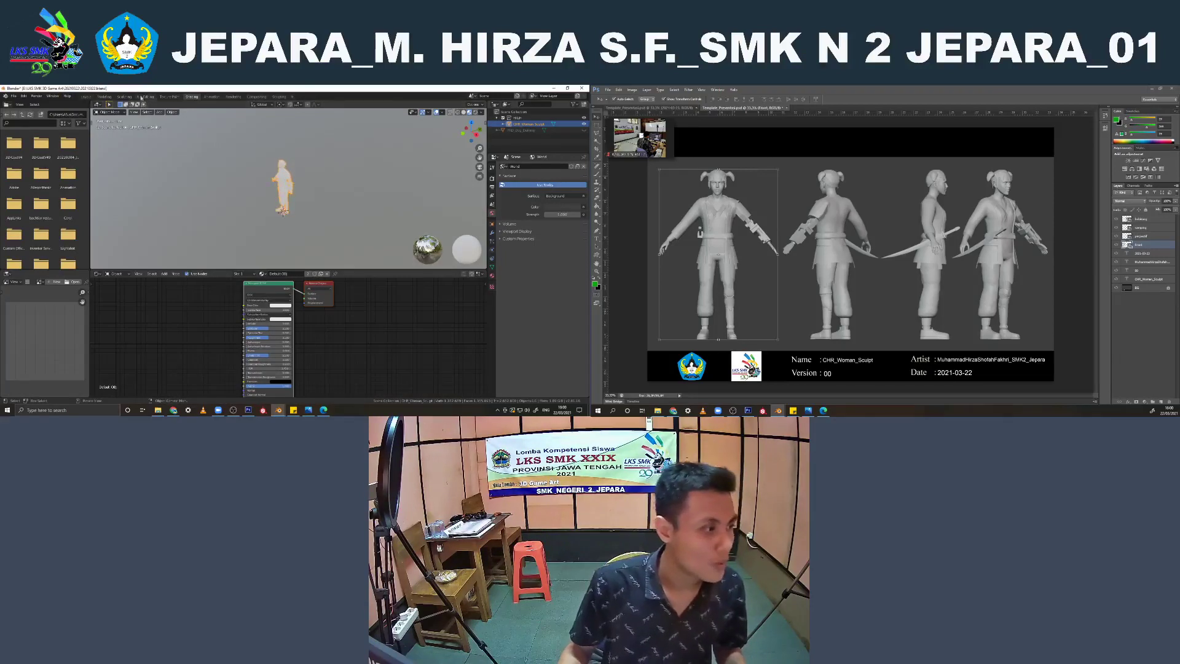
pyautogui.click(124, 97)
pyautogui.scroll(6, 274, 210)
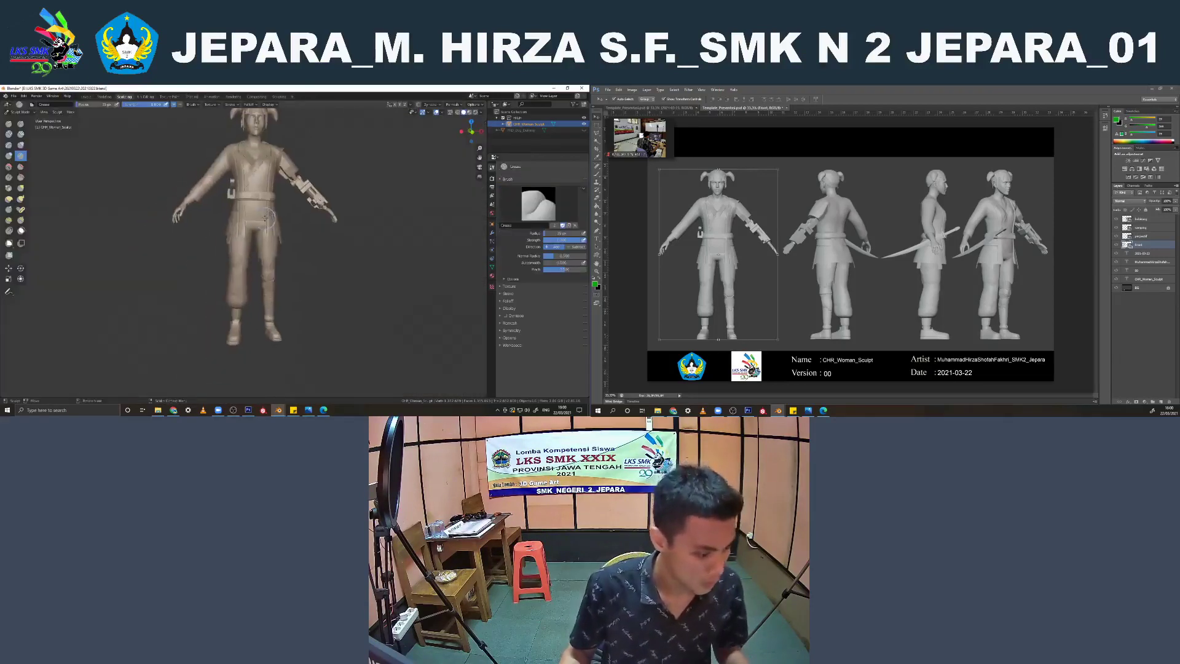
# Try a first Crease brush stroke across the lower end of the puffed trouser leg, and undo it
pyautogui.keyDown('shift'); pyautogui.moveTo(221, 281); pyautogui.dragTo(236, 177, button='middle'); pyautogui.keyUp('shift')
pyautogui.scroll(2, 75, 179)
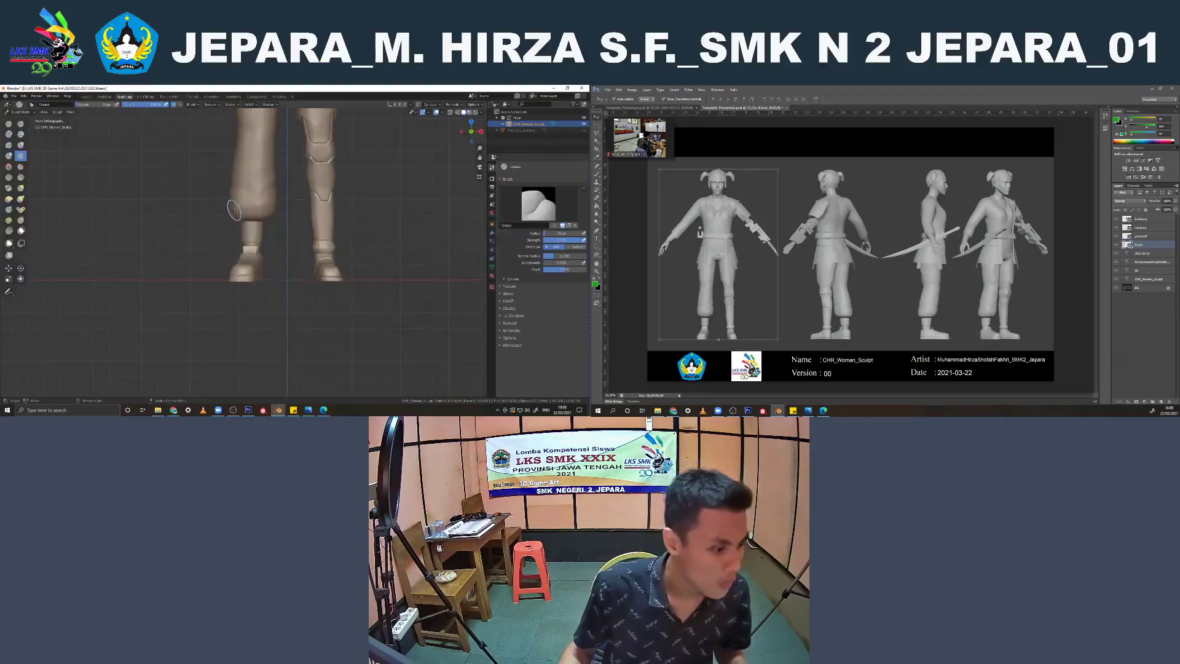
pyautogui.moveTo(234, 210); pyautogui.dragTo(261, 214)
pyautogui.scroll(2, 281, 209)
pyautogui.hotkey('ctrl', 'z')
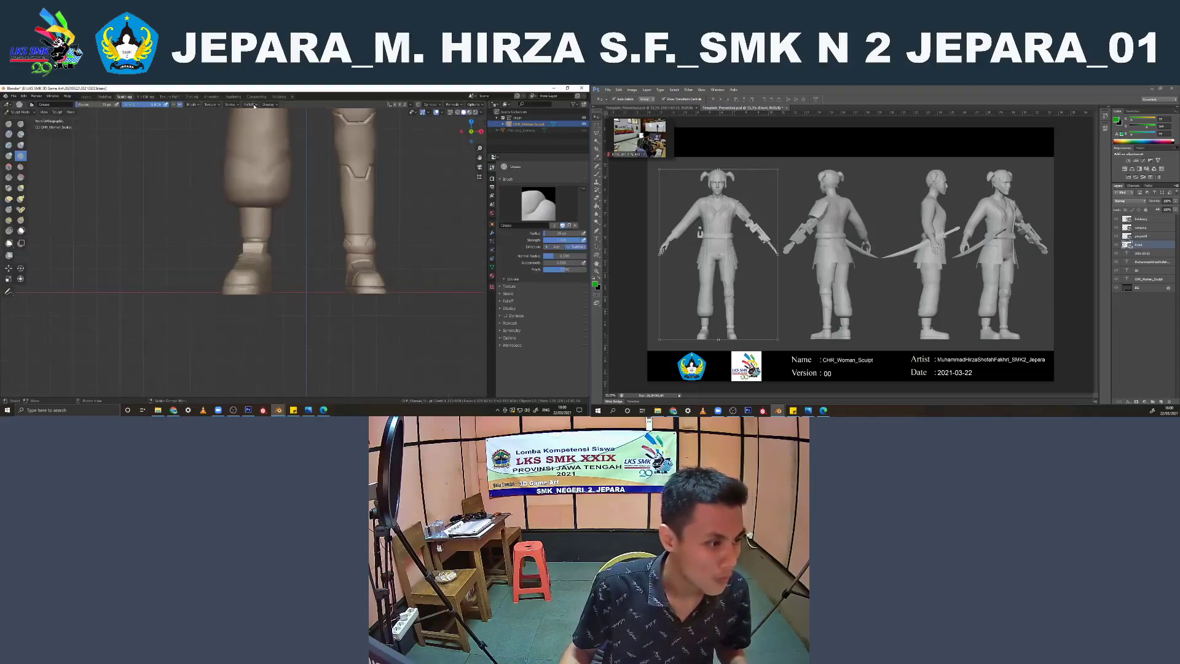
# Change the stroke method of the Crease brush
pyautogui.click(230, 104)
pyautogui.click(240, 121)
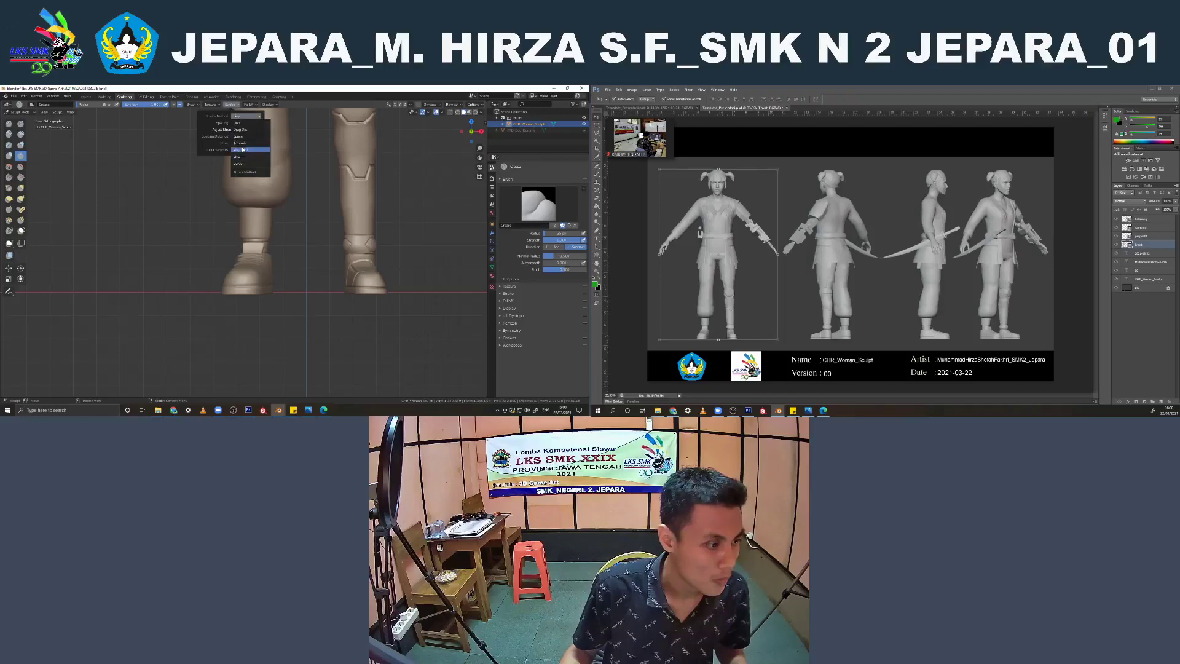
pyautogui.click(245, 136)
# Try carving a deep fold around the lower end of the puffed trouser leg and check it from several sides
pyautogui.moveTo(228, 194); pyautogui.dragTo(287, 191)
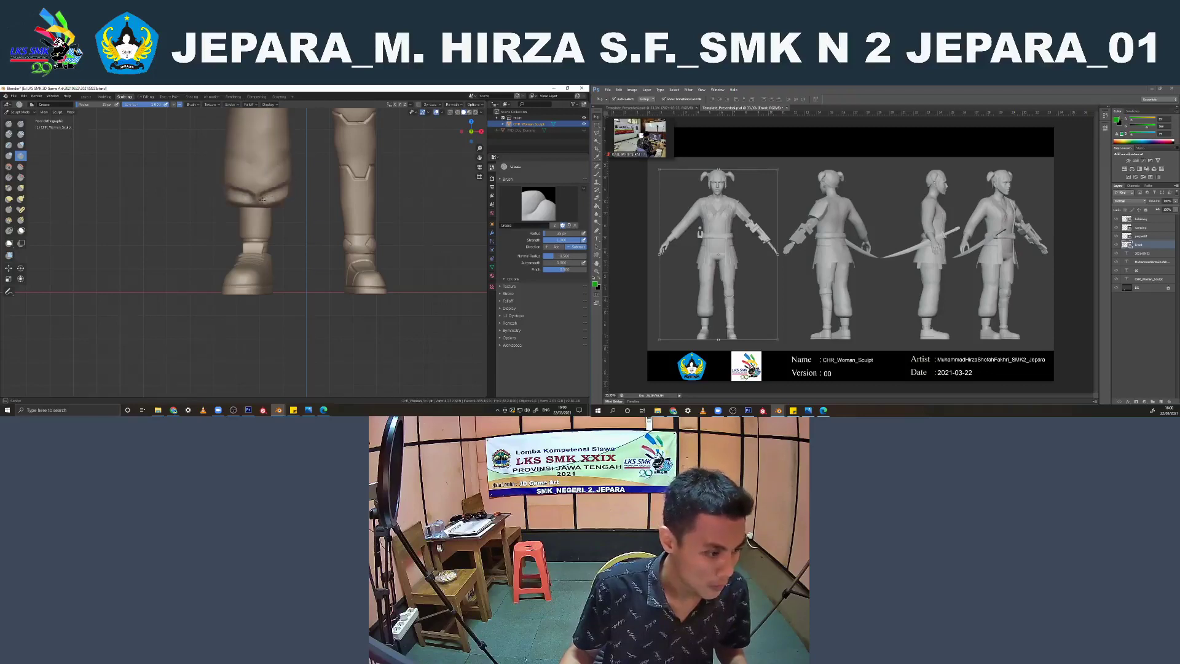
pyautogui.moveTo(265, 197); pyautogui.dragTo(332, 206, button='middle')
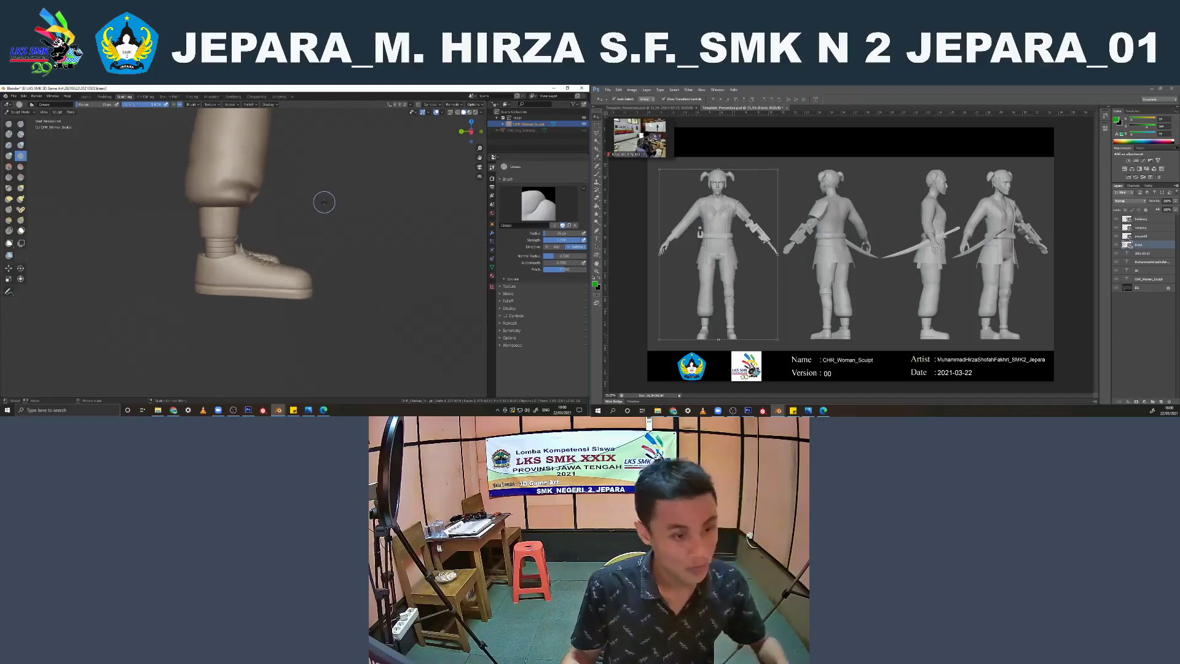
pyautogui.press('ctrl+KP_3')
pyautogui.scroll(1, 221, 198)
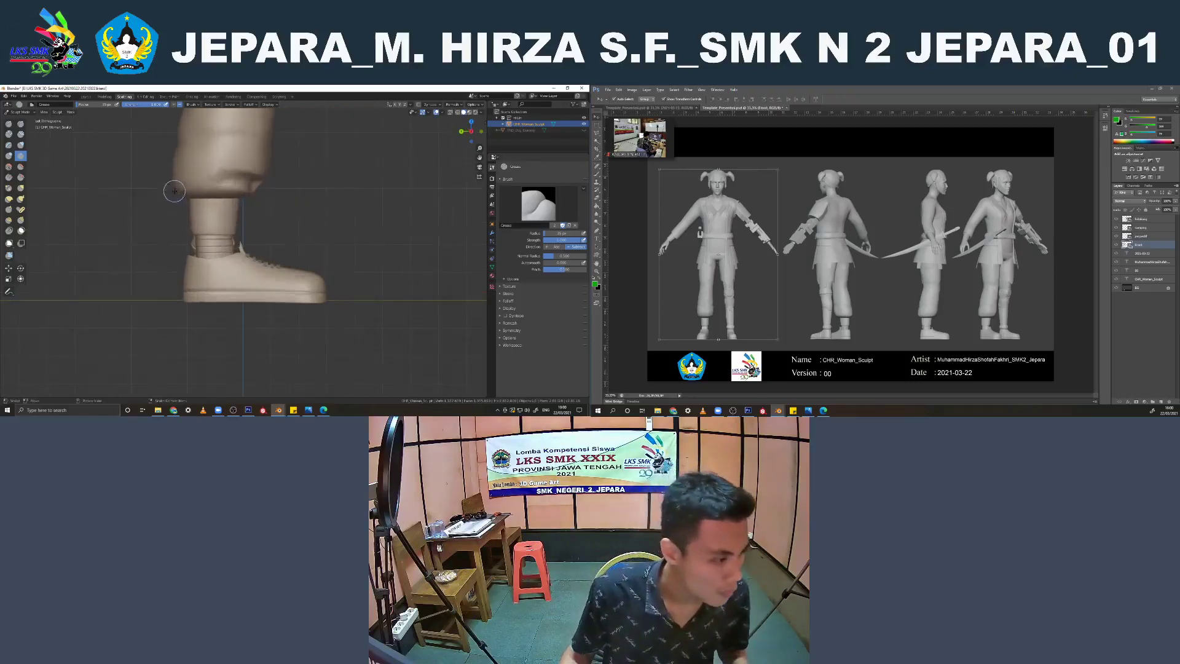
pyautogui.moveTo(204, 188); pyautogui.dragTo(241, 187, button='middle')
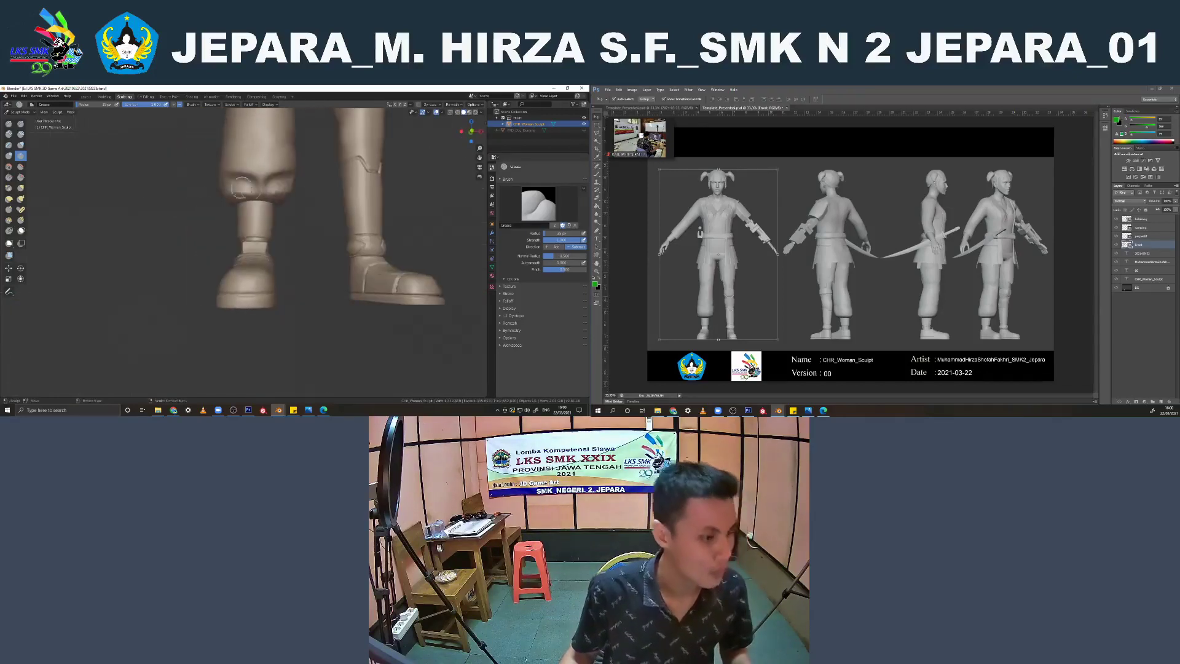
pyautogui.scroll(-3, 278, 207)
pyautogui.press('KP_1')
pyautogui.scroll(2, 280, 211)
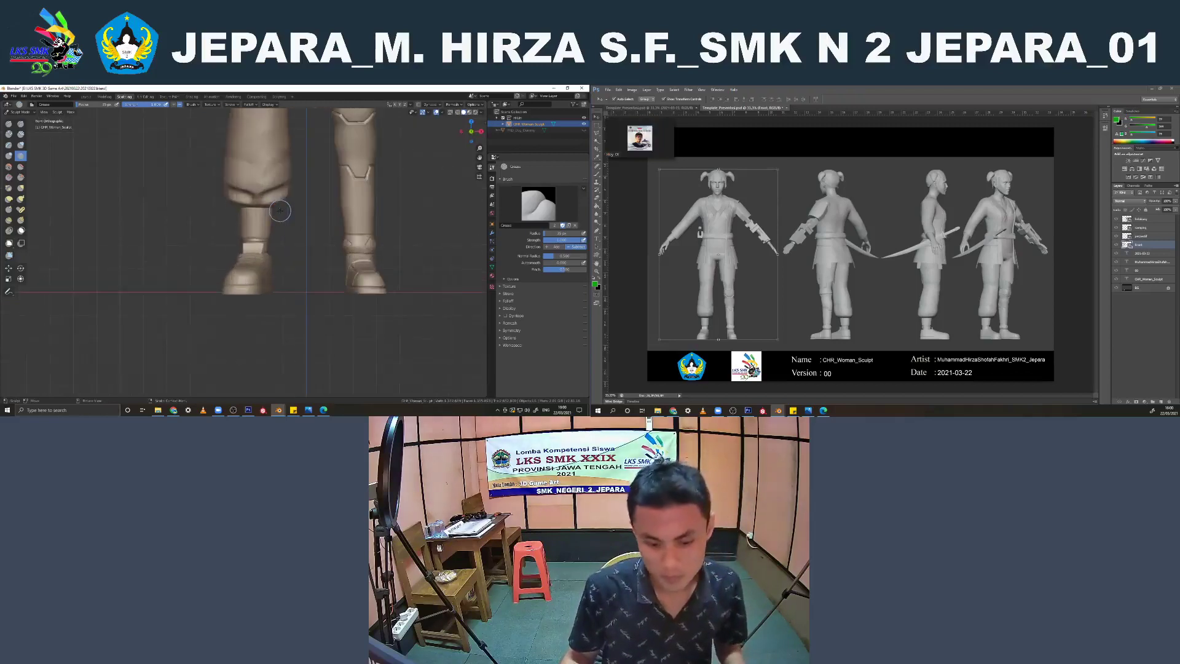
# Try carving fine wrinkles along the trouser hem with a resized Crease brush, and undo those strokes
pyautogui.scroll(3, 283, 206)
pyautogui.moveTo(301, 190)
pyautogui.mouseDown(button='middle')
pyautogui.moveTo(287, 193)
pyautogui.moveTo(302, 206)
pyautogui.moveTo(311, 196)
pyautogui.moveTo(280, 190)
pyautogui.moveTo(255, 293)
pyautogui.mouseUp(button='middle')
pyautogui.scroll(3, 297, 196)
pyautogui.press('KP_1')
pyautogui.press('f')
pyautogui.click(273, 190)
pyautogui.moveTo(186, 194); pyautogui.dragTo(238, 207)
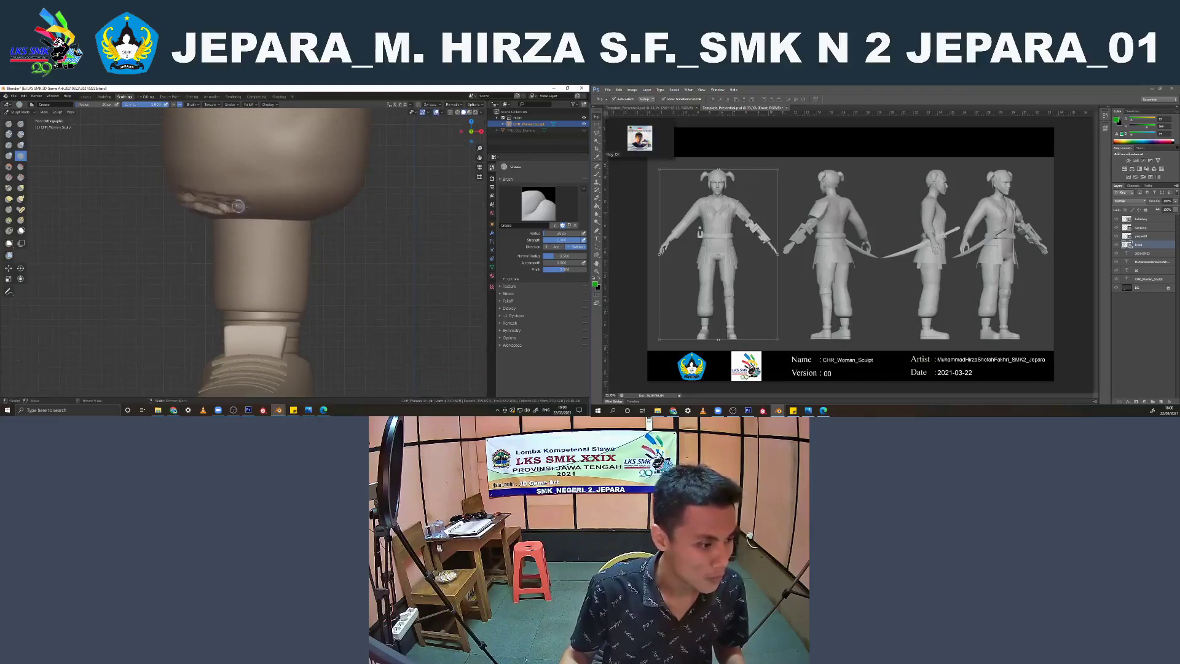
pyautogui.moveTo(326, 208); pyautogui.dragTo(327, 209, button='middle')
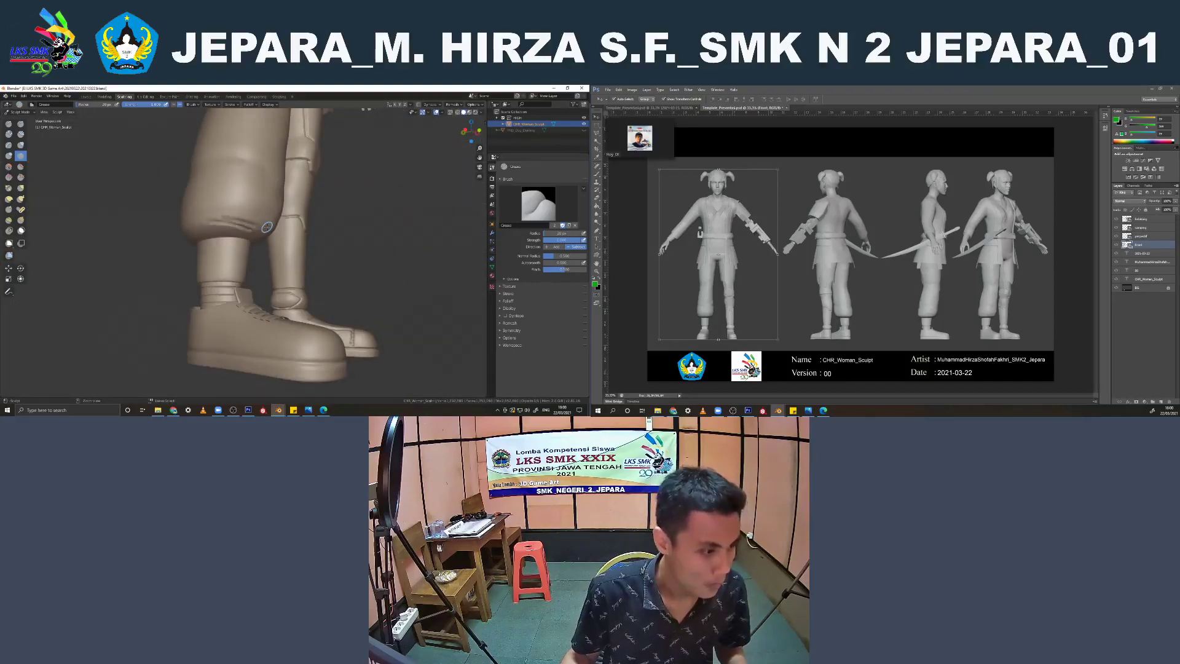
pyautogui.hotkey('ctrl', 'z')
pyautogui.hotkey('ctrl', 'z')
pyautogui.moveTo(267, 227); pyautogui.dragTo(247, 232, button='middle')
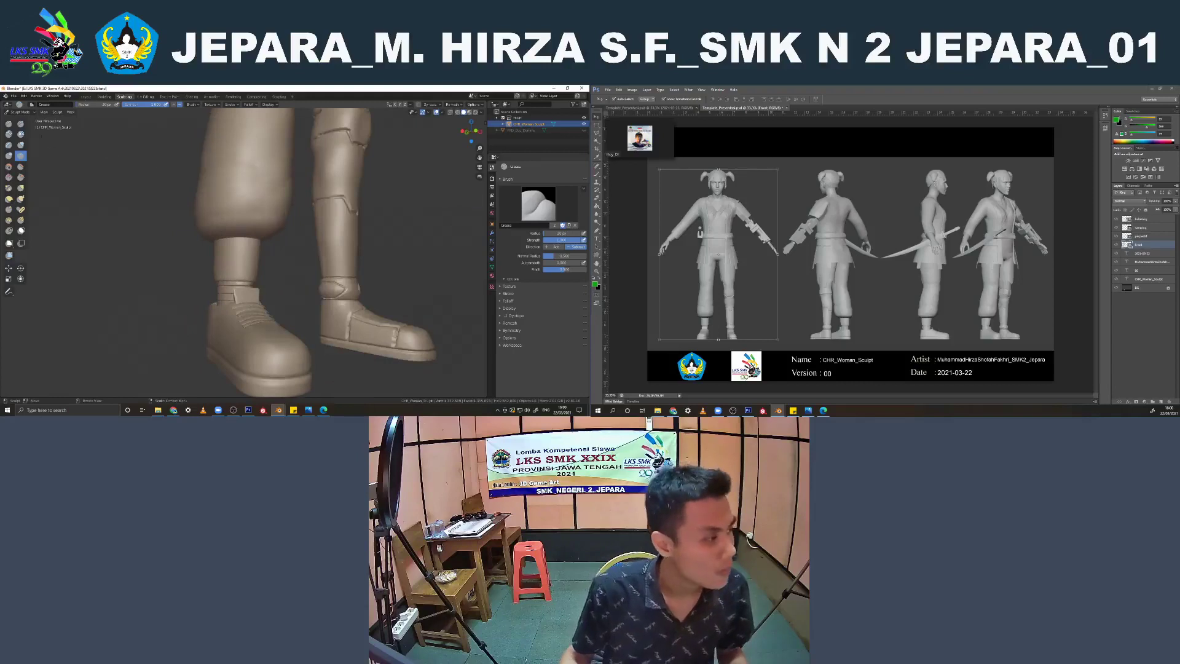
# Try another preset of the Draw brush and adjust its size over the puffed trouser leg
pyautogui.press('x')
pyautogui.press('KP_1')
pyautogui.click(534, 206)
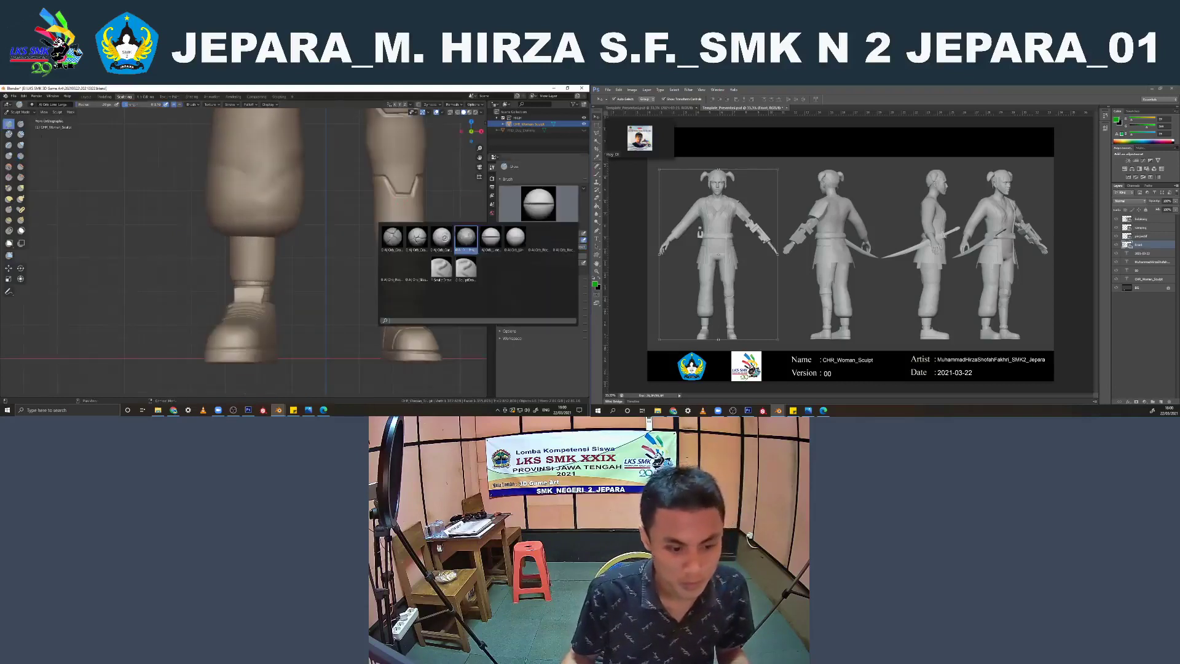
pyautogui.click(466, 236)
pyautogui.scroll(3, 264, 210)
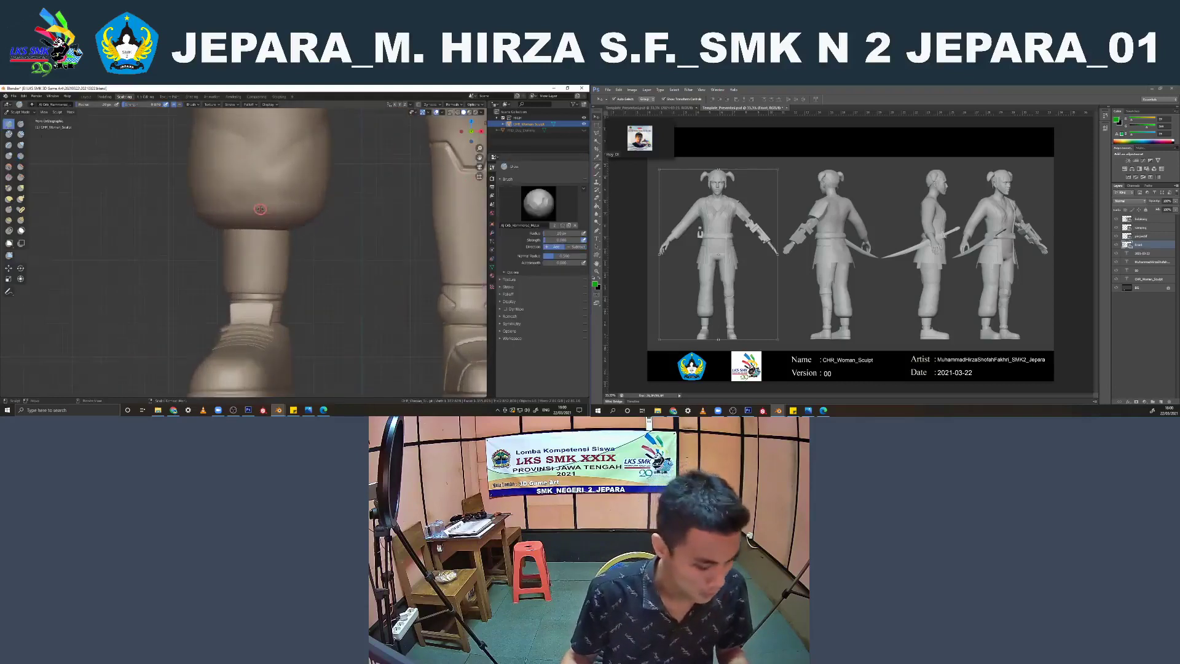
pyautogui.press('f')
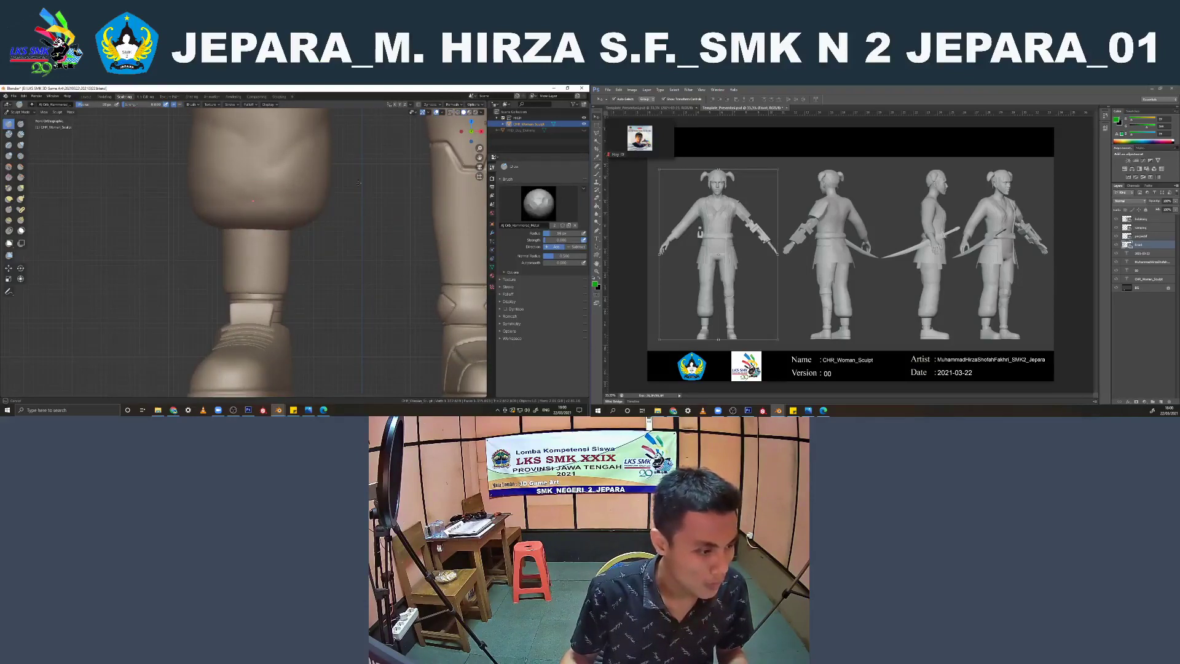
pyautogui.moveTo(359, 182); pyautogui.dragTo(345, 187)
# Carve soft folds along the hem of the puffed trouser leg with a resized Crease brush at reduced strength
pyautogui.click(20, 156)
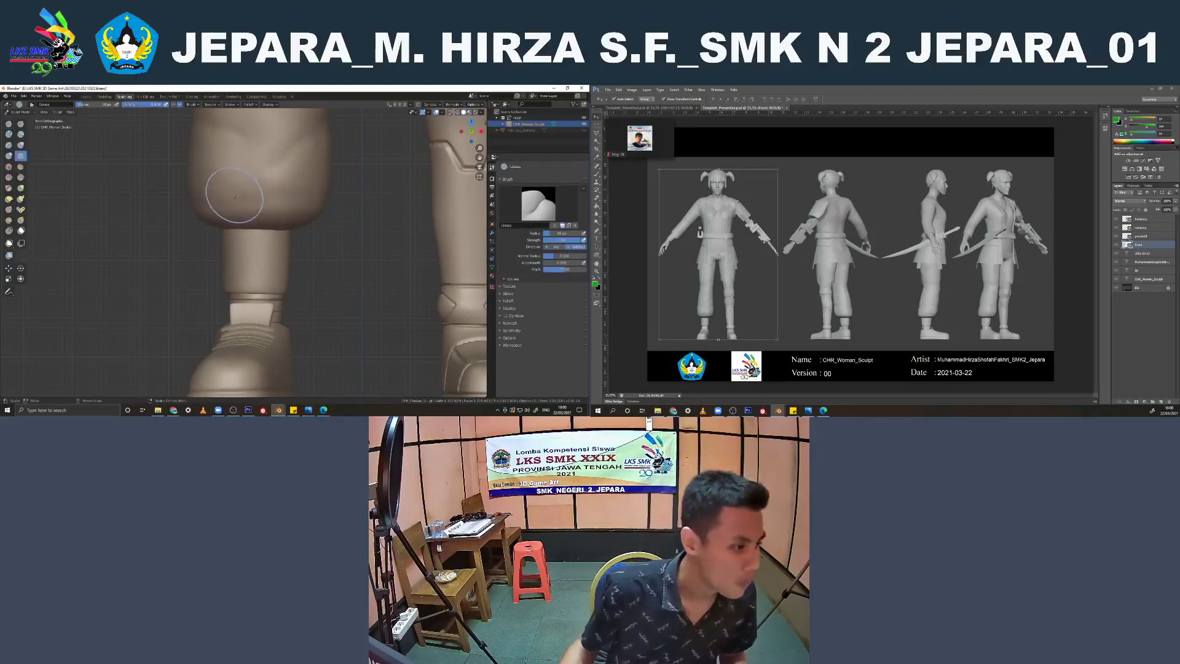
pyautogui.press('f')
pyautogui.click(268, 198)
pyautogui.moveTo(160, 105); pyautogui.dragTo(132, 108)
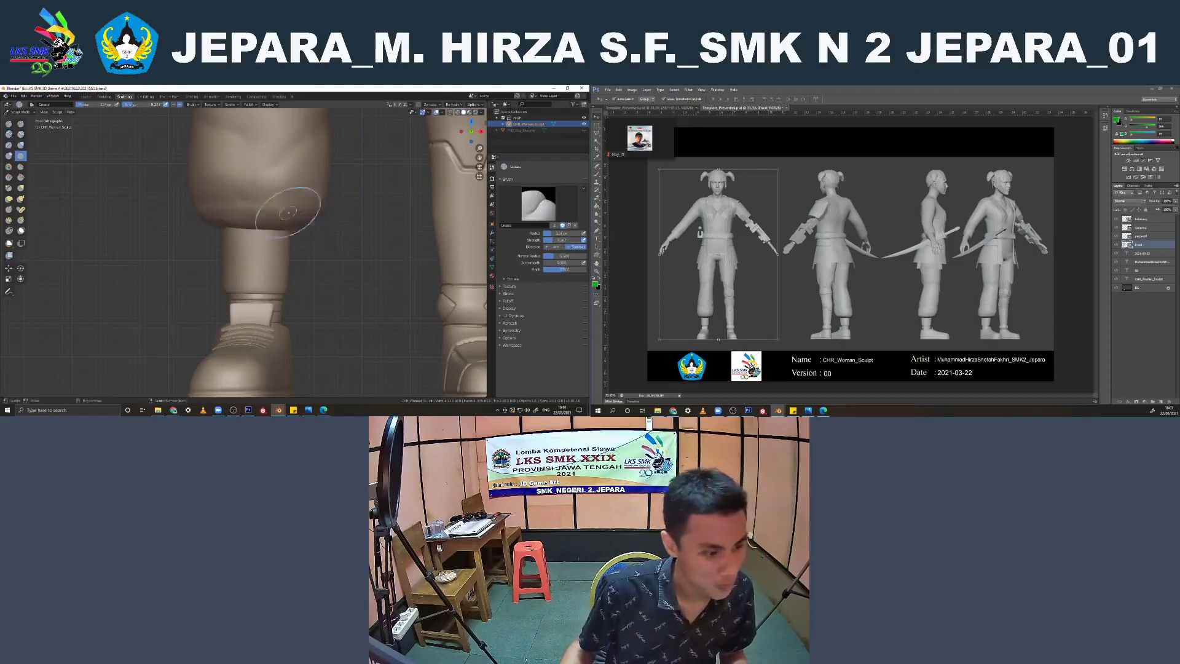
pyautogui.moveTo(298, 208)
pyautogui.mouseDown(button='middle')
pyautogui.moveTo(279, 220)
pyautogui.moveTo(316, 222)
pyautogui.moveTo(289, 216)
pyautogui.mouseUp(button='middle')
pyautogui.press('KP_1')
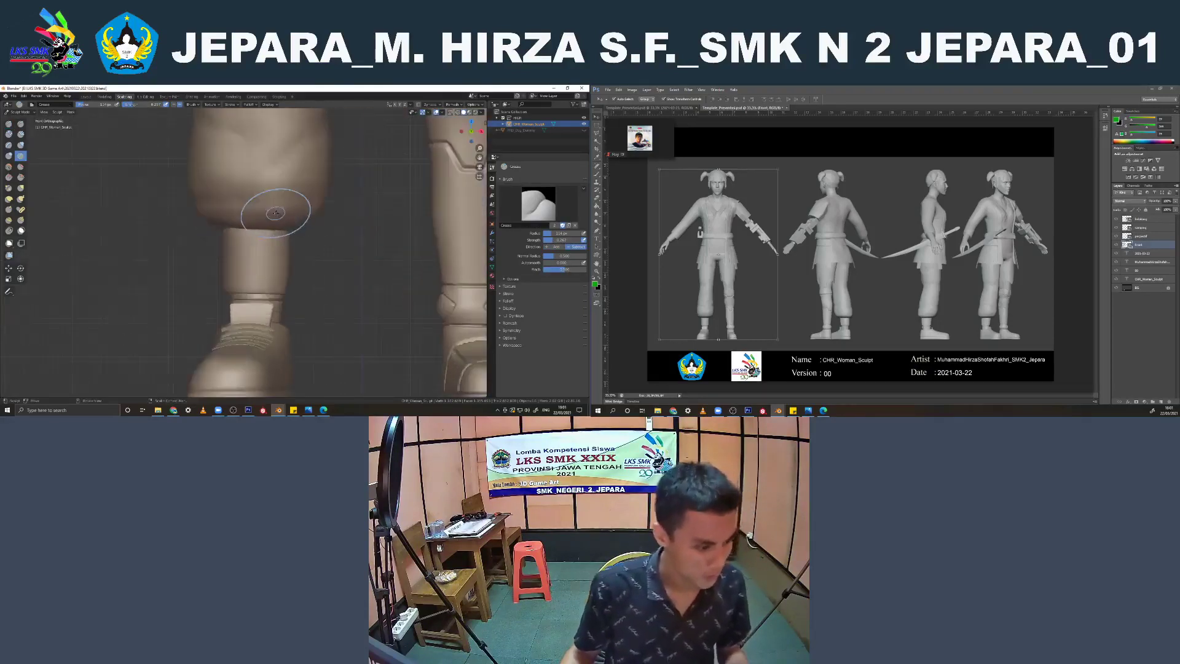
pyautogui.press('f')
pyautogui.click(258, 233)
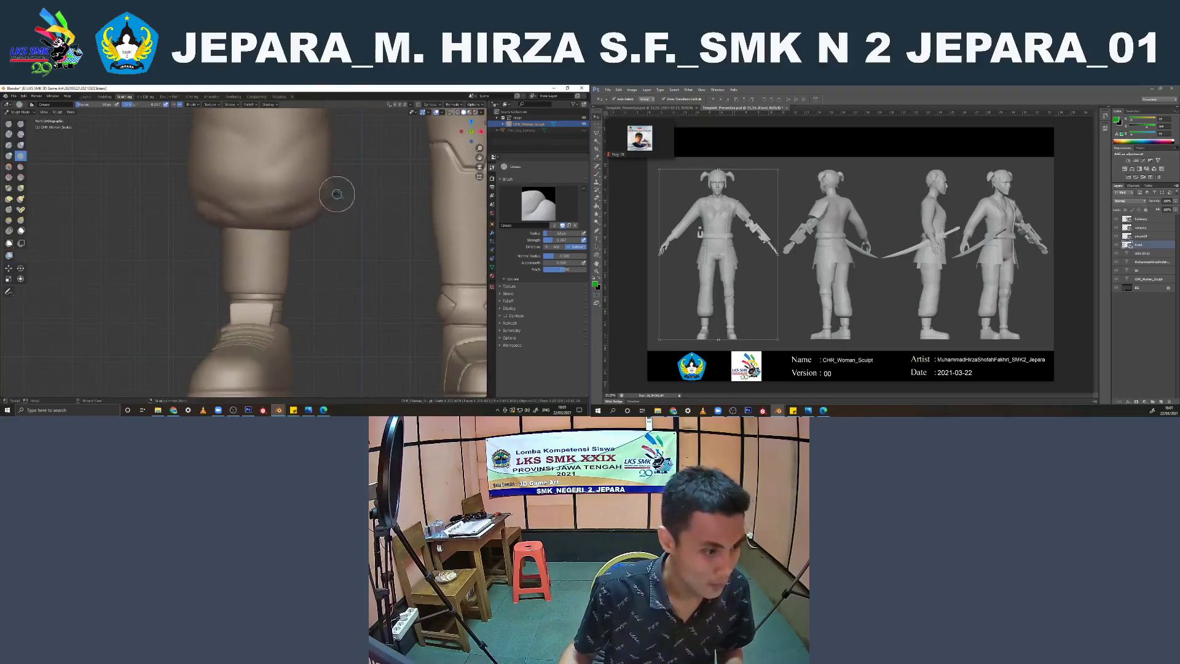
# Carve Crease brush folds along the hem of the puffed trouser leg from the back
pyautogui.scroll(-5, 328, 207)
pyautogui.moveTo(328, 207); pyautogui.dragTo(243, 234, button='middle')
pyautogui.press('ctrl+KP_1')
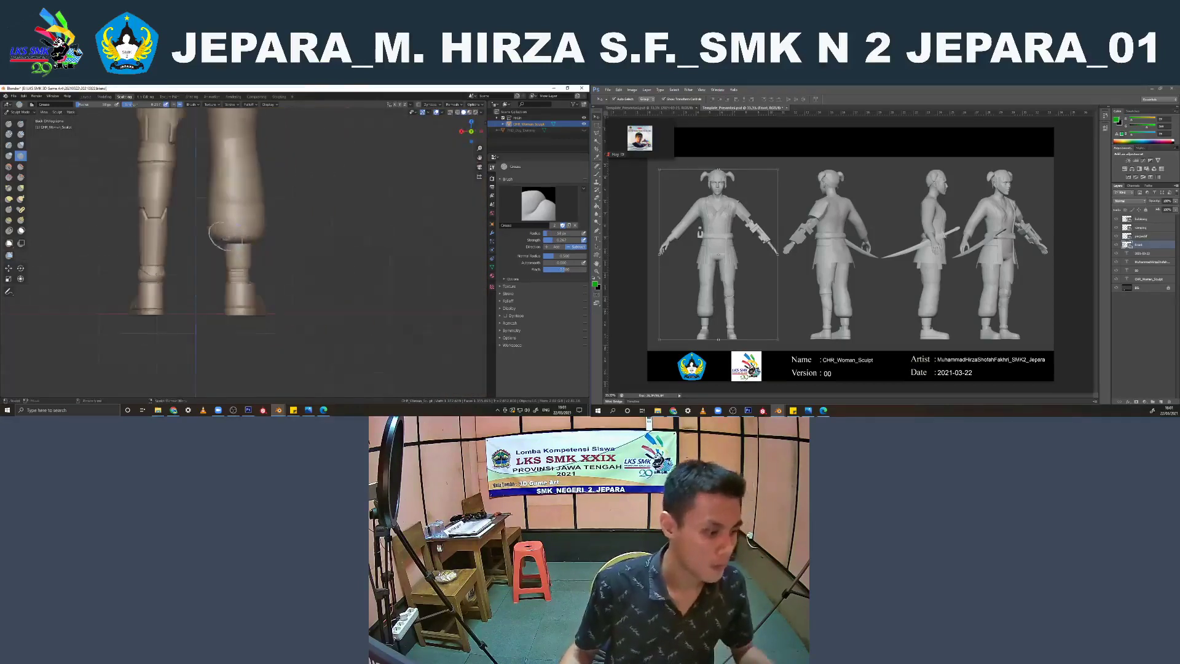
pyautogui.scroll(3, 215, 234)
pyautogui.moveTo(191, 220); pyautogui.dragTo(219, 226)
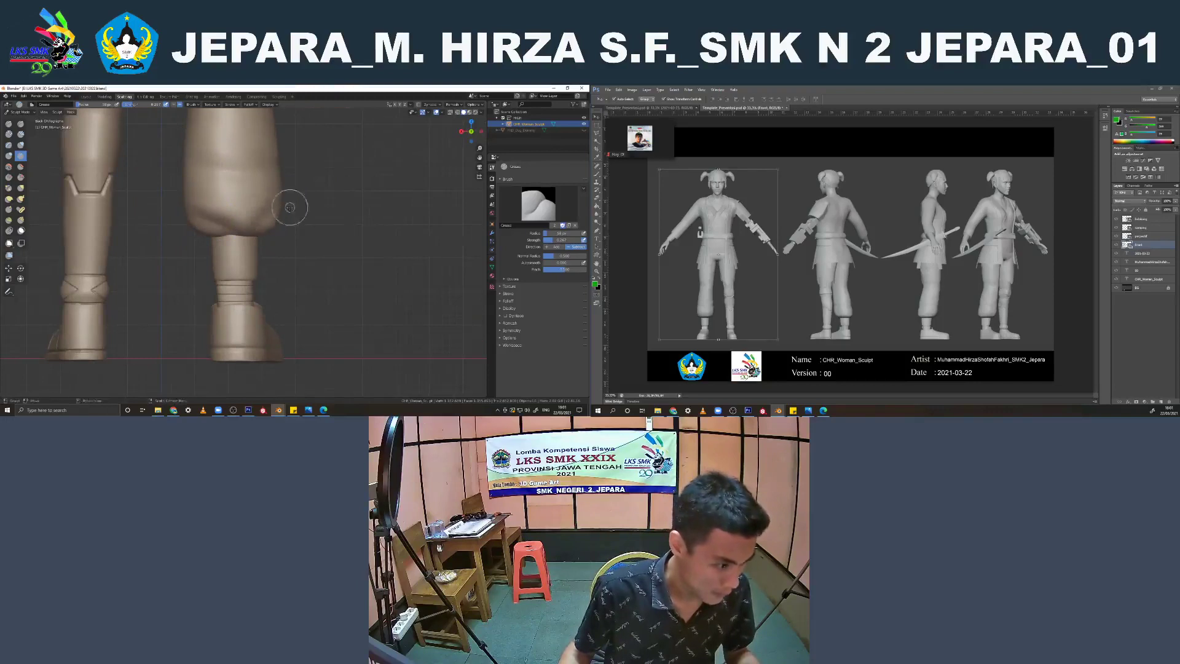
pyautogui.moveTo(262, 231); pyautogui.dragTo(260, 225)
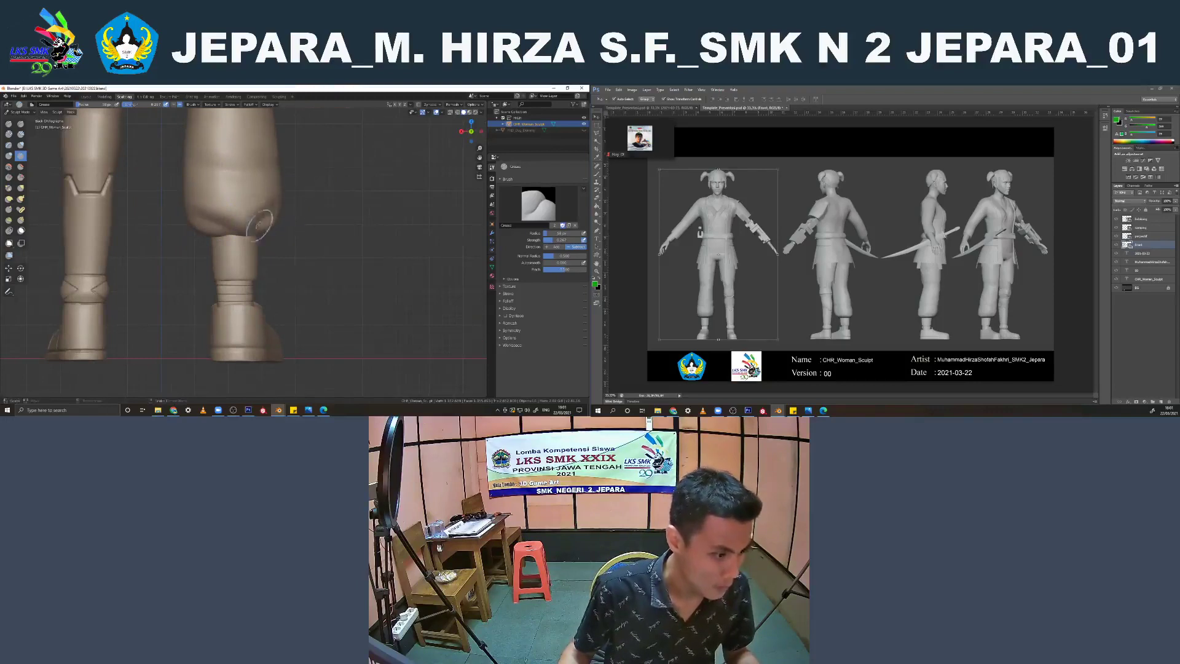
pyautogui.press('KP_1')
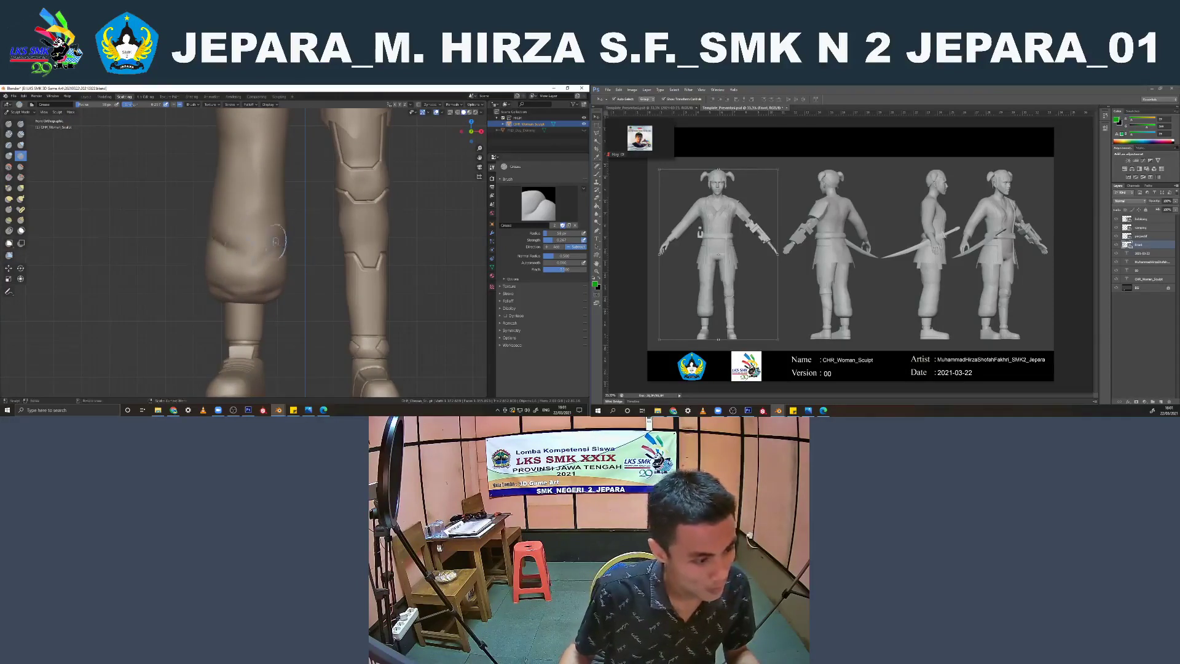
# Carve folds around the knee of the puffed trouser leg from the front and the back
pyautogui.keyDown('shift'); pyautogui.moveTo(249, 216); pyautogui.dragTo(303, 240, button='middle'); pyautogui.keyUp('shift')
pyautogui.press('ctrl+KP_1')
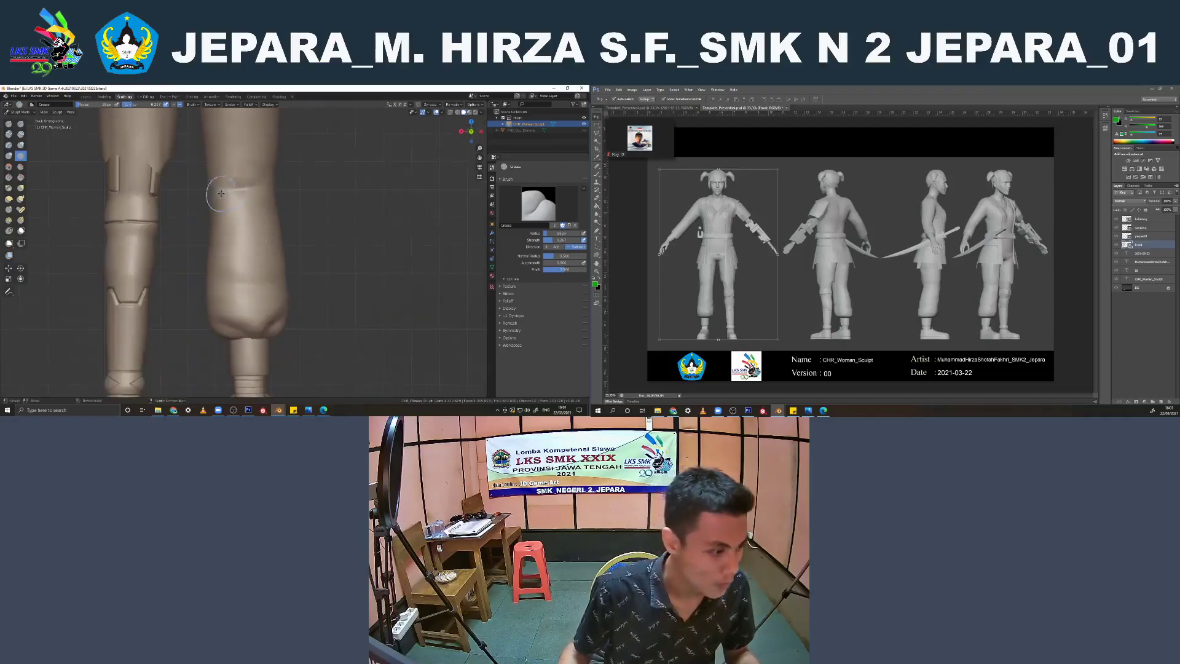
pyautogui.moveTo(219, 199)
pyautogui.mouseDown(button='middle')
pyautogui.moveTo(228, 218)
pyautogui.moveTo(185, 229)
pyautogui.mouseUp(button='middle')
pyautogui.scroll(-3, 247, 214)
pyautogui.press('KP_1')
pyautogui.scroll(-4, 235, 269)
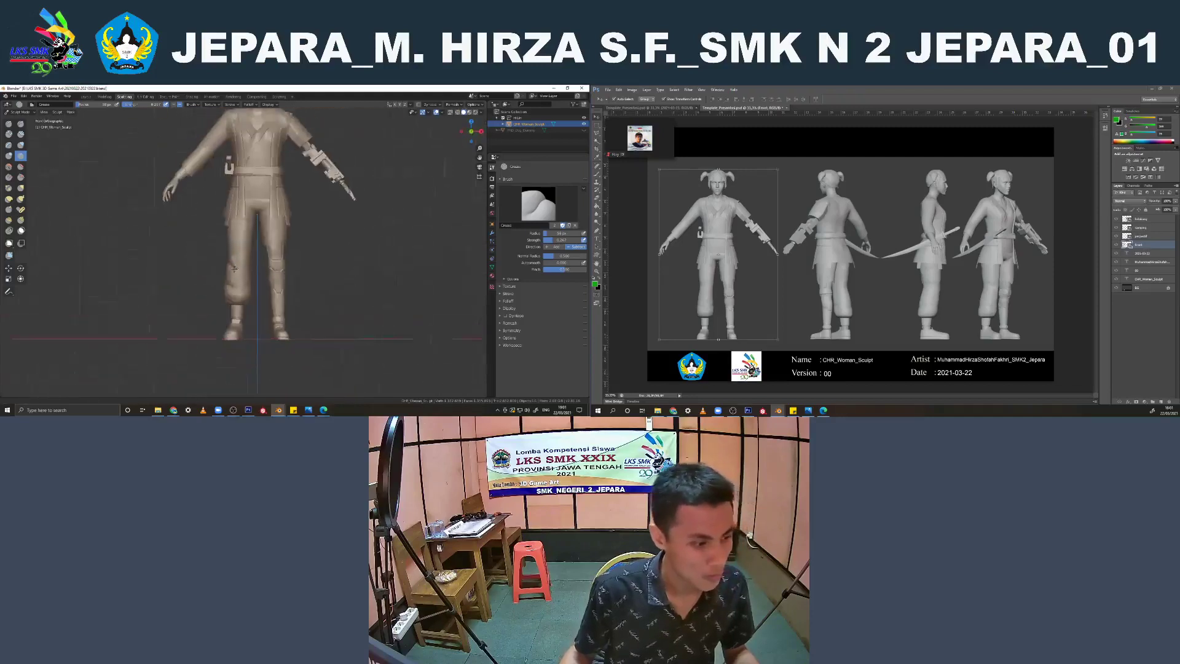
# Examine the thighs and the whole woman figure, and check the puffed trouser leg in the Layout workspace from the front and side
pyautogui.scroll(6, 234, 269)
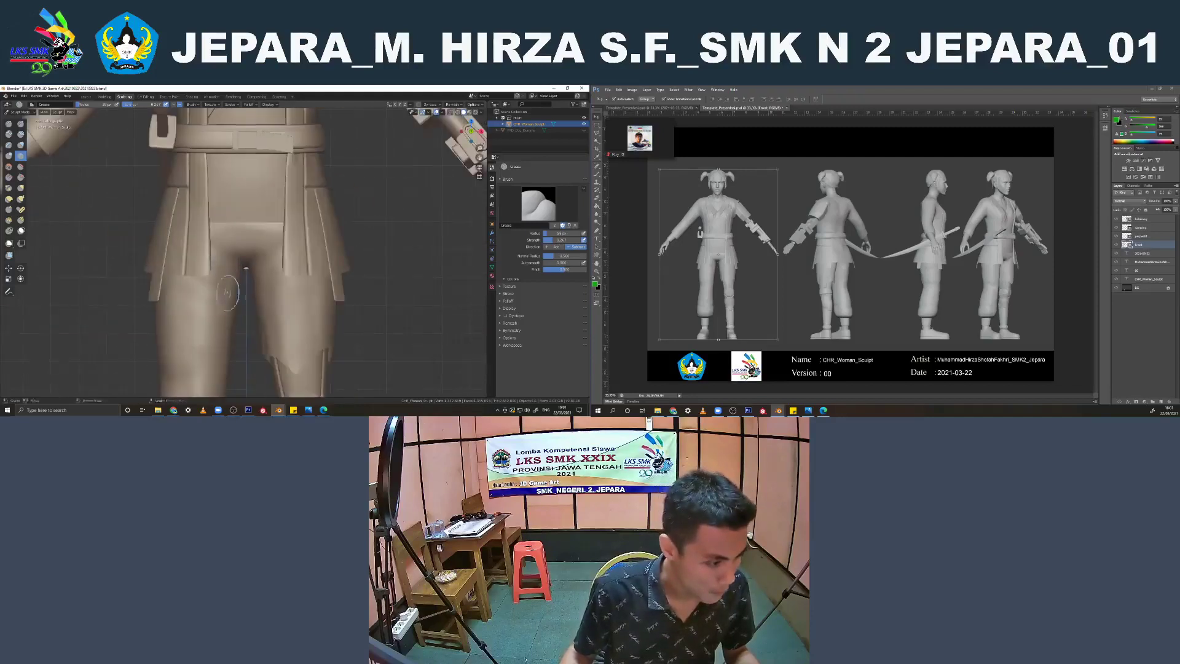
pyautogui.keyDown('shift'); pyautogui.moveTo(227, 294); pyautogui.dragTo(205, 272, button='middle'); pyautogui.keyUp('shift')
pyautogui.scroll(-4, 192, 241)
pyautogui.scroll(-3, 212, 215)
pyautogui.moveTo(205, 271); pyautogui.dragTo(271, 274, button='middle')
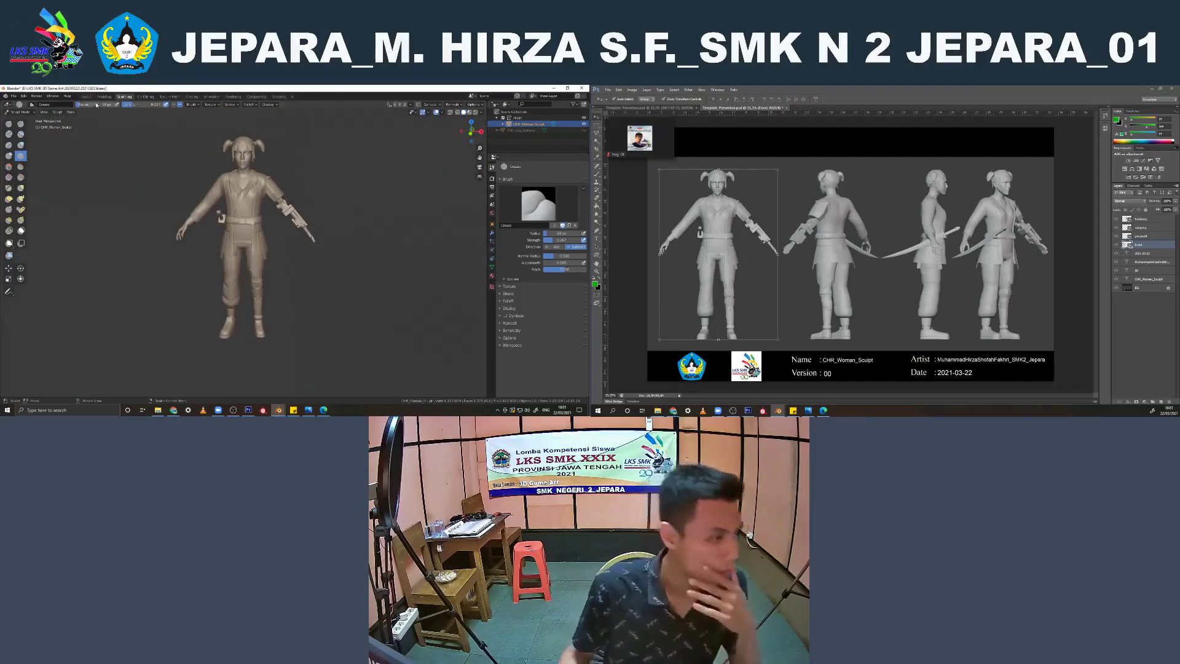
pyautogui.click(89, 98)
pyautogui.click(334, 207)
pyautogui.scroll(-2, 326, 212)
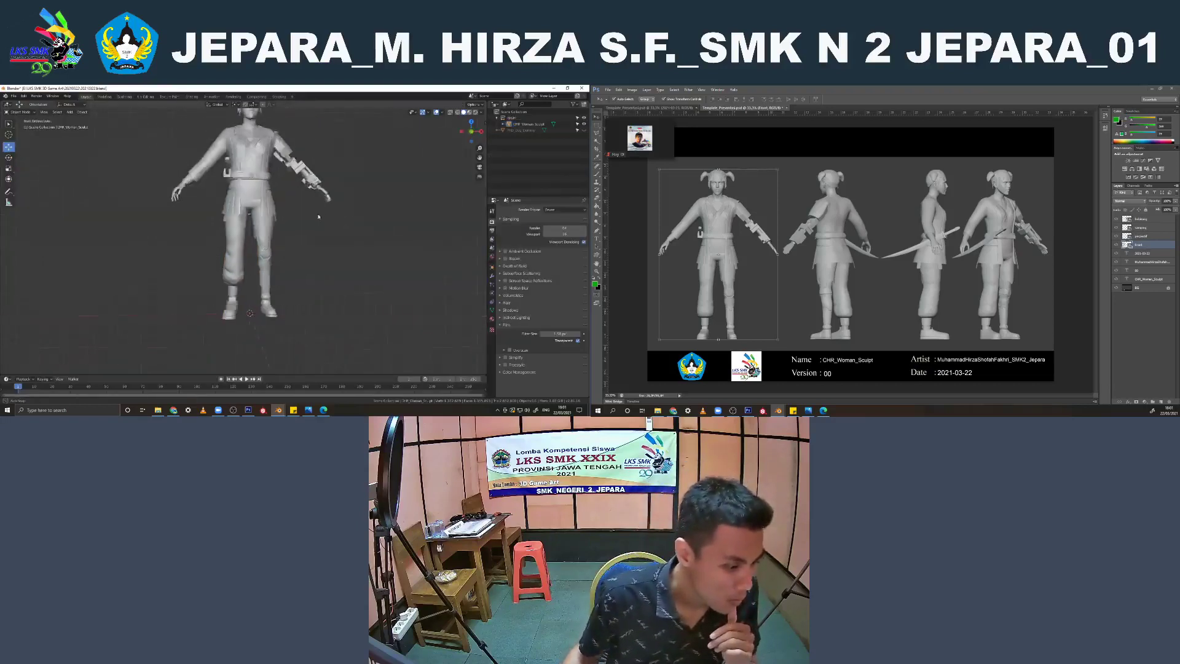
pyautogui.moveTo(319, 216); pyautogui.dragTo(204, 245, button='middle')
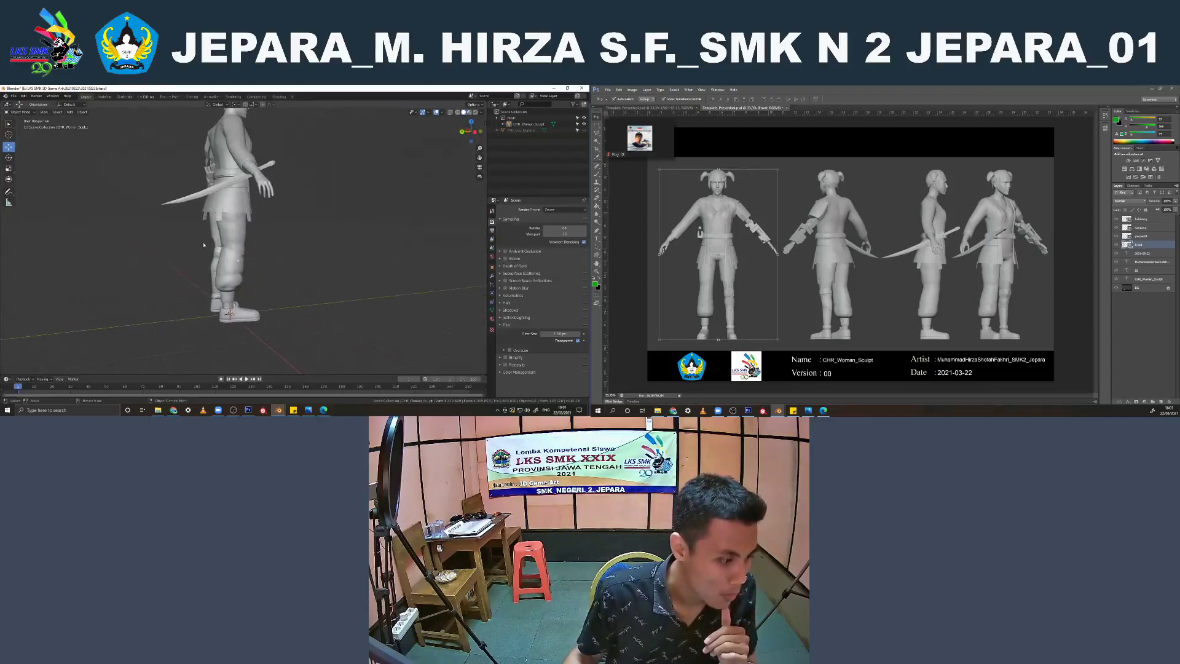
pyautogui.click(234, 273)
pyautogui.press('ctrl+KP_3')
pyautogui.scroll(3, 233, 273)
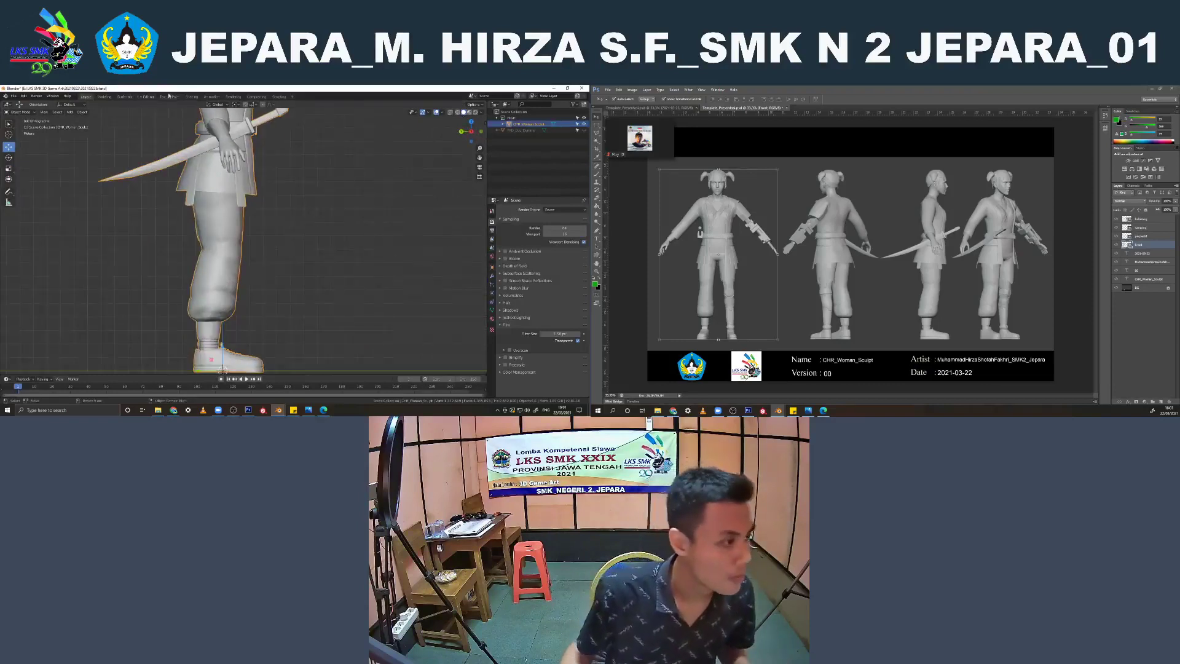
# Return to sculpting, switch to the Elastic Deform brush and examine the puffed trouser leg's silhouette from the left side and front
pyautogui.click(123, 96)
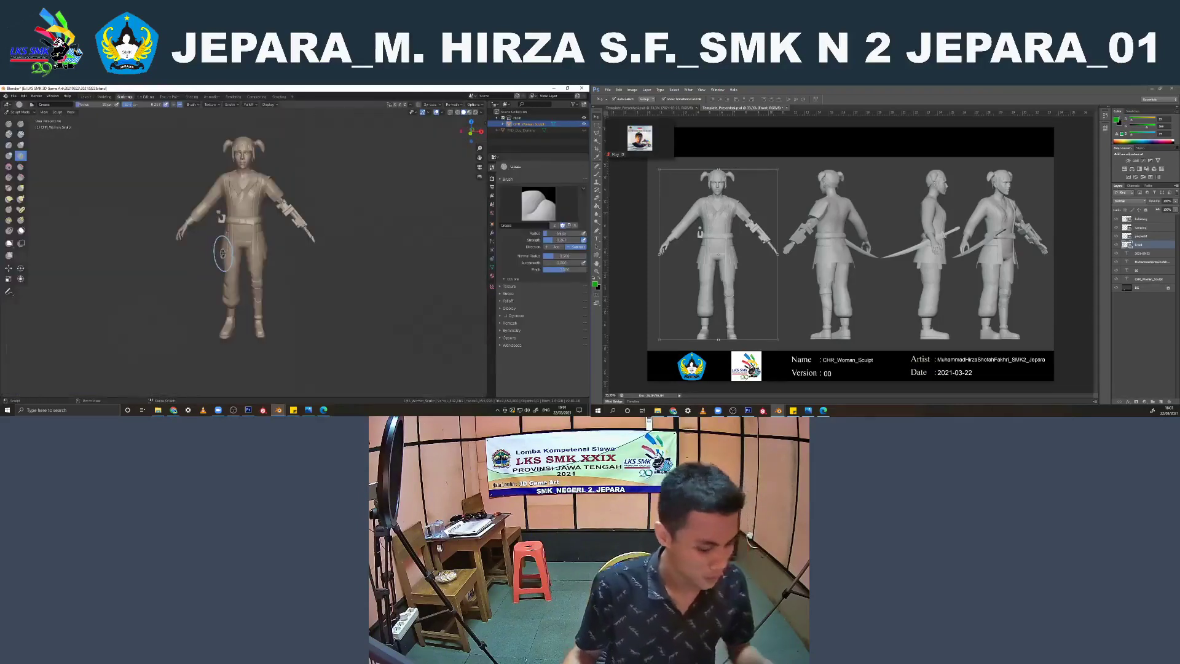
pyautogui.press('ctrl+KP_3')
pyautogui.scroll(3, 211, 258)
pyautogui.scroll(3, 225, 238)
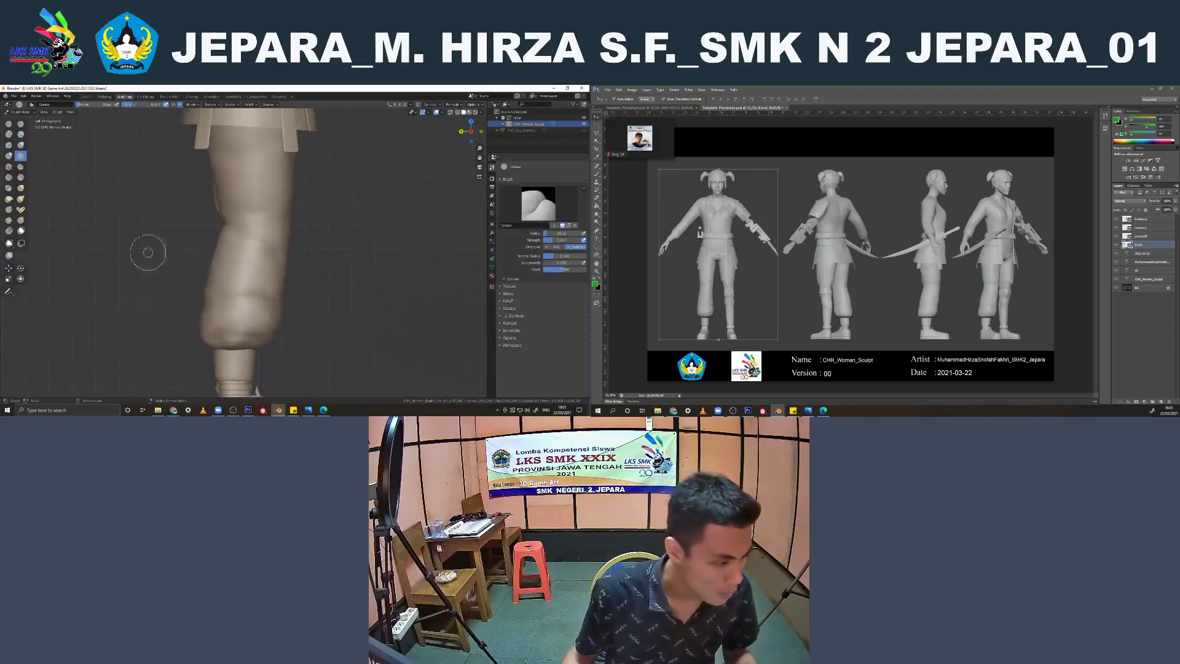
pyautogui.click(9, 199)
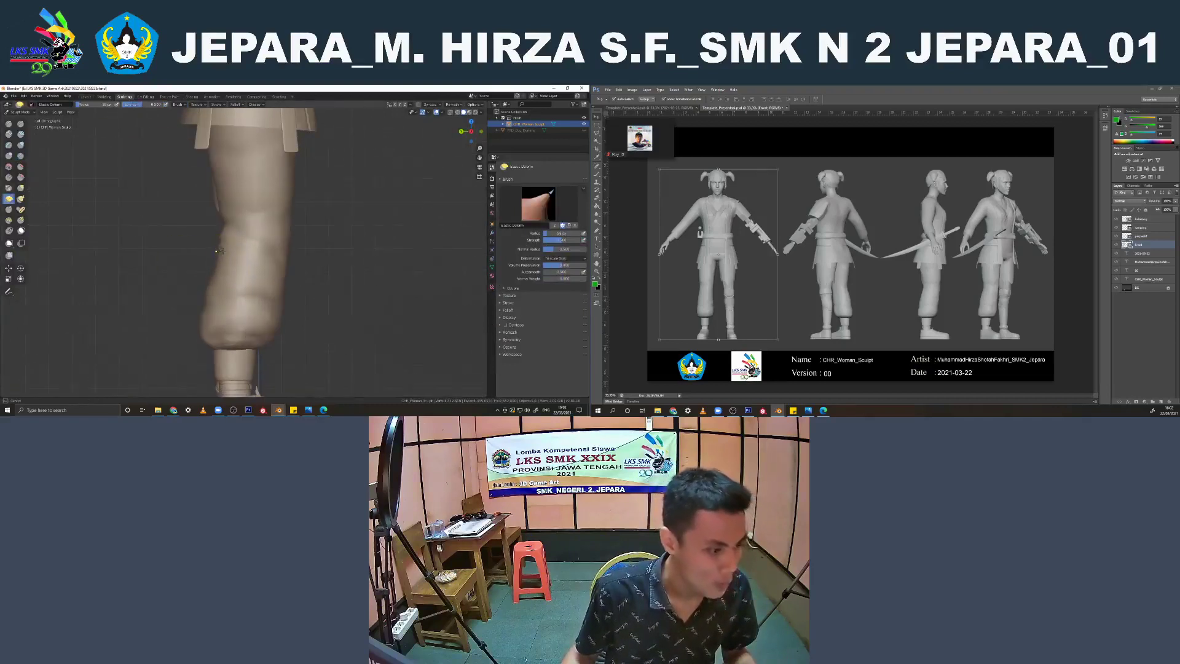
pyautogui.scroll(-5, 274, 266)
pyautogui.moveTo(274, 266); pyautogui.dragTo(205, 211, button='middle')
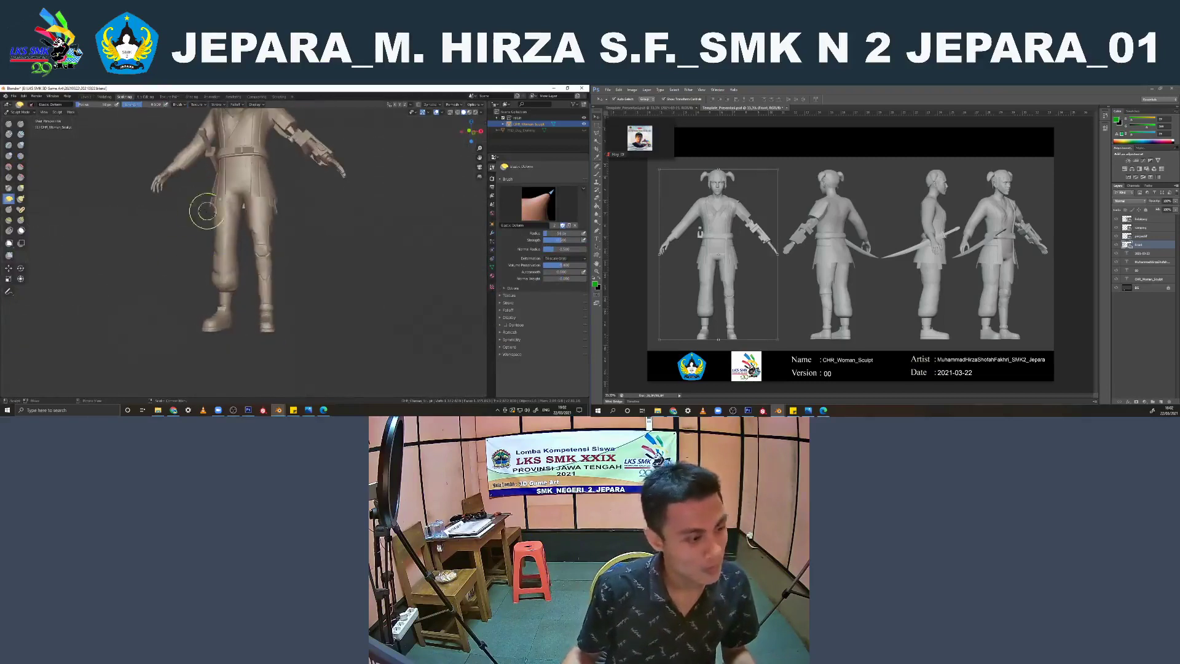
pyautogui.scroll(4, 205, 211)
# Apply all transforms to the woman character in the Layout workspace
pyautogui.click(86, 97)
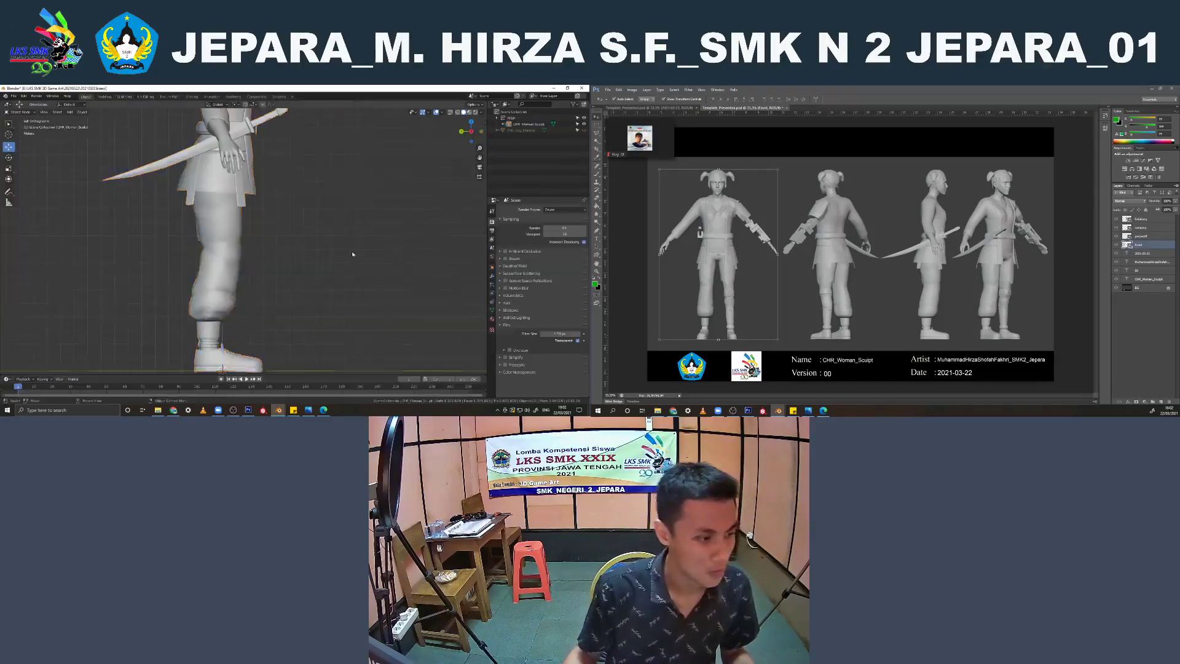
pyautogui.press('KP_1')
pyautogui.scroll(2, 314, 235)
pyautogui.scroll(1, 314, 235)
pyautogui.click(262, 222)
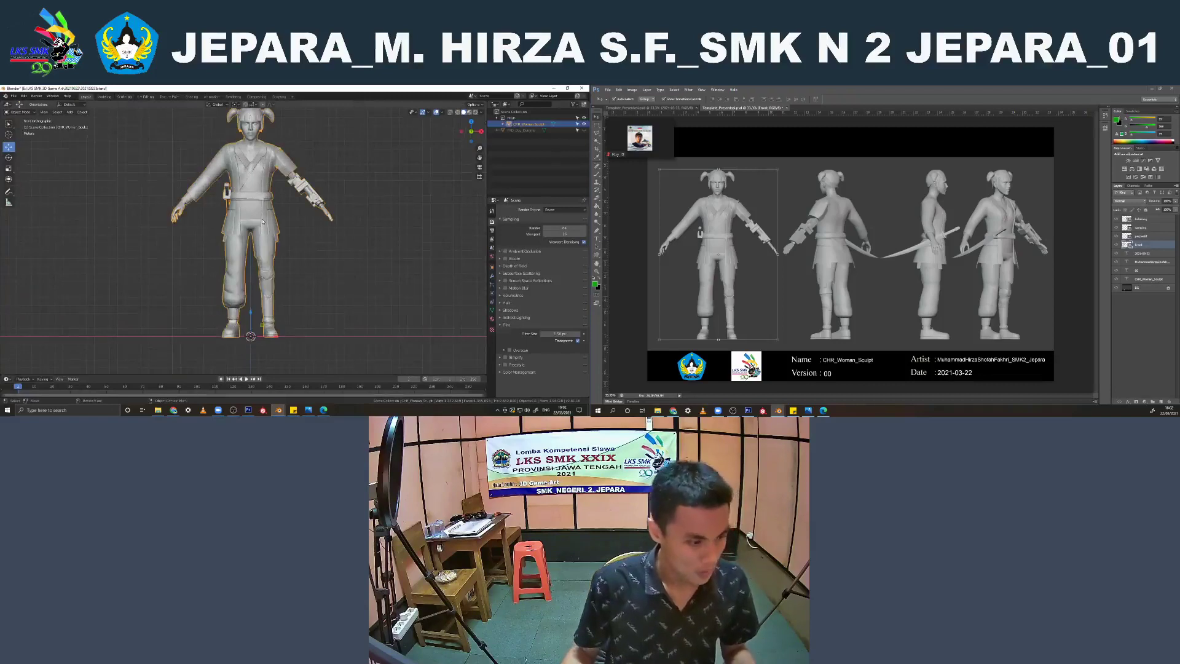
pyautogui.hotkey('ctrl', 'a')
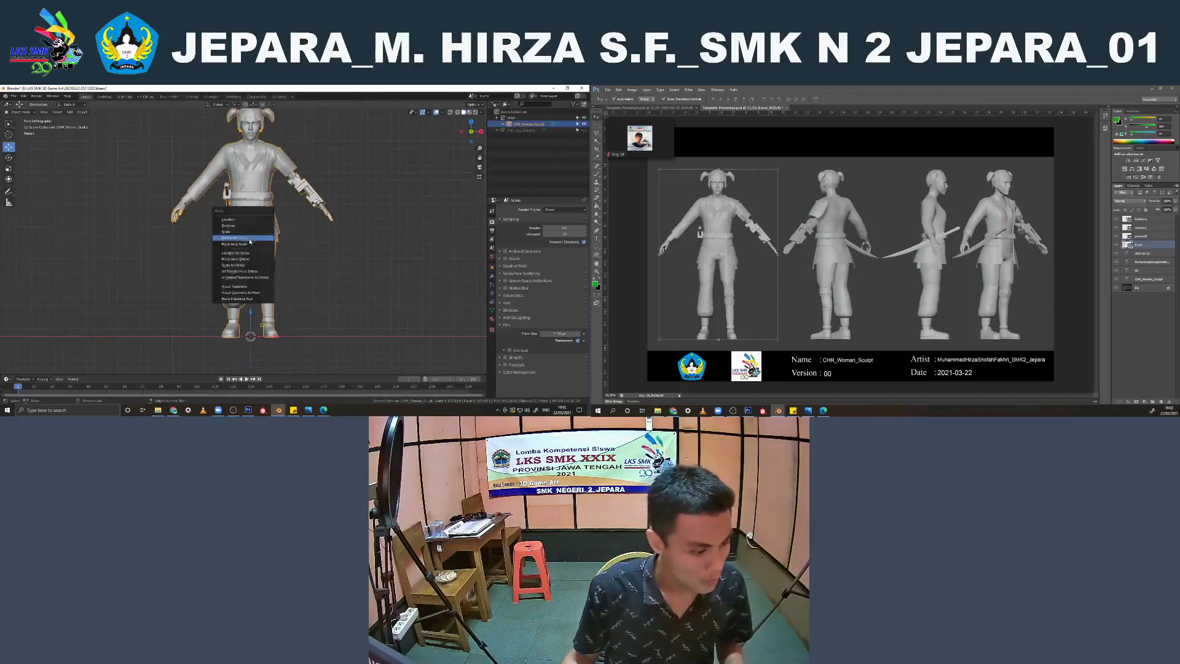
pyautogui.click(251, 239)
# Try rotating the woman character in the front view, then deselect it and restore the front view
pyautogui.press('r')
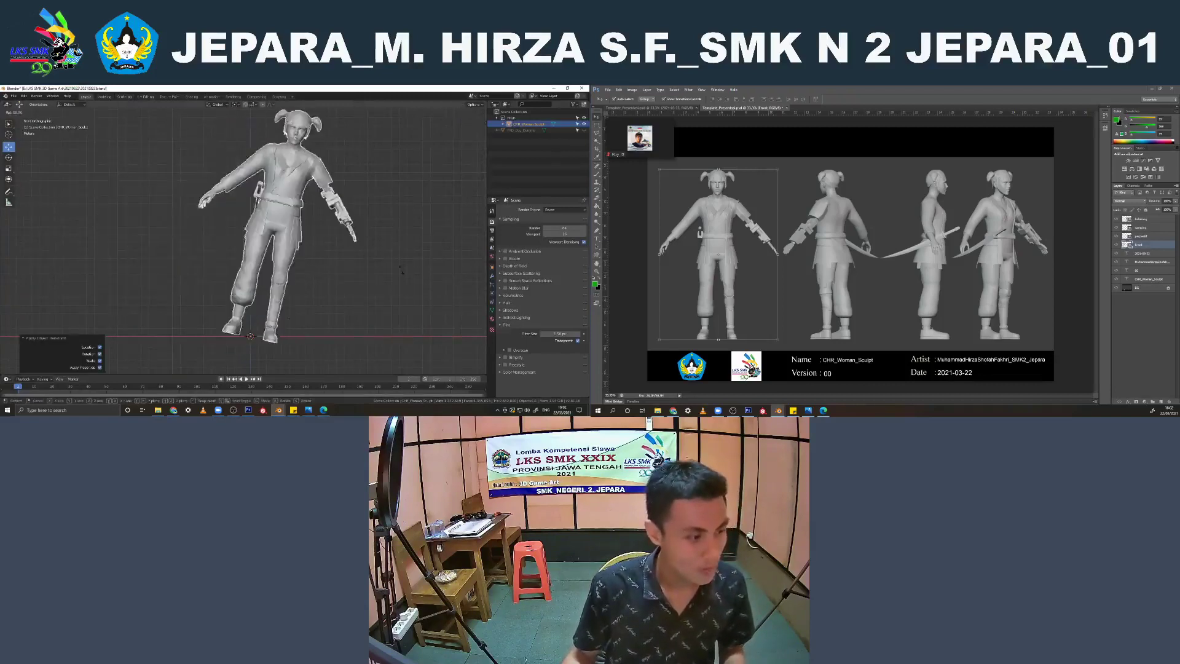
pyautogui.rightClick(355, 205)
pyautogui.click(345, 195)
pyautogui.moveTo(342, 194)
pyautogui.mouseDown(button='middle')
pyautogui.moveTo(190, 196)
pyautogui.moveTo(356, 209)
pyautogui.mouseUp(button='middle')
pyautogui.press('KP_1')
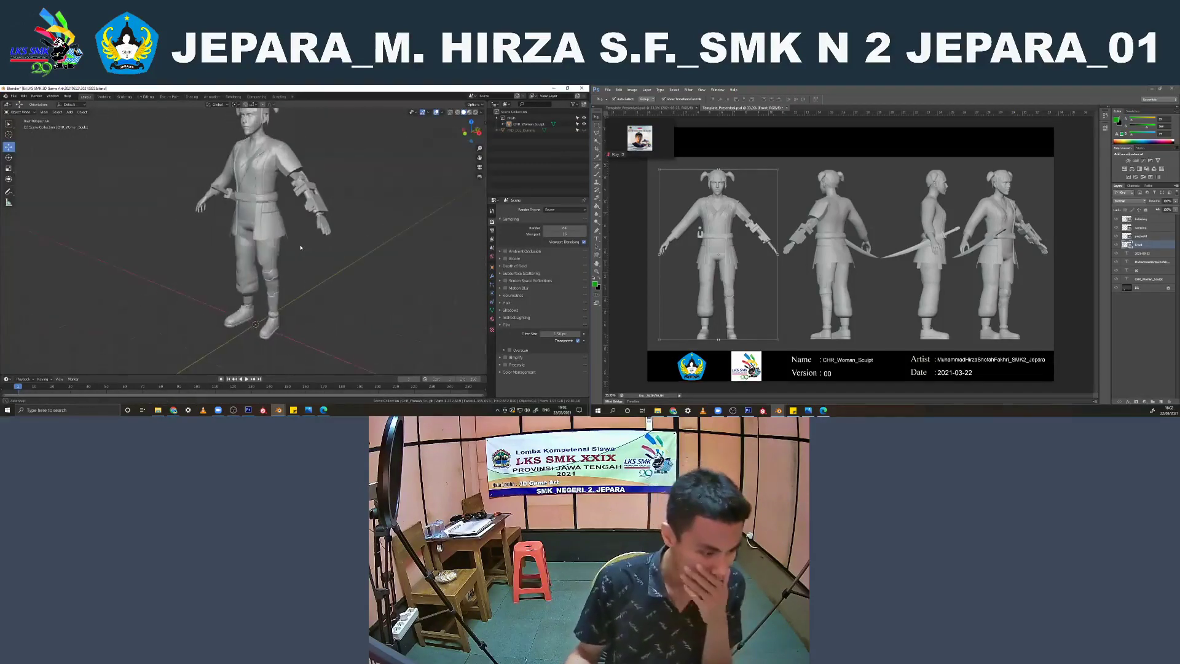
pyautogui.press('KP_1')
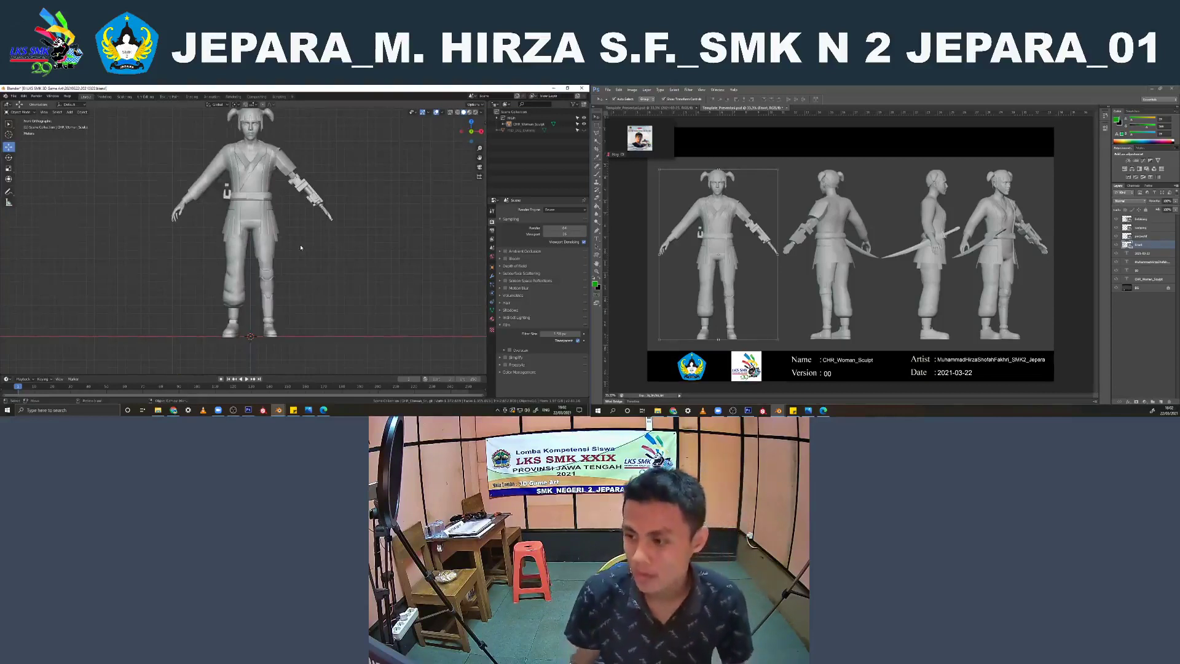
# Switch to Photoshop and delete the four woman renders from the presentation sheet, closing the YouTube tab in the browser in between
pyautogui.click(750, 251)
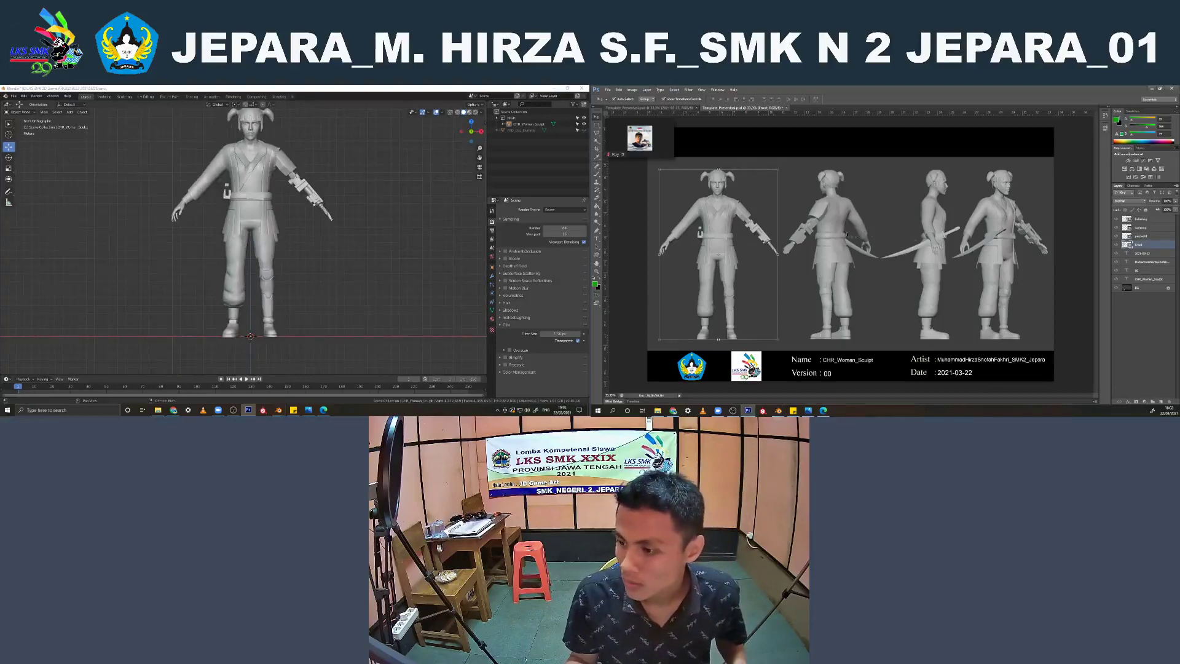
pyautogui.click(834, 237)
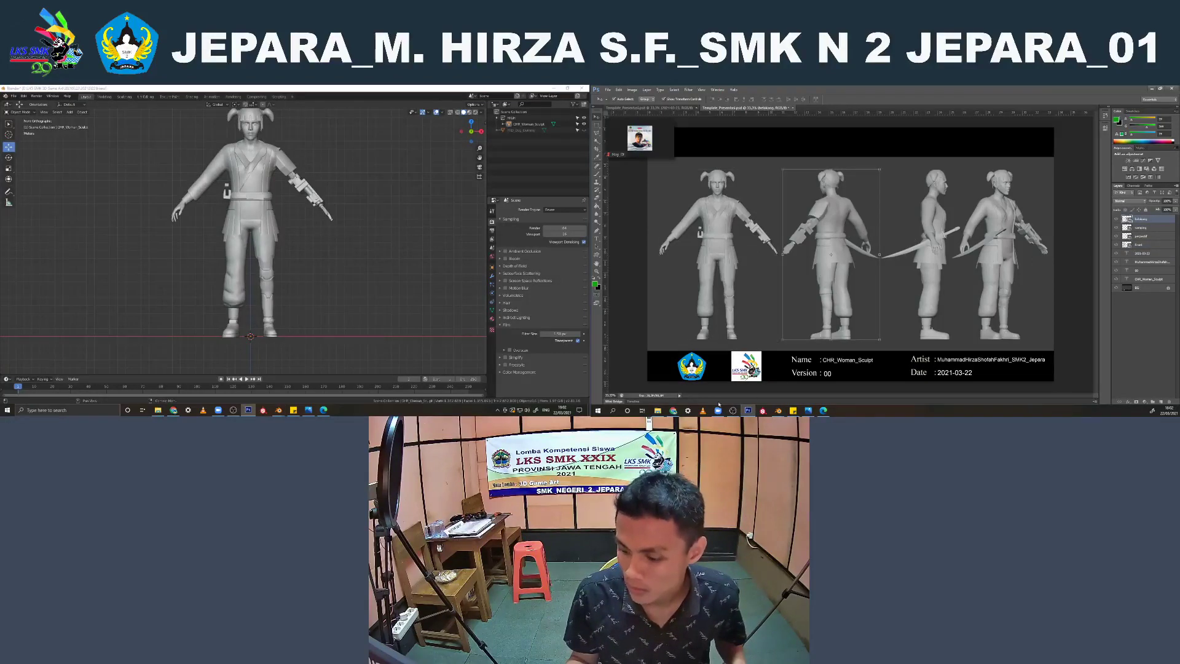
pyautogui.click(673, 410)
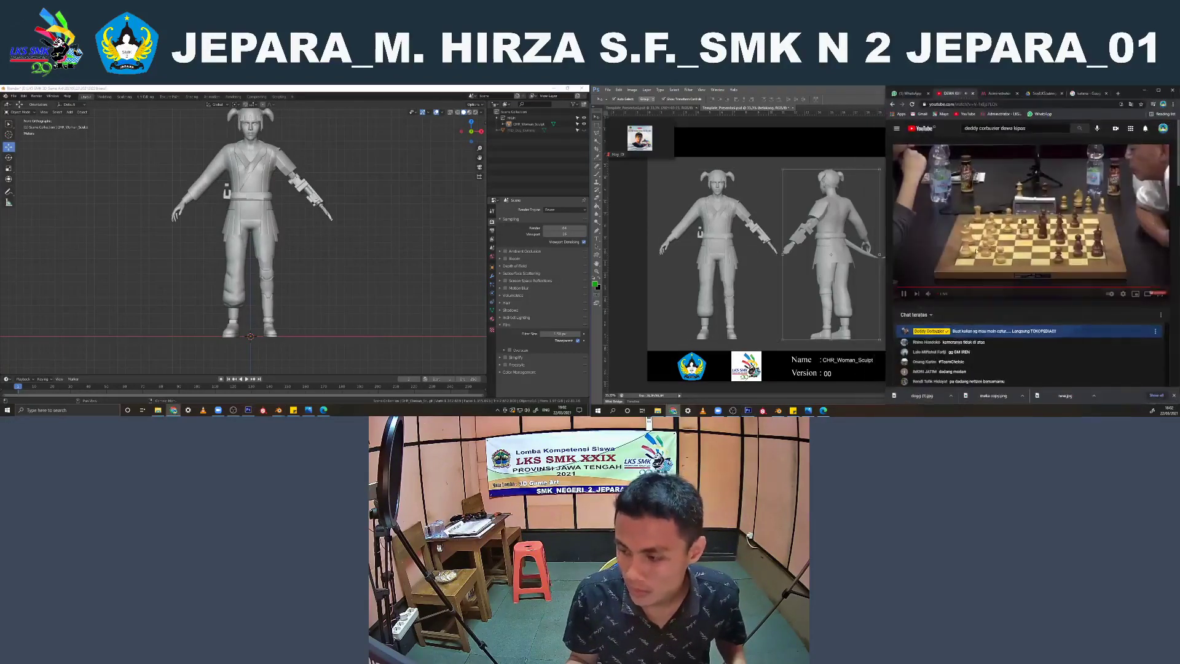
pyautogui.click(972, 93)
pyautogui.click(1142, 90)
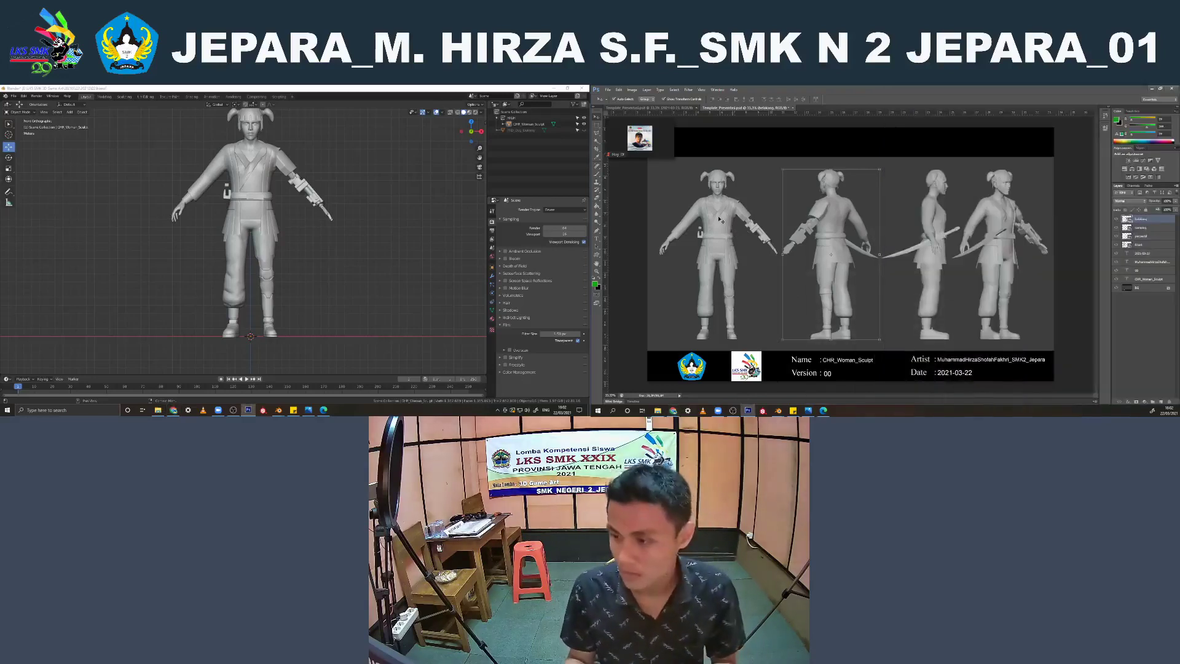
pyautogui.press('Delete')
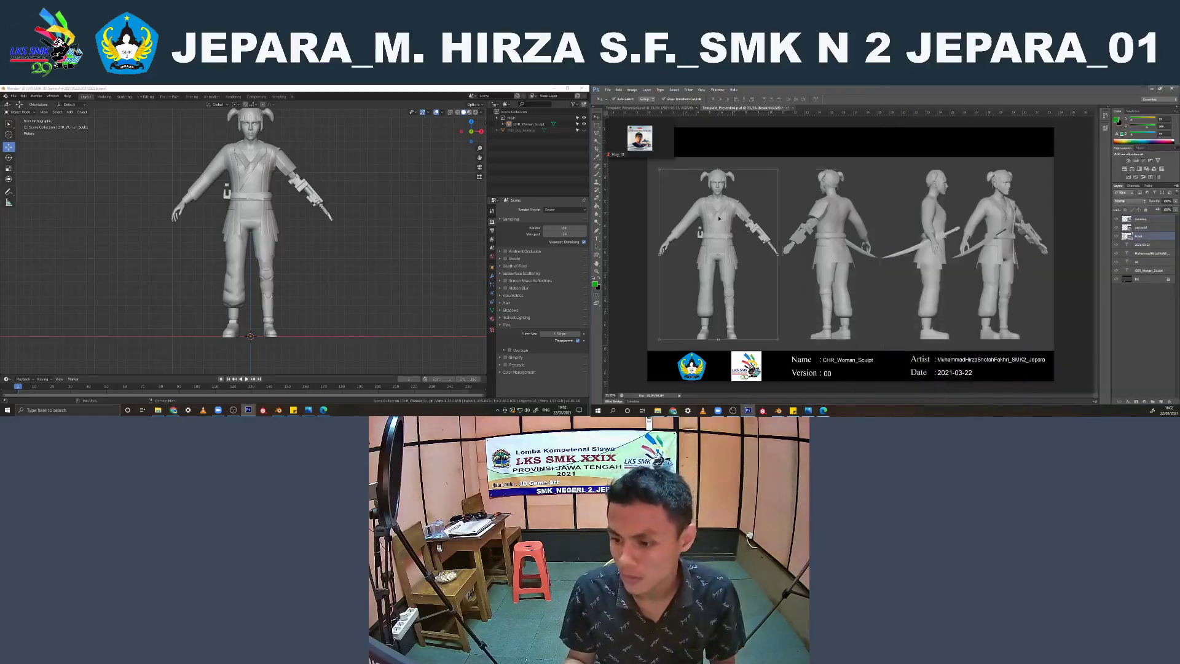
pyautogui.press('Delete')
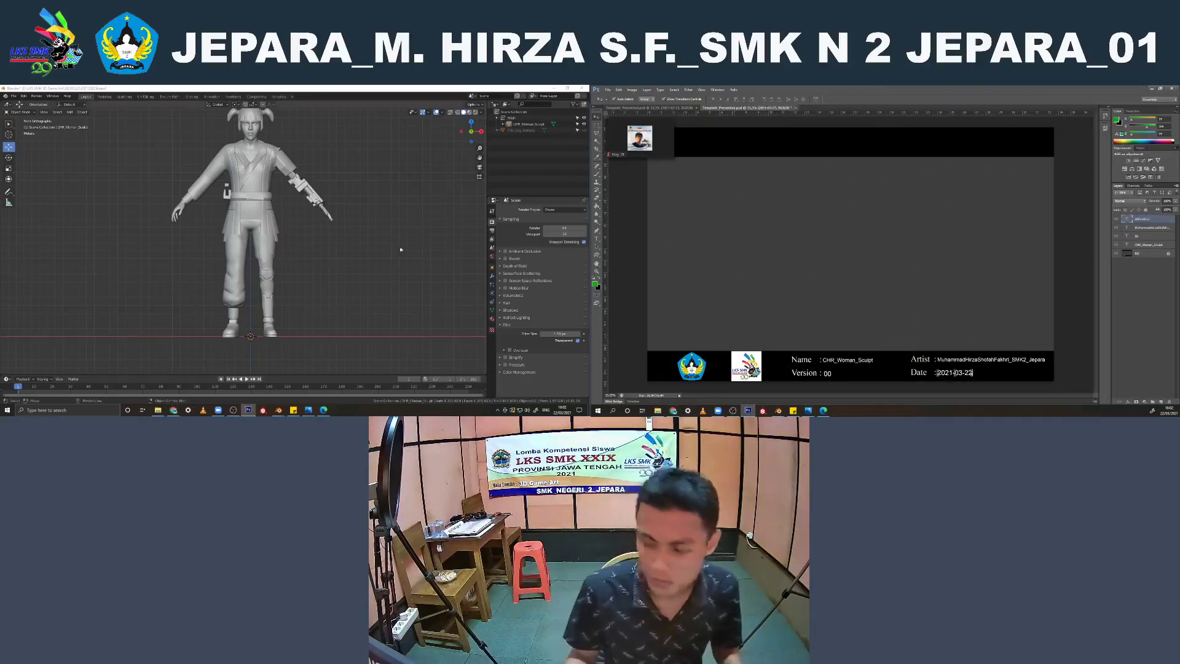
# Switch to Blender, hide the woman sculpt and unhide the robot dog model in the front view
pyautogui.click(367, 206)
pyautogui.scroll(-1, 367, 206)
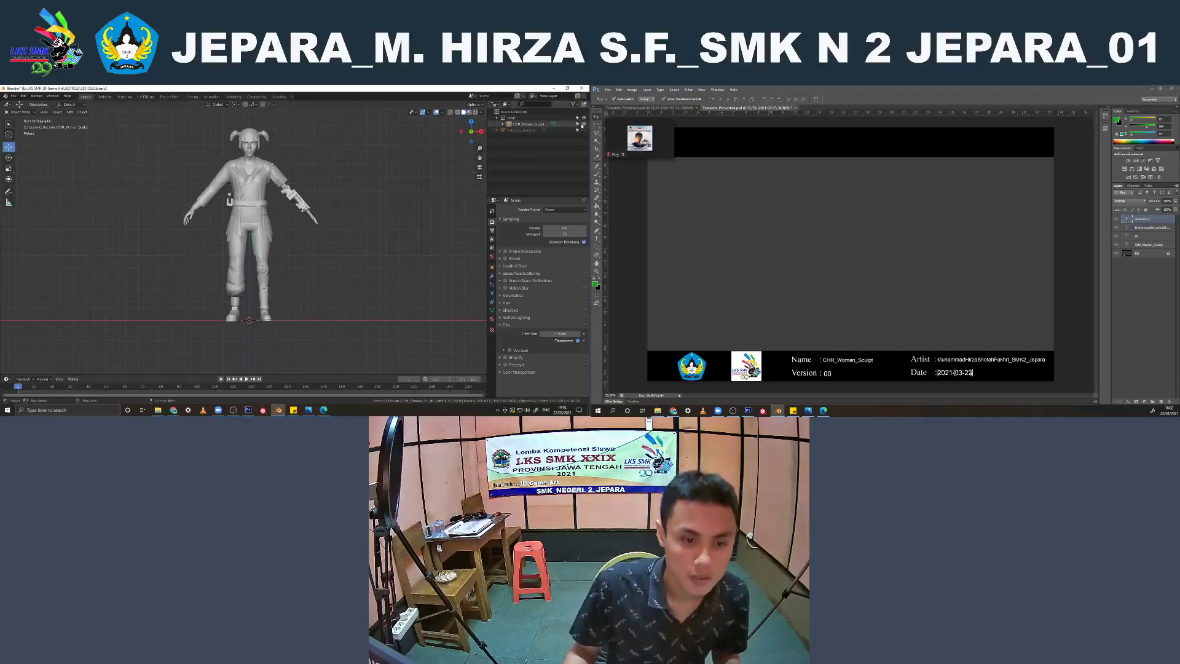
pyautogui.click(584, 124)
pyautogui.click(584, 130)
pyautogui.scroll(2, 249, 266)
pyautogui.scroll(3, 249, 267)
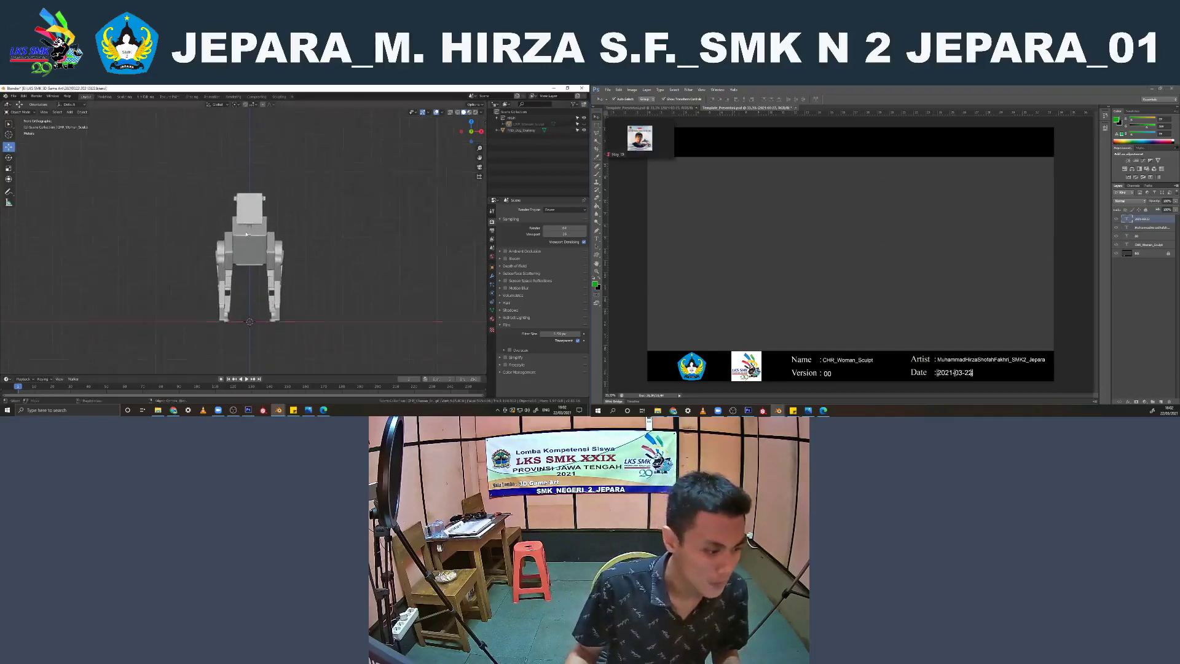
# Turn off the viewport overlays and make a viewport render of the robot dog from the front
pyautogui.click(436, 112)
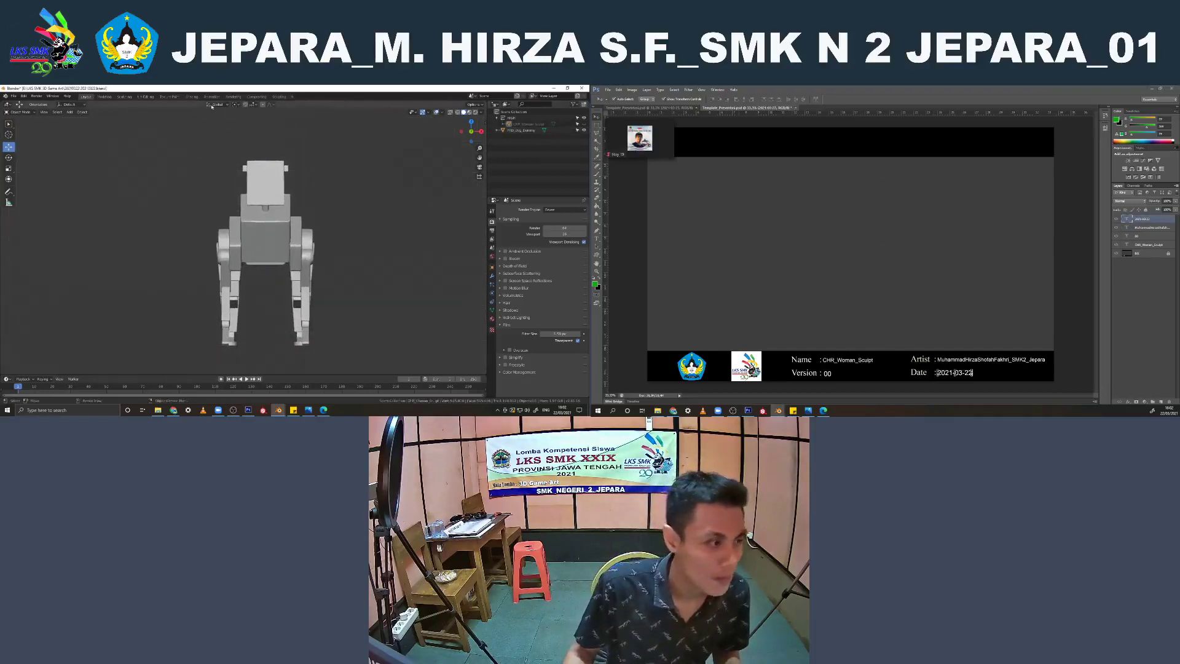
pyautogui.click(44, 112)
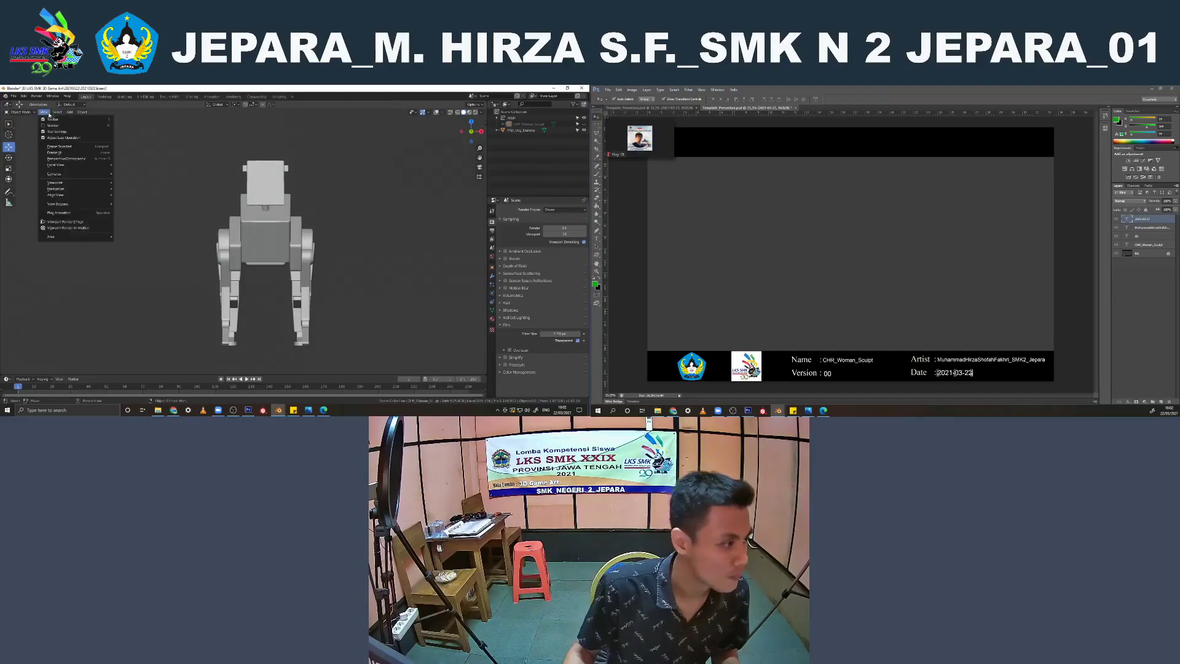
pyautogui.click(59, 222)
pyautogui.moveTo(316, 226); pyautogui.dragTo(267, 206, button='middle')
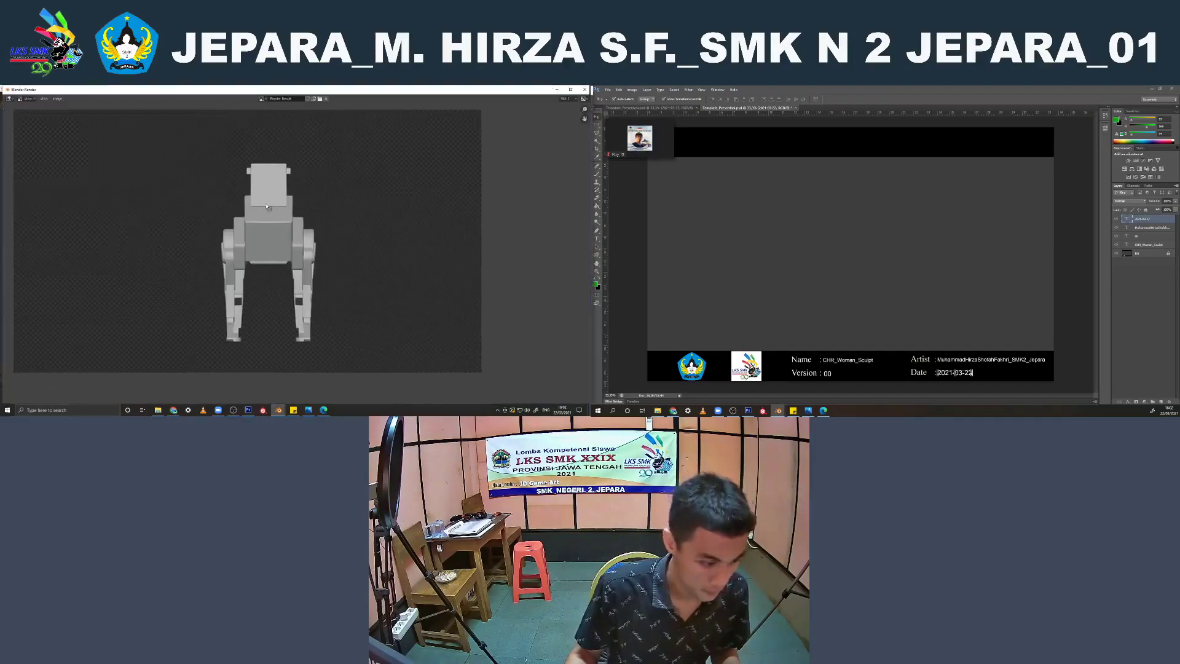
pyautogui.scroll(1, 267, 205)
# Save the front render of the robot dog as 1.png with 16-bit colour depth and maximum compression, and close the render window
pyautogui.click(44, 98)
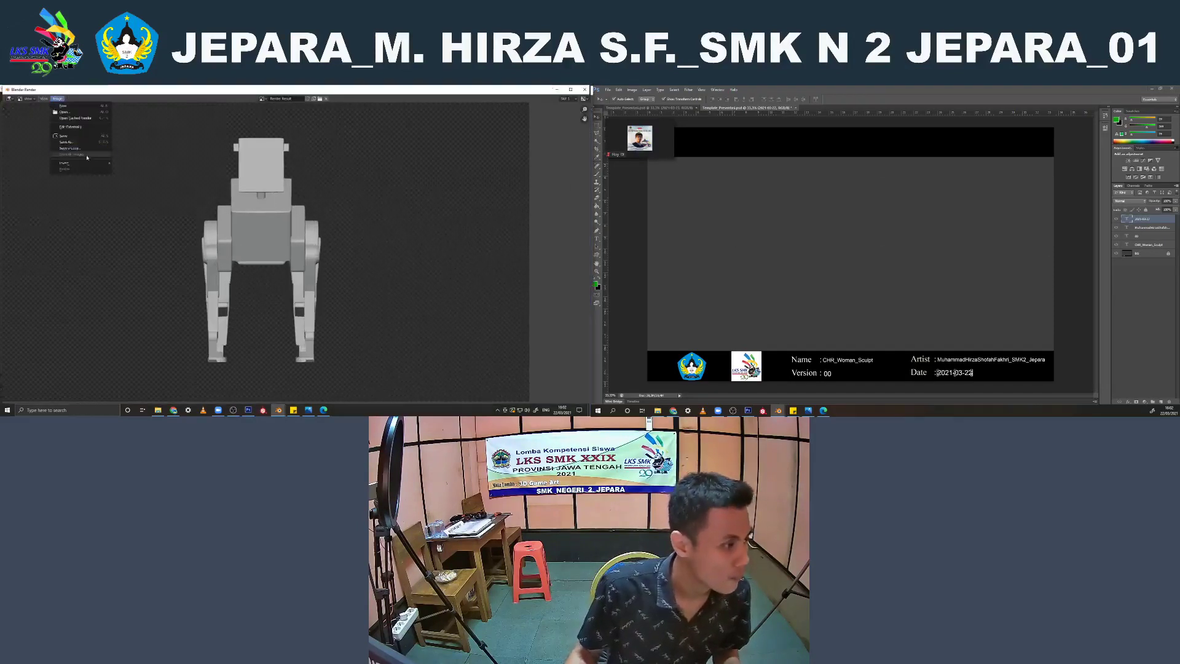
pyautogui.click(67, 143)
pyautogui.click(243, 343)
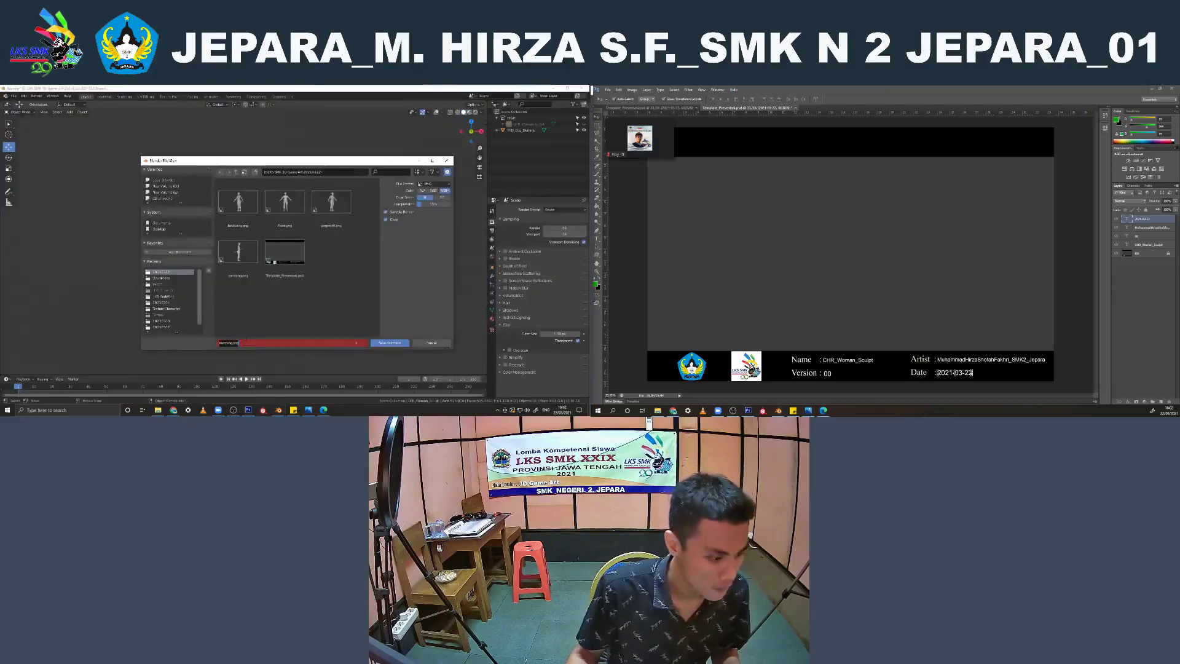
pyautogui.press('BackSpace')
pyautogui.write('1')
pyautogui.press('Return')
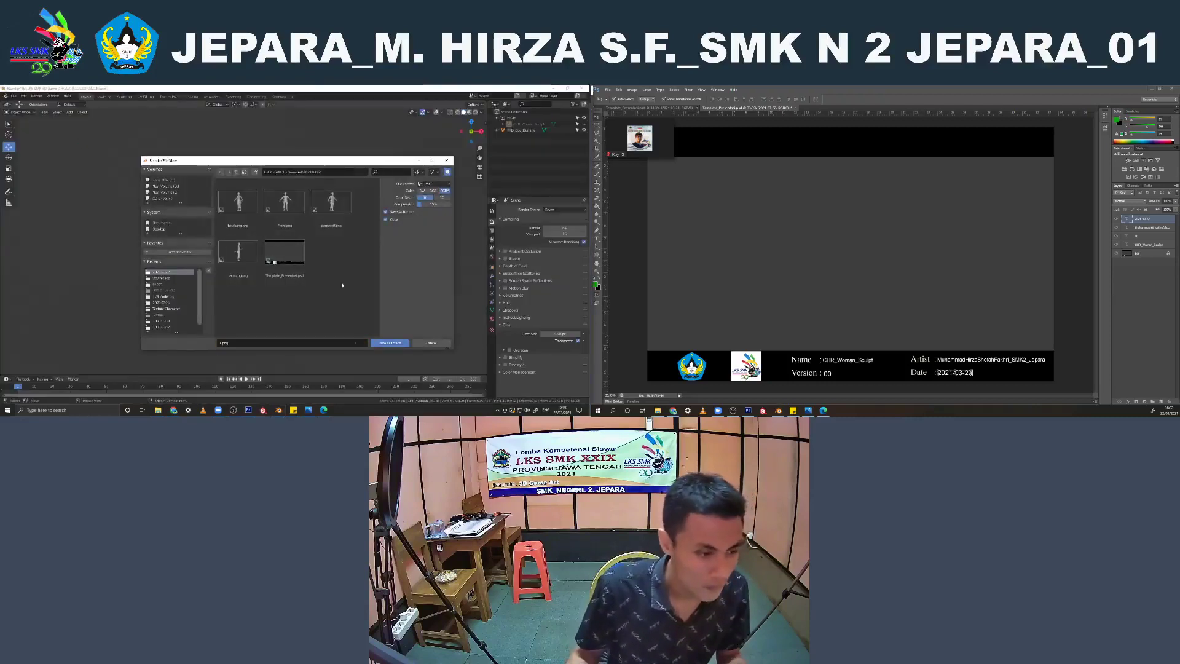
pyautogui.click(442, 198)
pyautogui.moveTo(429, 205); pyautogui.dragTo(464, 205)
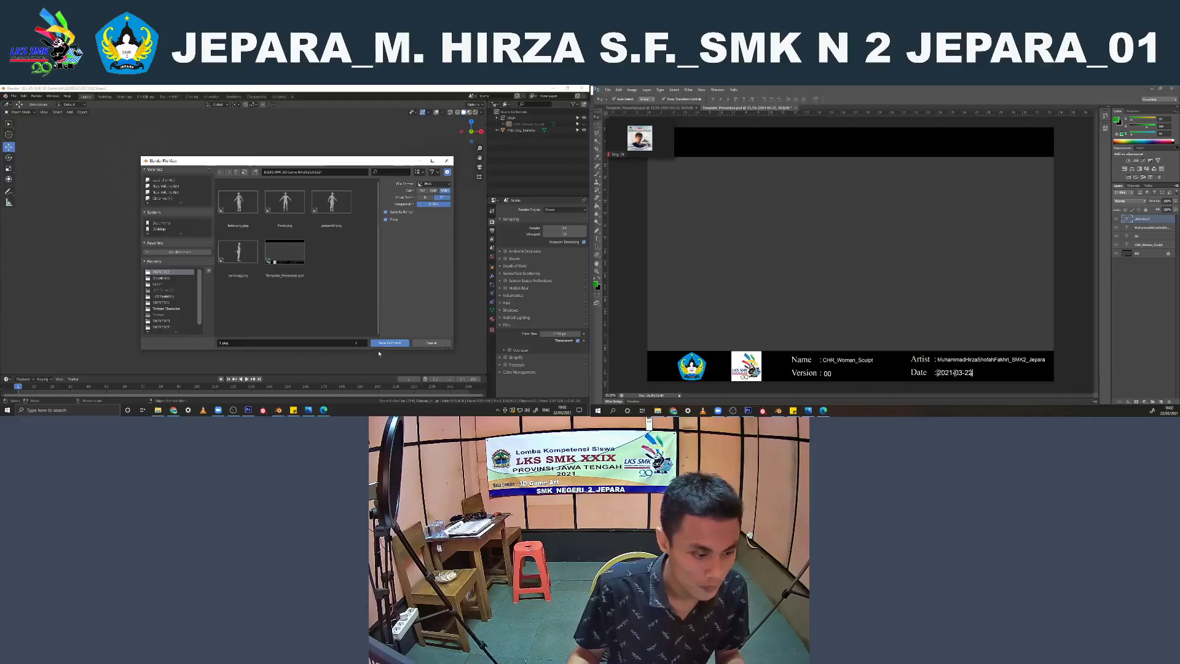
pyautogui.click(383, 344)
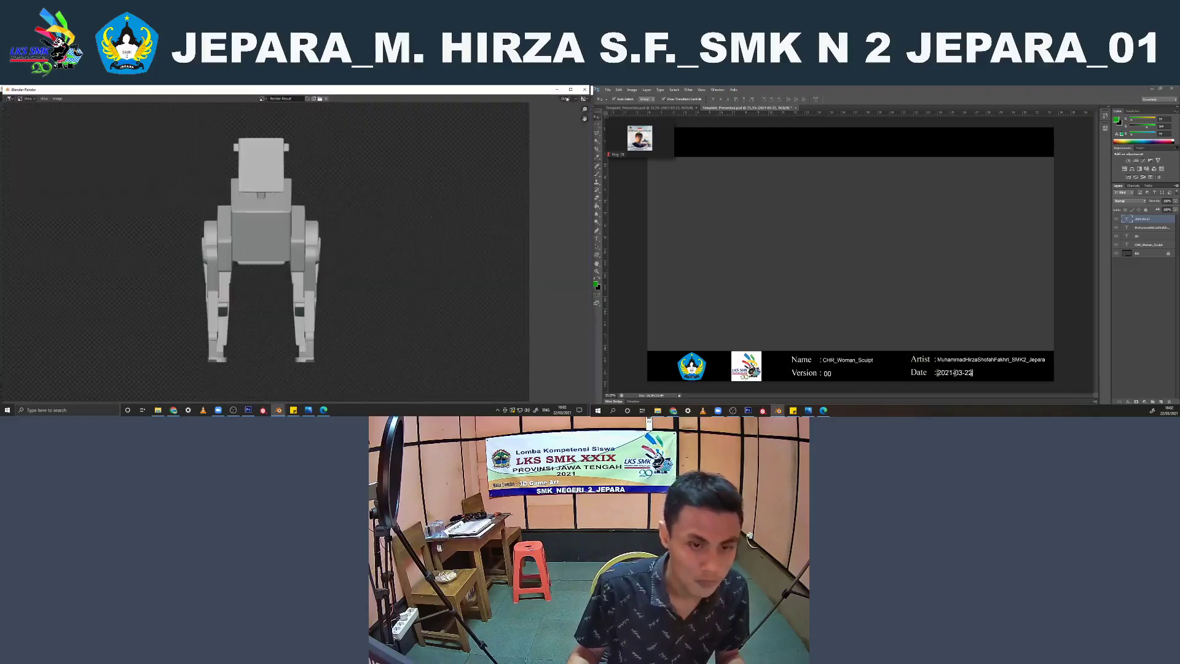
pyautogui.click(585, 89)
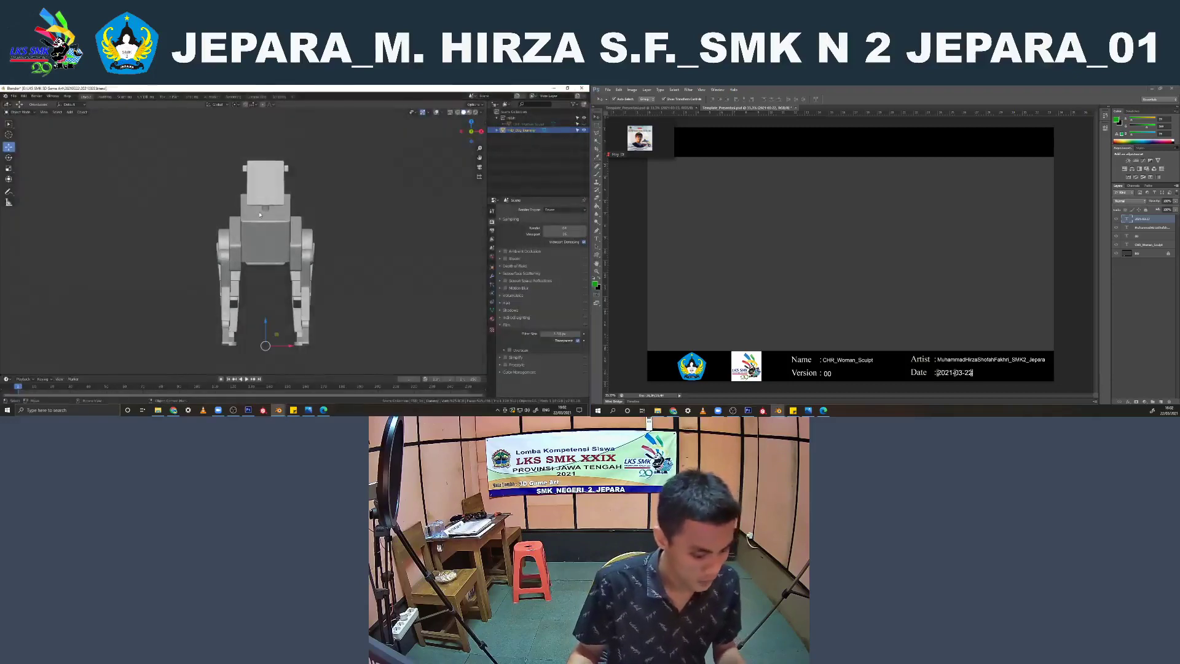
# Rotate the robot dog 45° about the Z axis and make a viewport render of its three-quarter front view
pyautogui.write('rz45')
pyautogui.press('Return')
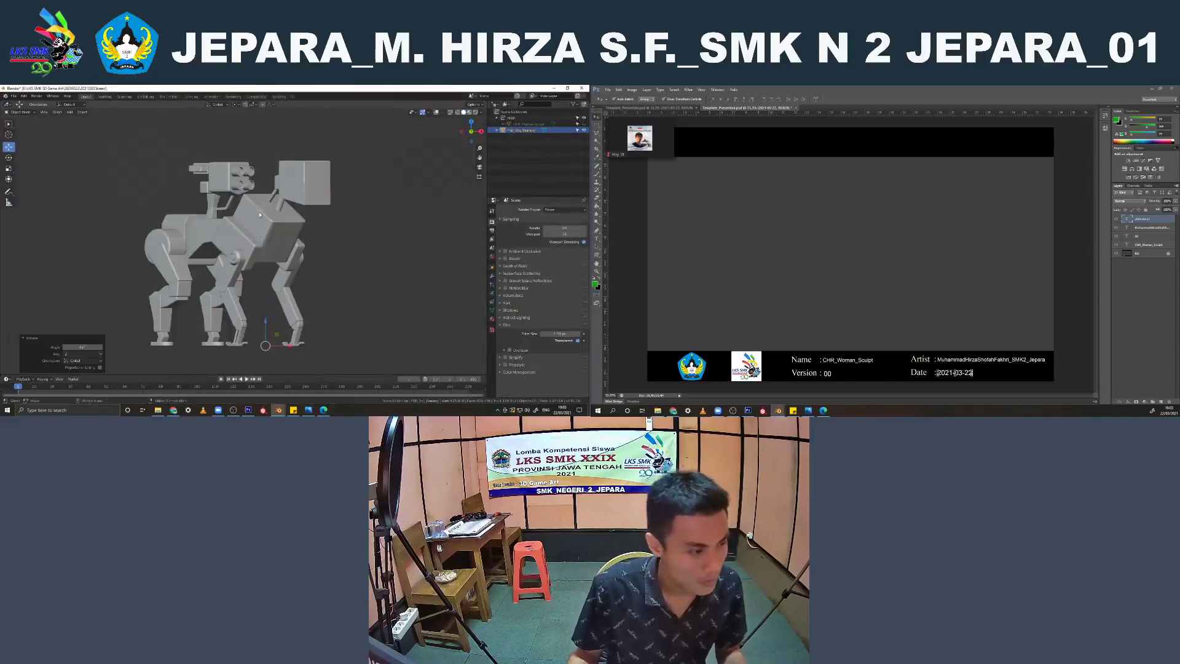
pyautogui.click(45, 113)
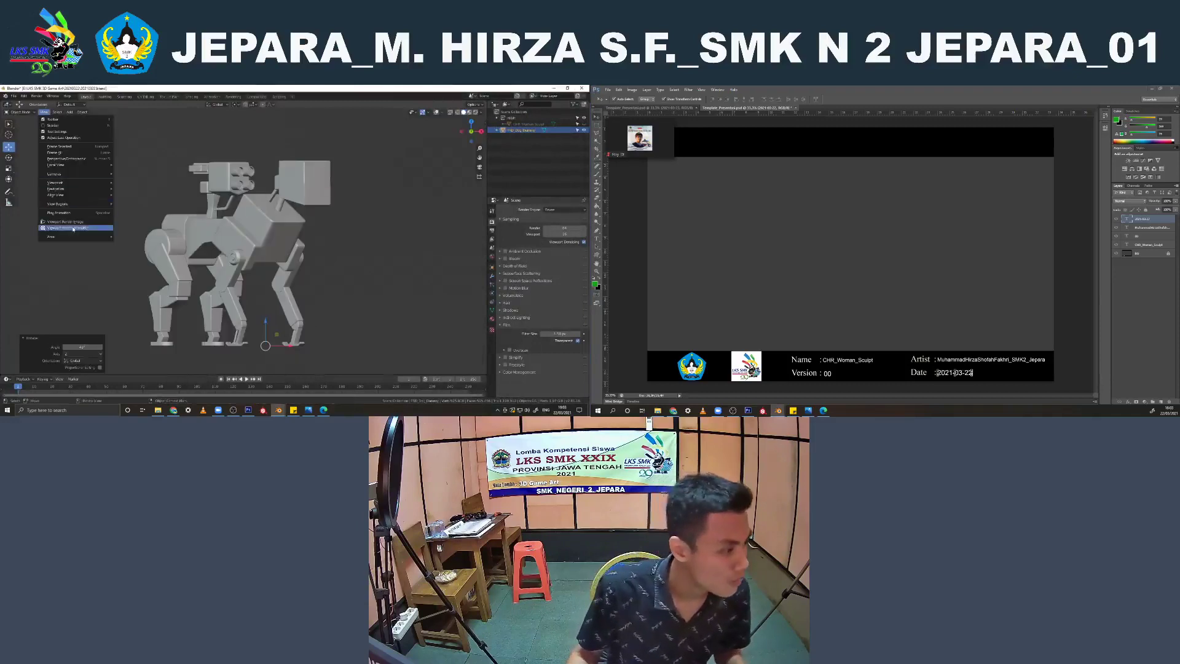
pyautogui.click(70, 220)
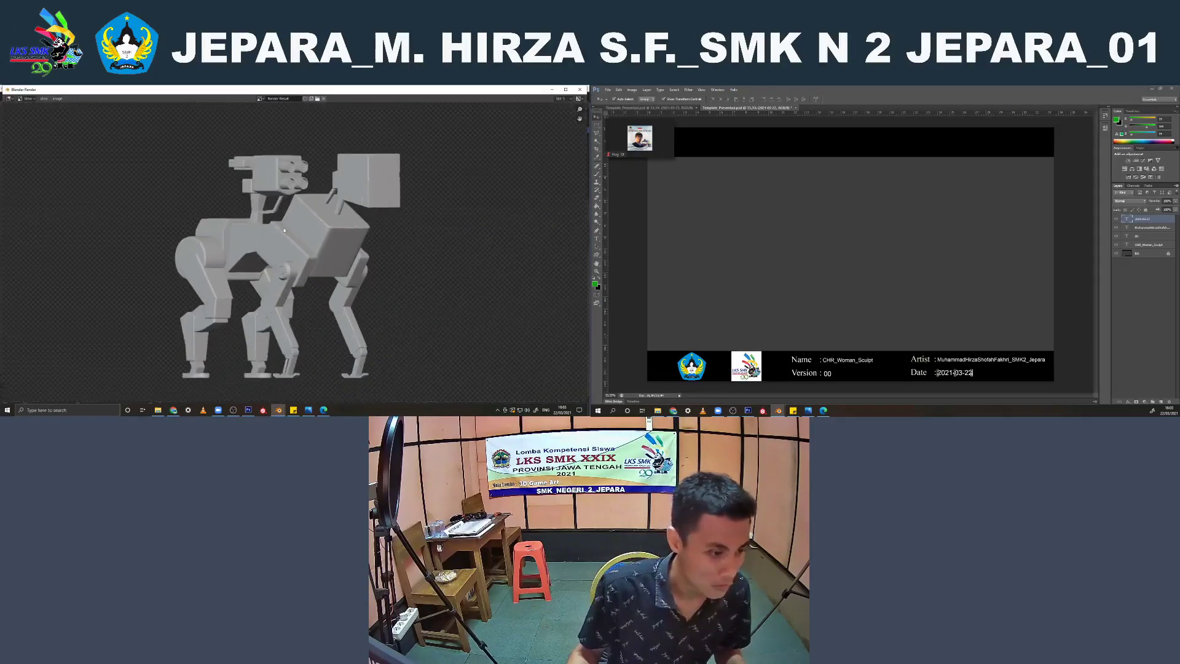
# Save the three-quarter front render as 2.png with 16-bit colour depth and maximum compression, and close the render window
pyautogui.click(57, 98)
pyautogui.click(74, 140)
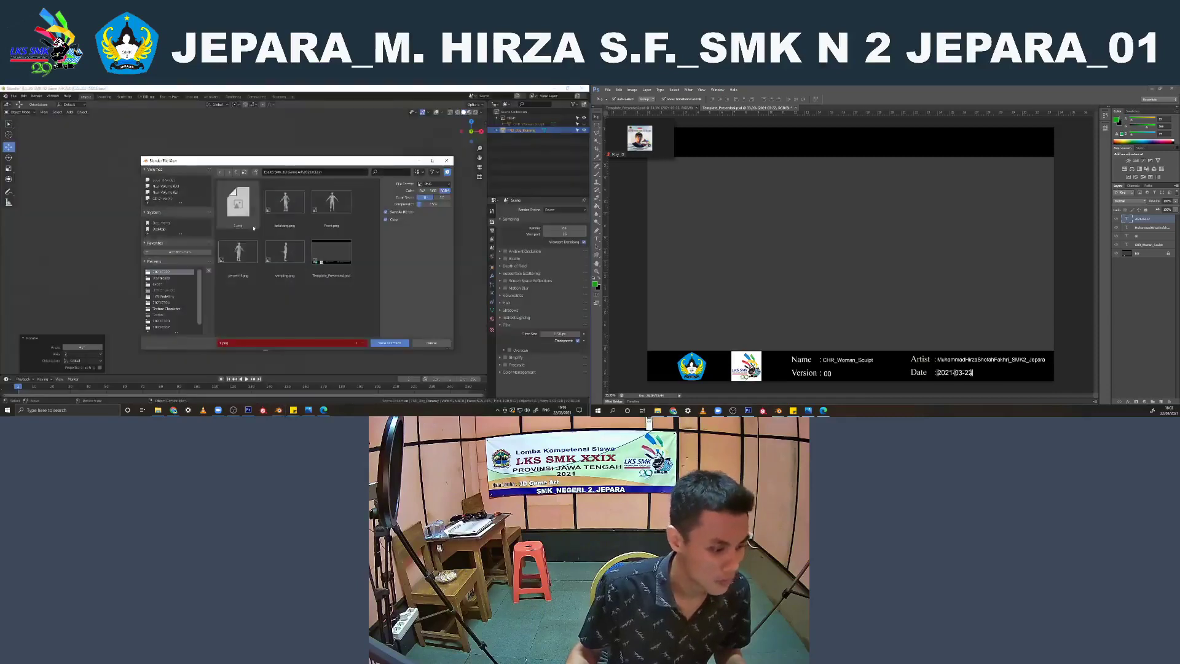
pyautogui.click(233, 343)
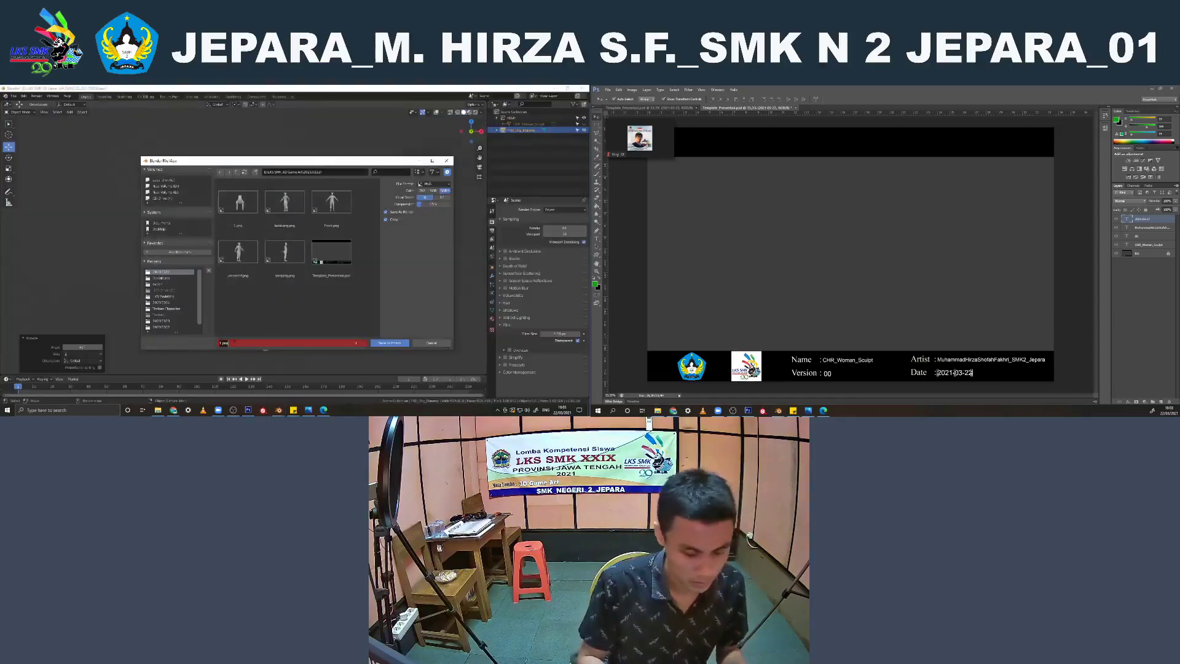
pyautogui.press('Return')
pyautogui.click(442, 198)
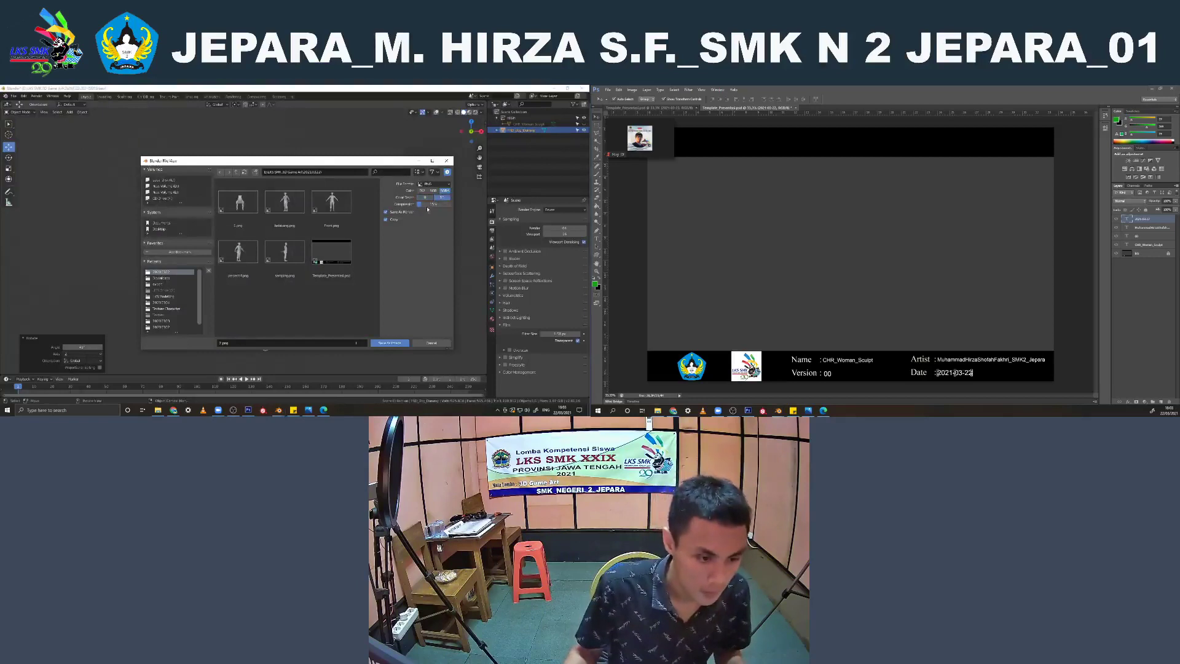
pyautogui.moveTo(424, 204); pyautogui.dragTo(452, 204)
pyautogui.click(390, 344)
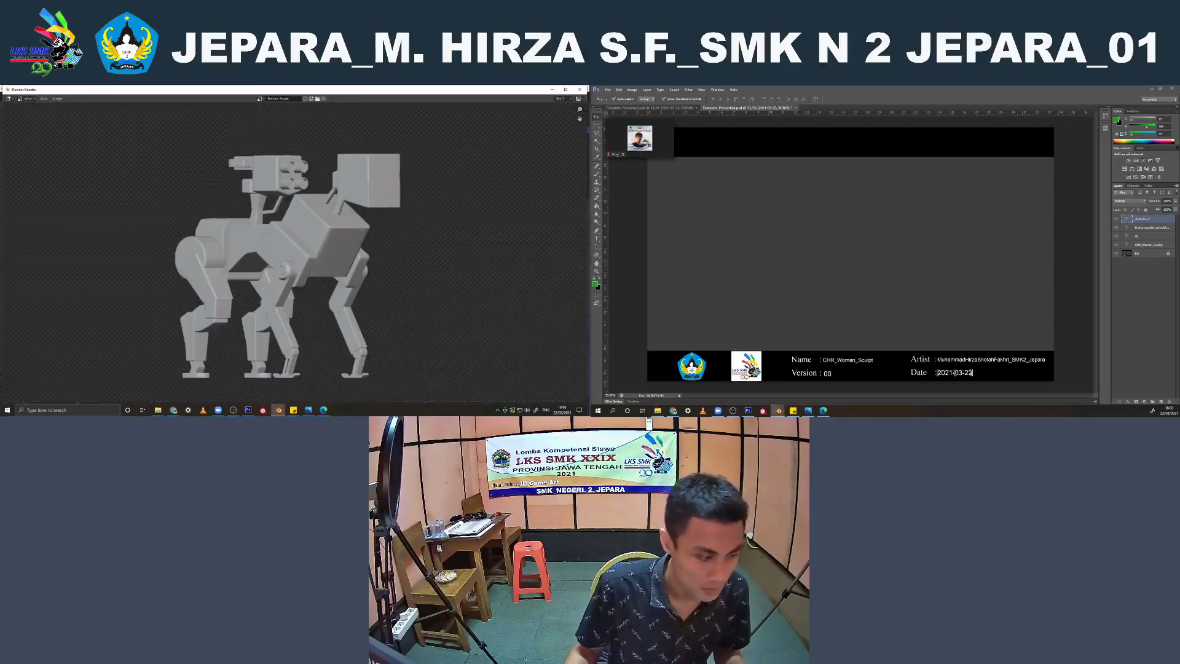
pyautogui.scroll(-1, 293, 263)
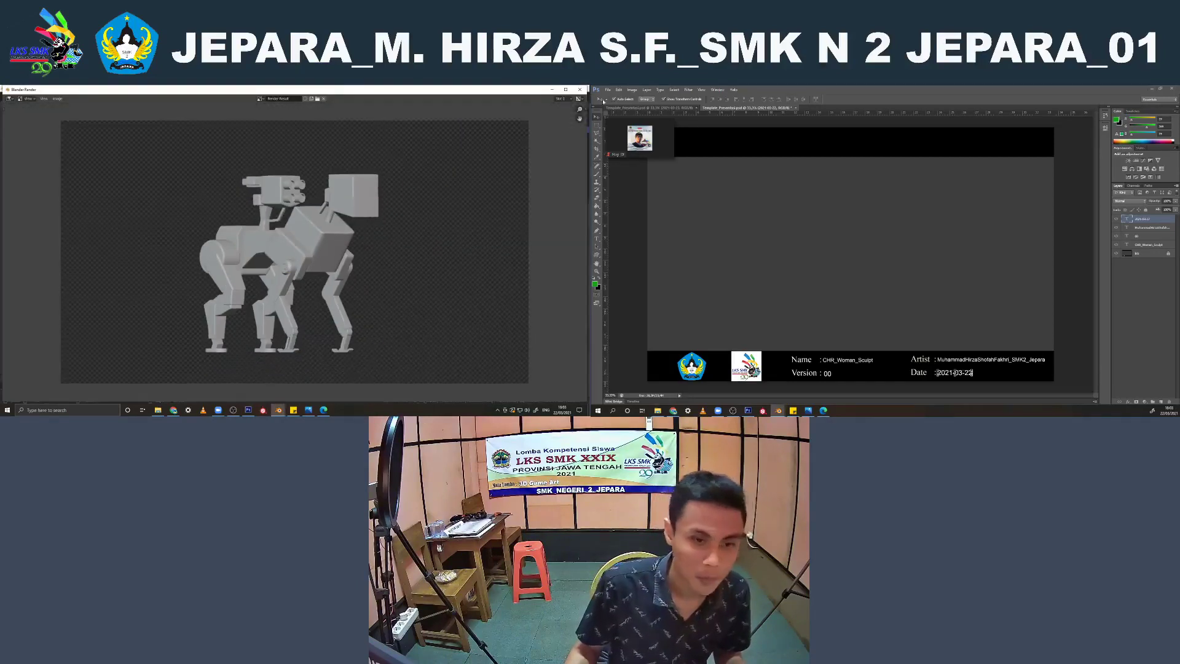
pyautogui.click(580, 89)
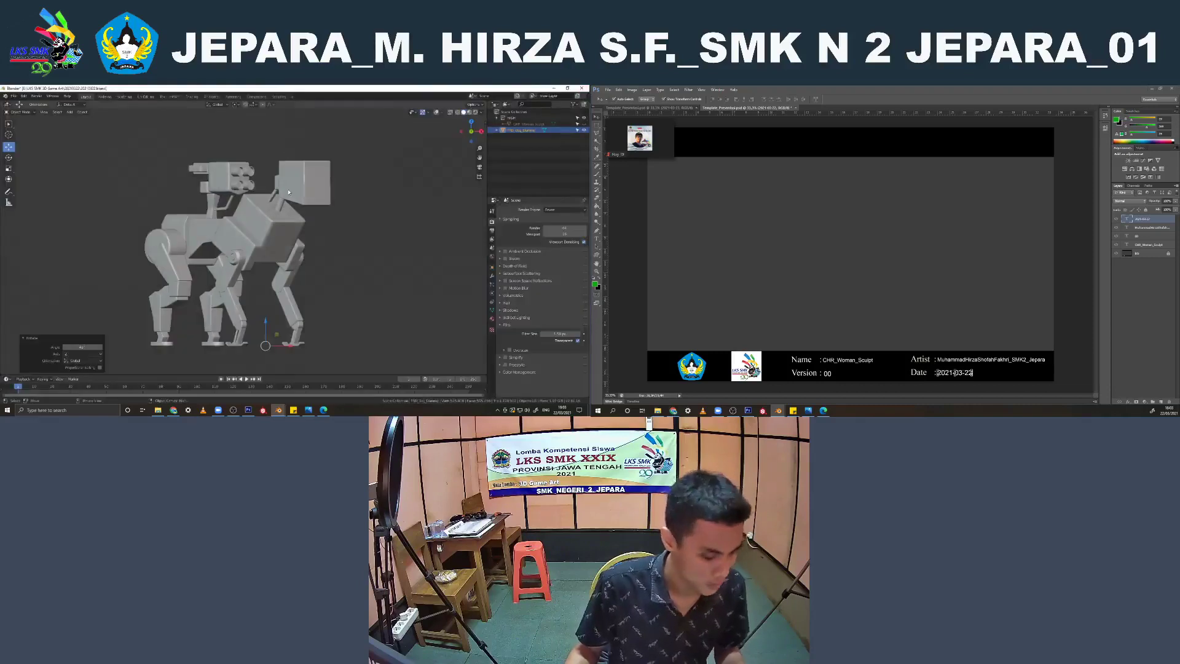
# Rotate the robot dog another 45° about the Z axis and make a viewport render of its side view
pyautogui.press('r')
pyautogui.press('z')
pyautogui.press('4')
pyautogui.press('5')
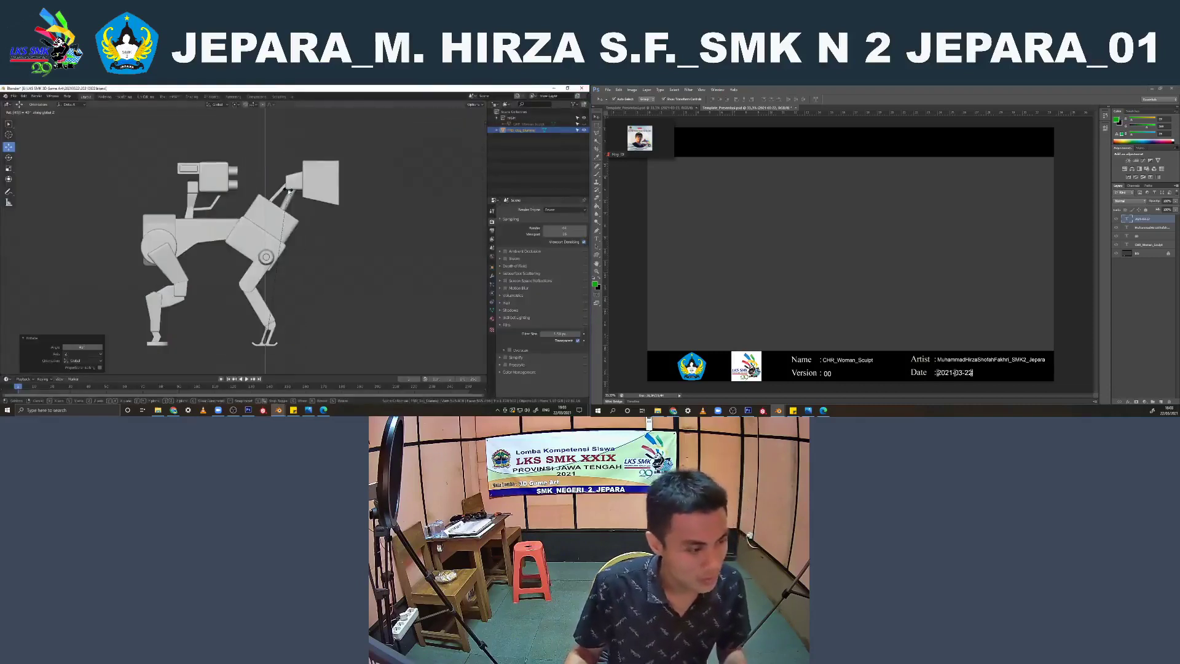
pyautogui.press('Return')
pyautogui.click(44, 112)
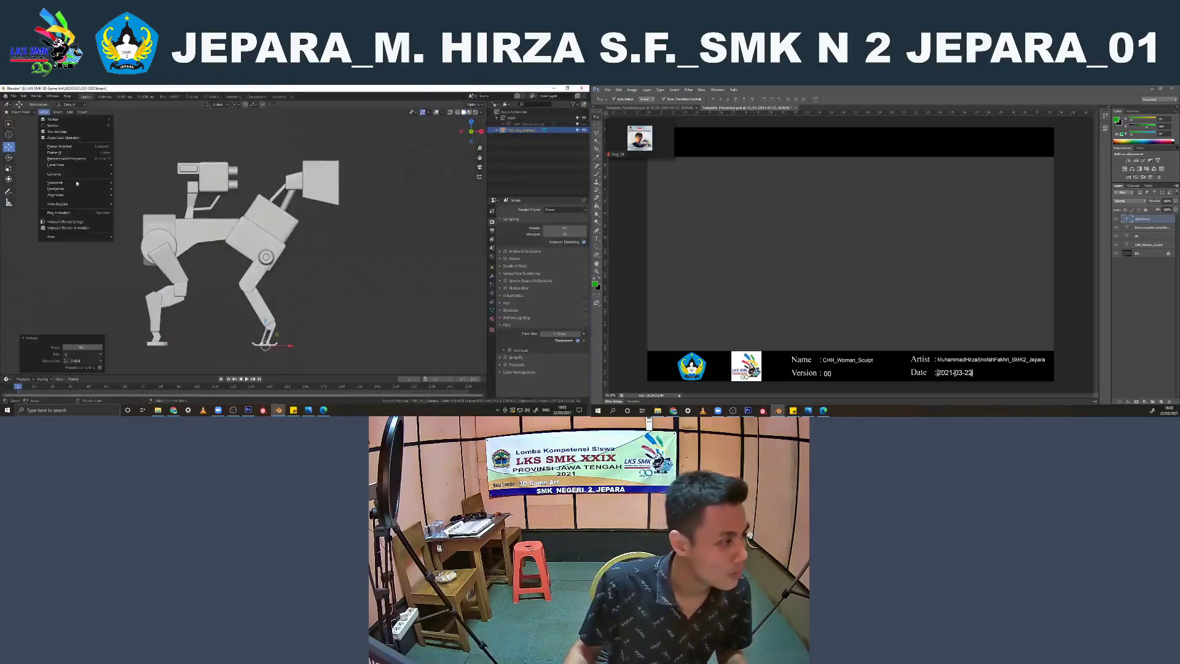
pyautogui.click(64, 222)
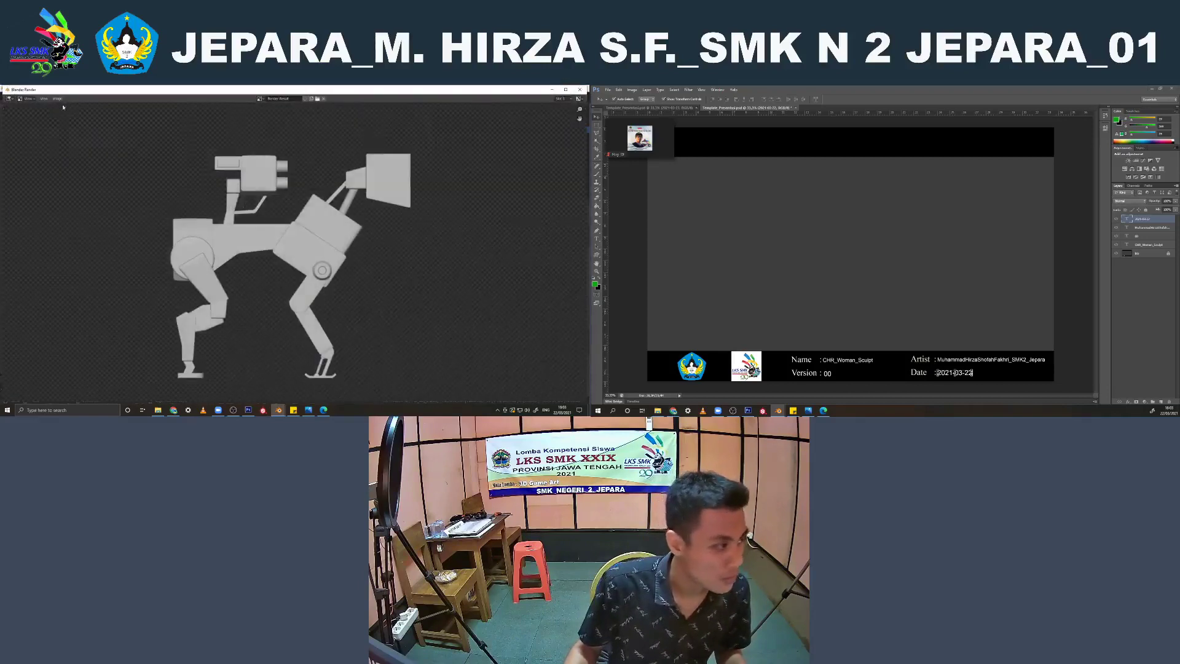
# Save the side render as 3.png with 16-bit colour depth and maximum compression, and close the render window
pyautogui.click(57, 99)
pyautogui.click(77, 145)
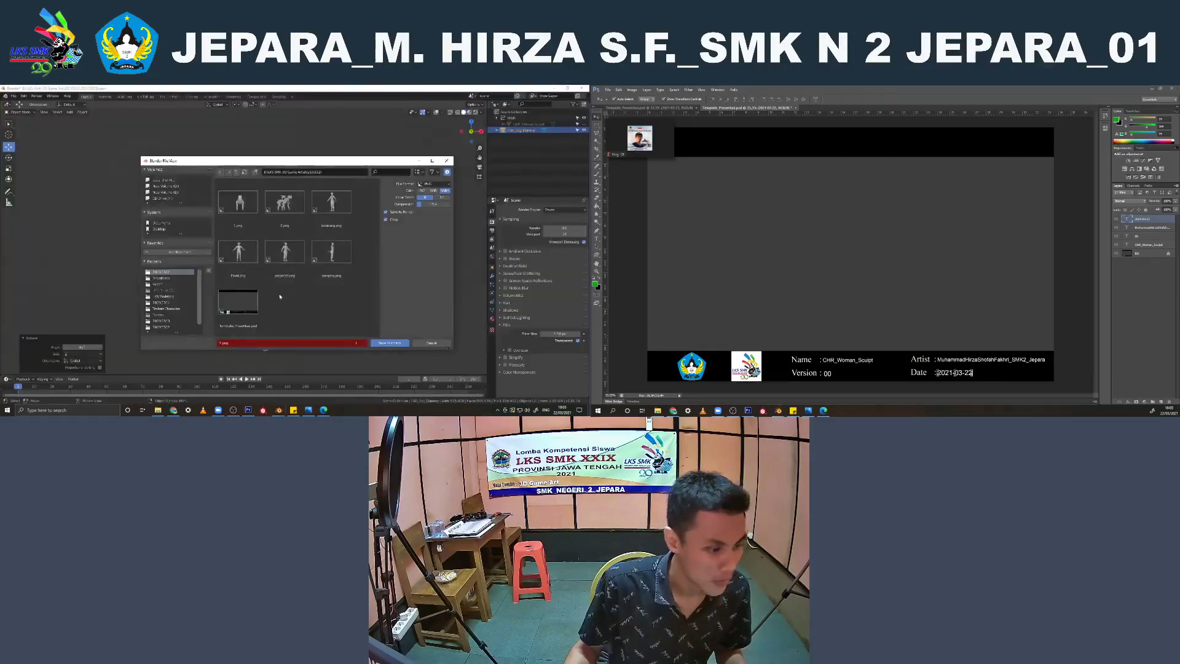
pyautogui.click(236, 343)
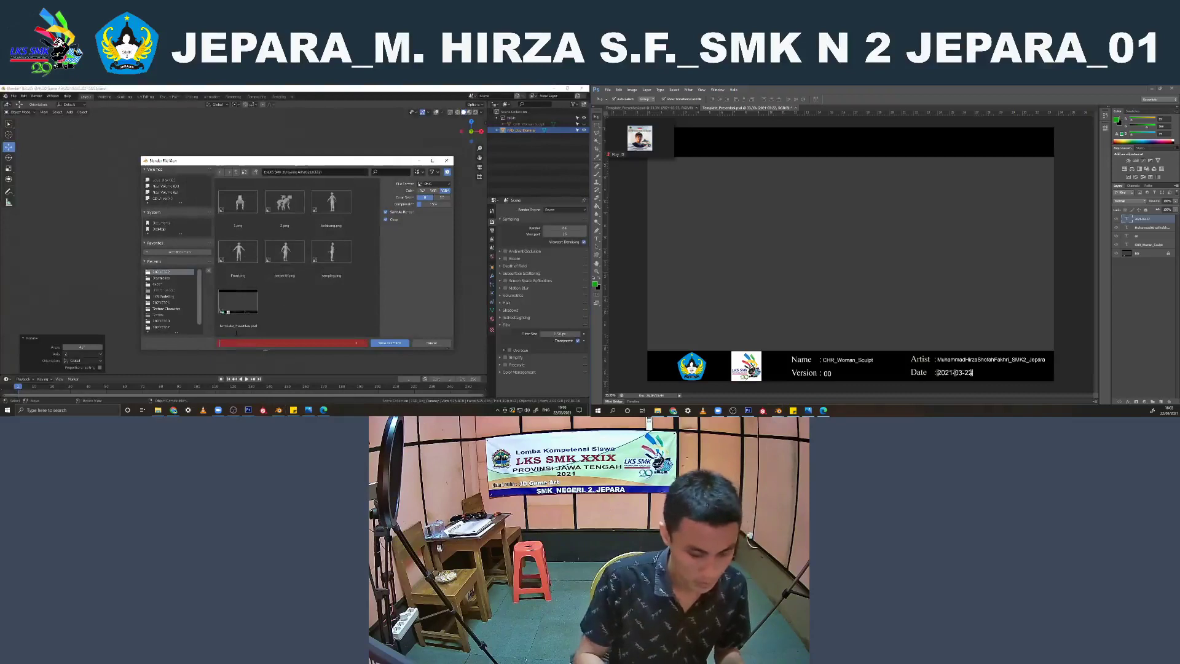
pyautogui.press('Return')
pyautogui.click(443, 198)
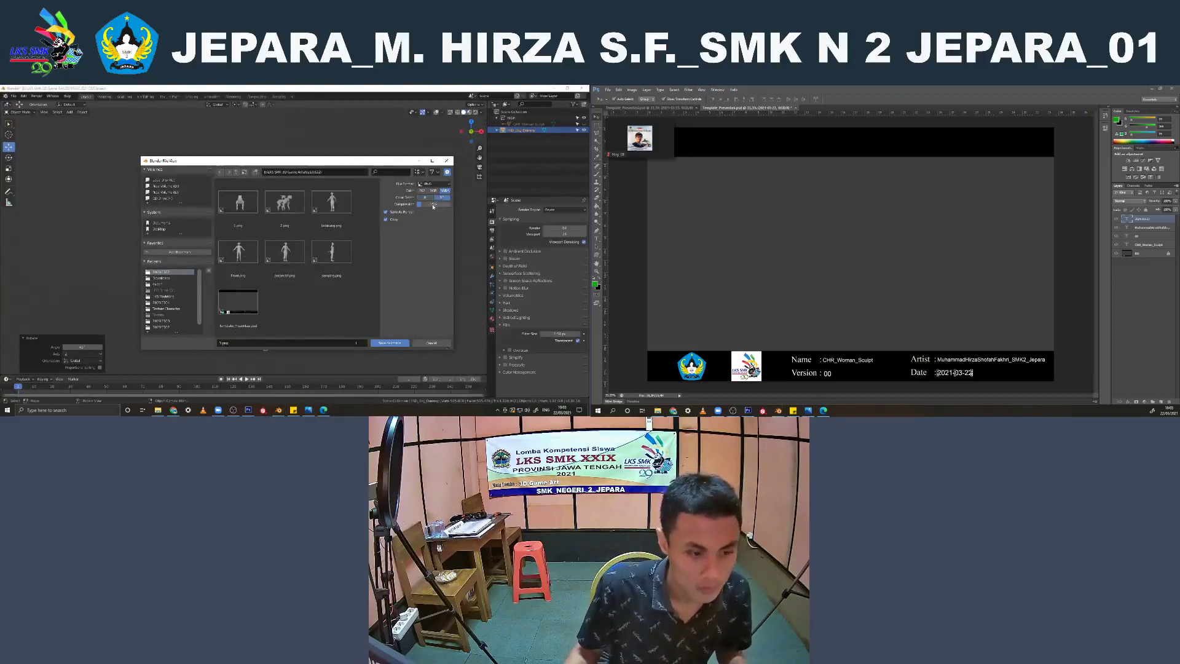
pyautogui.moveTo(439, 205); pyautogui.dragTo(470, 204)
pyautogui.click(380, 345)
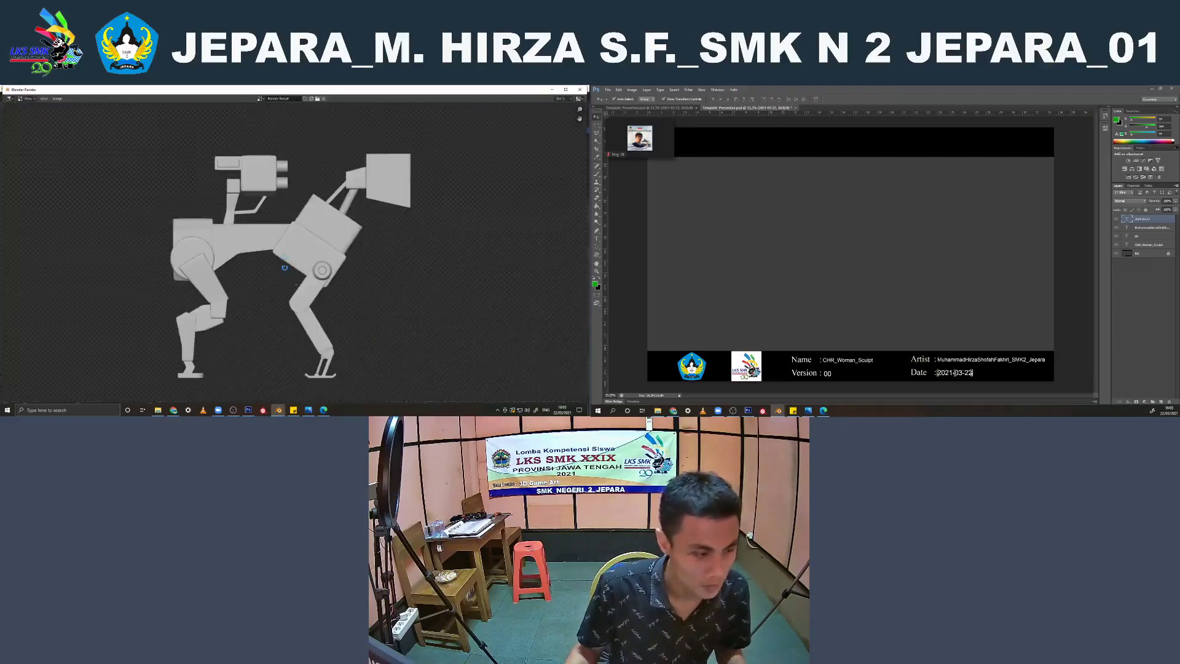
pyautogui.click(580, 89)
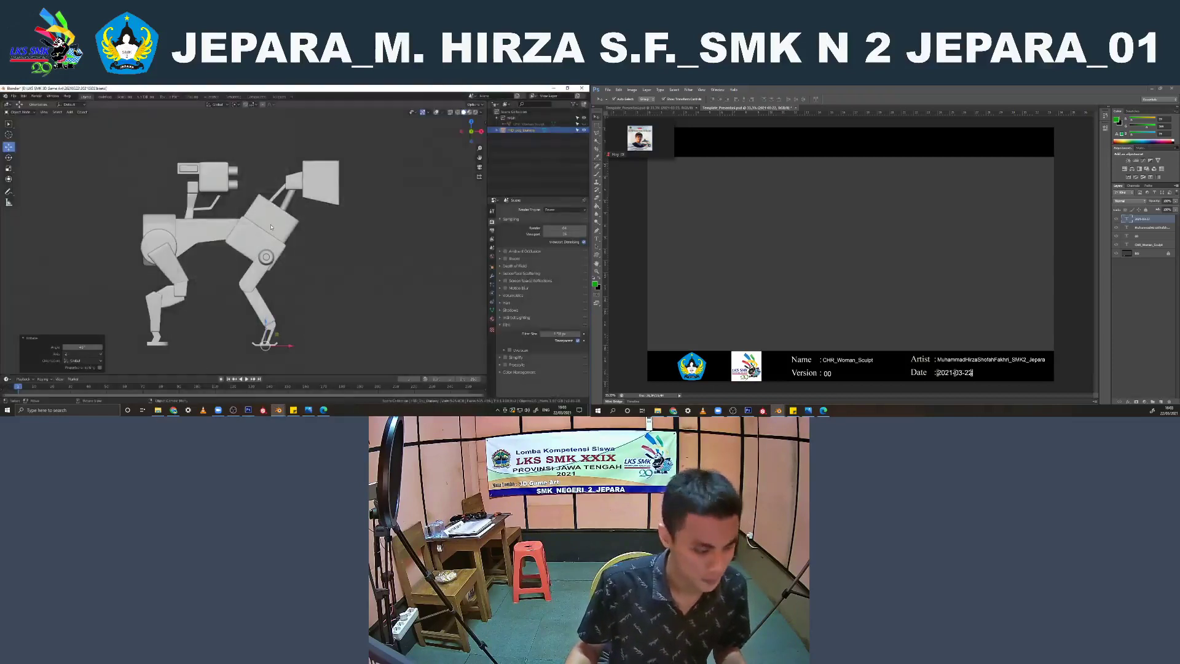
# Rotate the robot dog a further 45° about the Z axis and make a viewport render of its three-quarter rear view
pyautogui.write('rz45')
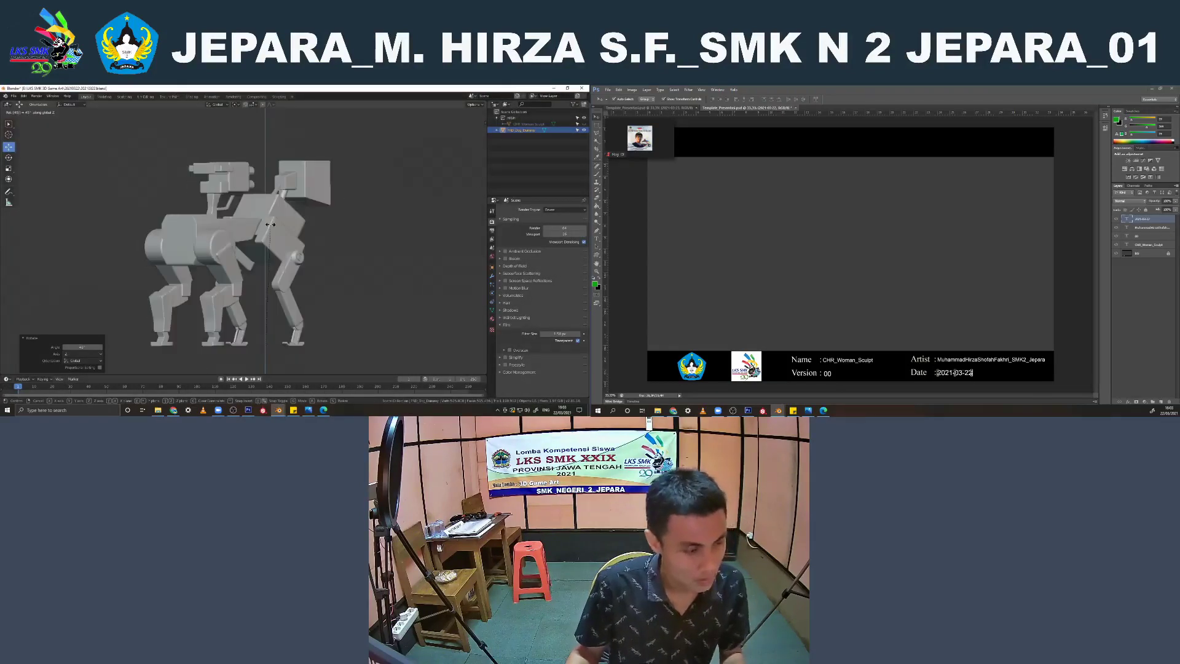
pyautogui.press('Return')
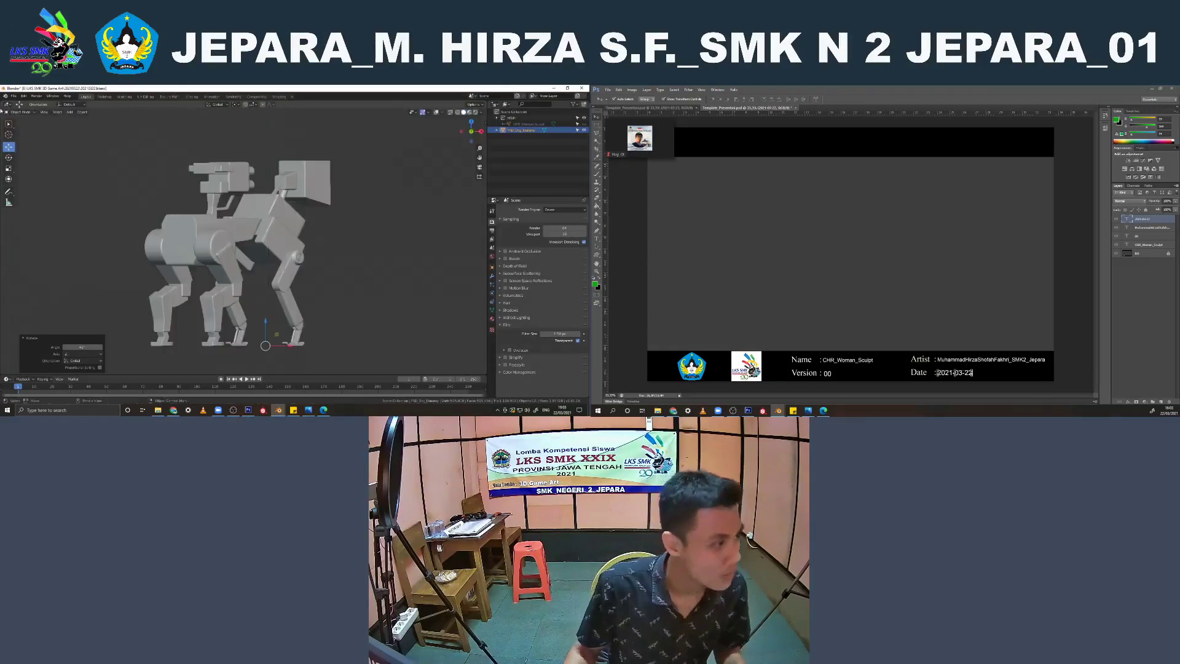
pyautogui.click(44, 112)
pyautogui.click(45, 113)
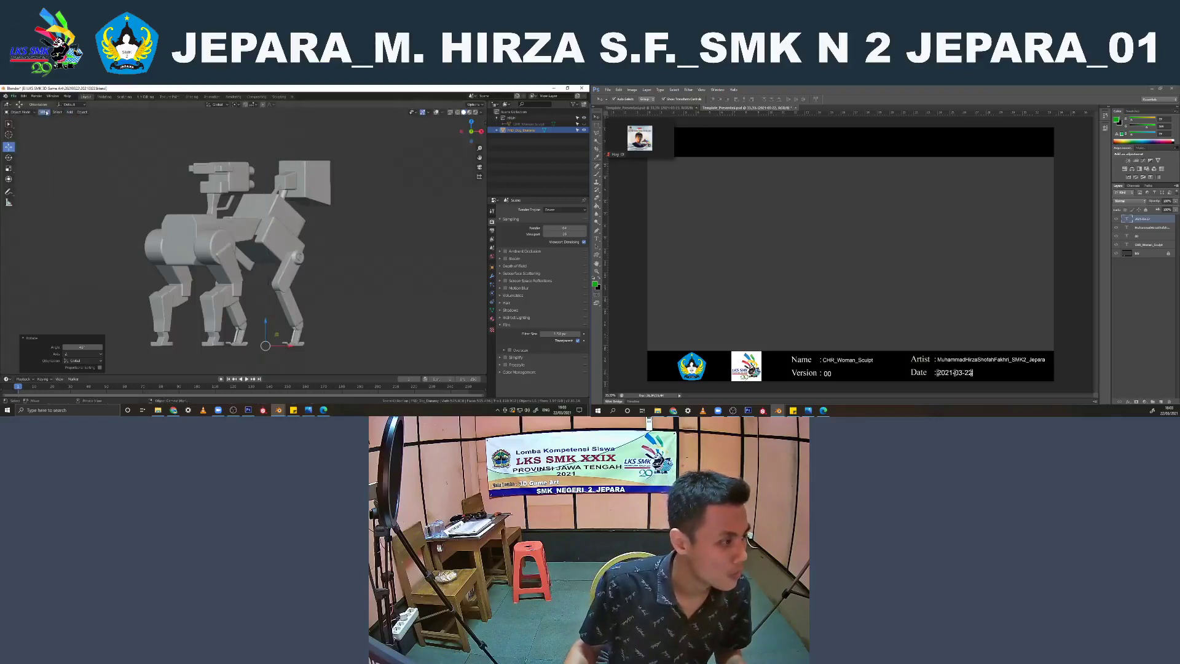
pyautogui.click(46, 112)
pyautogui.click(67, 222)
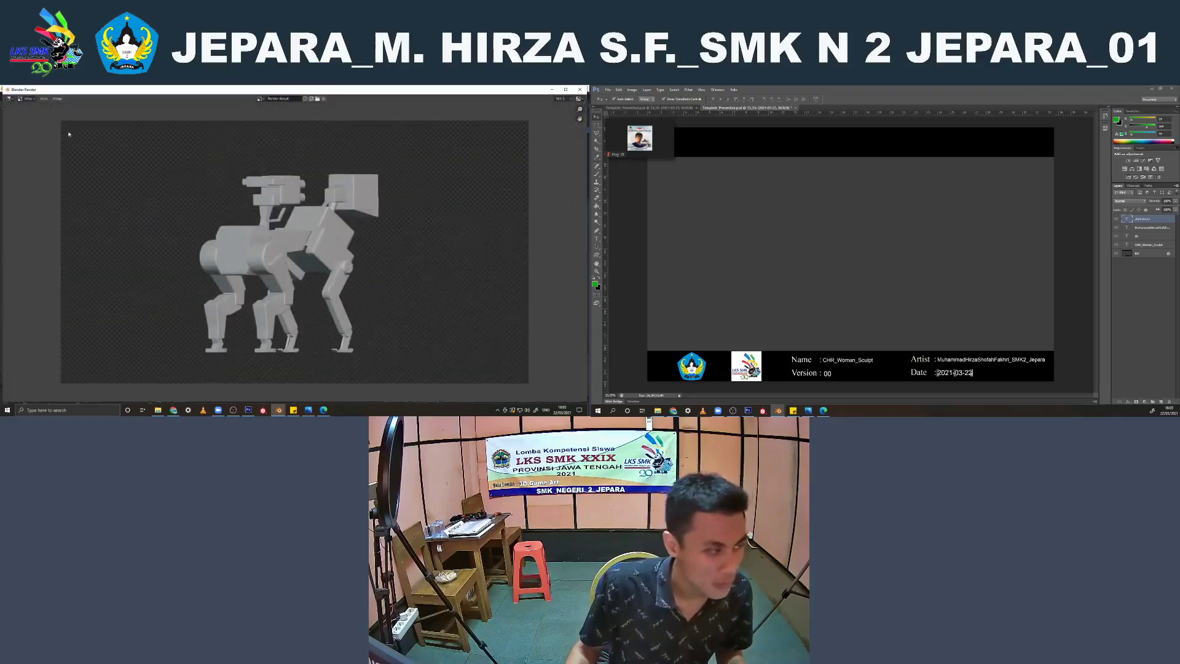
# Save the three-quarter rear render of the robot dog as 4.png and close the render window
pyautogui.click(58, 99)
pyautogui.click(94, 142)
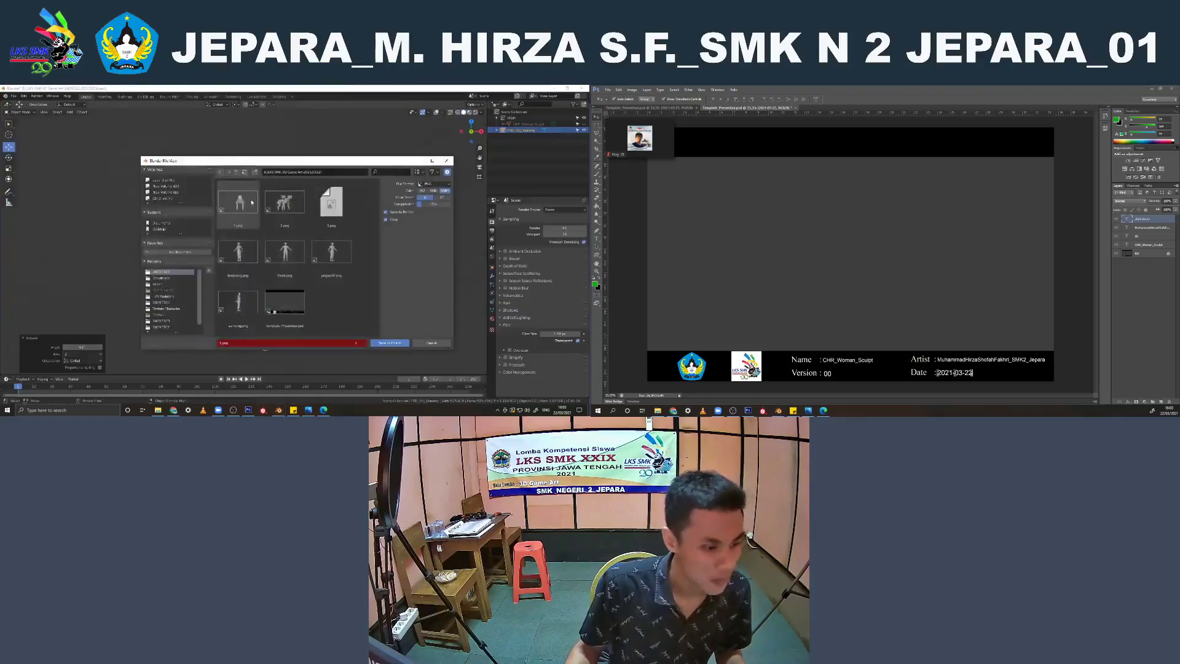
pyautogui.click(236, 342)
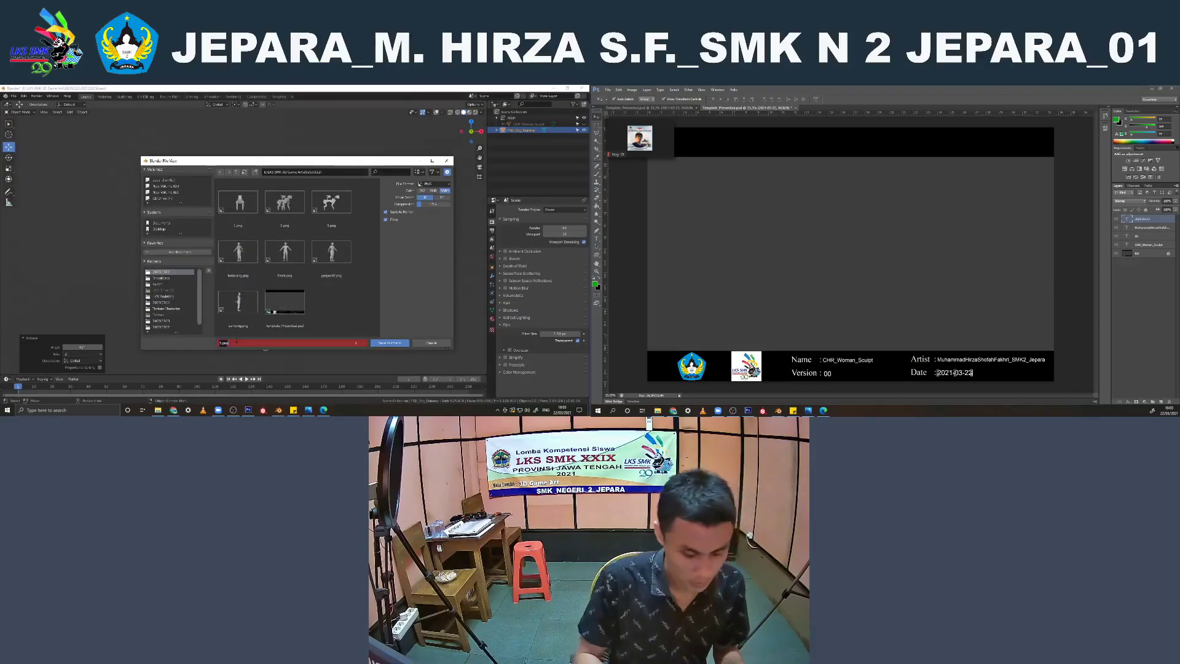
pyautogui.press('Return')
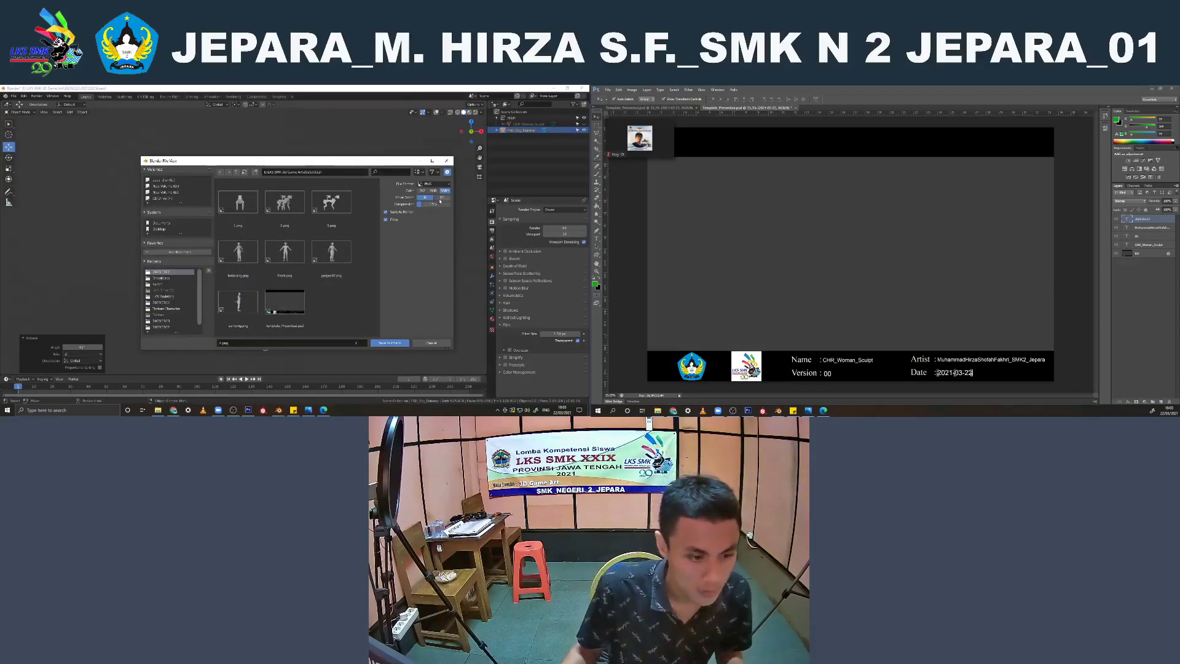
pyautogui.click(383, 342)
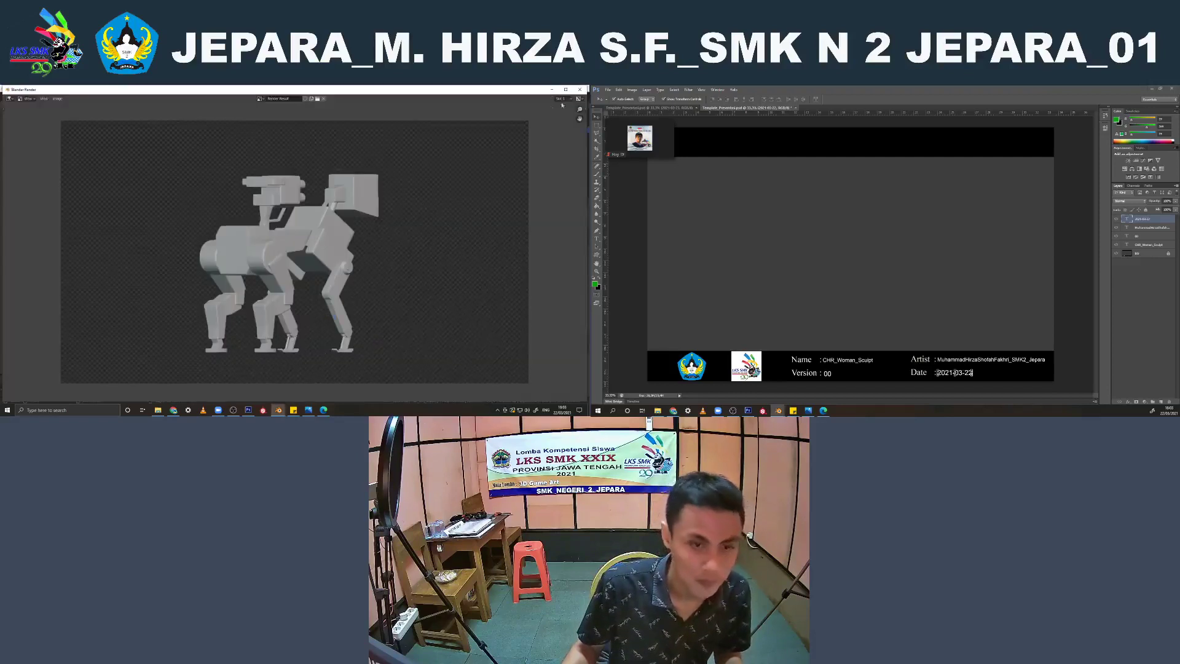
pyautogui.click(580, 90)
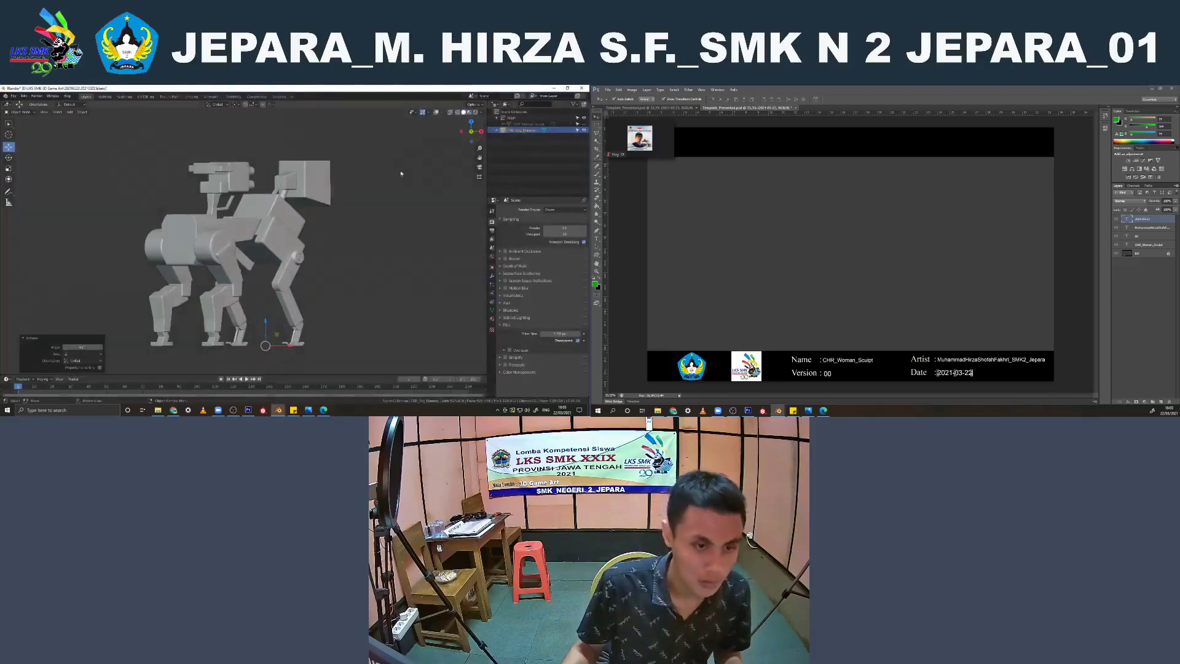
# Copy the robot dog's object name in Blender and place renders 1.png to 4.png from the project folder on the Photoshop presentation sheet
pyautogui.doubleClick(534, 130)
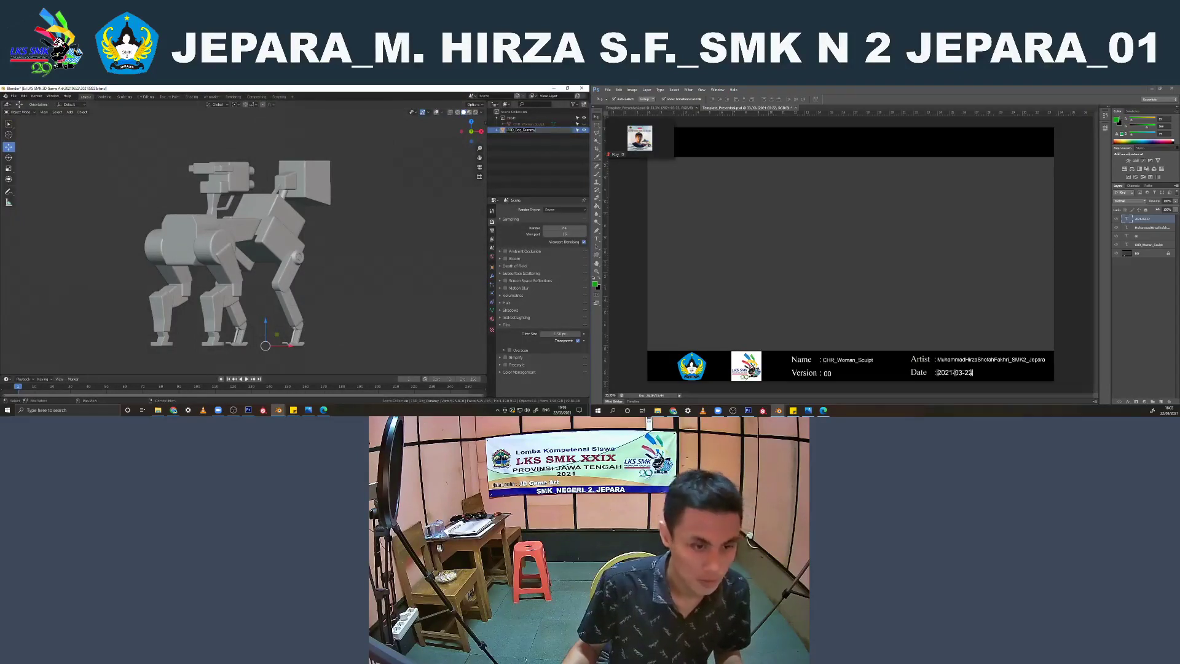
pyautogui.click(158, 410)
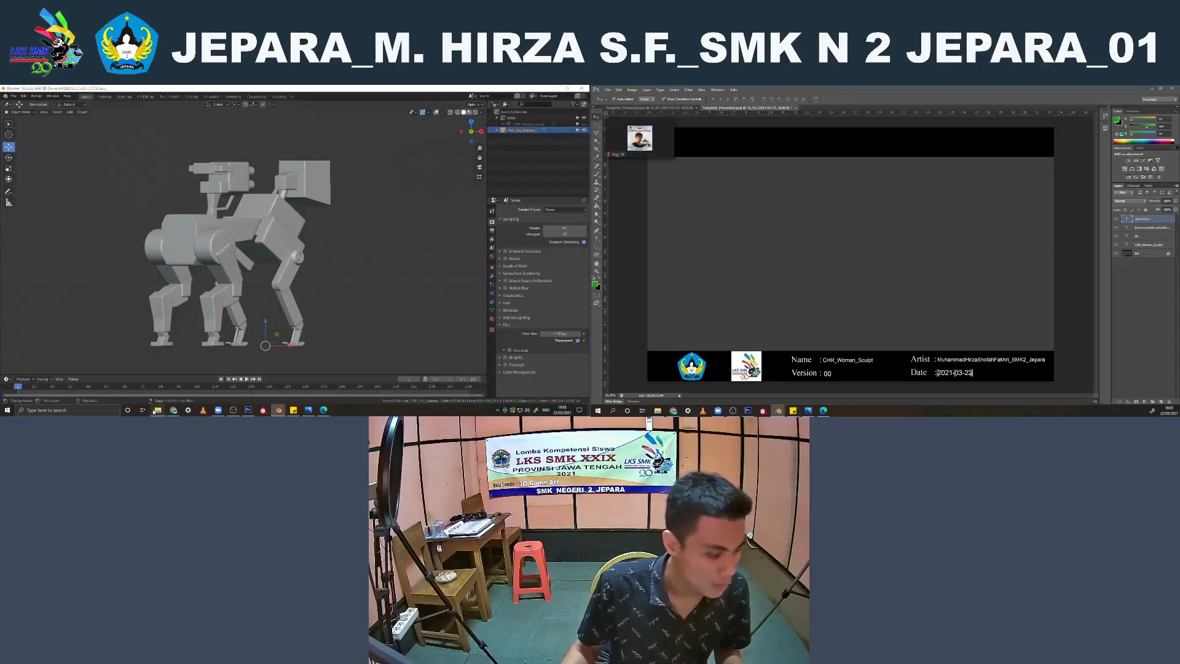
pyautogui.click(221, 258)
pyautogui.click(70, 137)
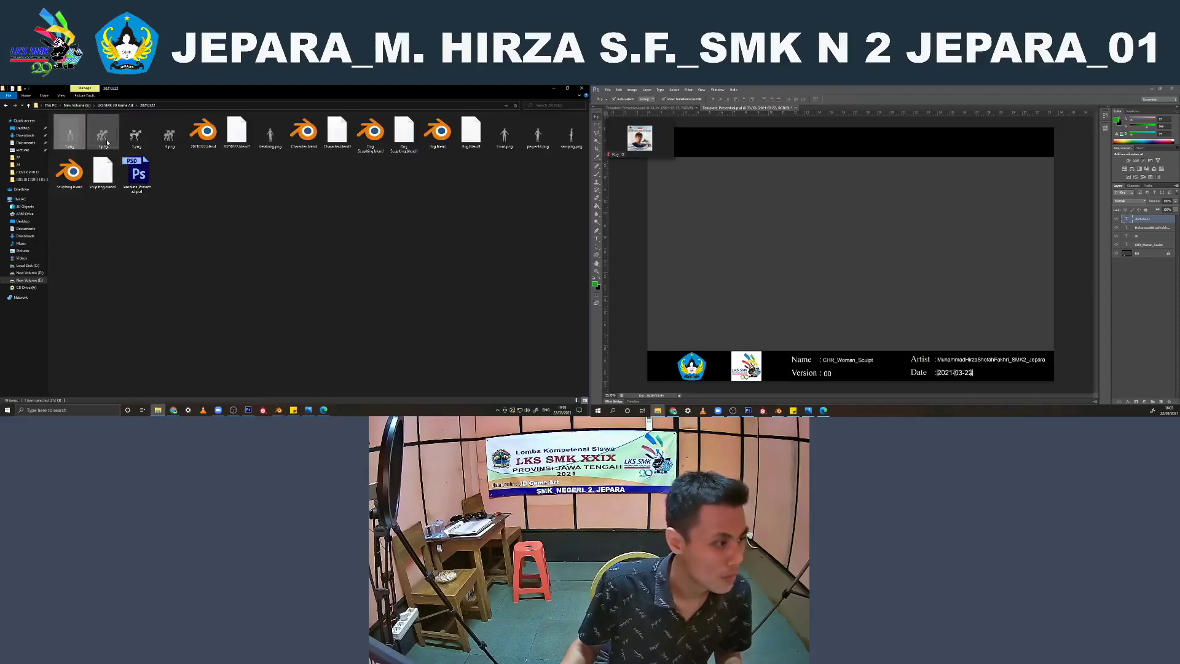
pyautogui.keyDown('ctrl'); pyautogui.click(103, 137); pyautogui.keyUp('ctrl')
pyautogui.keyDown('ctrl'); pyautogui.click(137, 138); pyautogui.keyUp('ctrl')
pyautogui.keyDown('ctrl'); pyautogui.click(169, 136); pyautogui.keyUp('ctrl')
pyautogui.moveTo(169, 135); pyautogui.dragTo(797, 249)
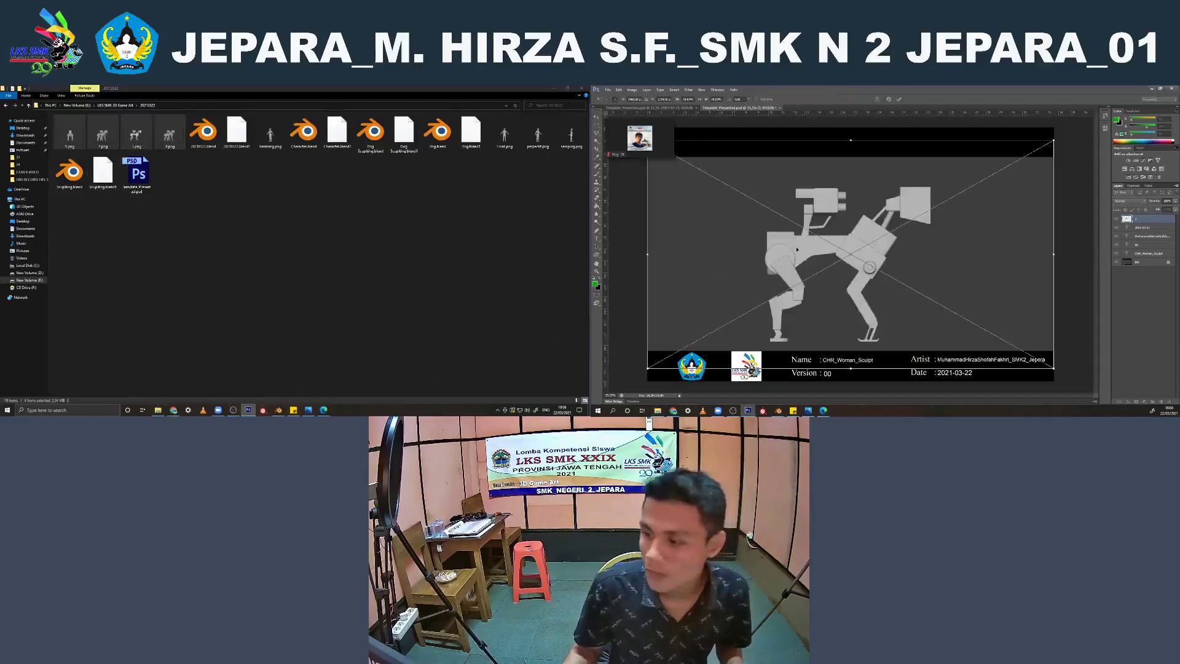
pyautogui.click(901, 99)
pyautogui.click(901, 99)
pyautogui.click(900, 98)
pyautogui.click(900, 99)
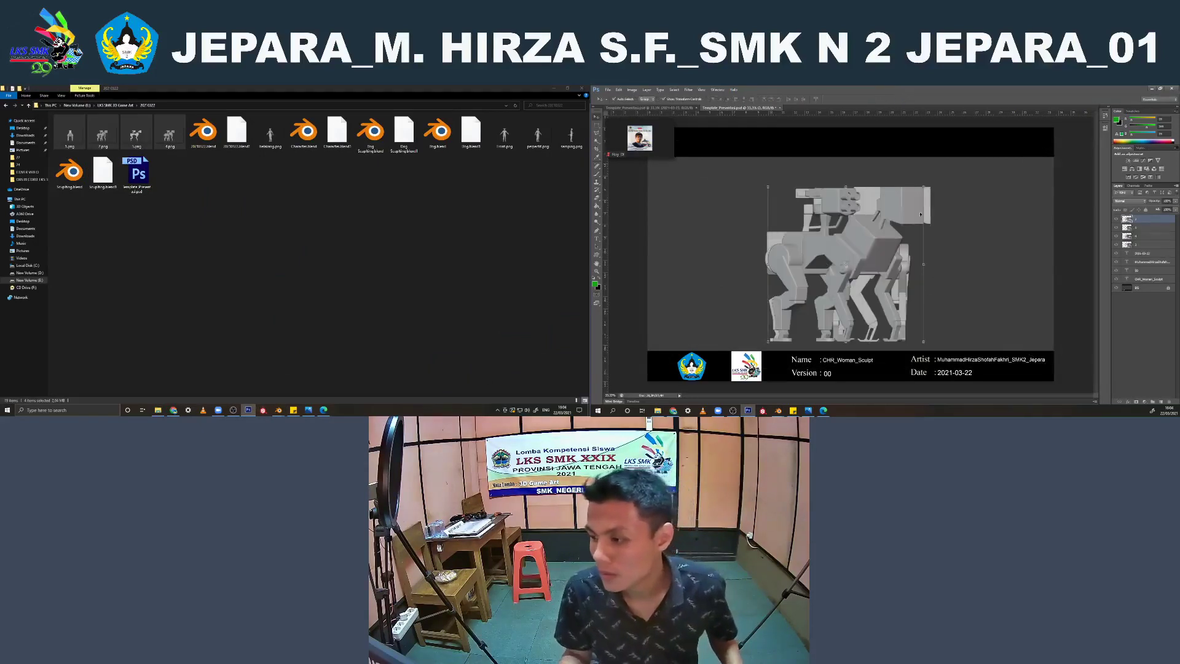
# Select all four render layers, scale them down together and move them to the left part of the presentation sheet
pyautogui.keyDown('ctrl'); pyautogui.click(1145, 245); pyautogui.keyUp('ctrl')
pyautogui.keyDown('ctrl'); pyautogui.click(1142, 237); pyautogui.keyUp('ctrl')
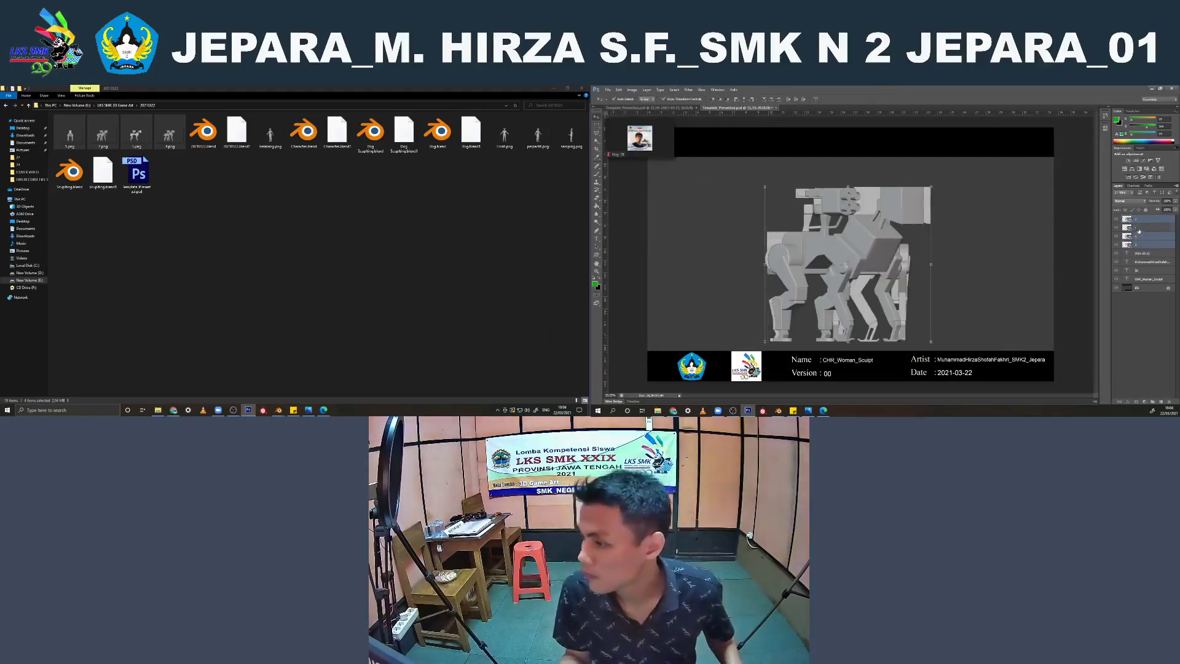
pyautogui.keyDown('ctrl'); pyautogui.click(1138, 229); pyautogui.keyUp('ctrl')
pyautogui.moveTo(932, 188); pyautogui.dragTo(885, 220)
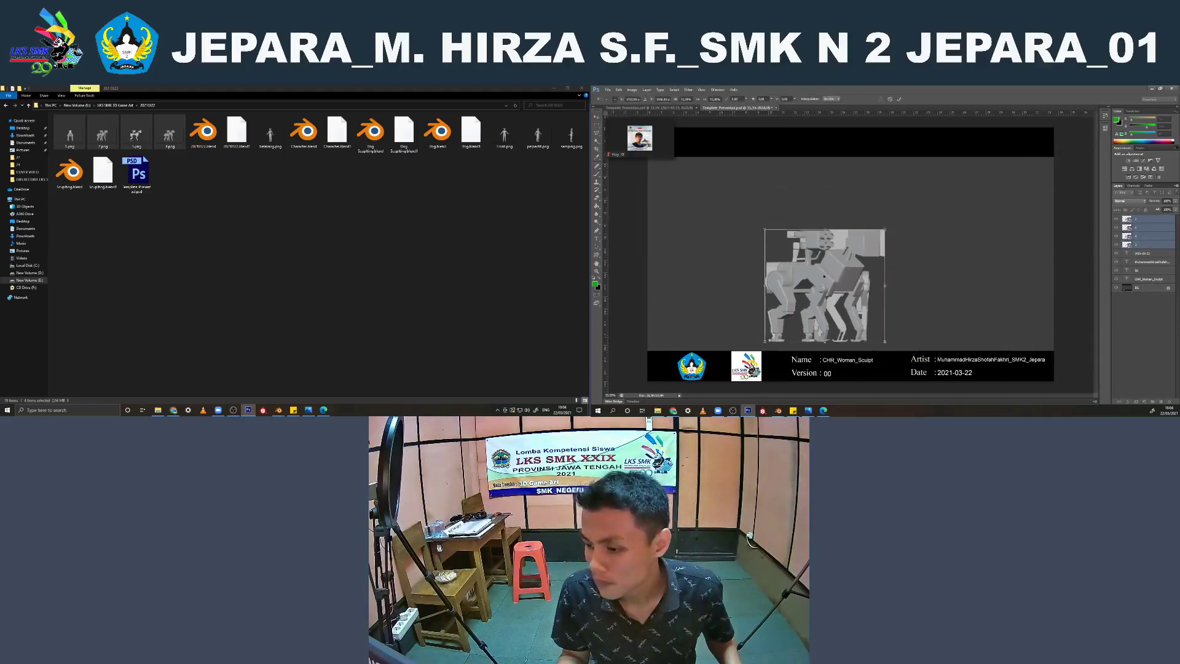
pyautogui.moveTo(812, 274); pyautogui.dragTo(723, 271)
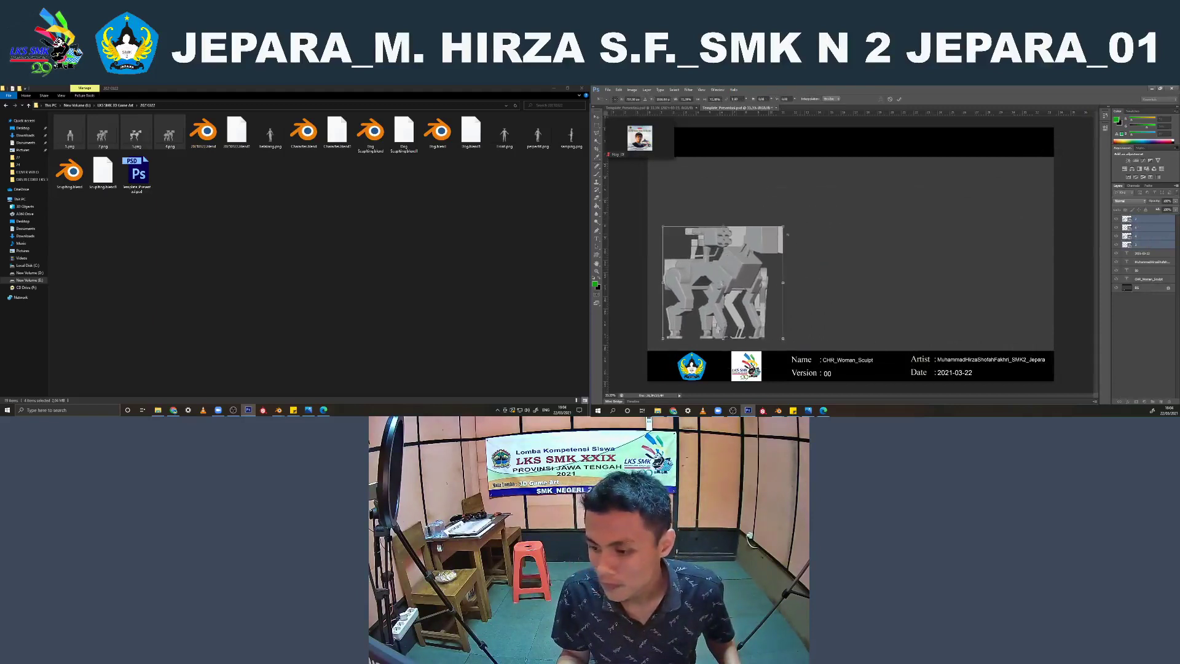
pyautogui.moveTo(783, 226); pyautogui.dragTo(828, 258)
pyautogui.press('Return')
# Spread the four robot dog renders side by side in a row across the sheet
pyautogui.click(1078, 225)
pyautogui.click(719, 257)
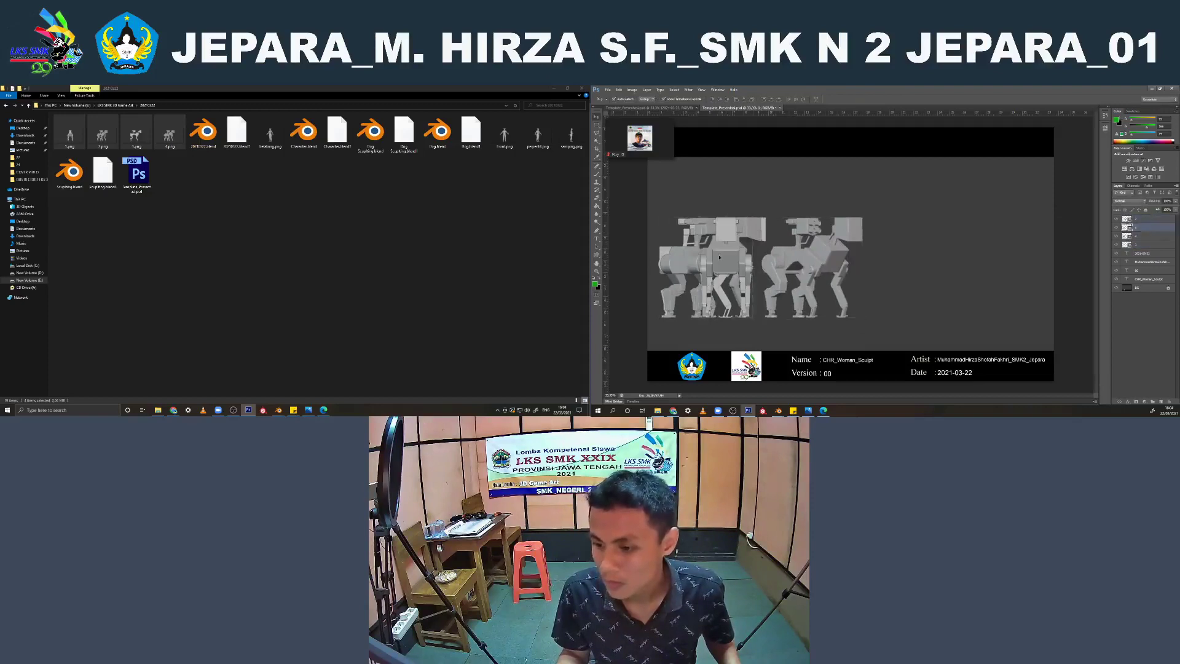
pyautogui.moveTo(719, 257); pyautogui.dragTo(973, 247)
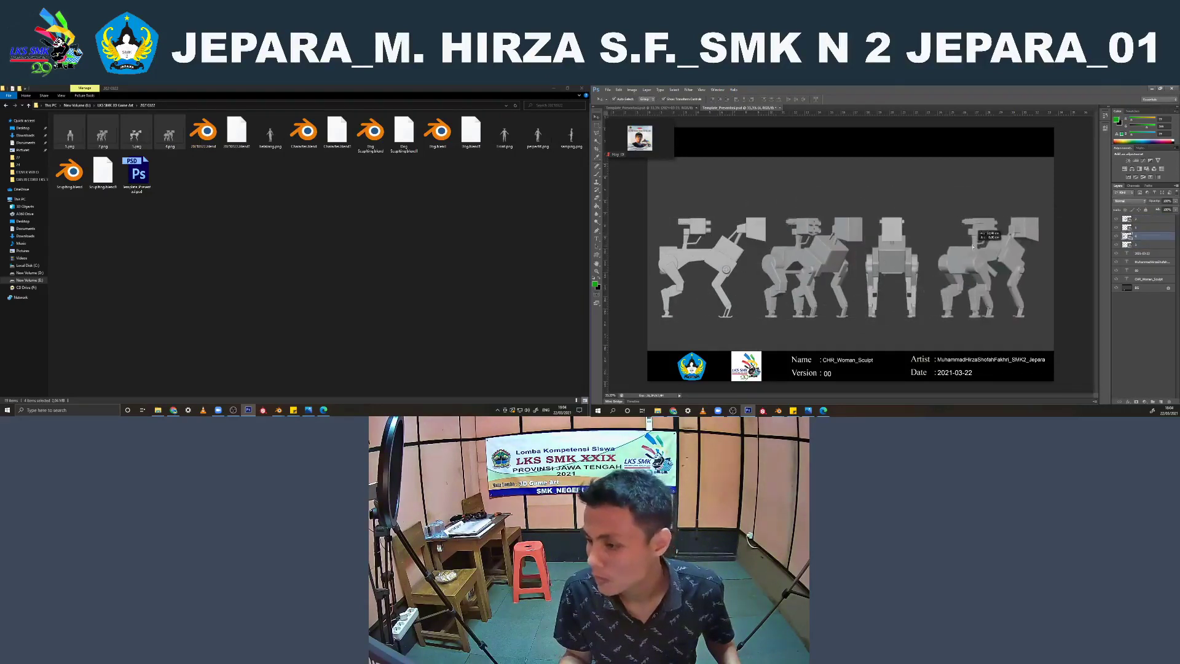
pyautogui.click(1072, 239)
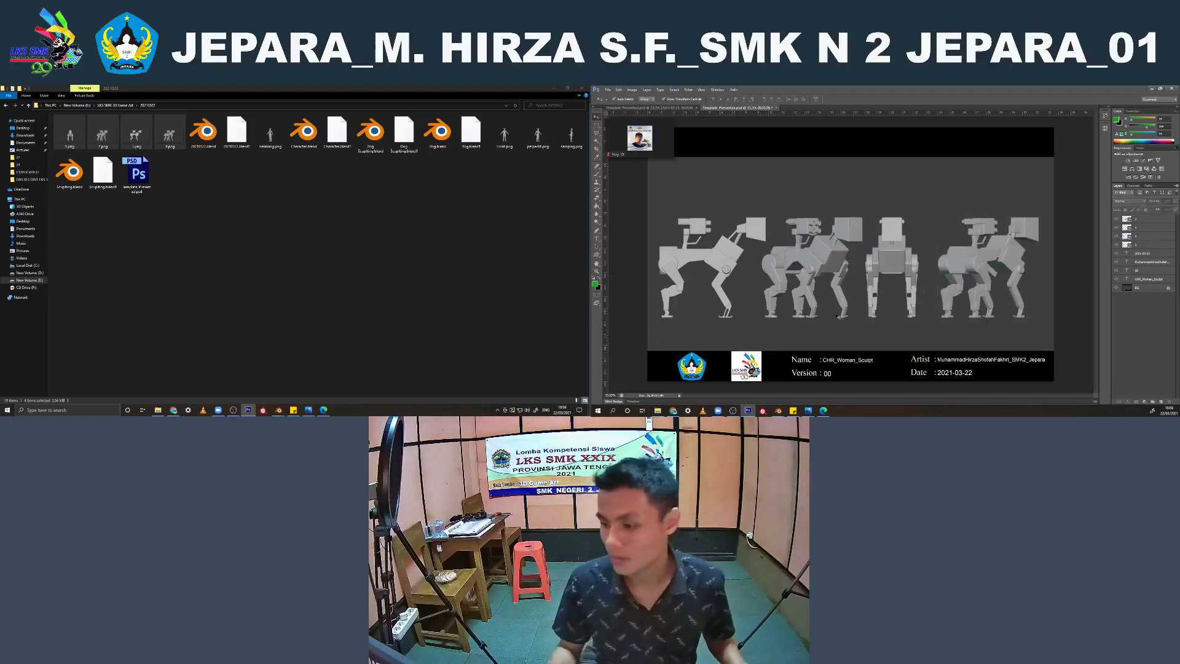
# Replace the Name text in the sheet's footer with PRD_Dog_Dummy
pyautogui.click(832, 364)
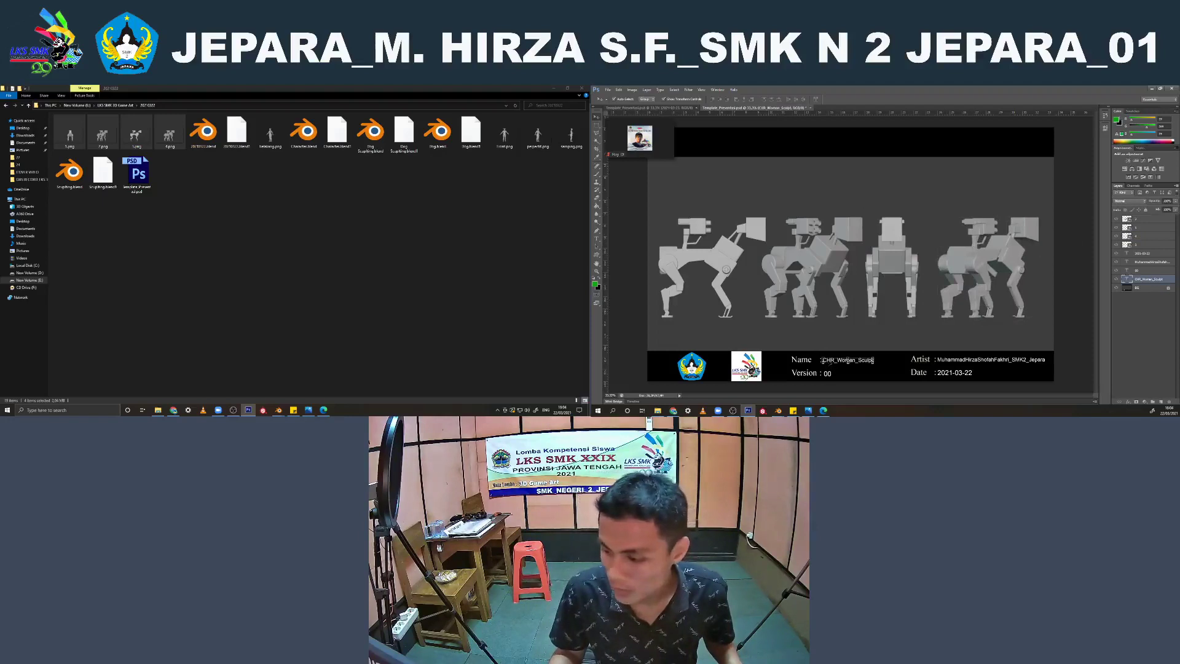
pyautogui.press('t')
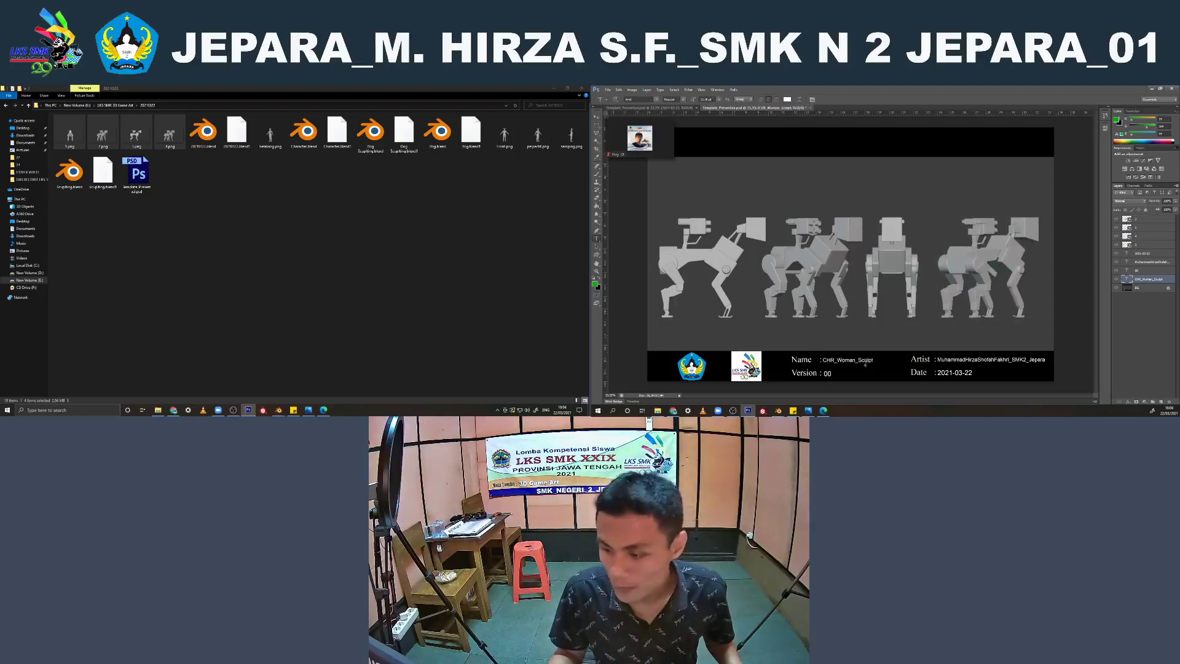
pyautogui.doubleClick(857, 364)
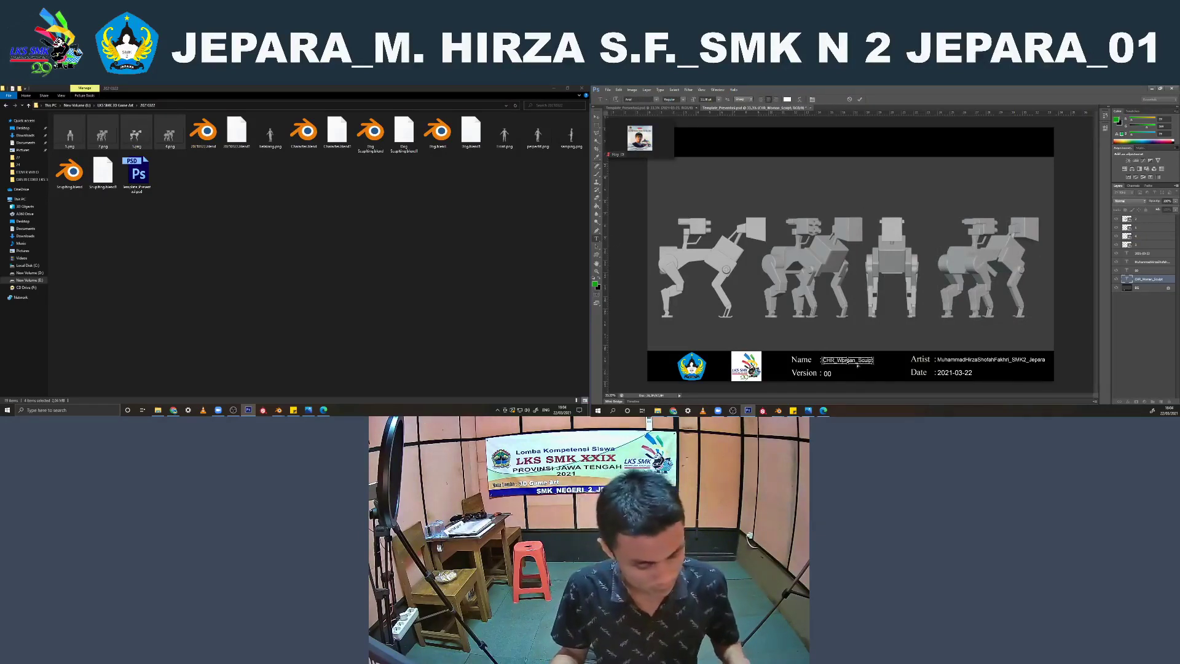
pyautogui.write('PRD_Dog_Dummy')
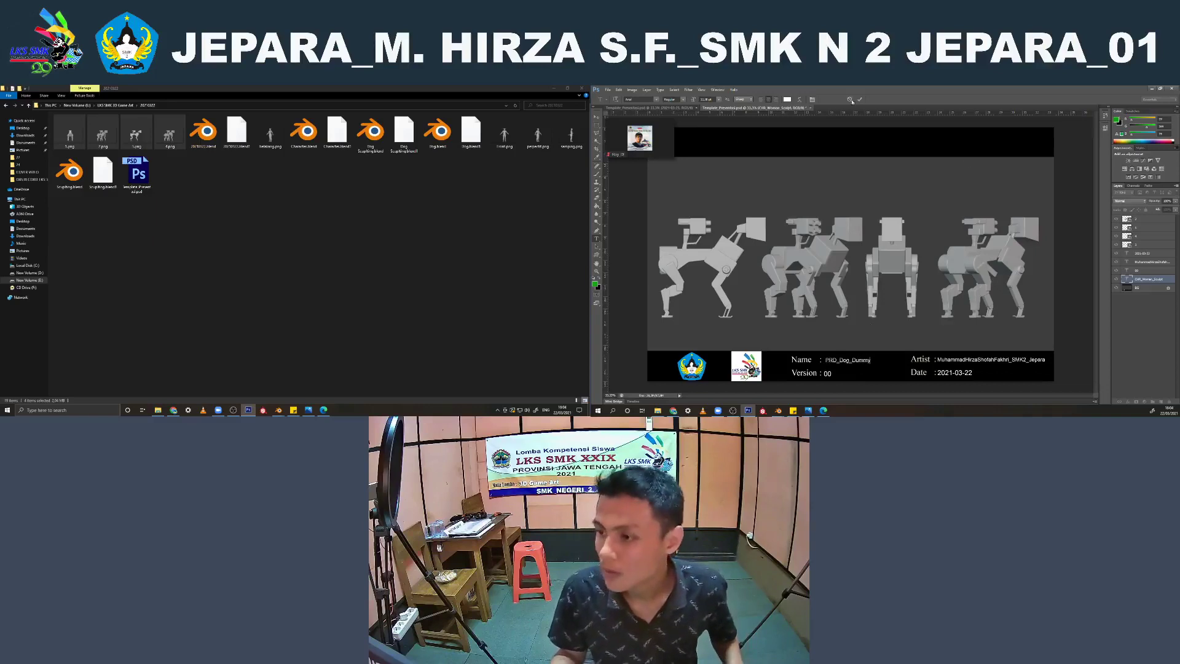
pyautogui.click(859, 99)
pyautogui.click(596, 117)
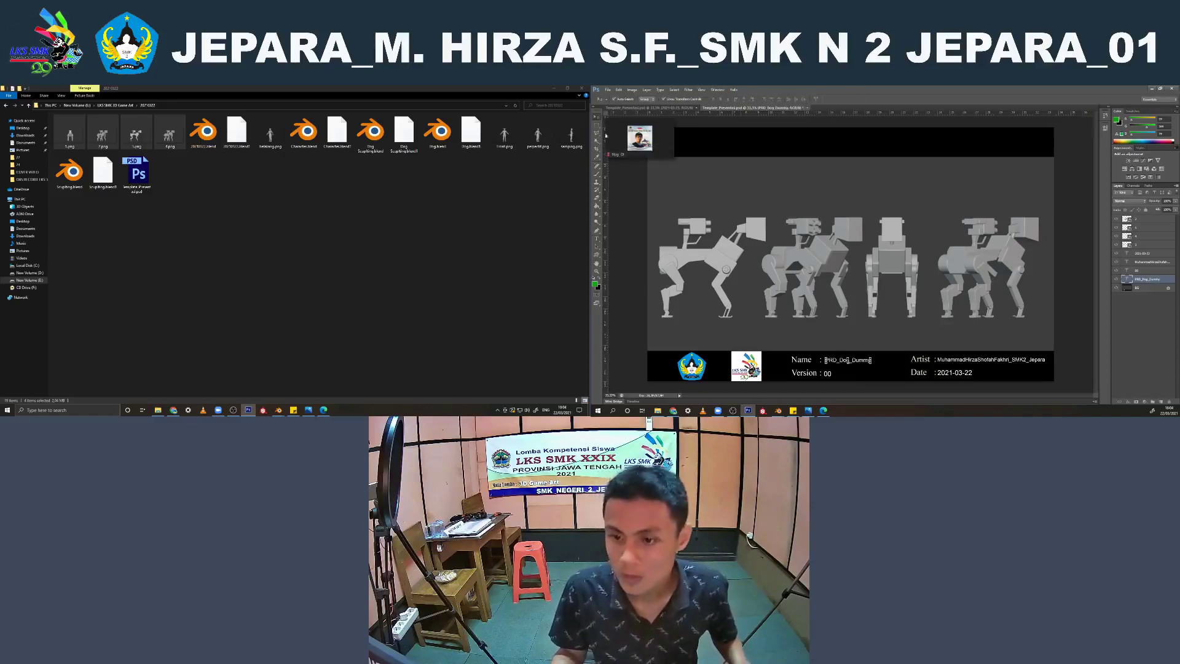
pyautogui.click(636, 242)
pyautogui.keyDown('alt'); pyautogui.scroll(-3, 769, 216); pyautogui.keyUp('alt')
pyautogui.keyDown('alt'); pyautogui.scroll(2, 799, 210); pyautogui.keyUp('alt')
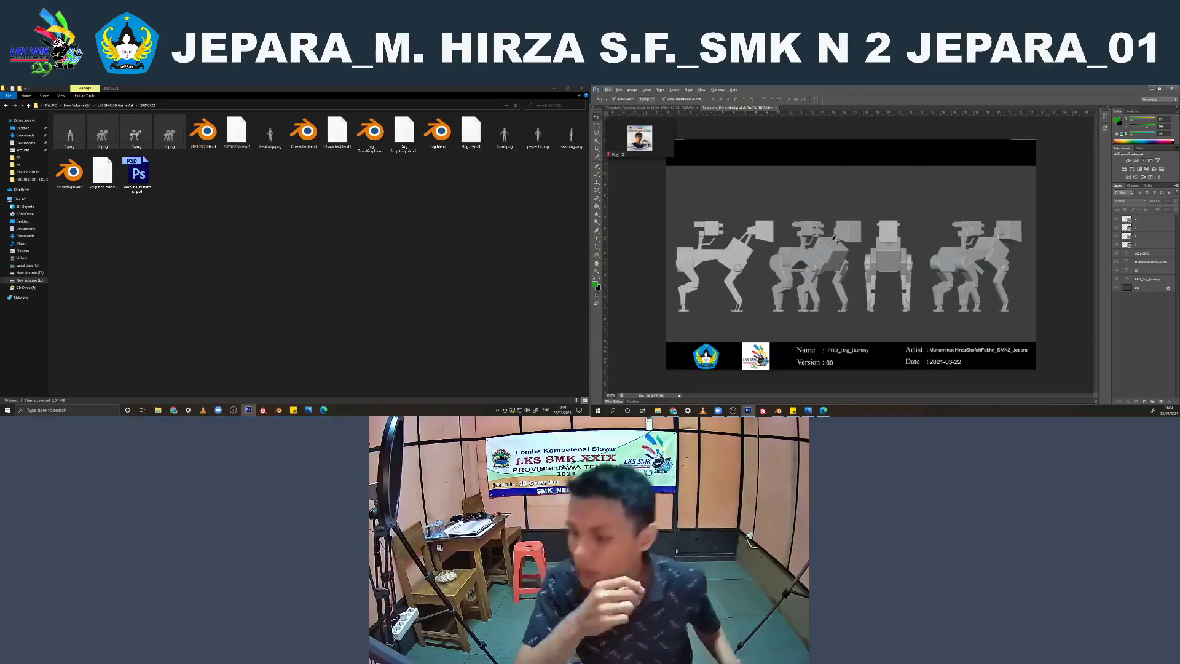
pyautogui.keyDown('alt'); pyautogui.scroll(-3, 836, 235); pyautogui.keyUp('alt')
pyautogui.keyDown('alt'); pyautogui.scroll(6, 846, 233); pyautogui.keyUp('alt')
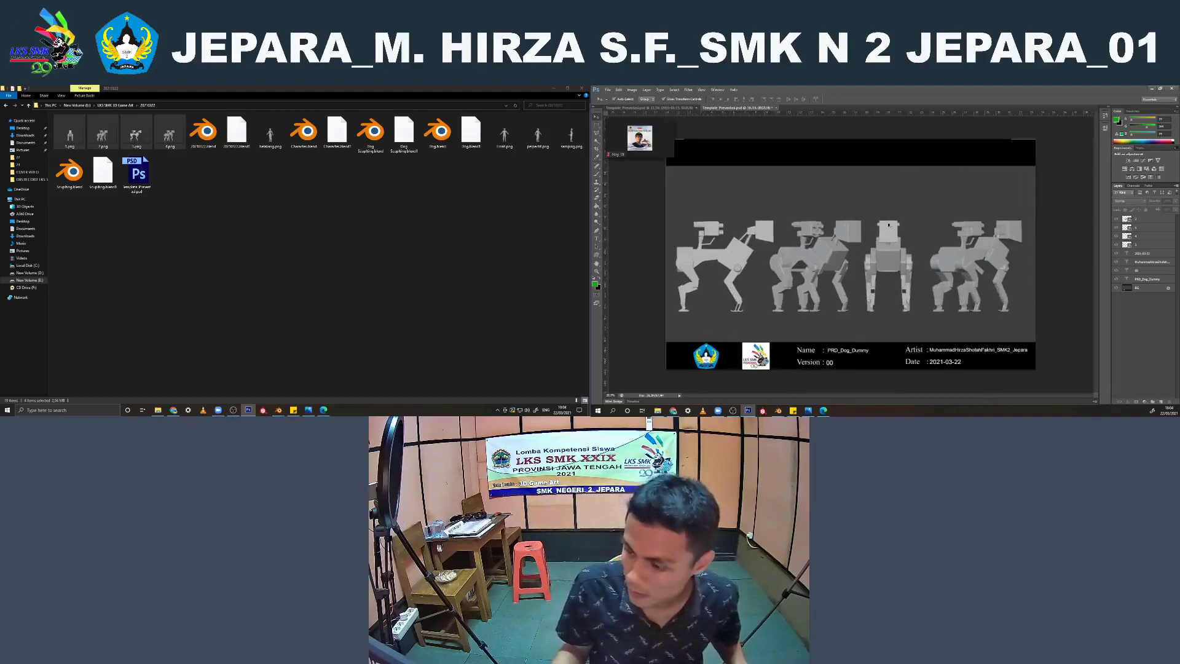
pyautogui.keyDown('alt'); pyautogui.scroll(-3, 868, 229); pyautogui.keyUp('alt')
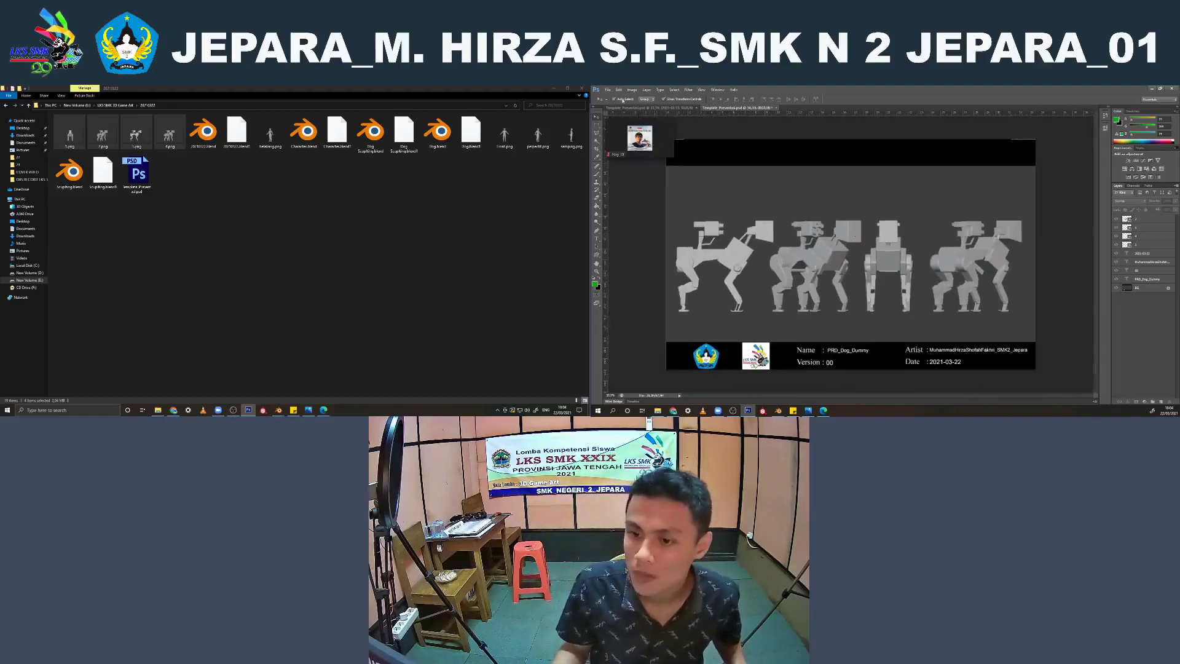
# Start saving the presentation sheet under a new name with JPEG as the file format
pyautogui.click(608, 90)
pyautogui.click(616, 163)
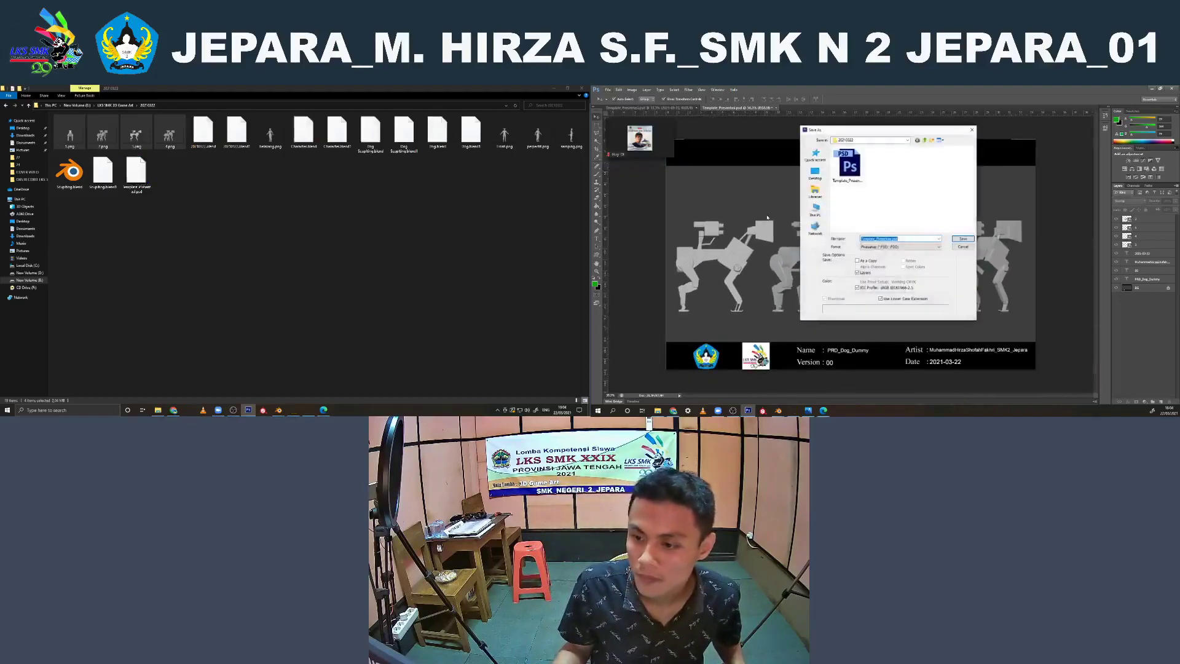
pyautogui.click(910, 246)
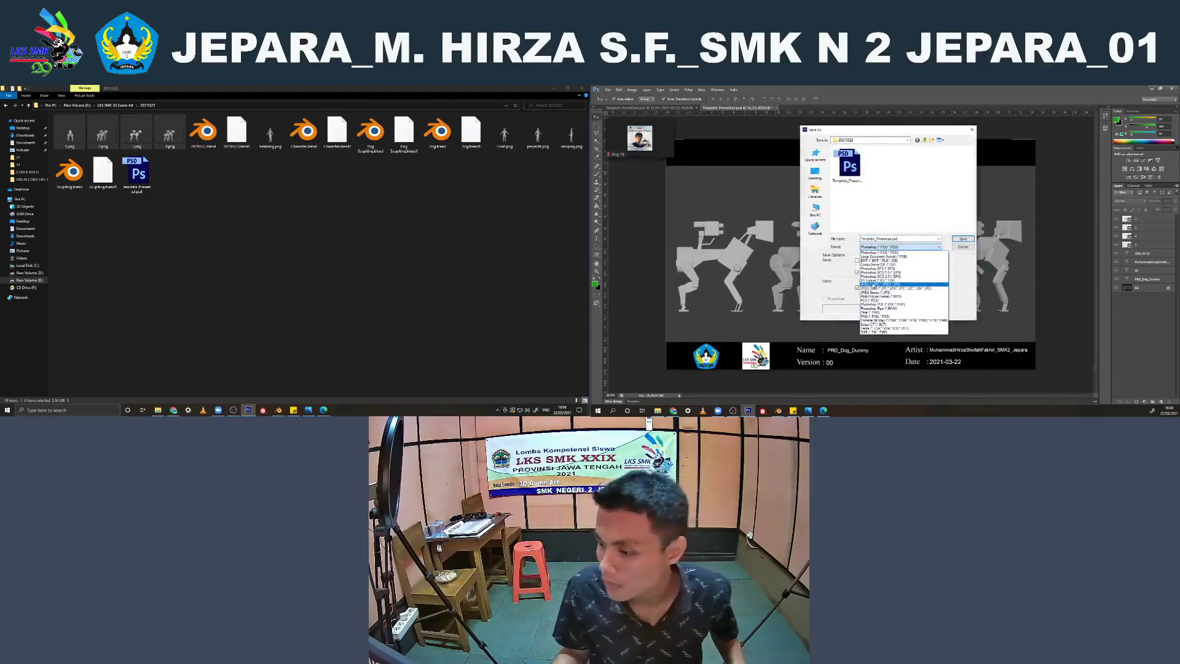
pyautogui.click(881, 250)
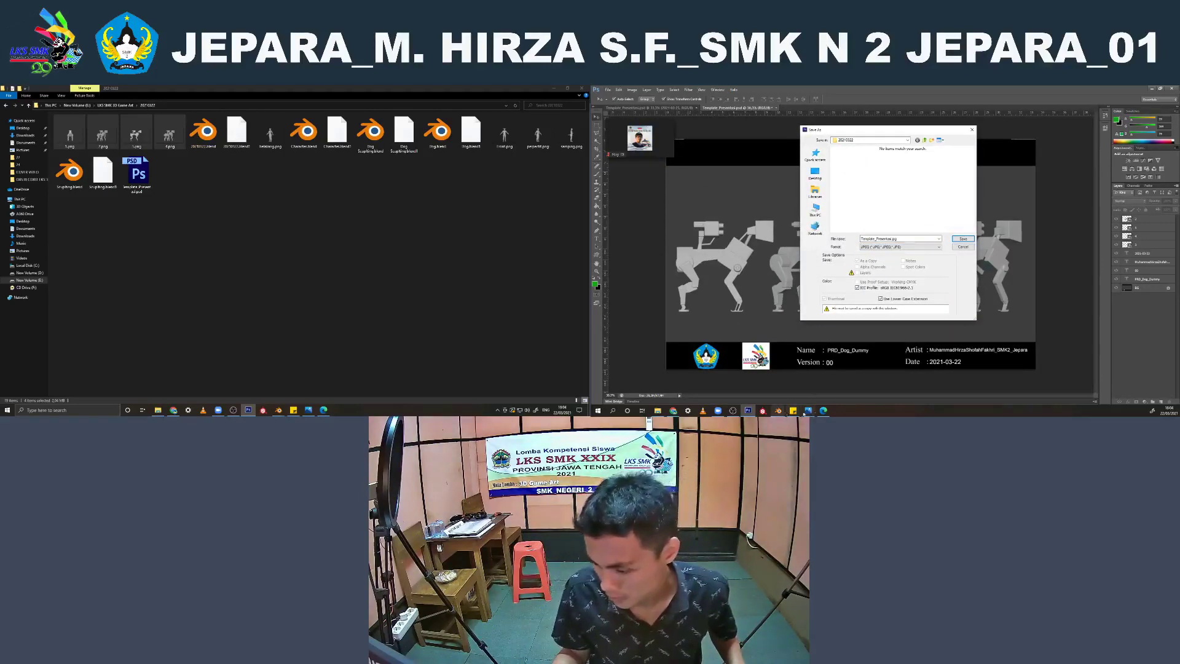
# Check the competition brief's Day 1 deliverables and naming guidelines, and view the character concept image
pyautogui.click(824, 410)
pyautogui.scroll(15, 879, 270)
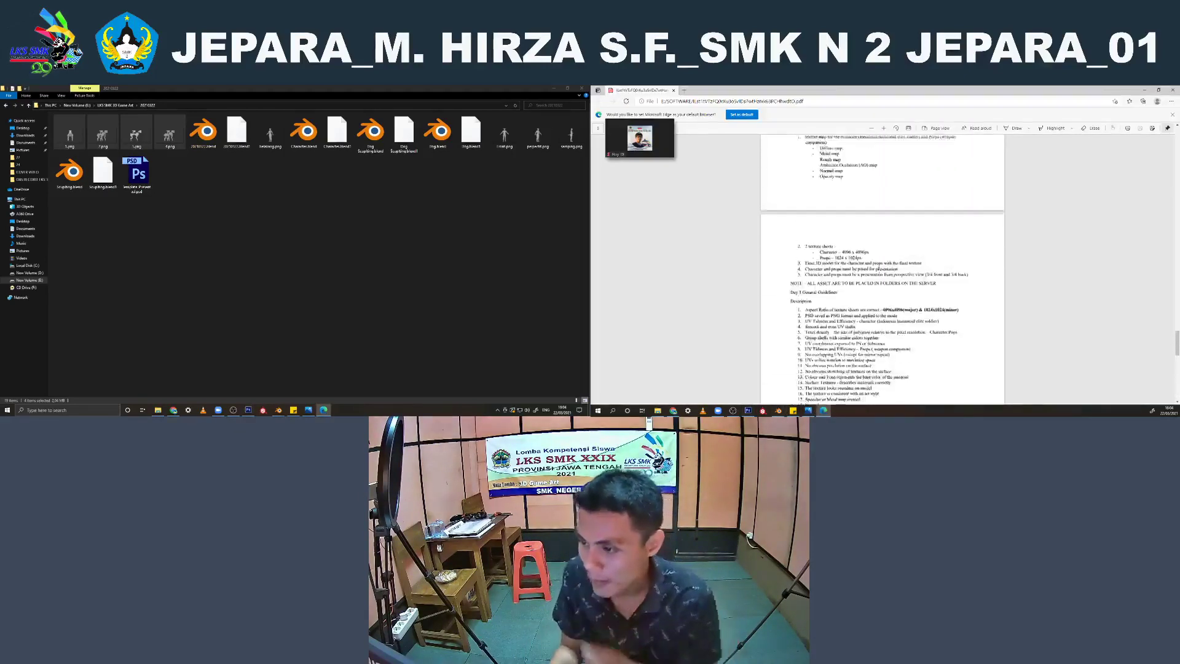
pyautogui.scroll(15, 877, 276)
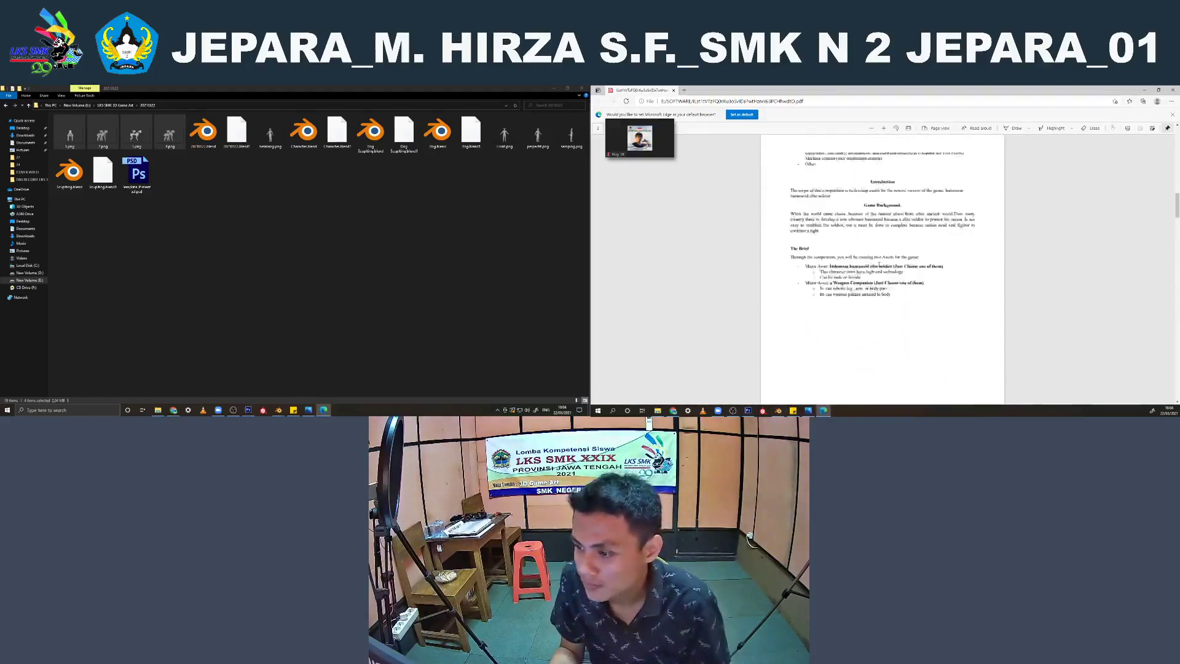
pyautogui.scroll(-15, 877, 277)
pyautogui.scroll(10, 877, 277)
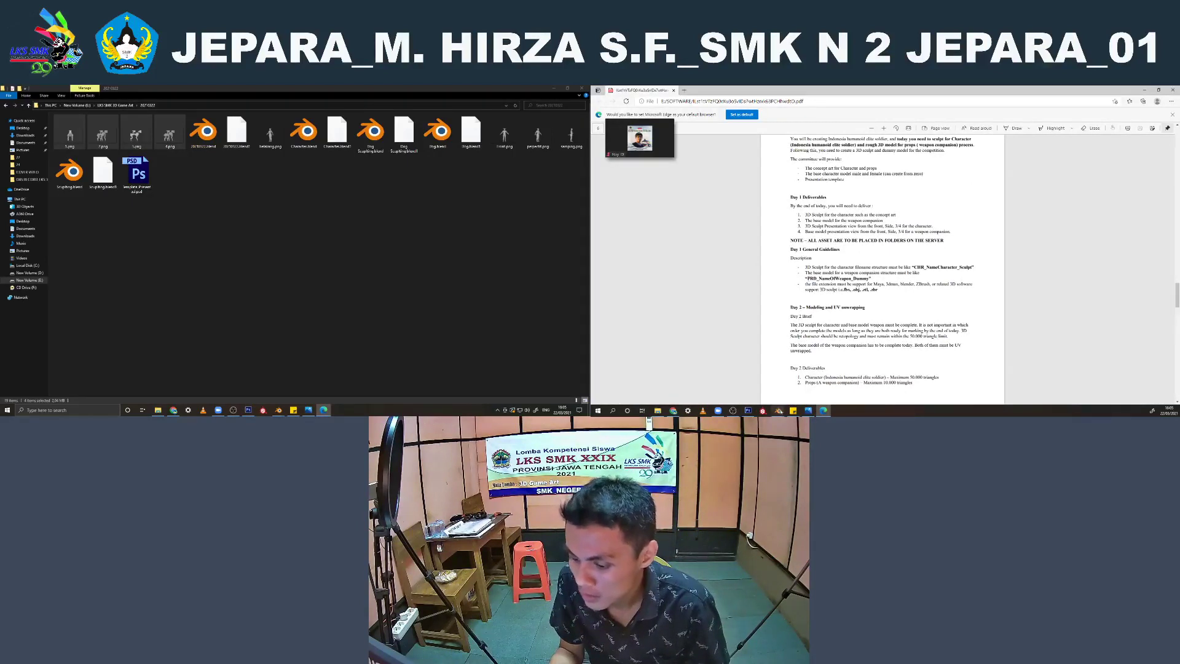
pyautogui.click(808, 410)
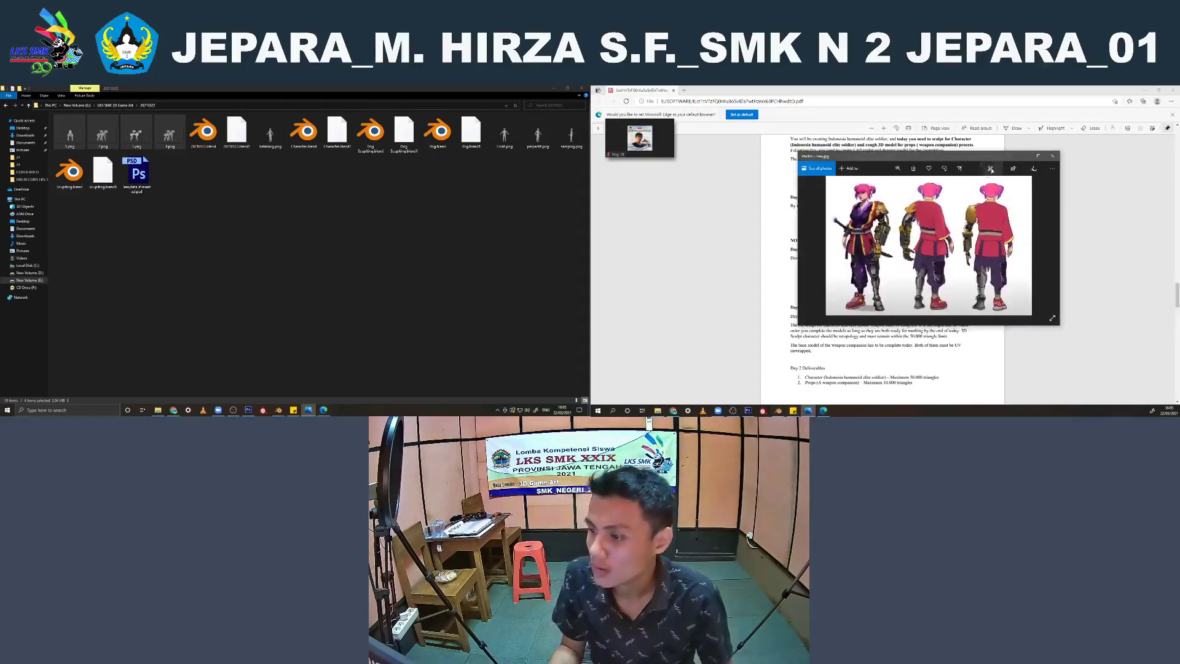
pyautogui.click(1025, 157)
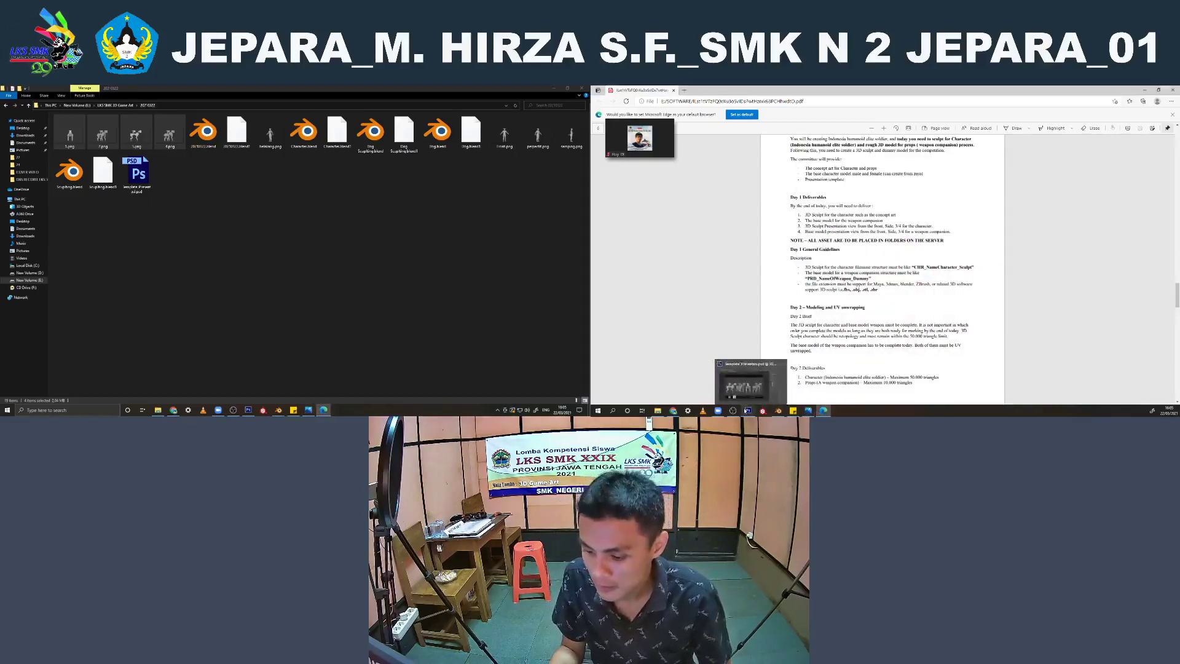
# Save the presentation sheet in Photoshop as a JPEG named PRD_Dog_Dummy in the project folder
pyautogui.click(748, 410)
pyautogui.doubleClick(902, 239)
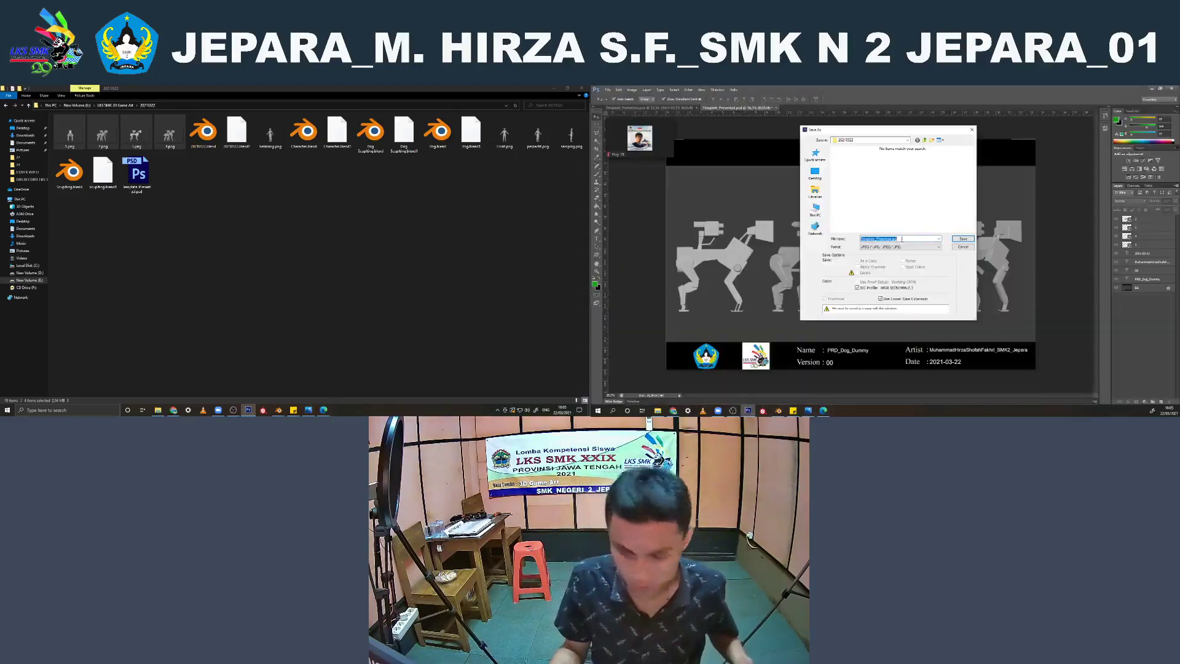
pyautogui.write('PRD_Dog_Dummy')
pyautogui.click(895, 247)
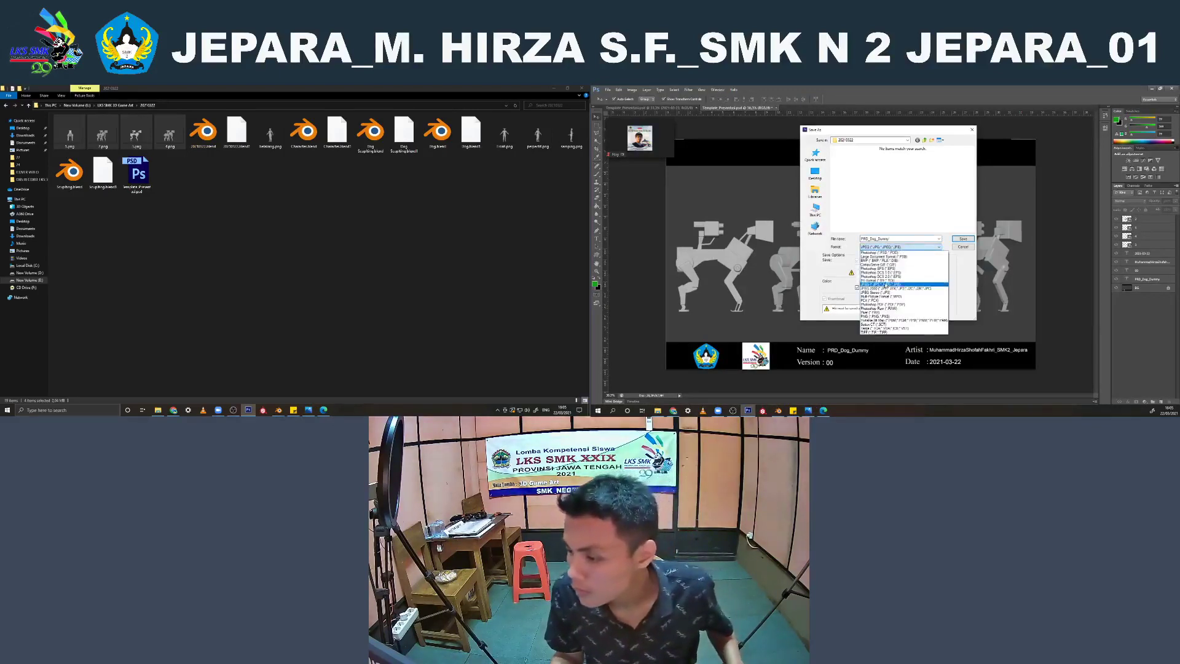
pyautogui.click(892, 282)
pyautogui.click(963, 239)
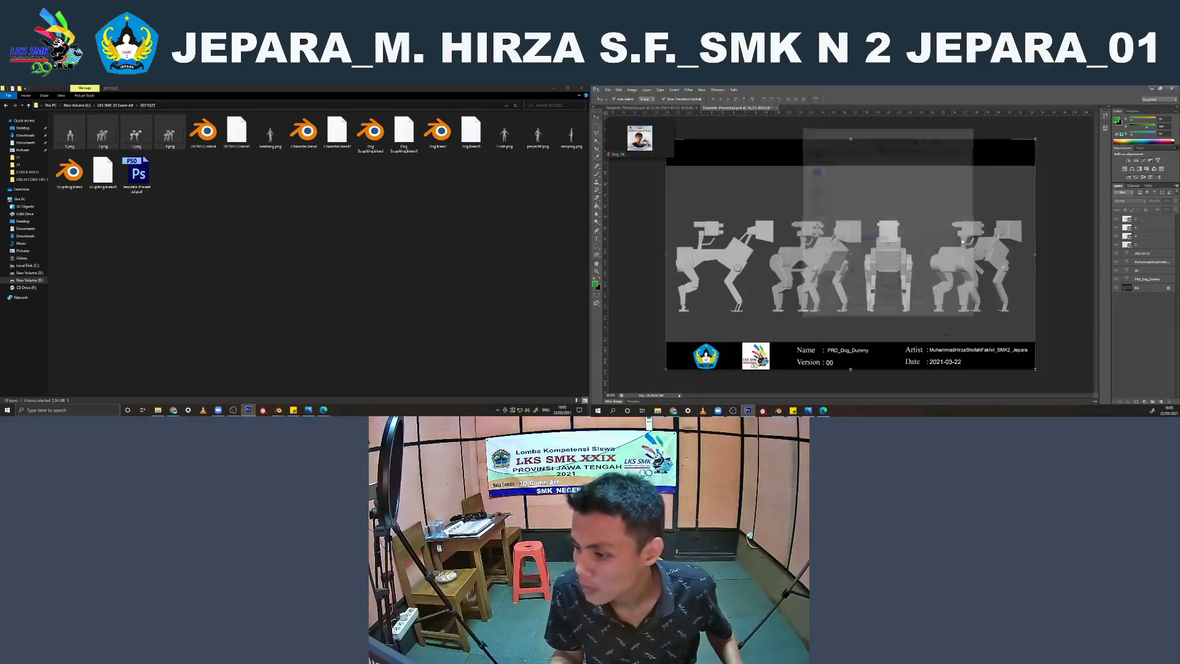
pyautogui.click(336, 176)
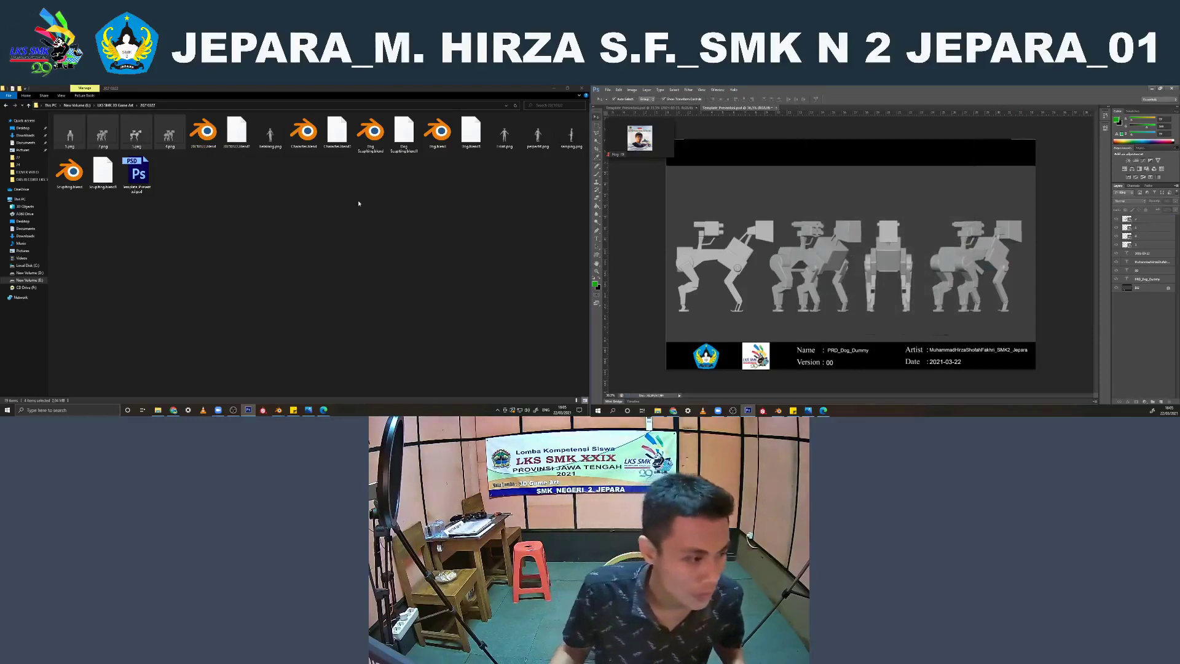